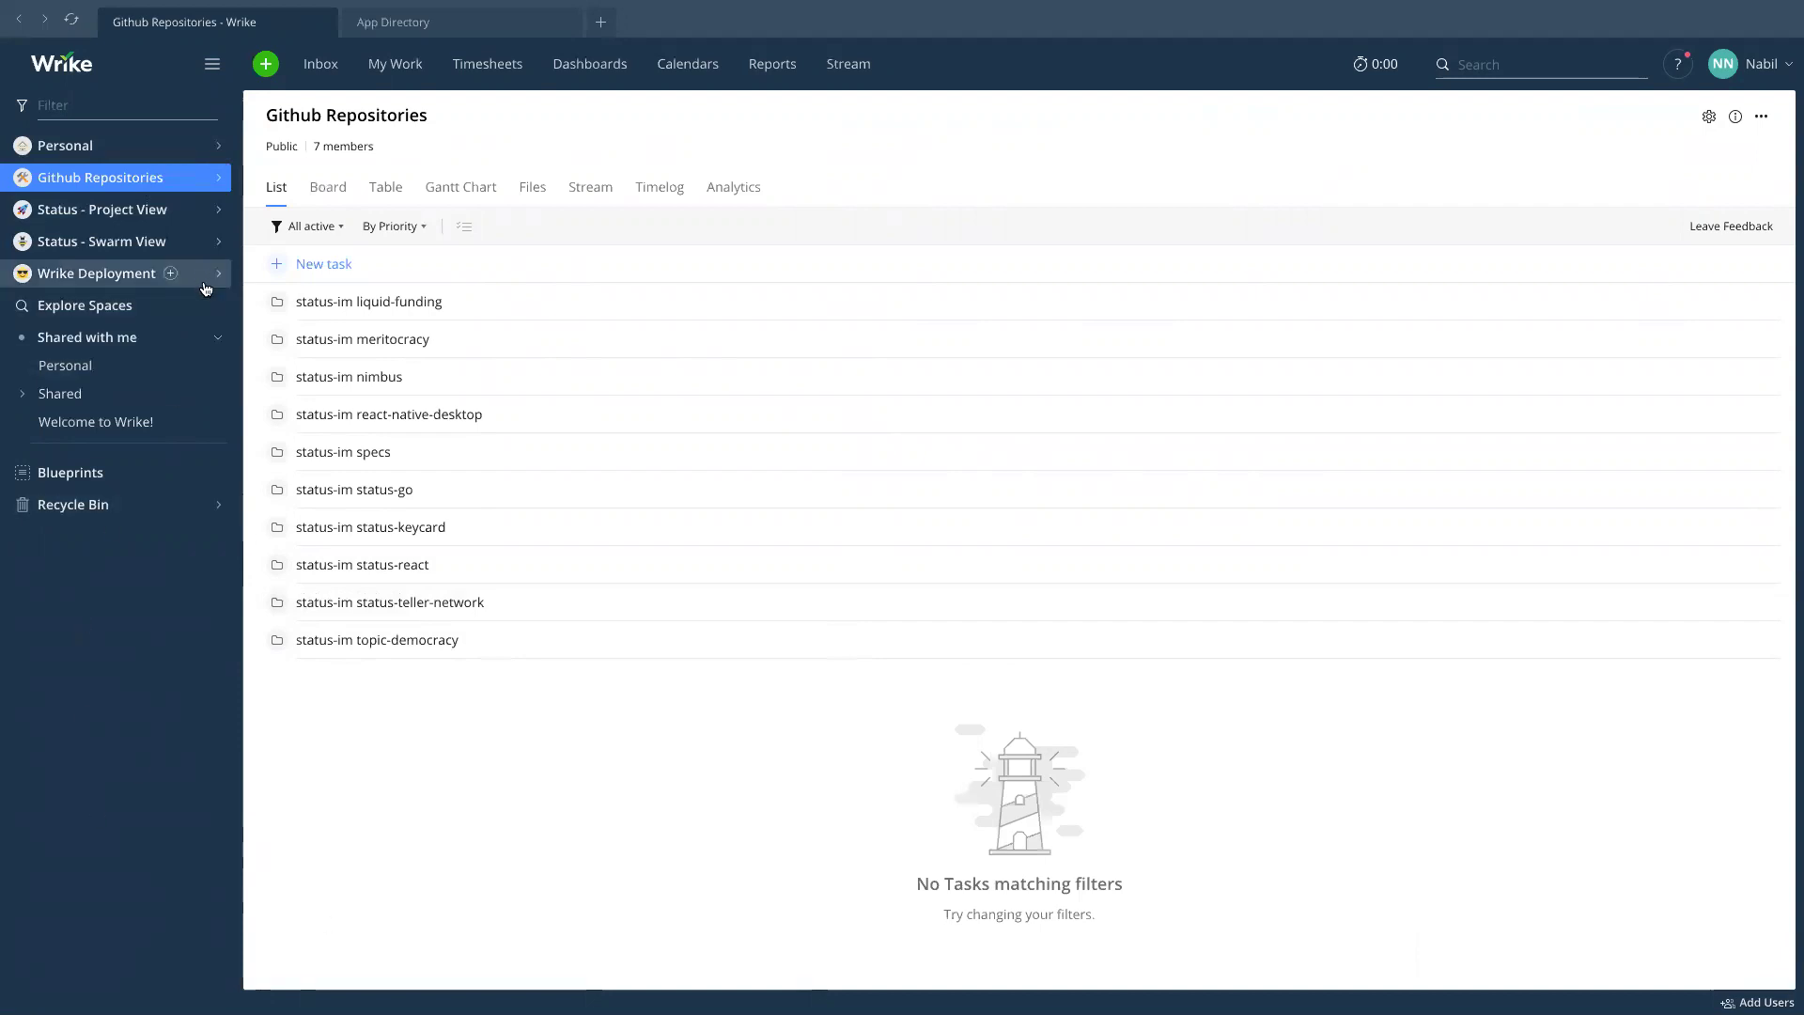
Look through the Status - Project View space and the Github Repositories space.
click(217, 184)
click(217, 184)
click(75, 244)
click(76, 211)
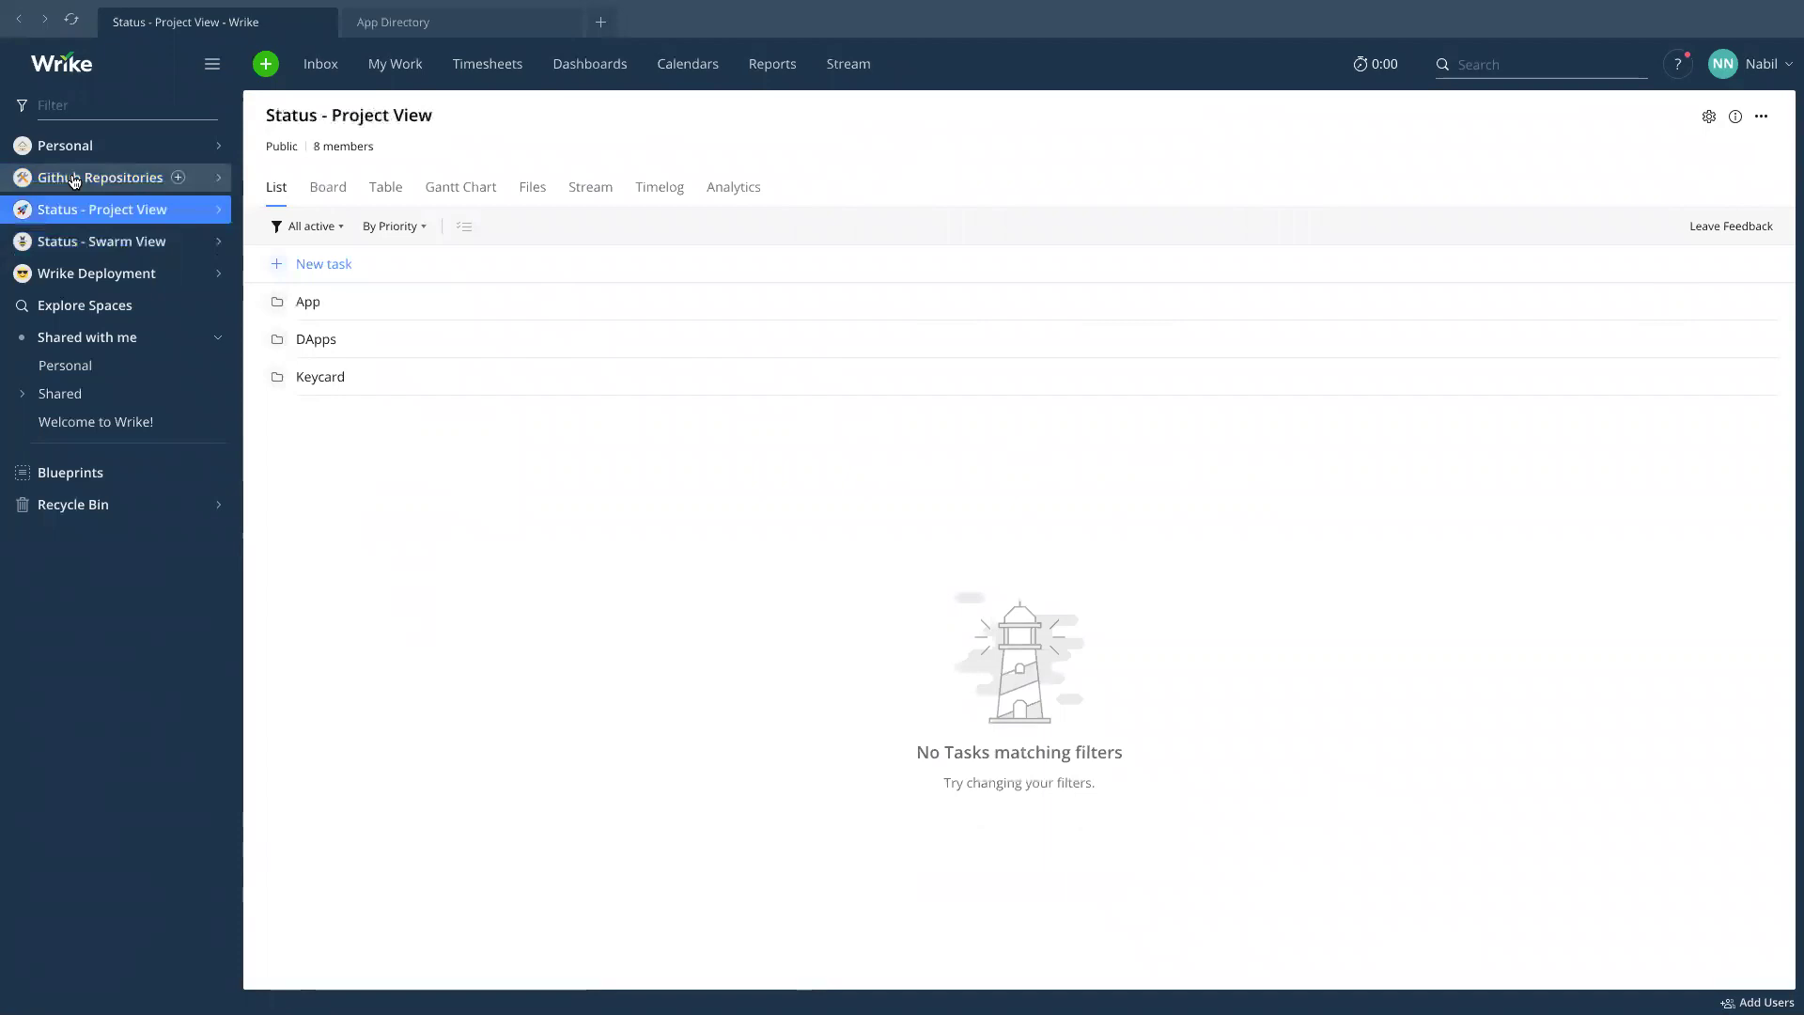
click(86, 178)
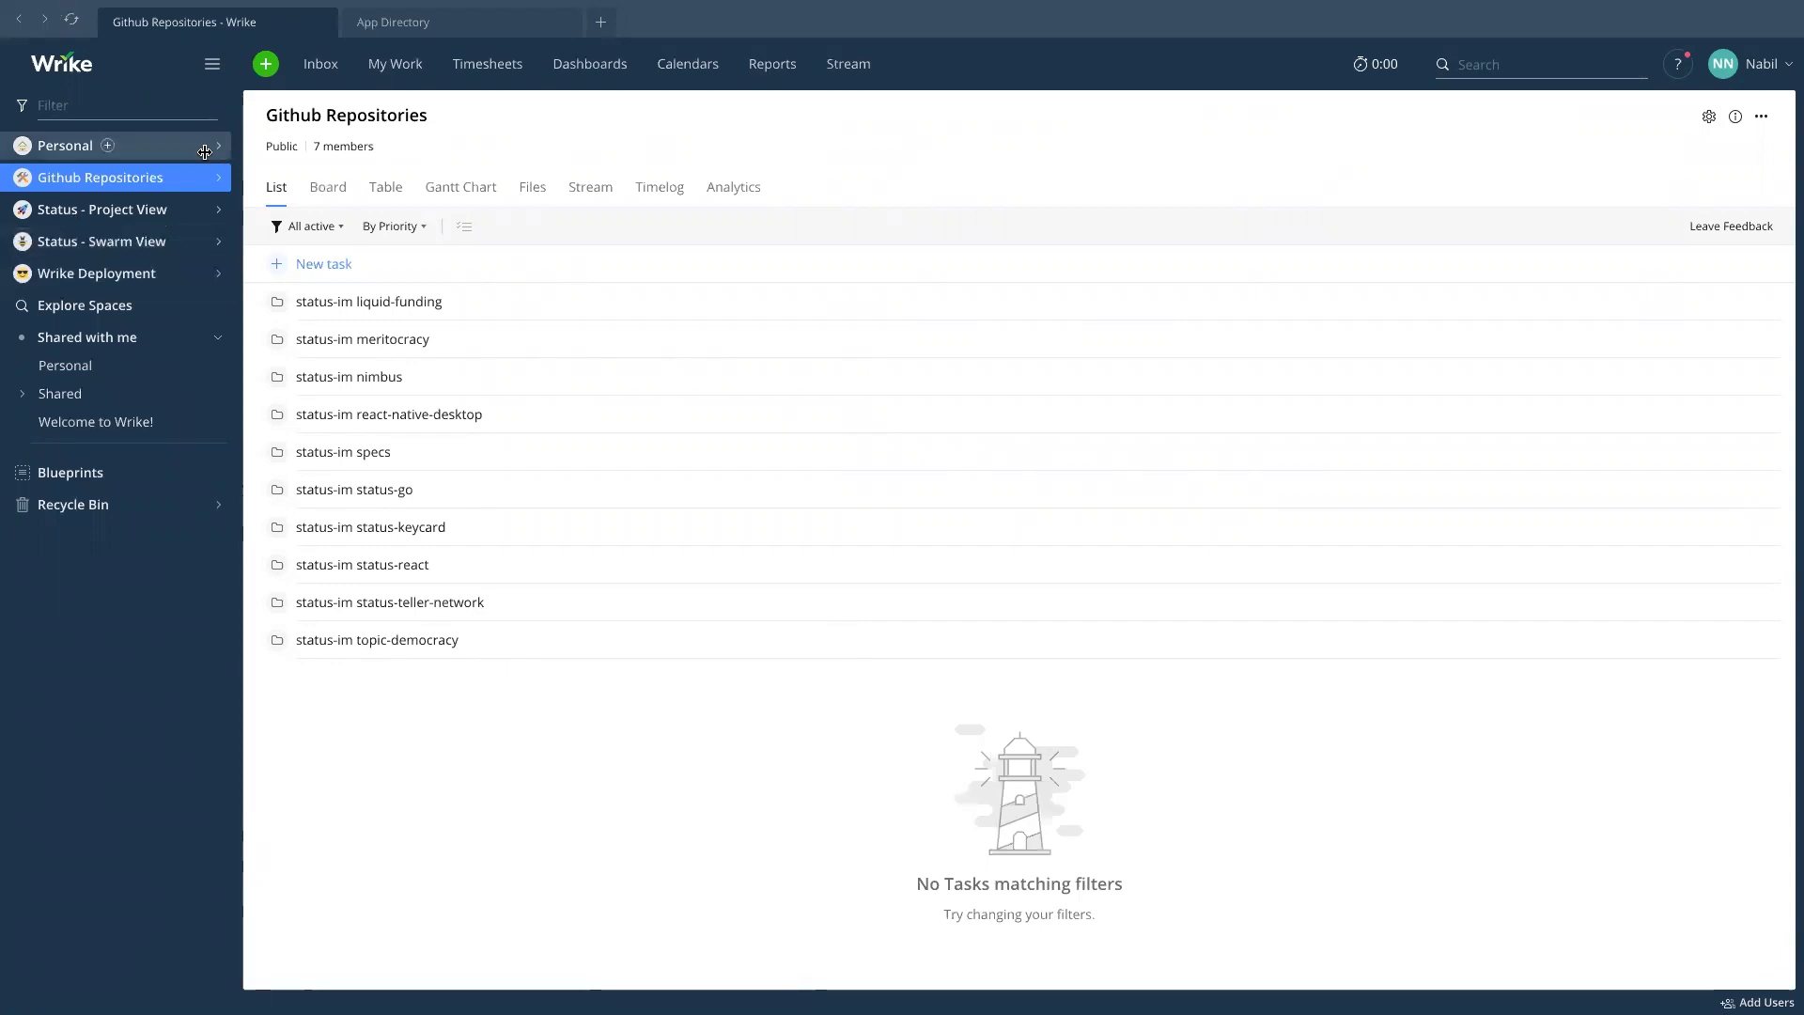
Browse the Status - Project View space by showing the projects inside its App, DApps and Keycard folders.
click(217, 209)
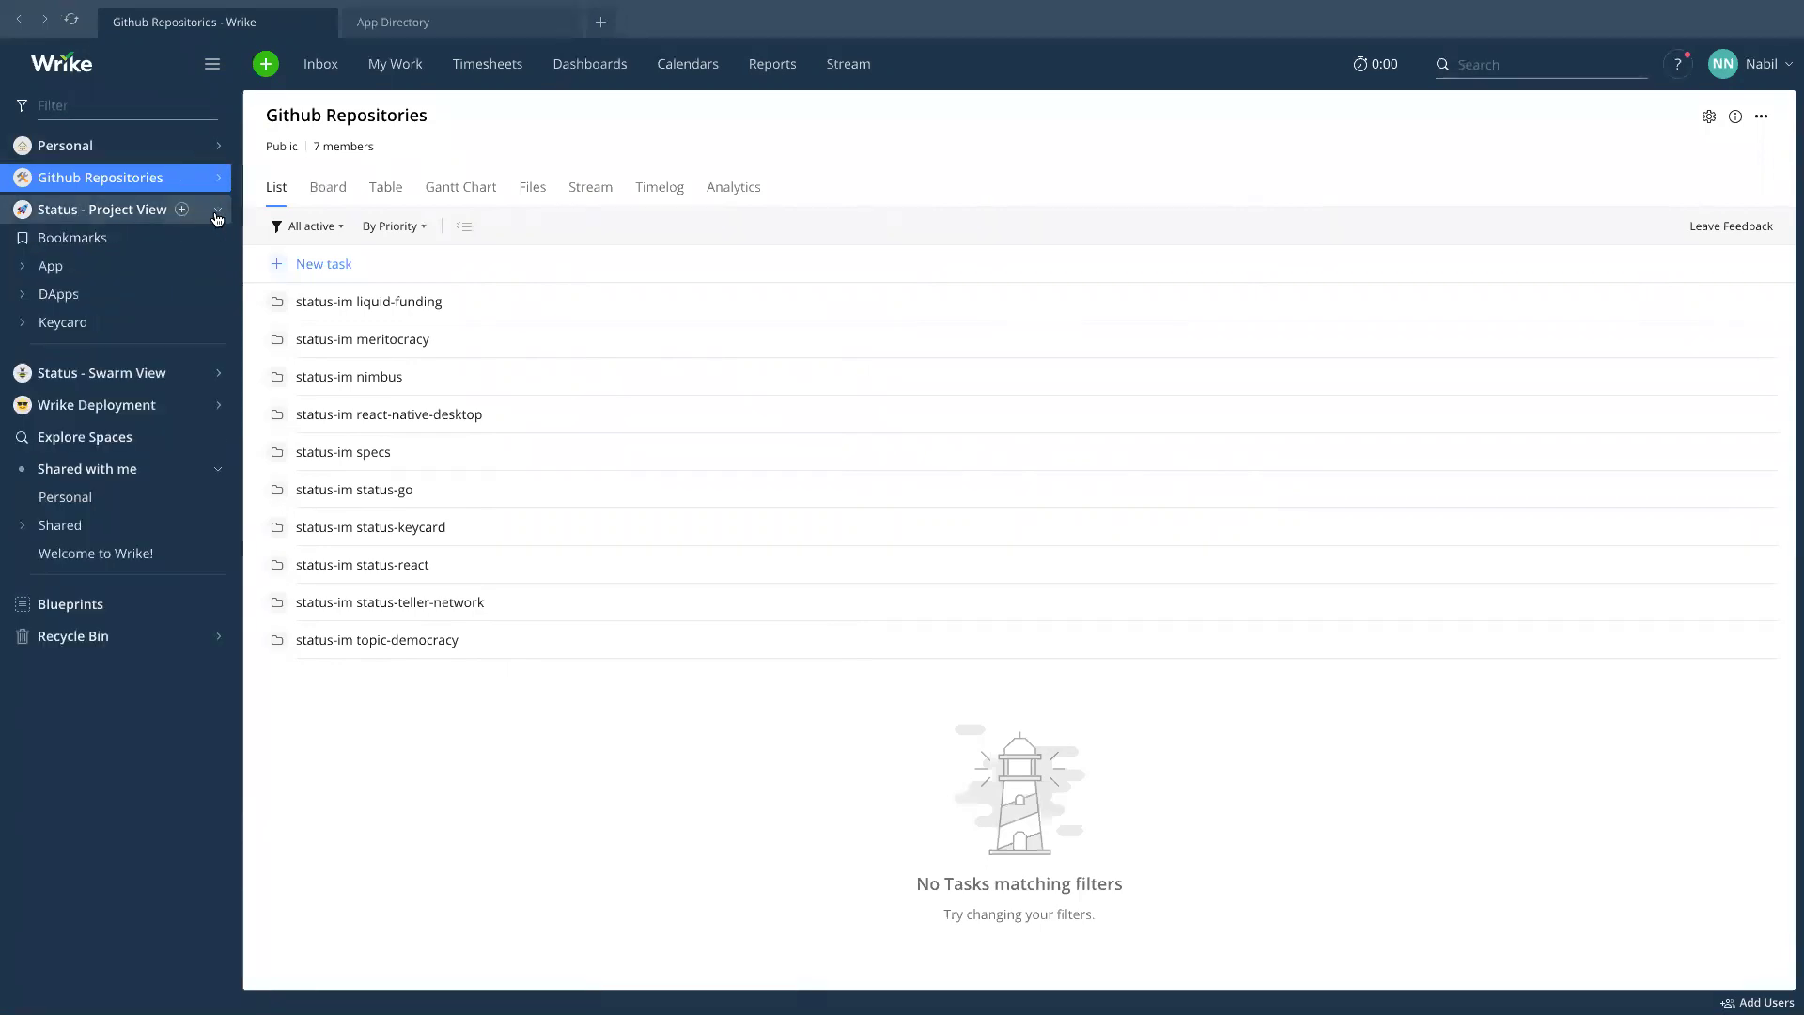
click(42, 269)
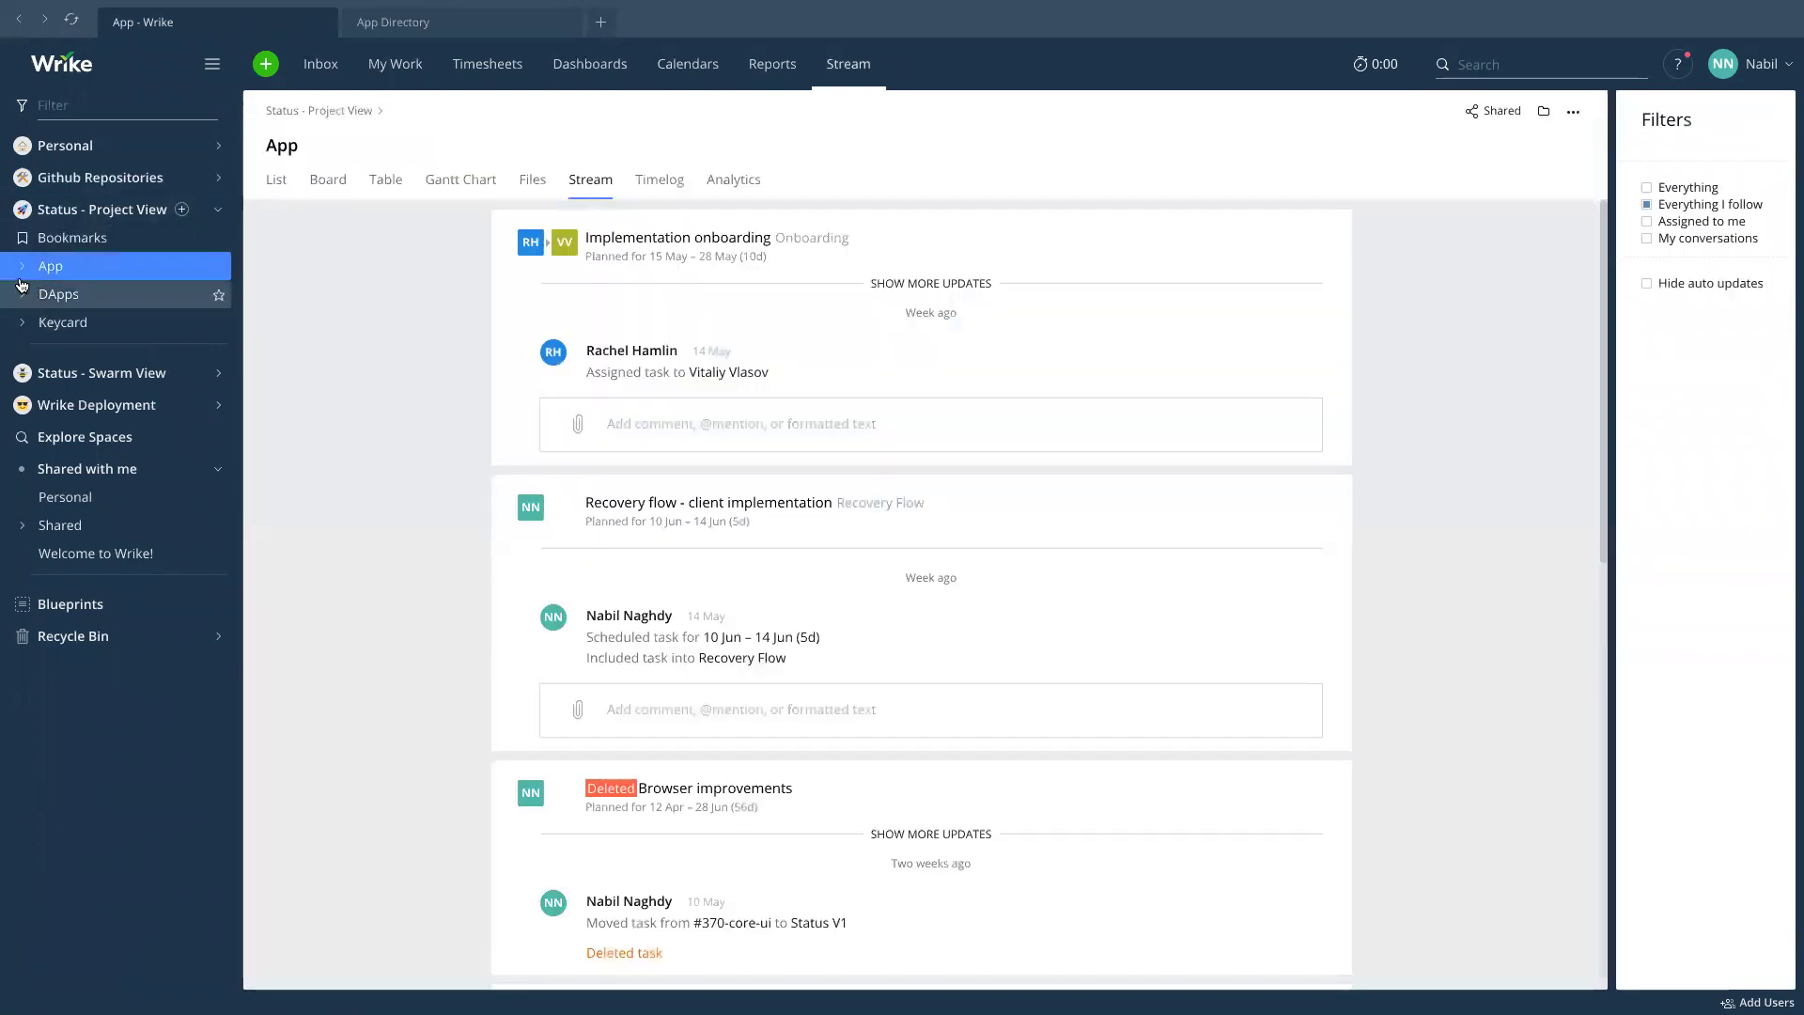
click(22, 267)
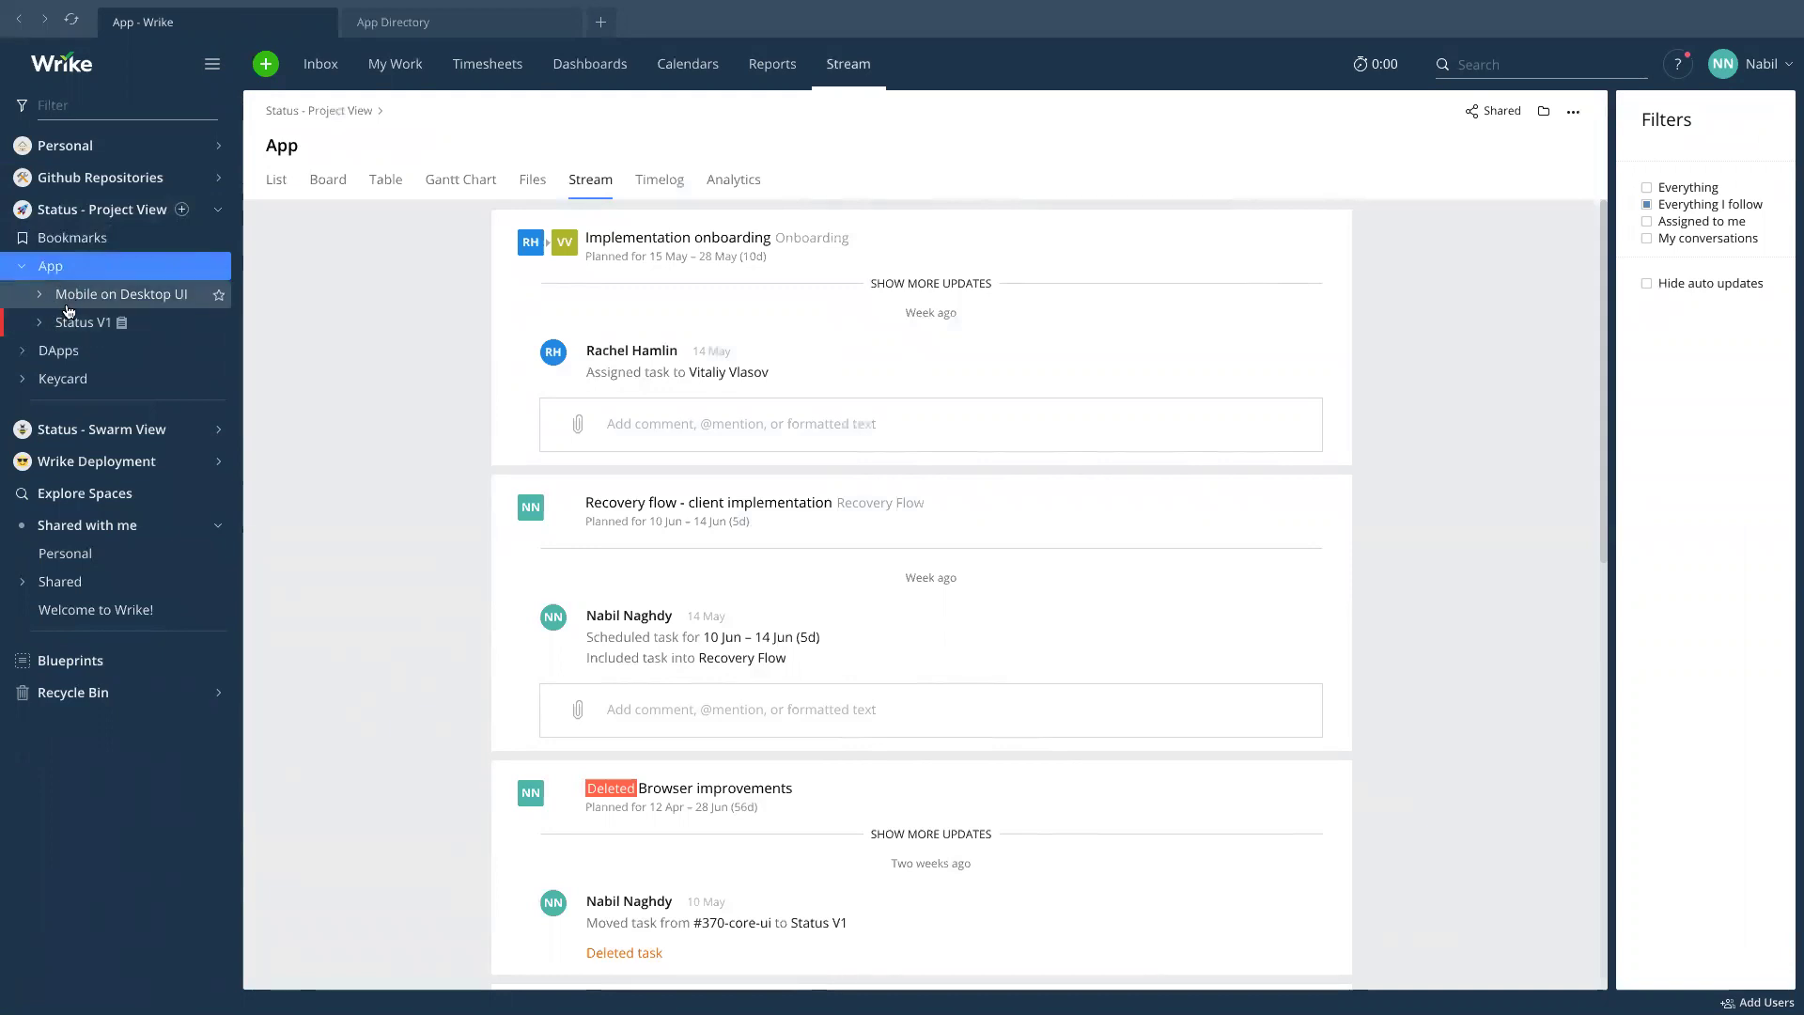
click(23, 350)
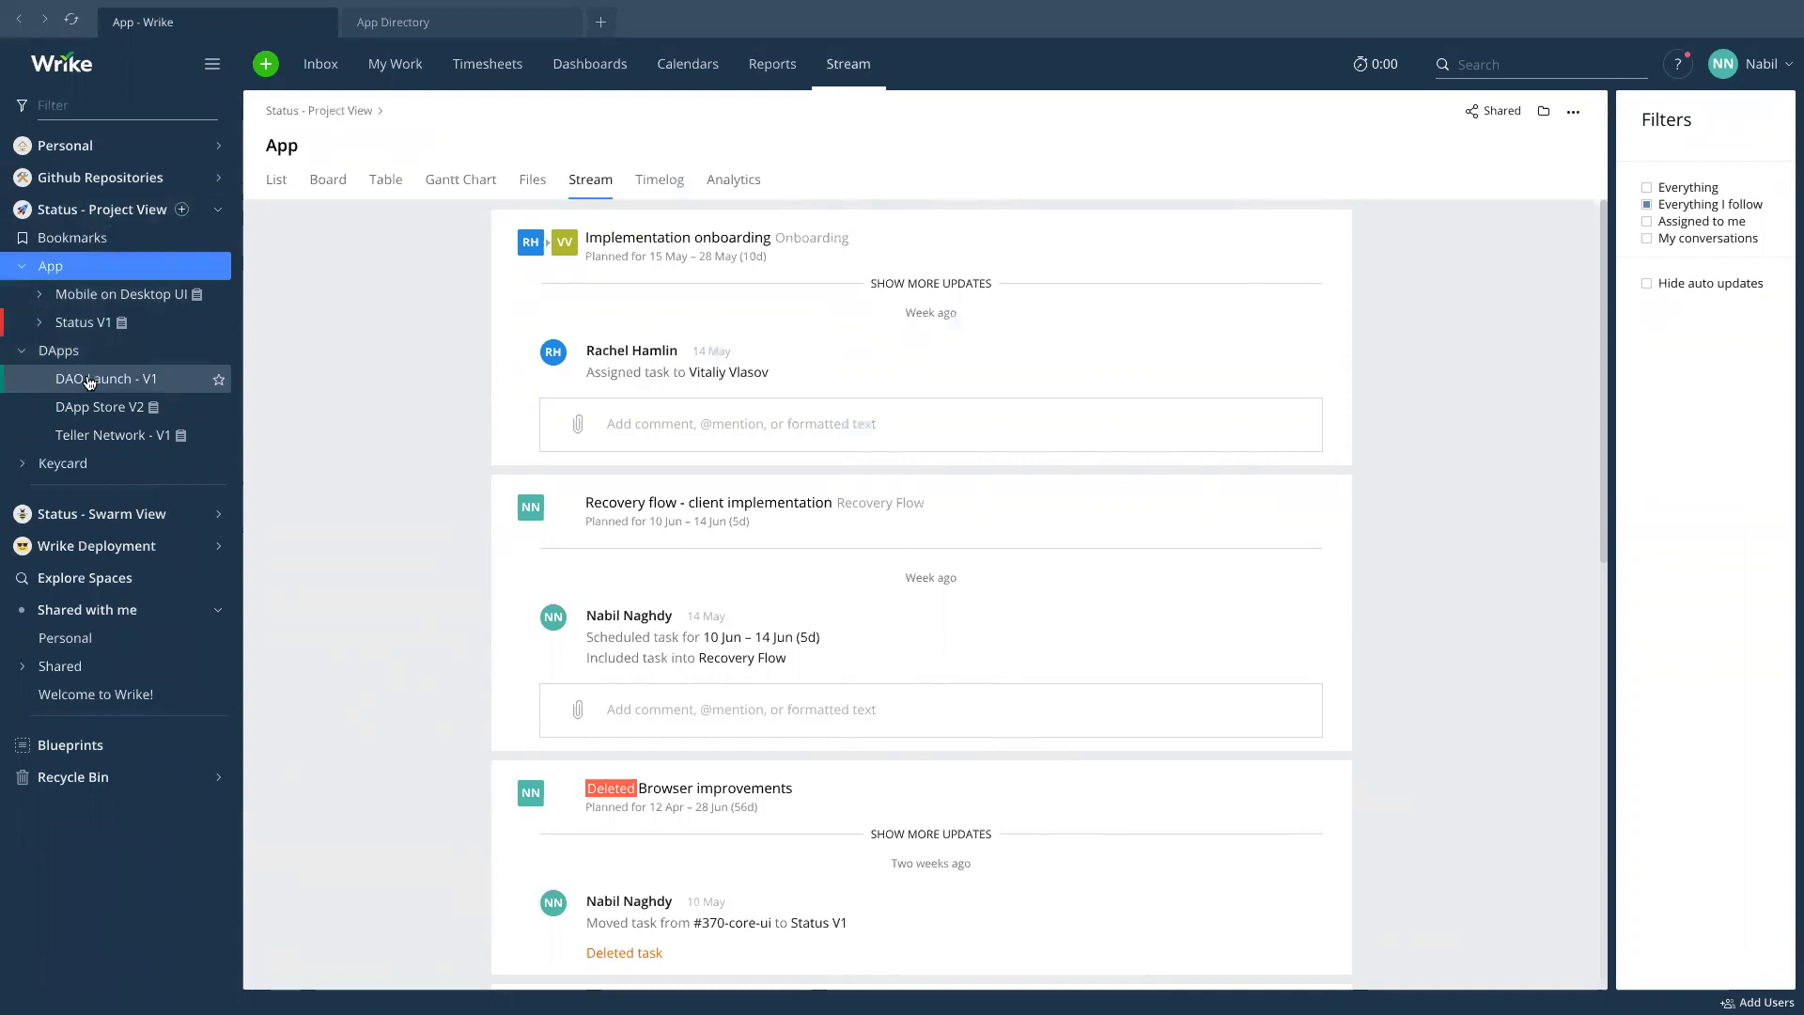
click(22, 465)
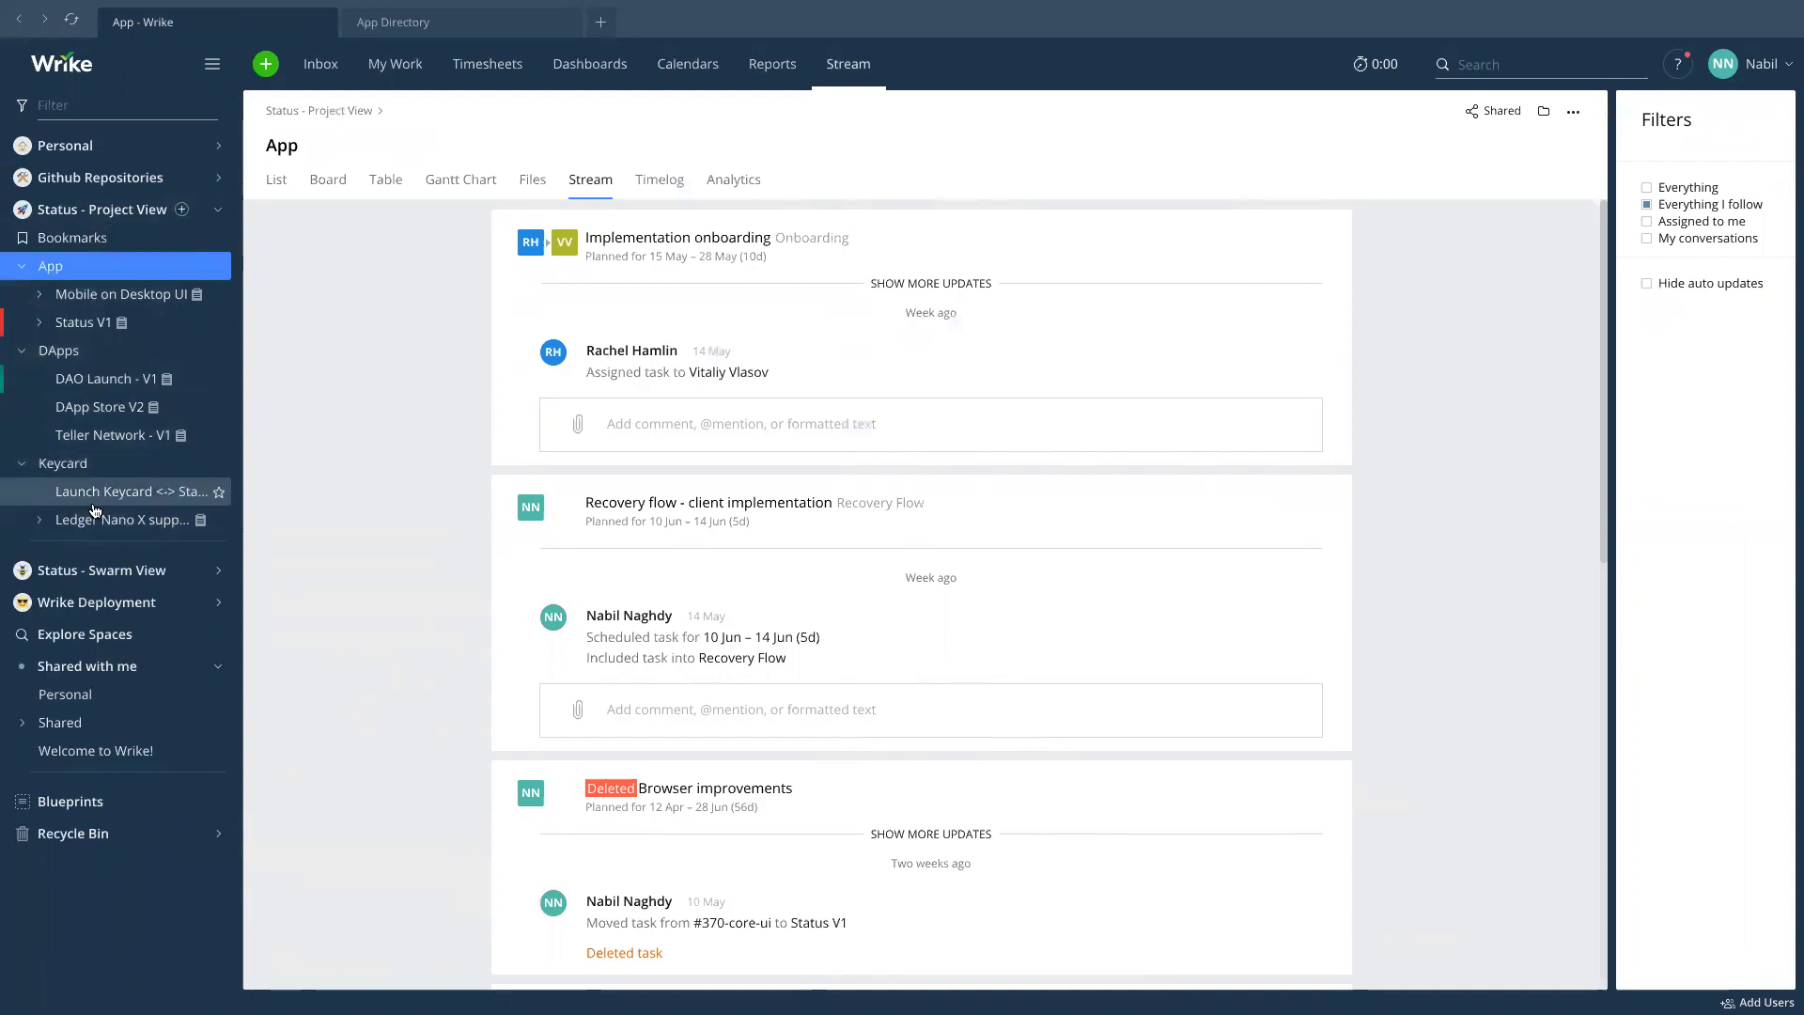
click(22, 351)
click(19, 267)
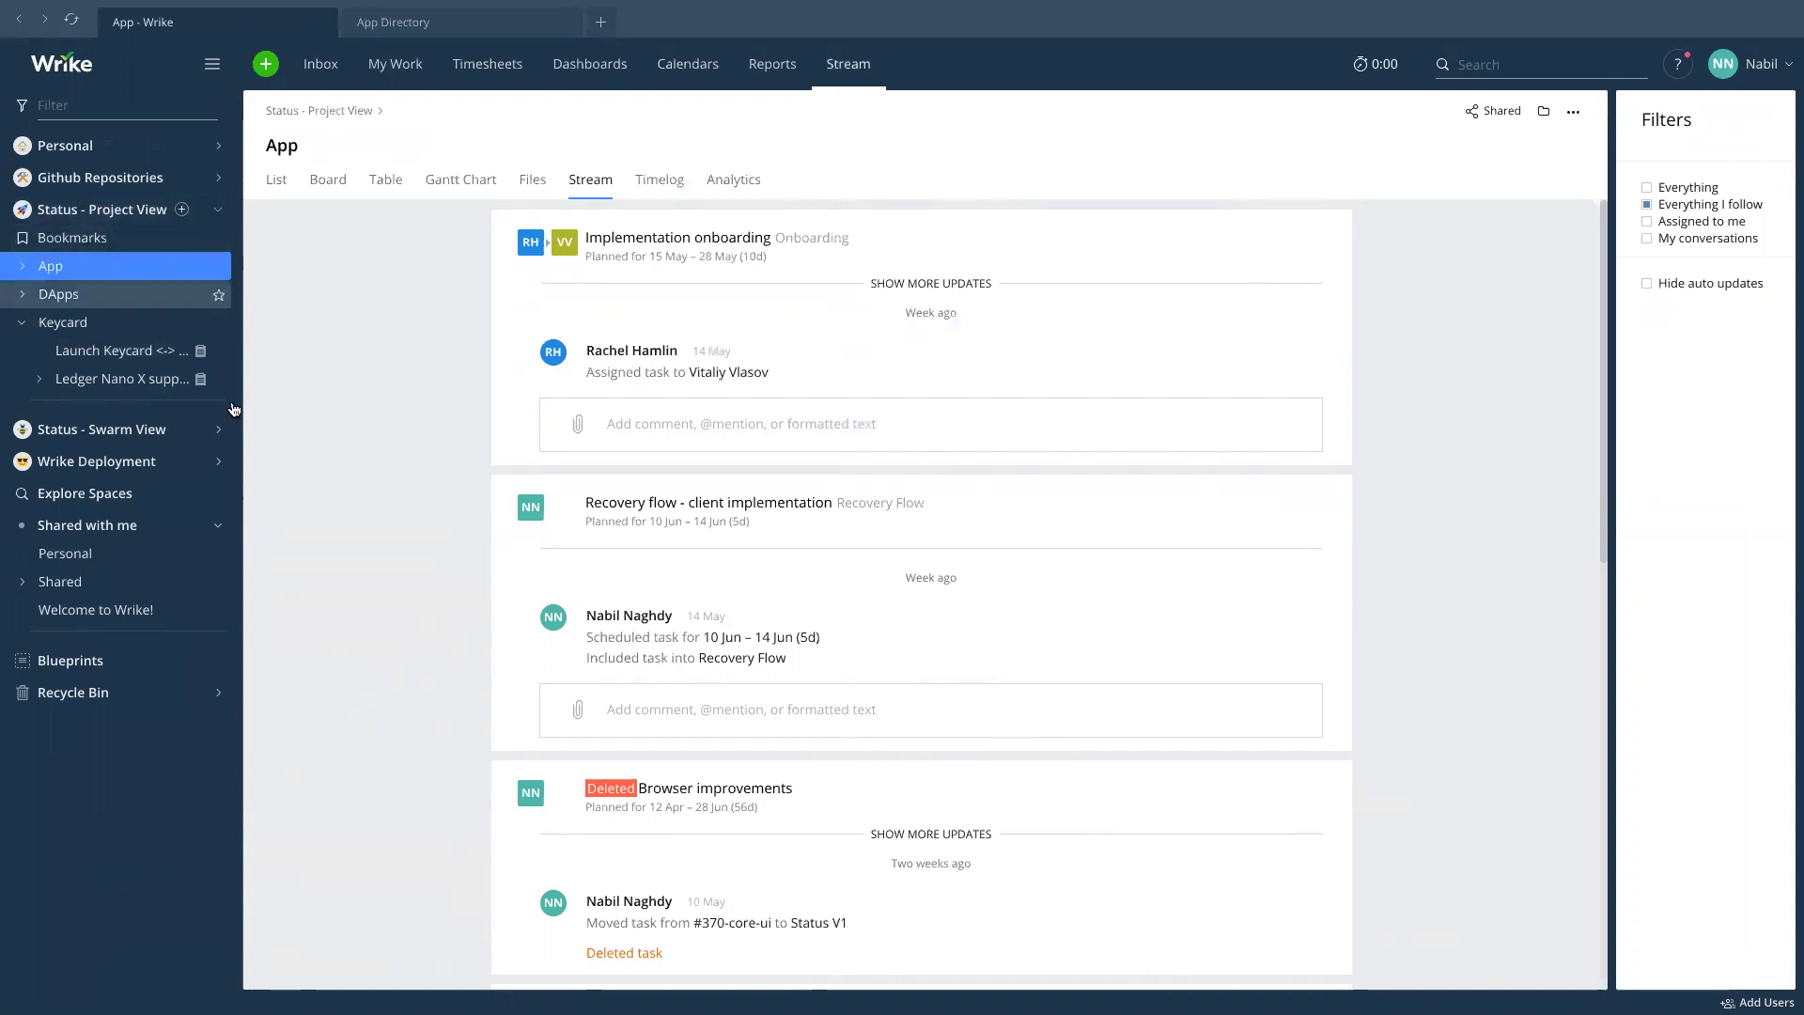
click(22, 266)
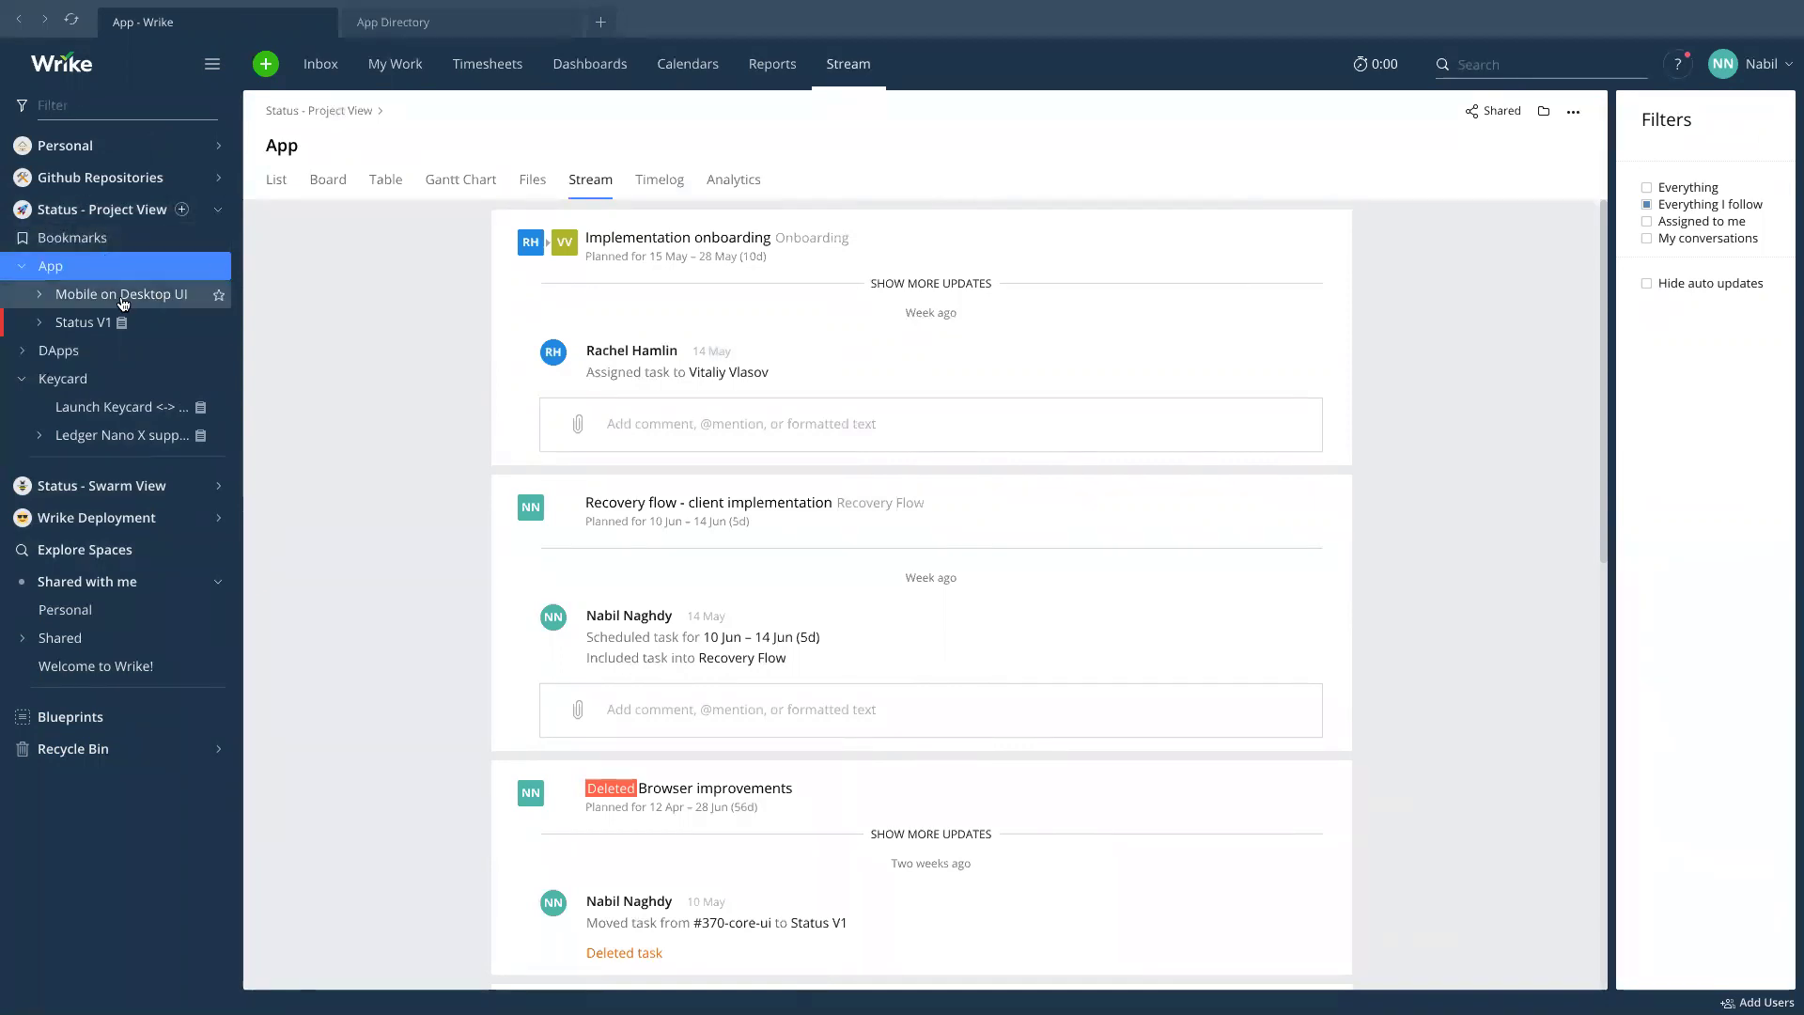
View the Status V1 project in the App folder as a Gantt chart and as a list.
click(76, 323)
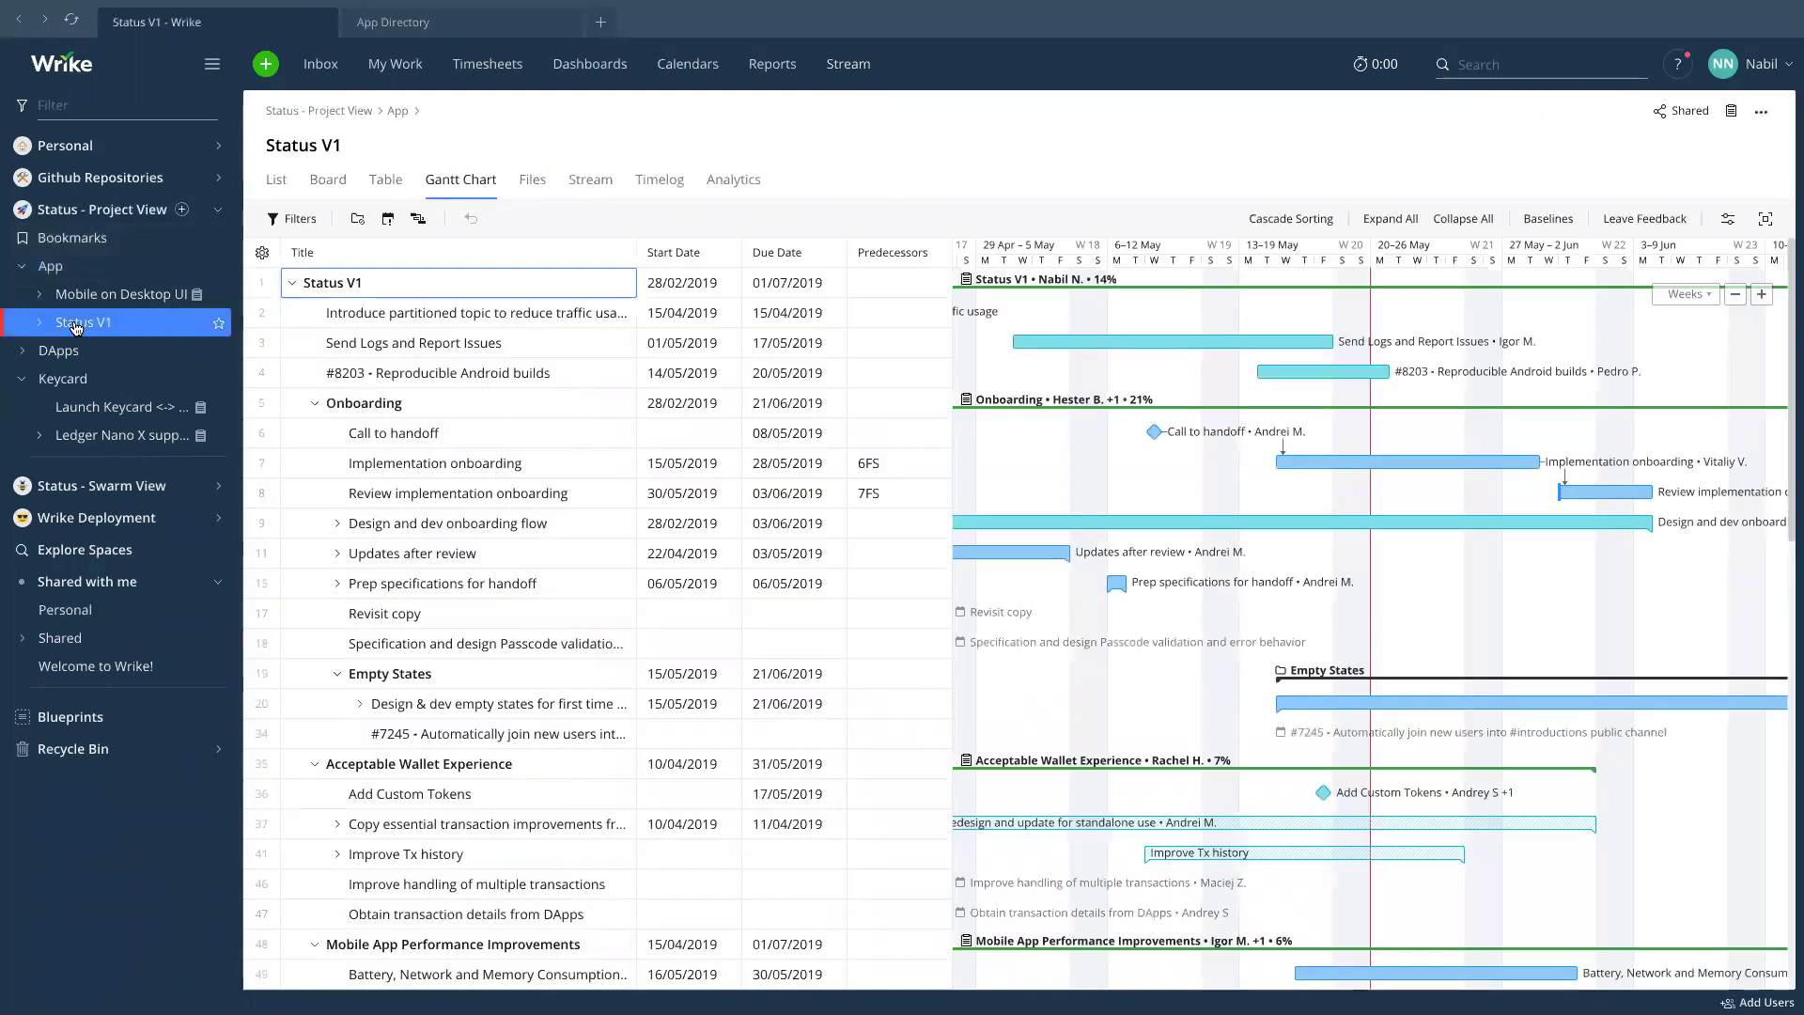
click(278, 180)
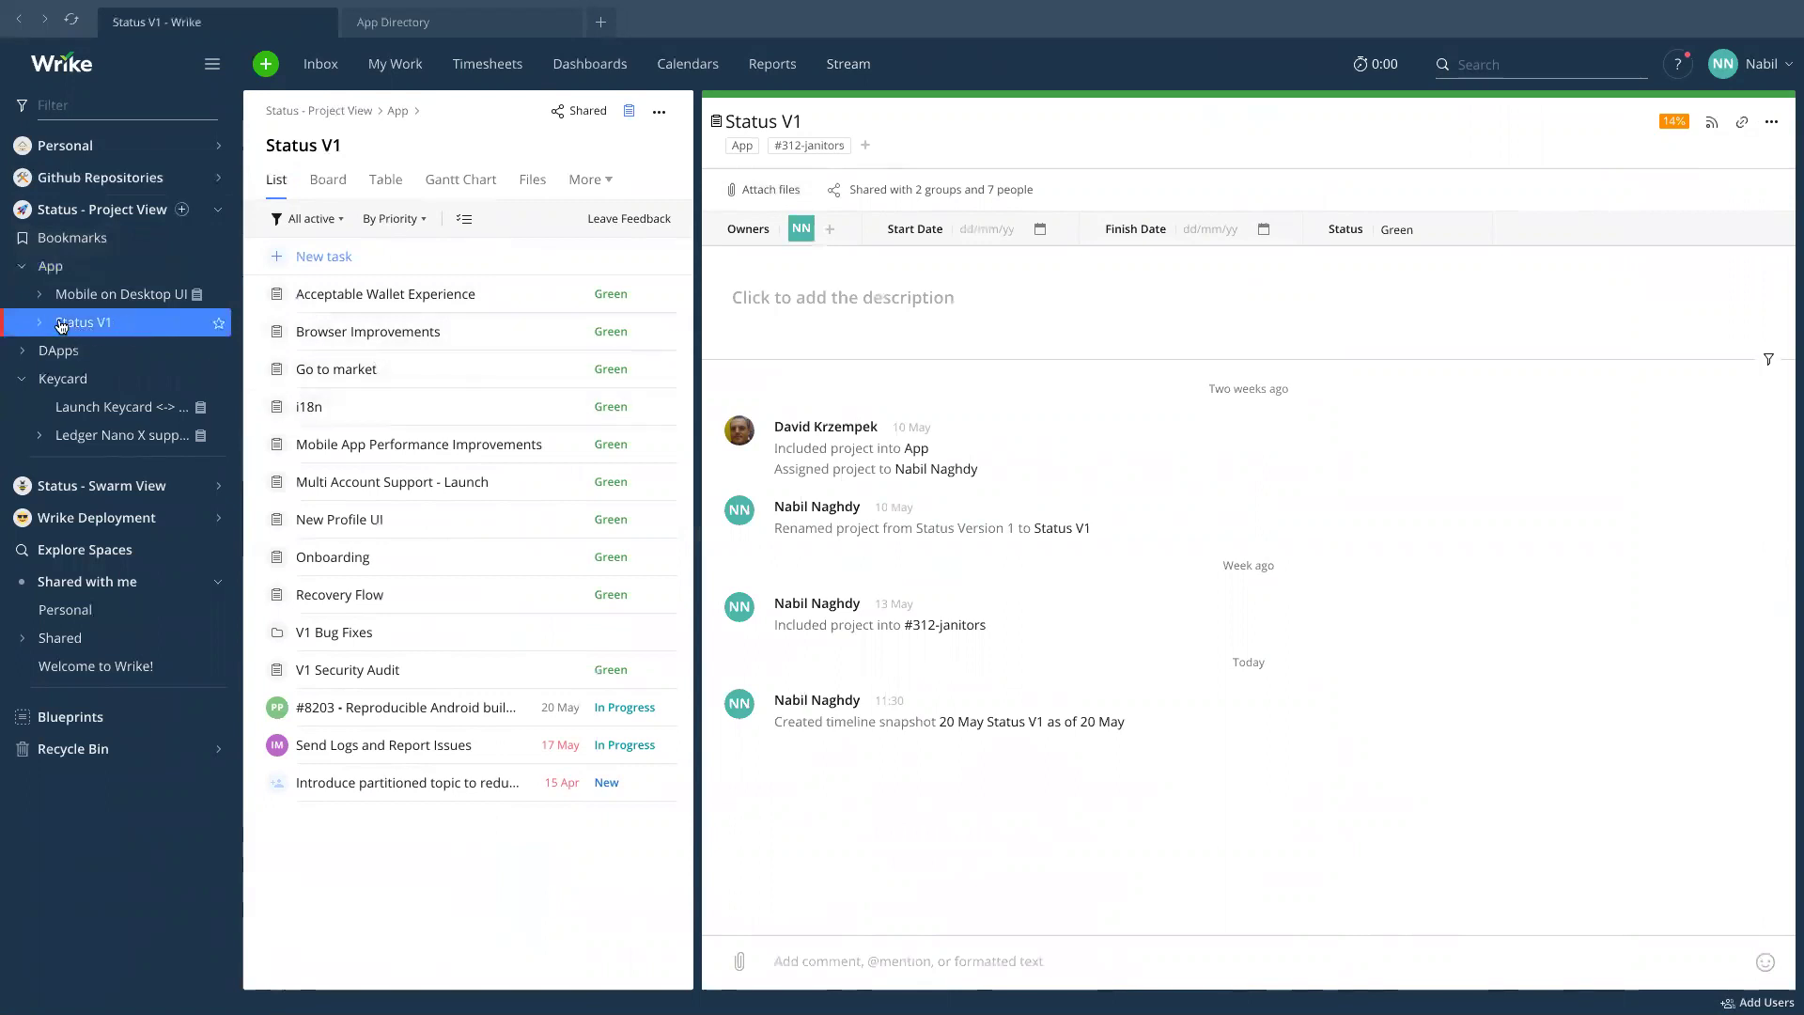
click(23, 352)
click(22, 352)
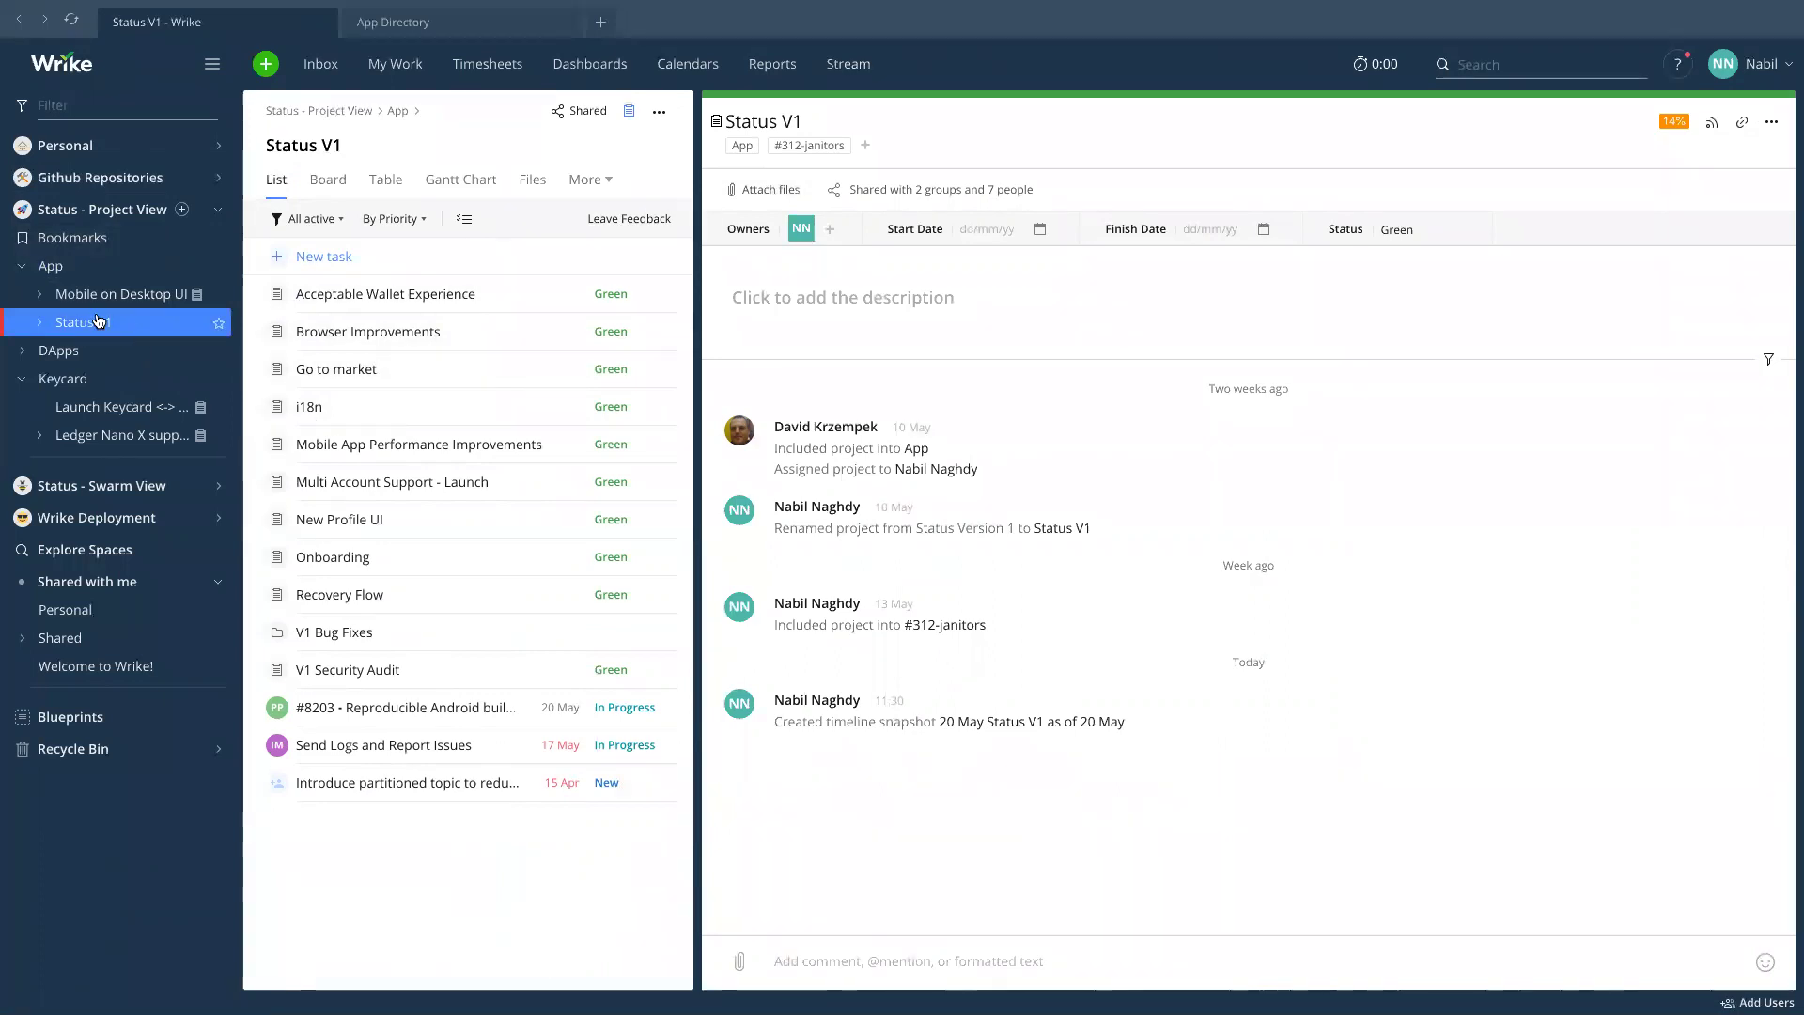
Open the Mobile on Desktop UI project and view the subtasks of its Mobile UI on Desktop task.
click(64, 301)
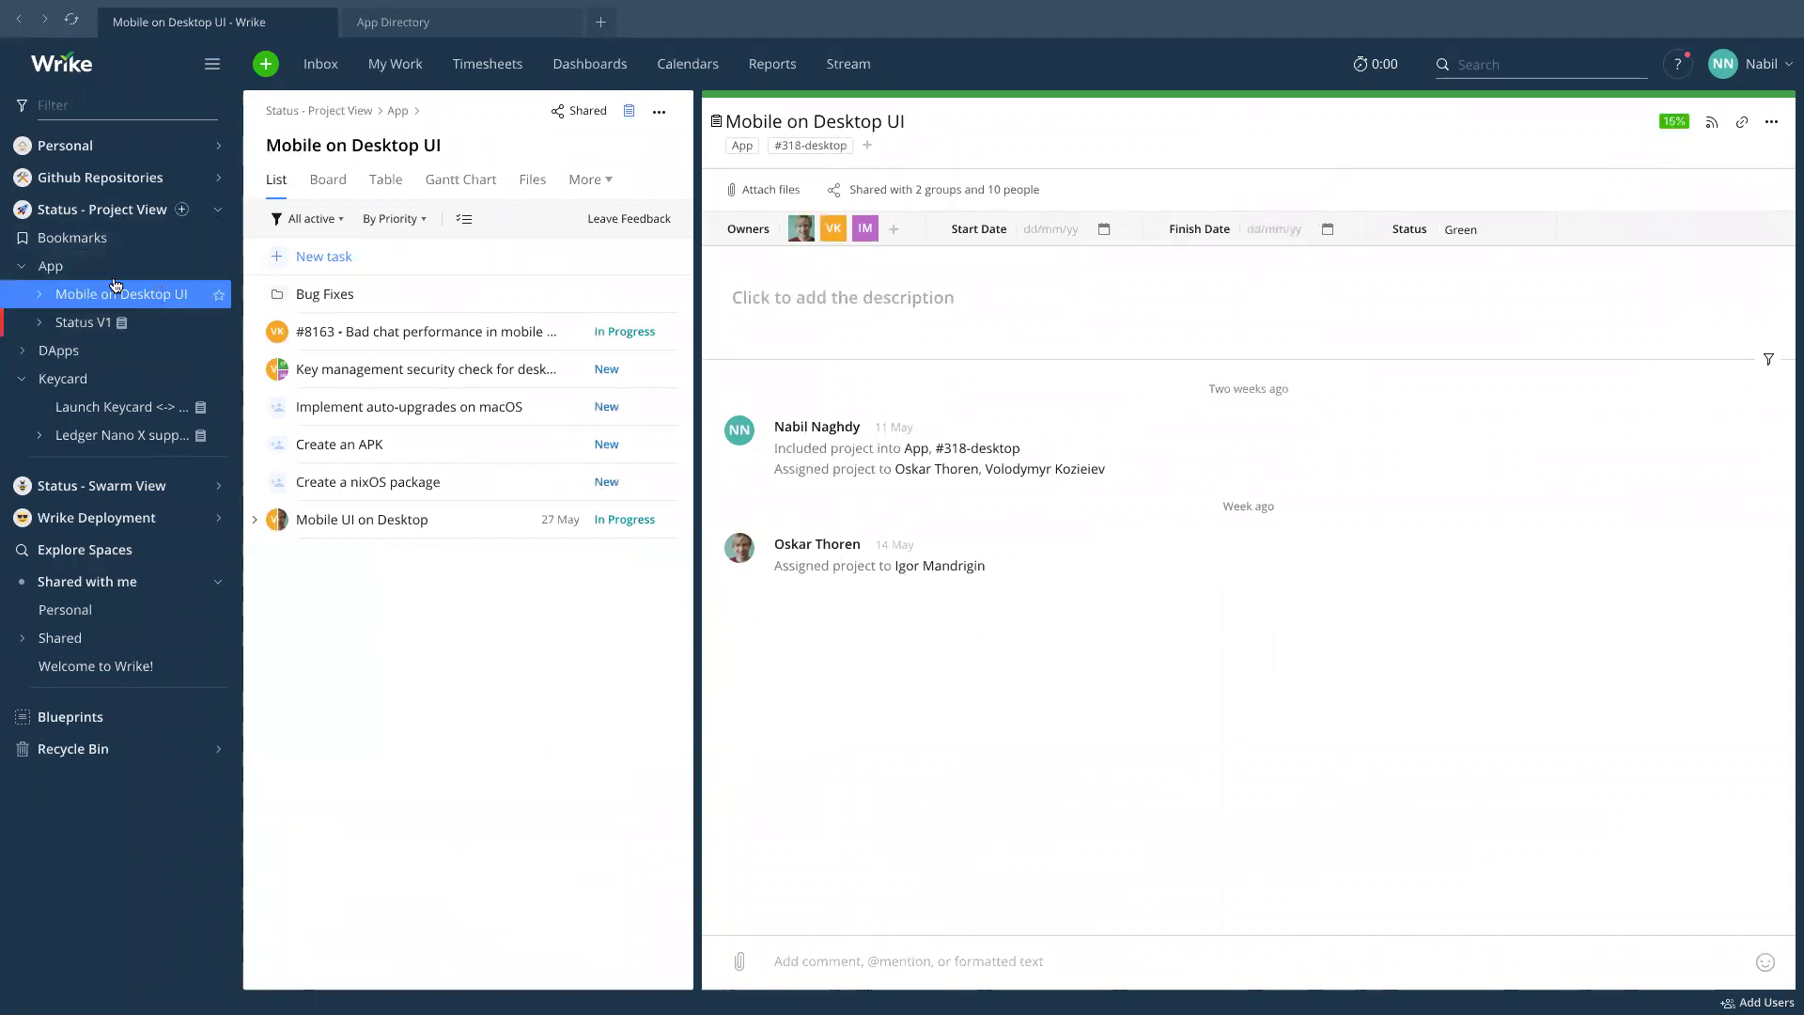
drag(438, 148, 347, 147)
click(344, 148)
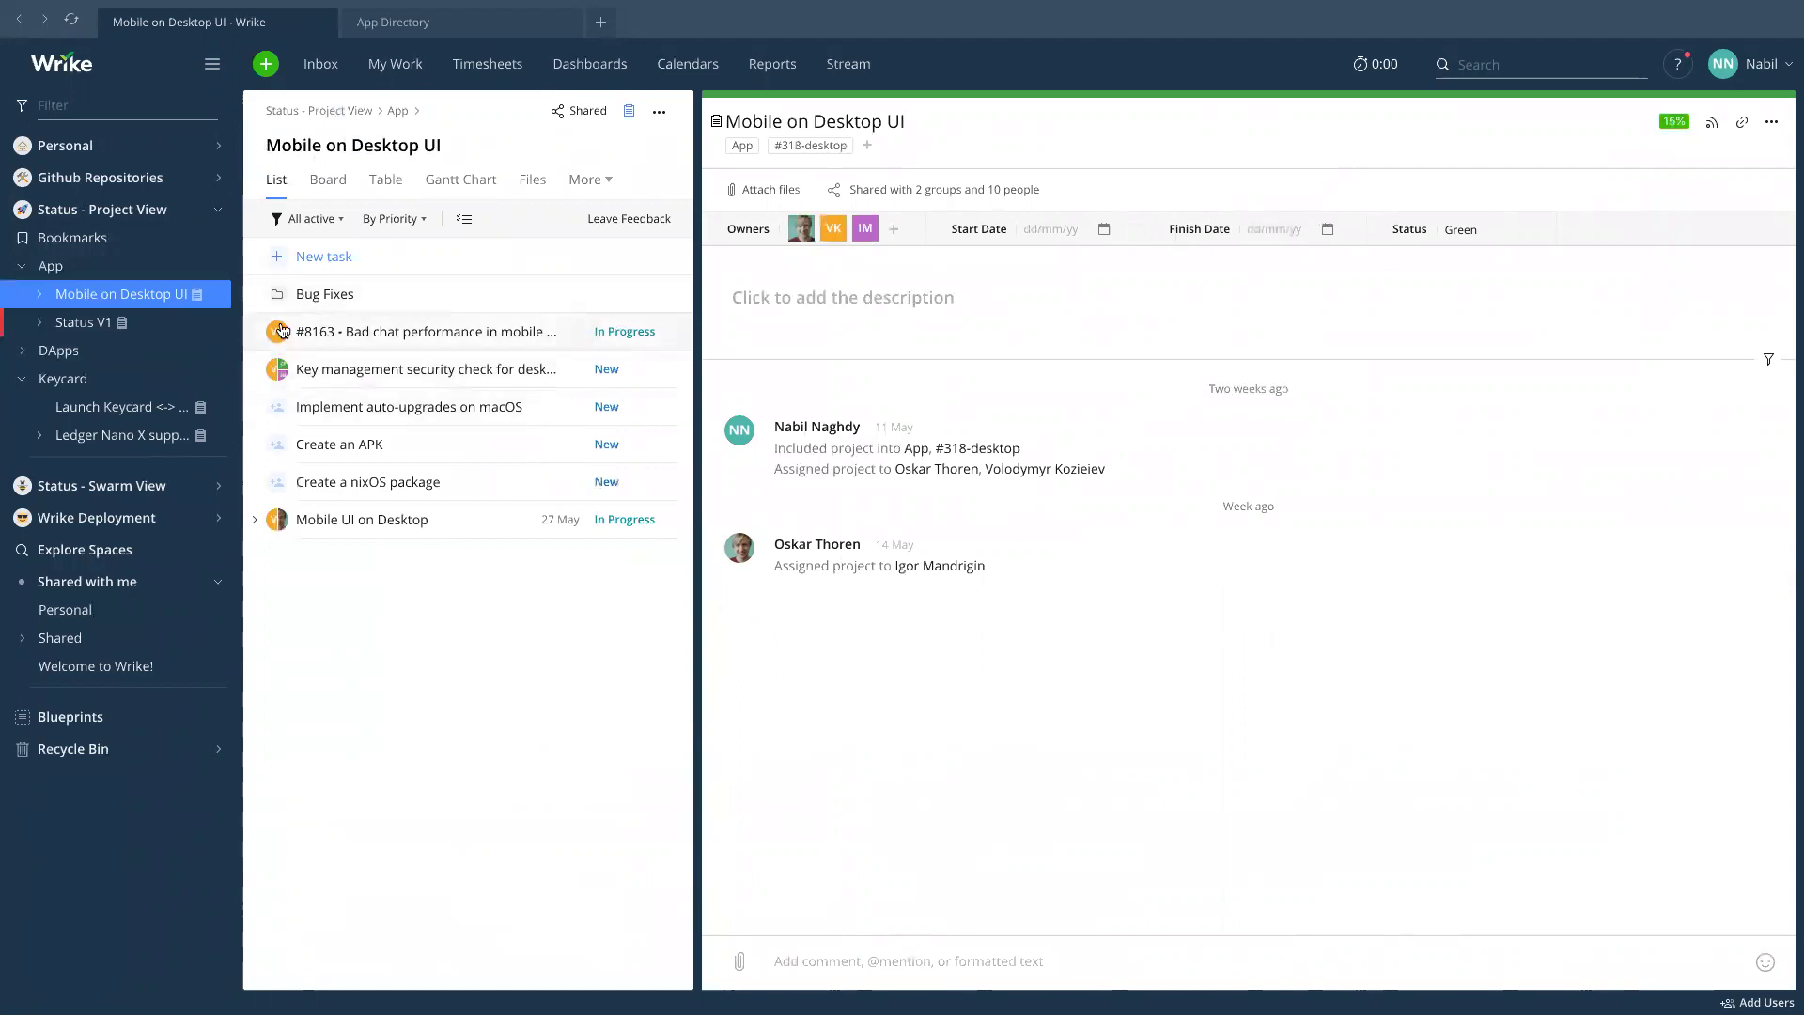
click(256, 521)
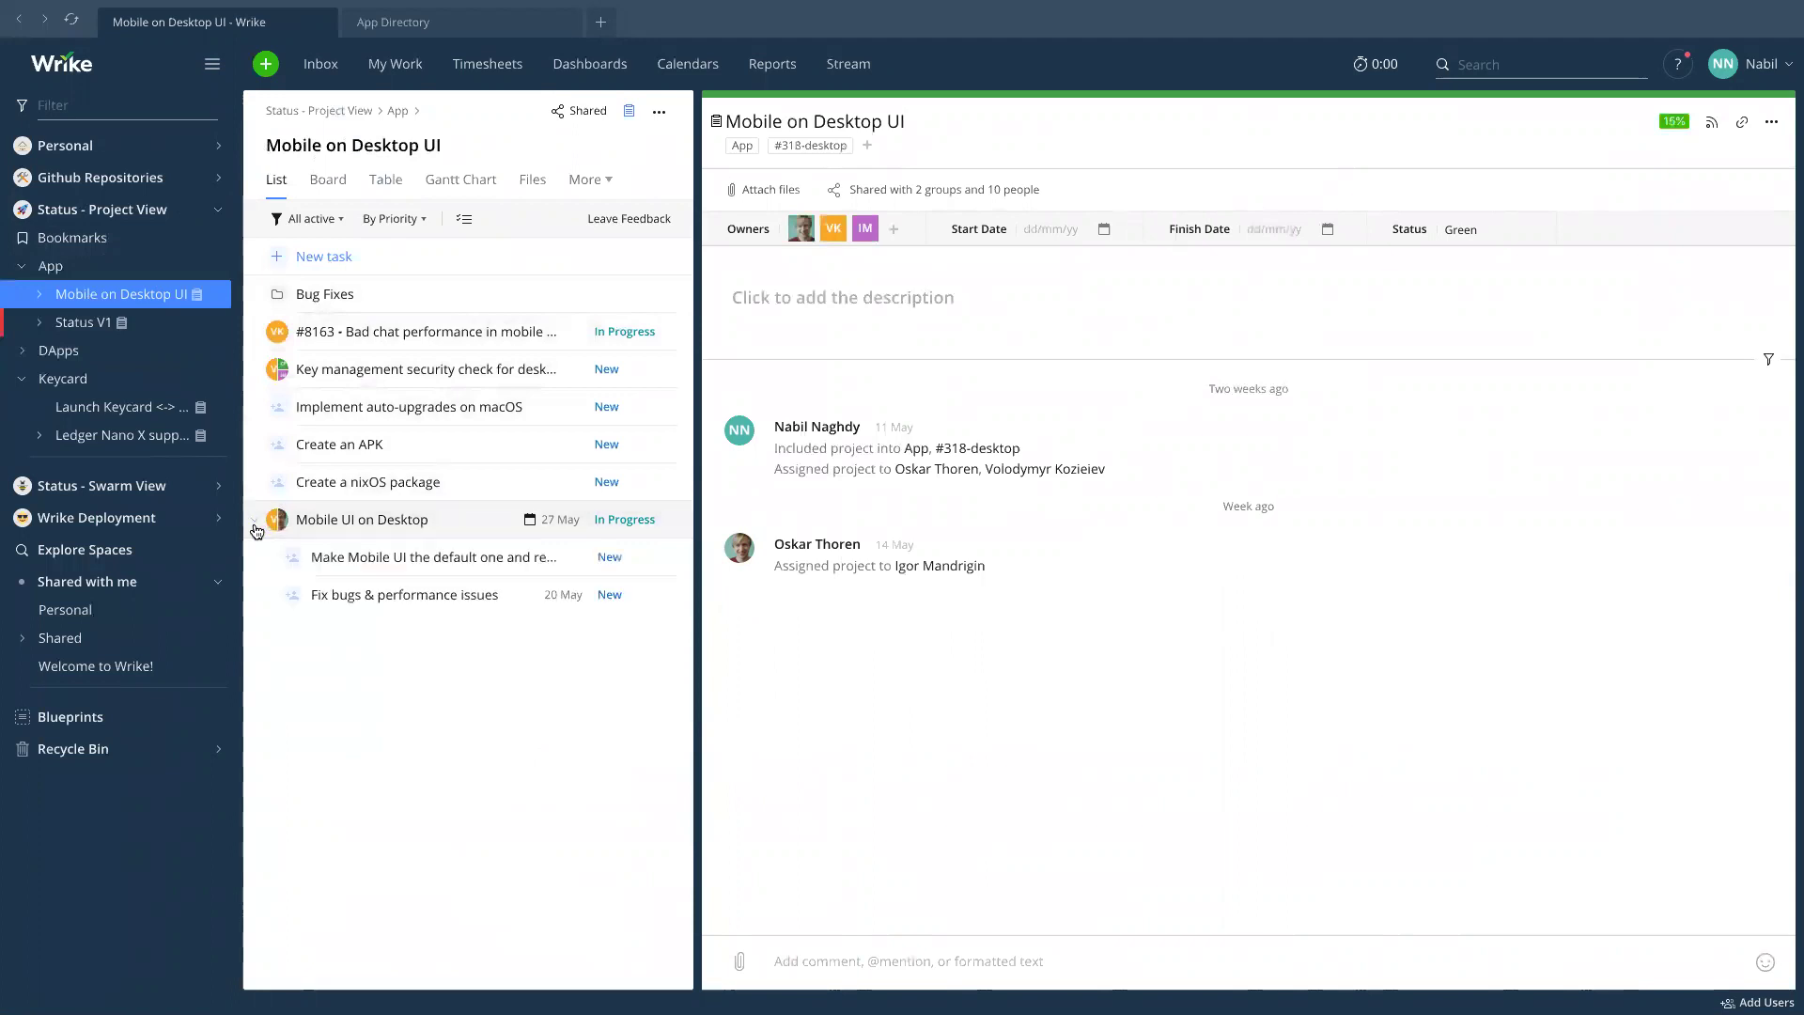
click(255, 521)
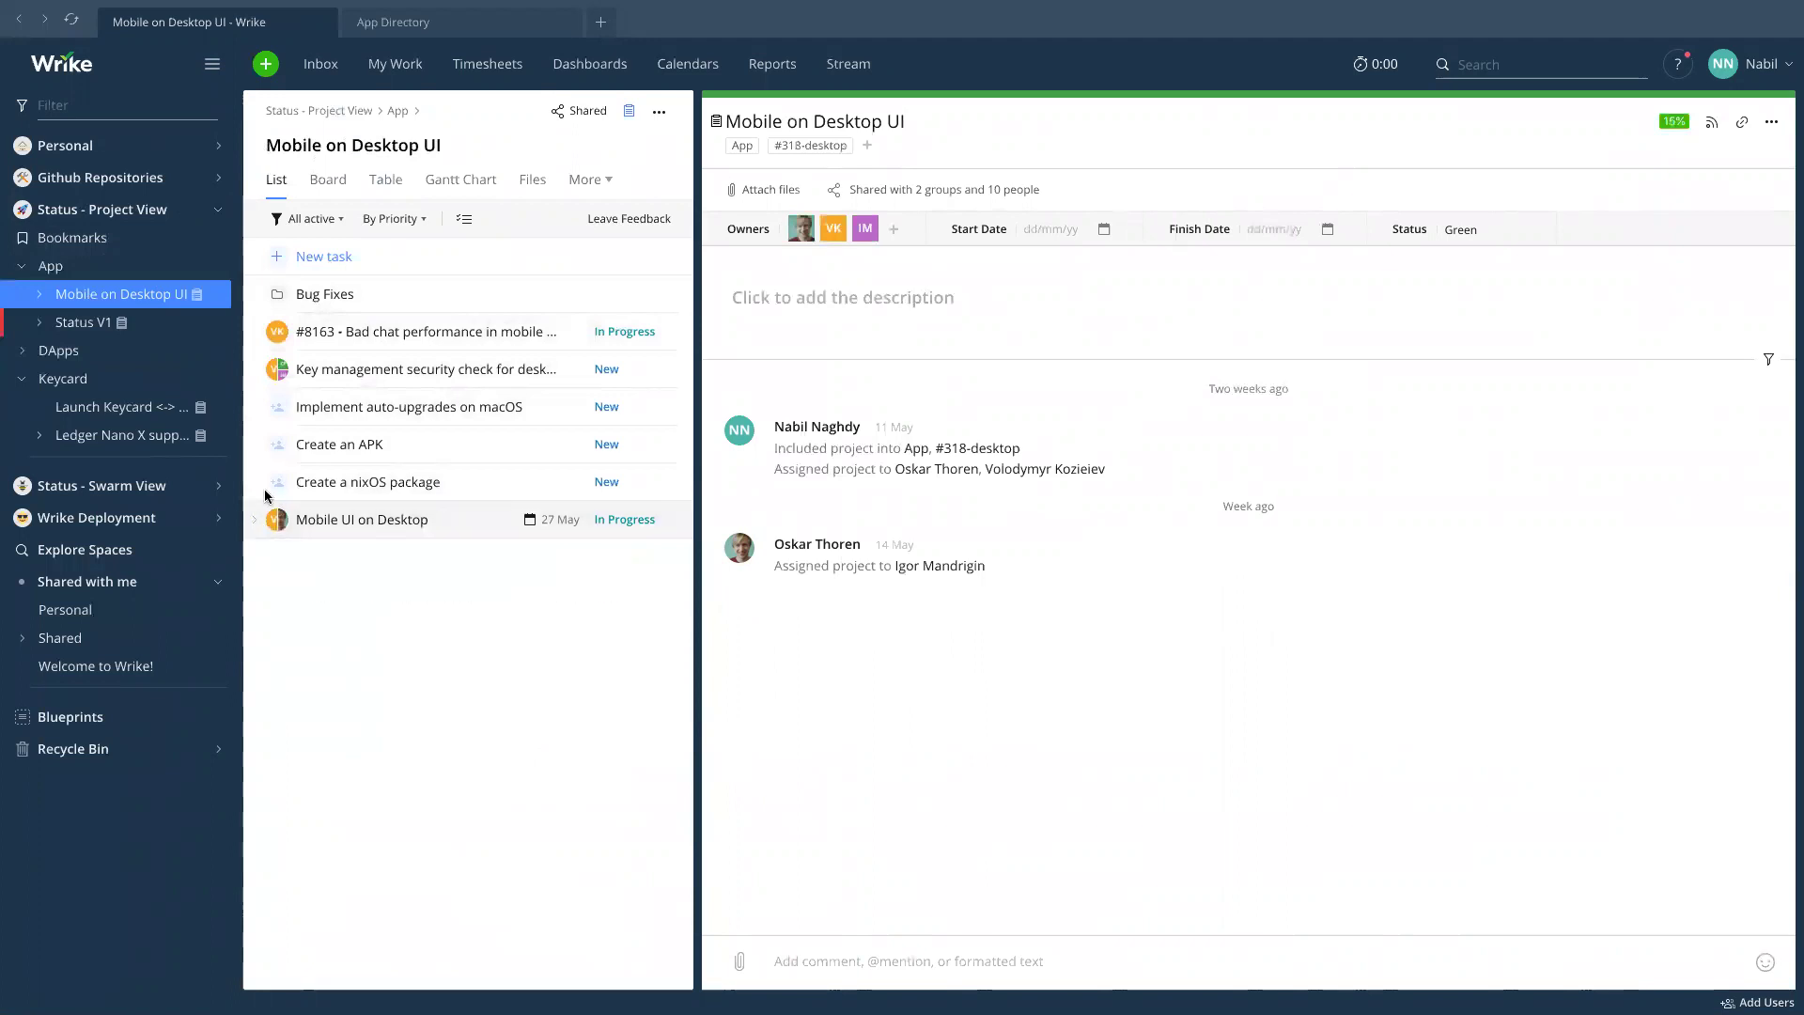
Locate the Bug Fixes folder inside Mobile on Desktop UI, ending on the project's task list.
click(296, 300)
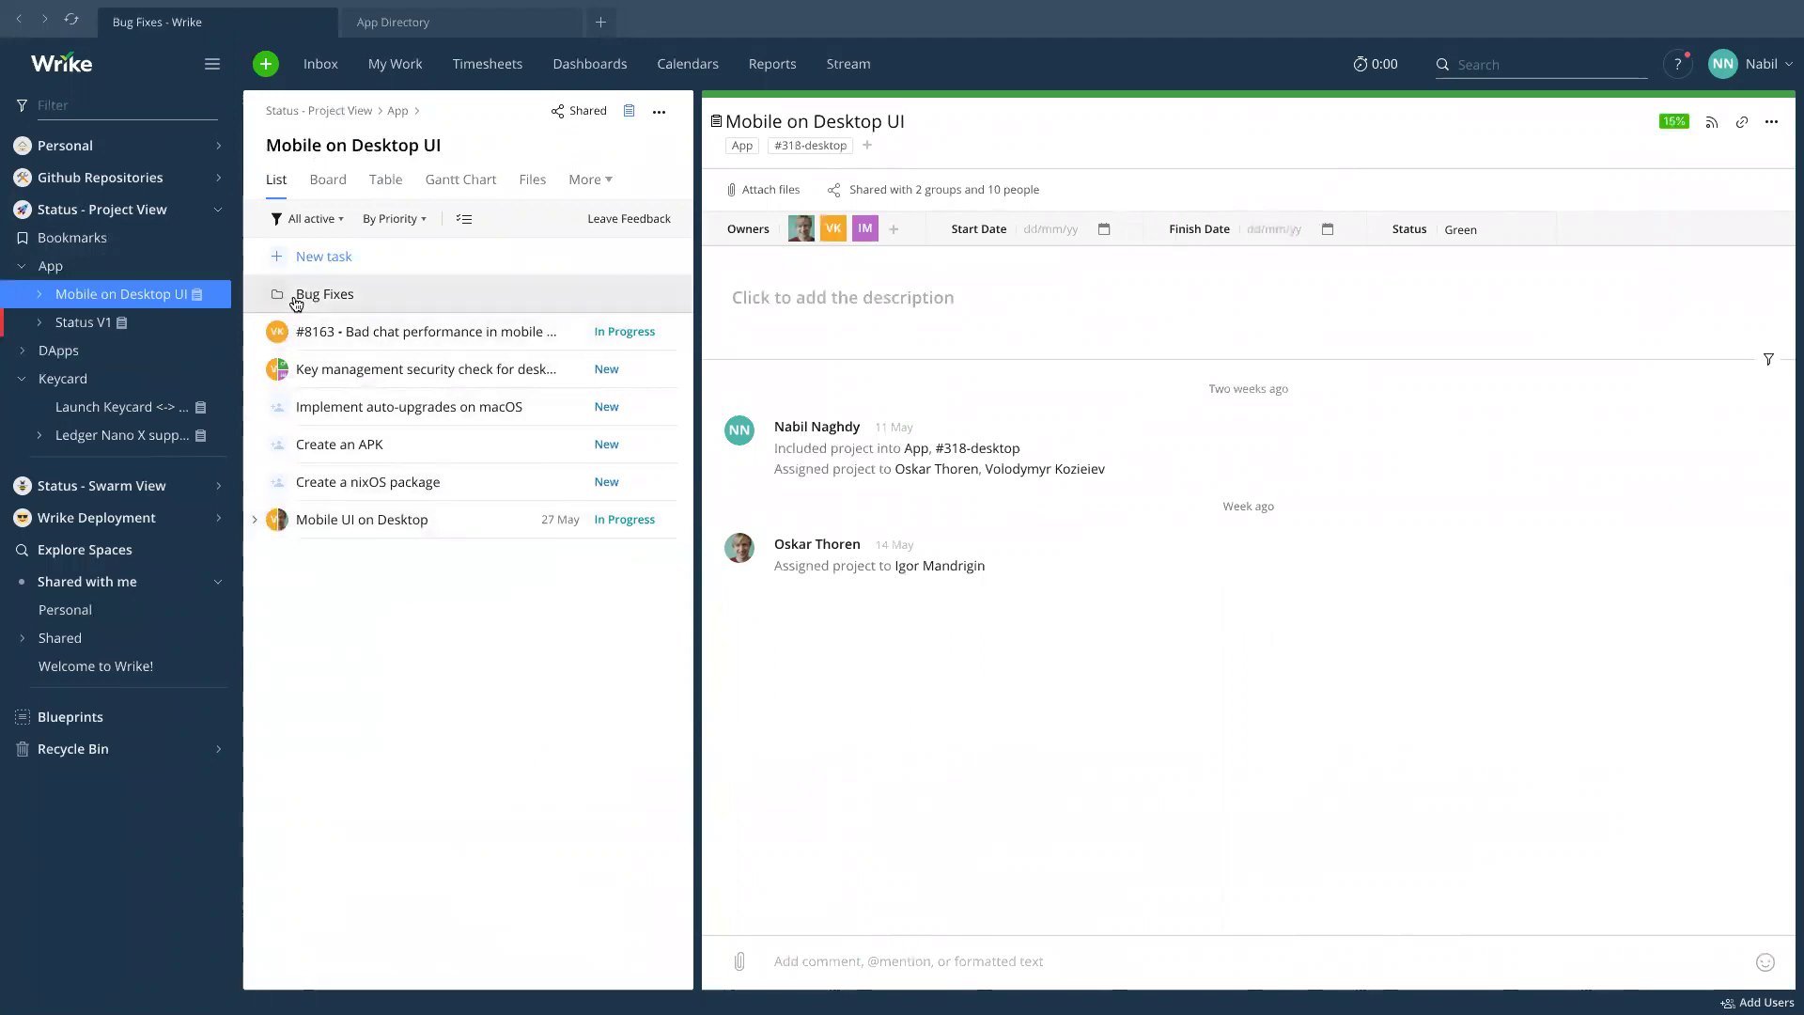
click(110, 294)
click(110, 321)
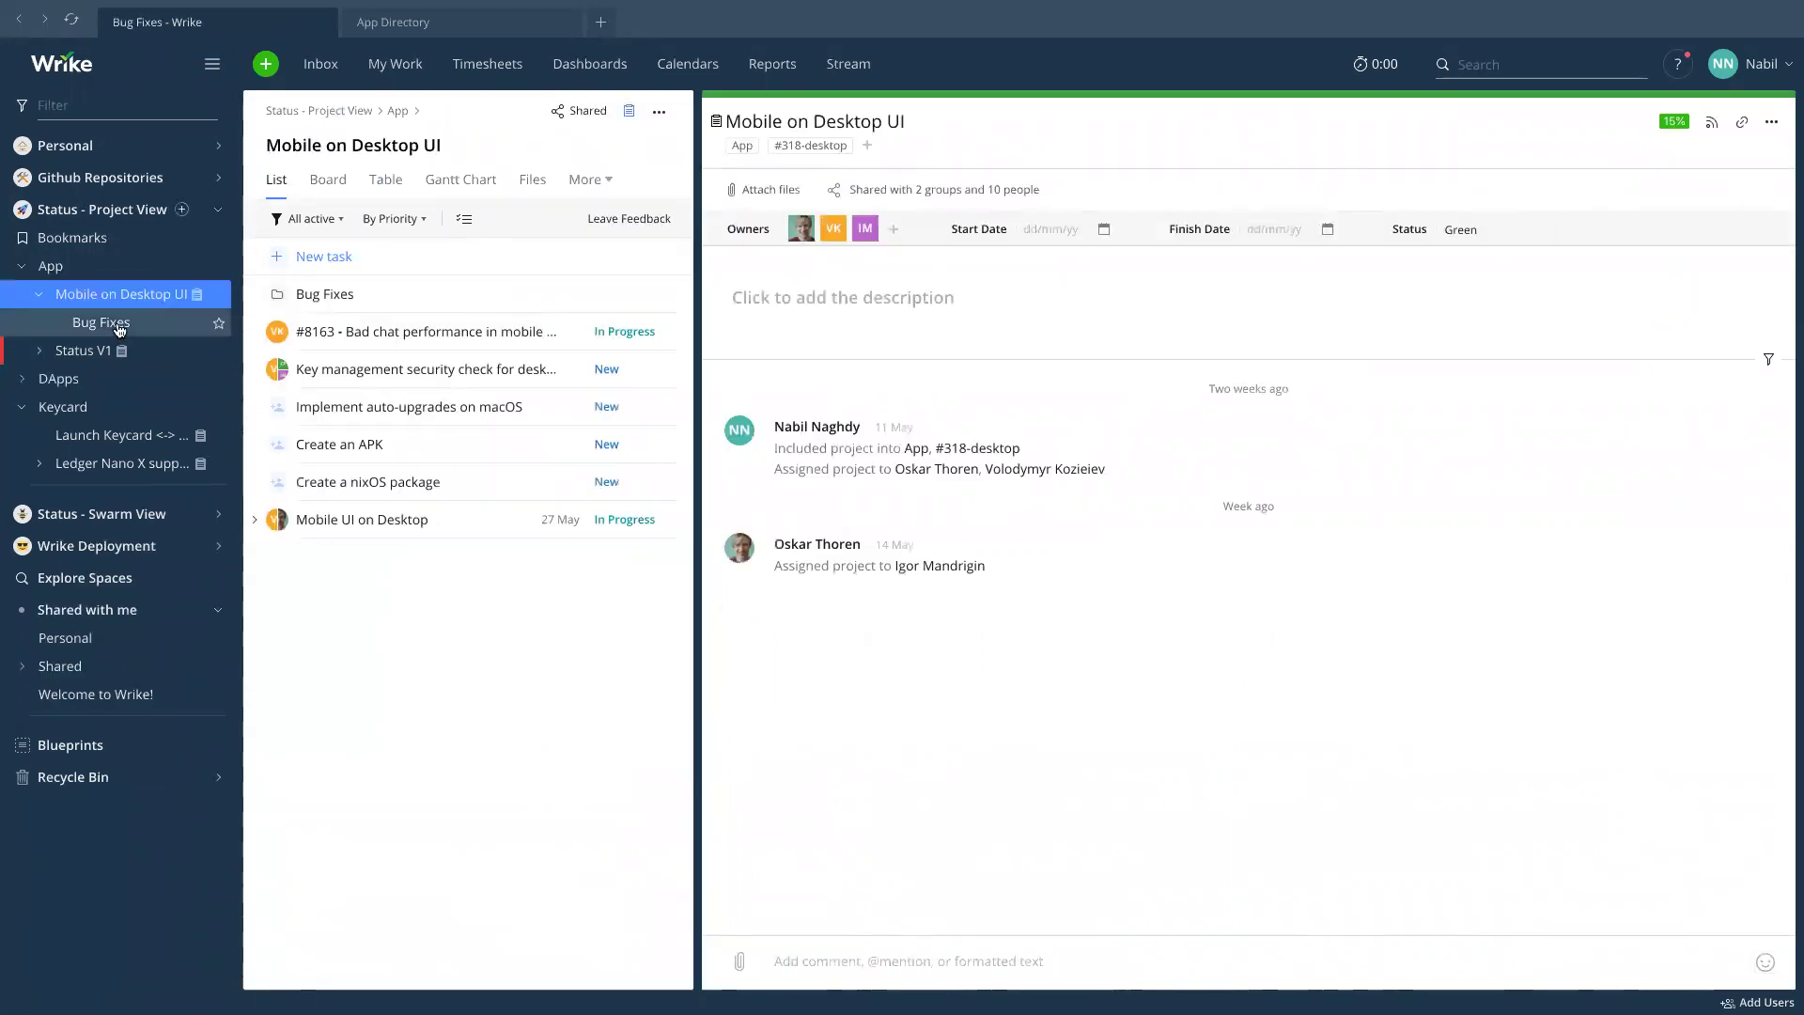
click(94, 296)
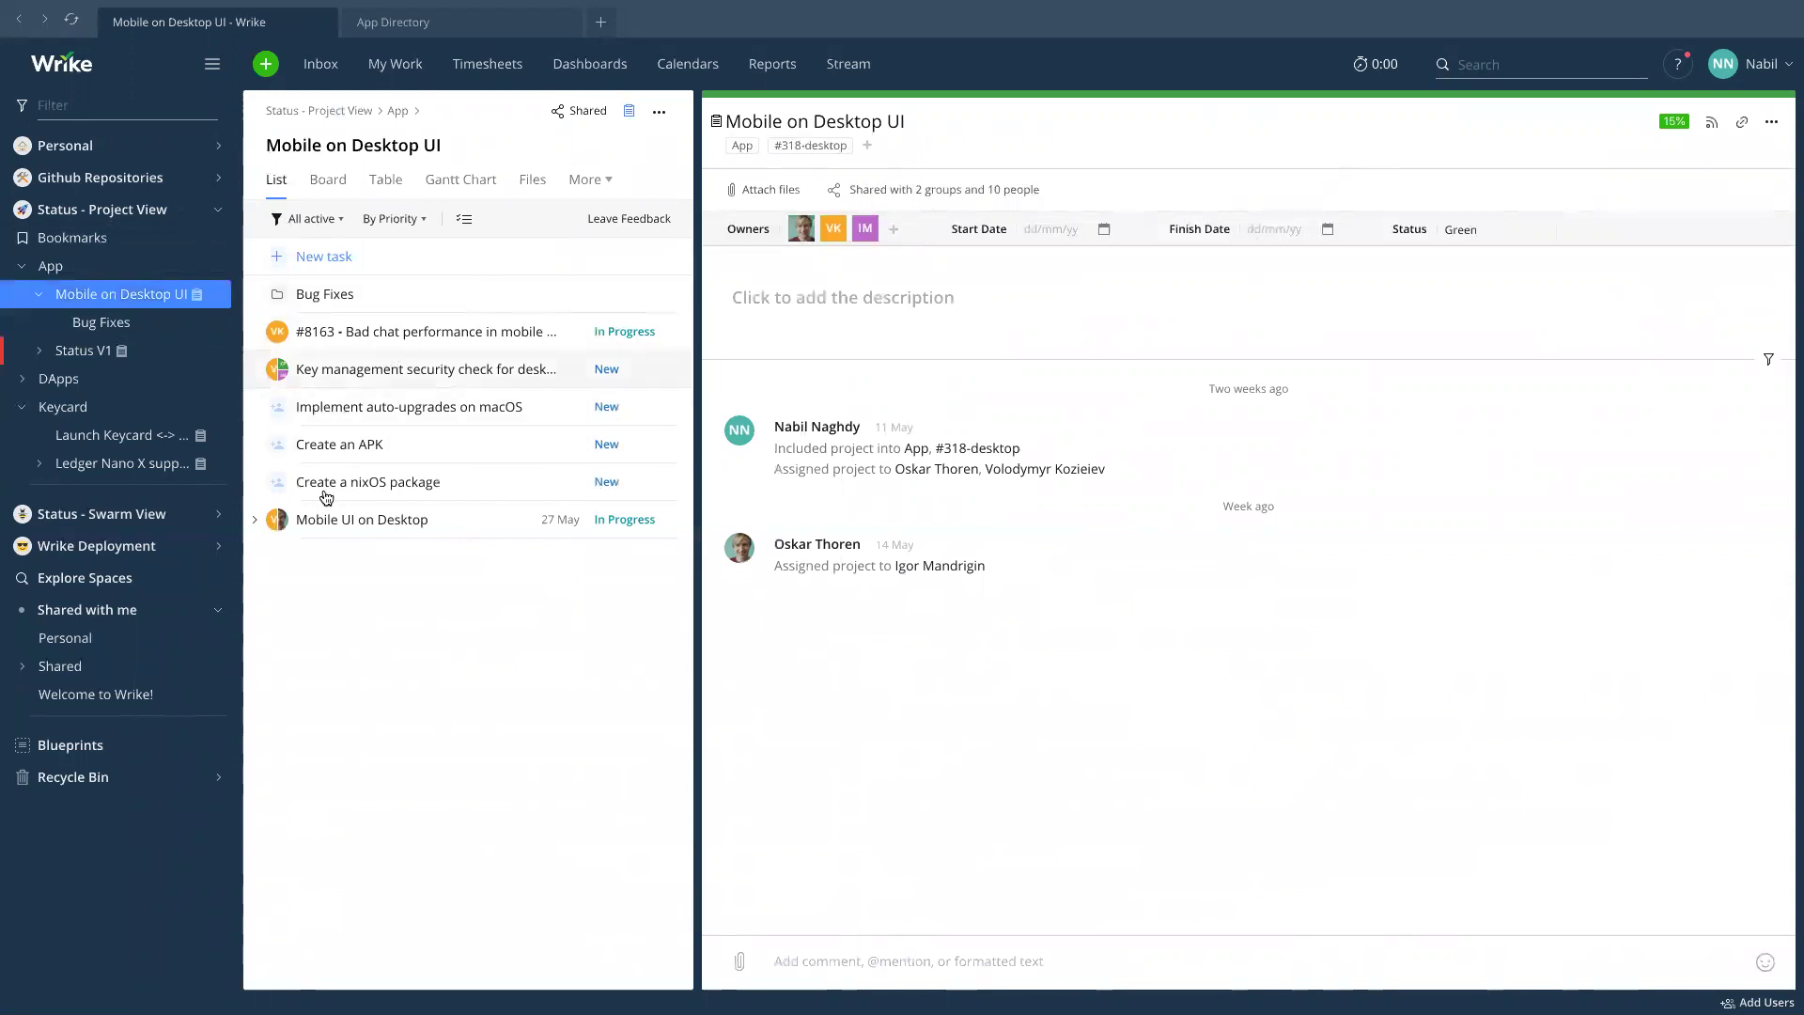
View Mobile on Desktop UI as a Gantt chart with the subtasks of Mobile UI on Desktop shown.
click(441, 183)
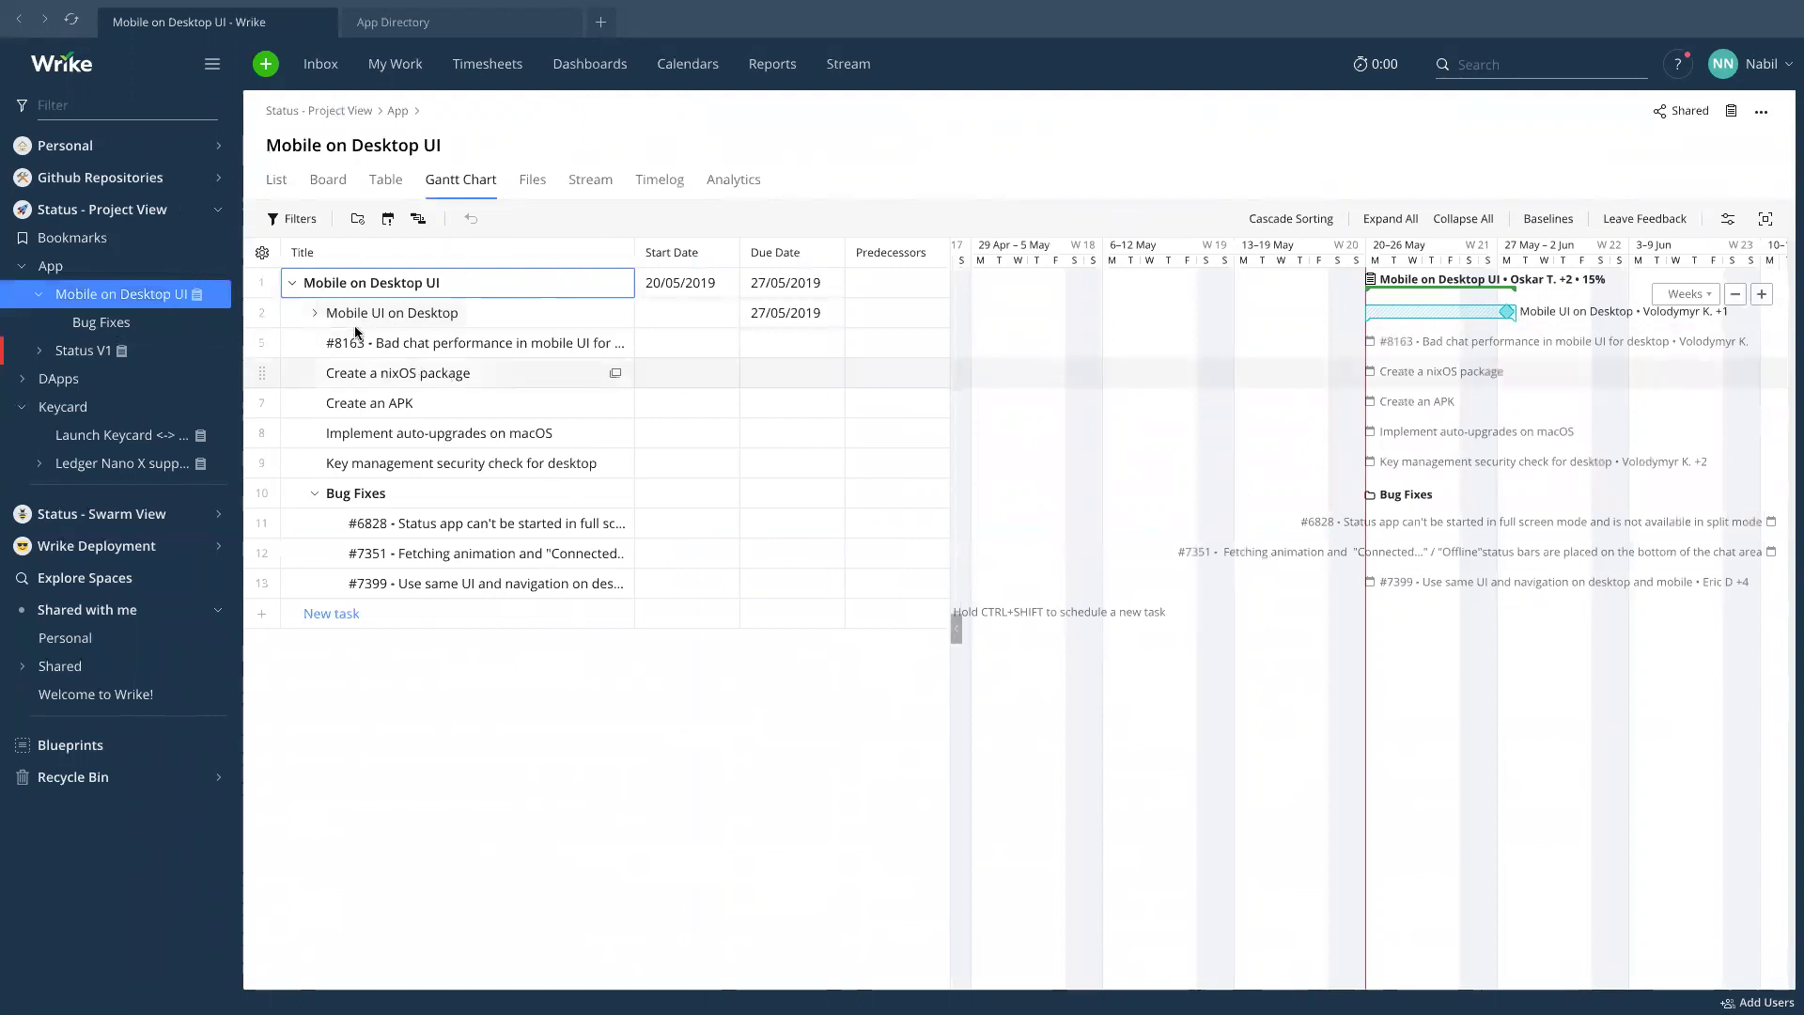
click(316, 314)
click(316, 314)
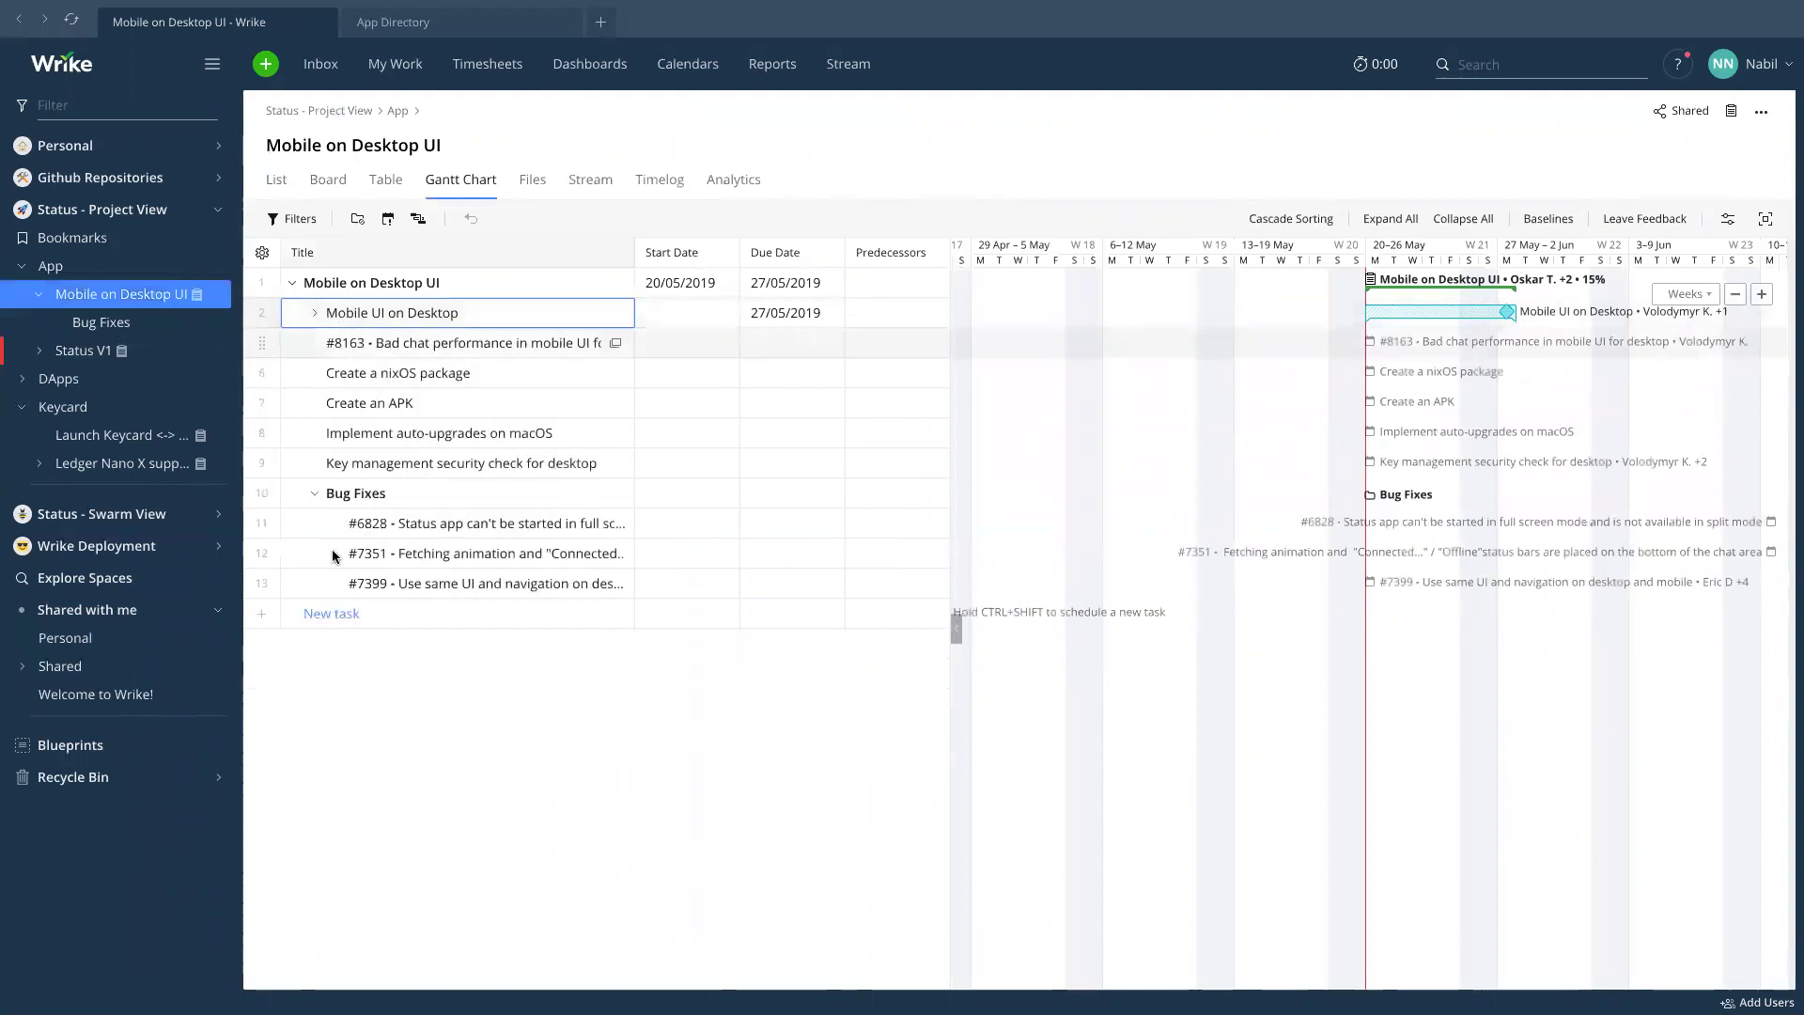
click(316, 313)
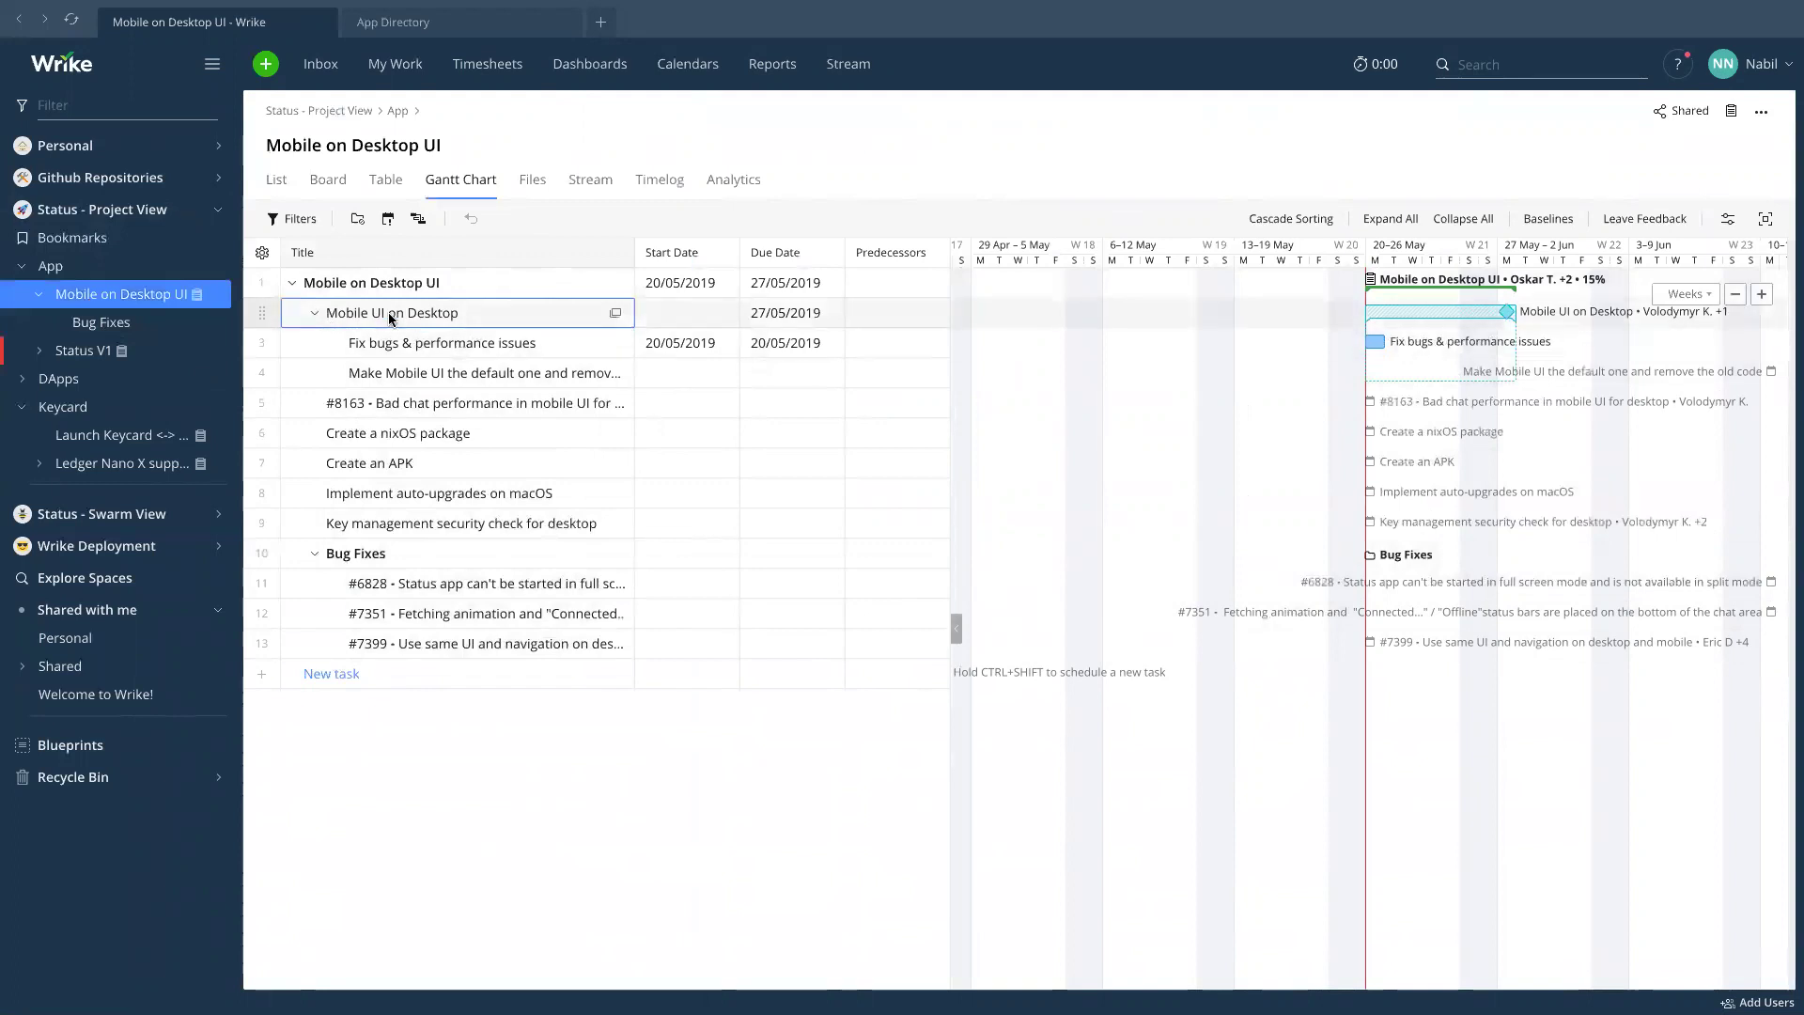
Add the subtasks "Build xyz" and "Set live xyz" to the Create a nixOS package task.
click(397, 406)
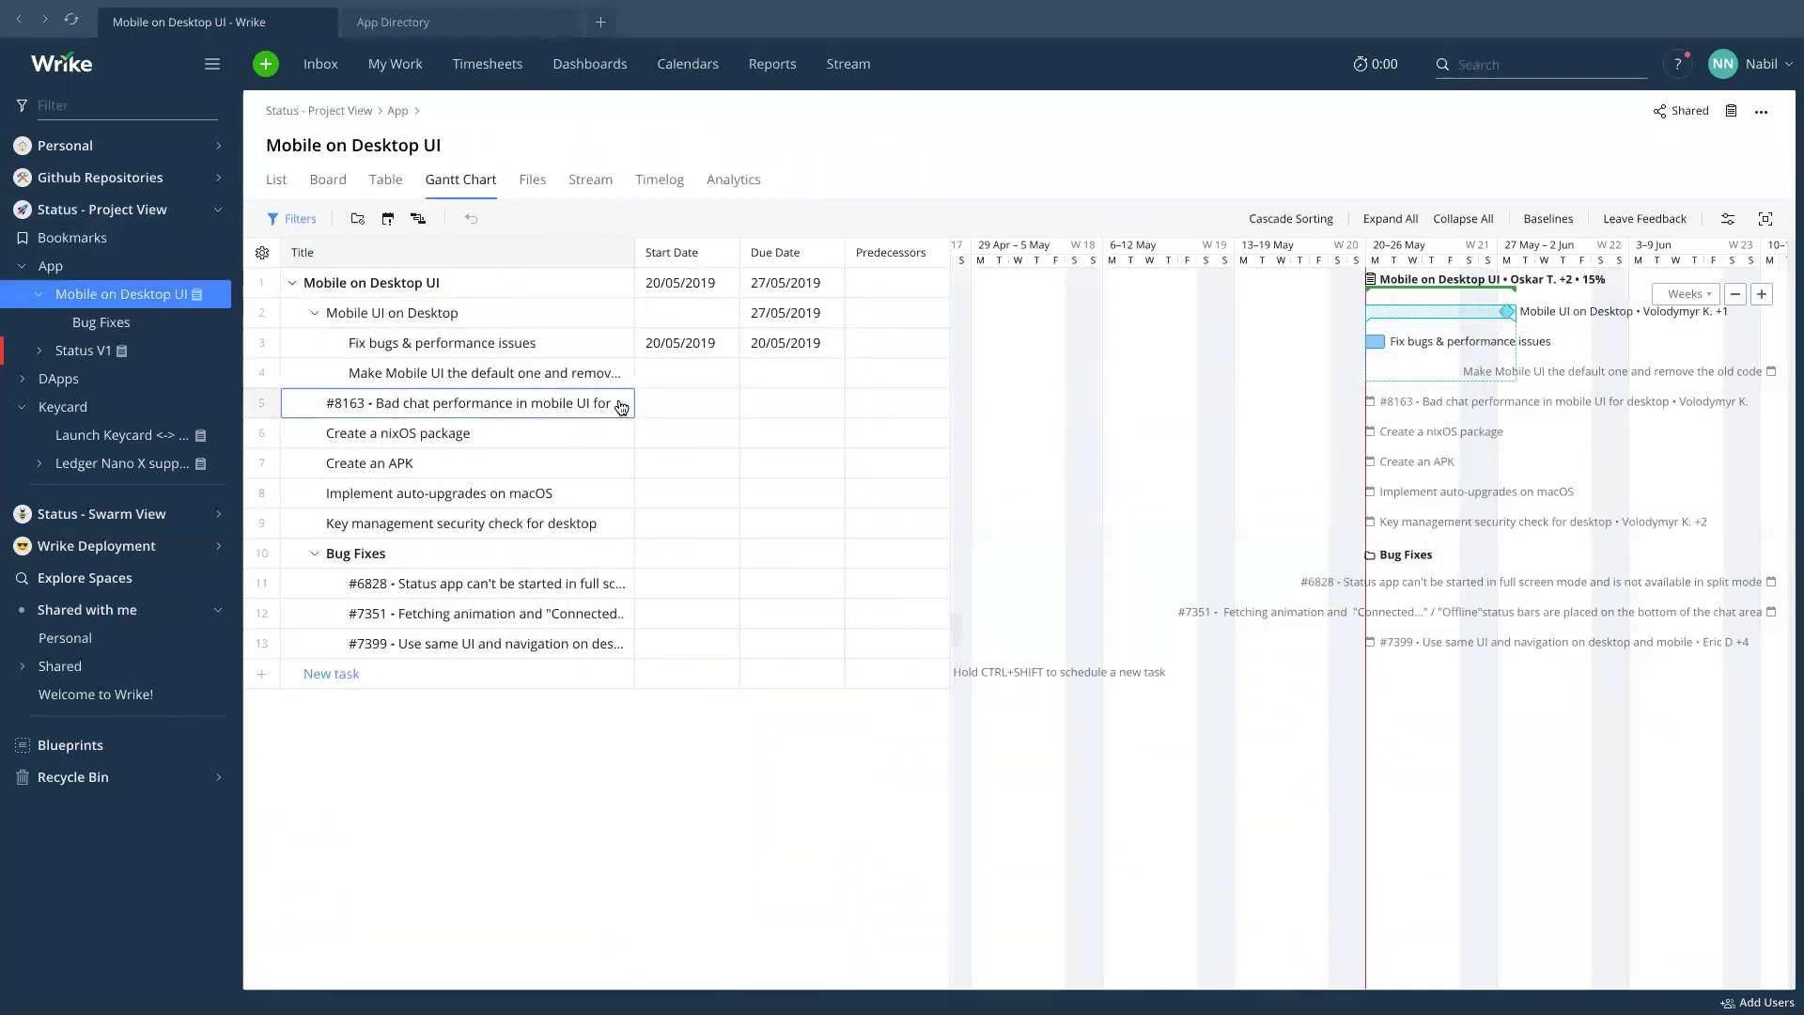
click(476, 440)
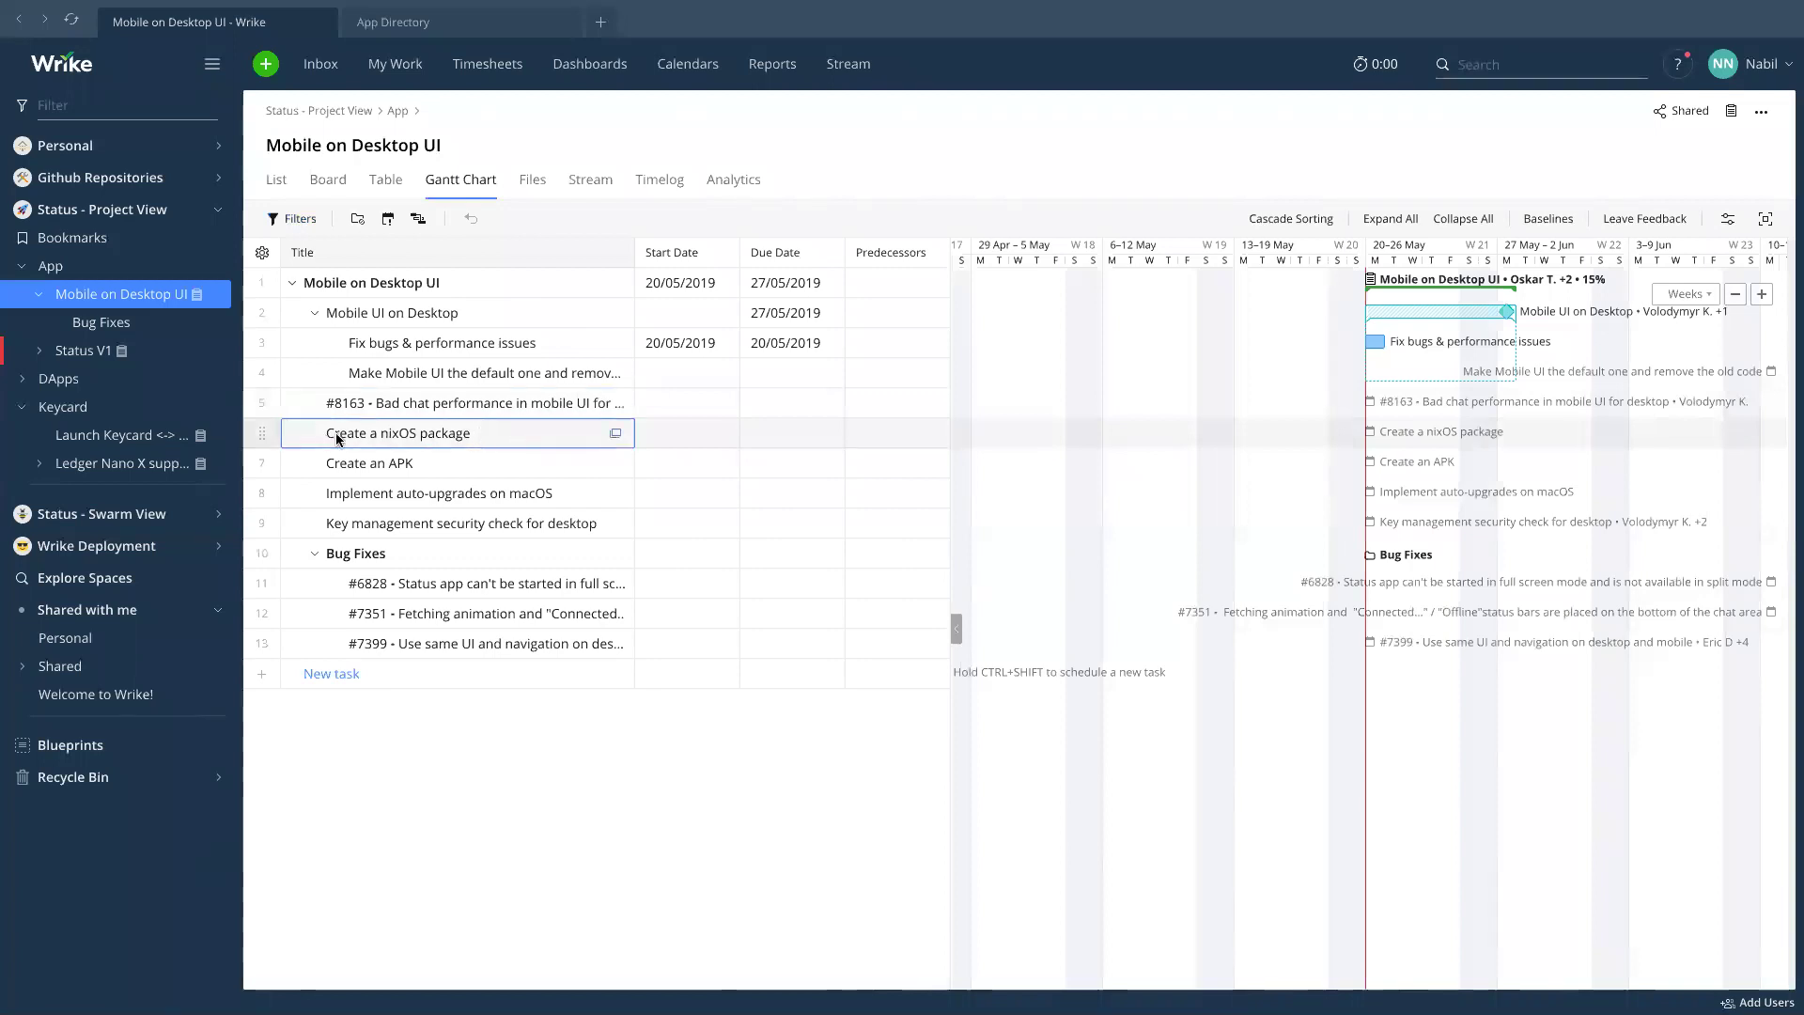
click(616, 435)
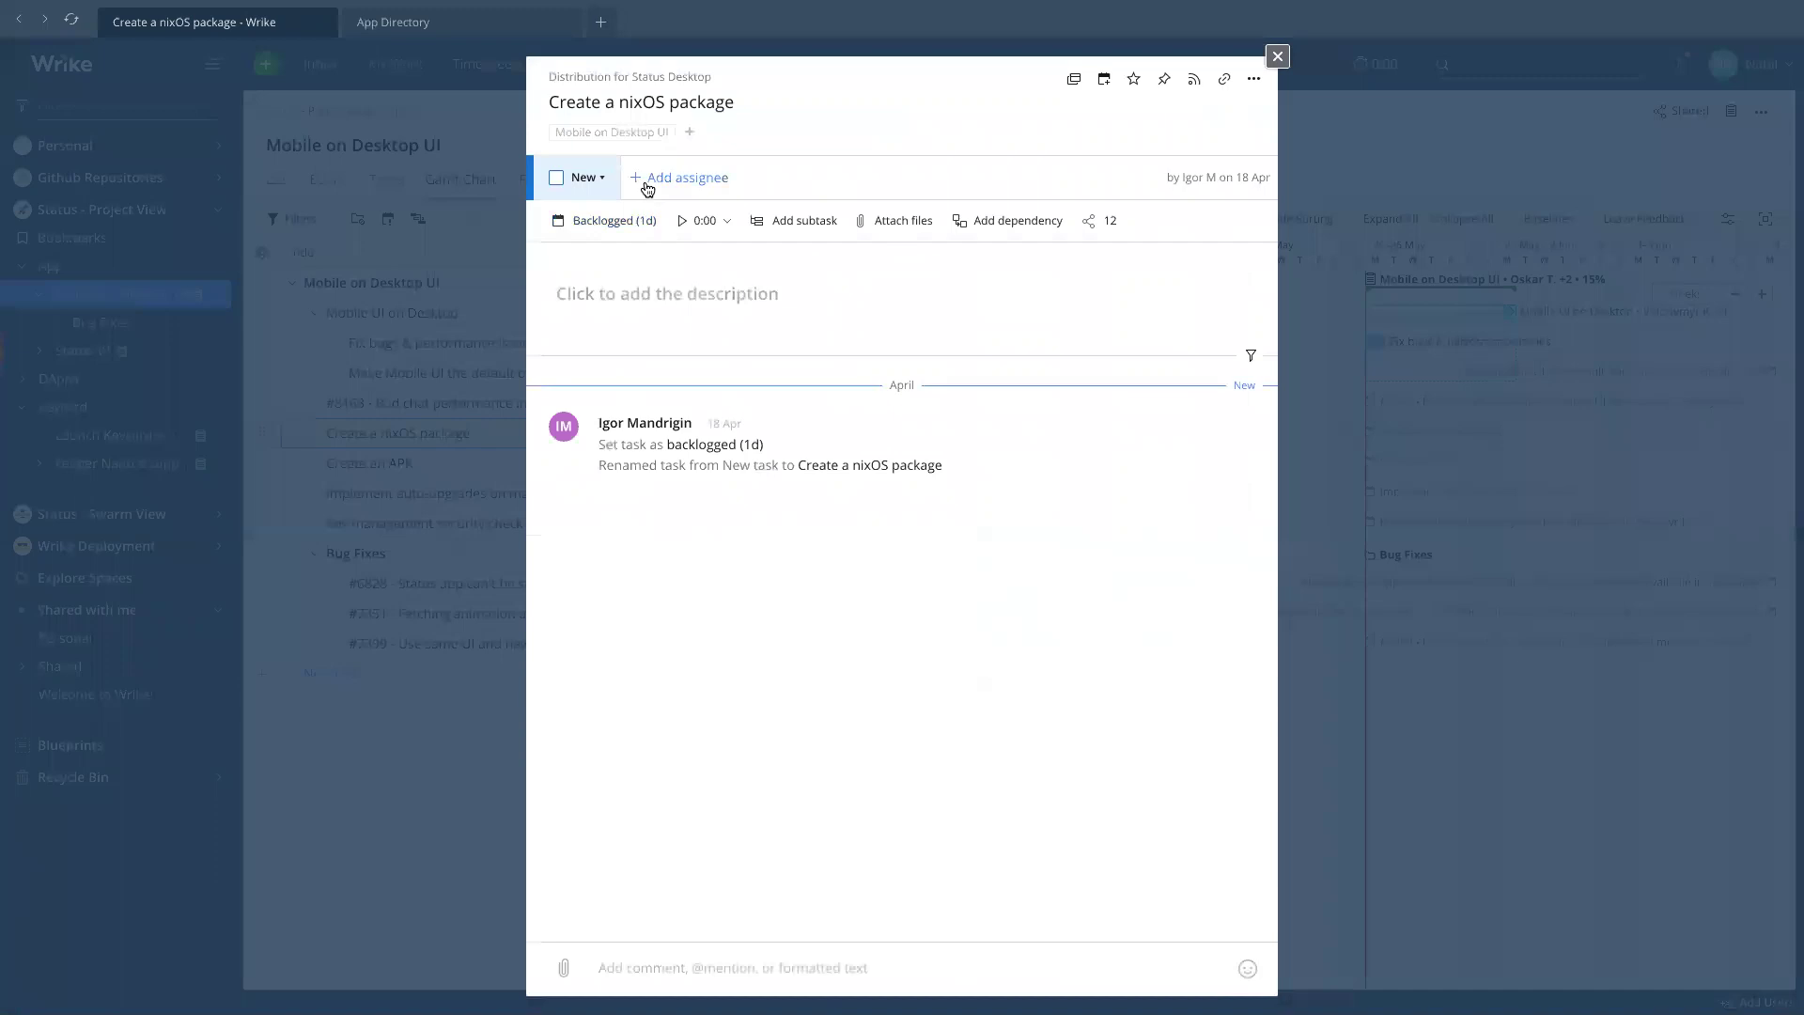
click(794, 222)
text(Build xyz)
key(Return)
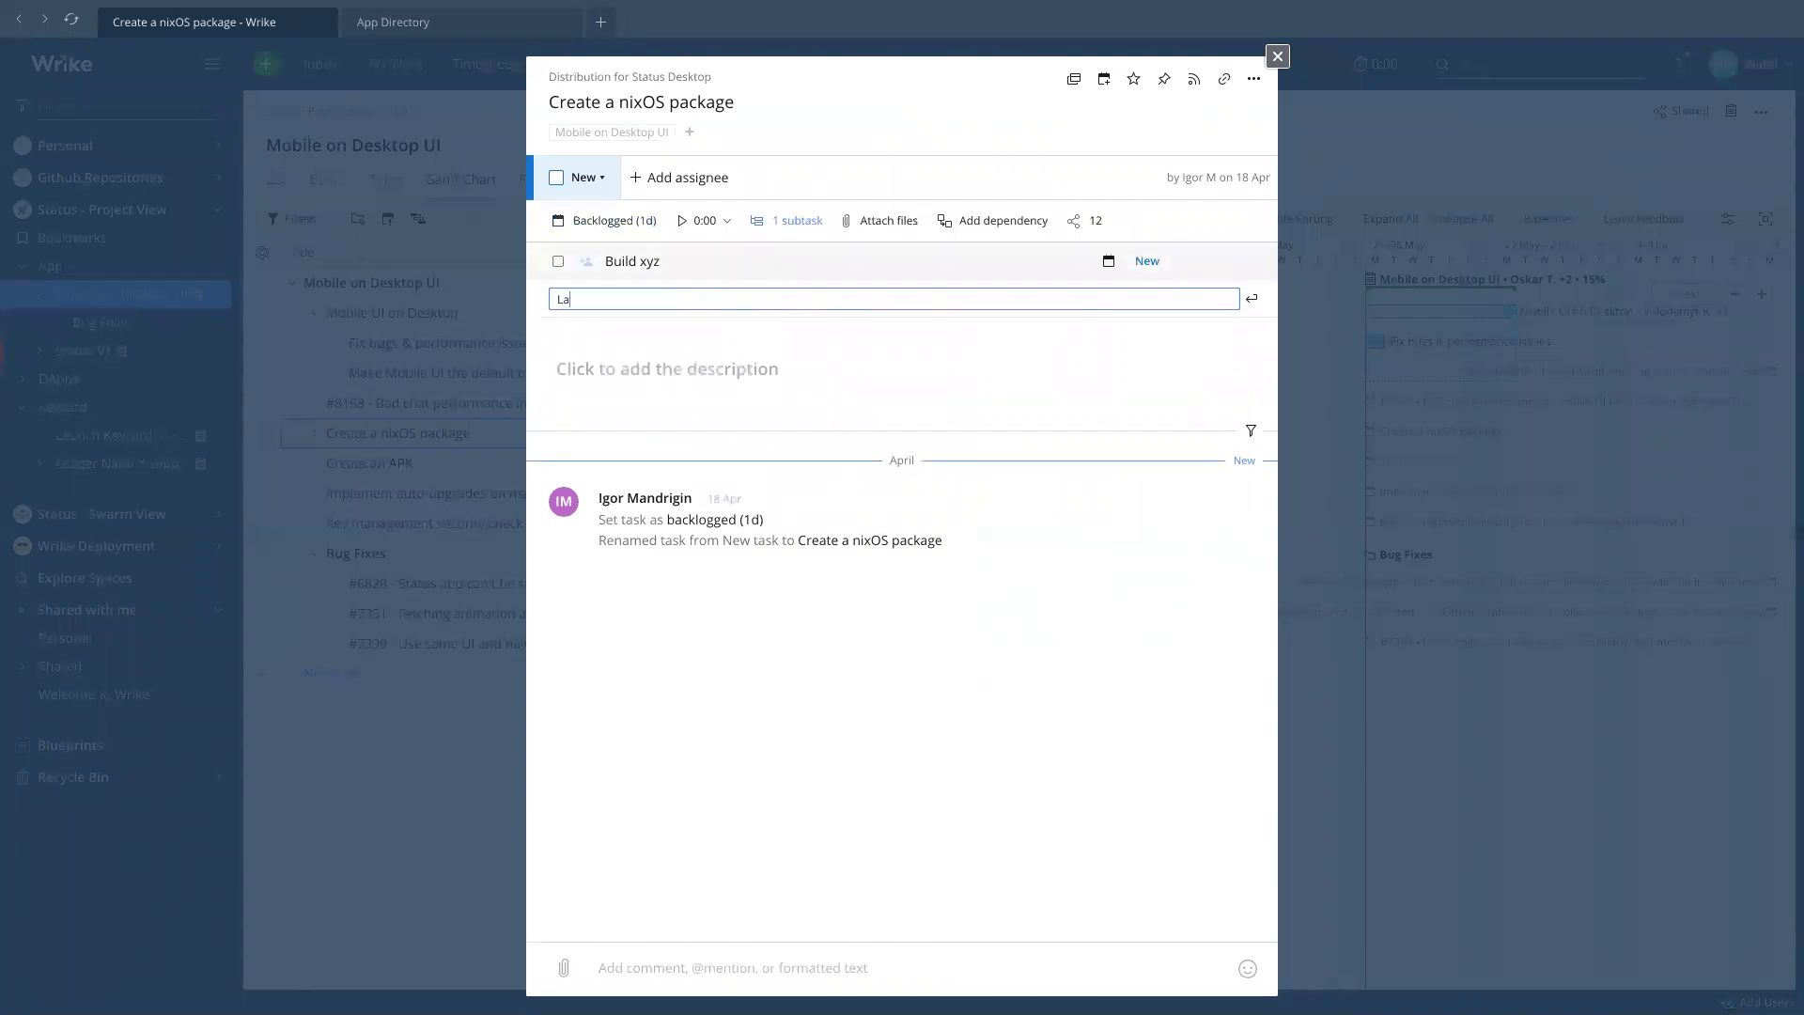
text(Set live xyz)
key(Return)
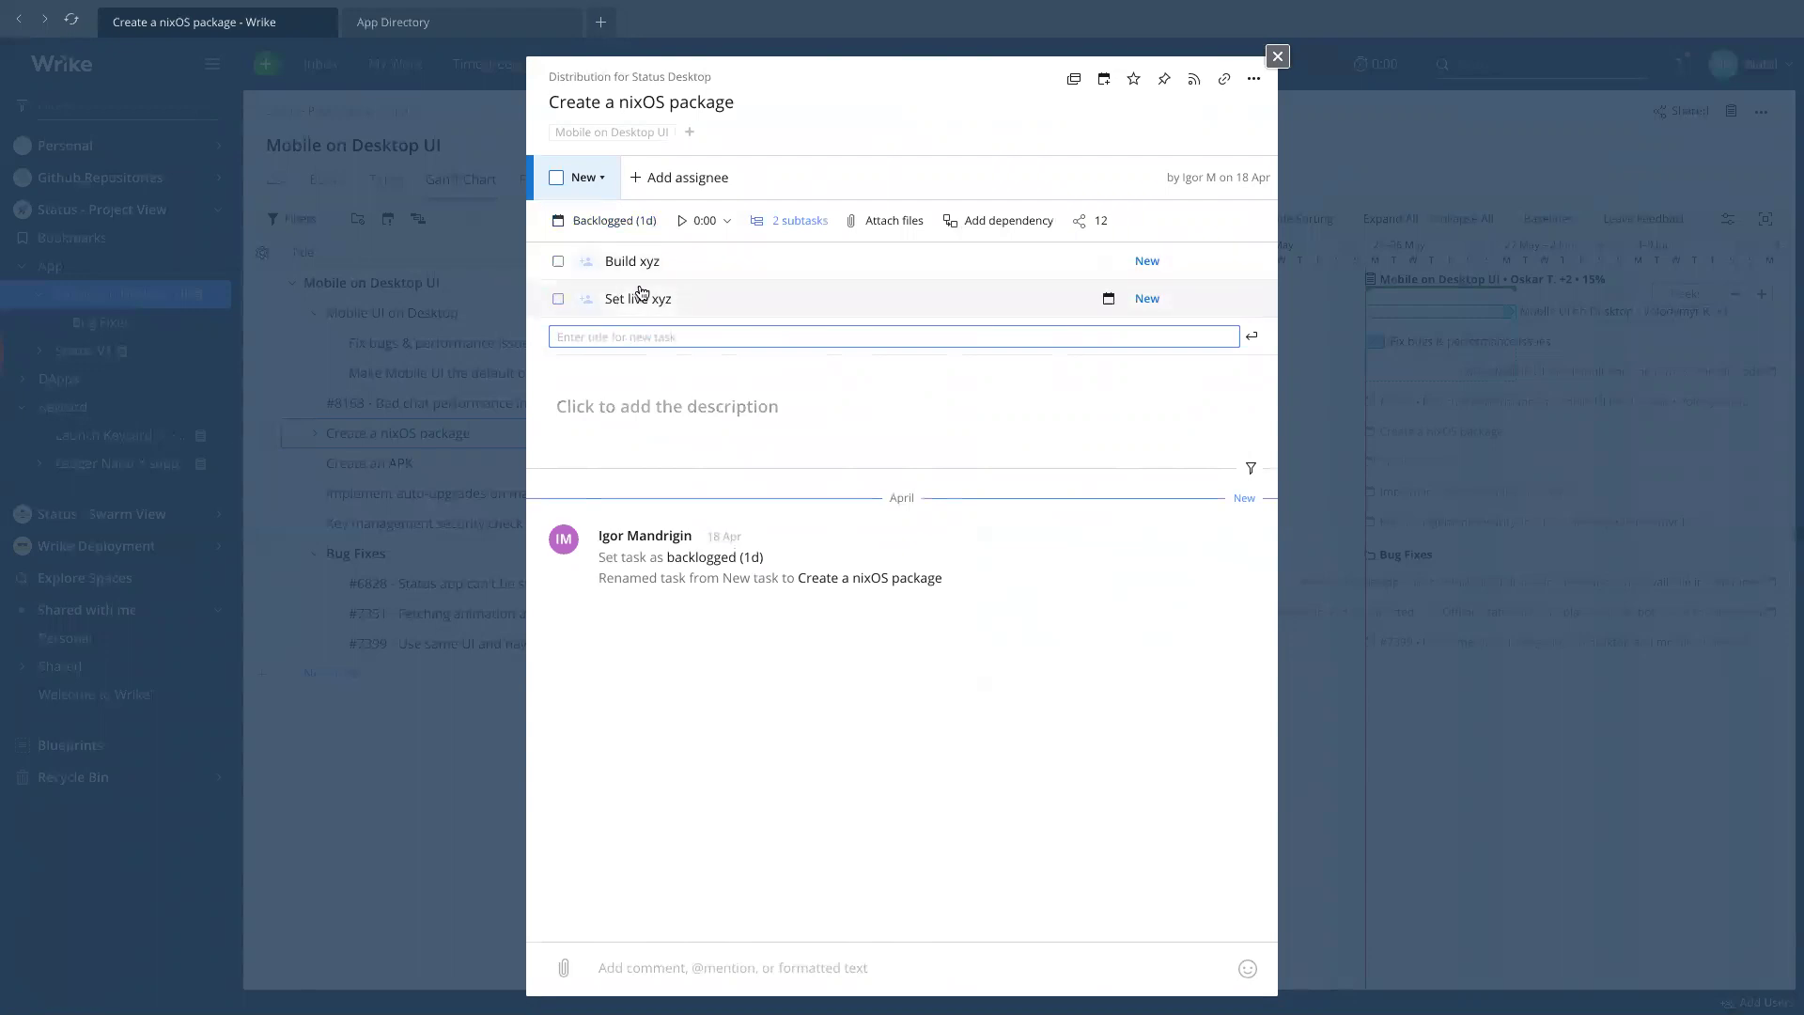
click(560, 295)
click(562, 297)
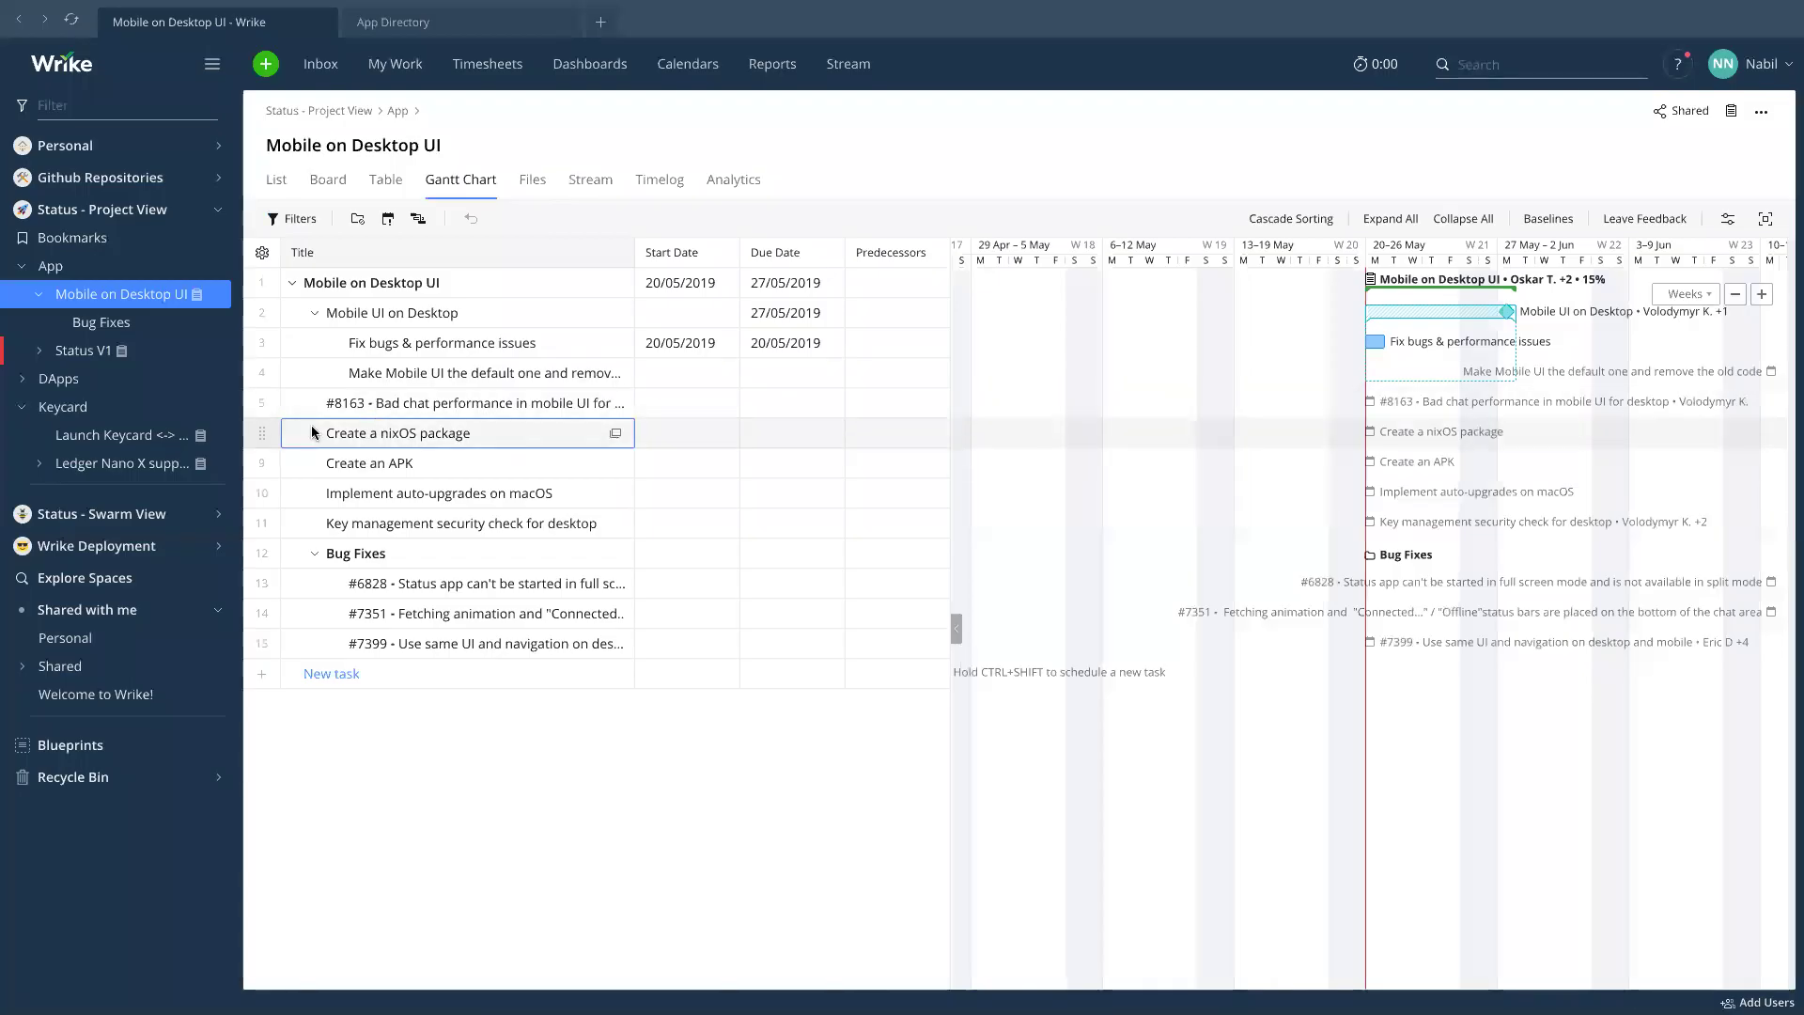
Compare the Gantt chart of the App folder with that of the Mobile on Desktop UI project.
click(266, 465)
click(311, 637)
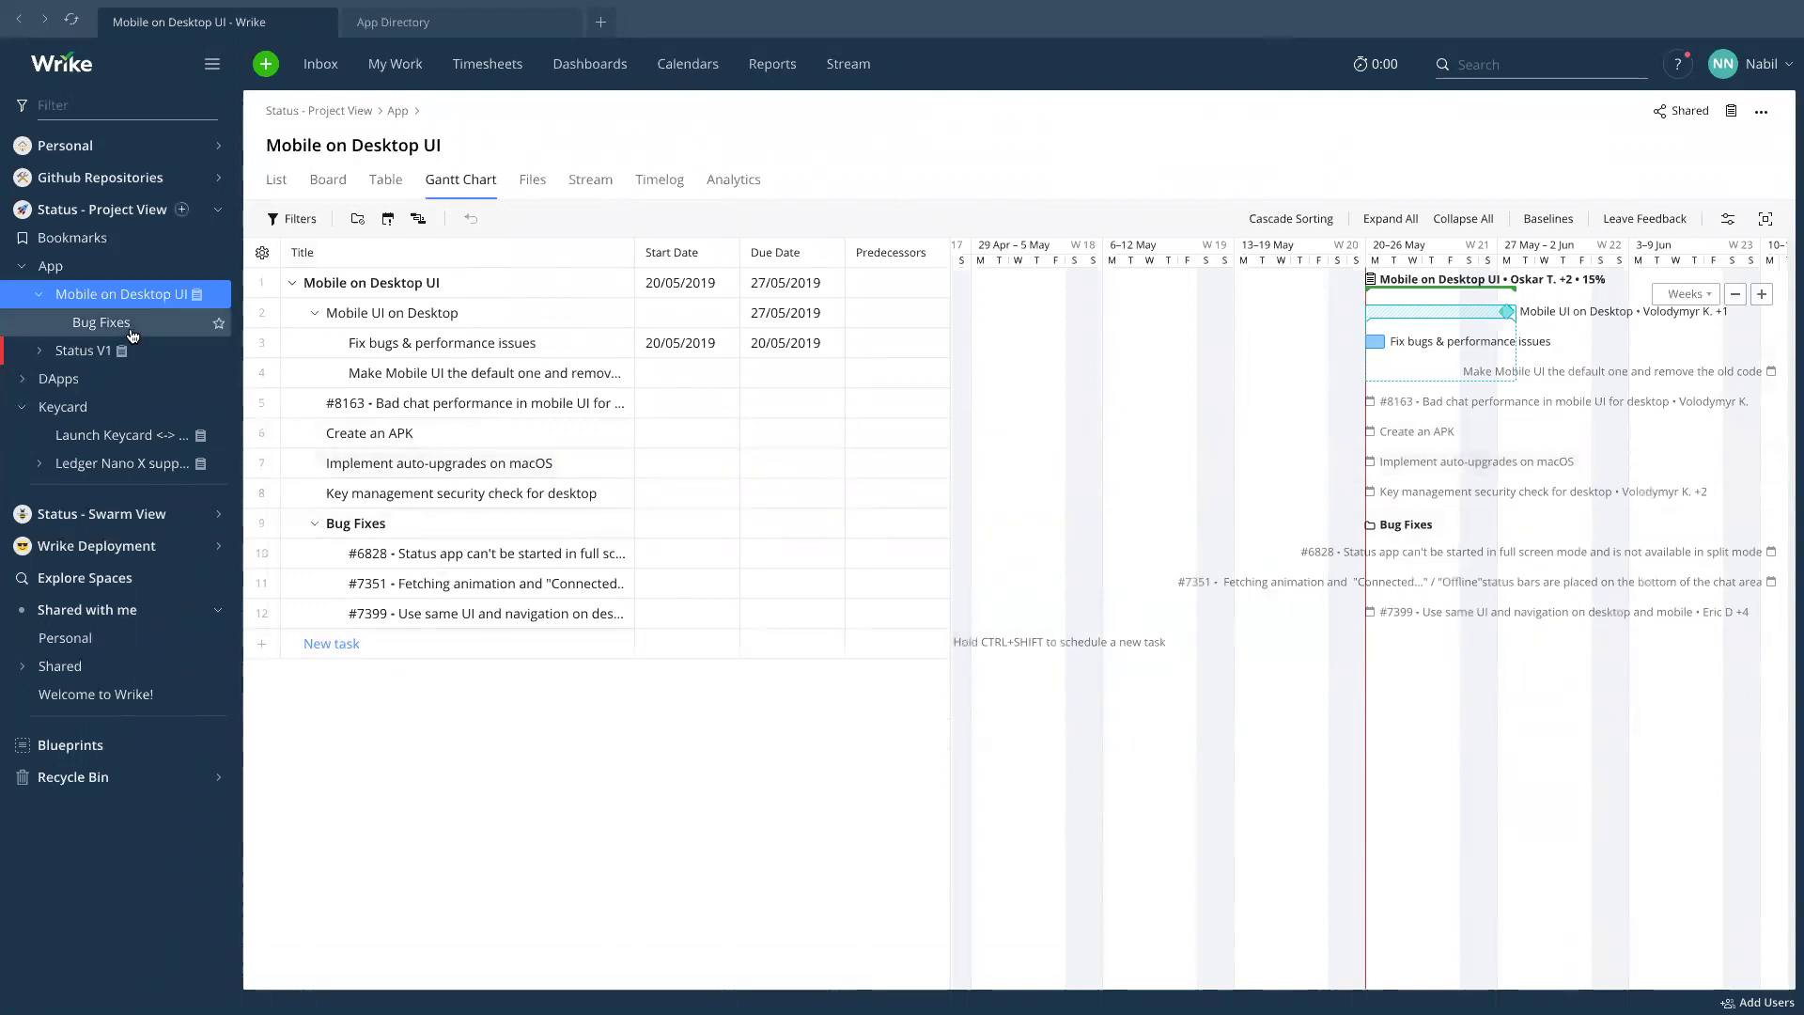
click(122, 265)
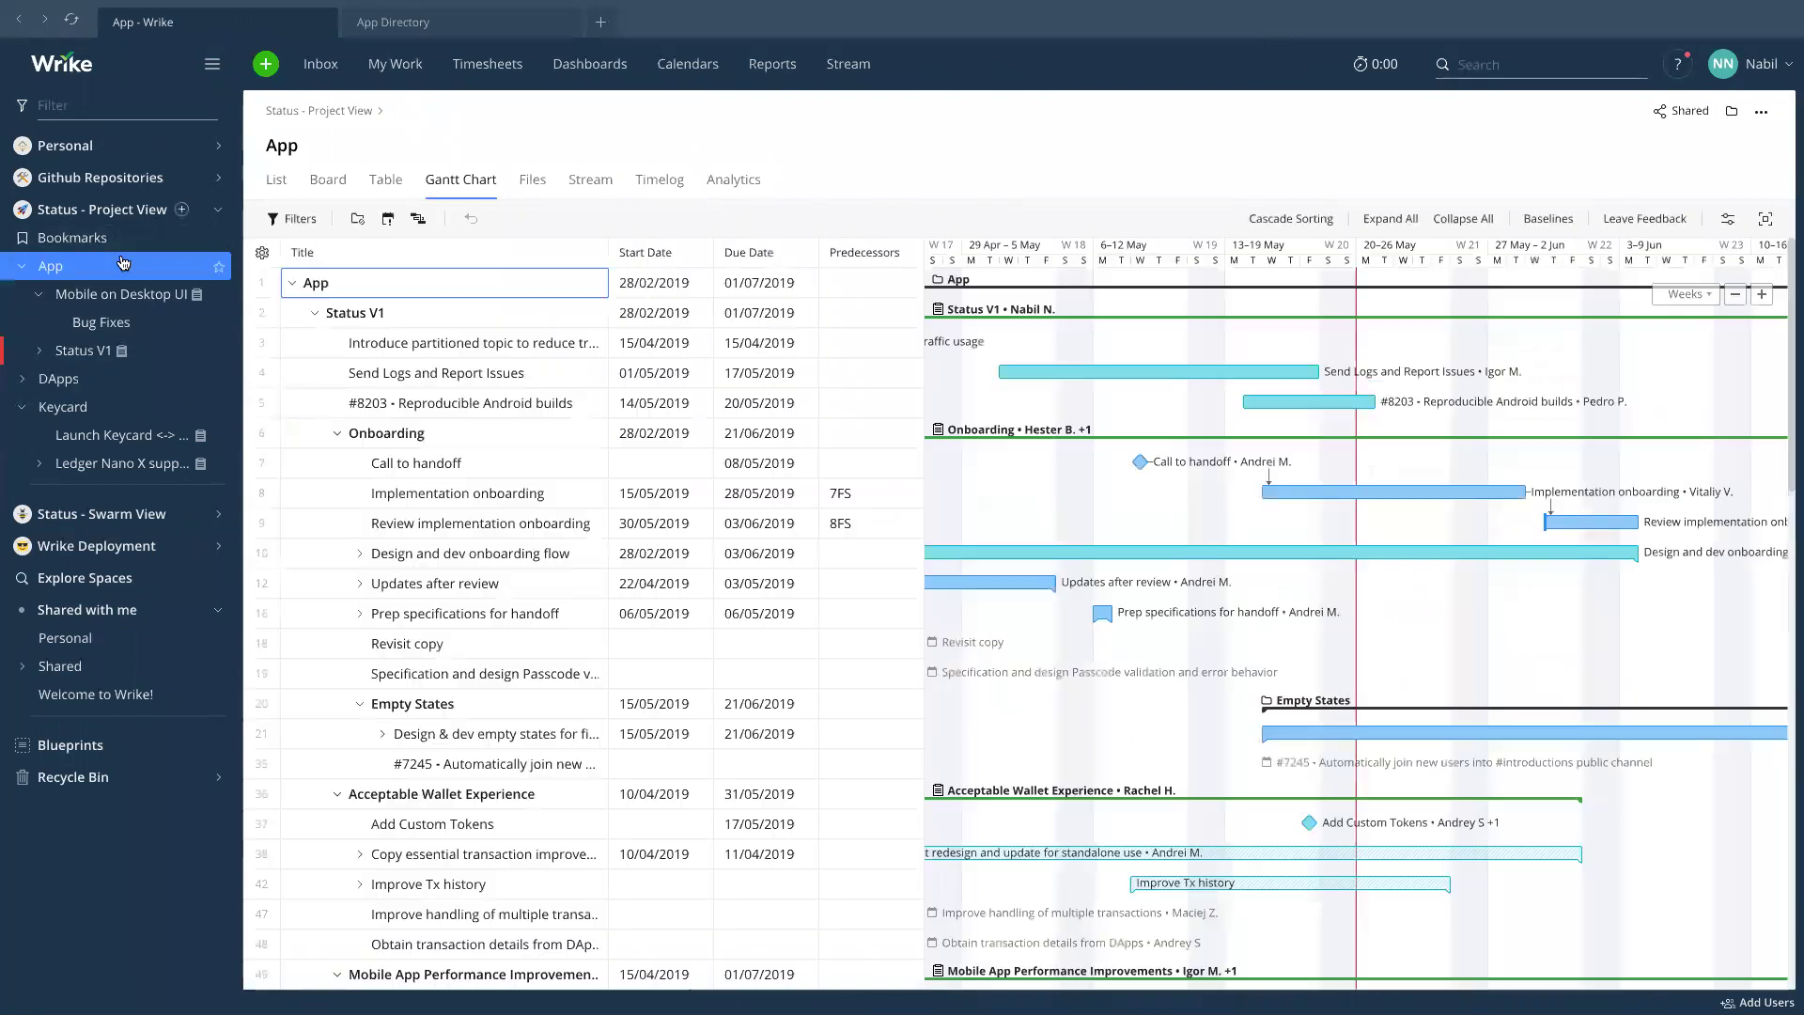
click(113, 295)
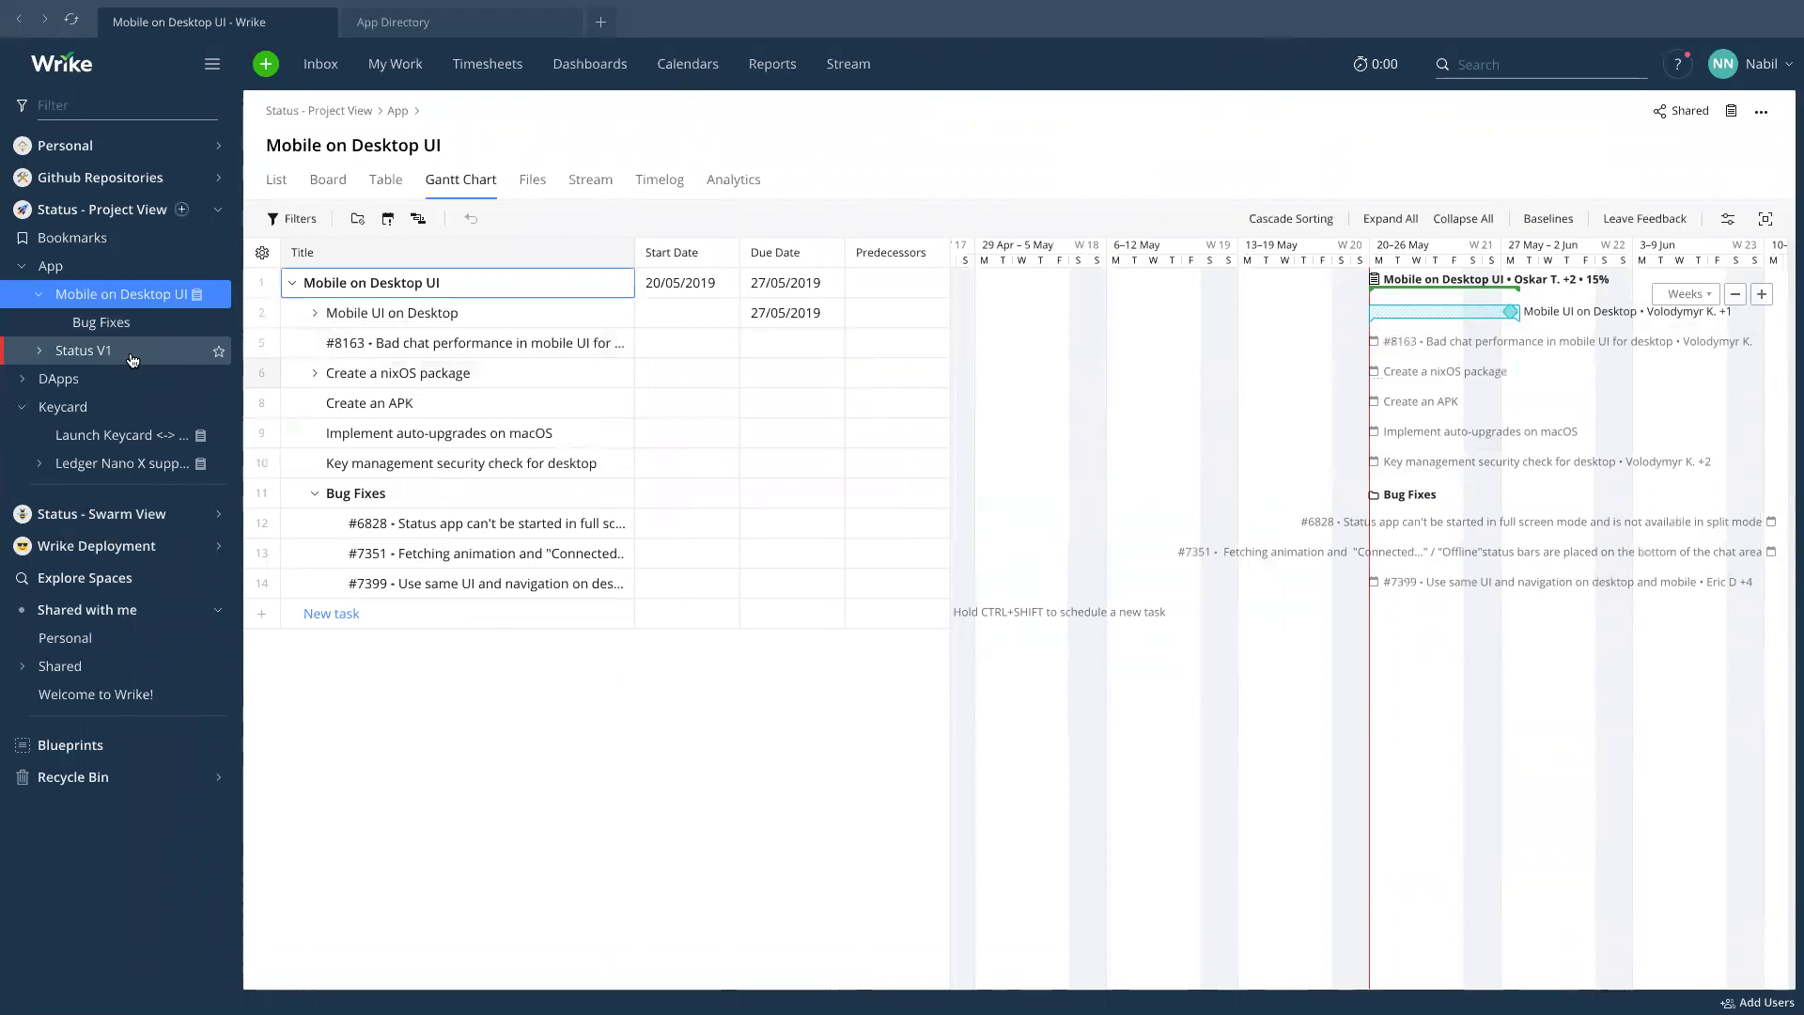
Open Acceptable Wallet Experience from the Status V1 project list and show the subtasks of Improve Tx history.
click(88, 352)
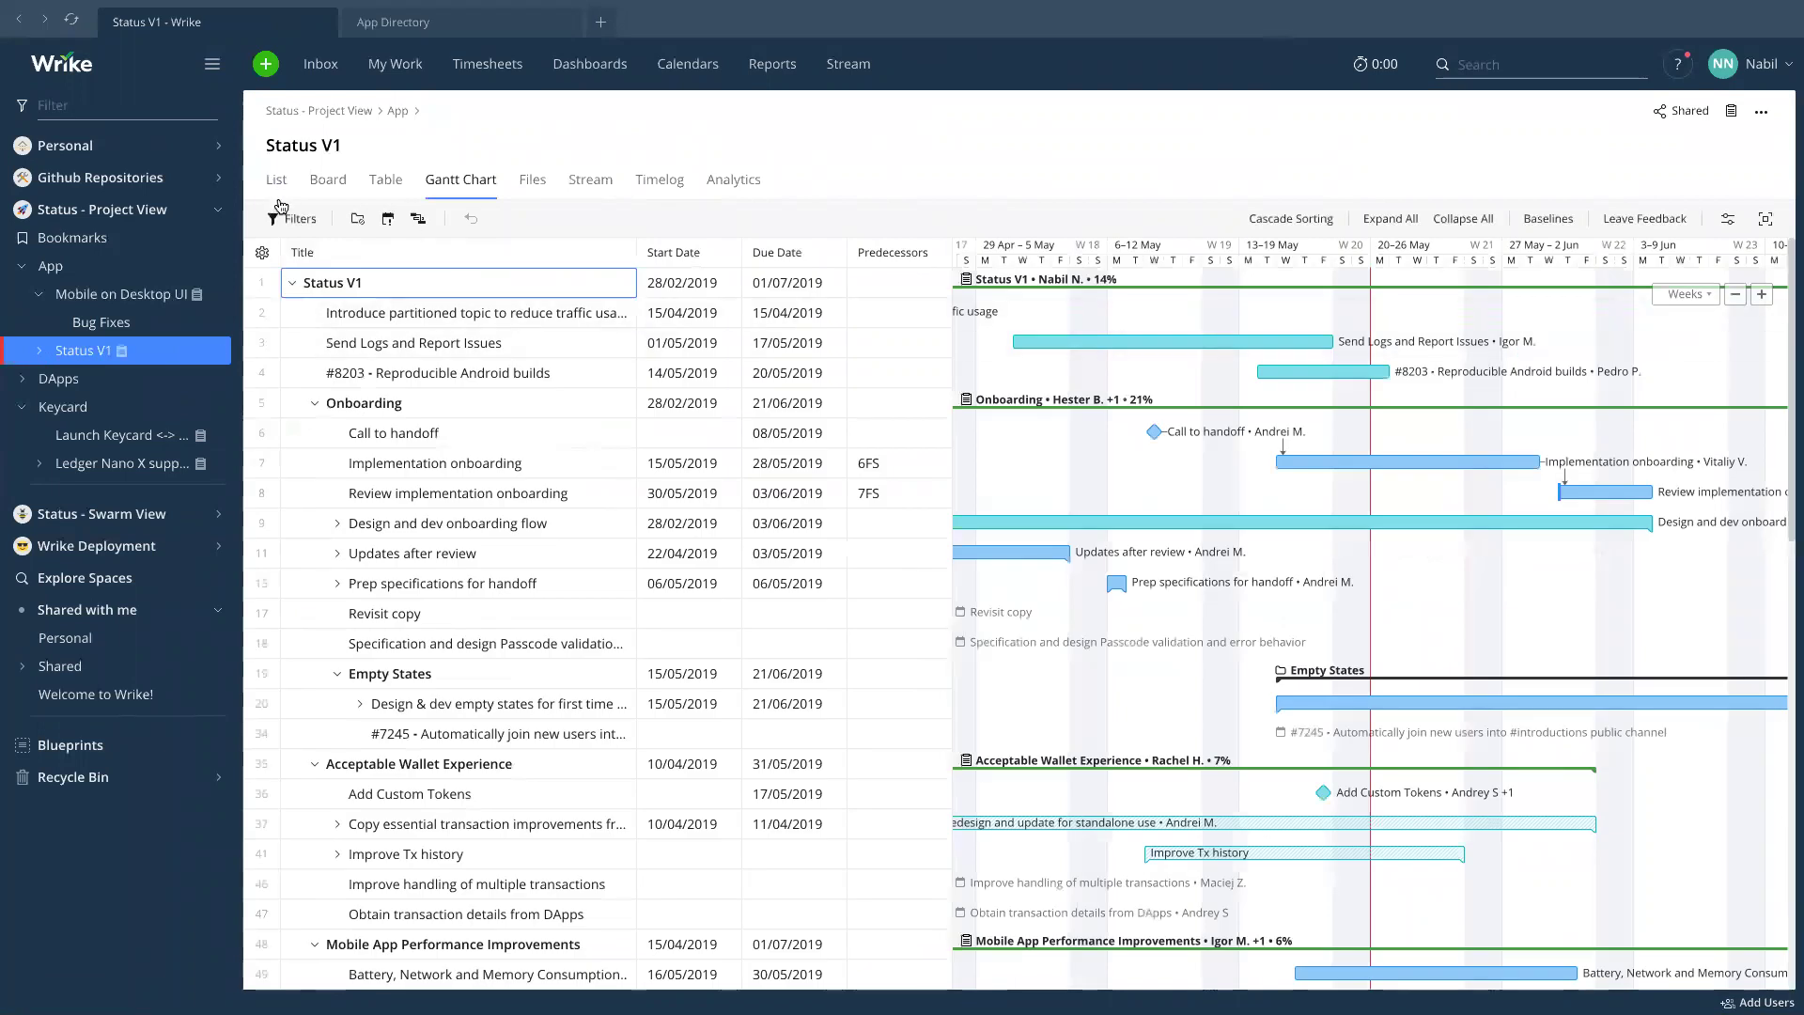
click(277, 184)
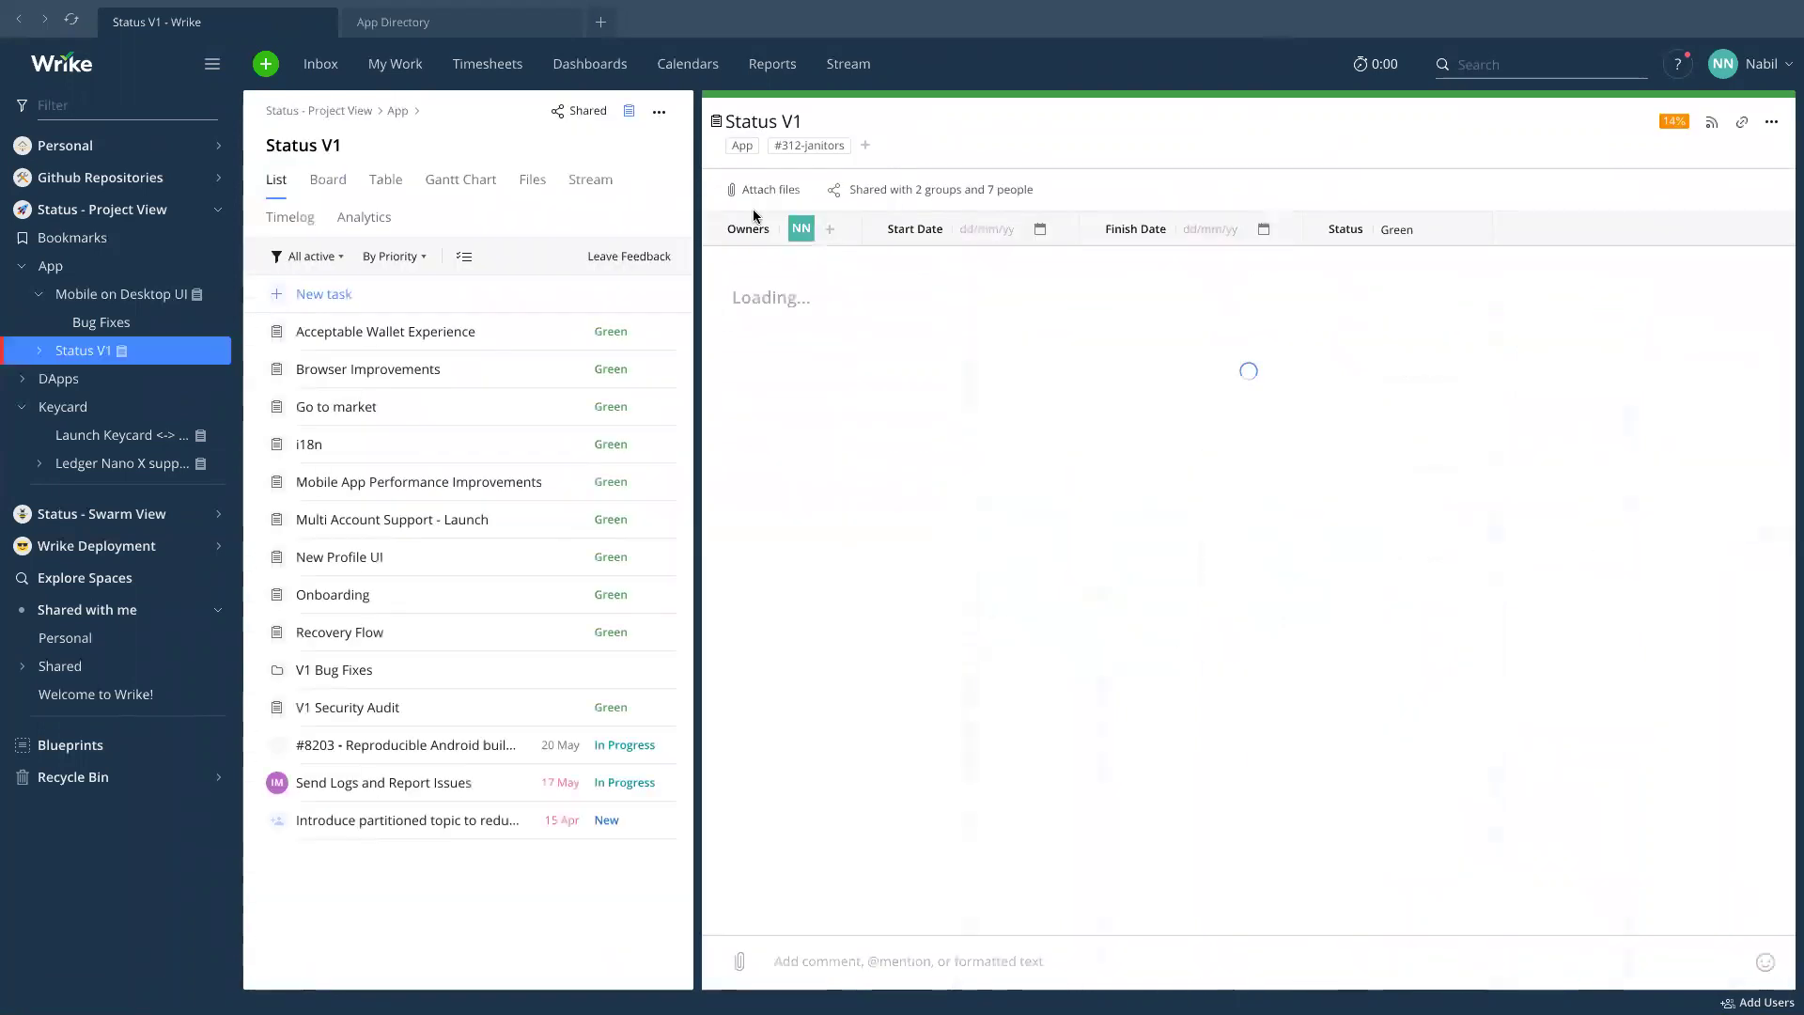
click(330, 297)
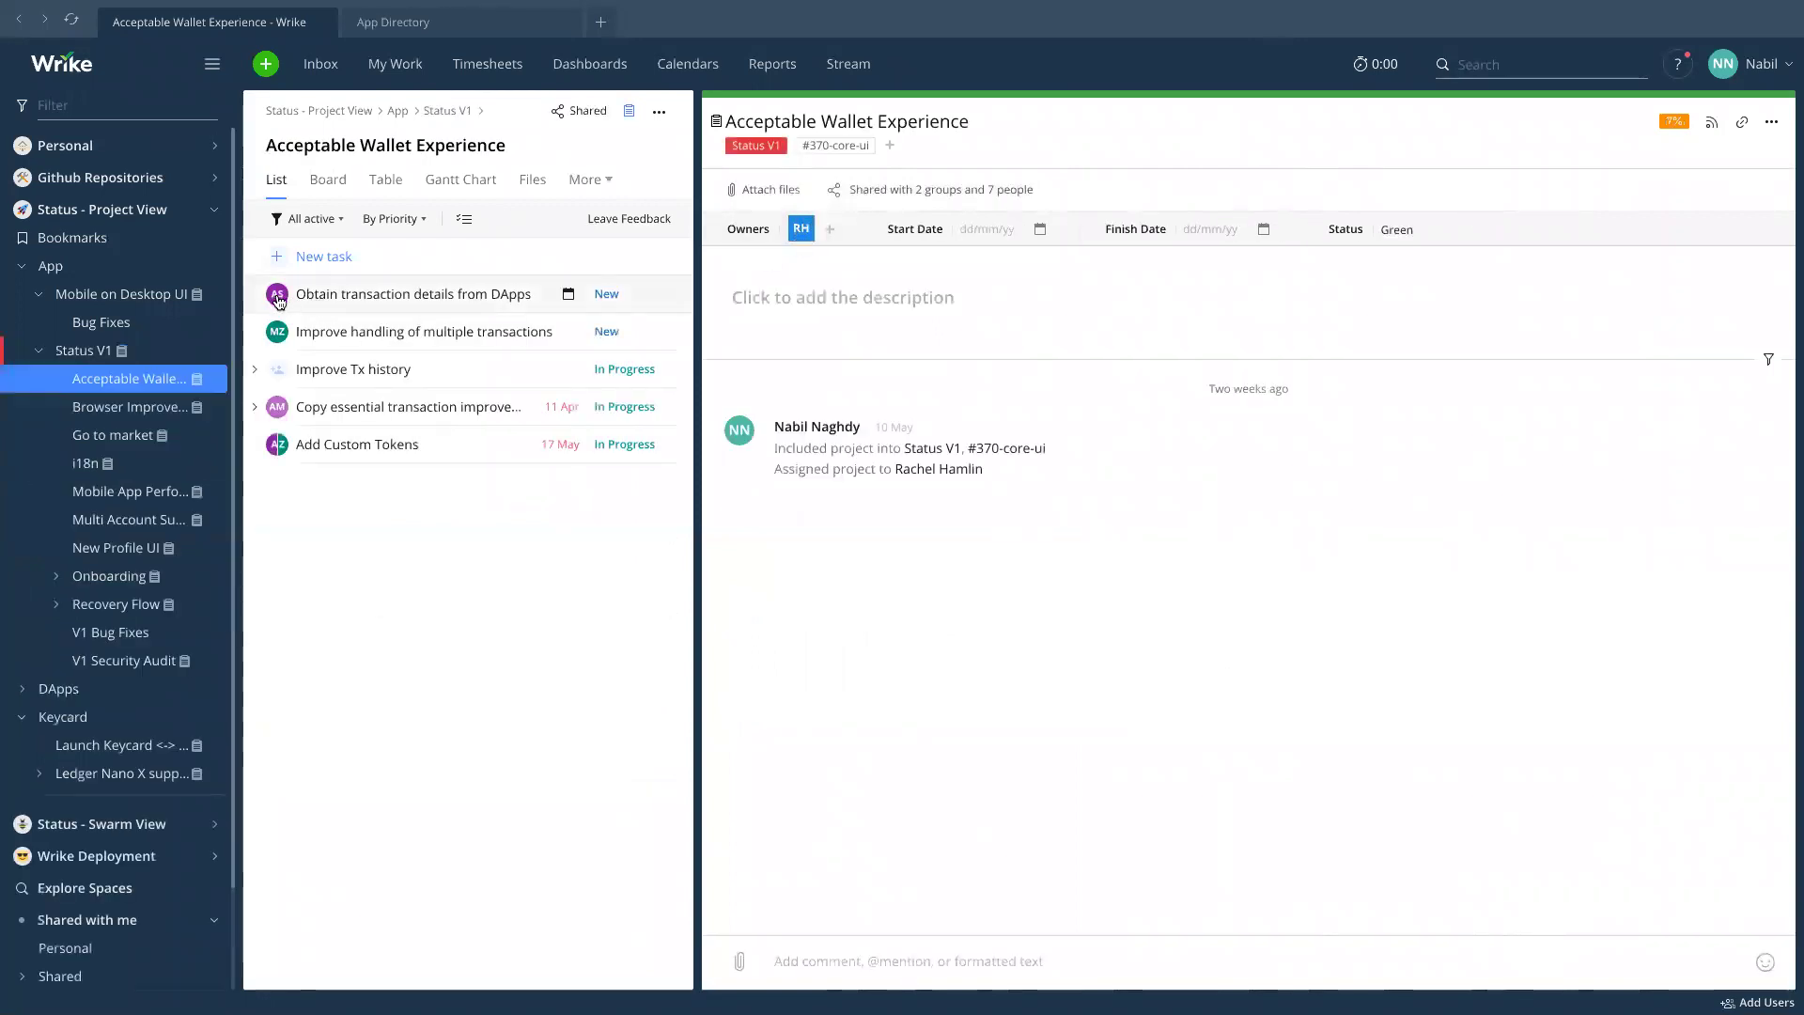
click(256, 370)
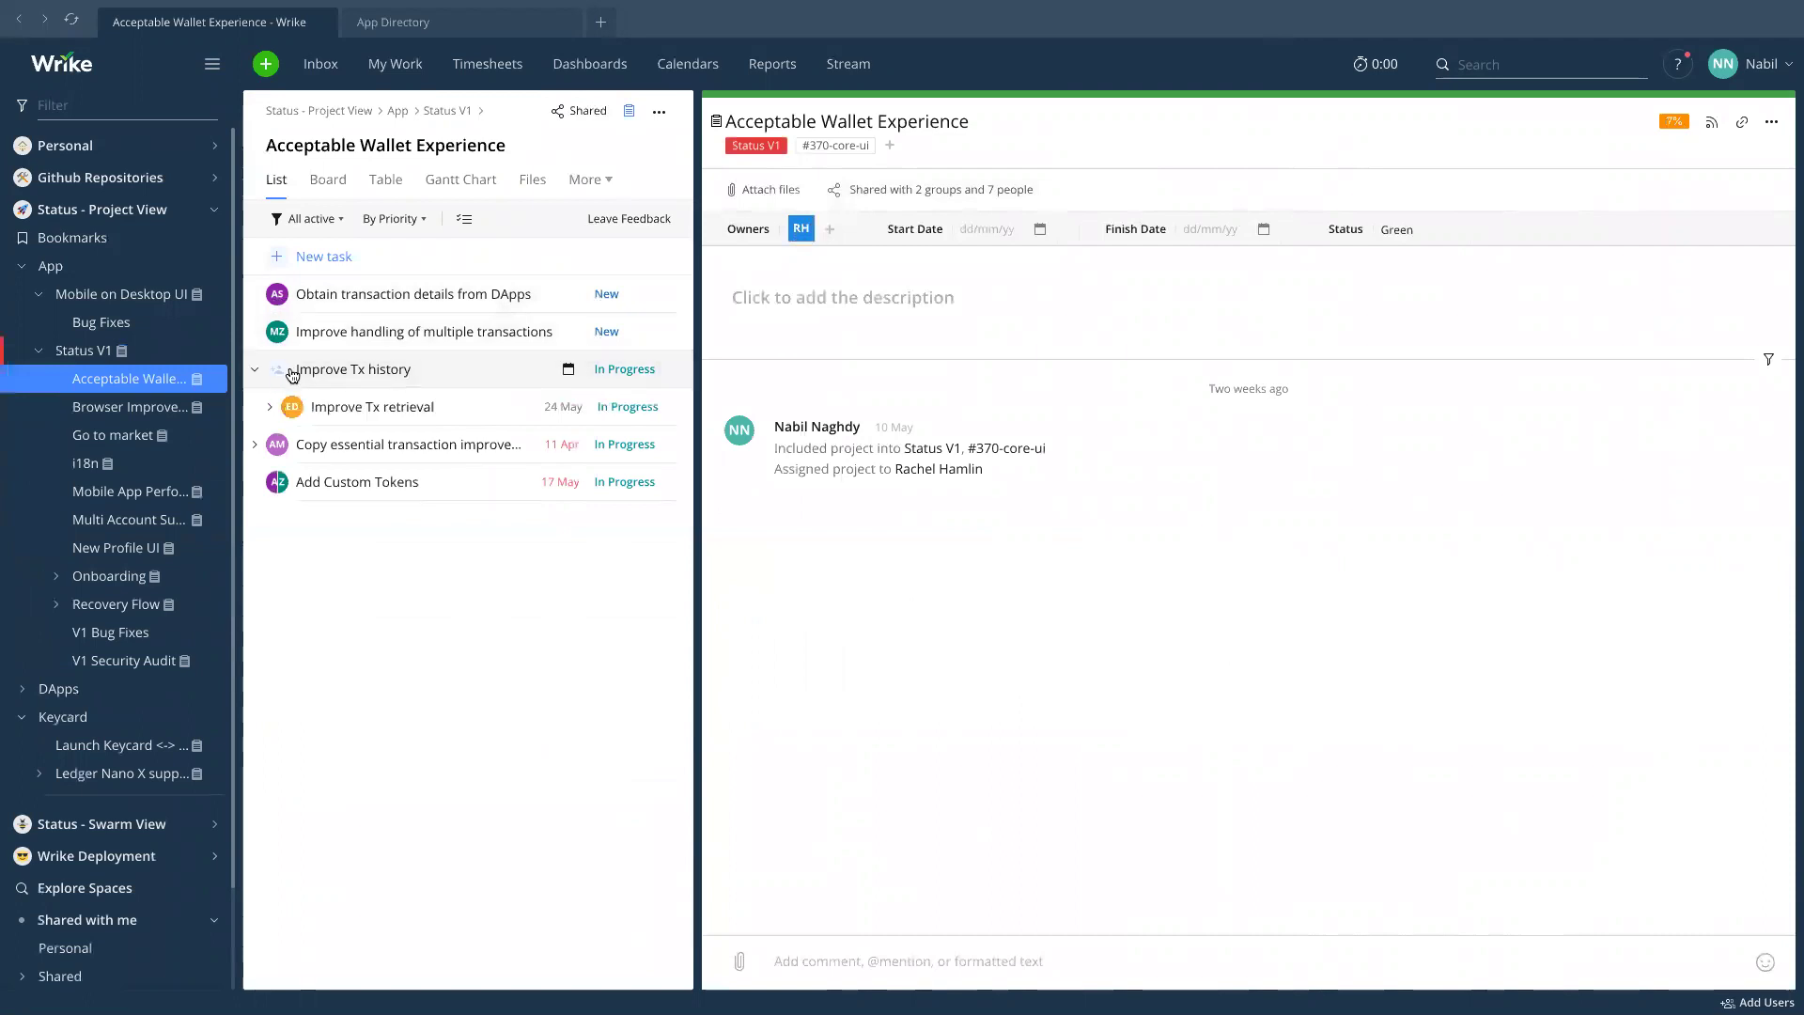
Examine the subtasks of Improve Tx retrieval and open the Browser Improvements project.
click(271, 410)
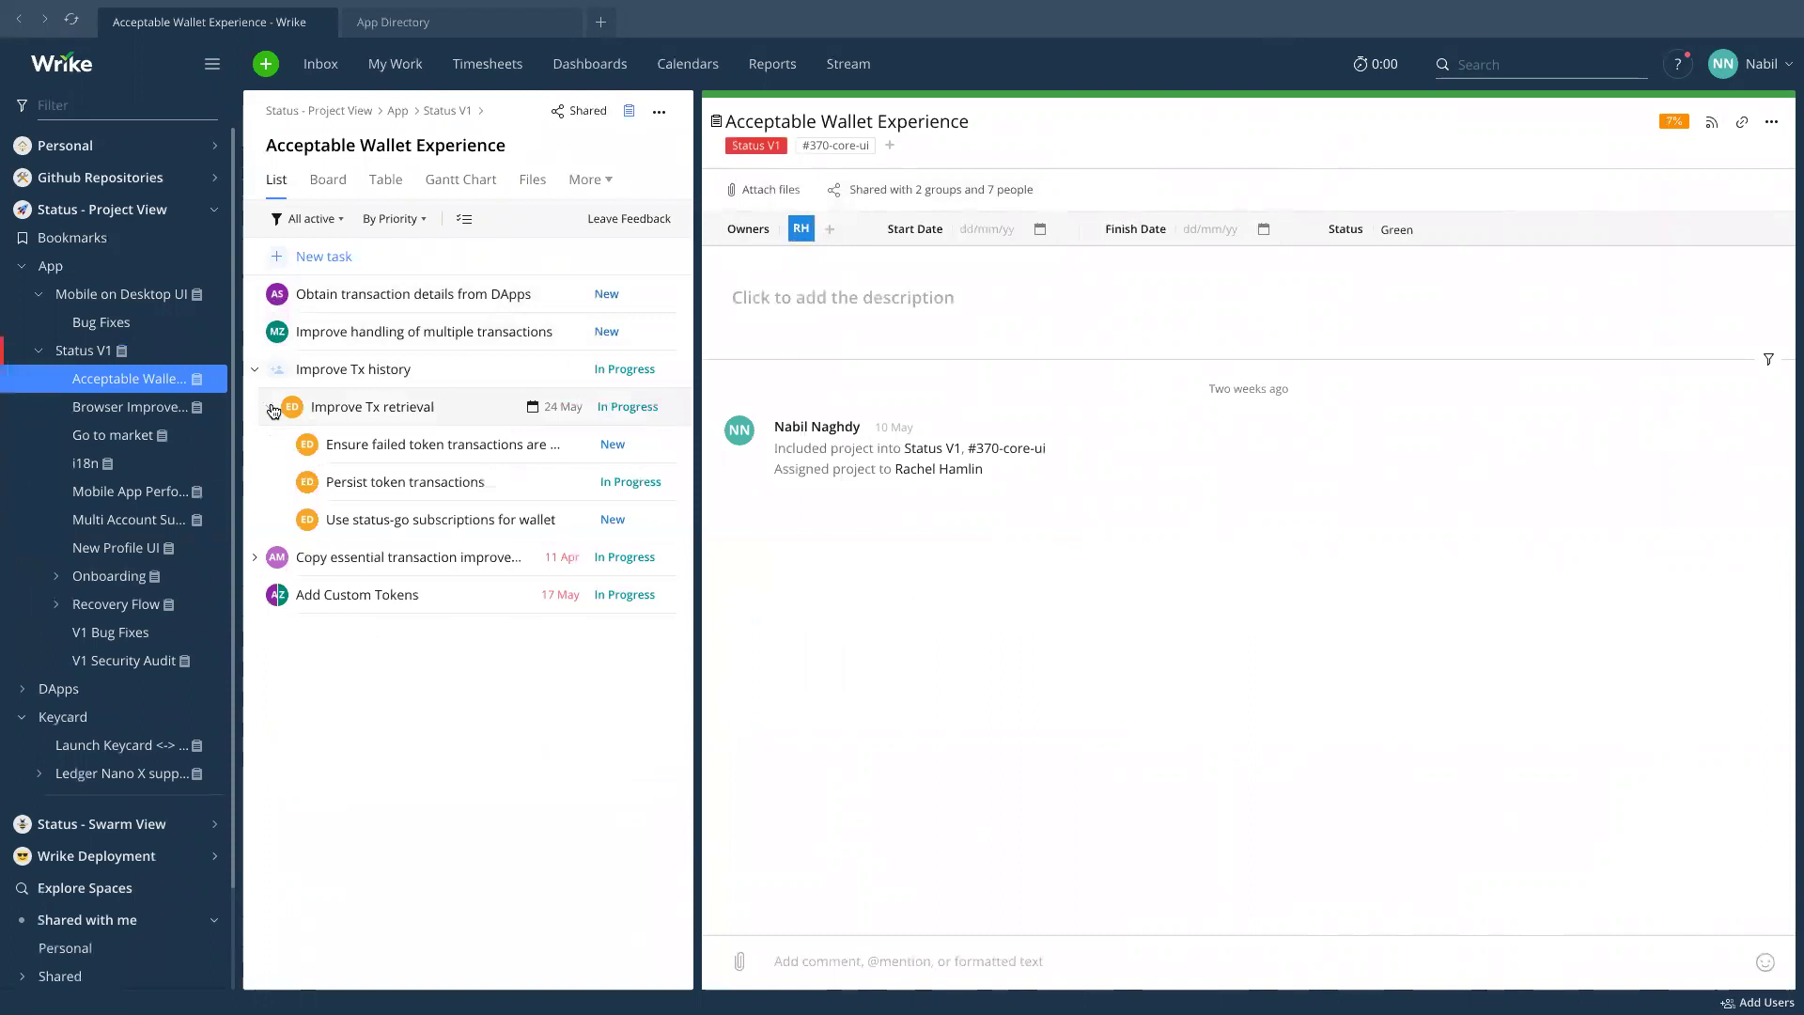
click(269, 408)
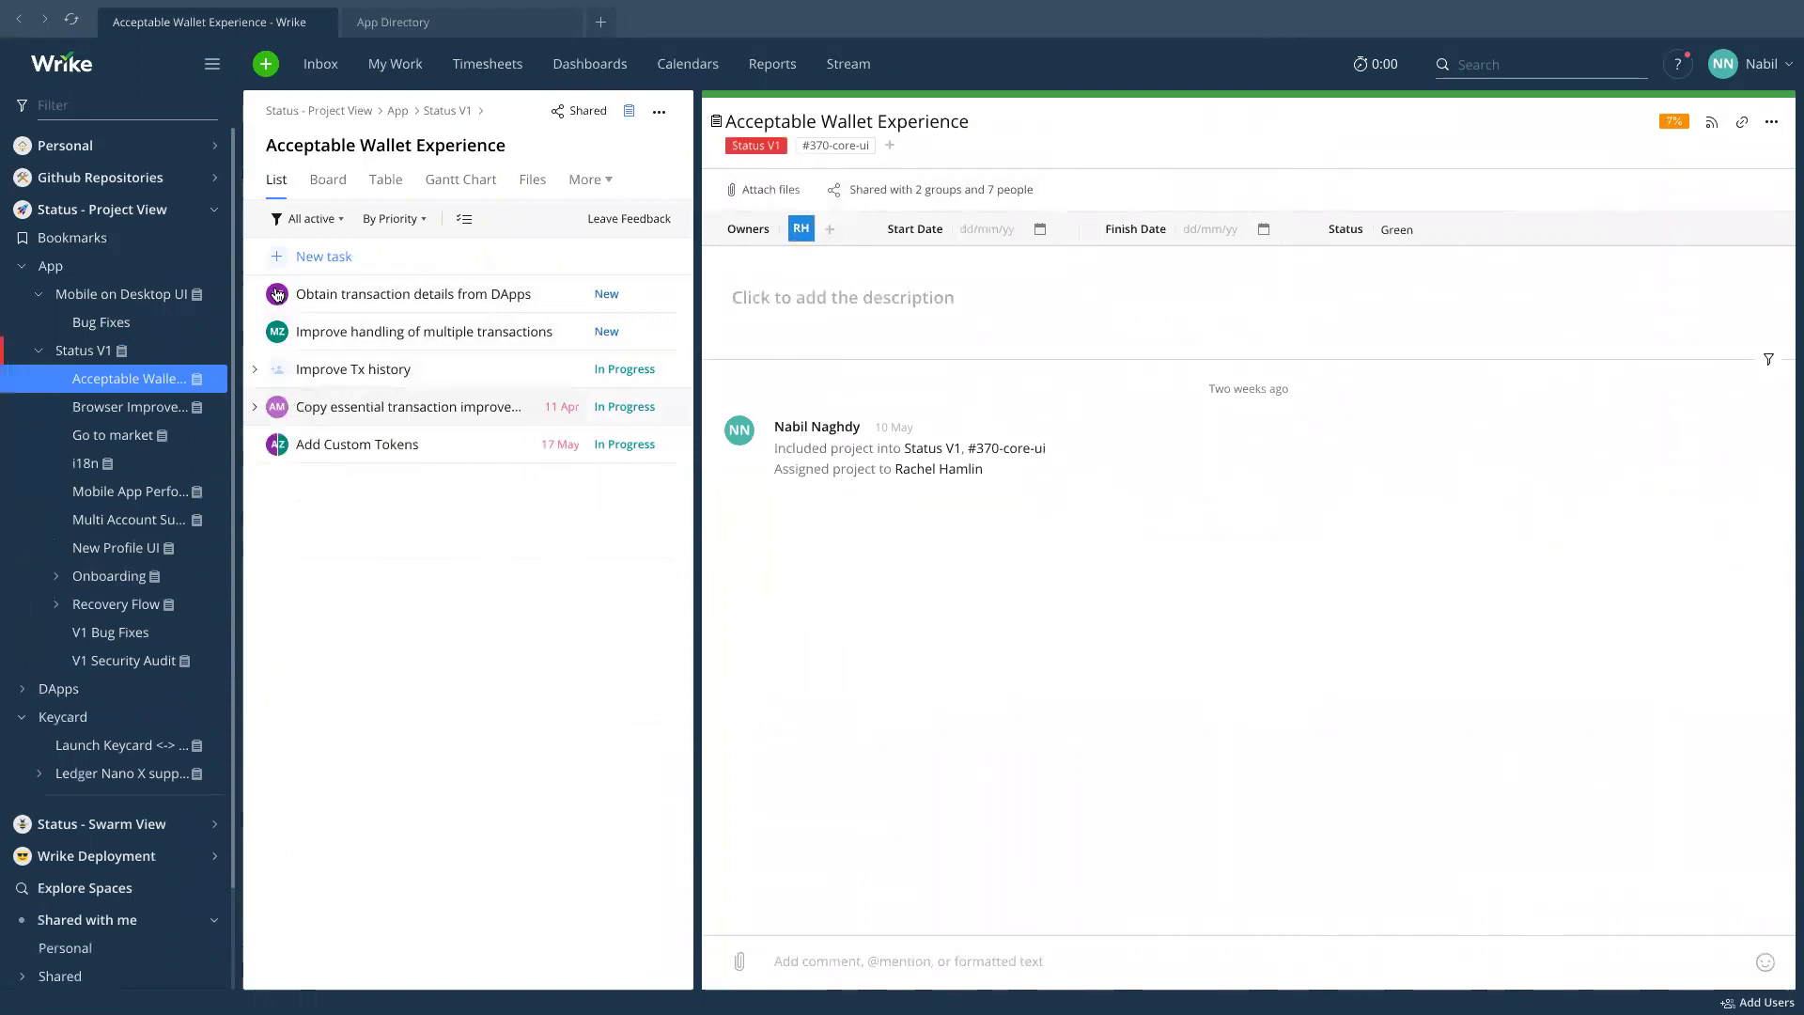
click(103, 419)
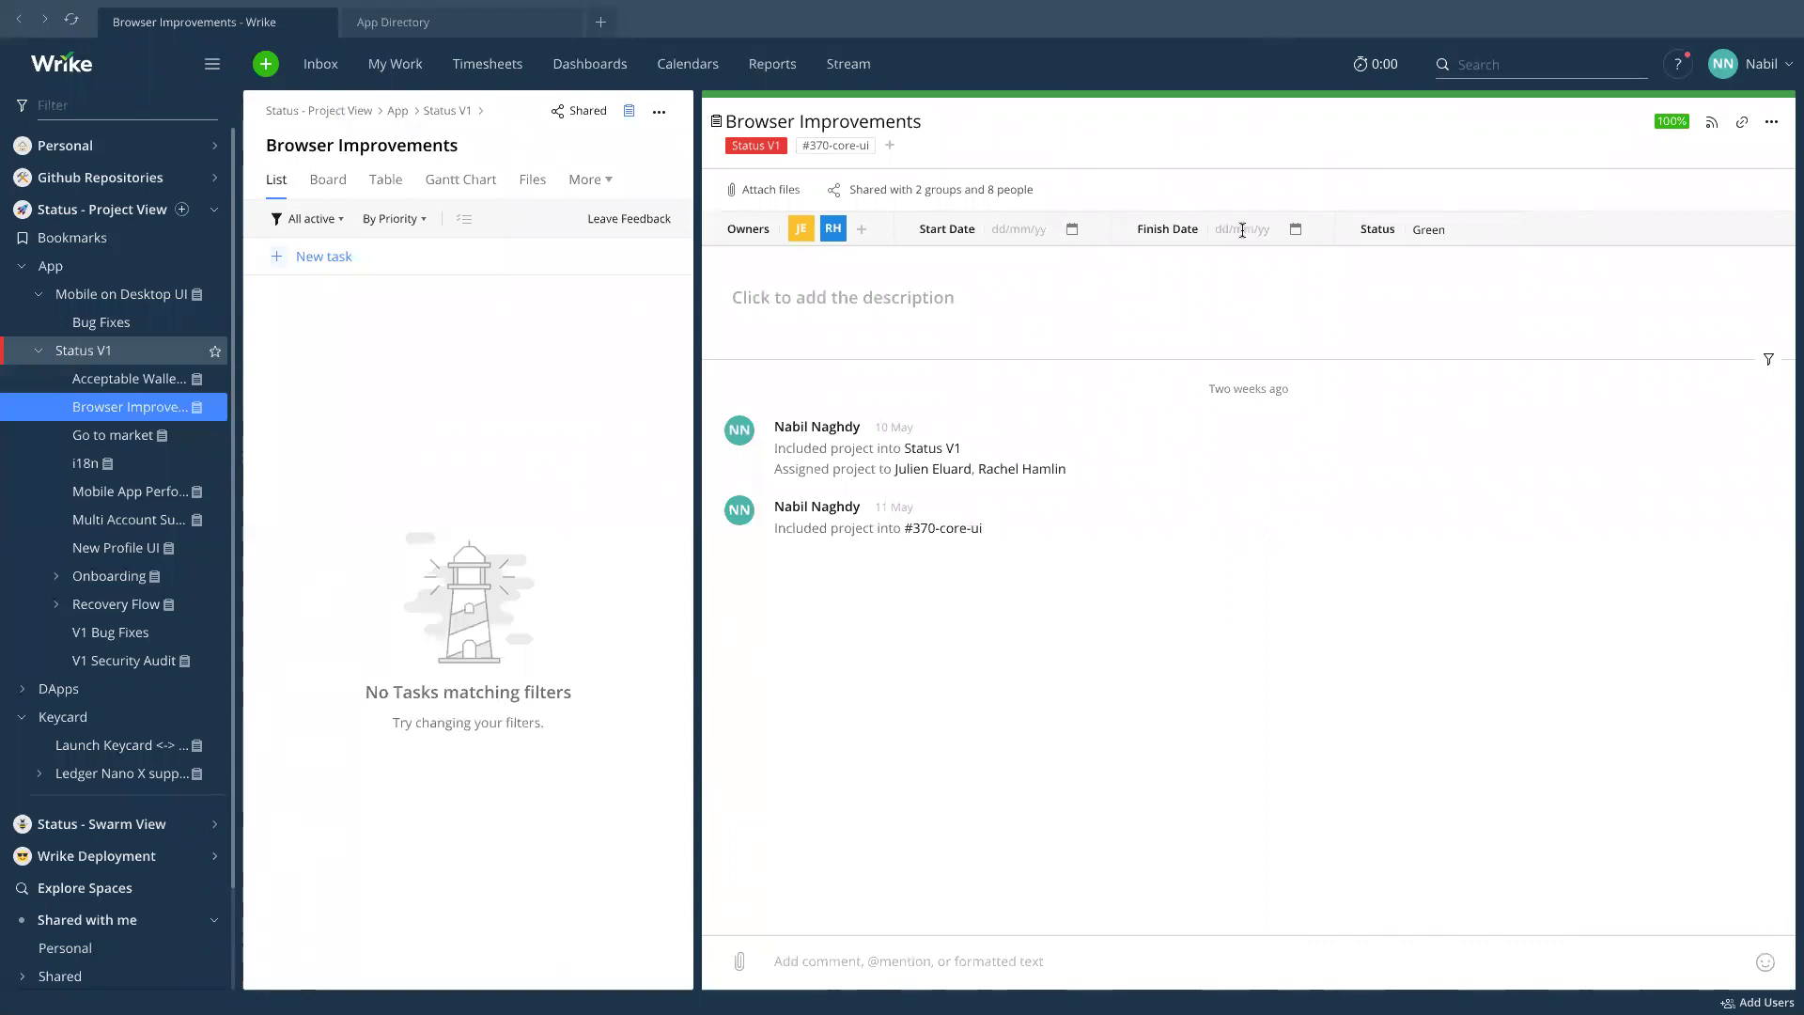
View the Bookmarks of the Status - Project View space and compare the App folder's list with its Gantt chart.
click(93, 247)
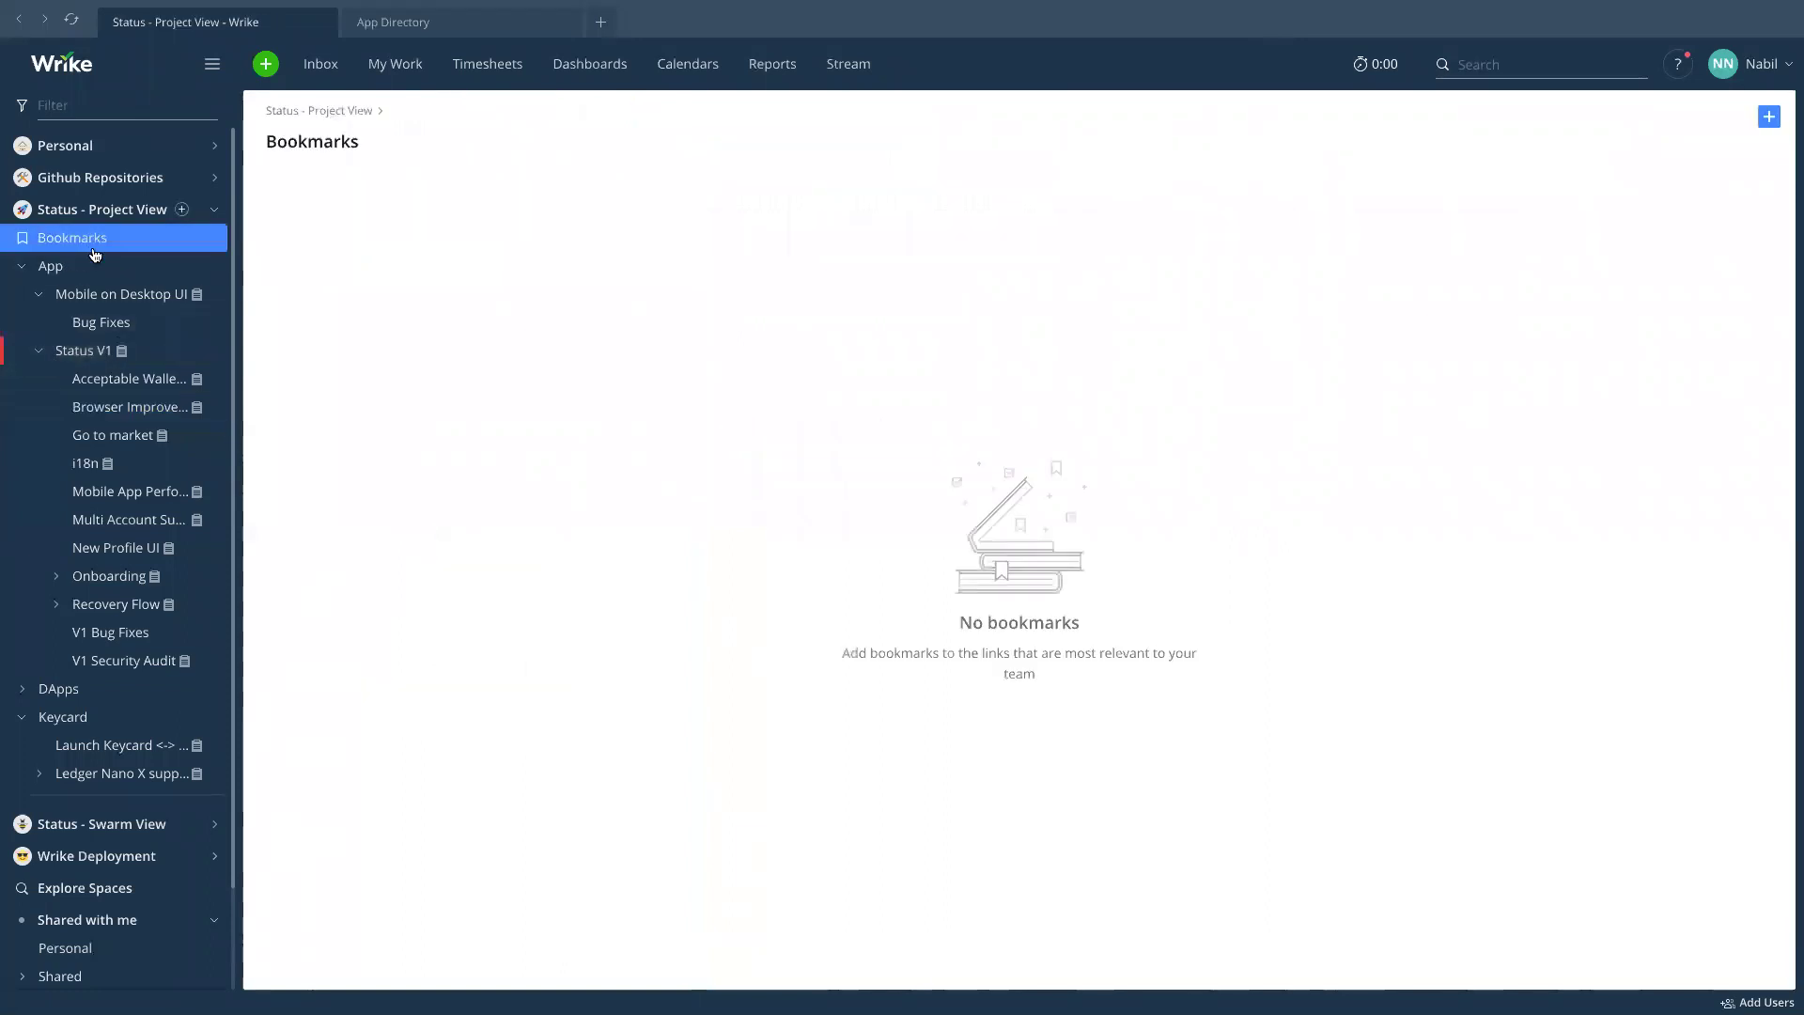
click(141, 269)
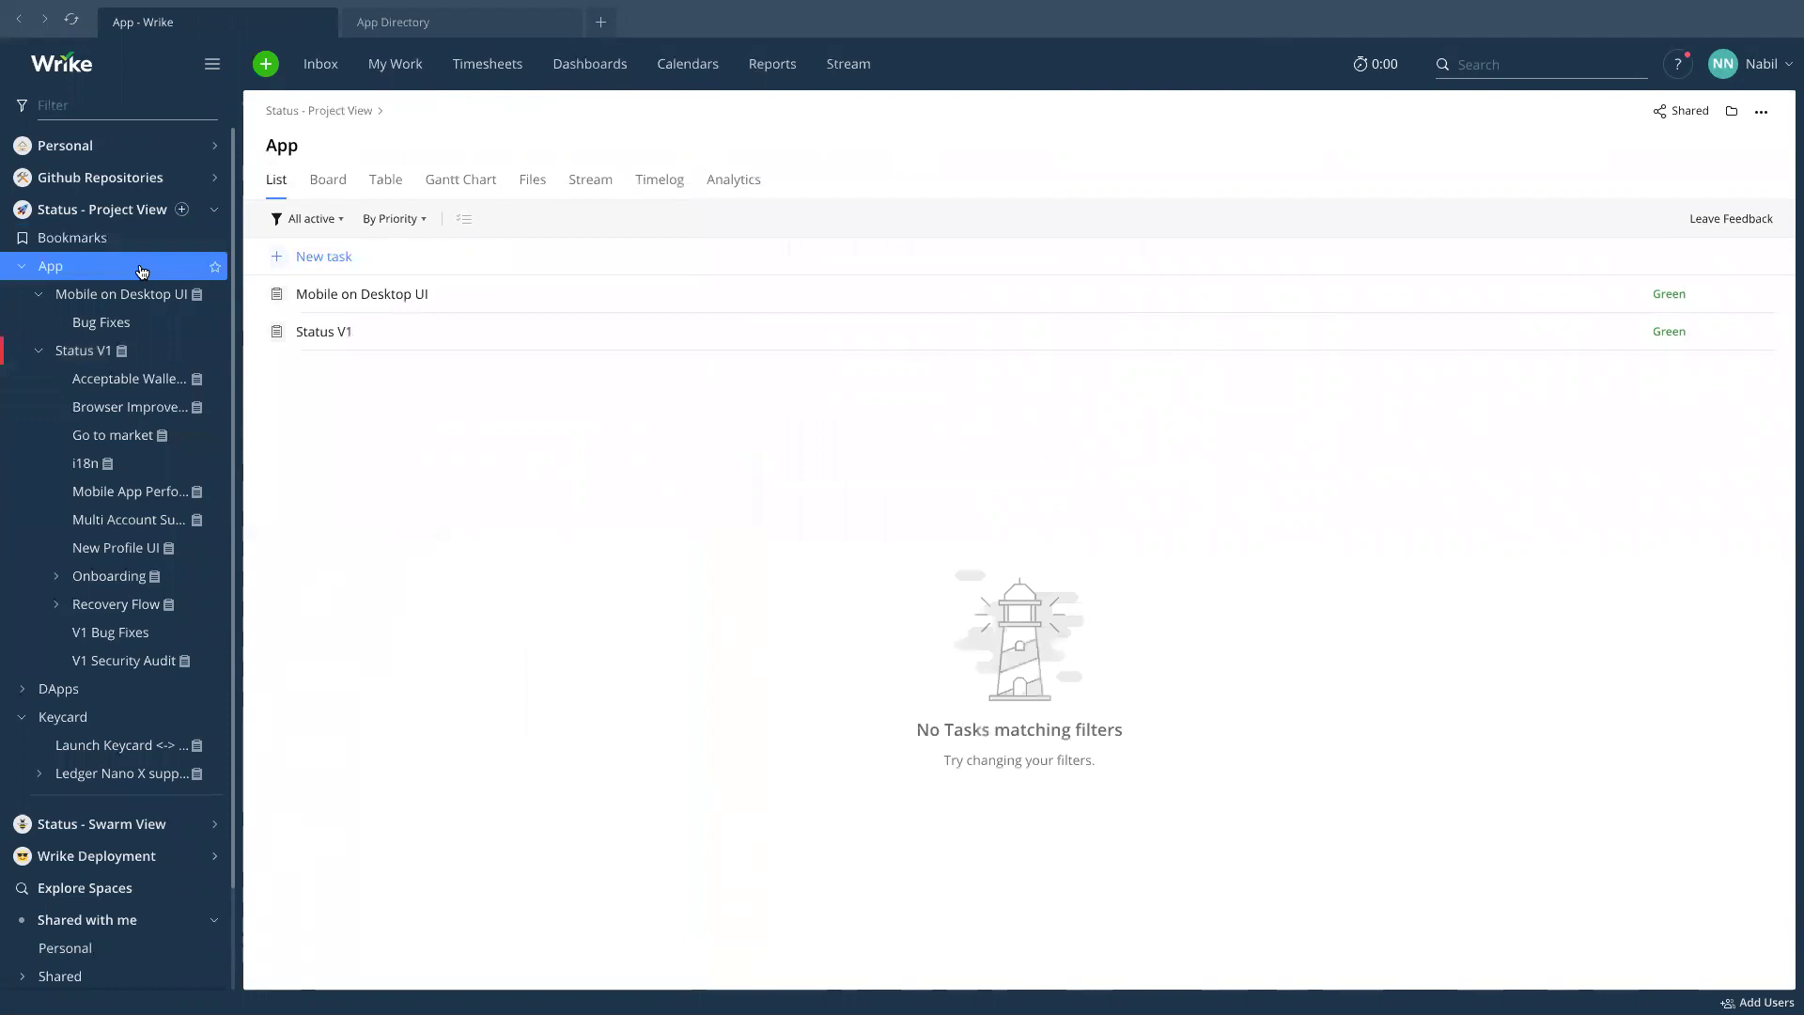
click(467, 178)
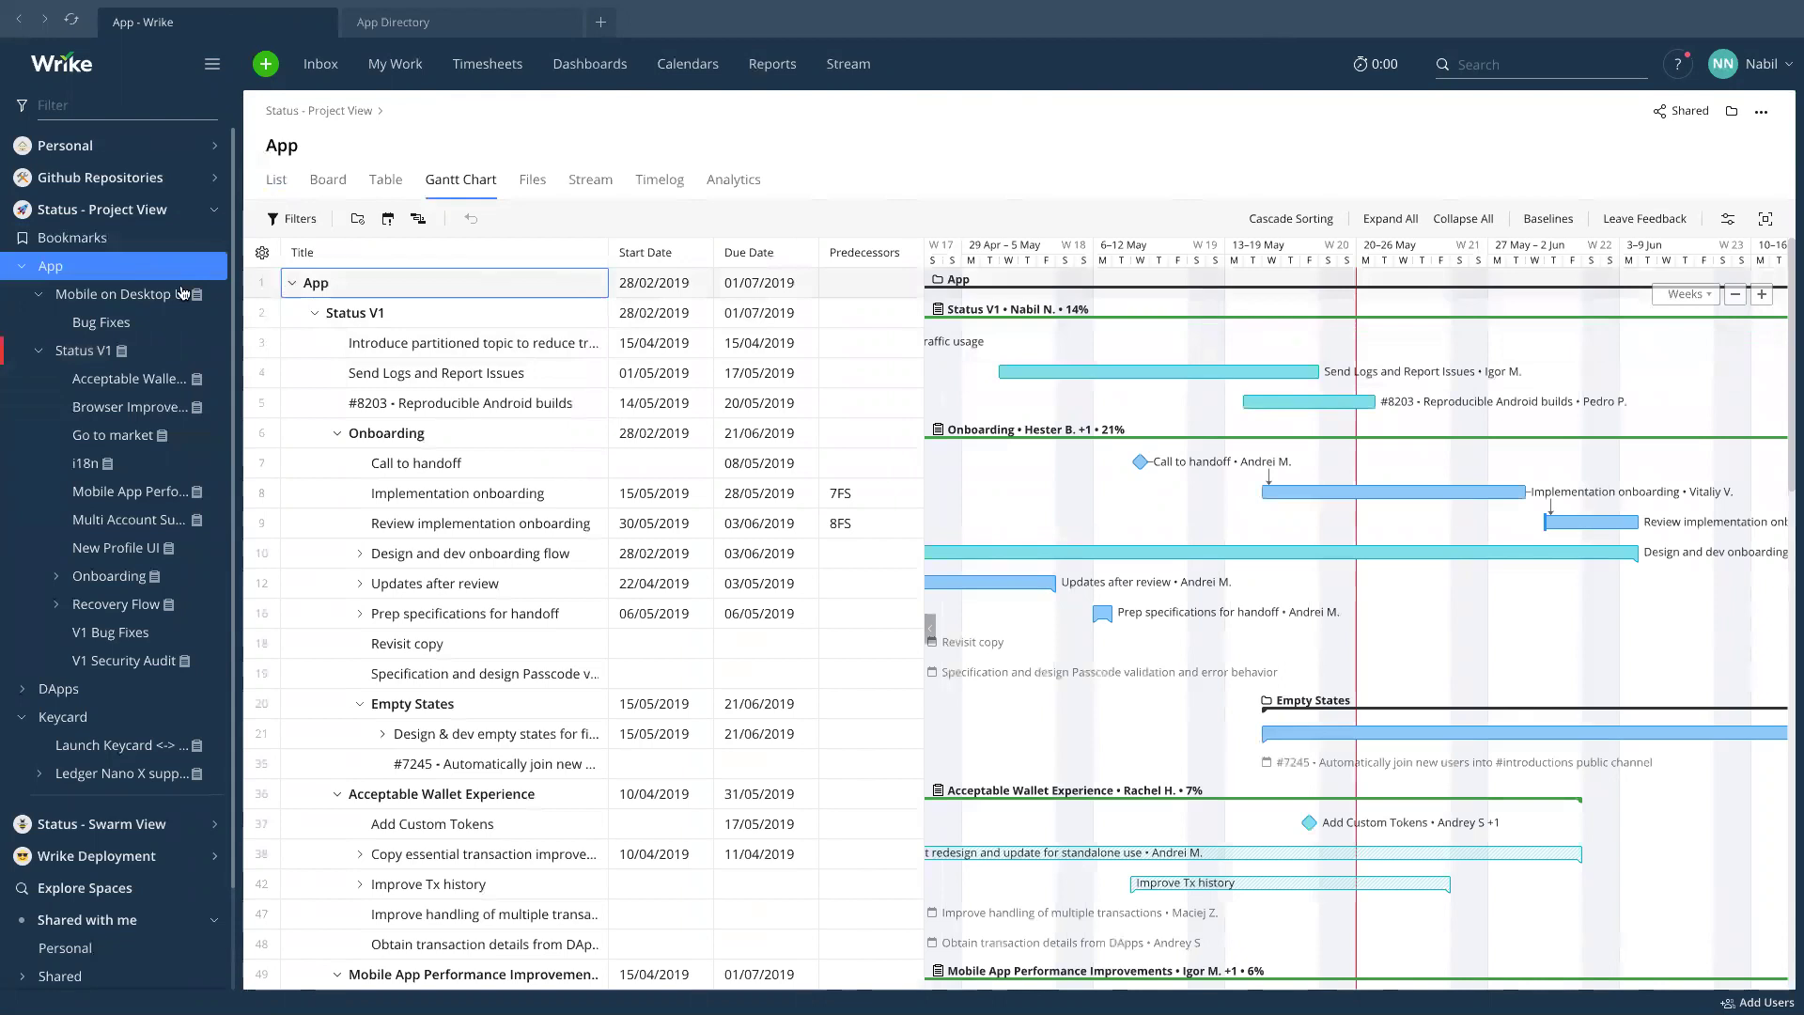
click(279, 185)
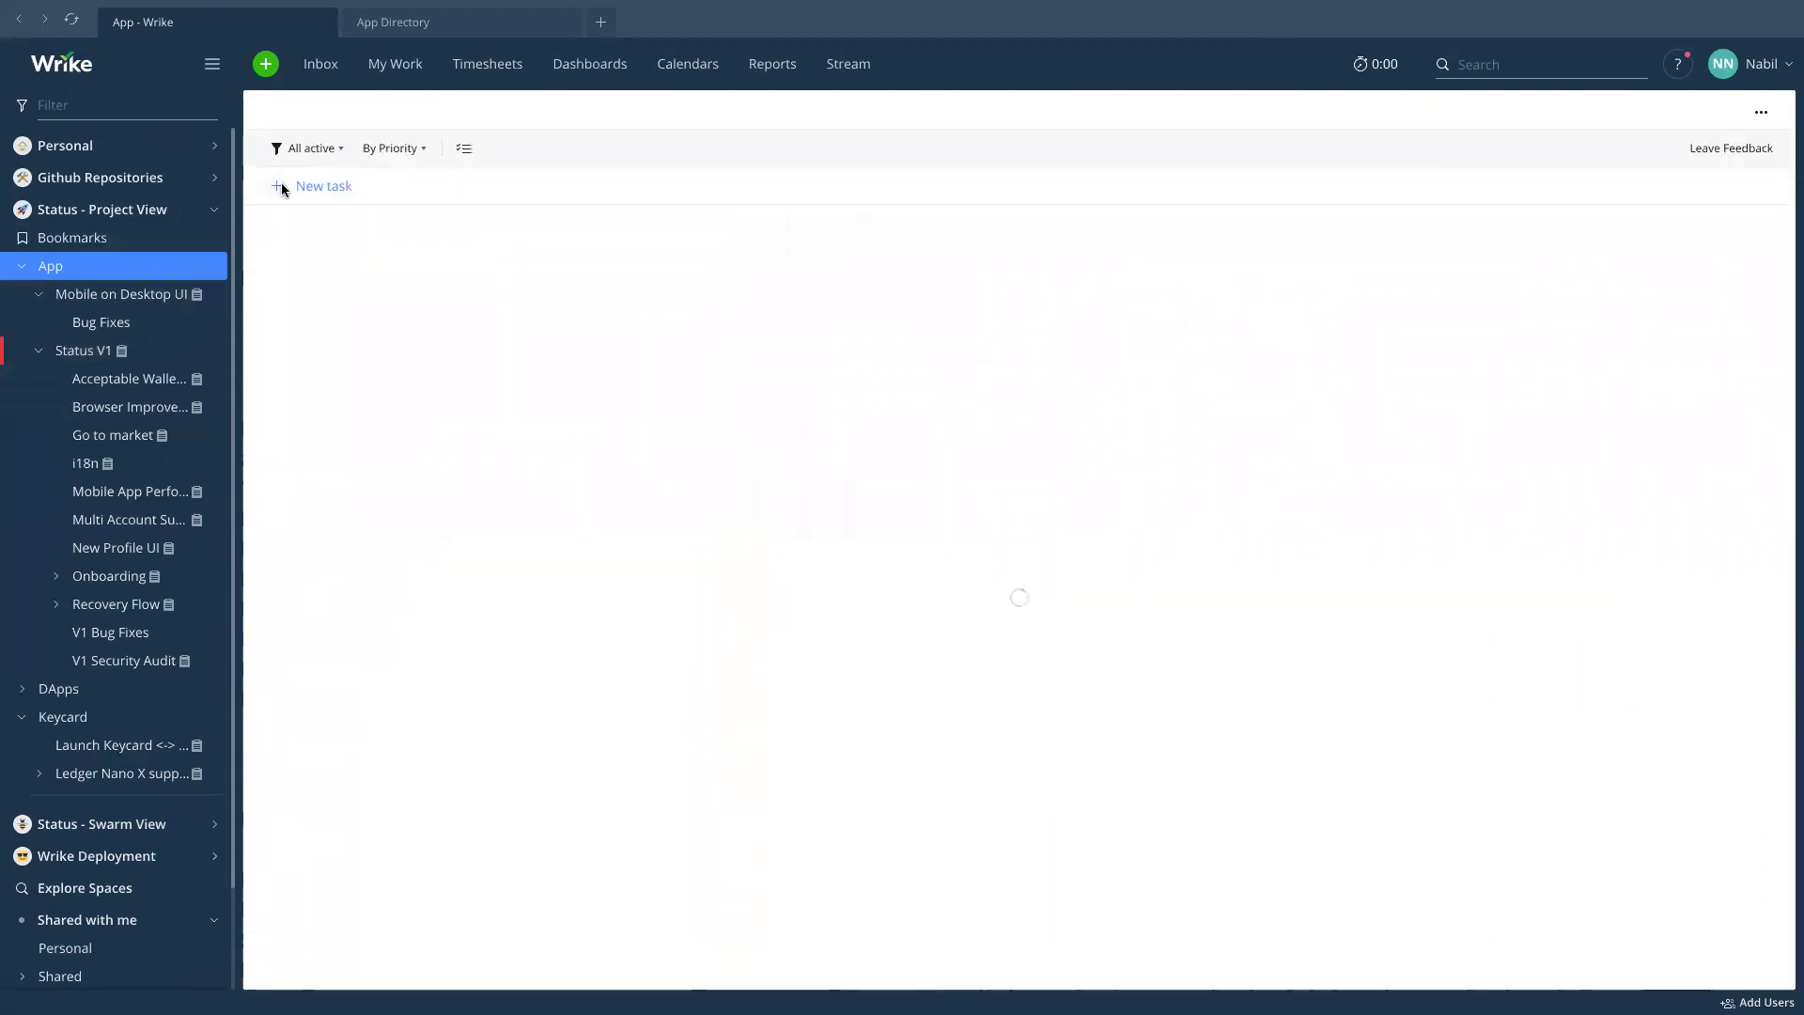
click(462, 180)
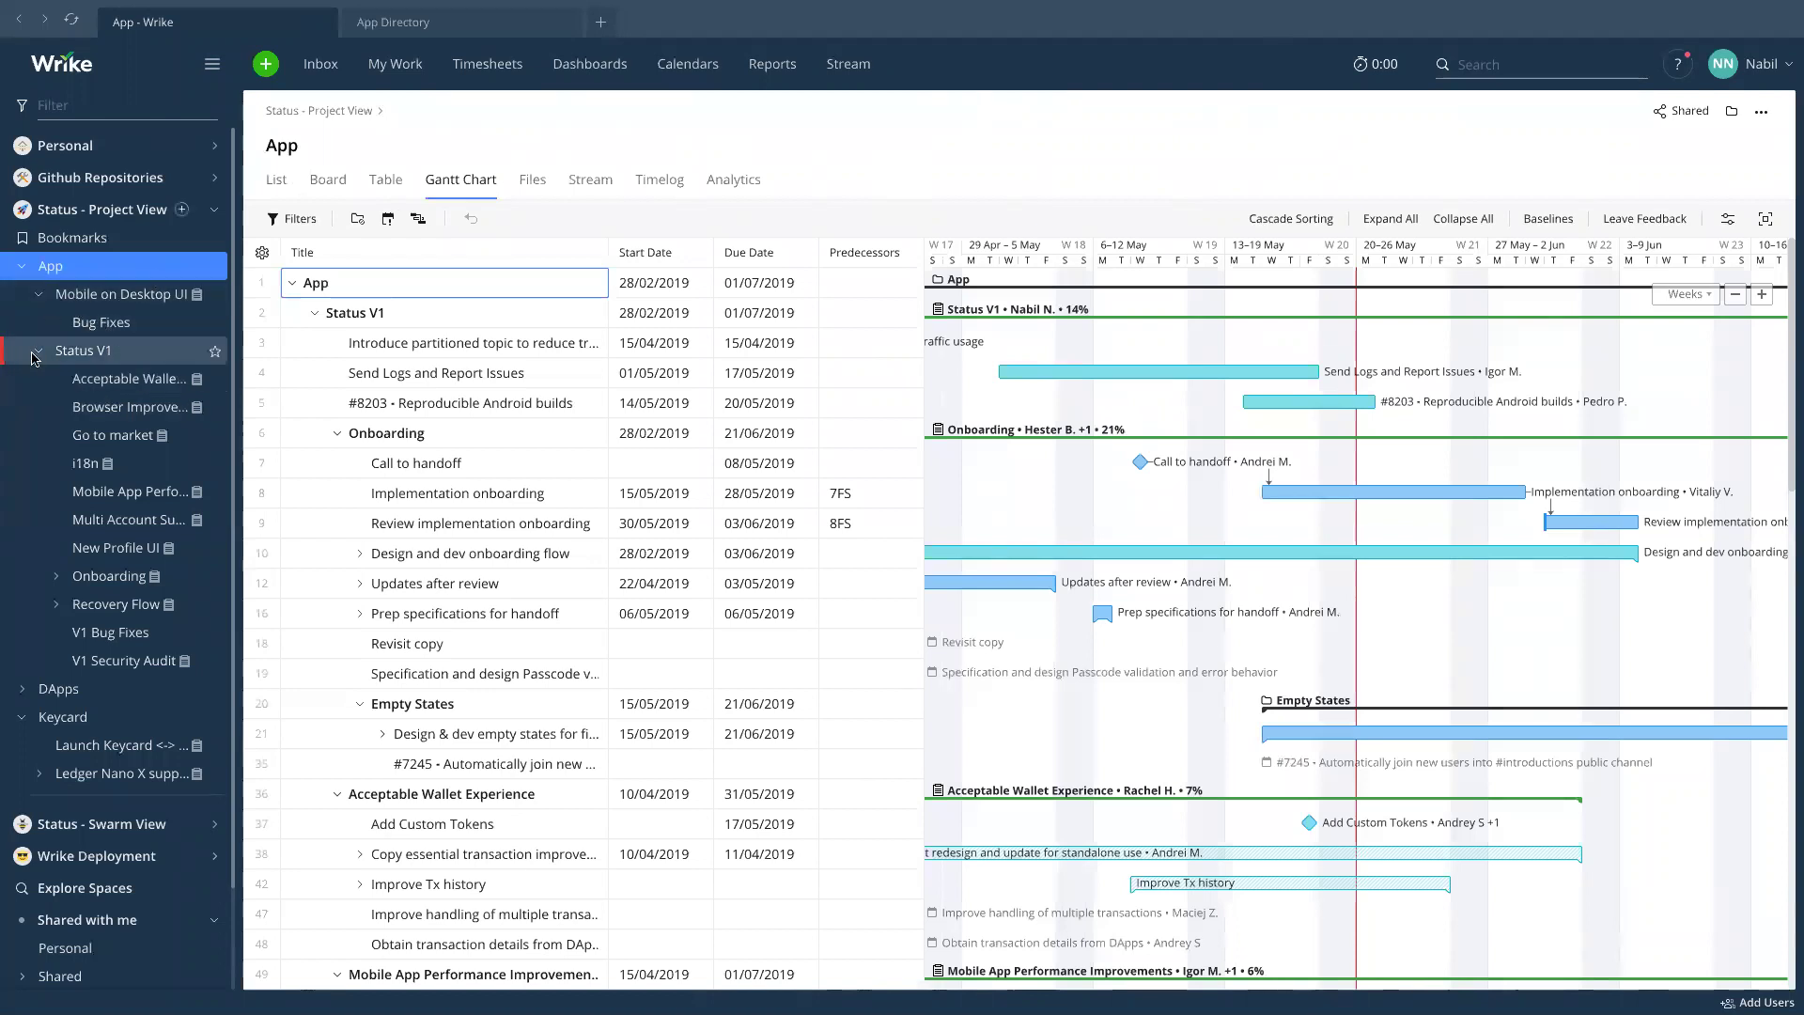
Collapse Mobile on Desktop UI in the folder tree and open that project from the App folder's list view.
click(39, 294)
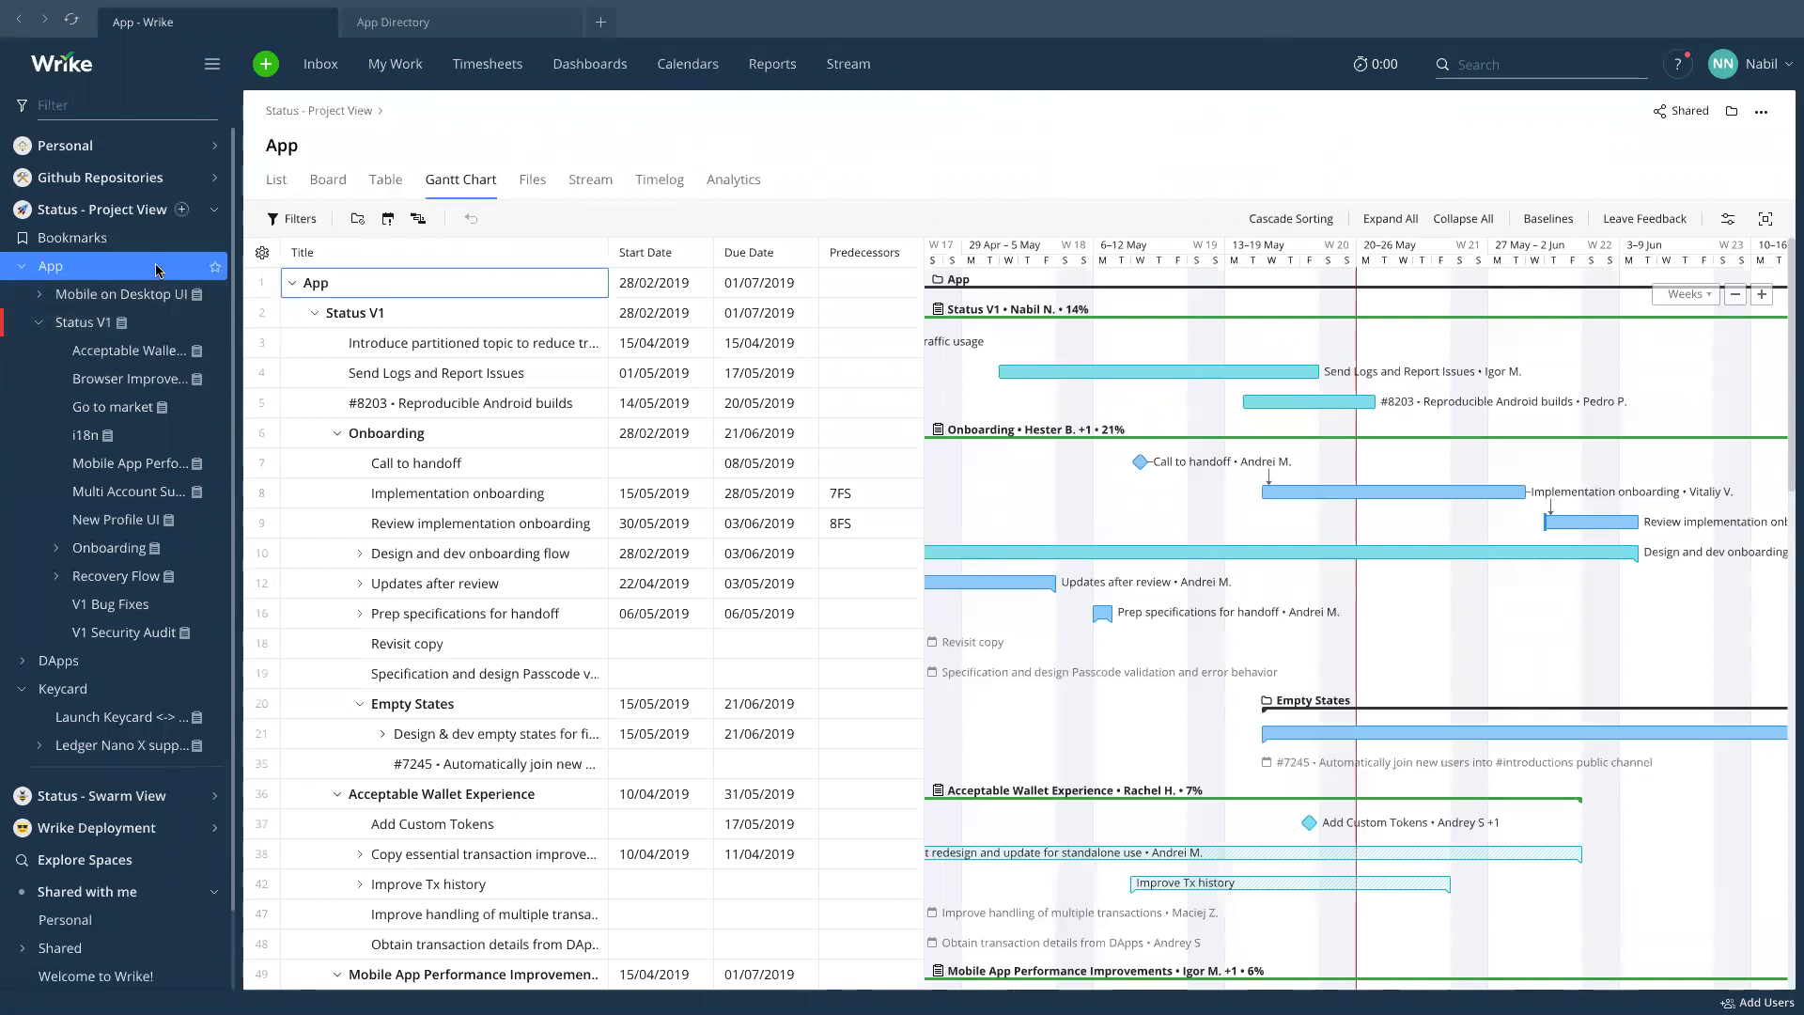
click(275, 181)
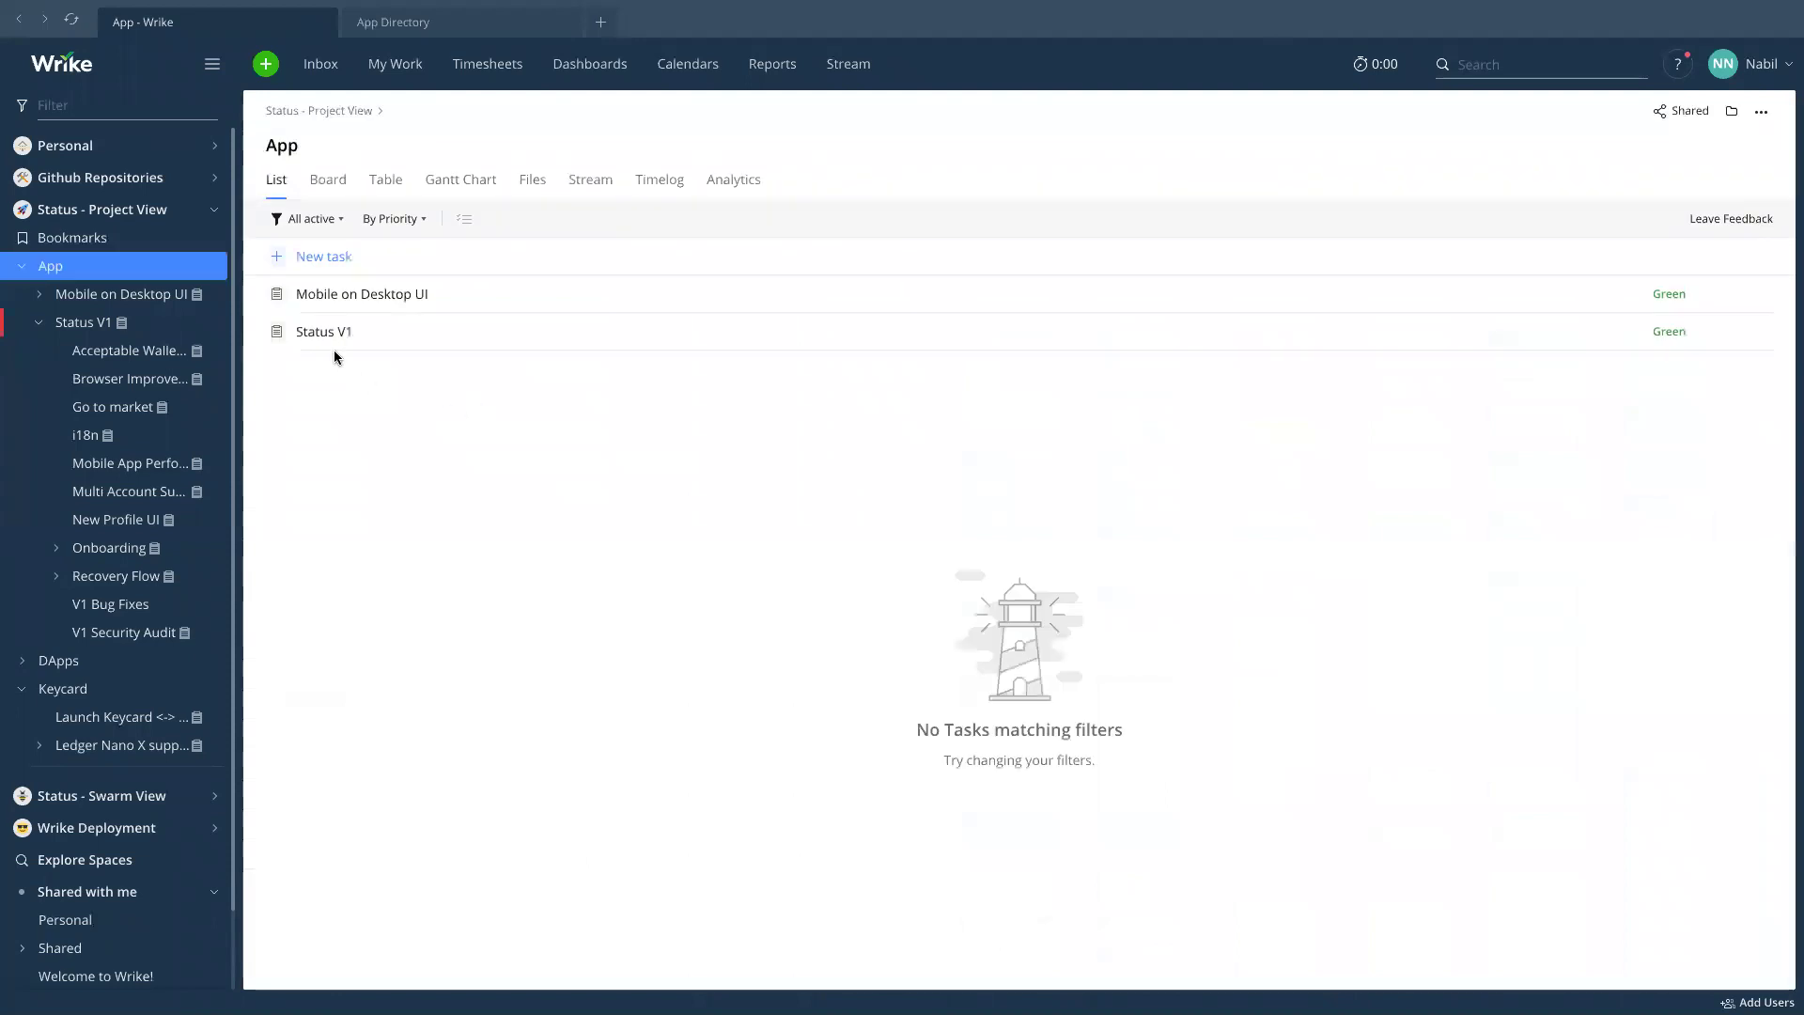
click(335, 297)
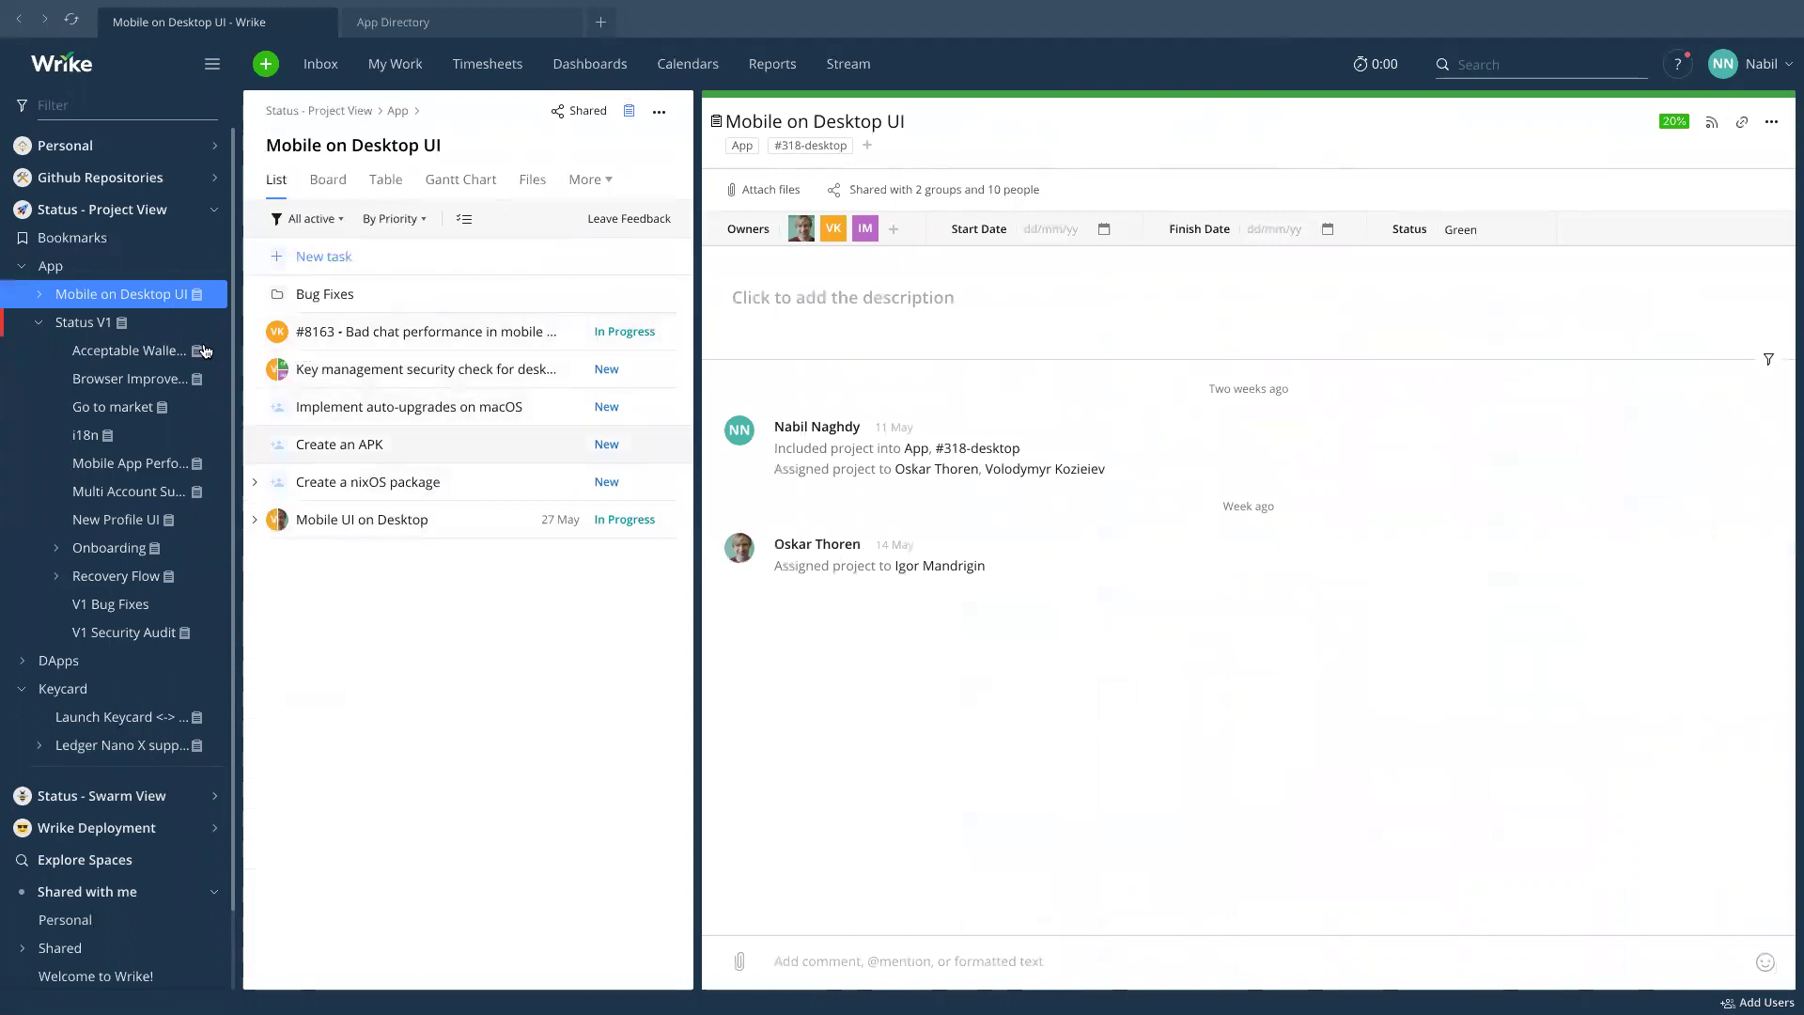
Show the Status V1 project as a list and check the default view options available for it.
scroll(94, 385, down, 1)
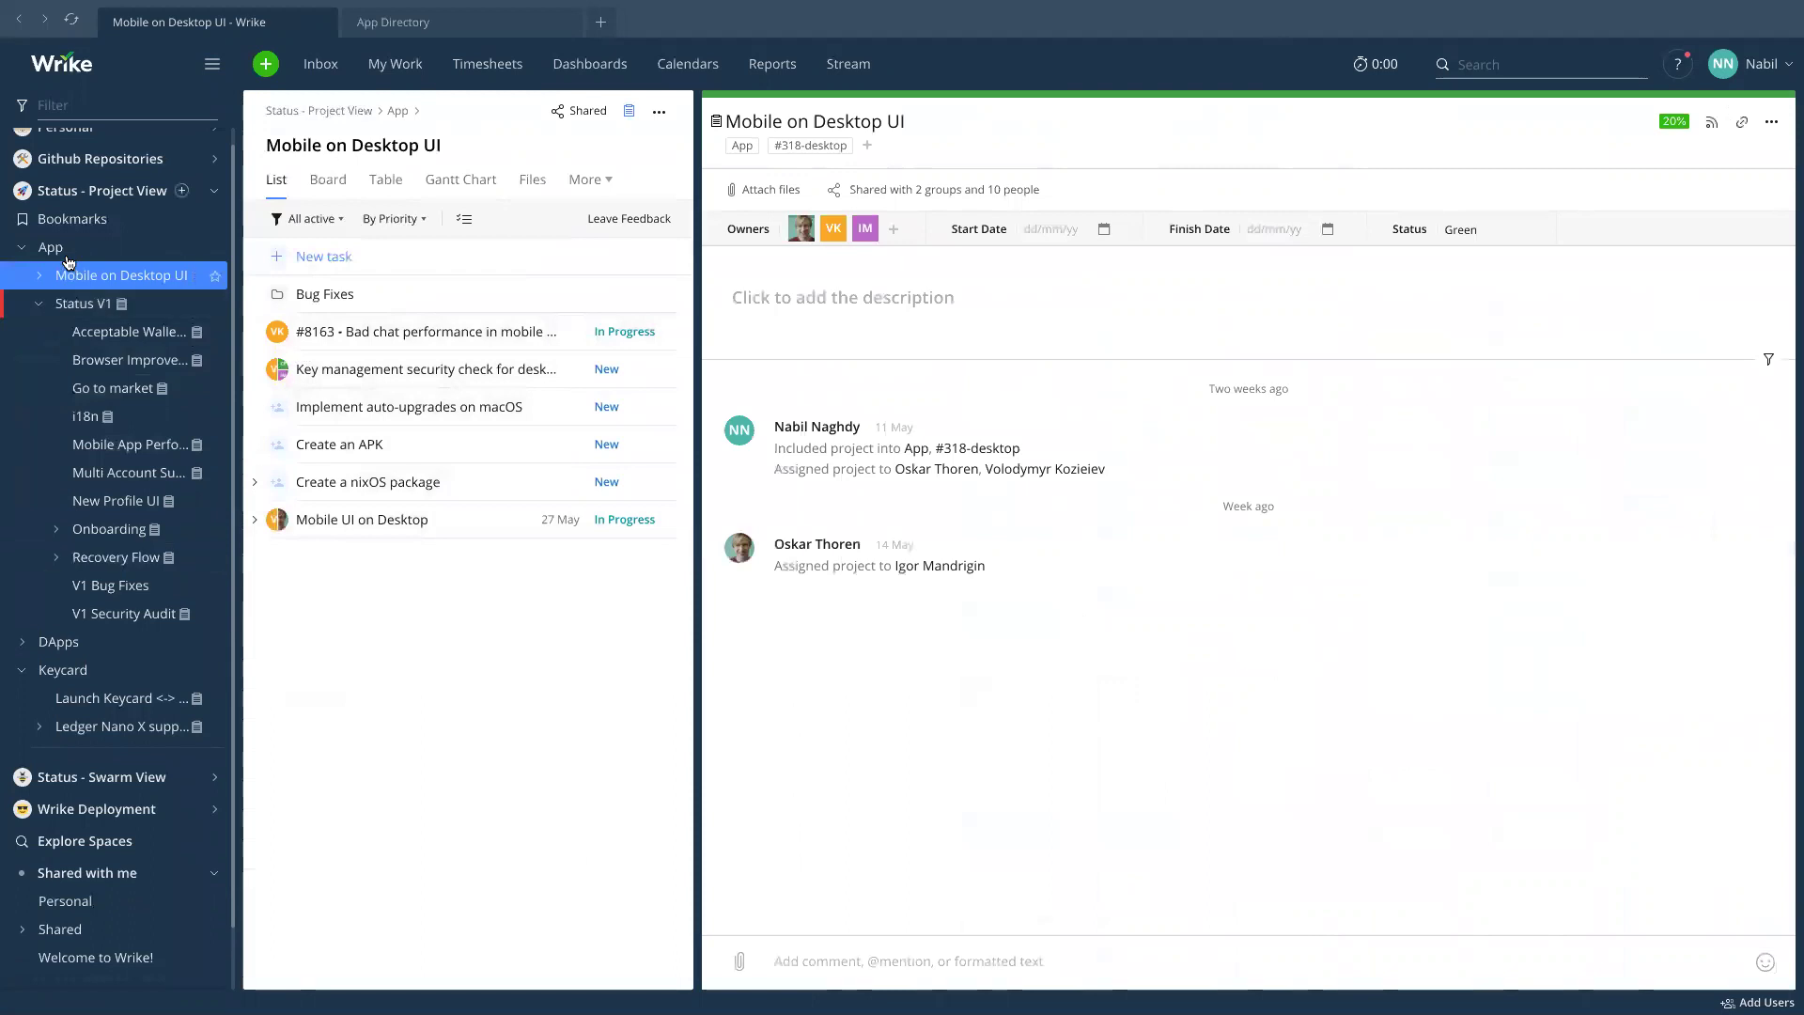
click(75, 301)
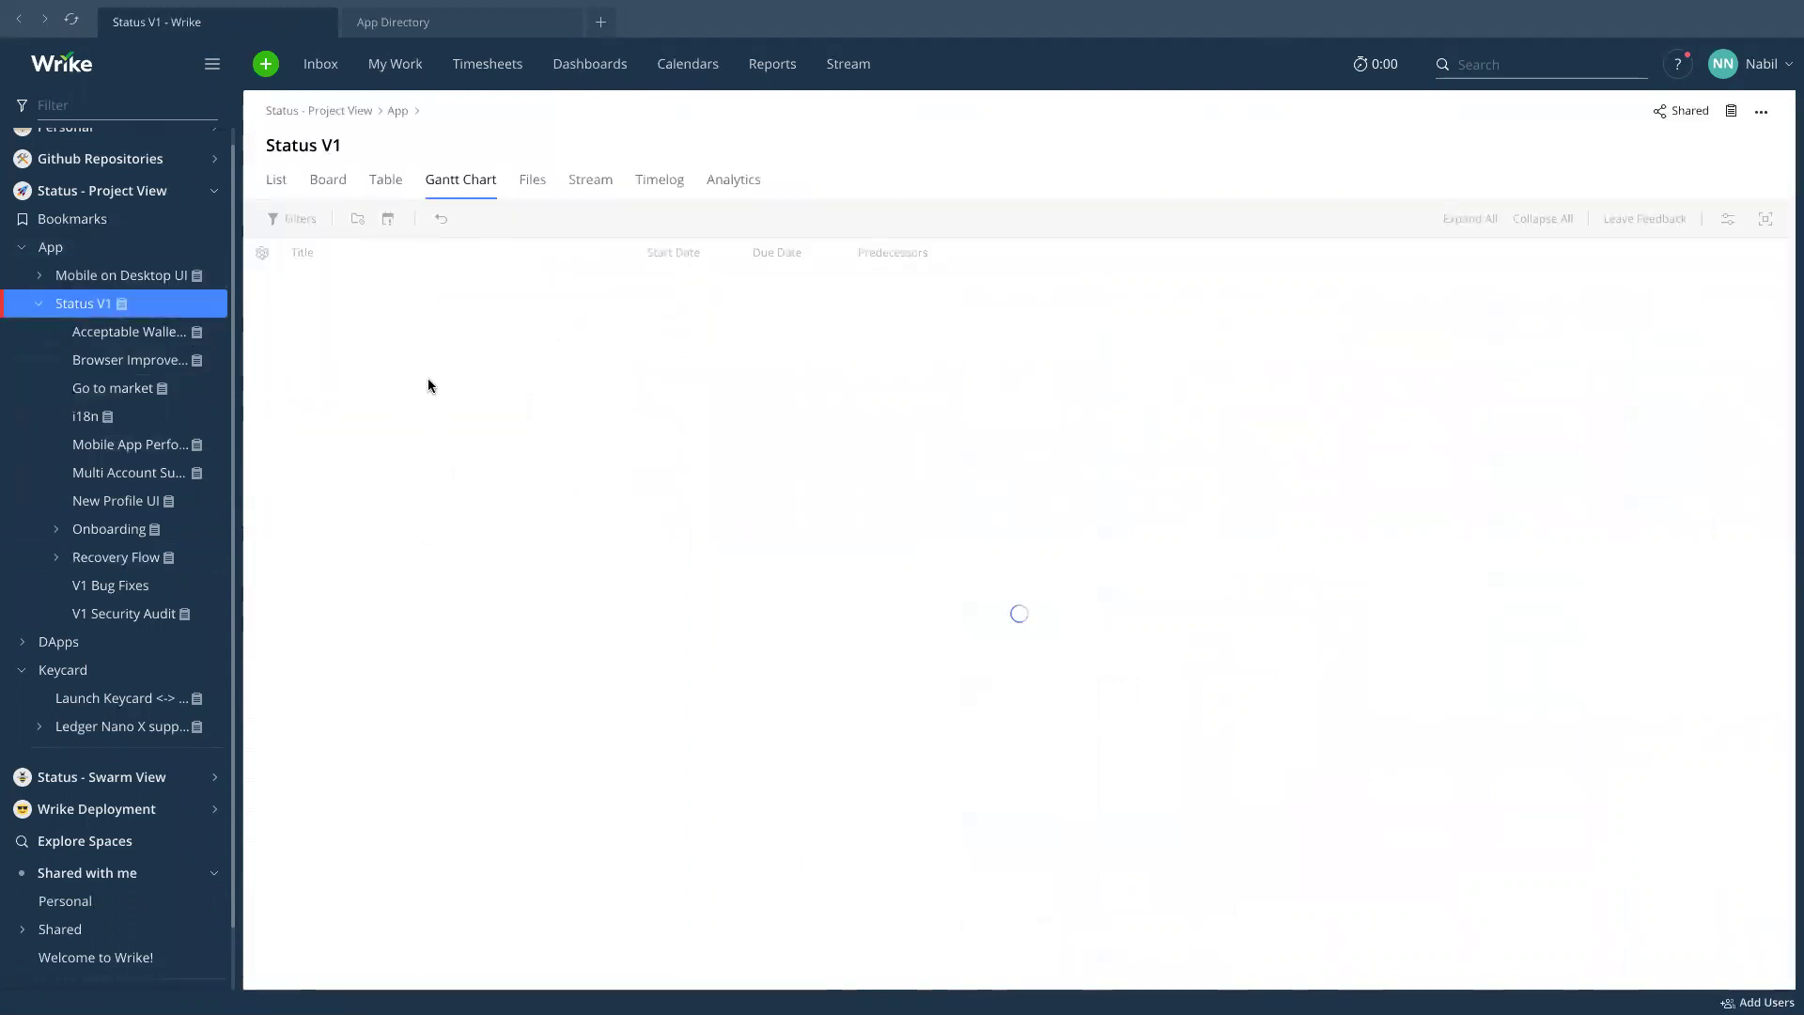
click(269, 179)
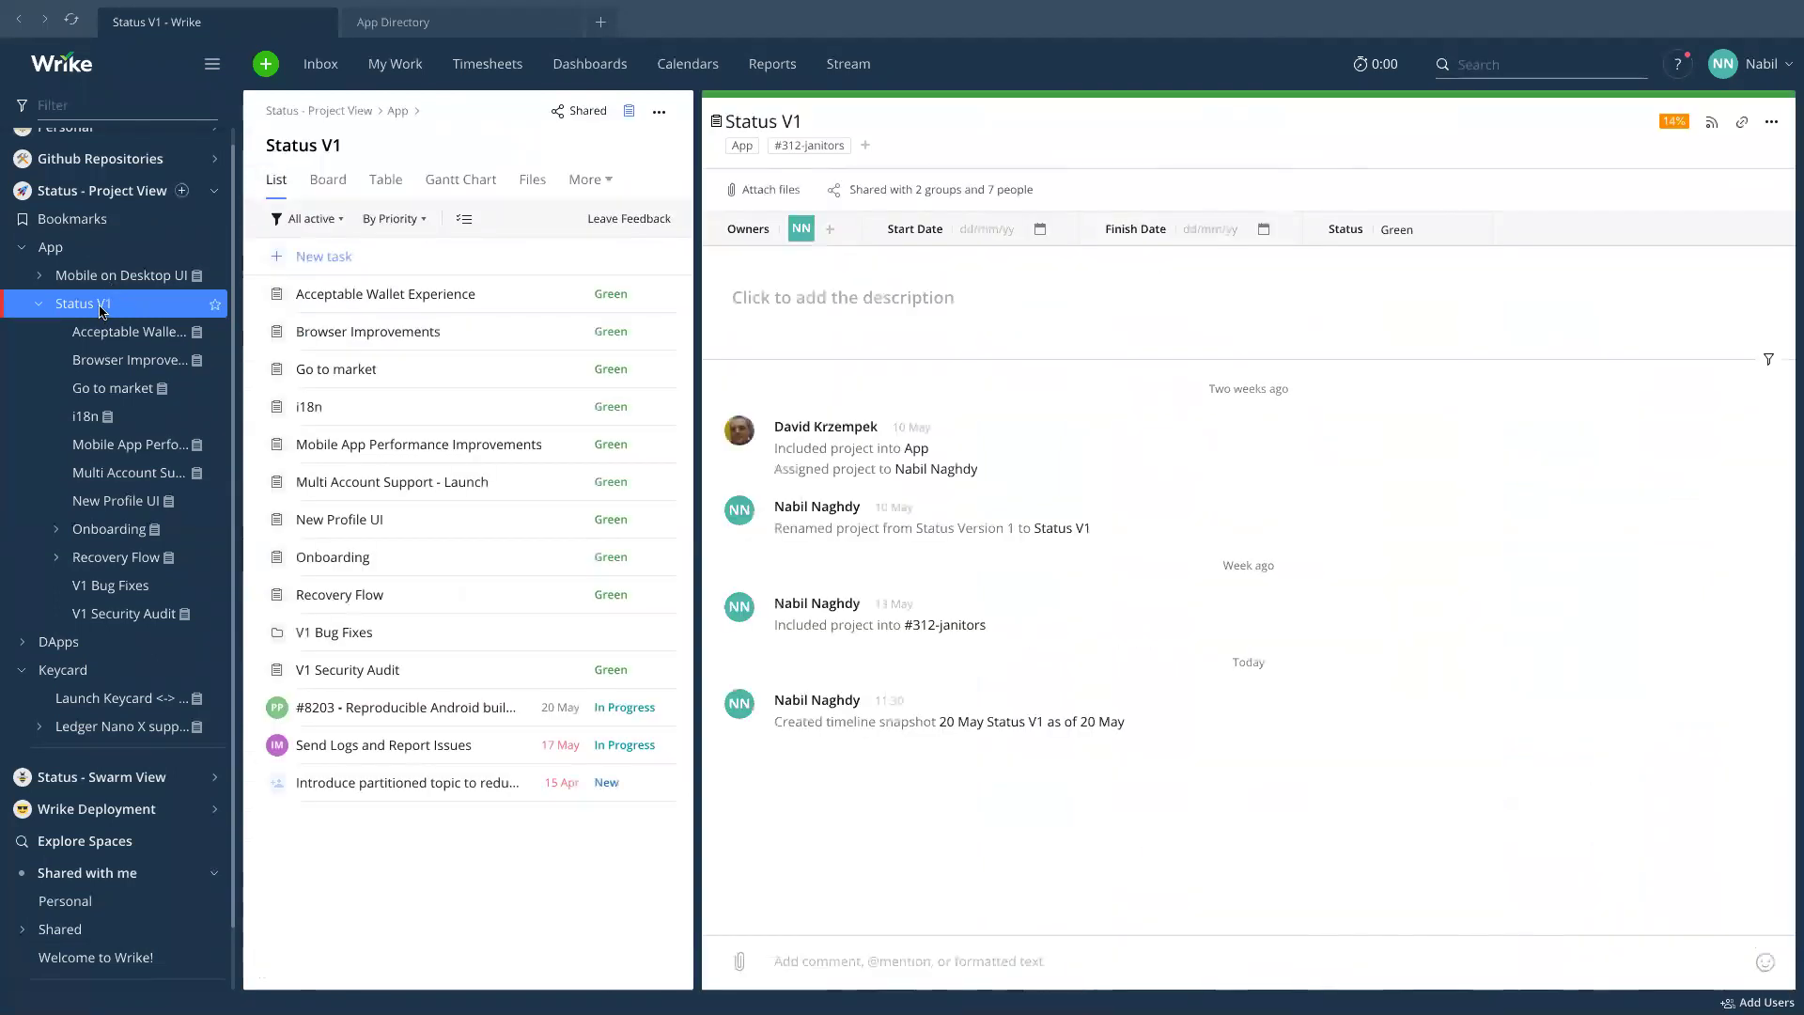
right_click(150, 310)
mouse_move(208, 548)
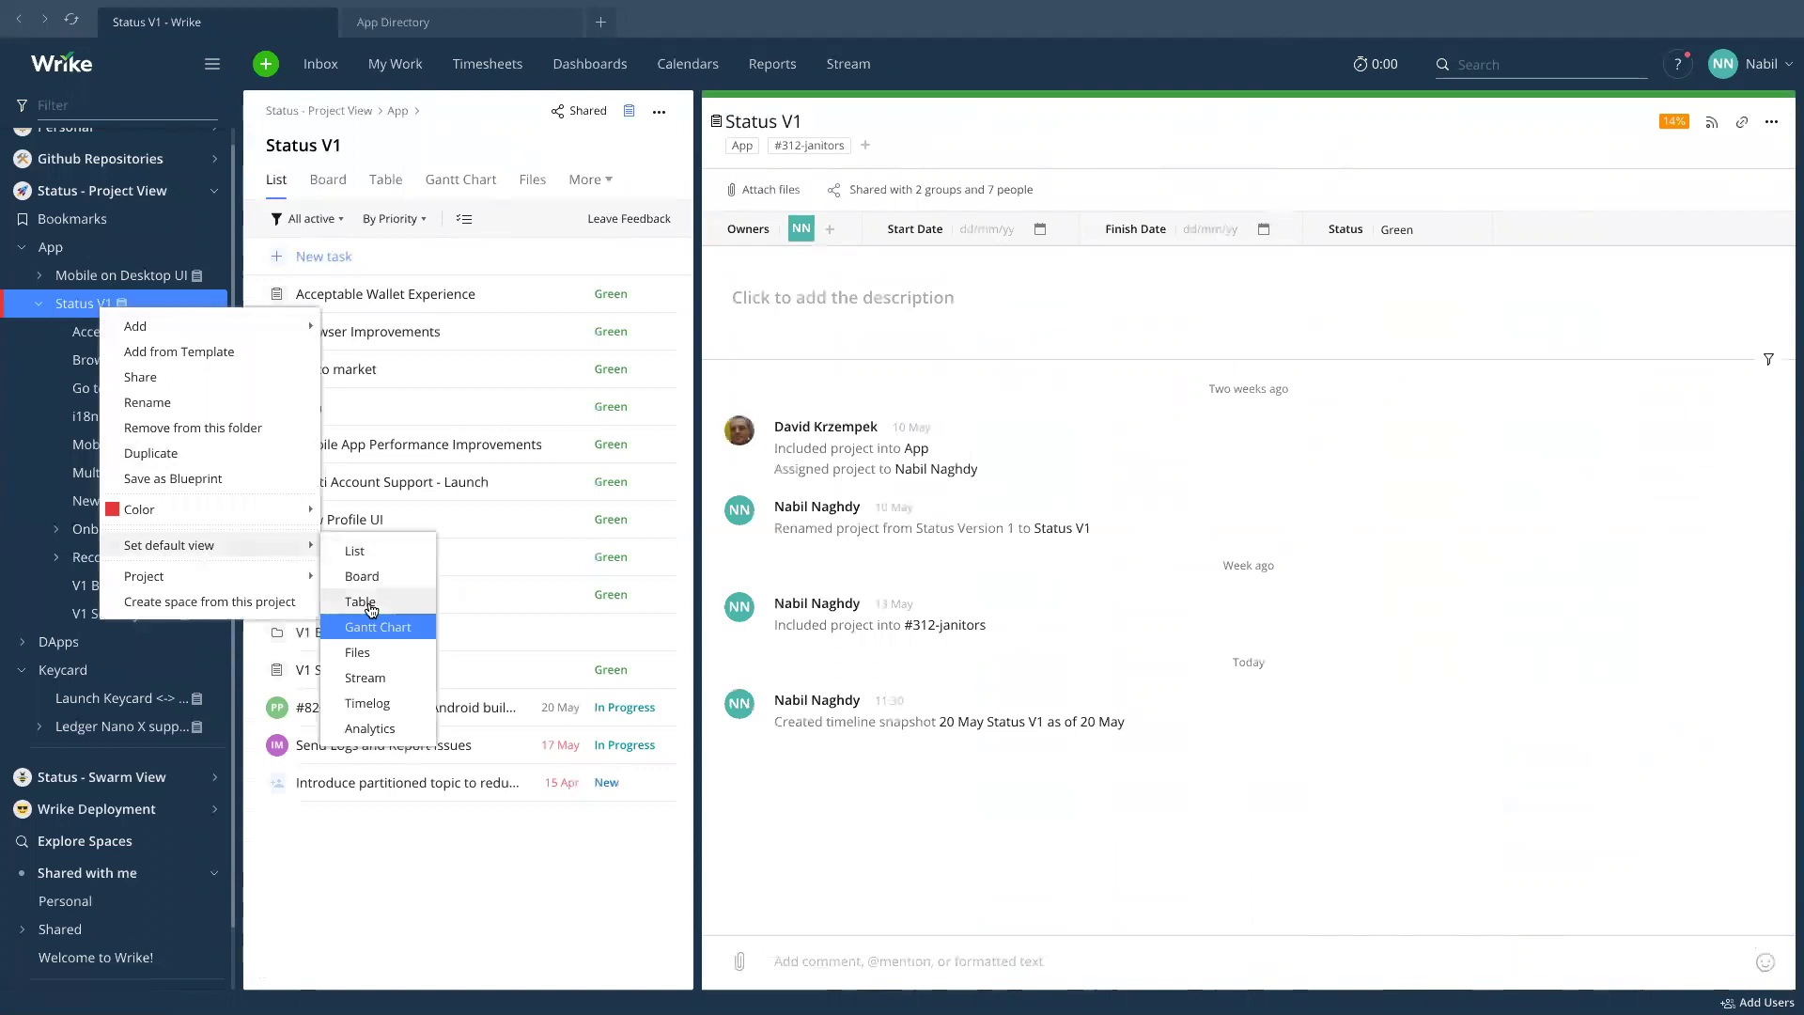
click(513, 880)
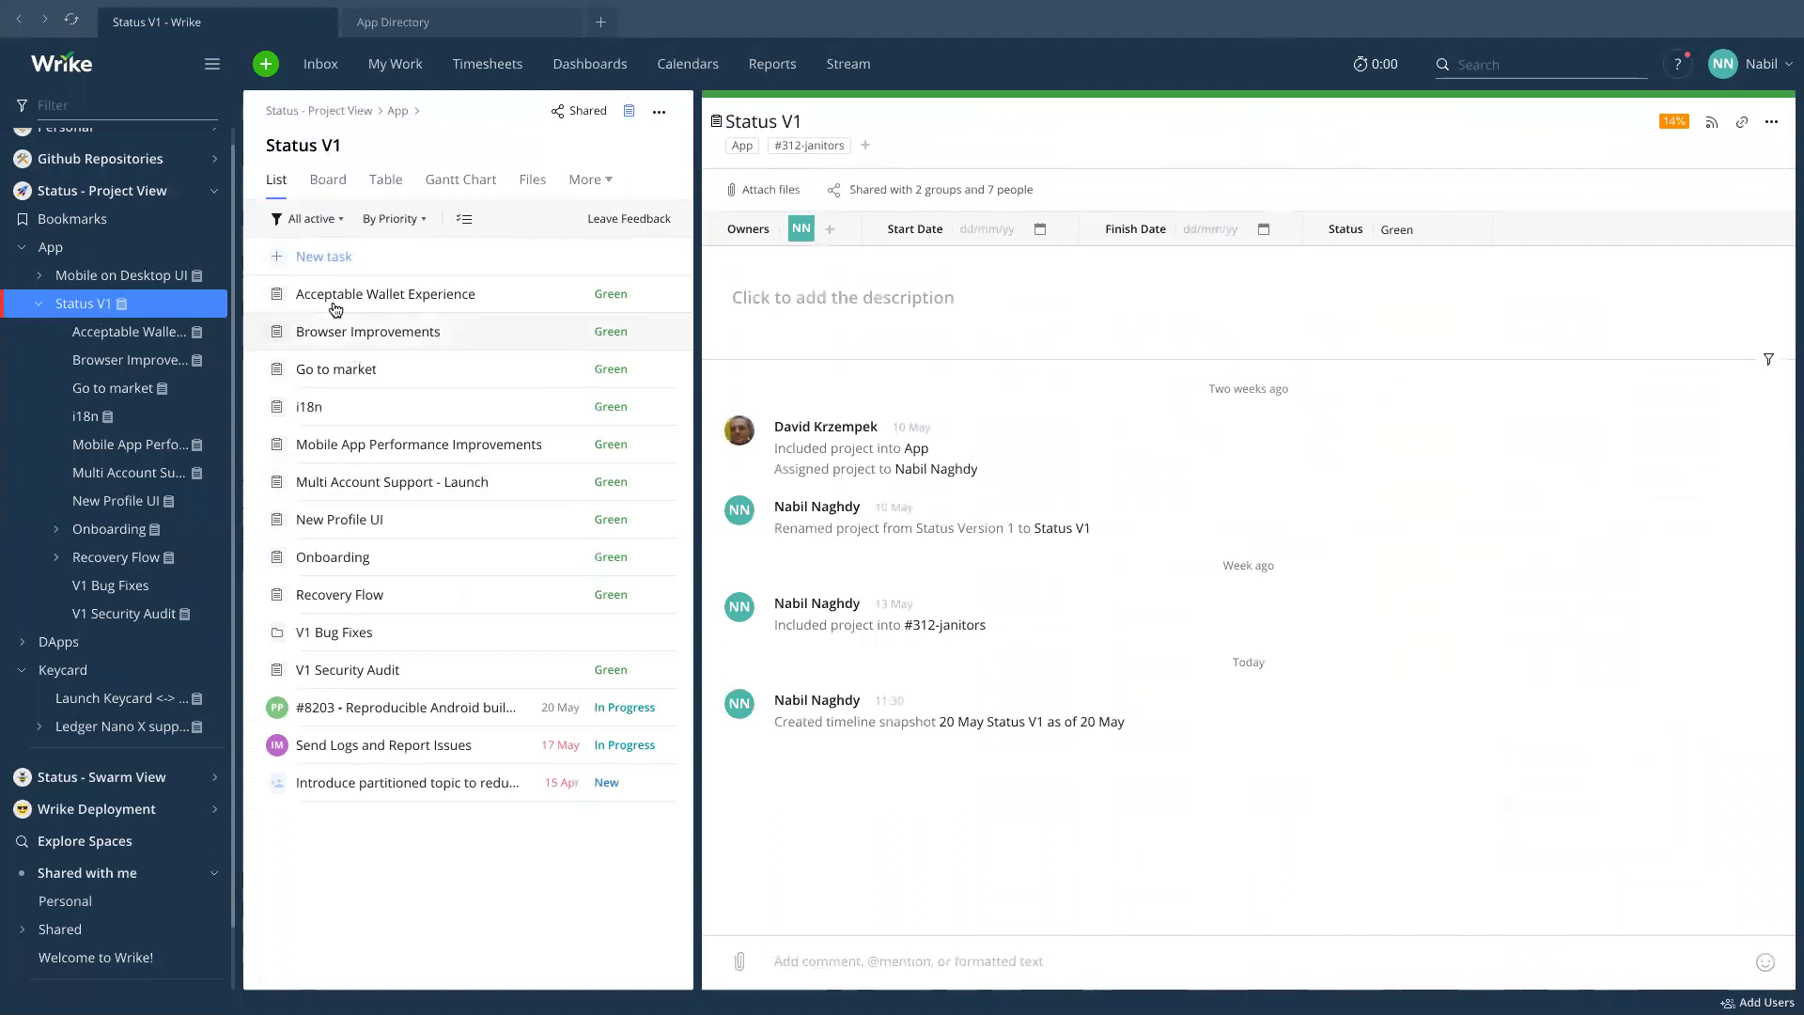
Open Acceptable Wallet Experience from the Status V1 list and view the Go to market project as a Gantt chart.
click(420, 296)
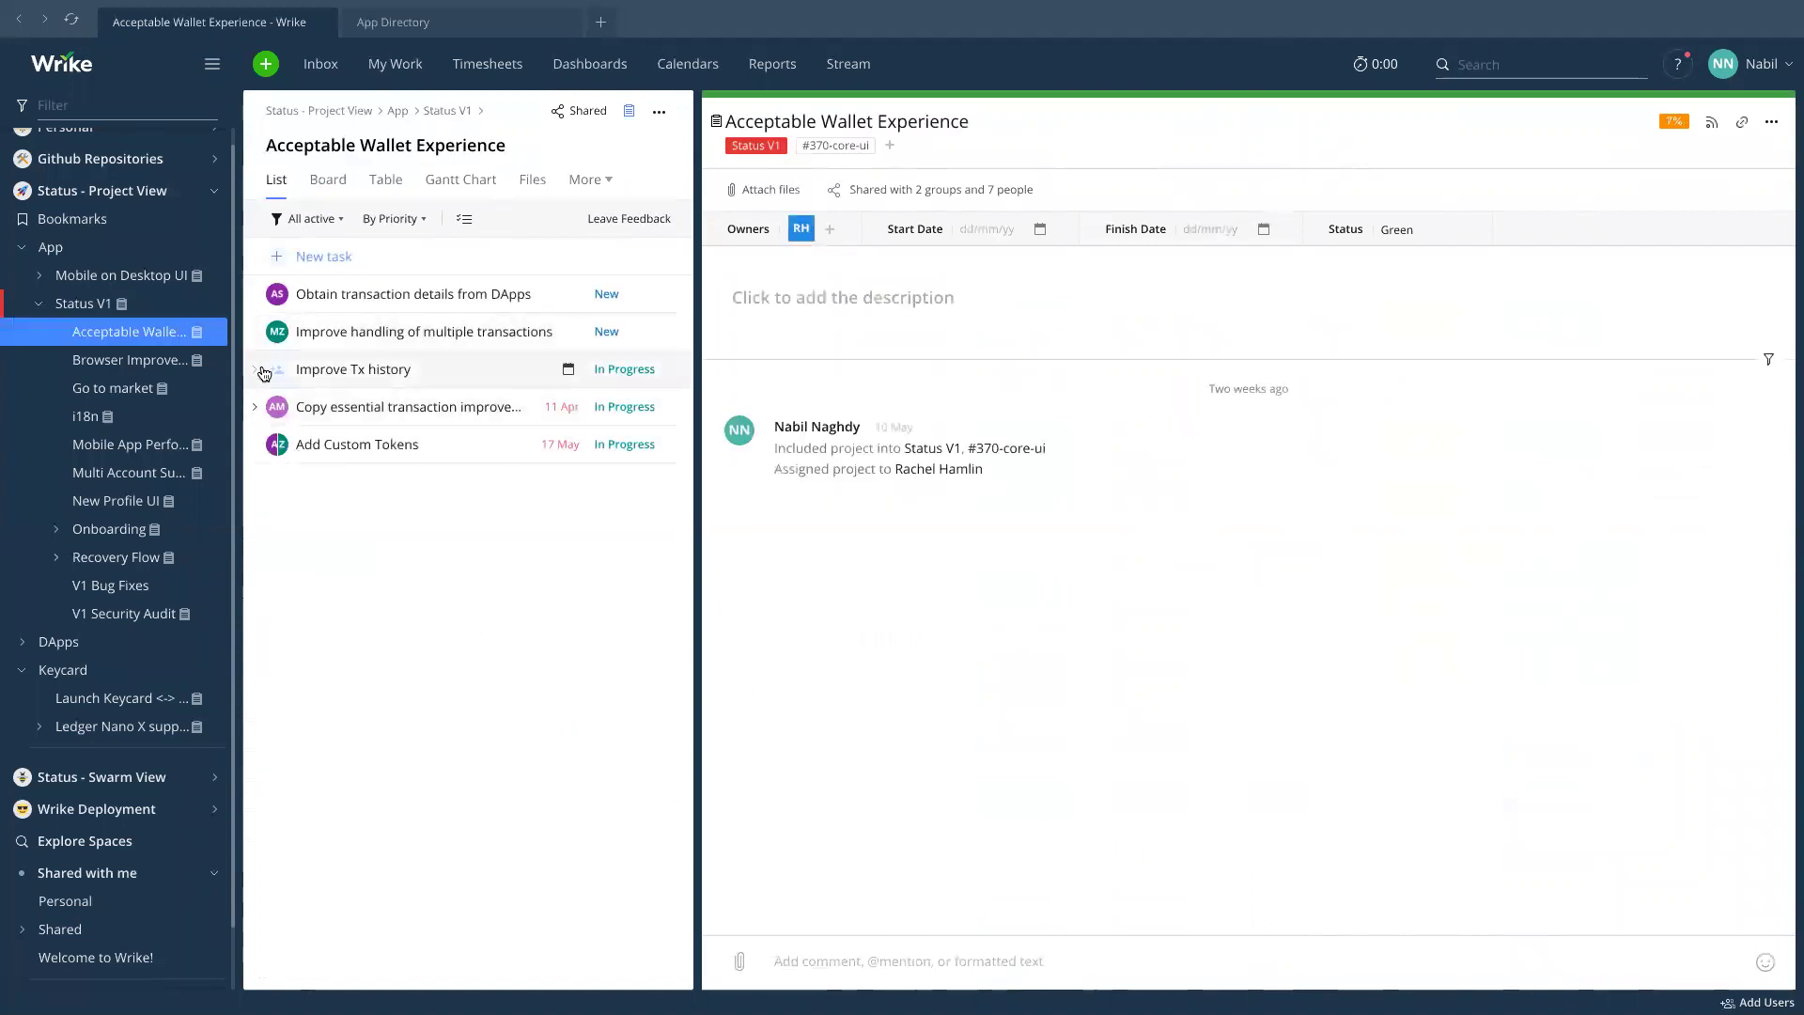
click(112, 390)
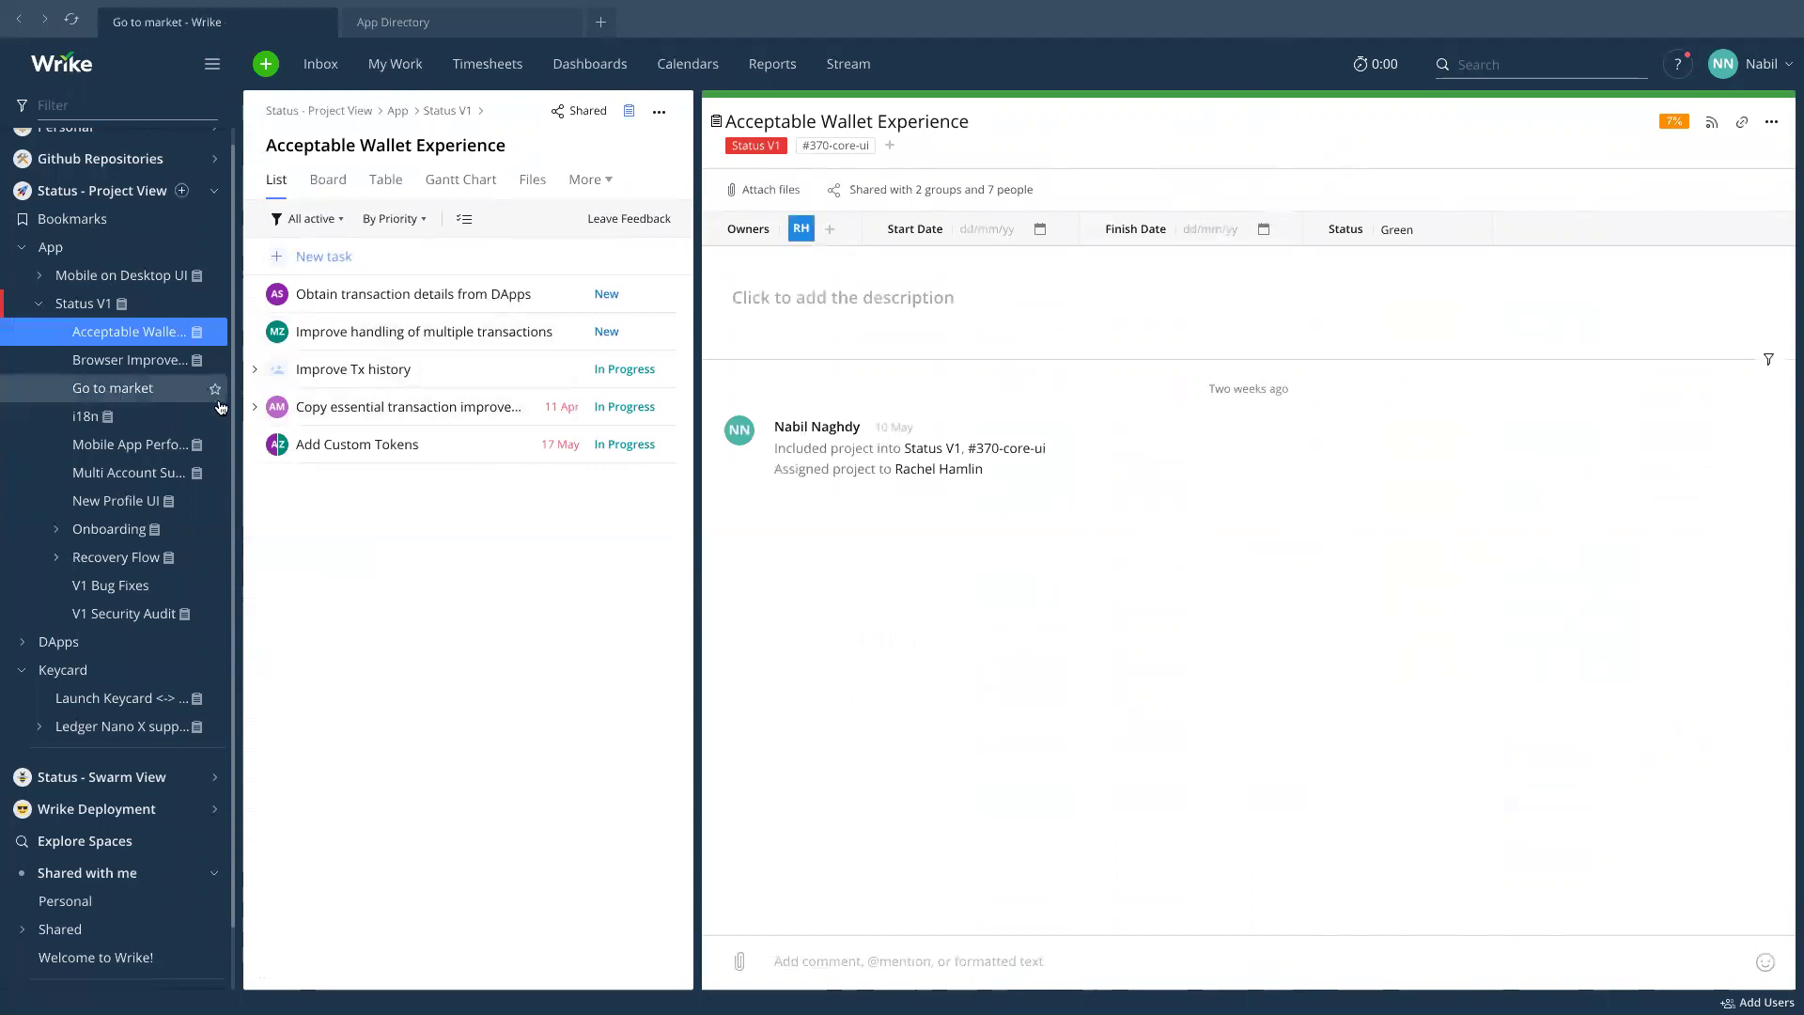
click(481, 187)
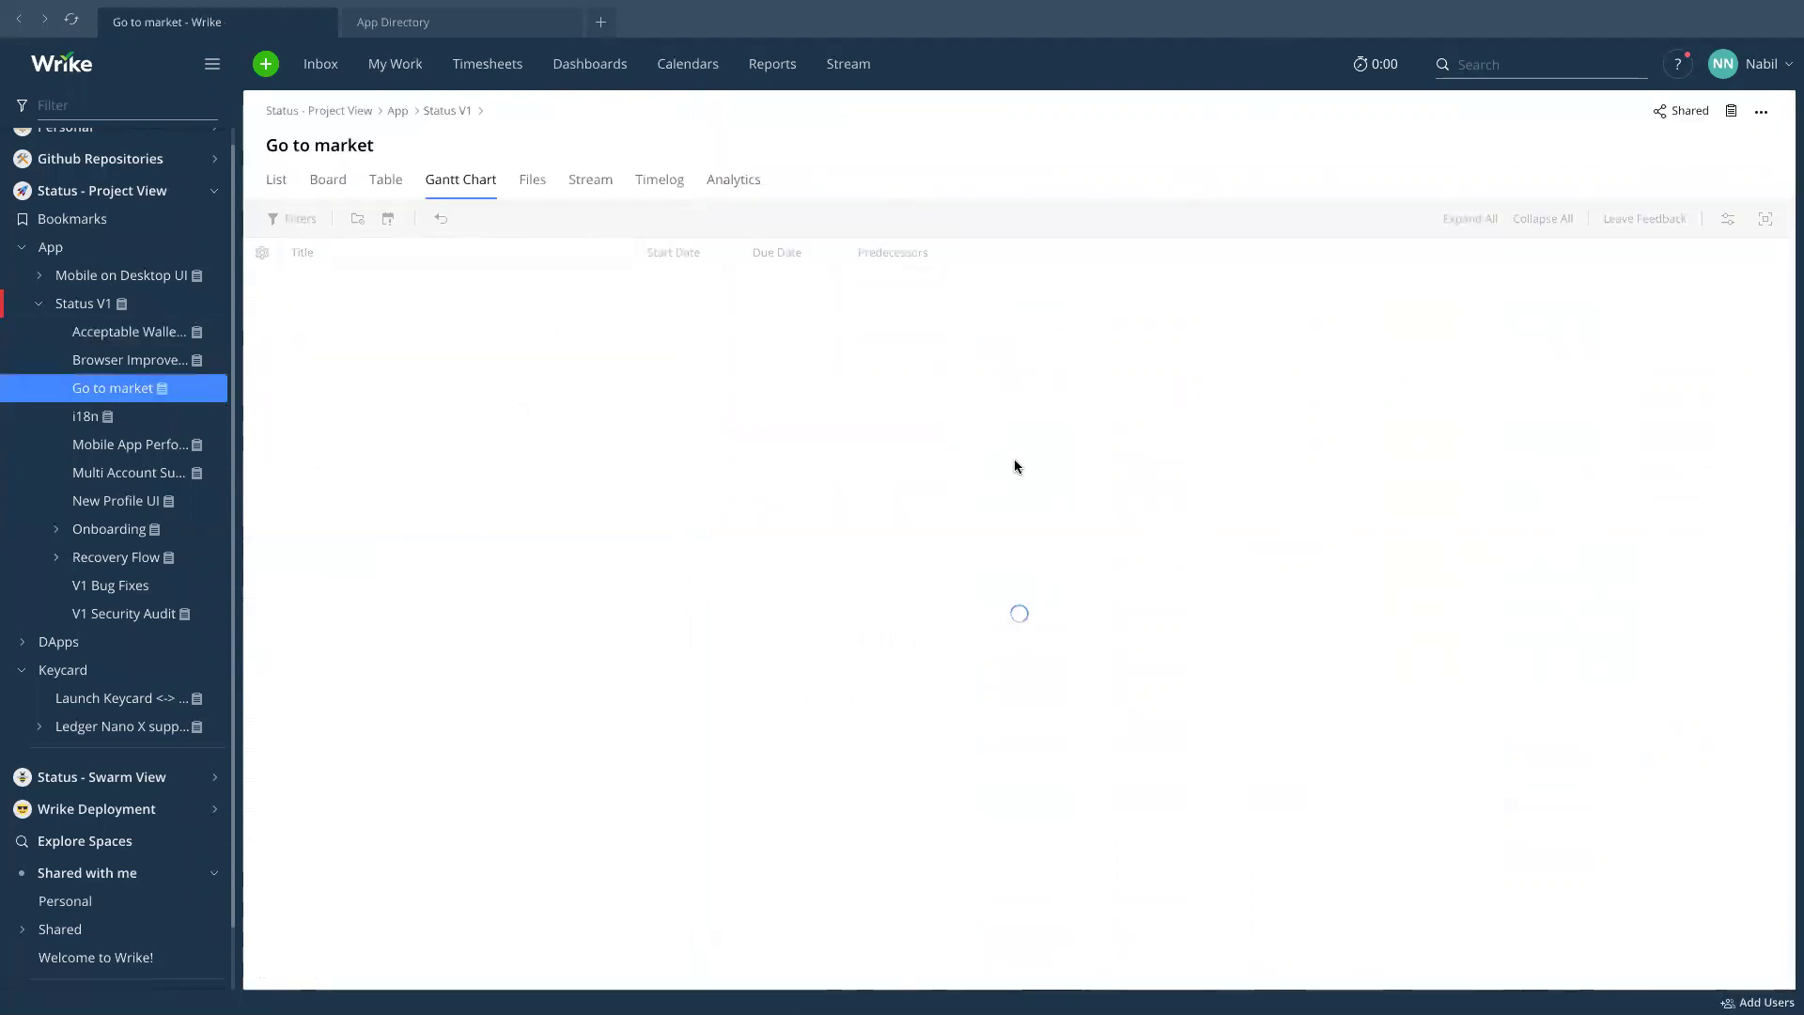
Examine the tasks and schedule of the Status V1 project in its Gantt chart.
click(83, 303)
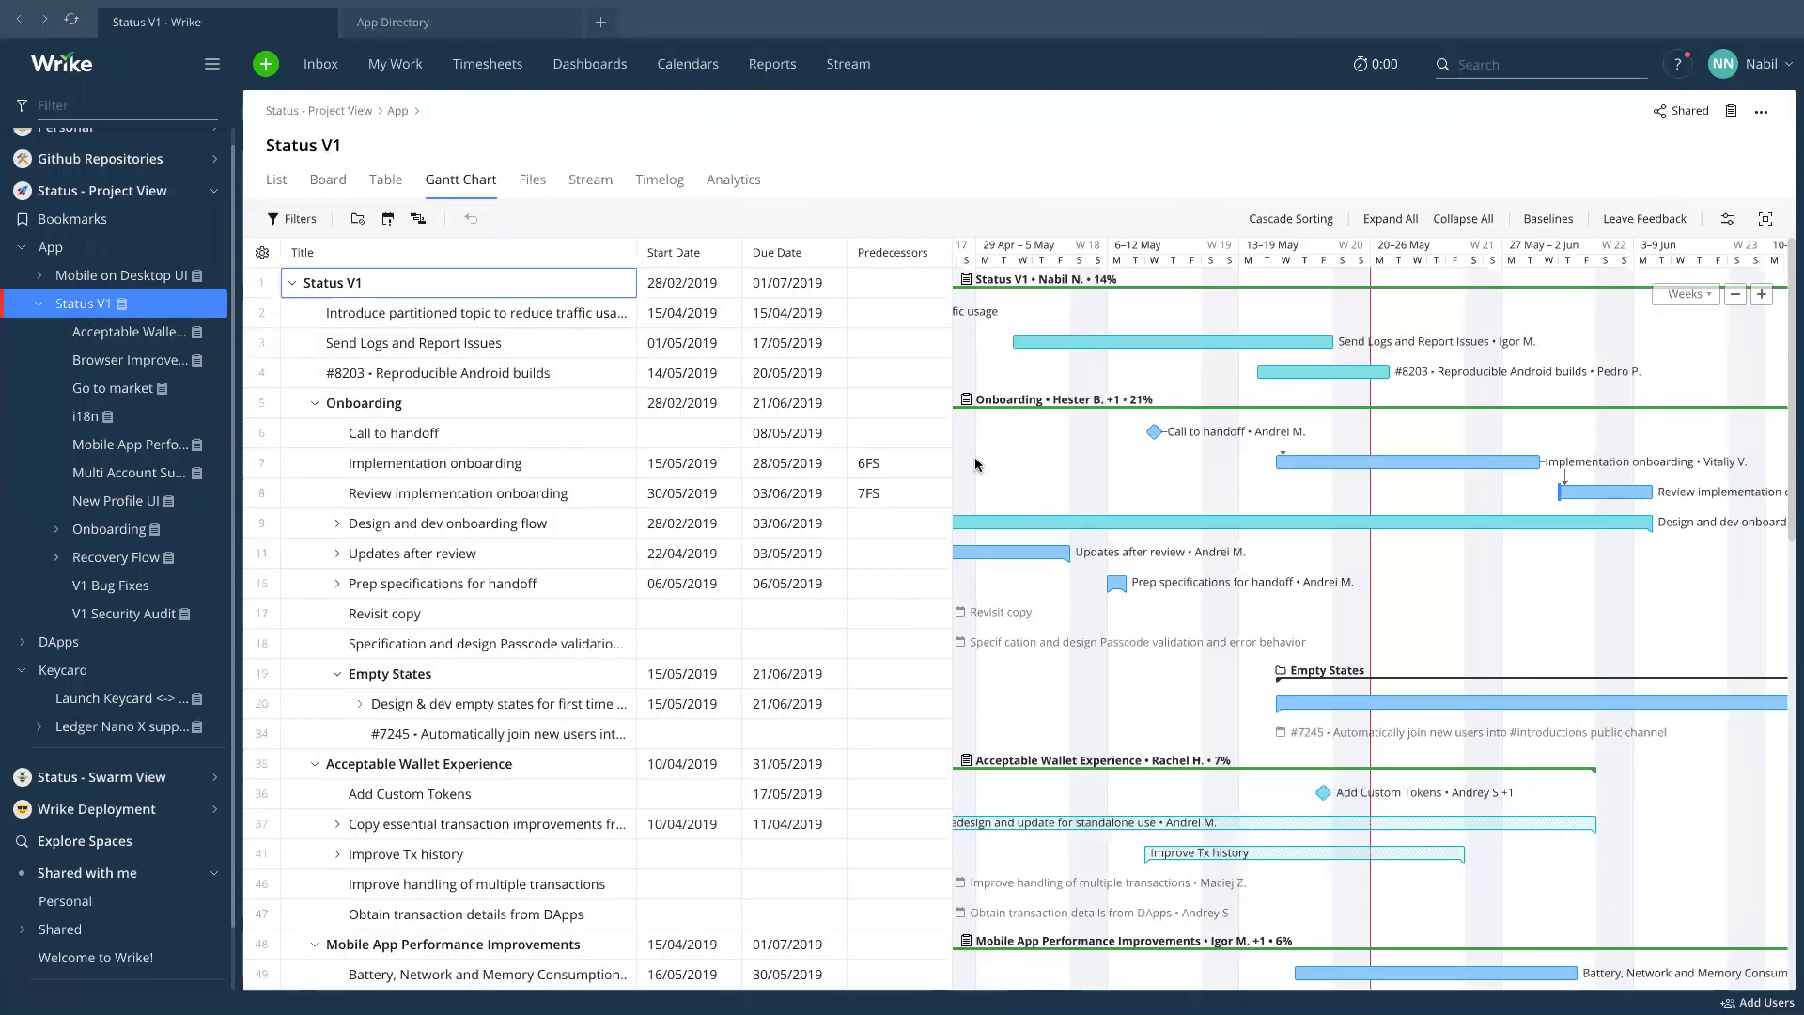
scroll(975, 462, down, 1)
scroll(1266, 641, left, 5)
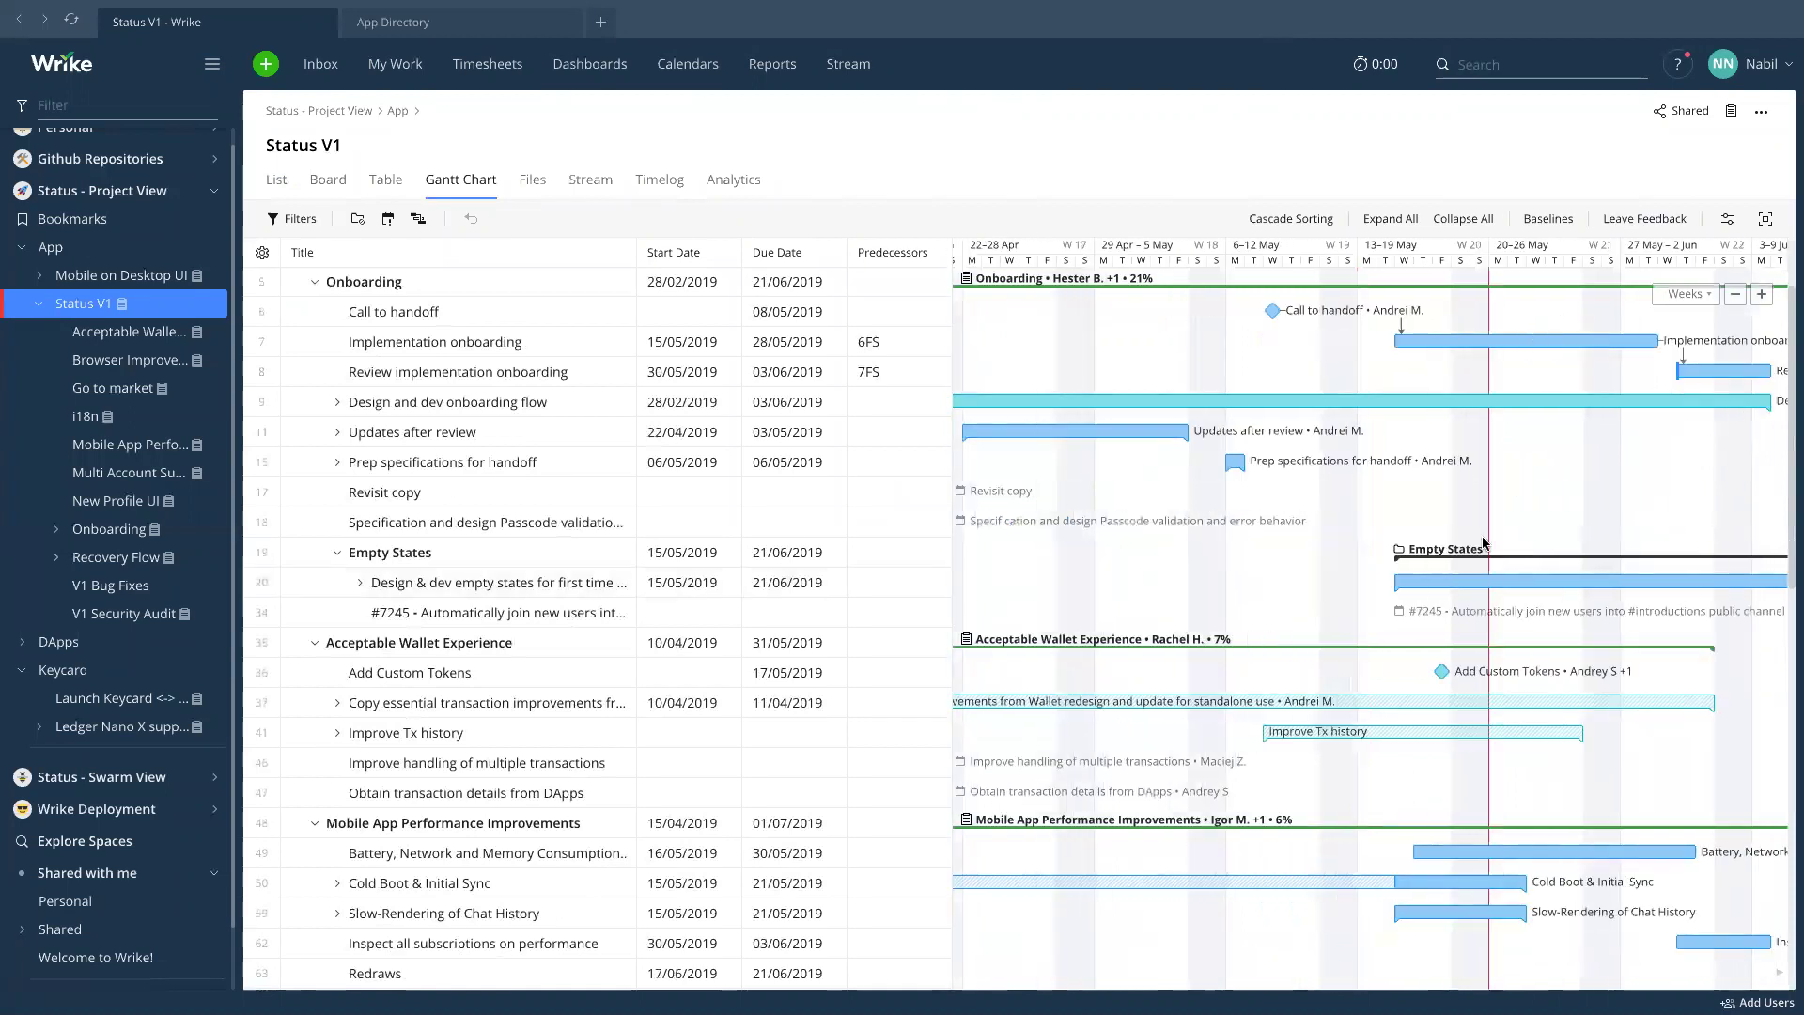
scroll(1191, 466, right, 7)
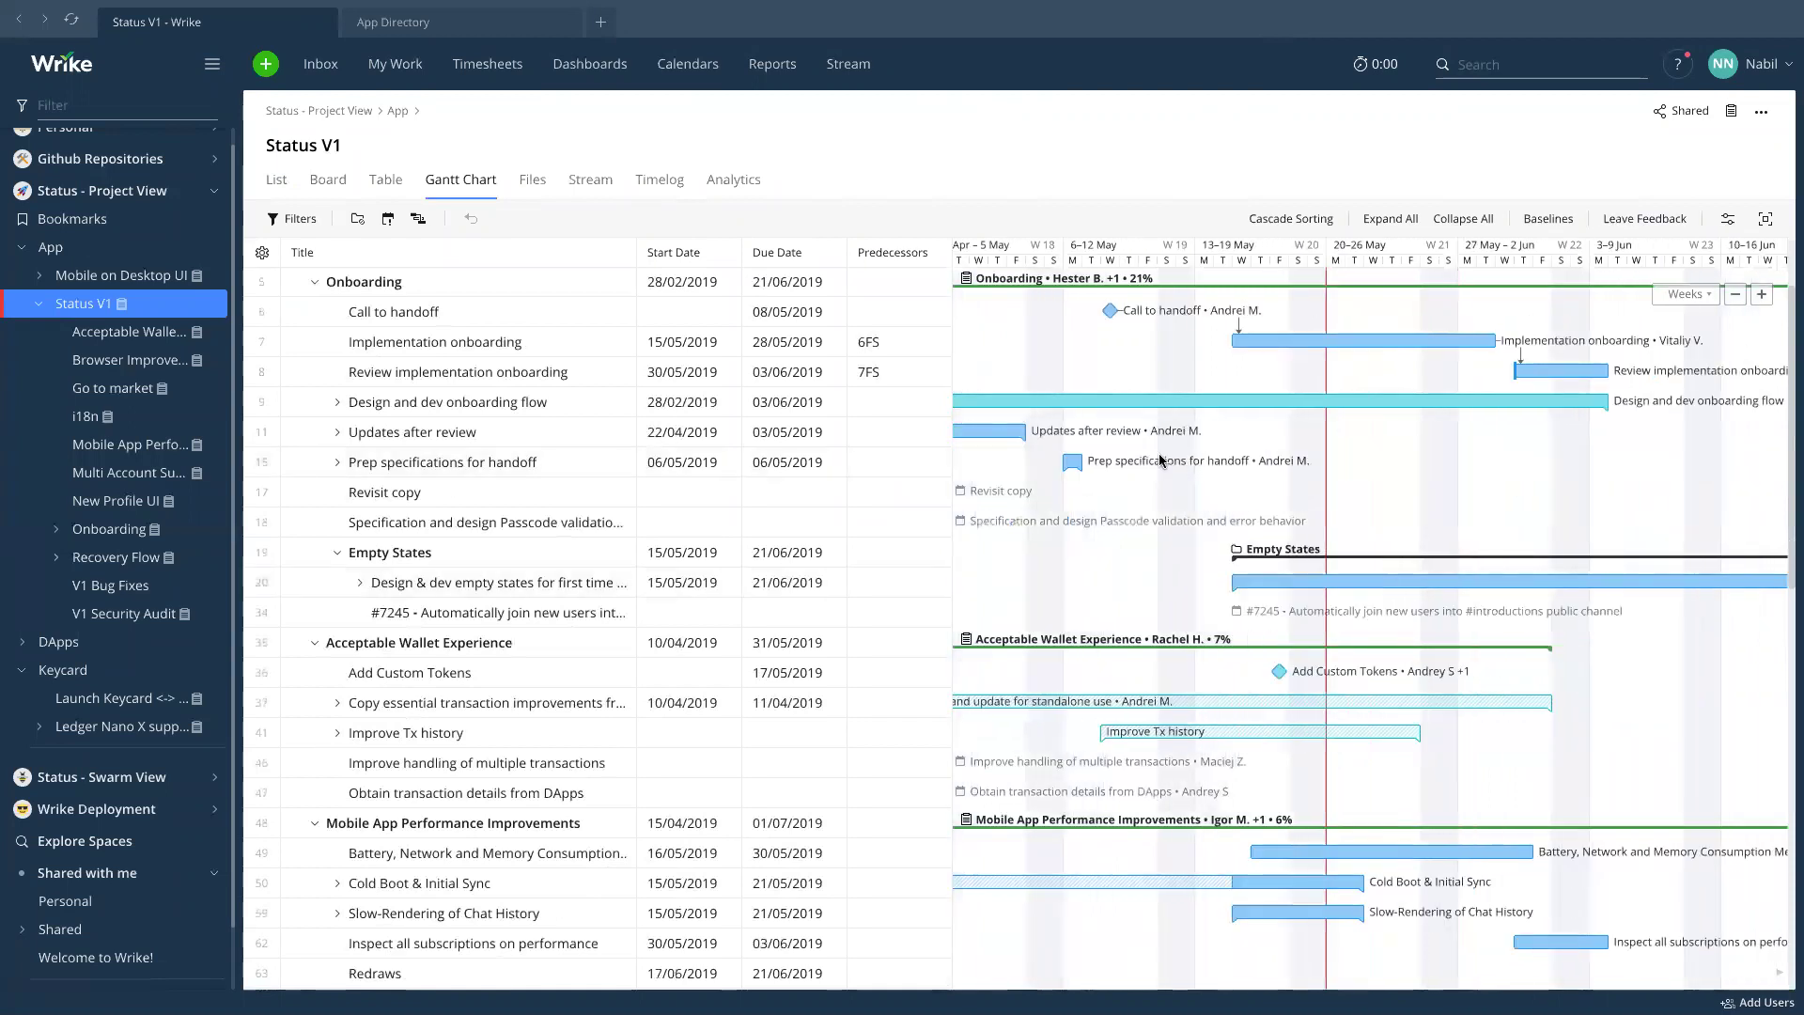
Compare the board view of Status V1 with its table view.
click(333, 179)
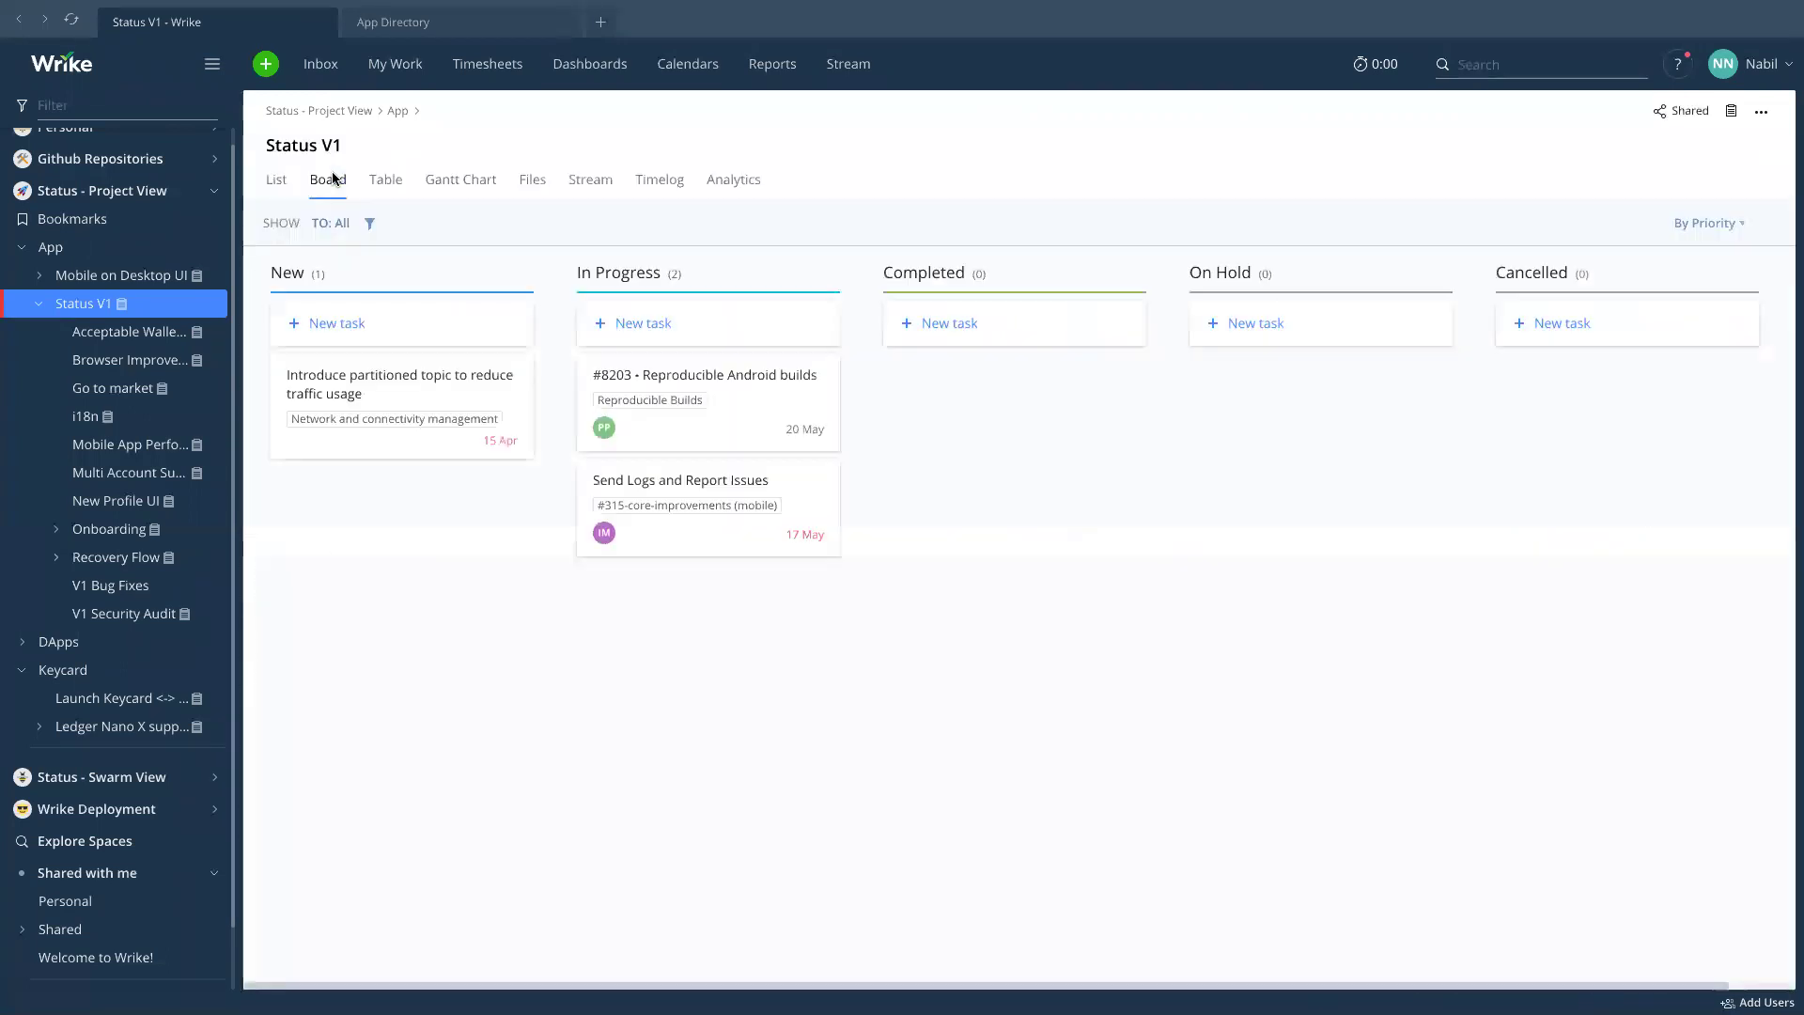
click(380, 185)
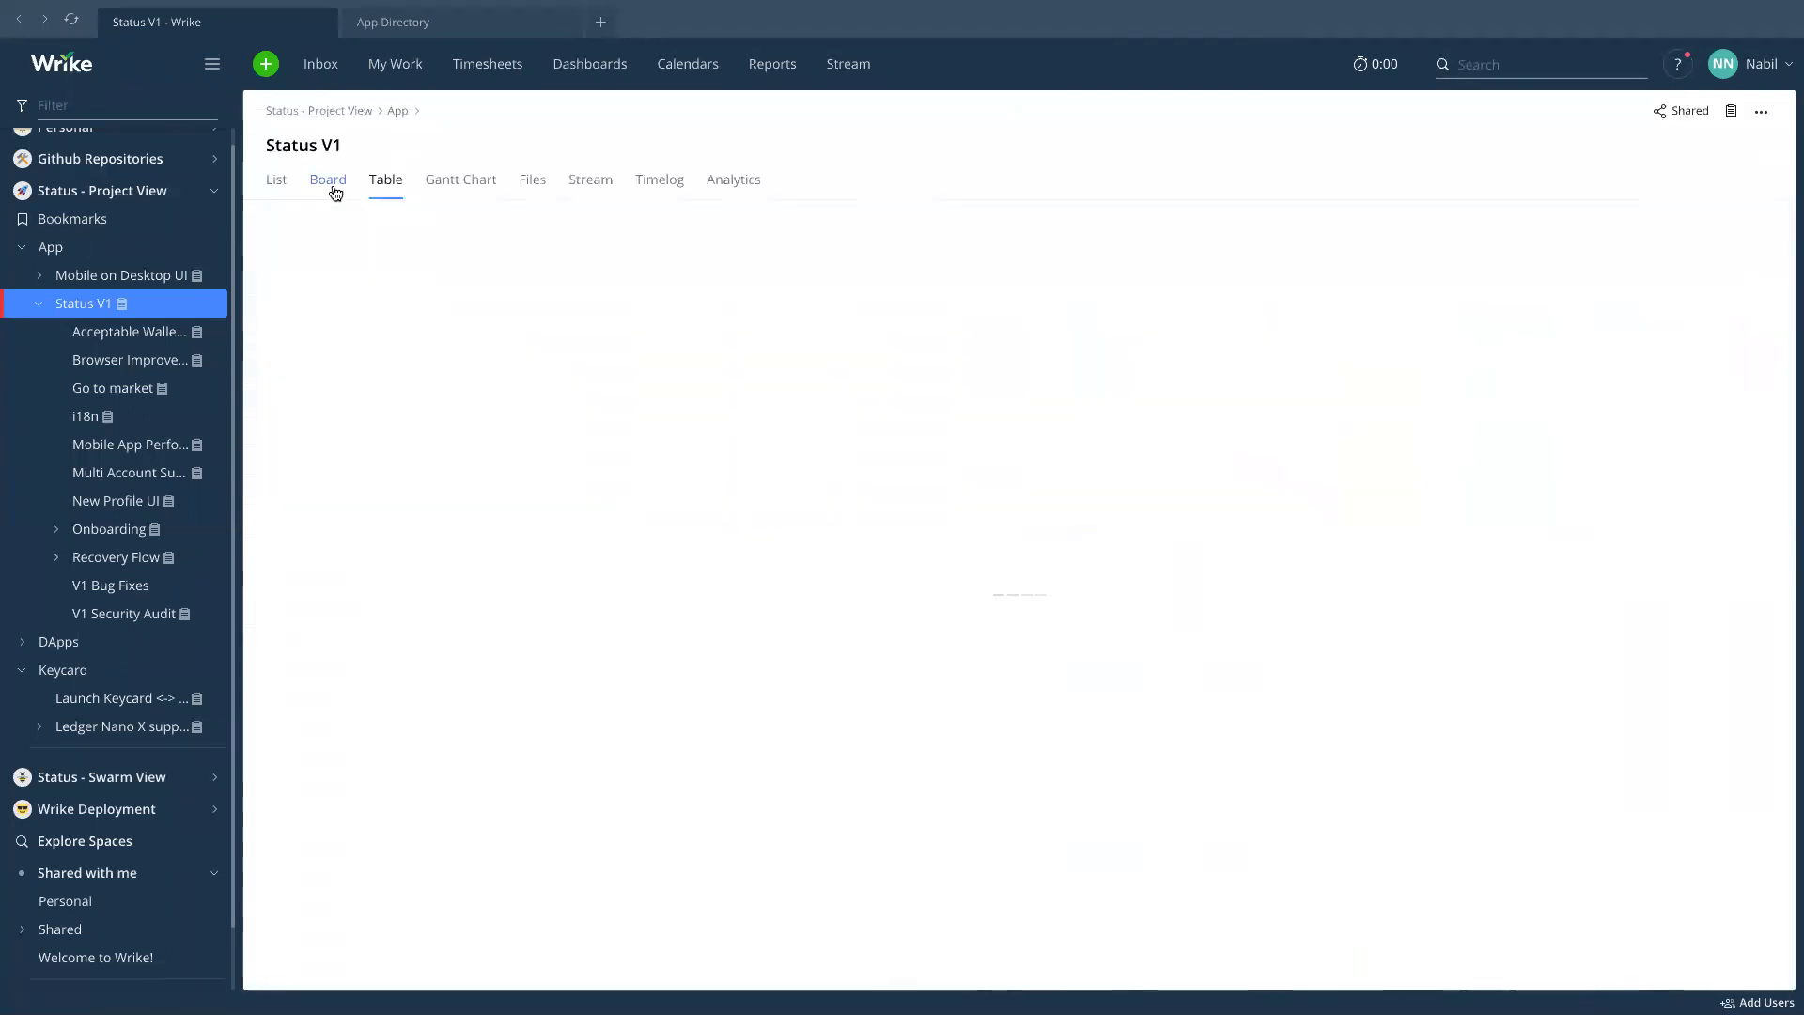
click(331, 185)
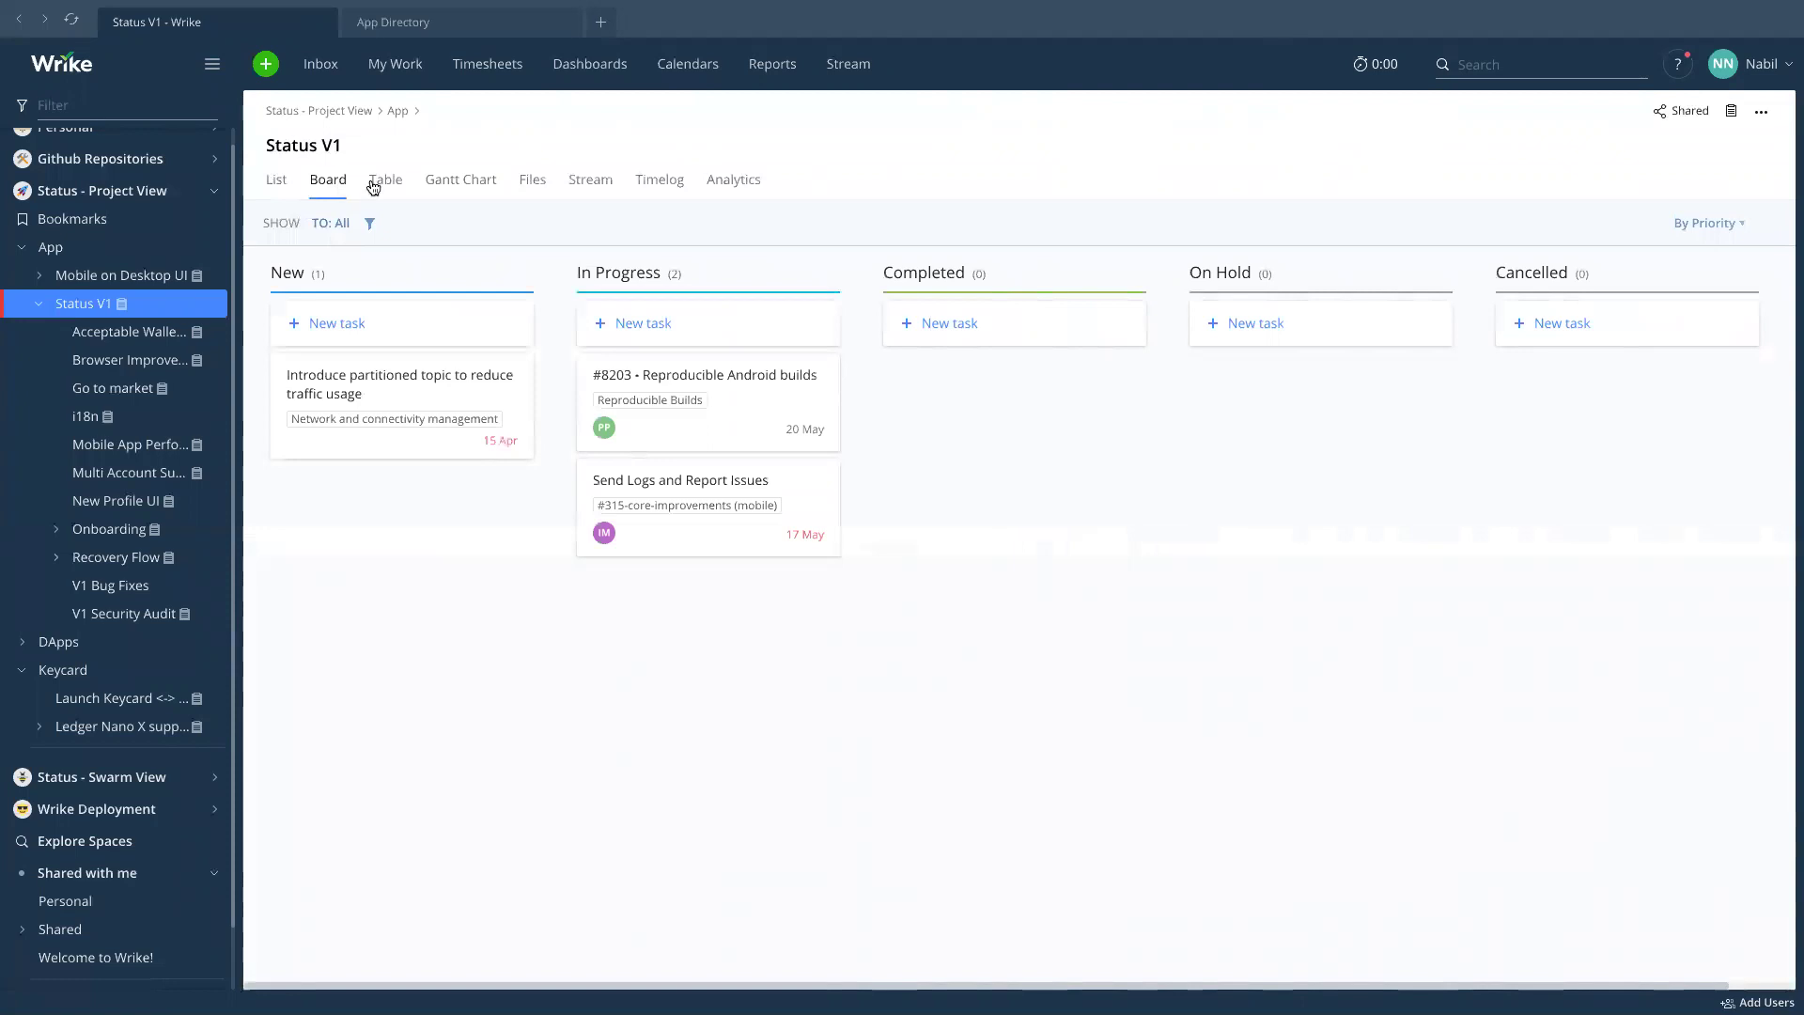
click(375, 184)
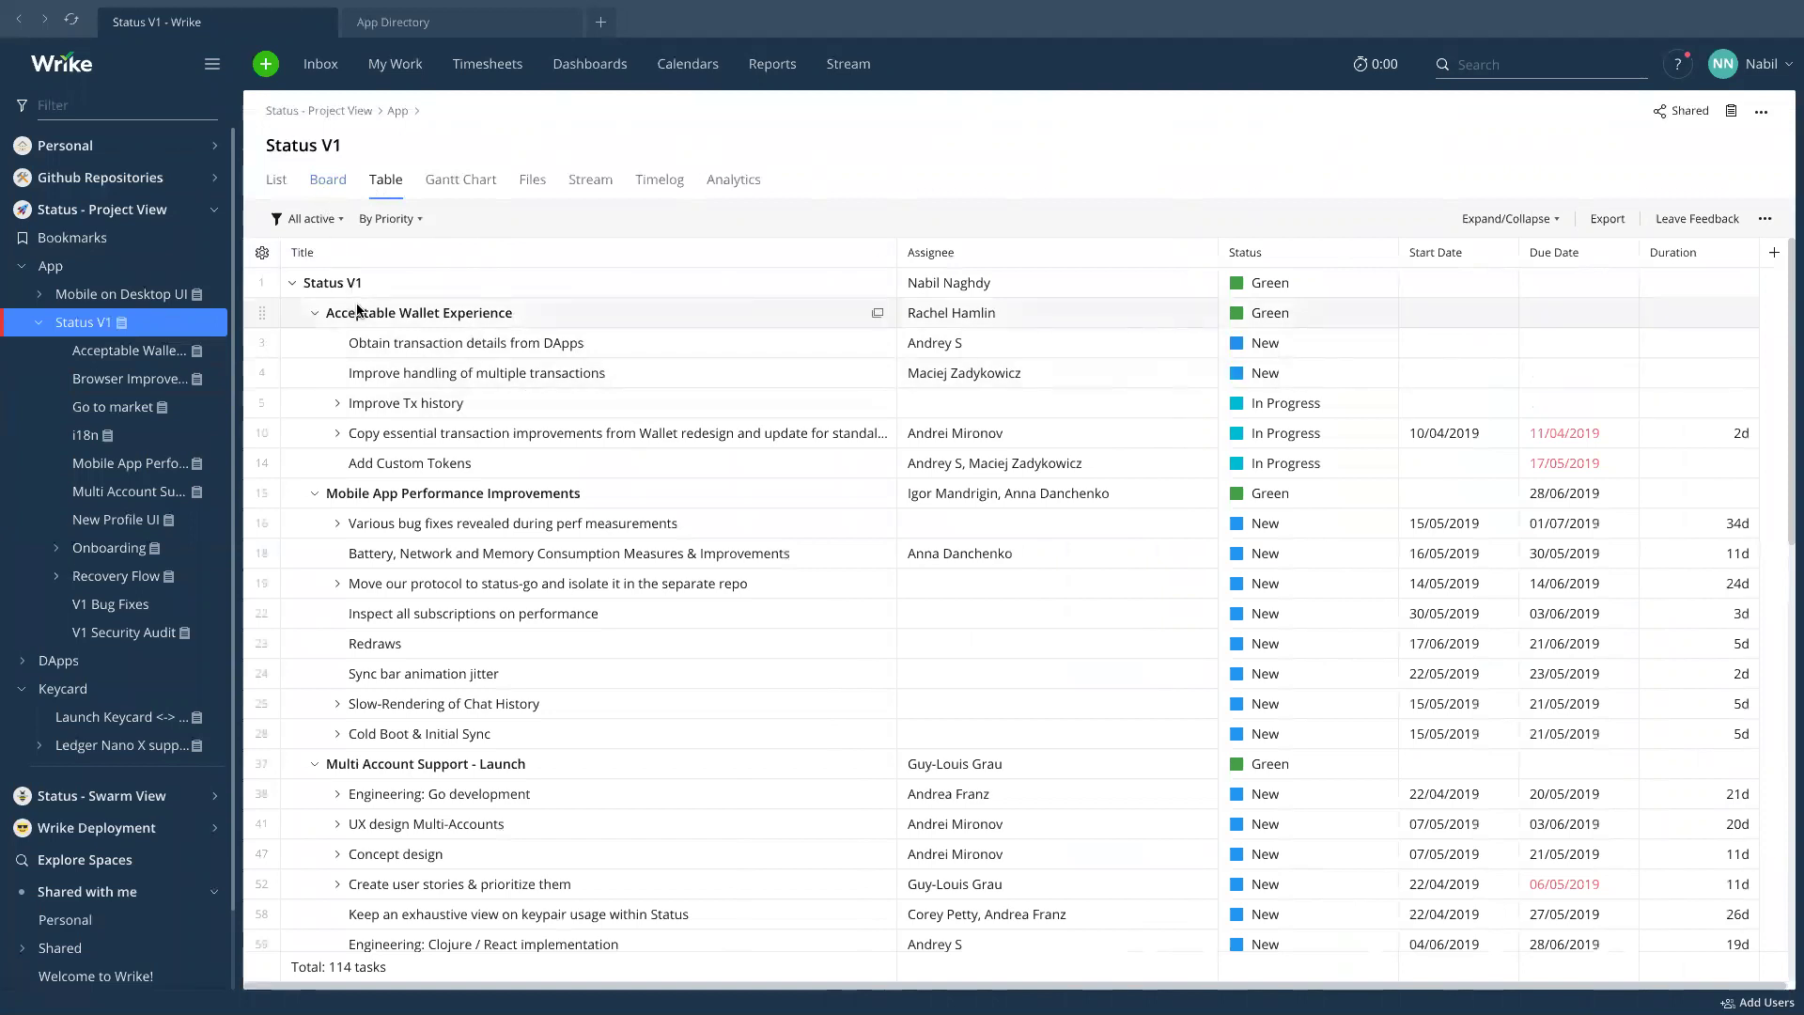
Check the task filter presets of the Status V1 table and sort it by assignee, finishing with an ascending sort by title.
click(331, 222)
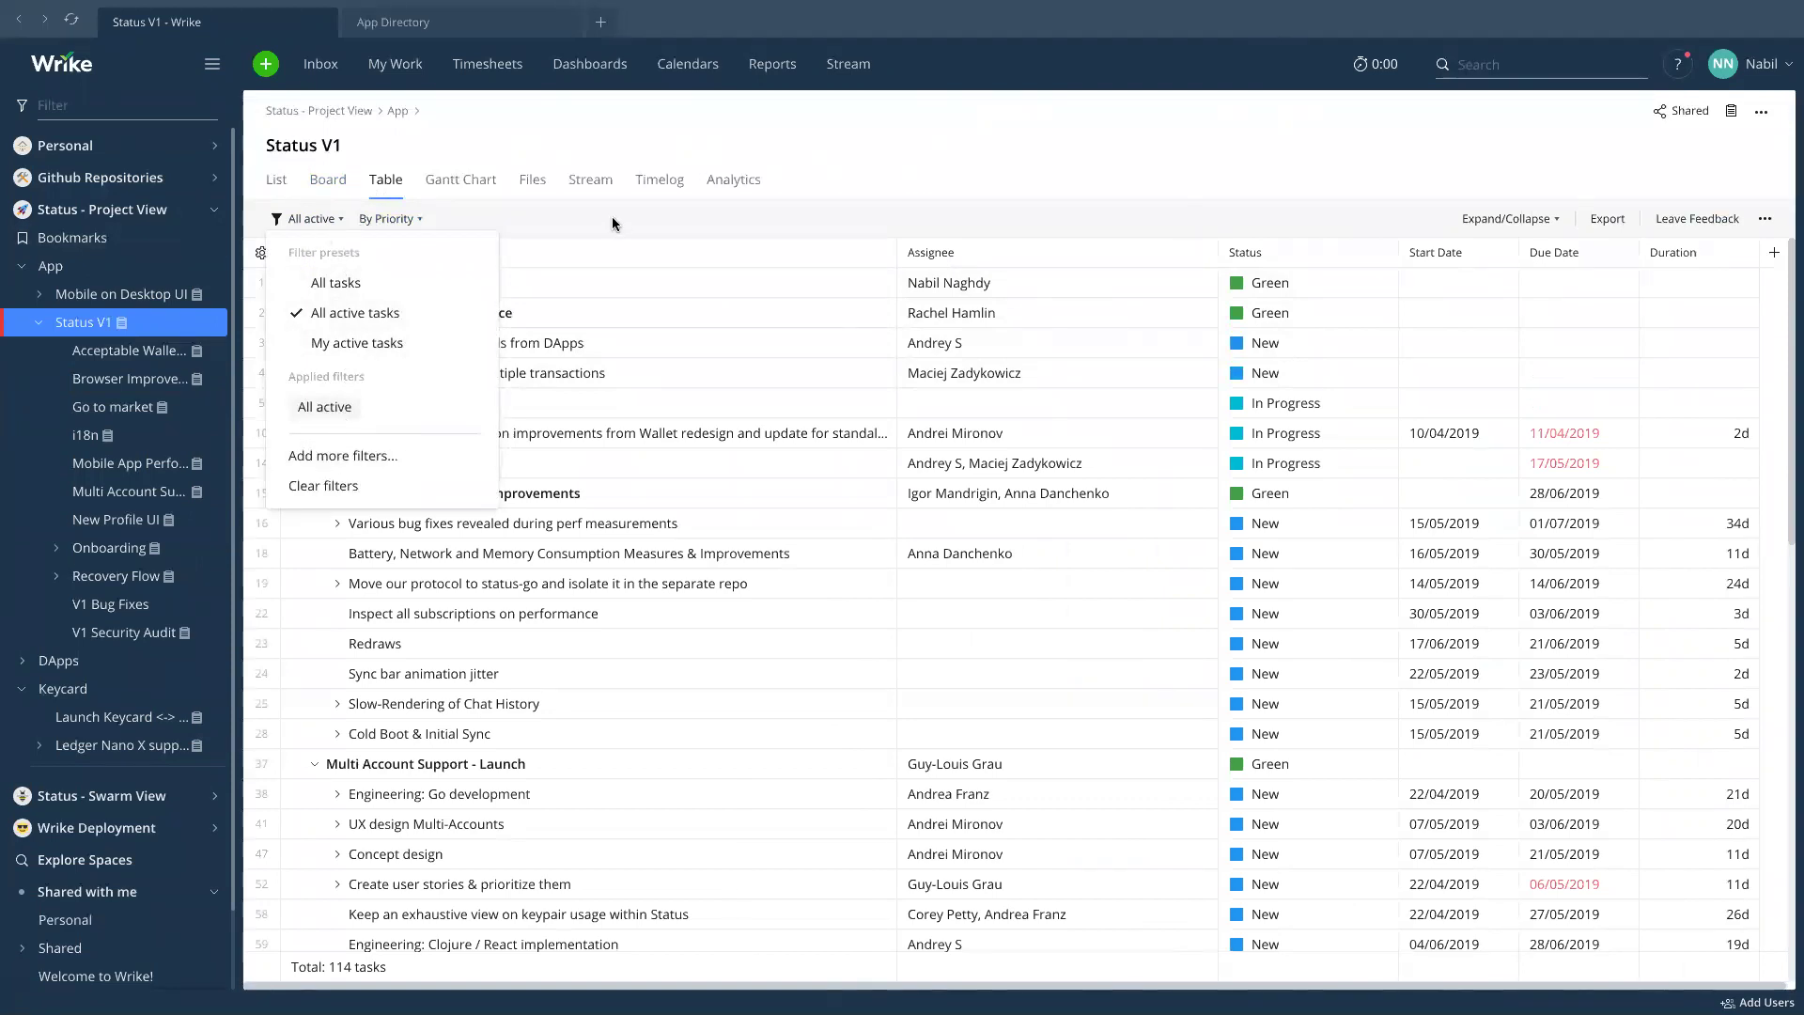
click(863, 154)
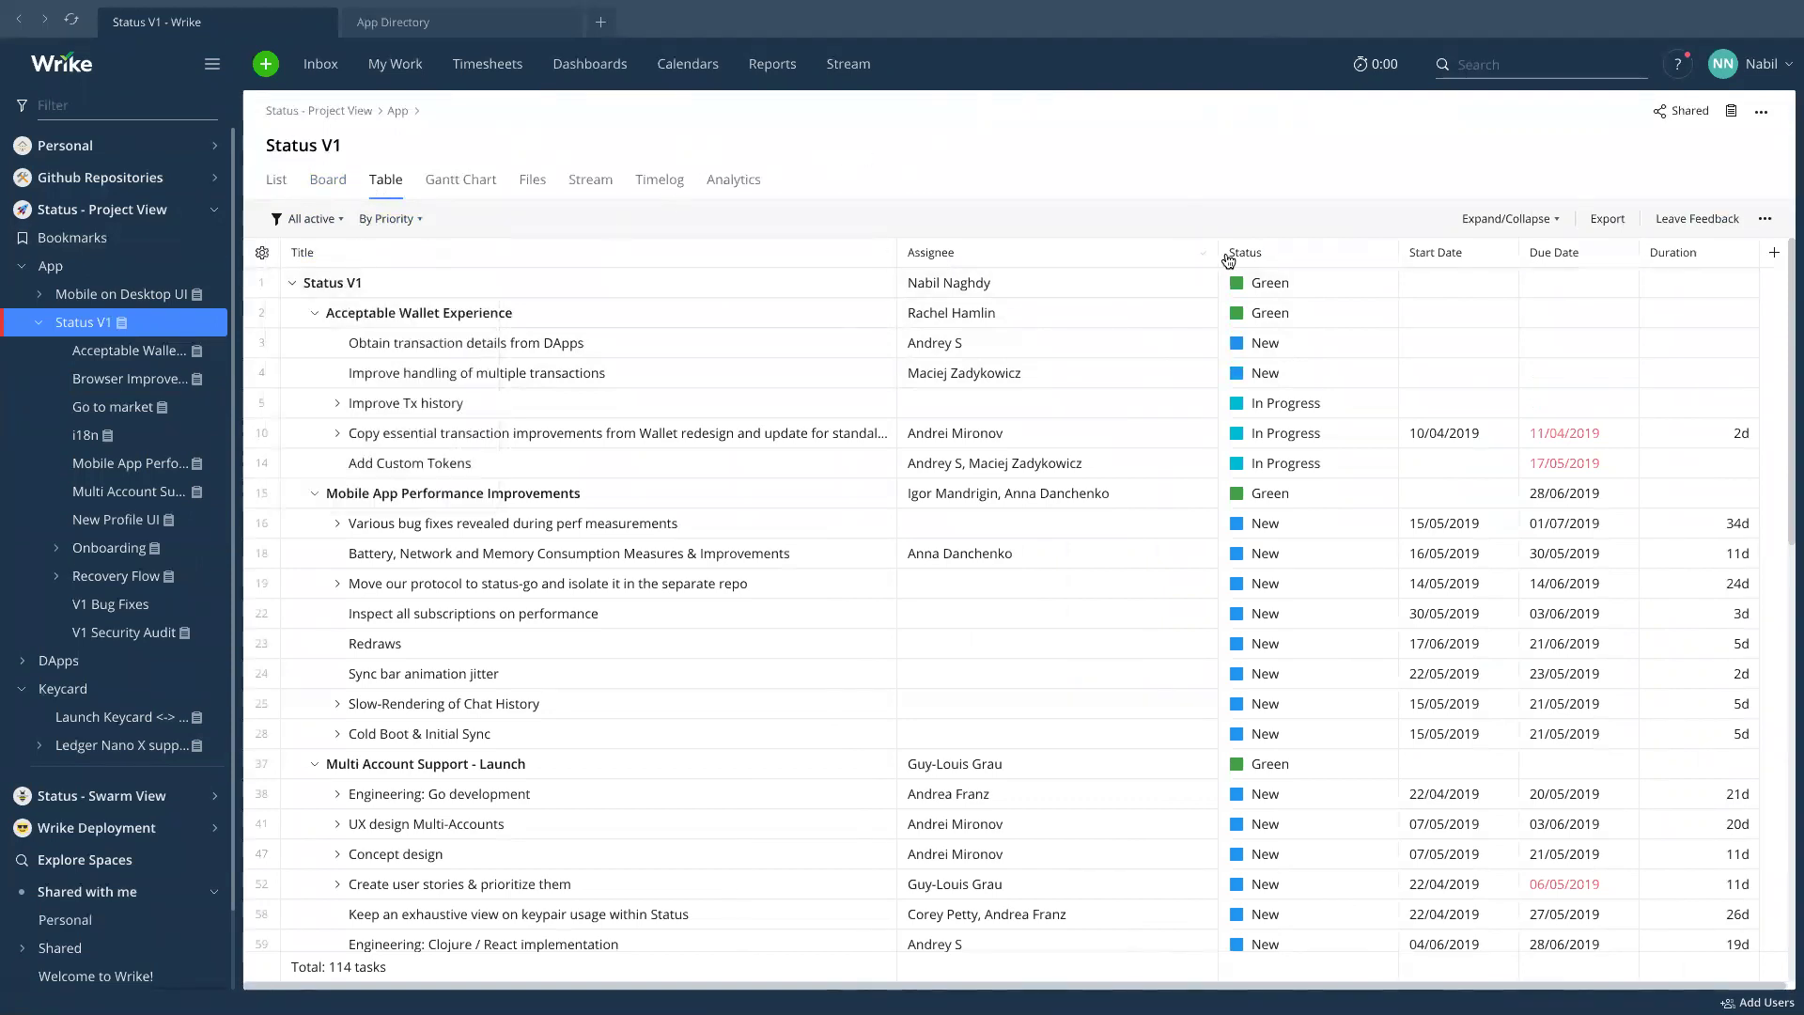
click(942, 253)
click(943, 254)
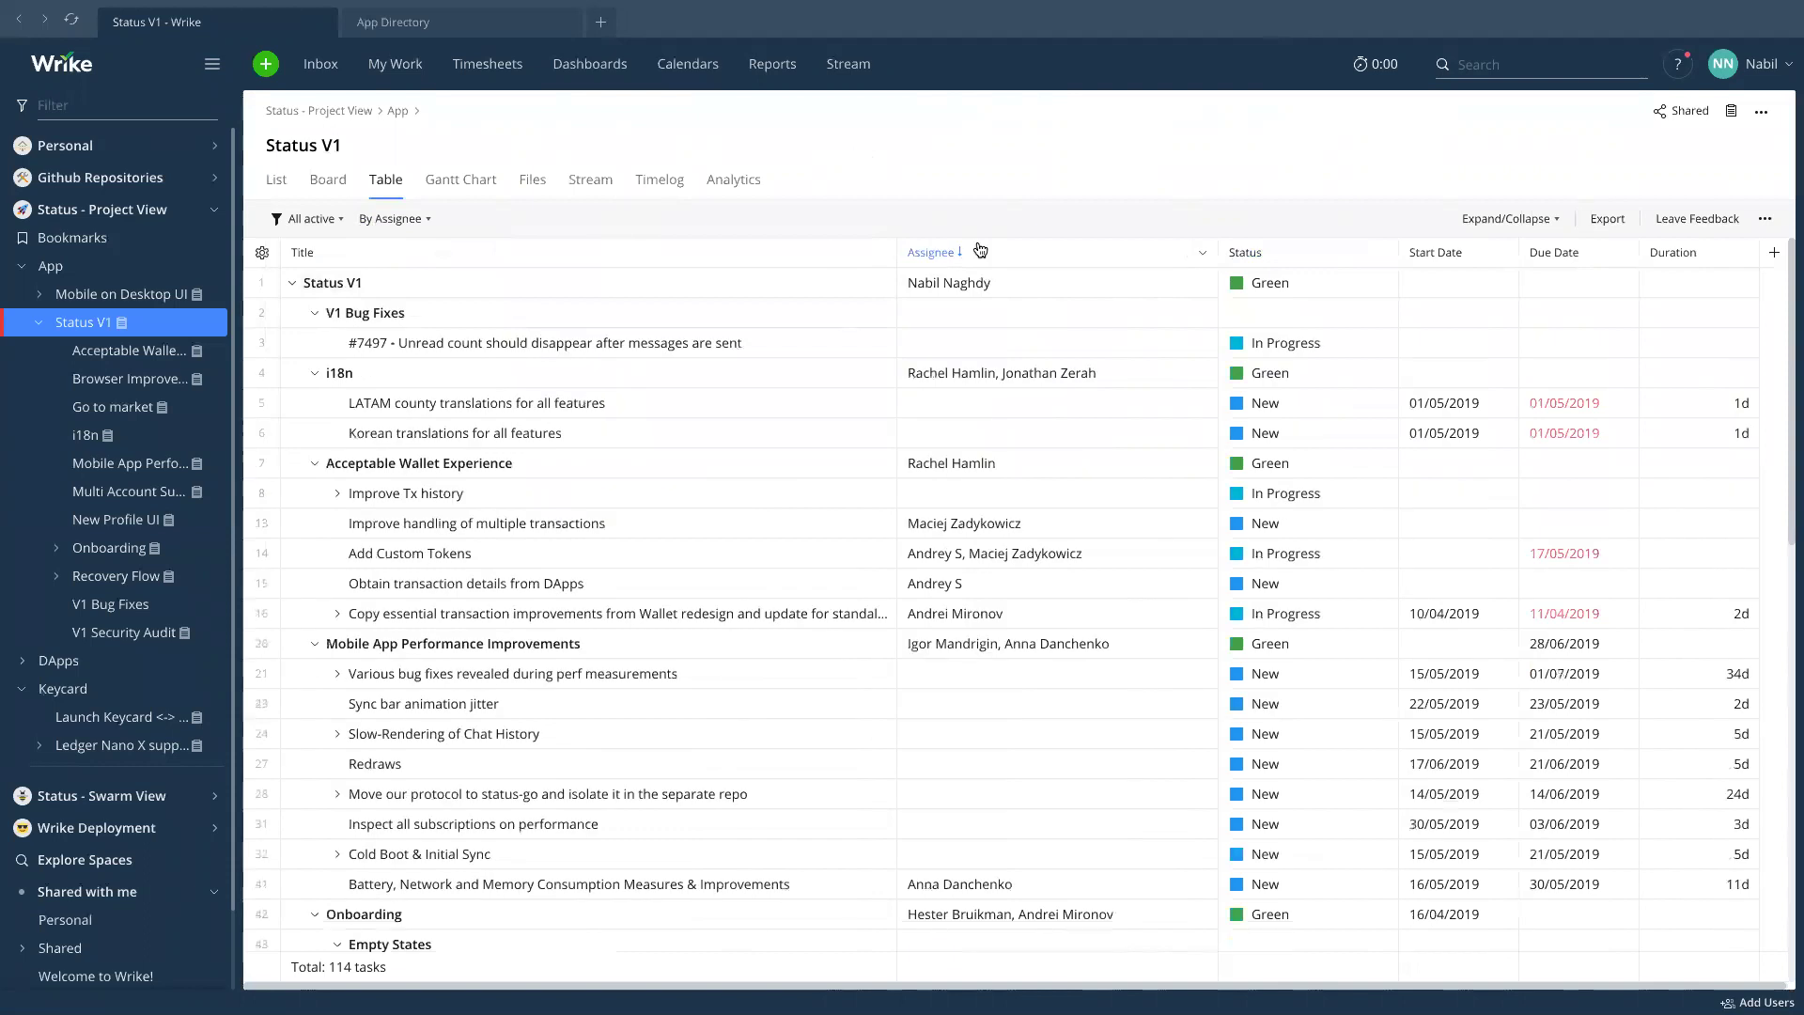
click(460, 256)
click(460, 255)
click(460, 256)
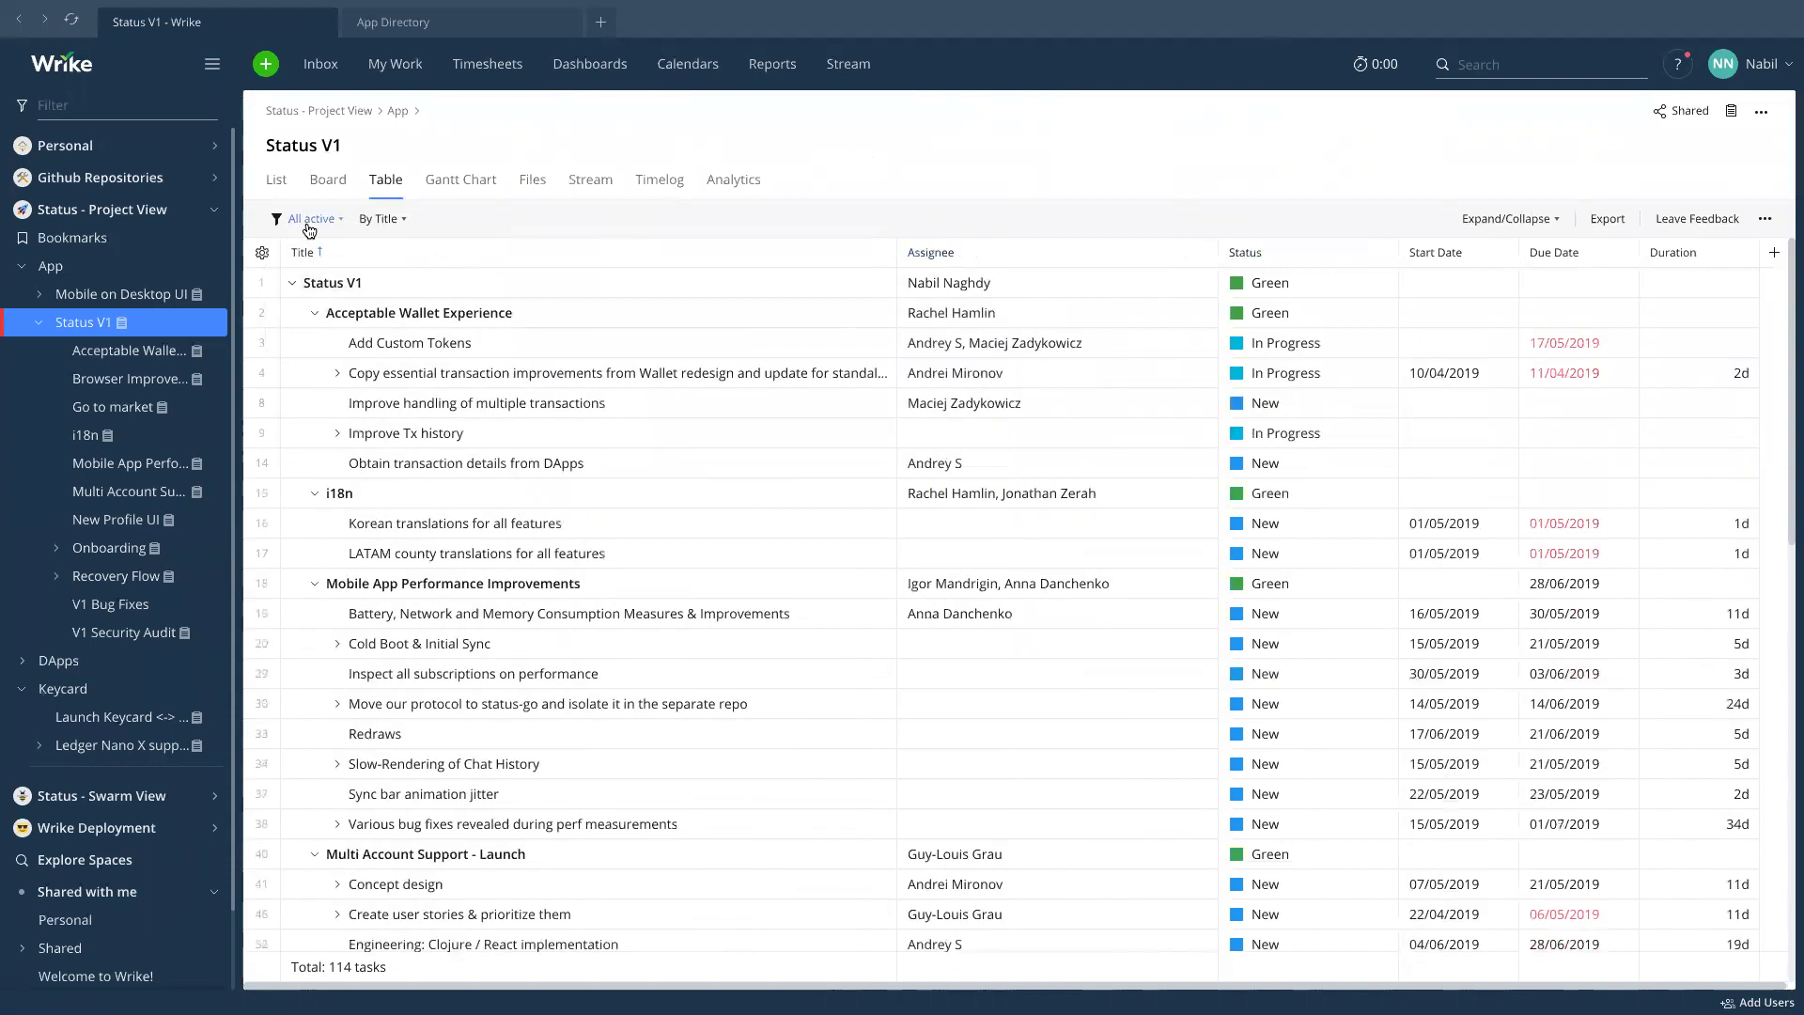
View Status V1 as a board and examine the activity streams of Status V1 and the App folder.
click(324, 178)
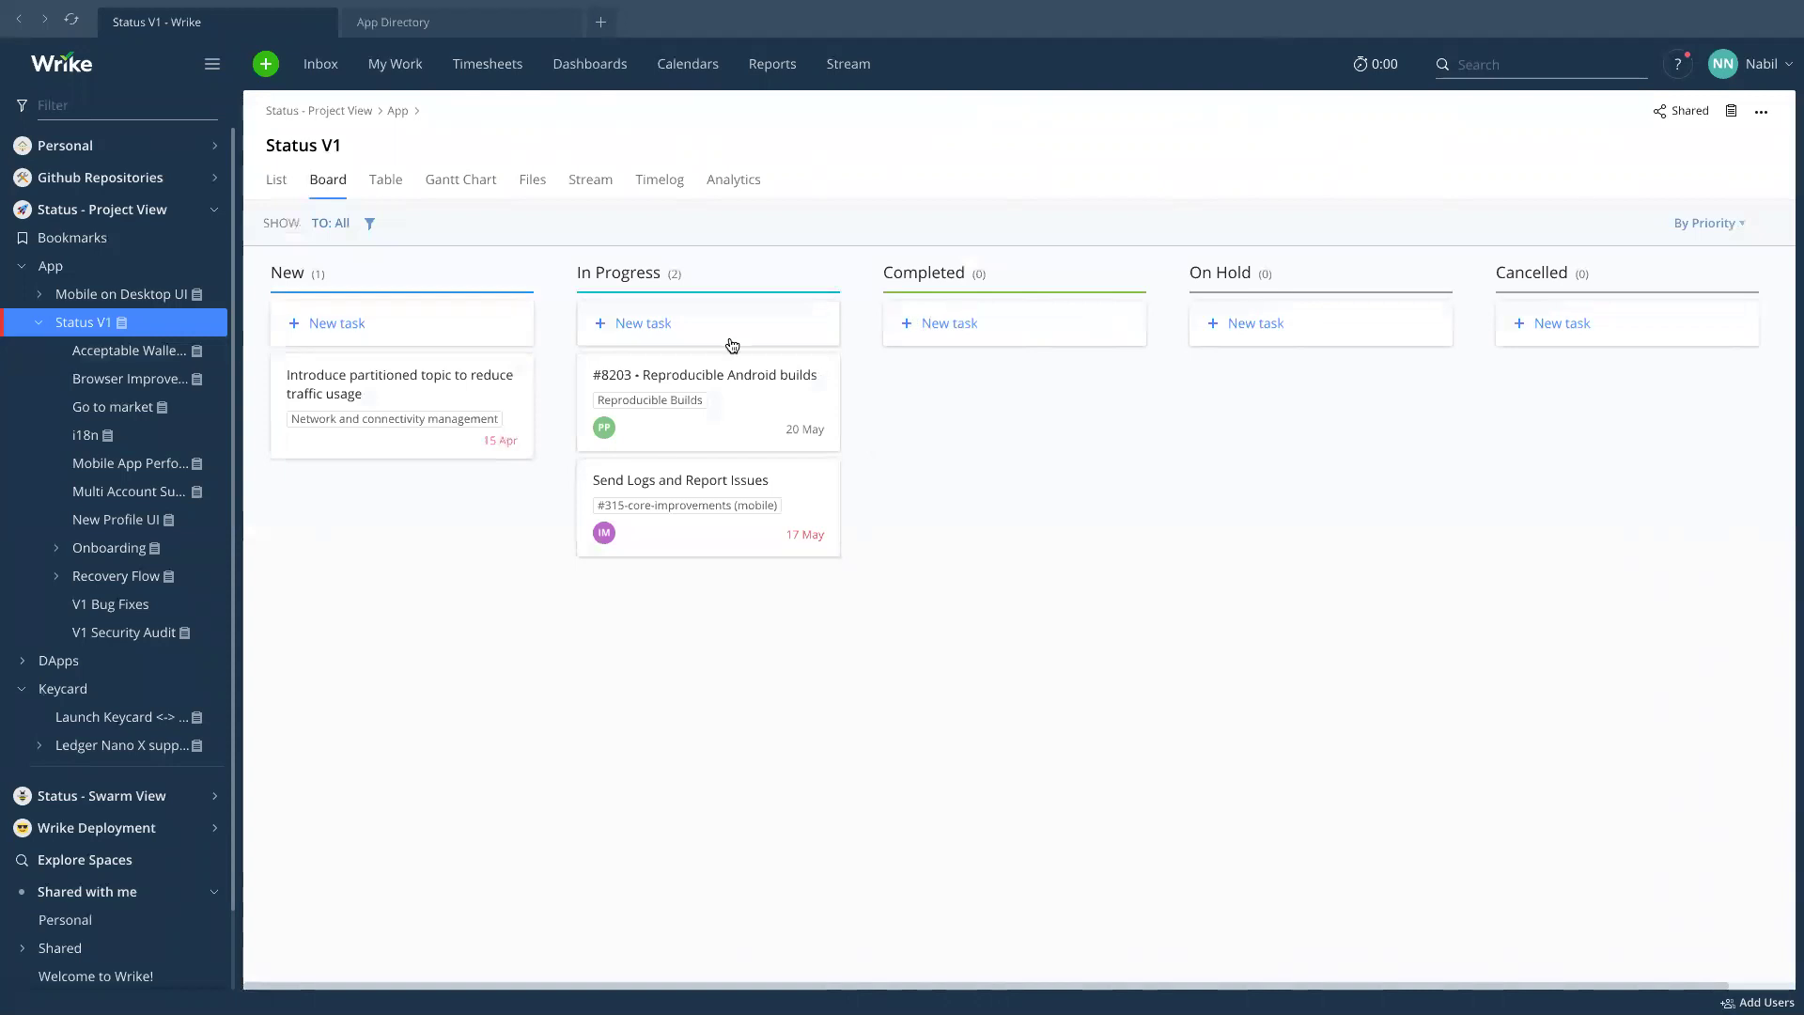
click(589, 186)
scroll(422, 441, down, 1)
scroll(424, 449, up, 1)
click(140, 271)
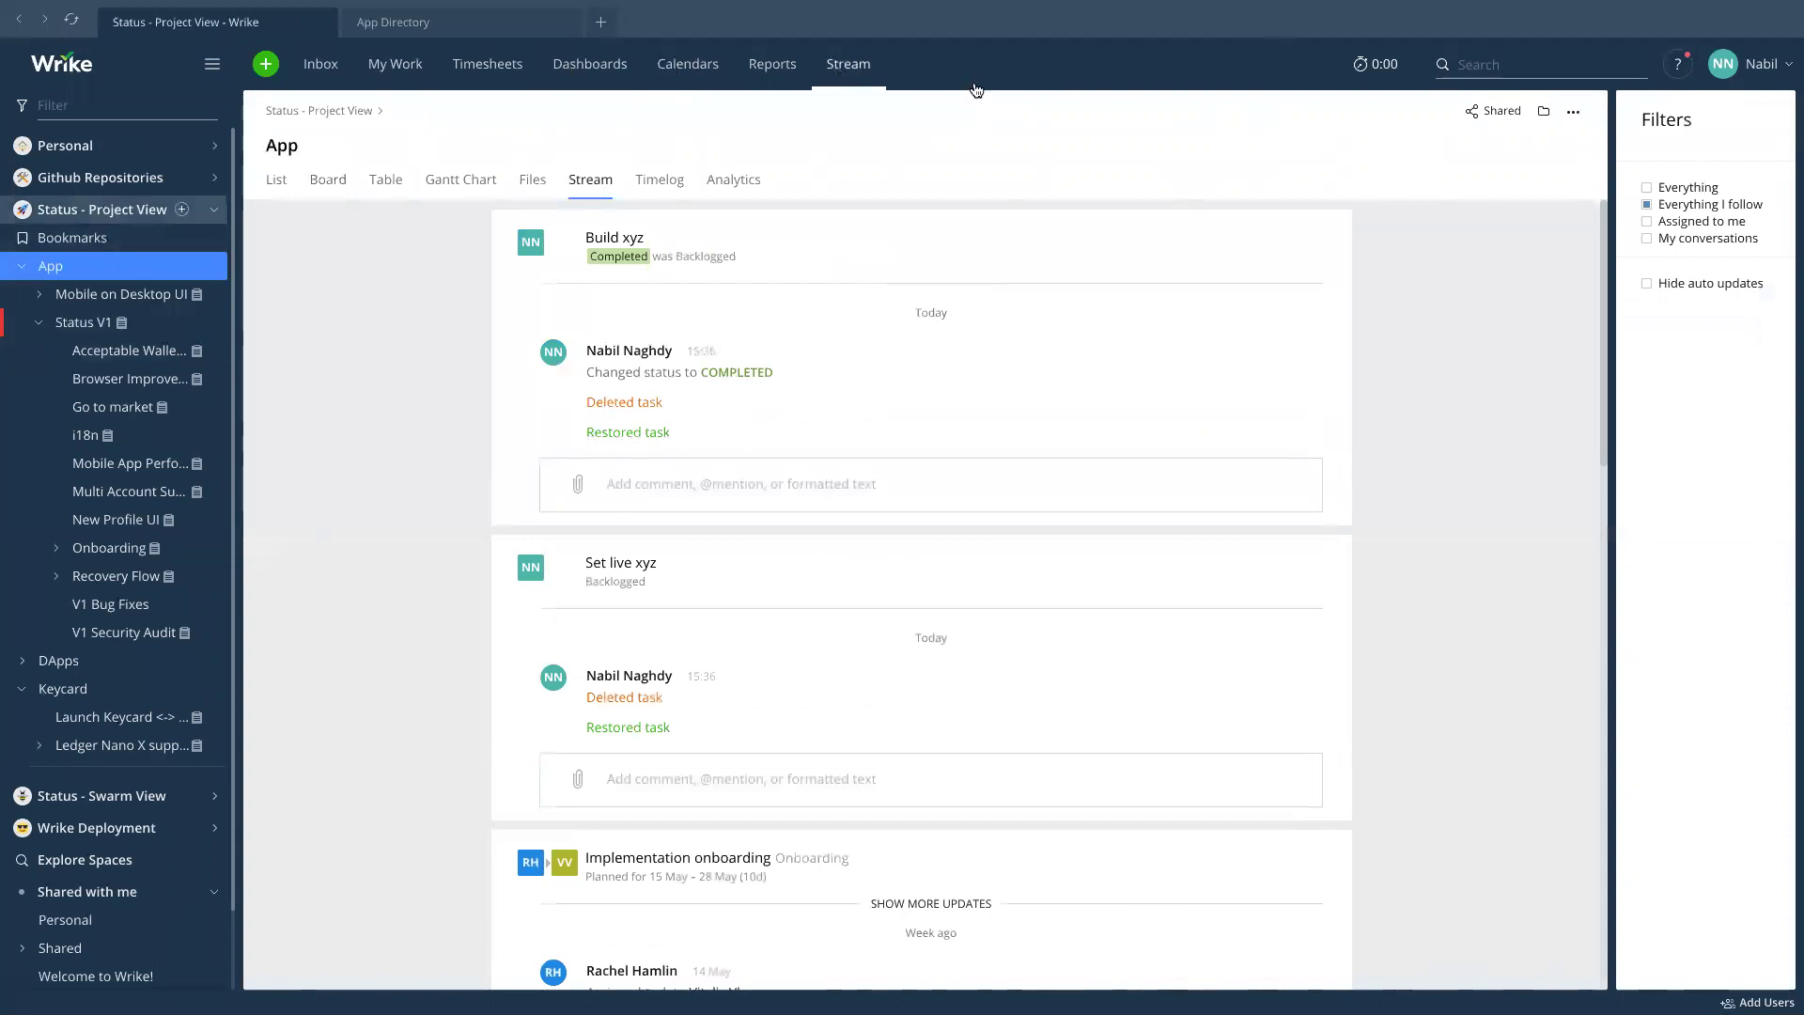
Browse the account-wide Stream of updates and open the Inbox with its incoming notifications.
click(849, 74)
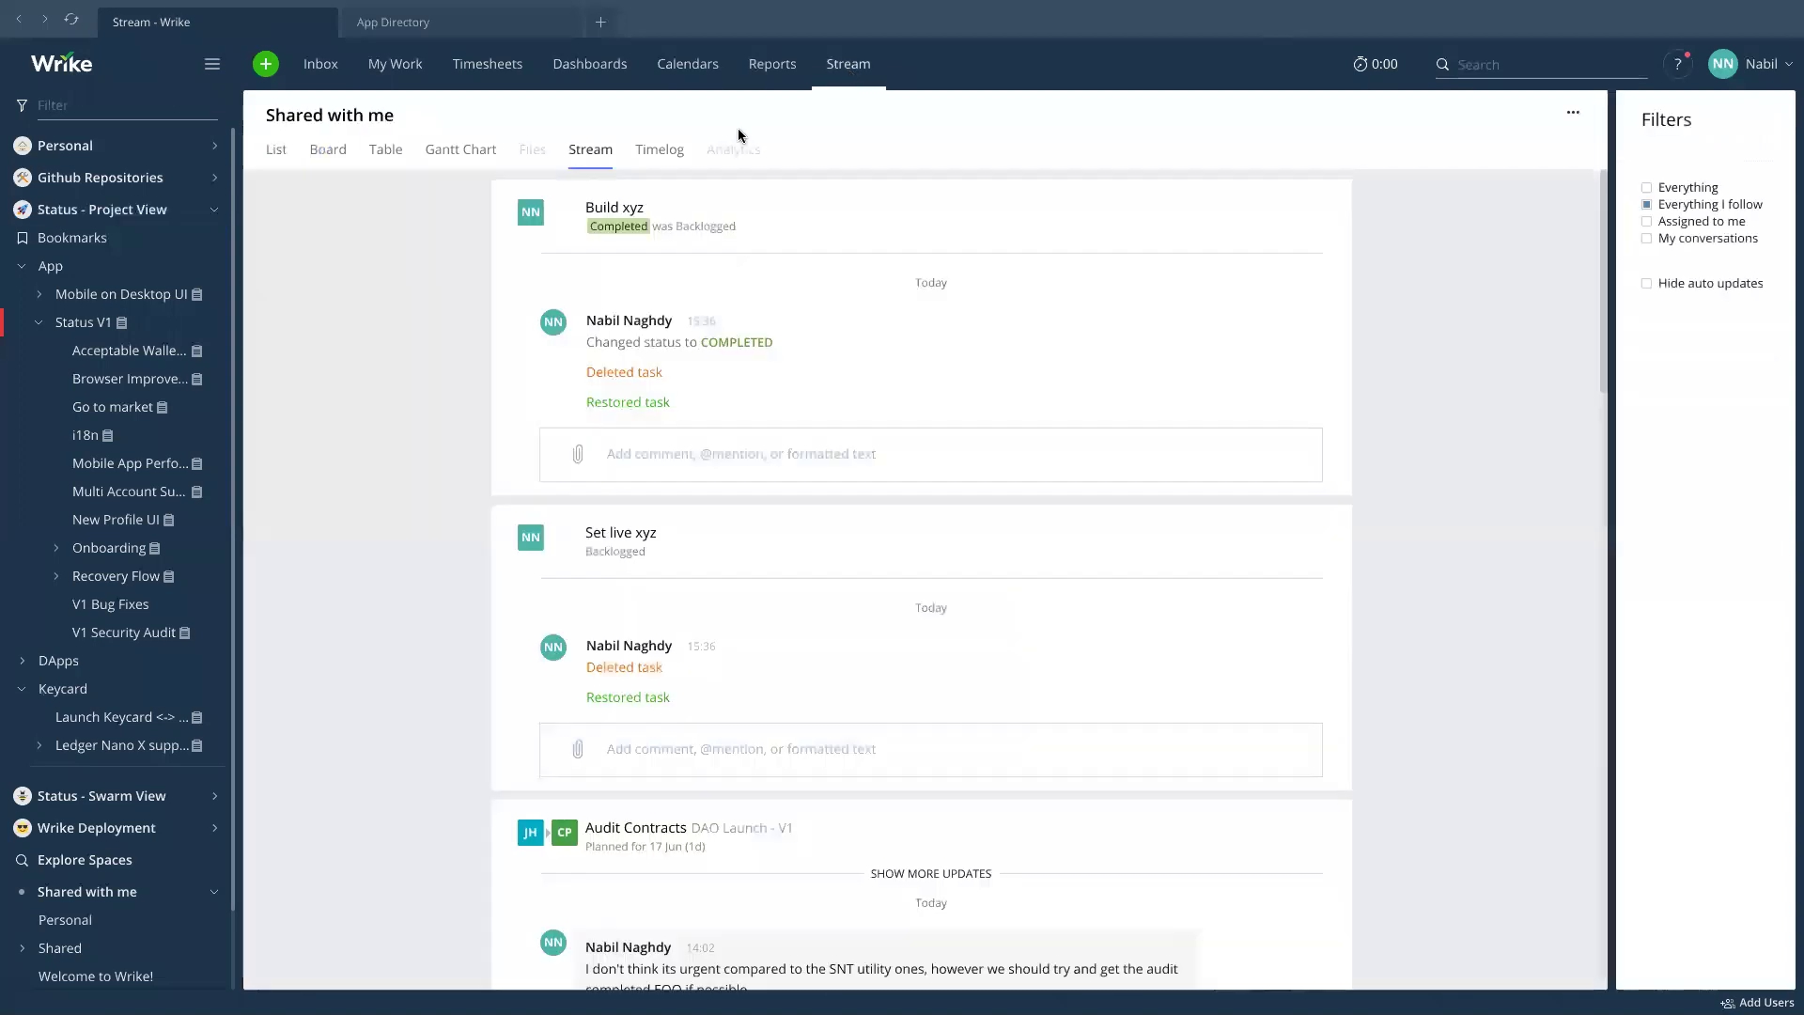
scroll(467, 323, down, 7)
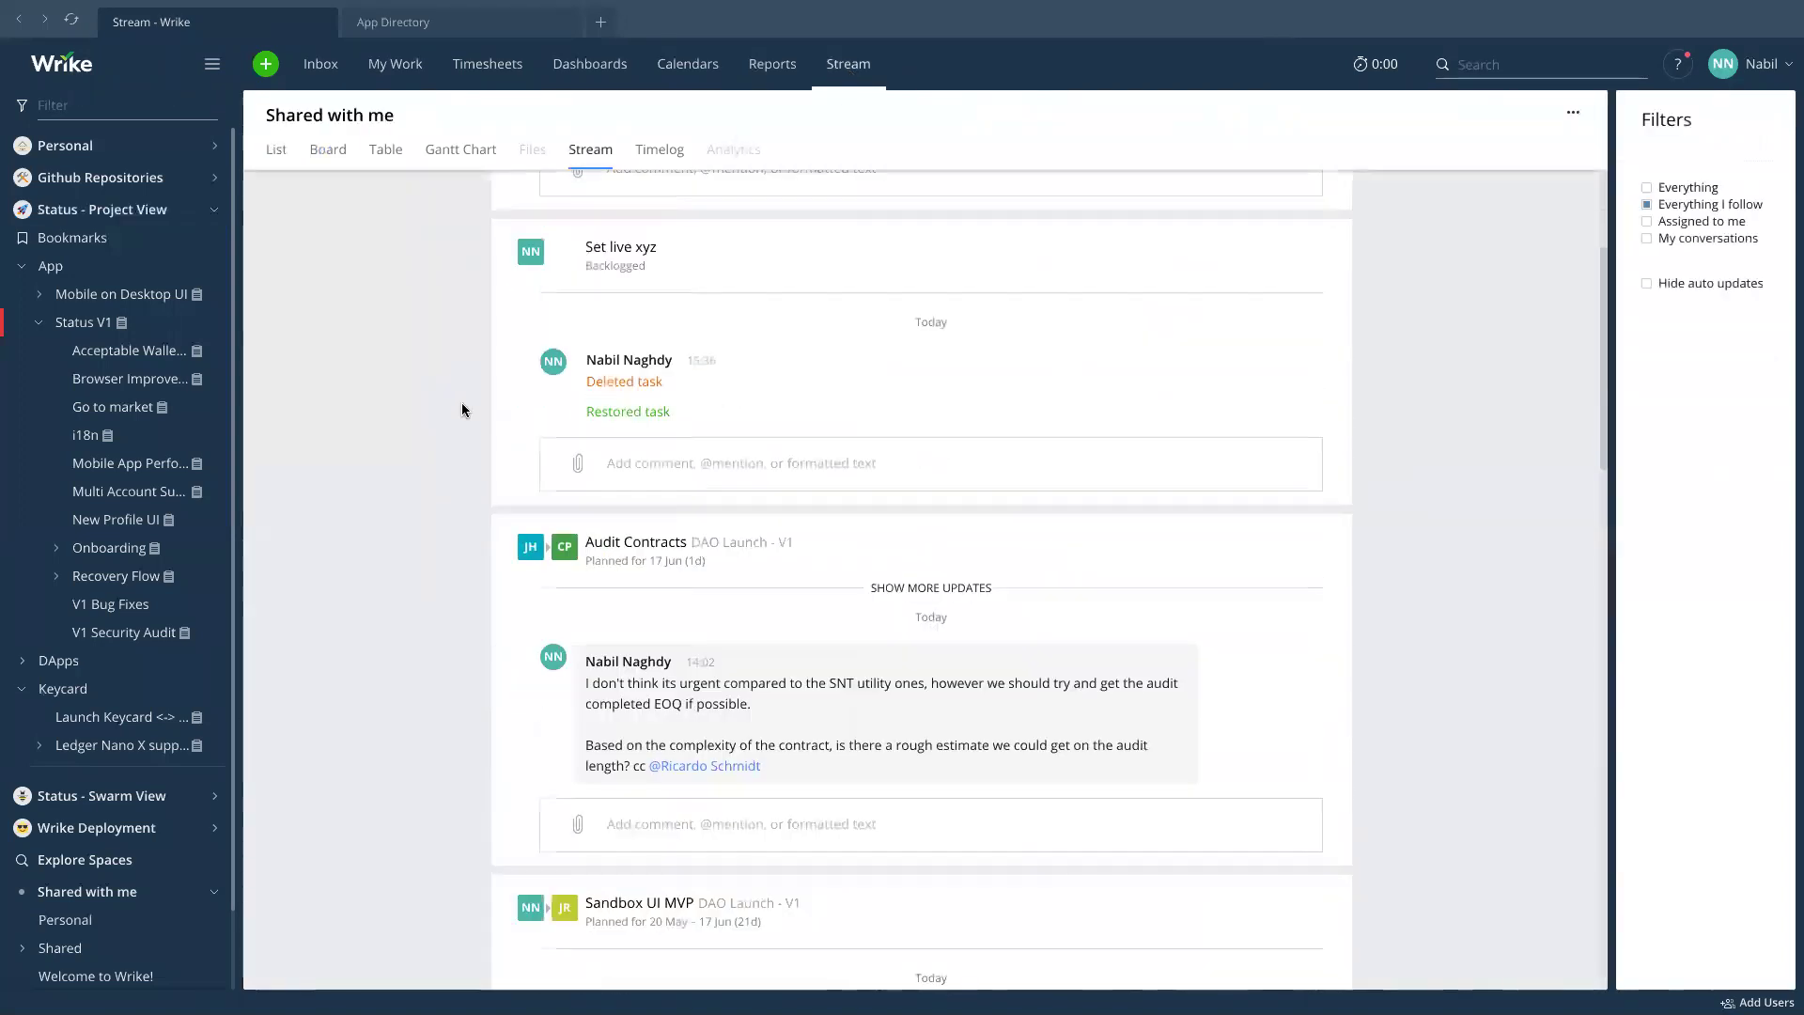
click(321, 64)
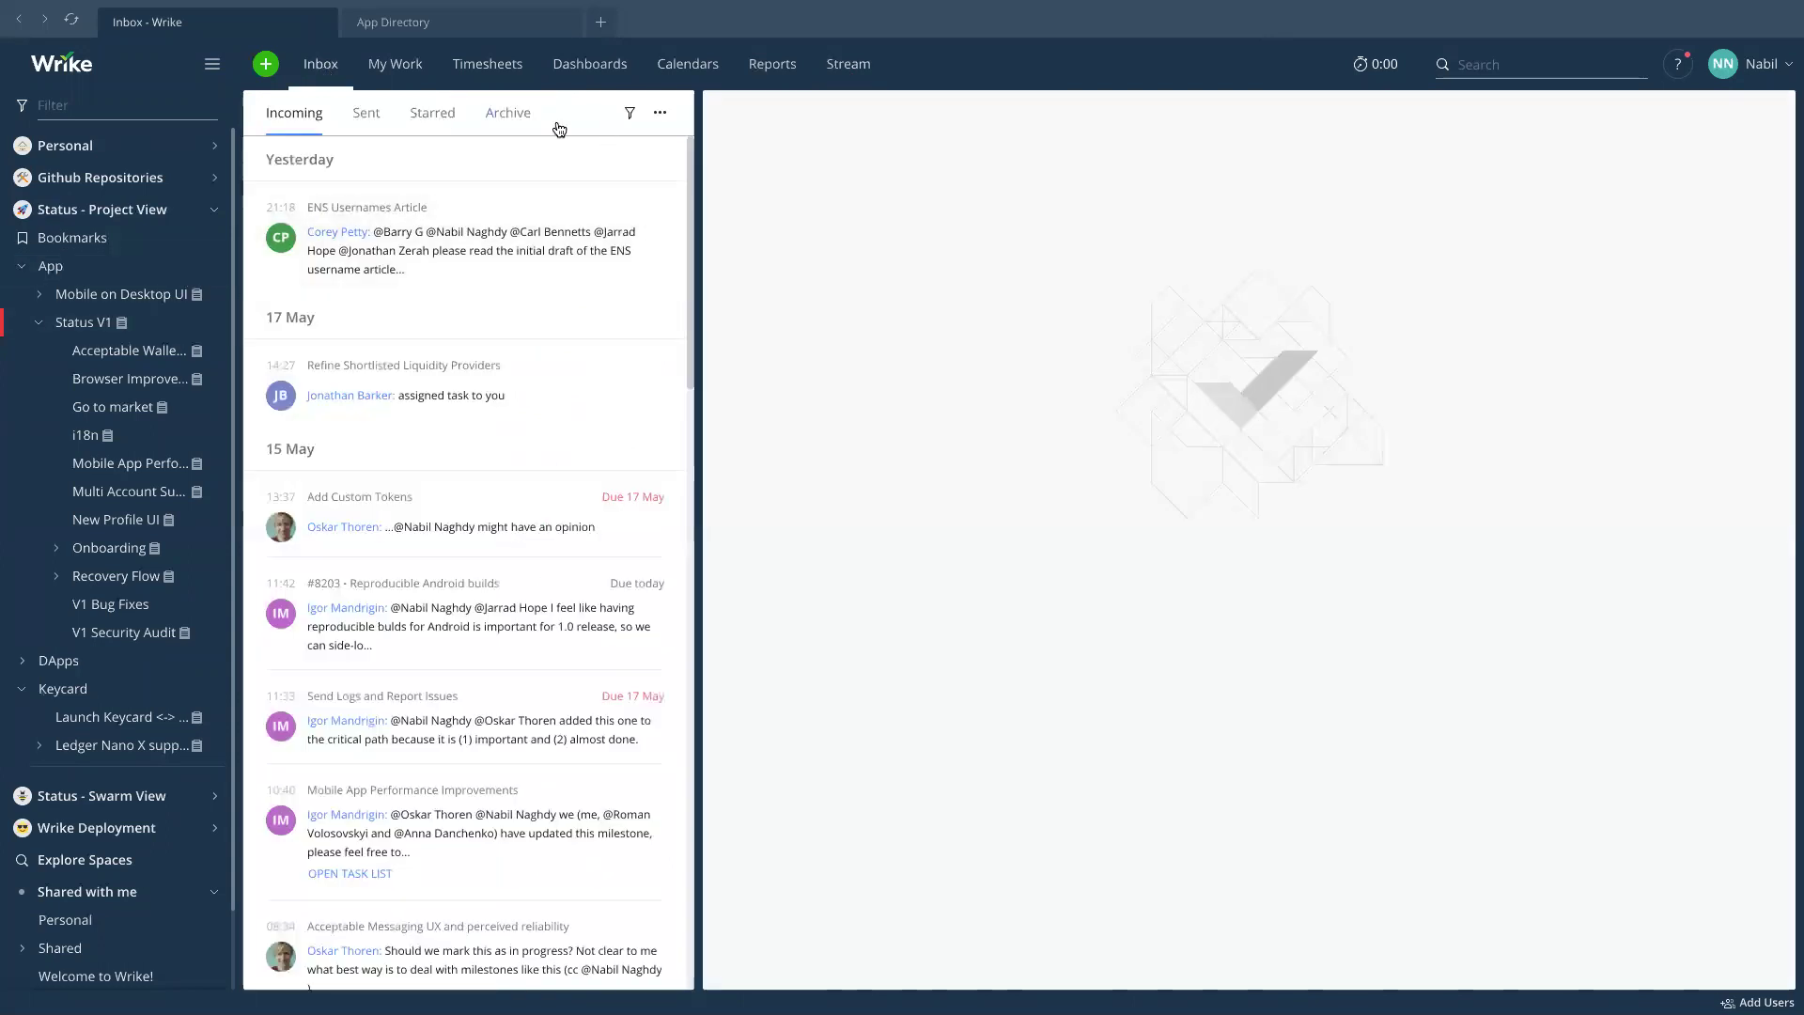
Browse the activity stream of Status V1, check its time log and return to the stream.
click(117, 326)
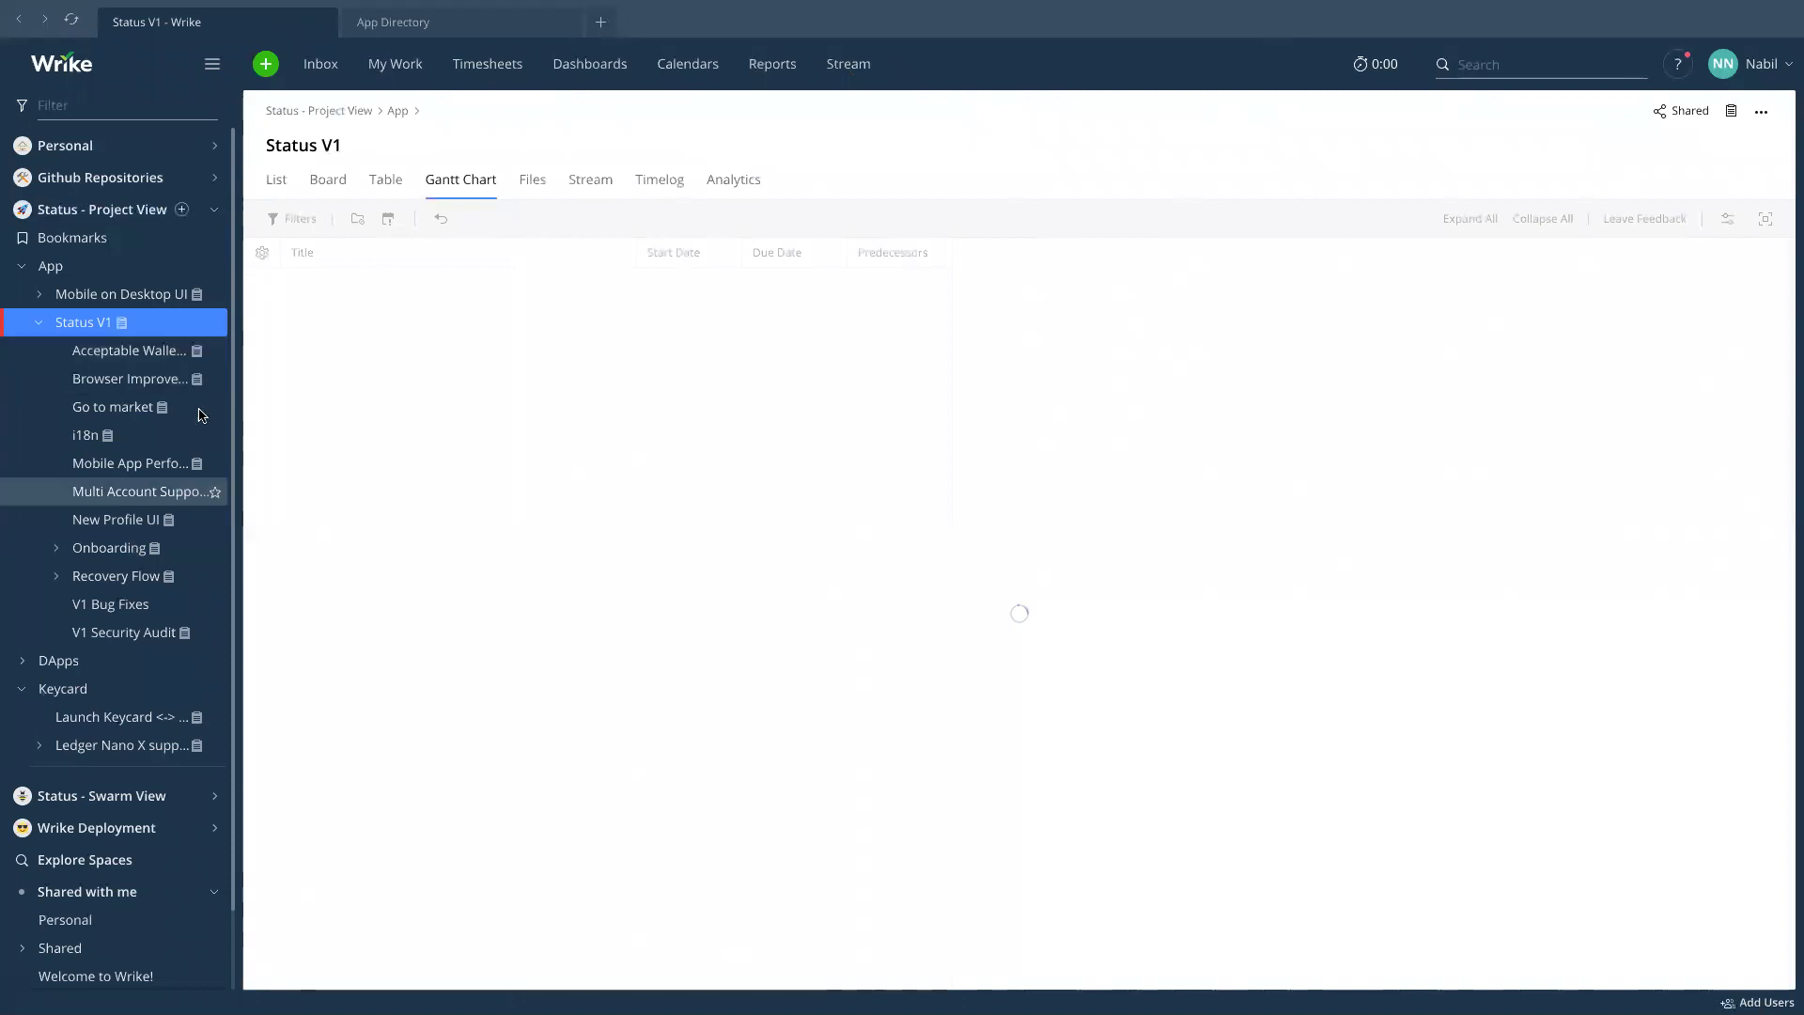
click(592, 179)
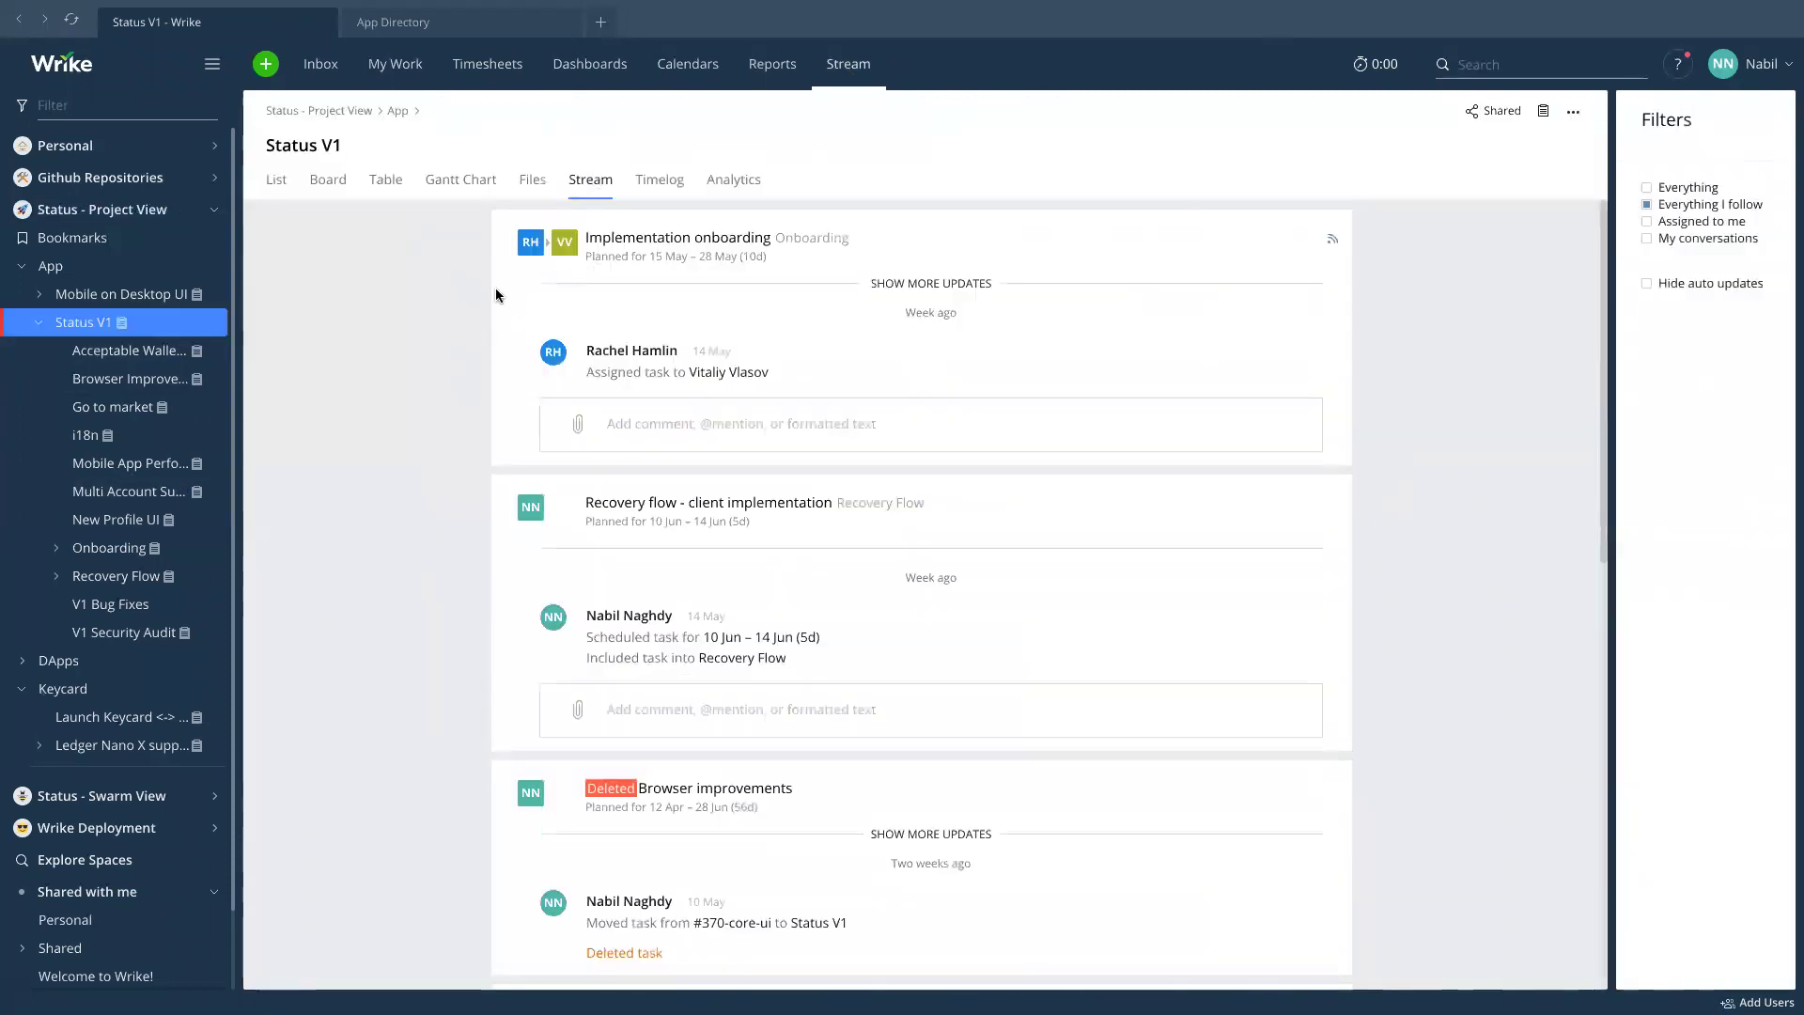
scroll(487, 349, down, 4)
scroll(487, 349, up, 5)
click(658, 180)
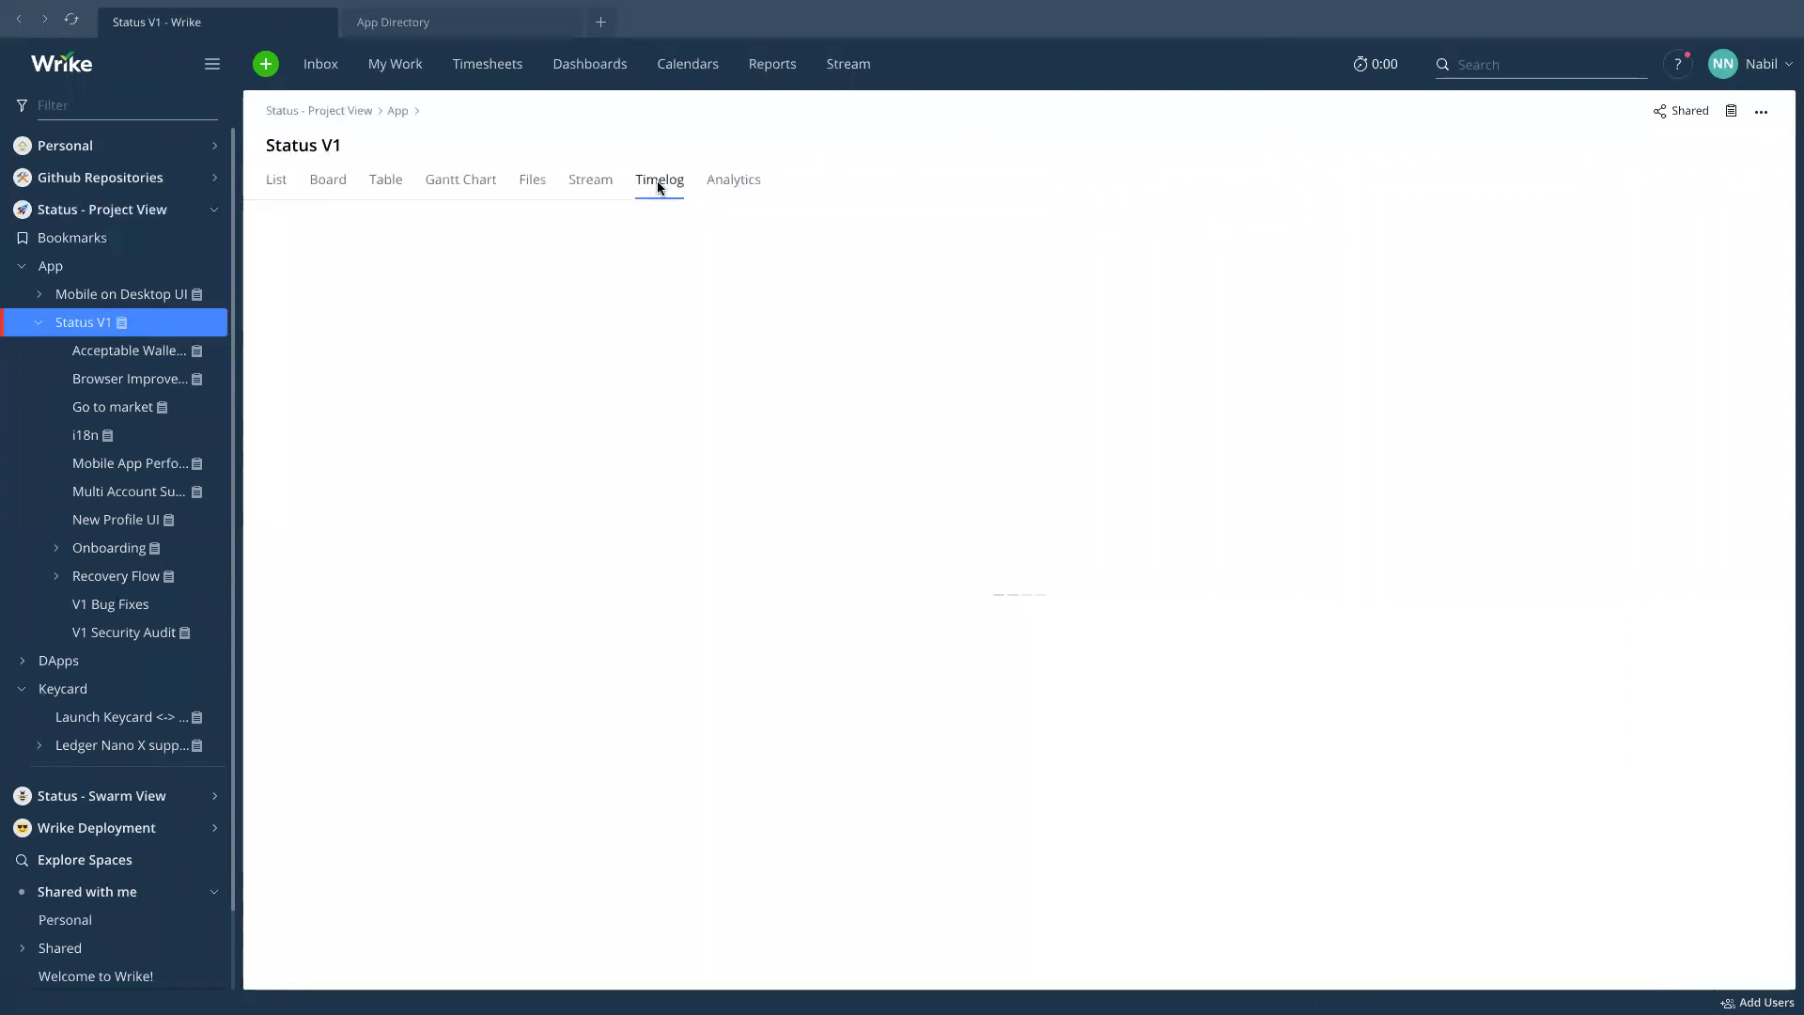
click(591, 183)
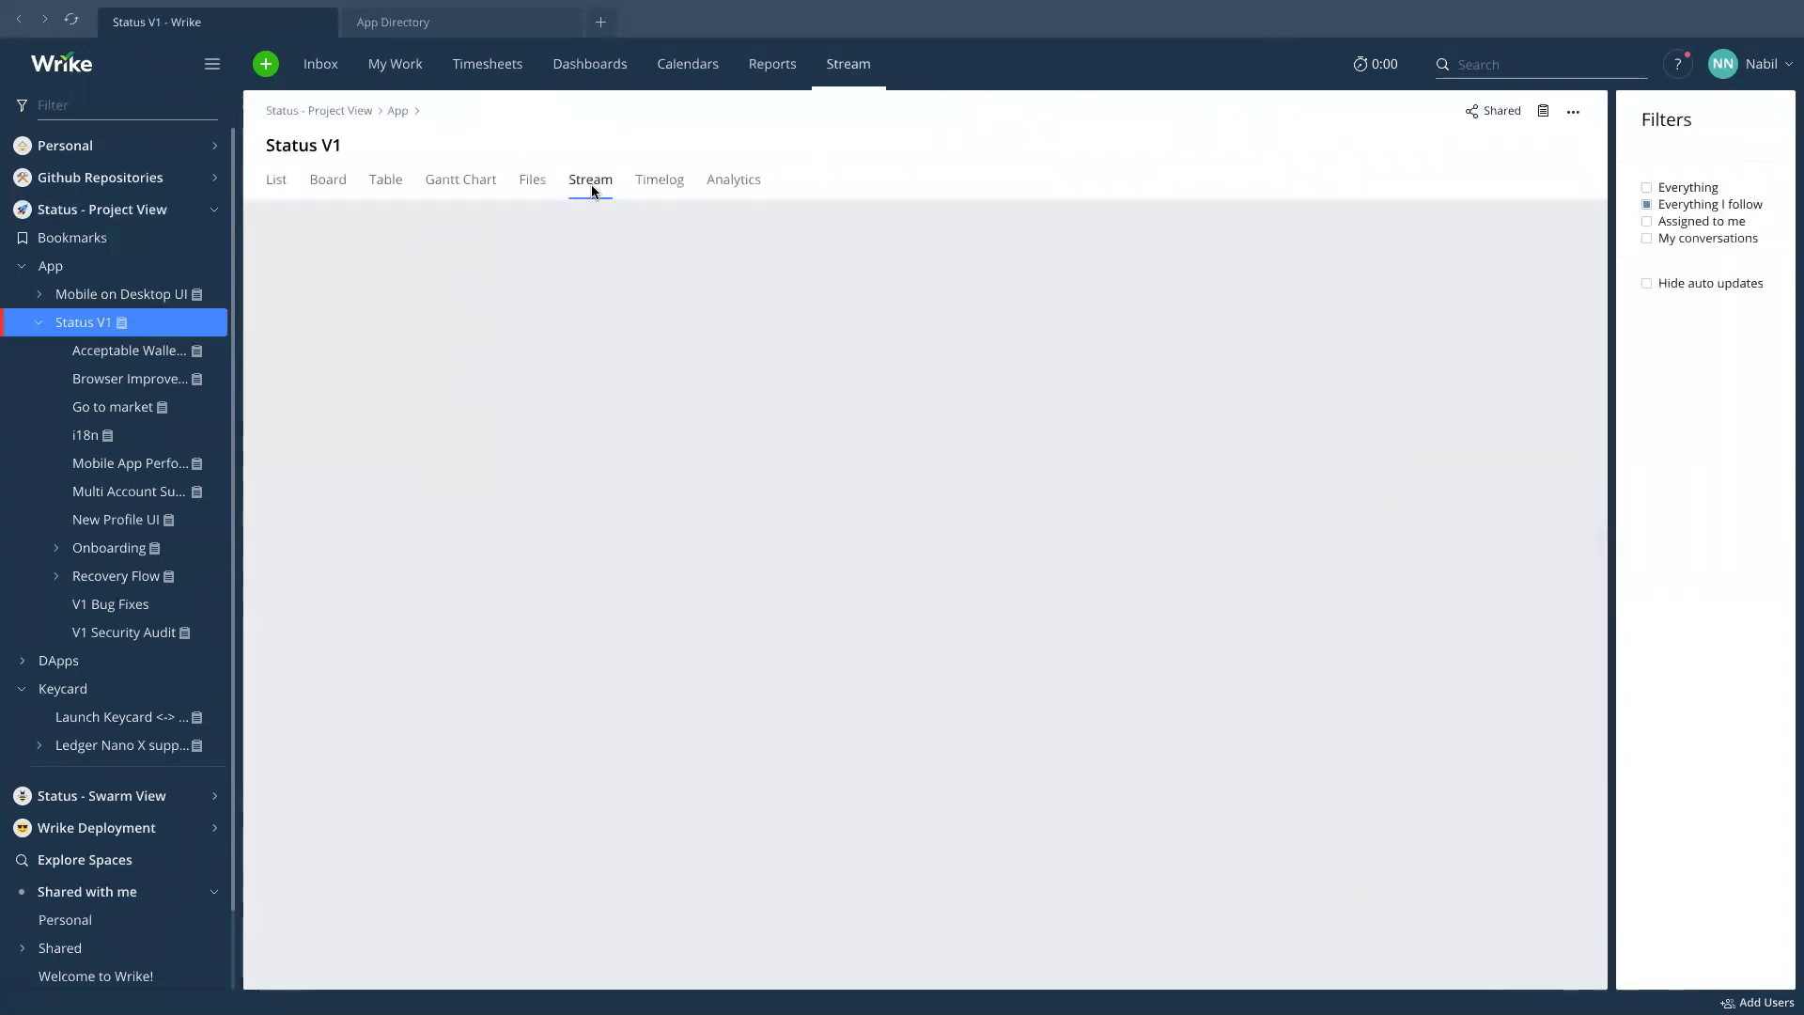
Open the analytics of Status V1 and review its performance, baseline and work progress charts.
click(720, 182)
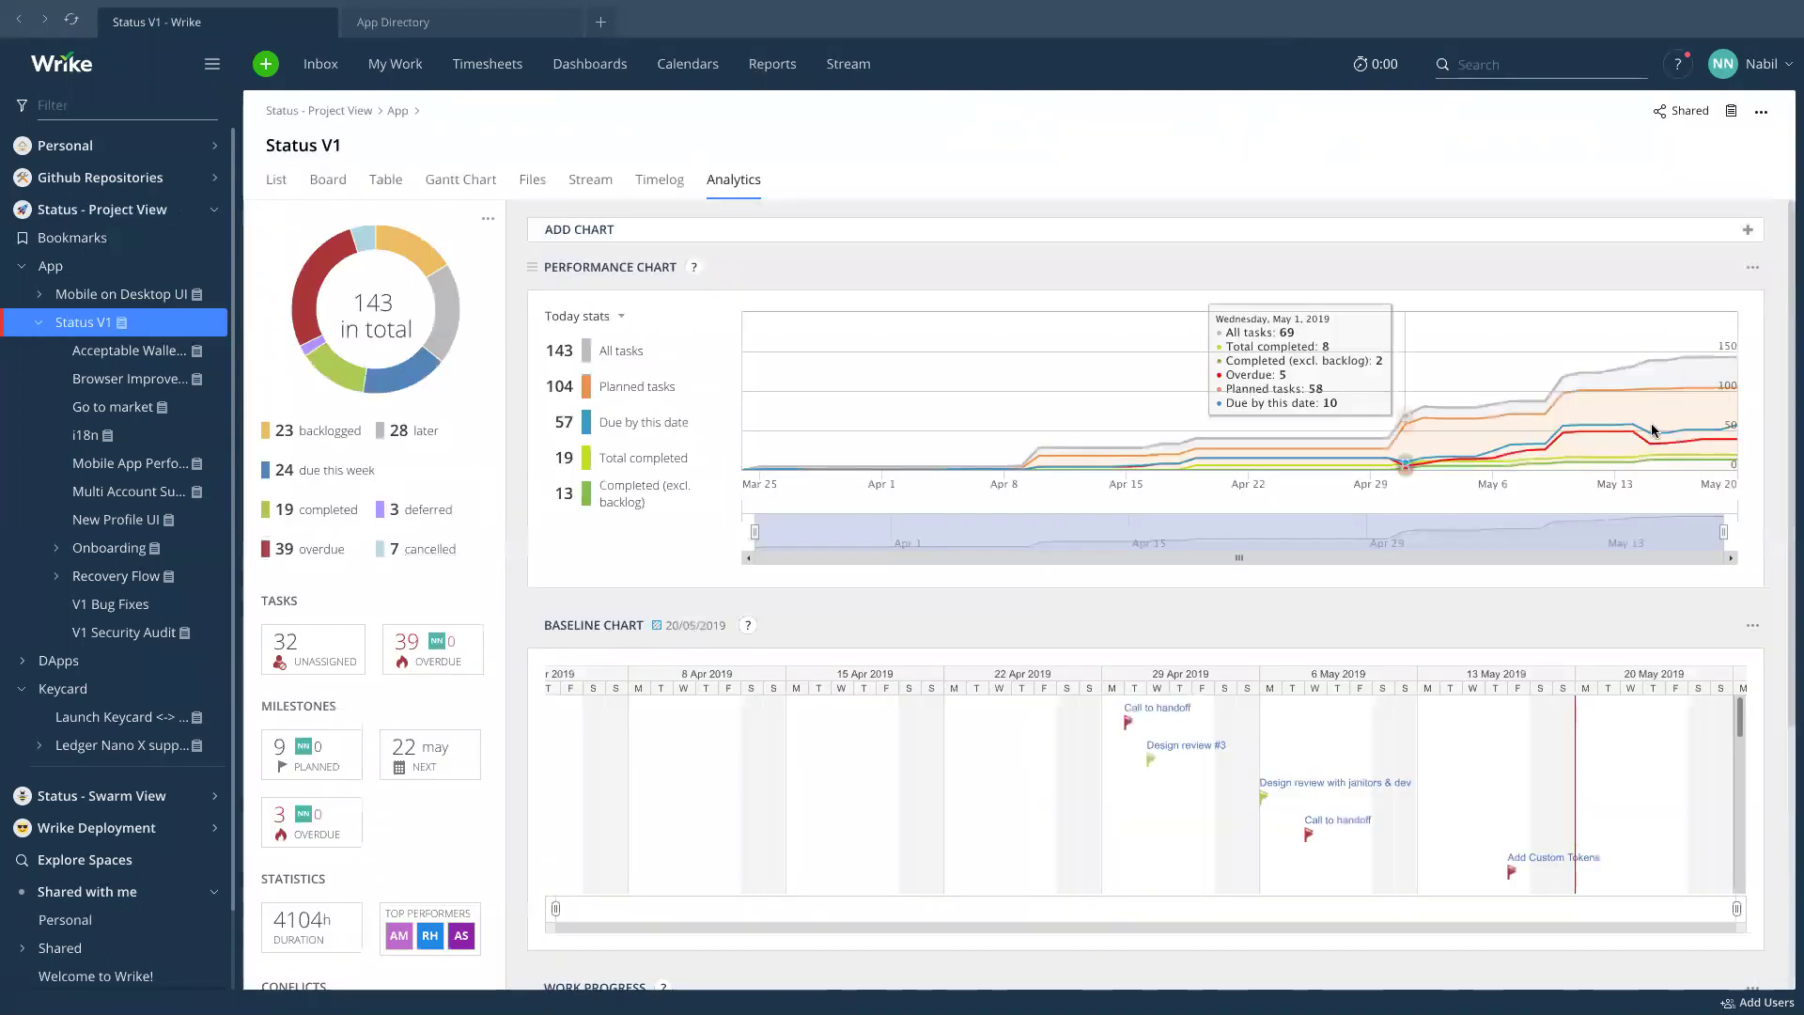
scroll(562, 558, down, 3)
scroll(934, 564, down, 2)
scroll(469, 670, down, 3)
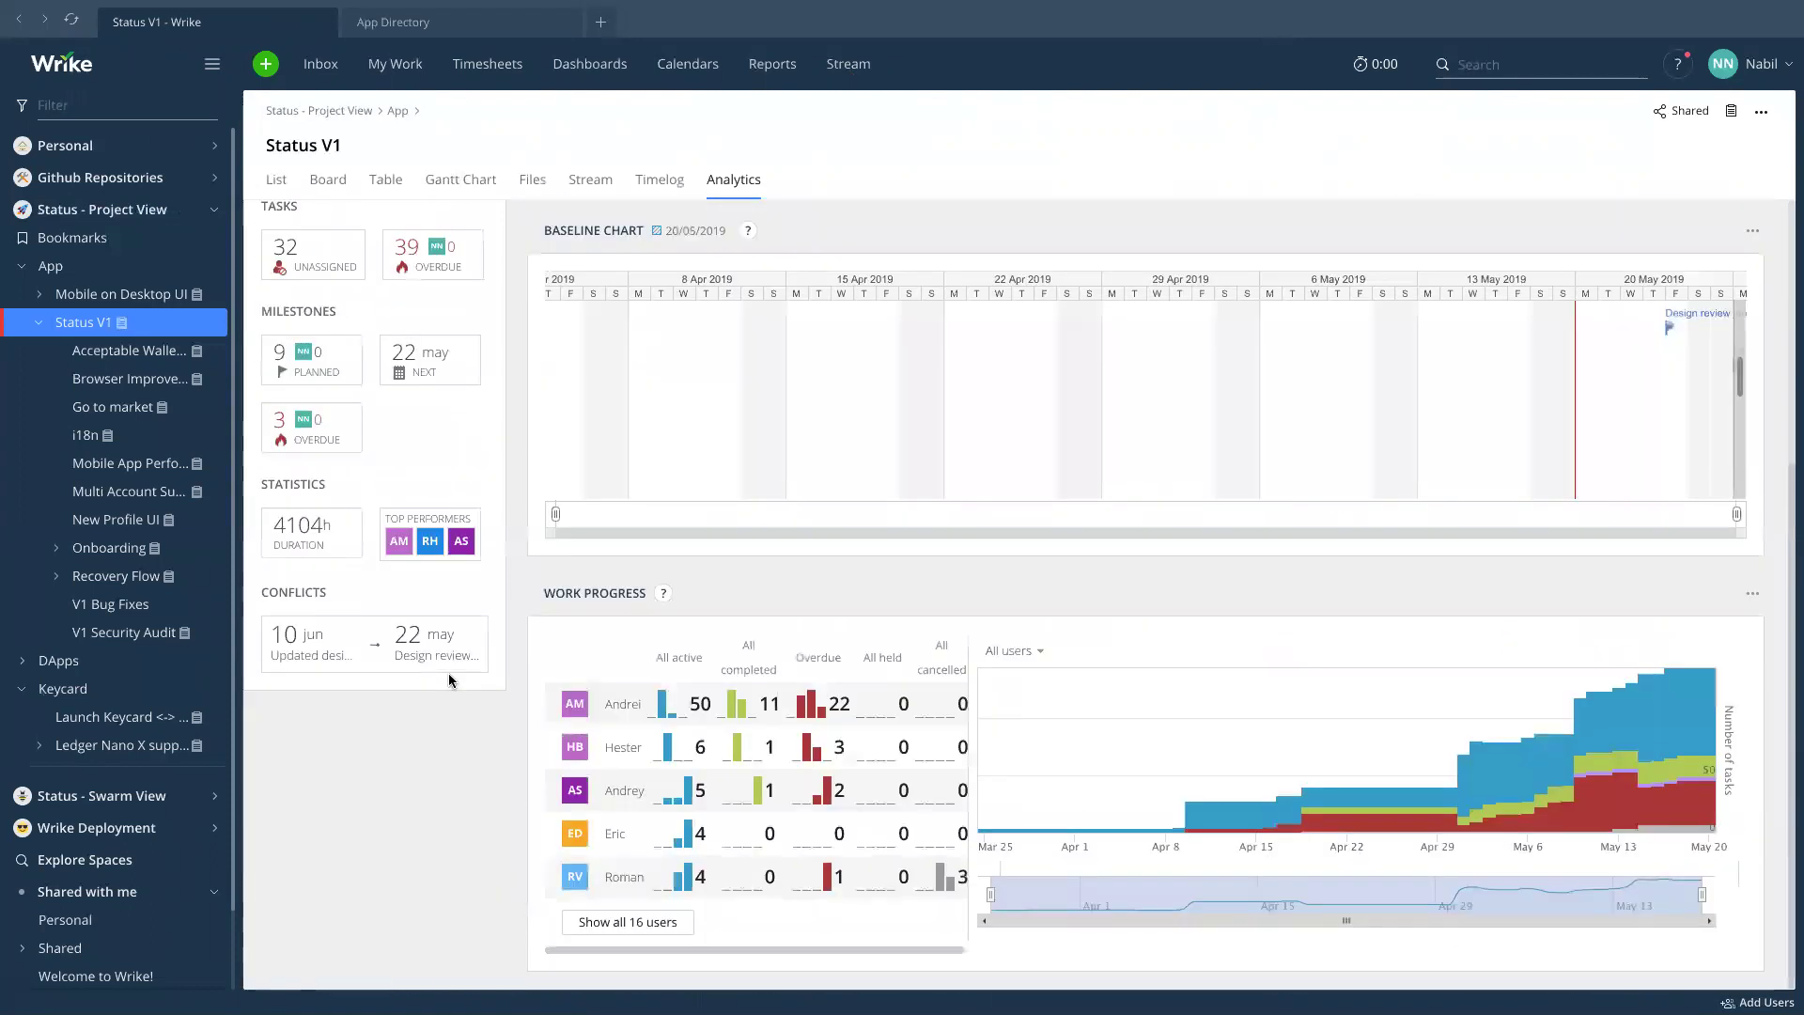
mouse_move(666, 708)
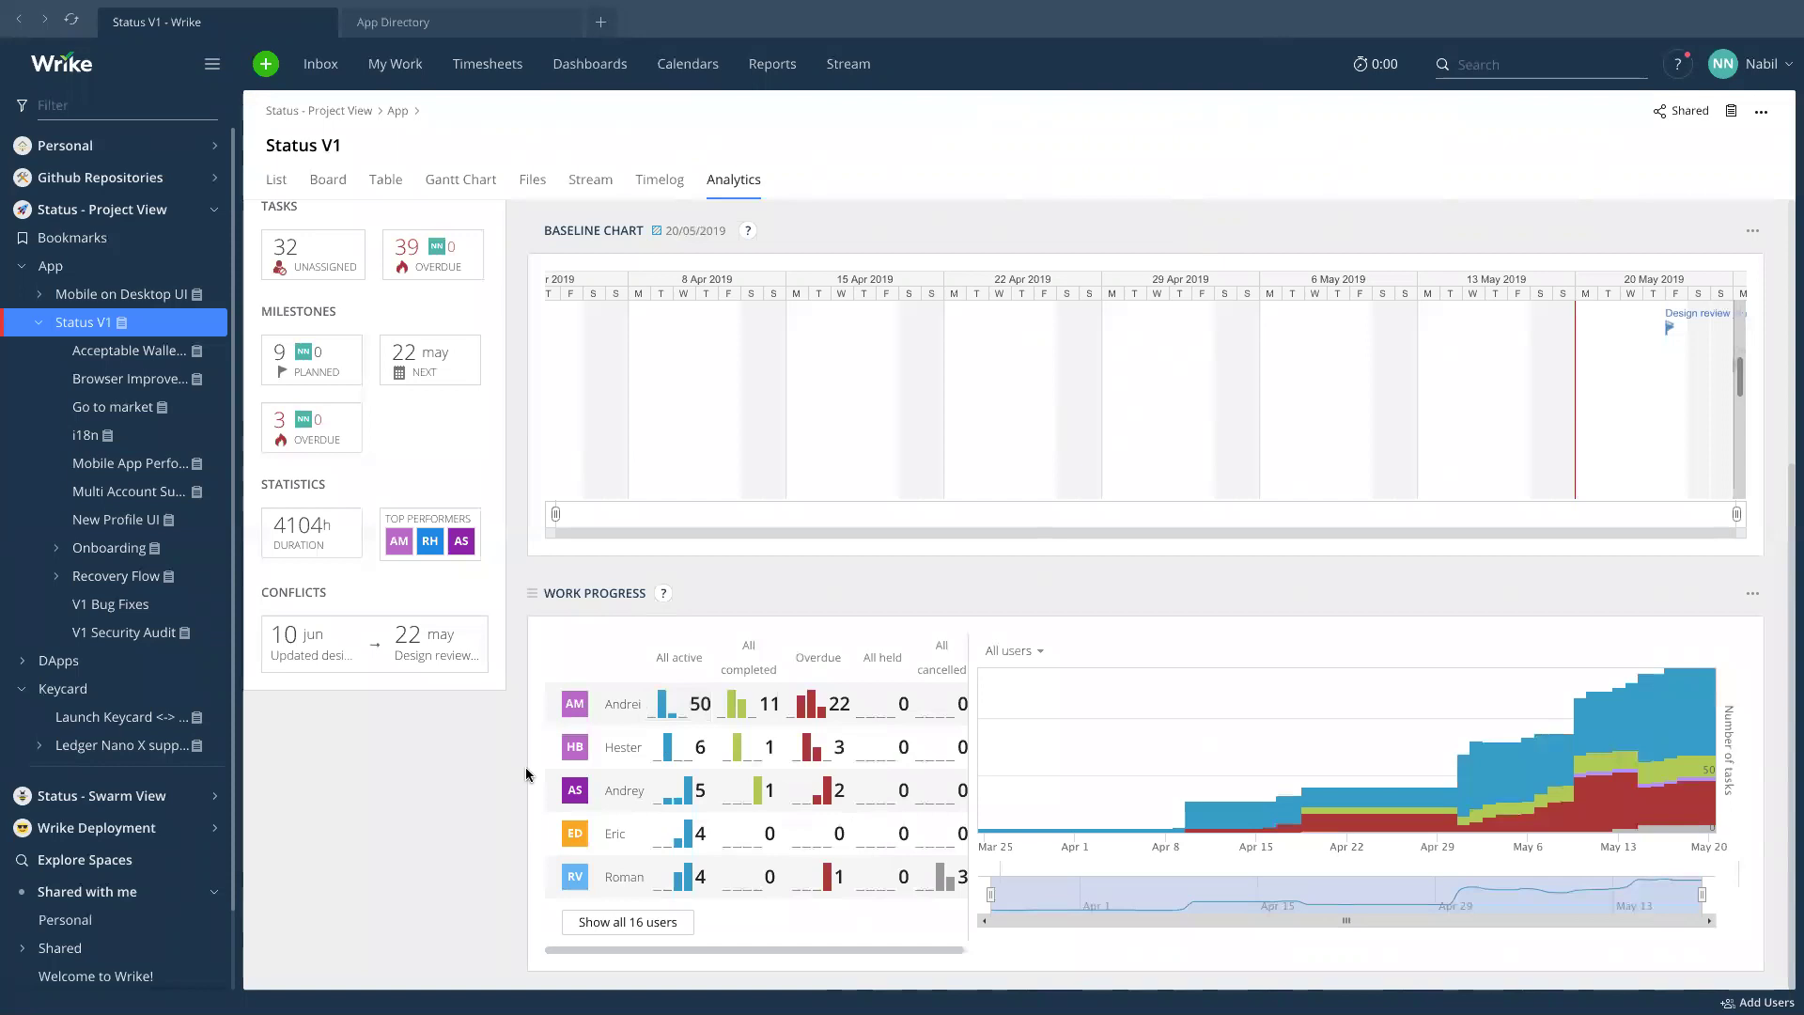
scroll(736, 698, up, 1)
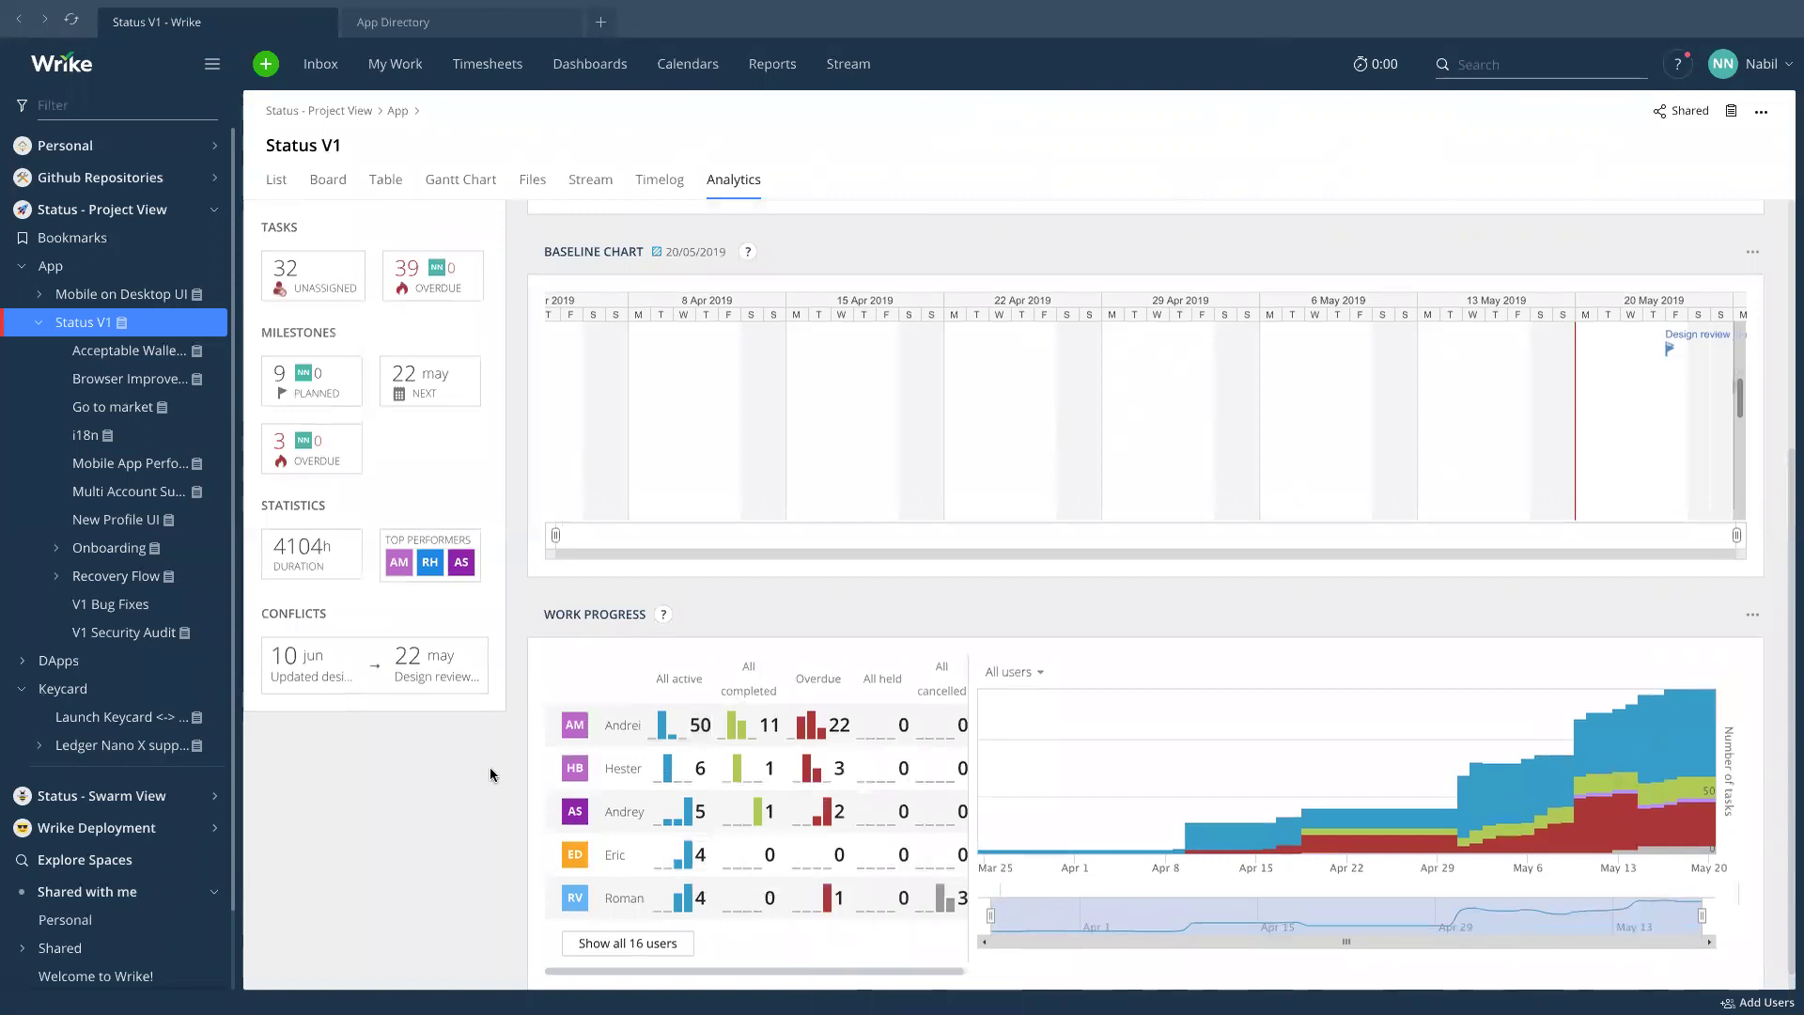
scroll(489, 767, up, 5)
scroll(441, 763, down, 3)
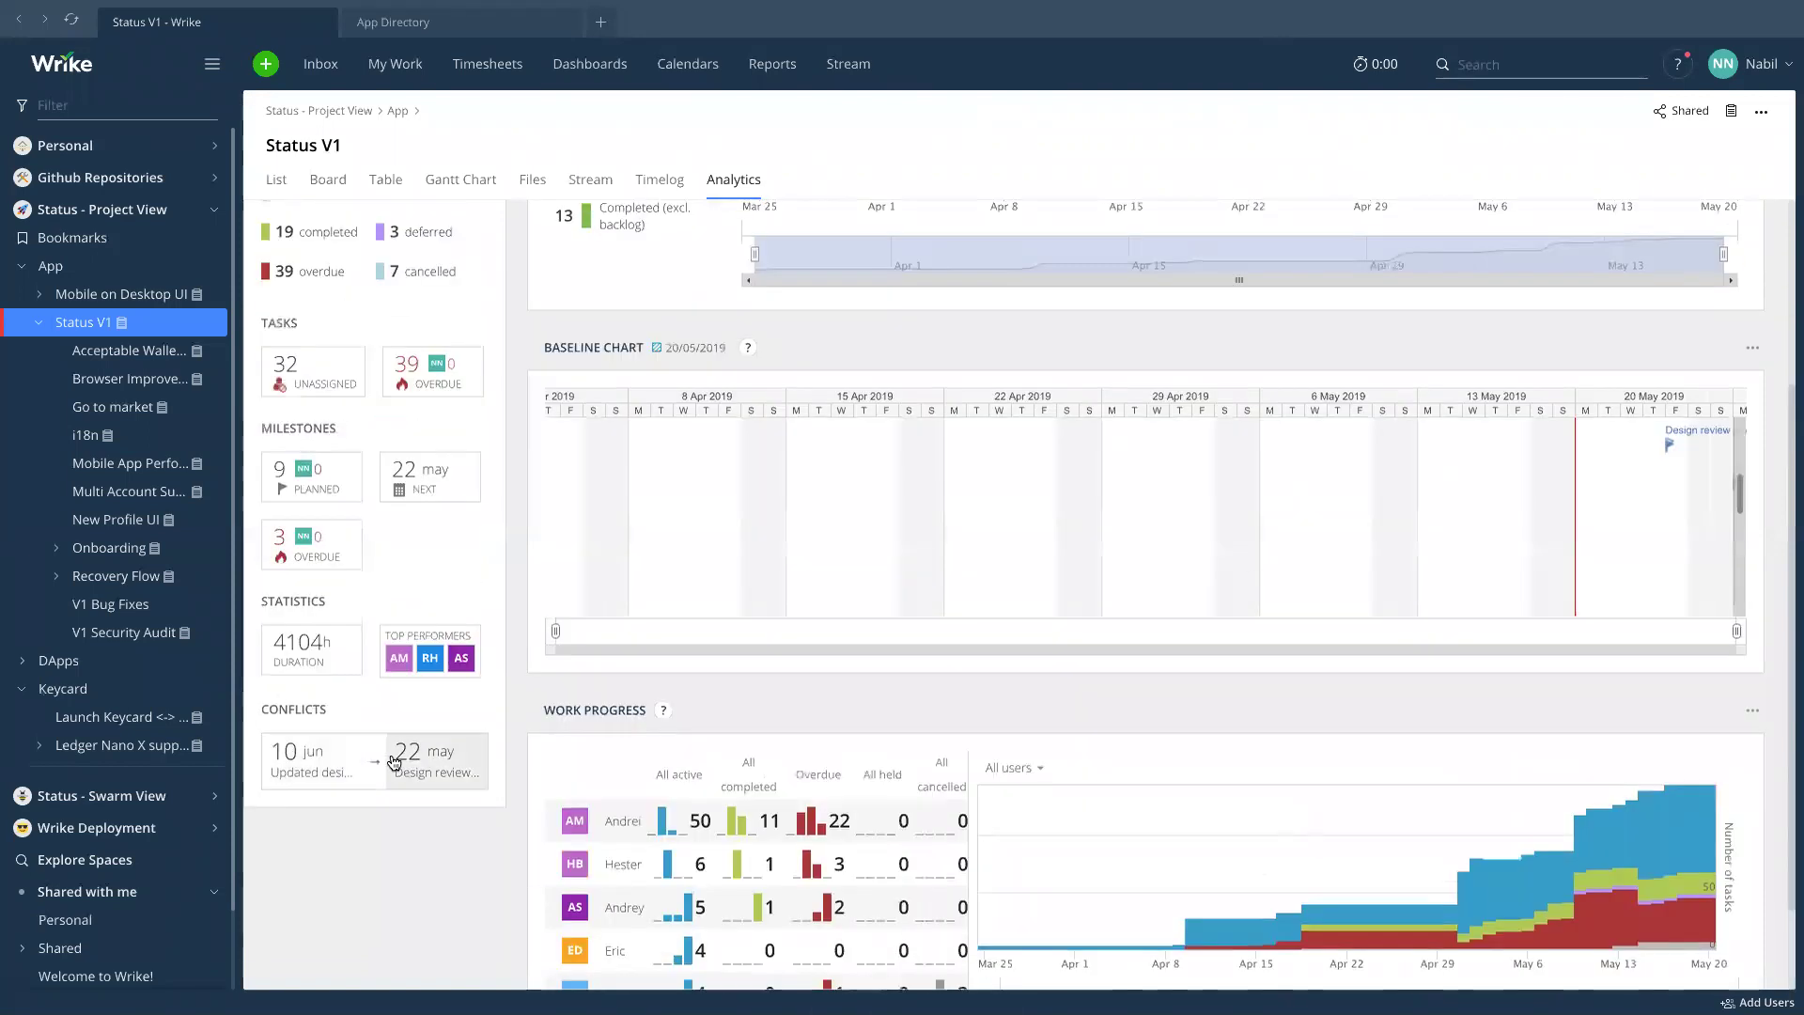
scroll(493, 665, up, 2)
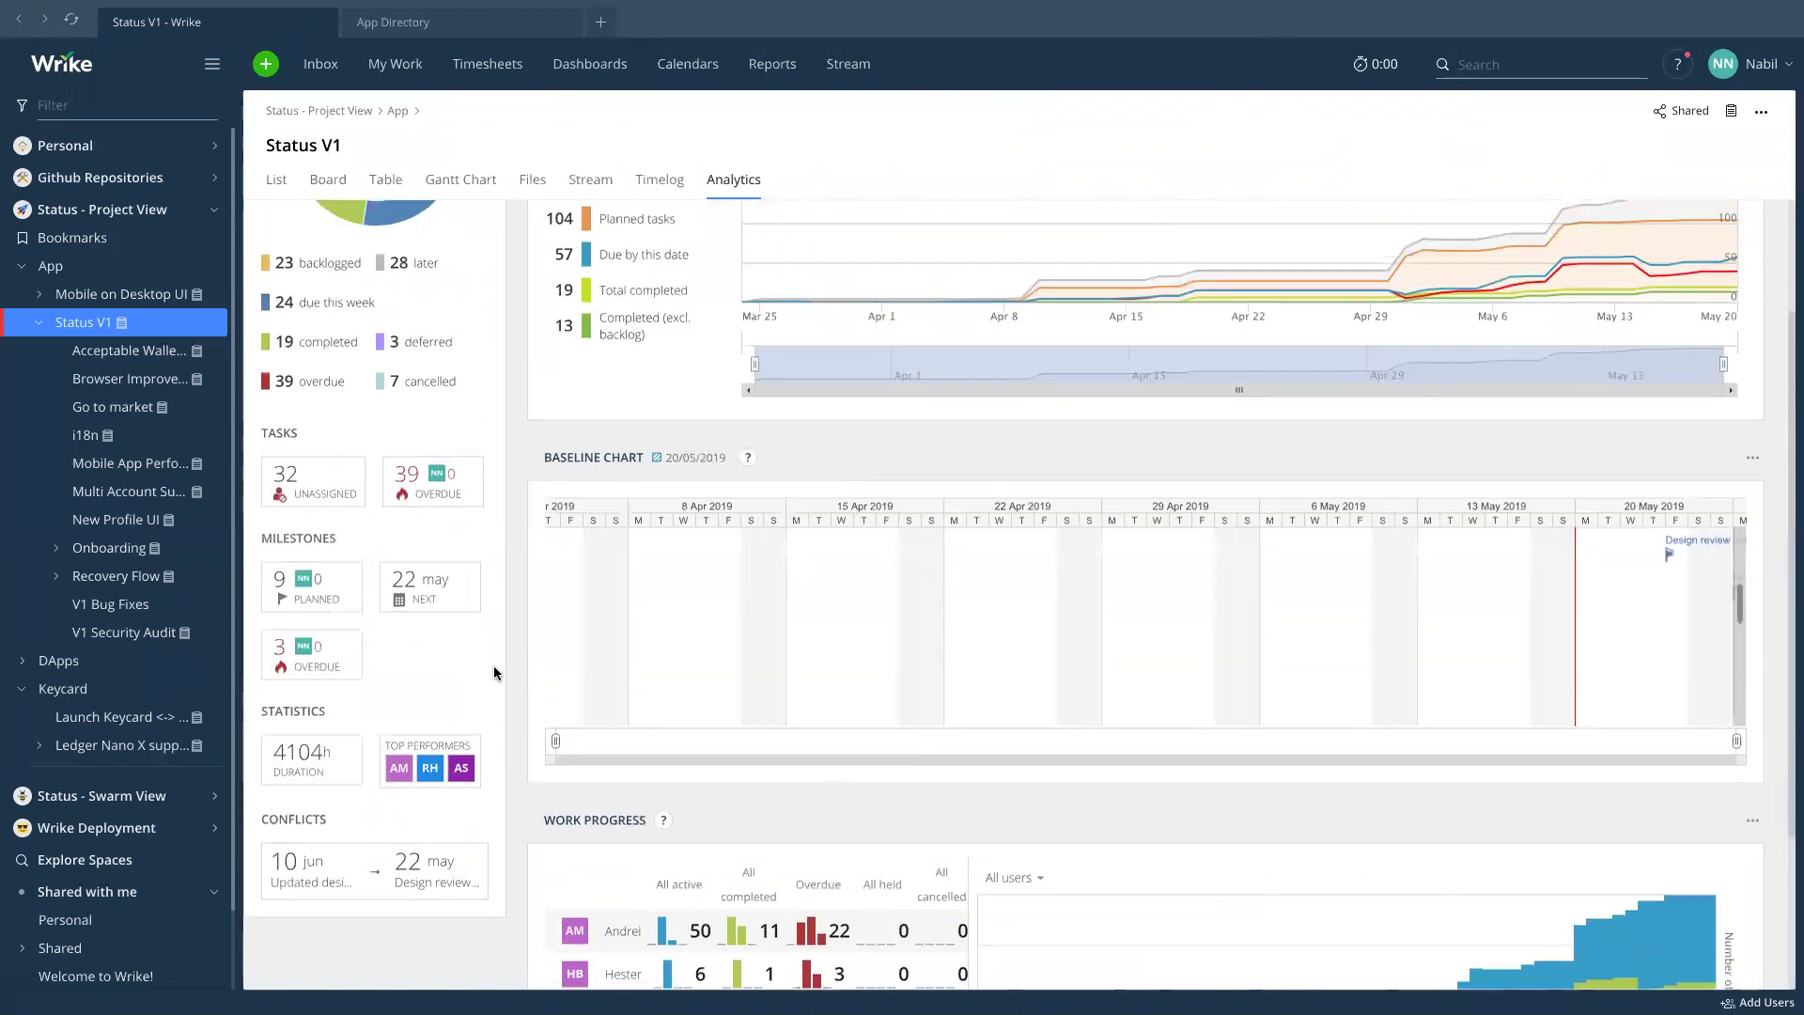
scroll(493, 667, up, 1)
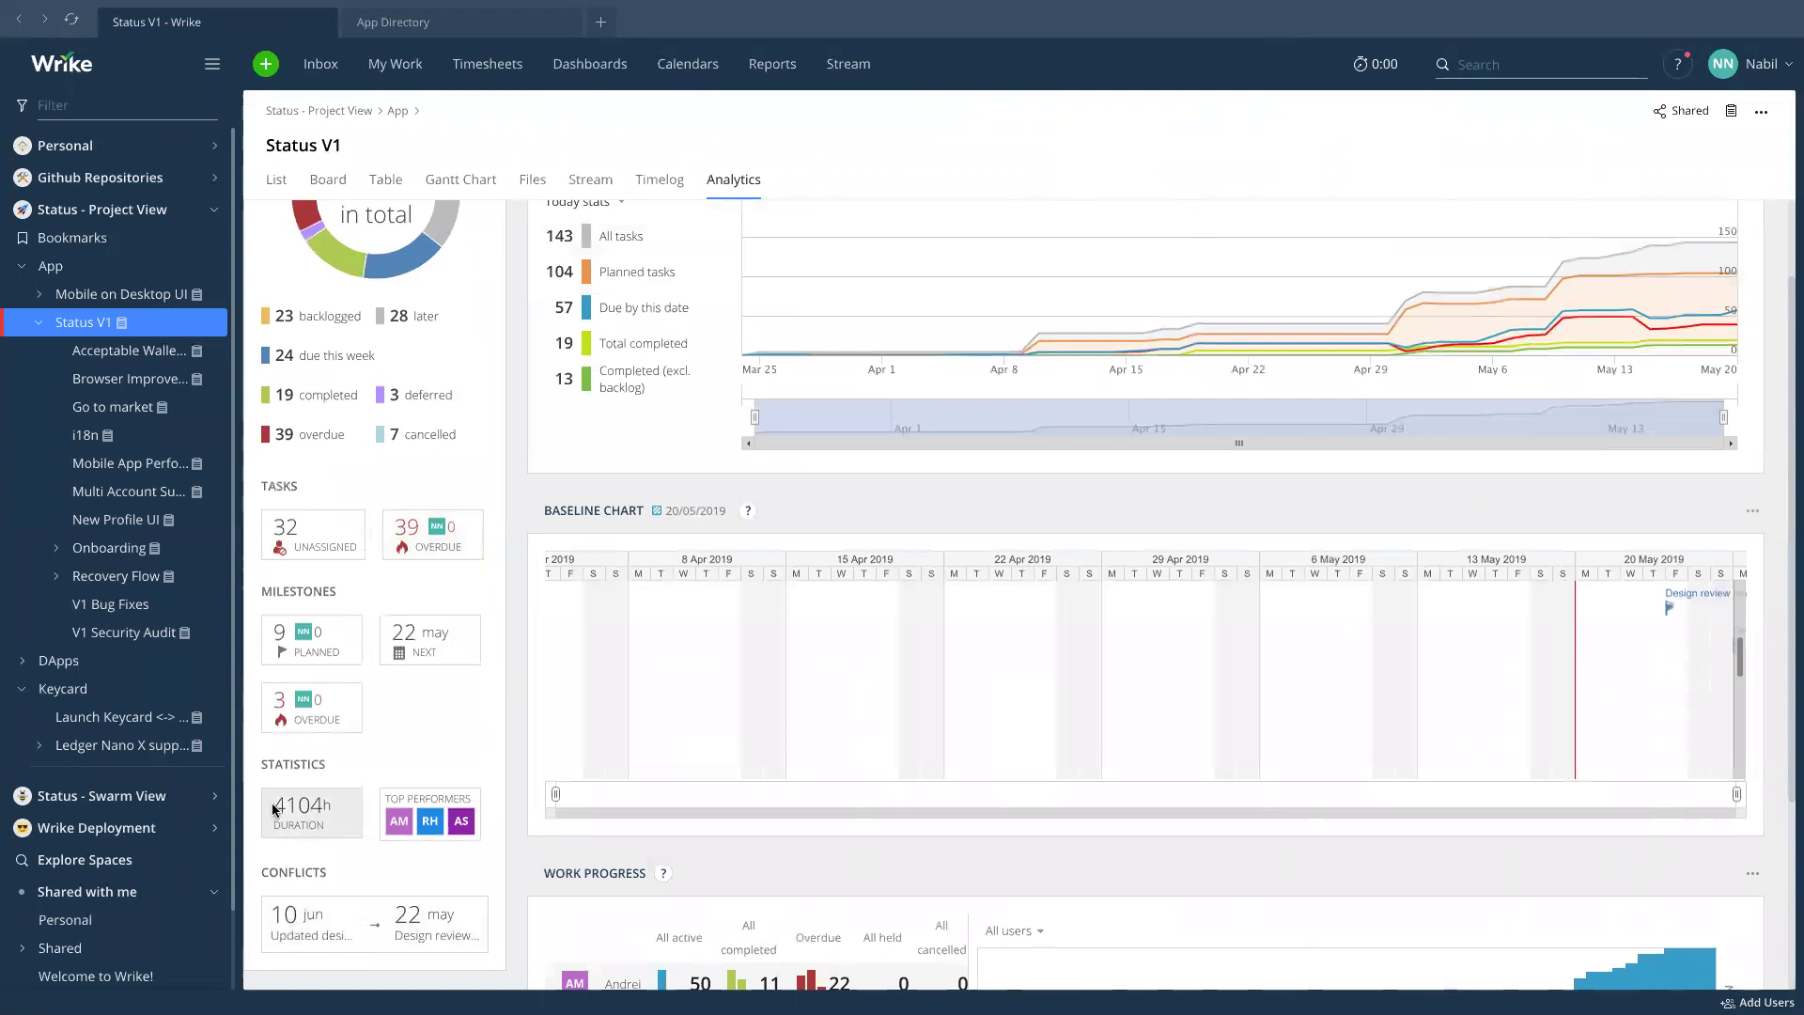
Examine the duration statistic and the surrounding task, milestone and conflict figures in the Status V1 analytics.
double_click(332, 845)
click(321, 834)
scroll(380, 368, up, 1)
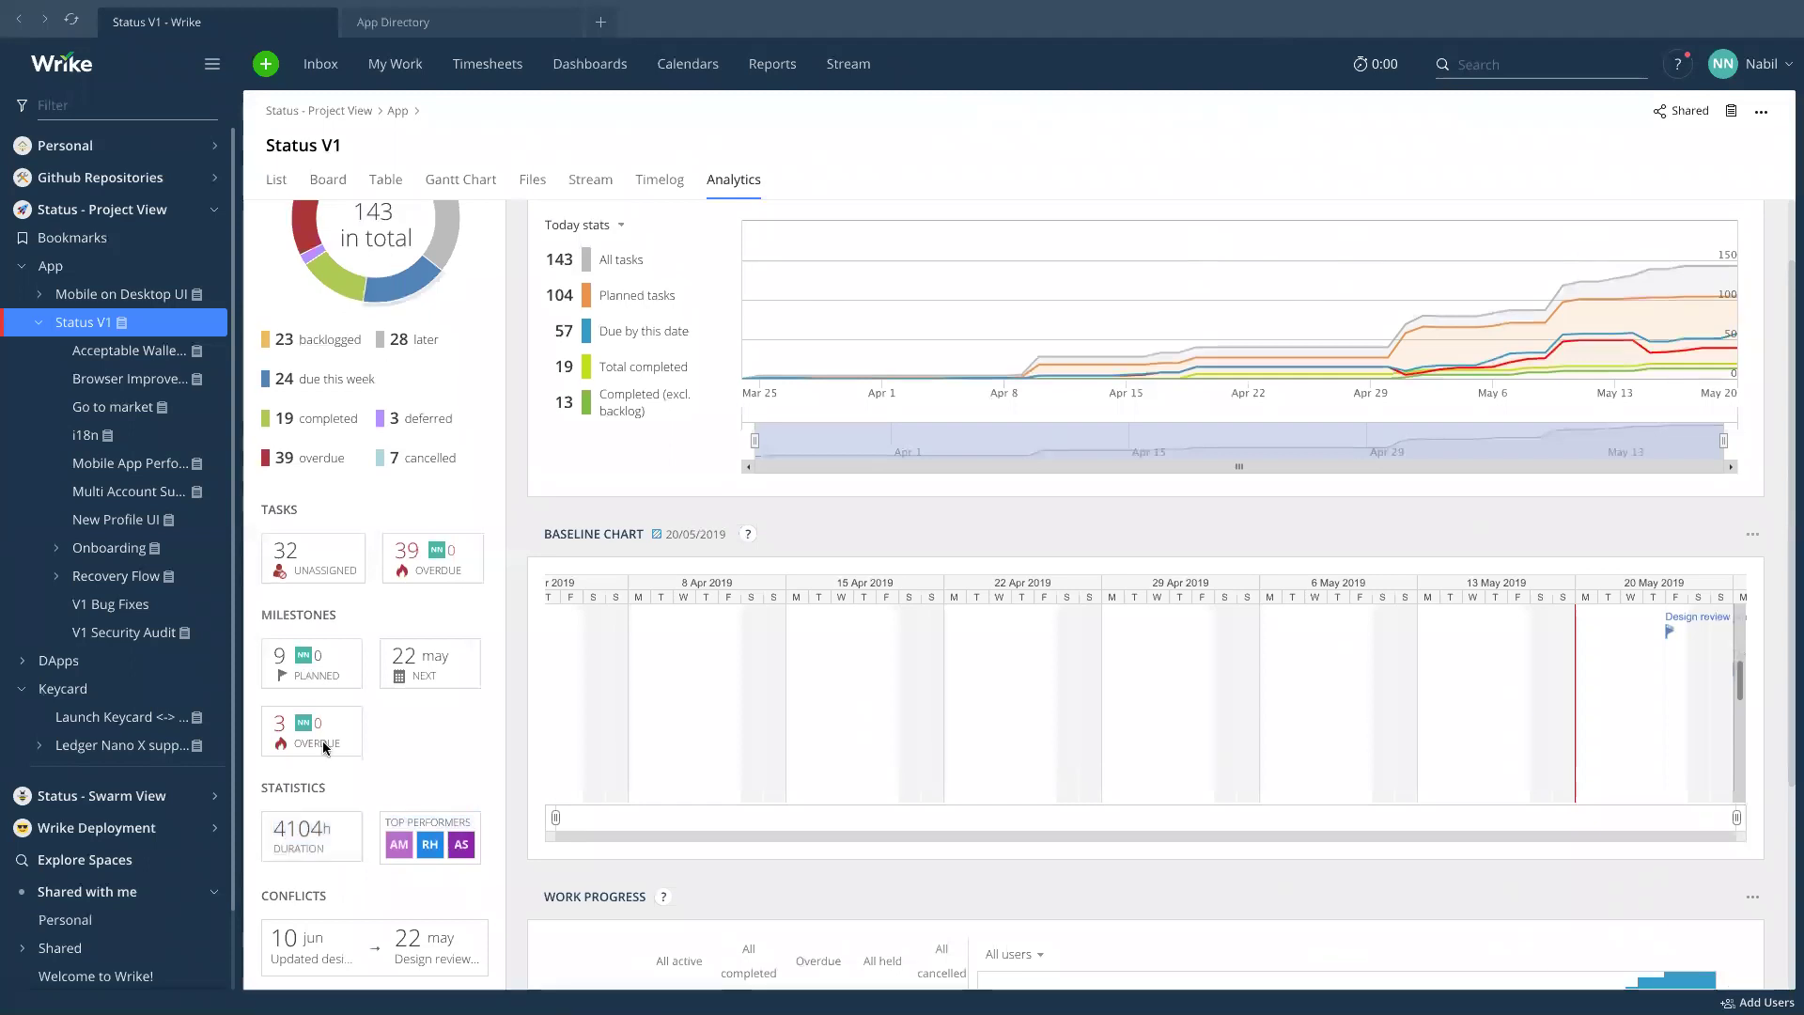
scroll(327, 748, down, 2)
double_click(266, 660)
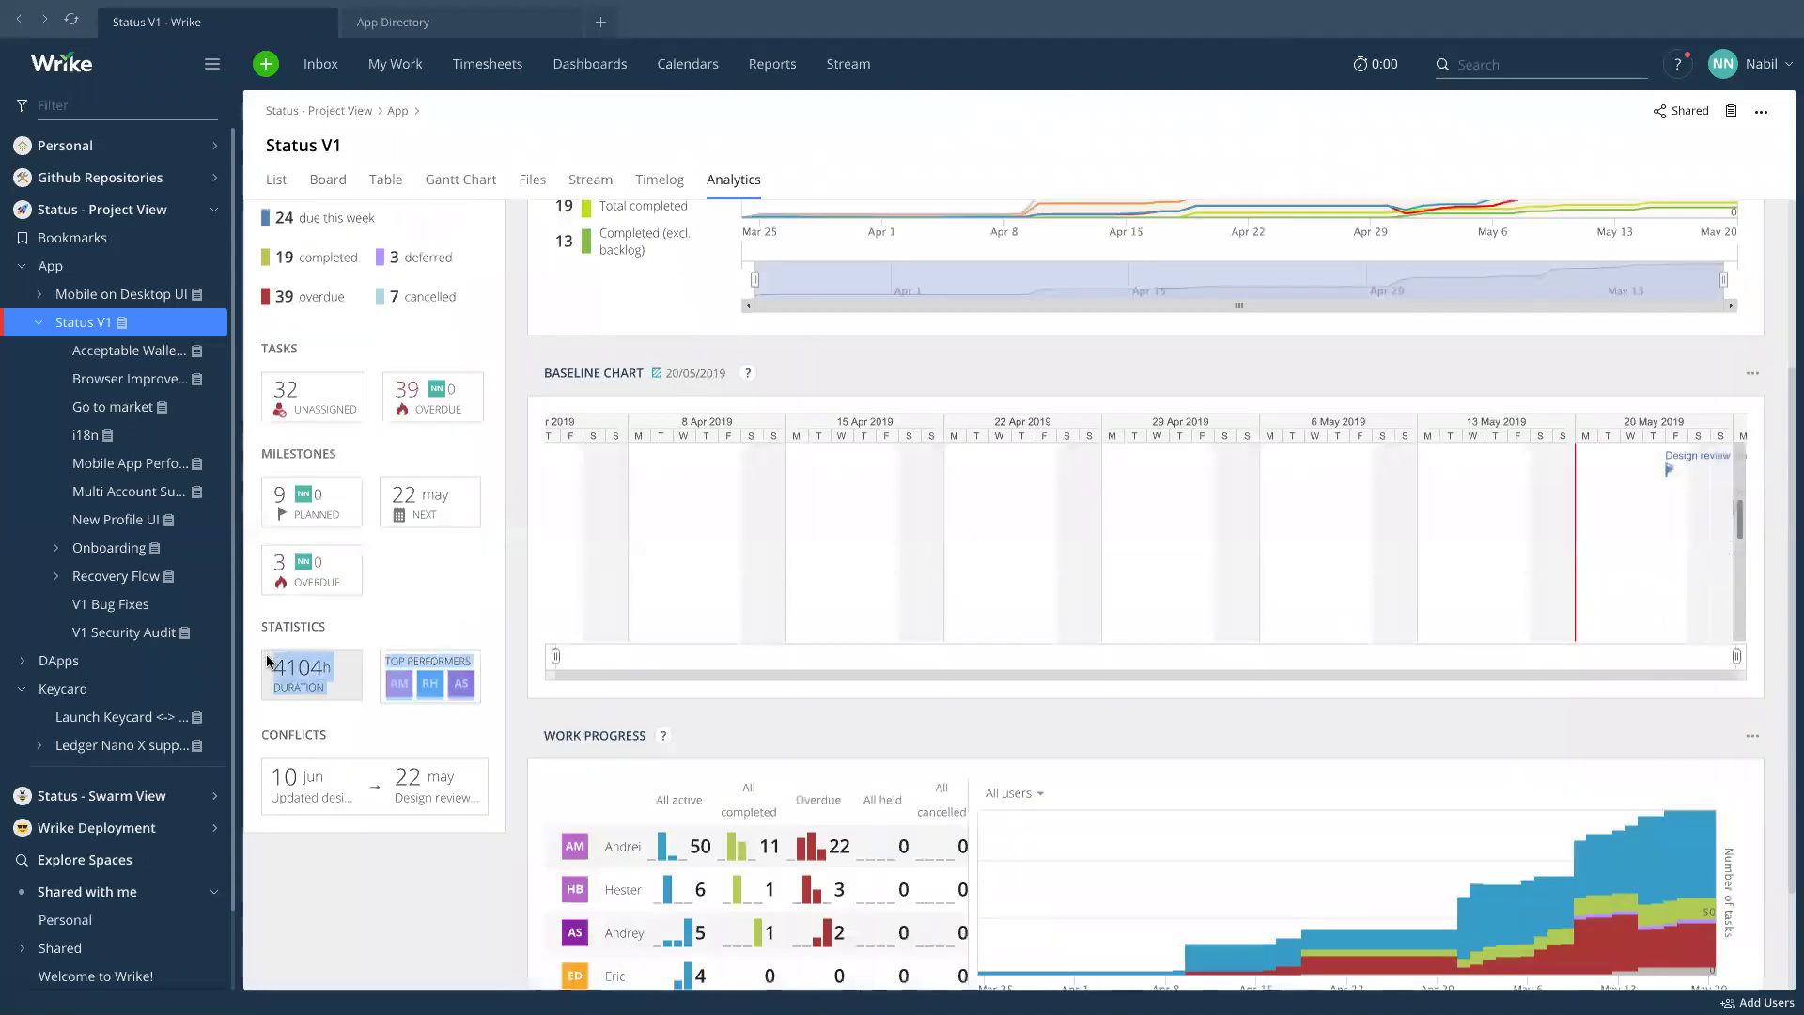
click(303, 712)
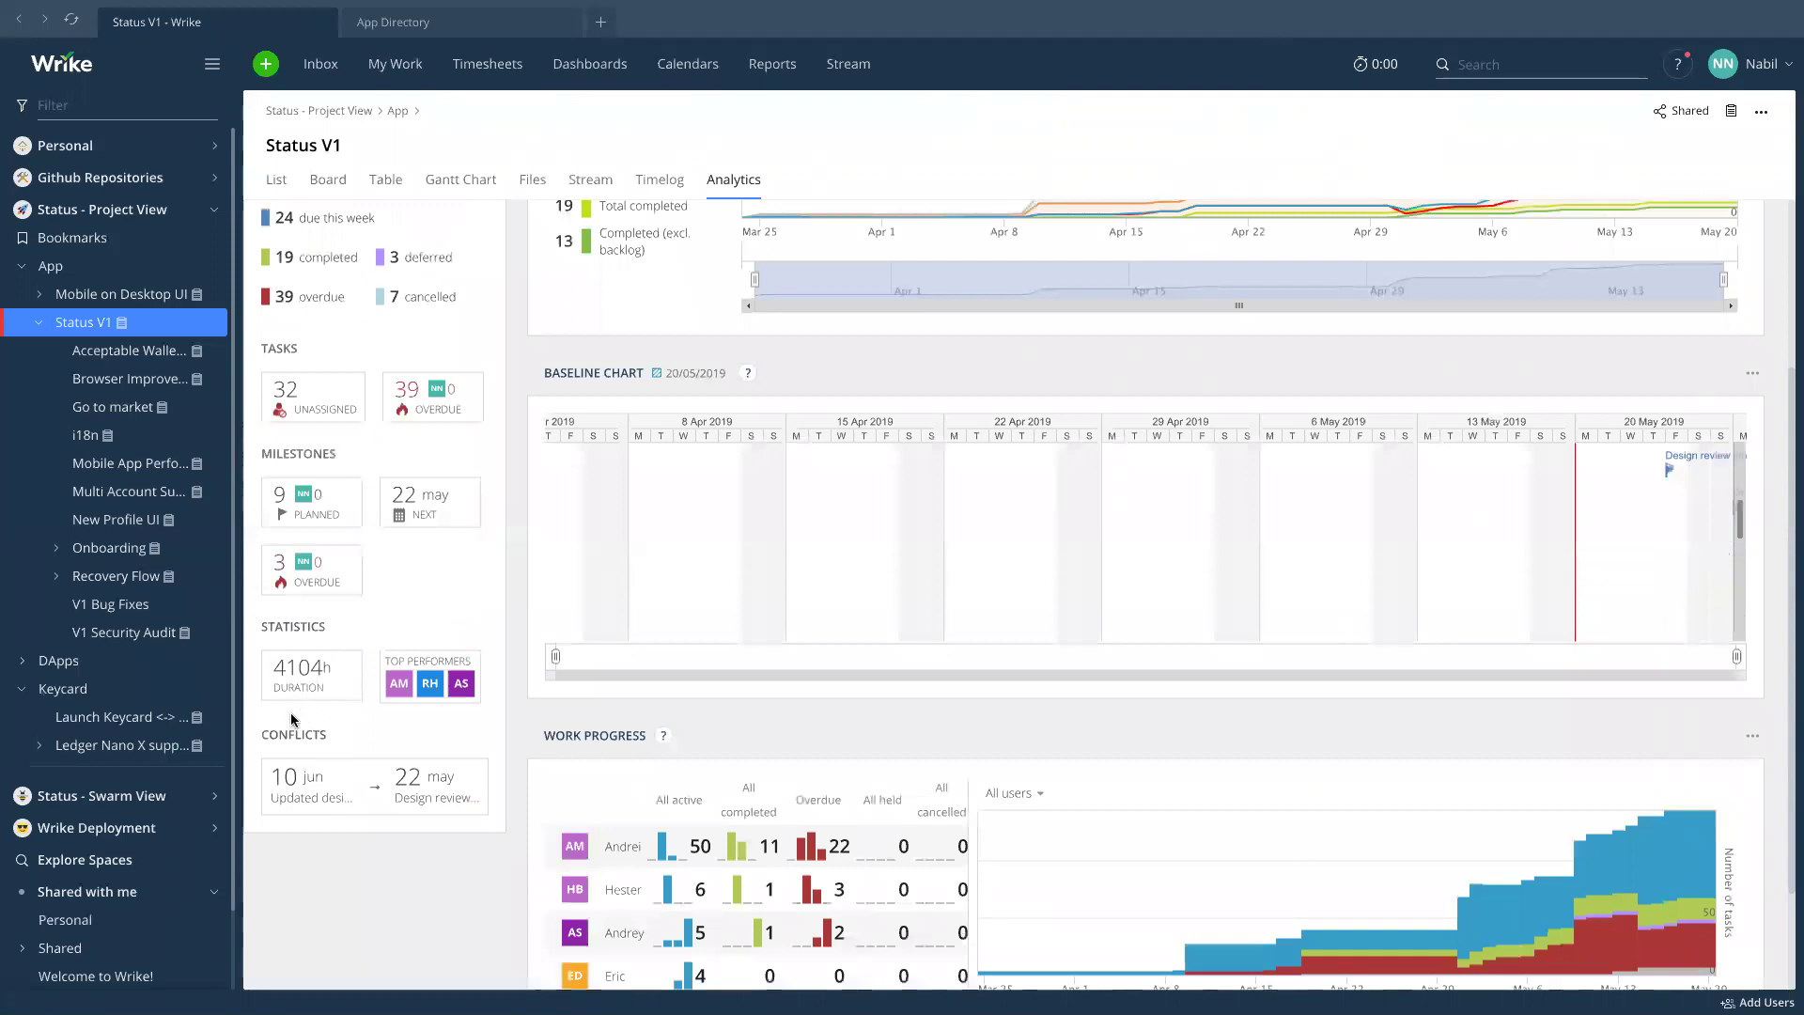
scroll(319, 751, up, 1)
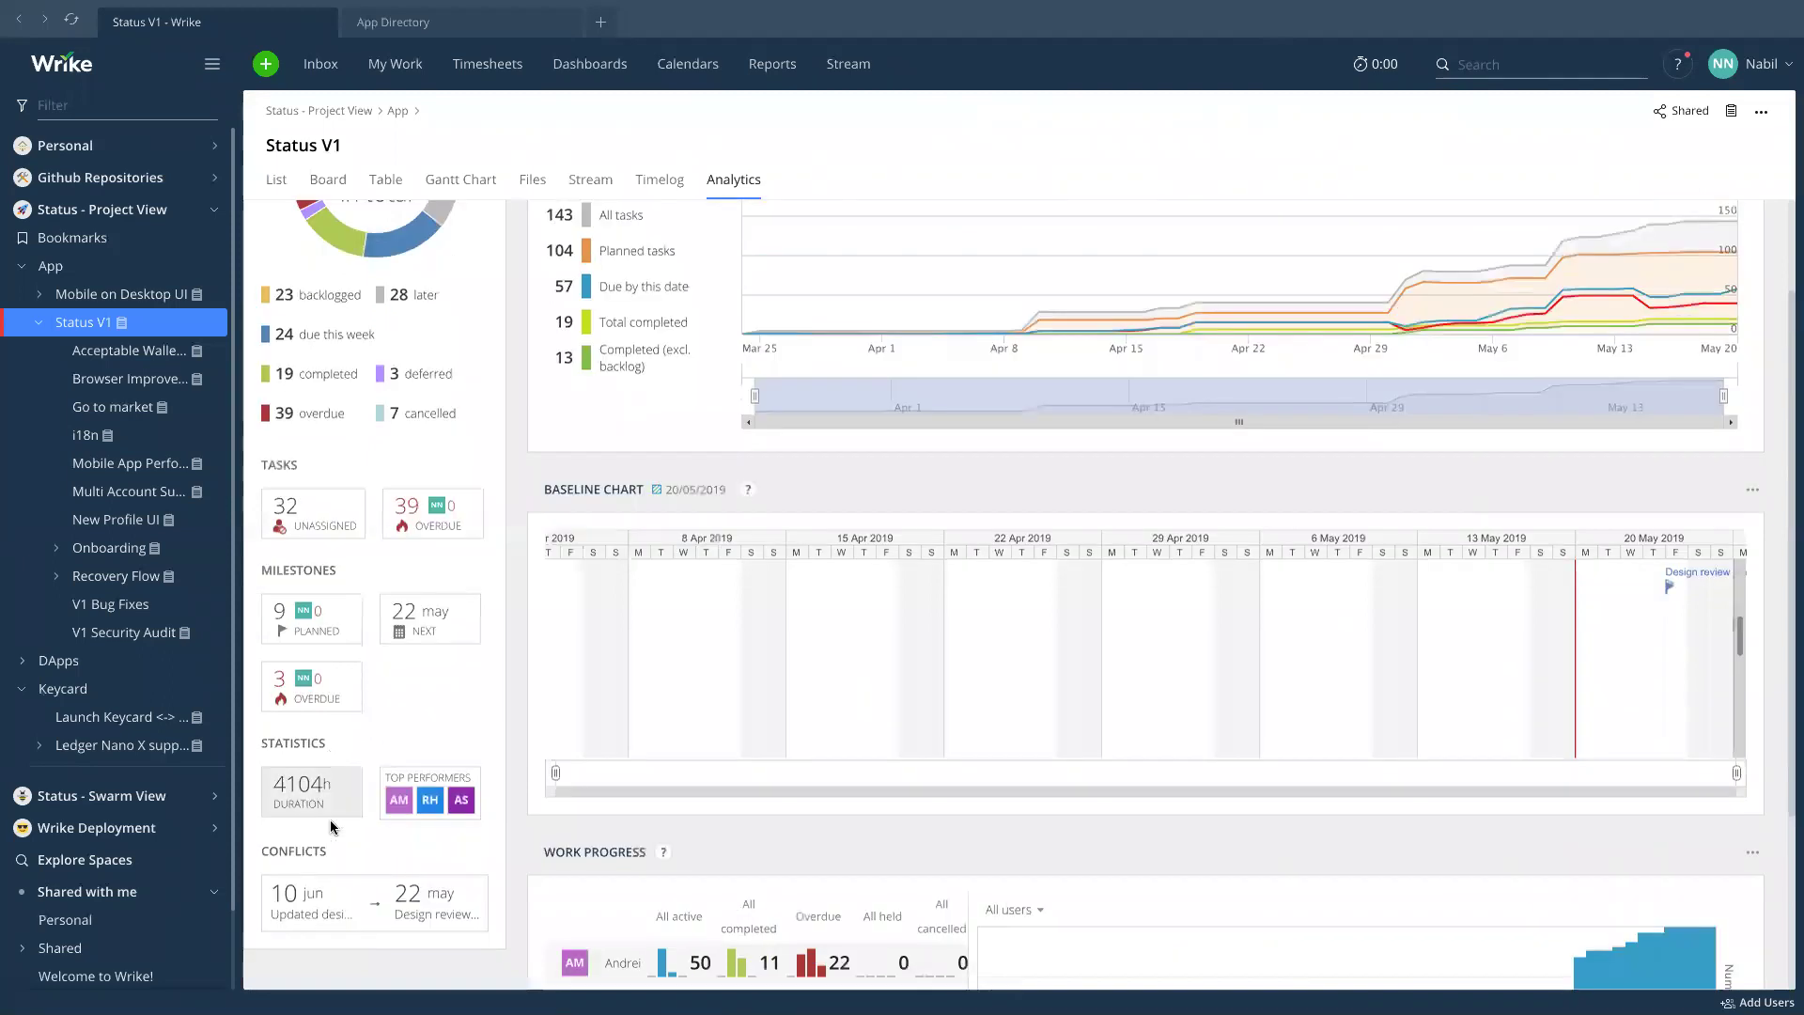
scroll(382, 726, up, 1)
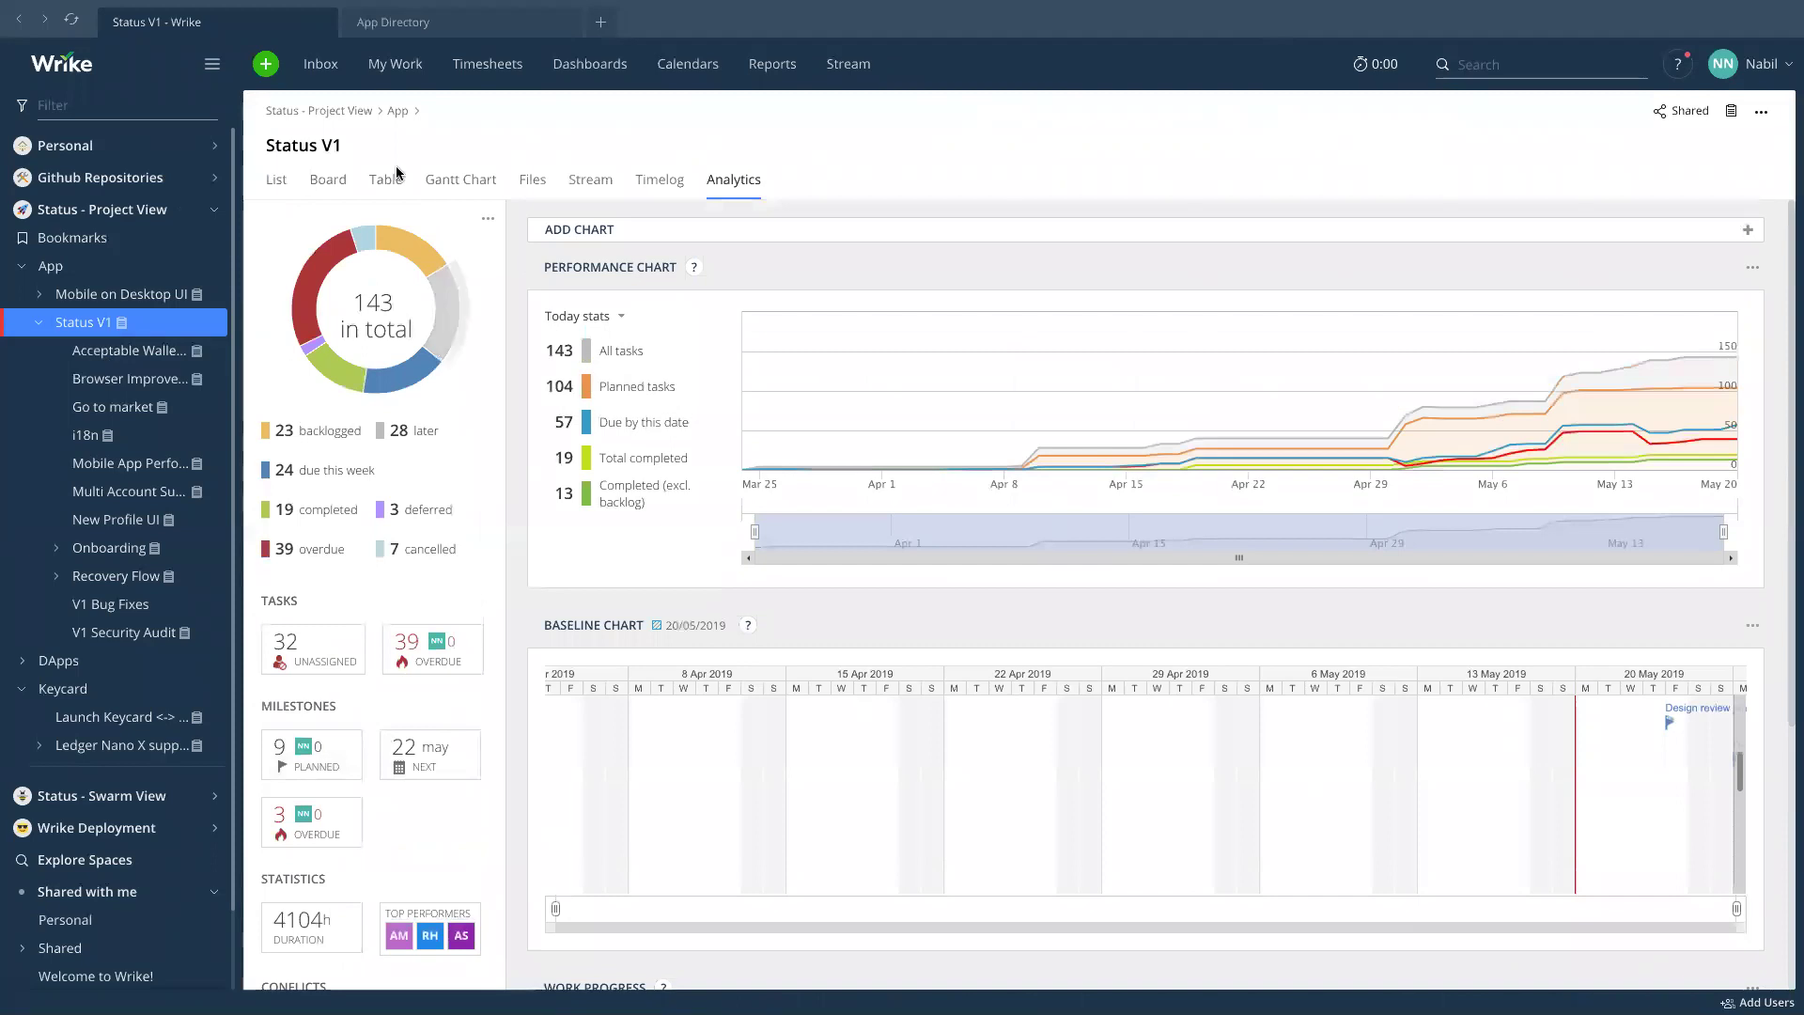
View Status V1 as a list, and examine its task timeline and dependencies in the Gantt chart.
click(271, 180)
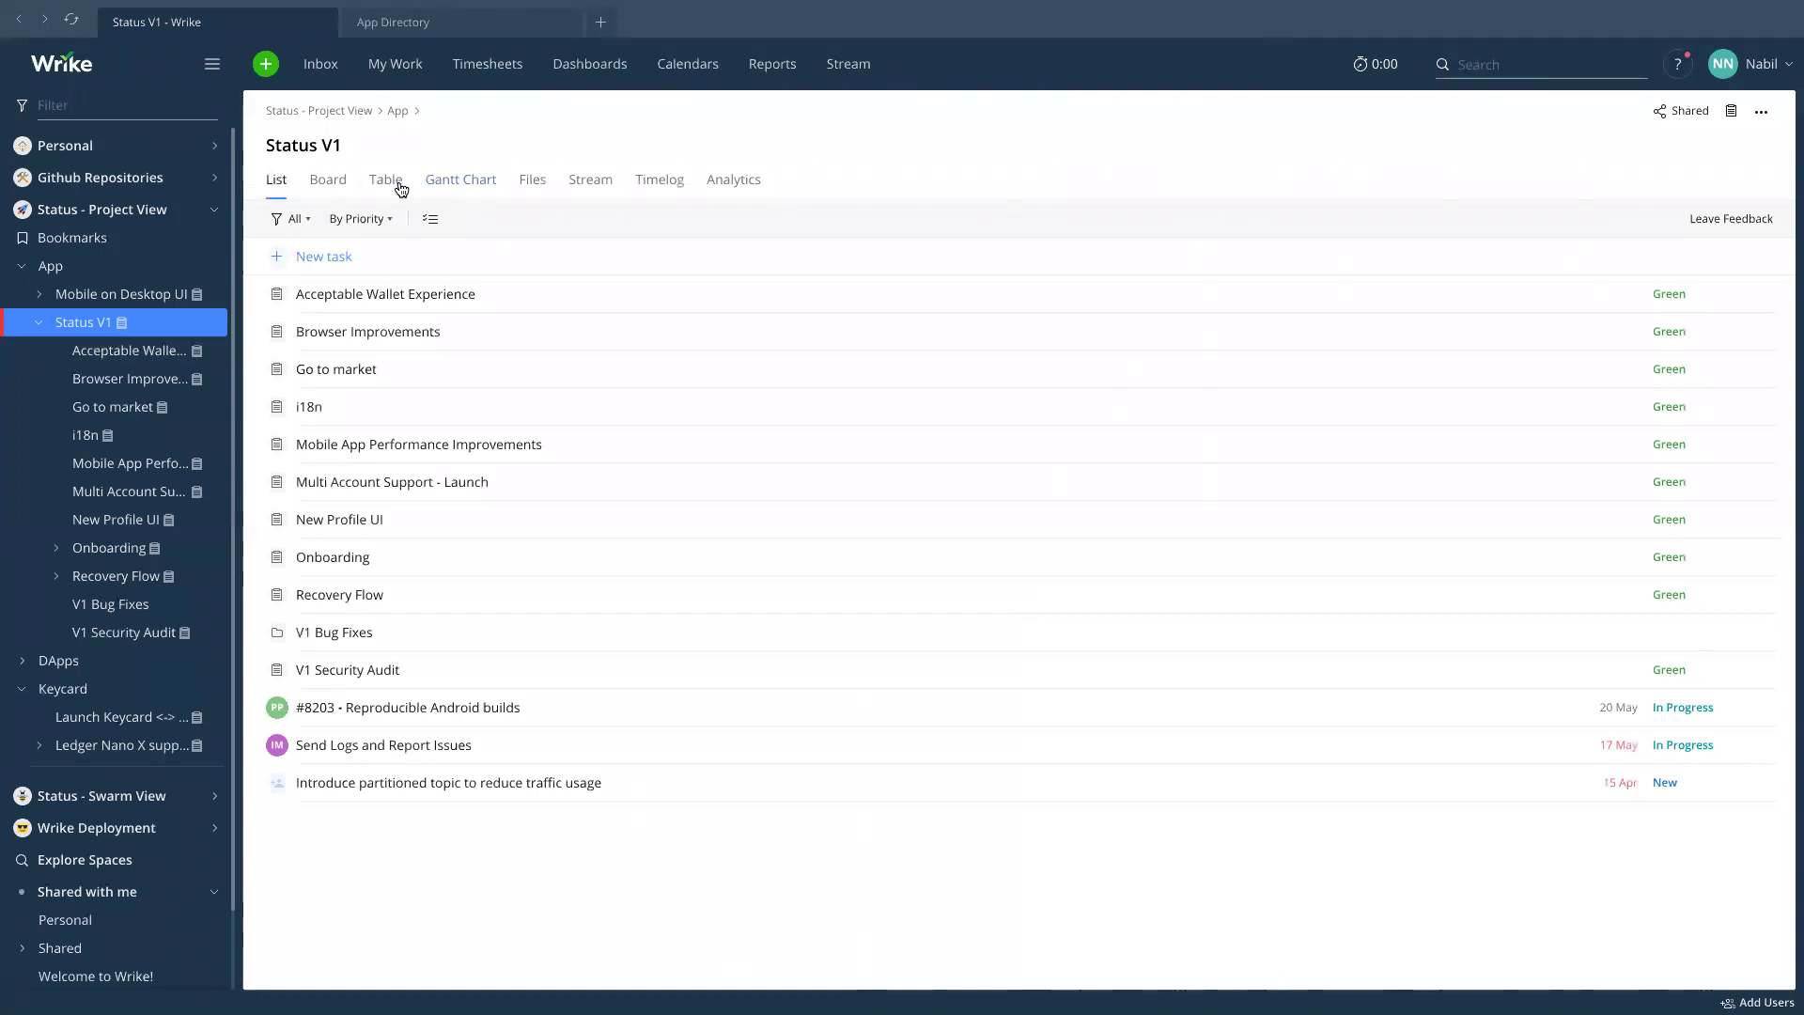
click(488, 182)
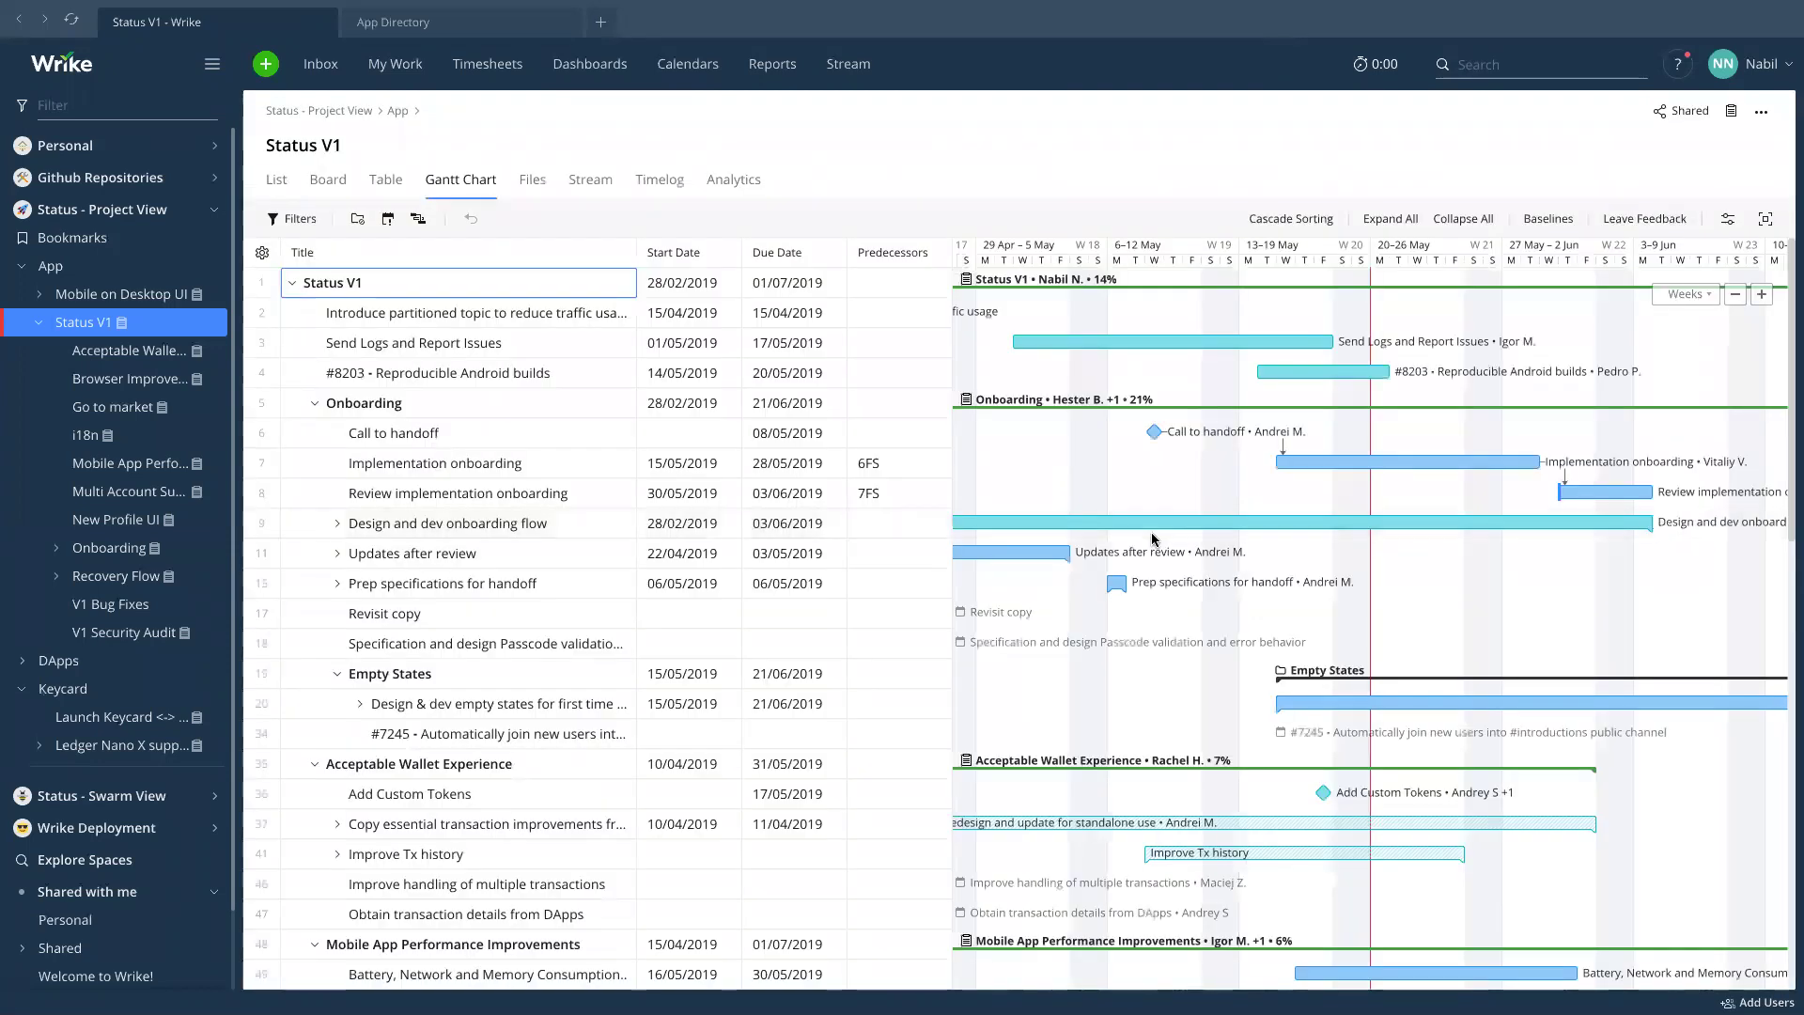
scroll(1146, 542, right, 3)
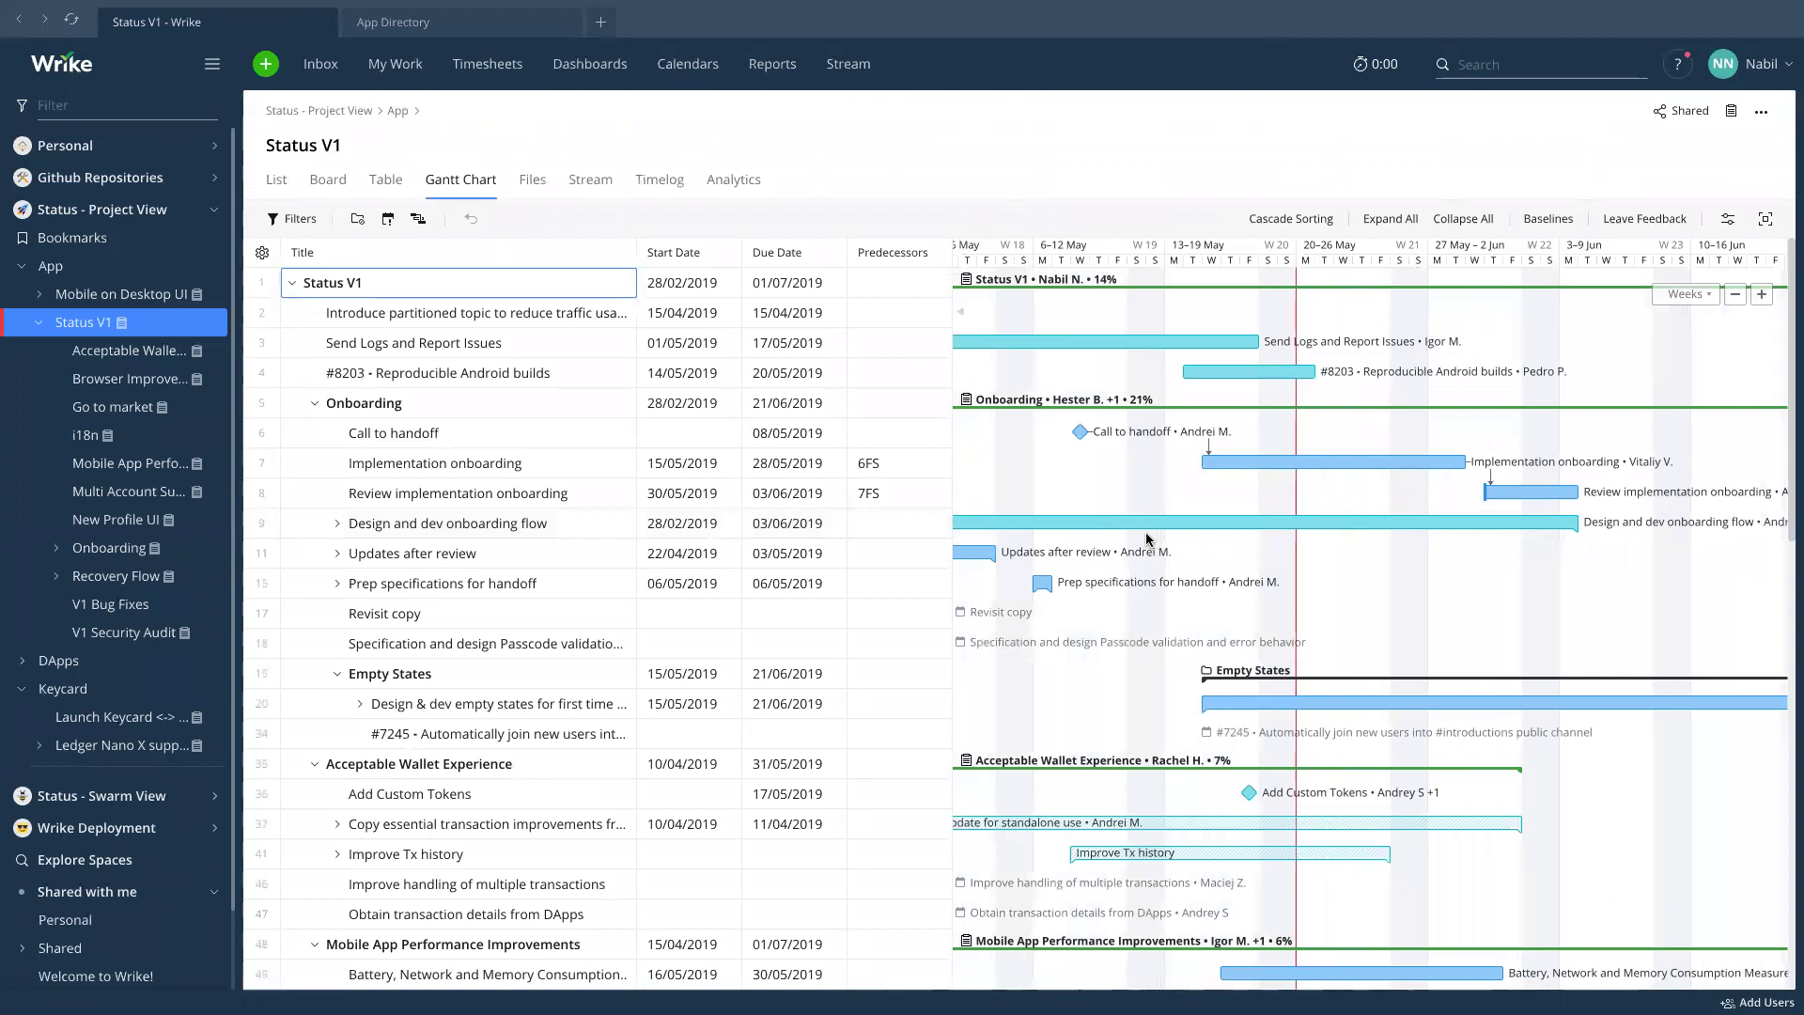
scroll(1146, 541, right, 1)
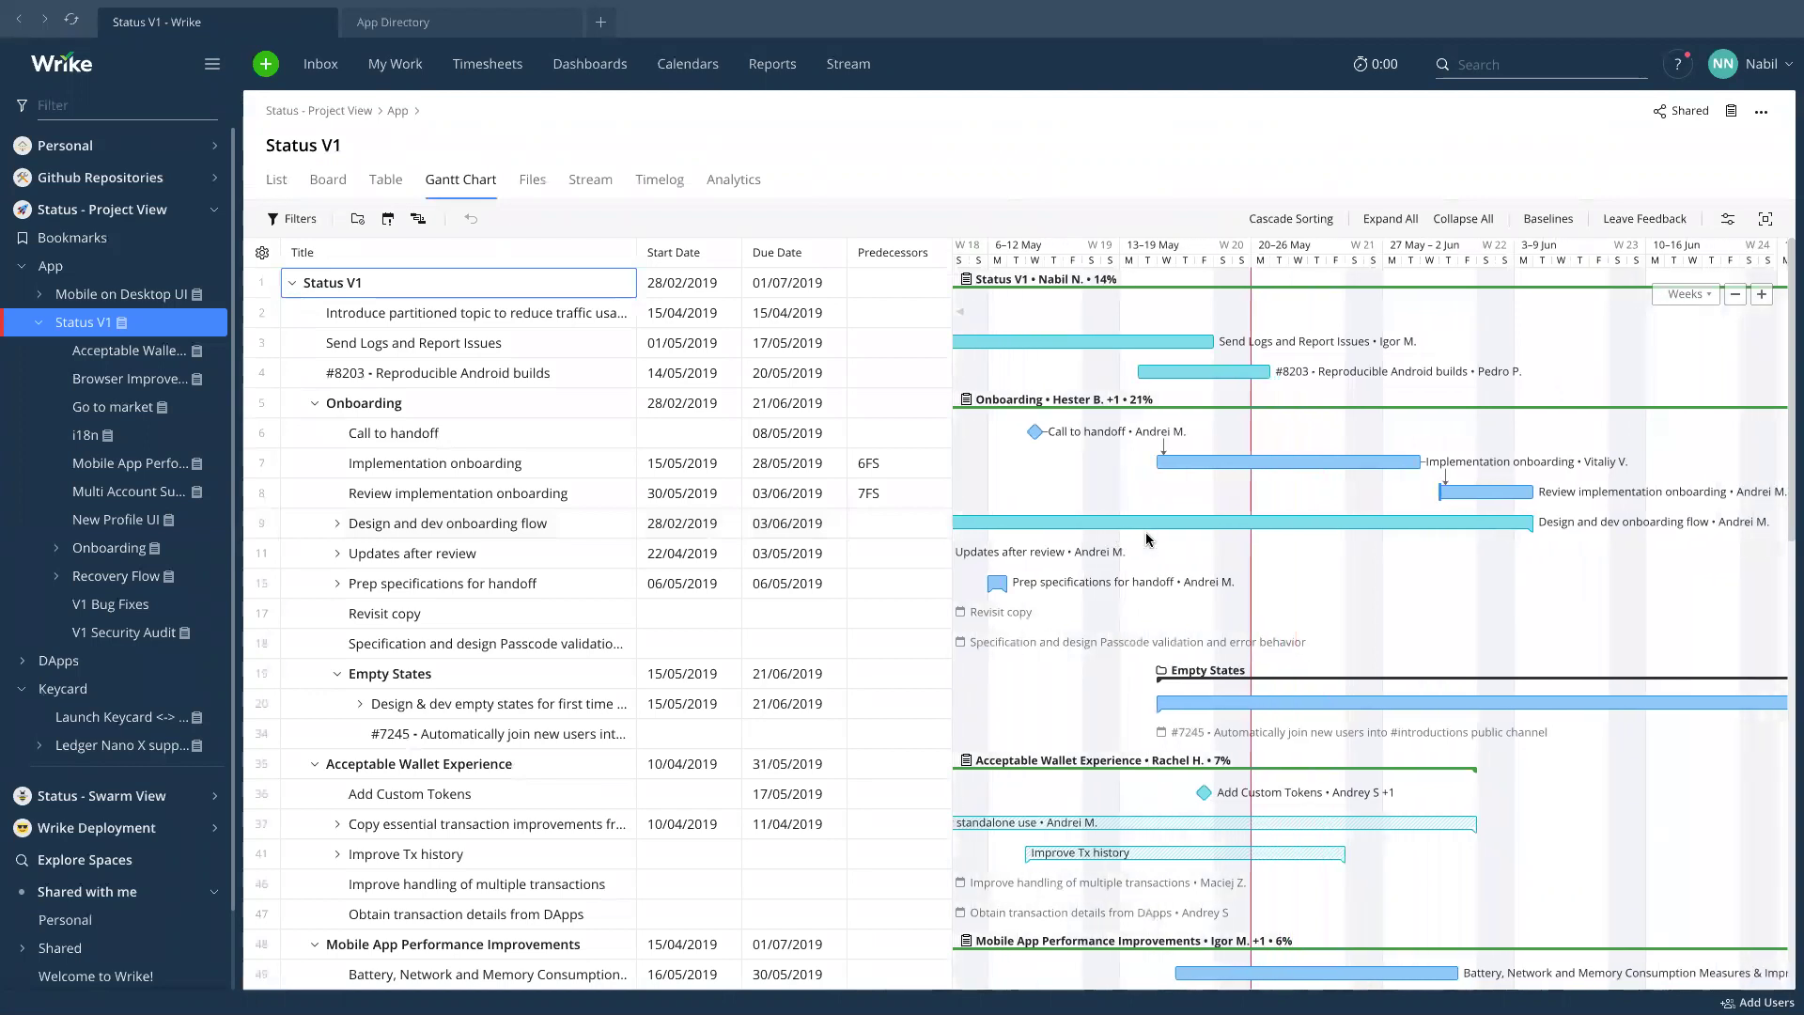
scroll(1146, 533, down, 5)
scroll(1142, 540, up, 5)
scroll(1143, 551, down, 8)
scroll(1143, 551, up, 3)
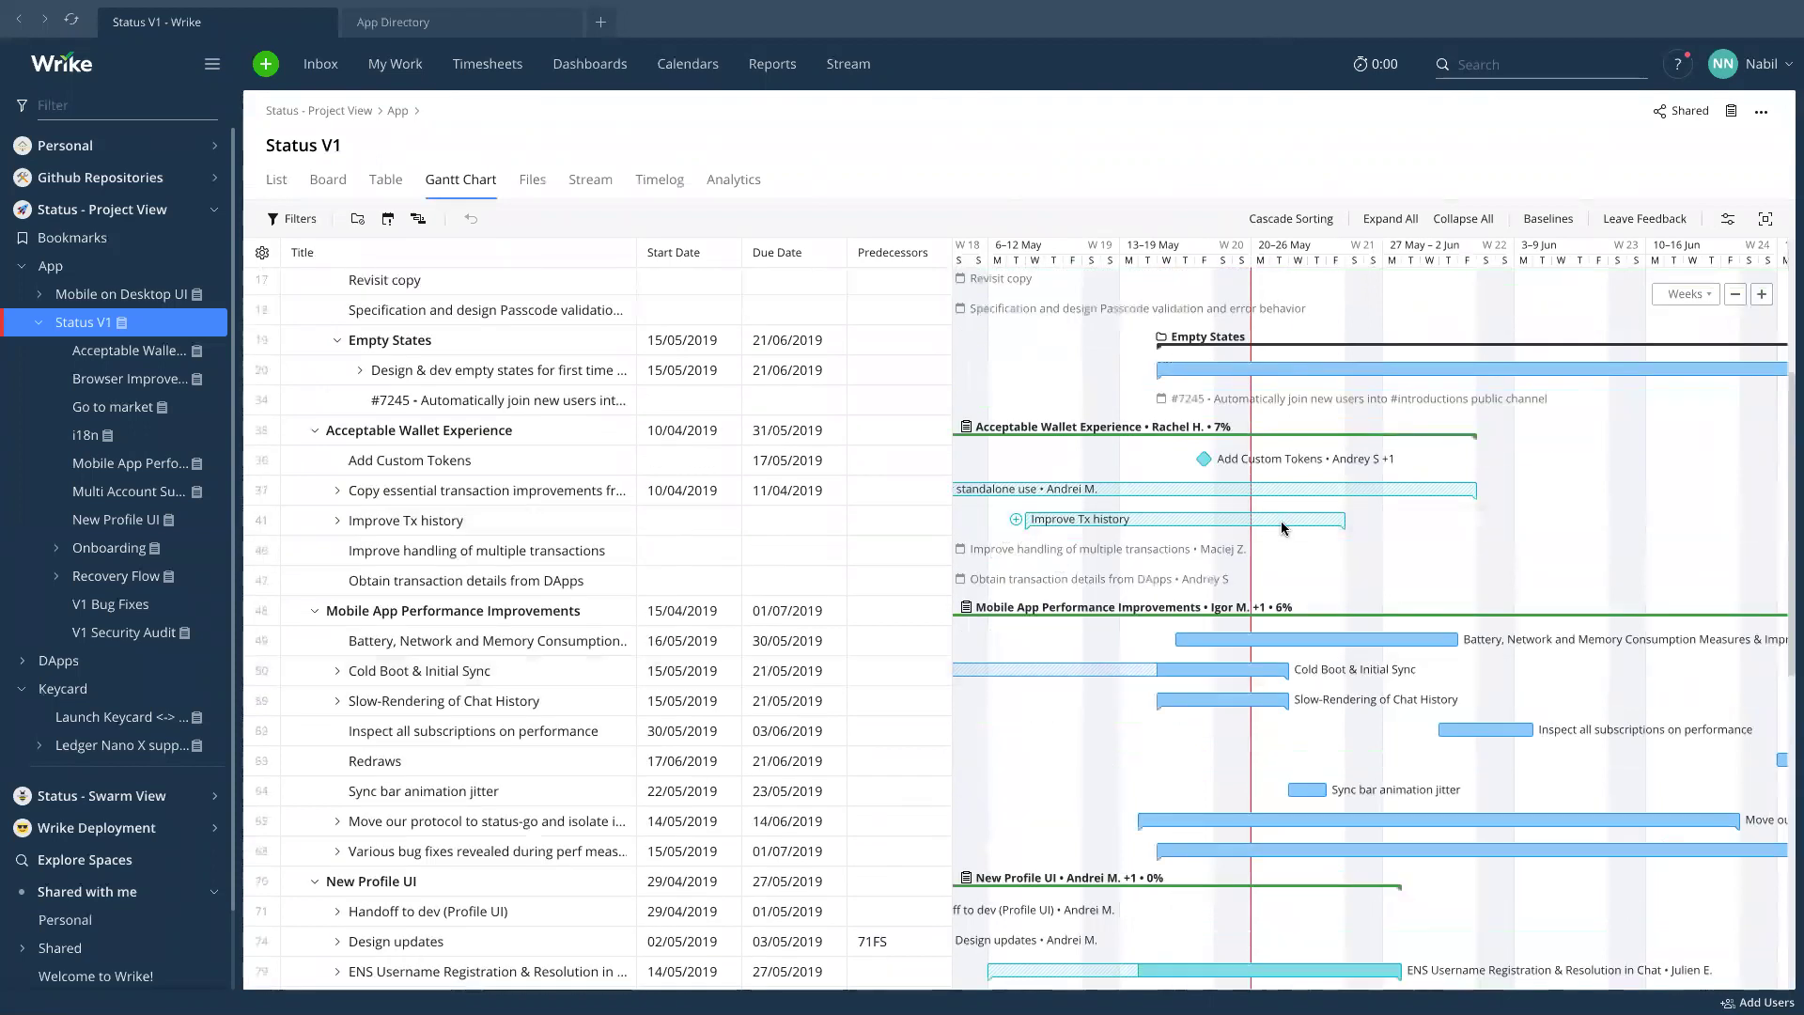
scroll(1170, 560, down, 2)
scroll(1160, 535, up, 4)
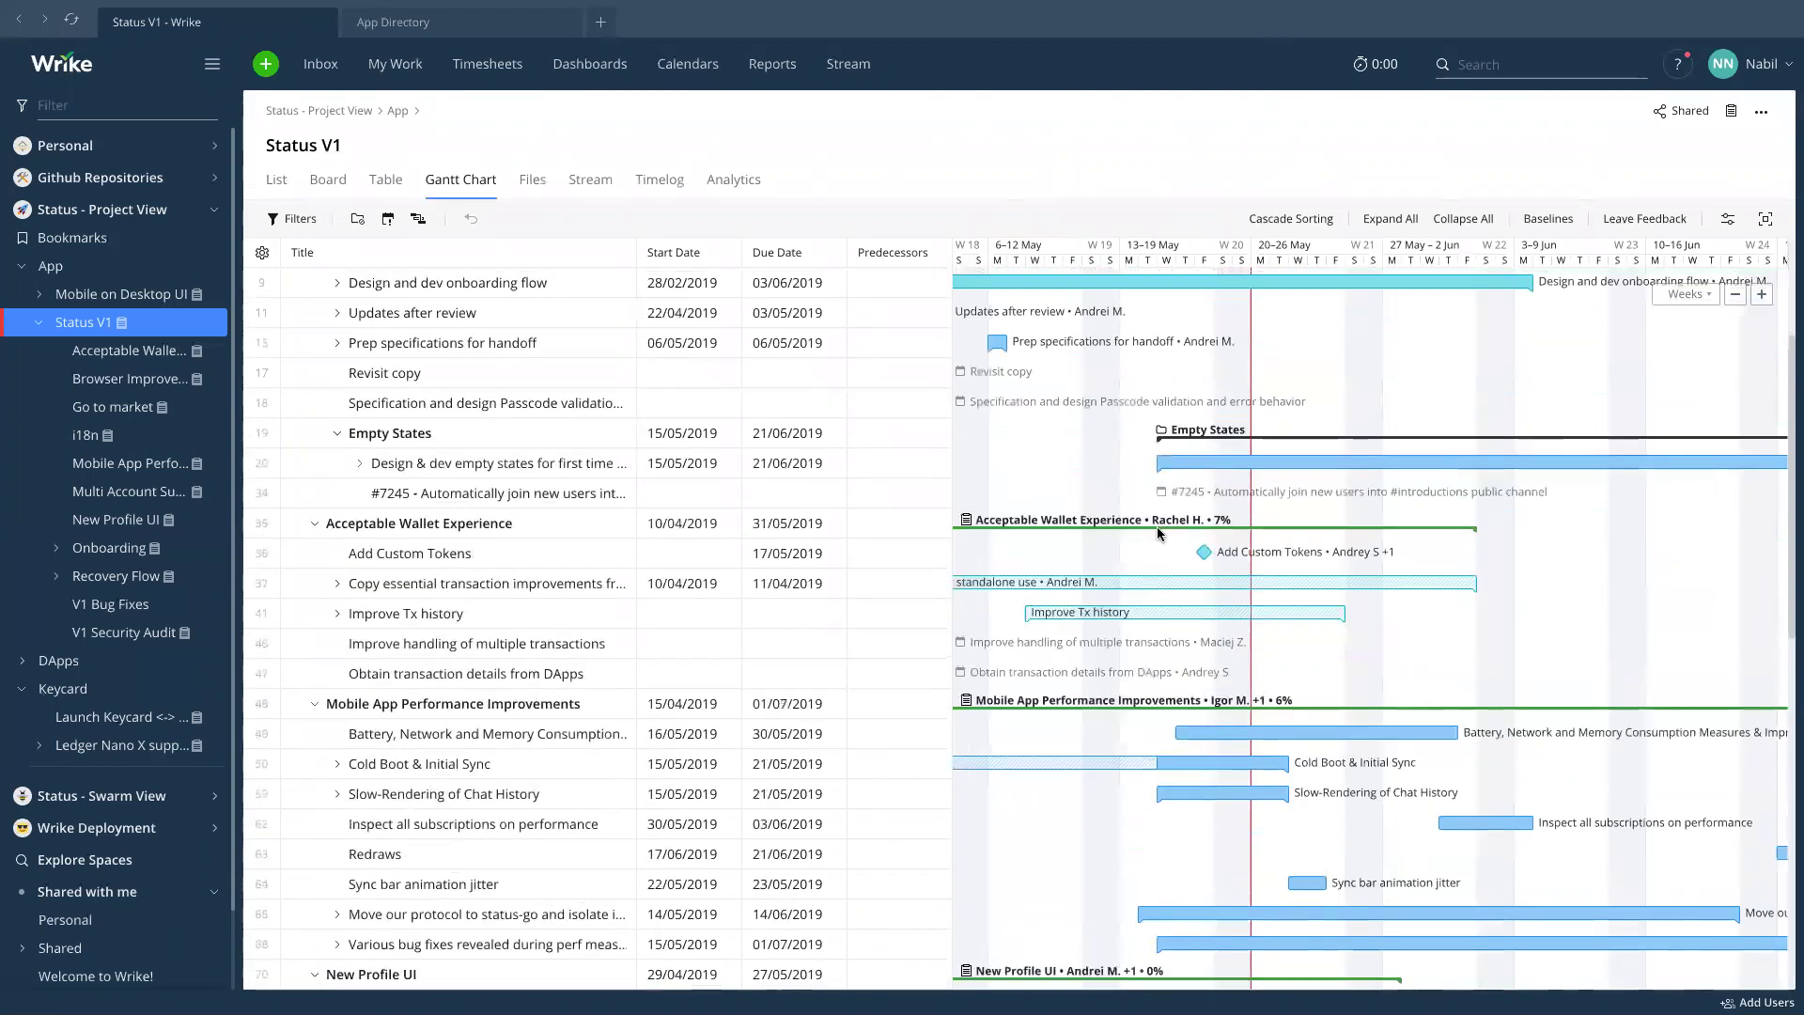
scroll(1158, 527, up, 2)
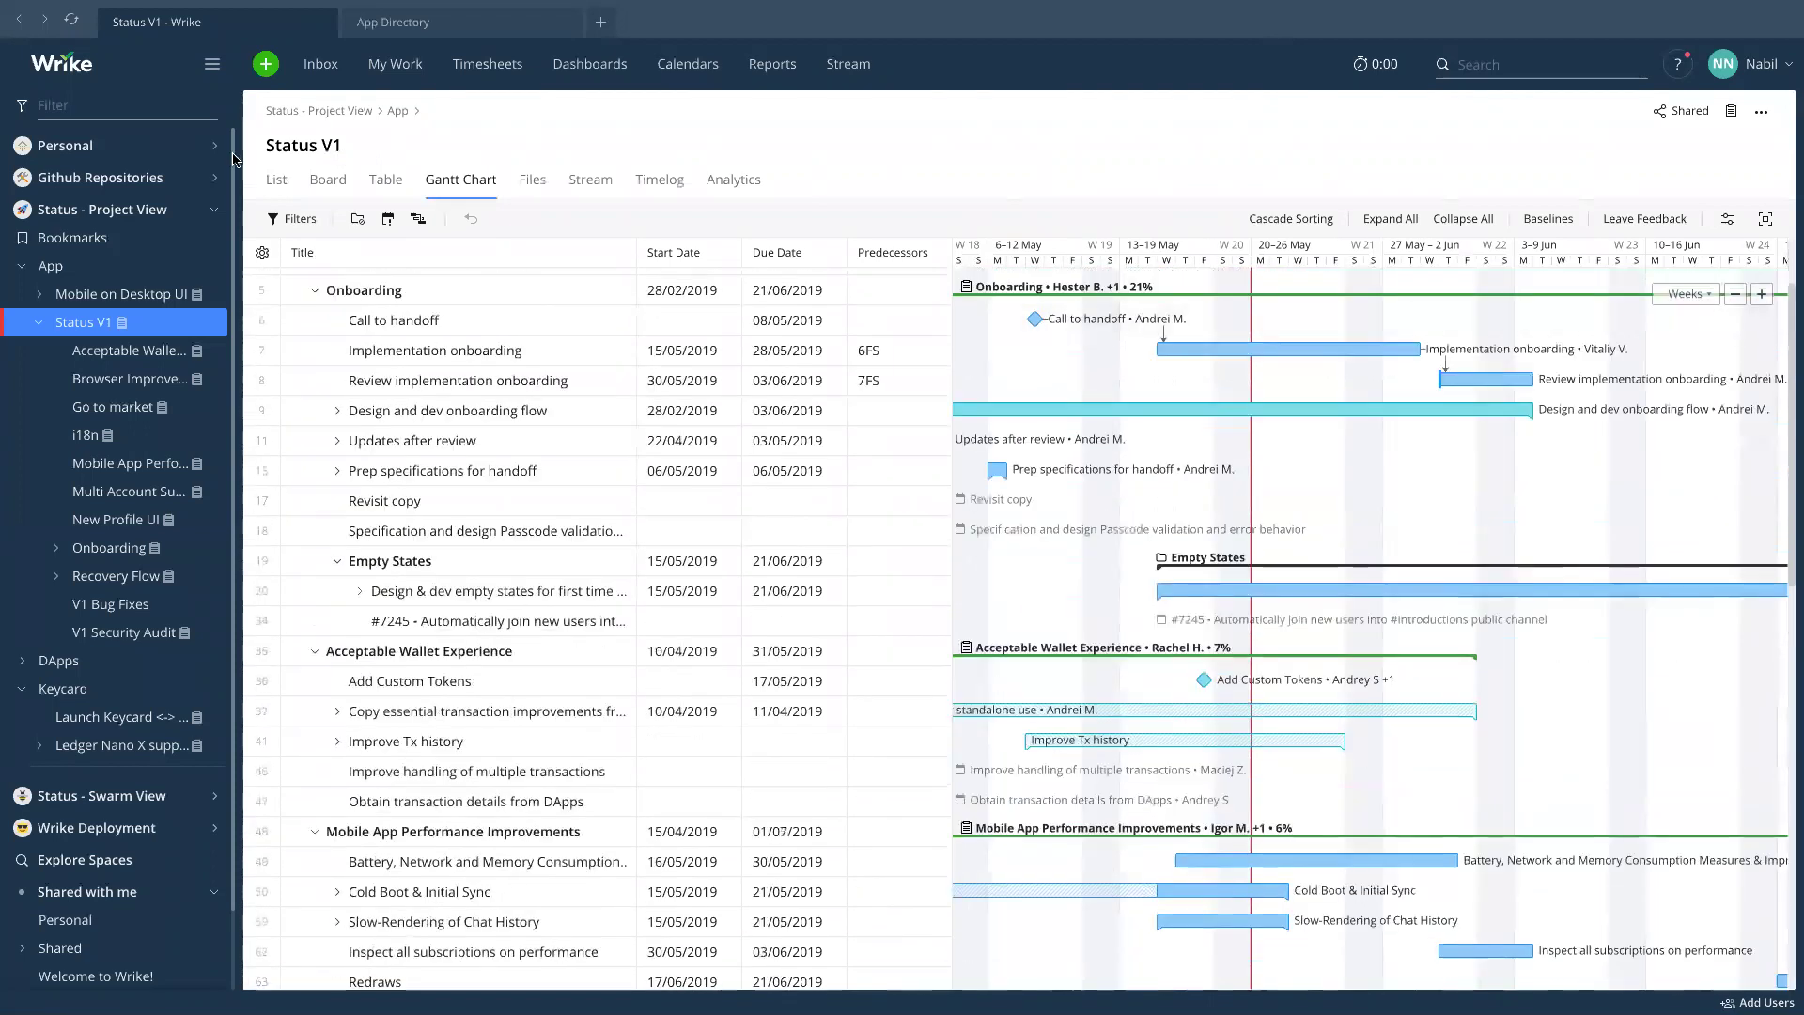
Compare the list of Status V1 with its Gantt chart, and try the critical path and overdue task highlighting before turning both off.
click(282, 188)
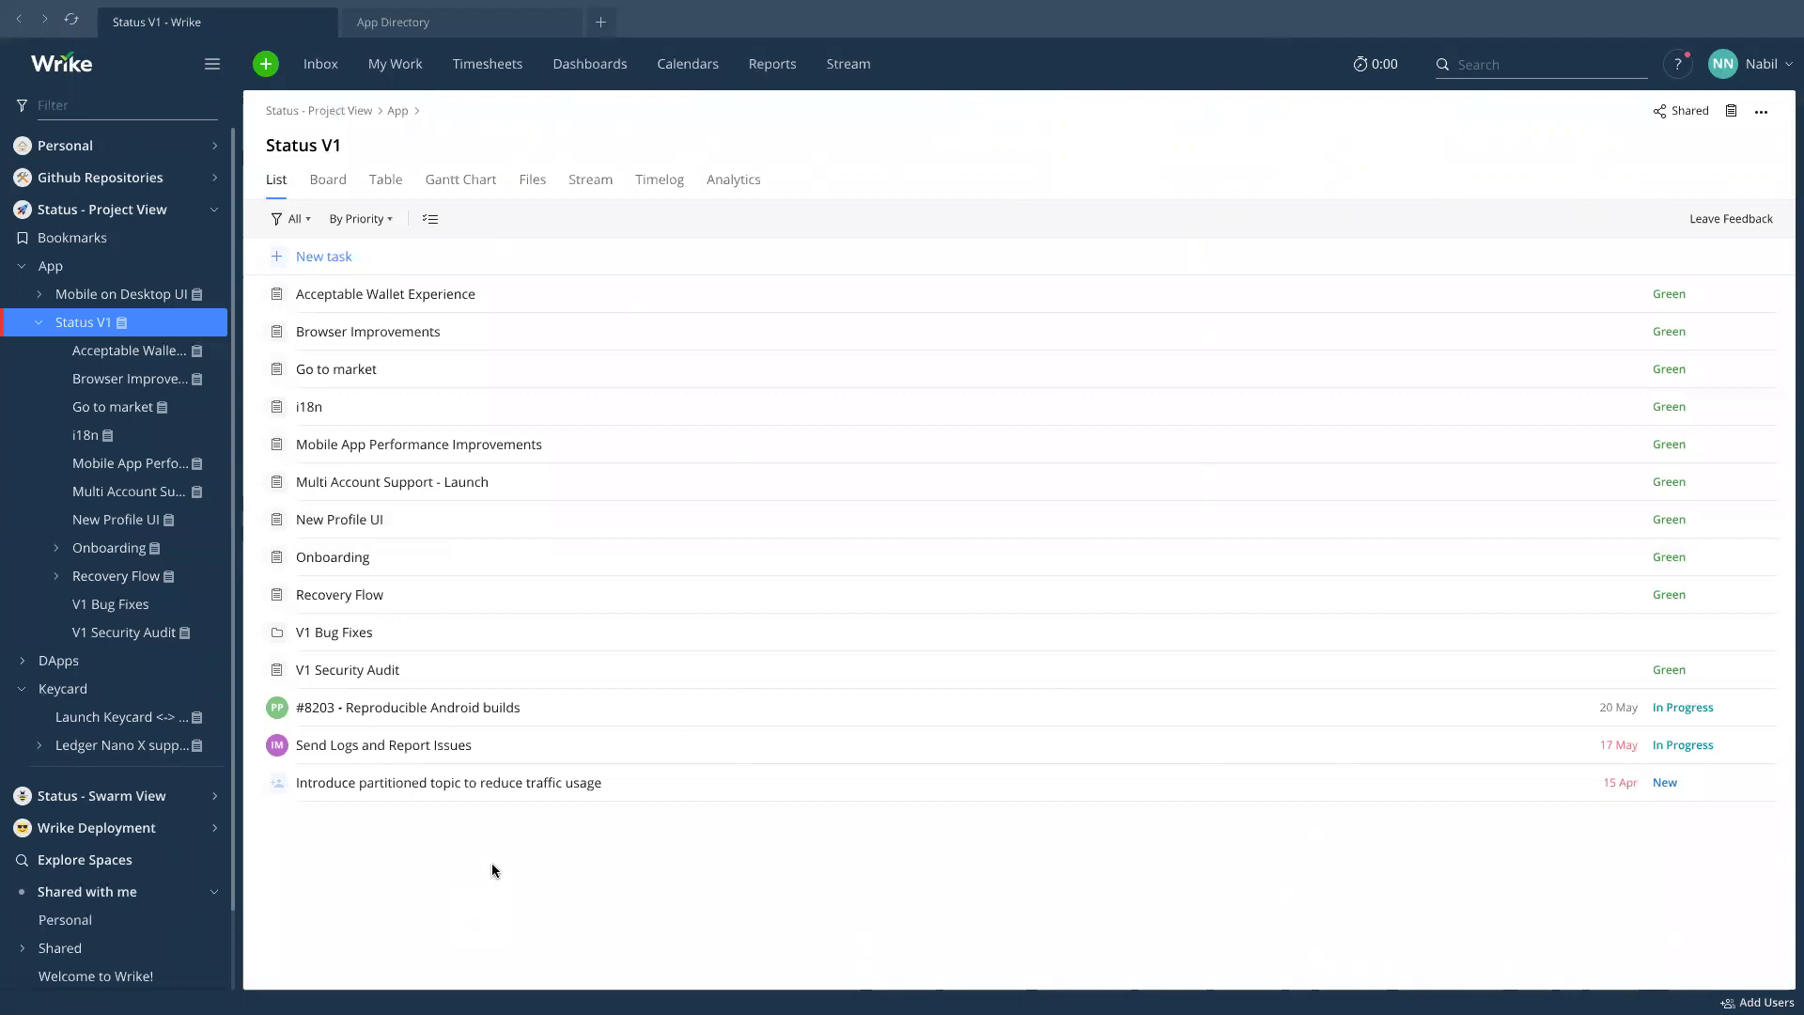
click(470, 177)
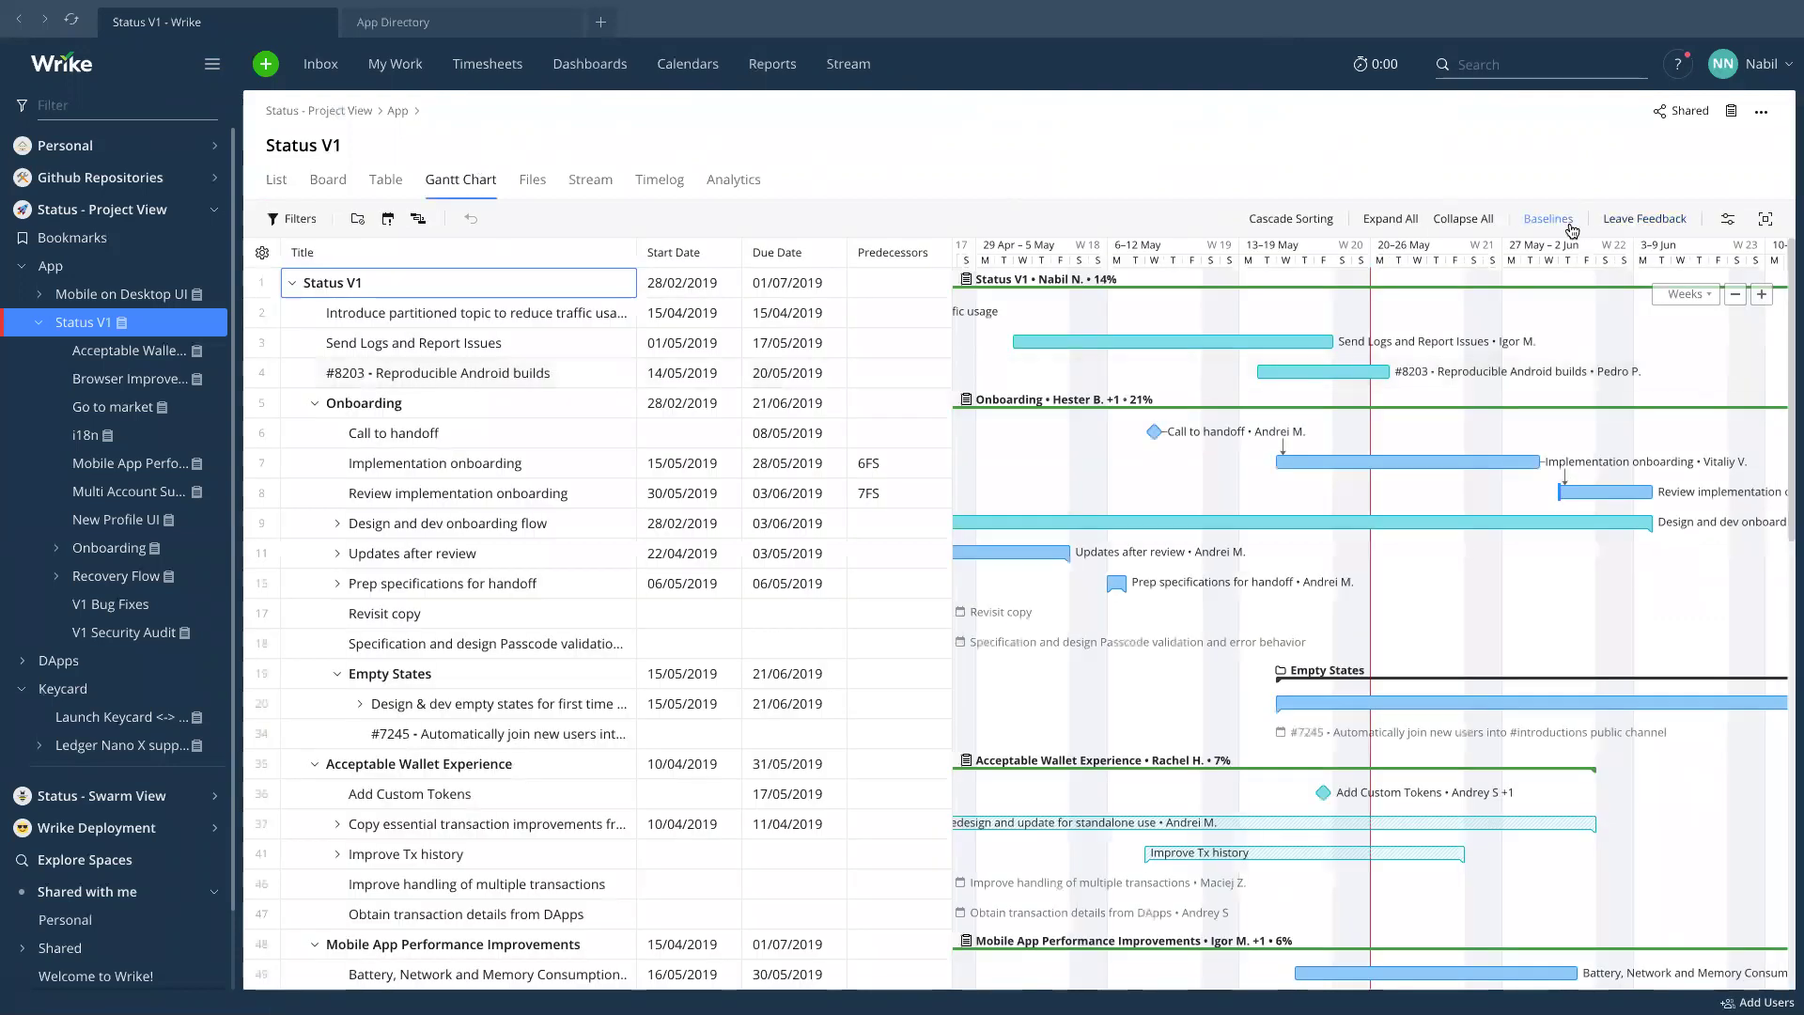
click(419, 220)
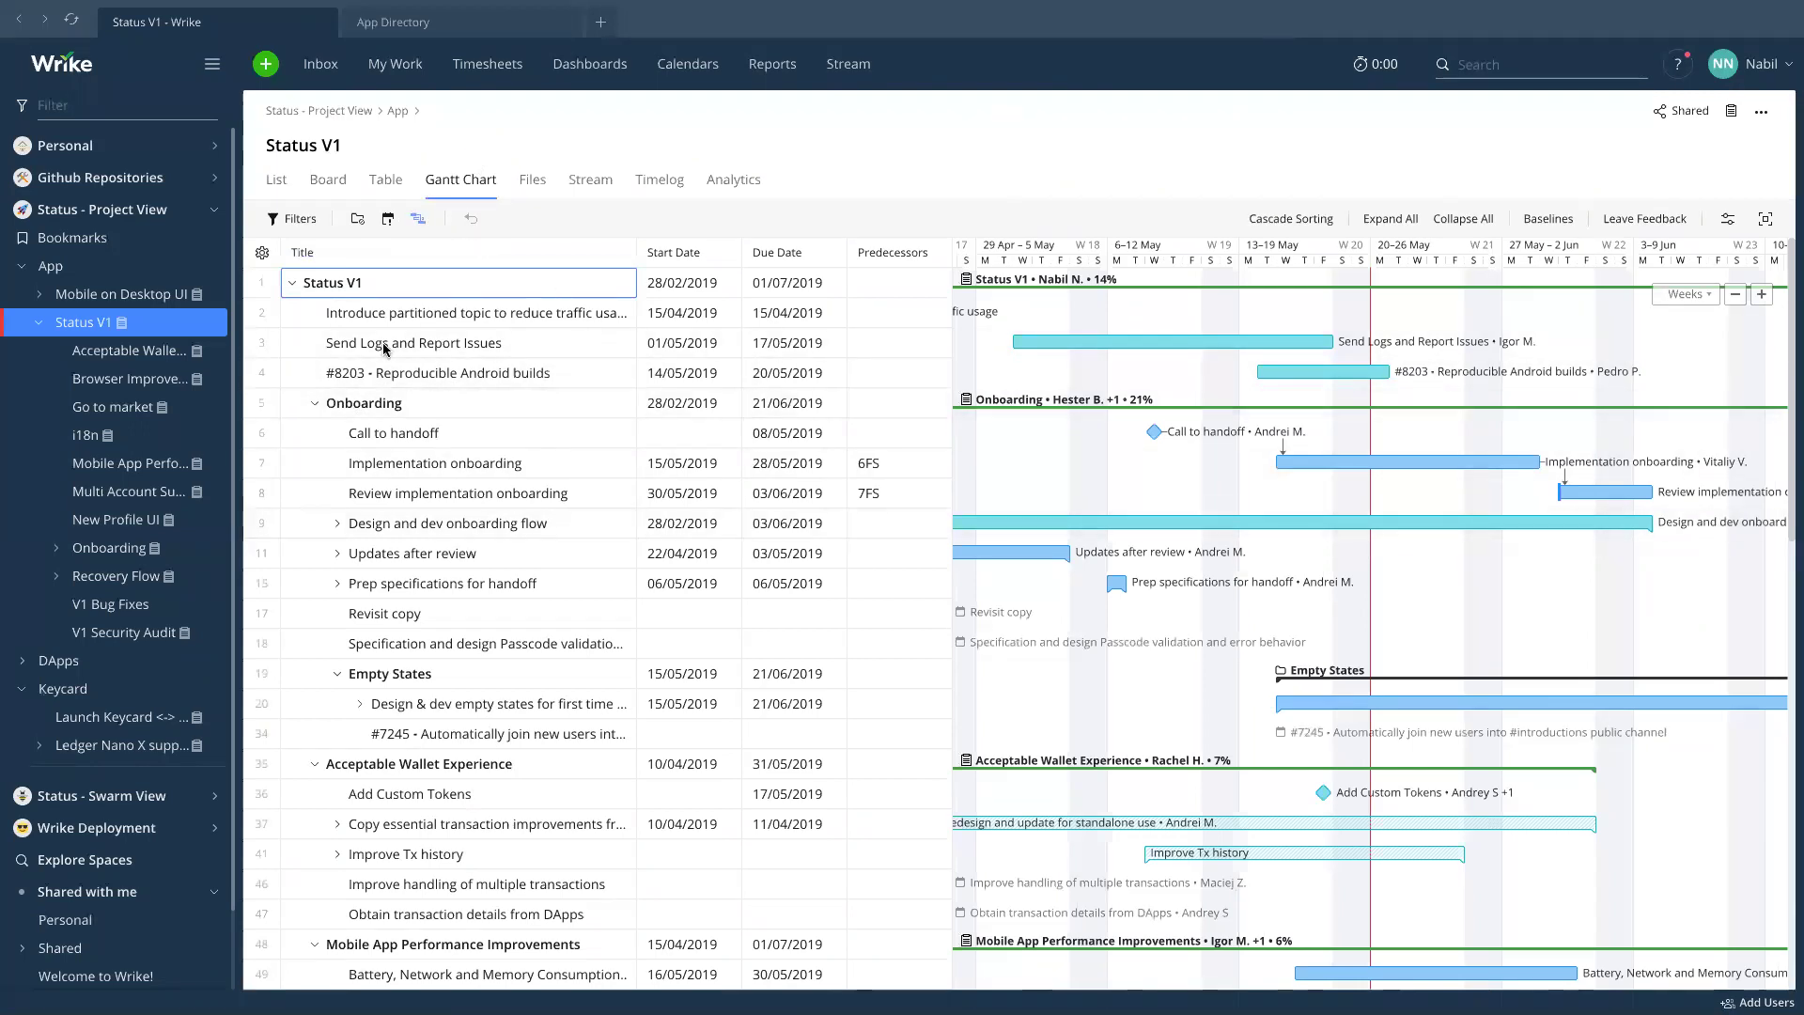
scroll(132, 423, up, 1)
click(389, 221)
scroll(1034, 496, down, 2)
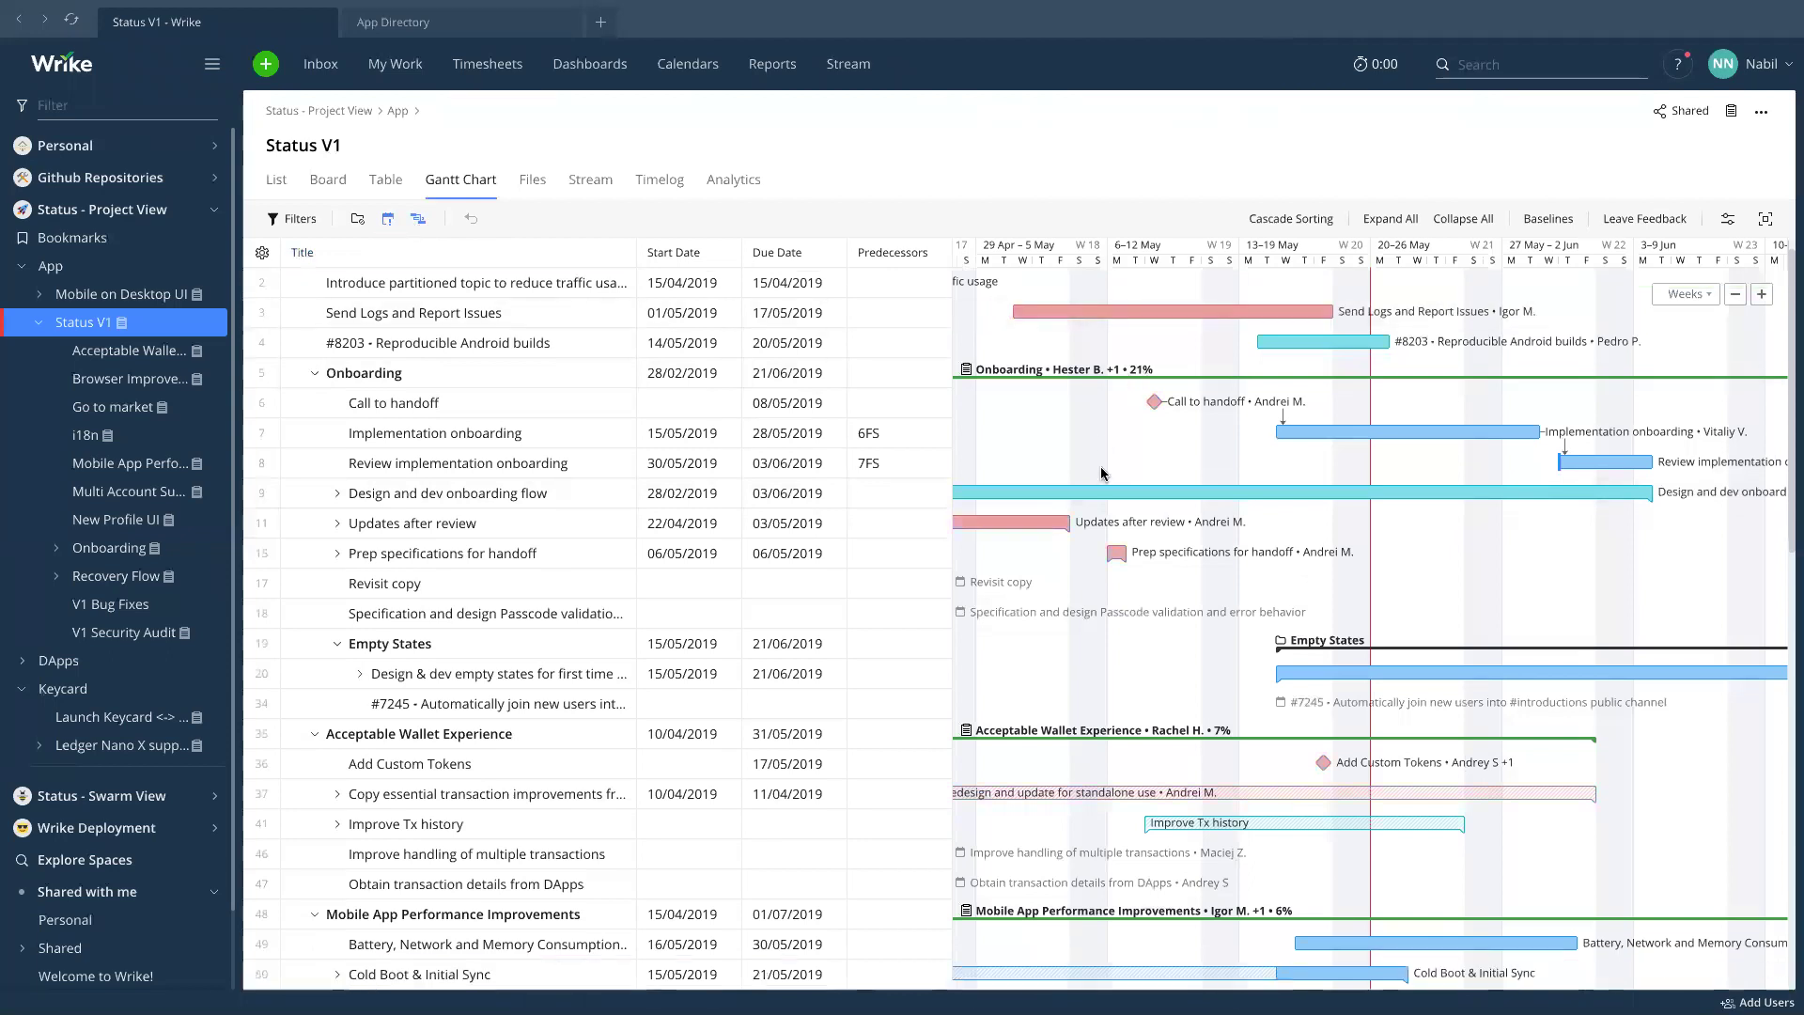
scroll(1152, 737, down, 1)
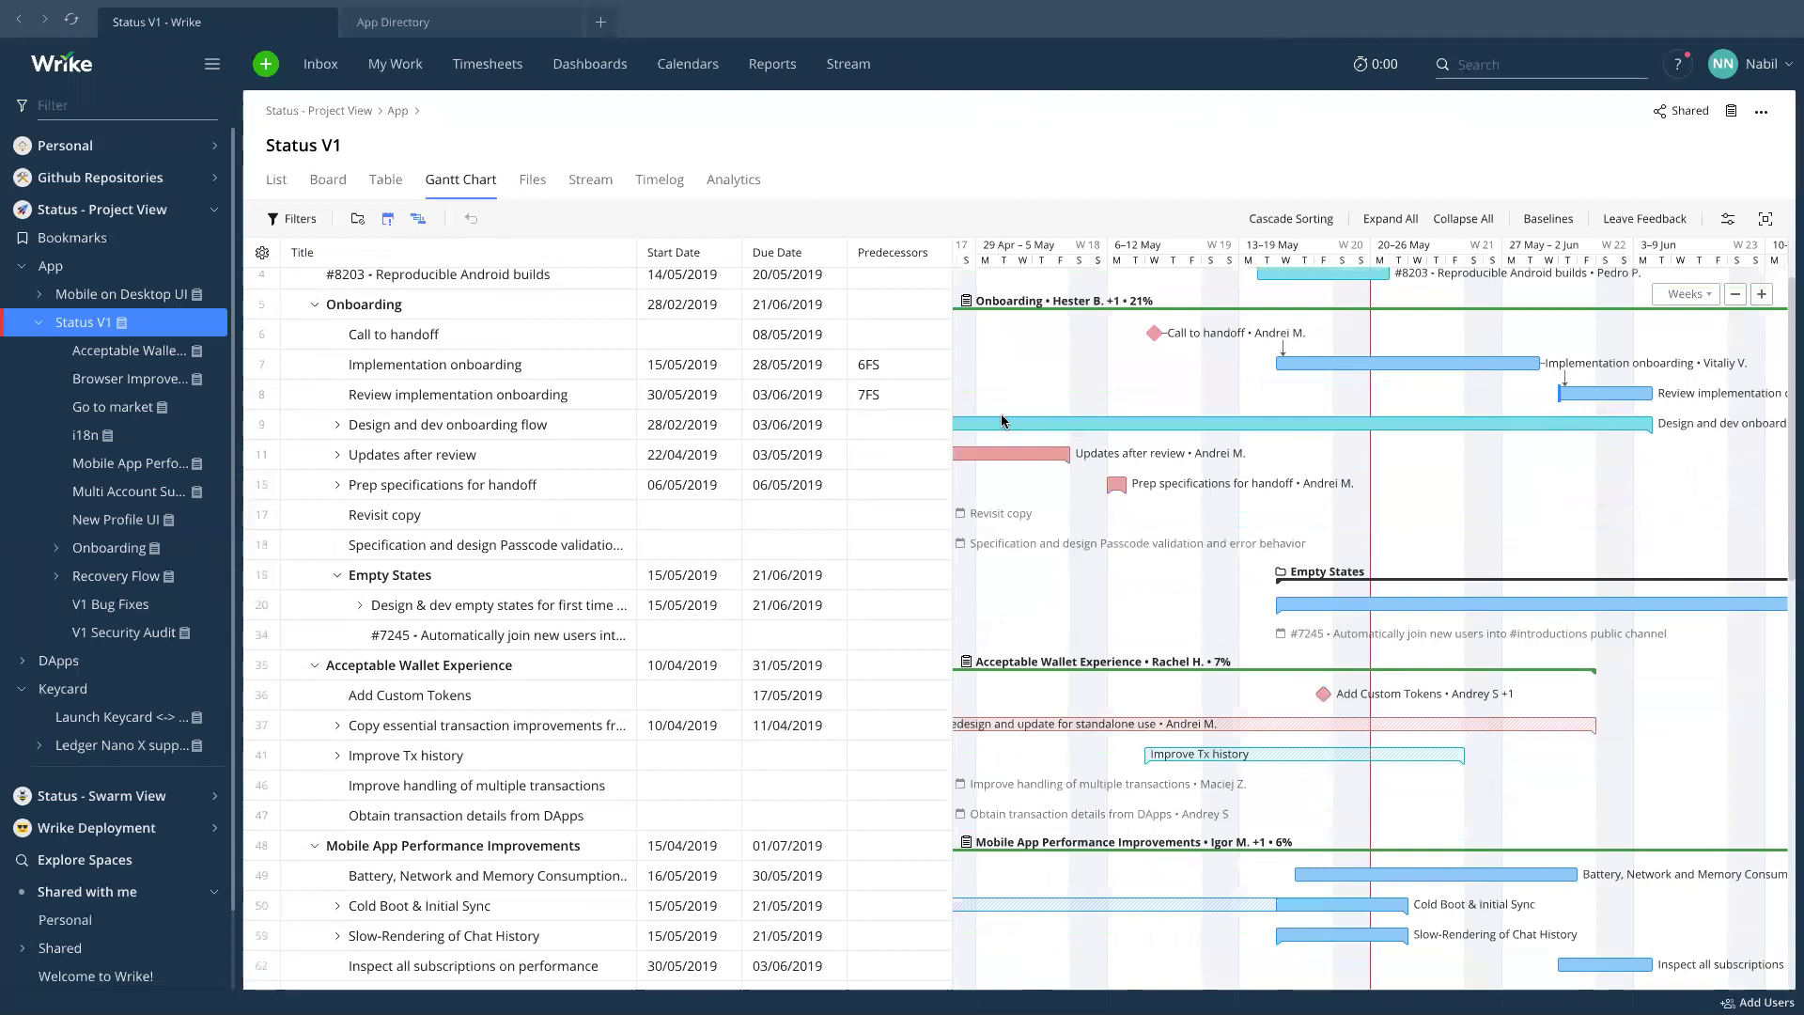
scroll(442, 300, up, 3)
click(419, 218)
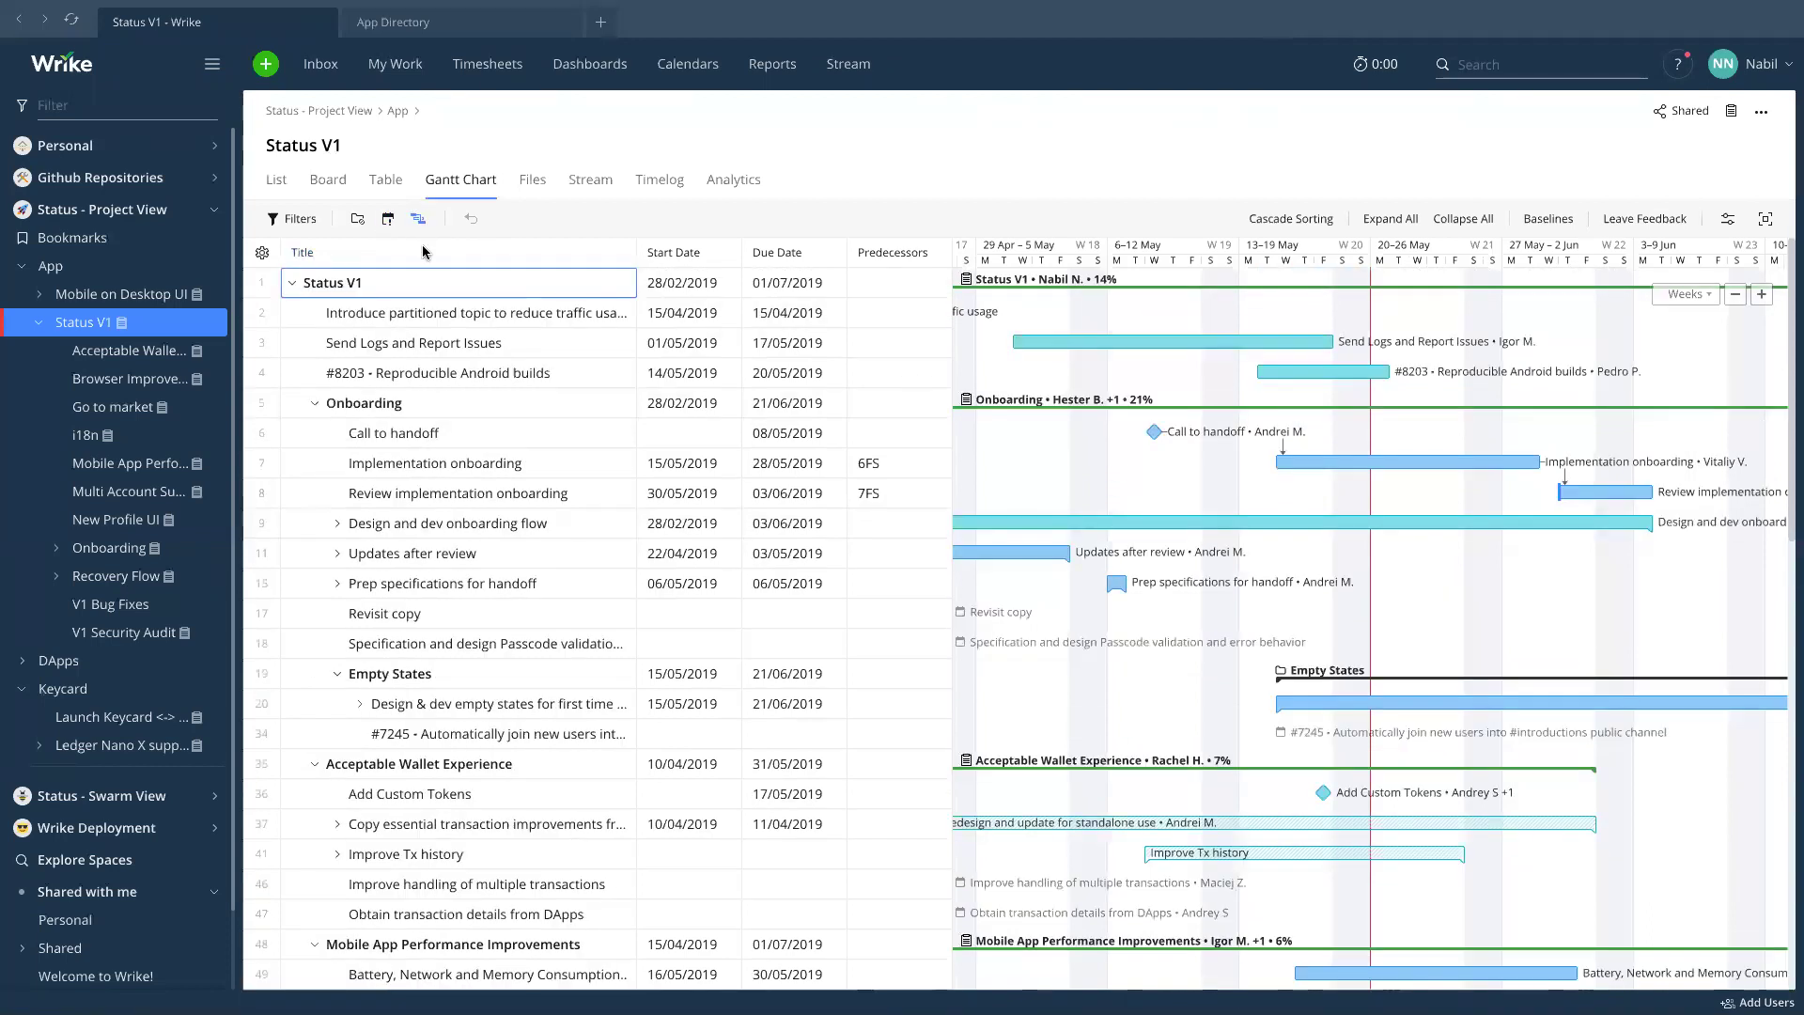
Highlight the critical path in the Status V1 Gantt chart and trace it from Mobile App Performance Improvements down to Recovery Flow.
scroll(1219, 569, down, 4)
scroll(1218, 569, down, 6)
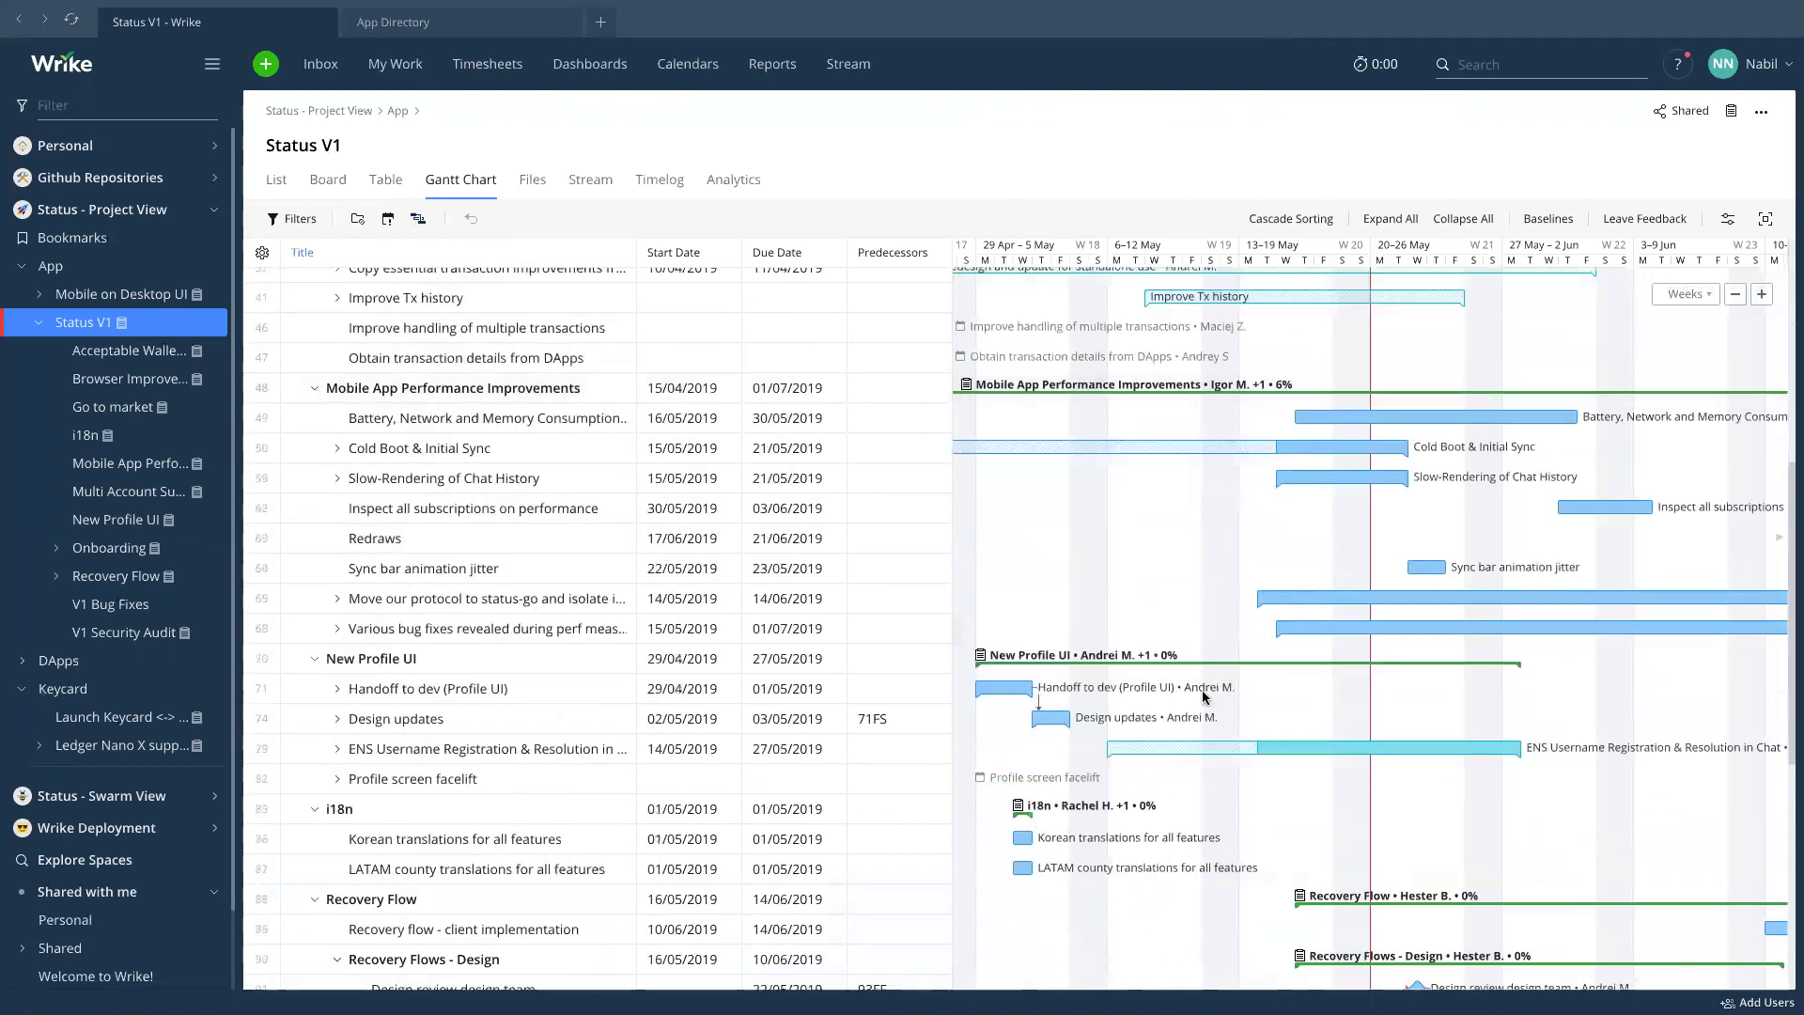
scroll(1175, 656, right, 5)
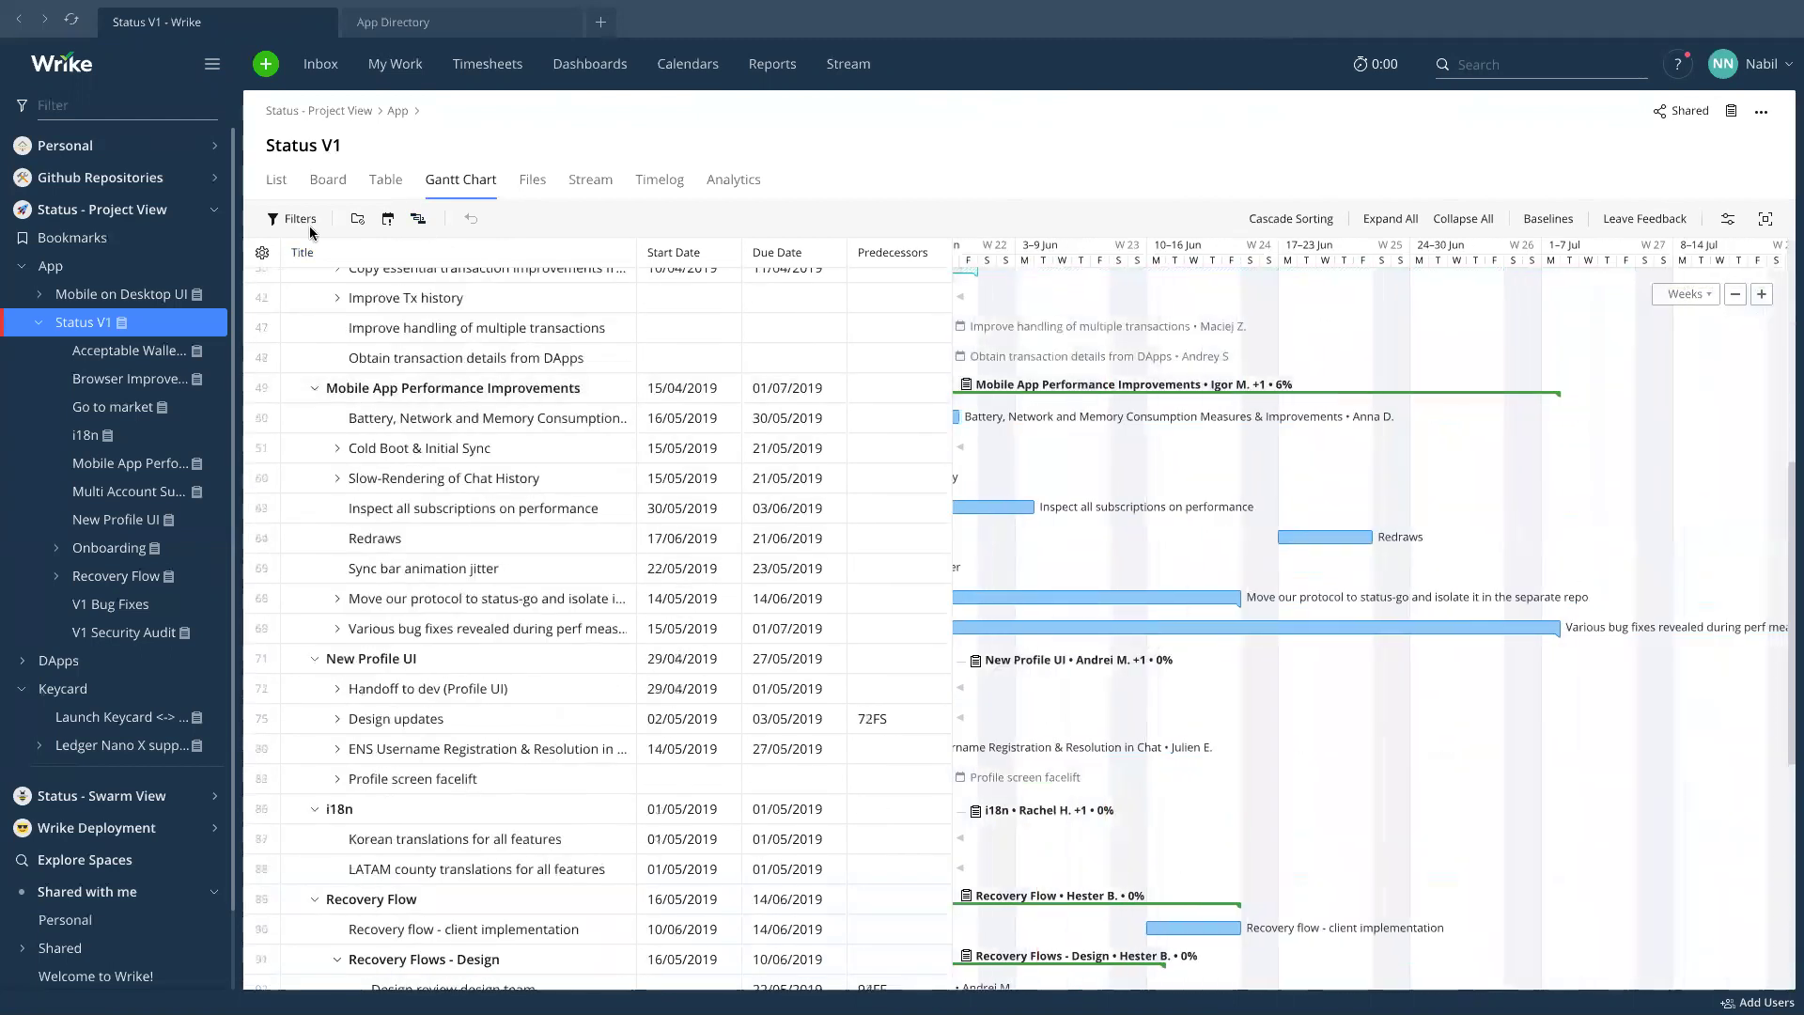
click(421, 224)
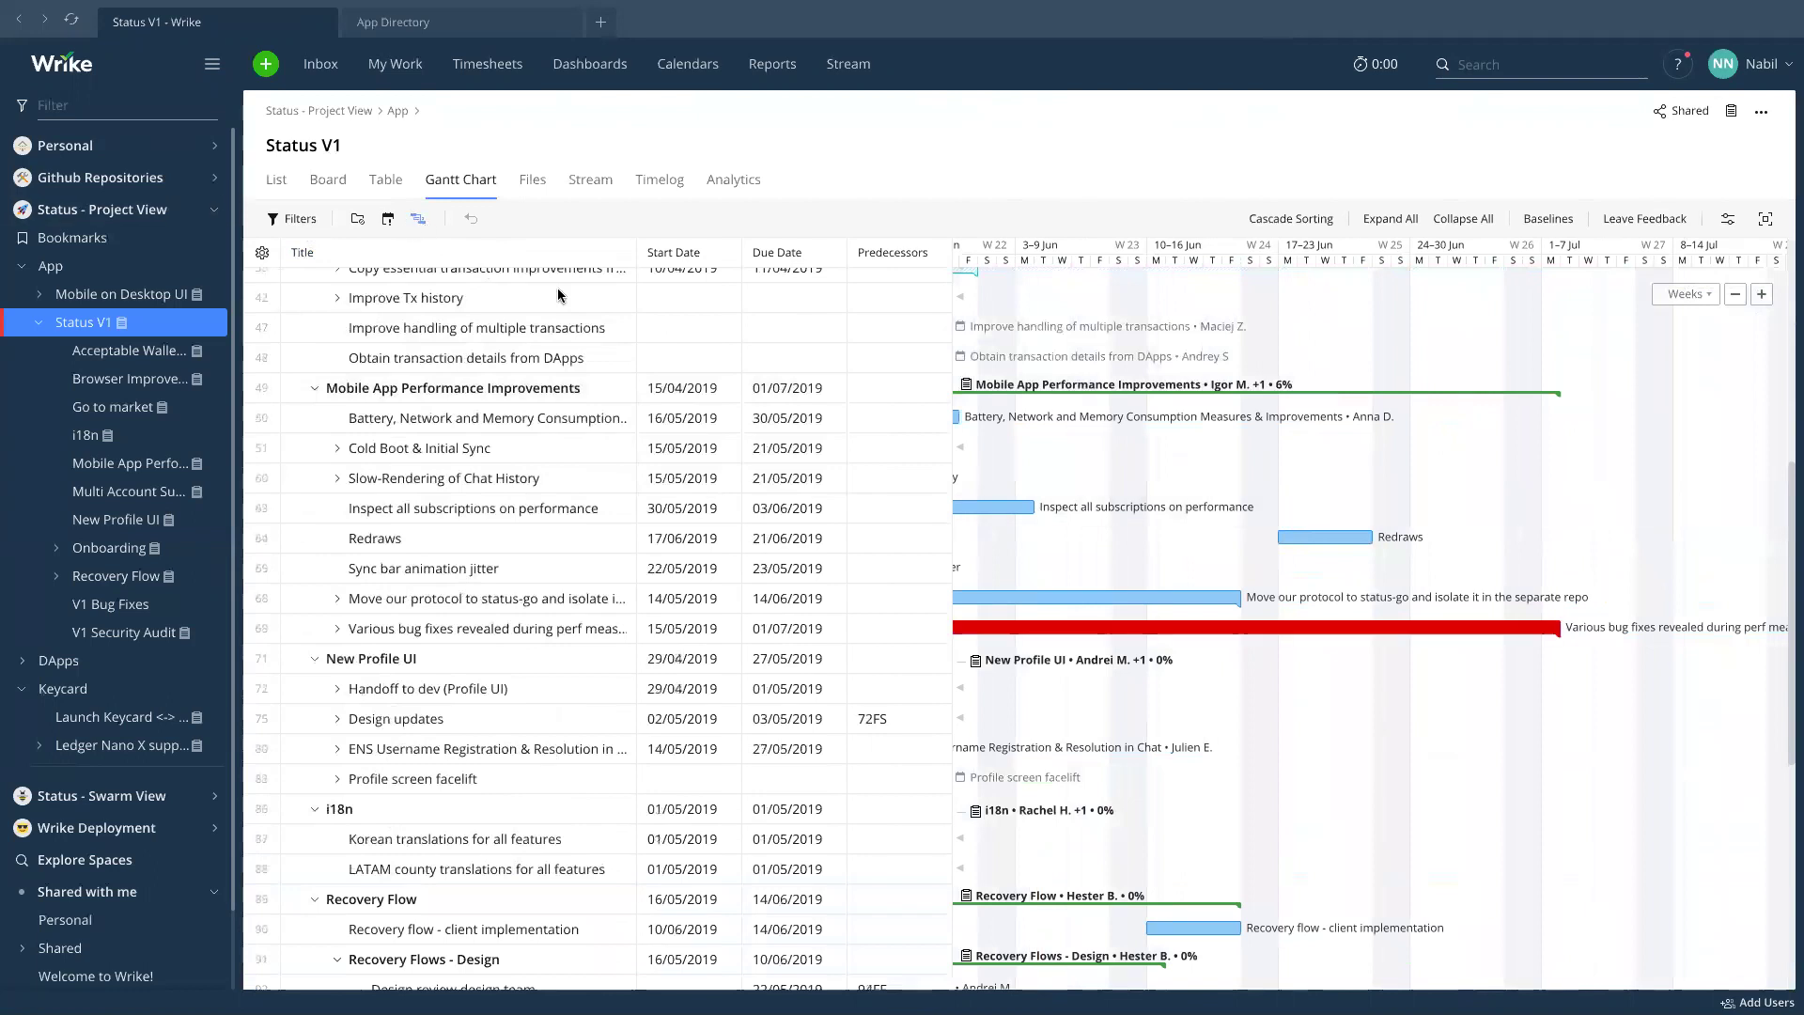
scroll(1147, 585, left, 4)
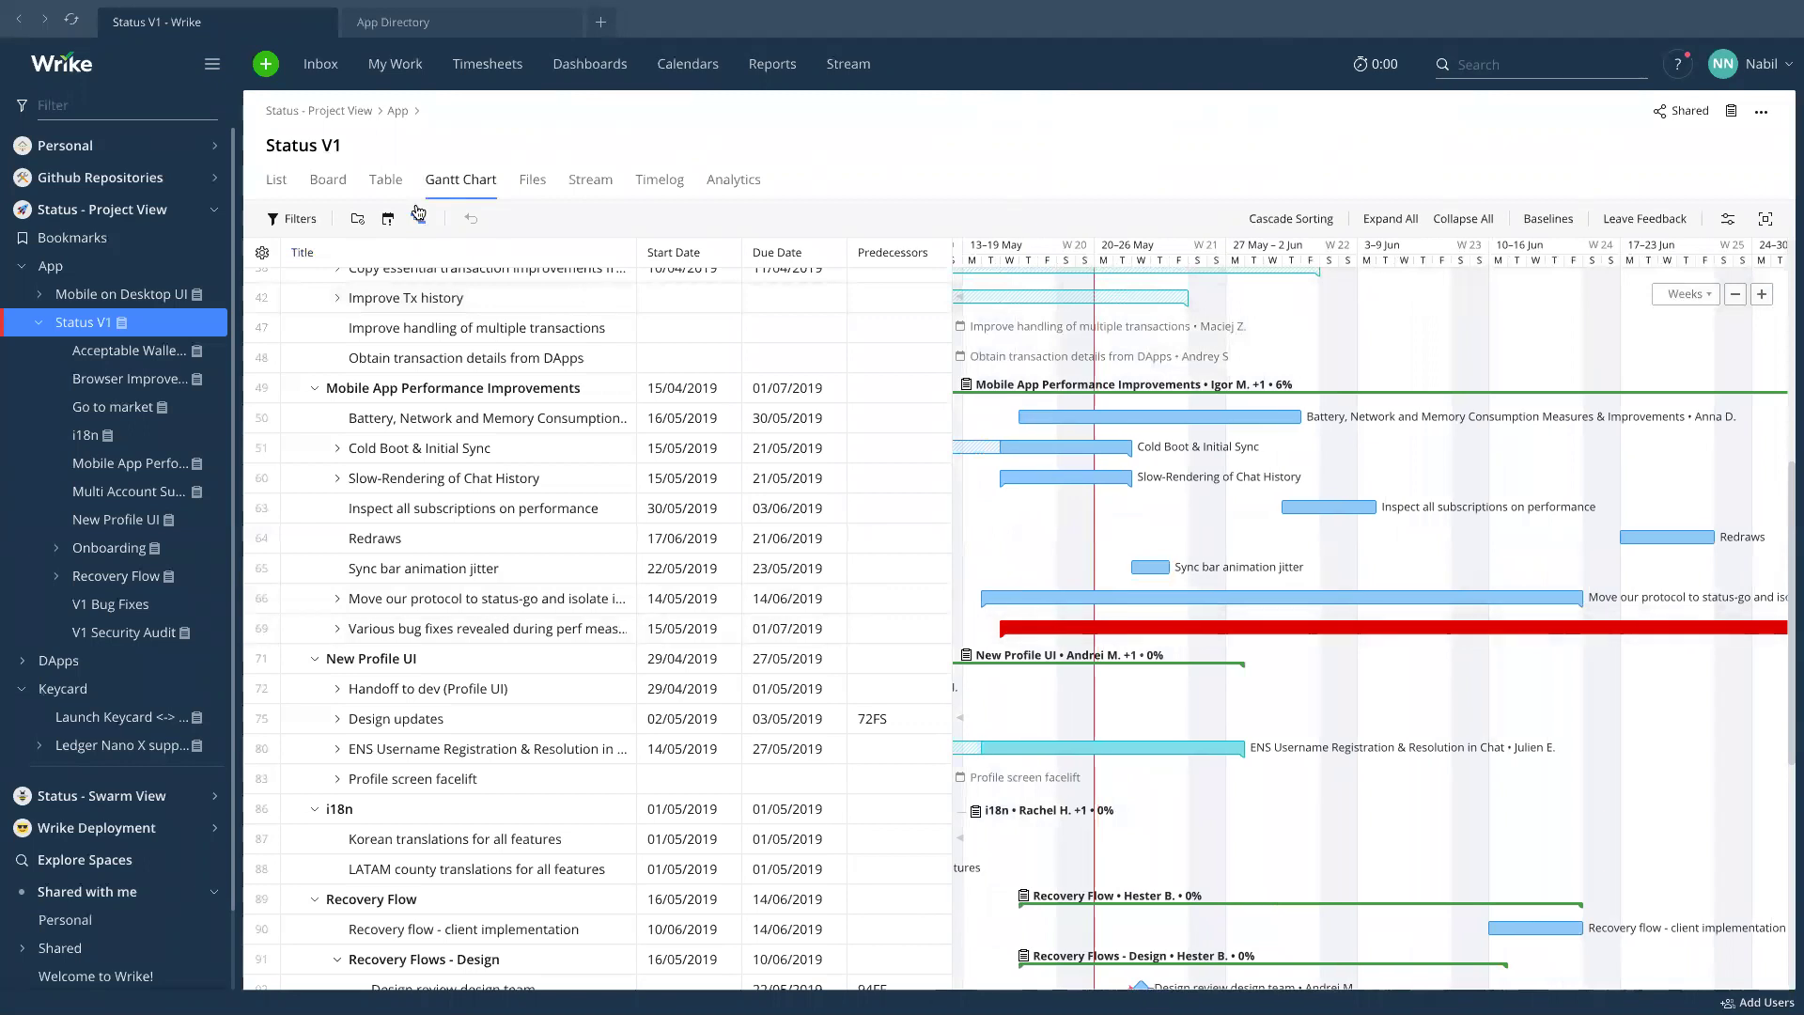
scroll(1335, 620, right, 3)
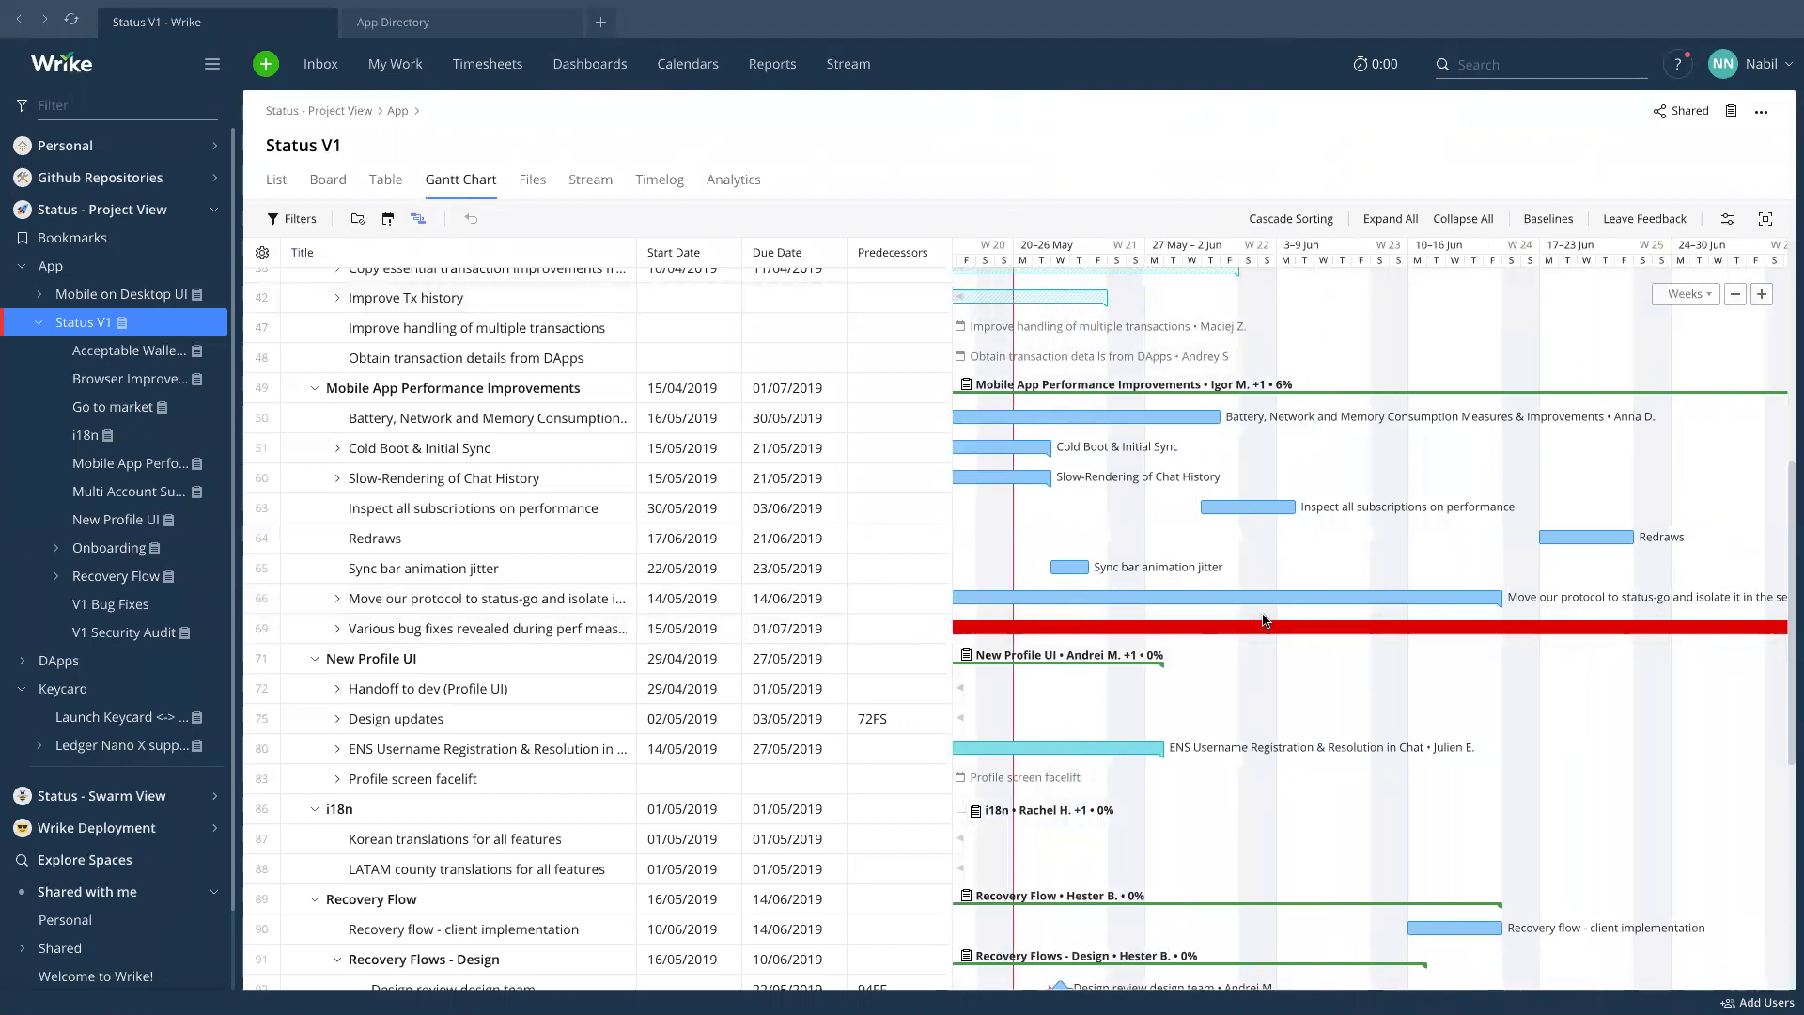
scroll(1263, 619, up, 3)
scroll(1262, 620, down, 5)
scroll(1261, 612, down, 1)
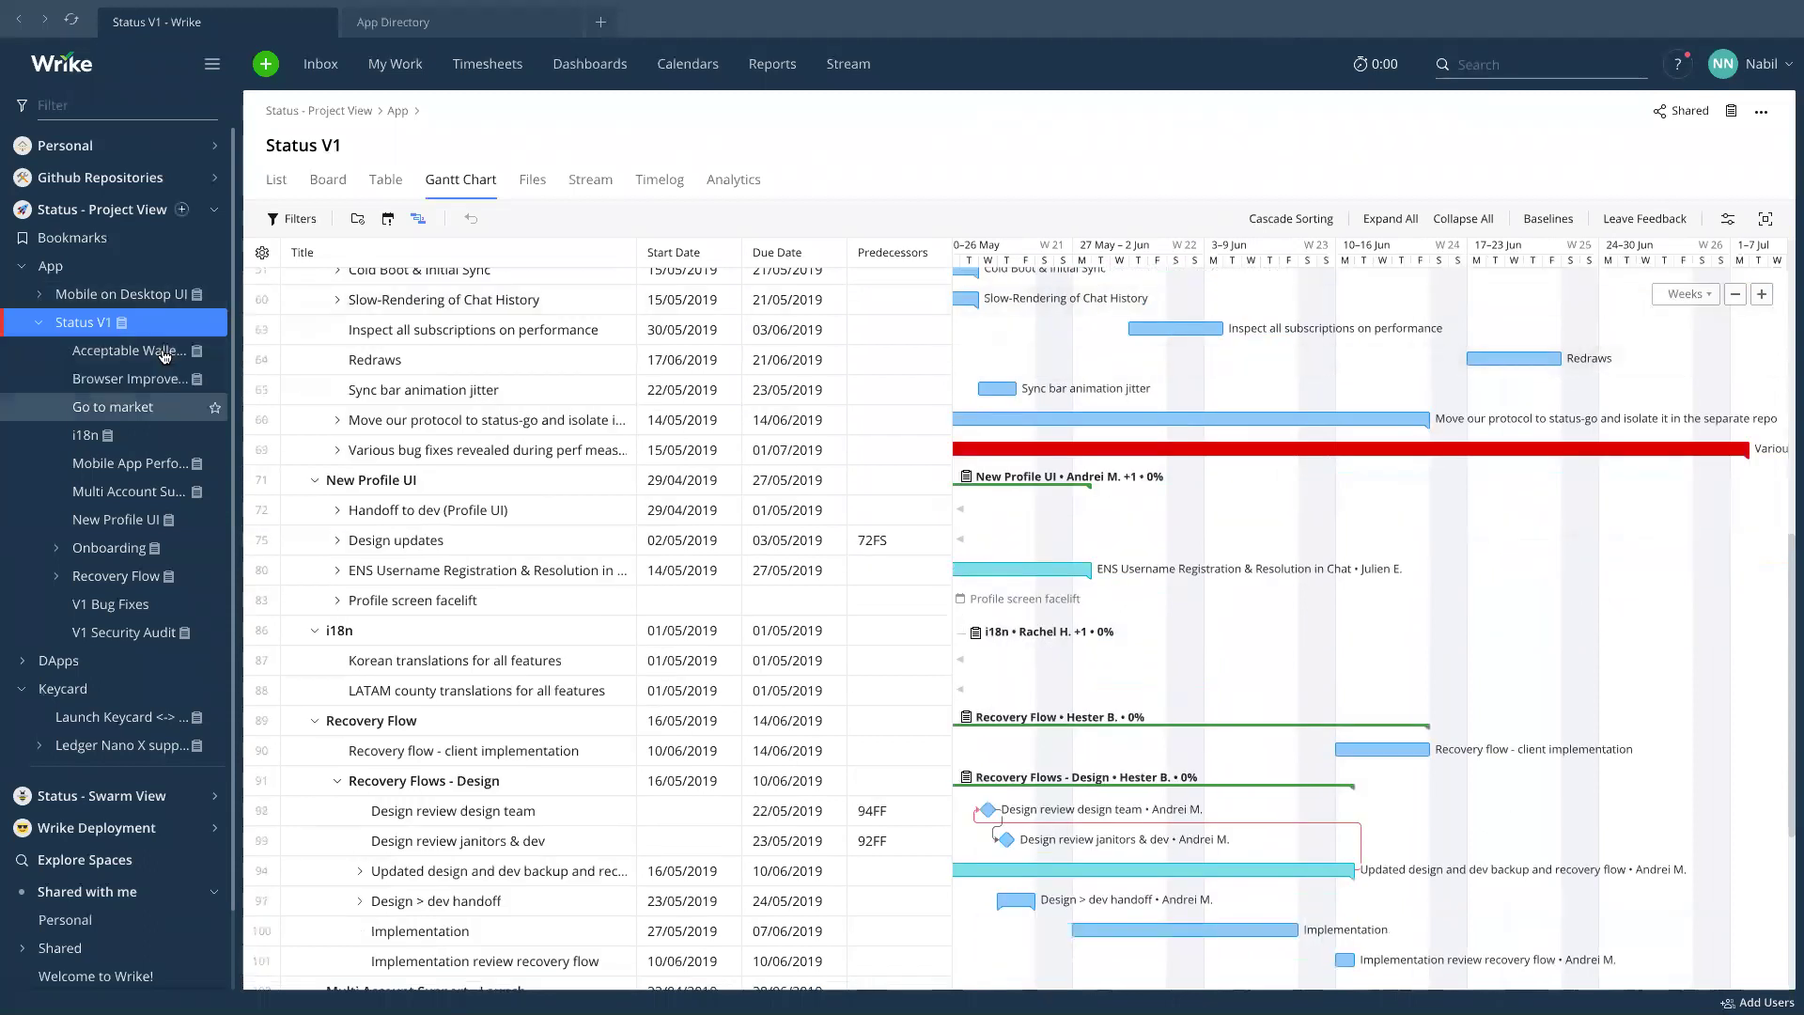
Open the Gantt charts of i18n and Mobile App Performance Improvements, and examine the latter's task timeline and the highlighted bug fixes task.
click(117, 432)
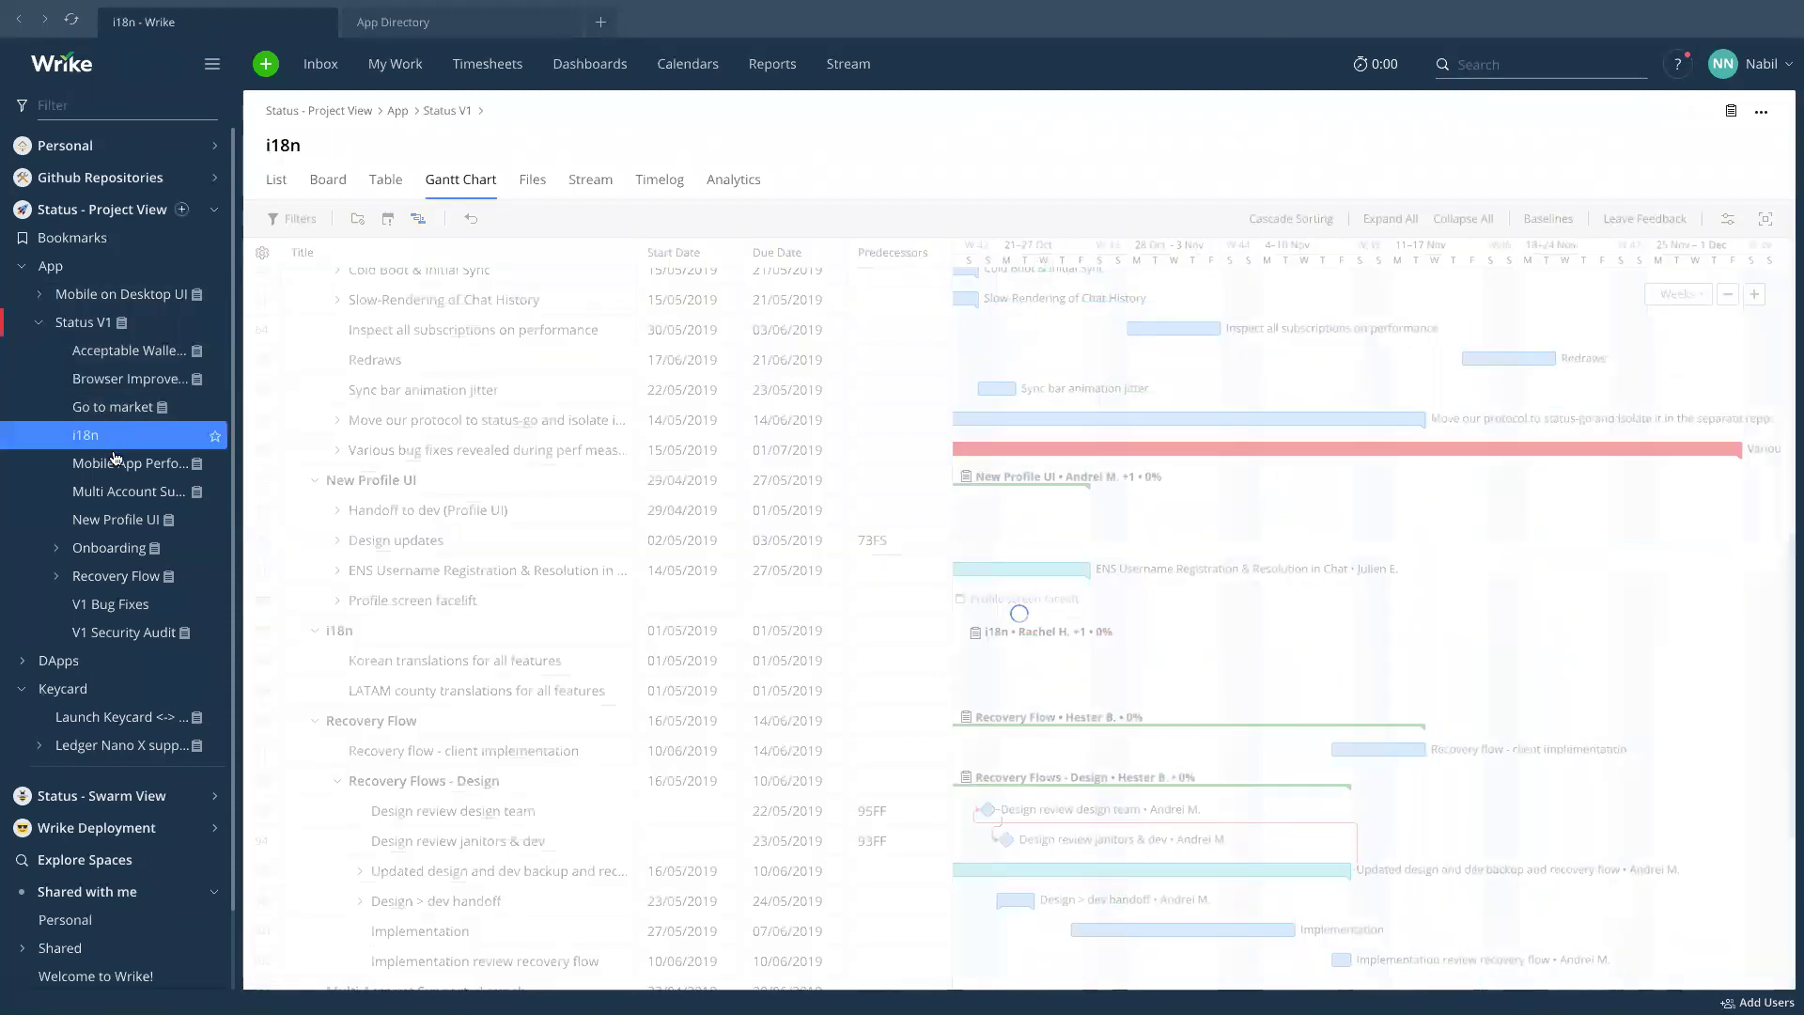
click(115, 459)
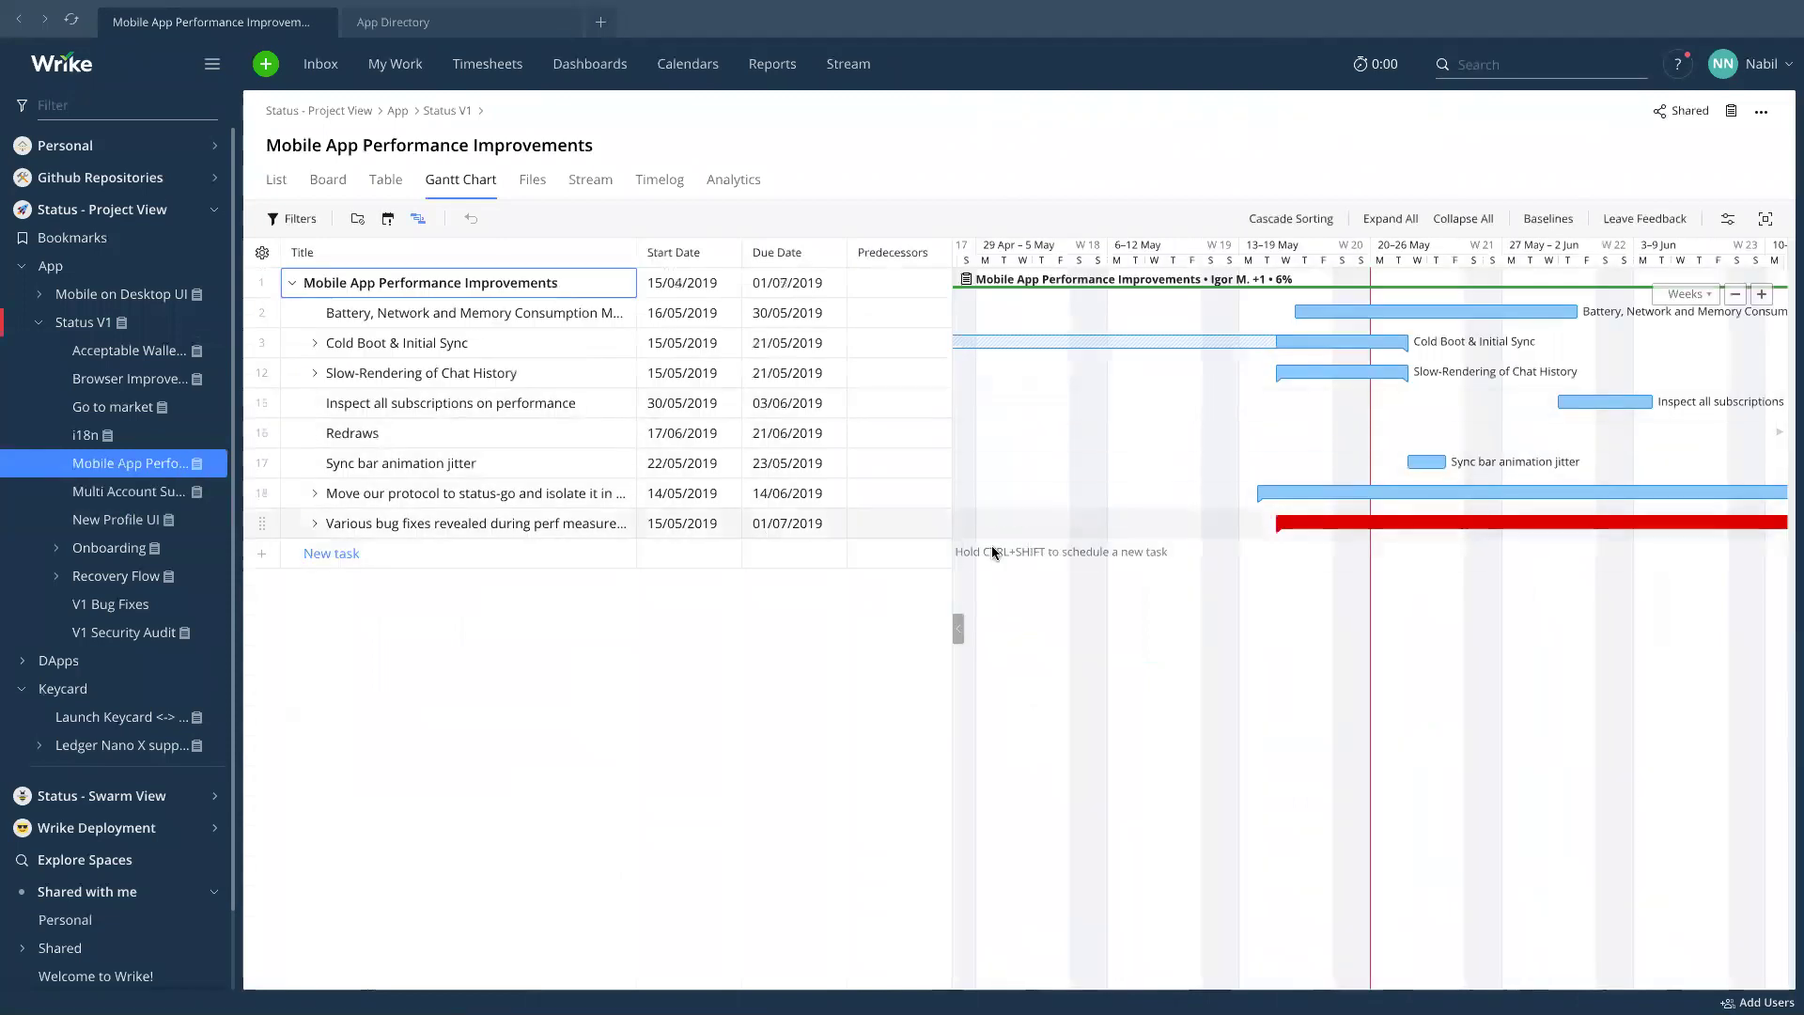
scroll(1334, 569, right, 5)
scroll(1344, 570, left, 3)
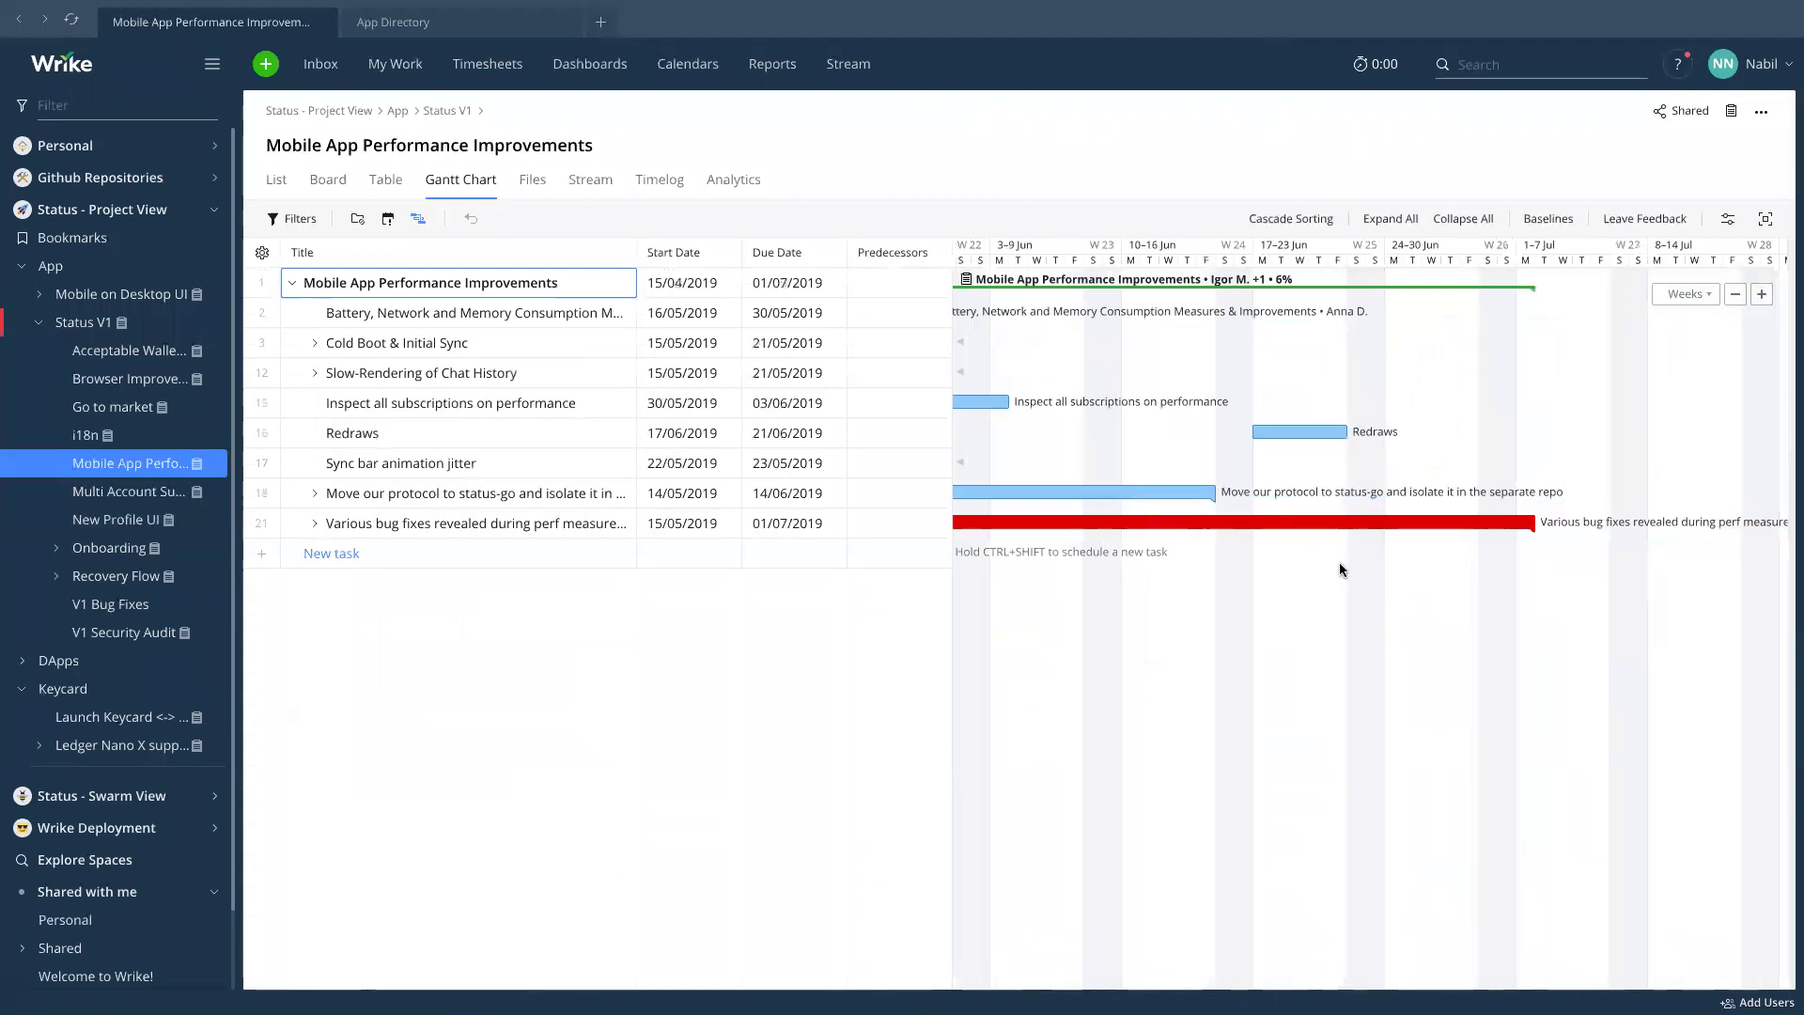
scroll(1340, 569, left, 2)
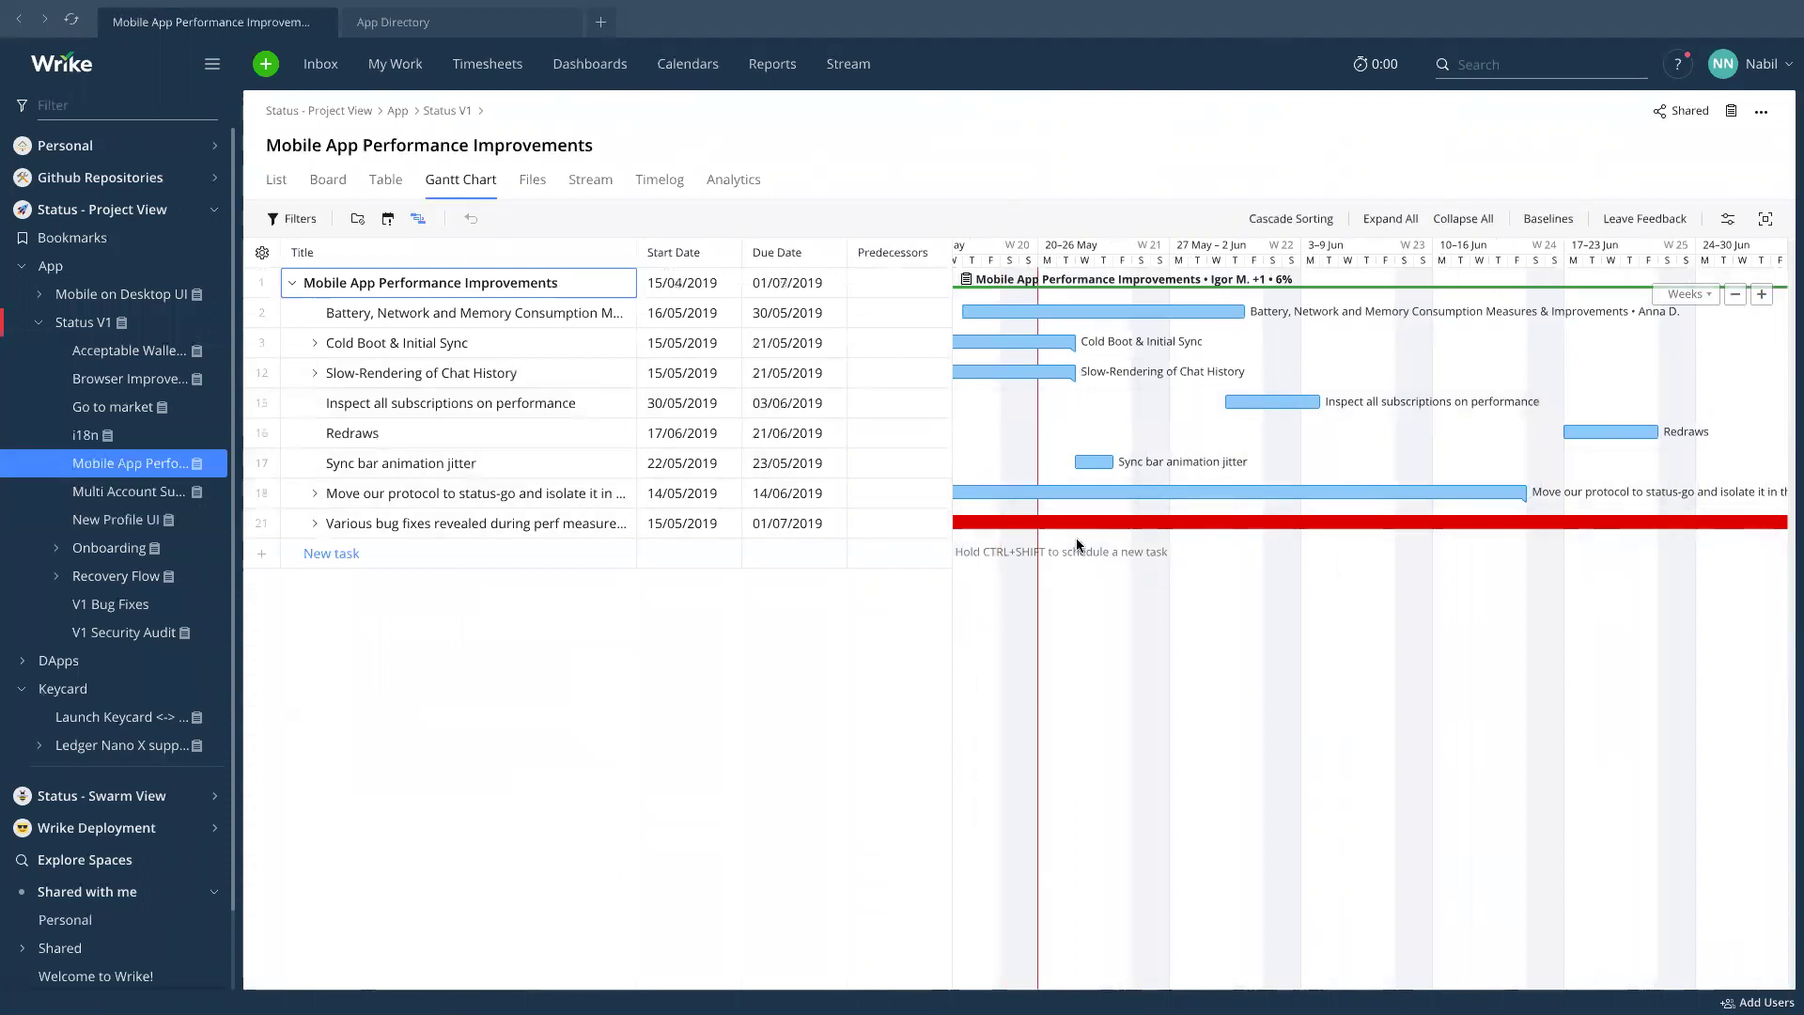
scroll(1077, 542, left, 3)
scroll(1077, 542, right, 3)
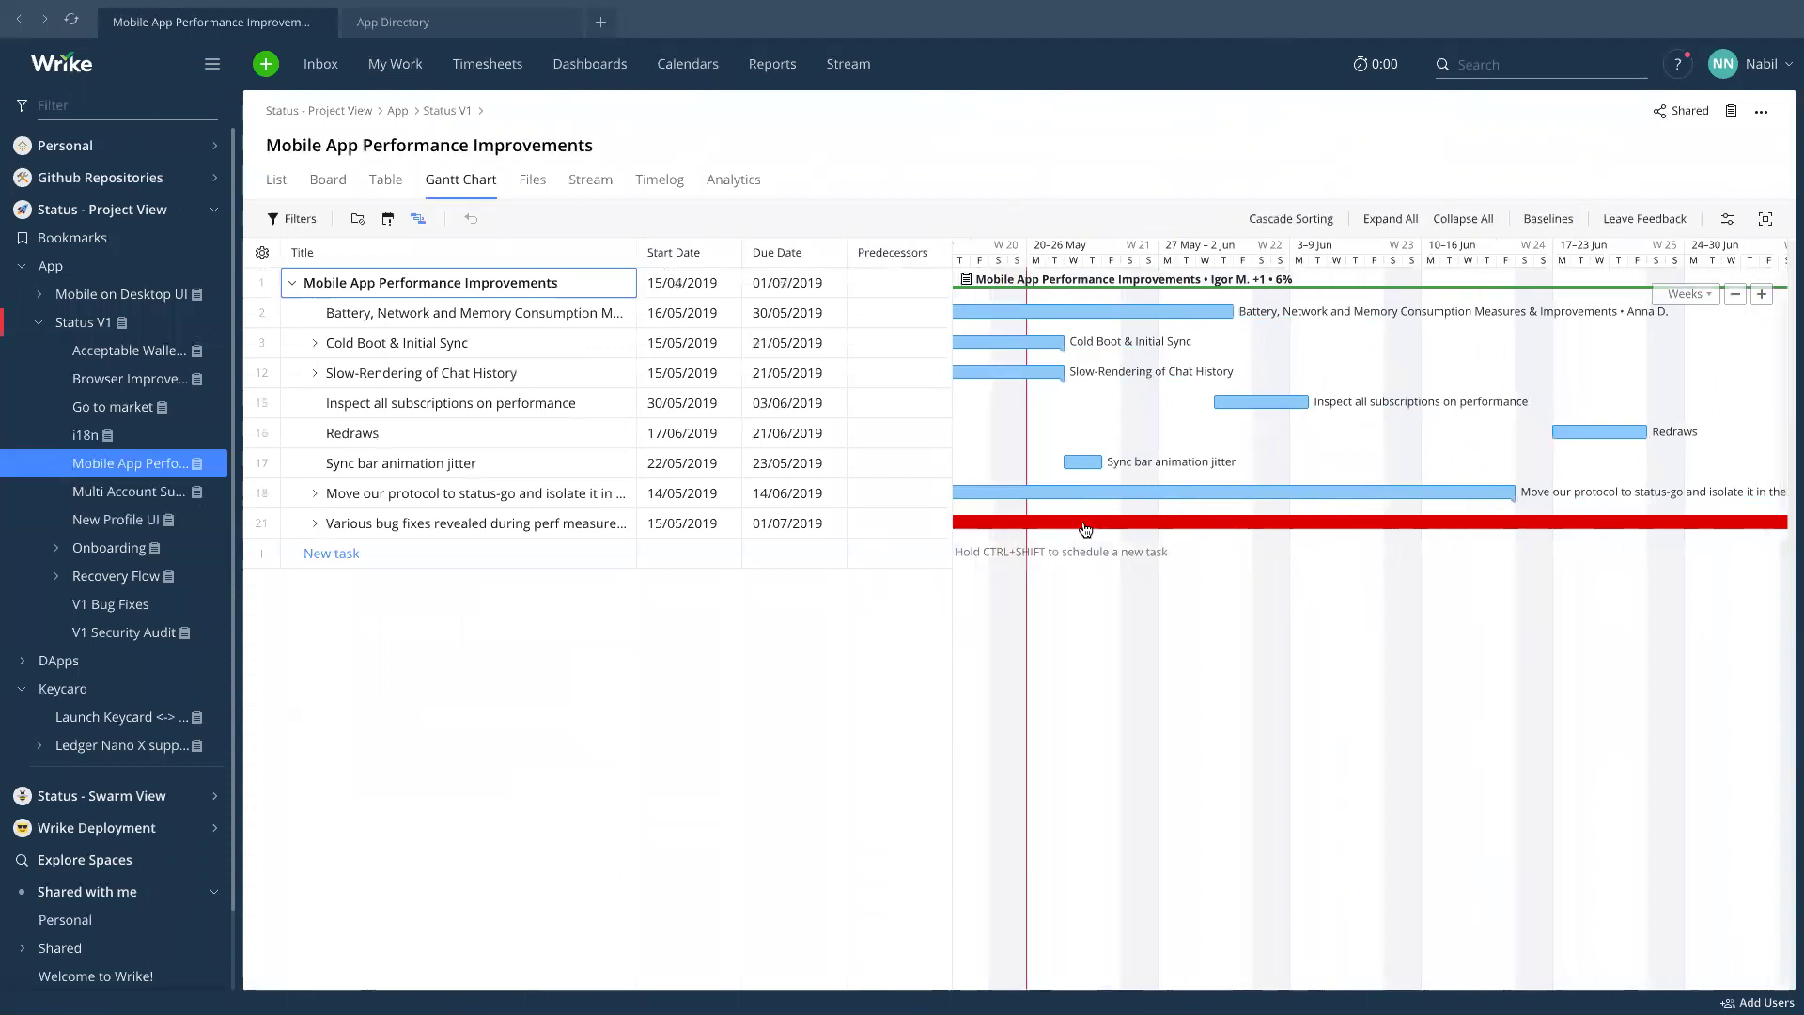
scroll(1081, 536, right, 2)
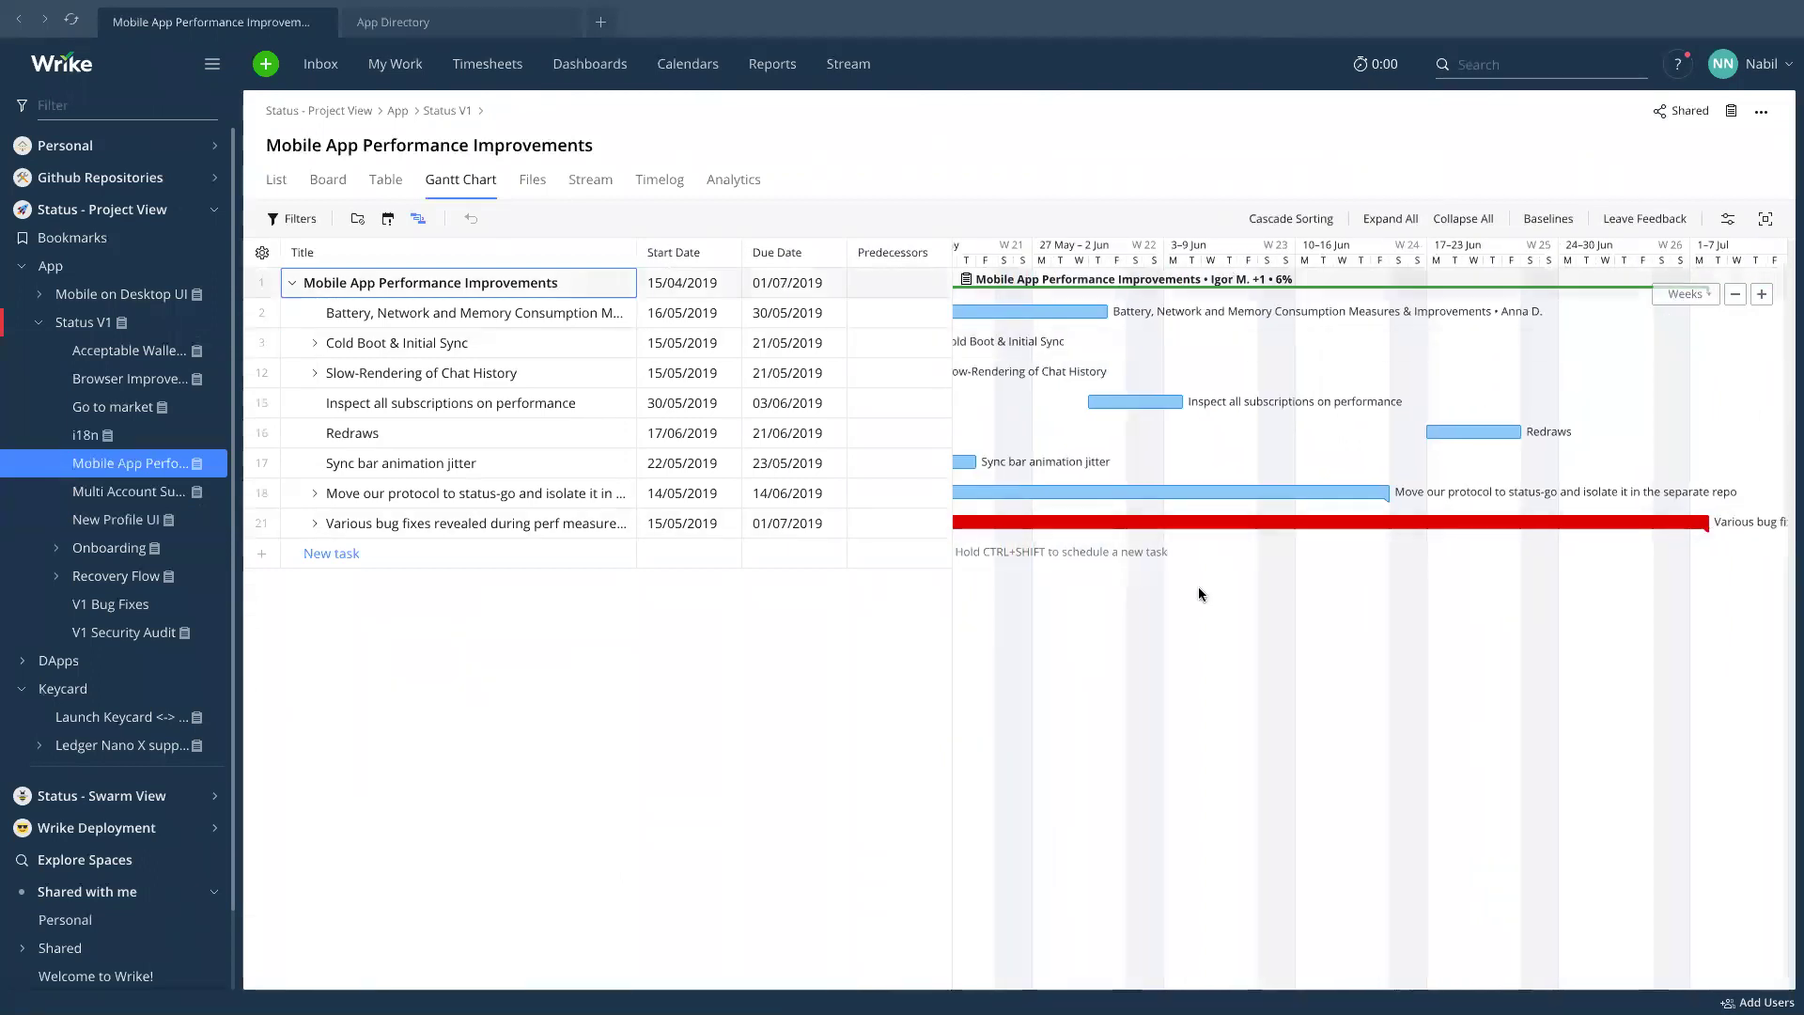
scroll(1140, 643, left, 1)
scroll(1141, 644, left, 2)
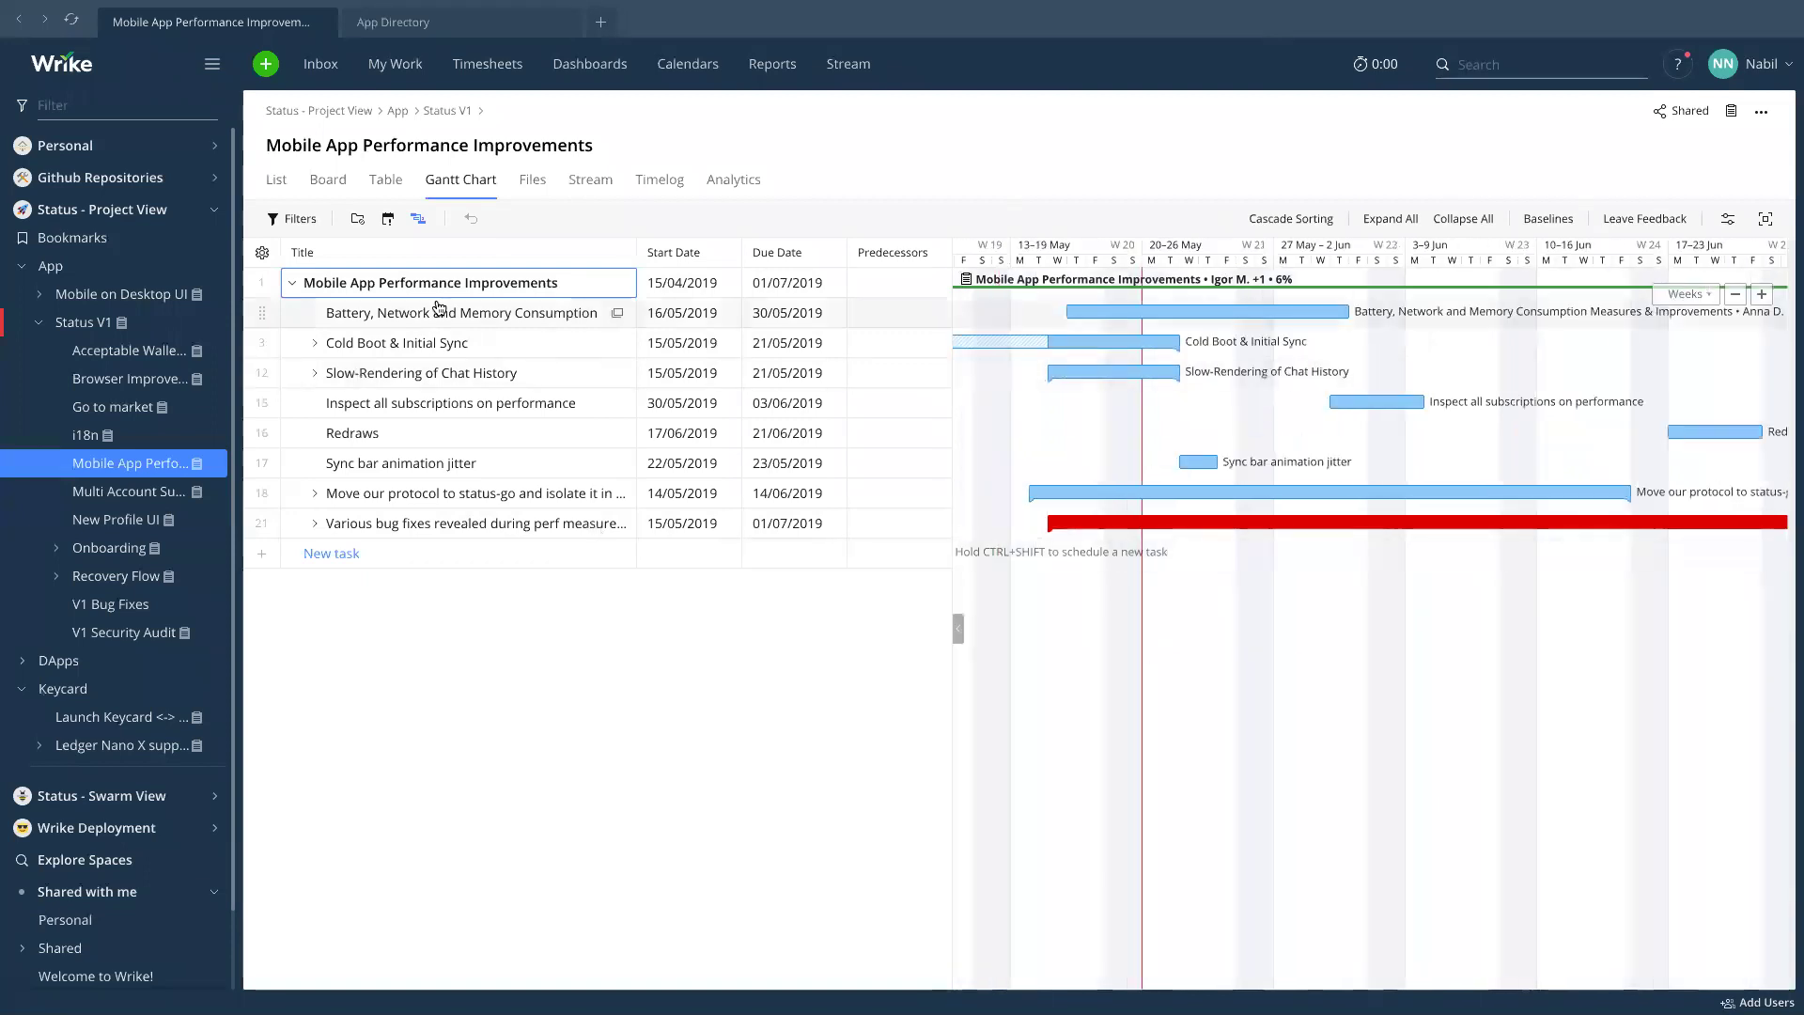
Apply cascade sorting to the Mobile App Performance Improvements Gantt chart and review the reordered task timeline.
click(1273, 219)
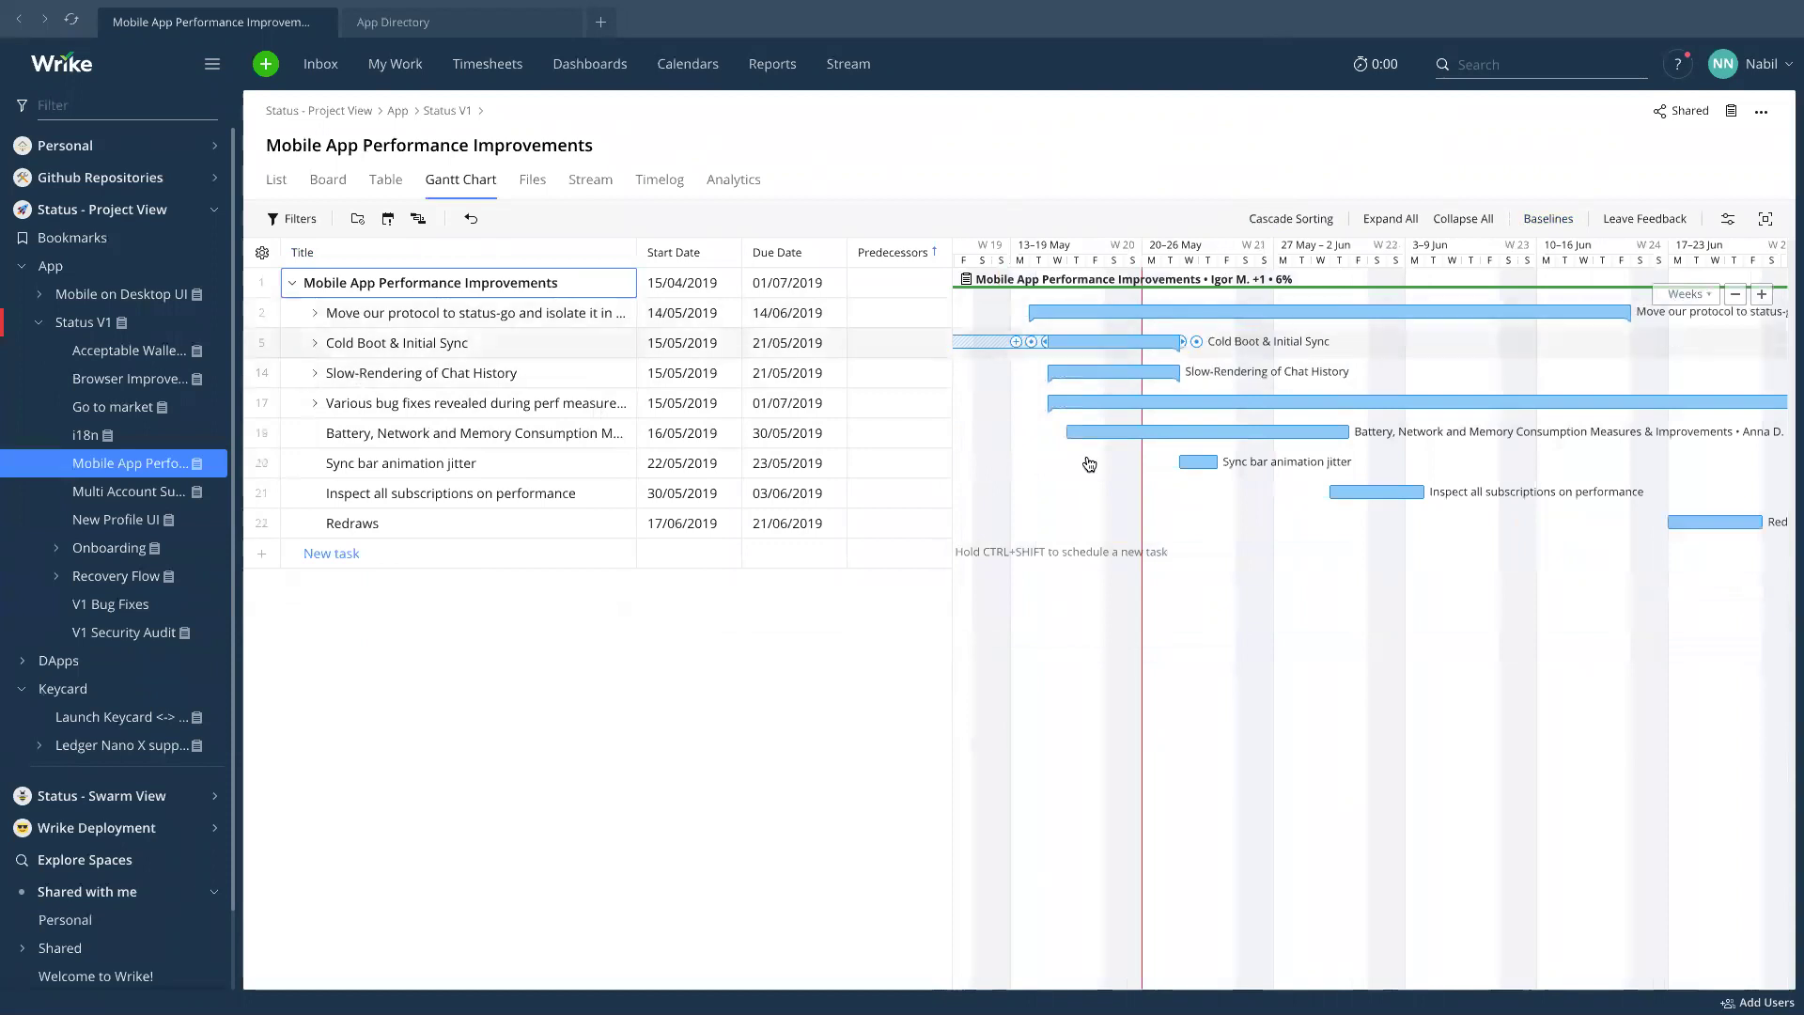
scroll(1303, 547, left, 1)
scroll(1304, 549, left, 3)
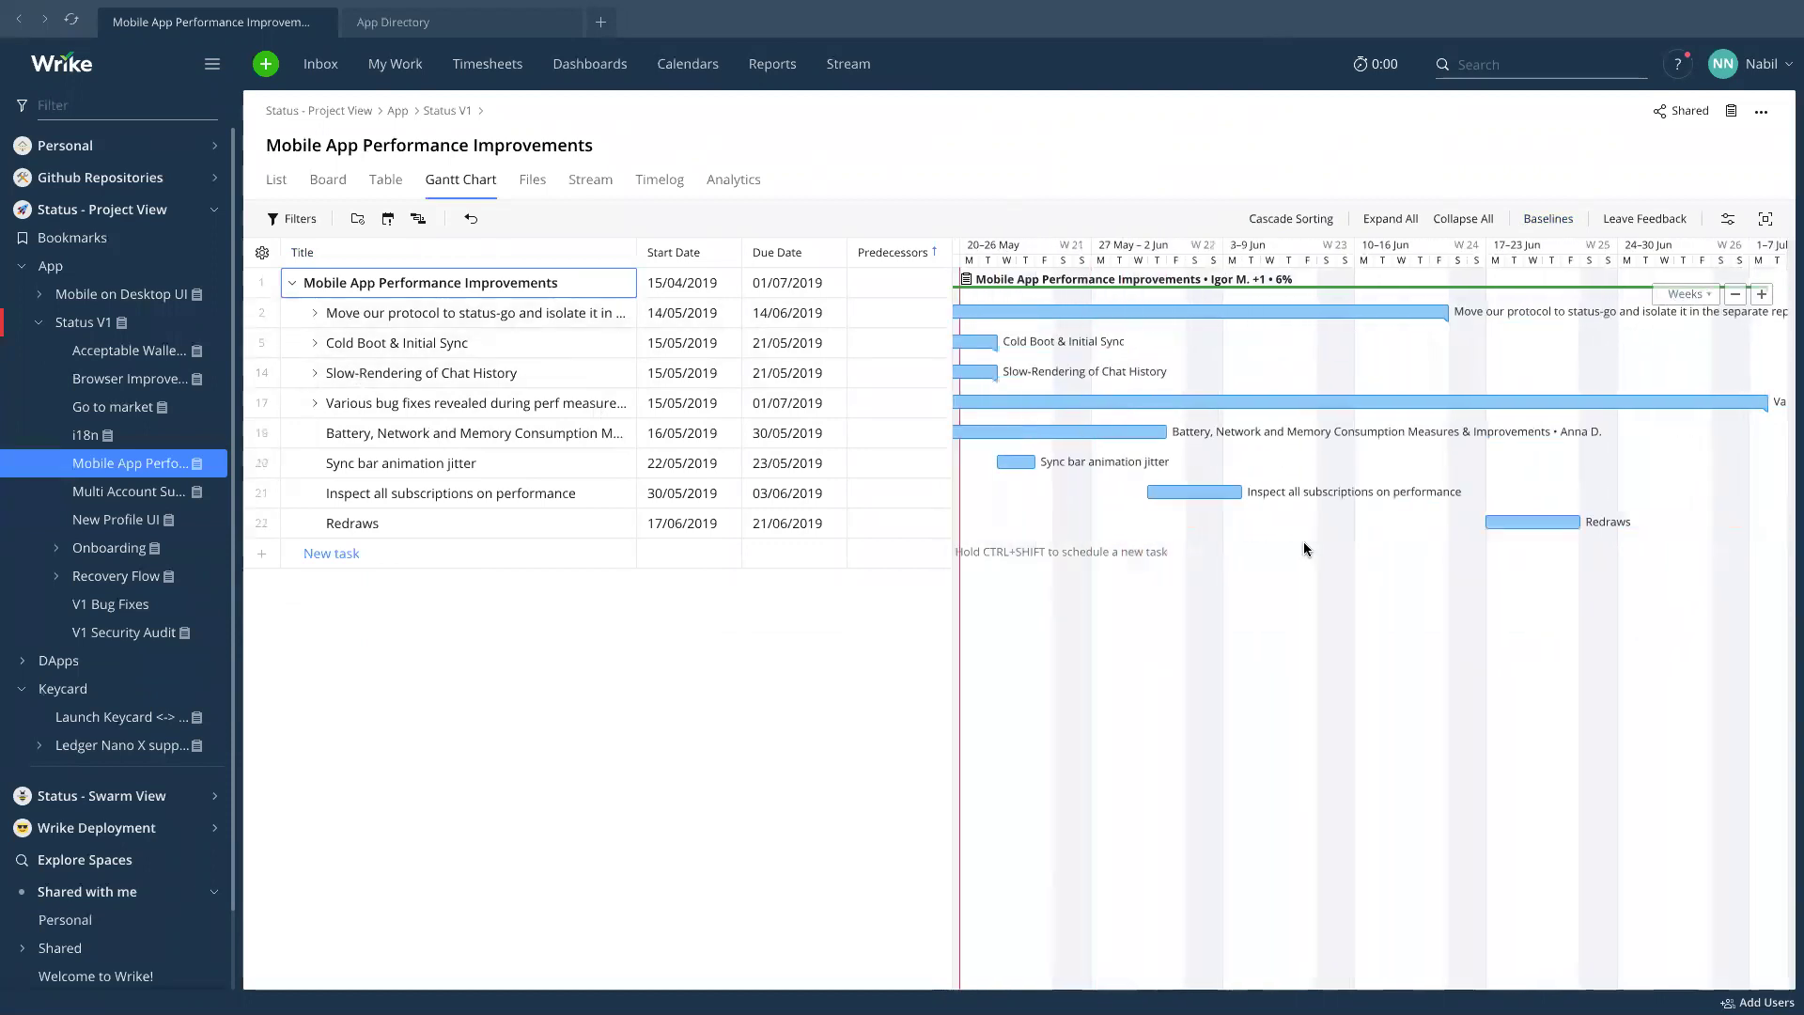
scroll(1304, 540, right, 1)
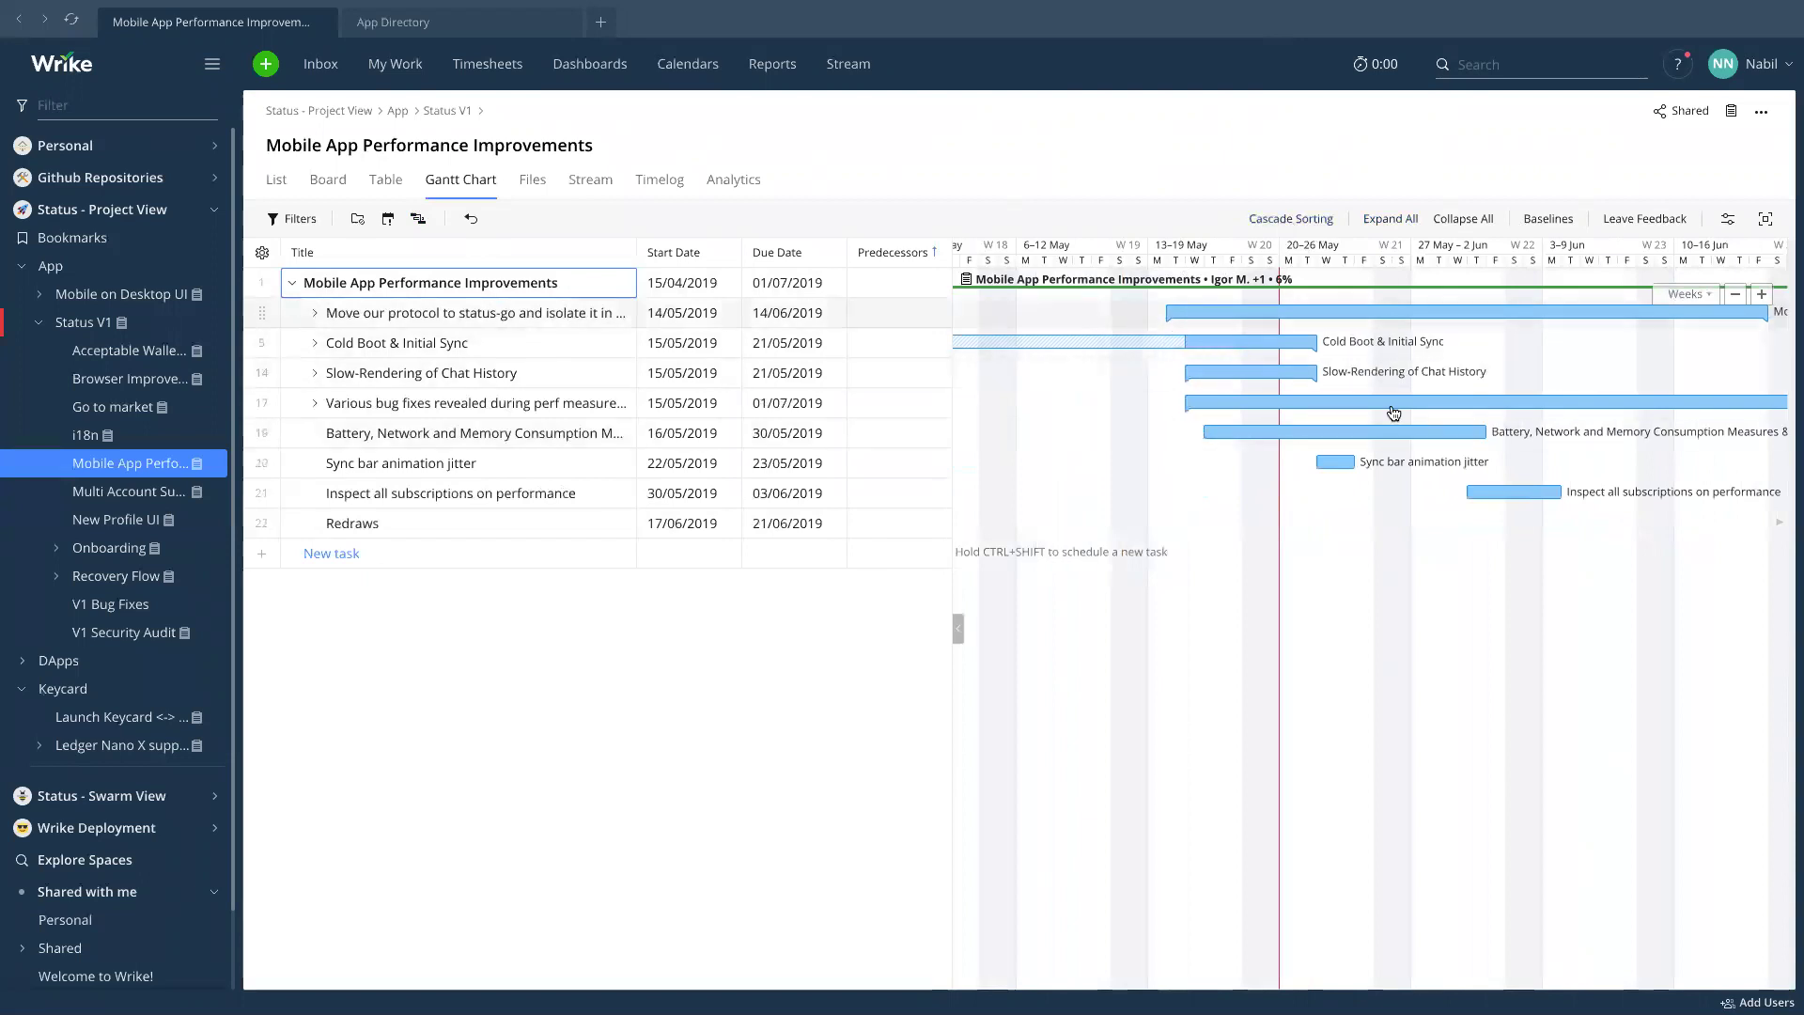
scroll(1503, 421, left, 1)
scroll(1502, 419, right, 5)
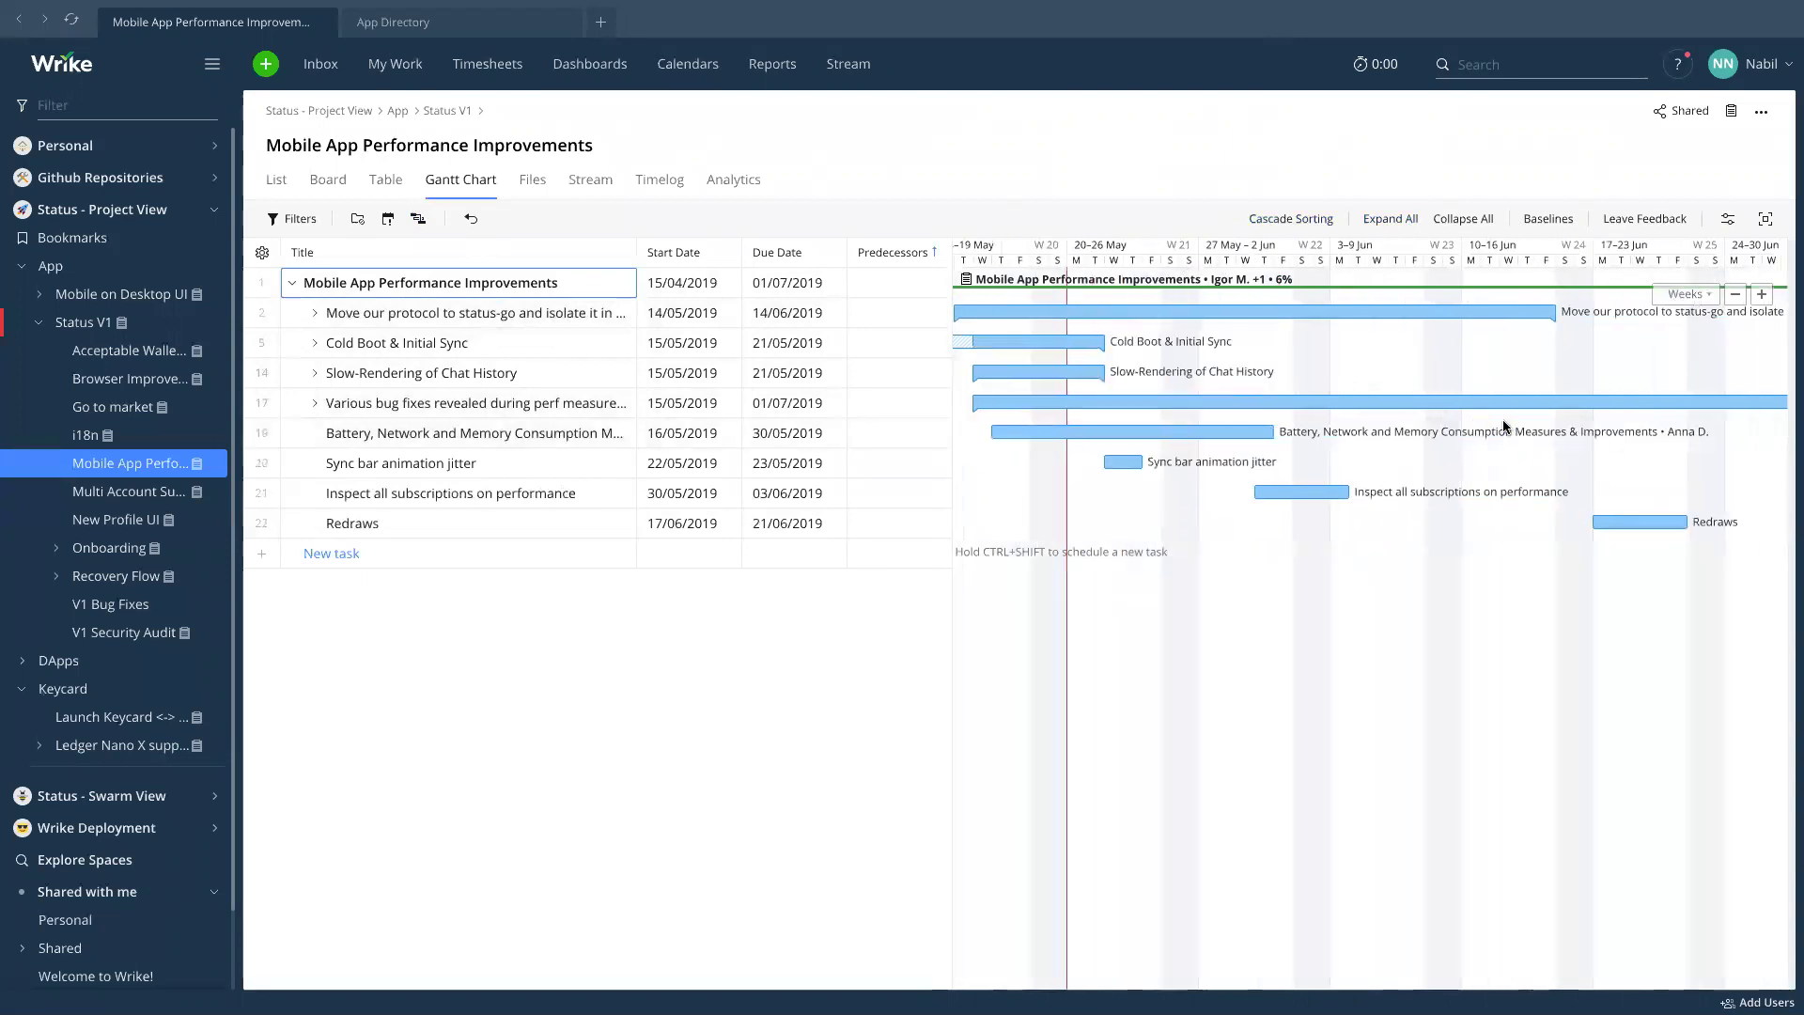
View Mobile App Performance Improvements as a list, and check the subtasks of the status-go protocol task and Cold Boot & Initial Sync.
click(324, 344)
click(316, 343)
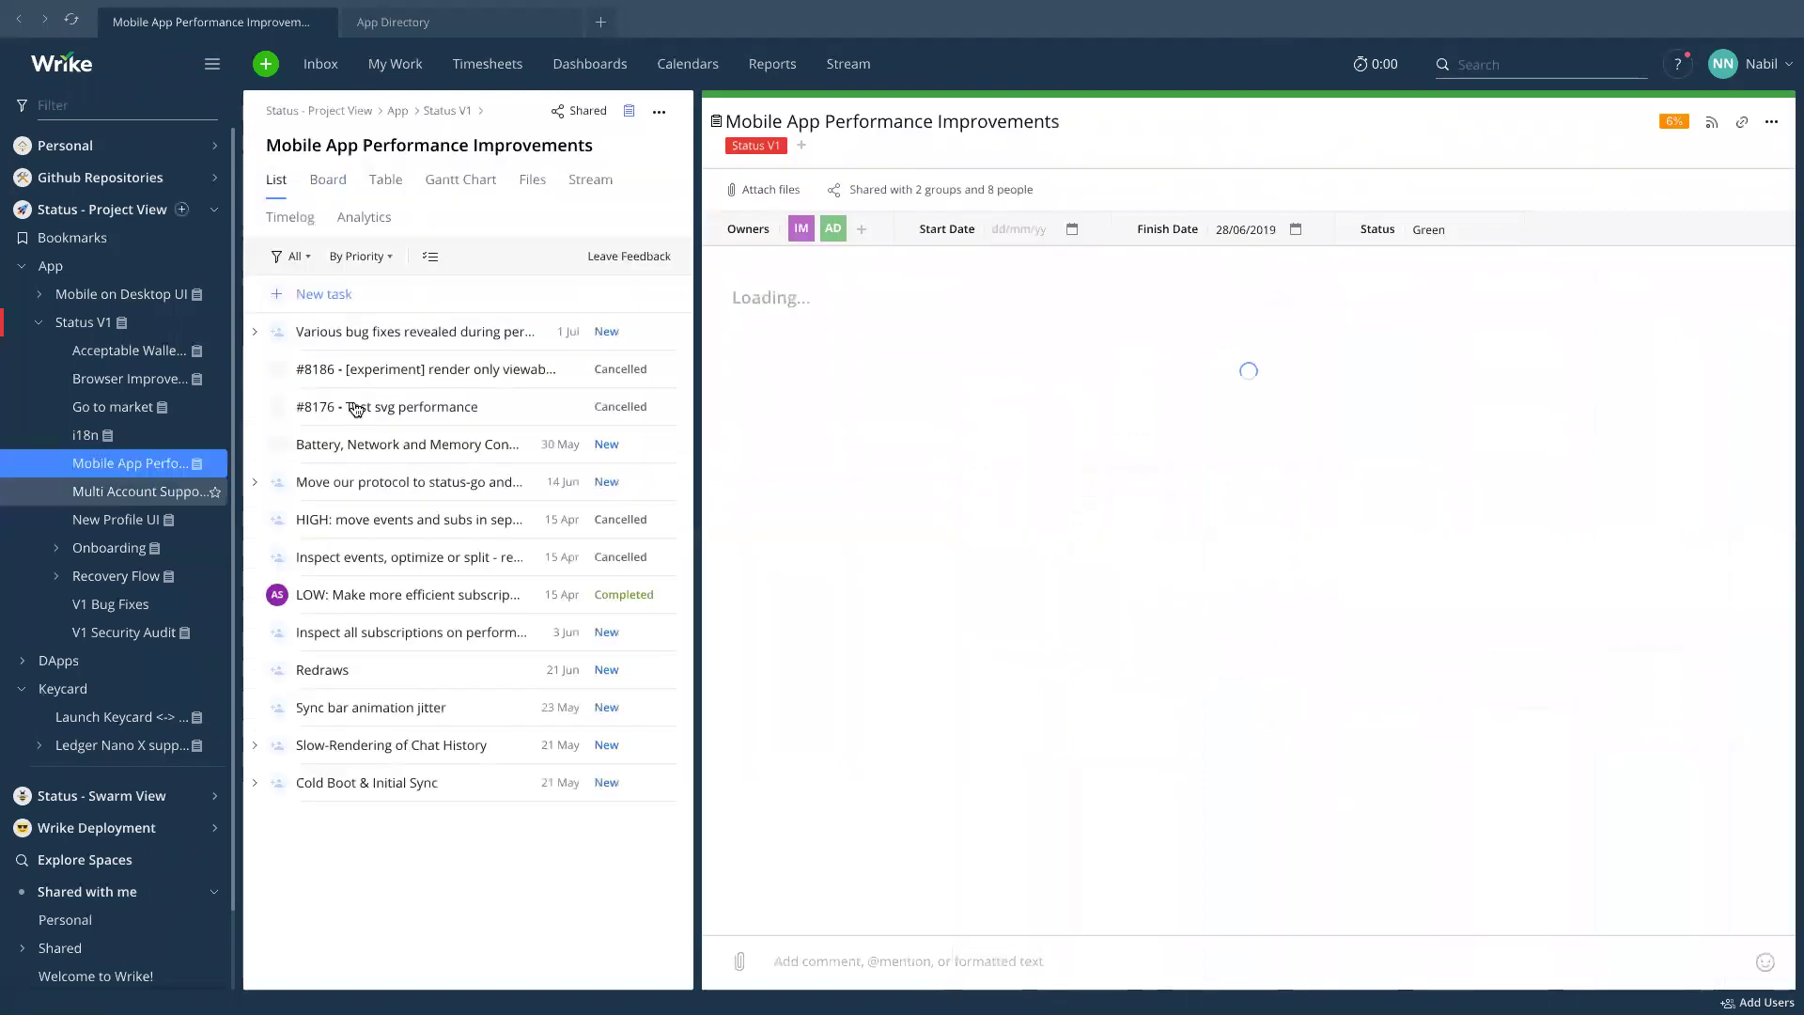
click(255, 446)
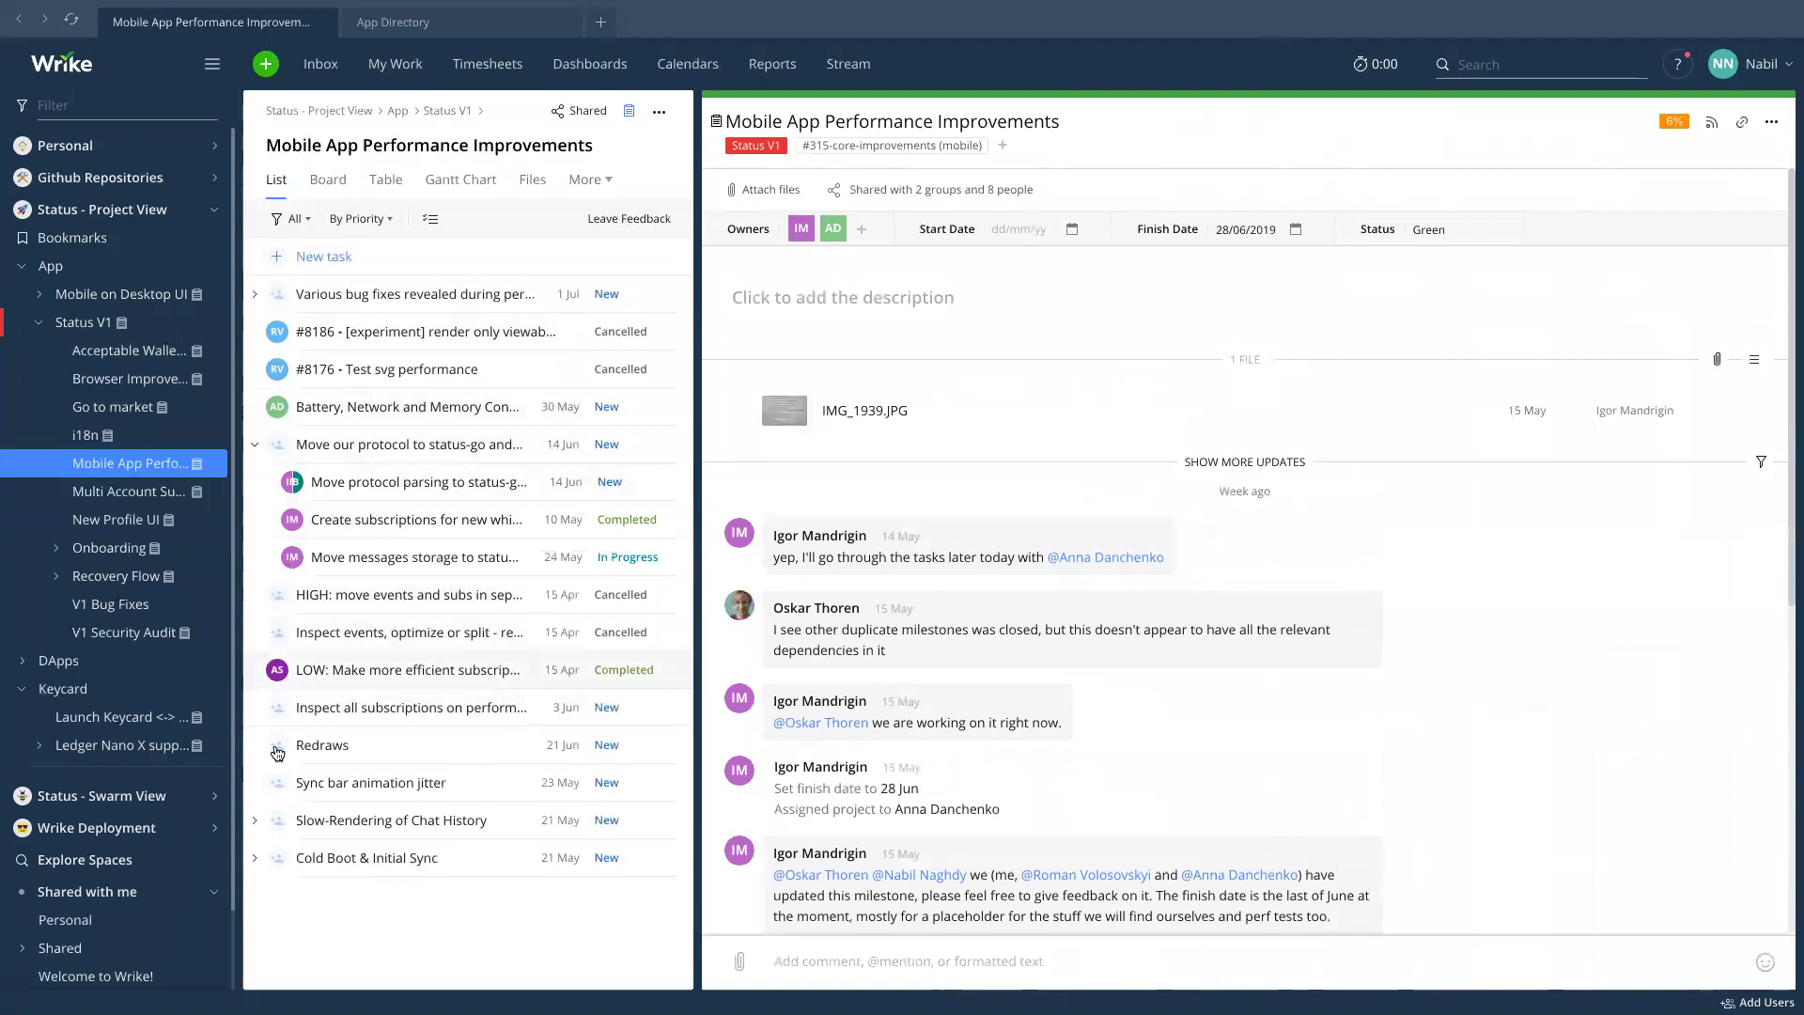
click(255, 859)
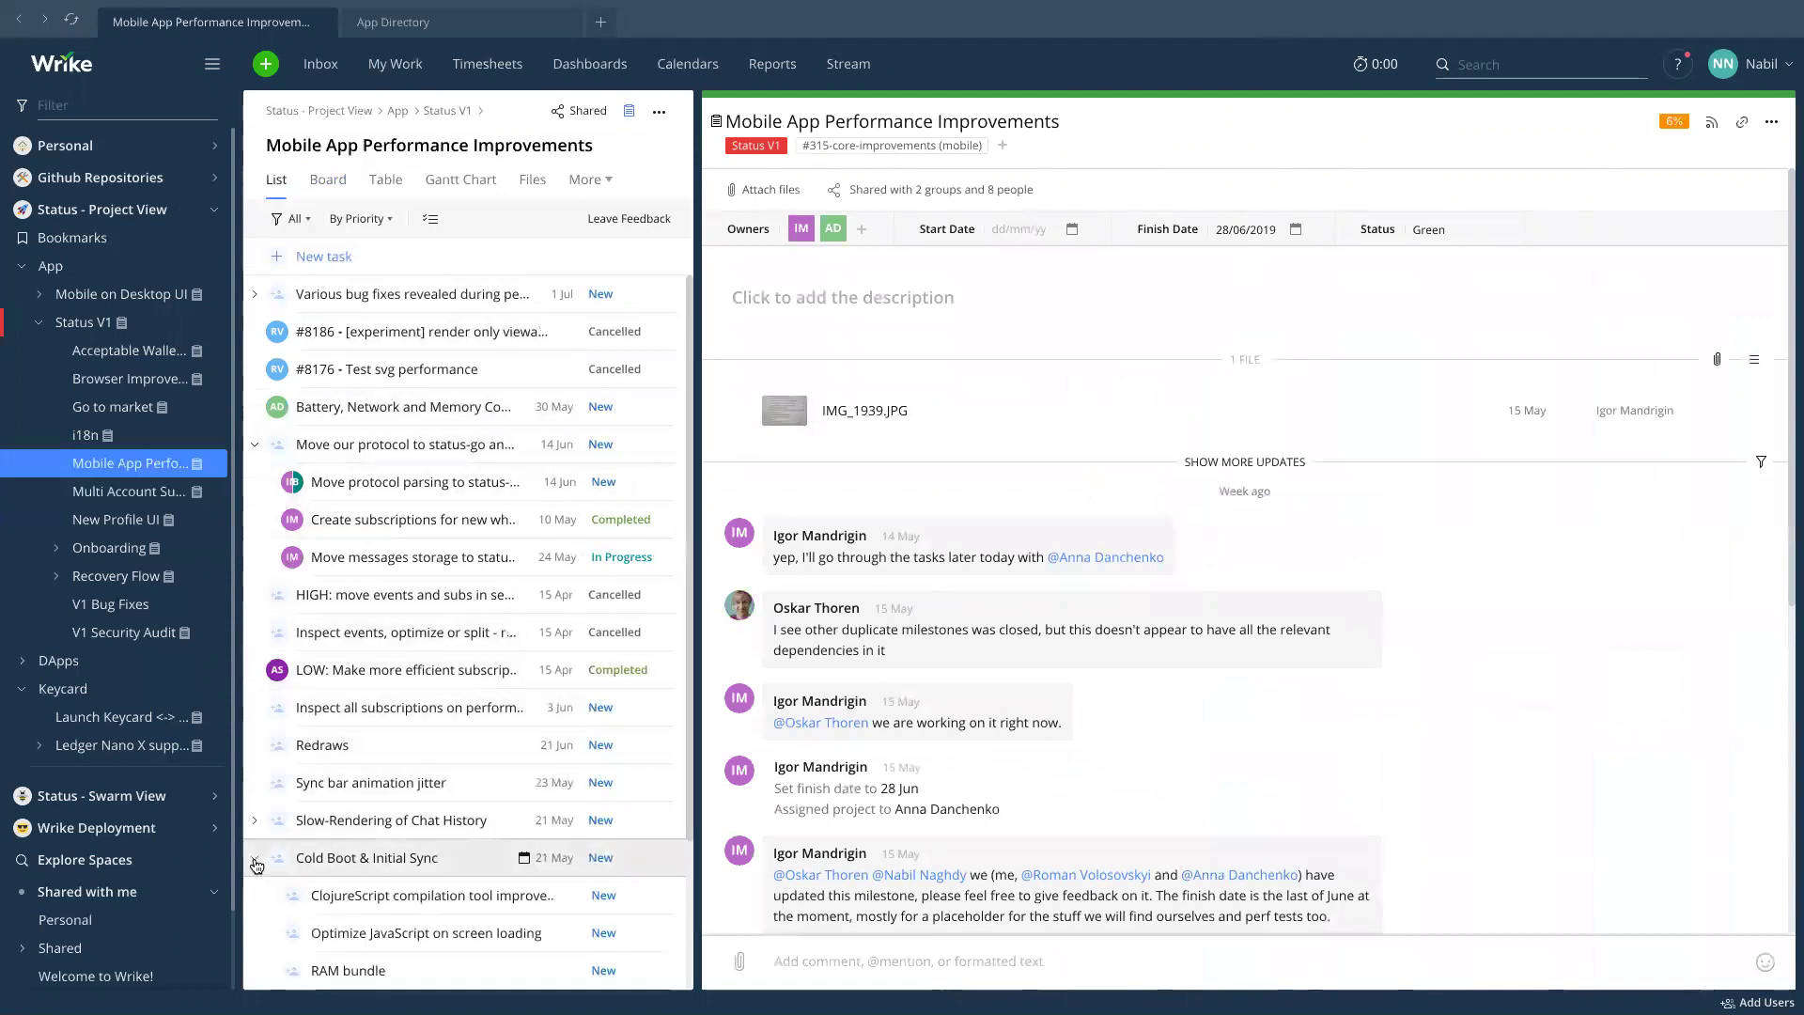
click(256, 859)
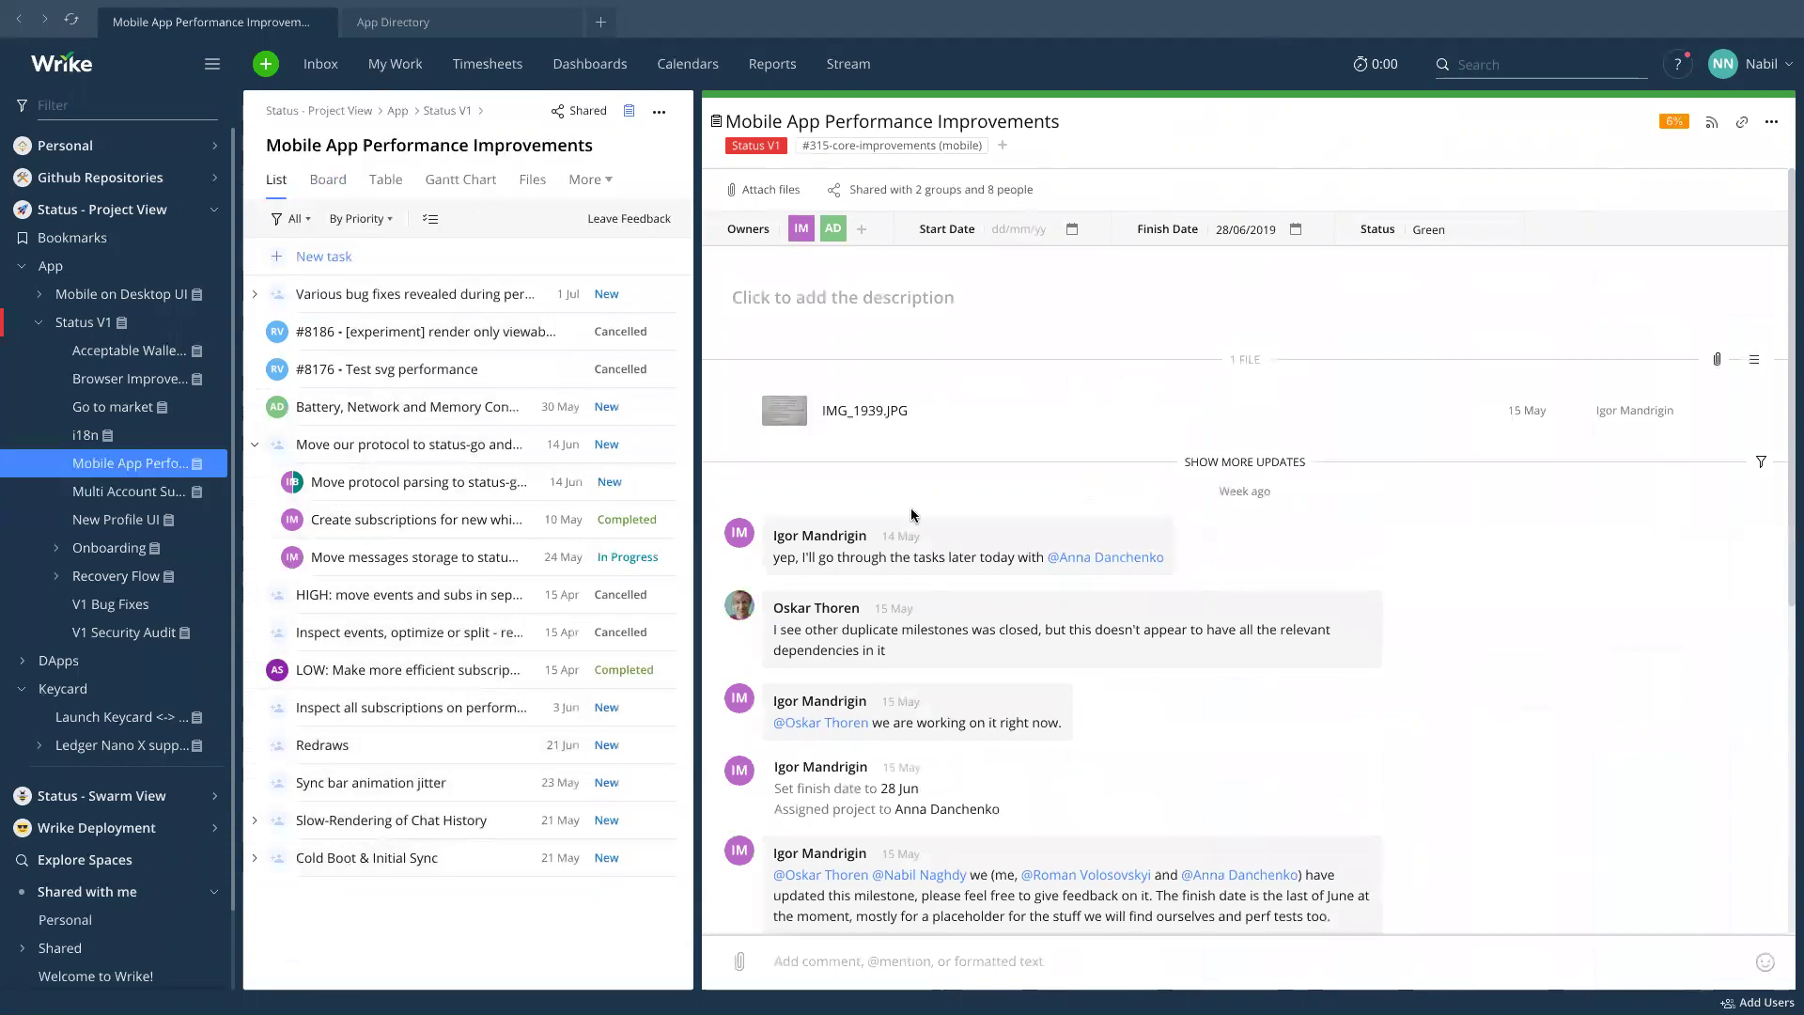
Read the project's comment thread, and view the updates of task #8186 and Move messages storage to status-go side.
scroll(911, 515, down, 4)
scroll(910, 515, up, 4)
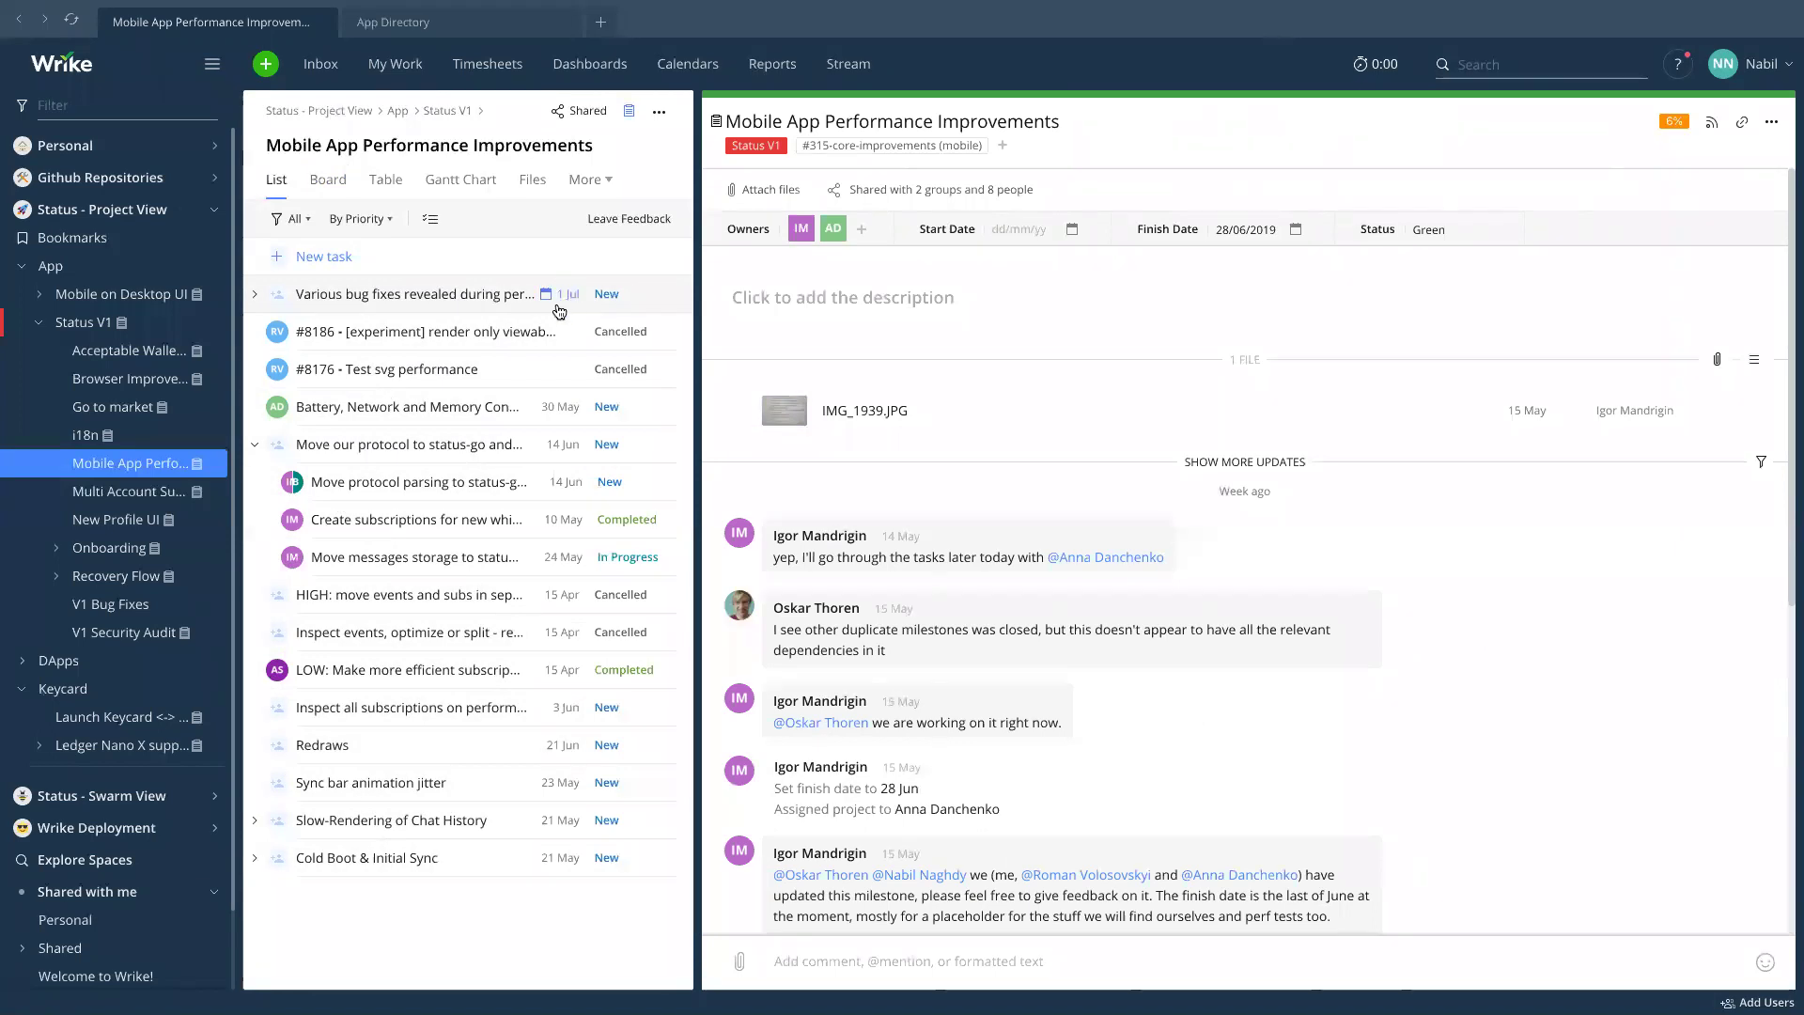
scroll(806, 639, down, 5)
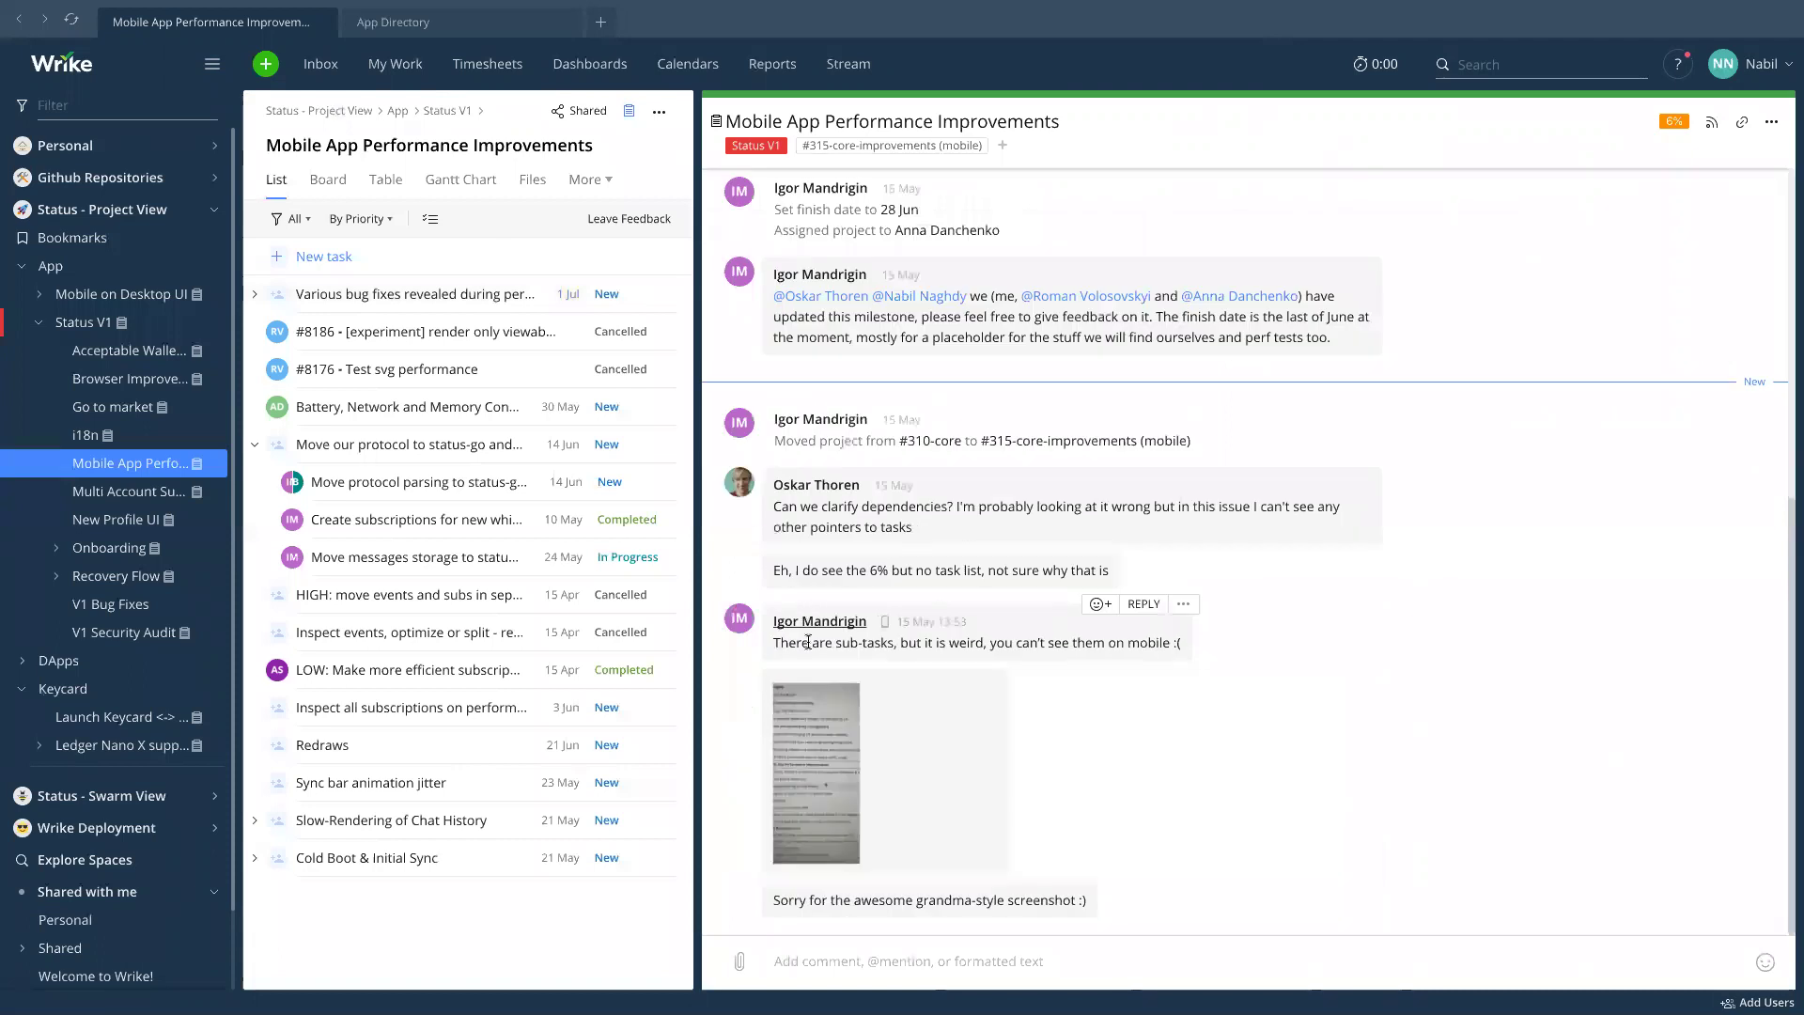
scroll(806, 650, down, 1)
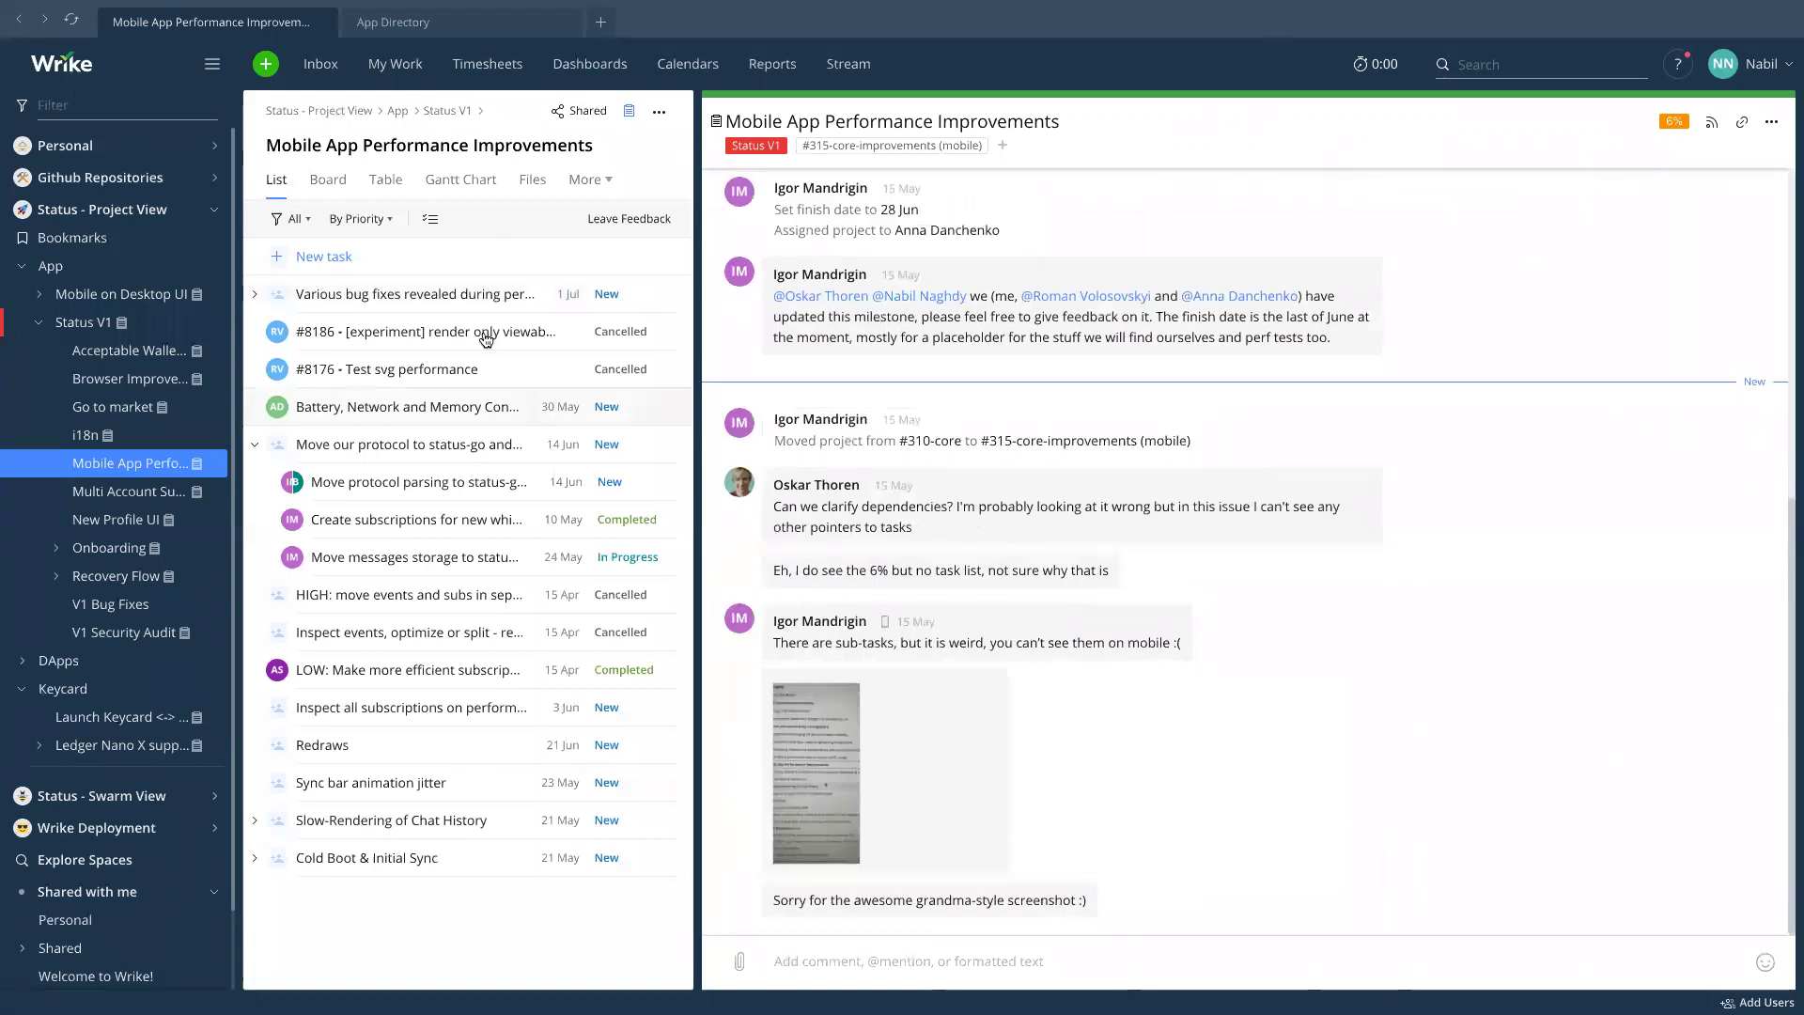
click(454, 331)
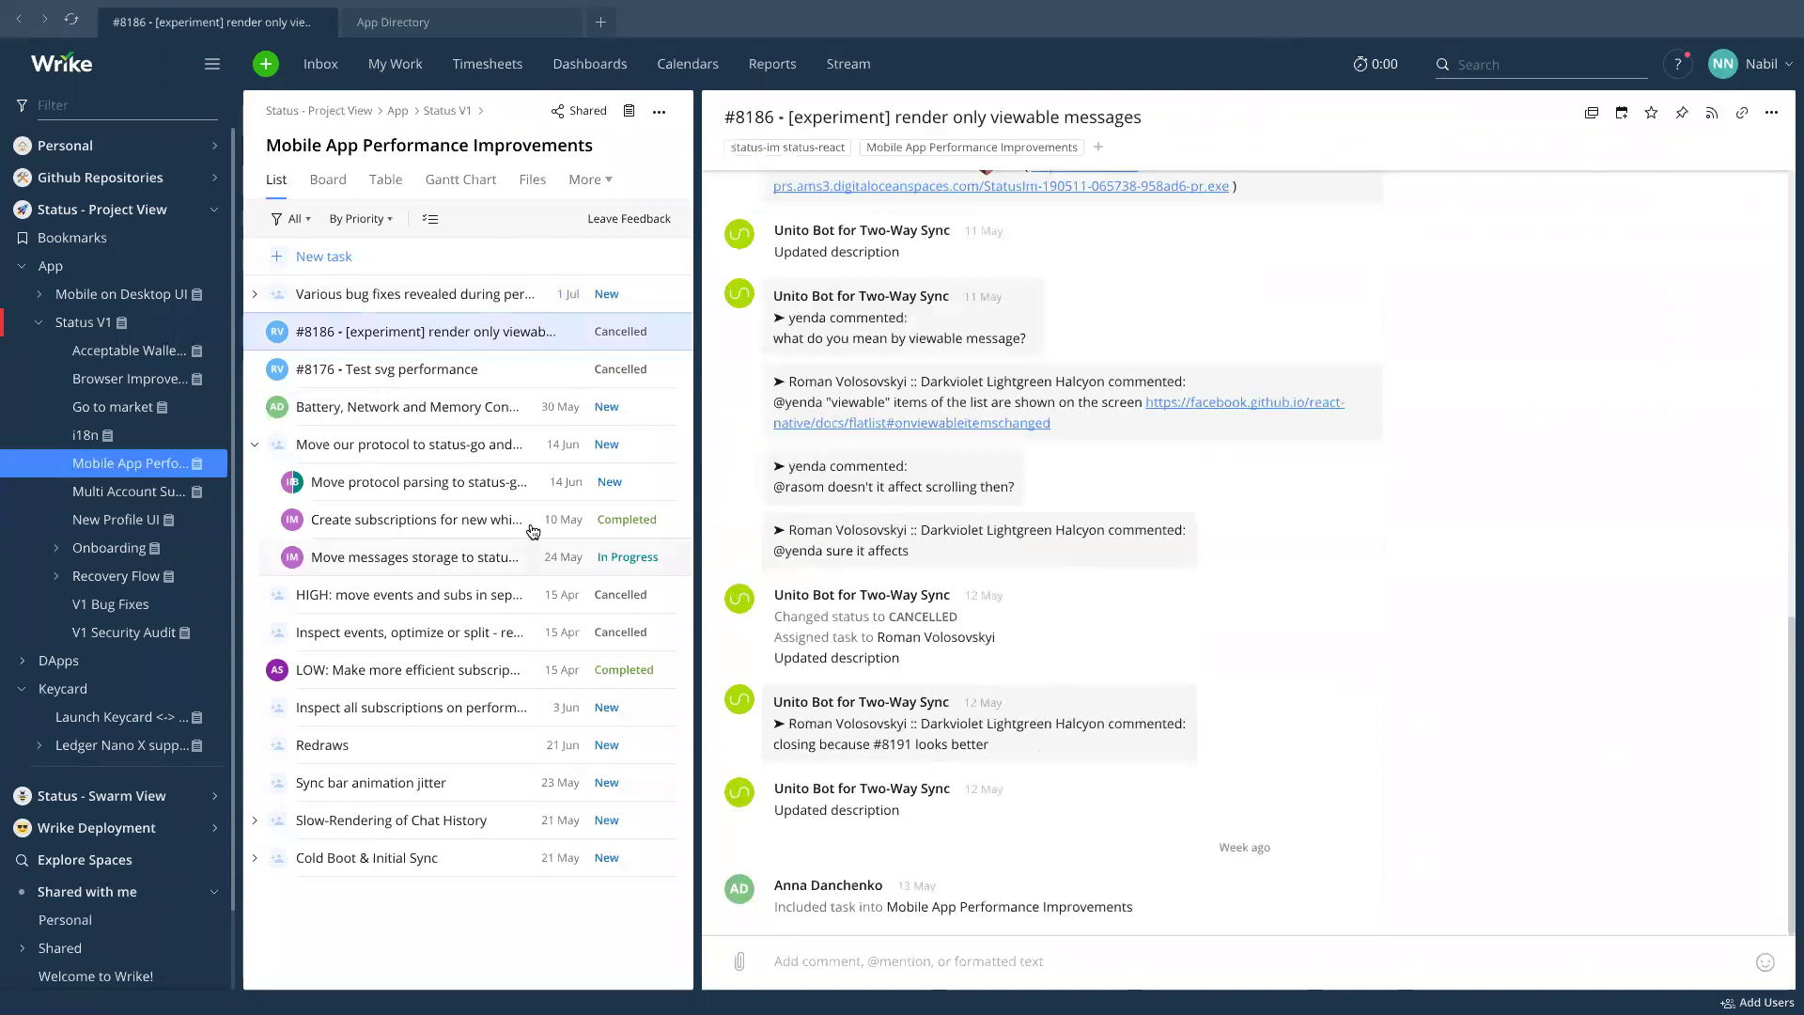
click(410, 548)
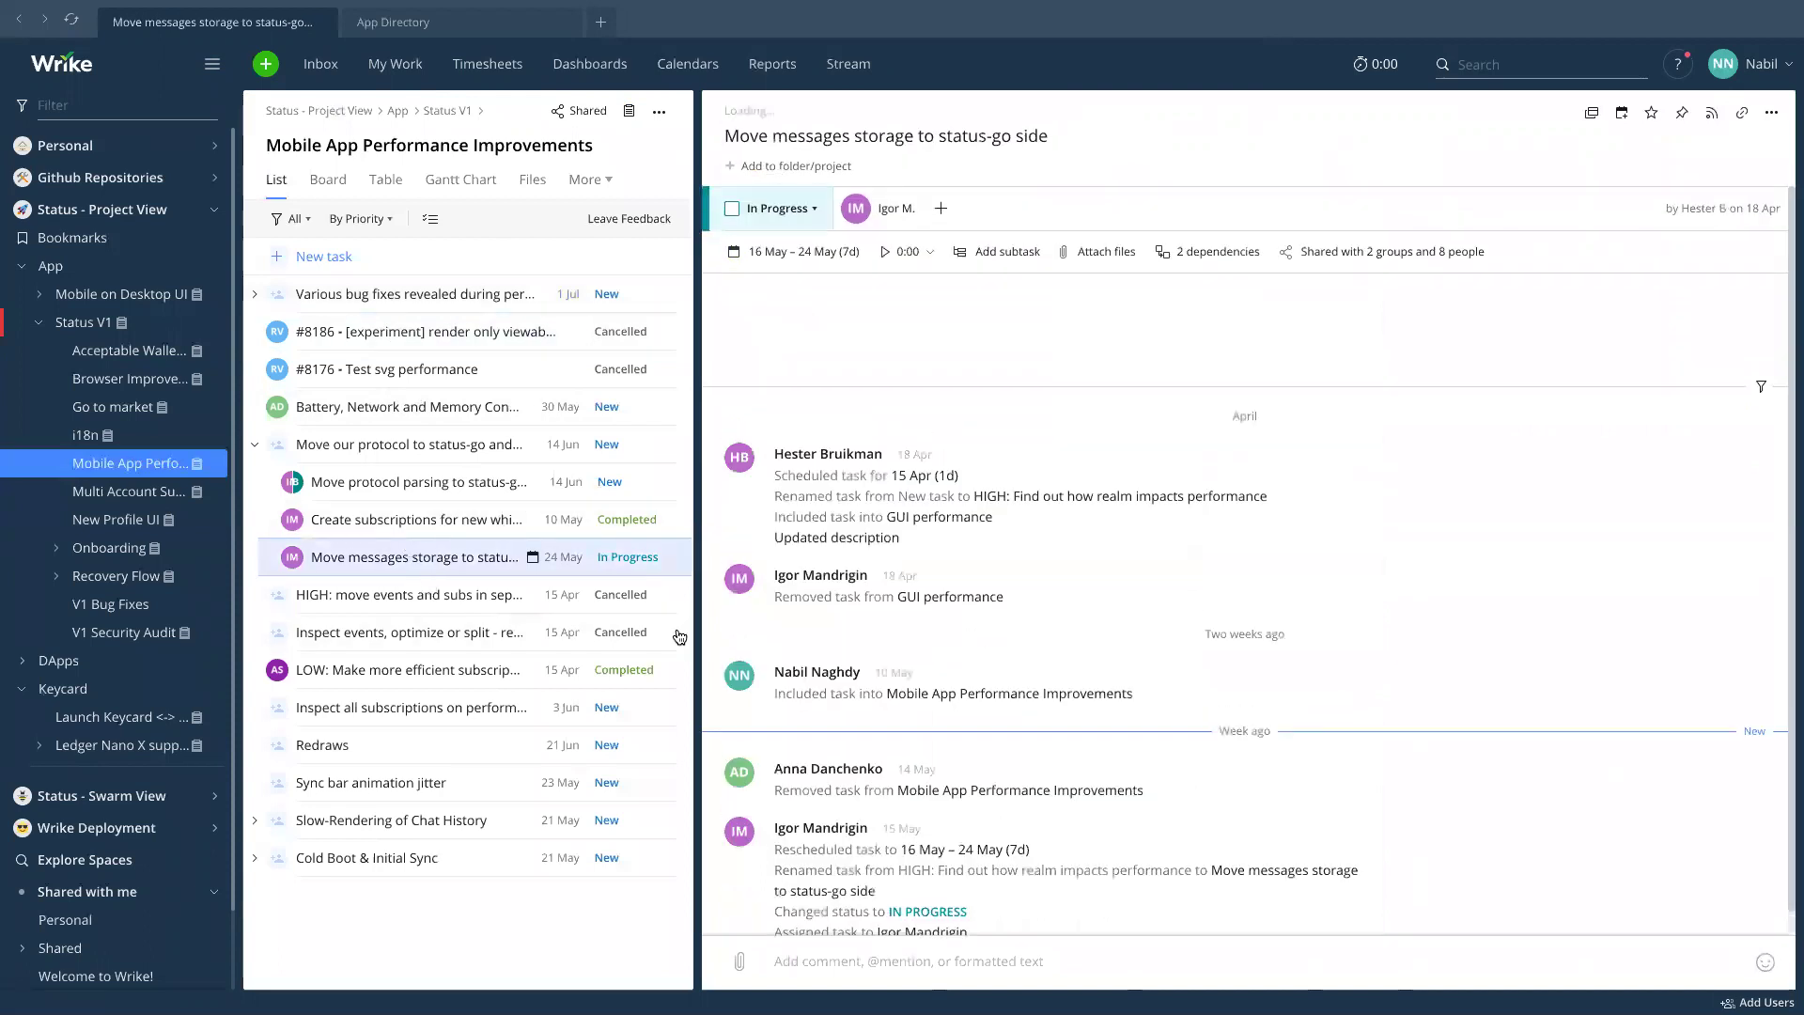
Try mentioning a colleague in a comment on Move messages storage to status-go side, and clear the draft without sending it.
click(914, 956)
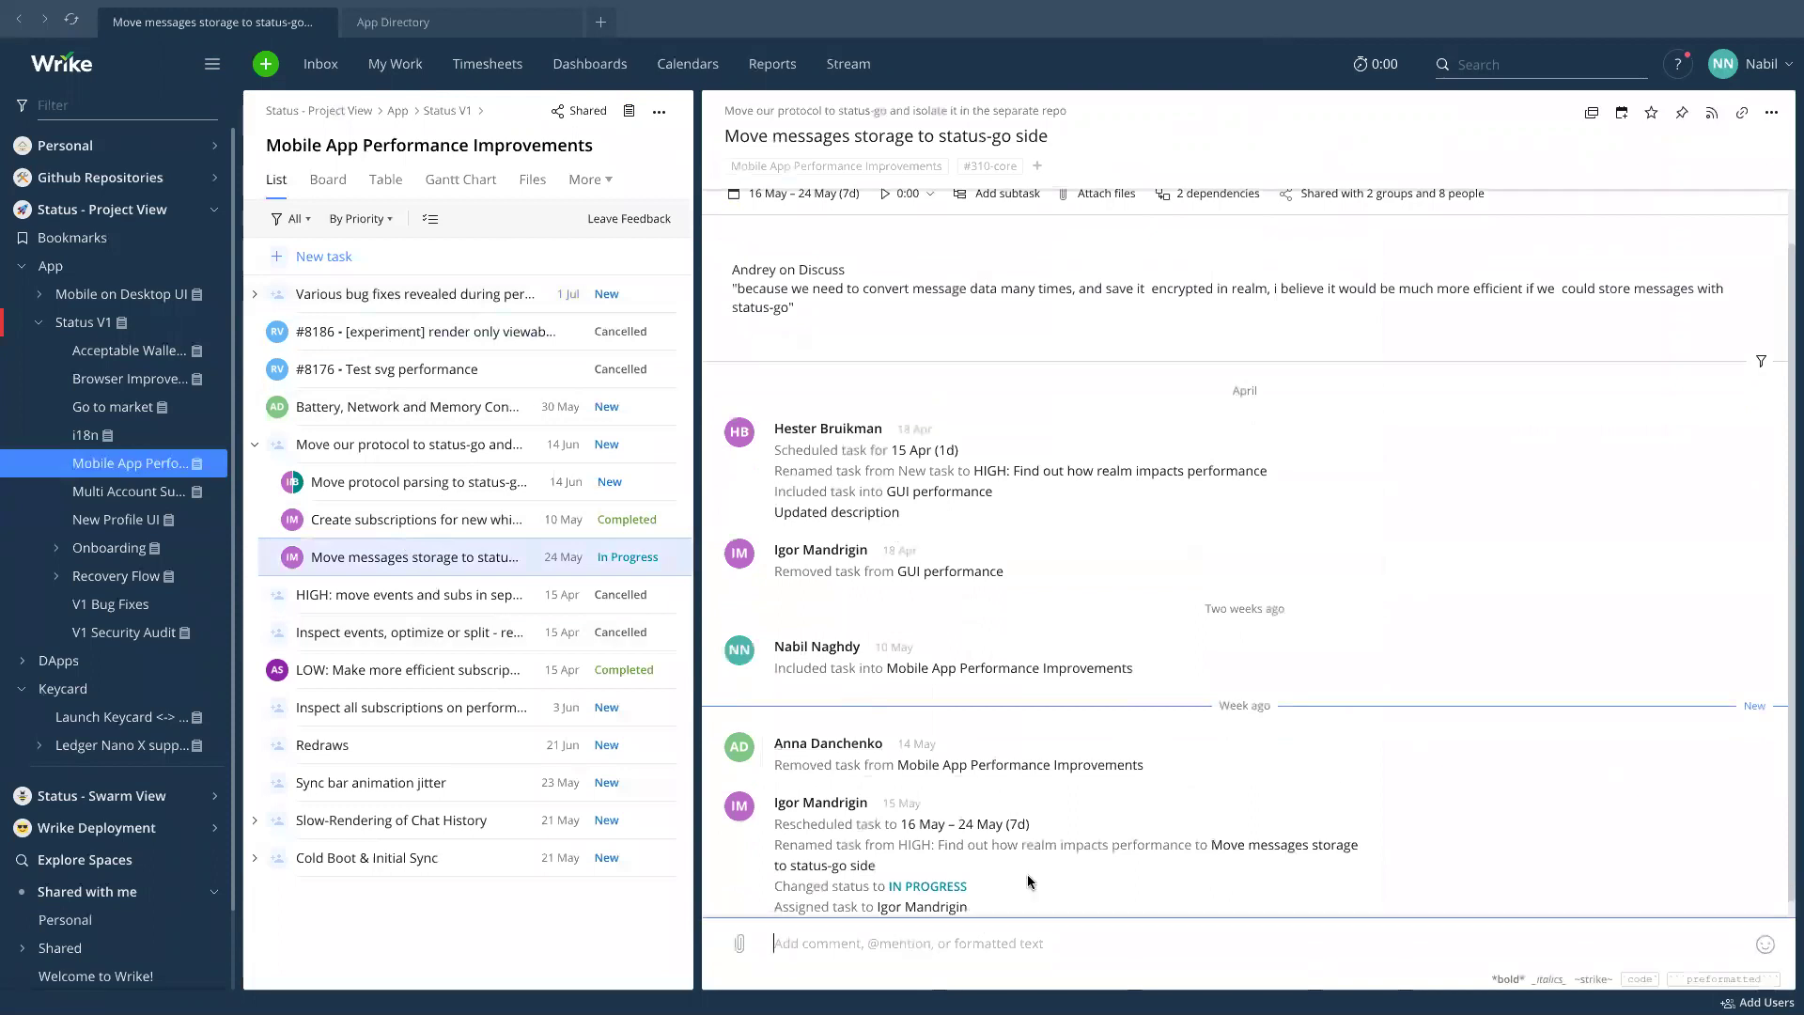
text(@)
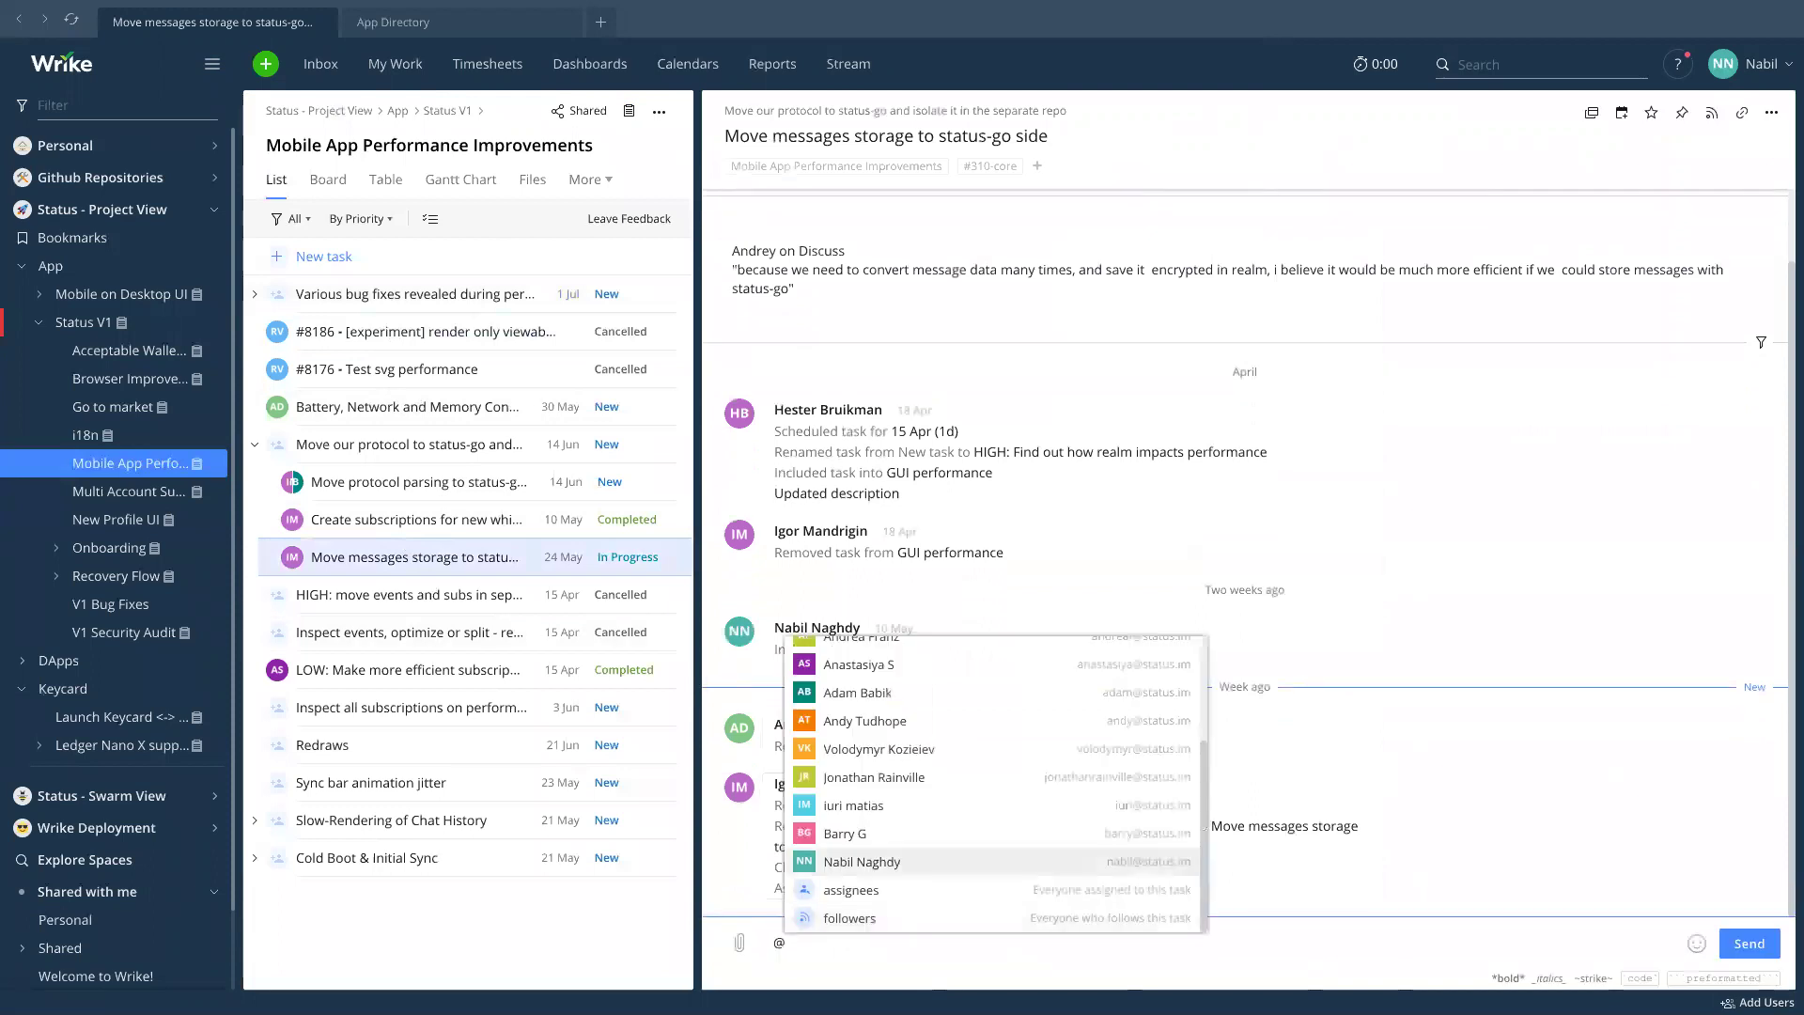
text(andy)
key(BackSpace)
key(BackSpace)
key(BackSpace)
key(BackSpace)
key(BackSpace)
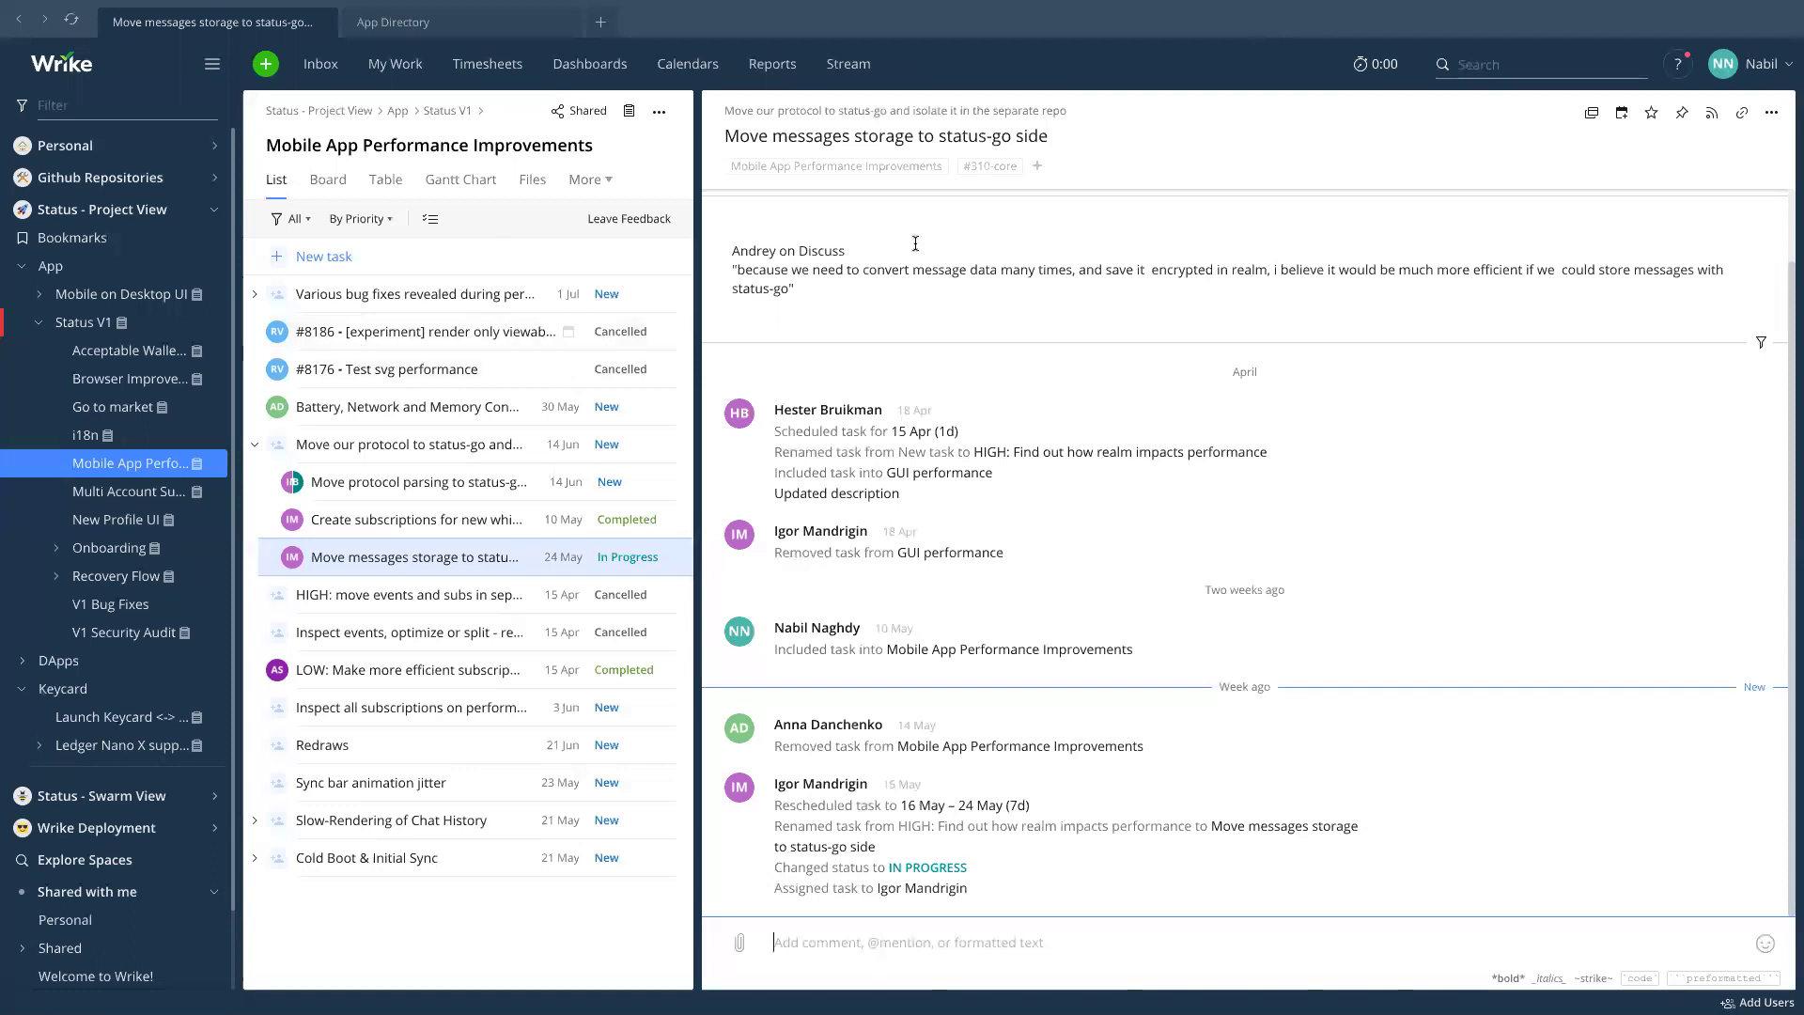
scroll(804, 419, up, 2)
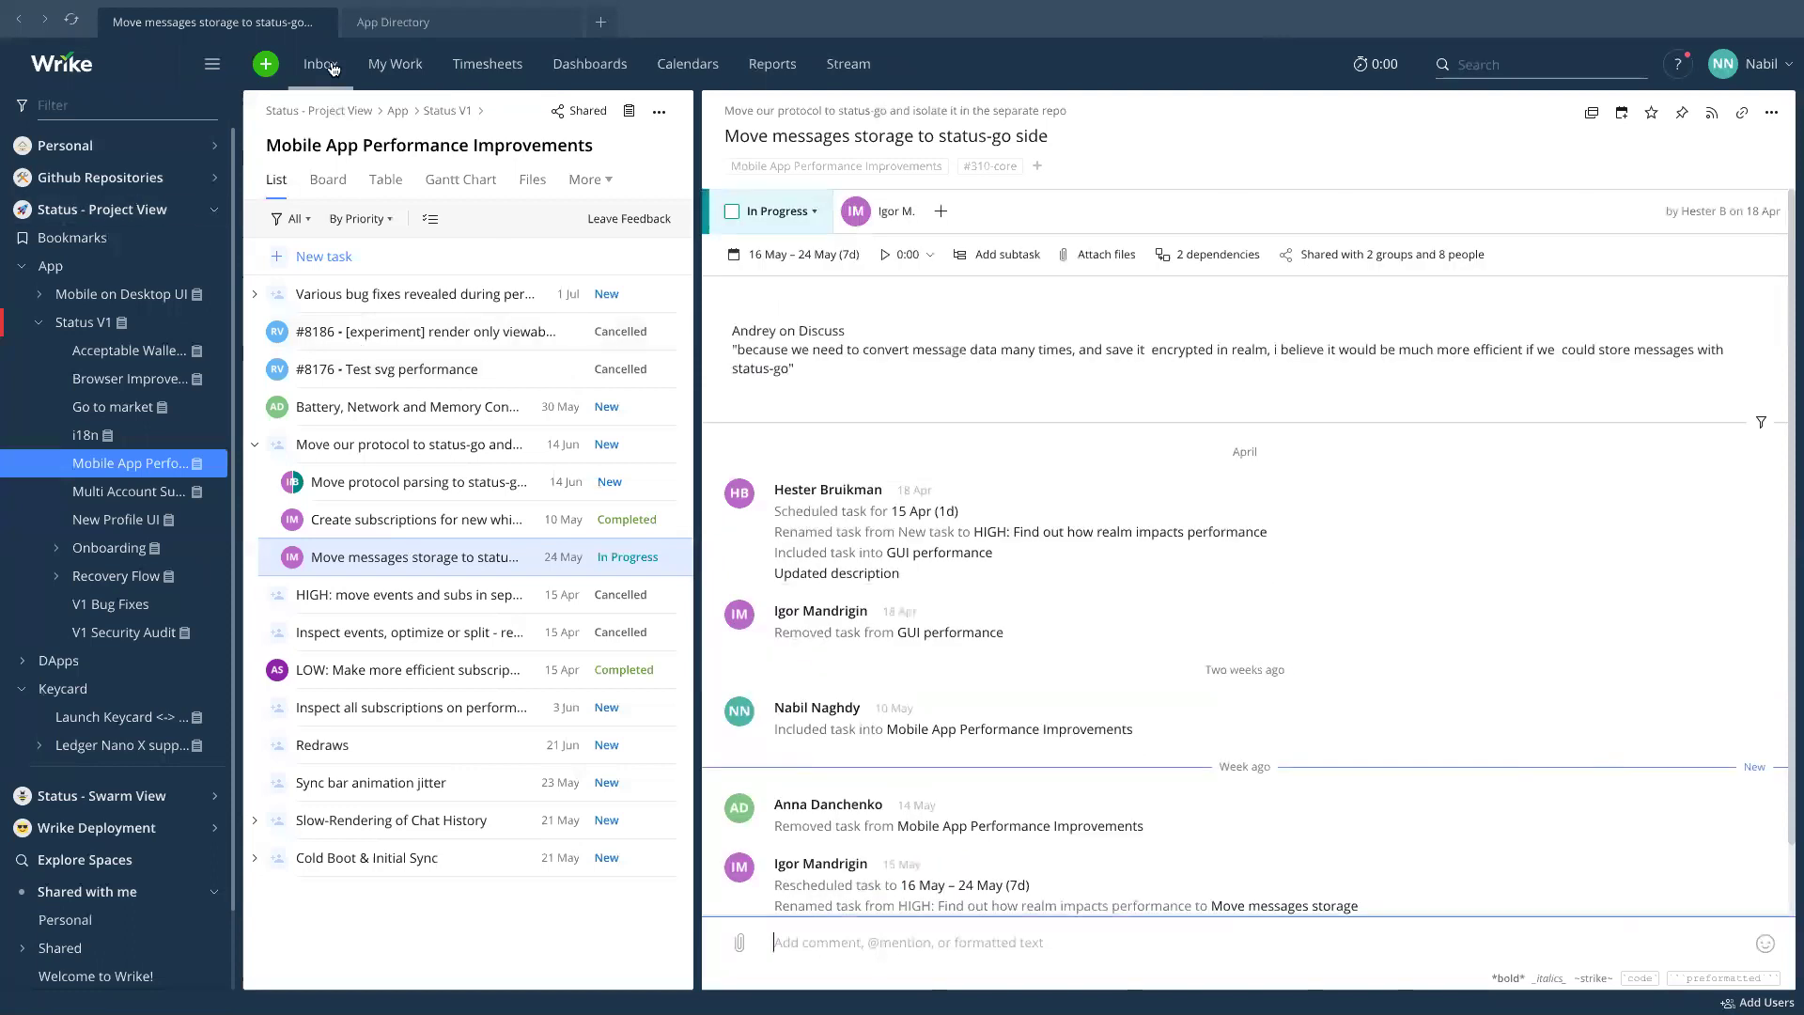
Review the activity stream of followed items, including the Audit Contracts conversation, and open the inbox of incoming mentions.
click(832, 67)
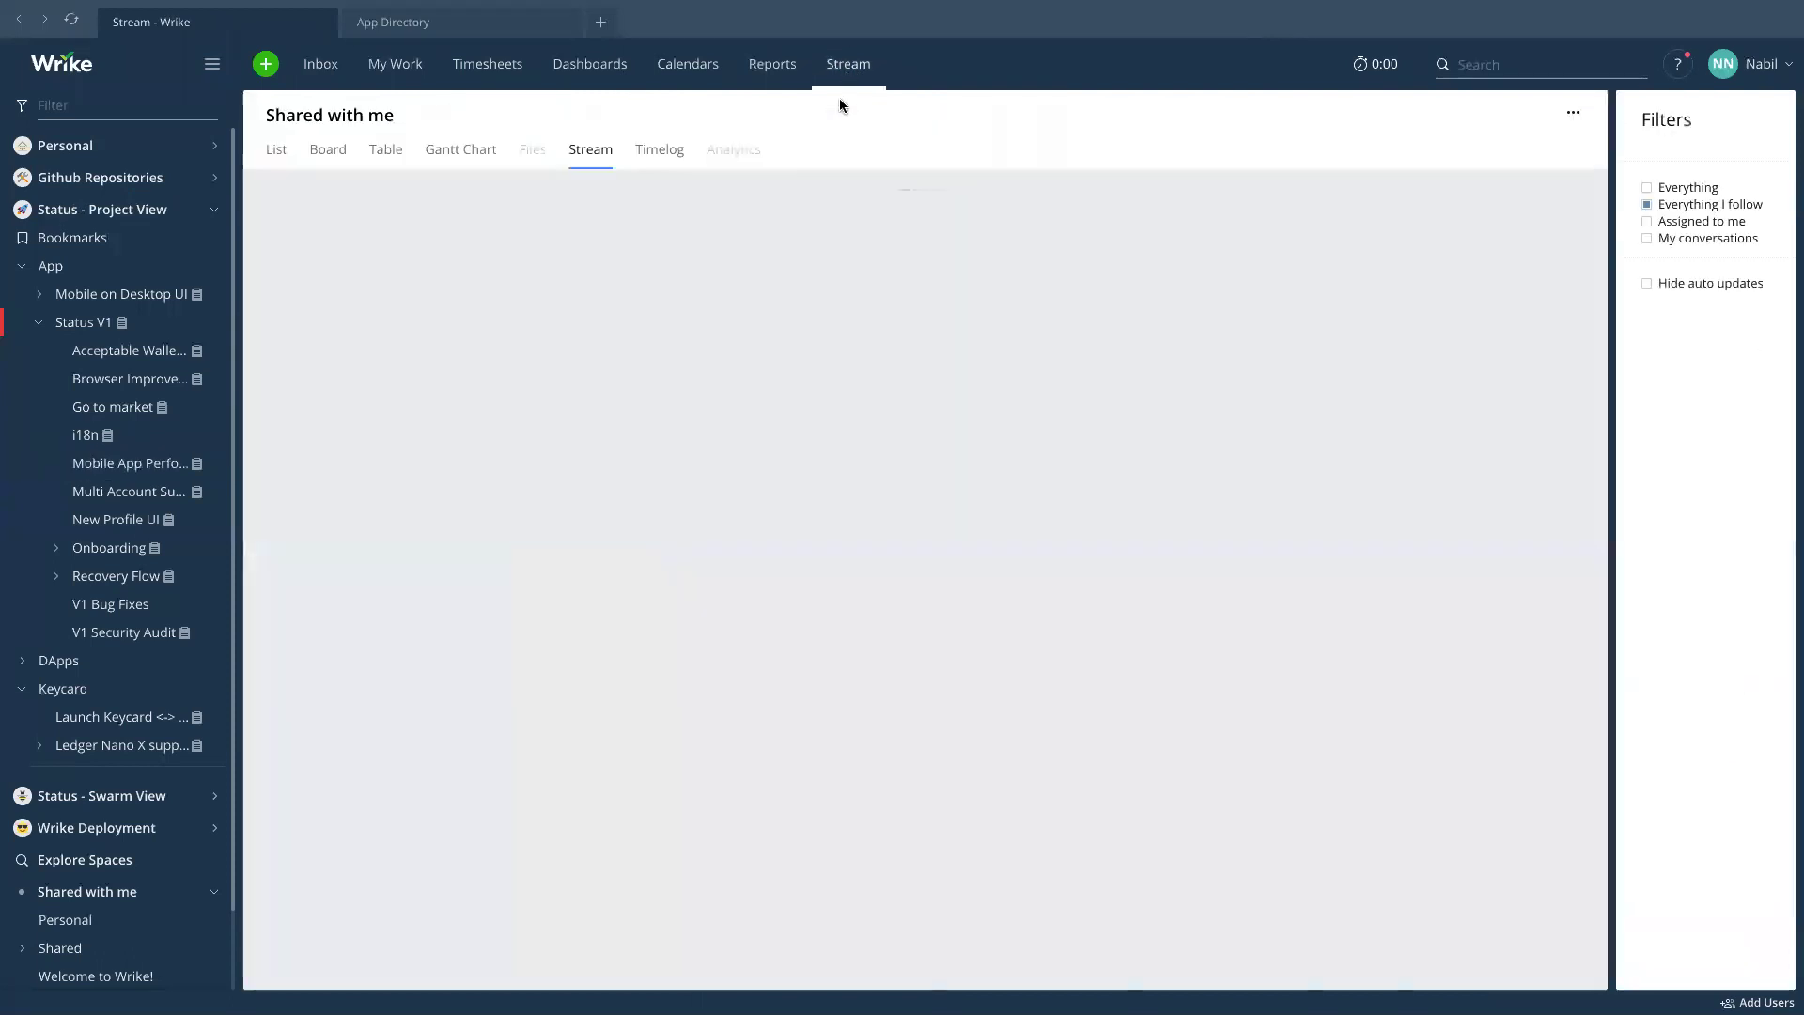
scroll(584, 503, down, 5)
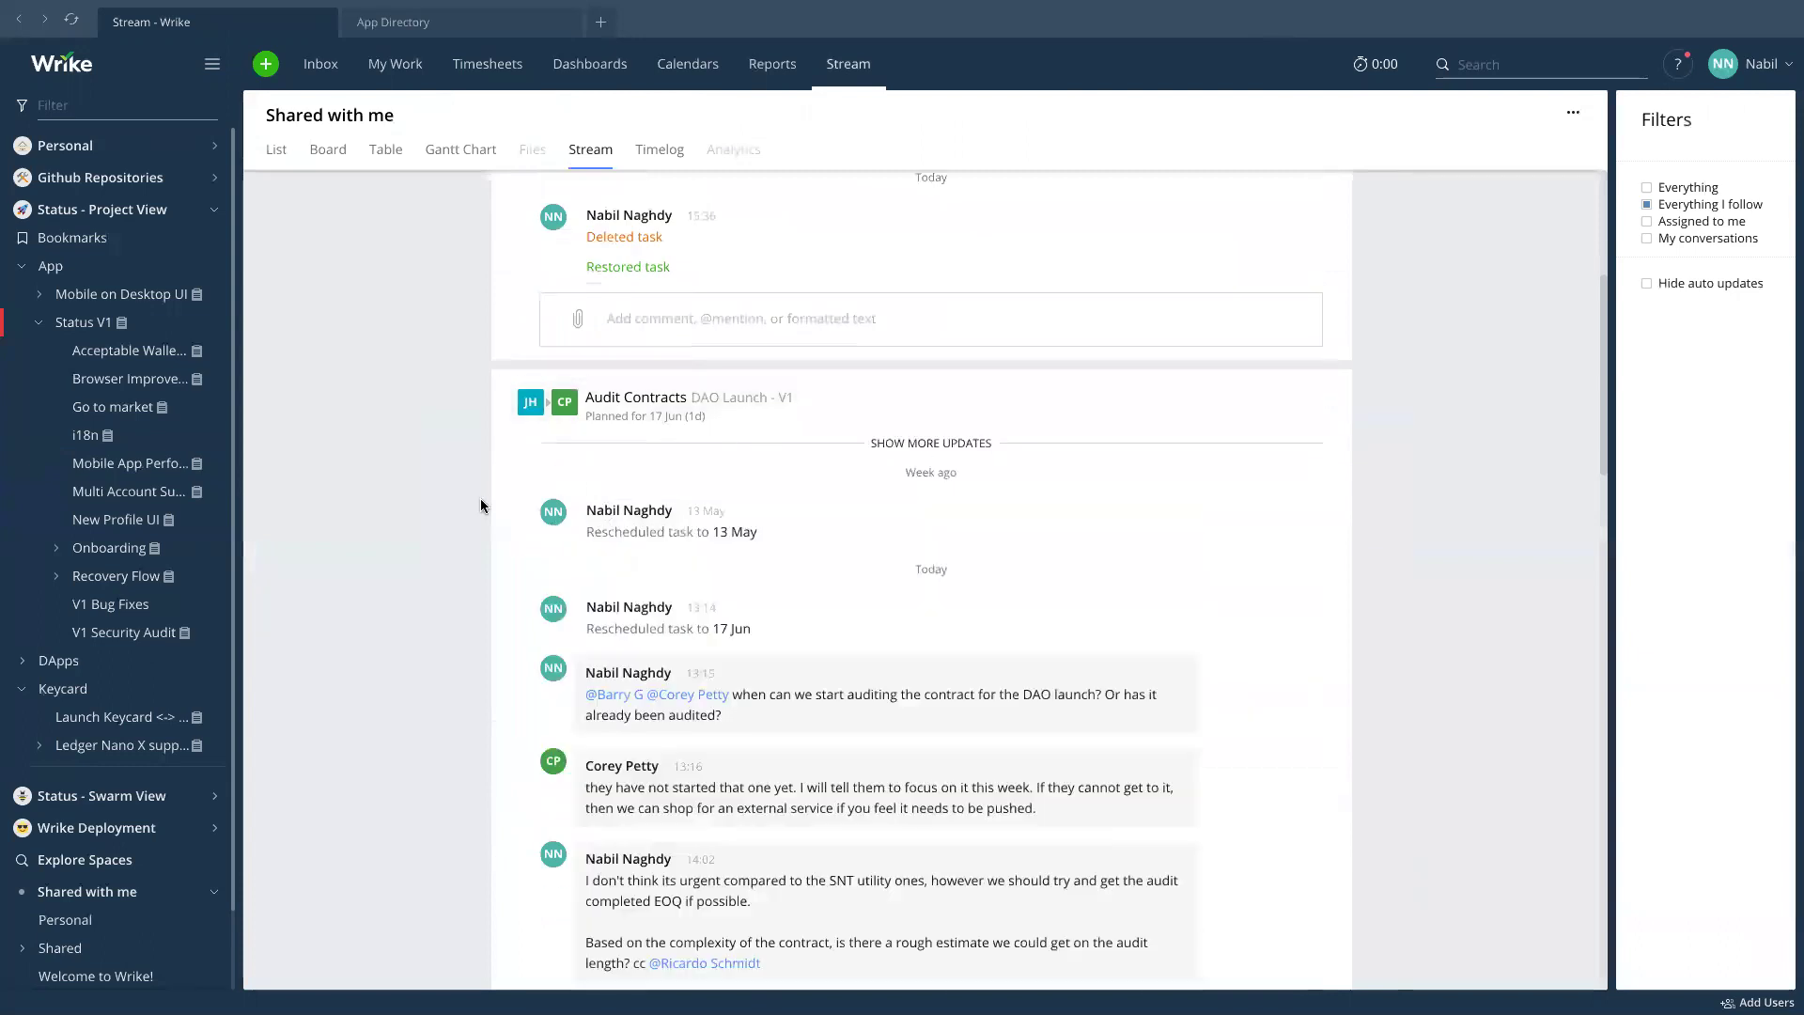
scroll(481, 551, down, 3)
scroll(481, 551, up, 1)
scroll(419, 413, up, 4)
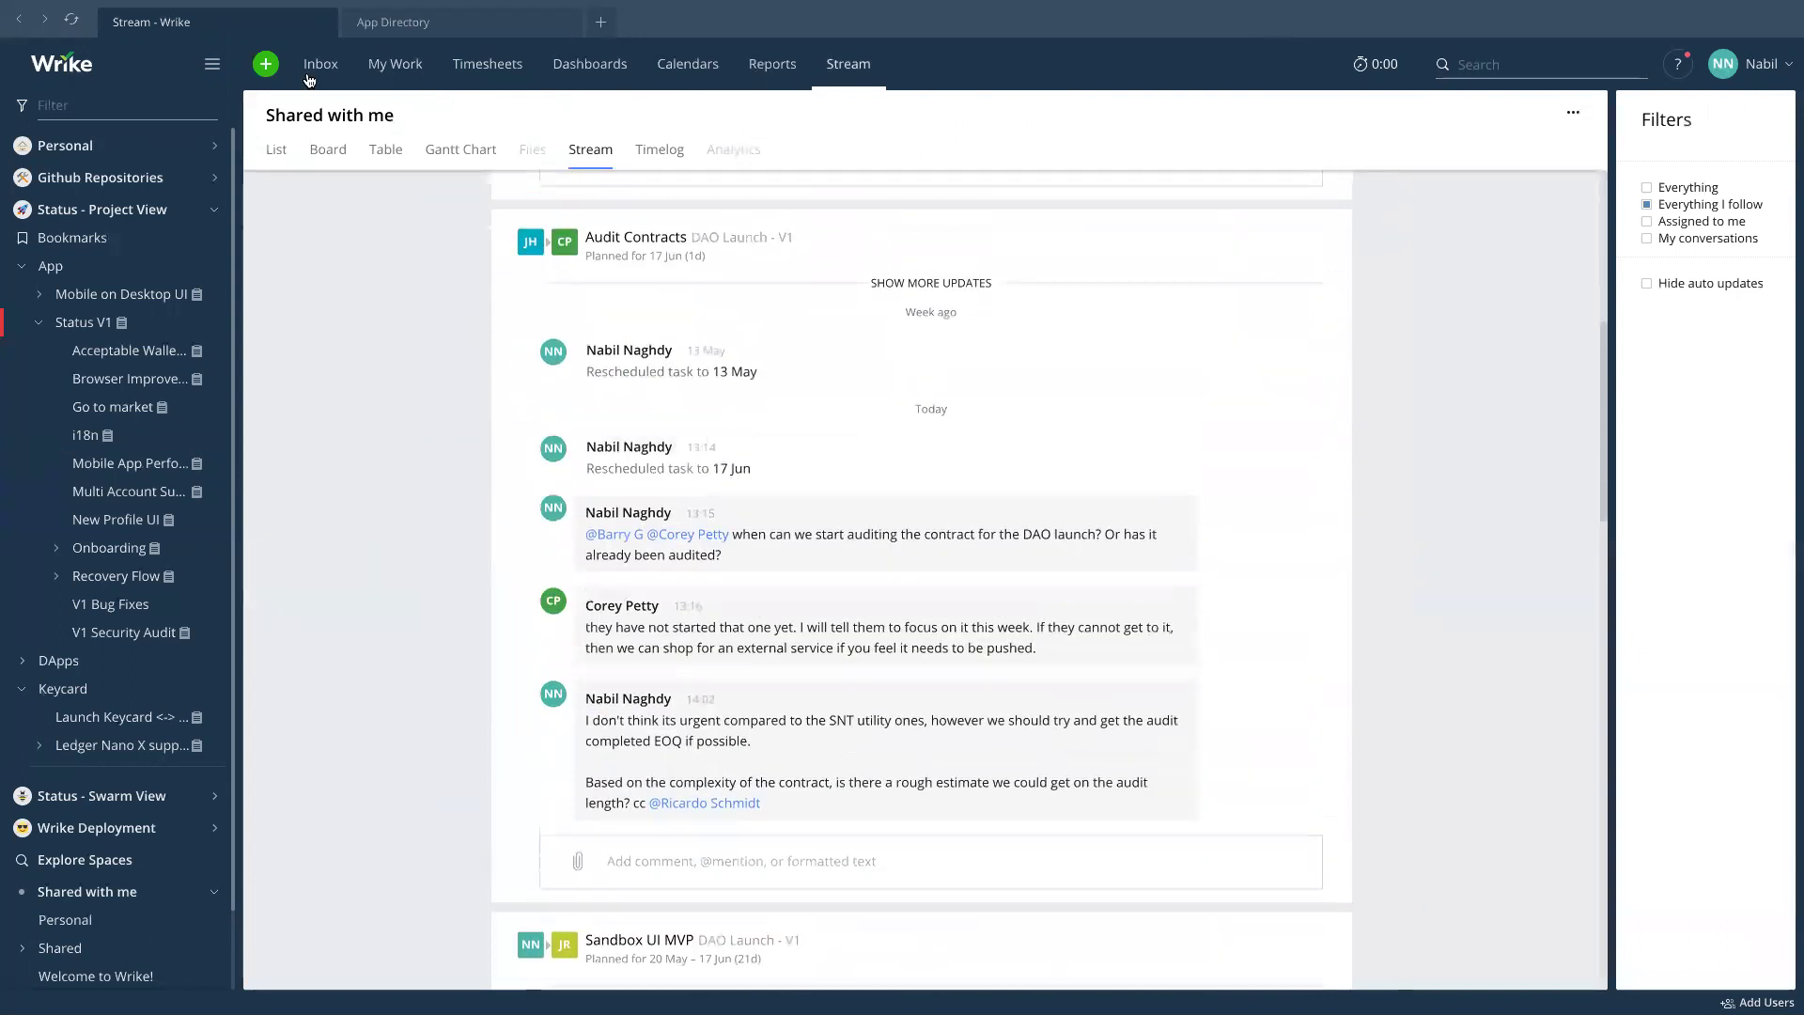
click(320, 63)
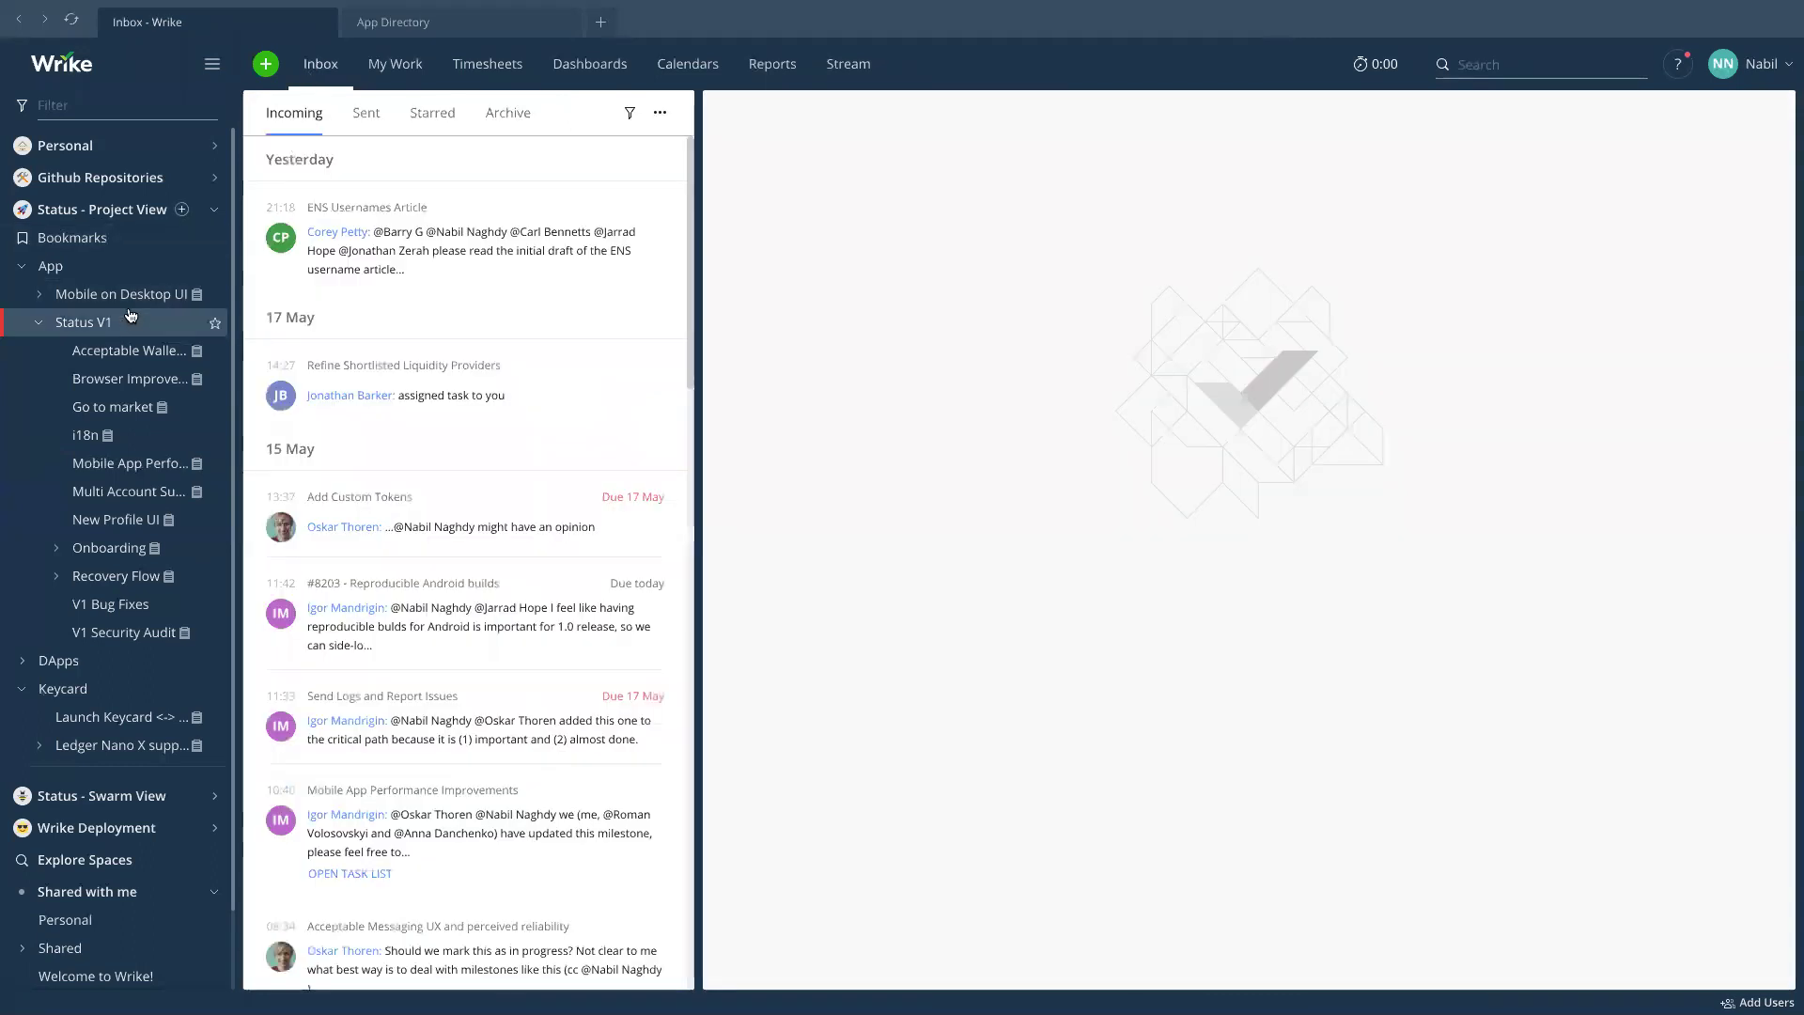
Open Acceptable Wallet Experience, collapse the Status - Project View space, and expand Status - Swarm View down to the #312-janitors folders.
click(120, 348)
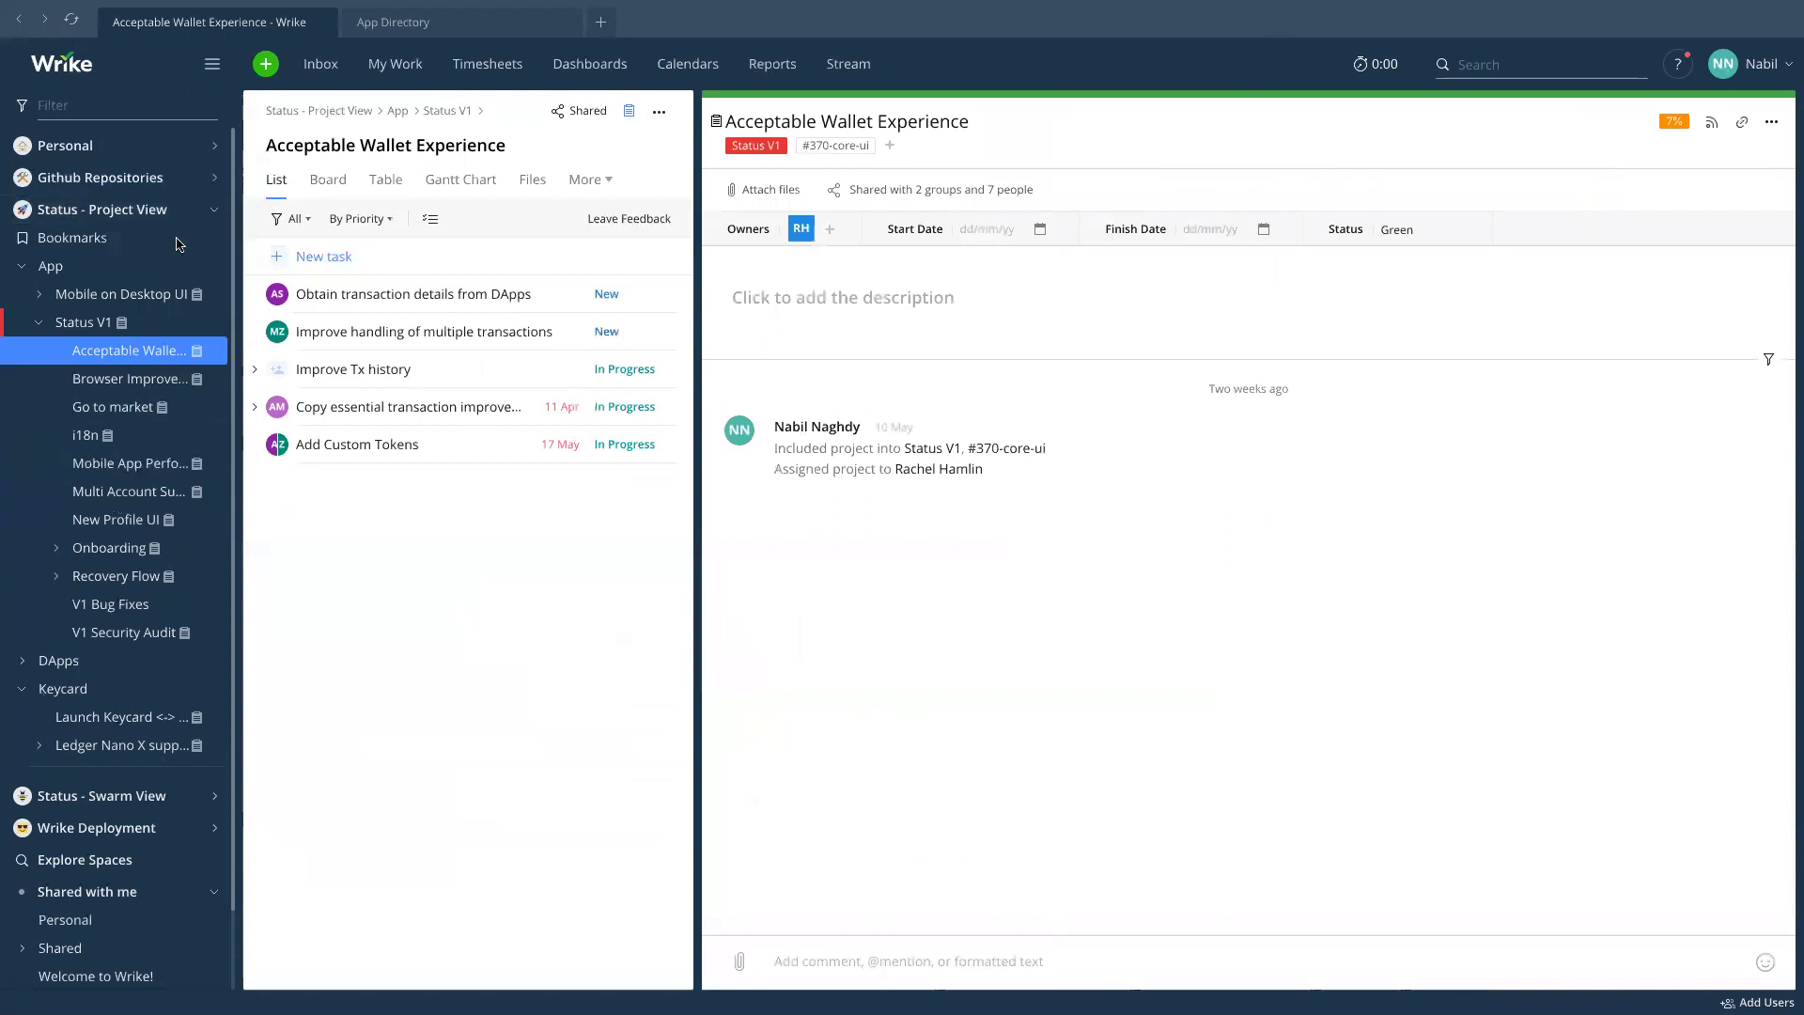
click(216, 211)
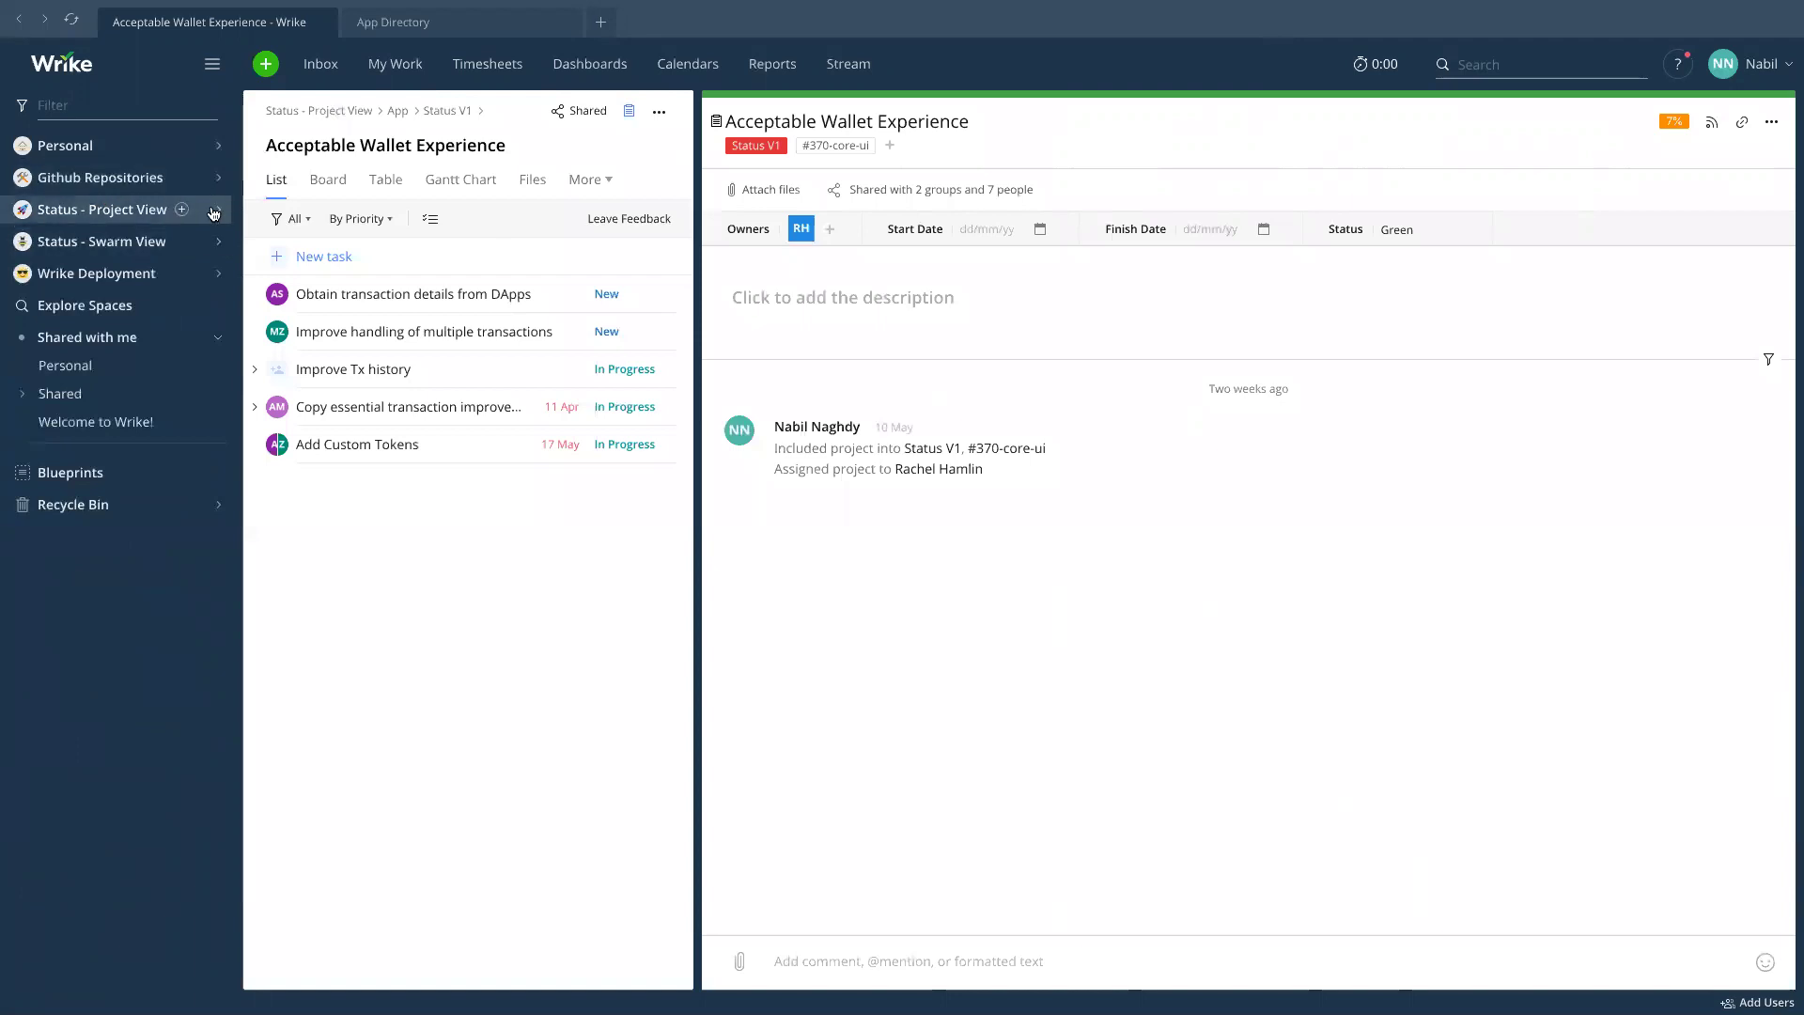
click(222, 242)
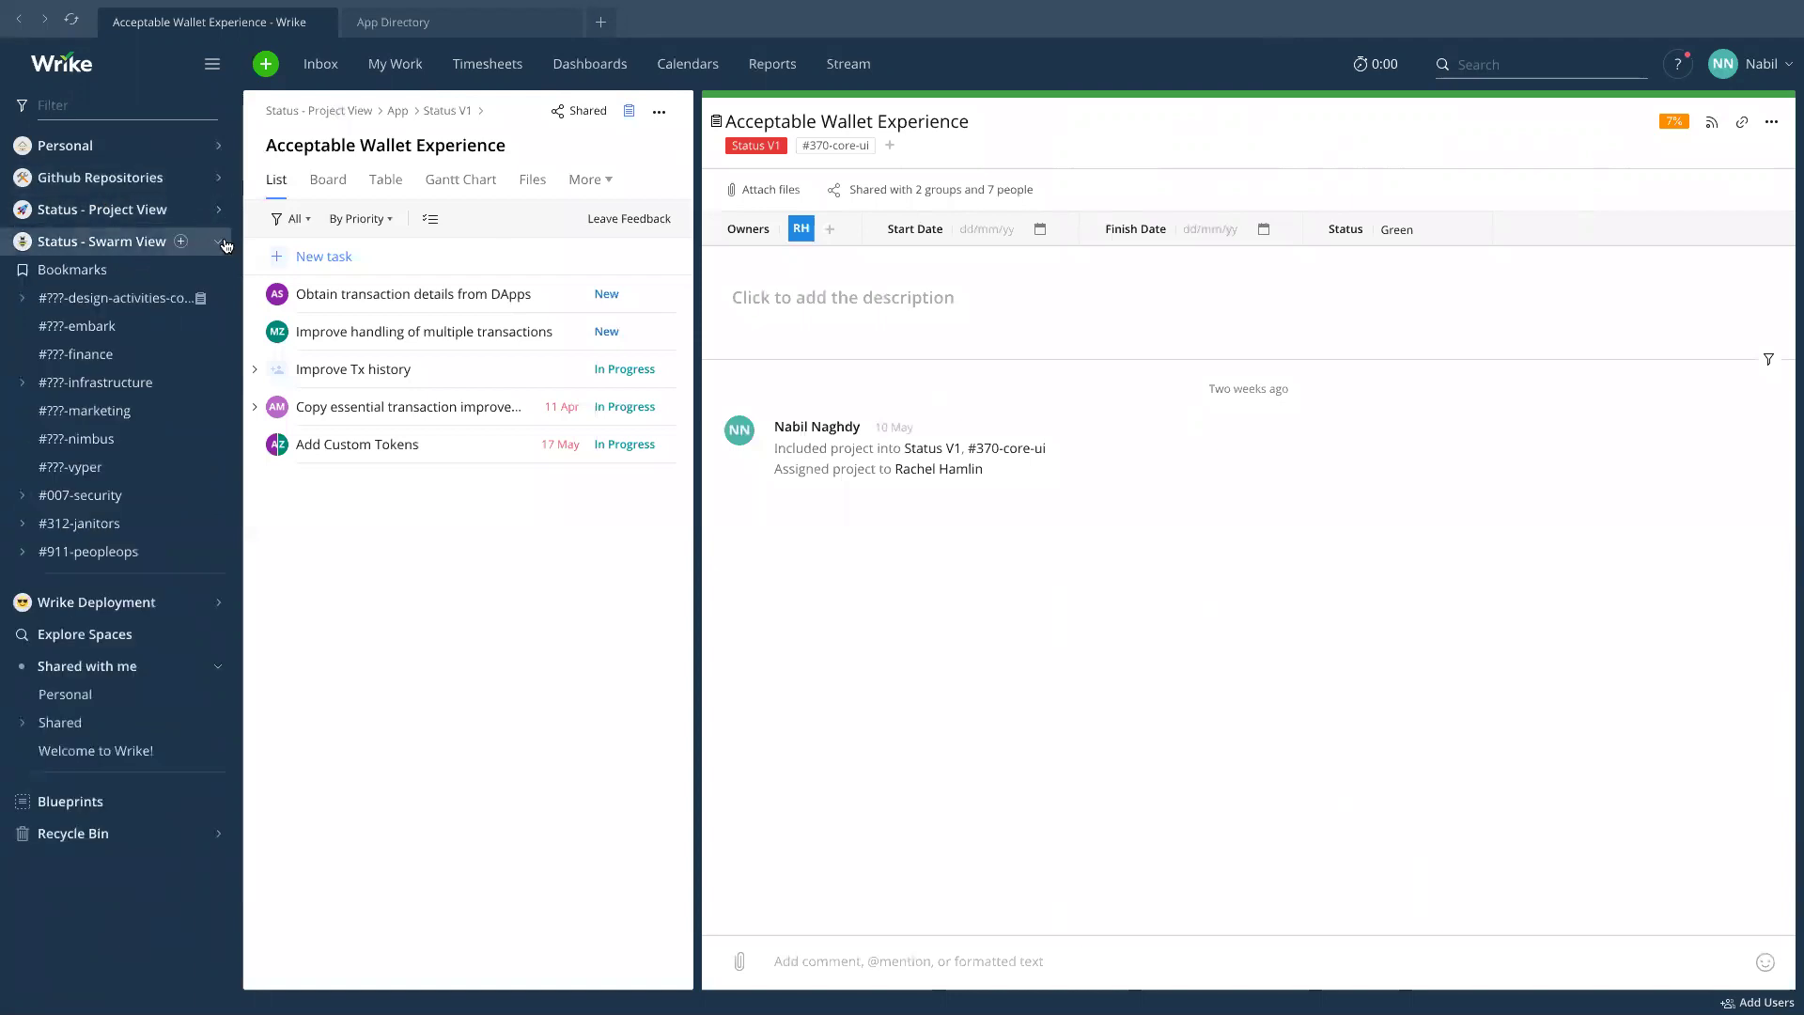
click(21, 525)
click(22, 527)
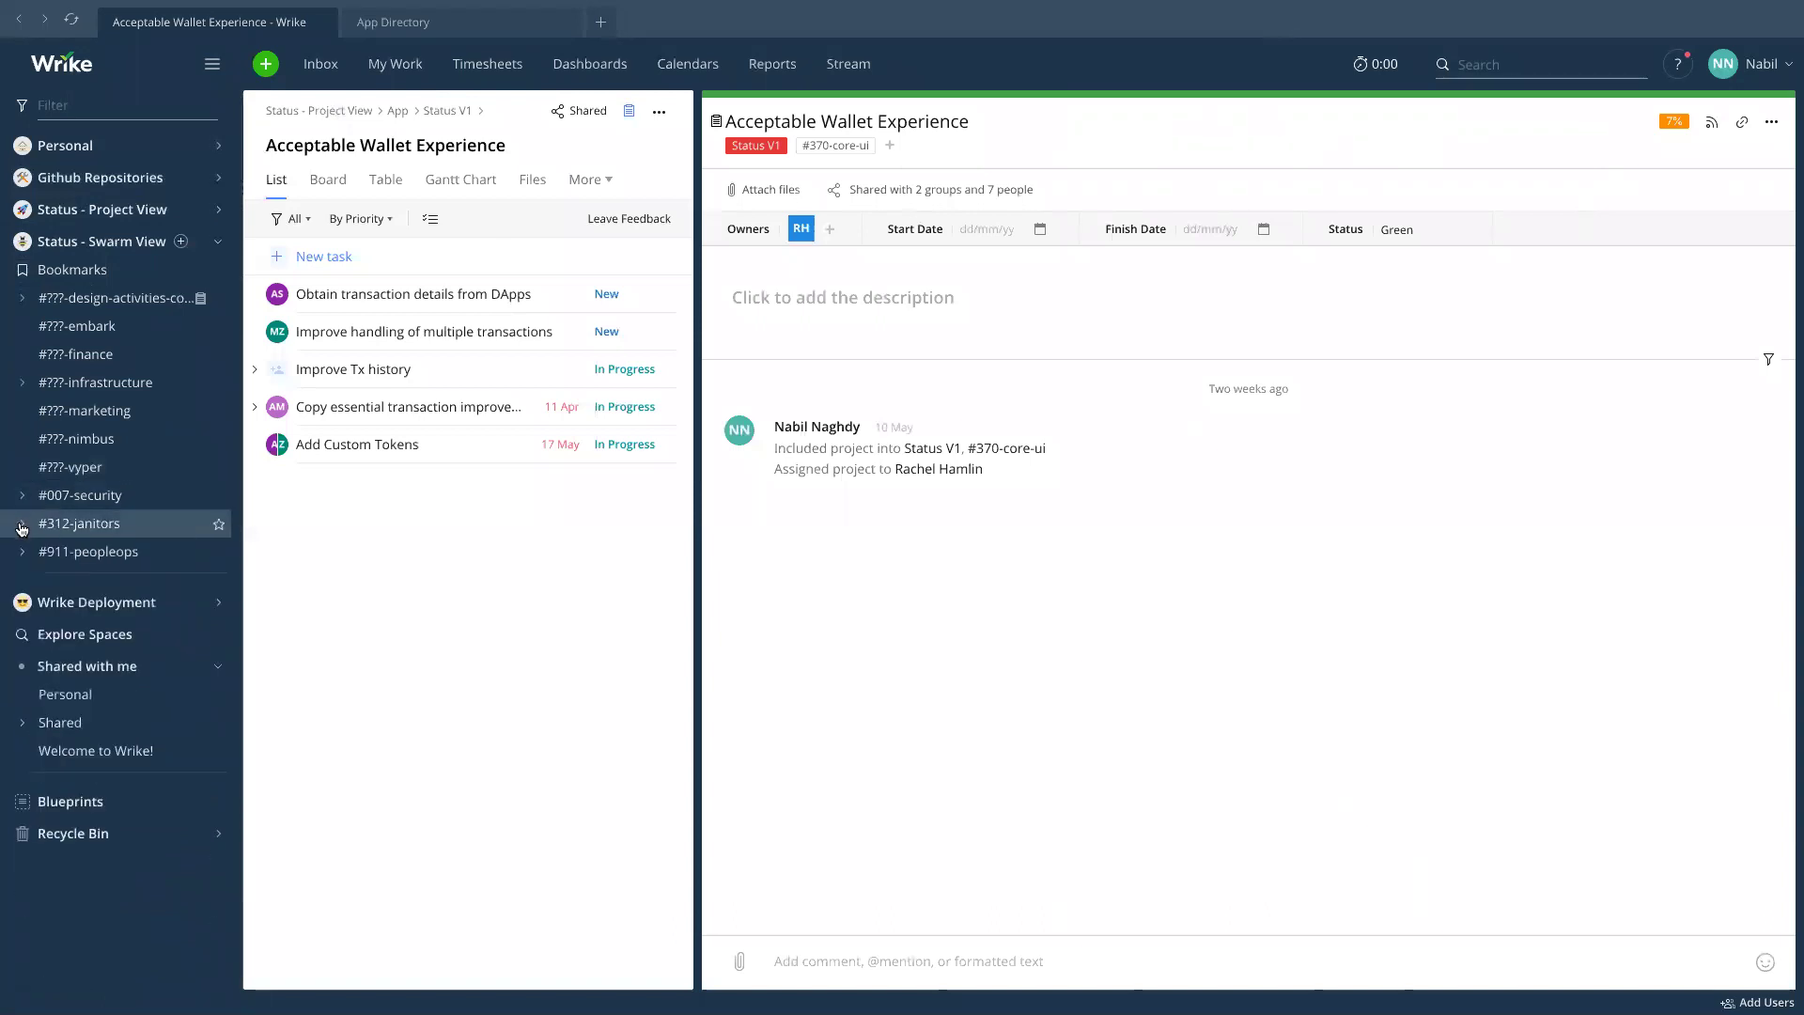
click(22, 526)
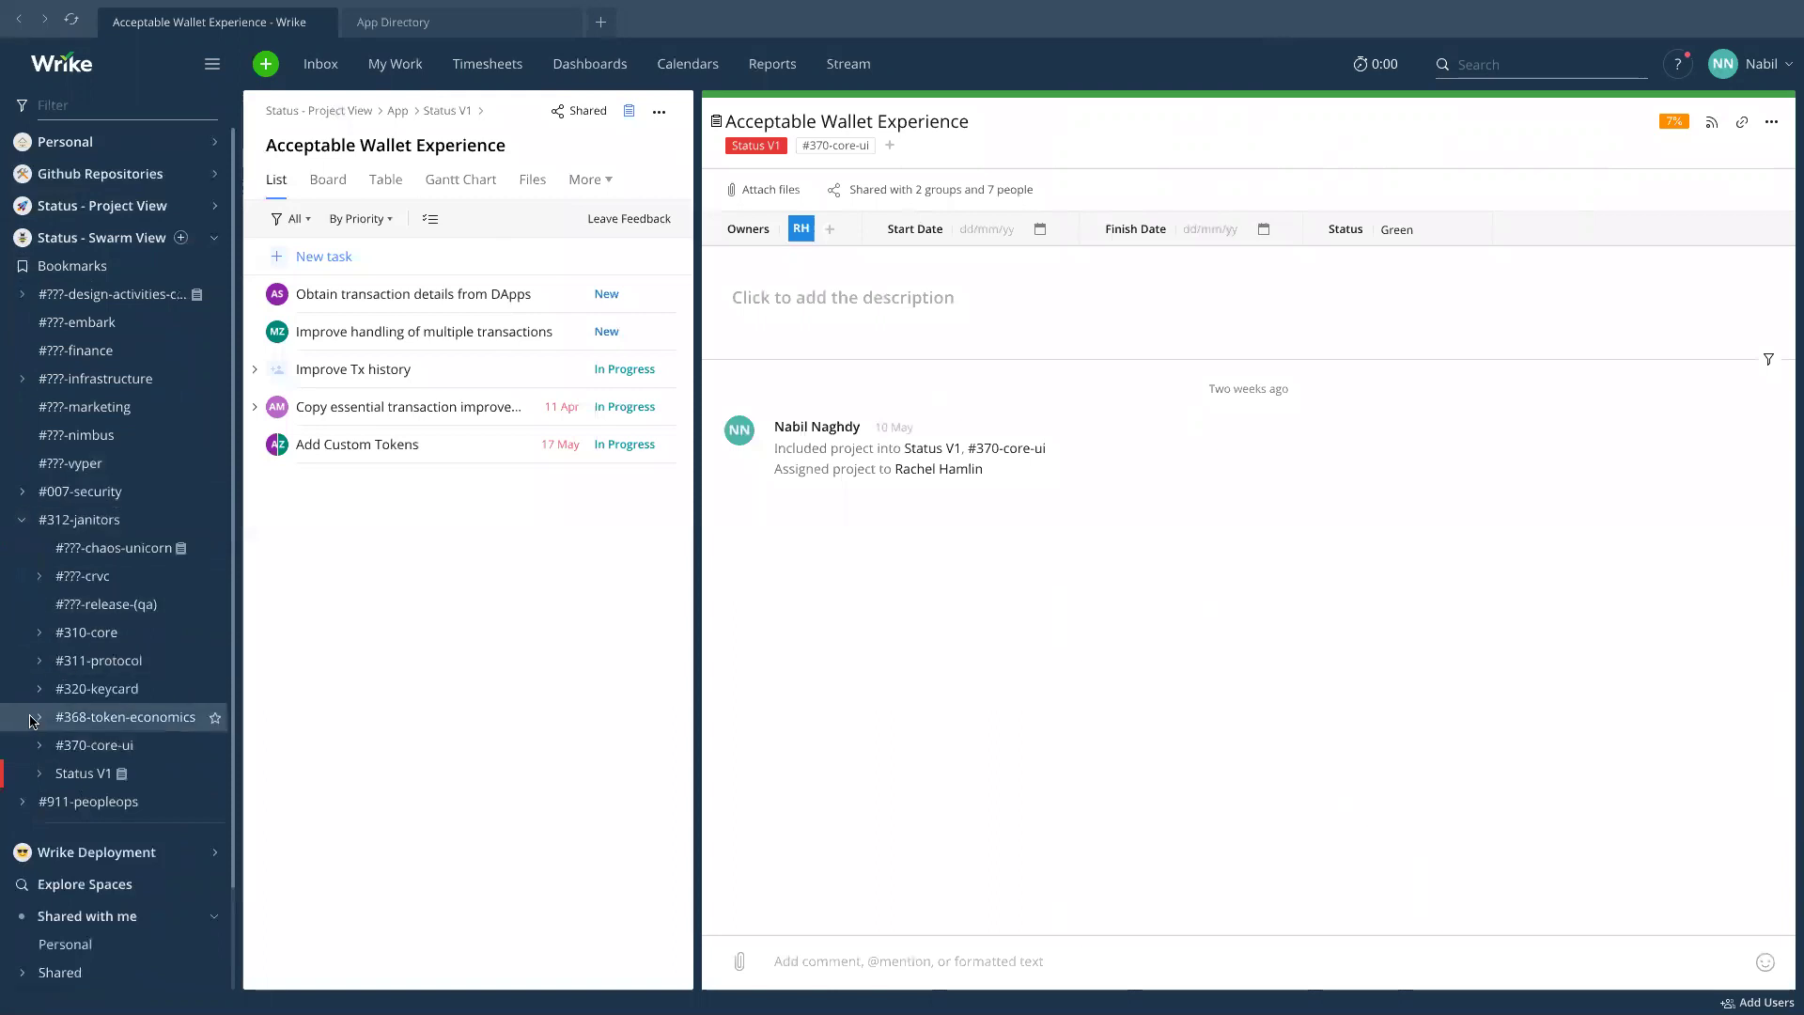
Look through the contents of #370-core-ui and #368-token-economics under #312-janitors, and leave #320-keycard expanded.
scroll(37, 686, down, 2)
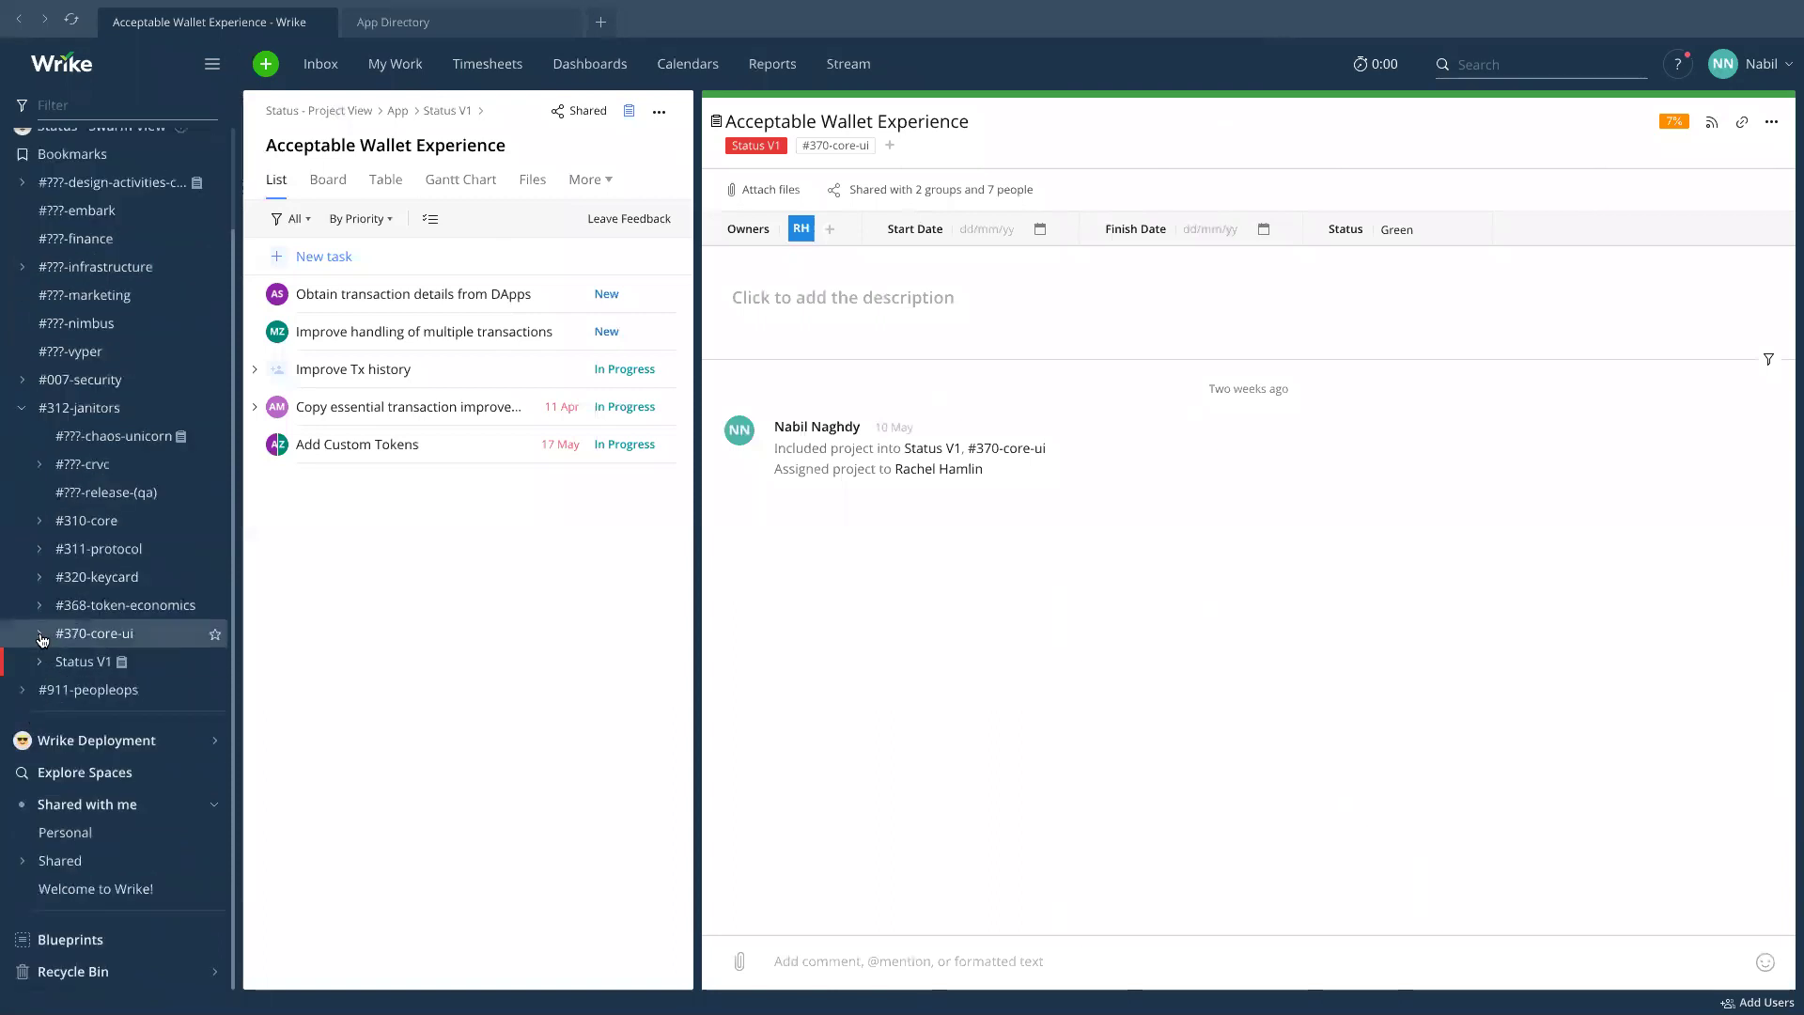
click(41, 635)
click(42, 636)
click(40, 636)
click(40, 636)
click(41, 636)
click(41, 636)
click(39, 609)
click(39, 609)
click(38, 580)
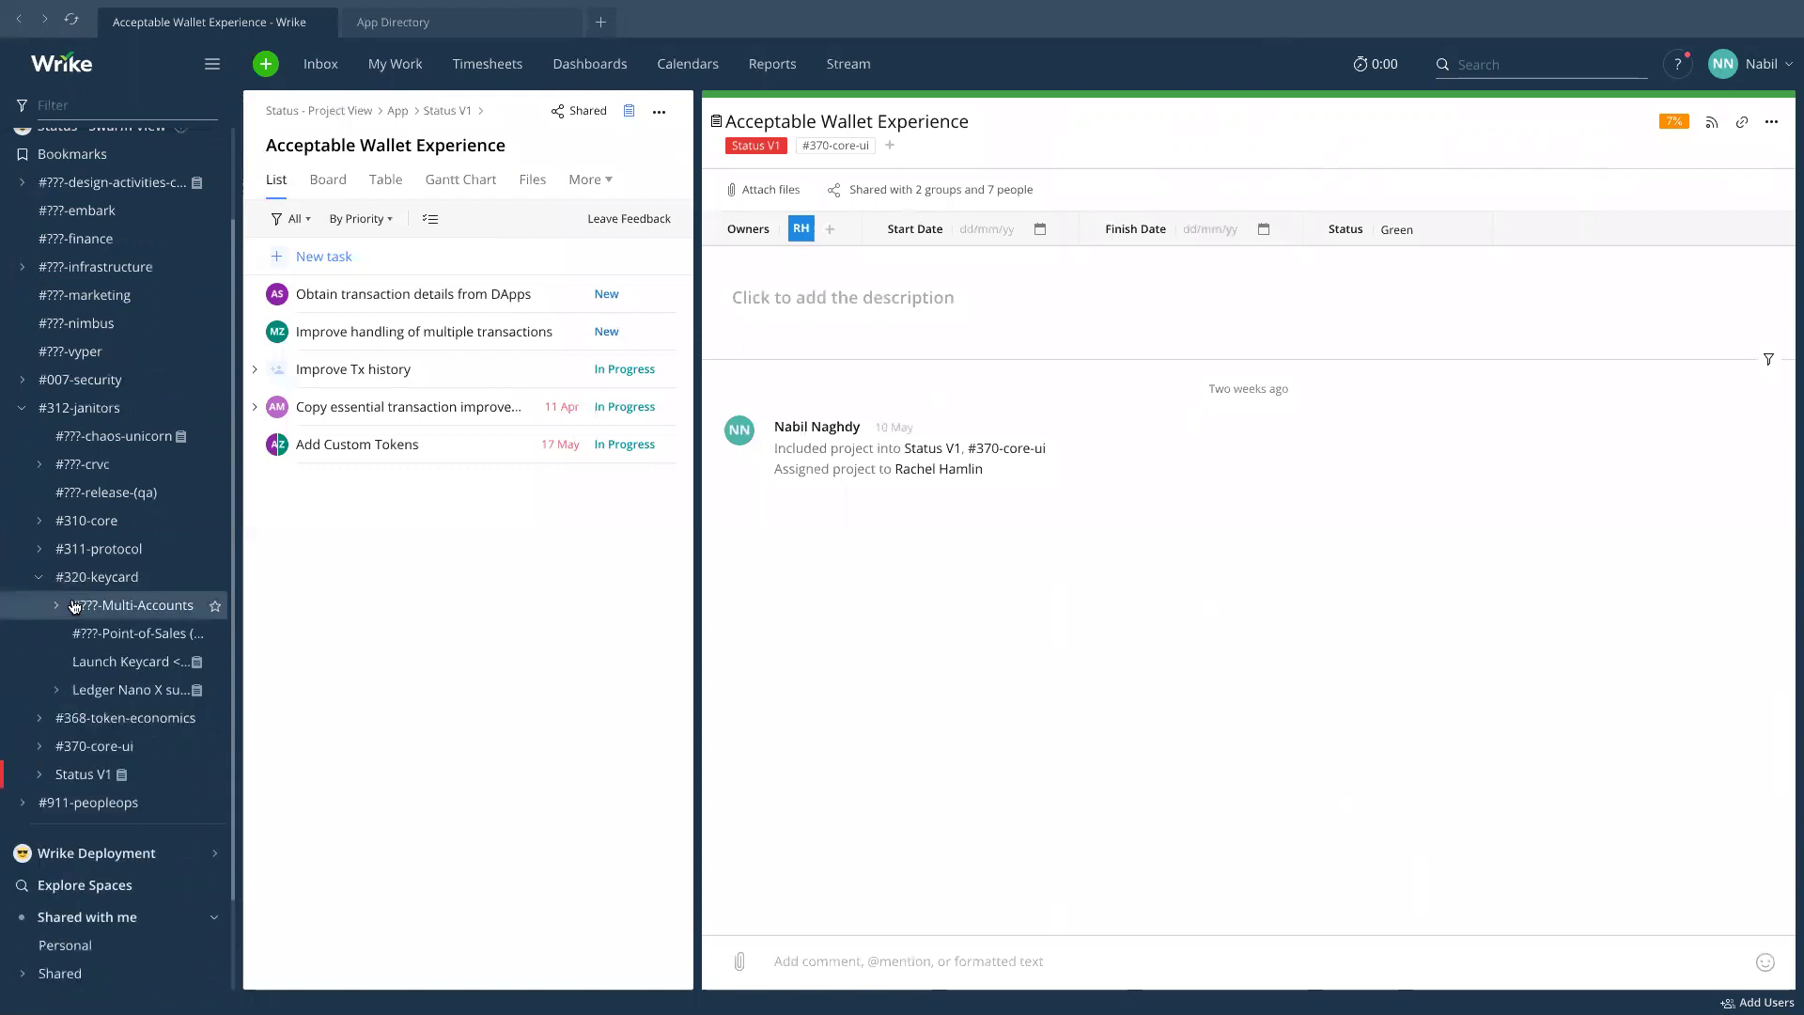
Collapse #320-keycard and the Status - Swarm View space, and expand the Status - Project View space.
click(56, 605)
click(38, 578)
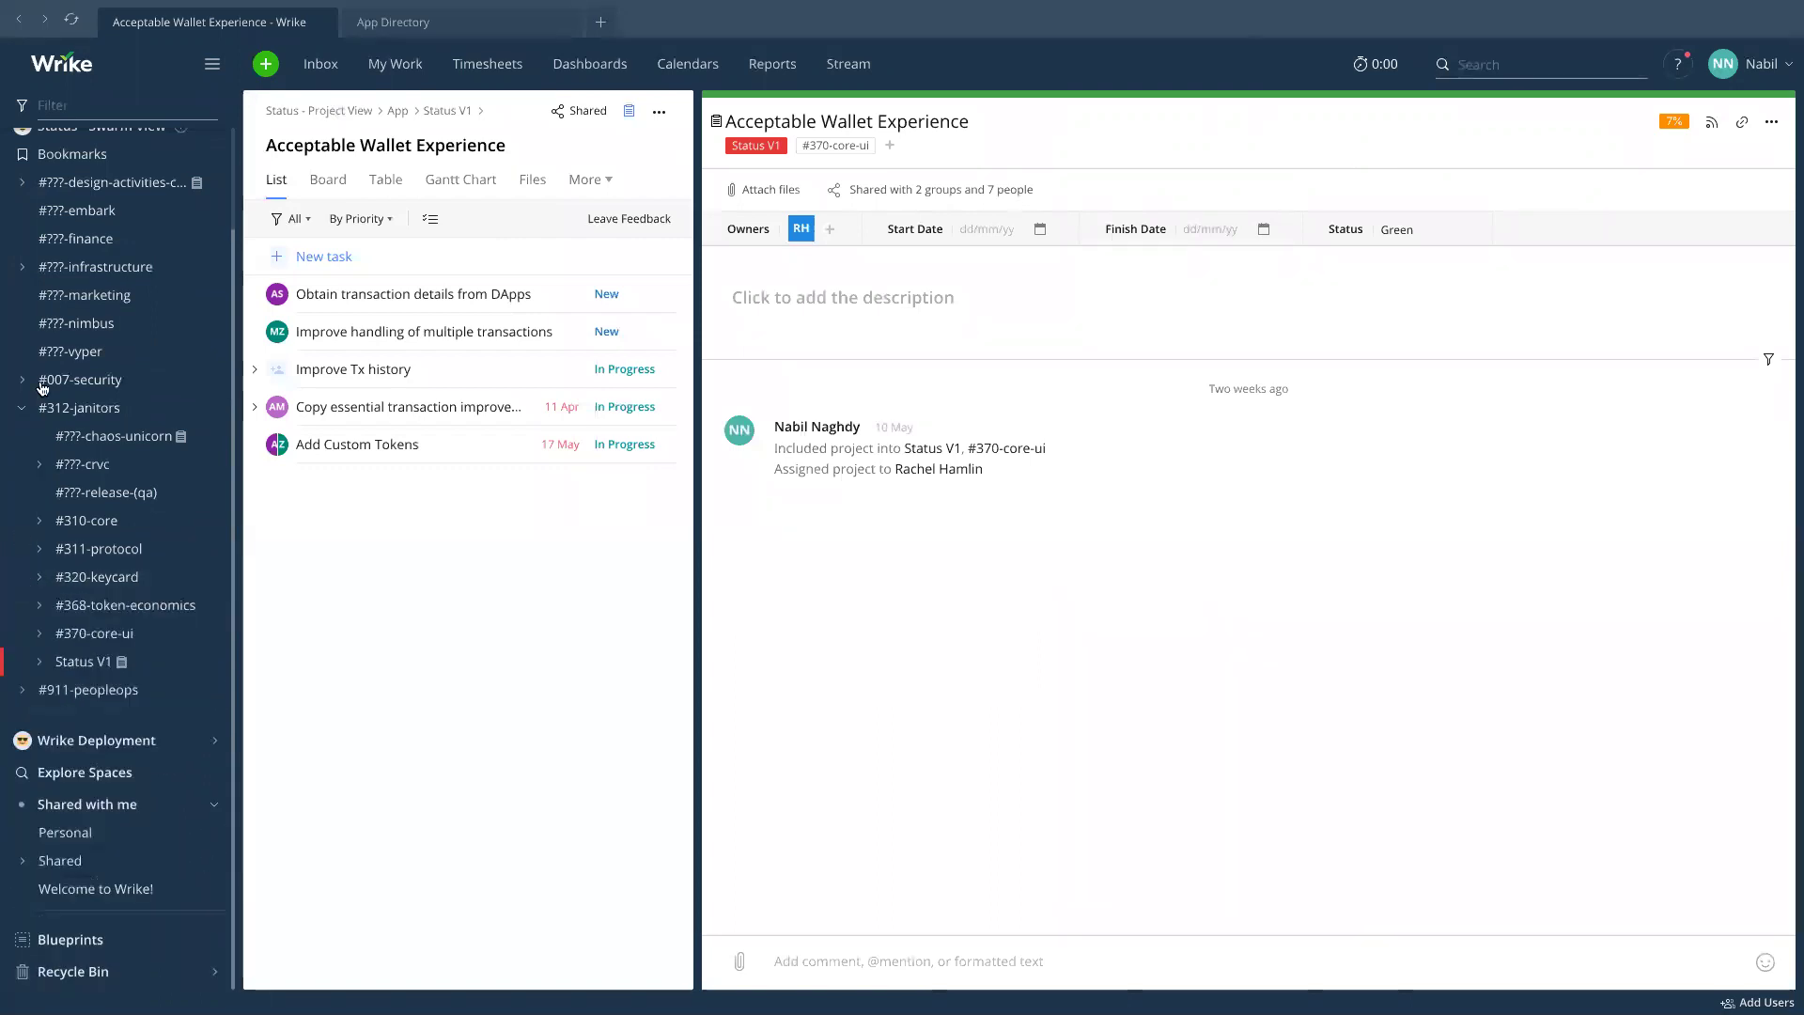
scroll(71, 487, up, 2)
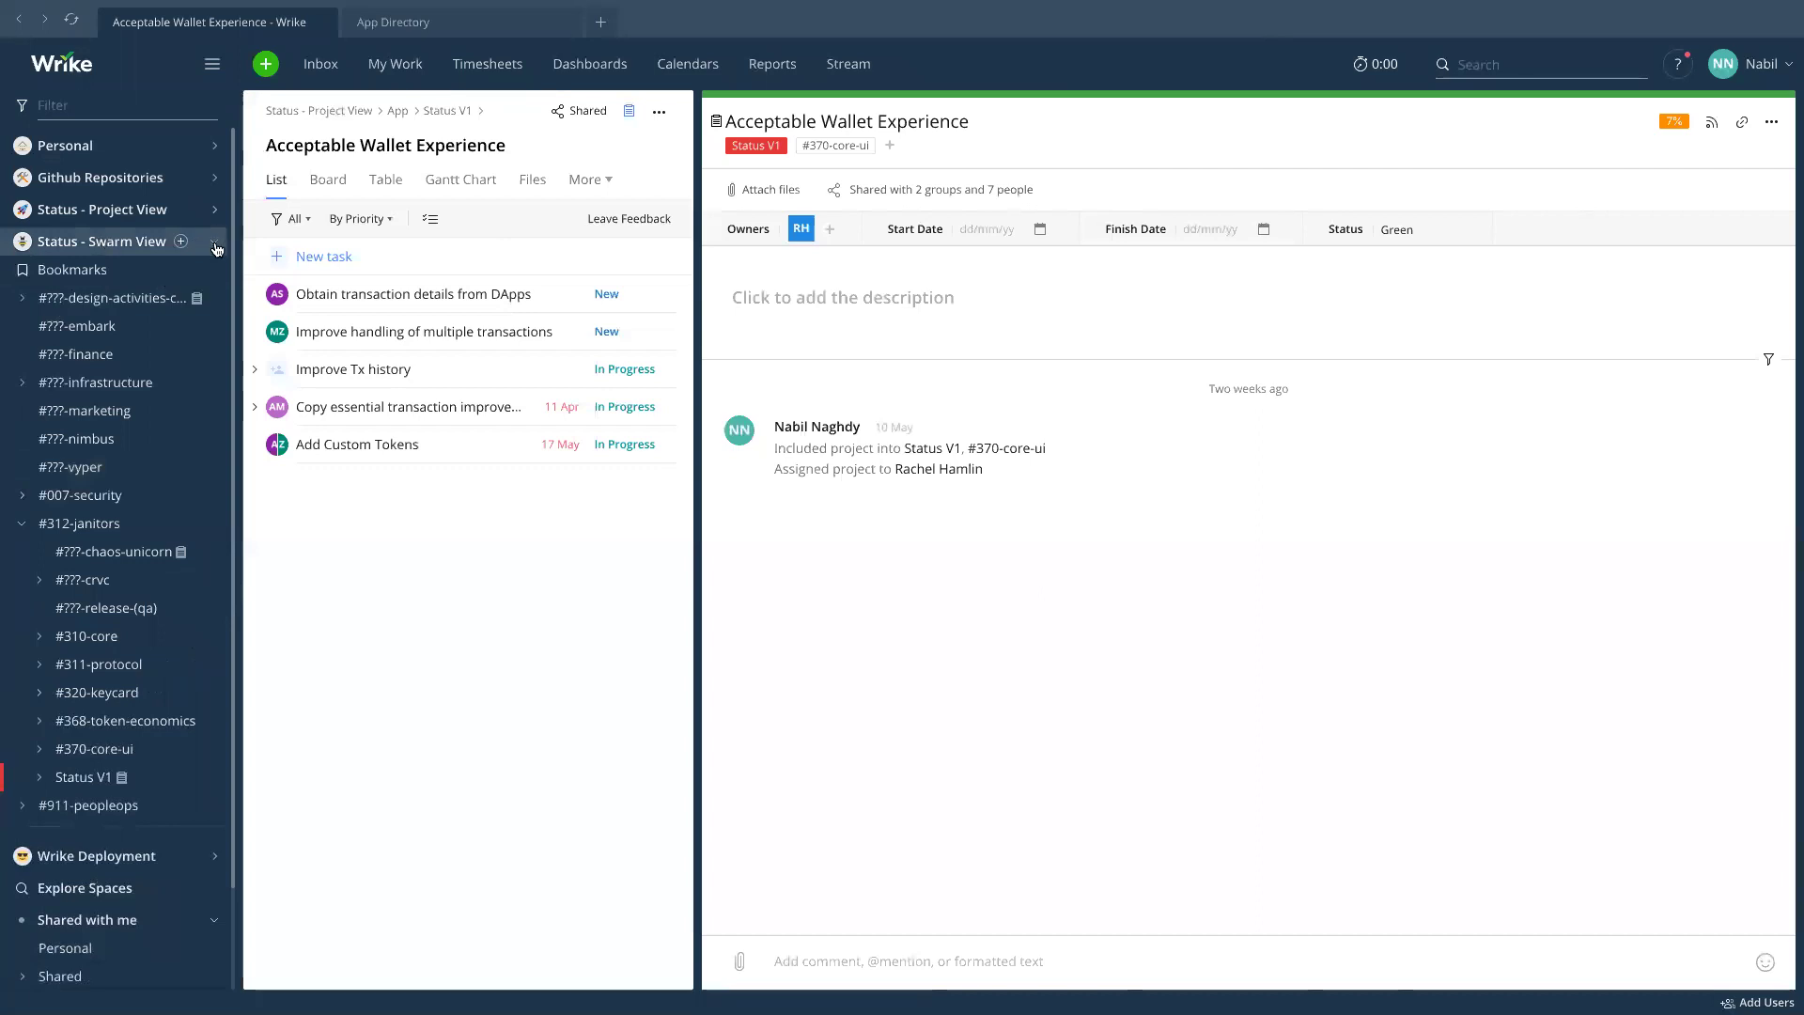
click(214, 210)
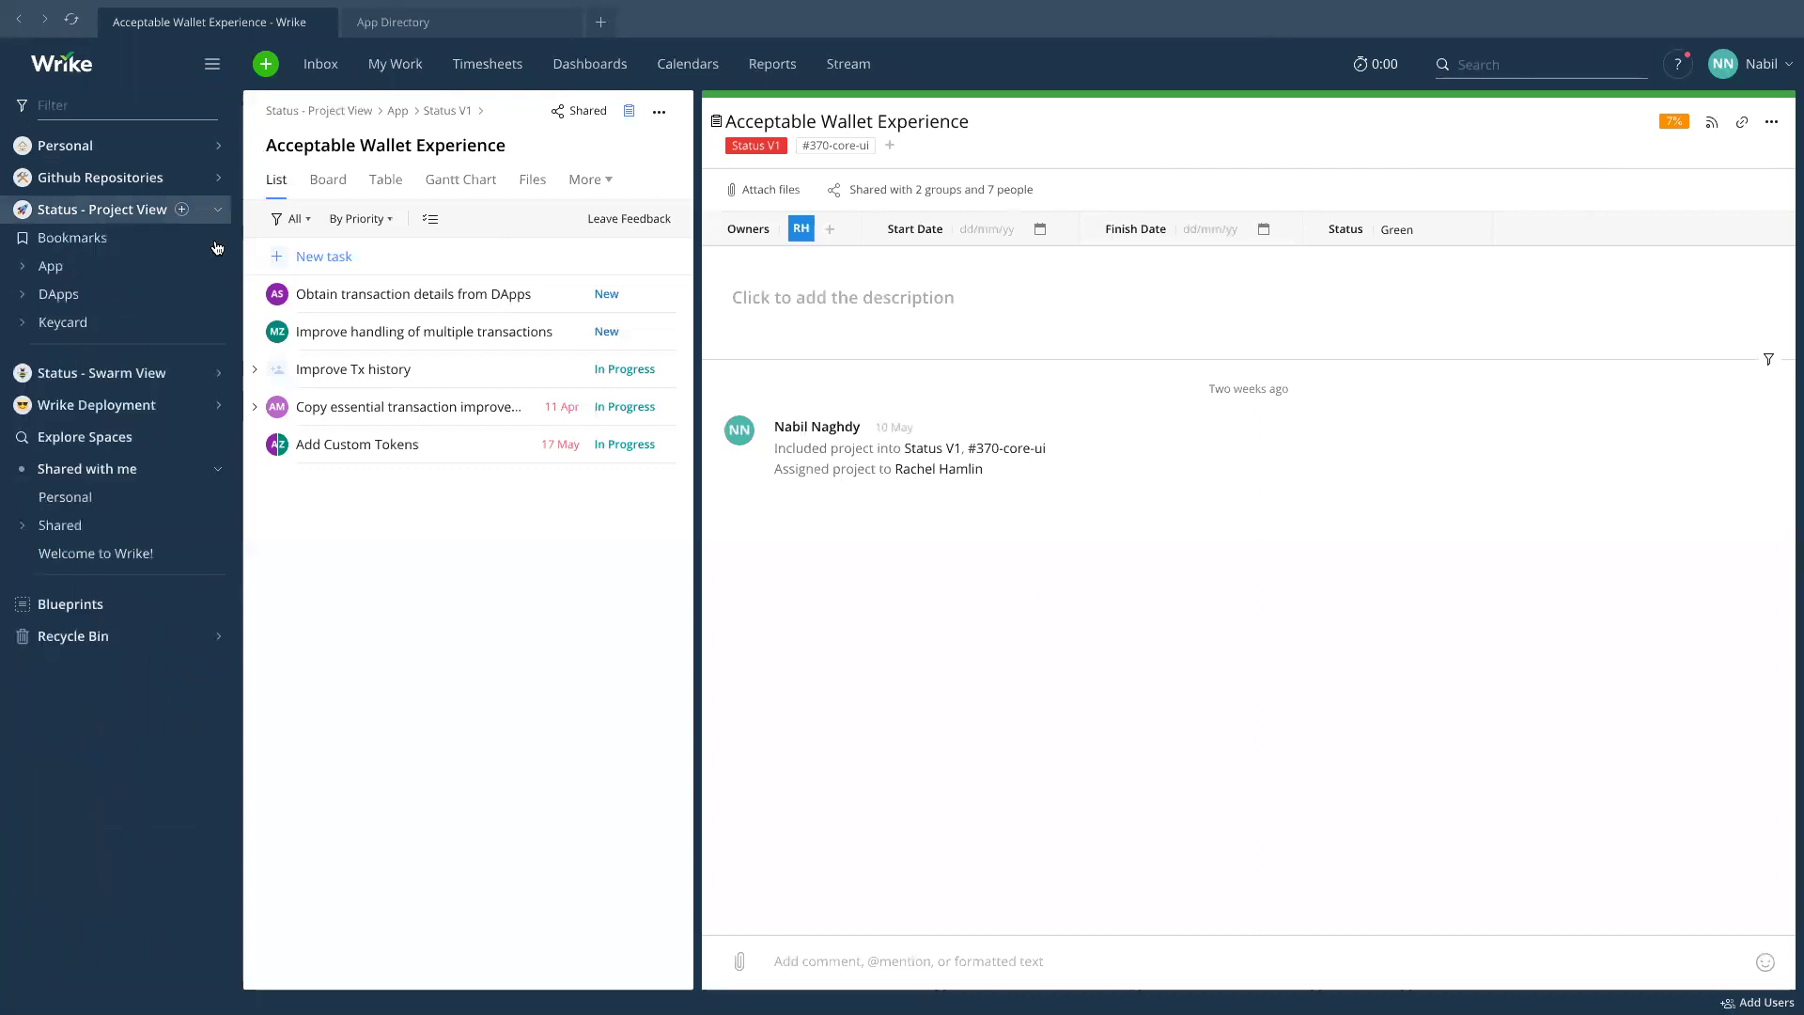
Expand the App, DApps and Keycard folders in Status - Project View, and open the Teller Network - V1 project.
click(19, 267)
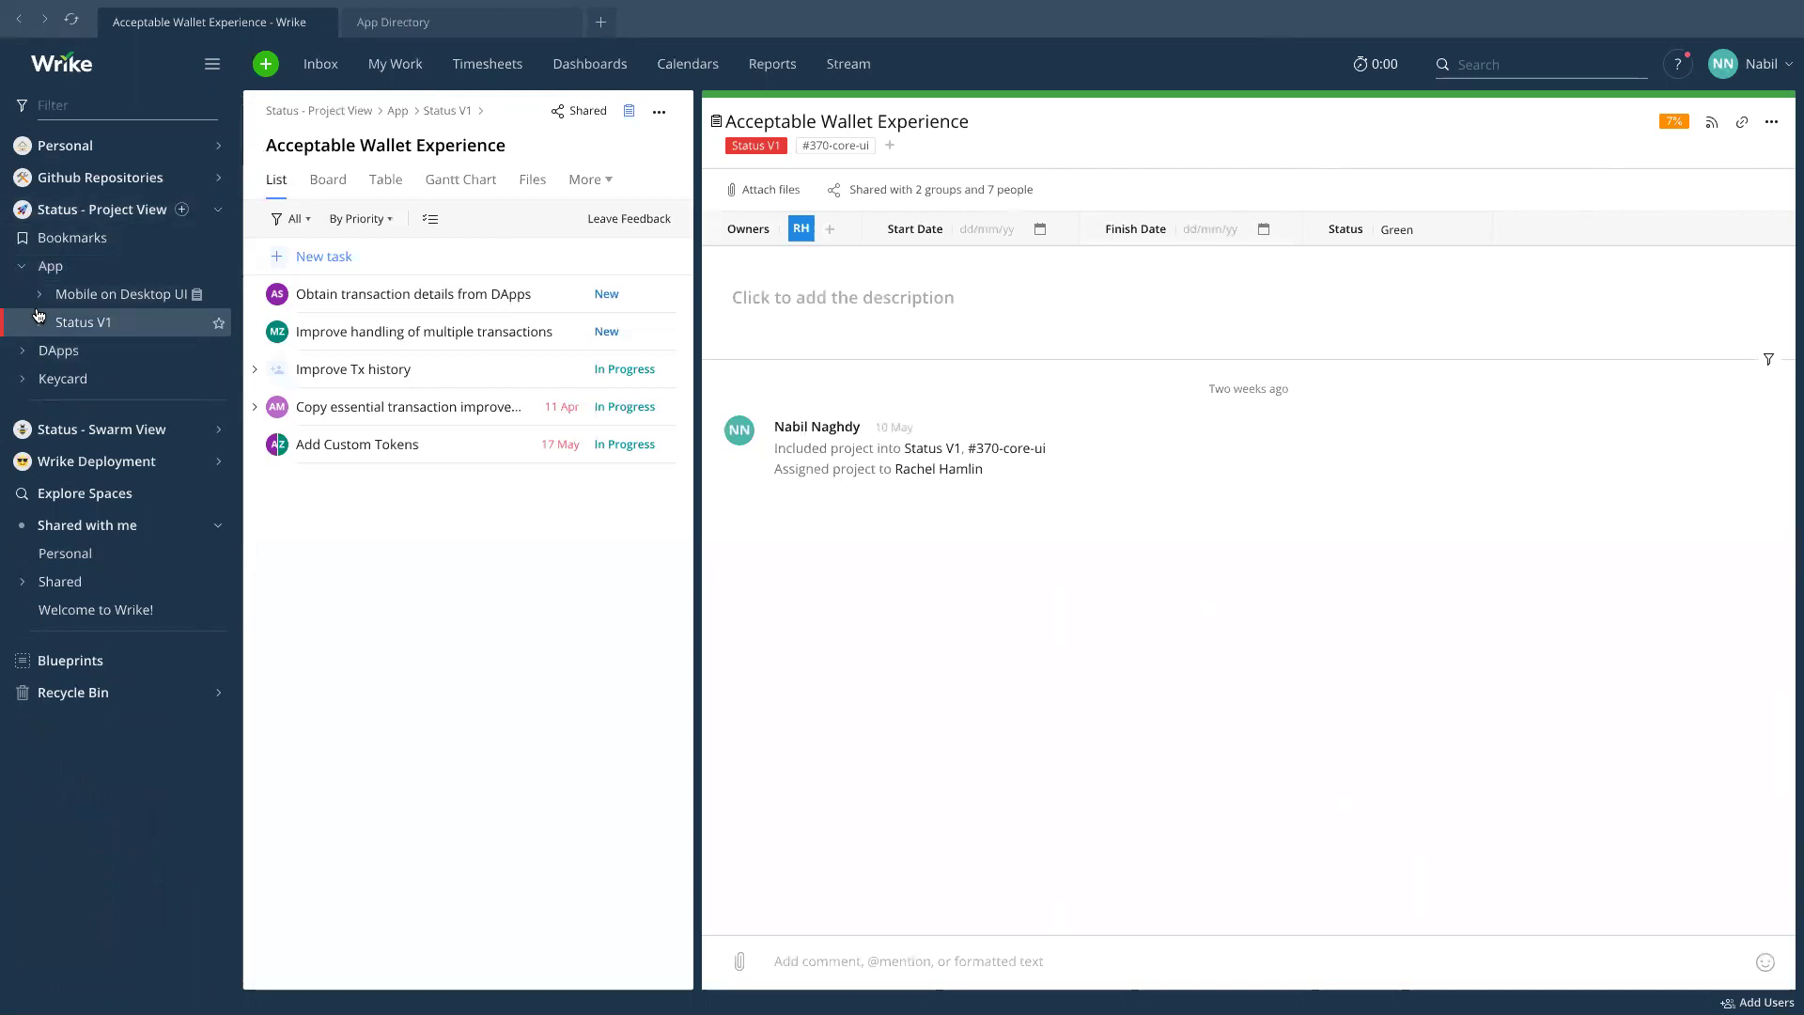
click(23, 353)
click(21, 464)
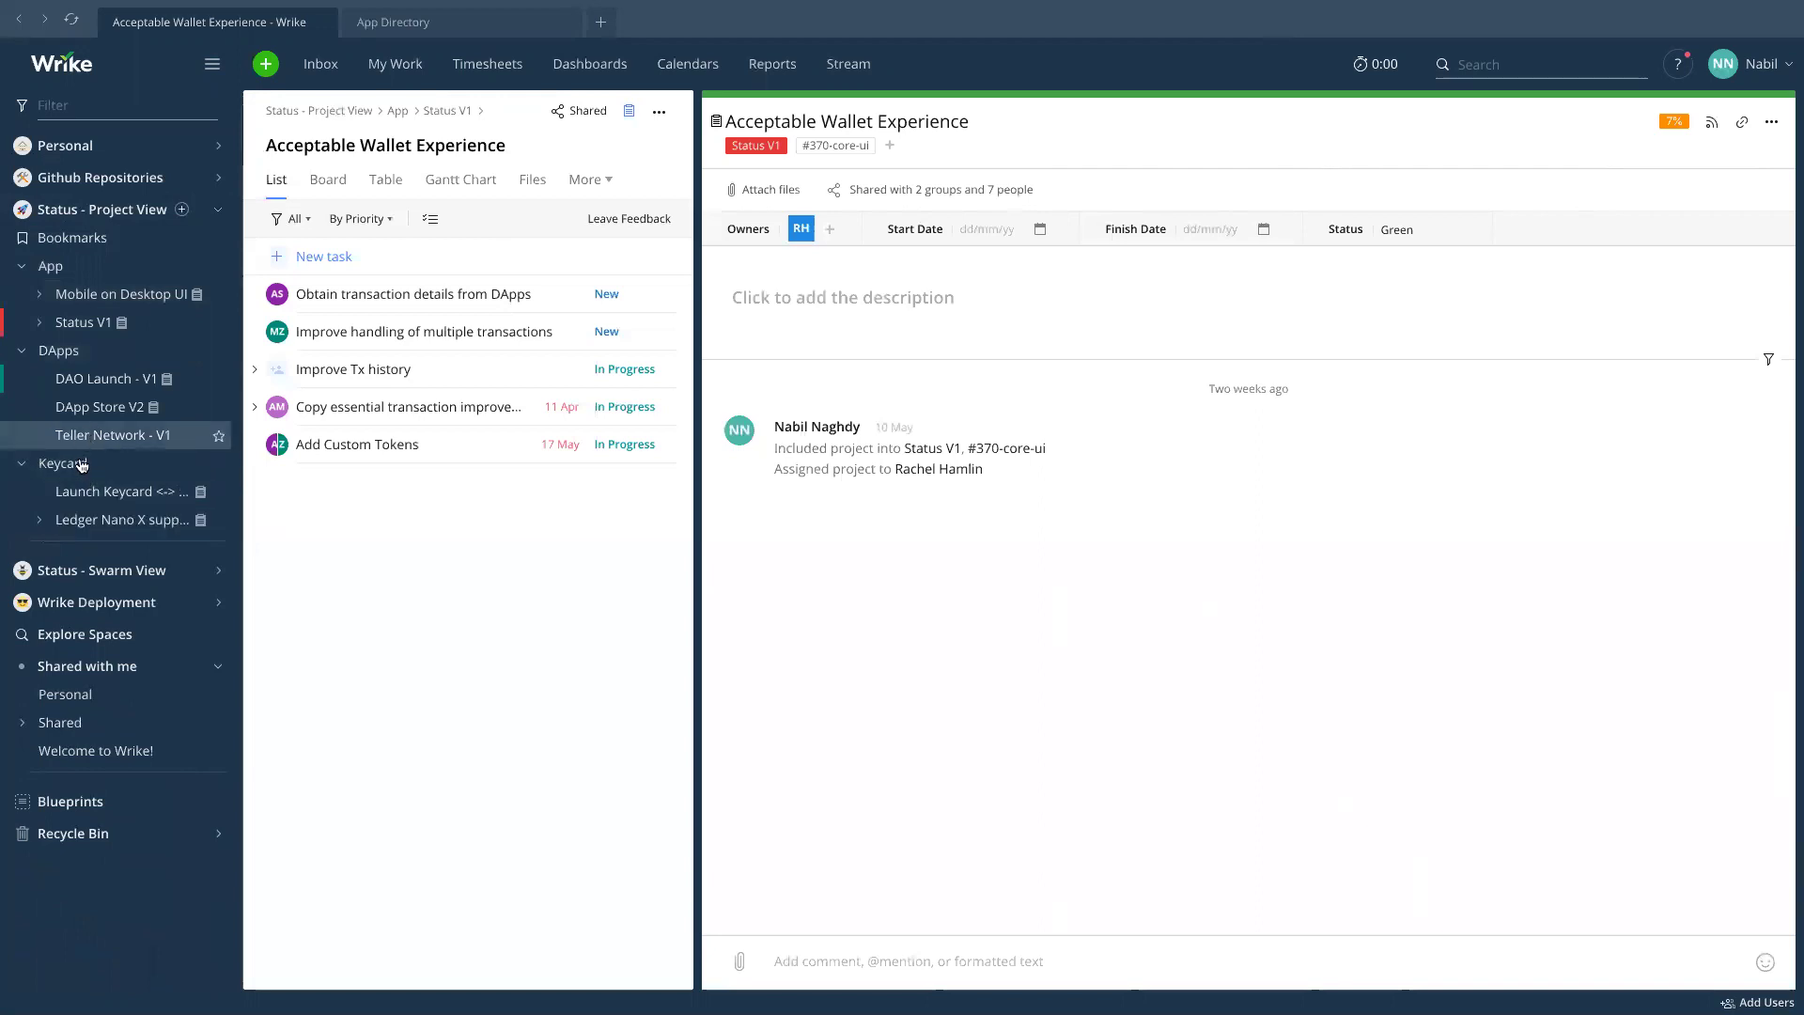
click(130, 437)
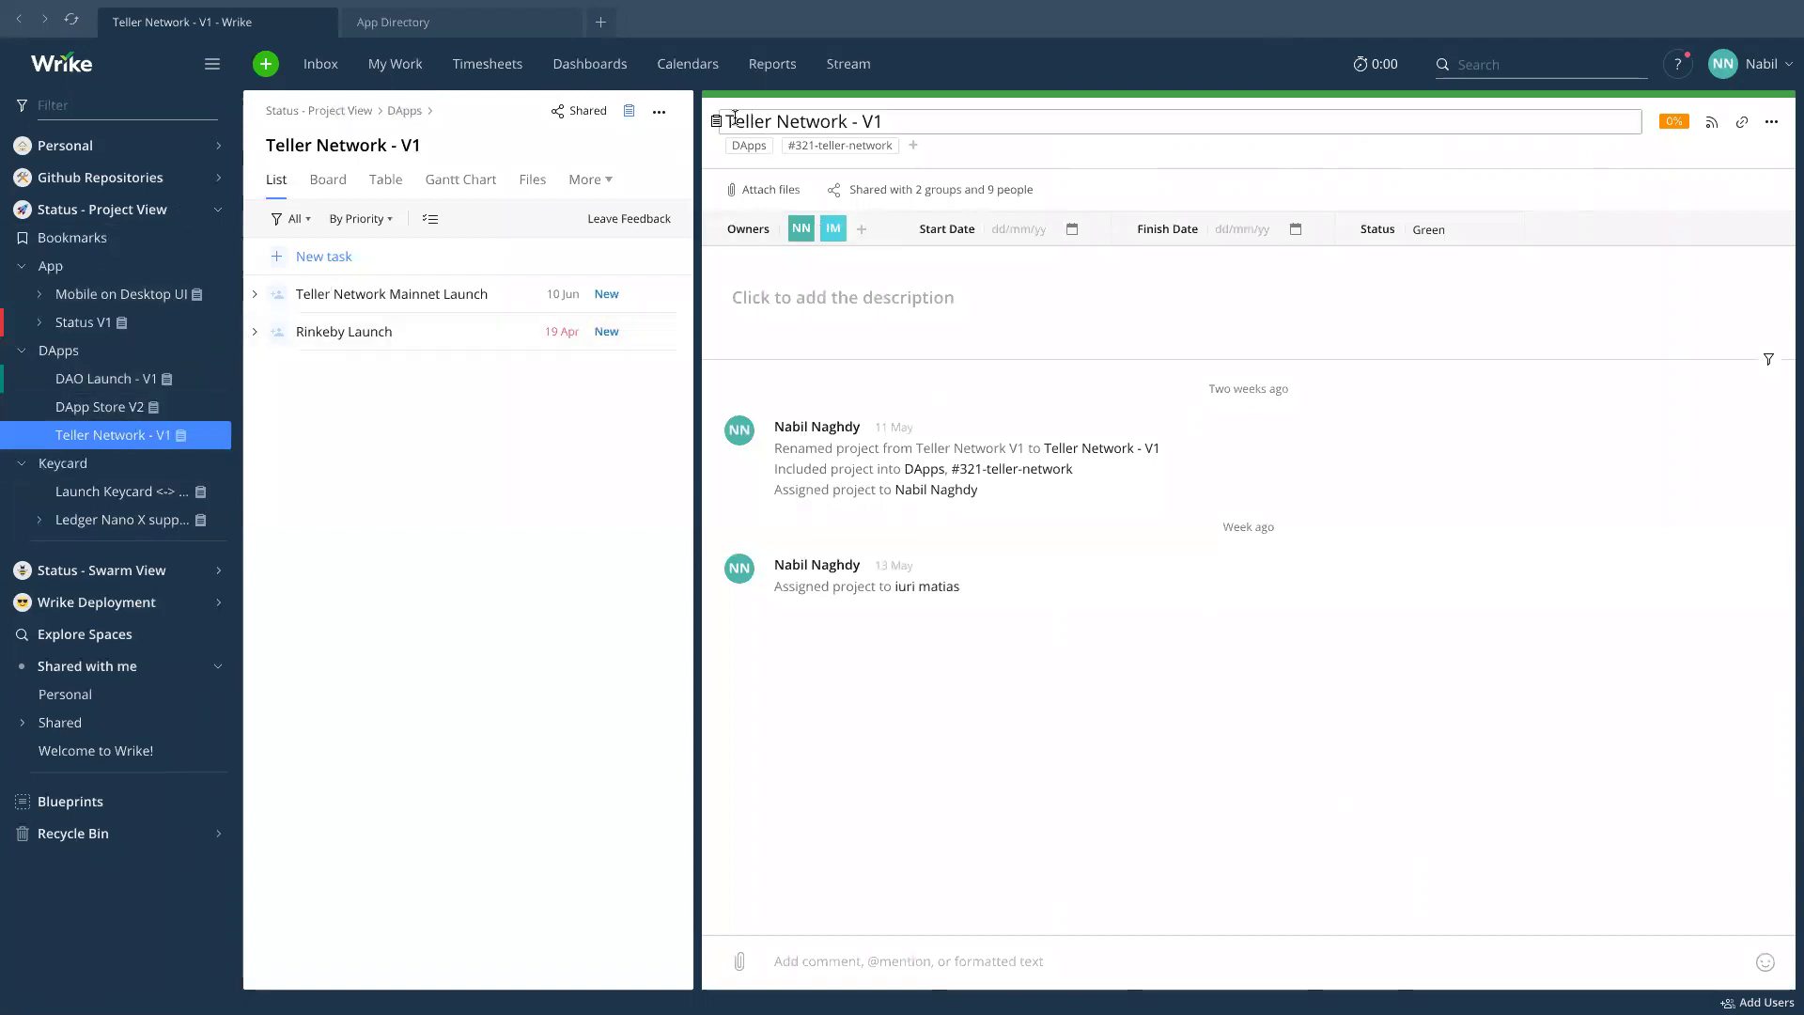
Examine the Teller Network - V1 project's title, its folder tags and the locations it can be added to.
drag(730, 117, 886, 120)
click(885, 121)
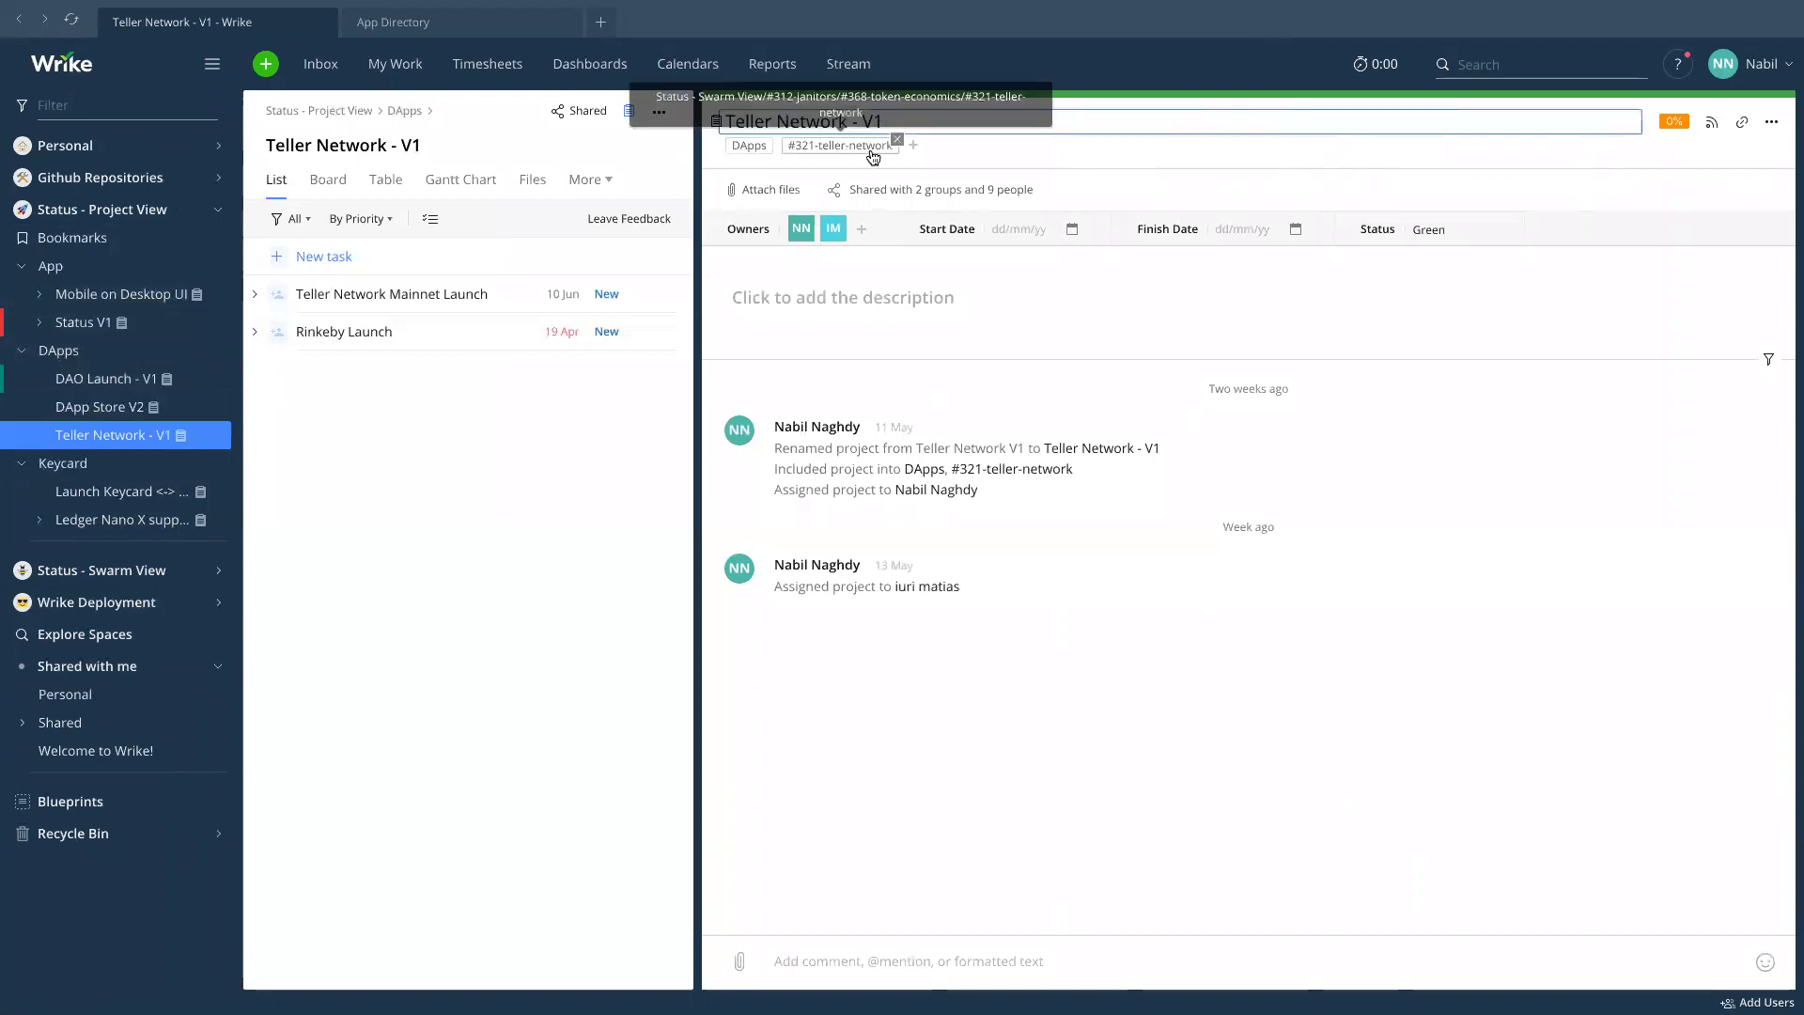
click(912, 155)
scroll(1049, 310, up, 1)
click(1250, 151)
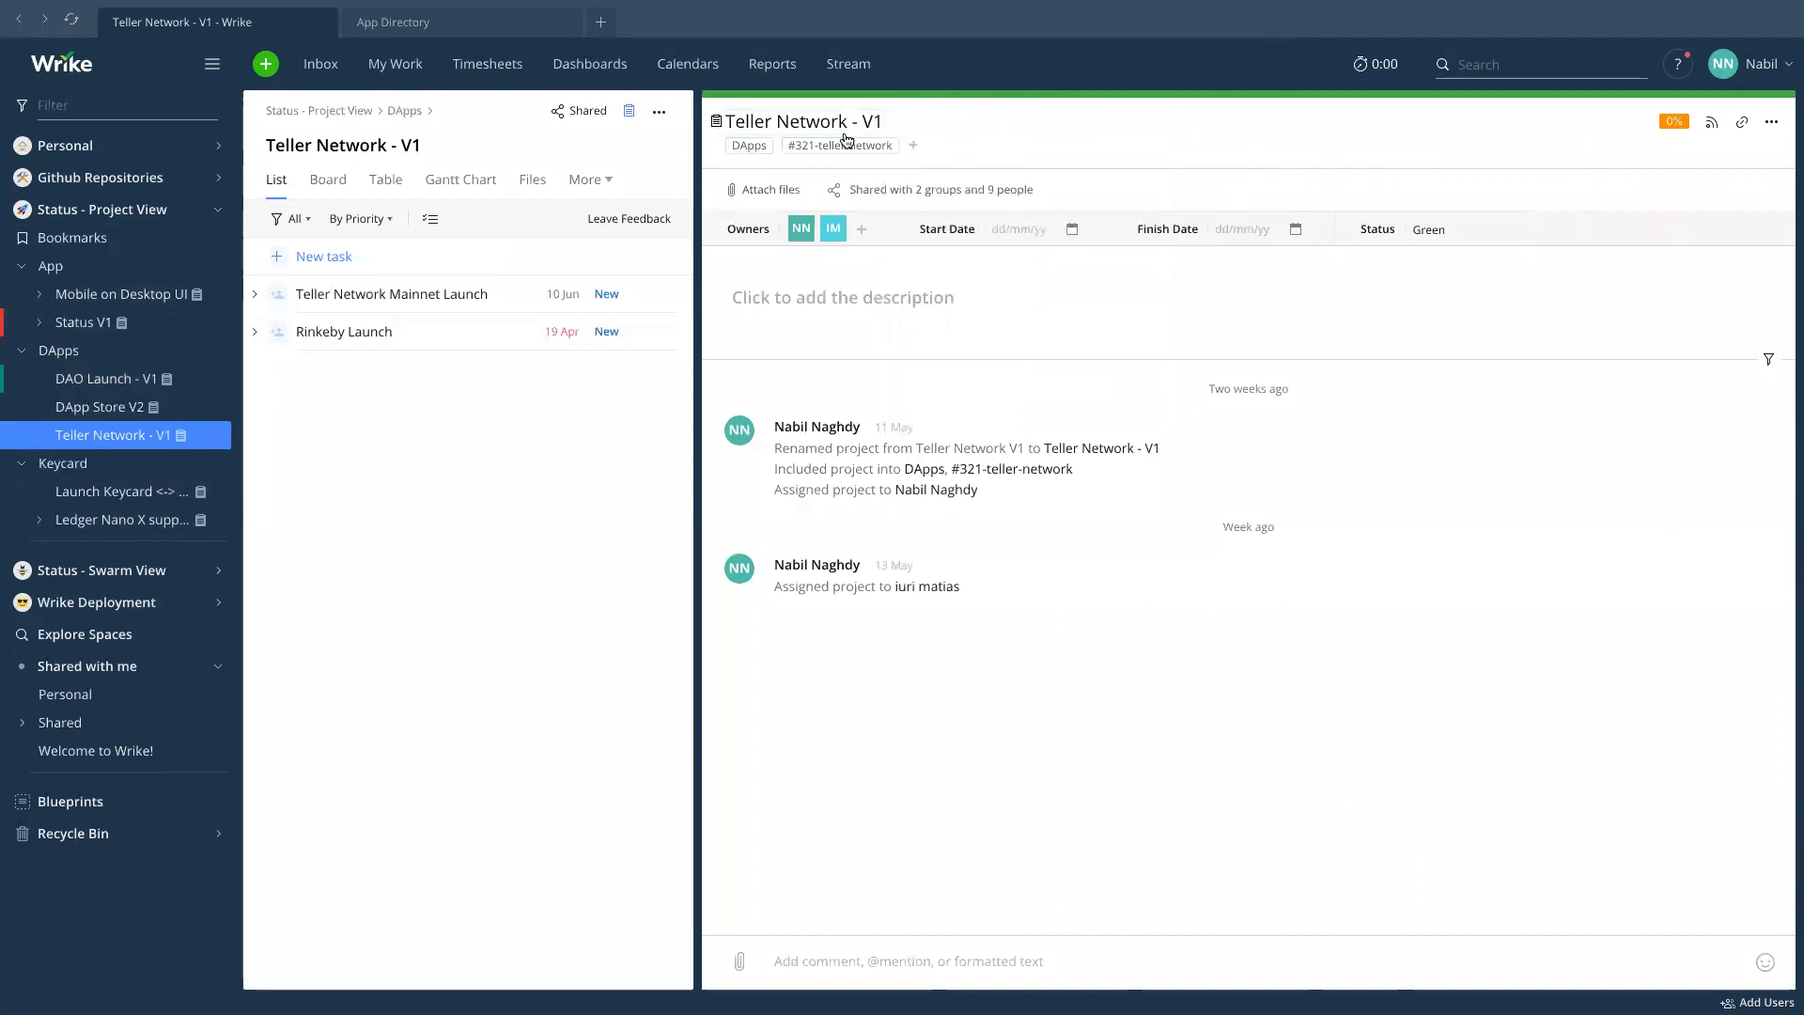
Add the Teller Network - V1 project to the #368-token-economics folder as a trial, and remove that folder tag again.
click(931, 148)
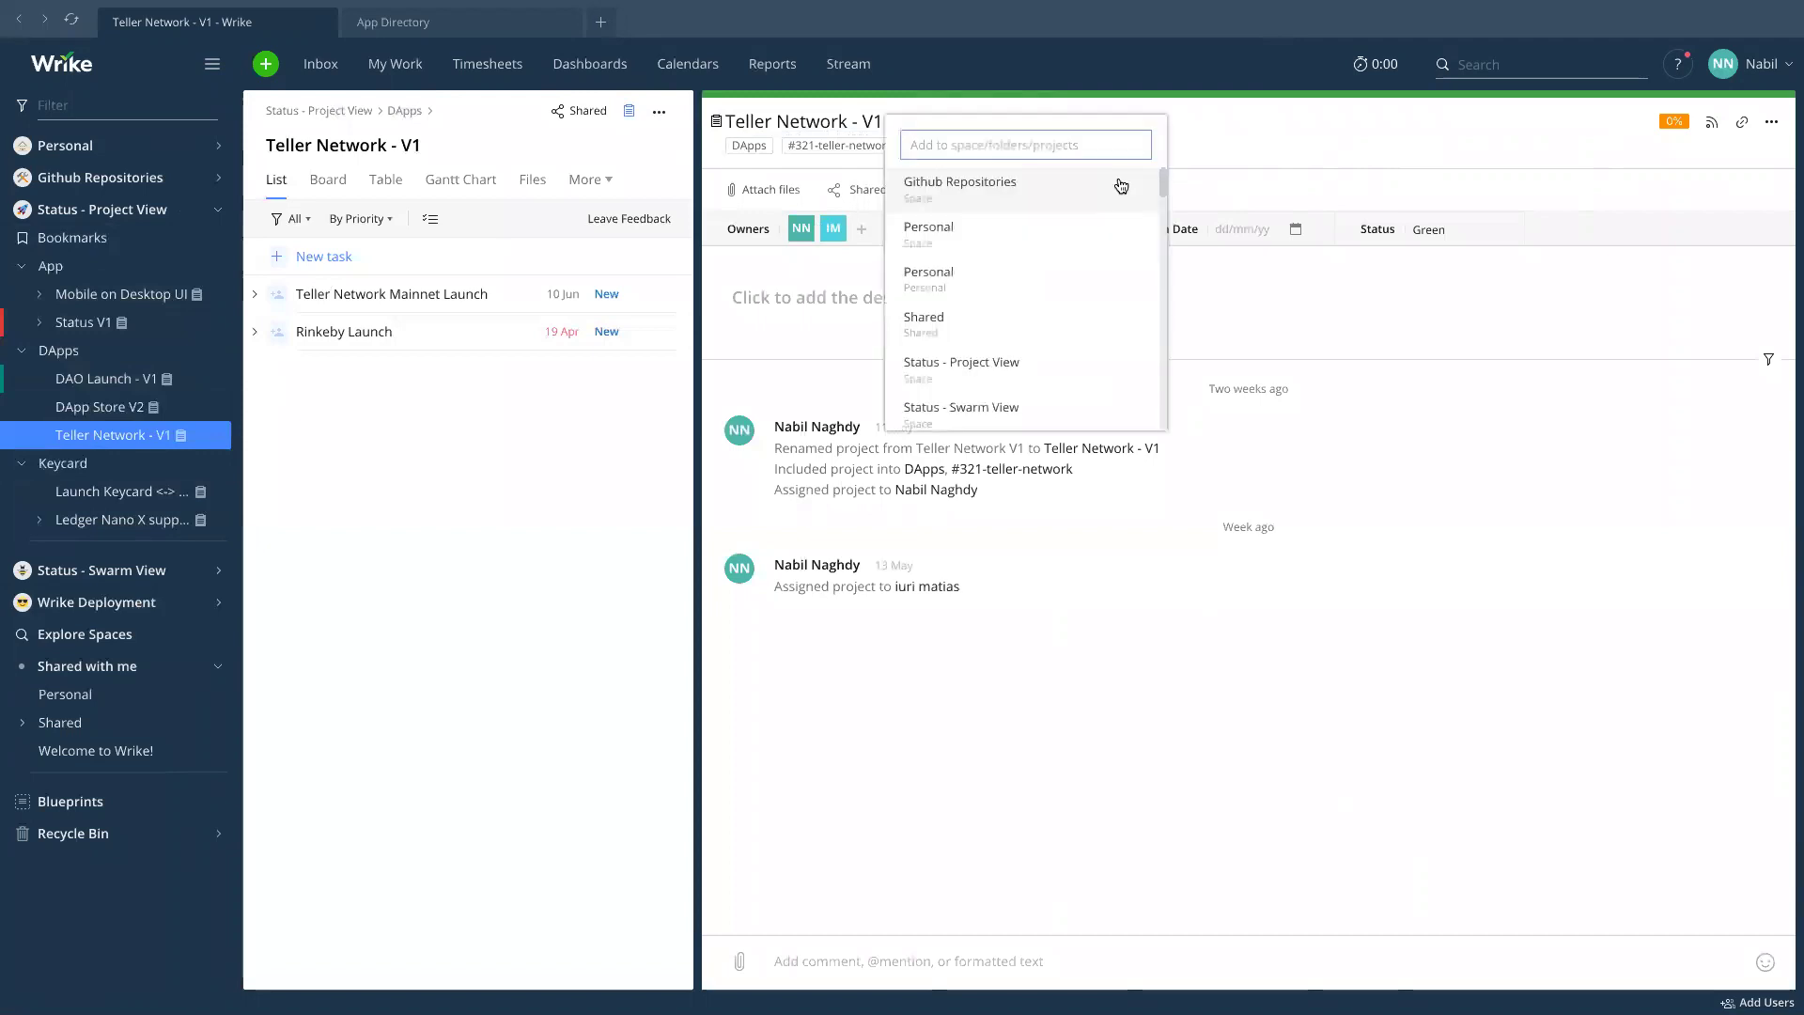
text(368)
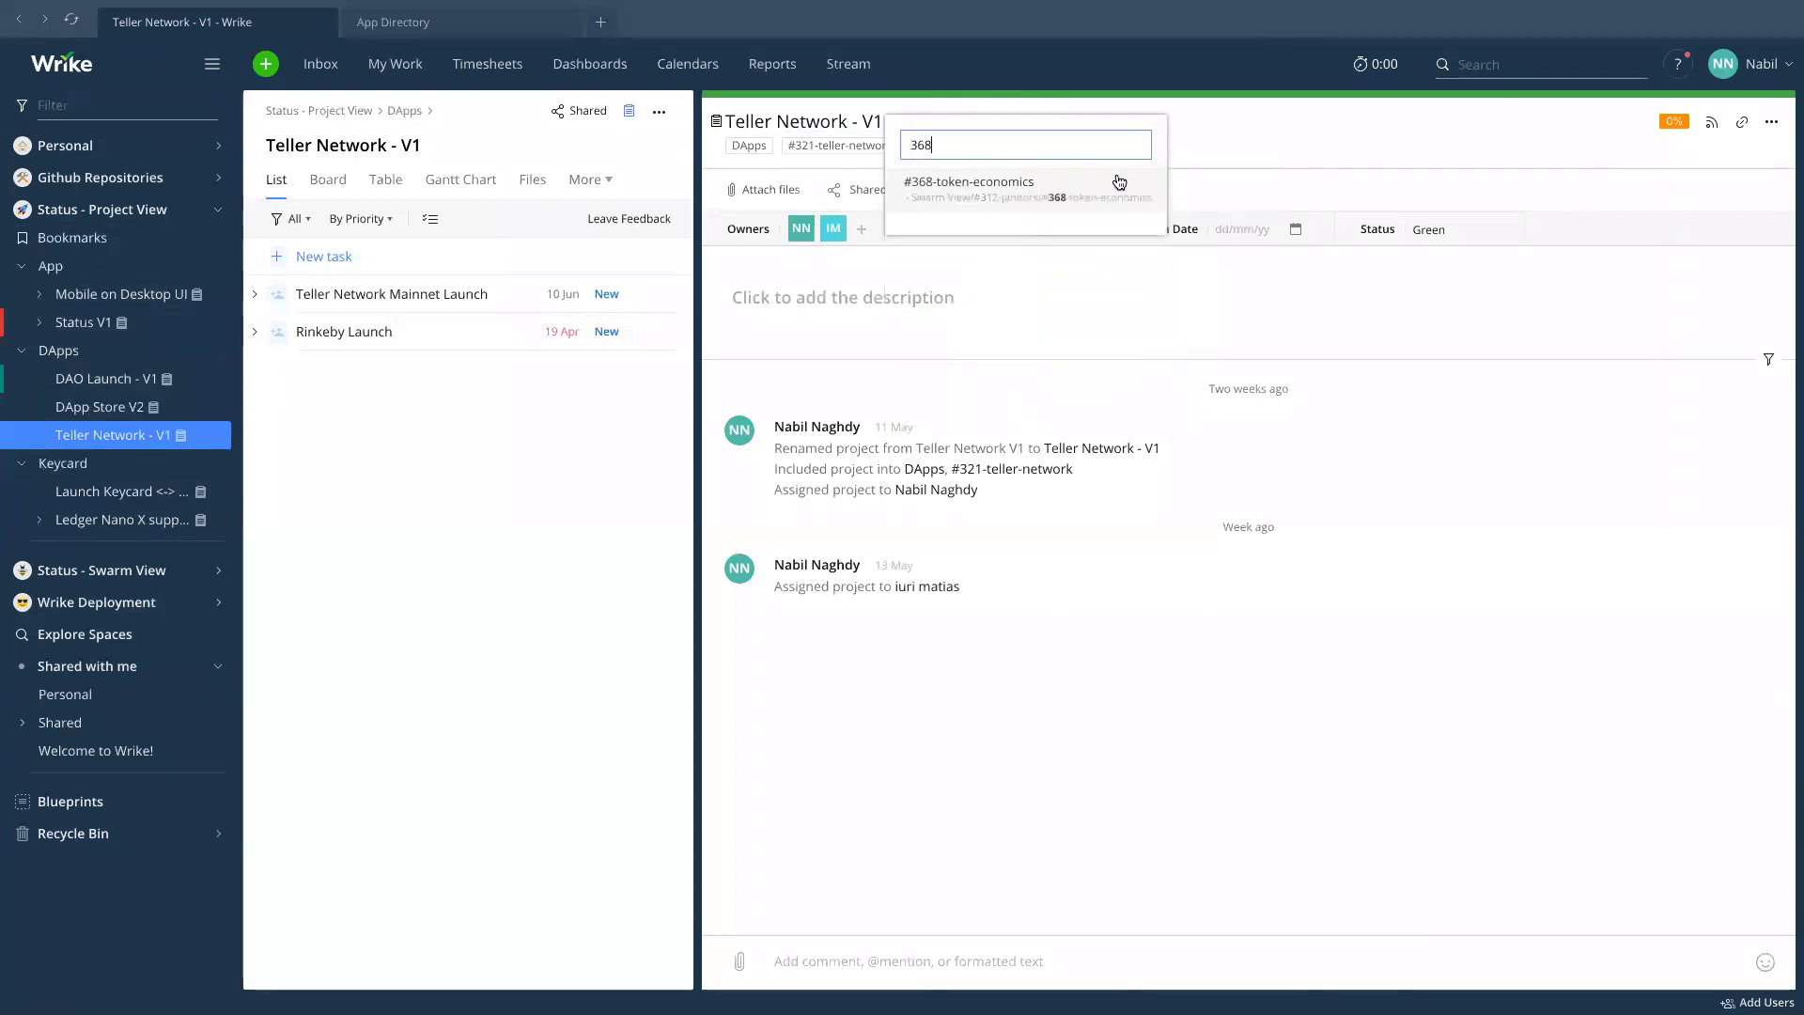
key(ctrl+a)
text(token econ)
click(1070, 196)
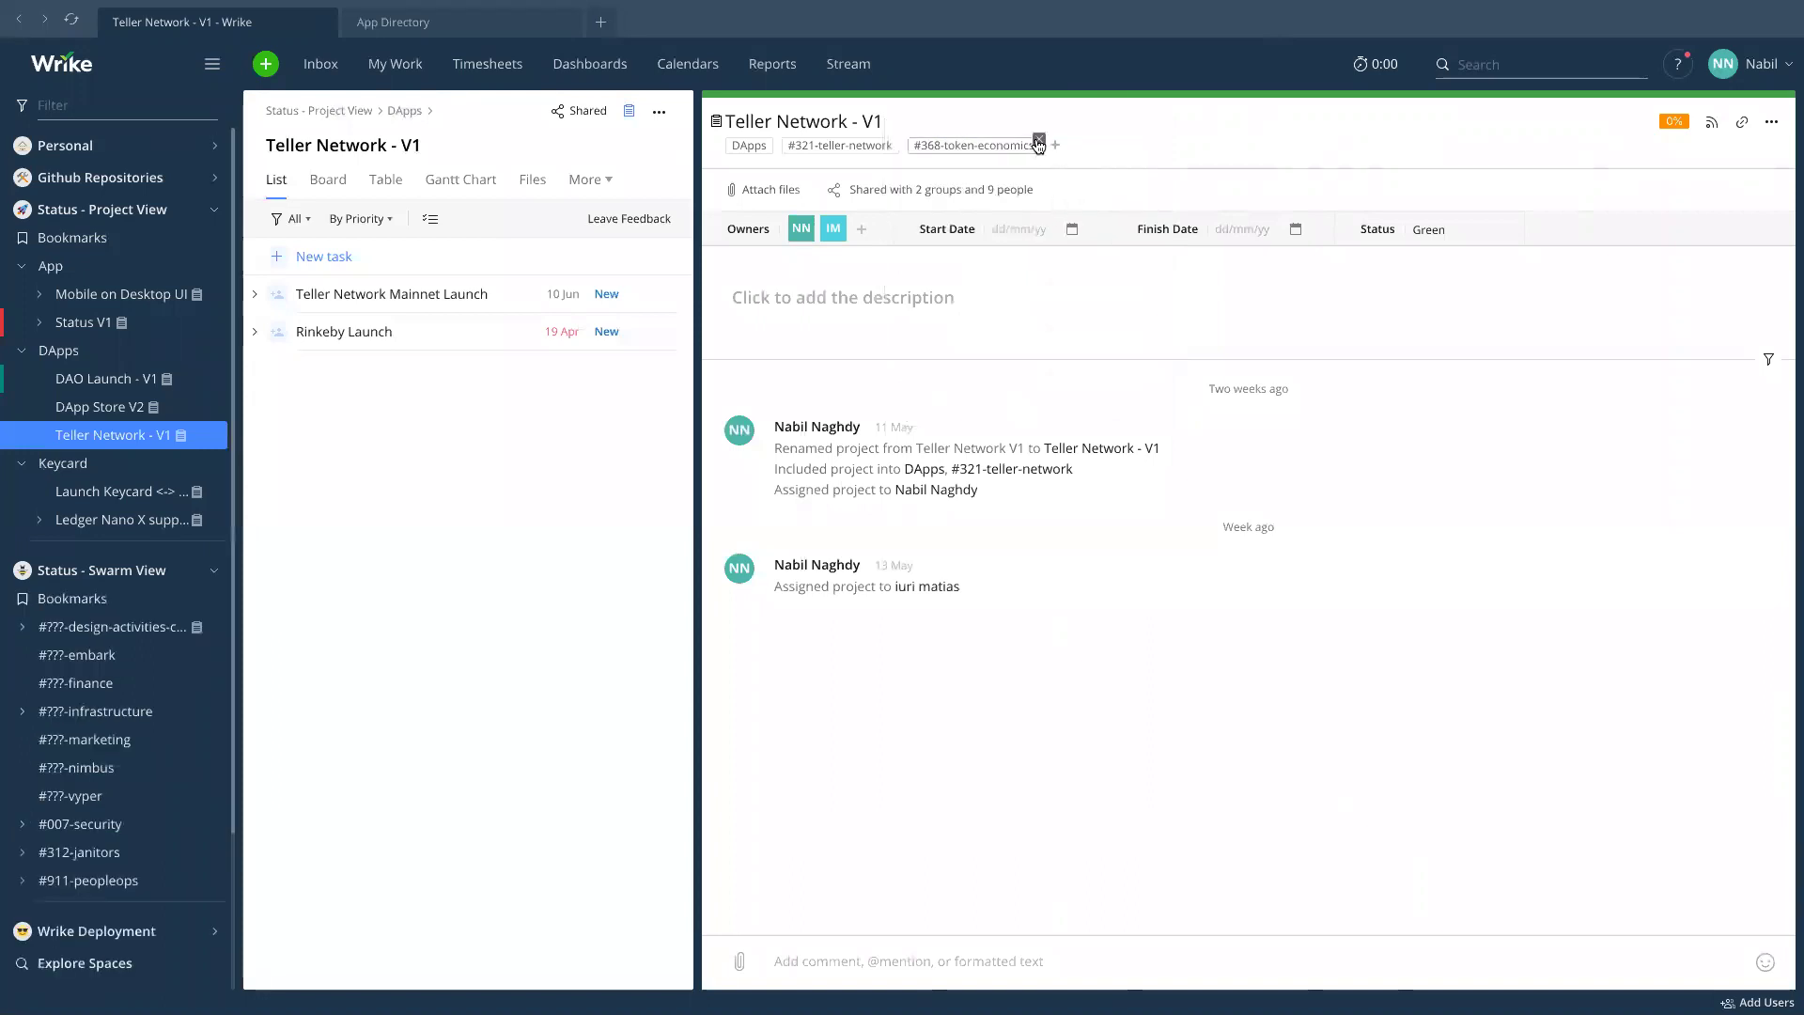
click(941, 126)
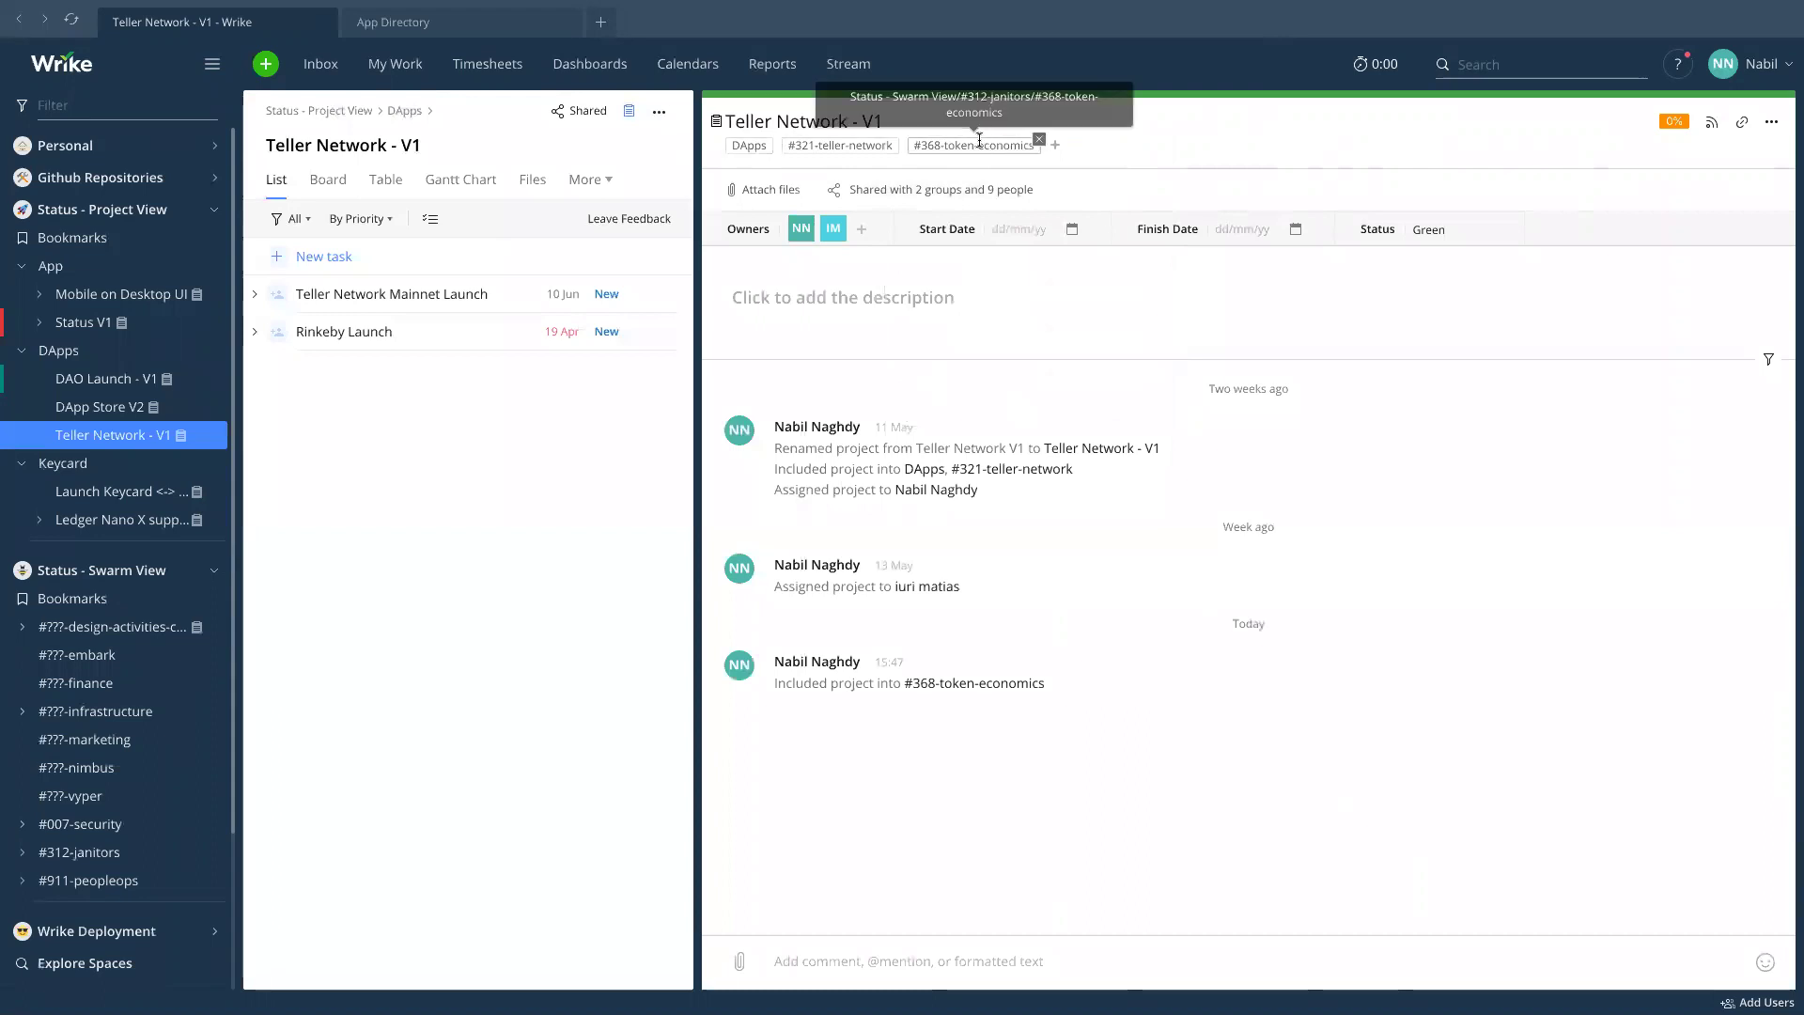
click(1045, 145)
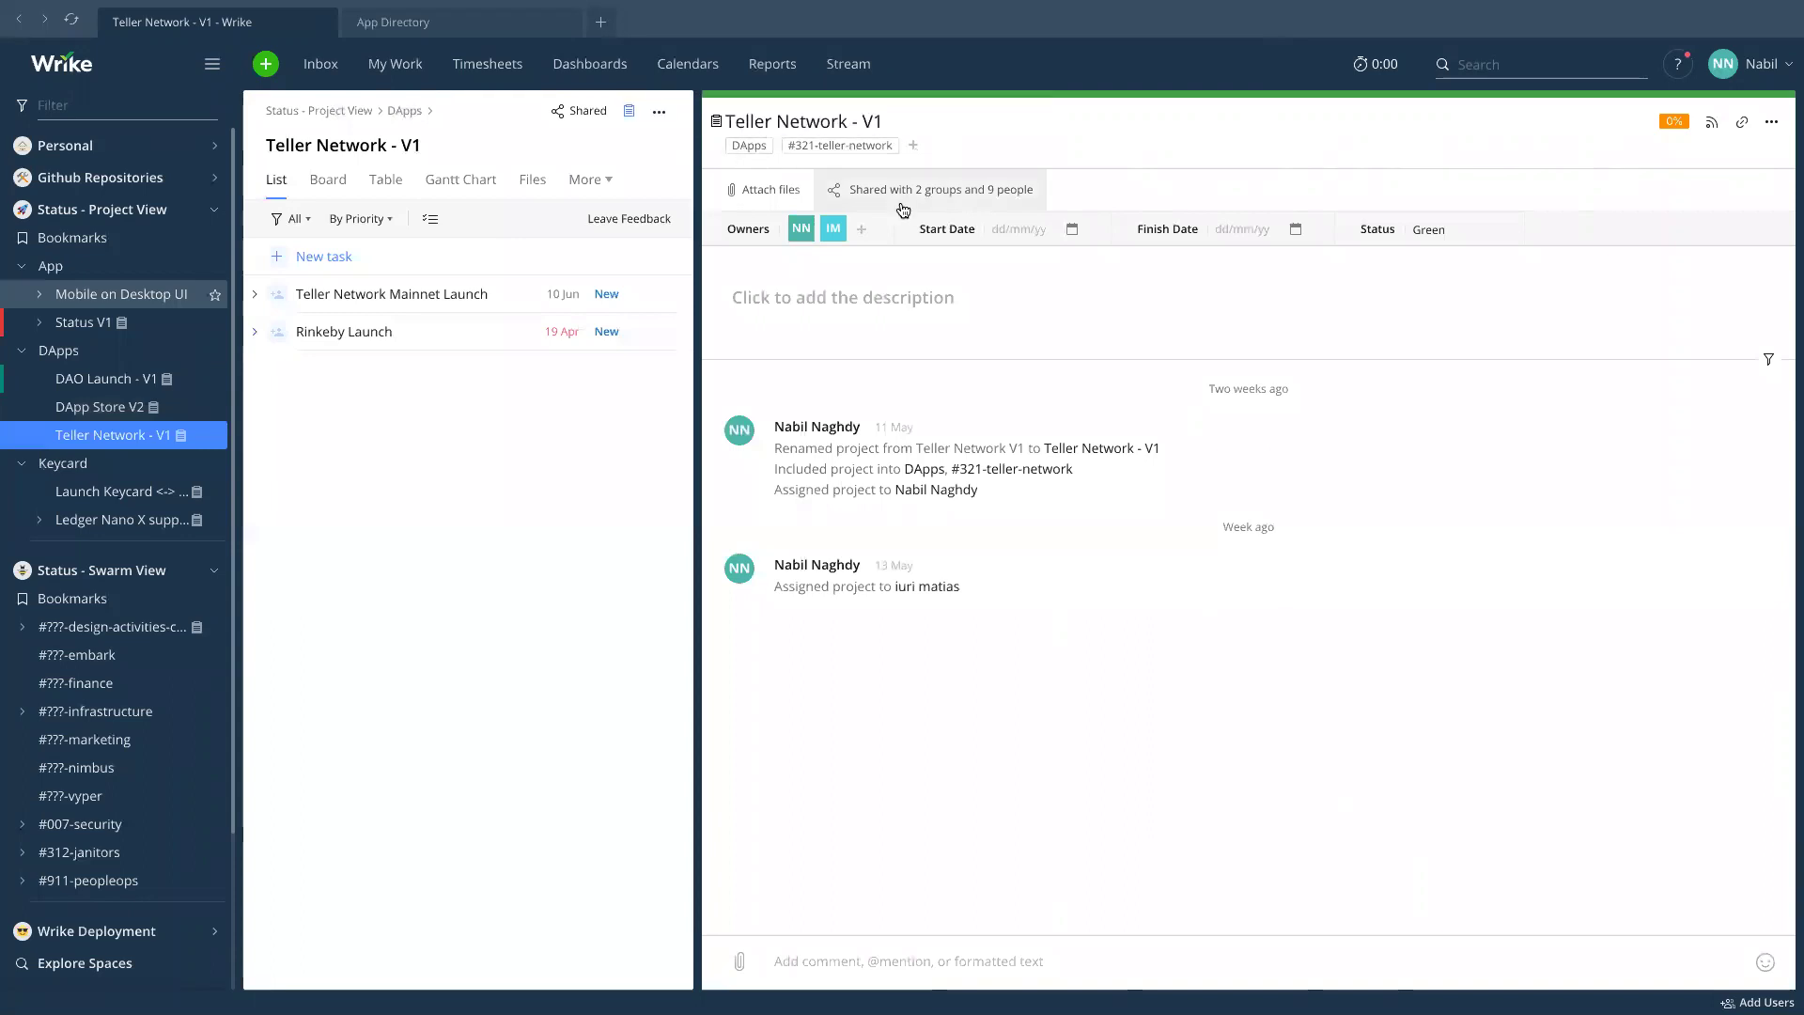
Search for "design" among the folders Teller Network - V1 can be added to, and leave without choosing one.
click(913, 146)
text(design)
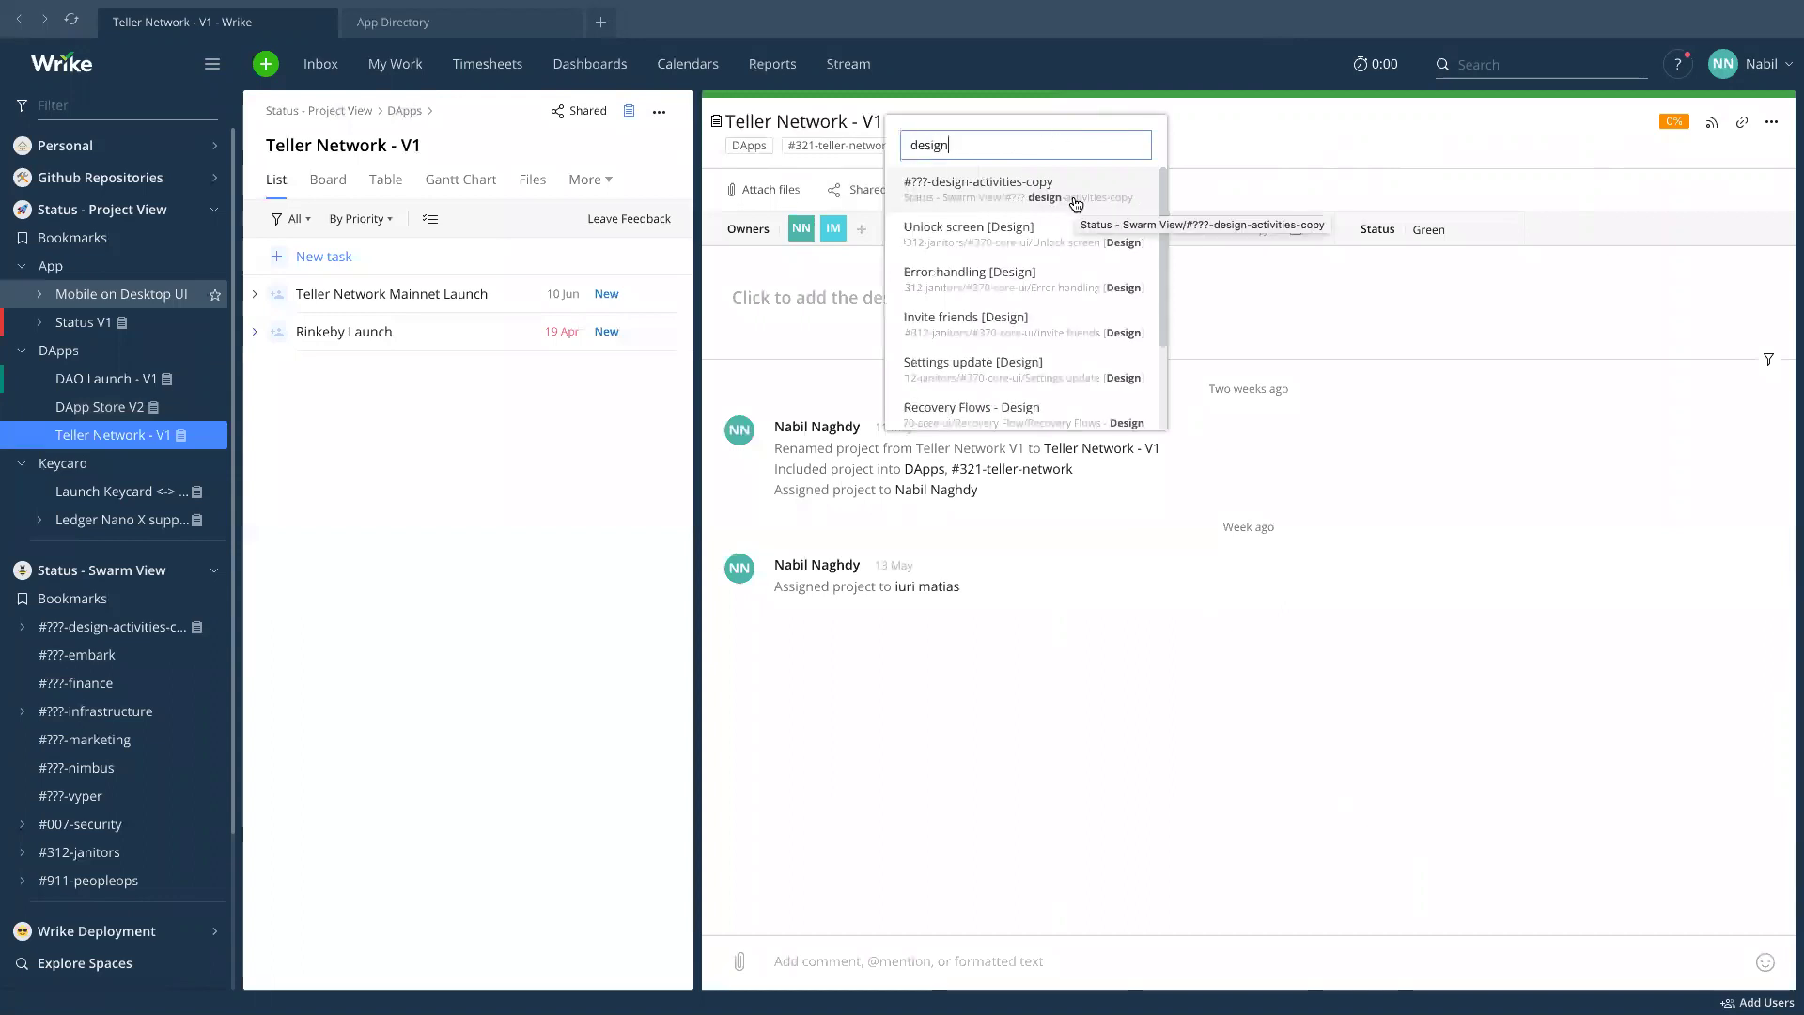
key(ctrl+a)
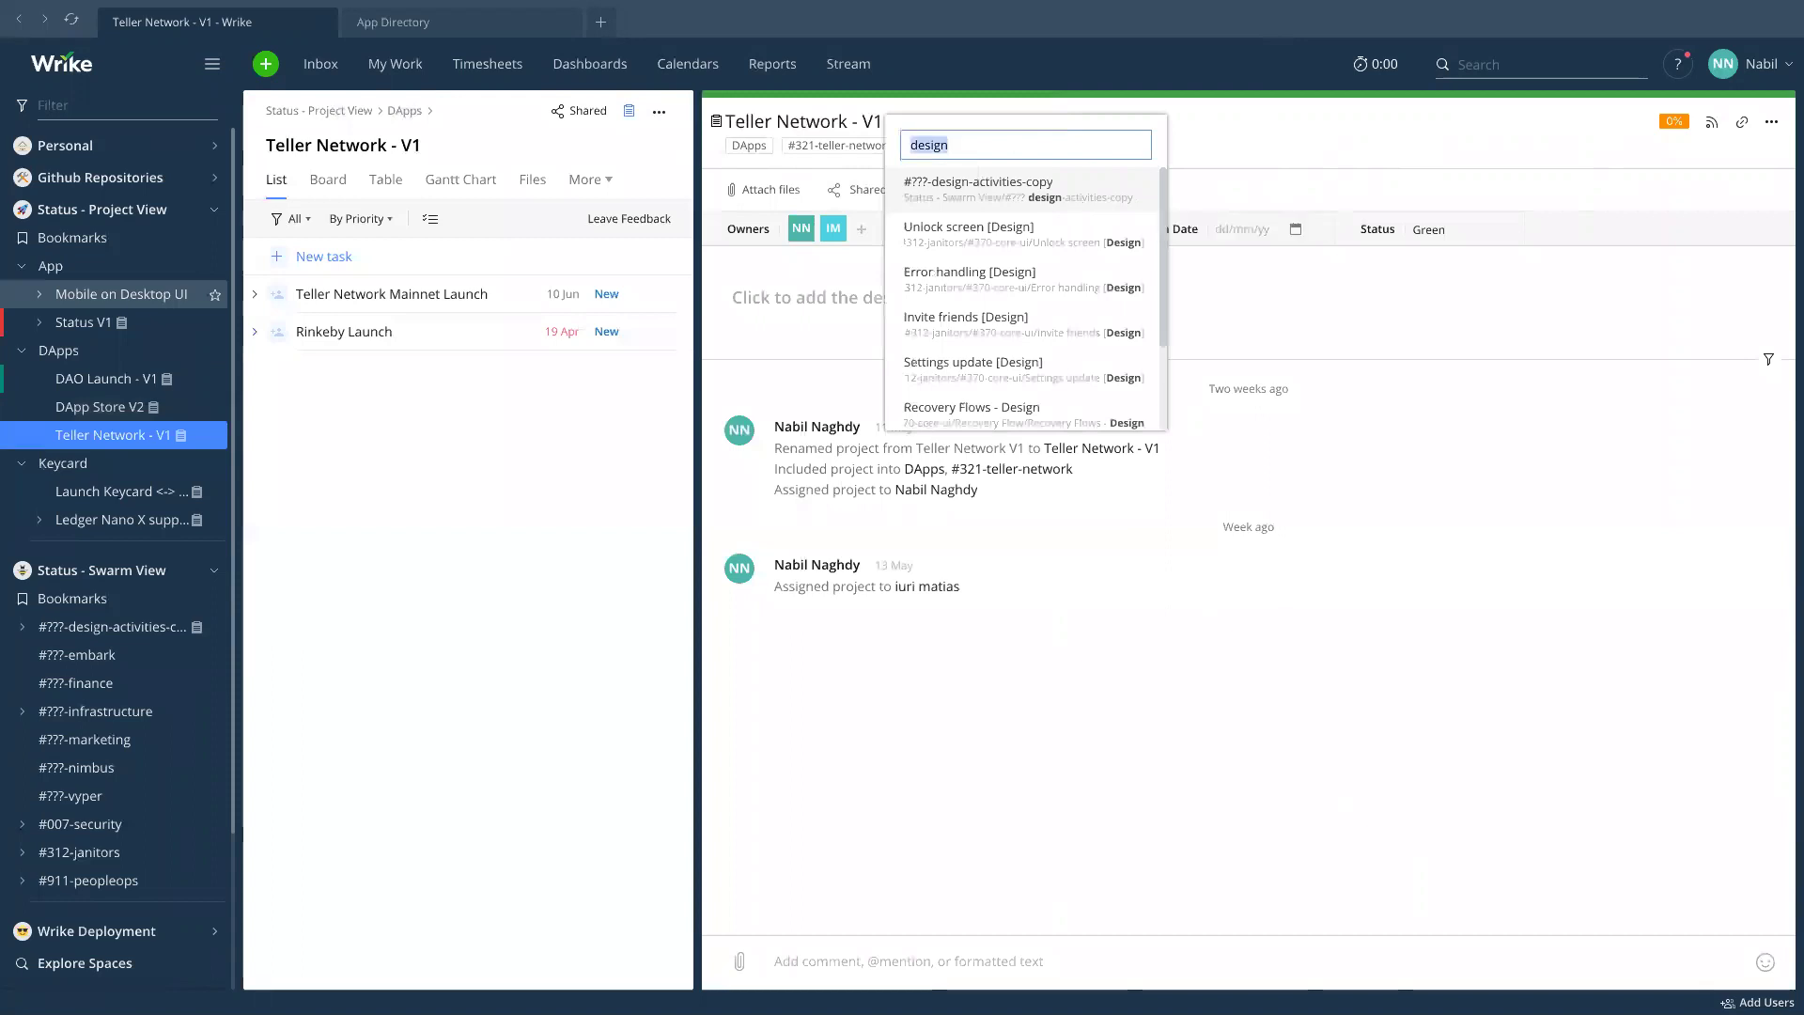
key(BackSpace)
click(1471, 113)
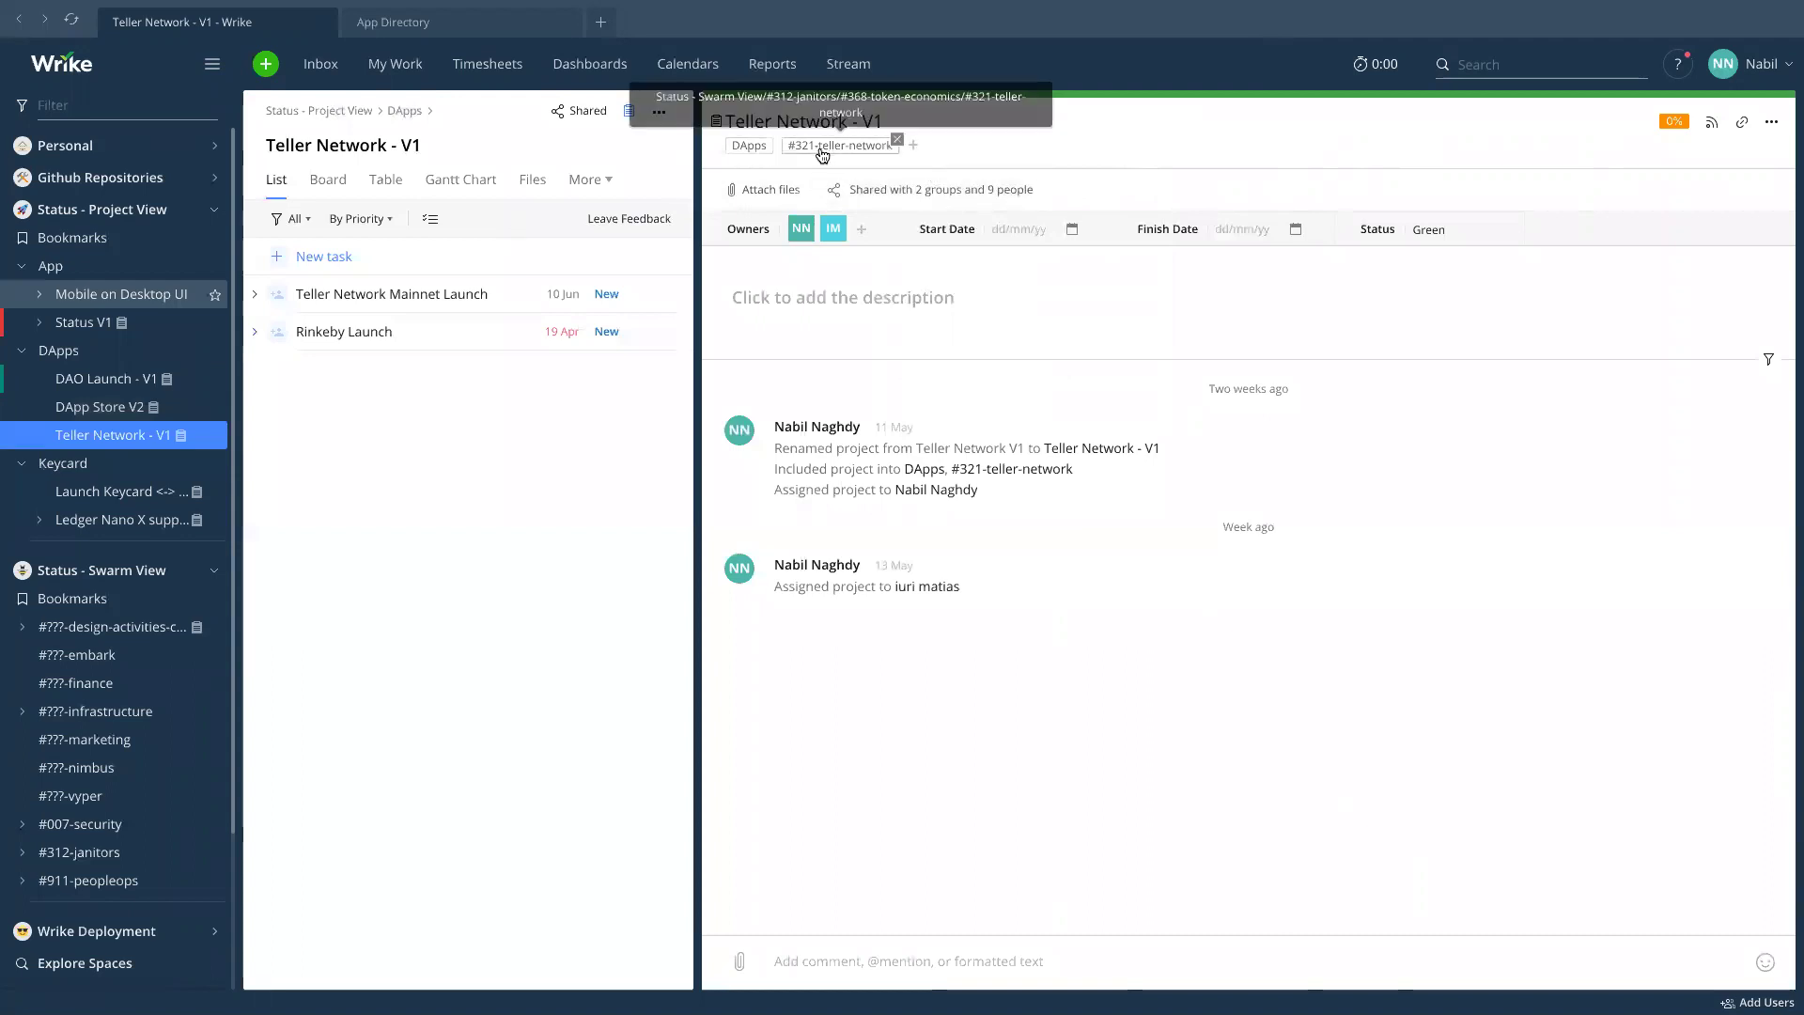
Collapse the Status - Project View and Status - Swarm View spaces, and expand the Github Repositories space.
click(214, 208)
click(215, 240)
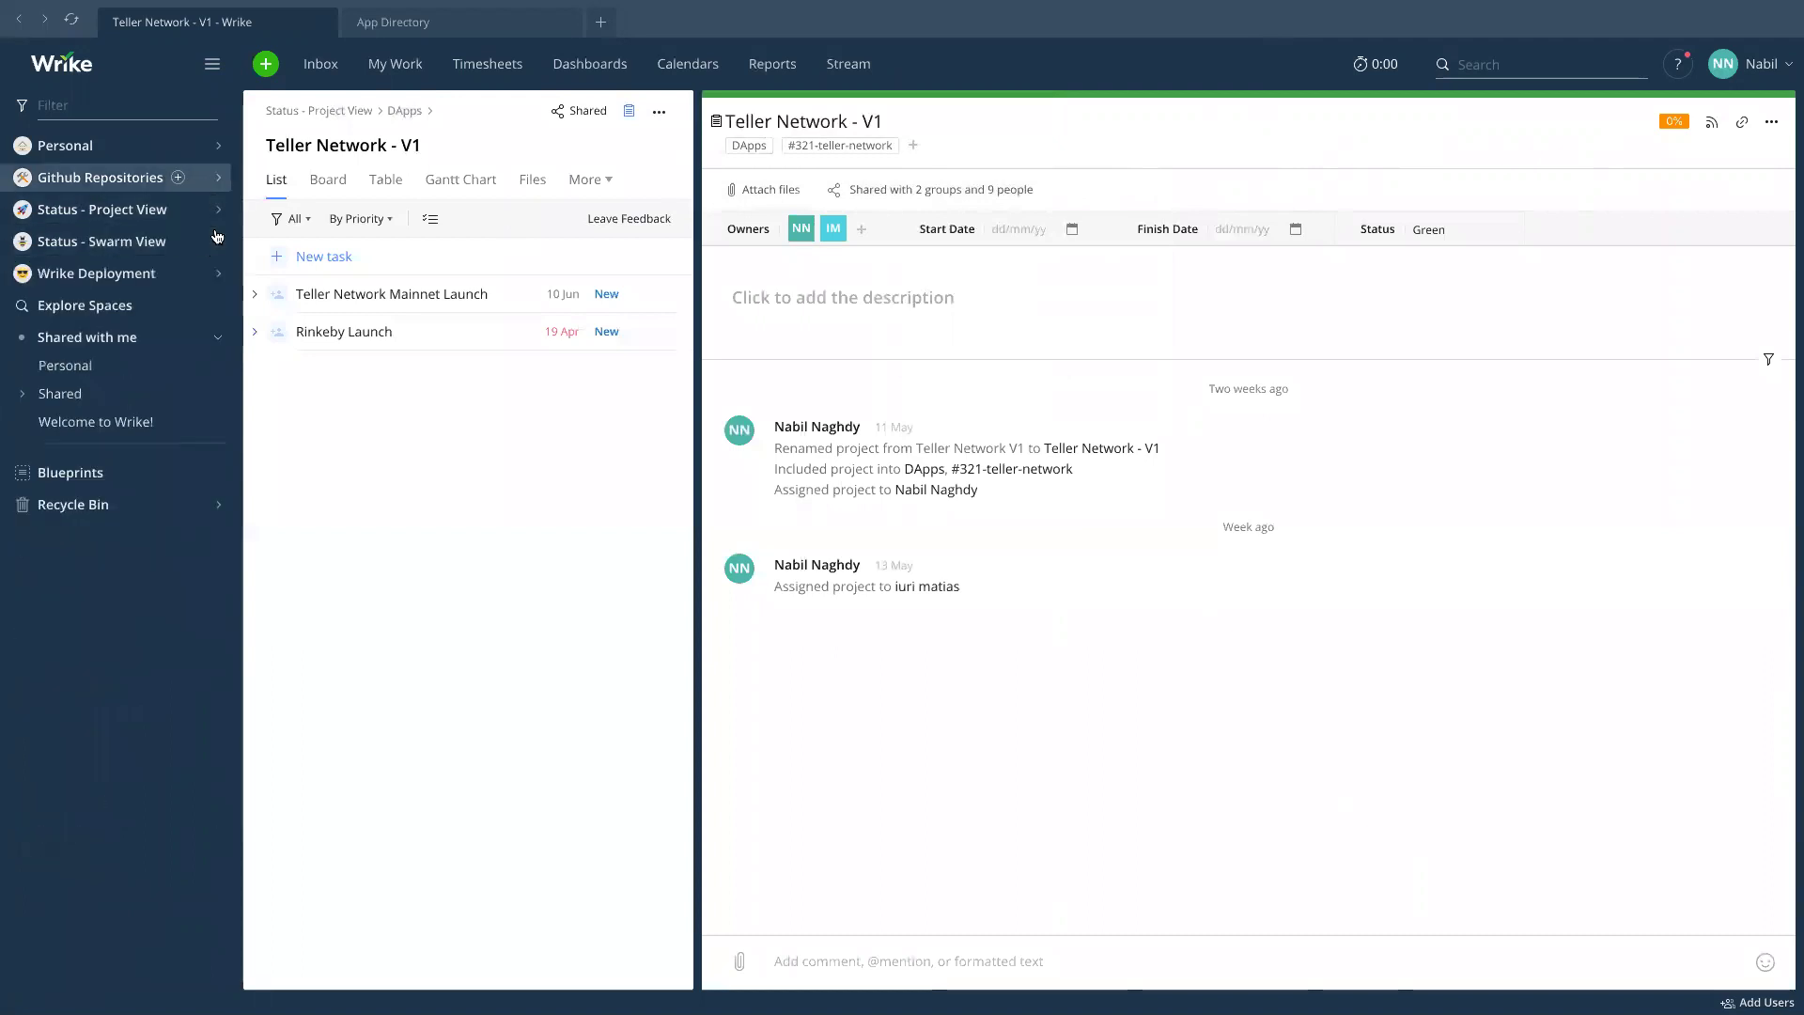
click(221, 180)
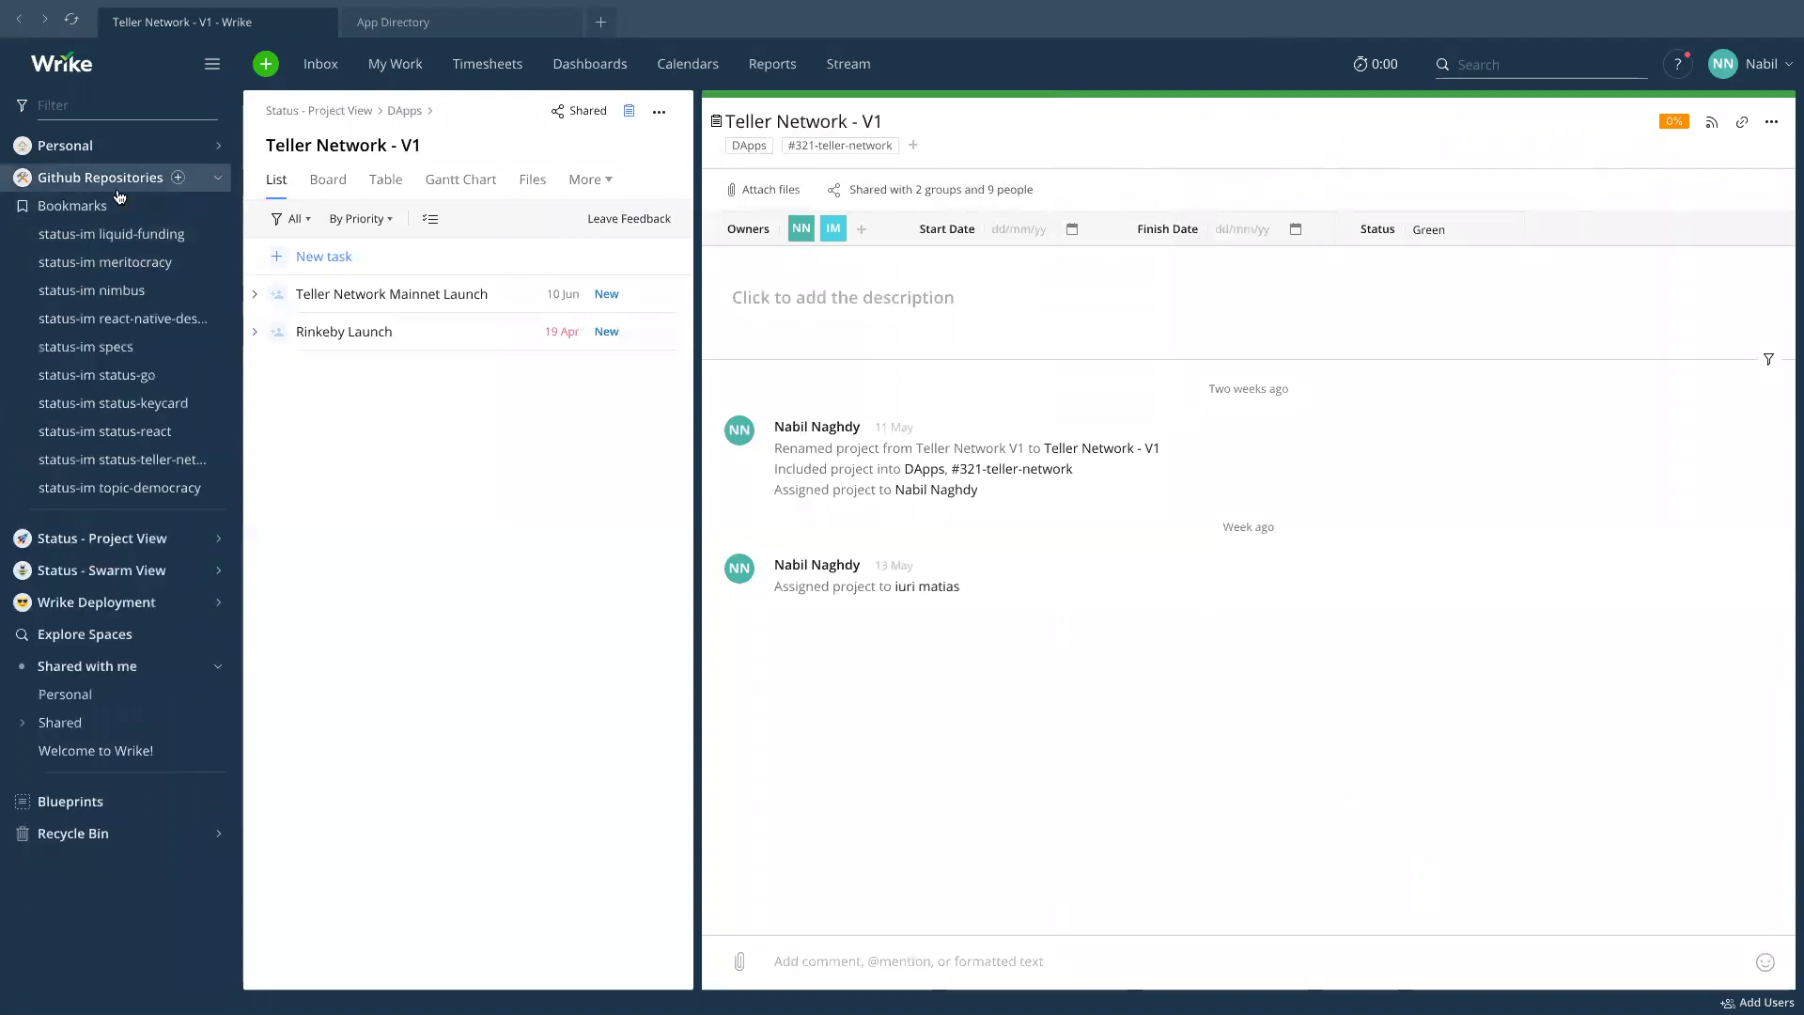
click(217, 177)
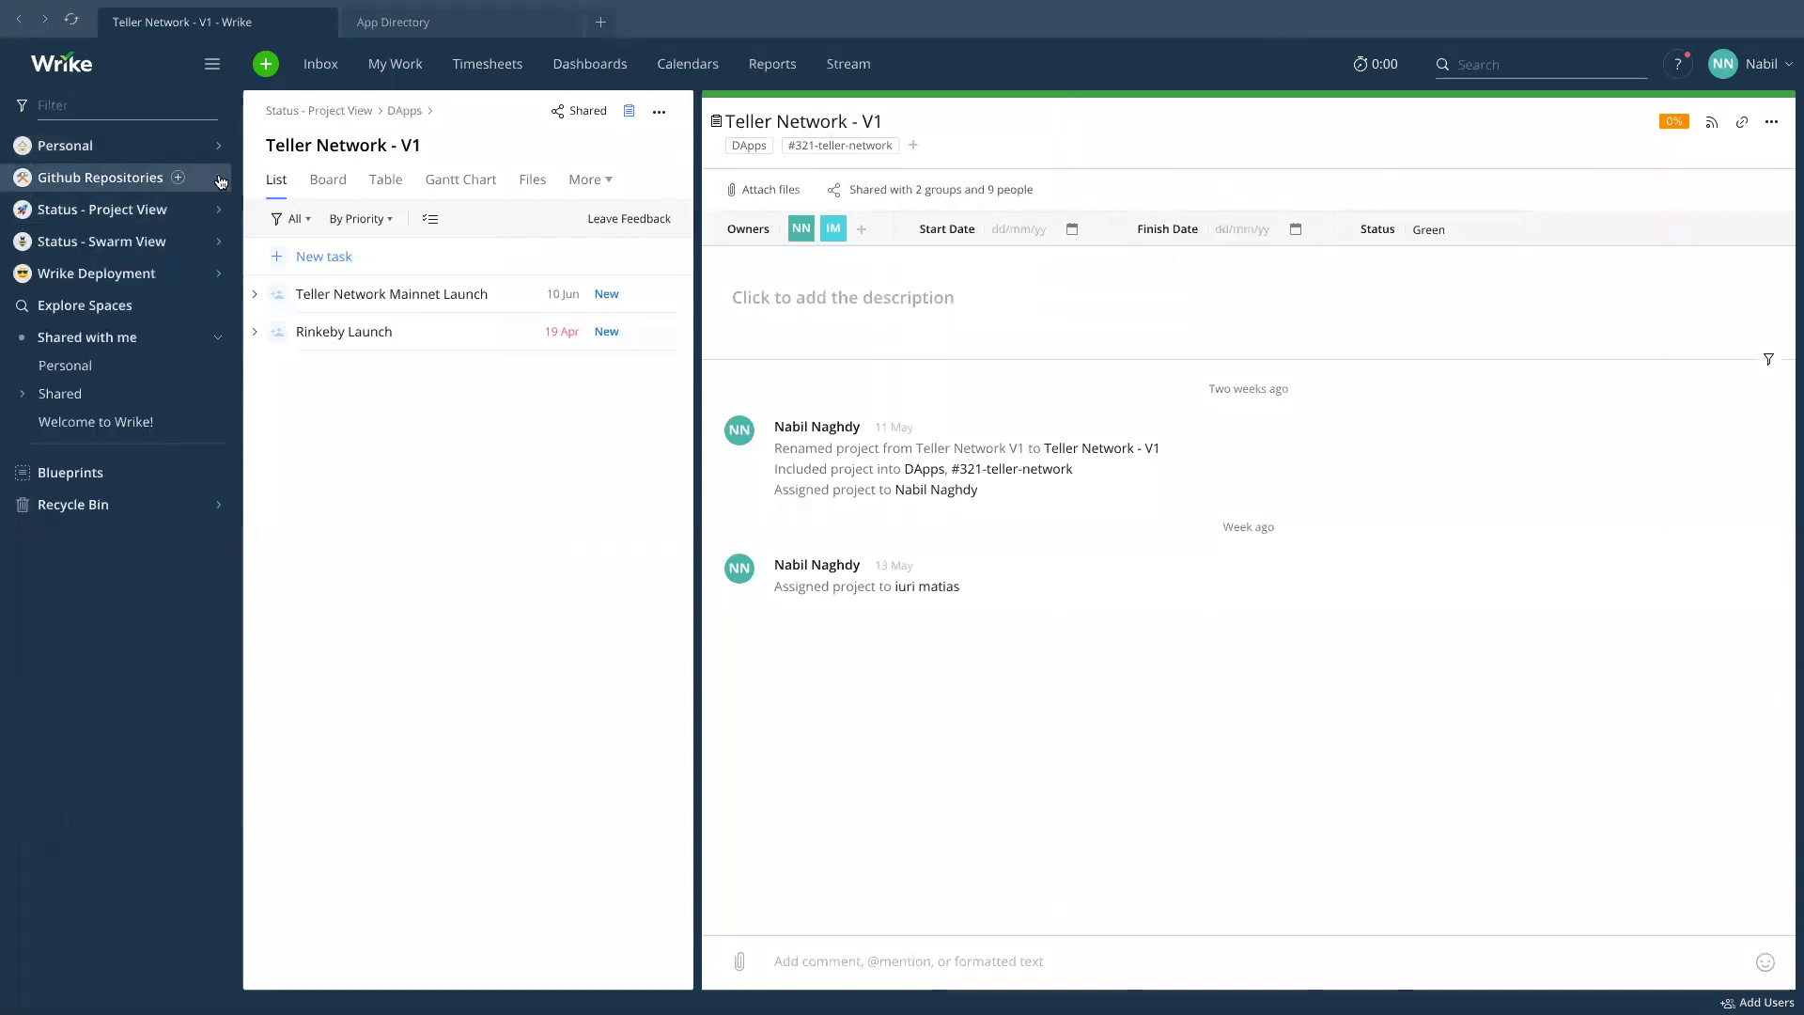
click(221, 180)
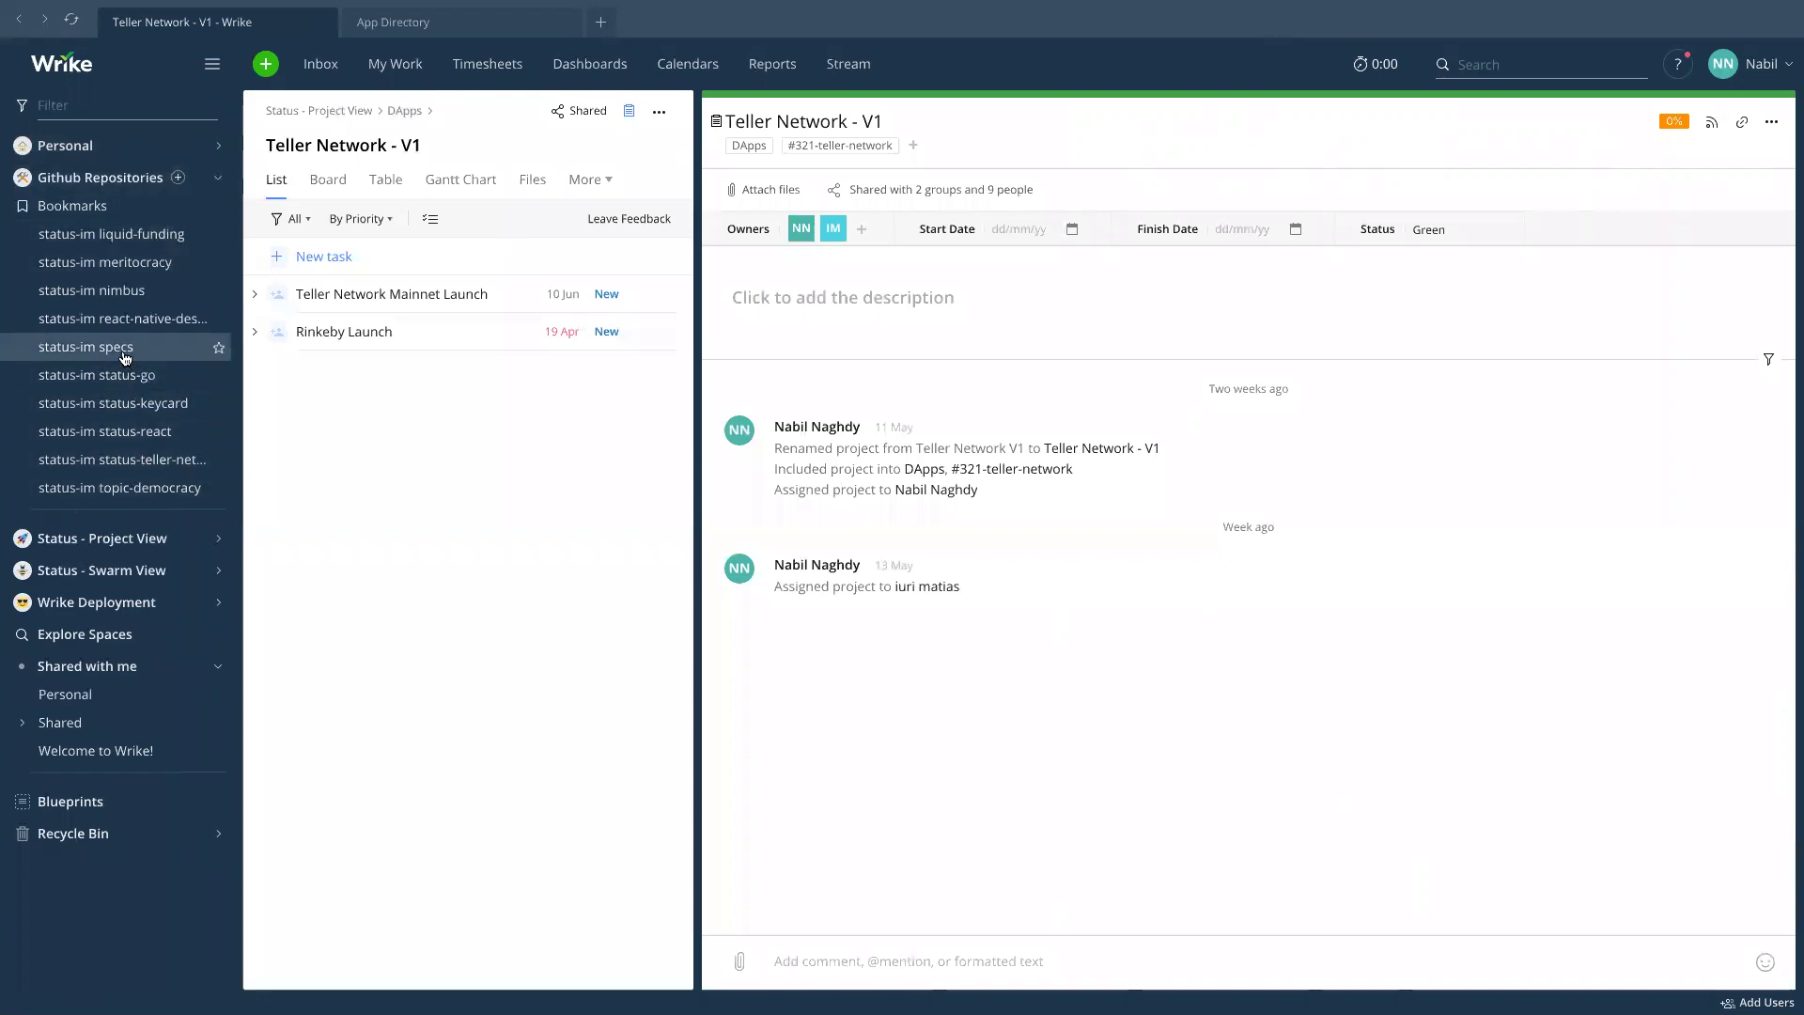
Open the status-im react-native-desktop repository folder and, from its task list, the Resolve linting errors task.
click(117, 318)
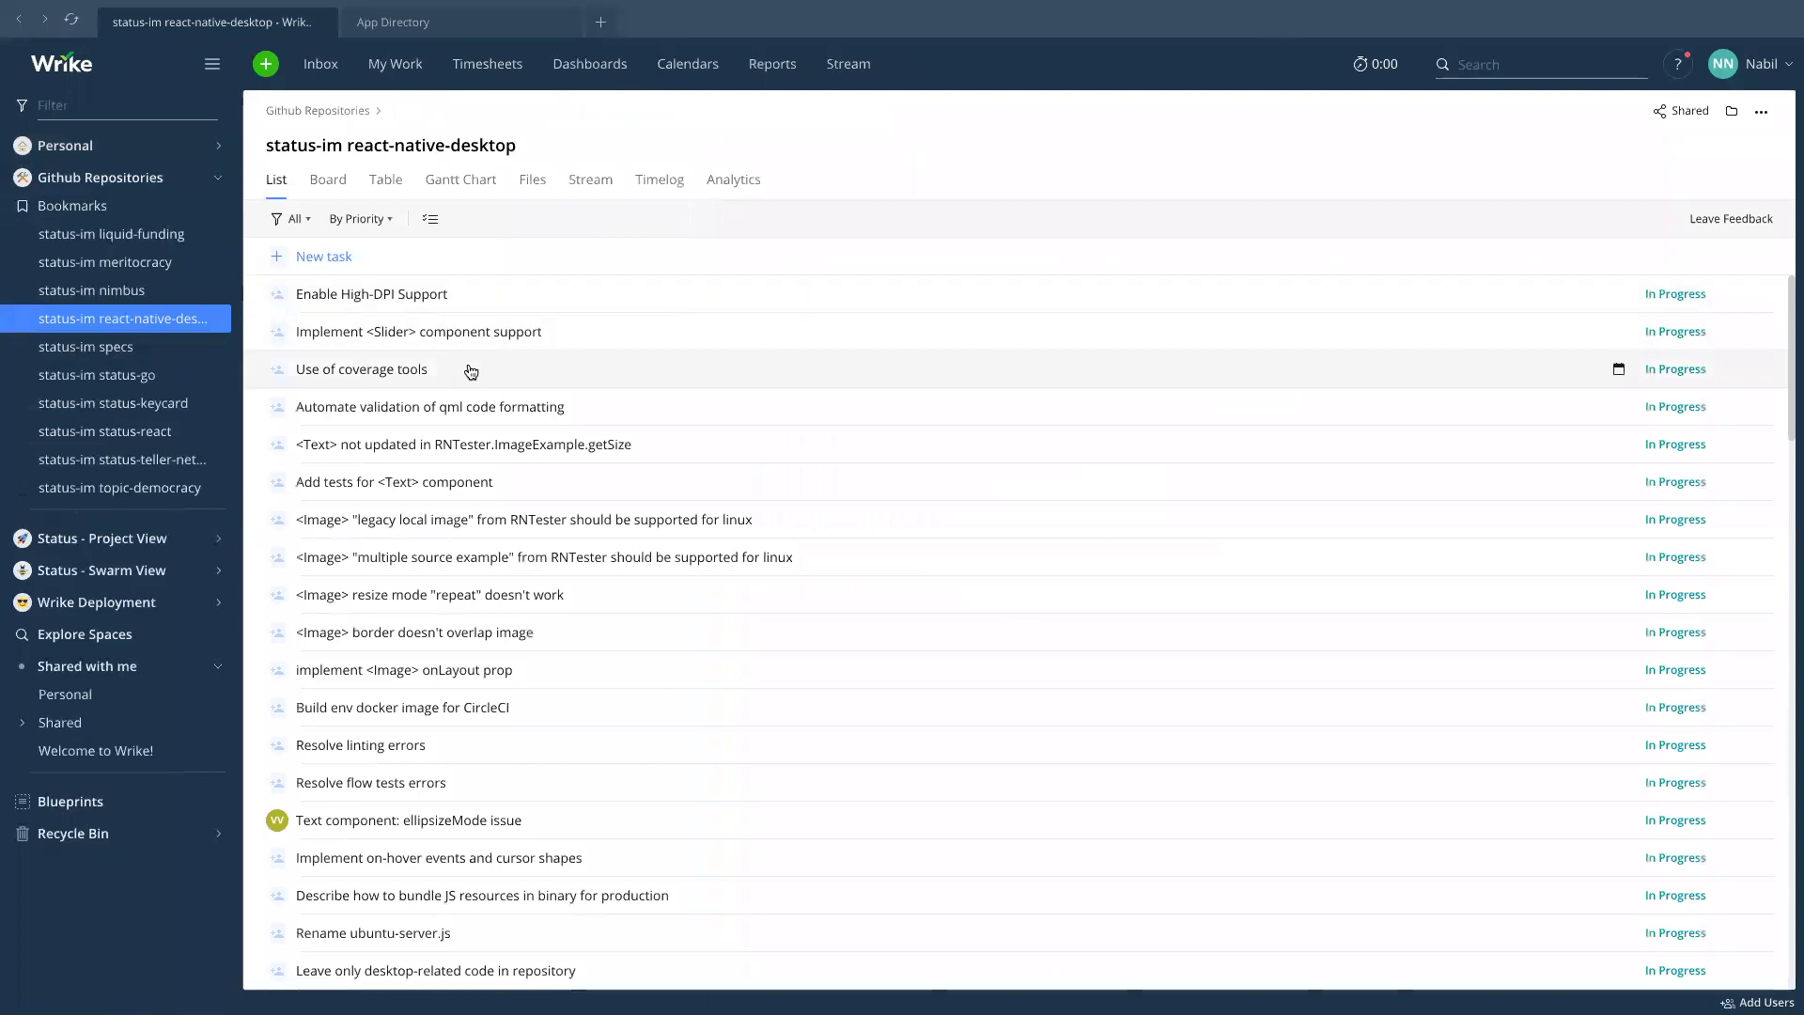
scroll(467, 367, down, 3)
scroll(470, 367, down, 1)
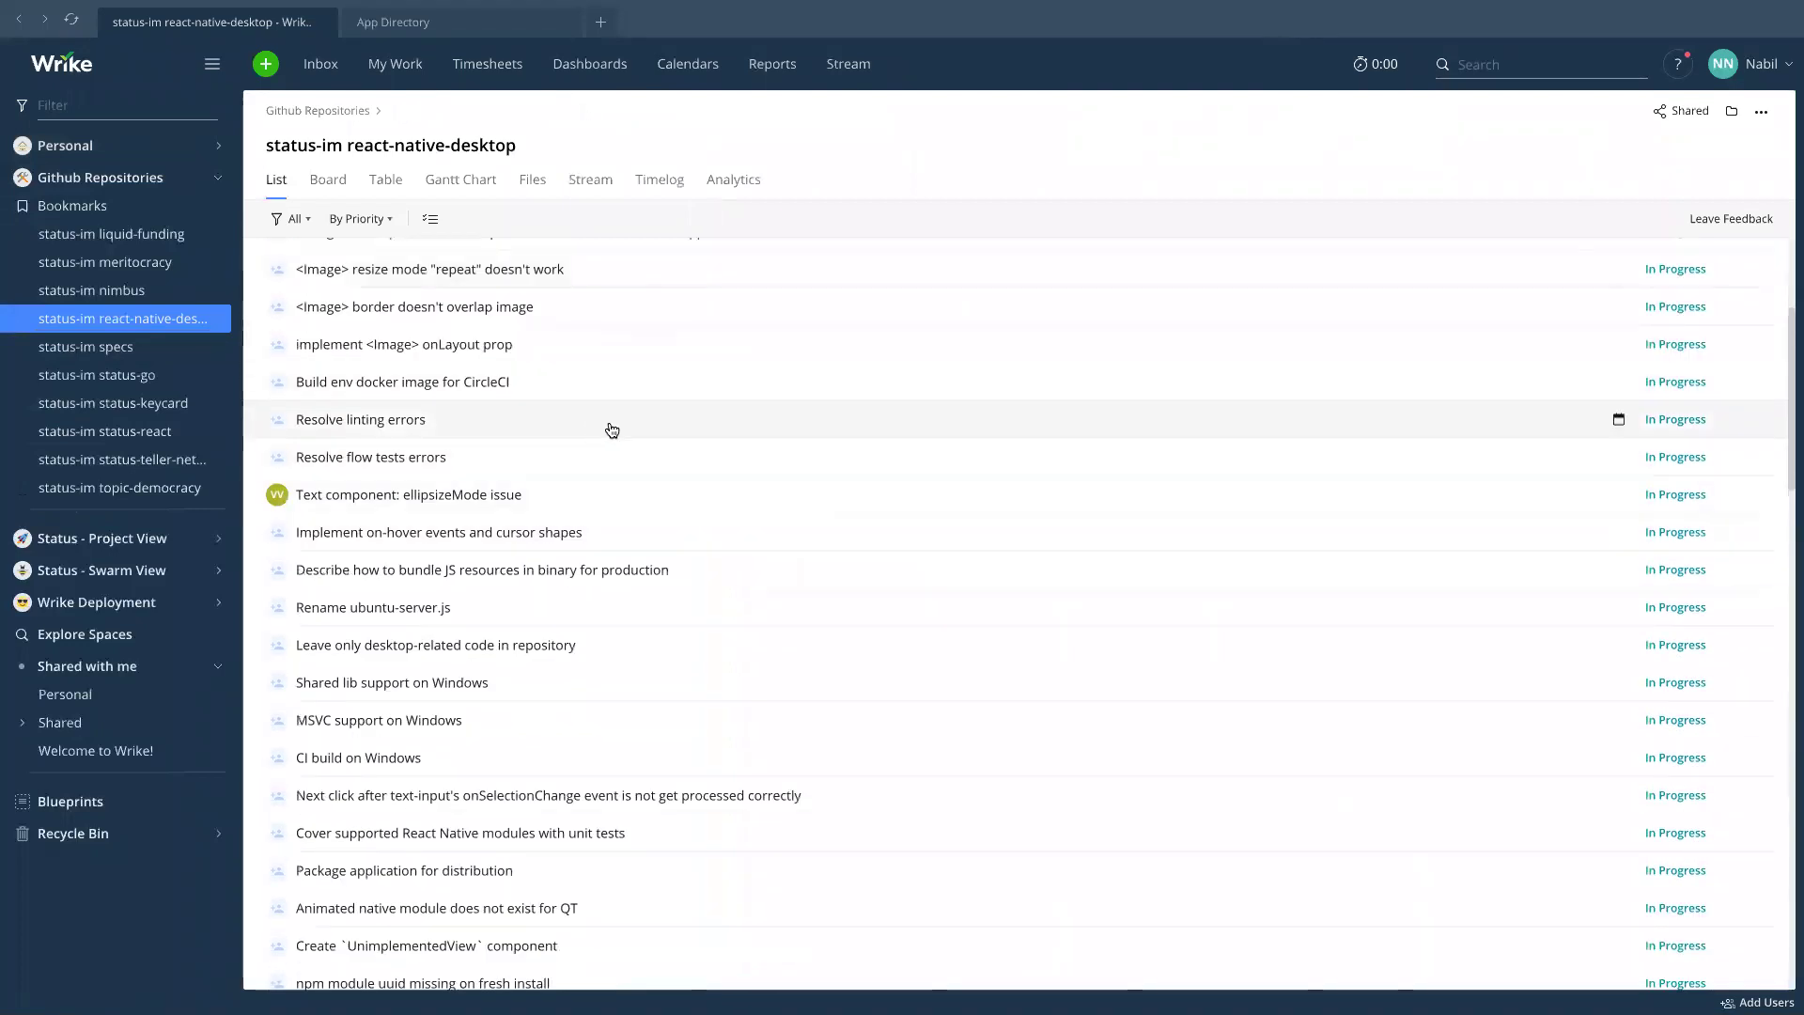
click(1618, 420)
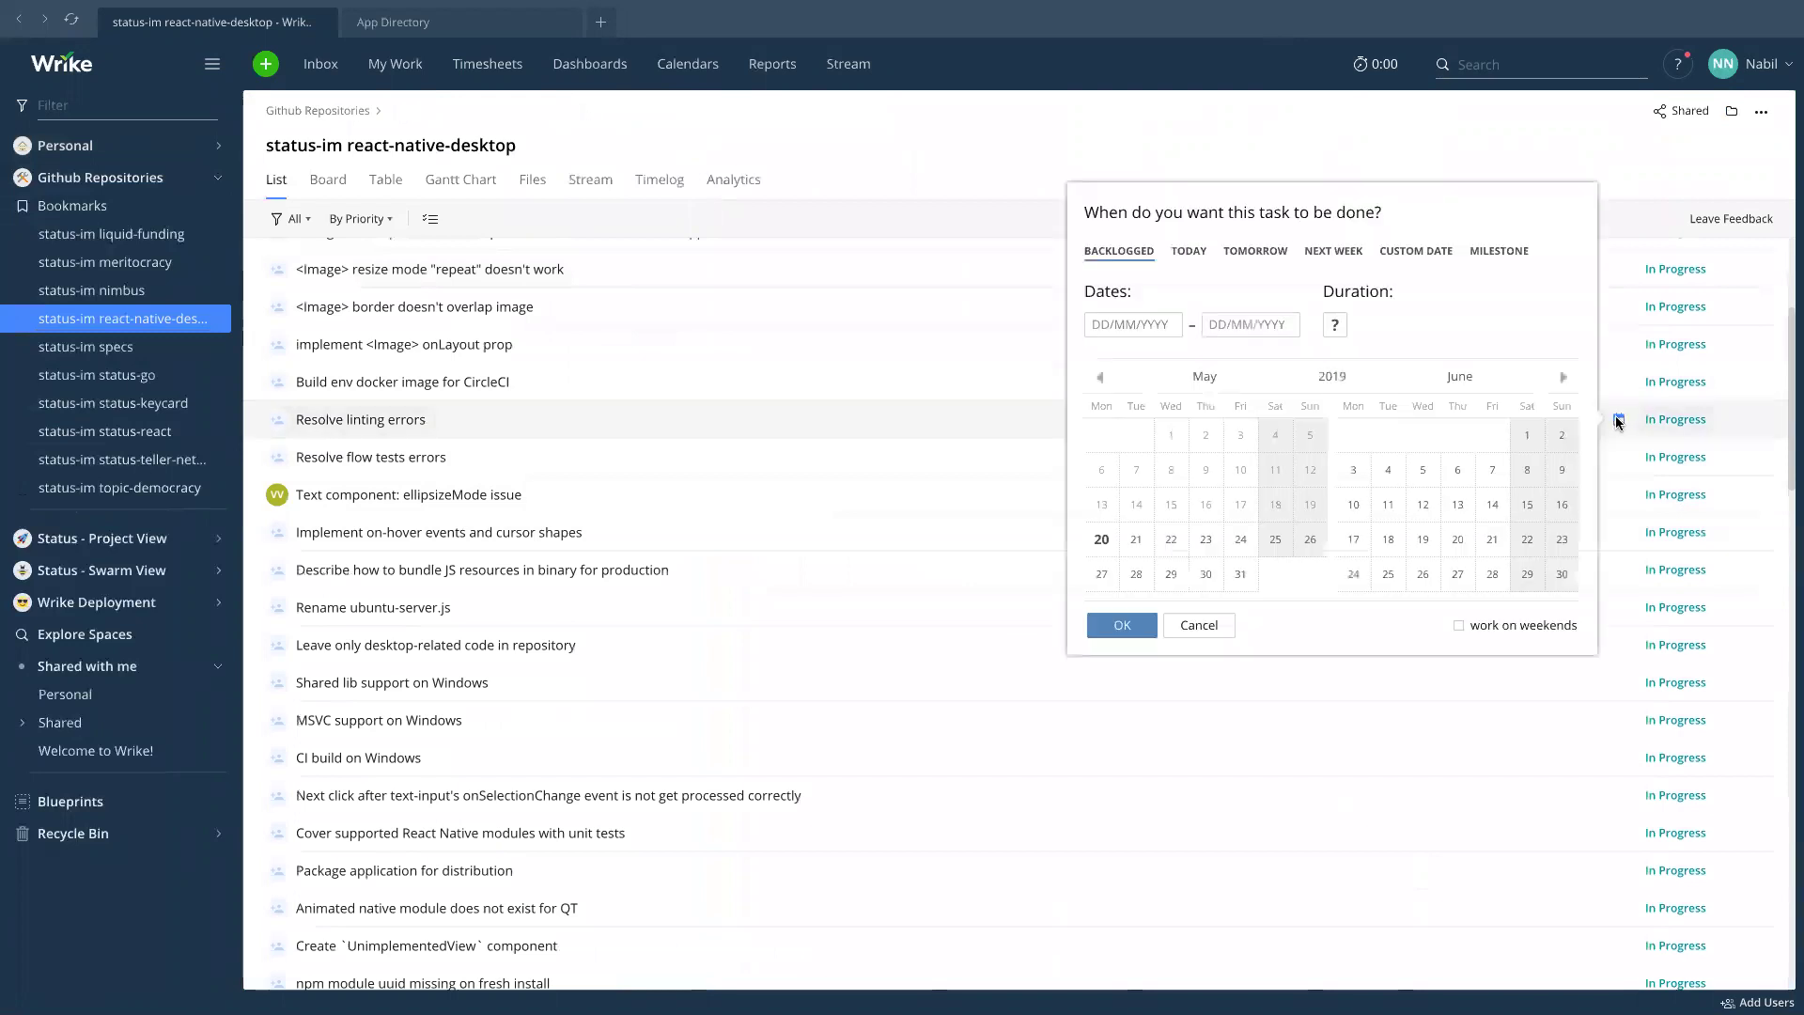
click(1198, 625)
click(439, 431)
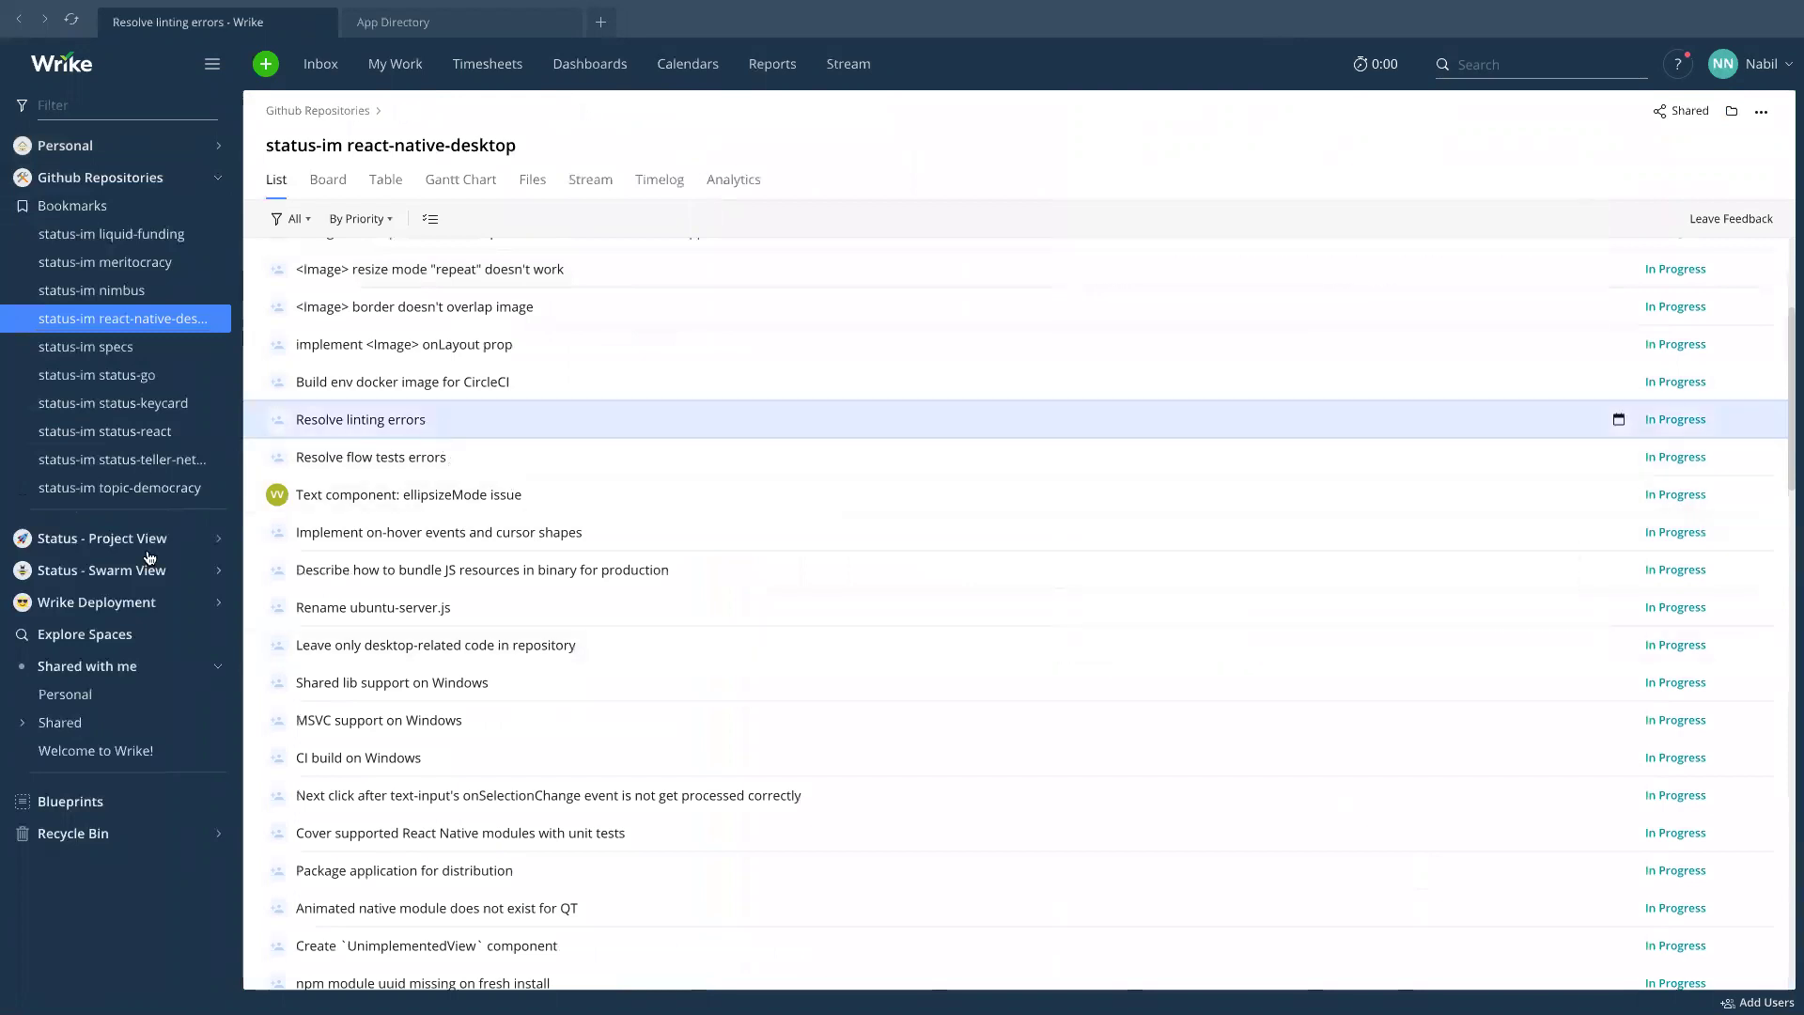
Add the Resolve linting errors task to the Mobile on Desktop UI project, and open it from that project's task list.
click(217, 540)
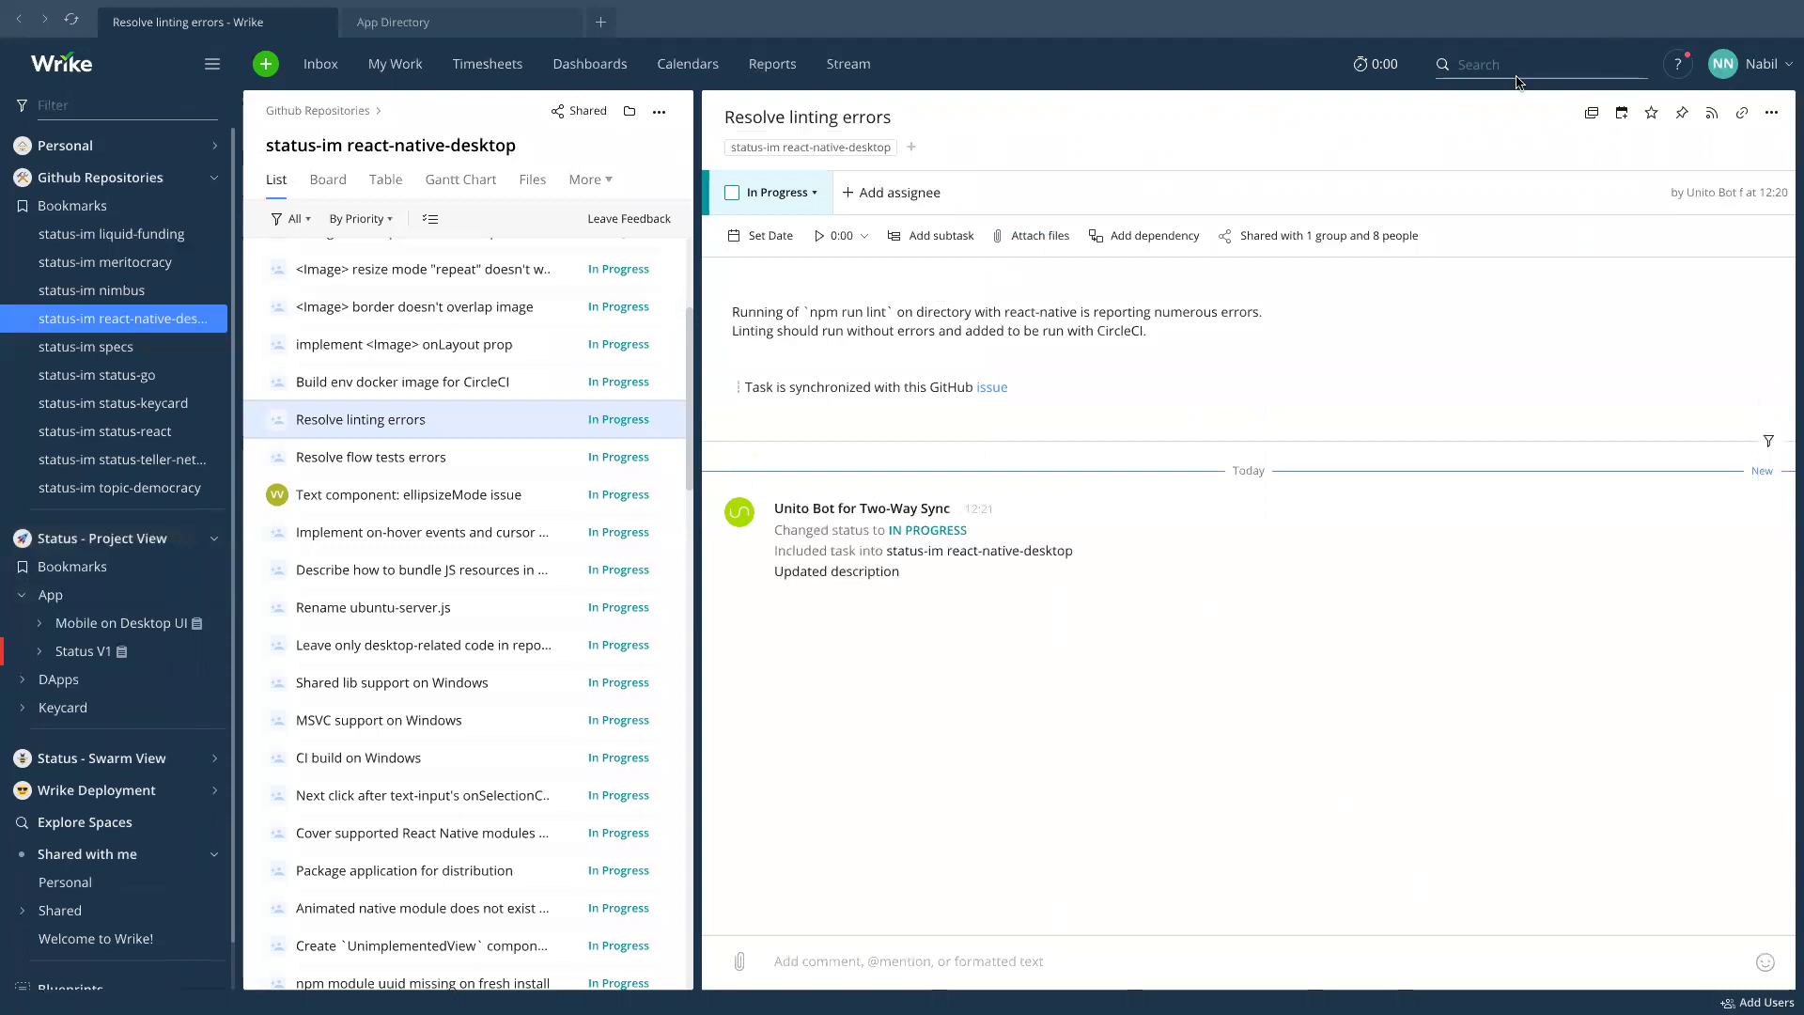
click(909, 148)
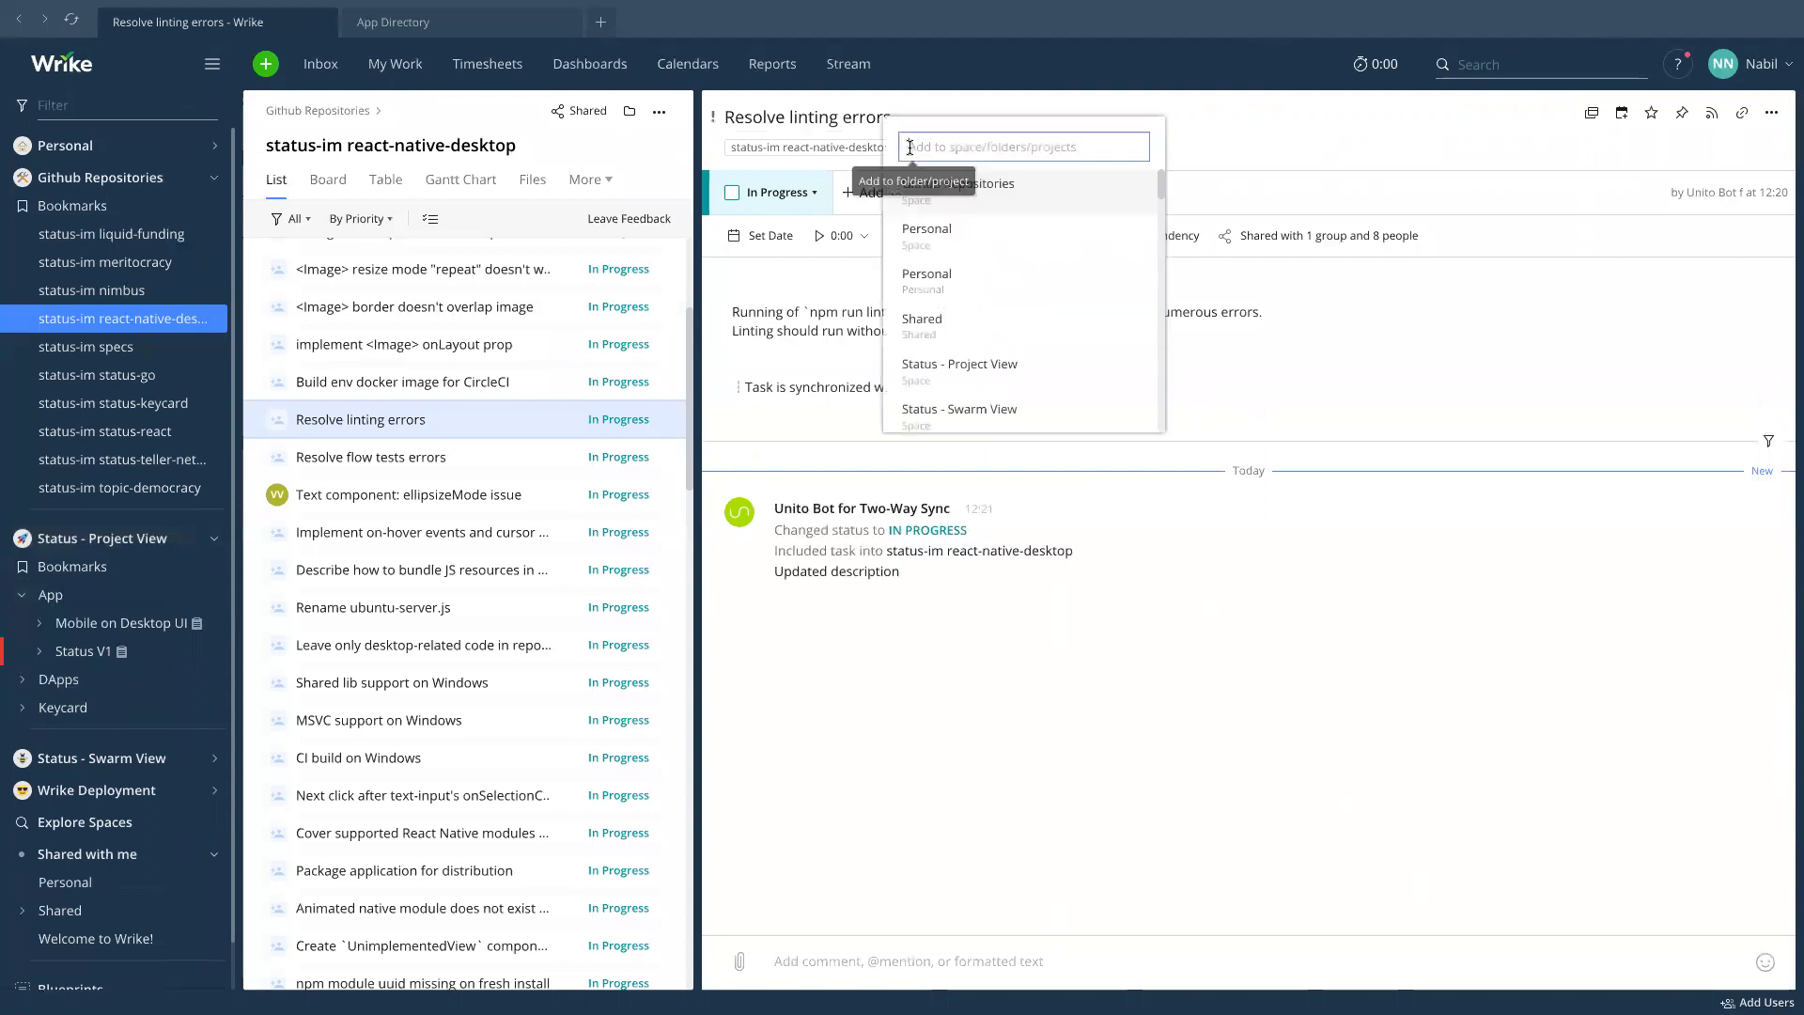
text(mobile on)
click(941, 188)
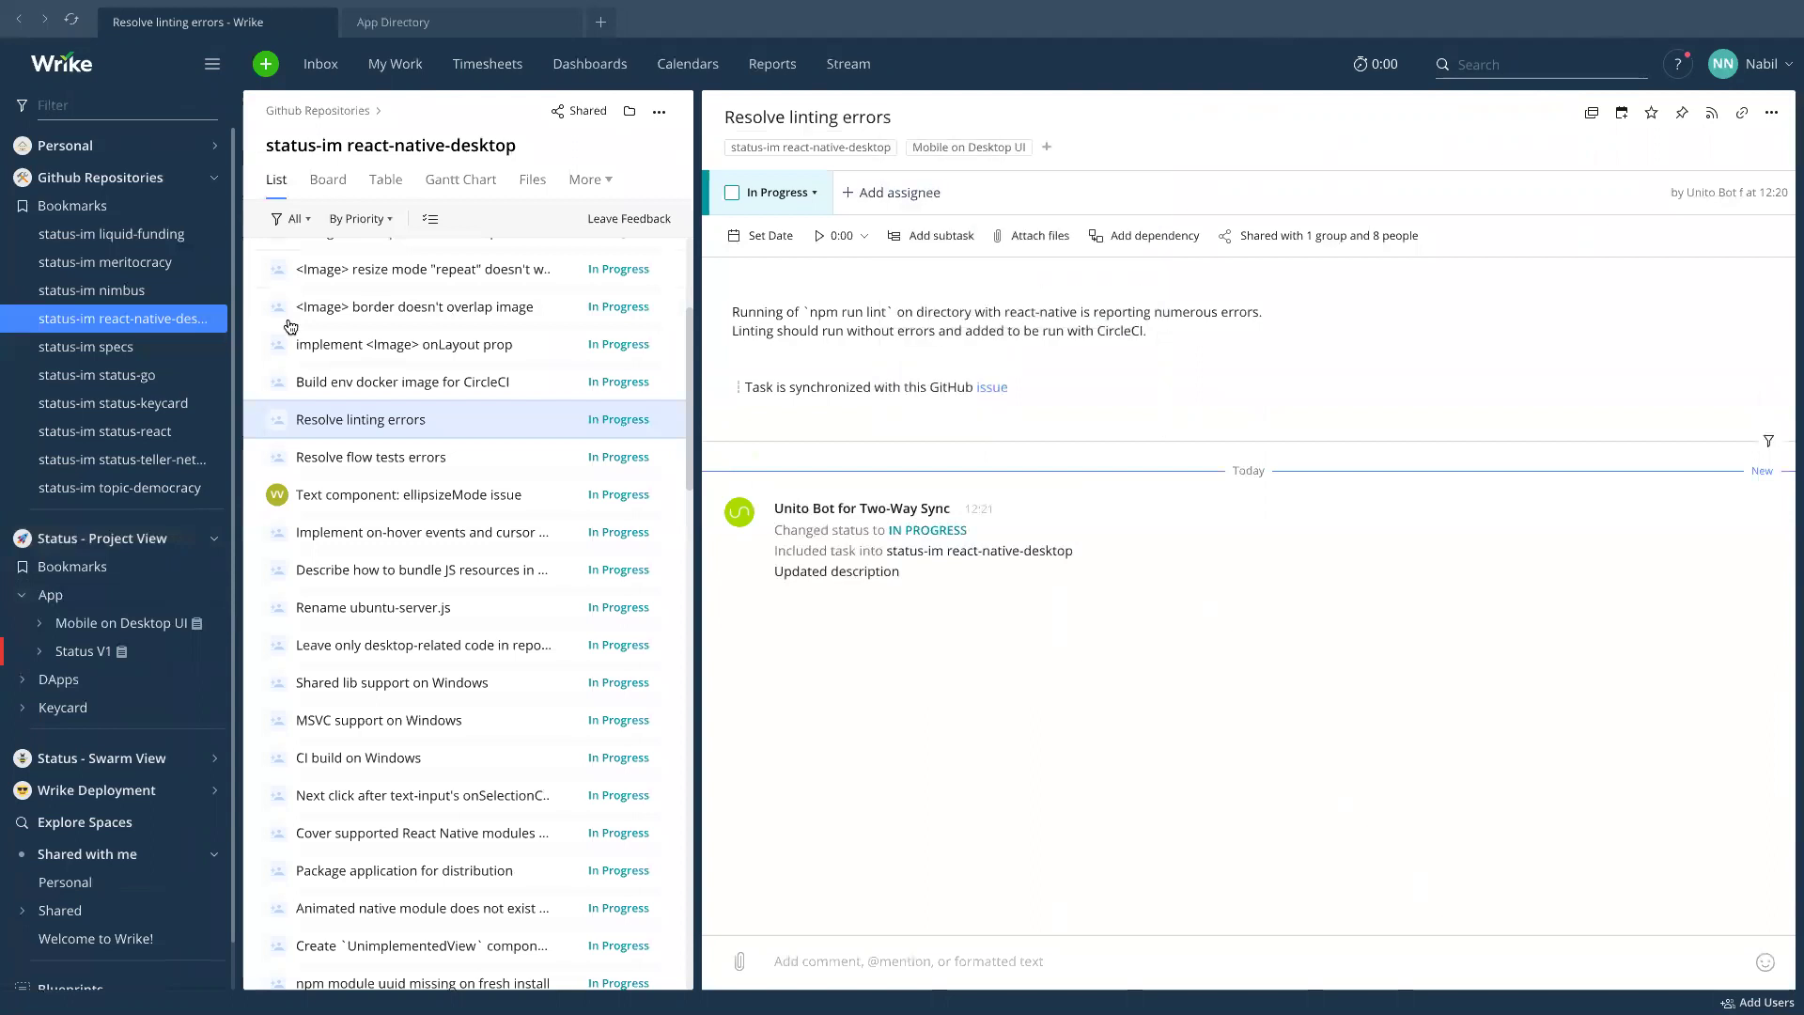
click(113, 623)
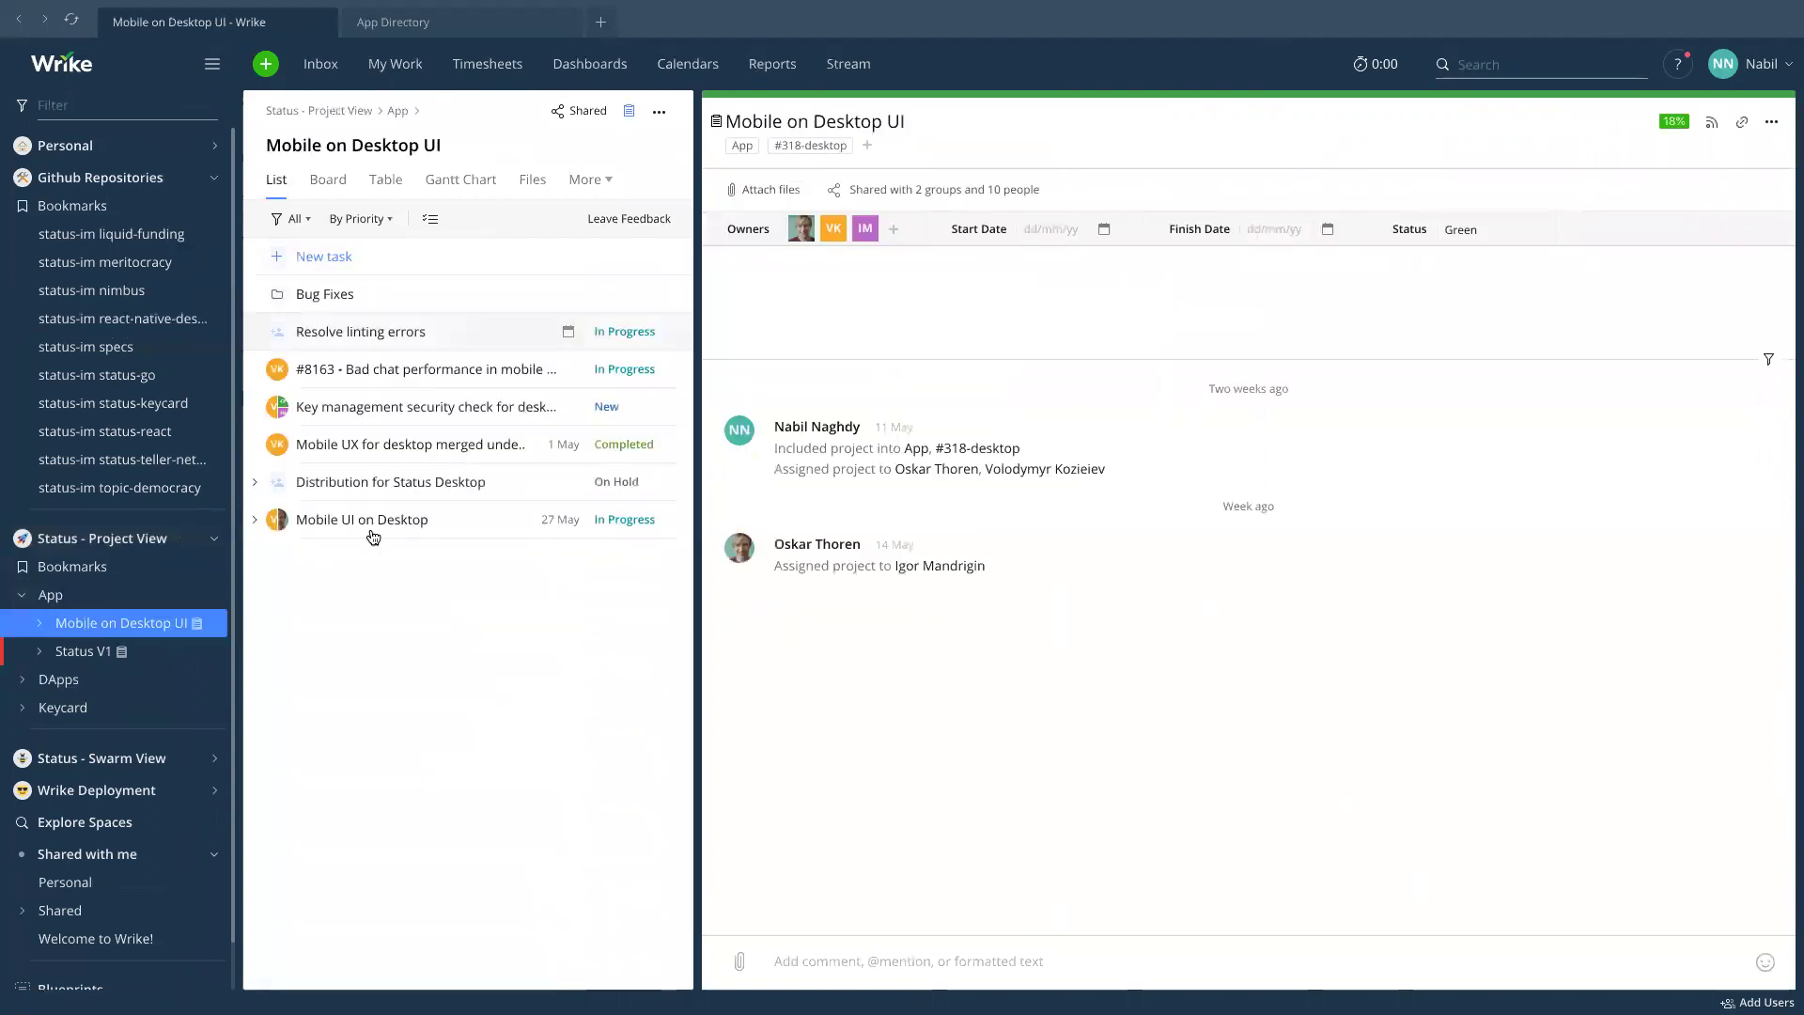
click(364, 338)
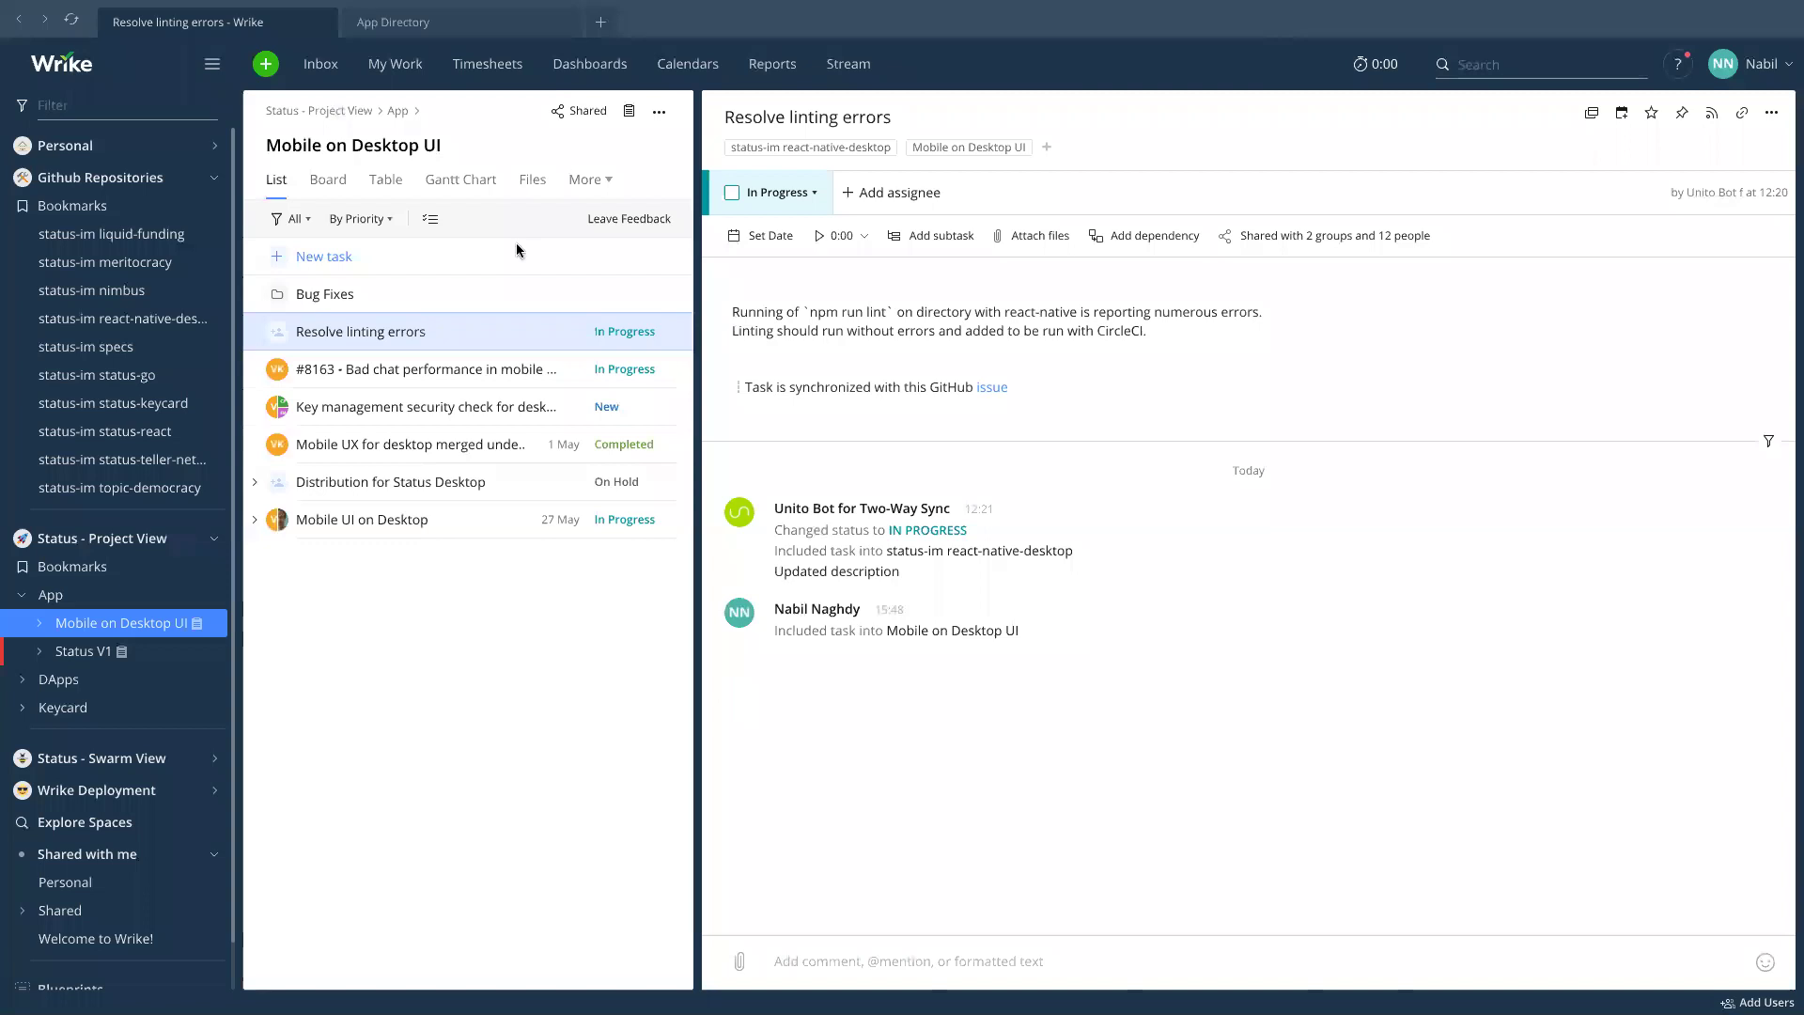
Schedule Resolve linting errors from 27/05/2019 to 03/06/2019 in the Gantt chart of Mobile on Desktop UI.
click(460, 181)
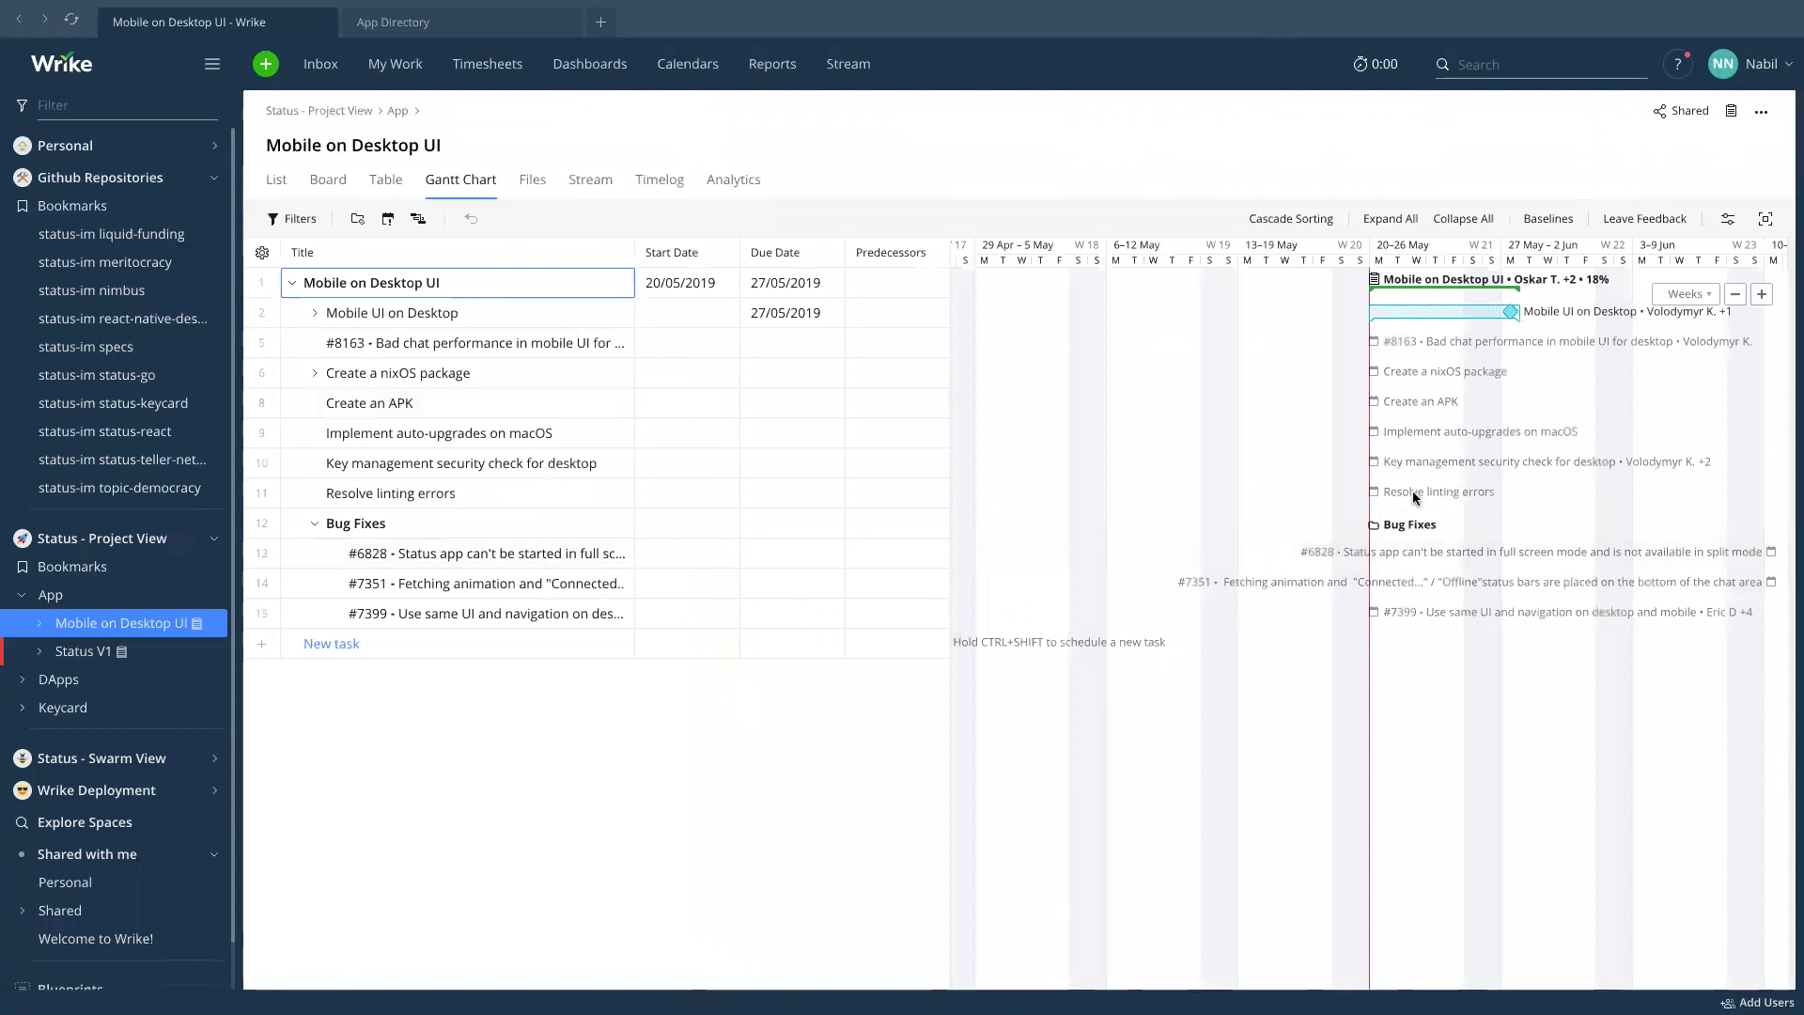
drag(1420, 492, 1632, 497)
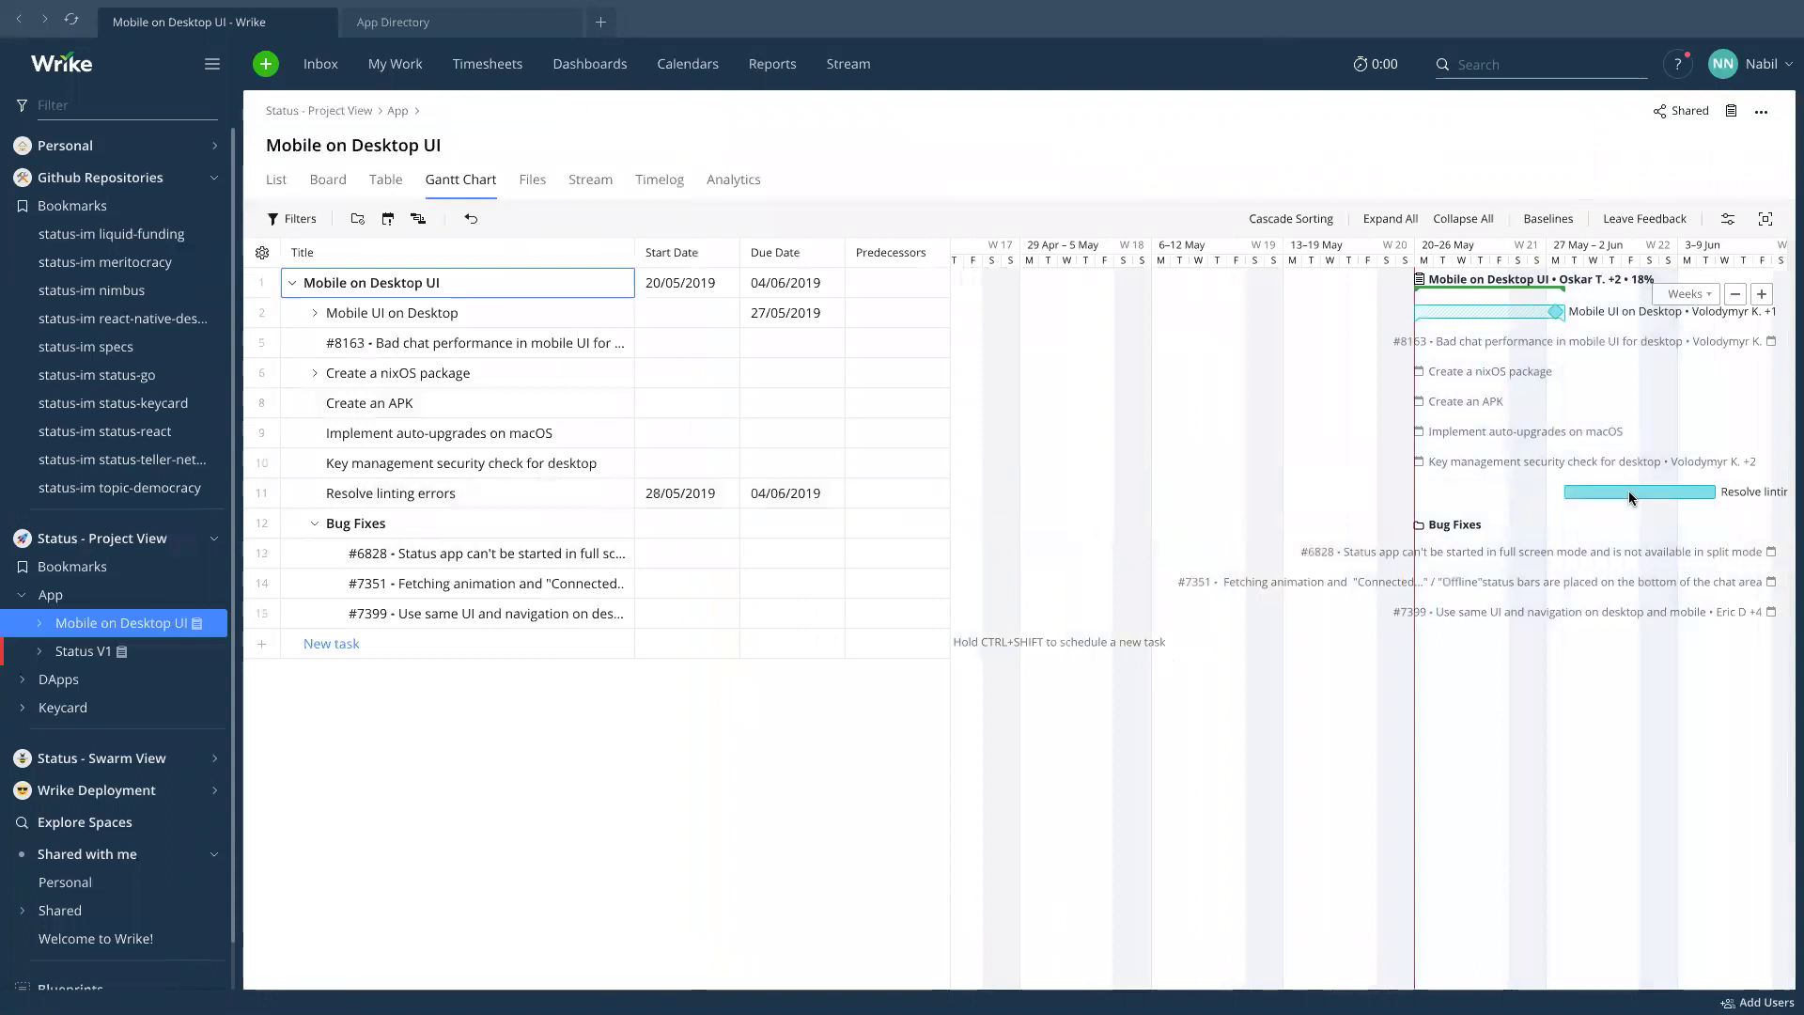
drag(1551, 491, 1532, 492)
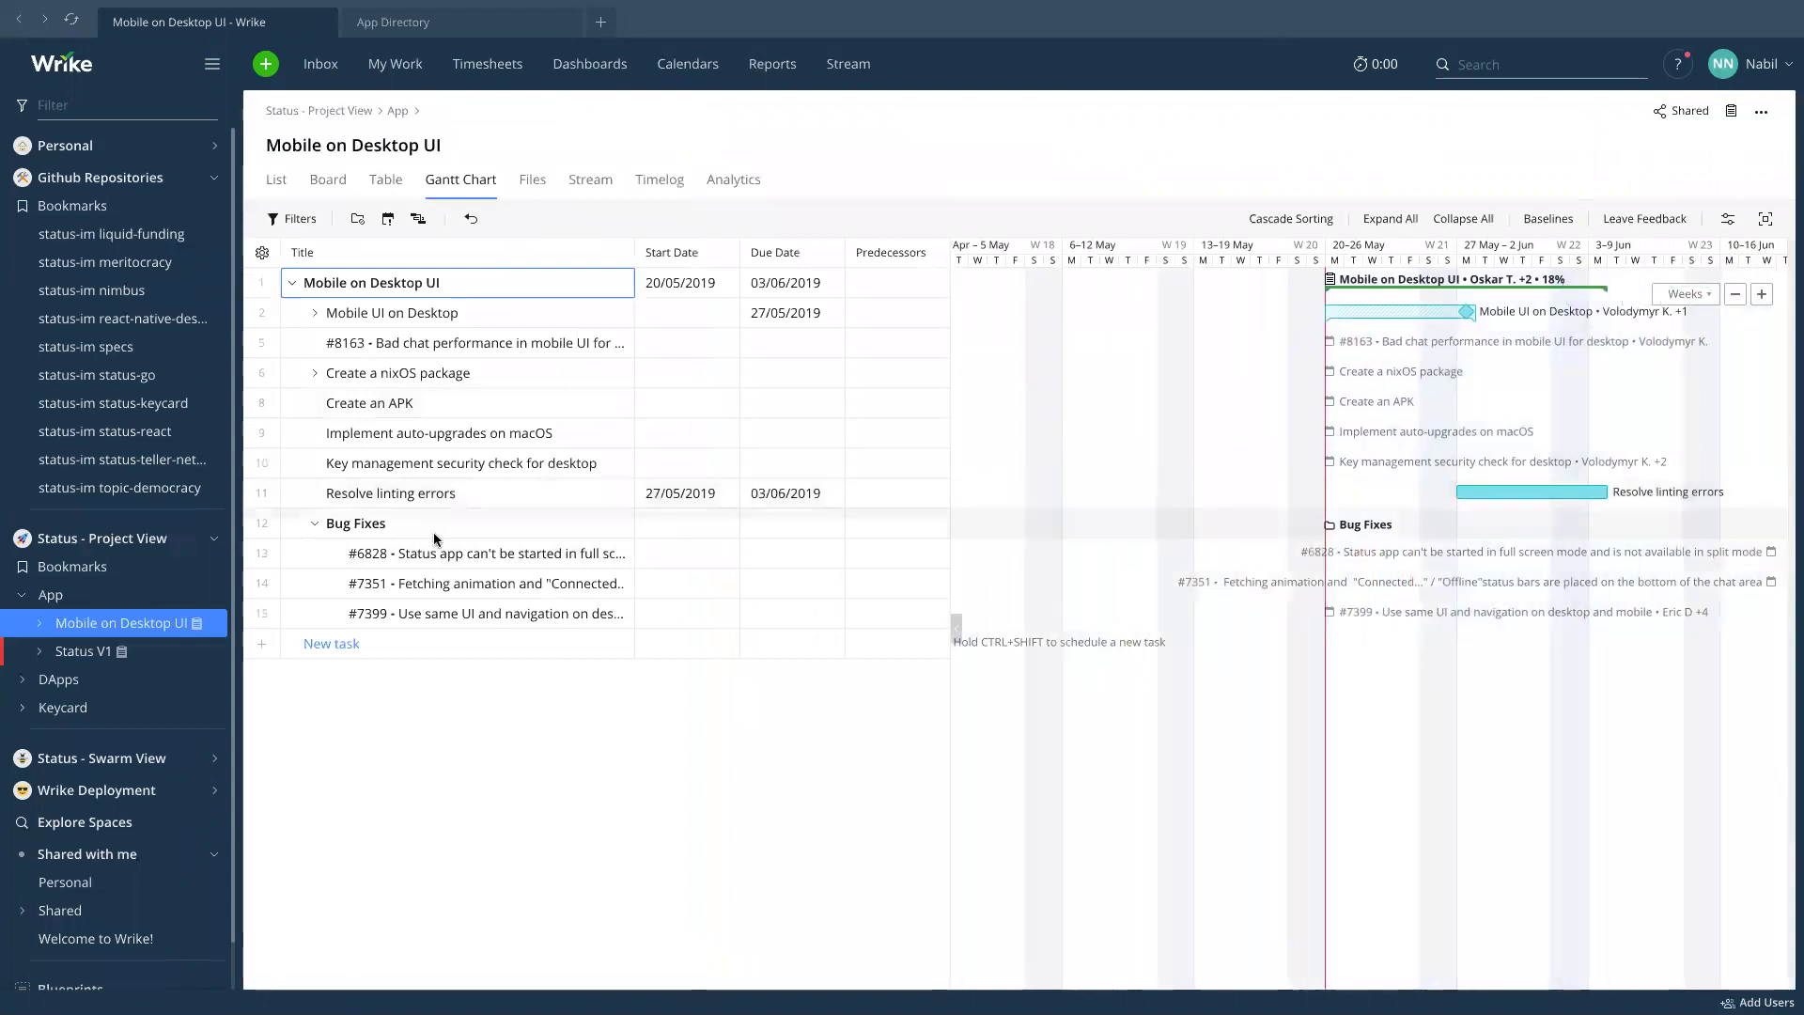
Open the details of Resolve linting errors from the Gantt chart to check its dates, folder tags and activity.
click(616, 498)
click(616, 495)
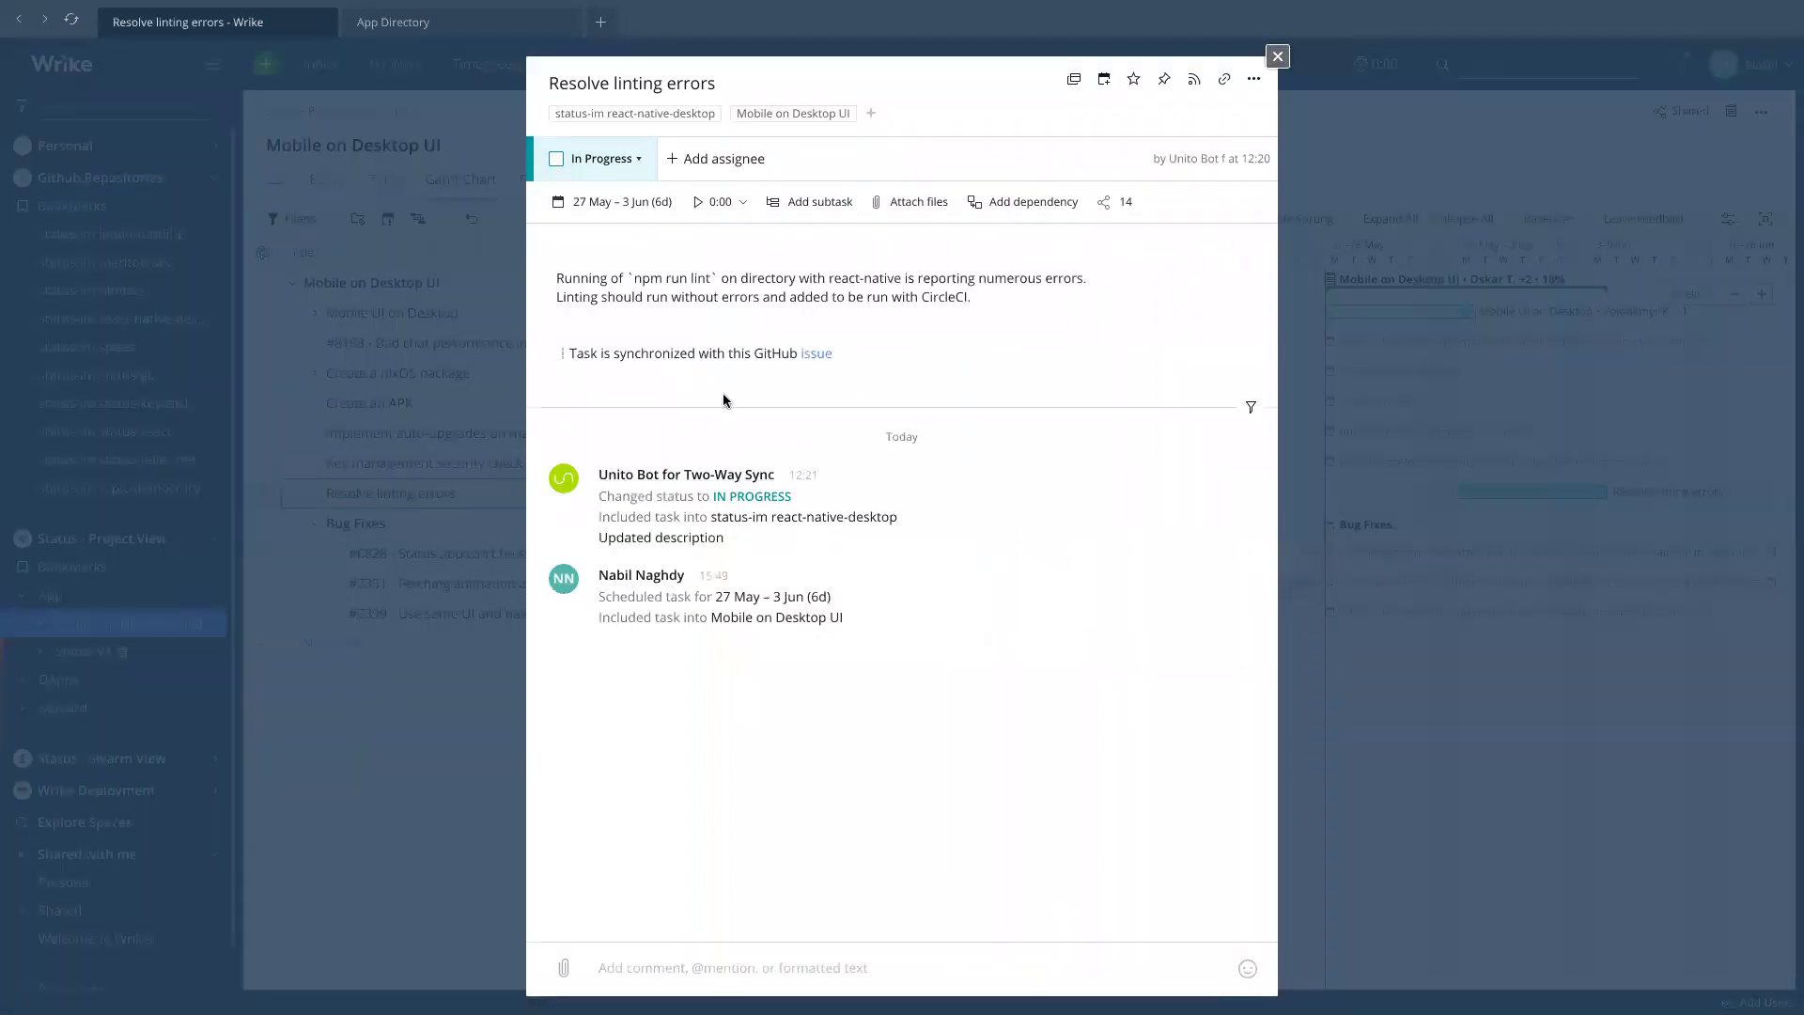
click(1276, 62)
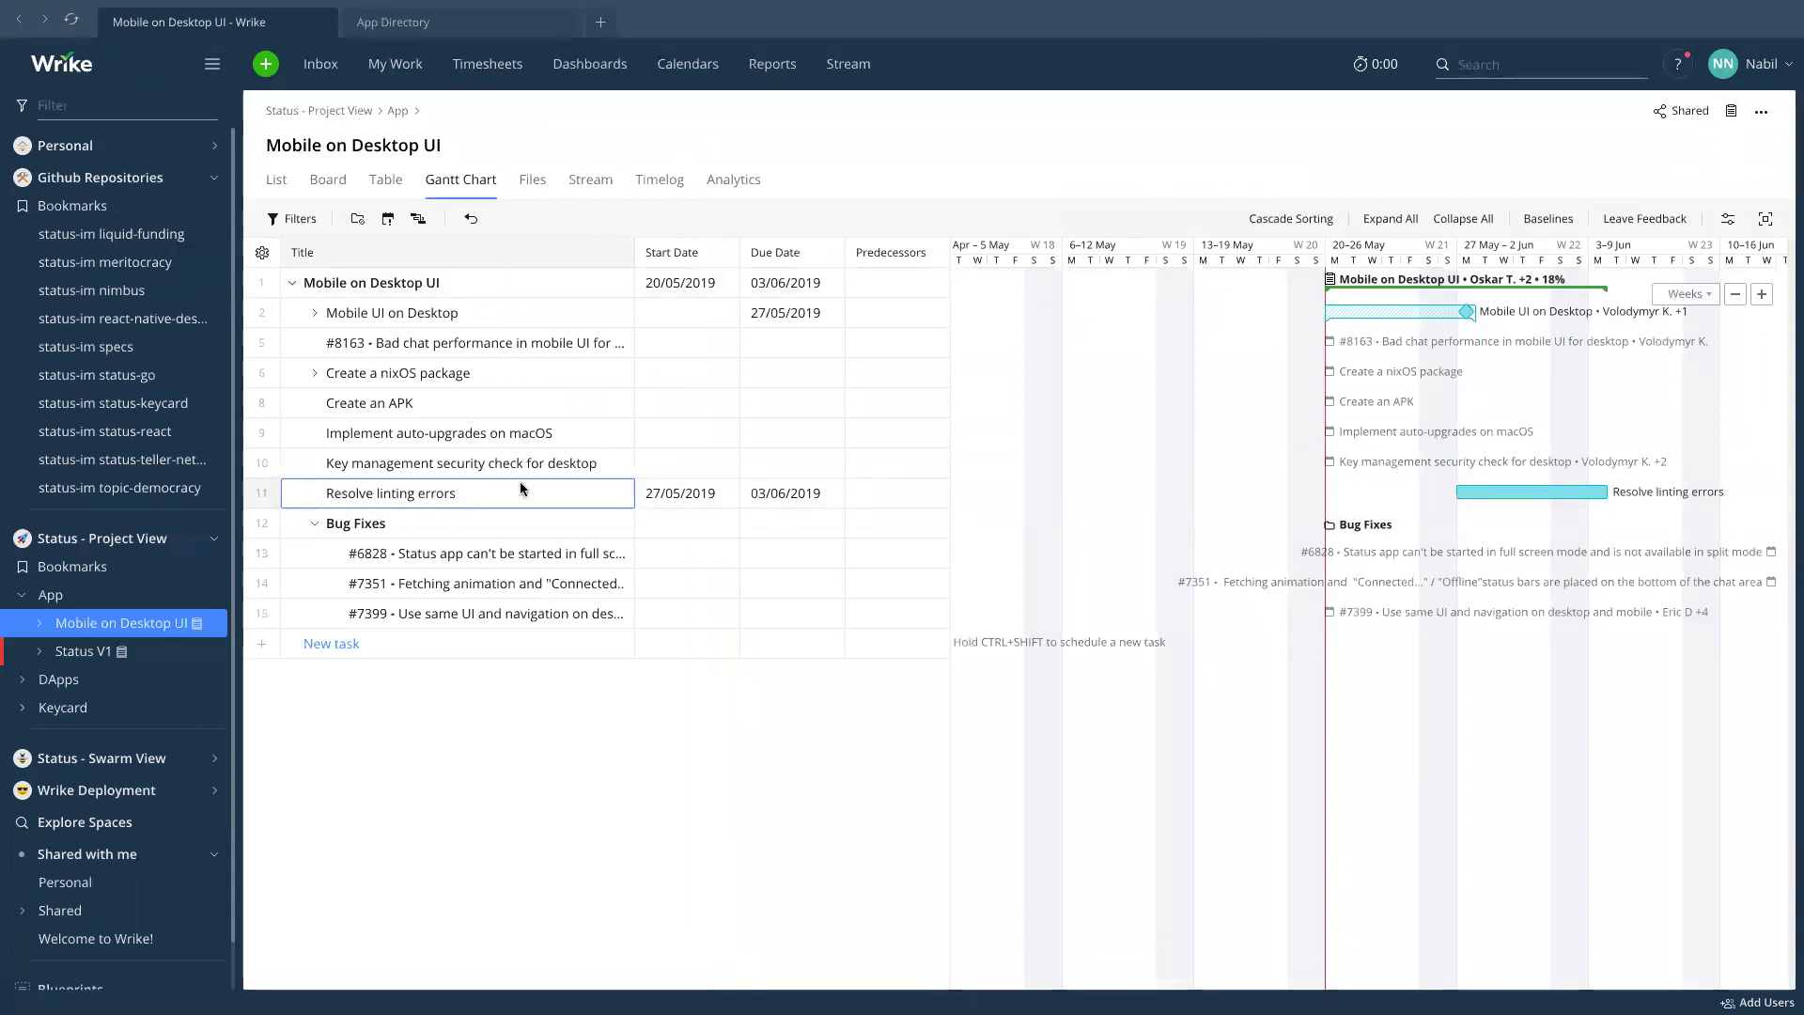
click(615, 494)
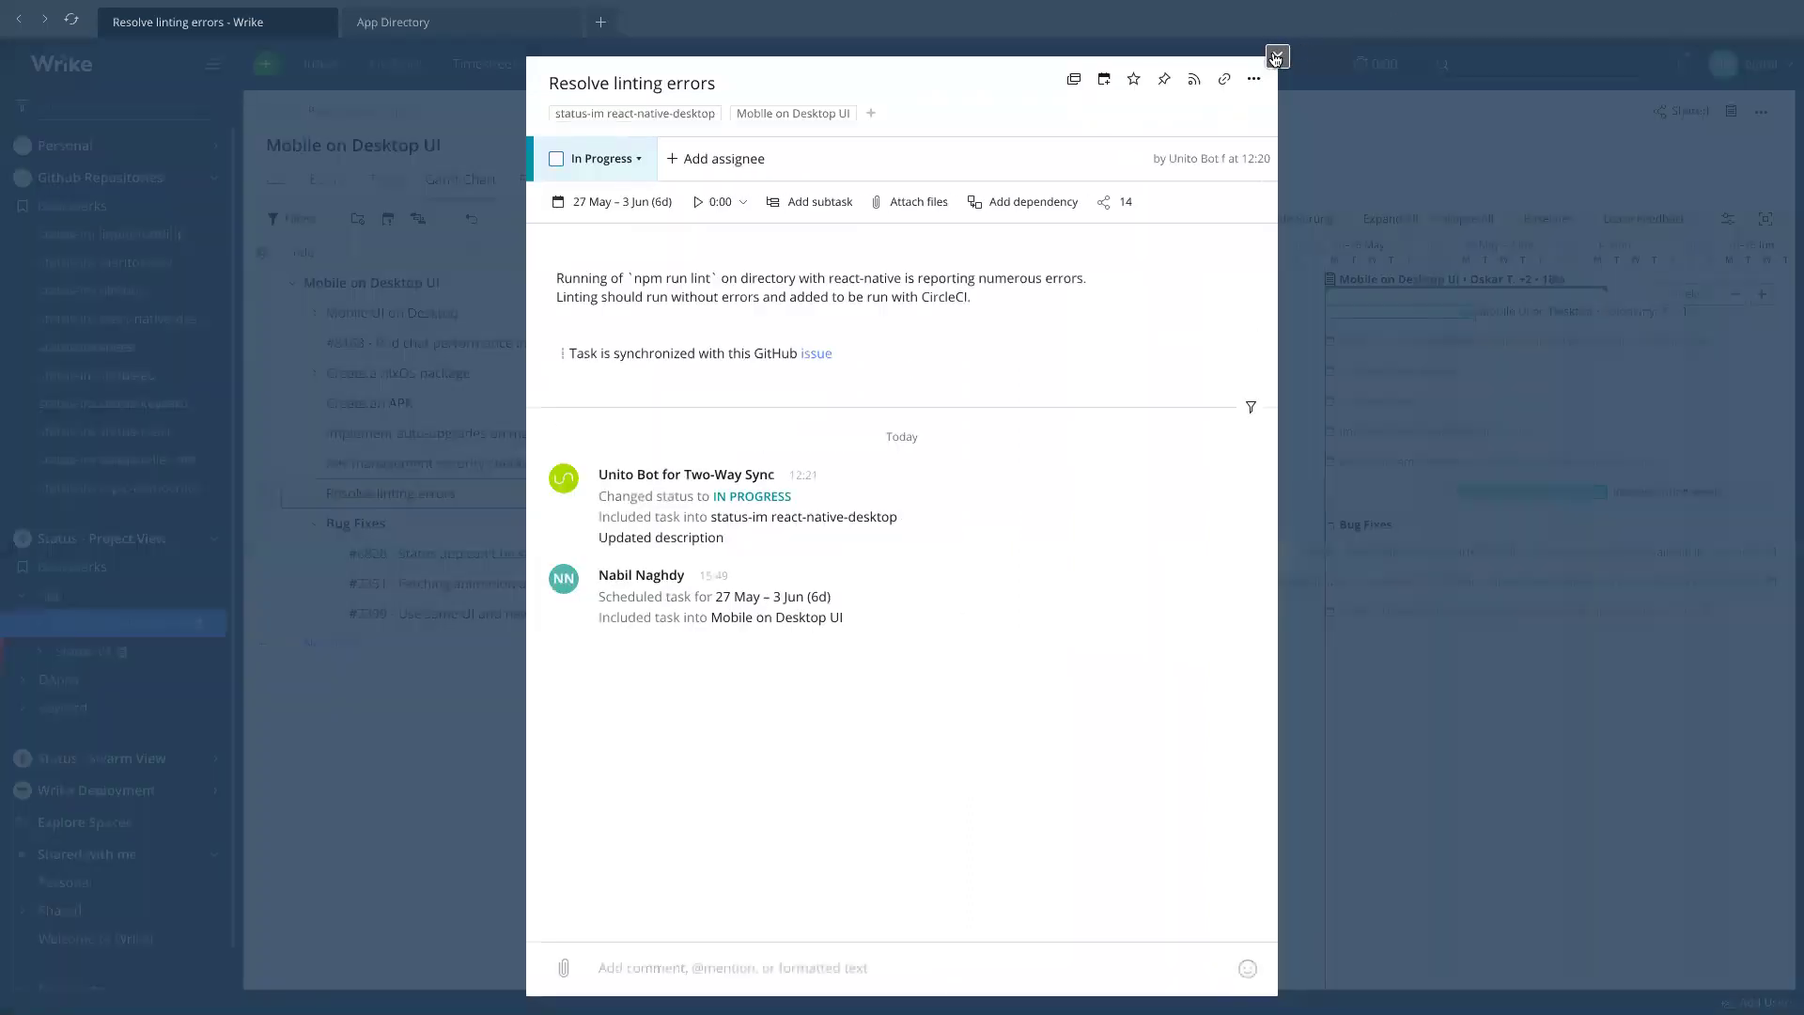
Reopen the Resolve linting errors task from the Gantt chart and remove it from the Mobile on Desktop UI project.
click(1278, 57)
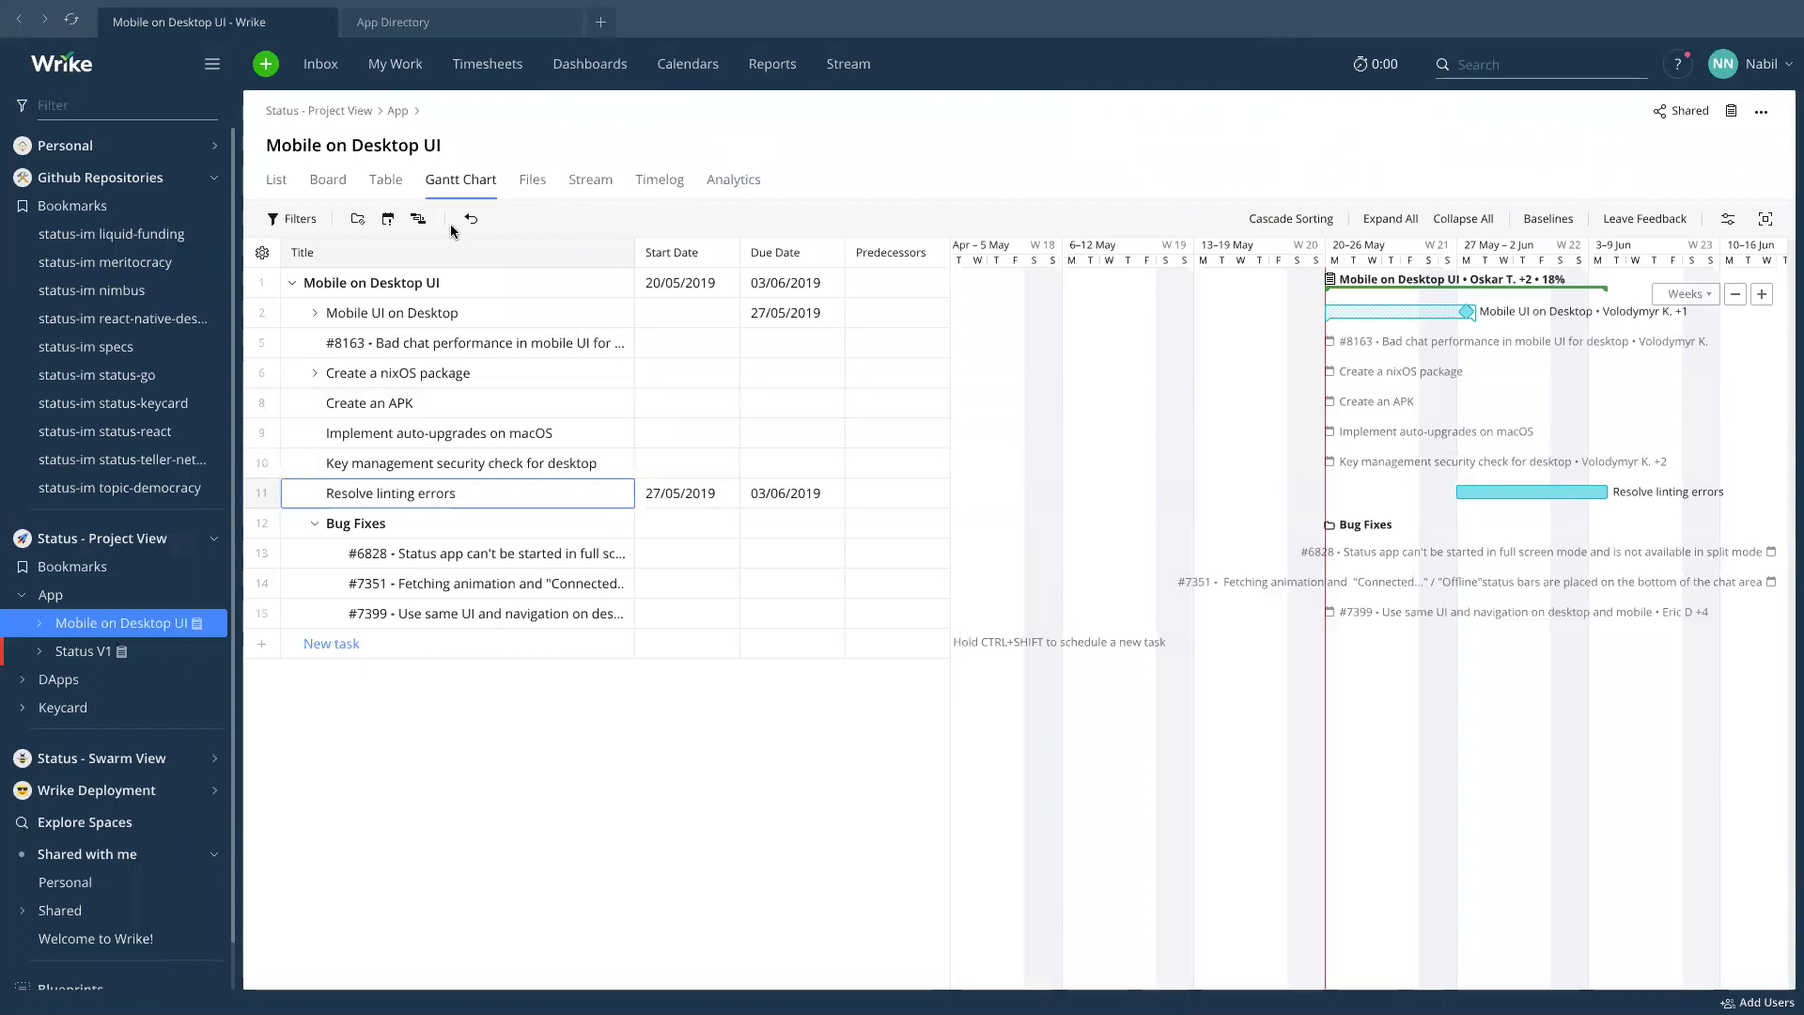
click(263, 494)
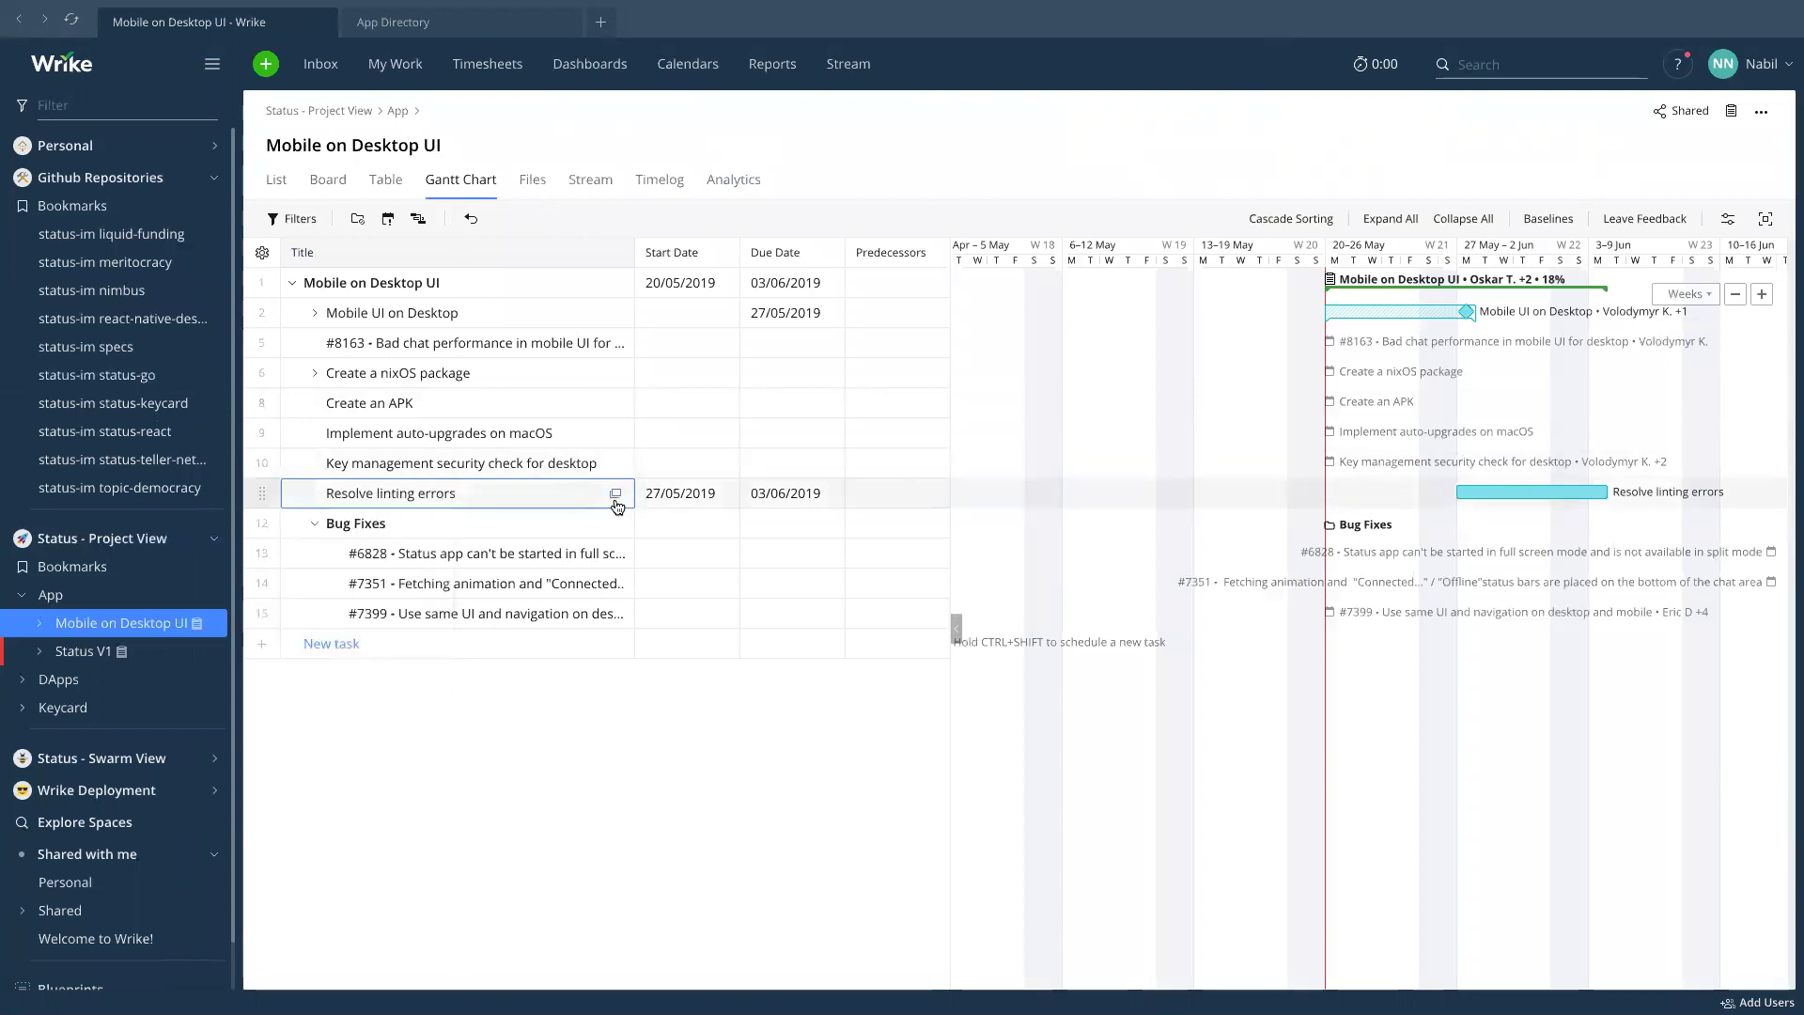
click(615, 494)
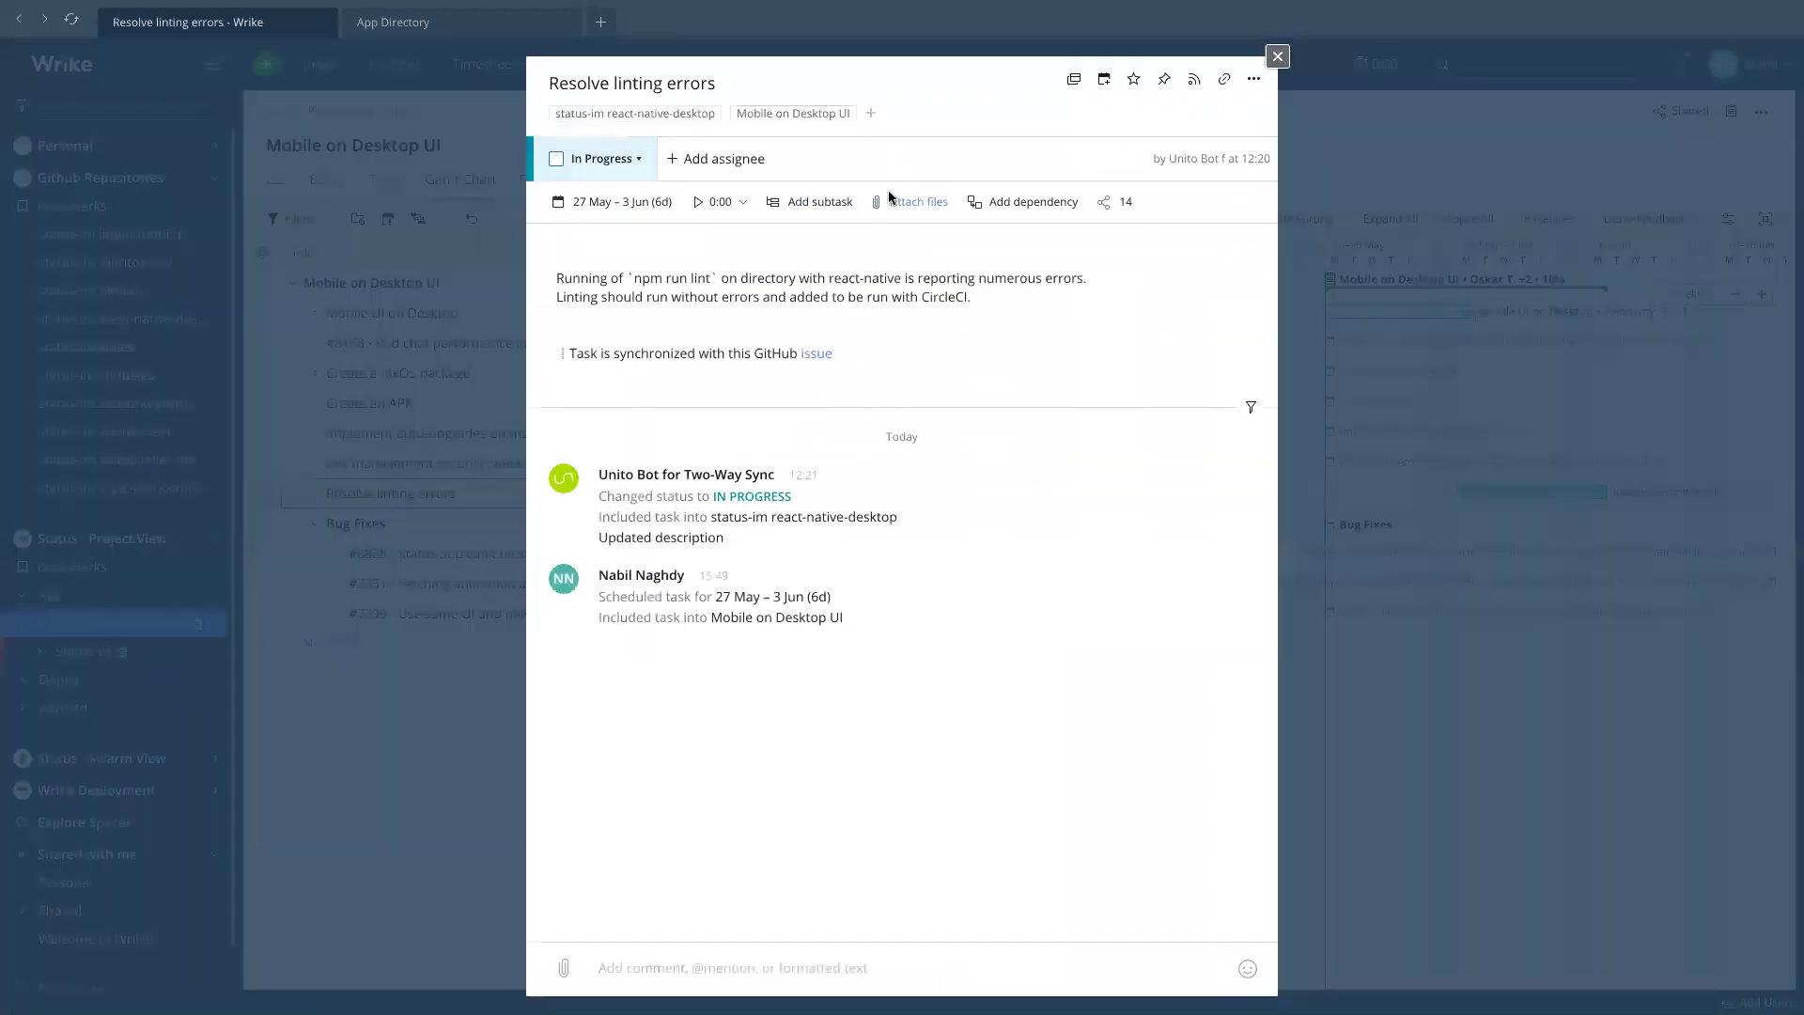
click(856, 109)
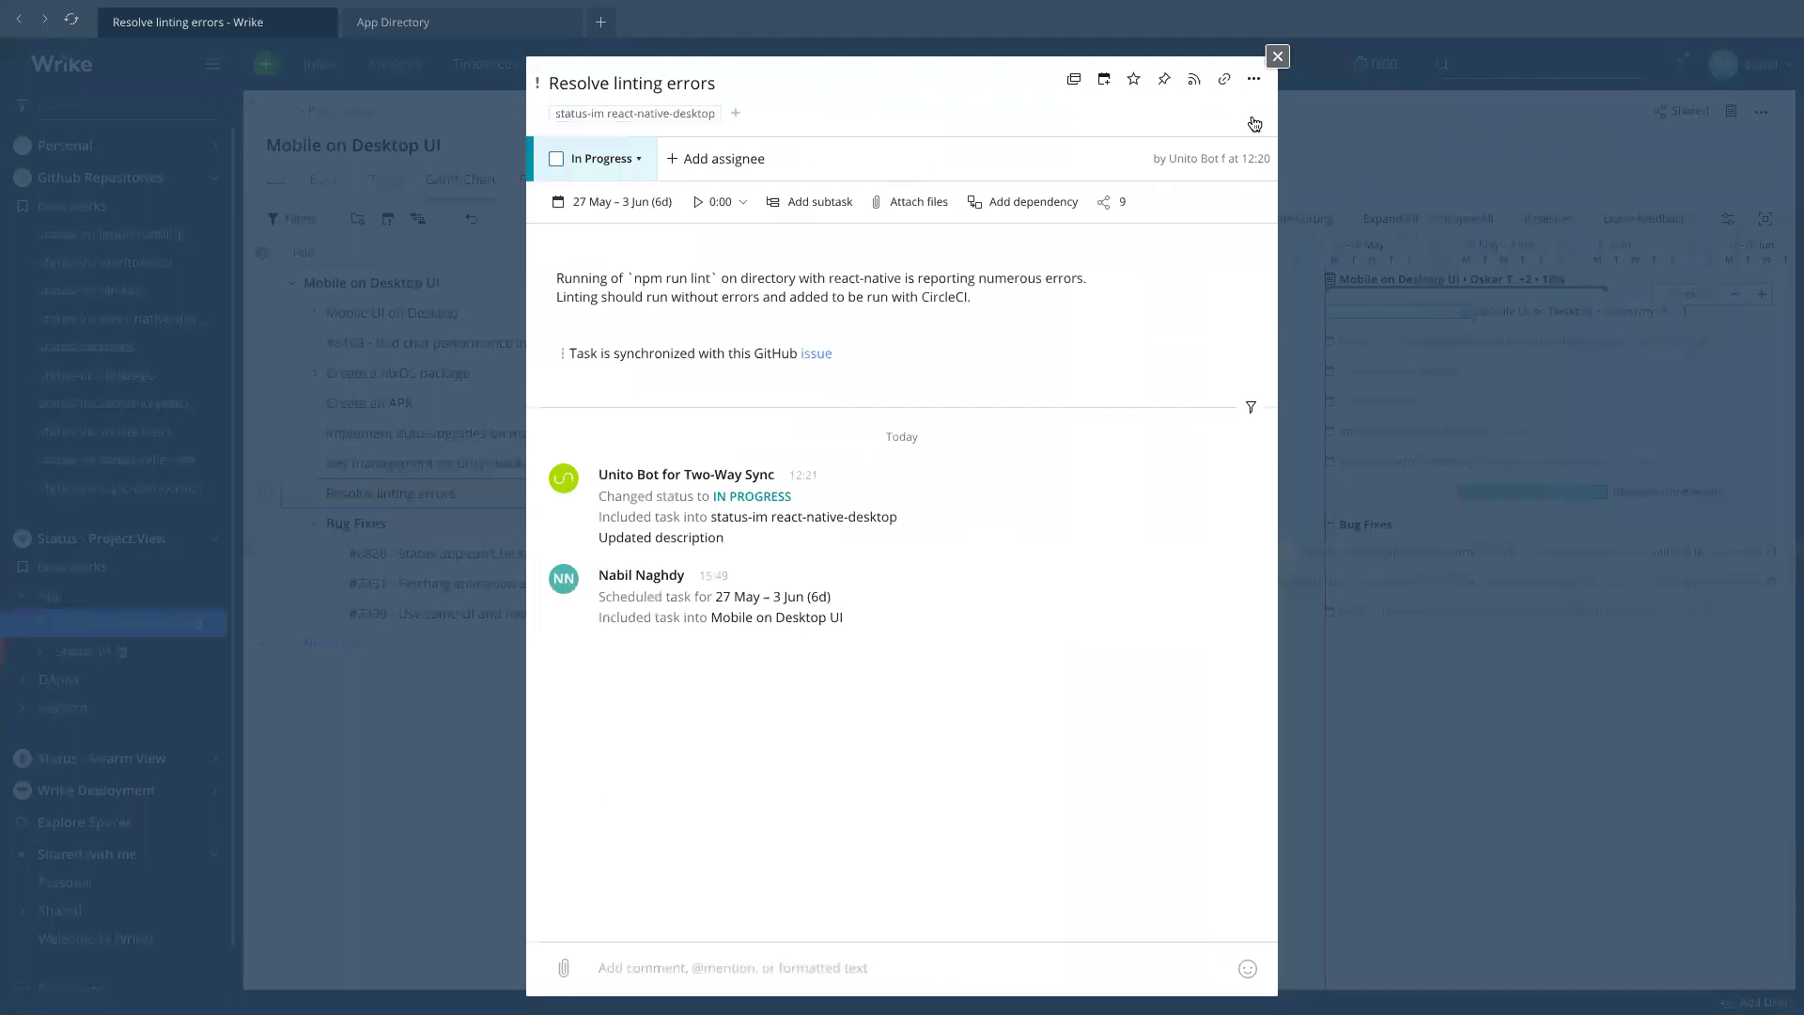
click(1275, 57)
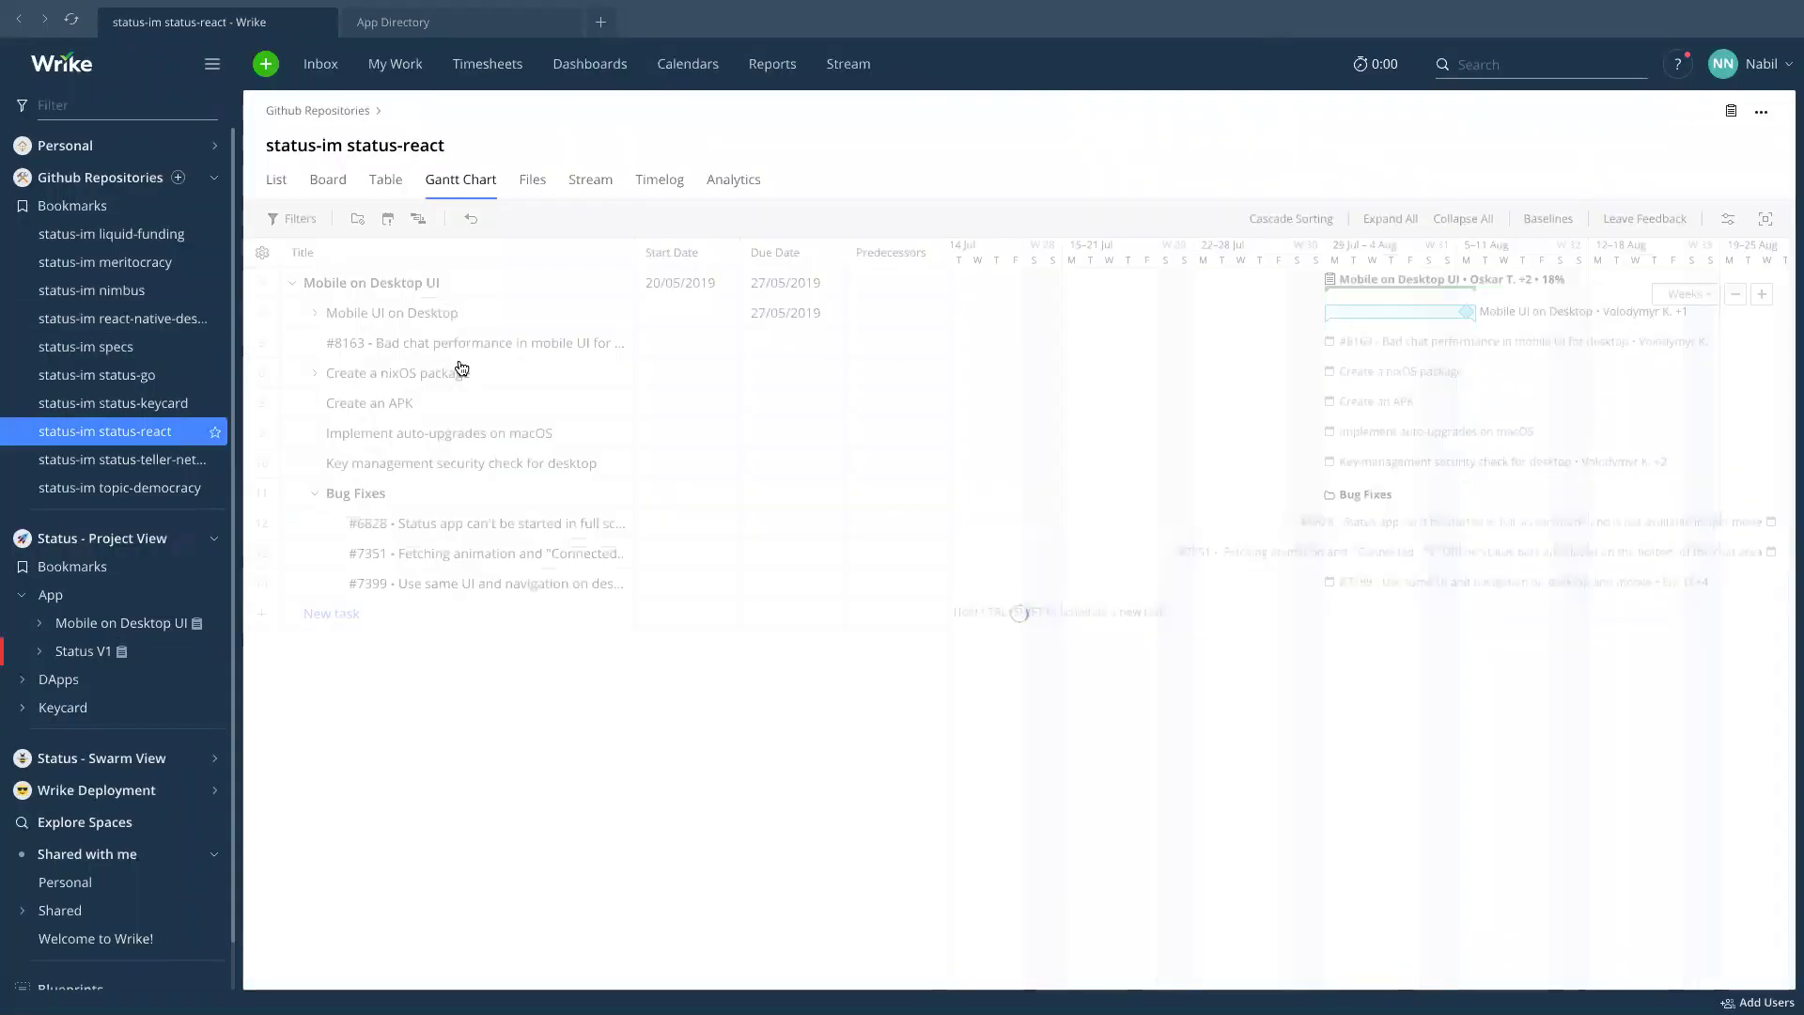
Search the workspace for fetch messages and open tasks #7973 and #7436 from the results.
click(1432, 70)
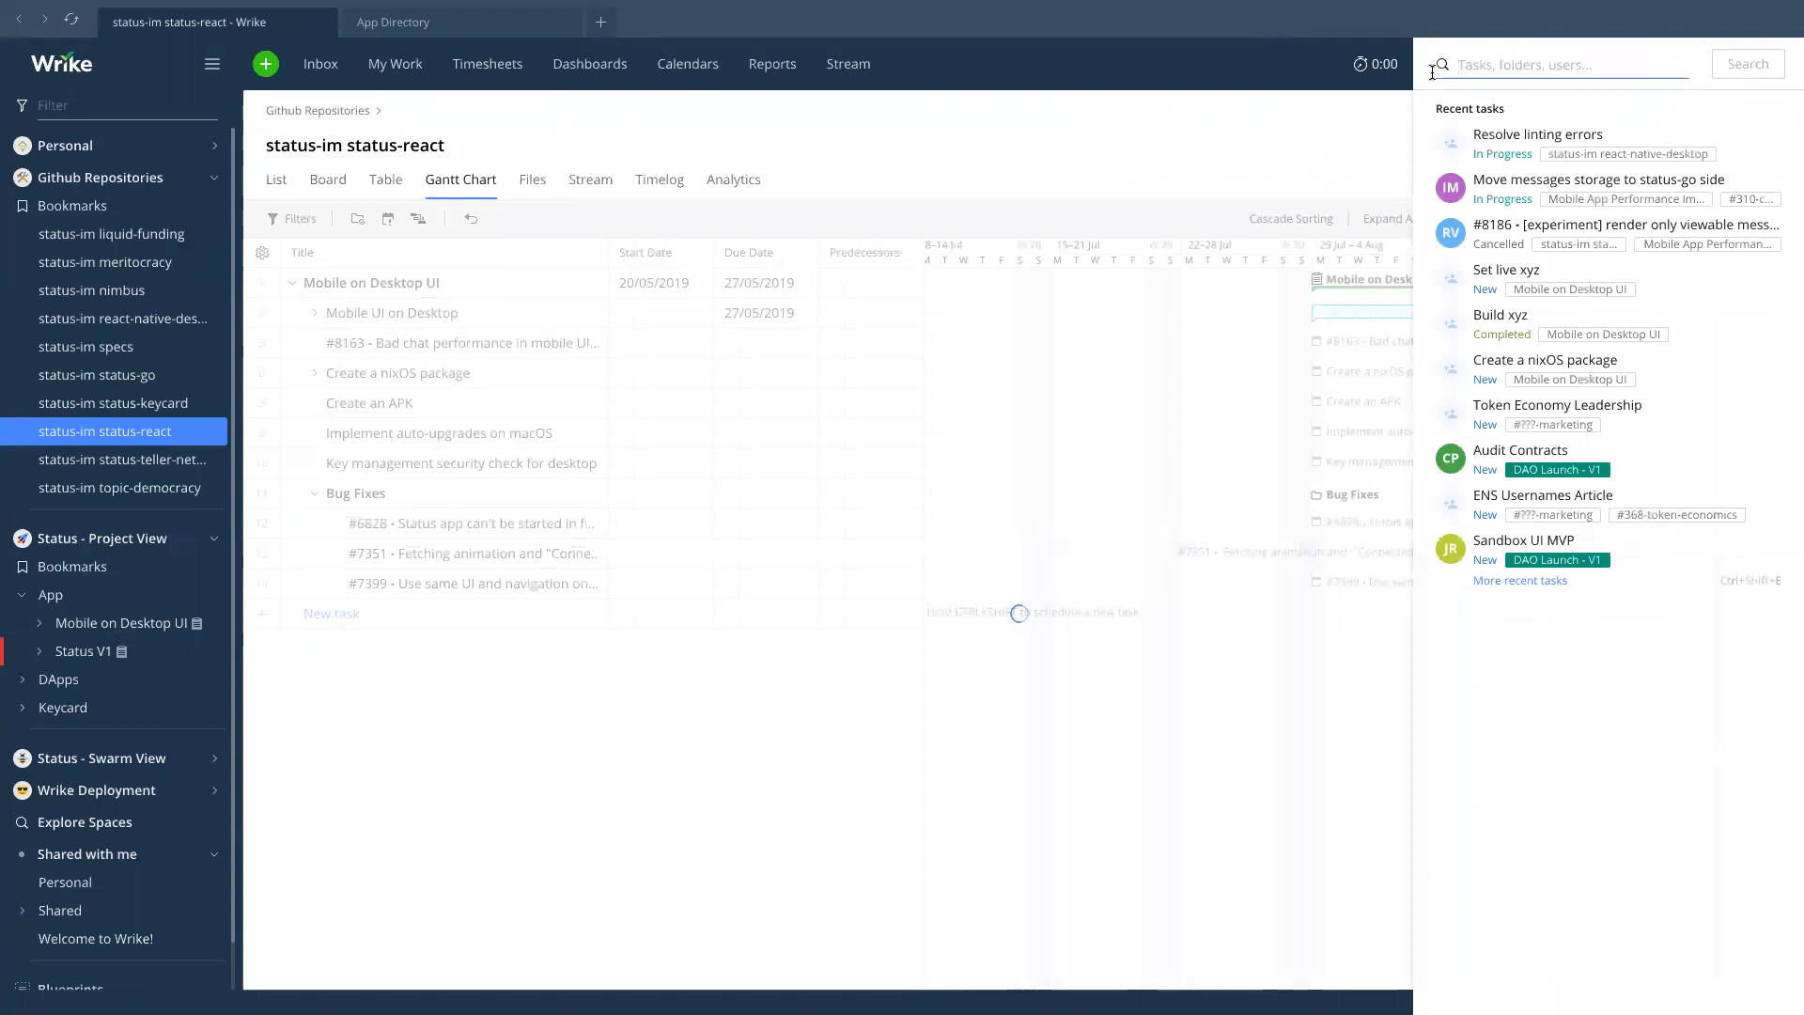
text(cpl)
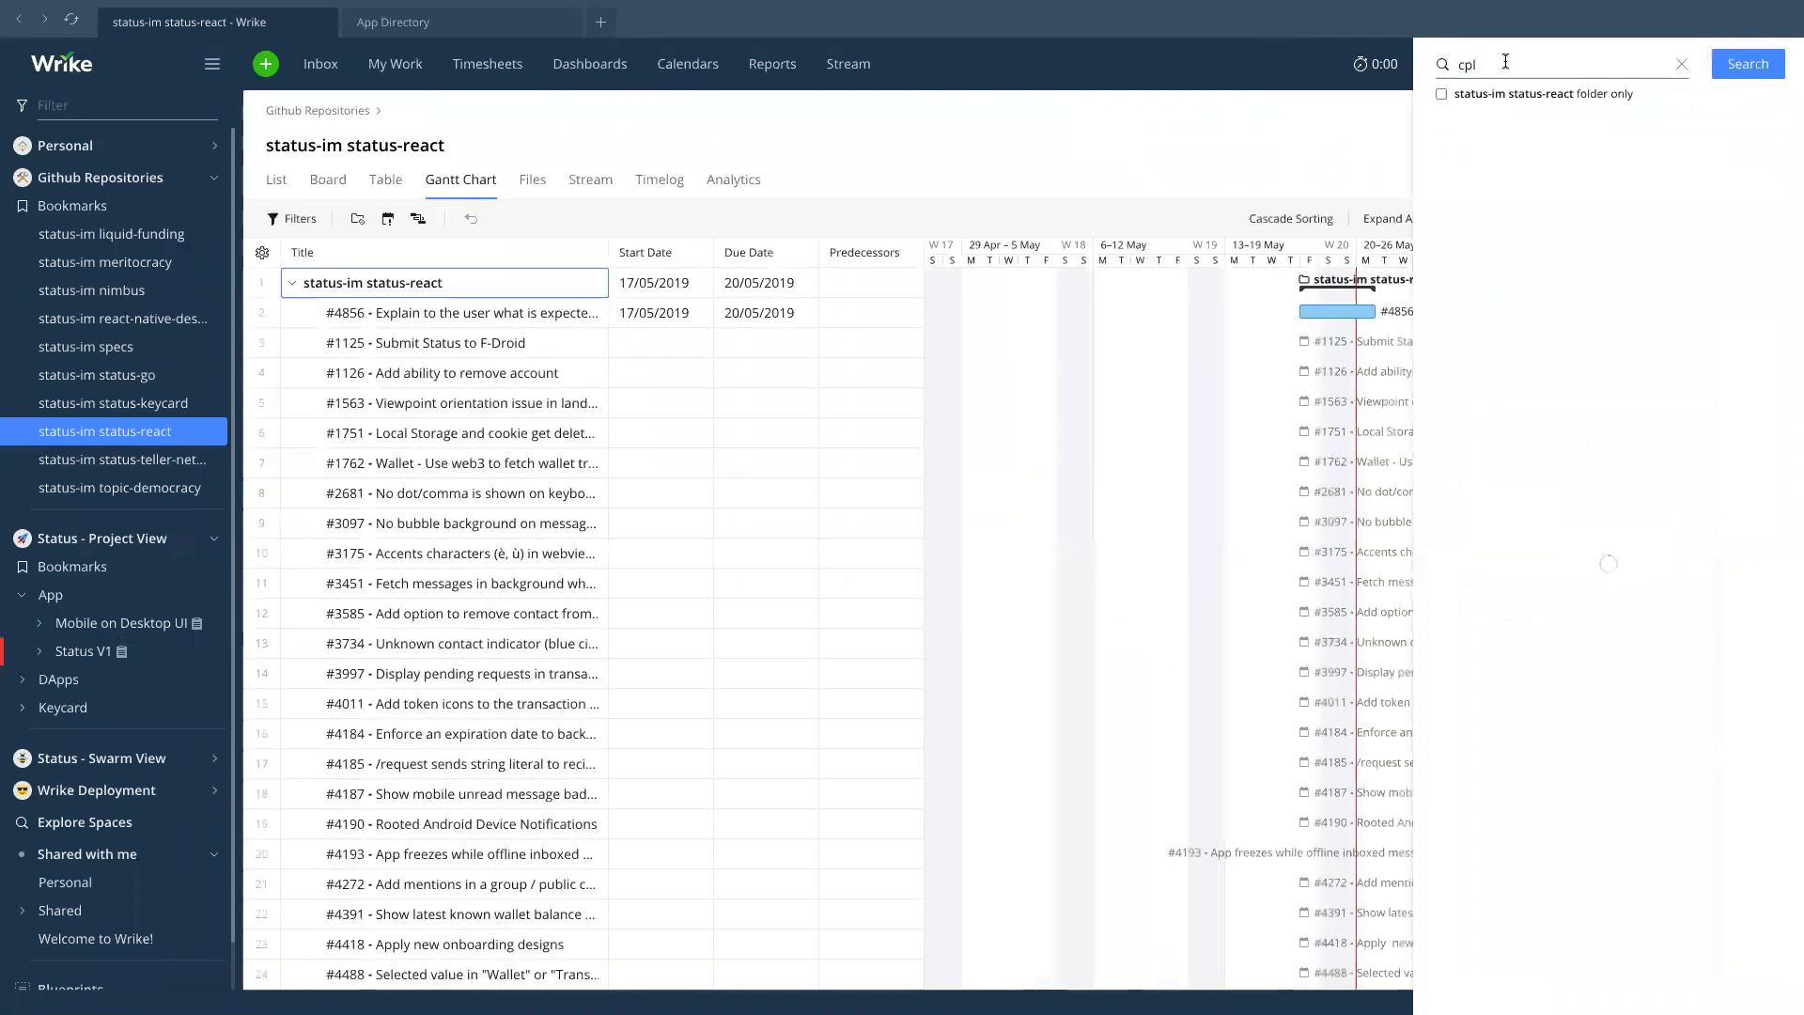
key(BackSpace)
key(BackSpace)
key(BackSpace)
text(f)
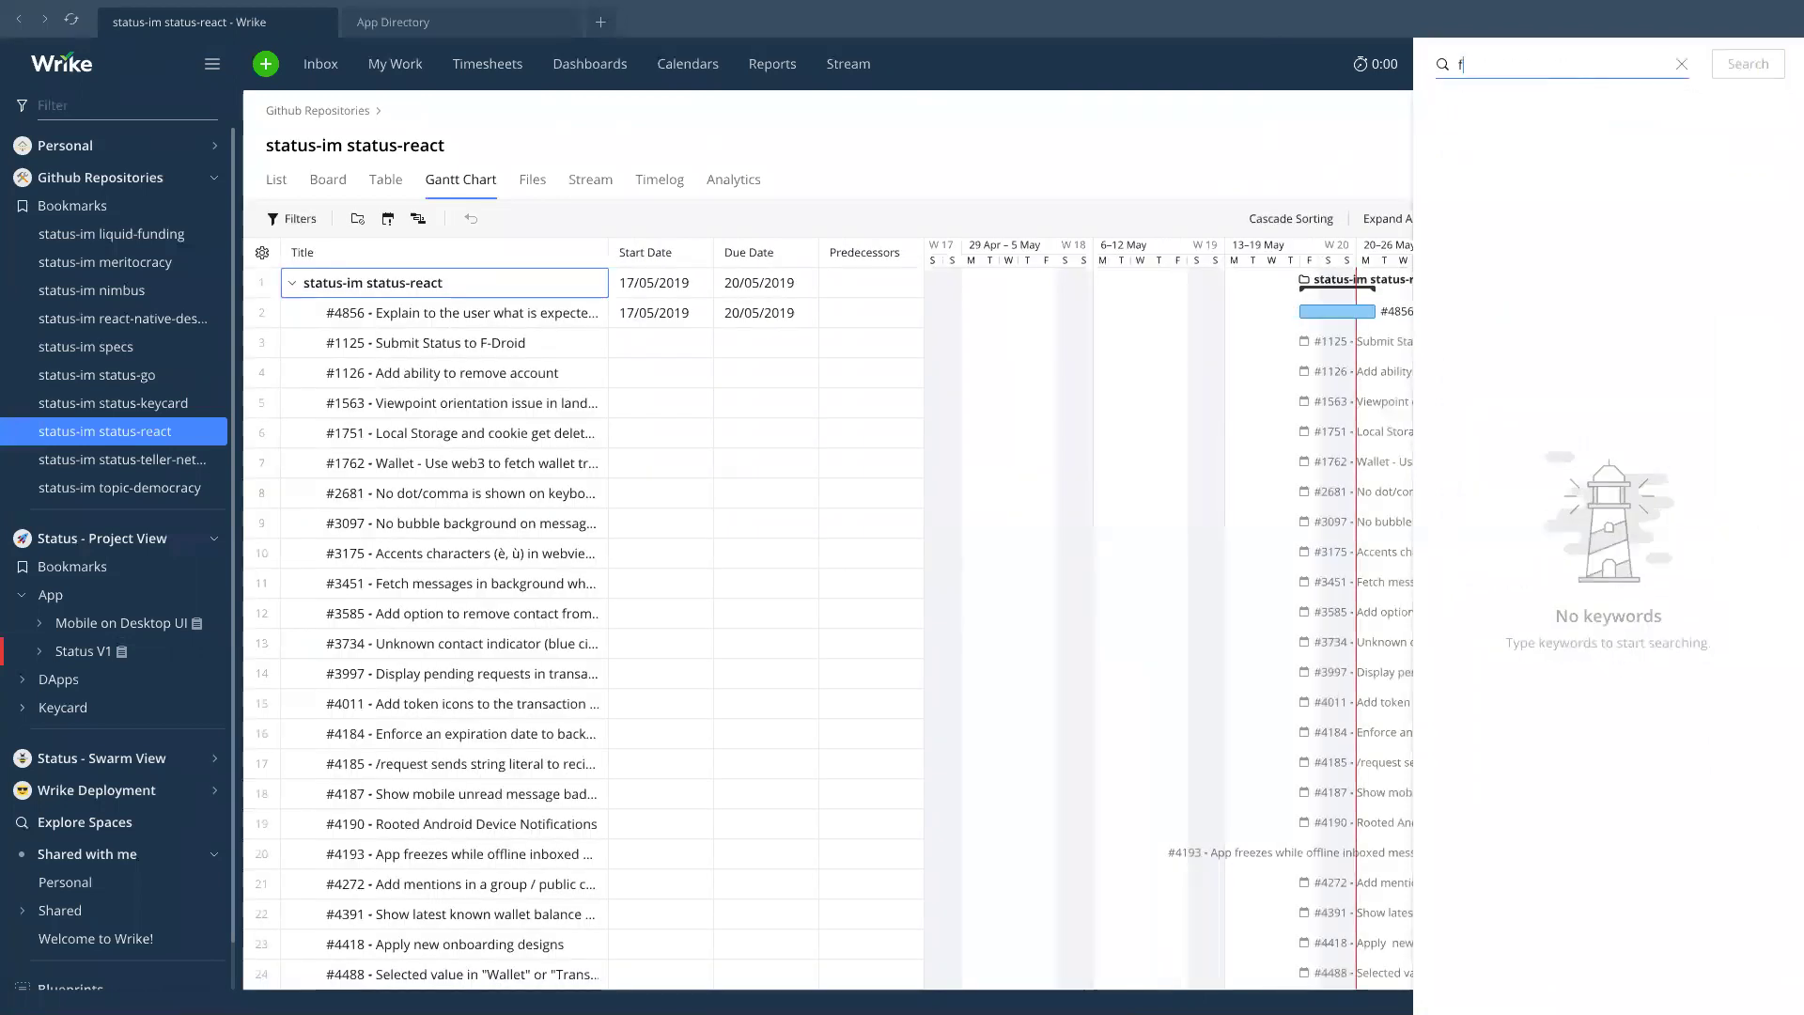
text(etch messages)
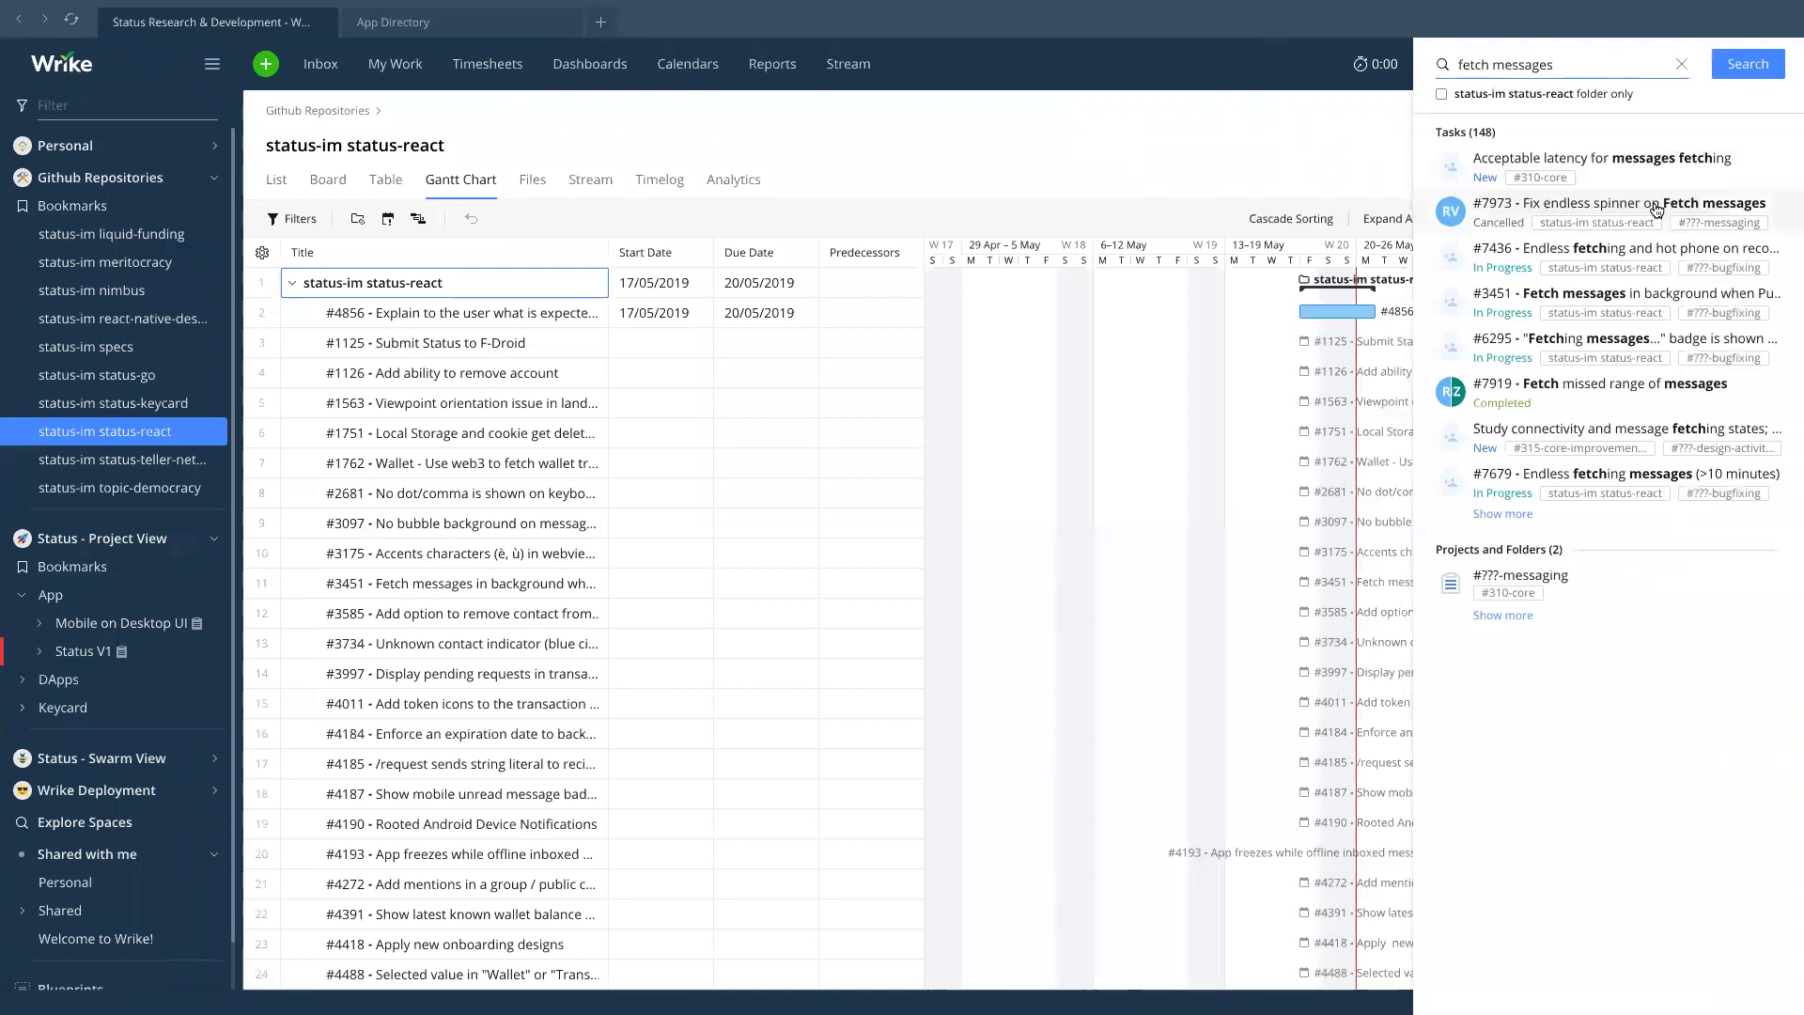
click(1656, 211)
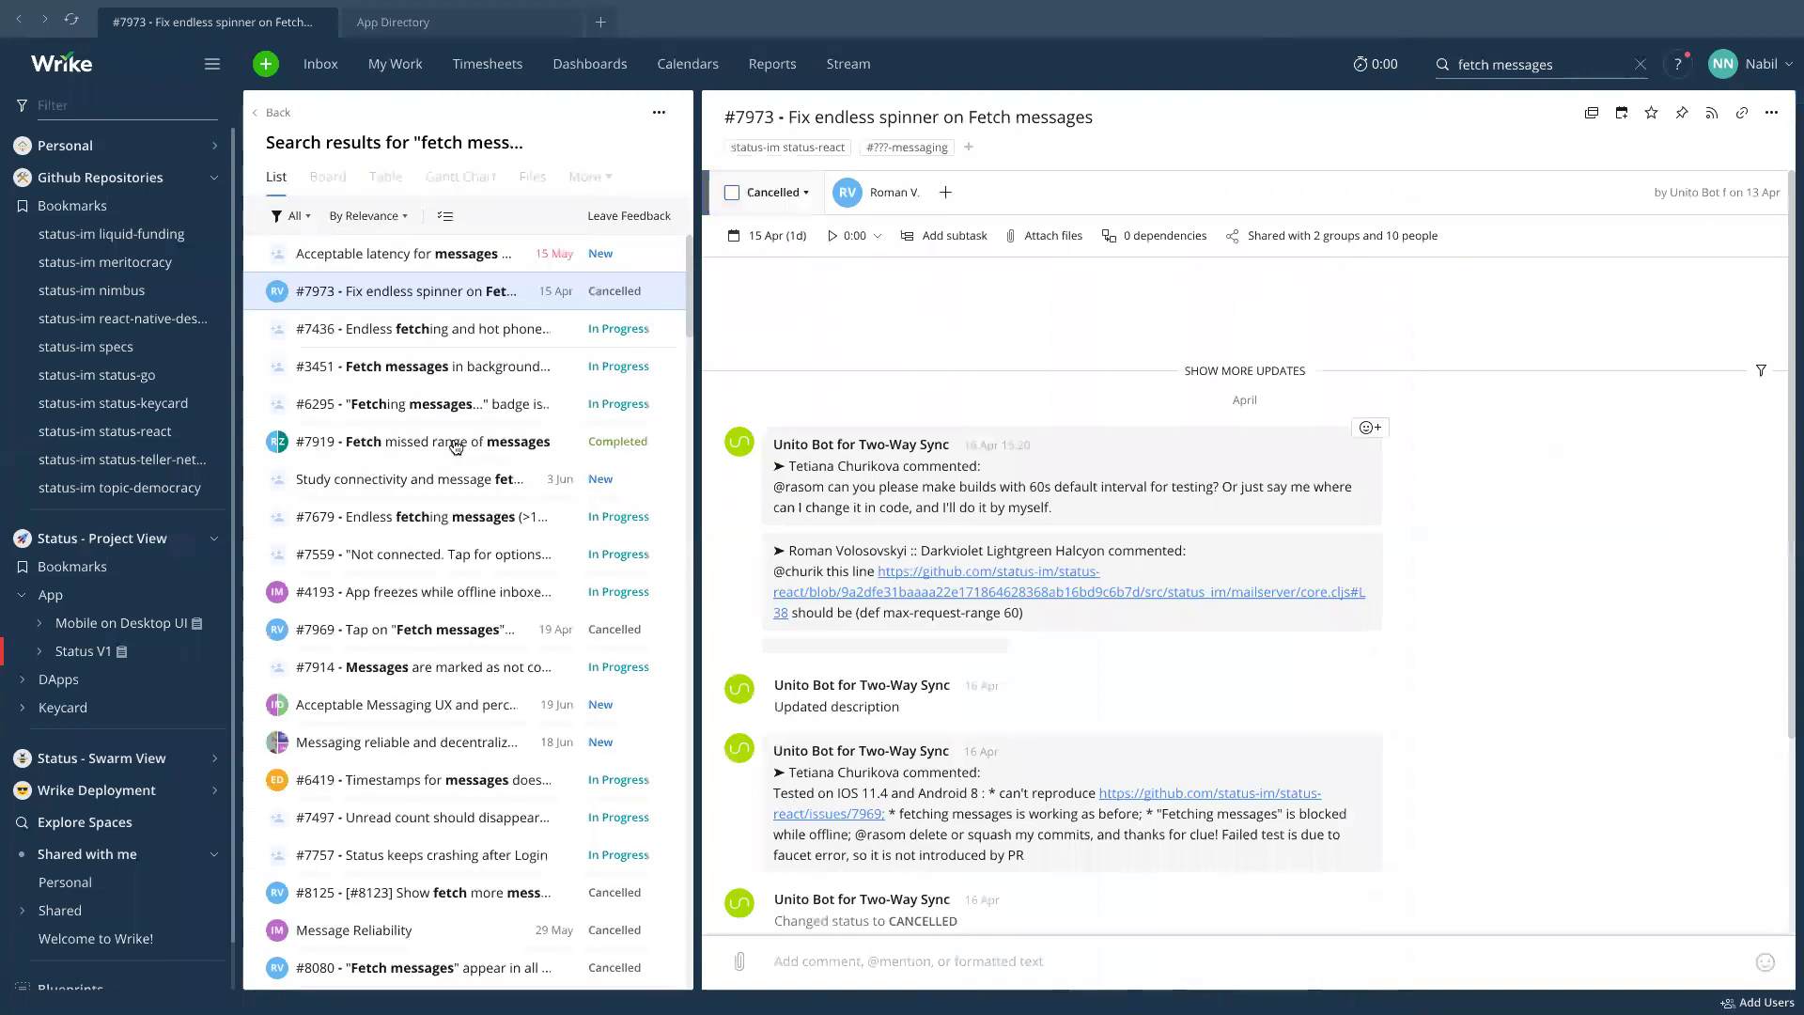
click(443, 333)
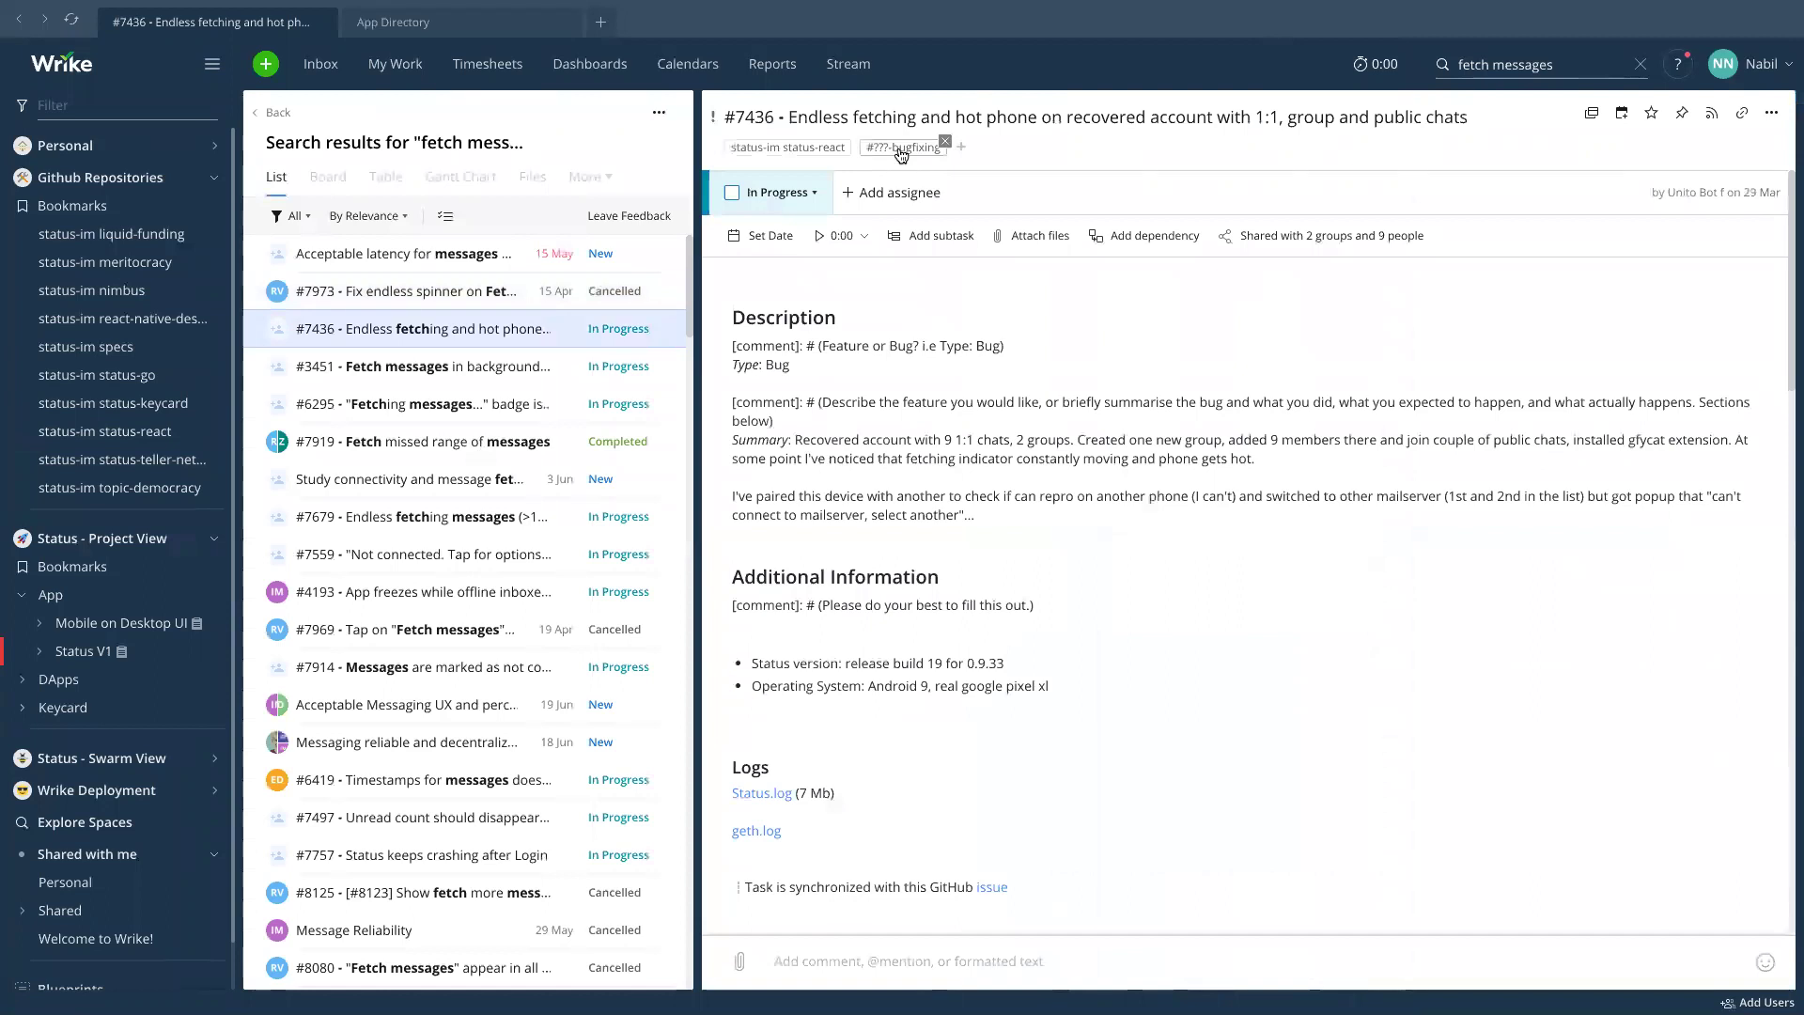
click(960, 146)
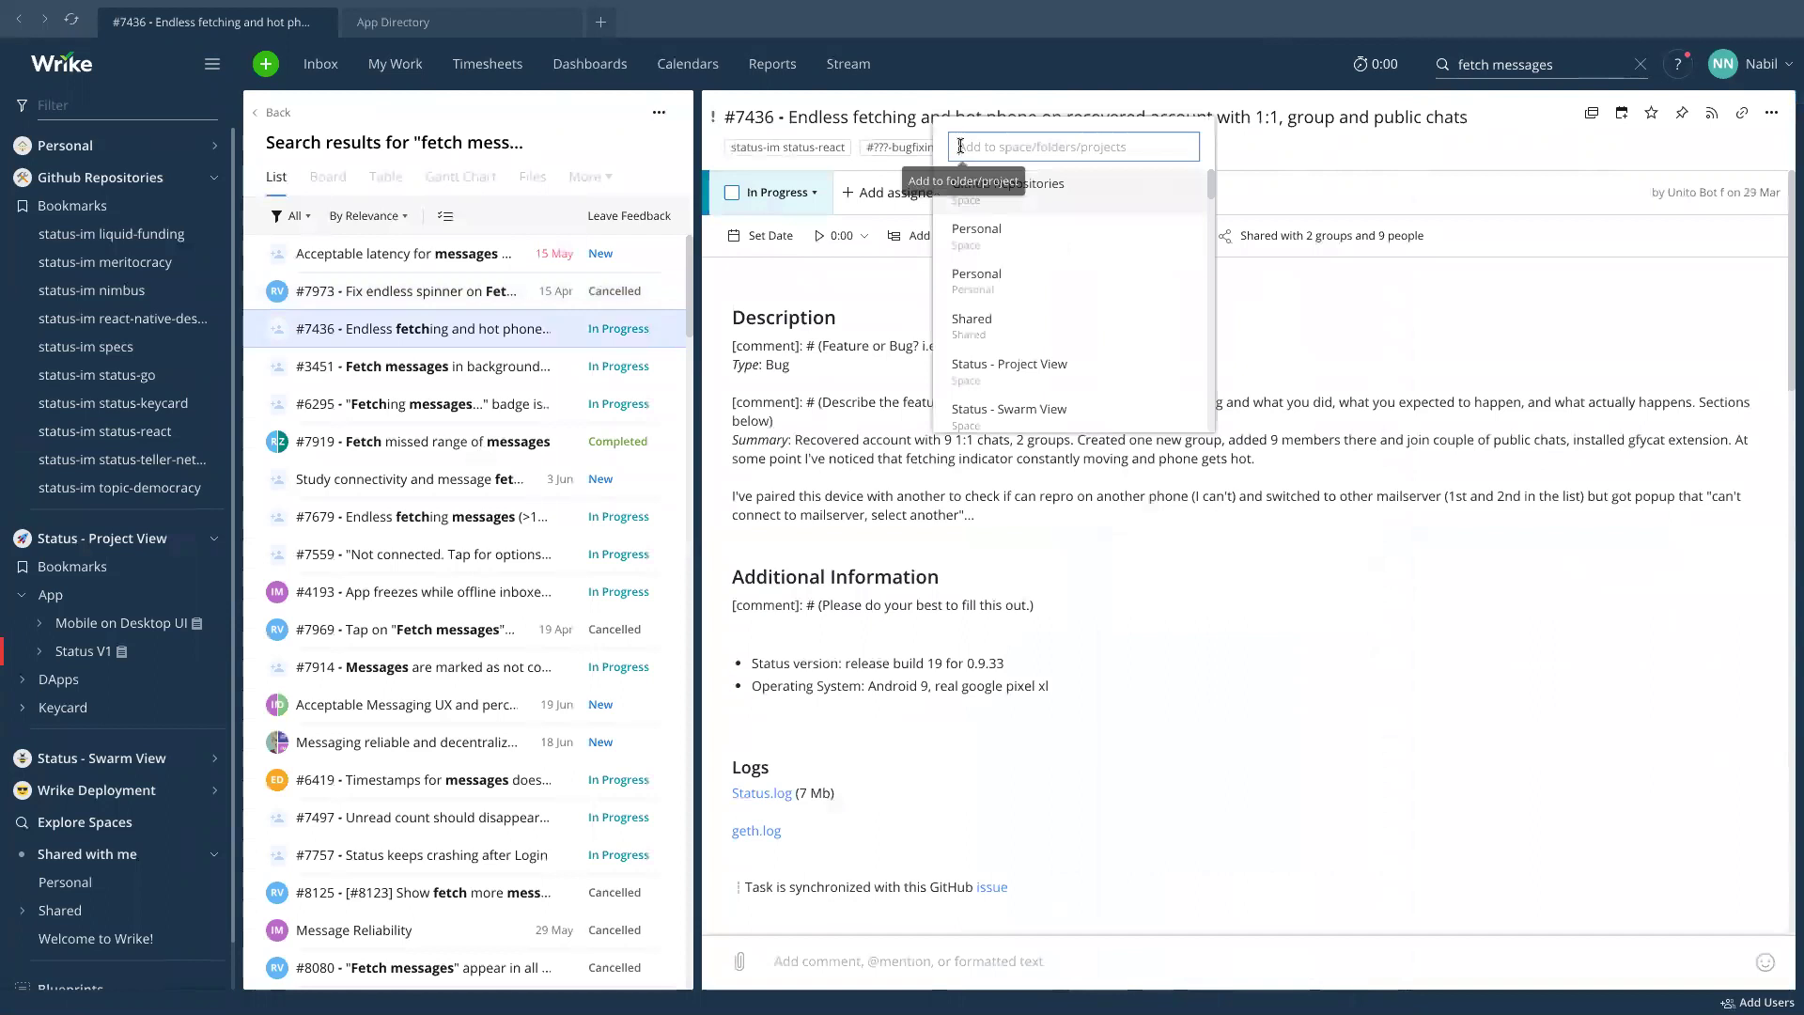
text(status v1)
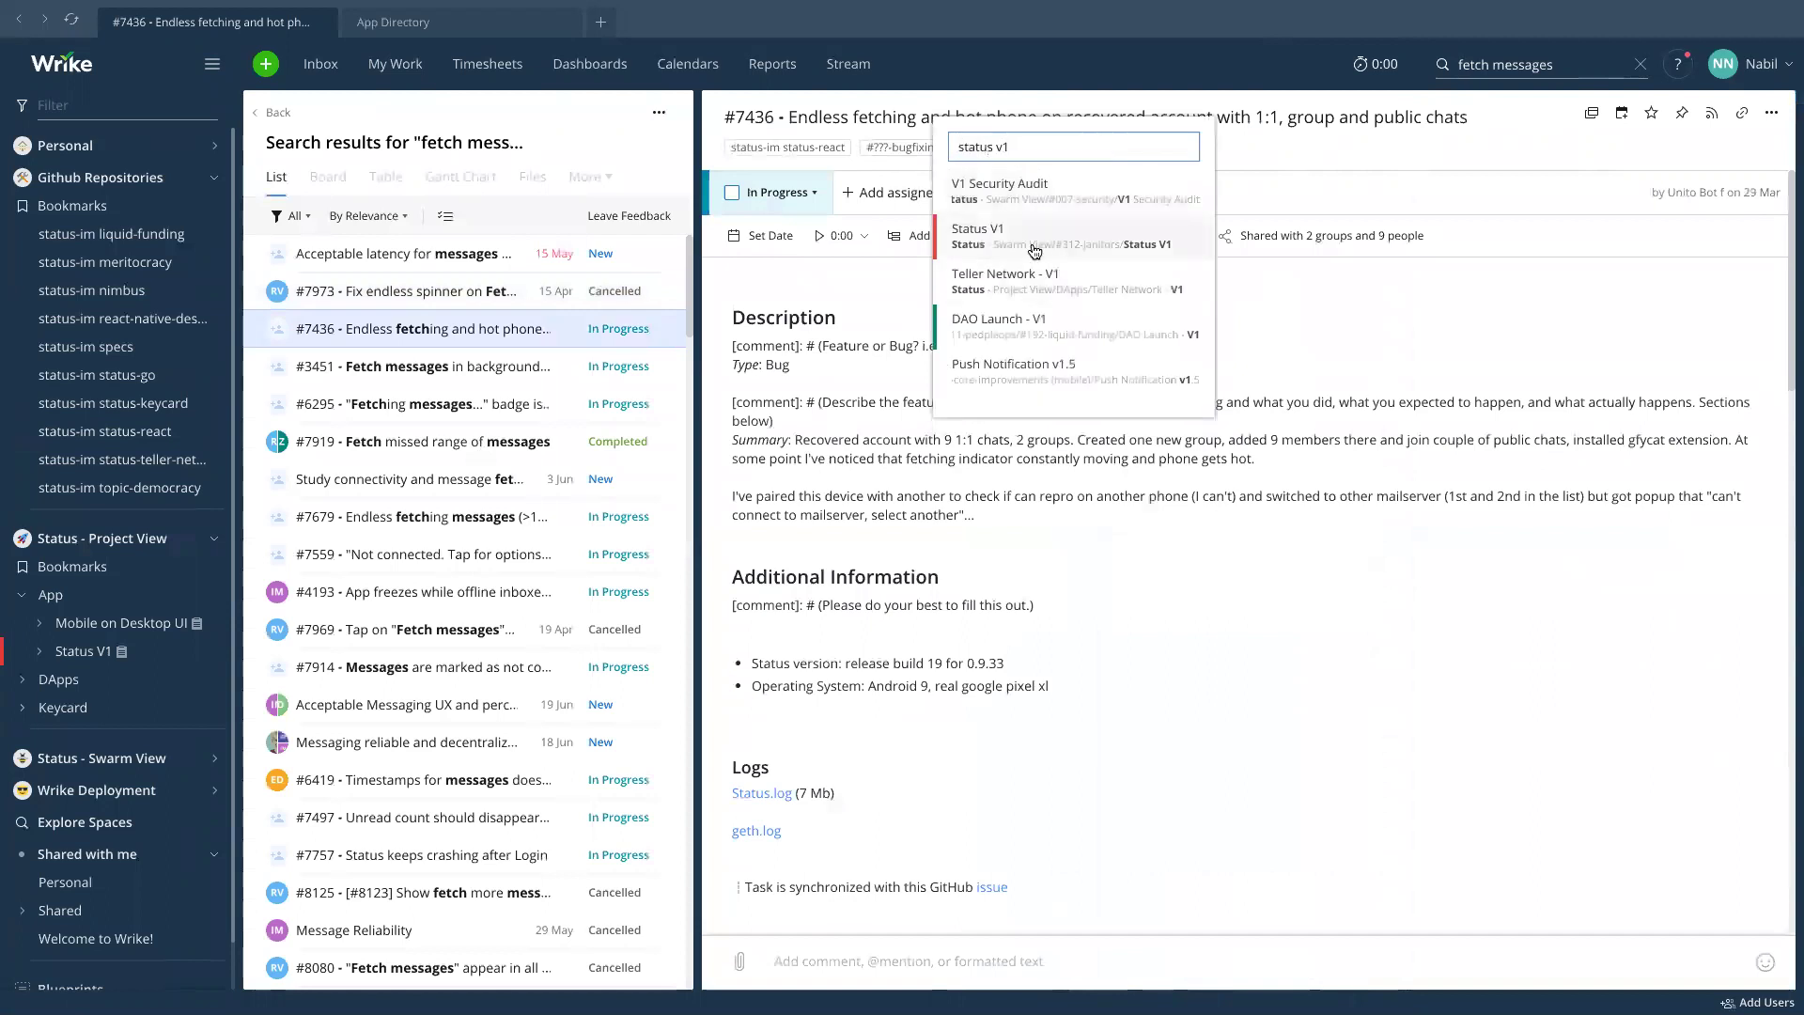
key(ctrl+a)
key(BackSpace)
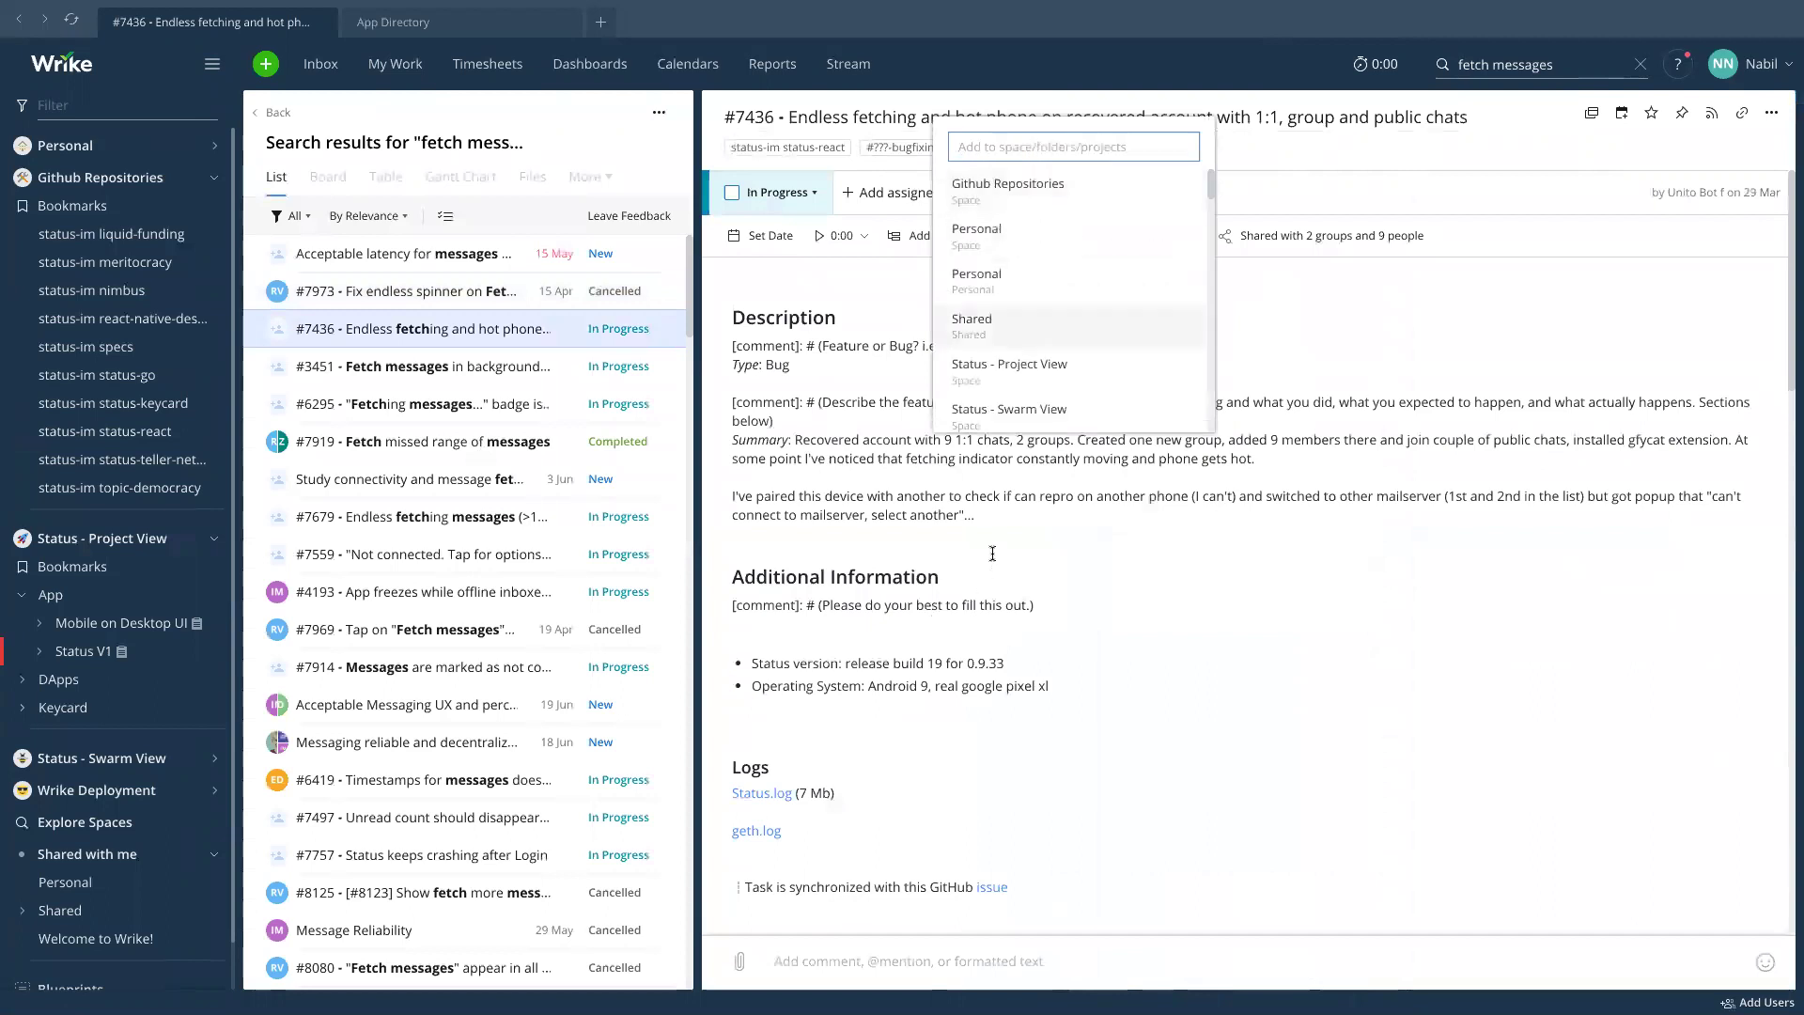
key(Escape)
Expand the DApps folder and give the DApp Store V2 project a purple colour.
right_click(111, 653)
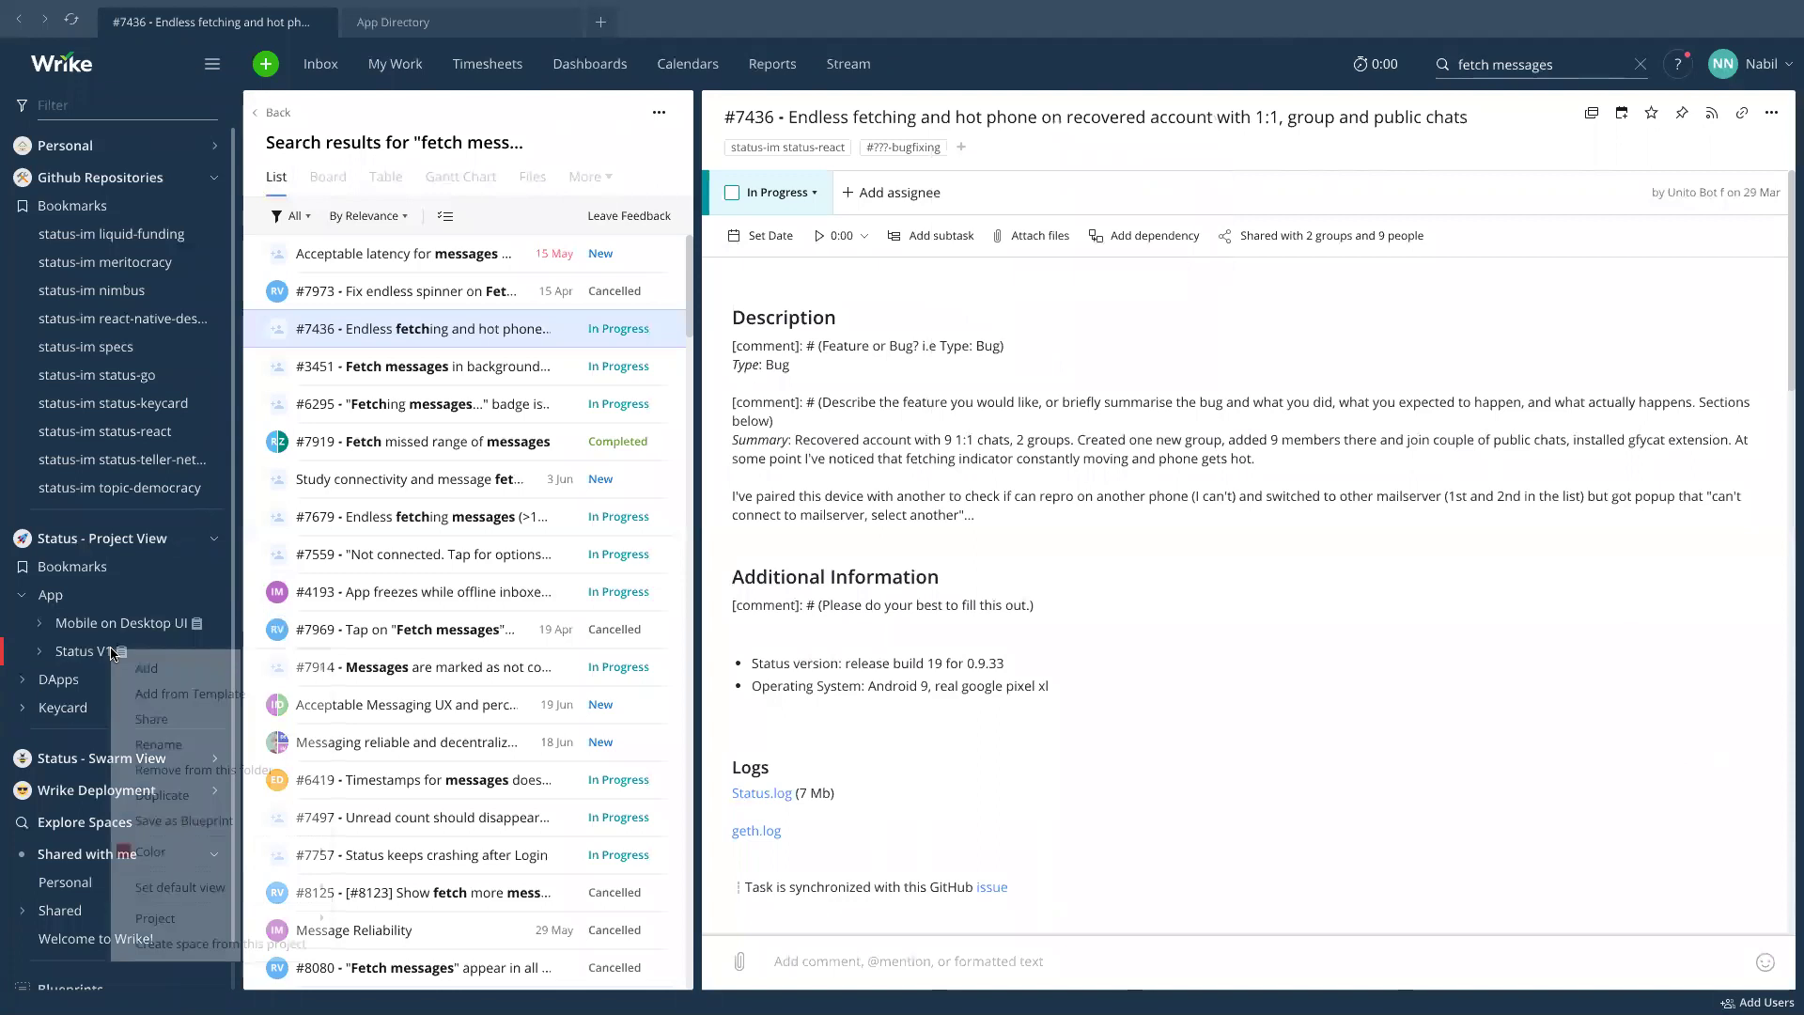
click(1170, 734)
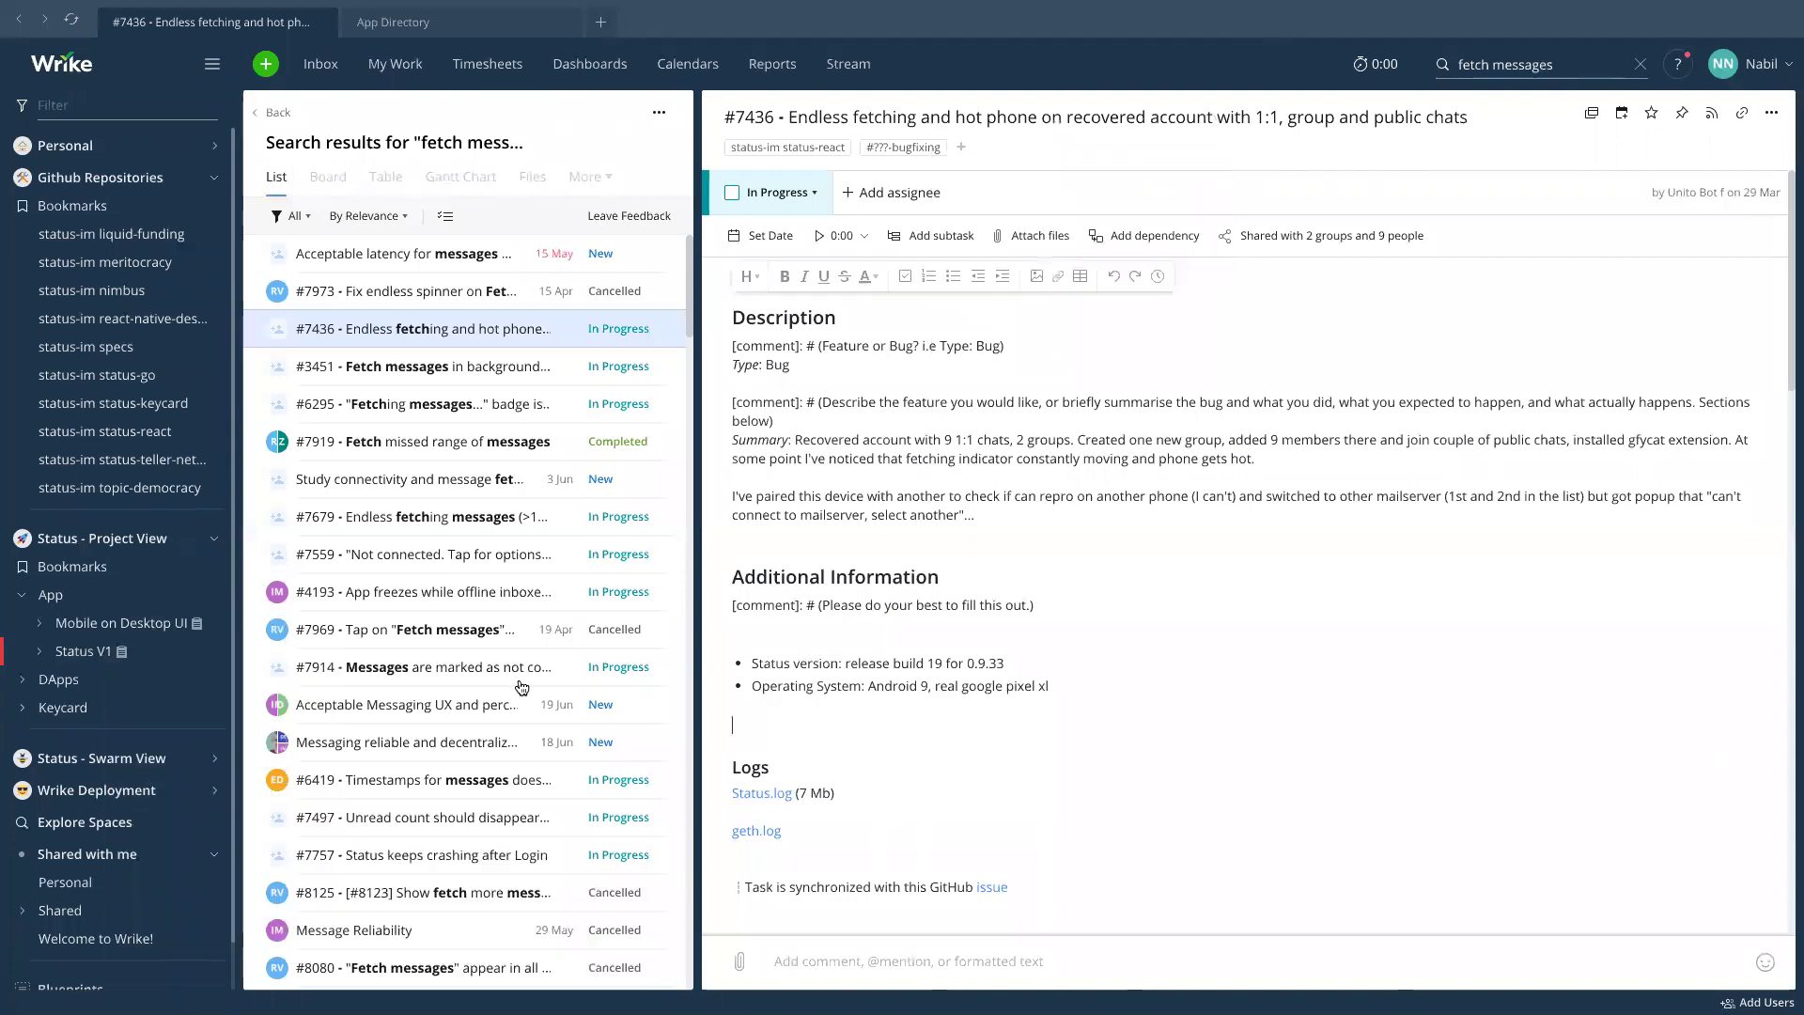
click(21, 680)
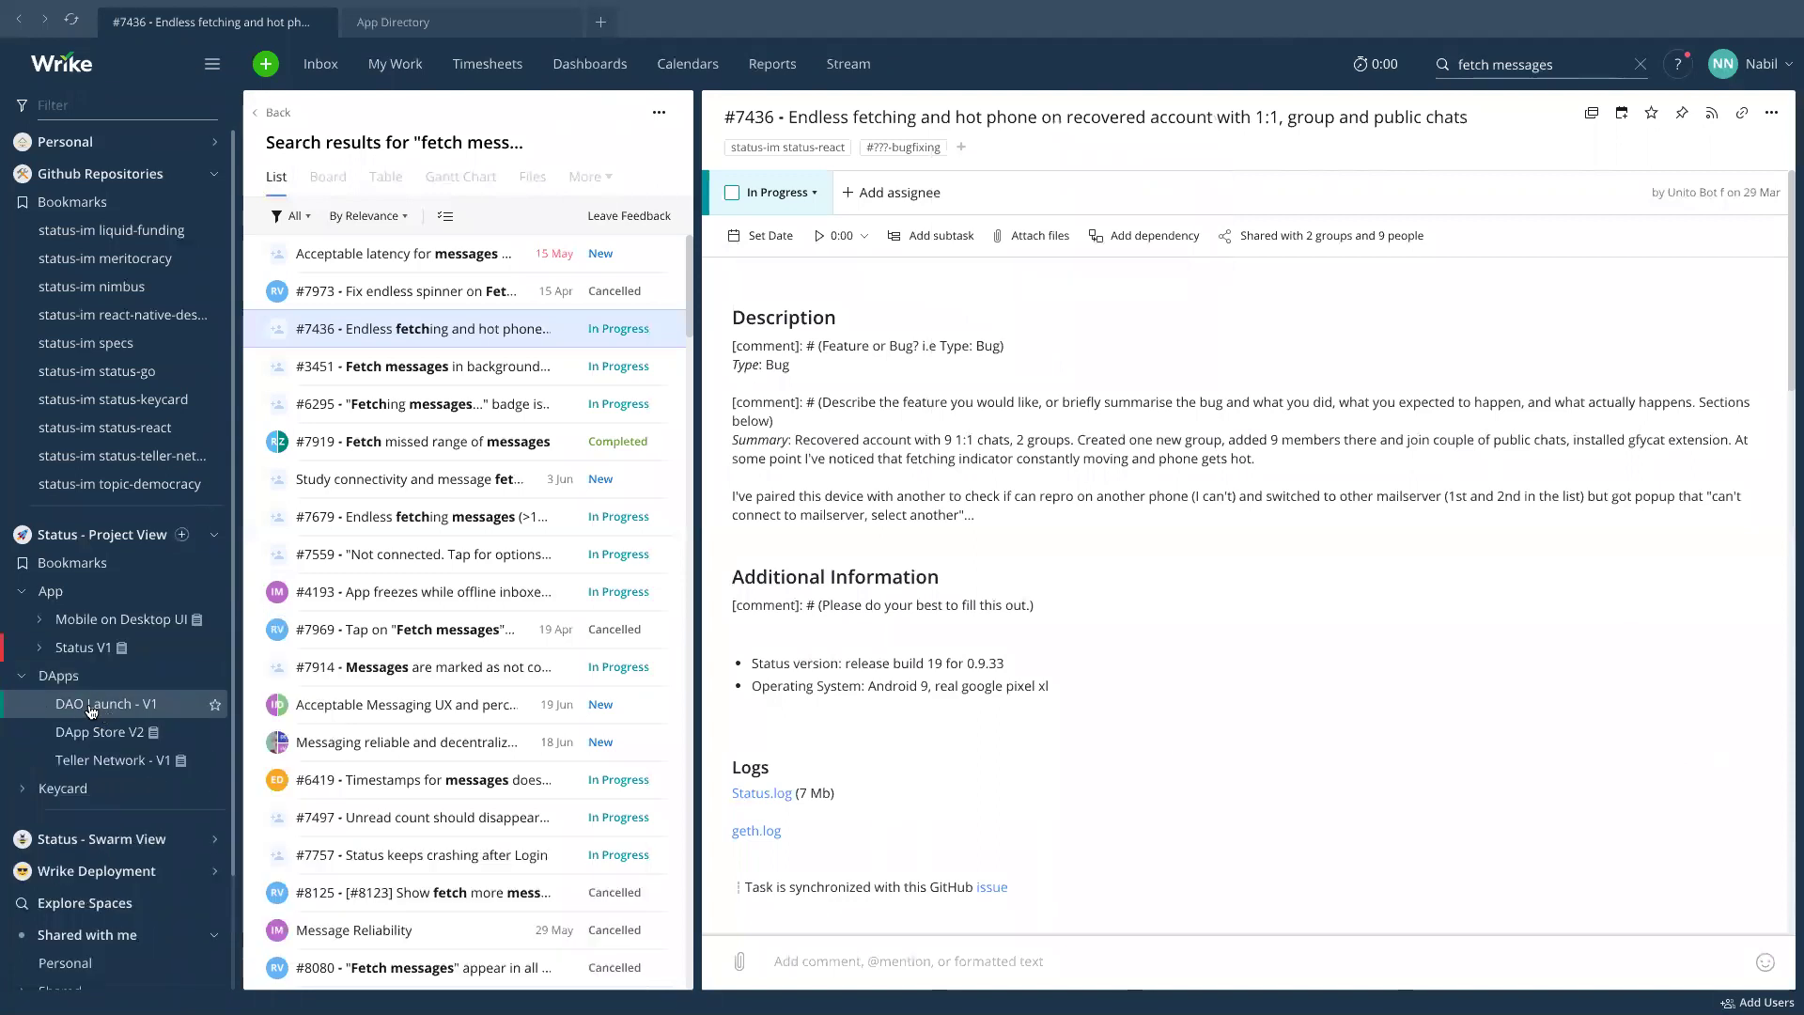
right_click(101, 732)
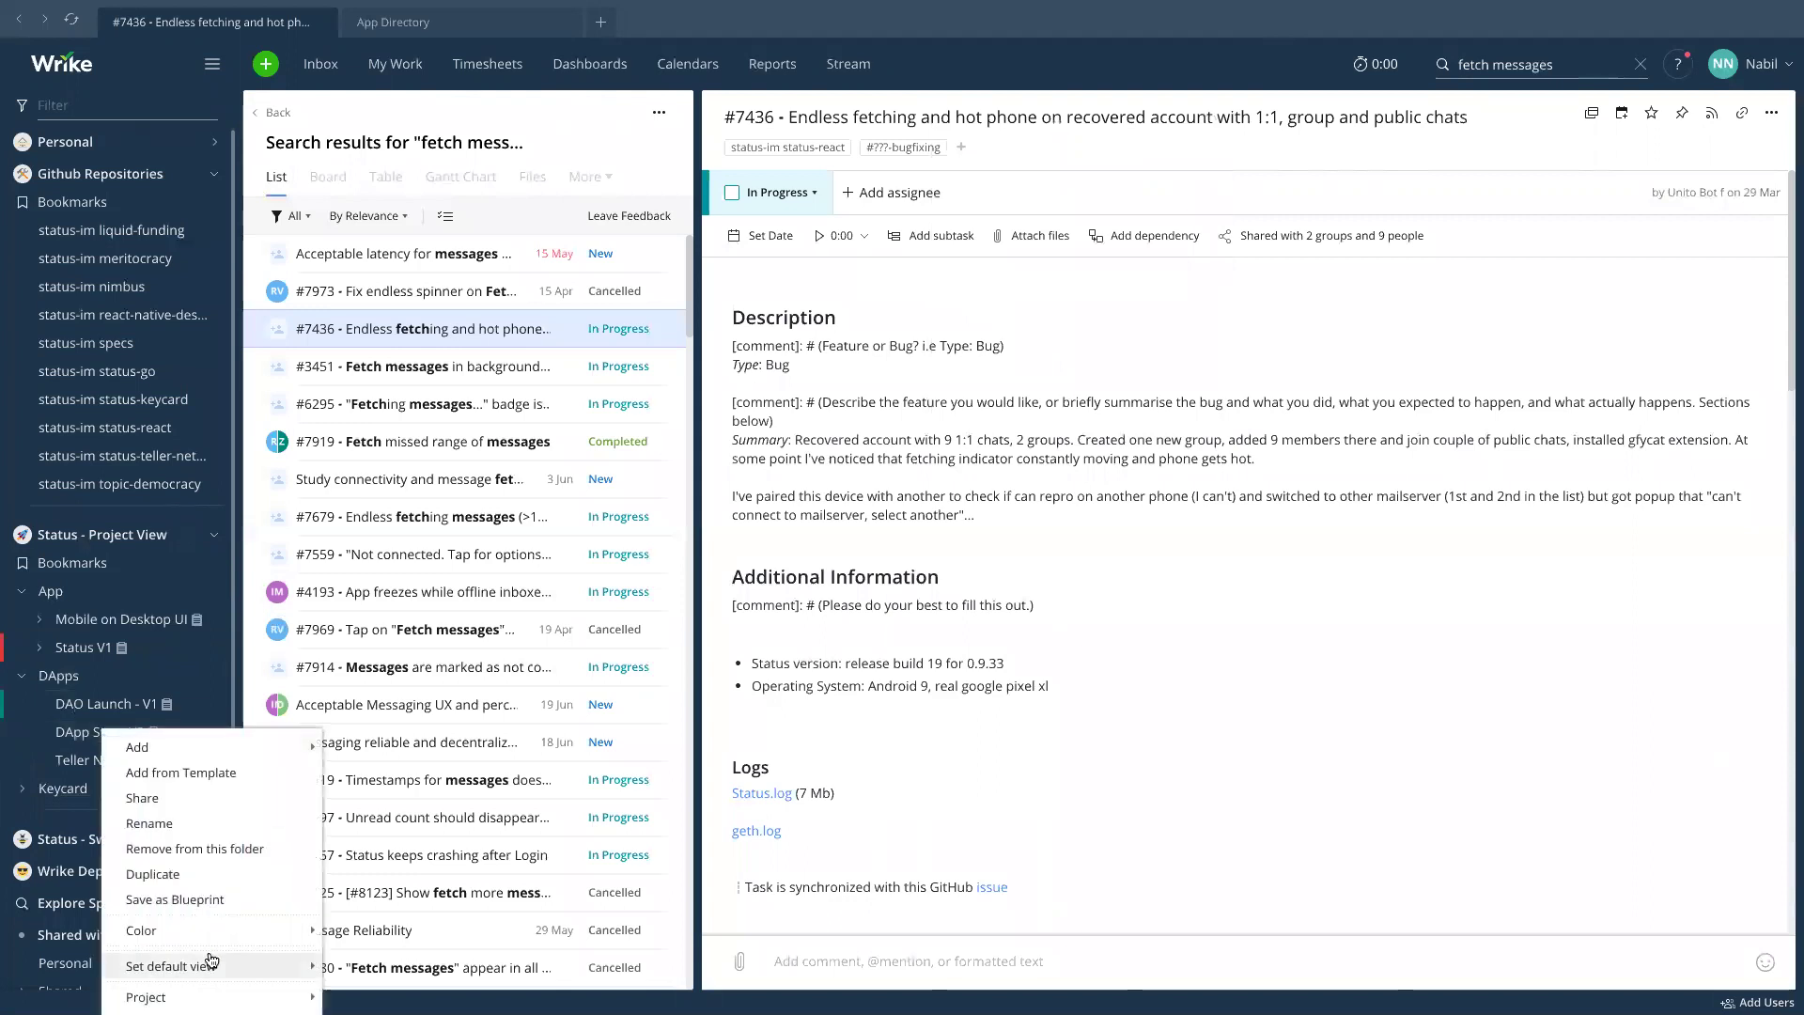
click(1272, 634)
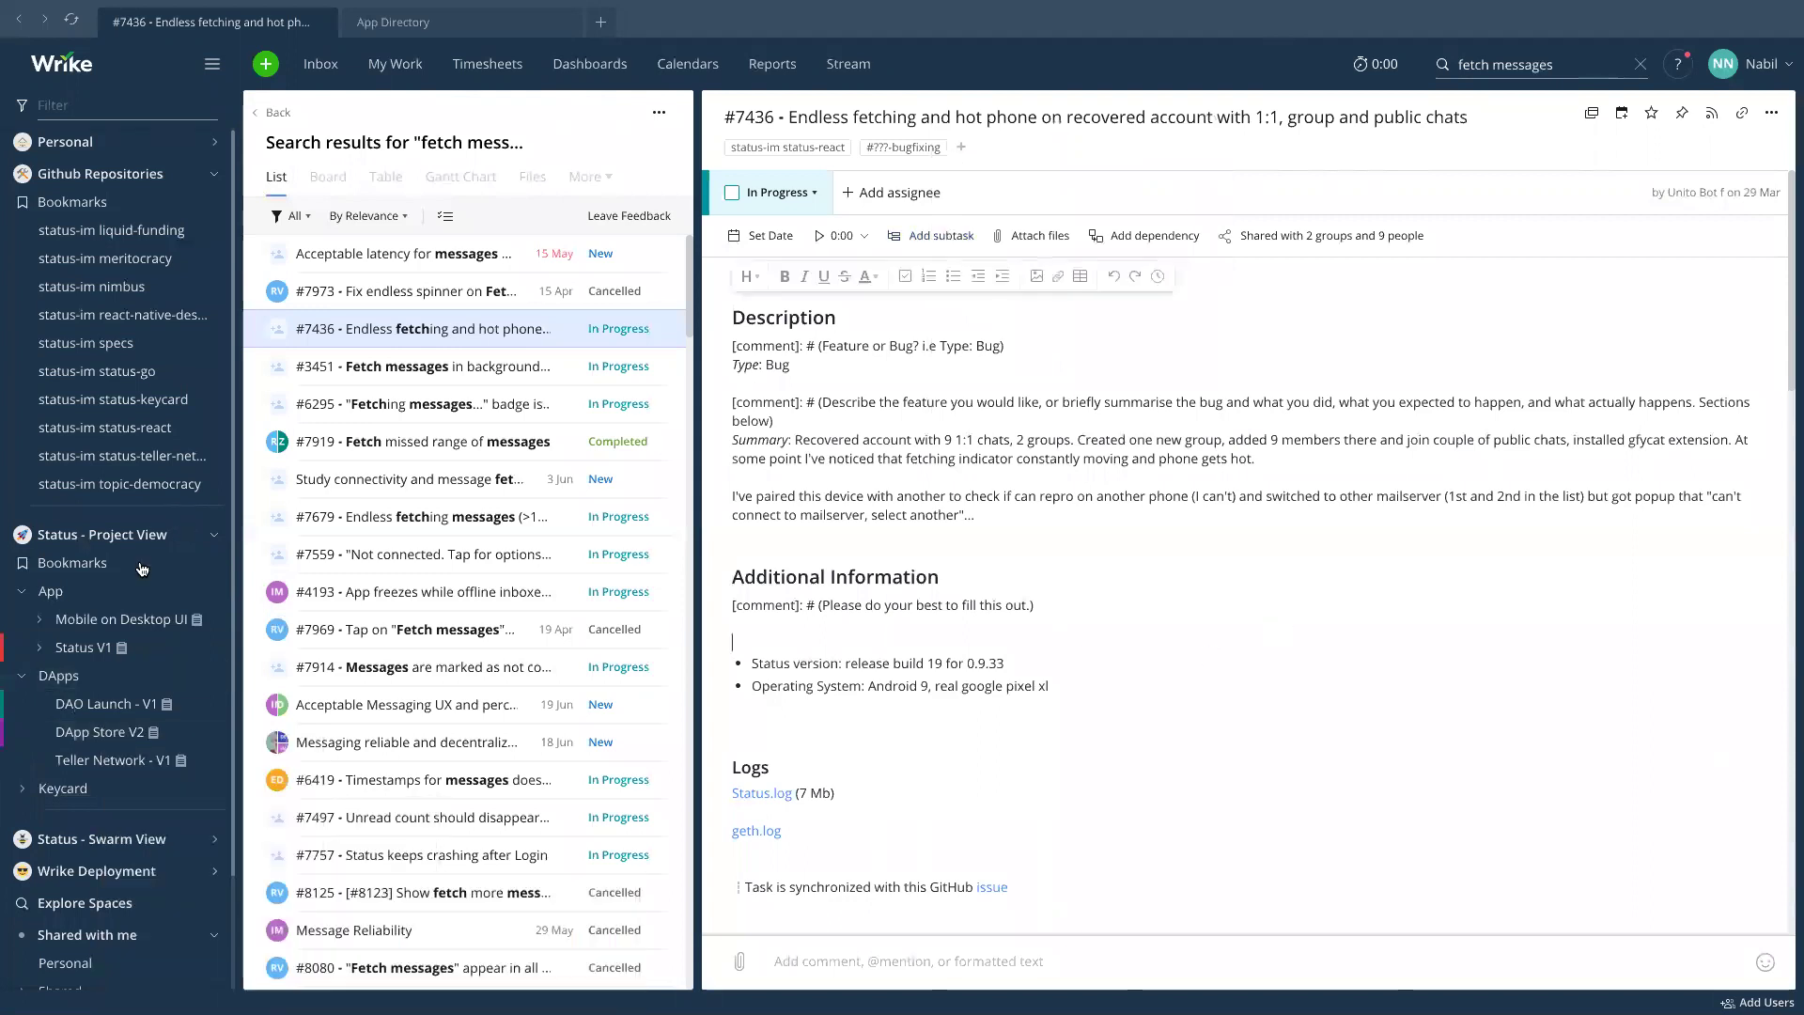
Collapse the DApps and App folders and the Status - Project View space in the workspace tree.
click(23, 676)
click(21, 591)
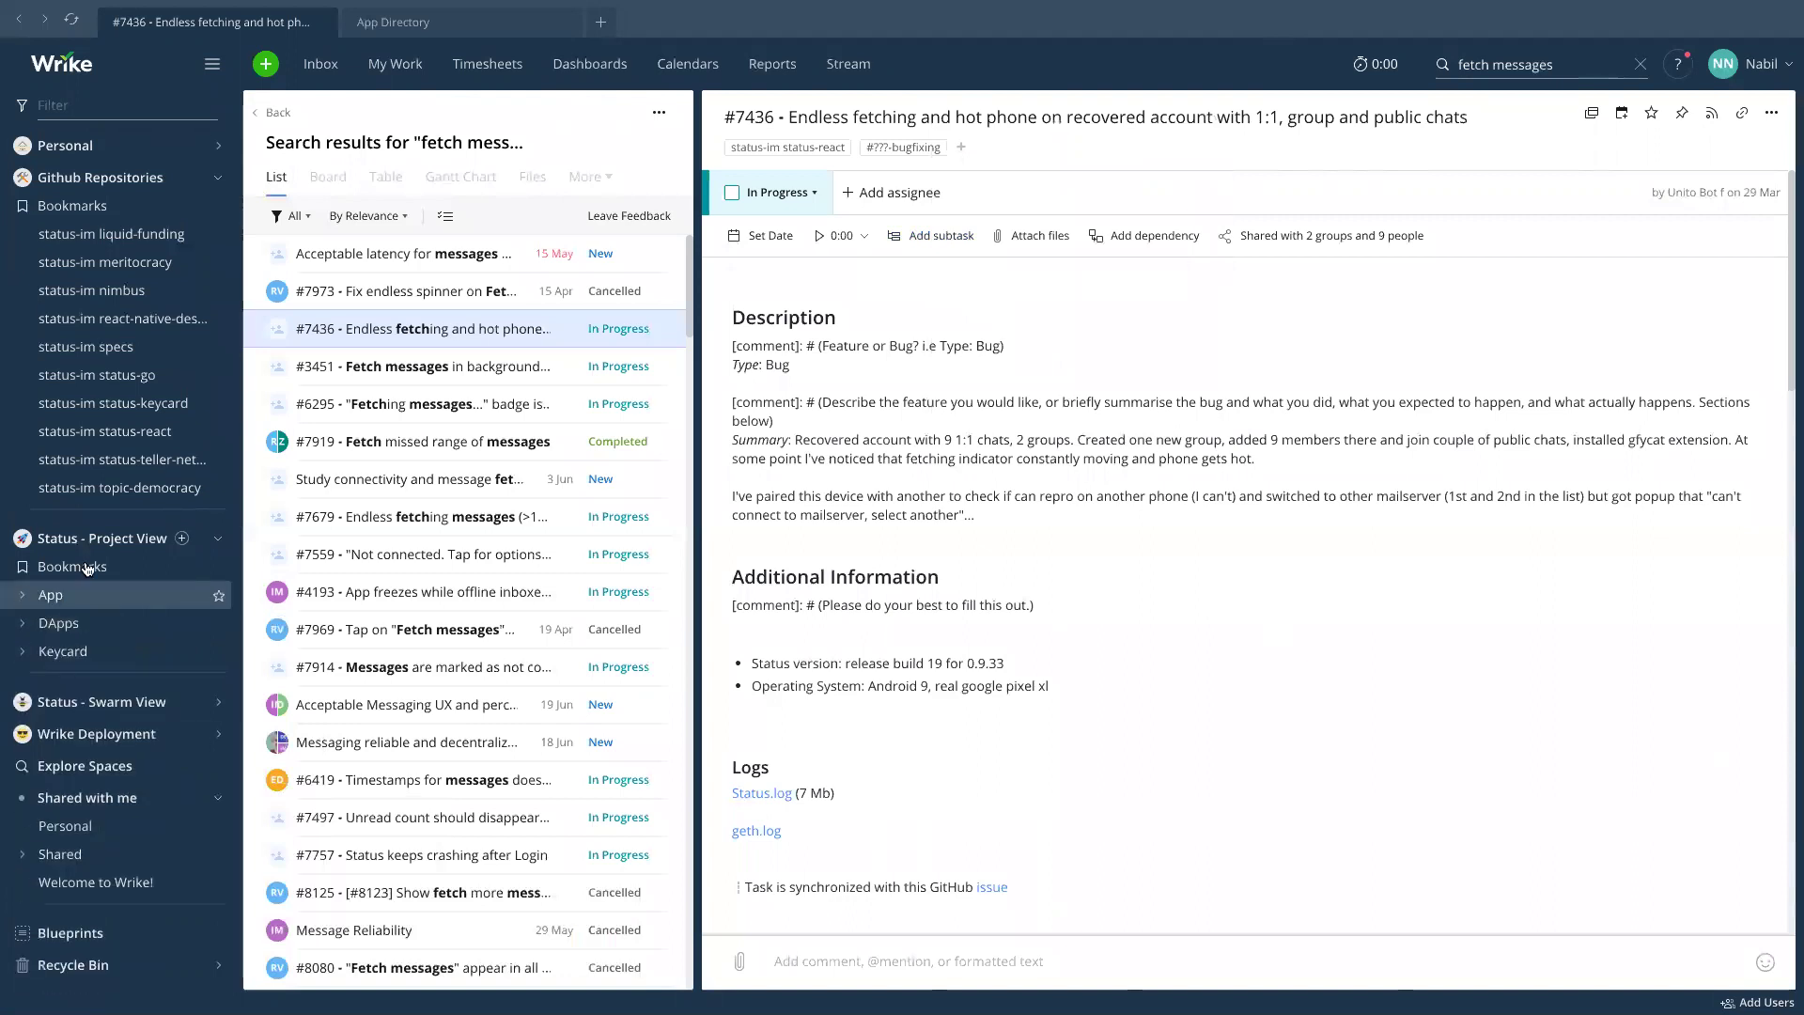
click(141, 179)
click(141, 179)
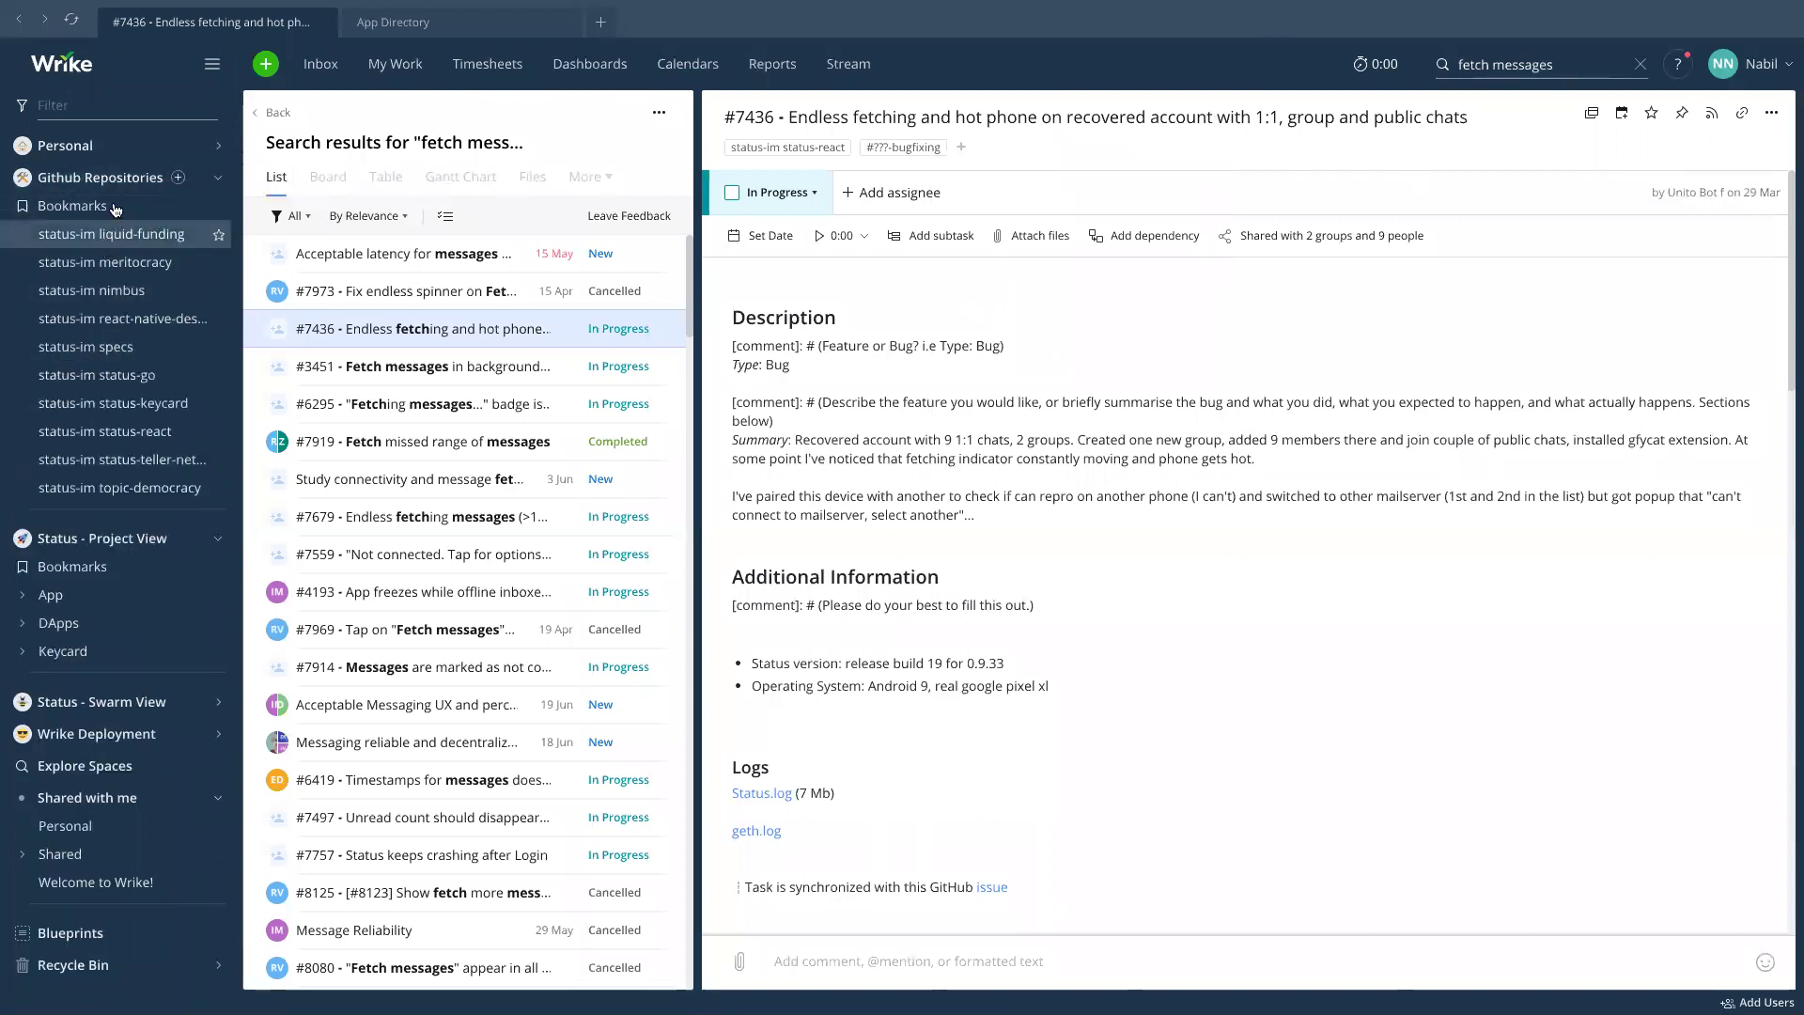
click(219, 535)
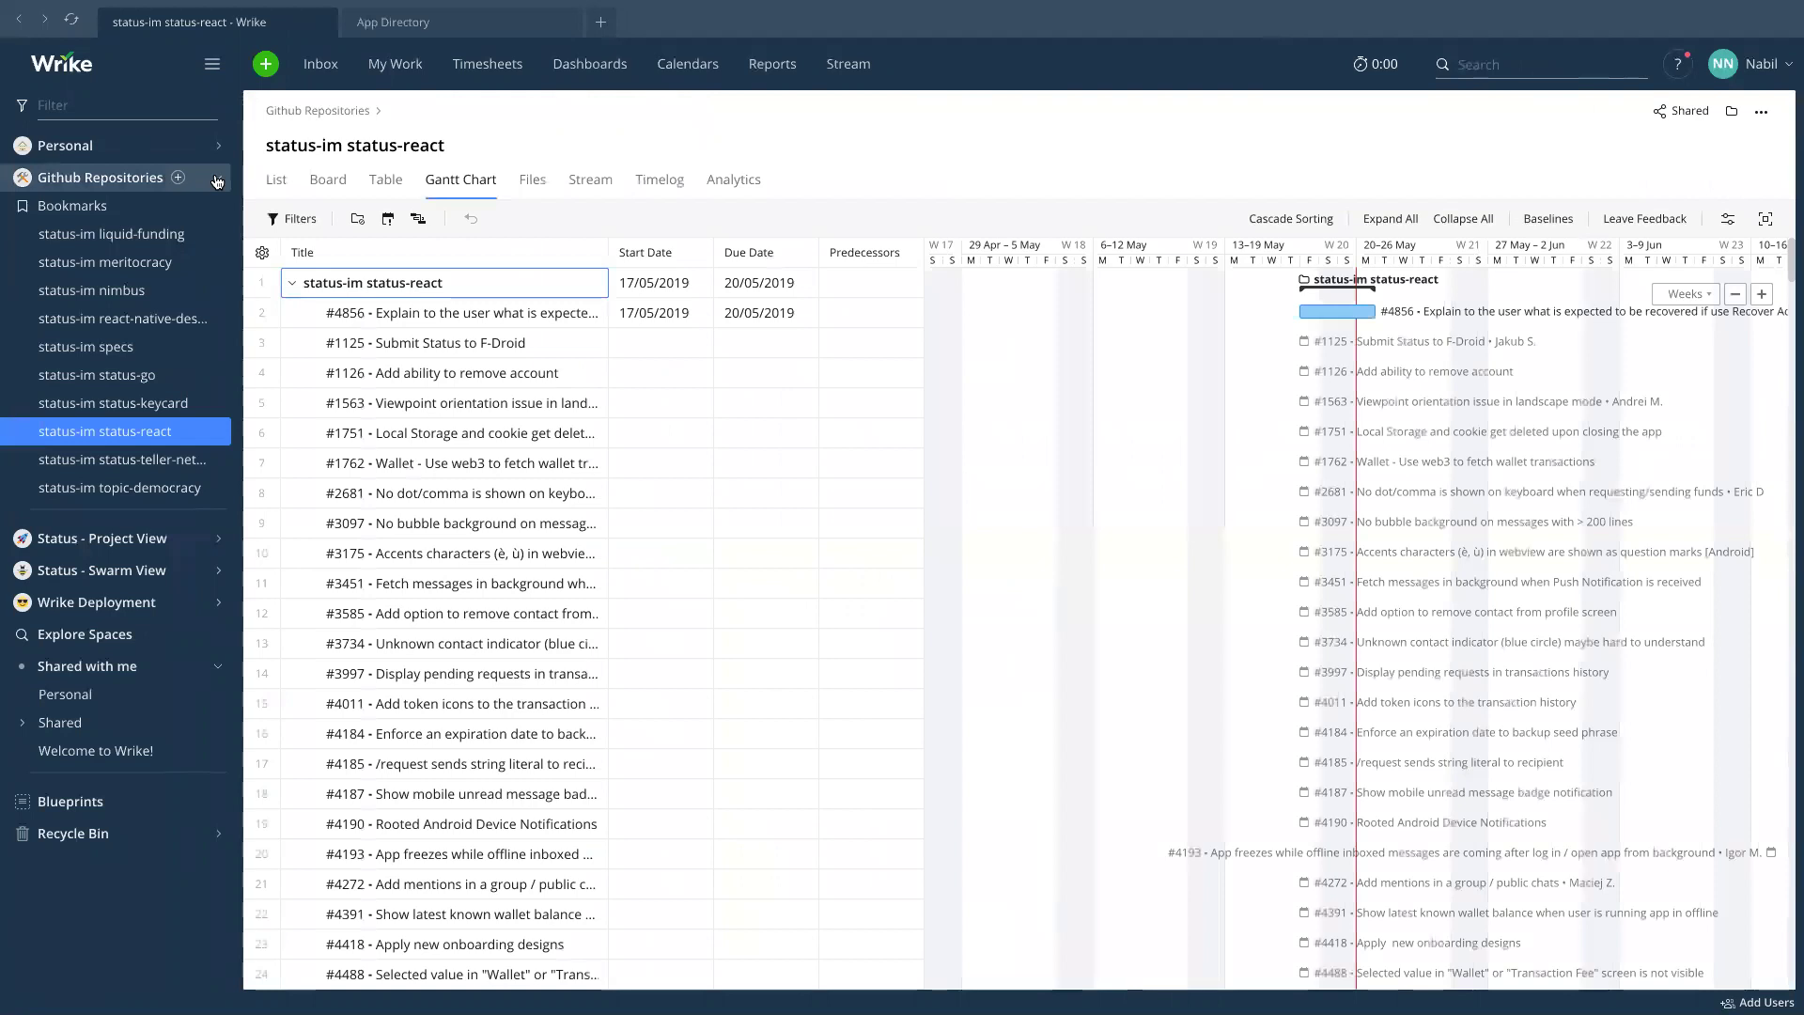
Open the status-im react-native-desktop repository's task list and collapse the Github Repositories space.
click(162, 326)
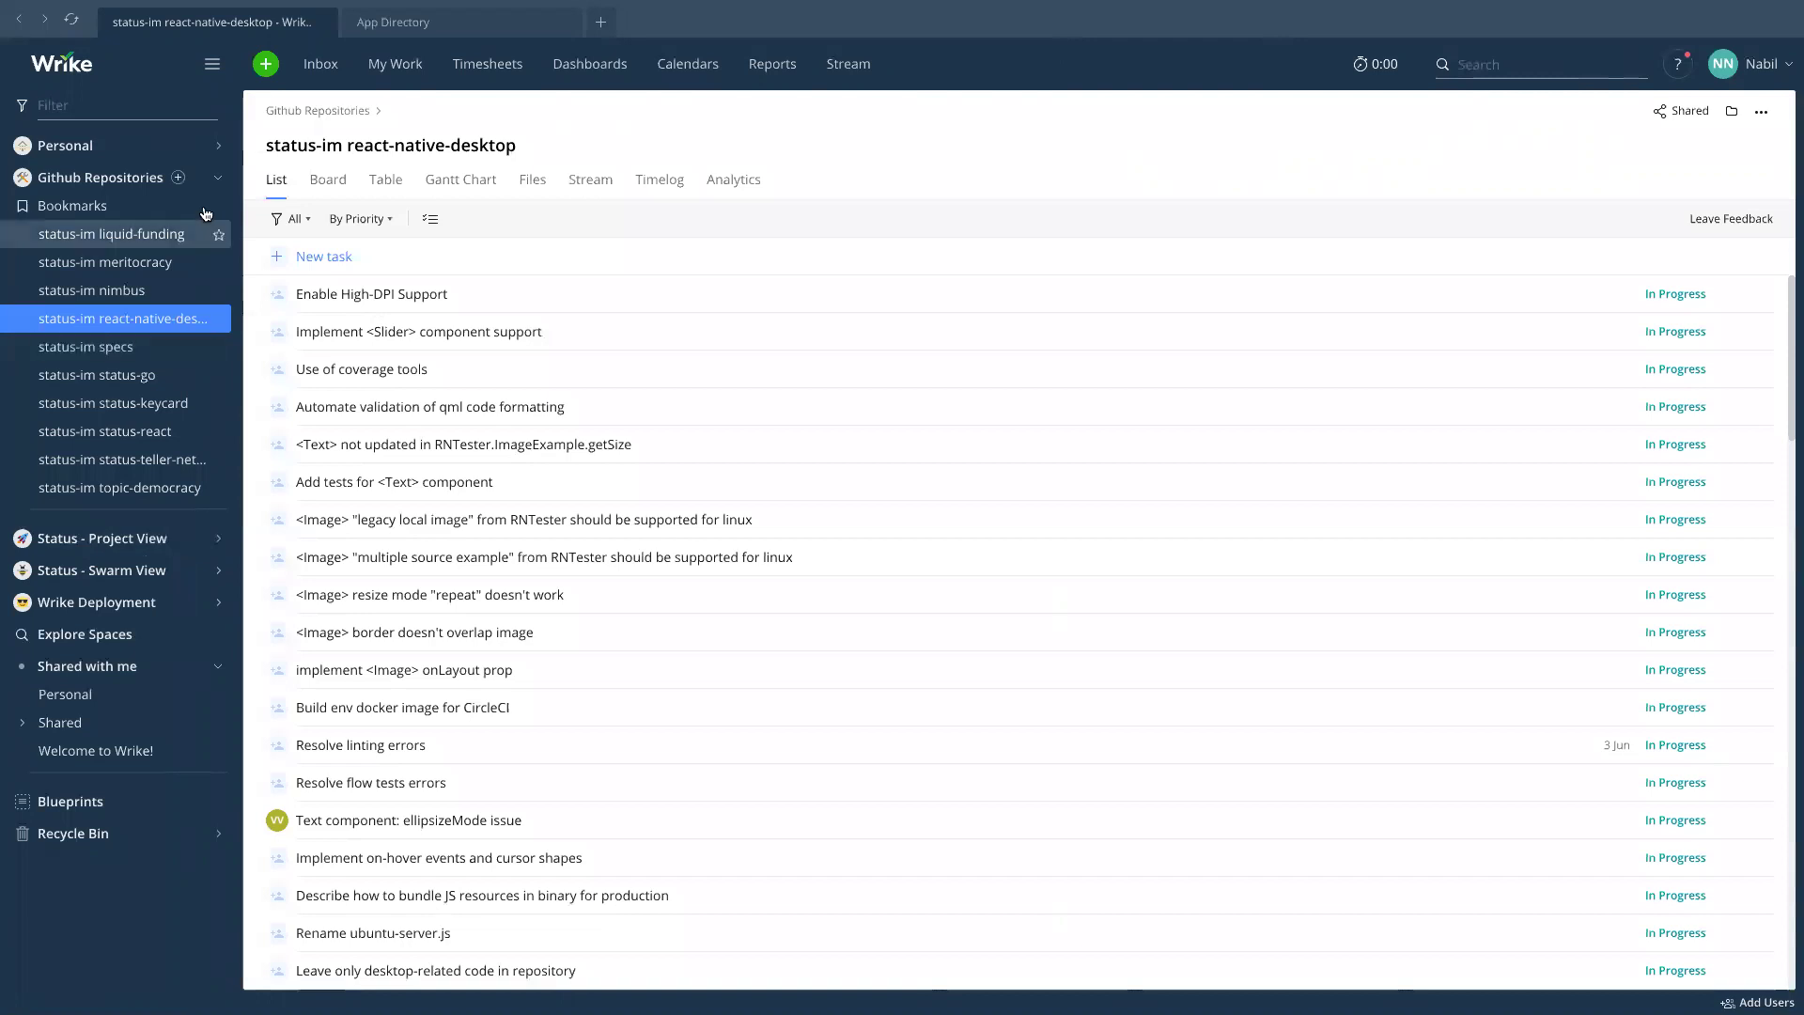
click(216, 179)
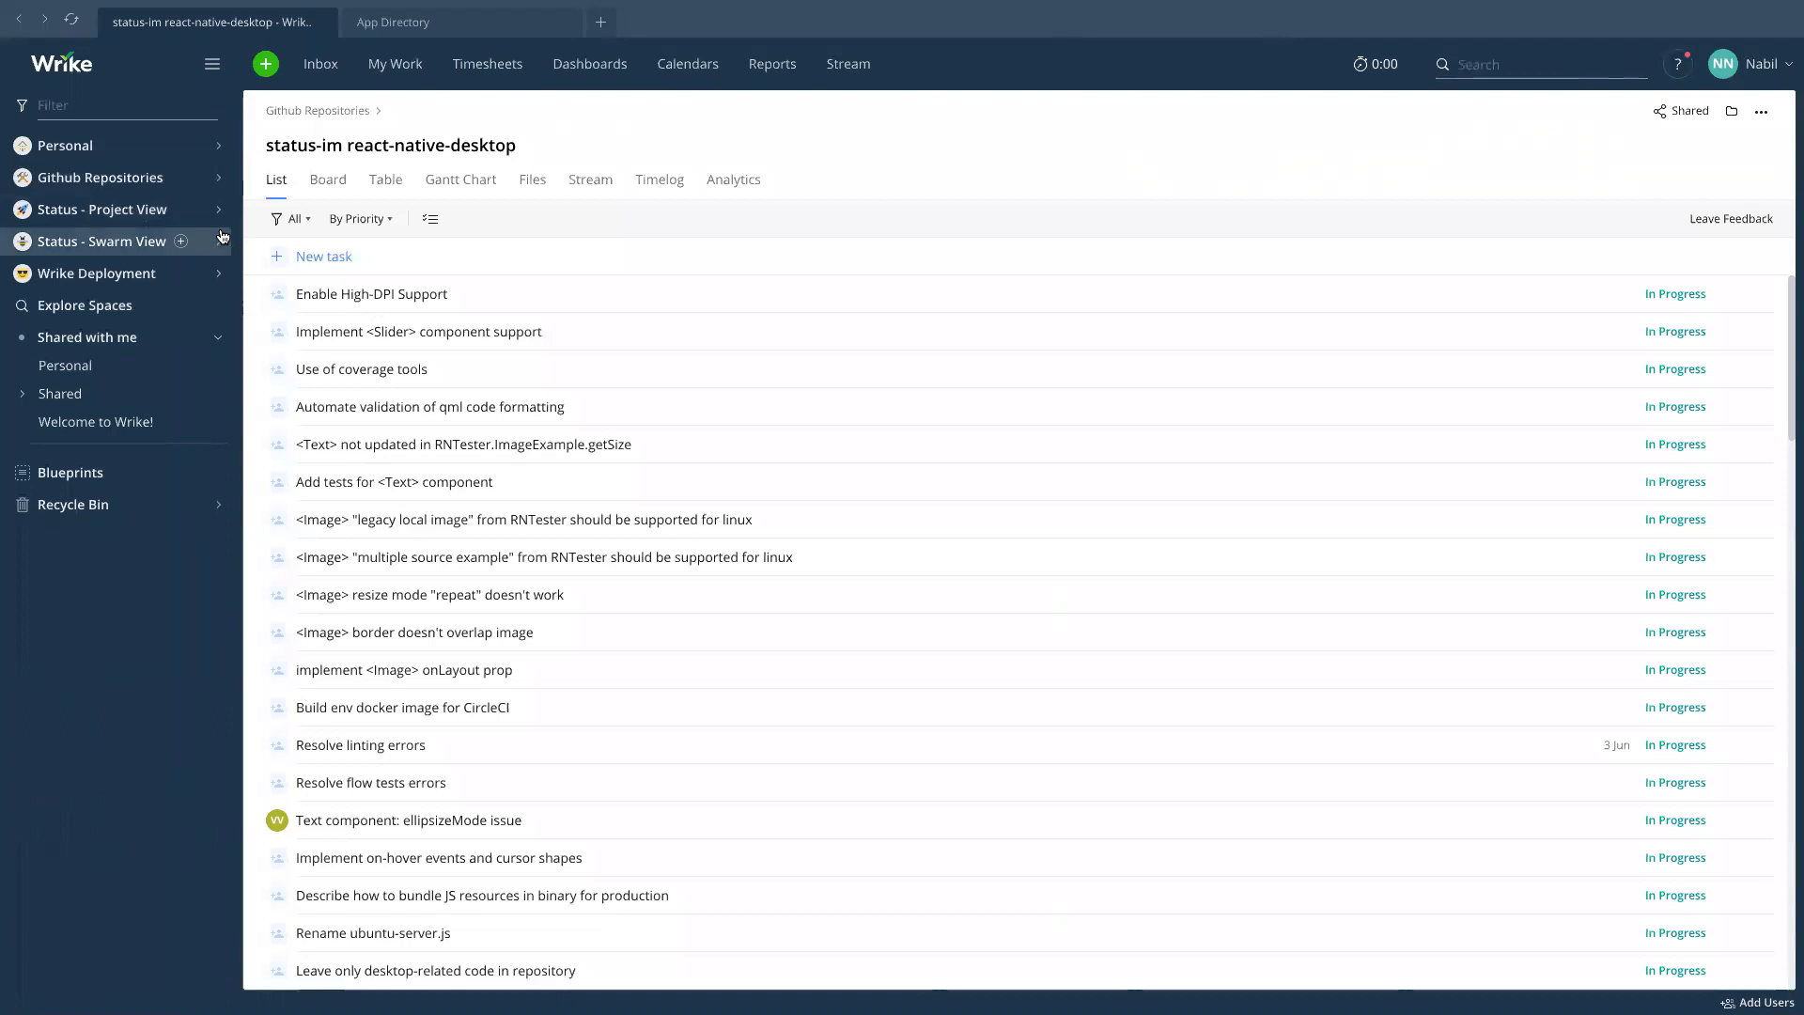
Expand Status - Project View down to the Status V1 subprojects and open the Browser Improvements project.
click(218, 208)
click(21, 271)
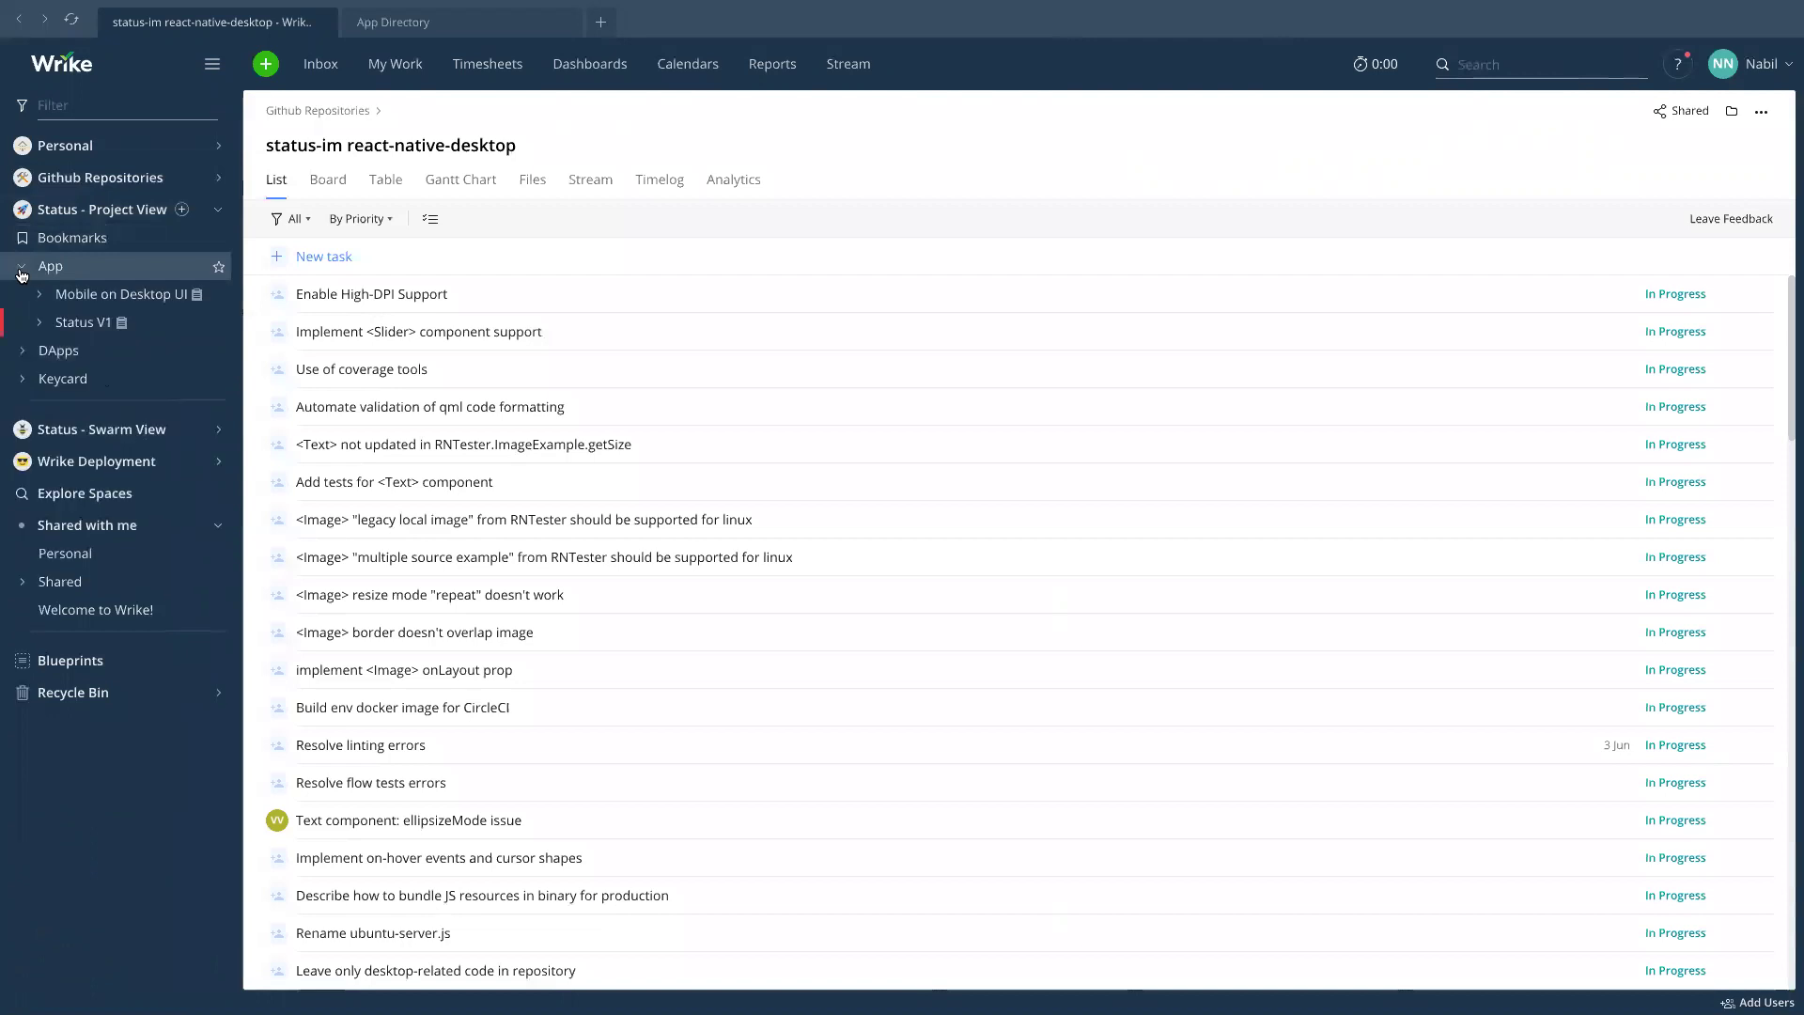
click(47, 329)
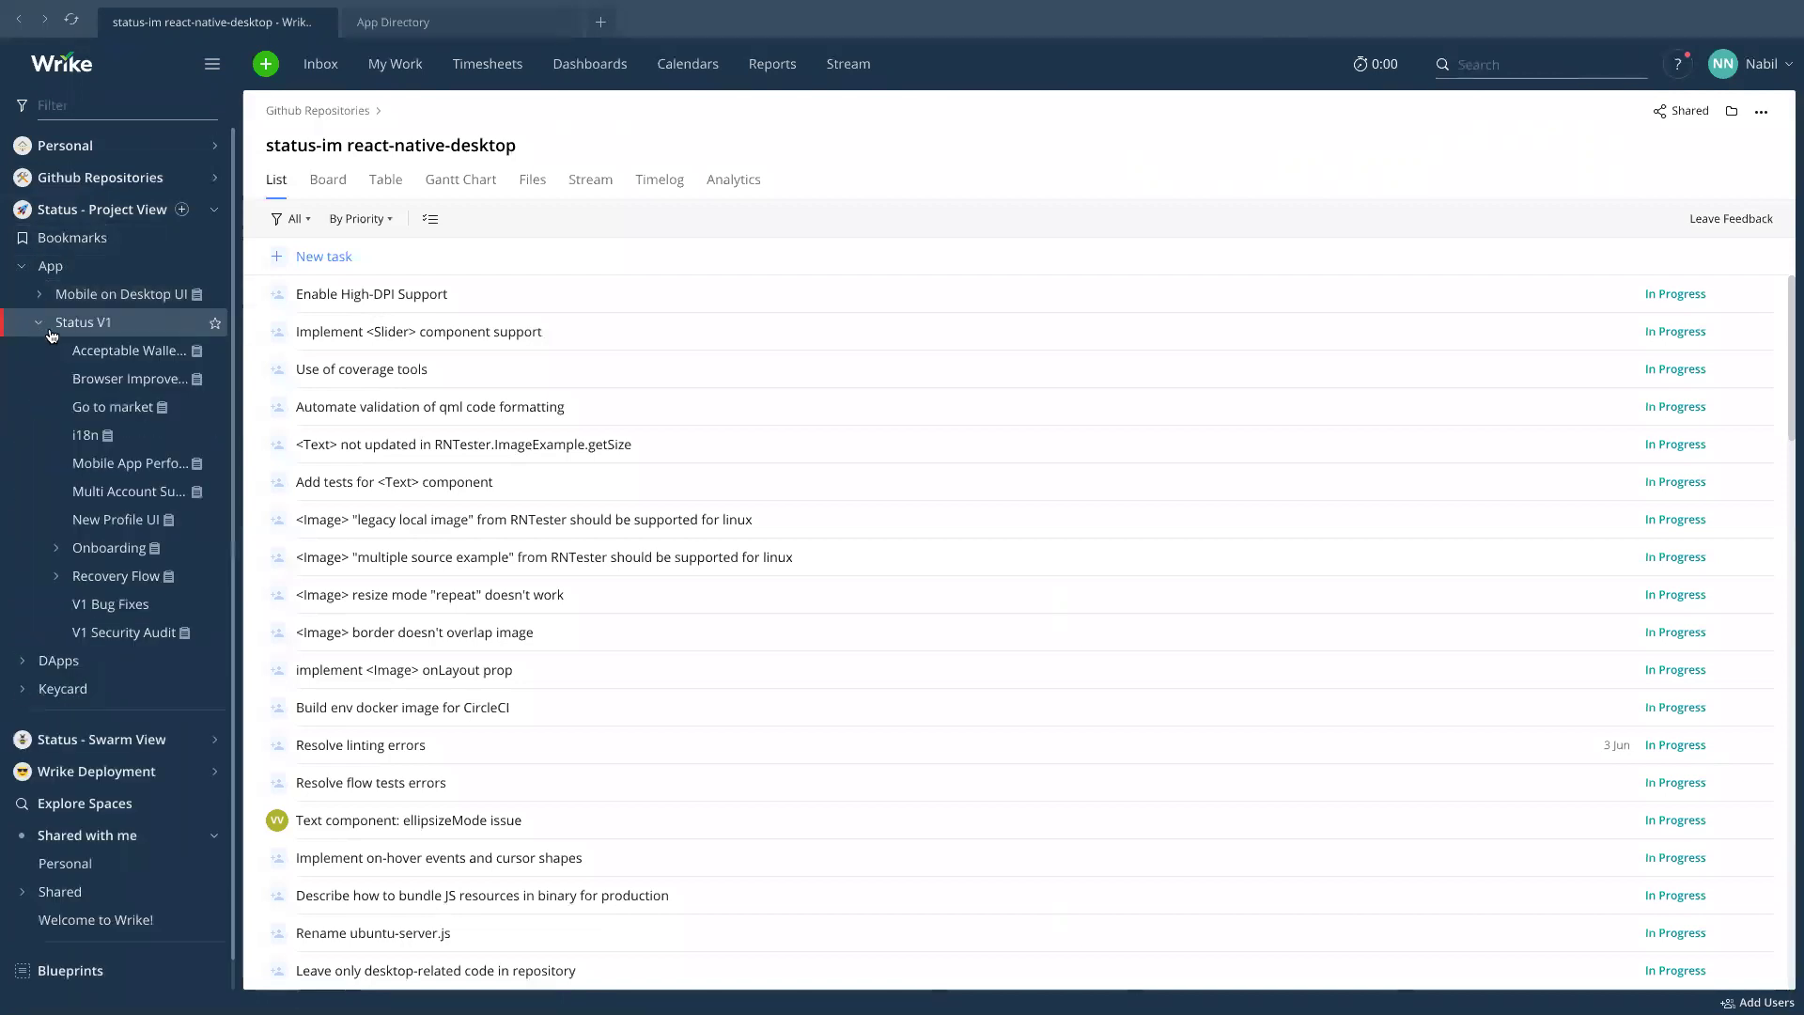
click(100, 369)
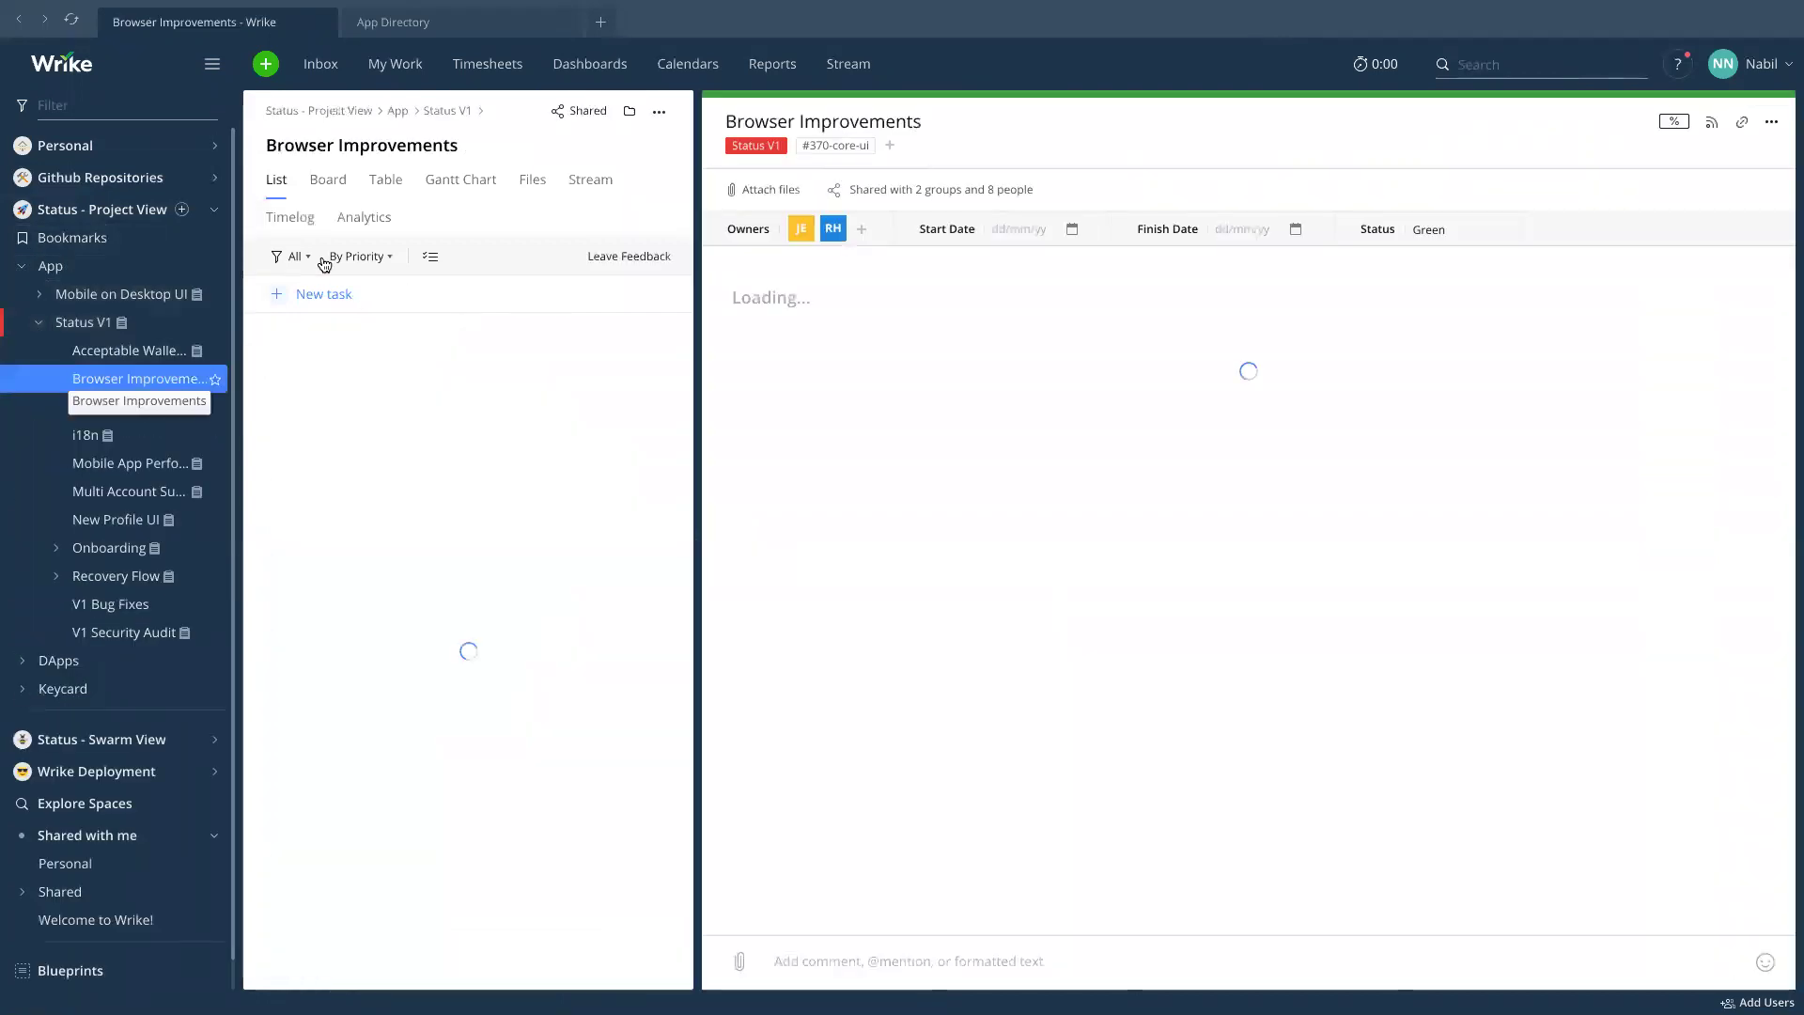
Create a task titled ENS Resolution v2 in the Browser Improvements project and open its details.
click(324, 258)
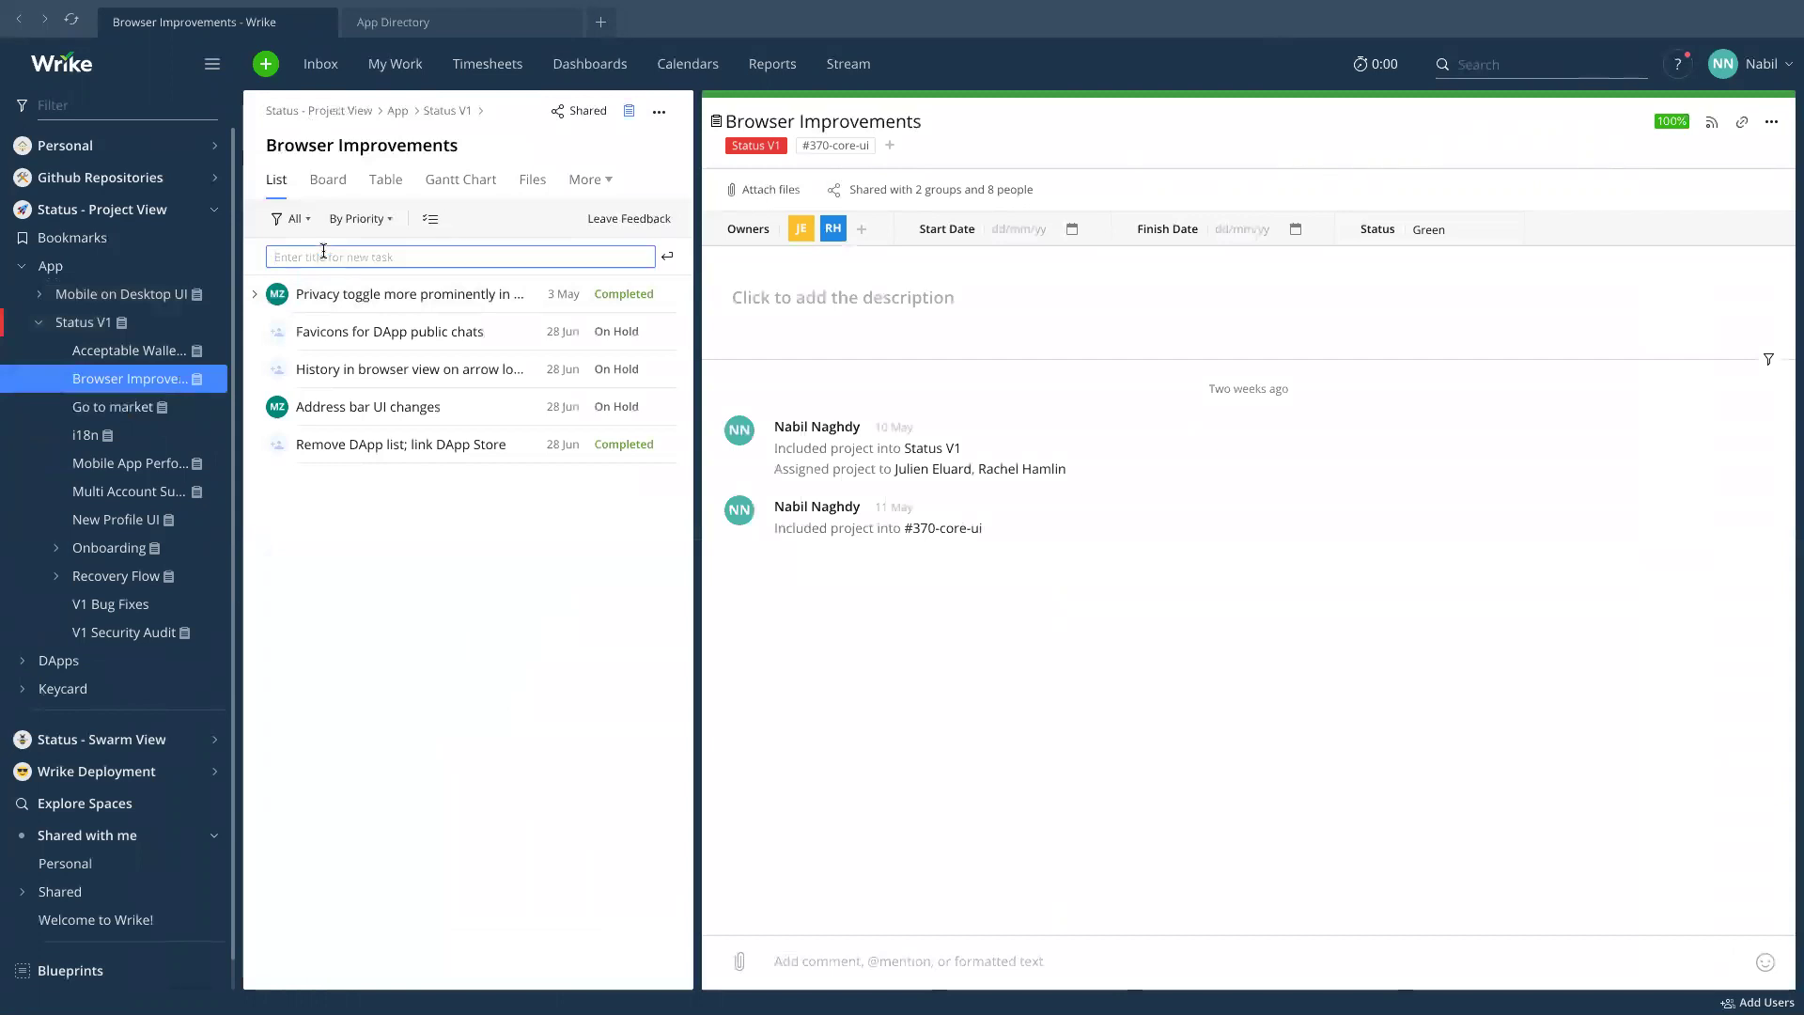
text(Im)
key(BackSpace)
key(BackSpace)
key(BackSpace)
key(BackSpace)
text(ENS REsol)
key(BackSpace)
key(BackSpace)
key(BackSpace)
key(BackSpace)
key(BackSpace)
text(Resolution v2)
key(Return)
click(422, 299)
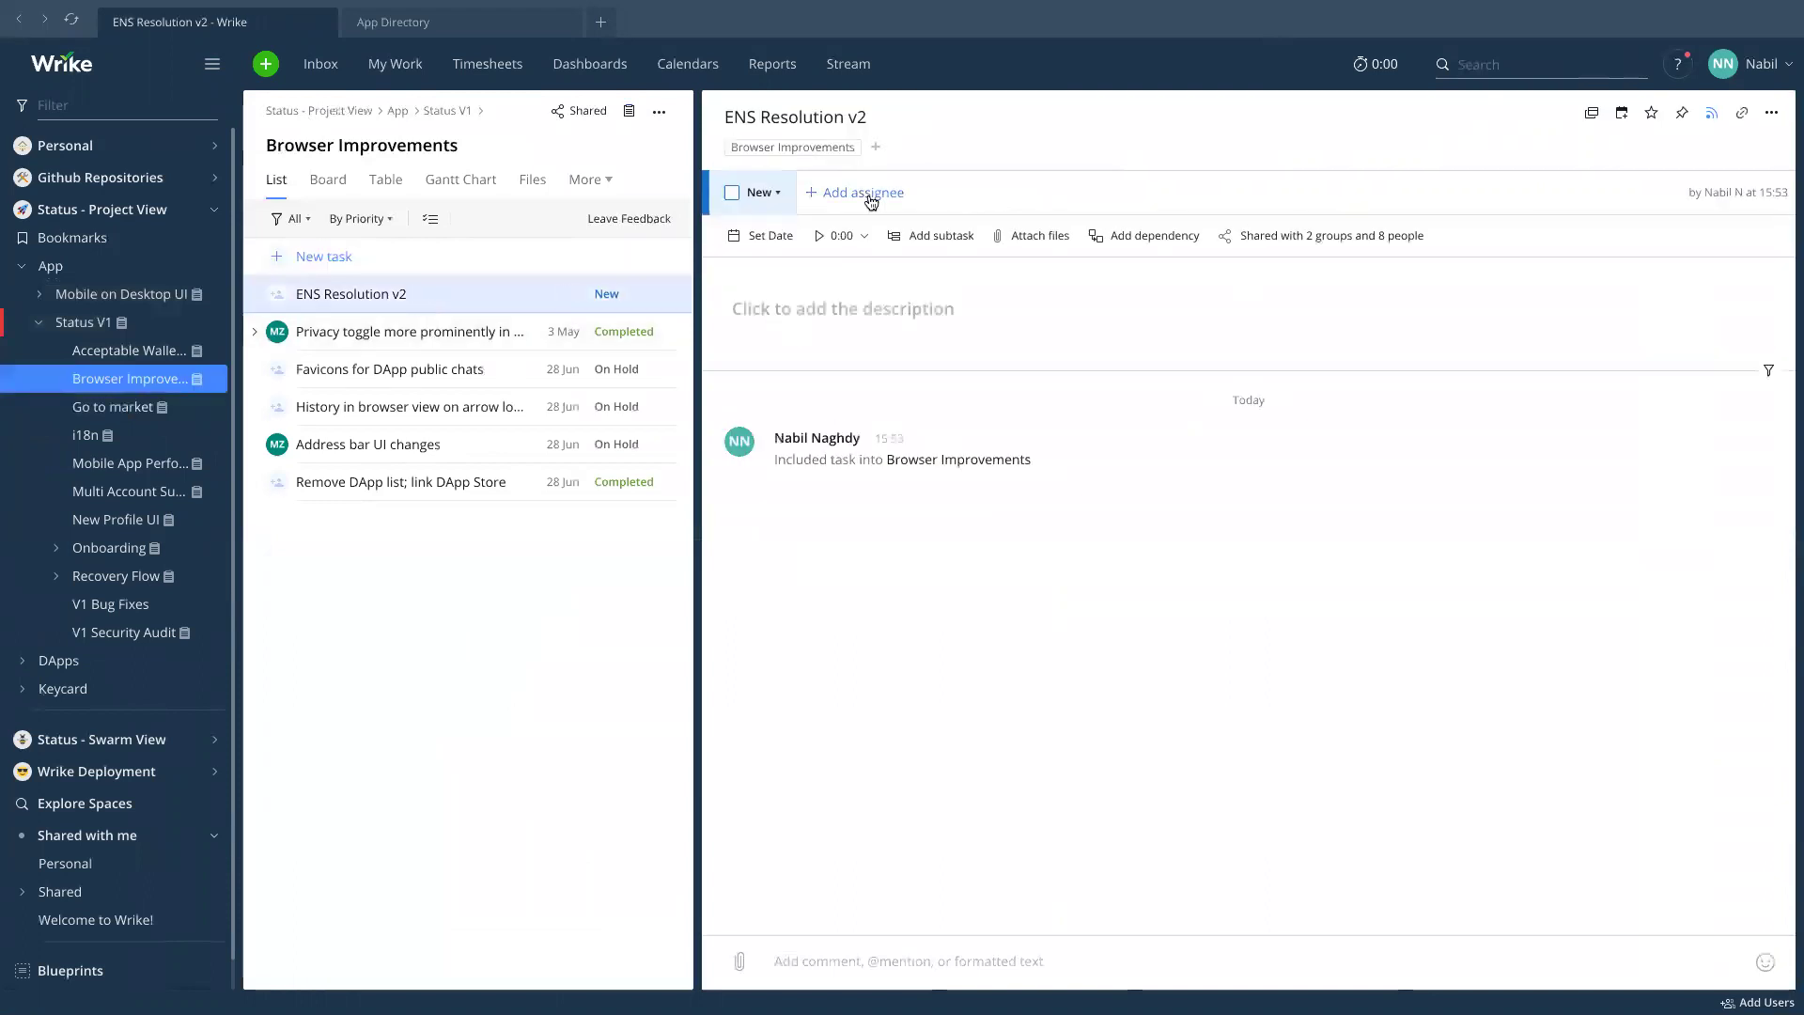
Assign the ENS Resolution v2 task to the team member found by first name.
click(870, 193)
text(rache)
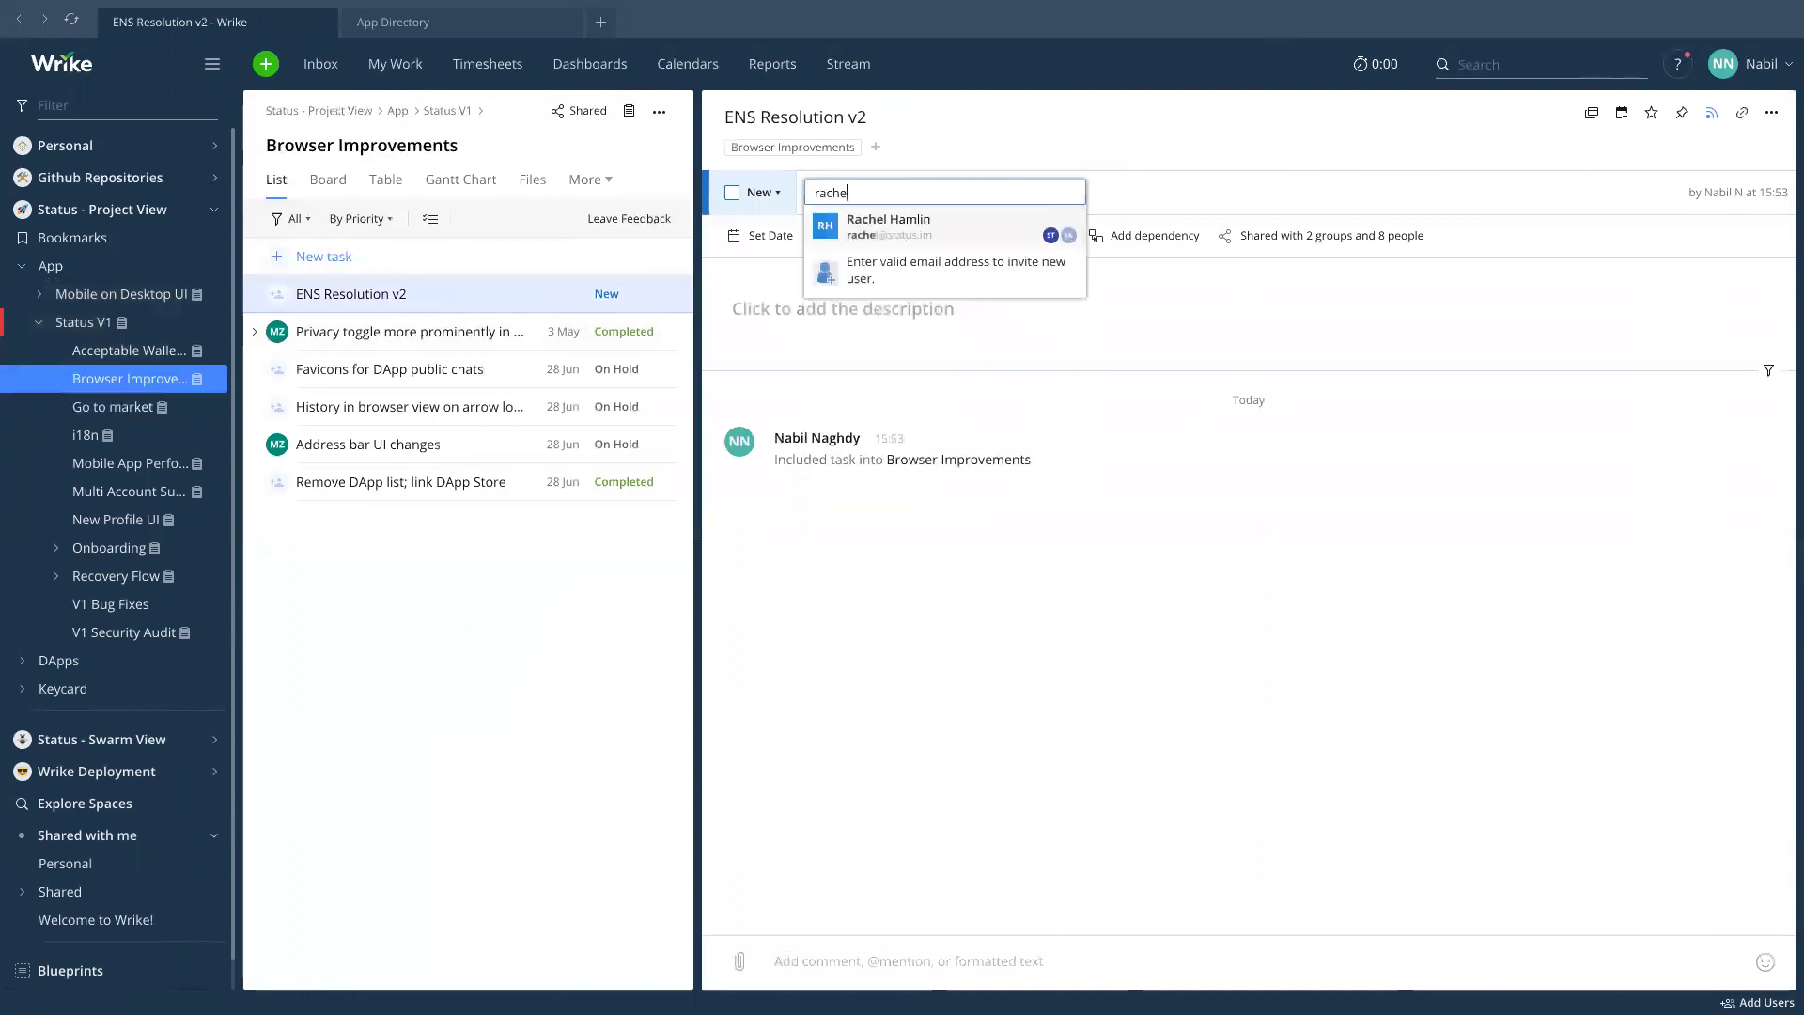
click(873, 218)
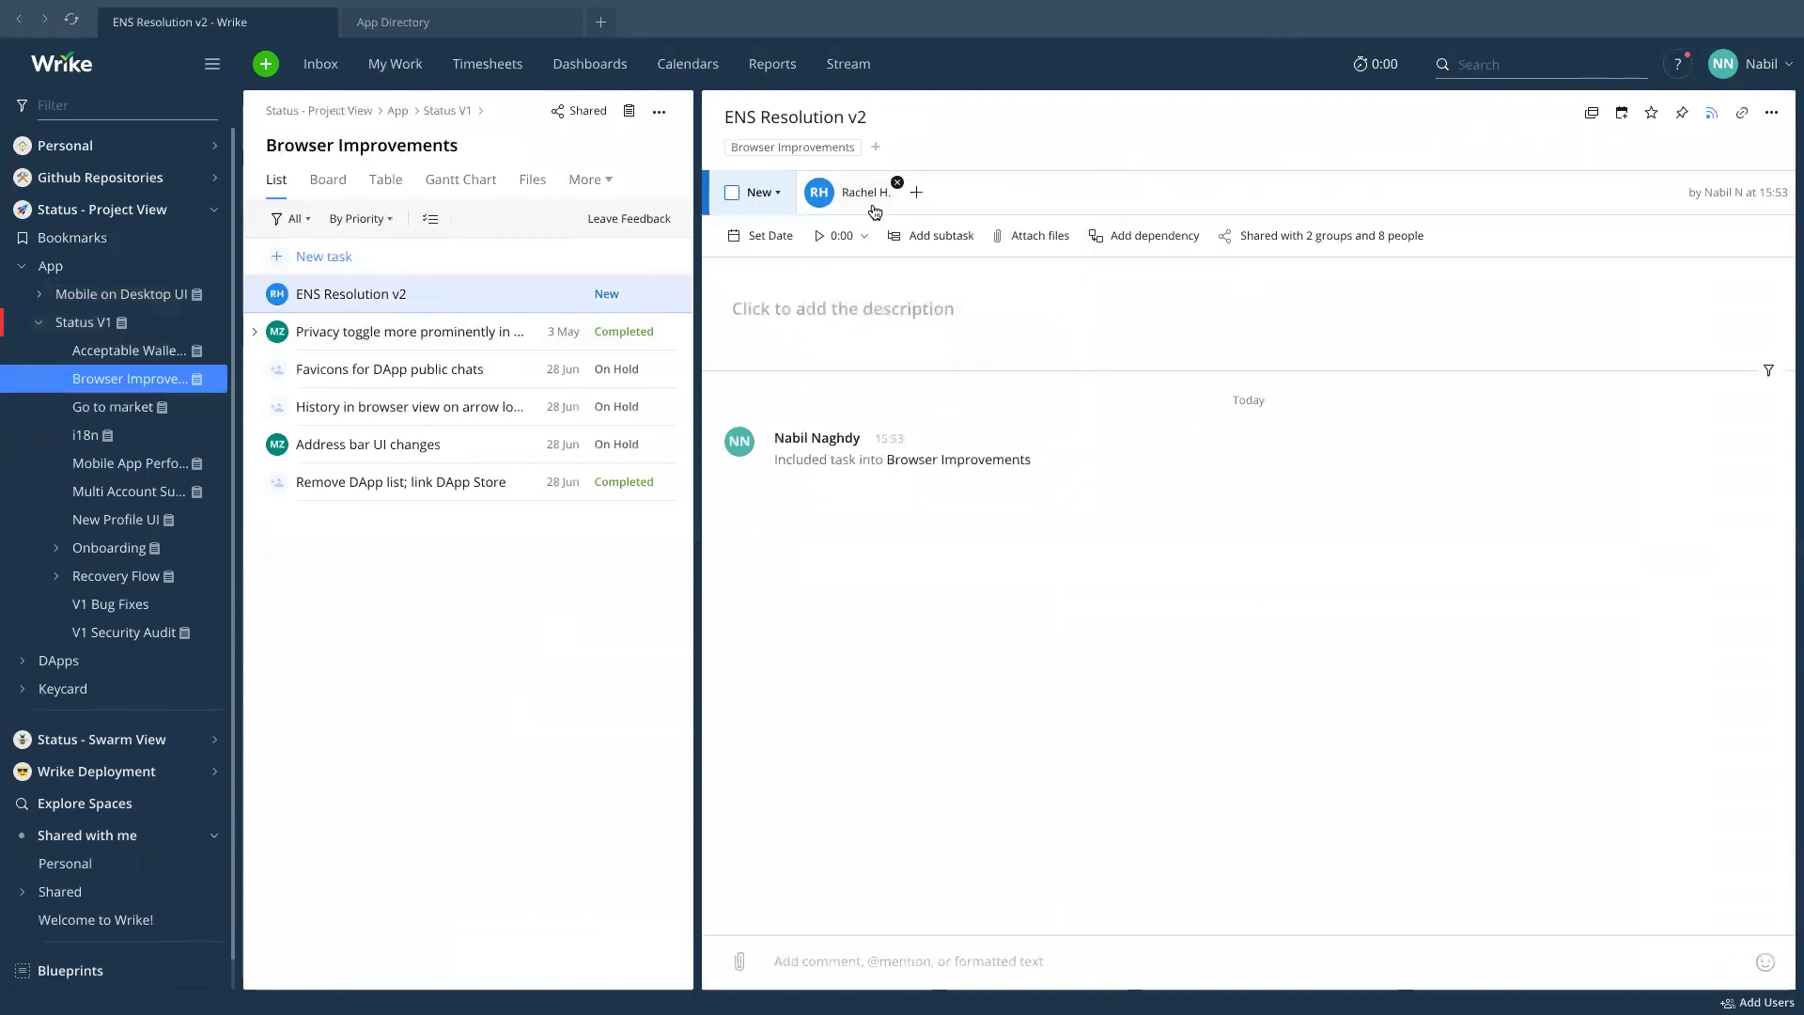
click(817, 300)
click(1207, 551)
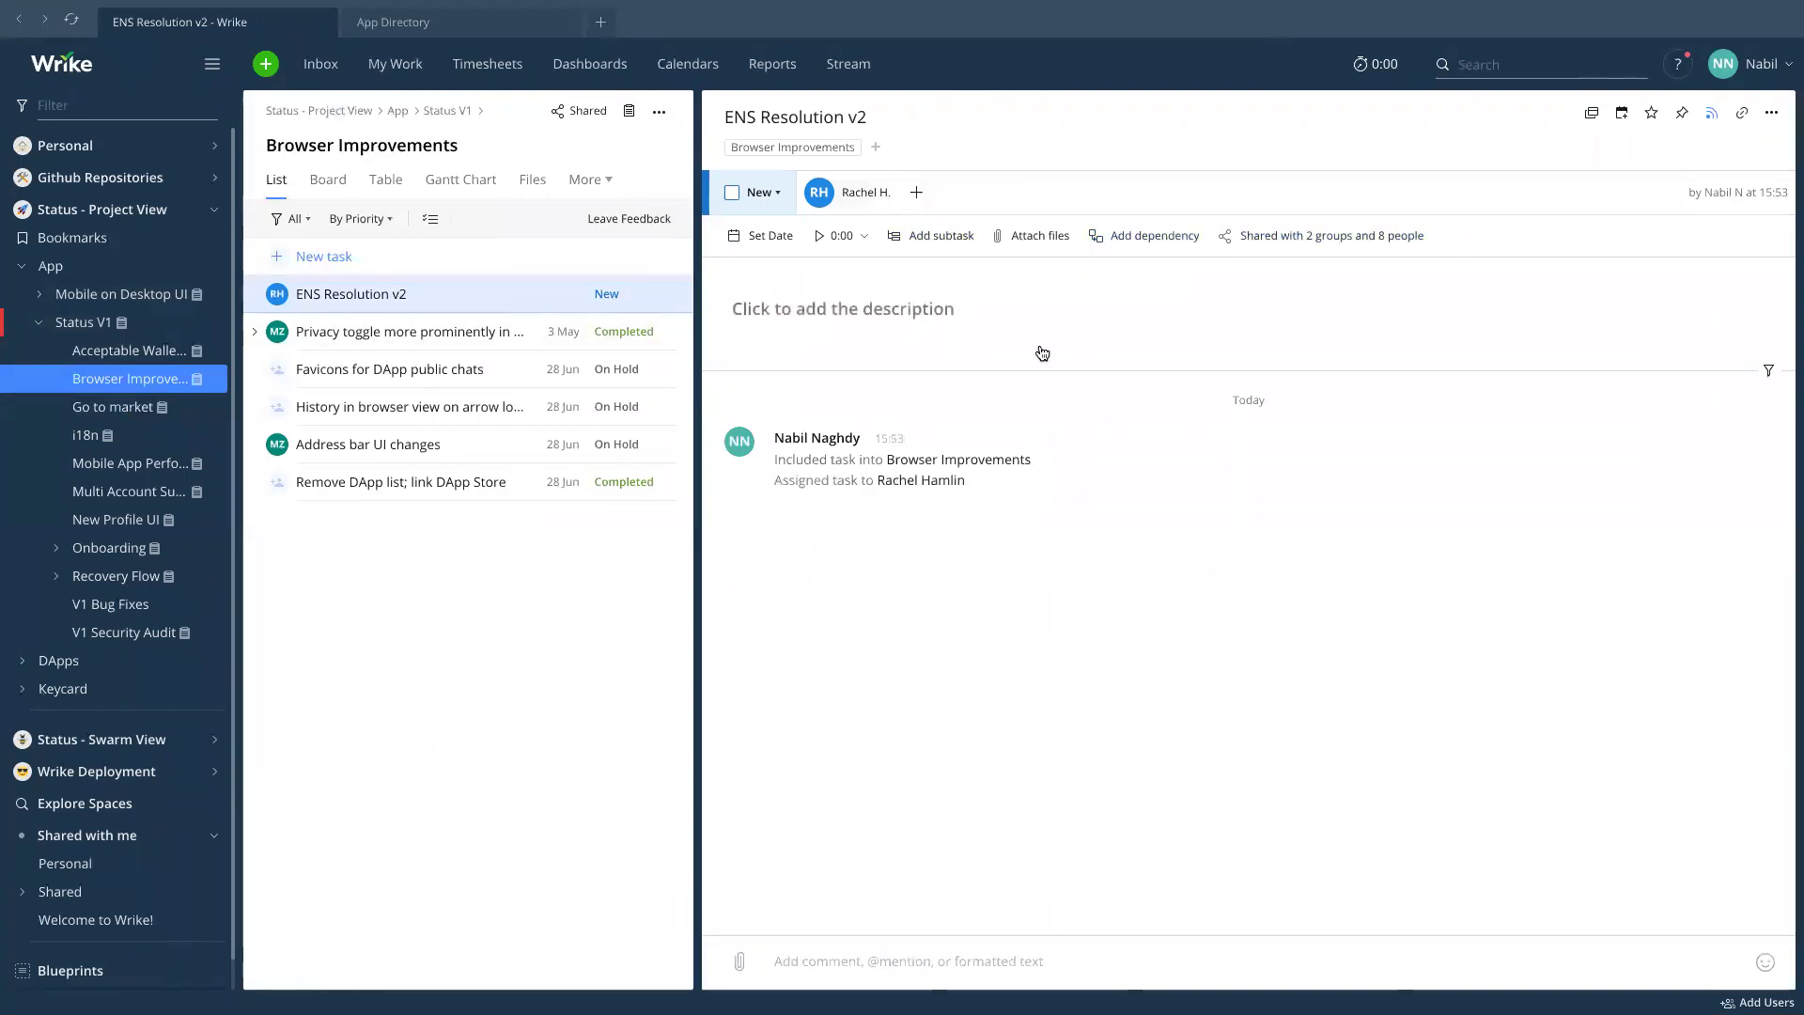
Schedule the ENS Resolution v2 task from 20/05/2019 to 30/05/2019.
click(786, 245)
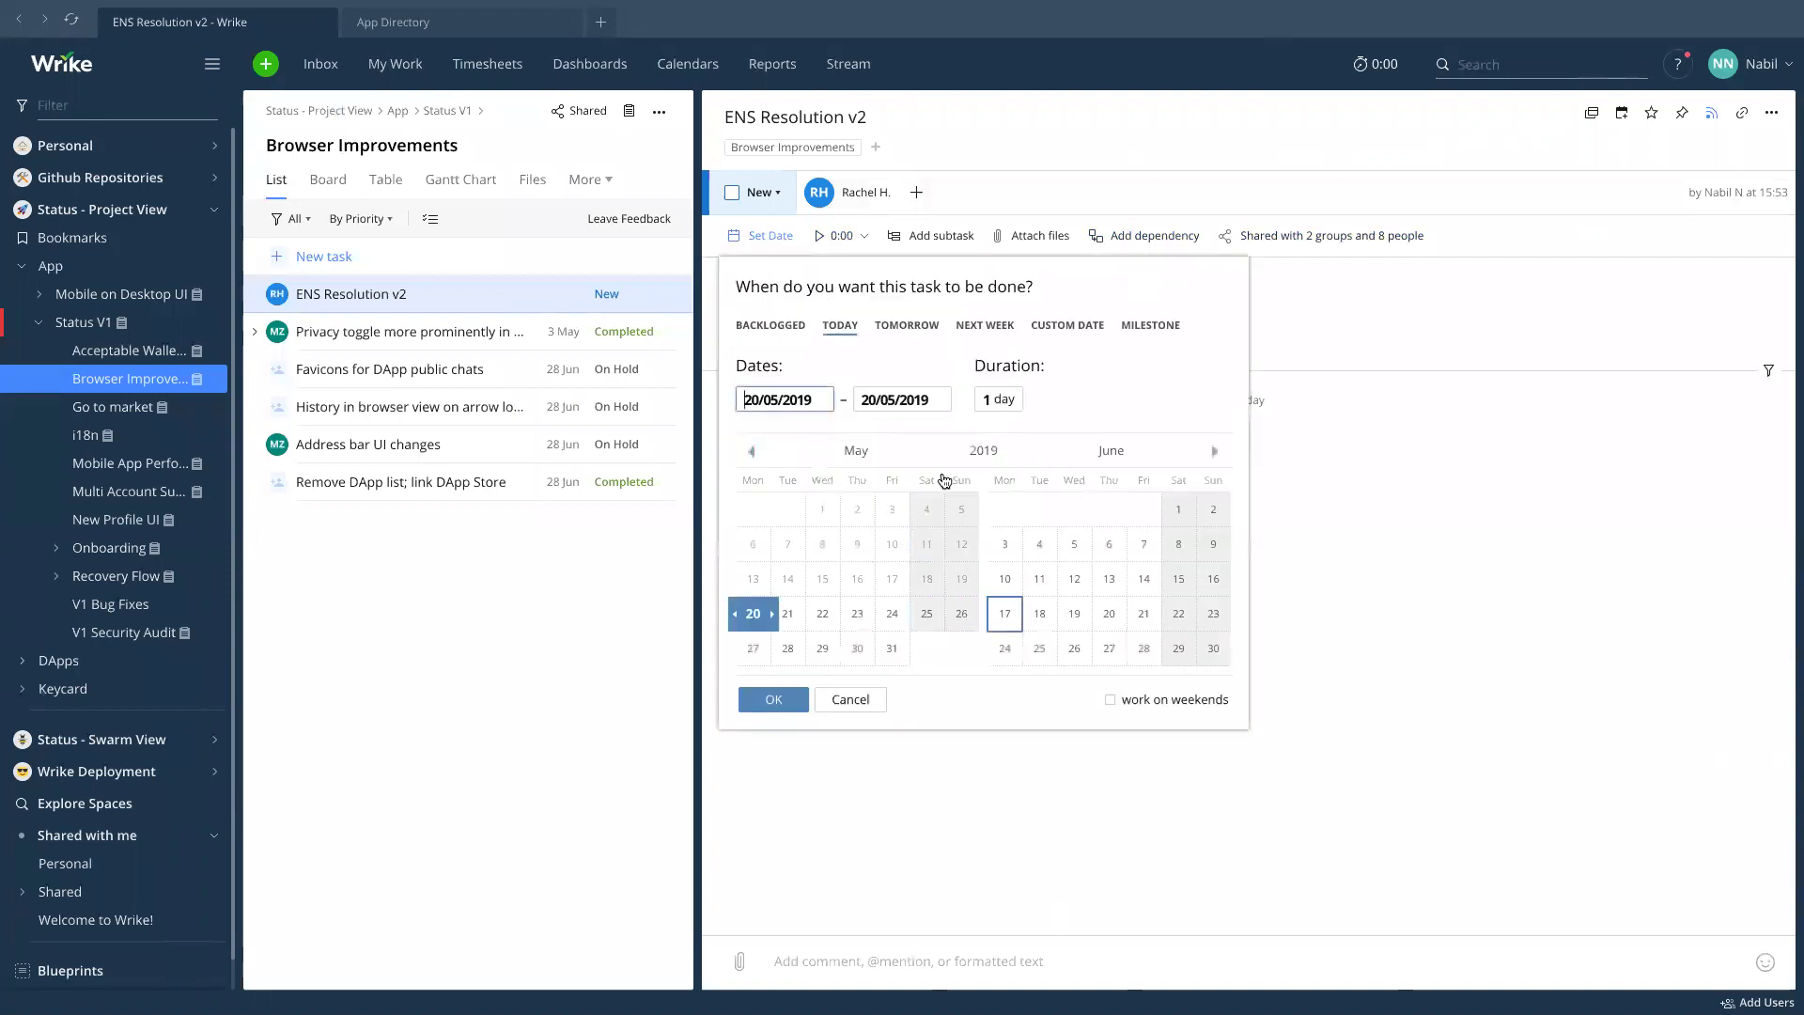
click(857, 649)
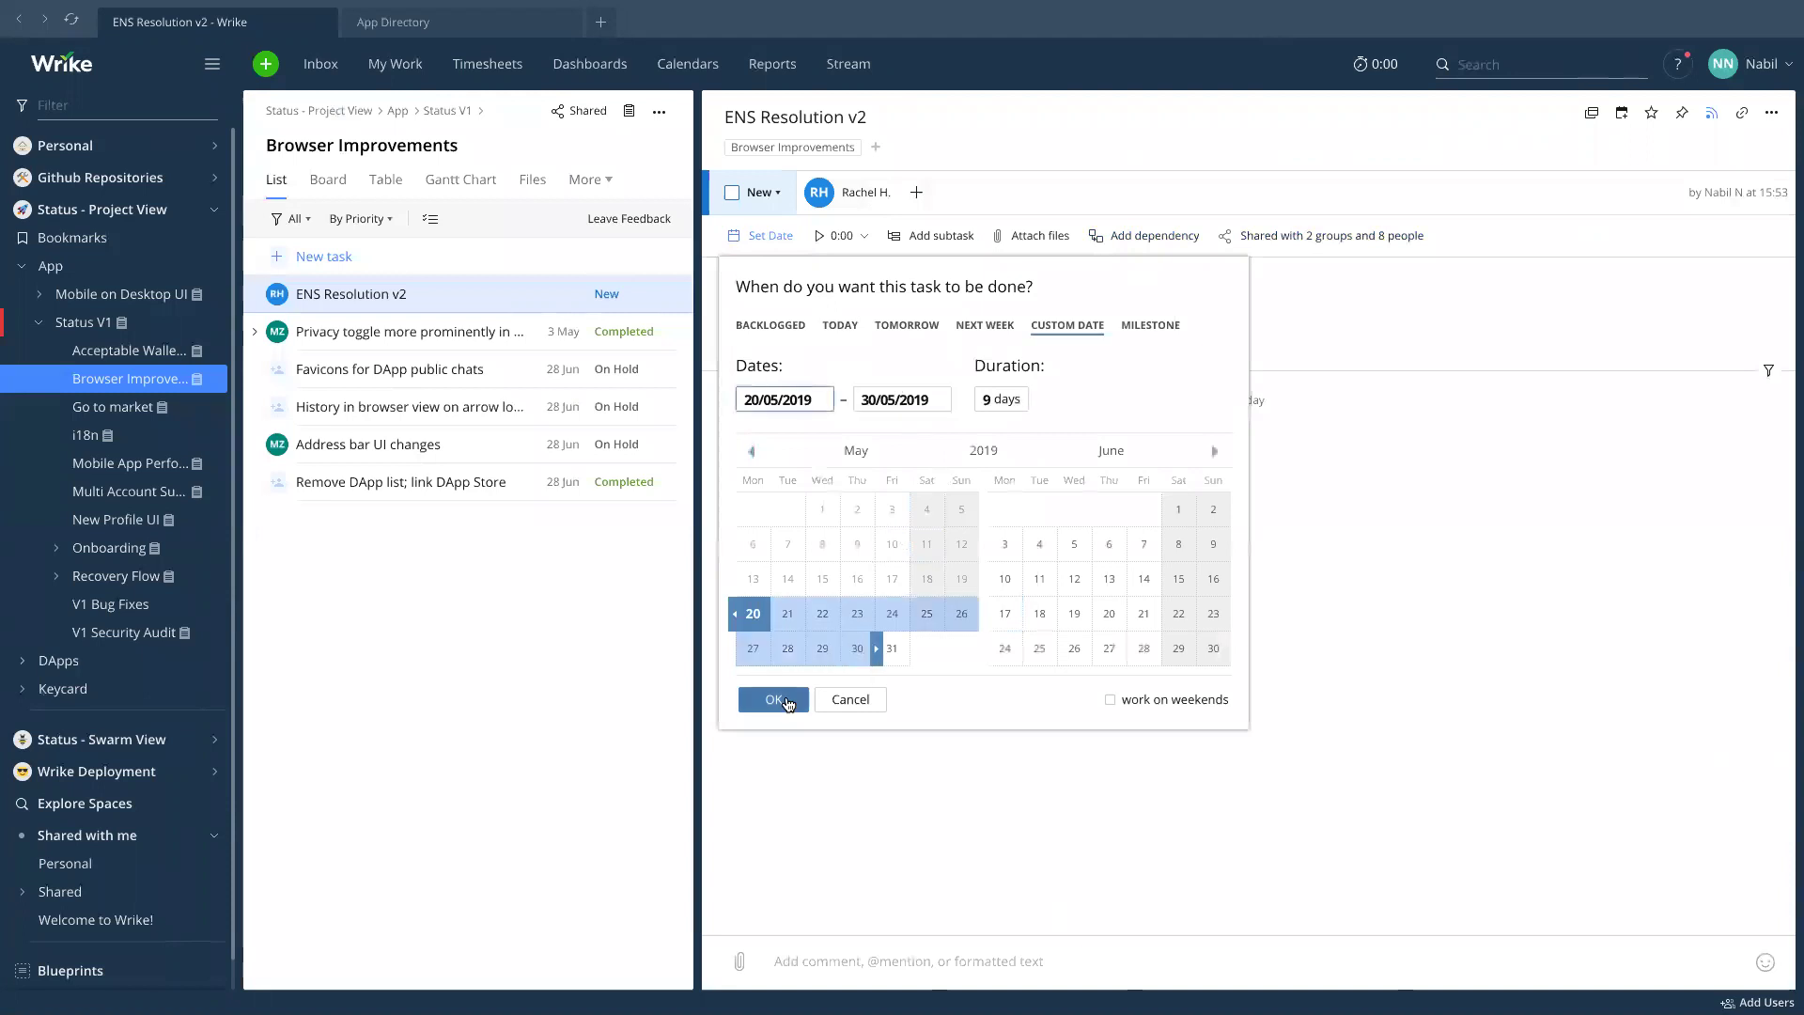
click(1027, 242)
Add two subtasks named UI and Backend to the ENS Resolution v2 task.
click(1027, 244)
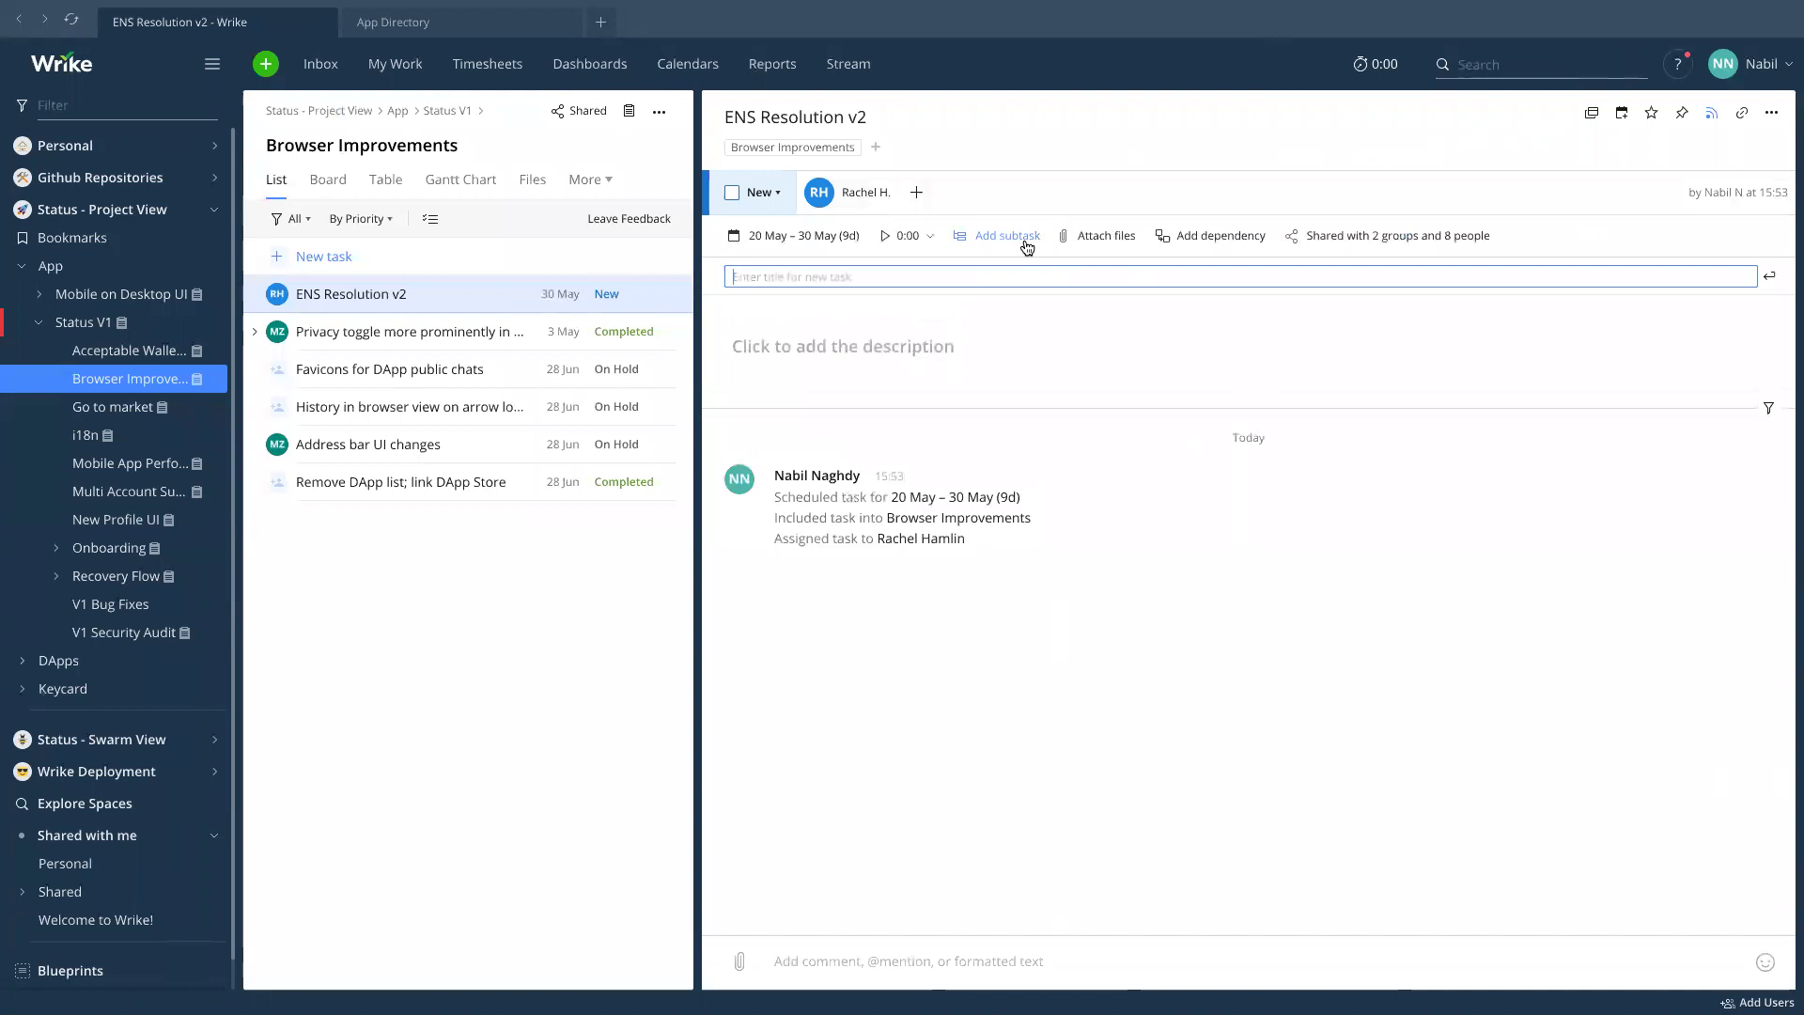
text(UI)
key(Return)
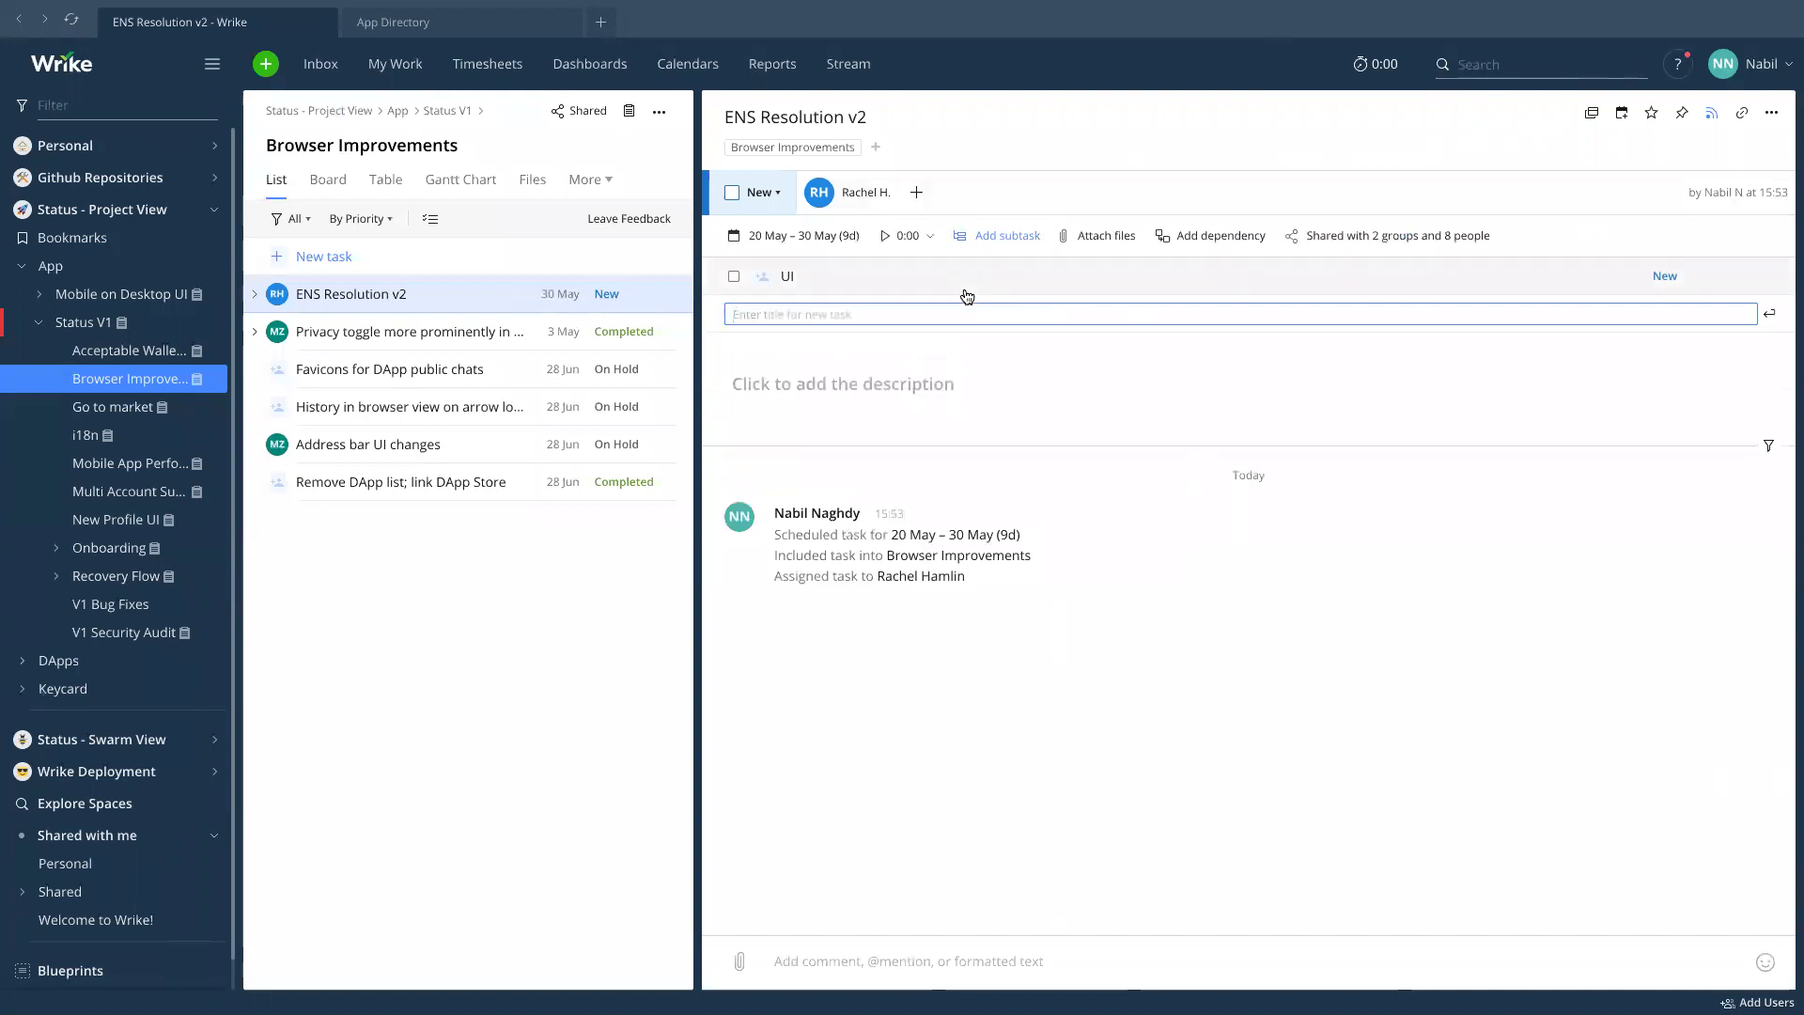
text(Backend)
key(Return)
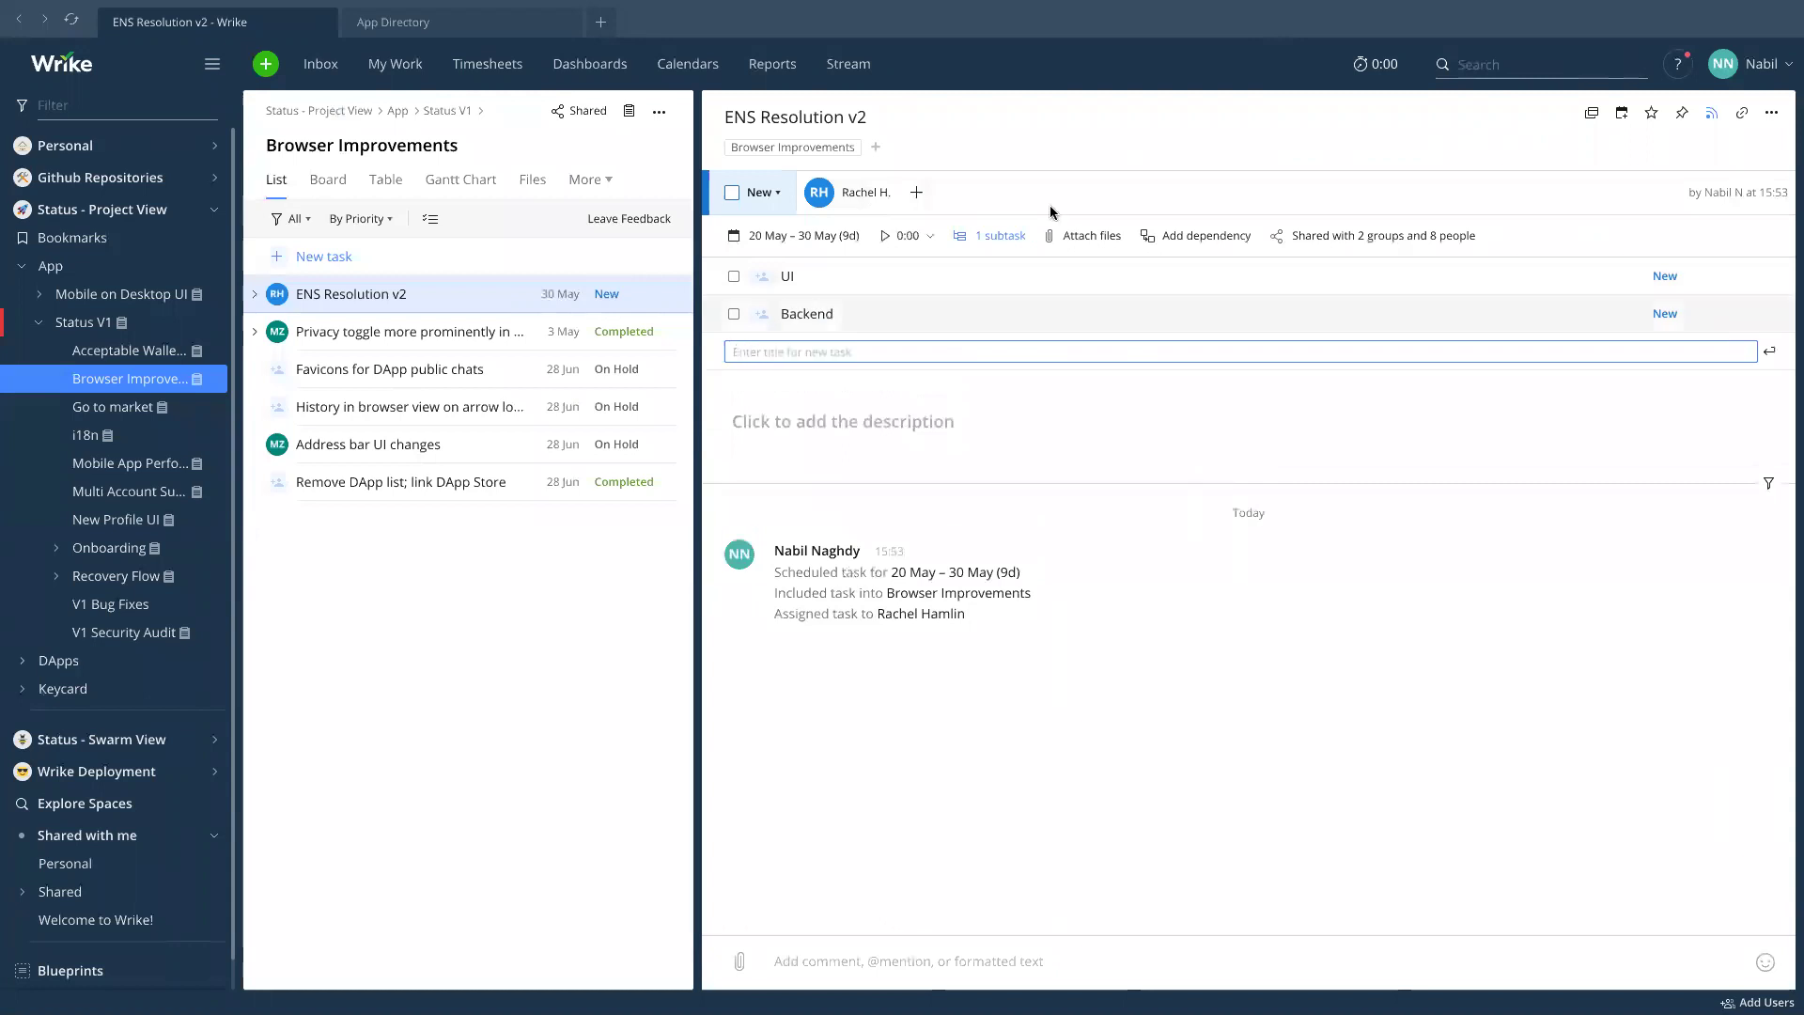
click(916, 192)
click(1006, 139)
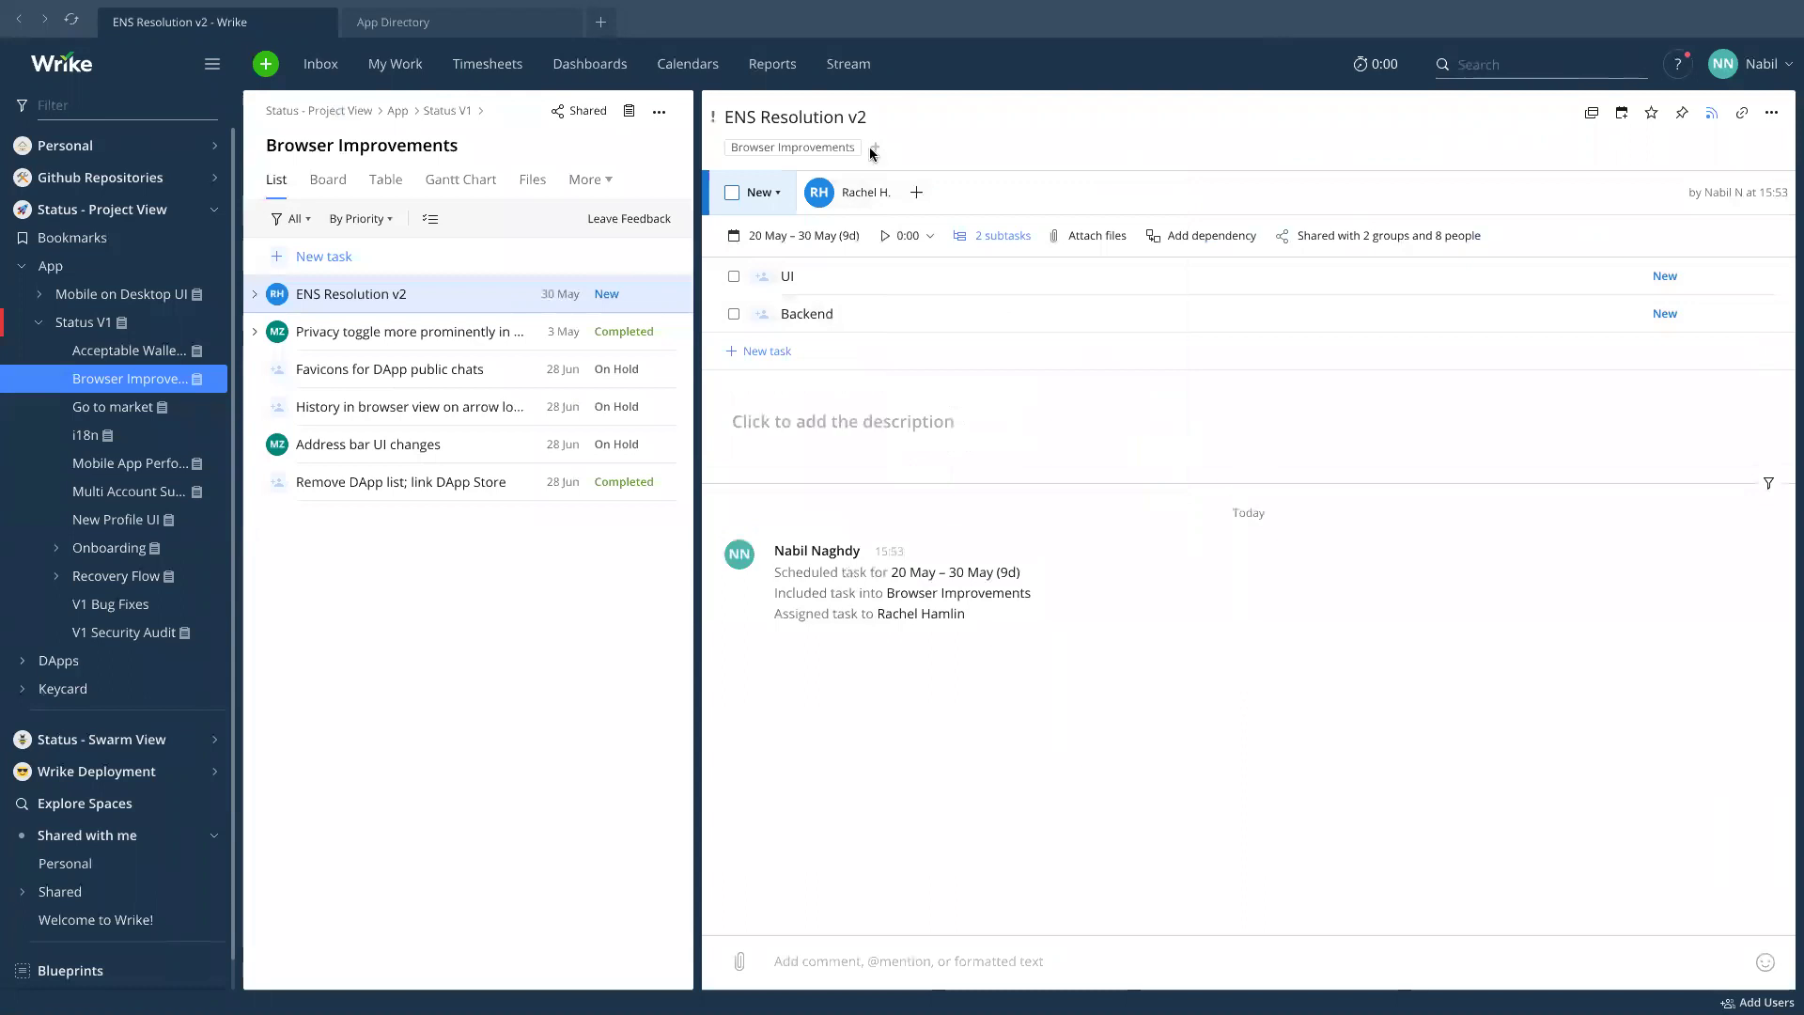
Add the ENS Resolution v2 task to the #370-core-ui folder as well, finding it by searching for "core ui".
click(876, 147)
text(browser)
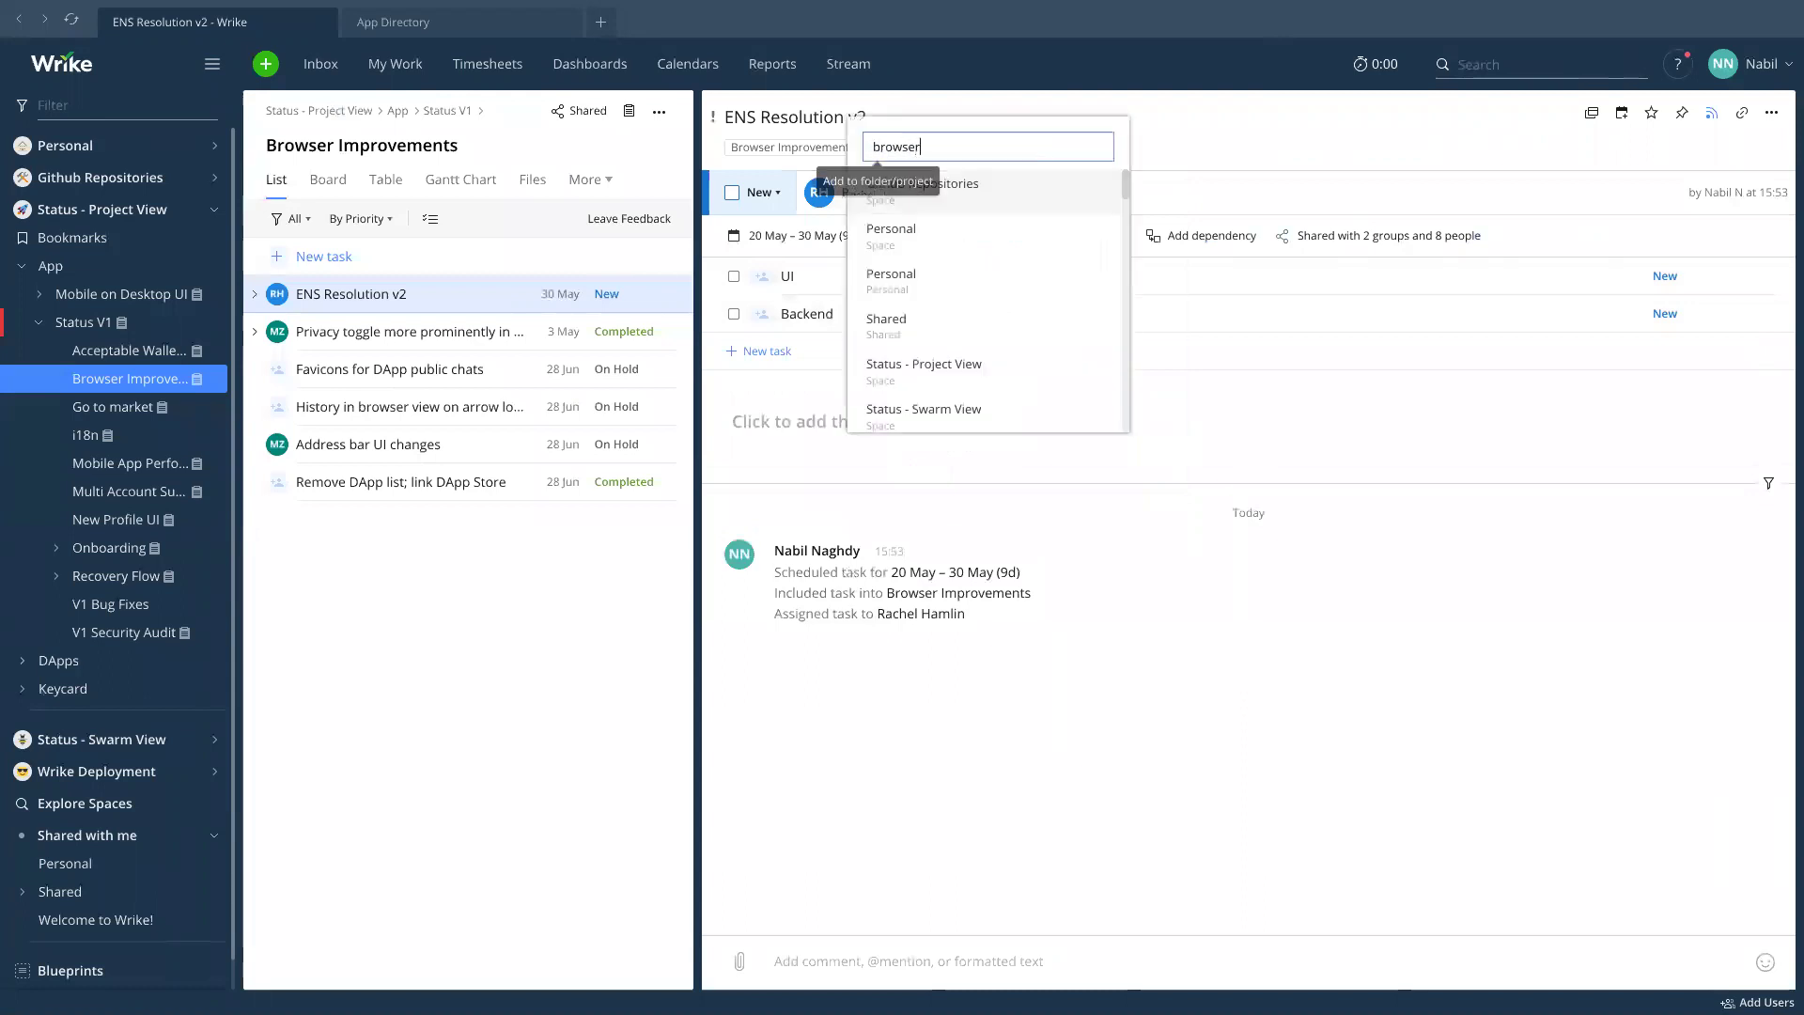
key(alt+BackSpace)
text(core ui)
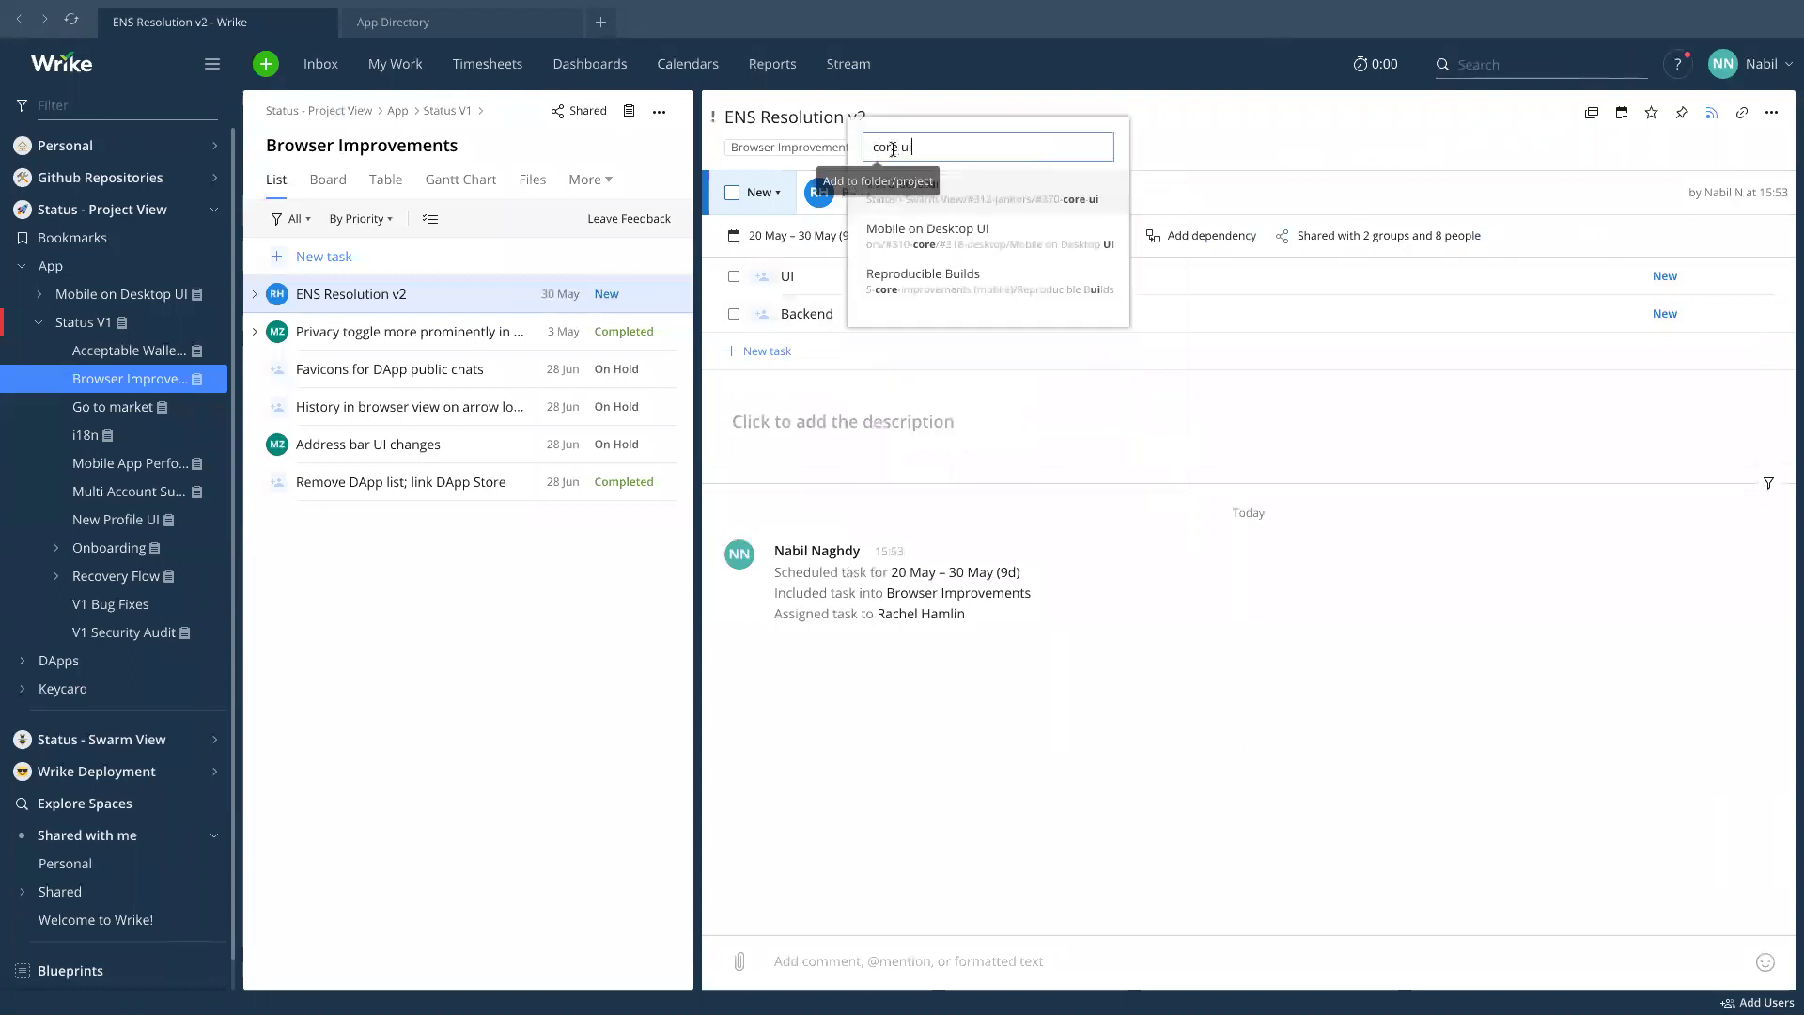
click(1005, 194)
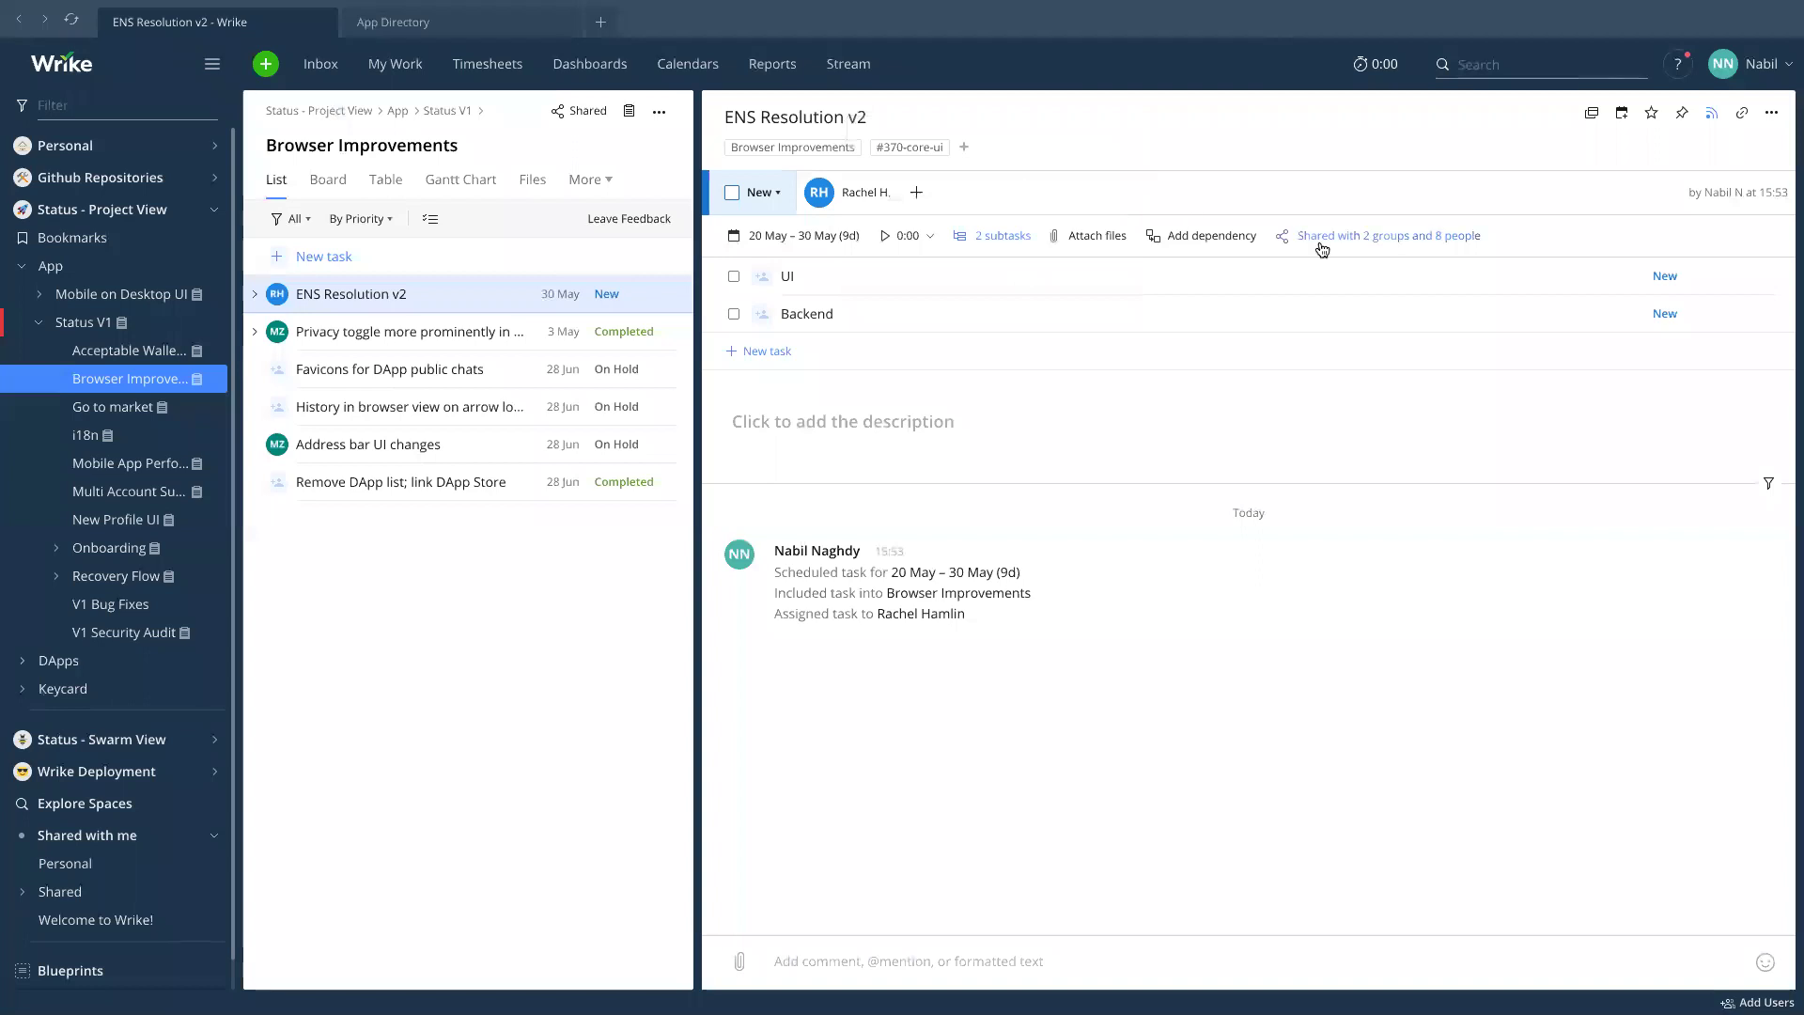
Search for "ens" and add the task "#8066 - [ENS Names] ENS username and name verification screens" as a previous-task dependency.
click(1195, 239)
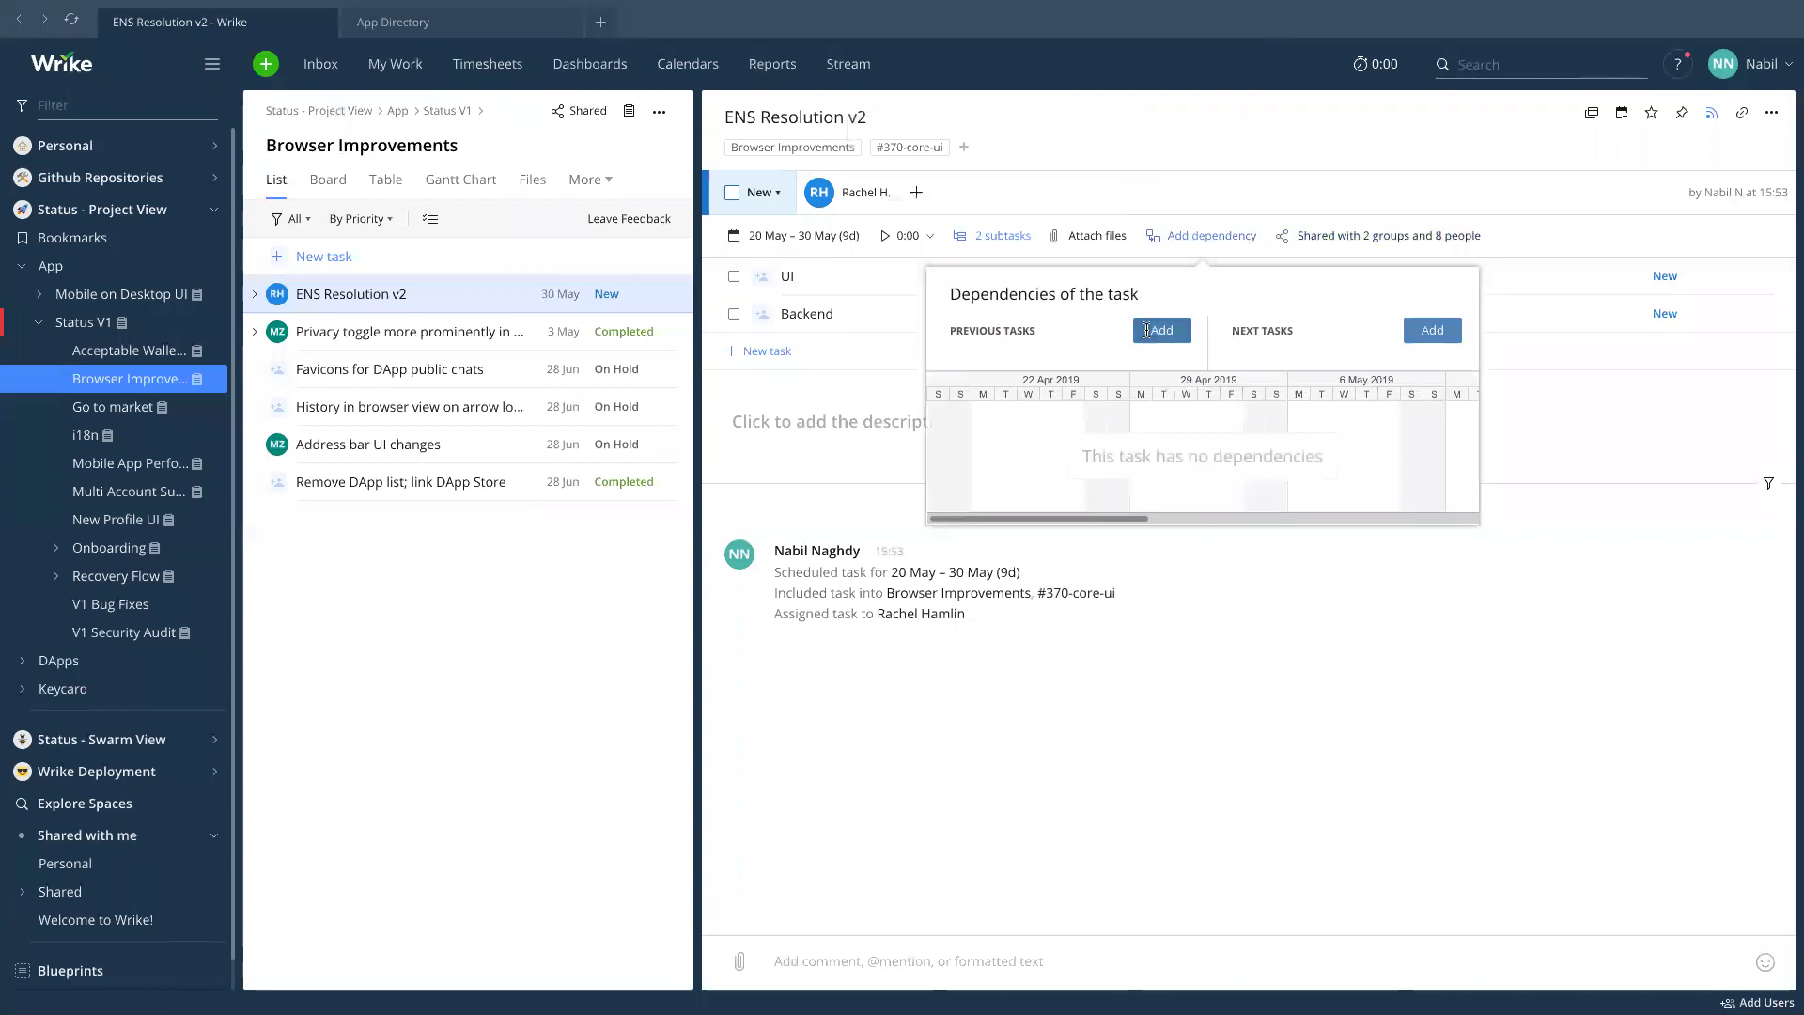
text(ens)
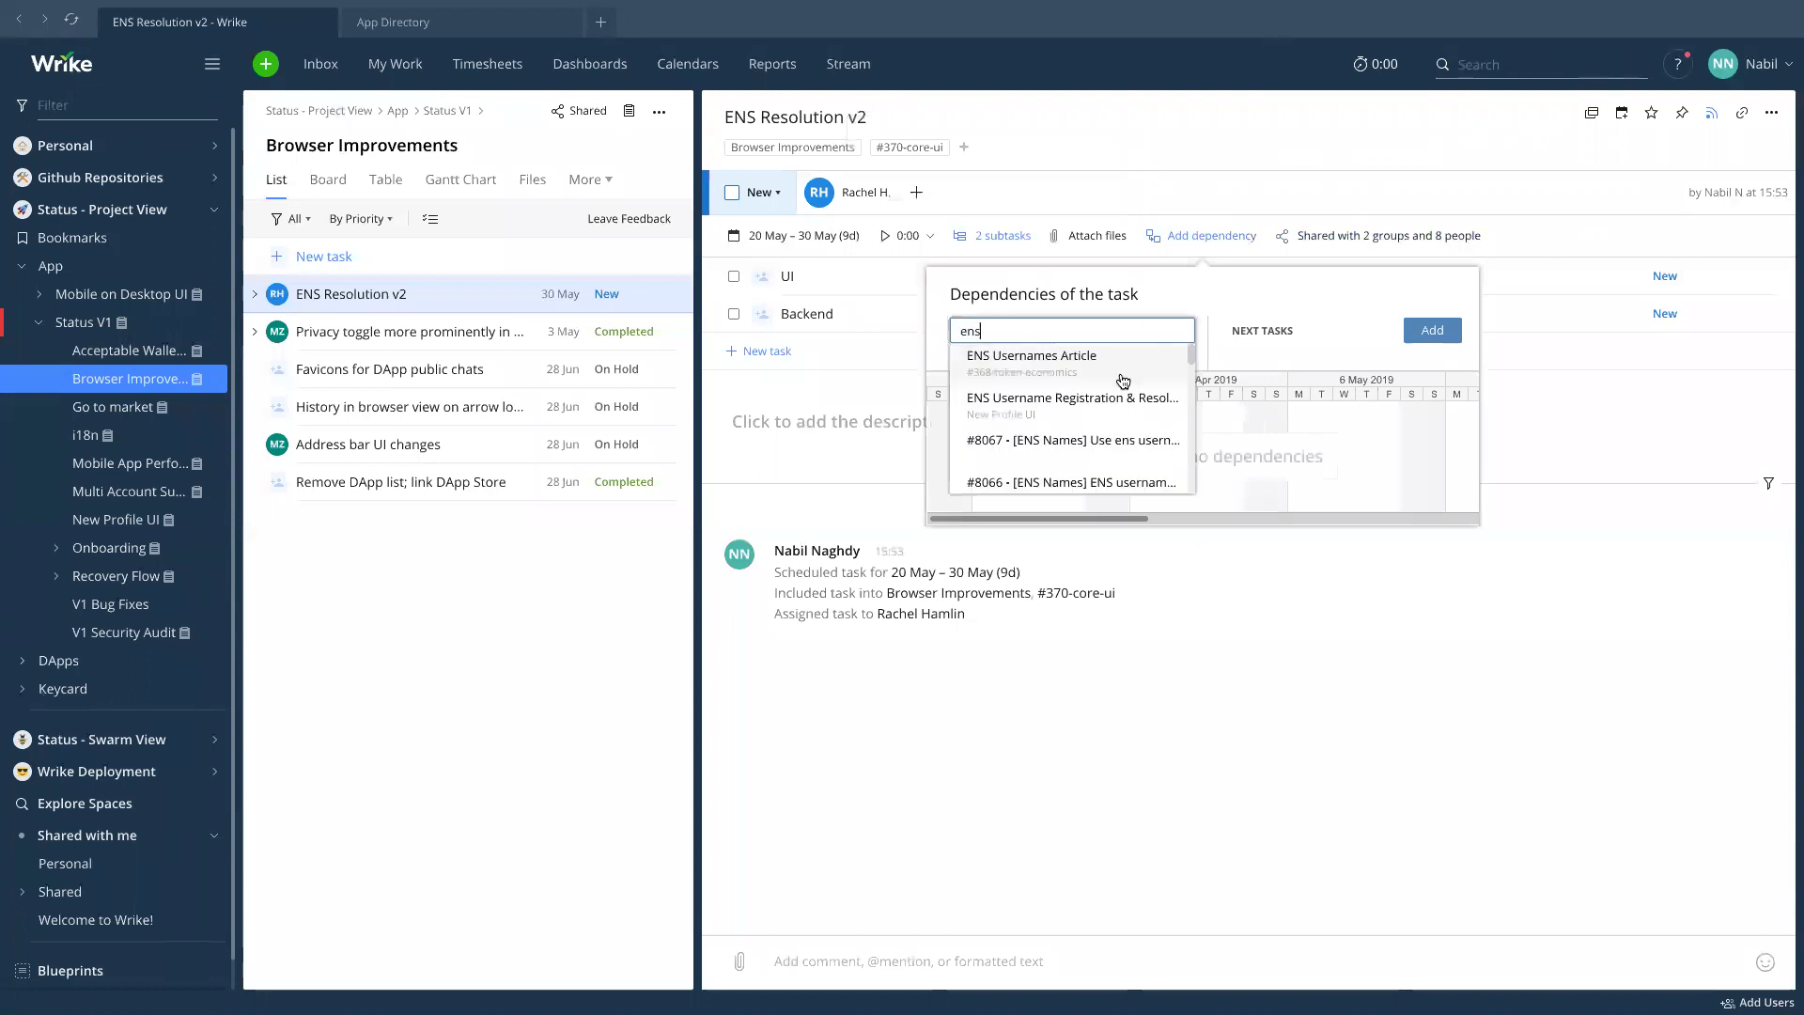
scroll(1113, 413, down, 1)
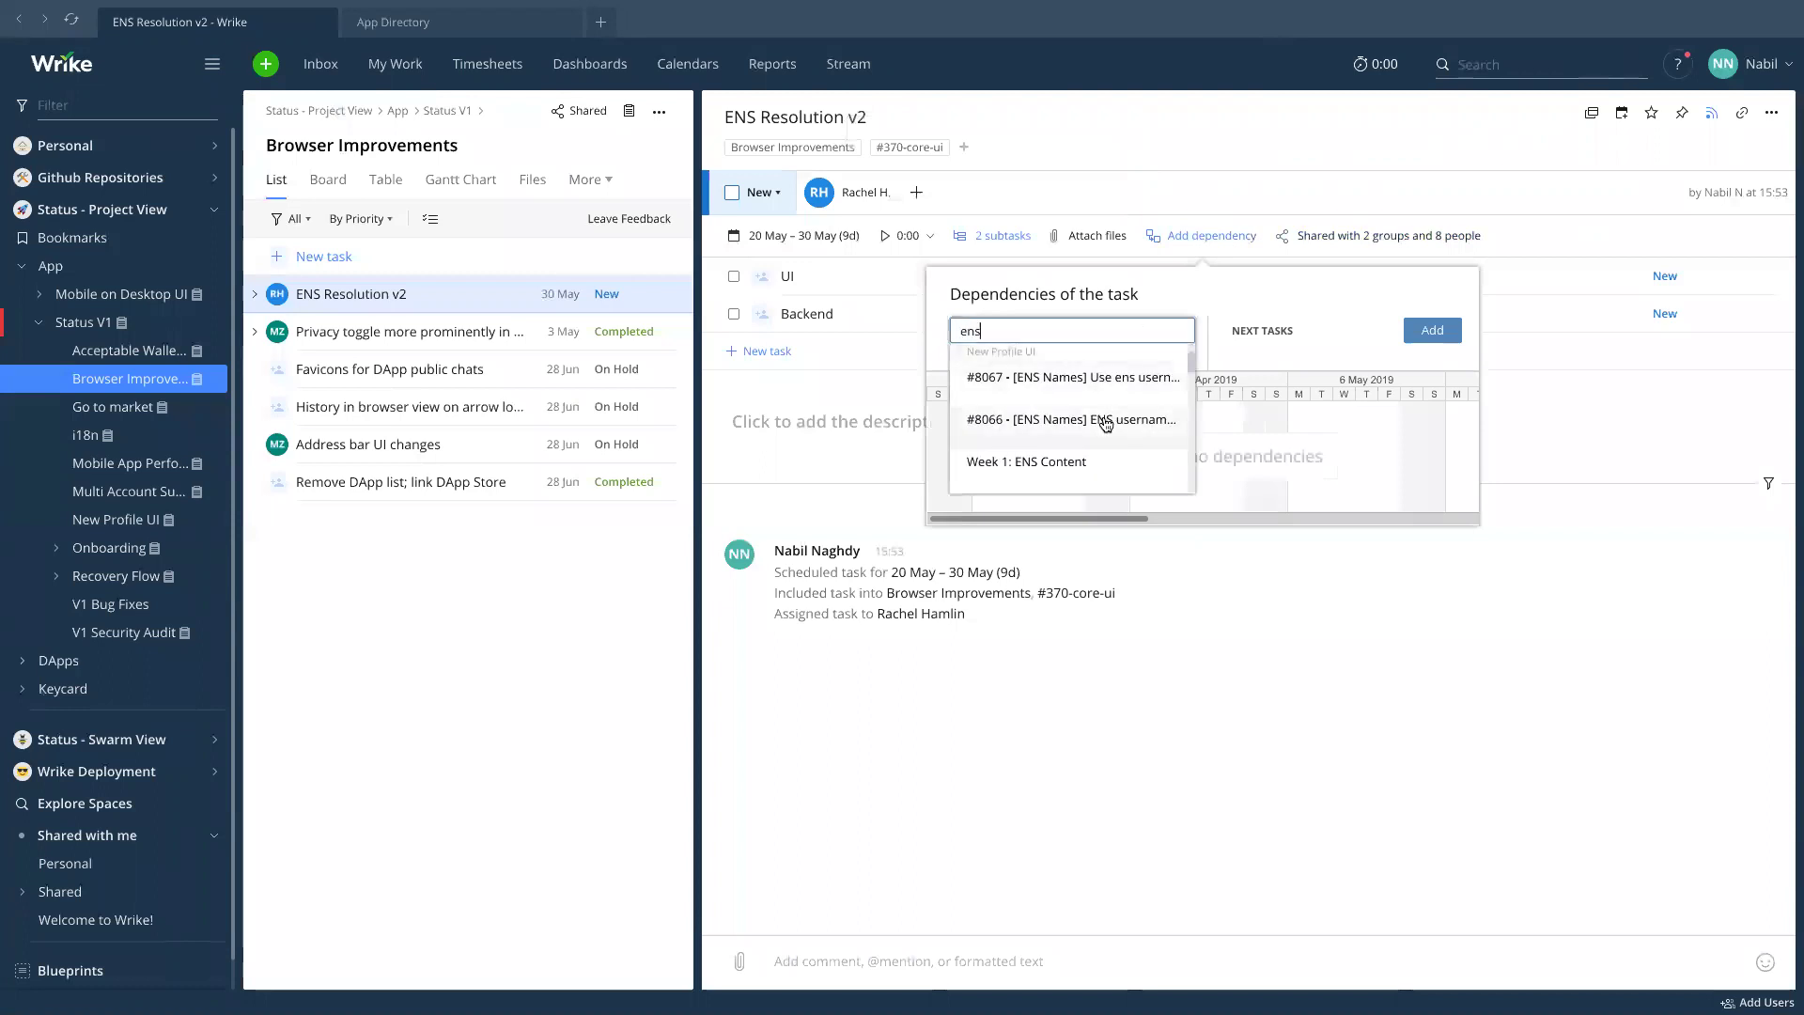
click(1109, 414)
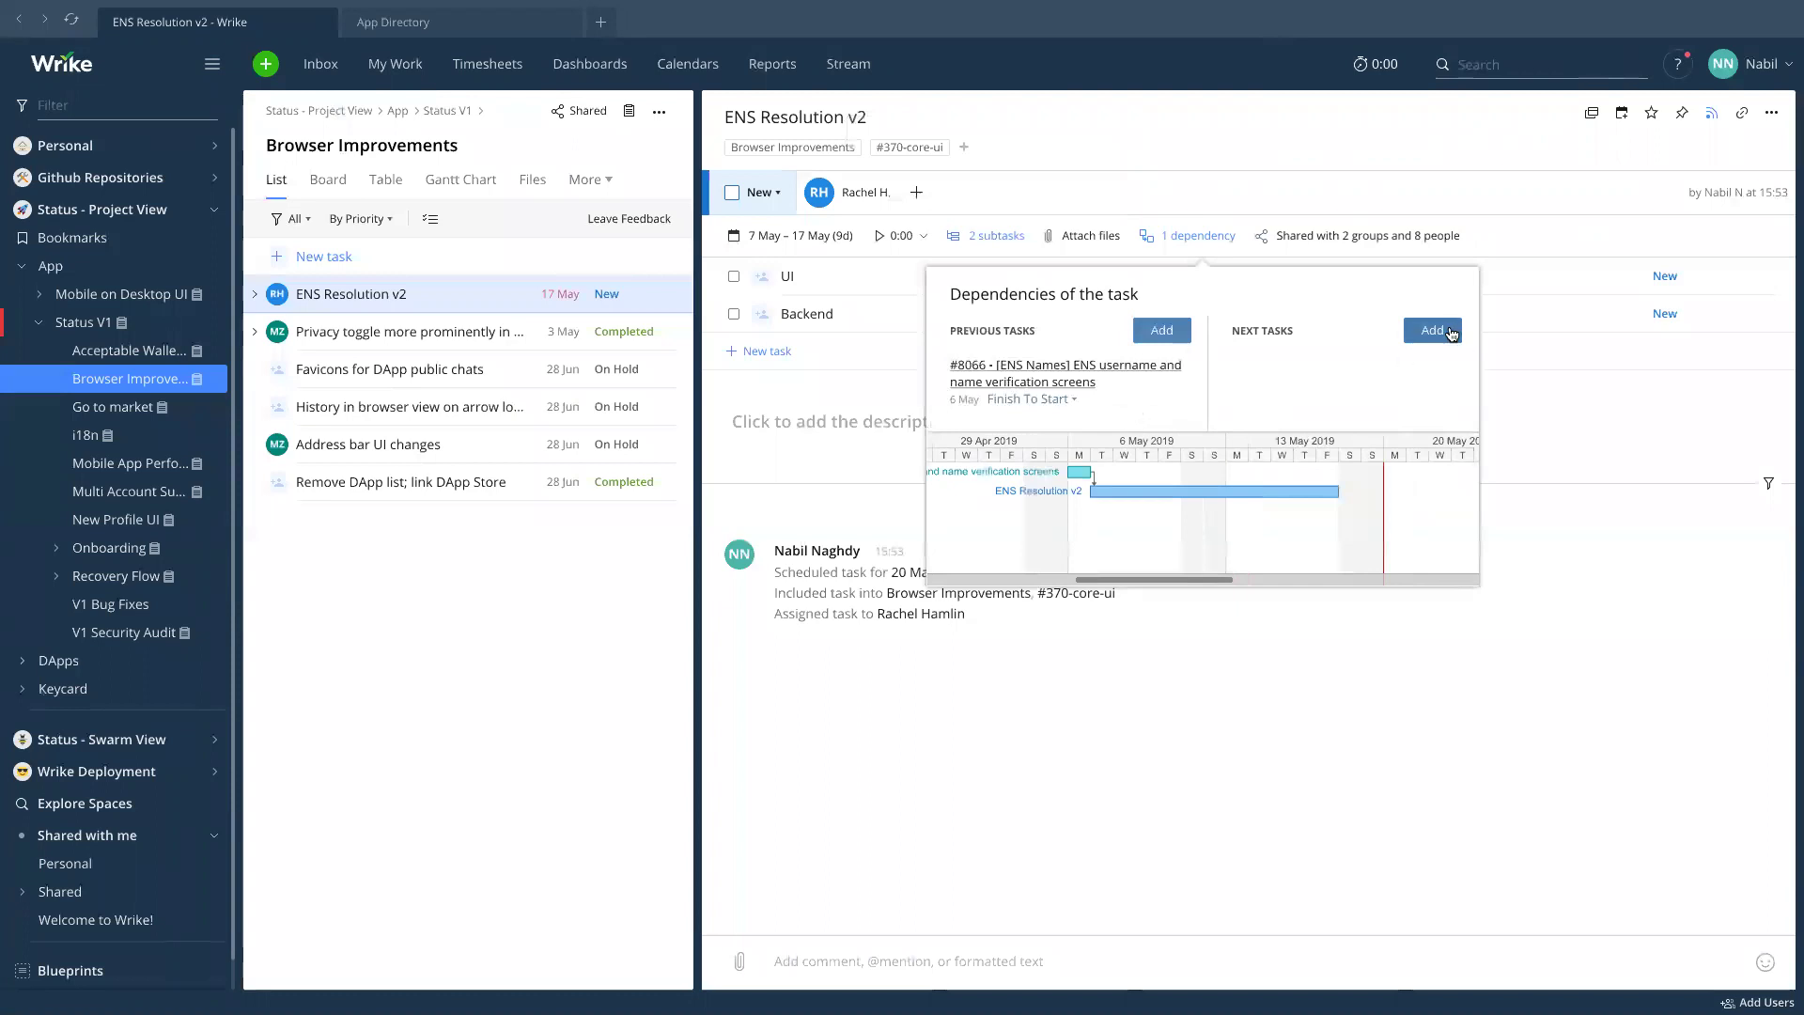
click(1587, 556)
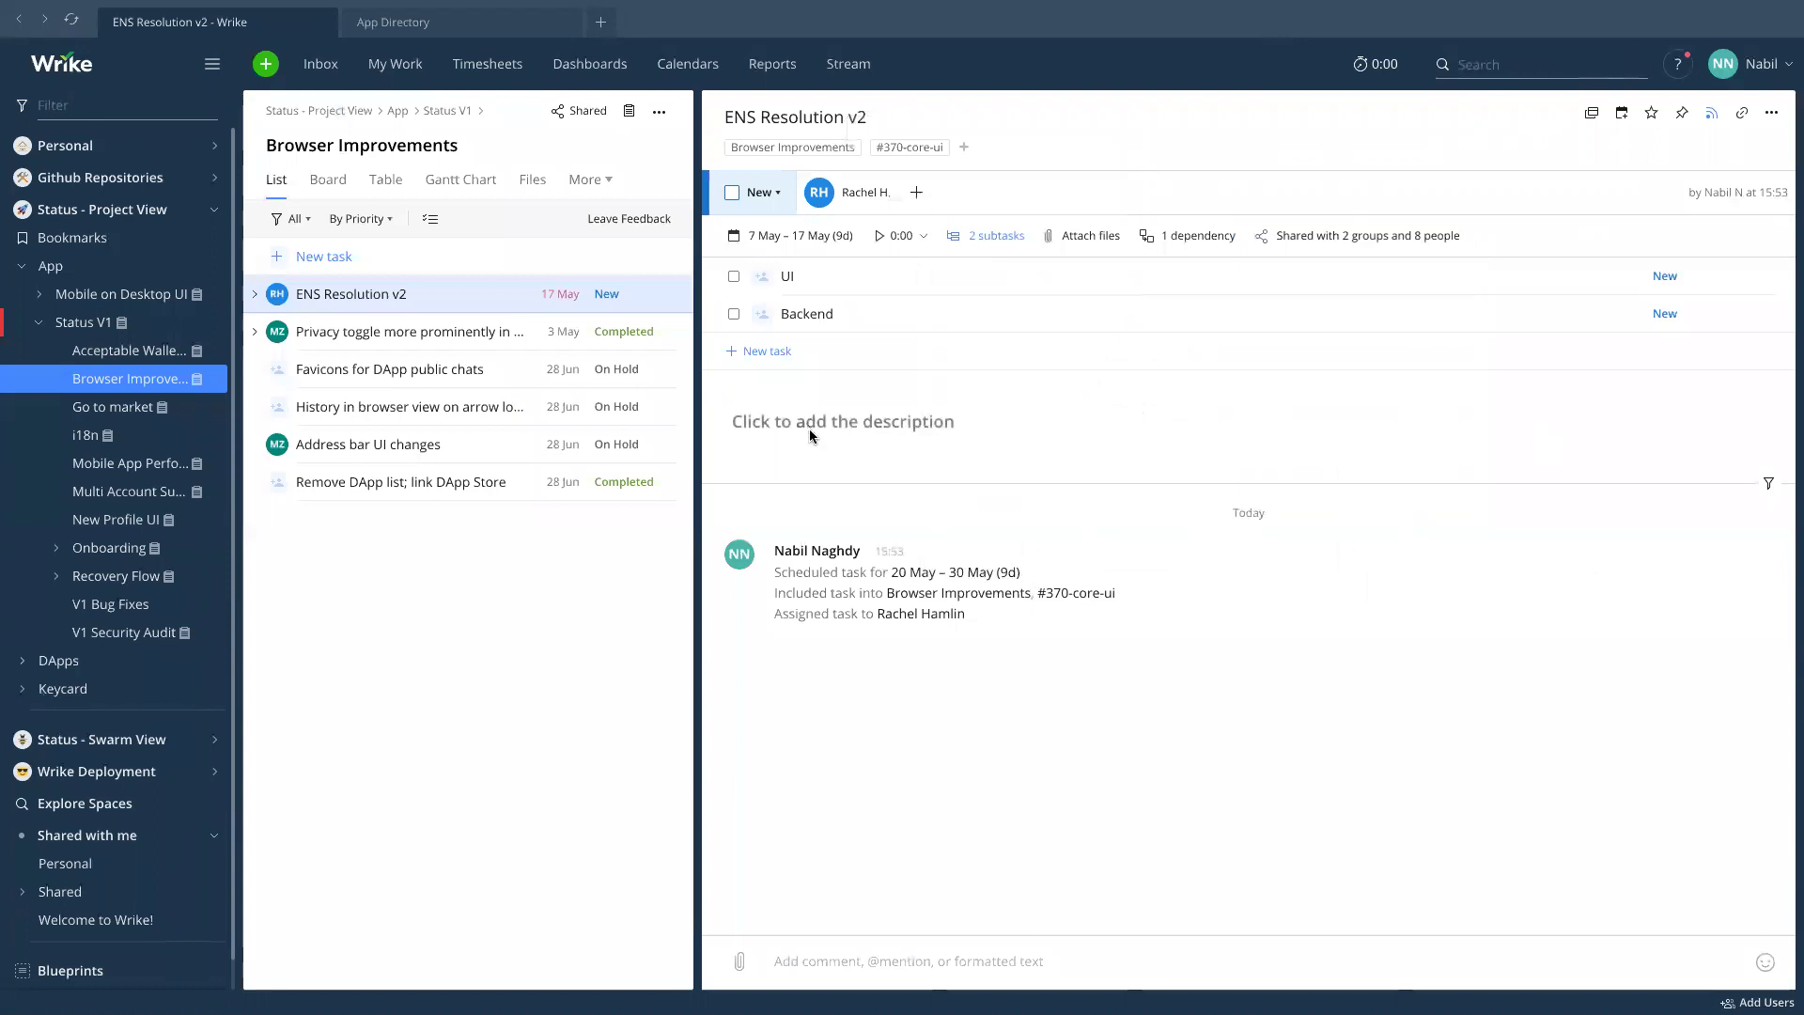
Post a comment mentioning the UI colleague with "we need UI for this please :)" and set the task's status to In Progress.
click(873, 982)
text(@Hester)
key(Return)
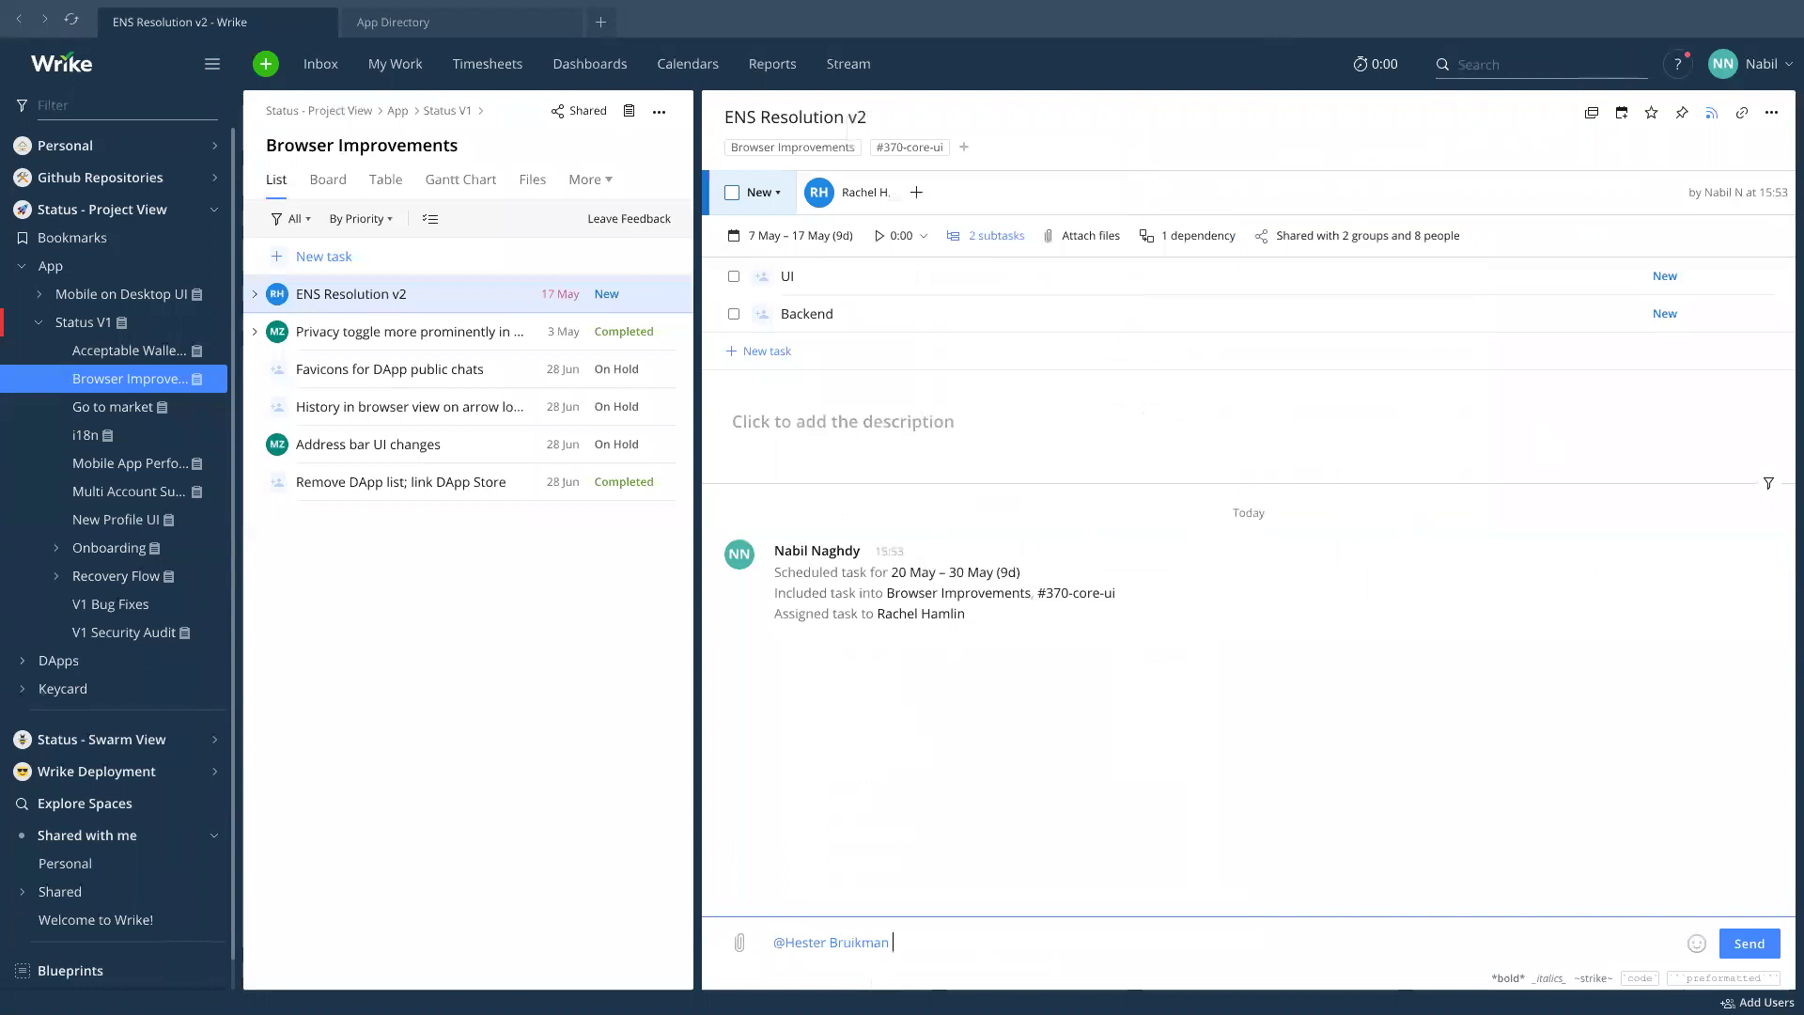
text(we need UI for this please :))
key(Return)
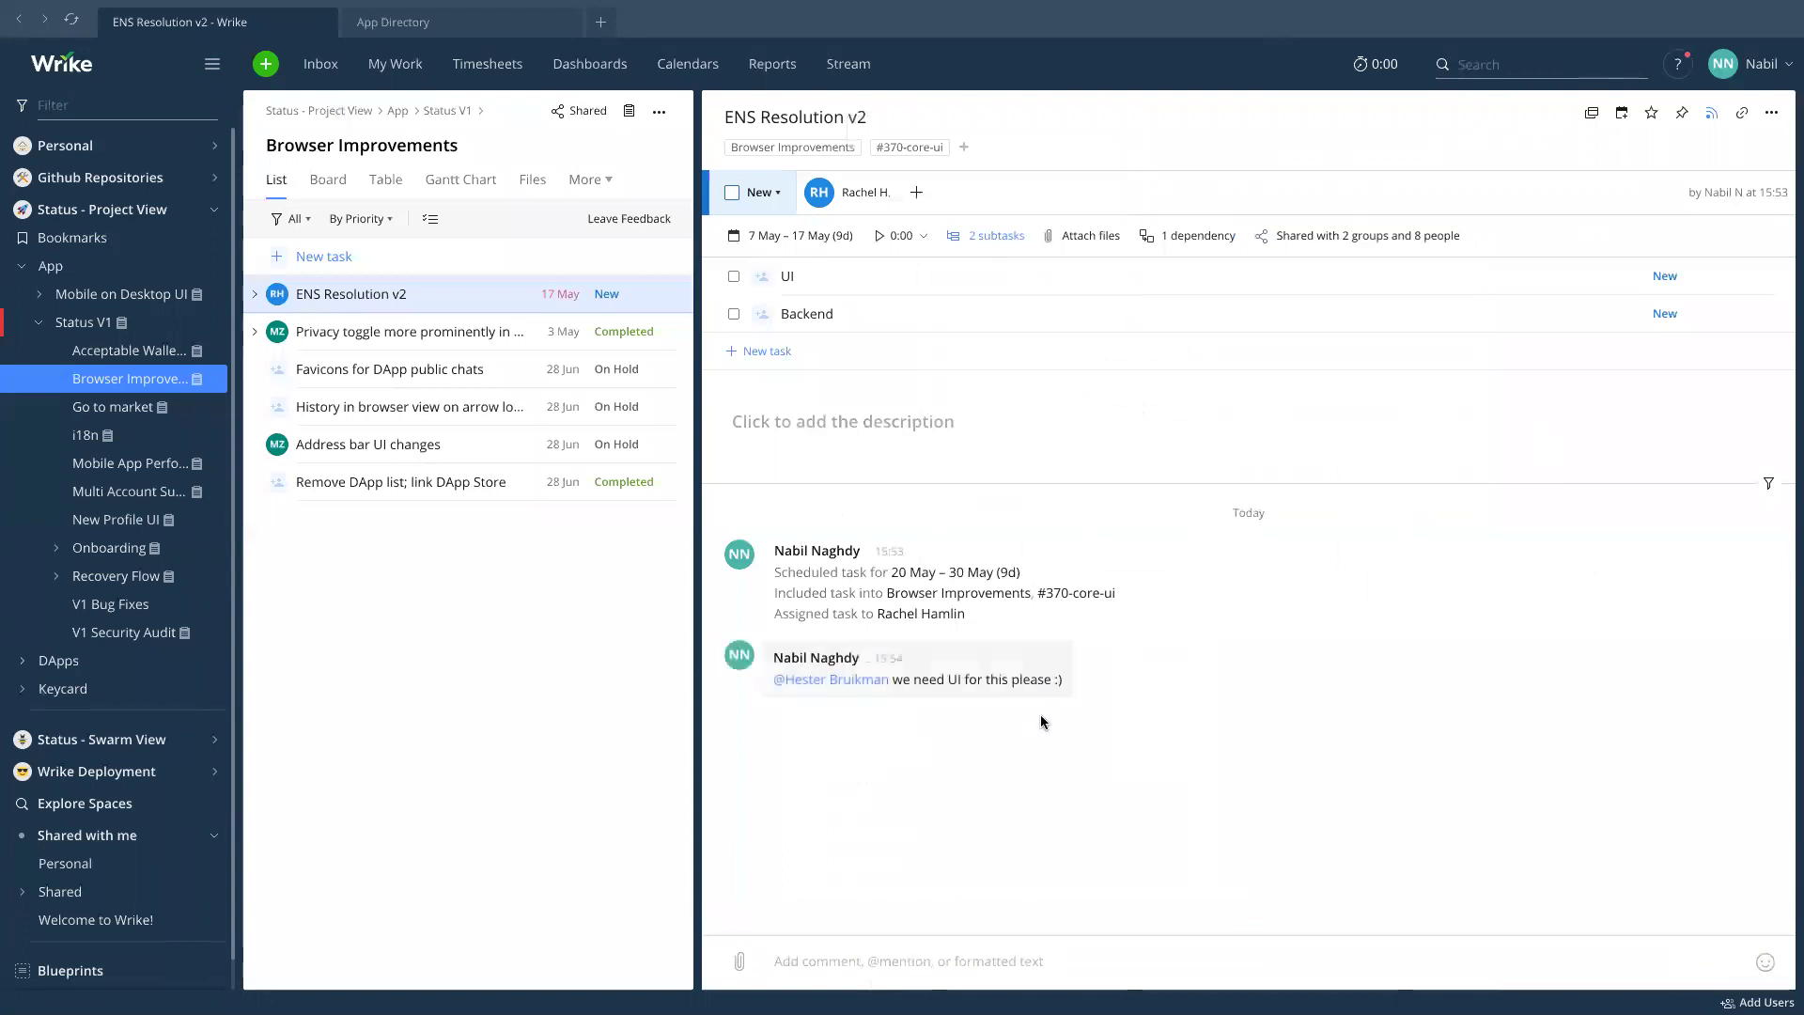
click(776, 192)
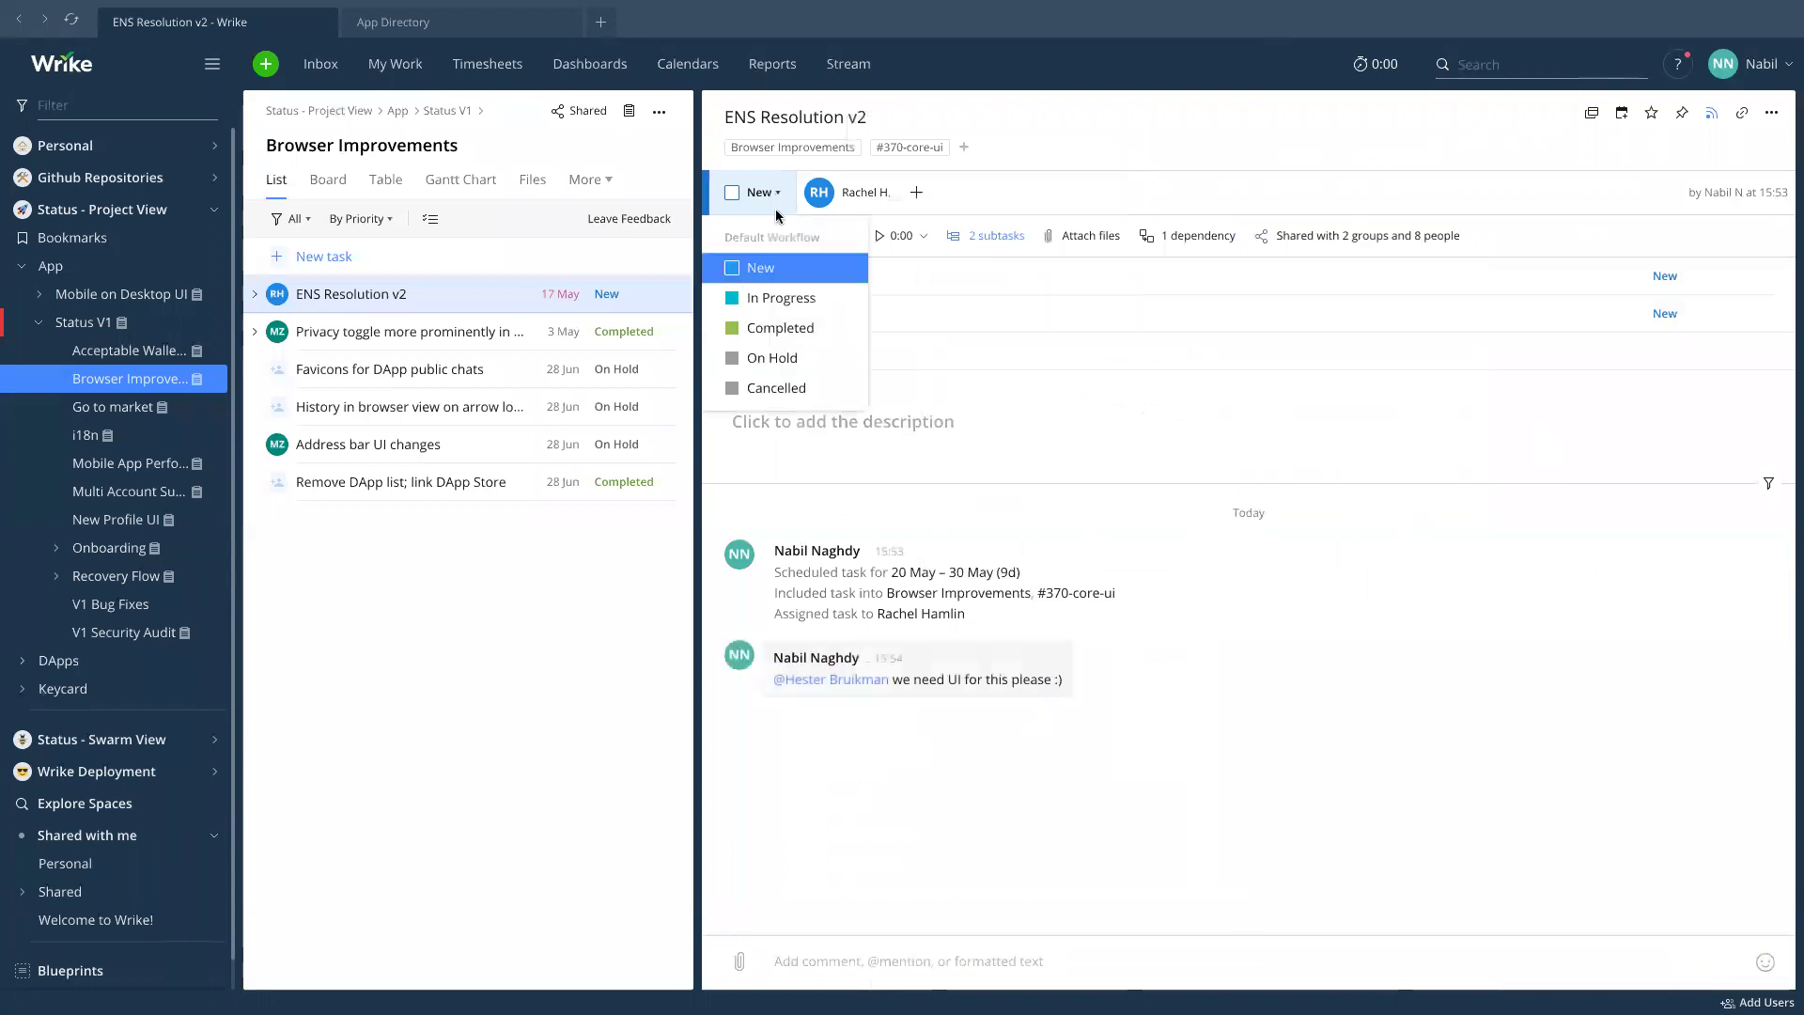
click(767, 297)
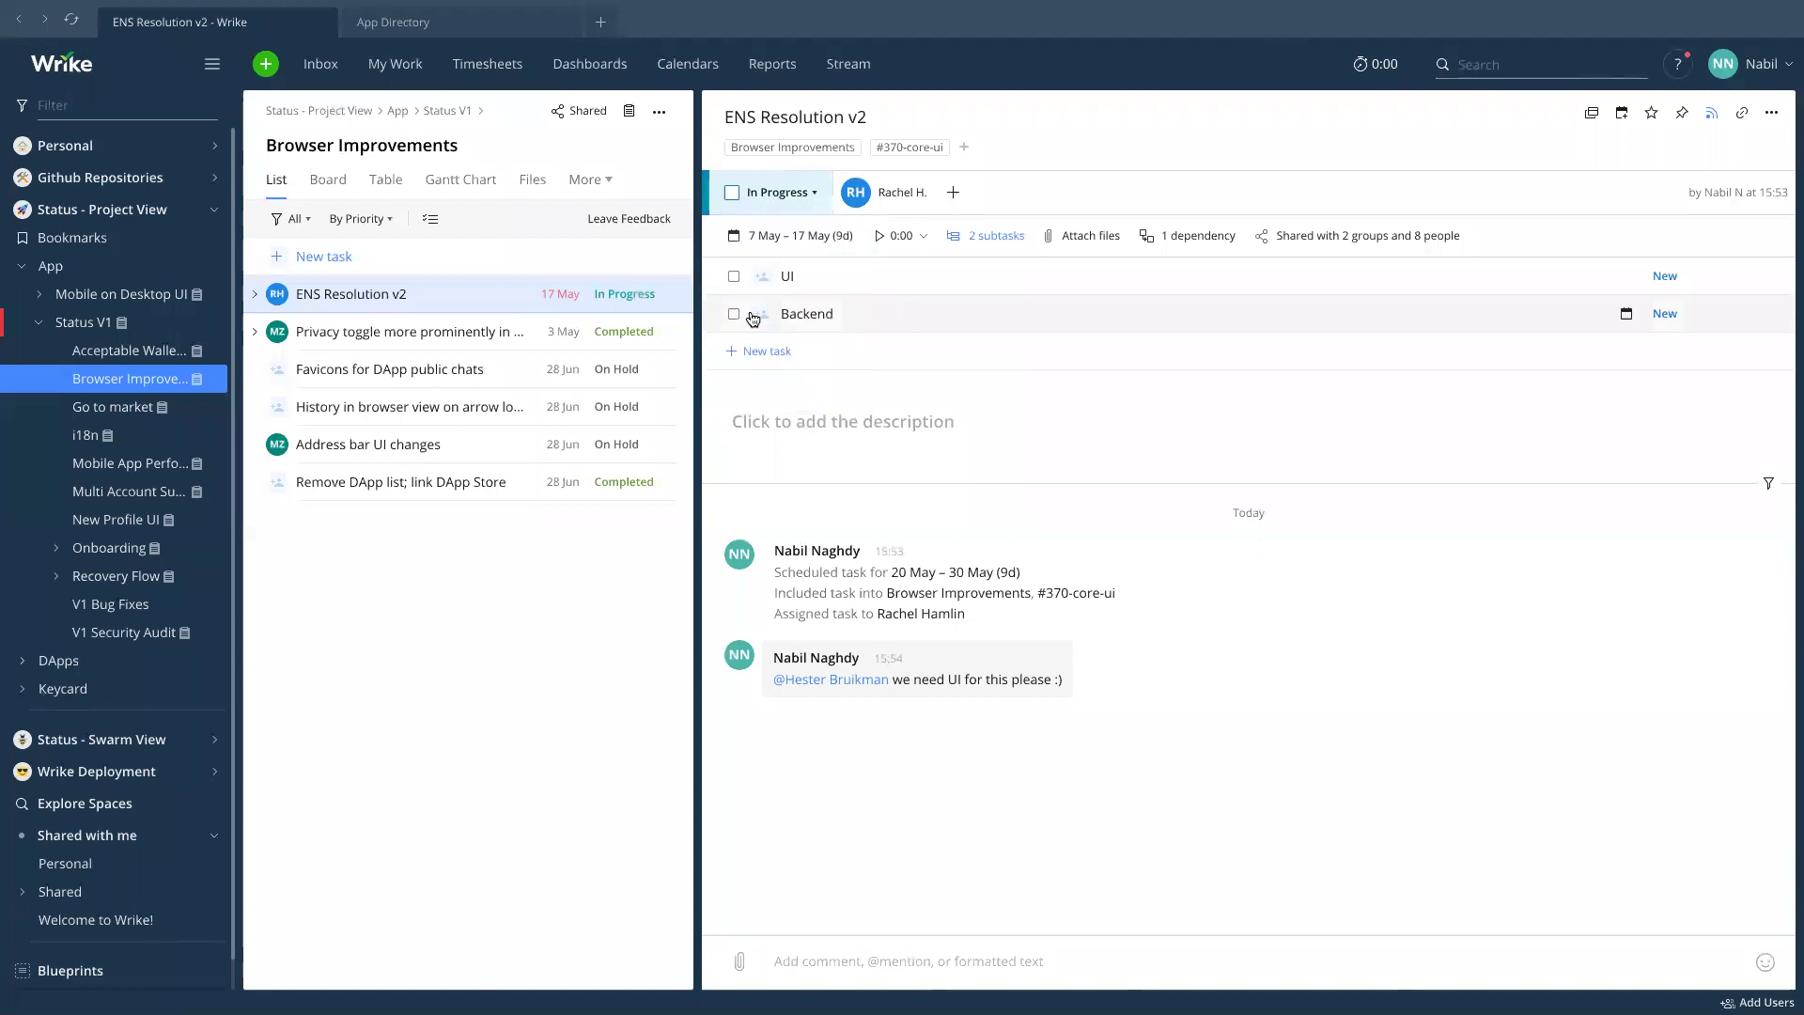
Show the Browser Improvements project as a Gantt chart and select the ENS Resolution v2 row.
click(453, 185)
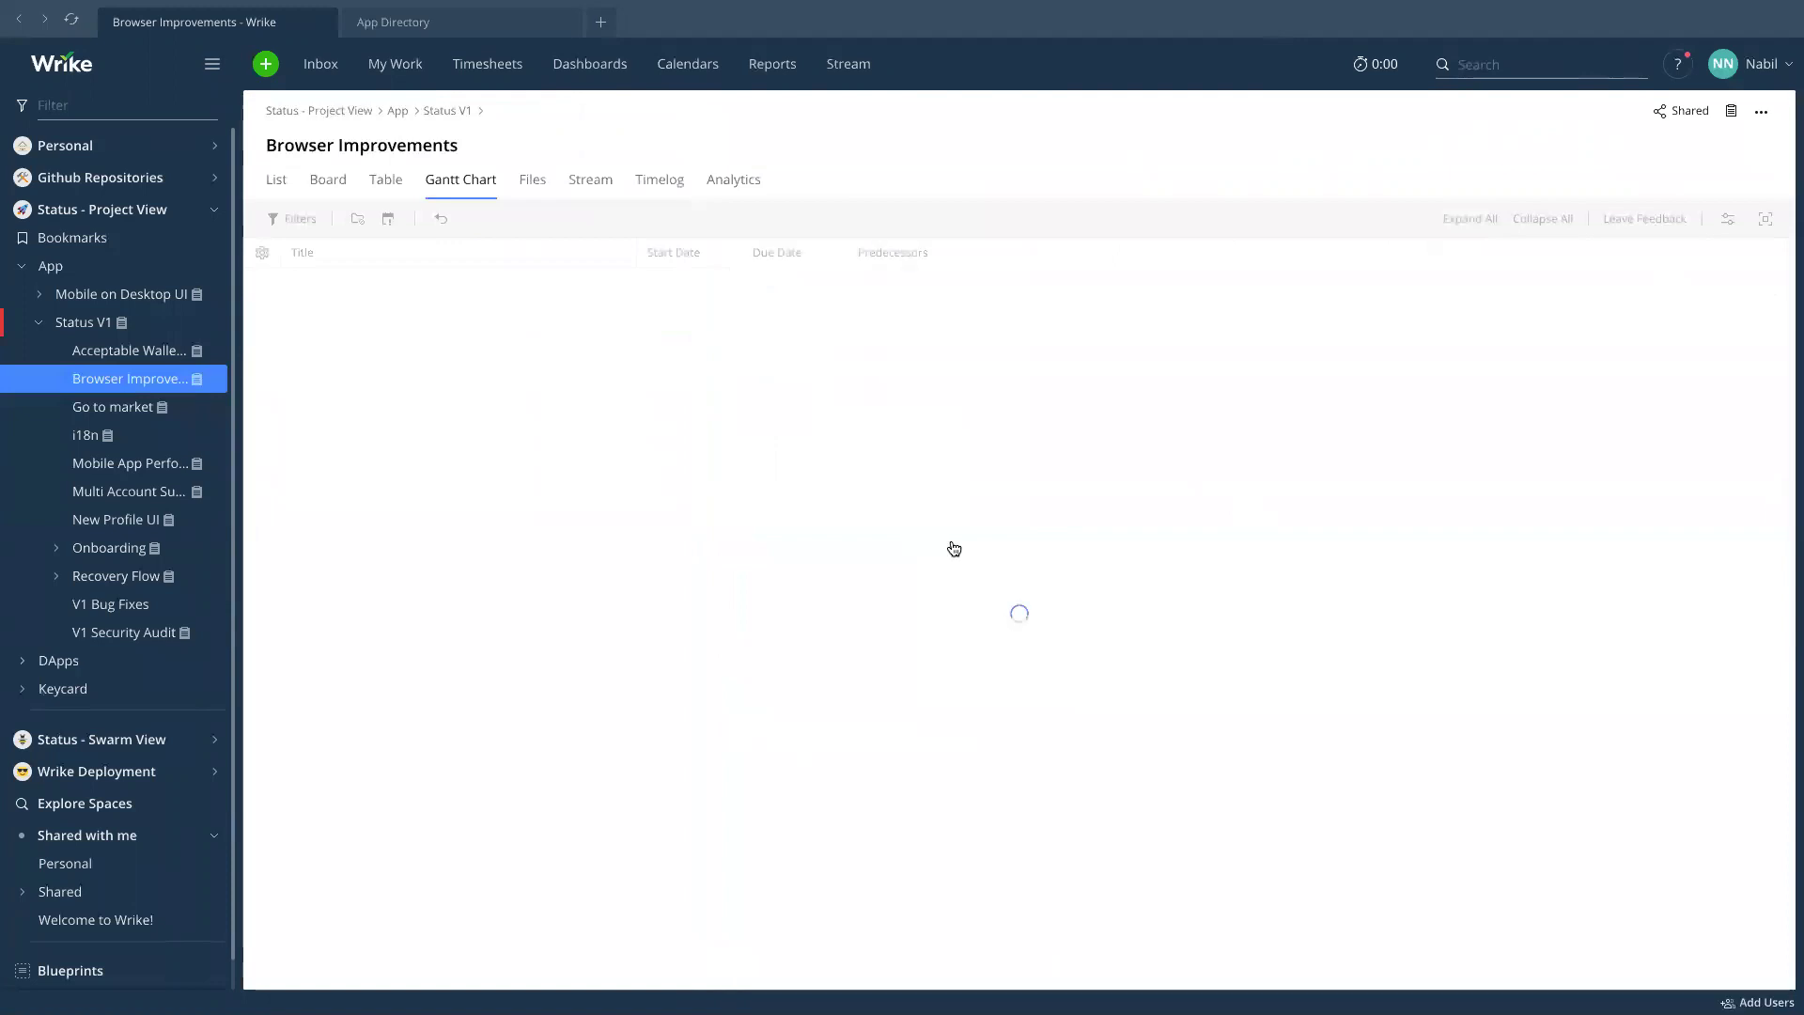
click(315, 313)
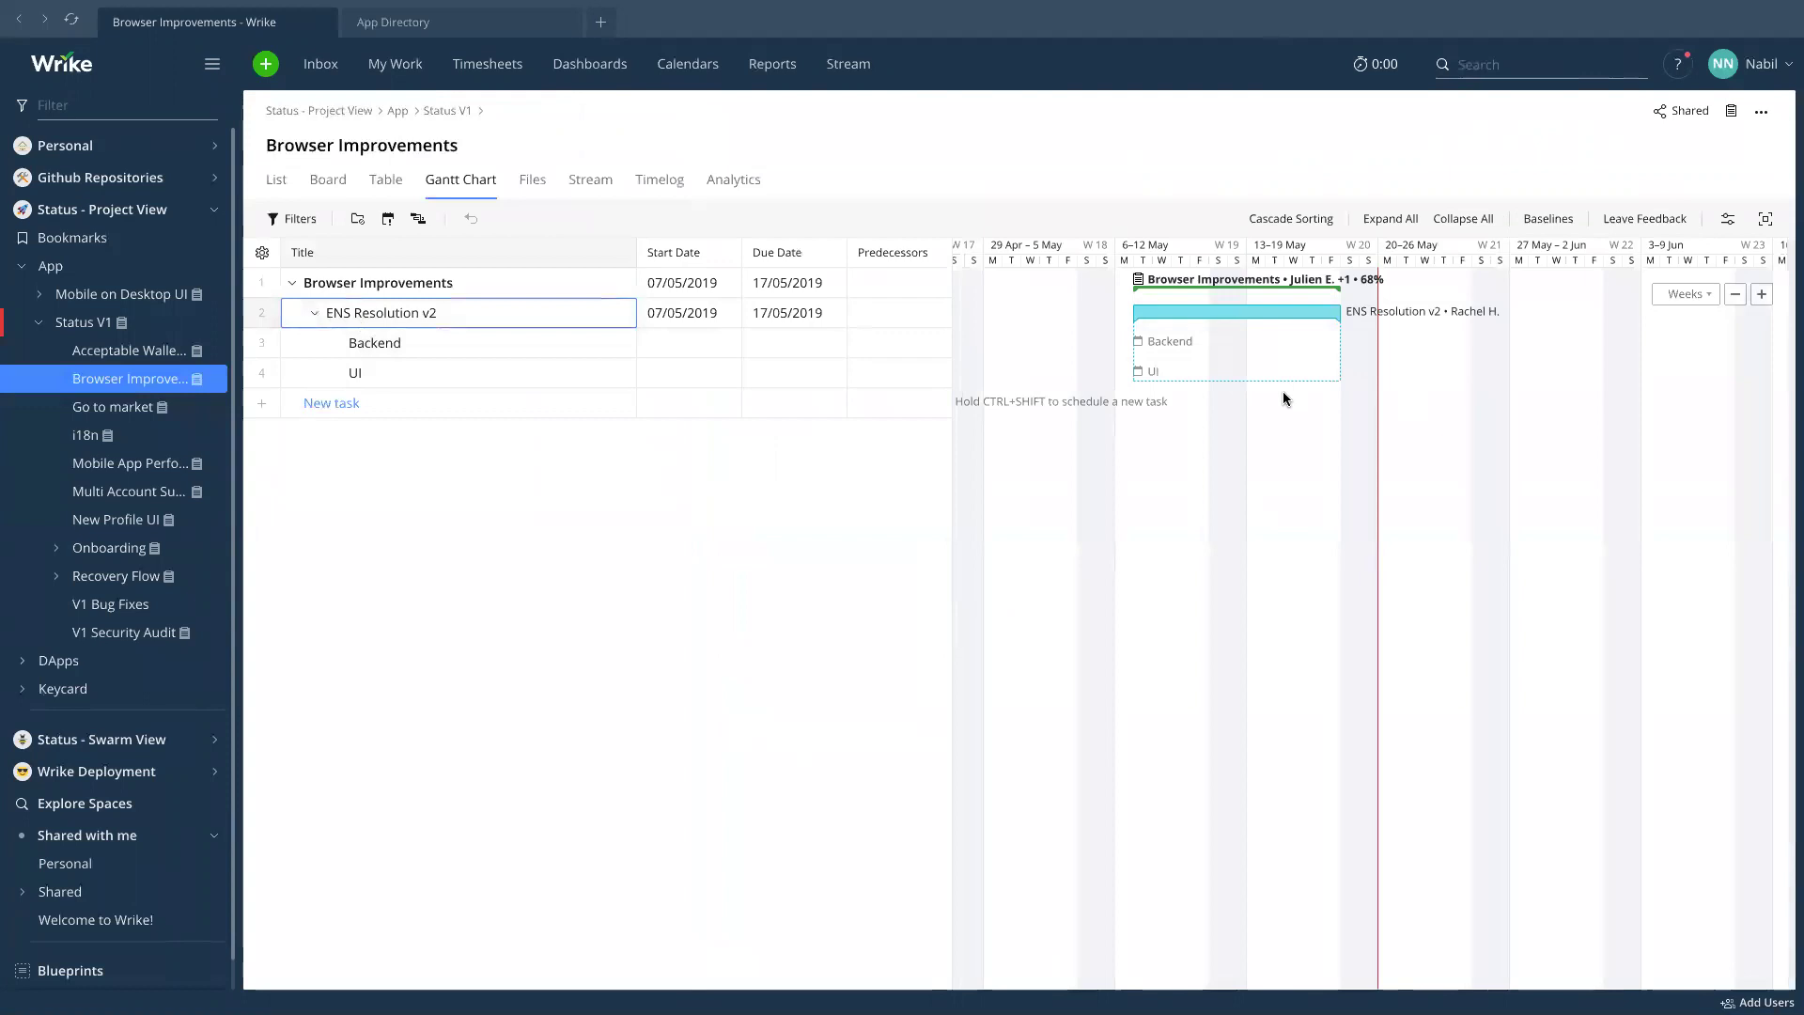
Expand Status - Swarm View and #312-janitors, and open the #370-core-ui folder's Gantt chart.
scroll(129, 545, down, 1)
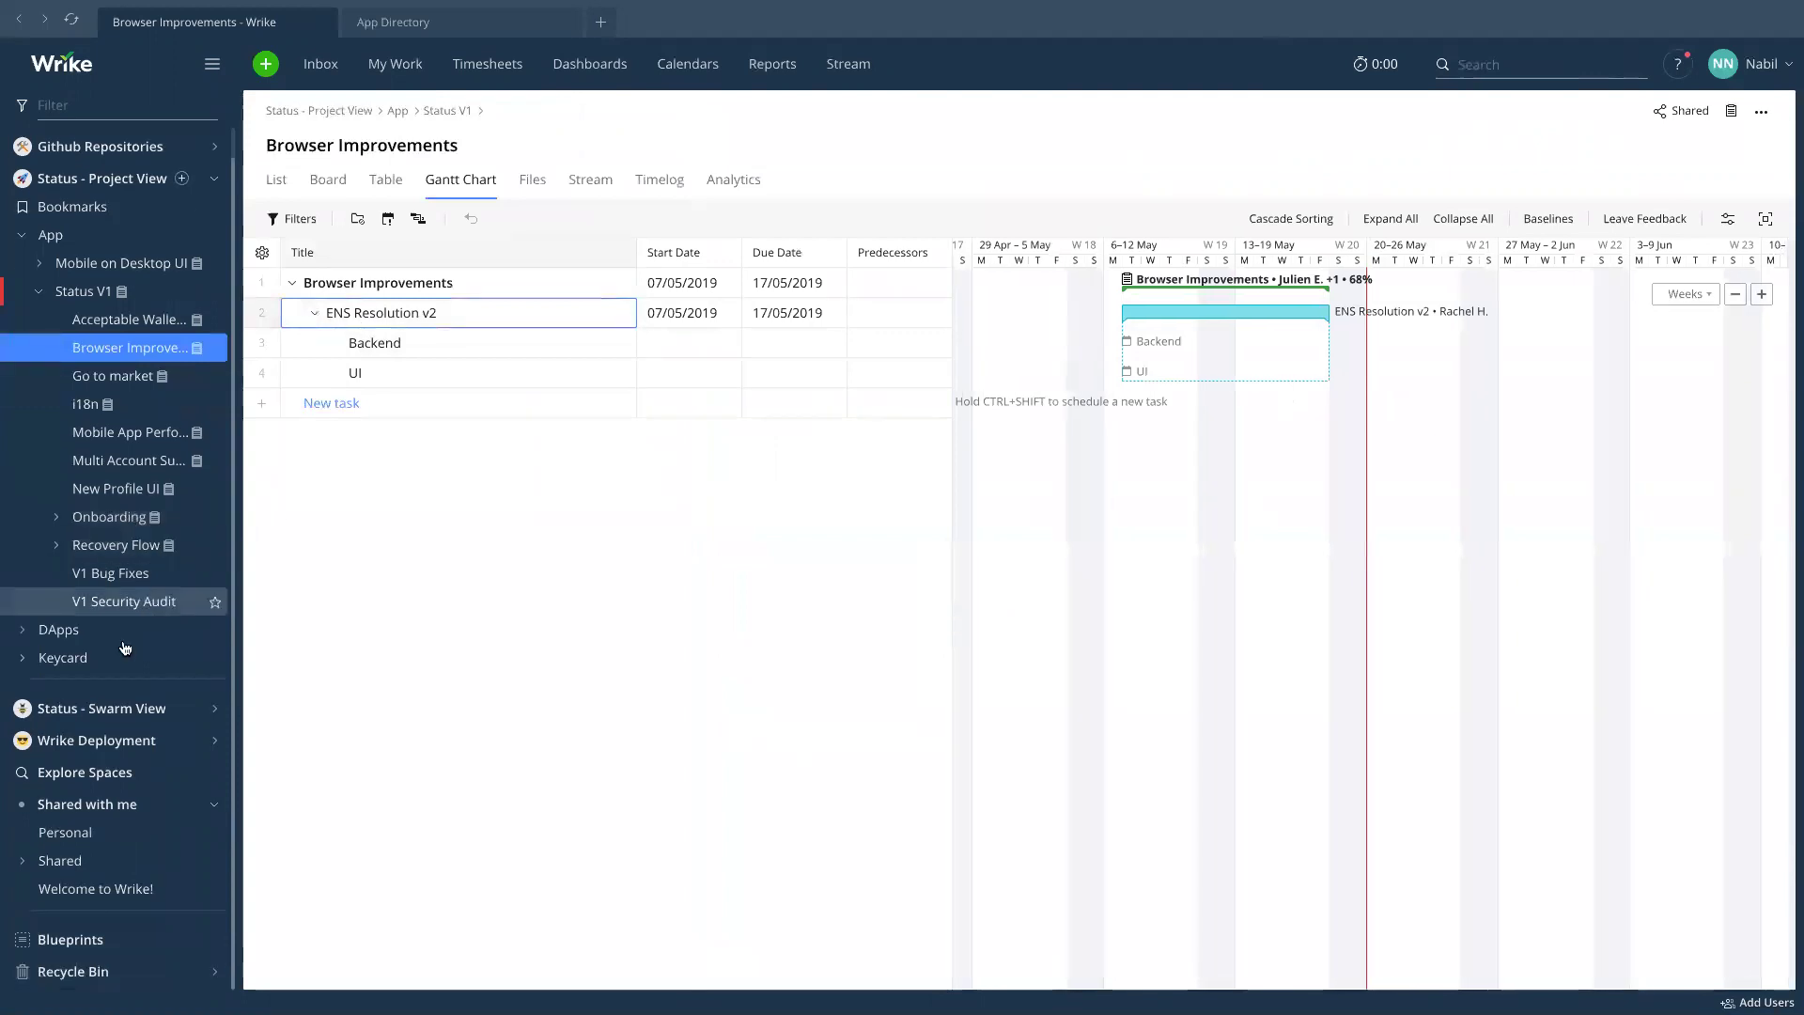
click(216, 712)
scroll(135, 647, down, 4)
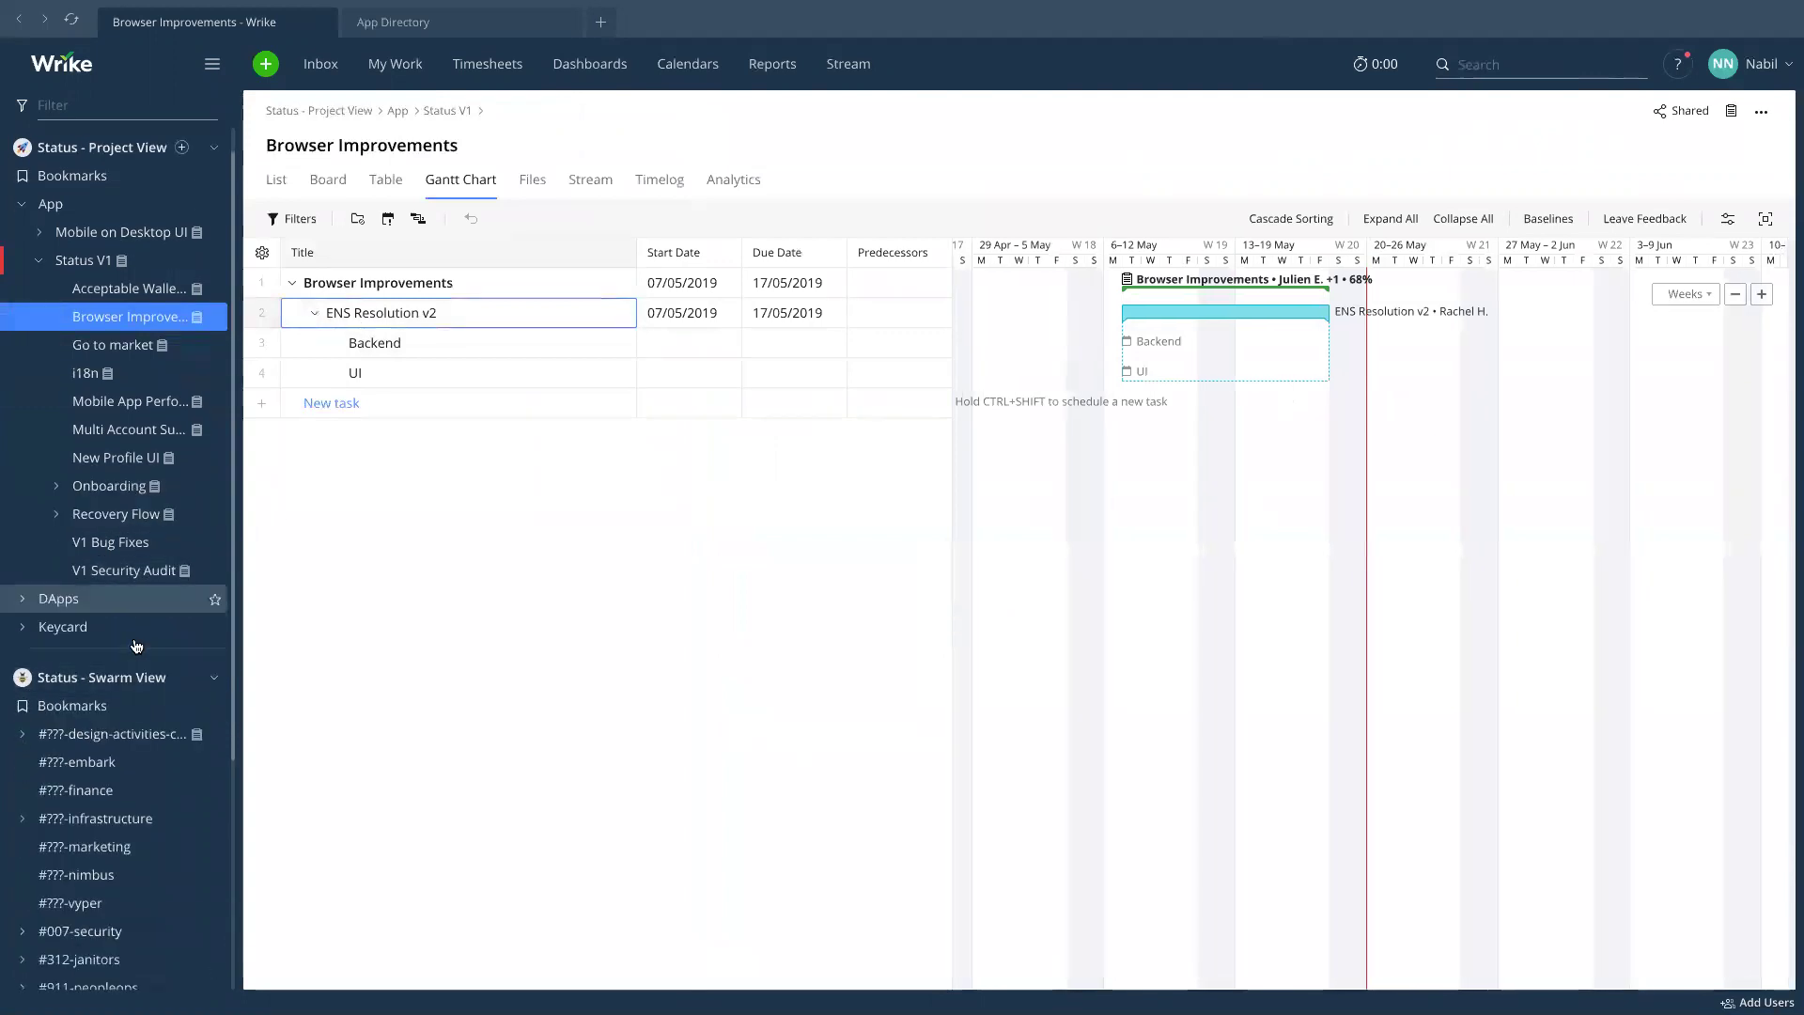
click(24, 664)
scroll(145, 637, down, 2)
scroll(70, 639, down, 3)
click(38, 634)
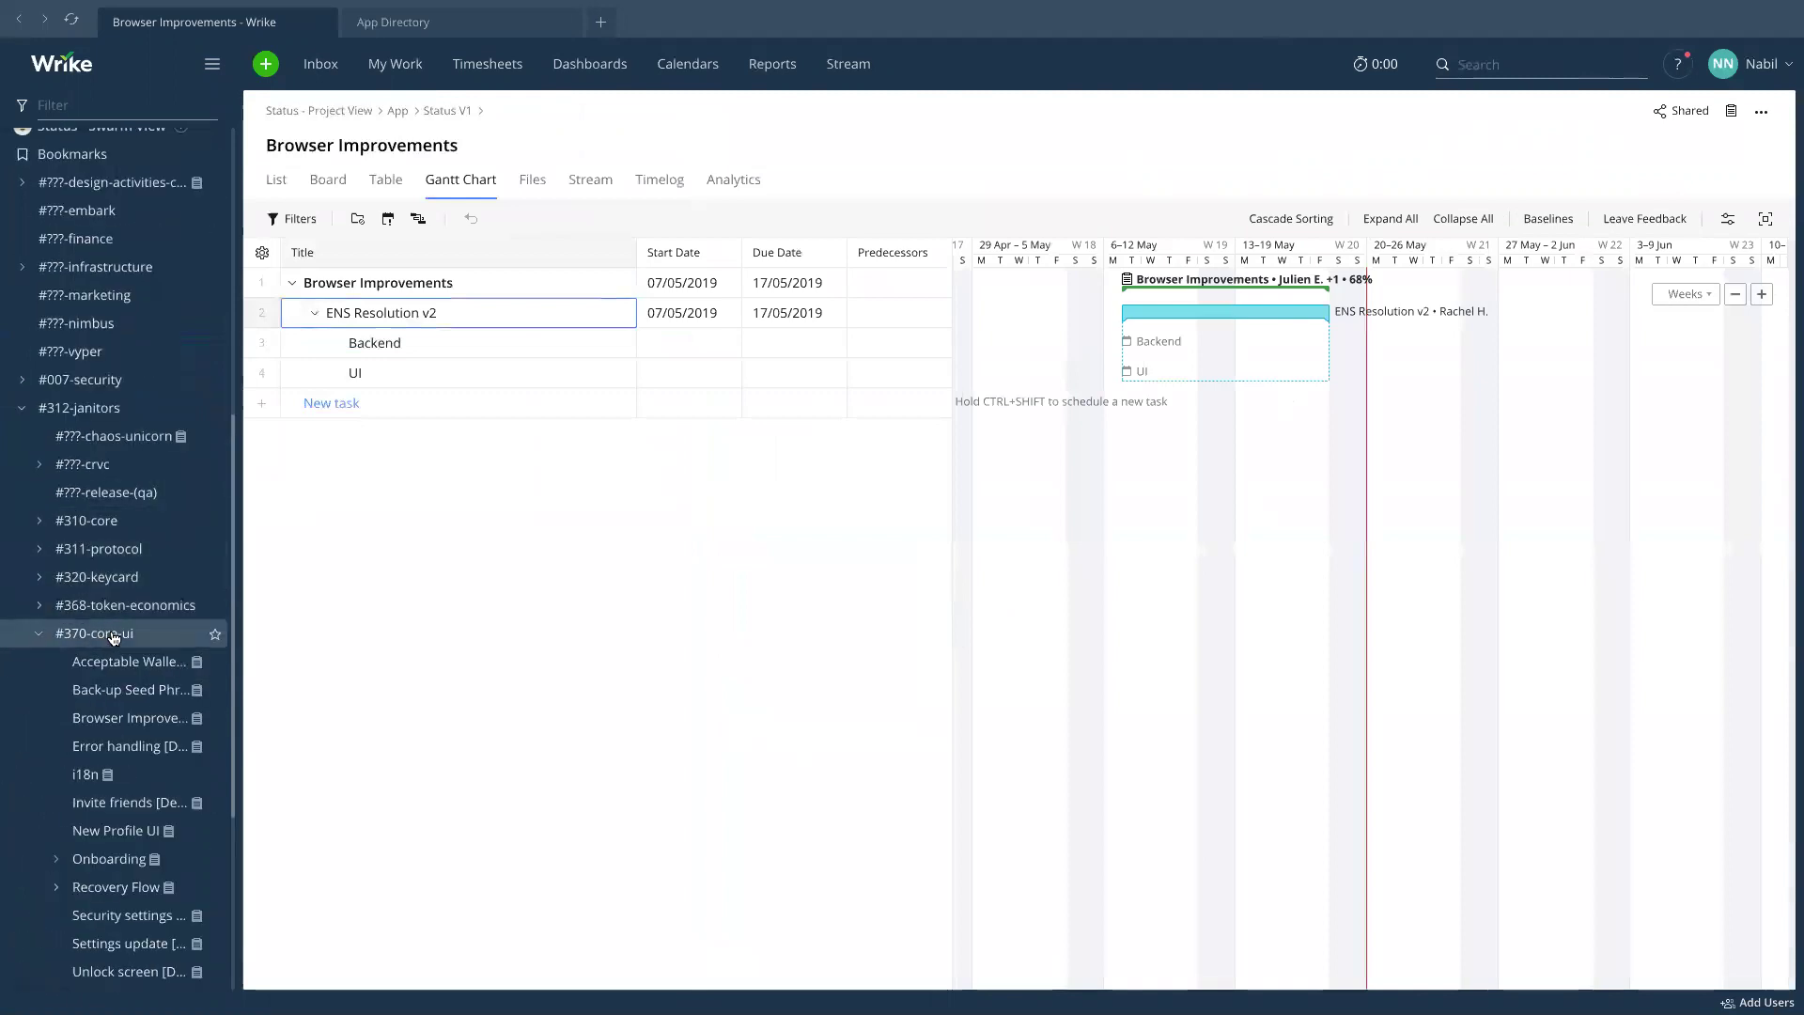
click(112, 633)
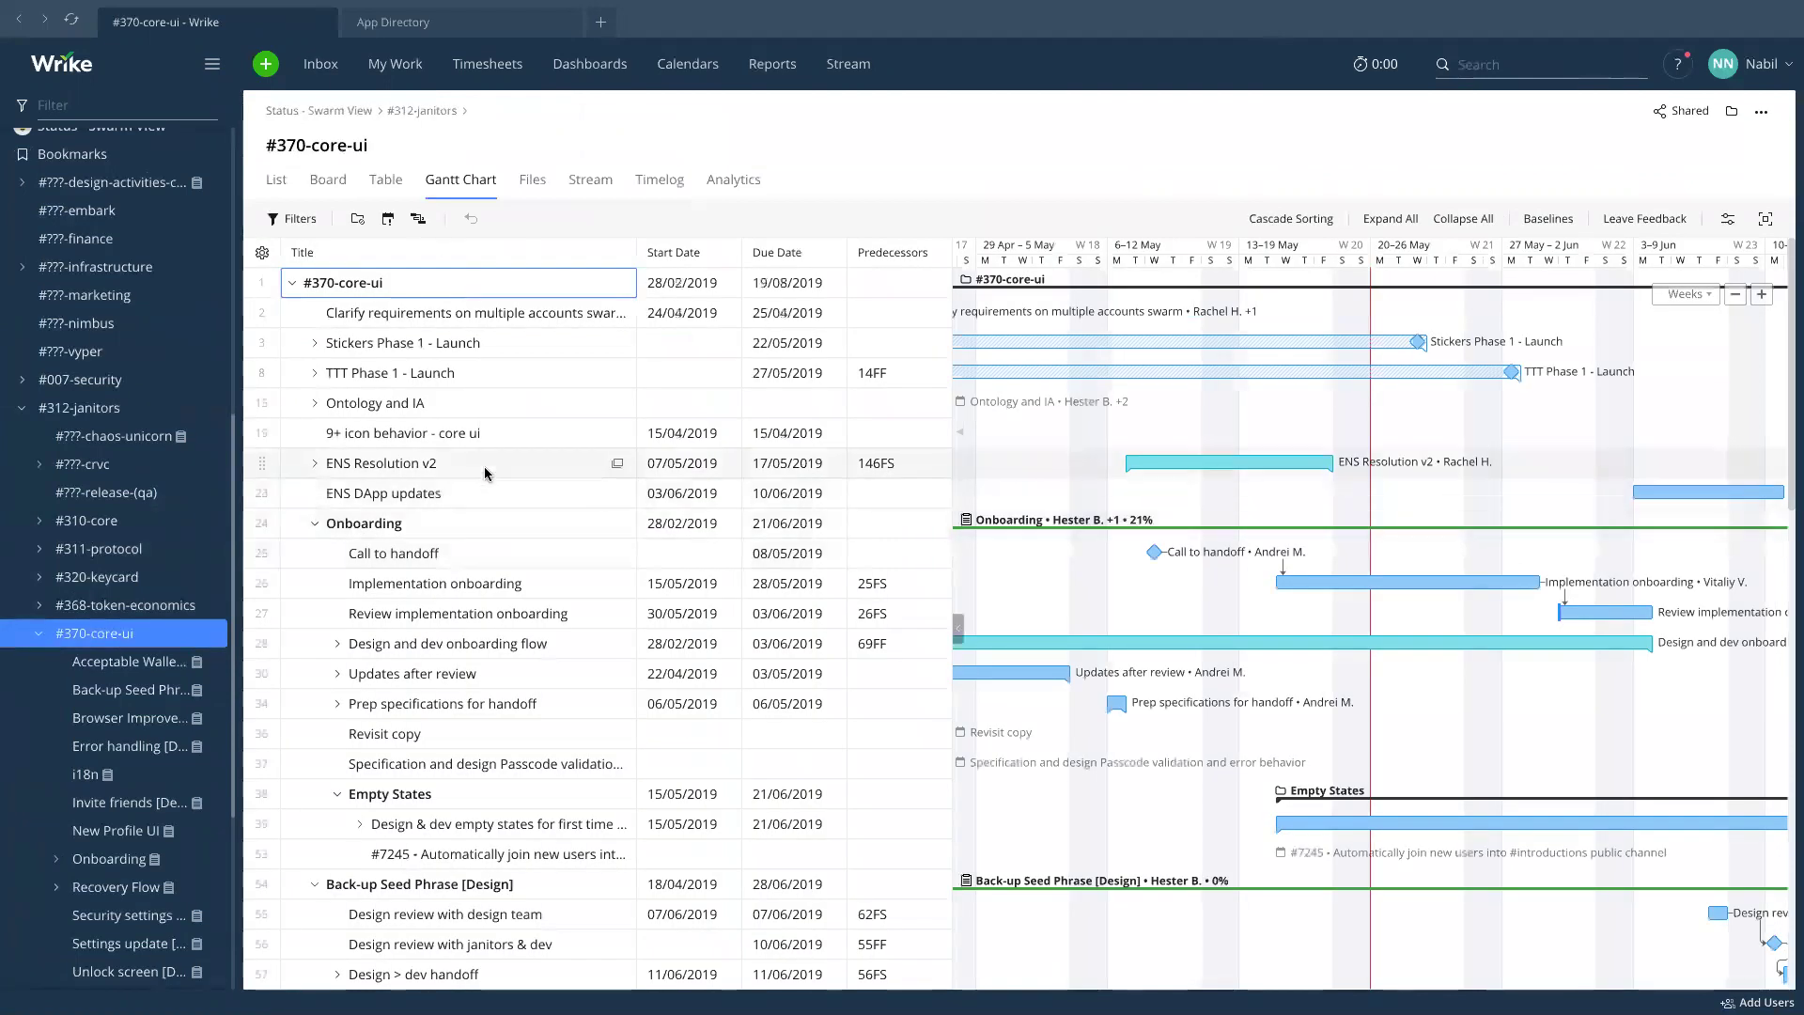
Locate the ENS Resolution v2 task under Browser Improvements in the #370-core-ui Gantt chart.
scroll(472, 496, down, 7)
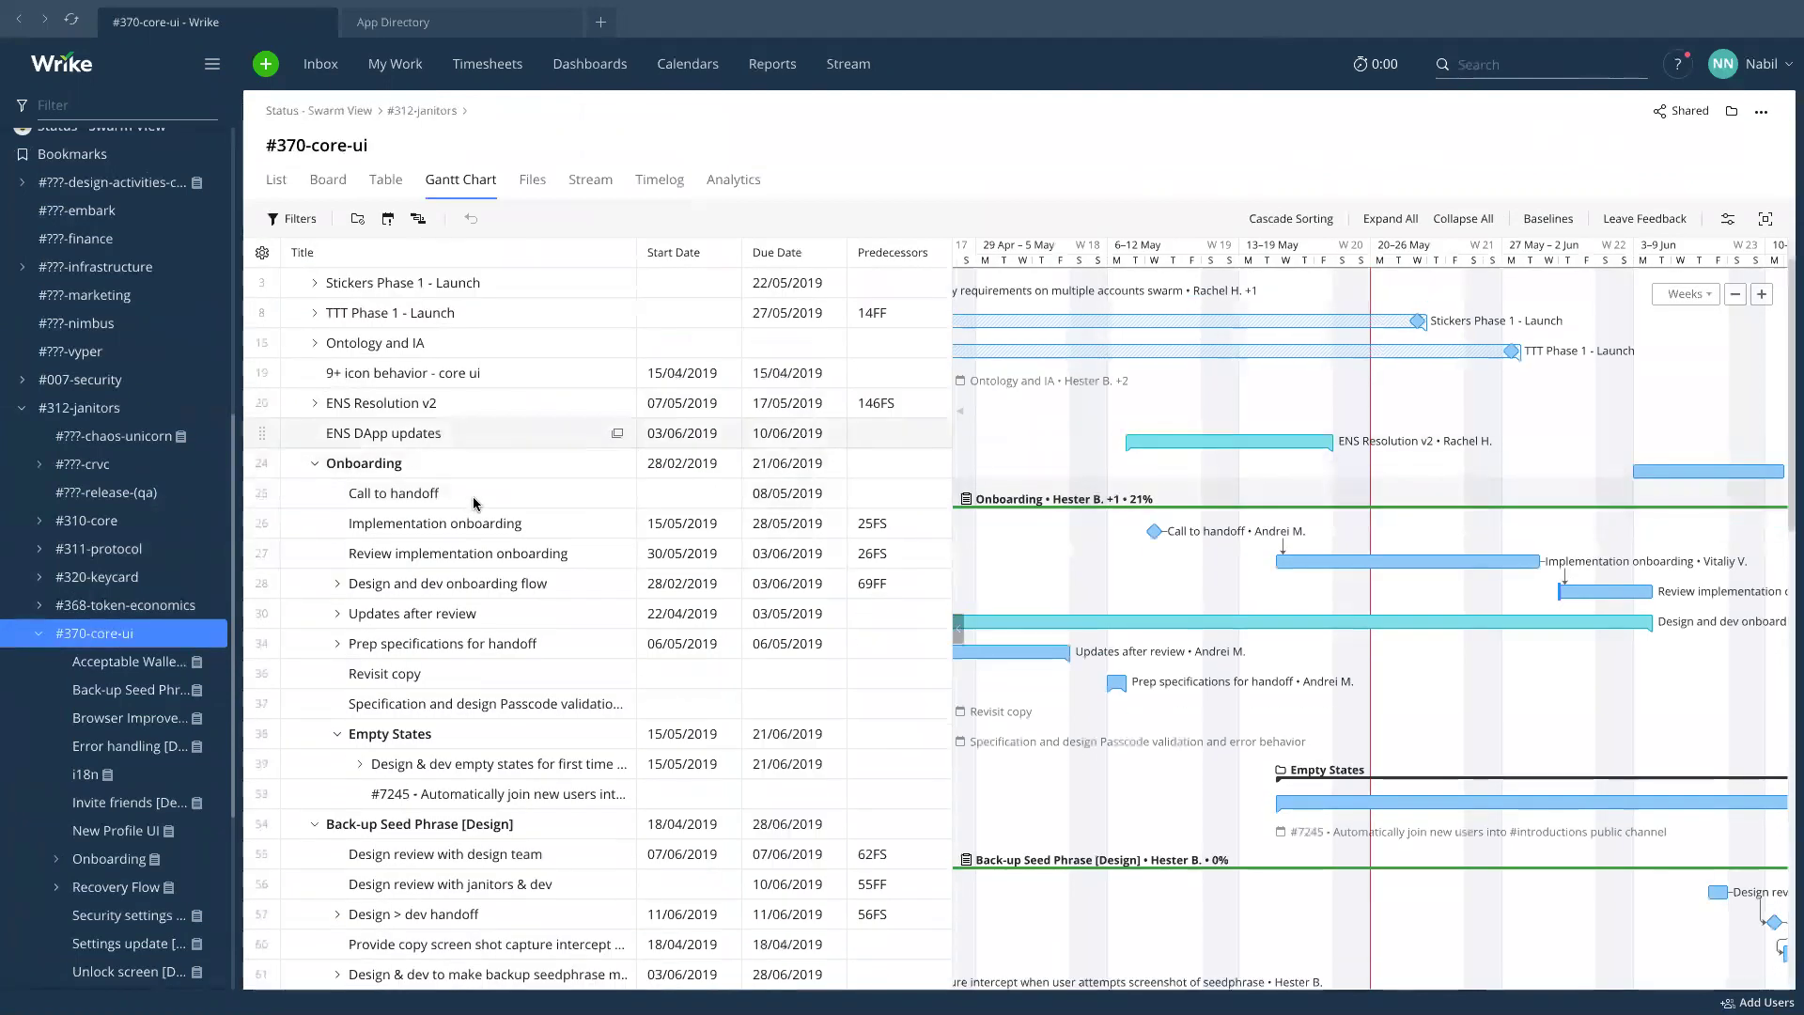
scroll(461, 577, down, 8)
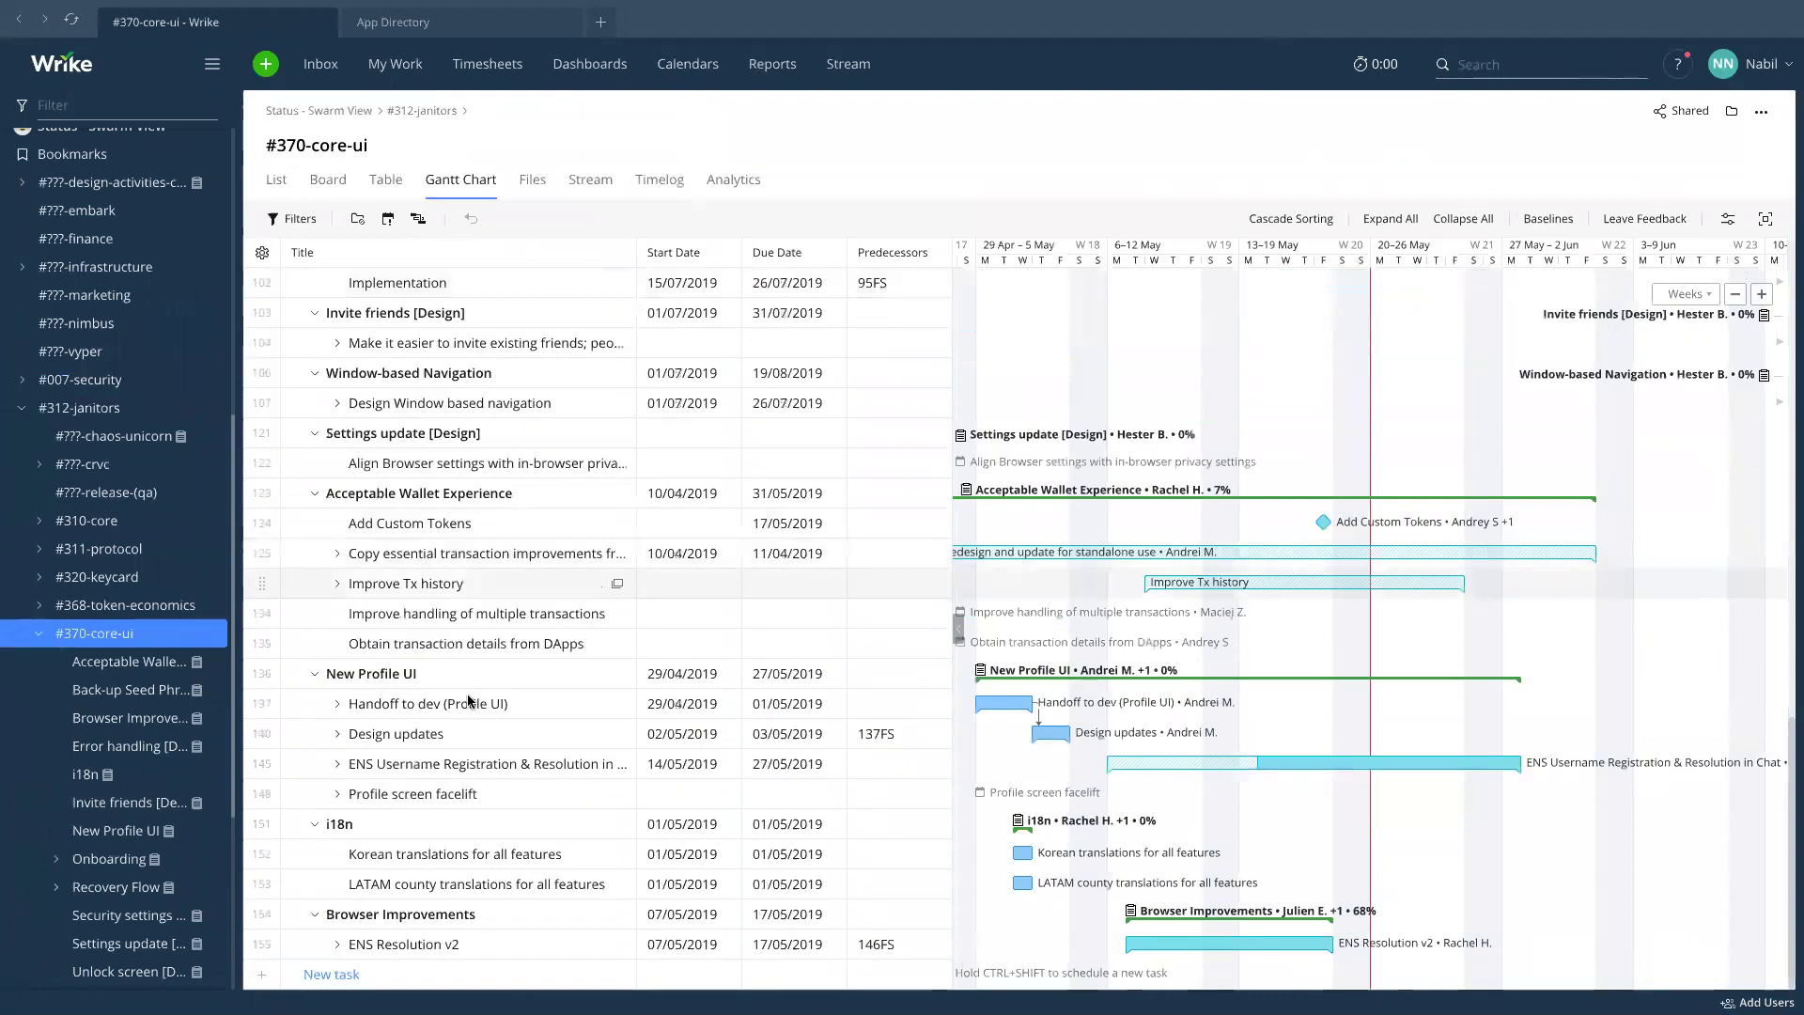
click(464, 941)
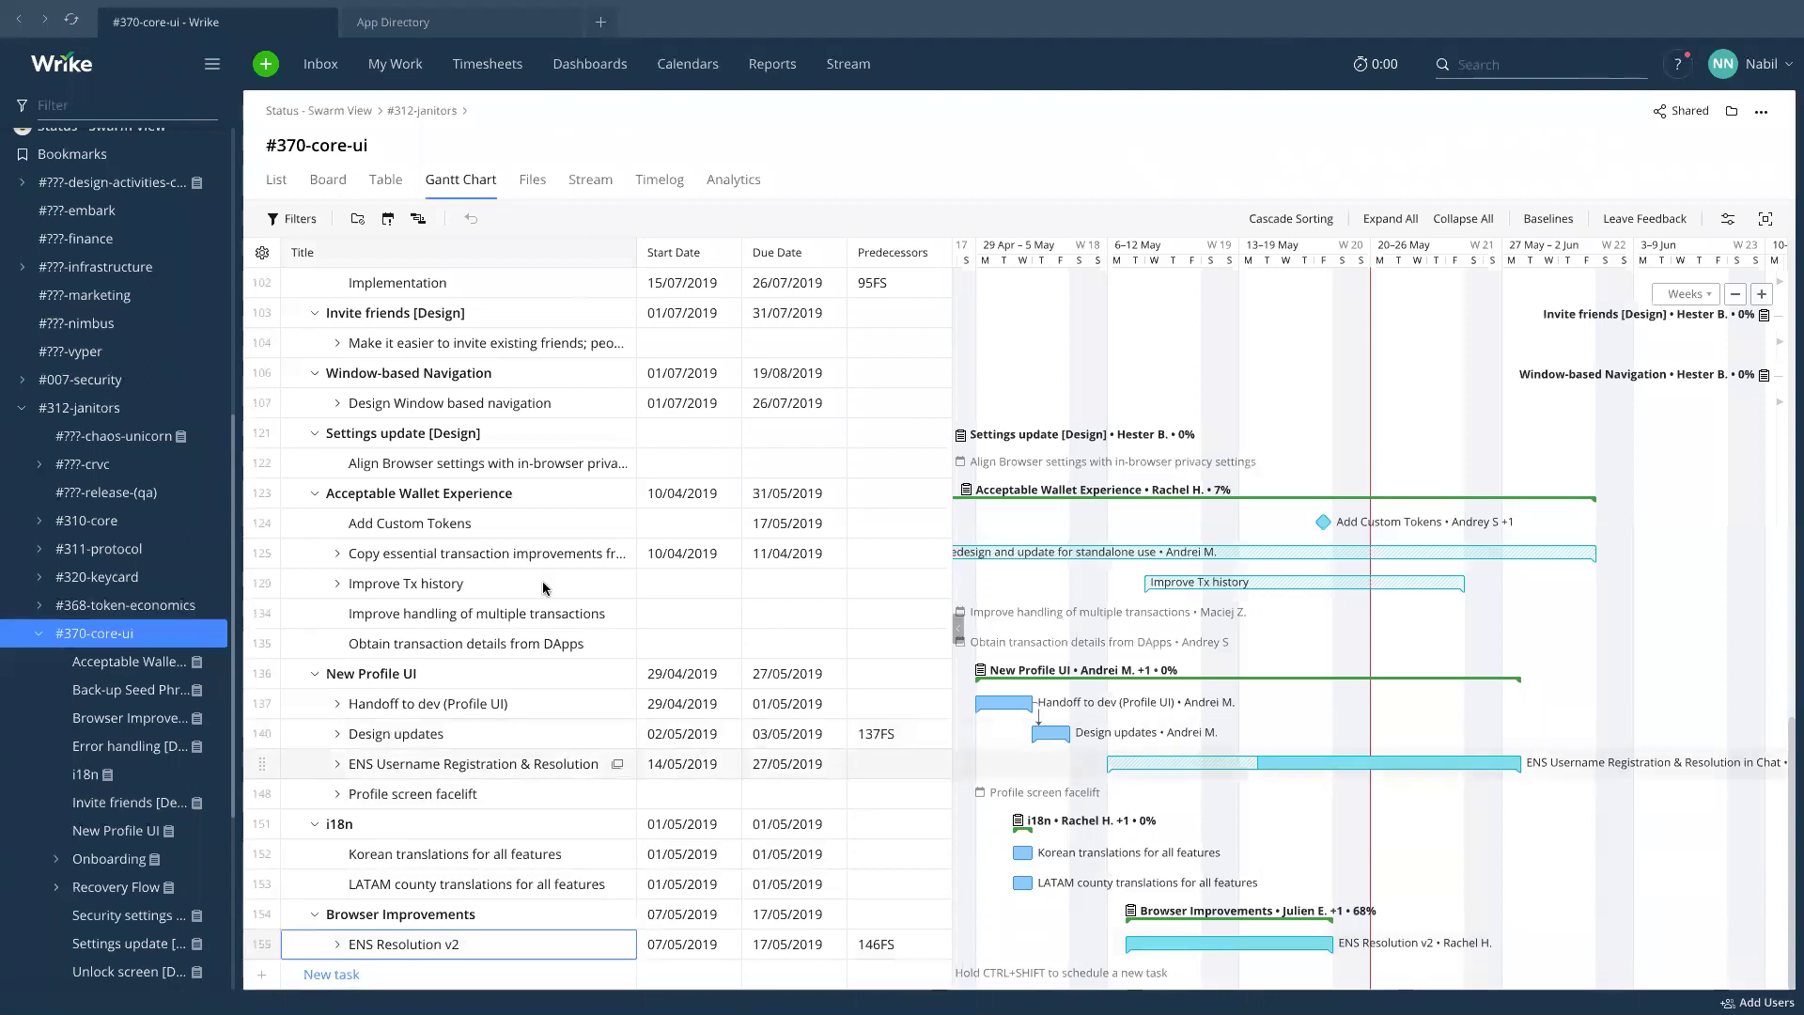
Return to the Browser Improvements project and assign the UI subtask of ENS Resolution v2 to the colleague mentioned in the comment.
scroll(175, 420, up, 6)
click(141, 378)
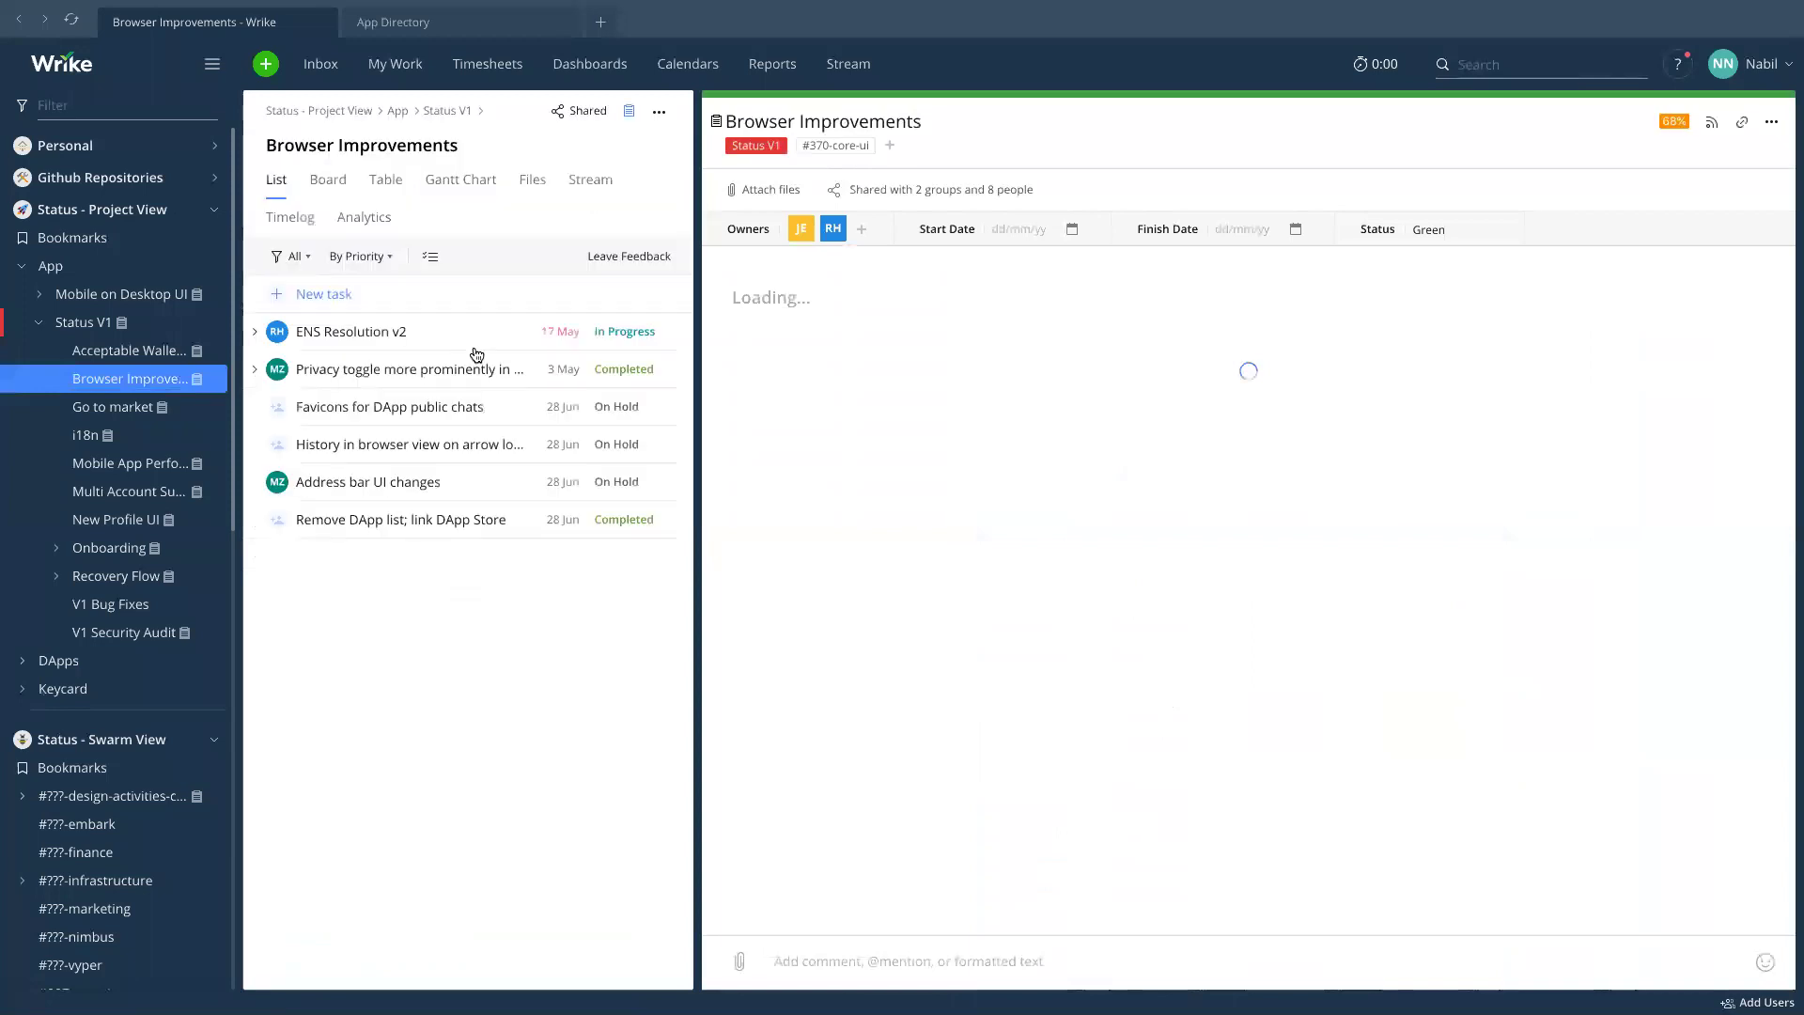
click(261, 296)
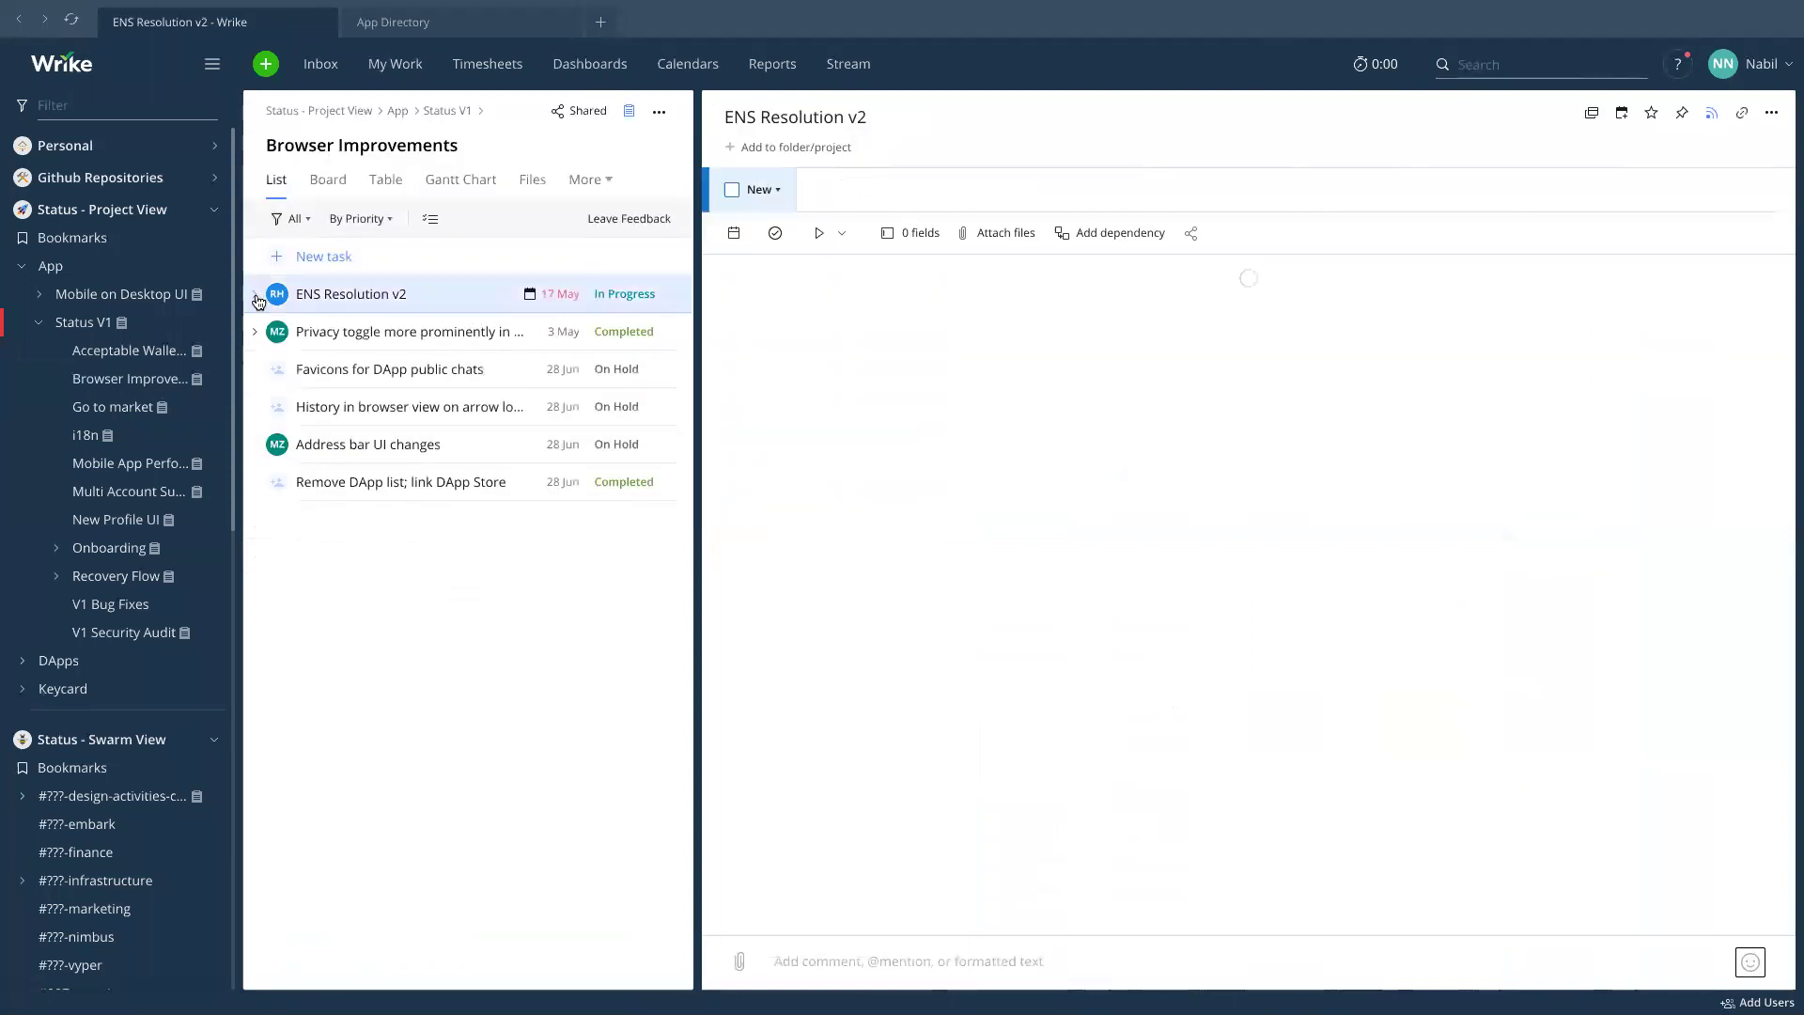
click(310, 331)
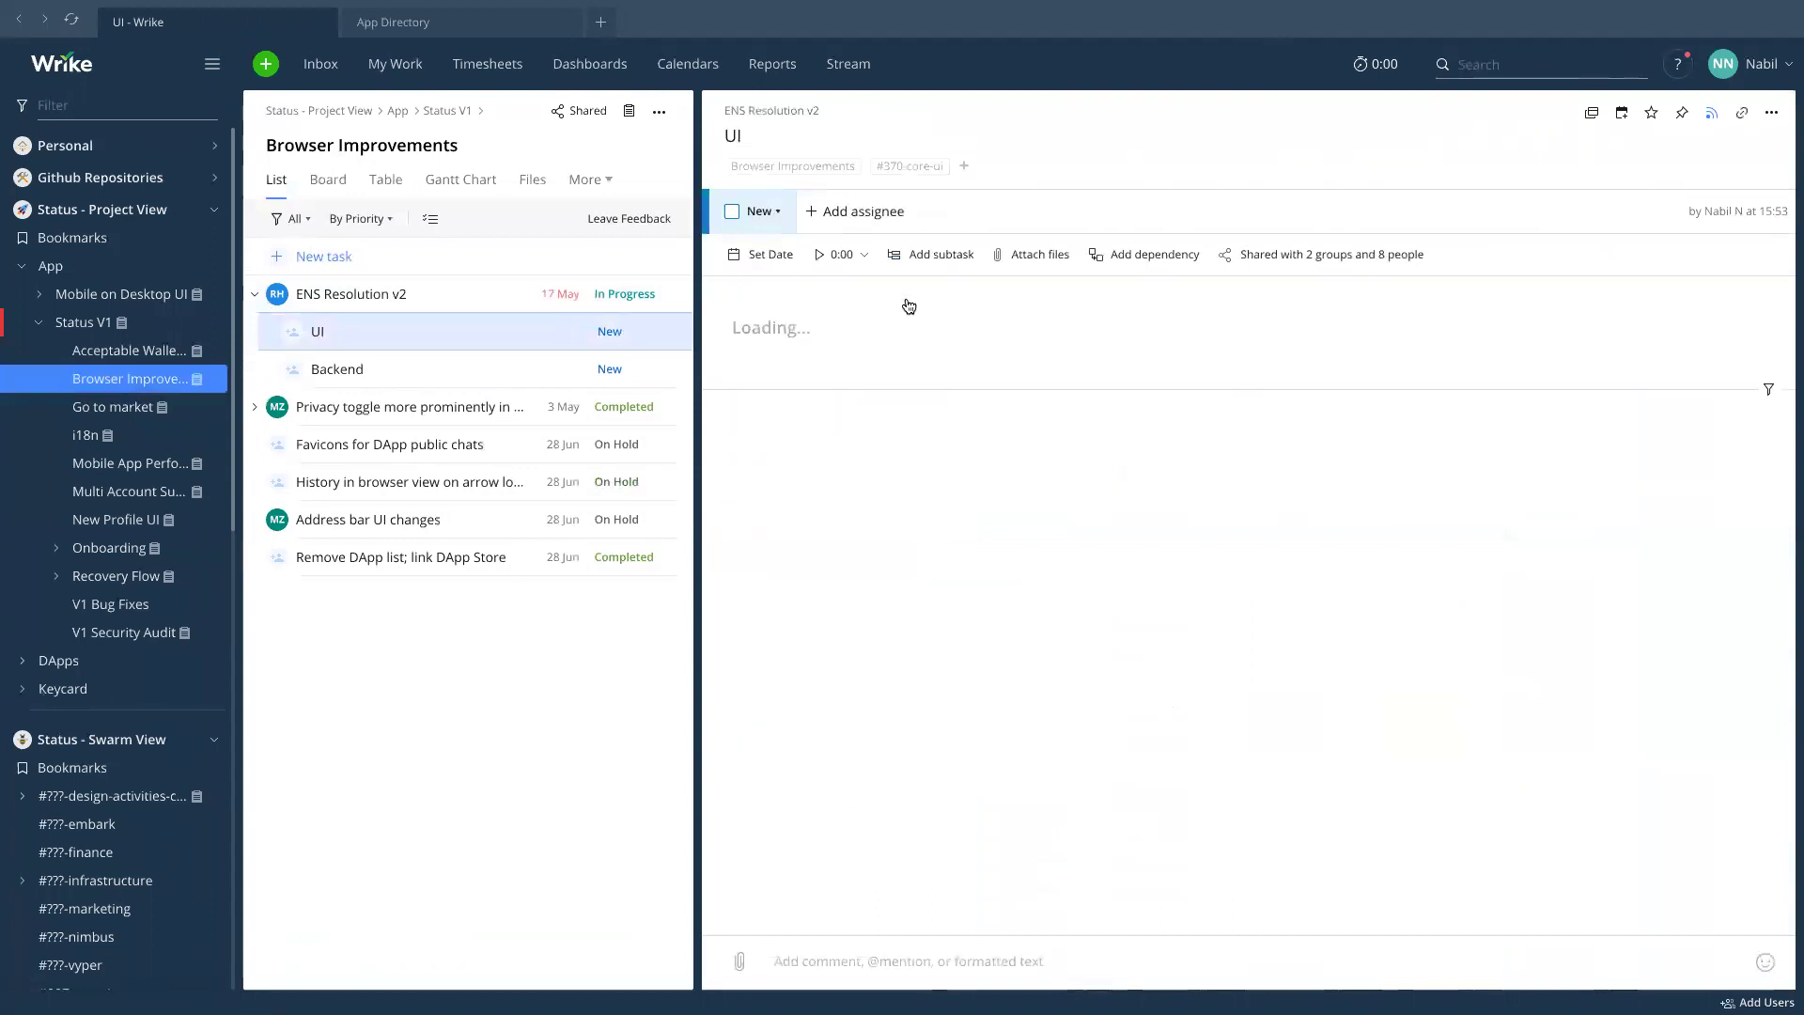
click(293, 333)
click(855, 211)
text(hest)
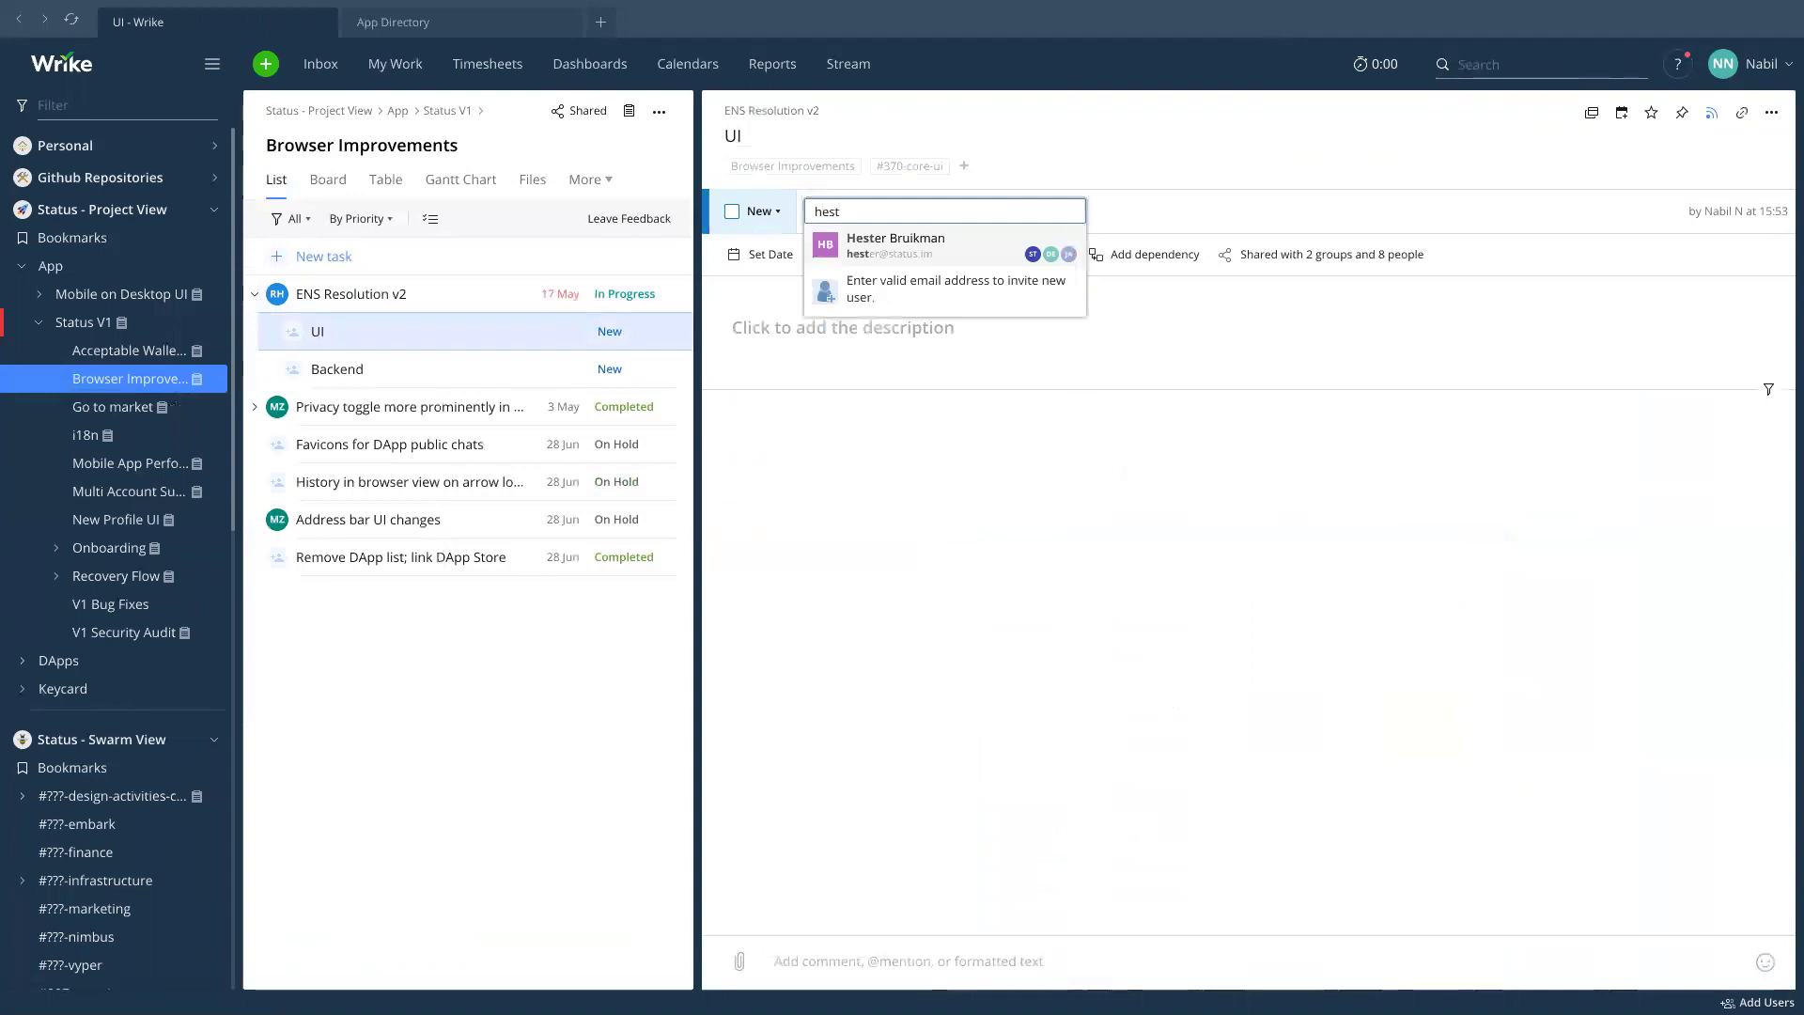
key(Return)
Review the details of the Backend subtask, the parent ENS Resolution v2 task and the UI subtask.
click(354, 377)
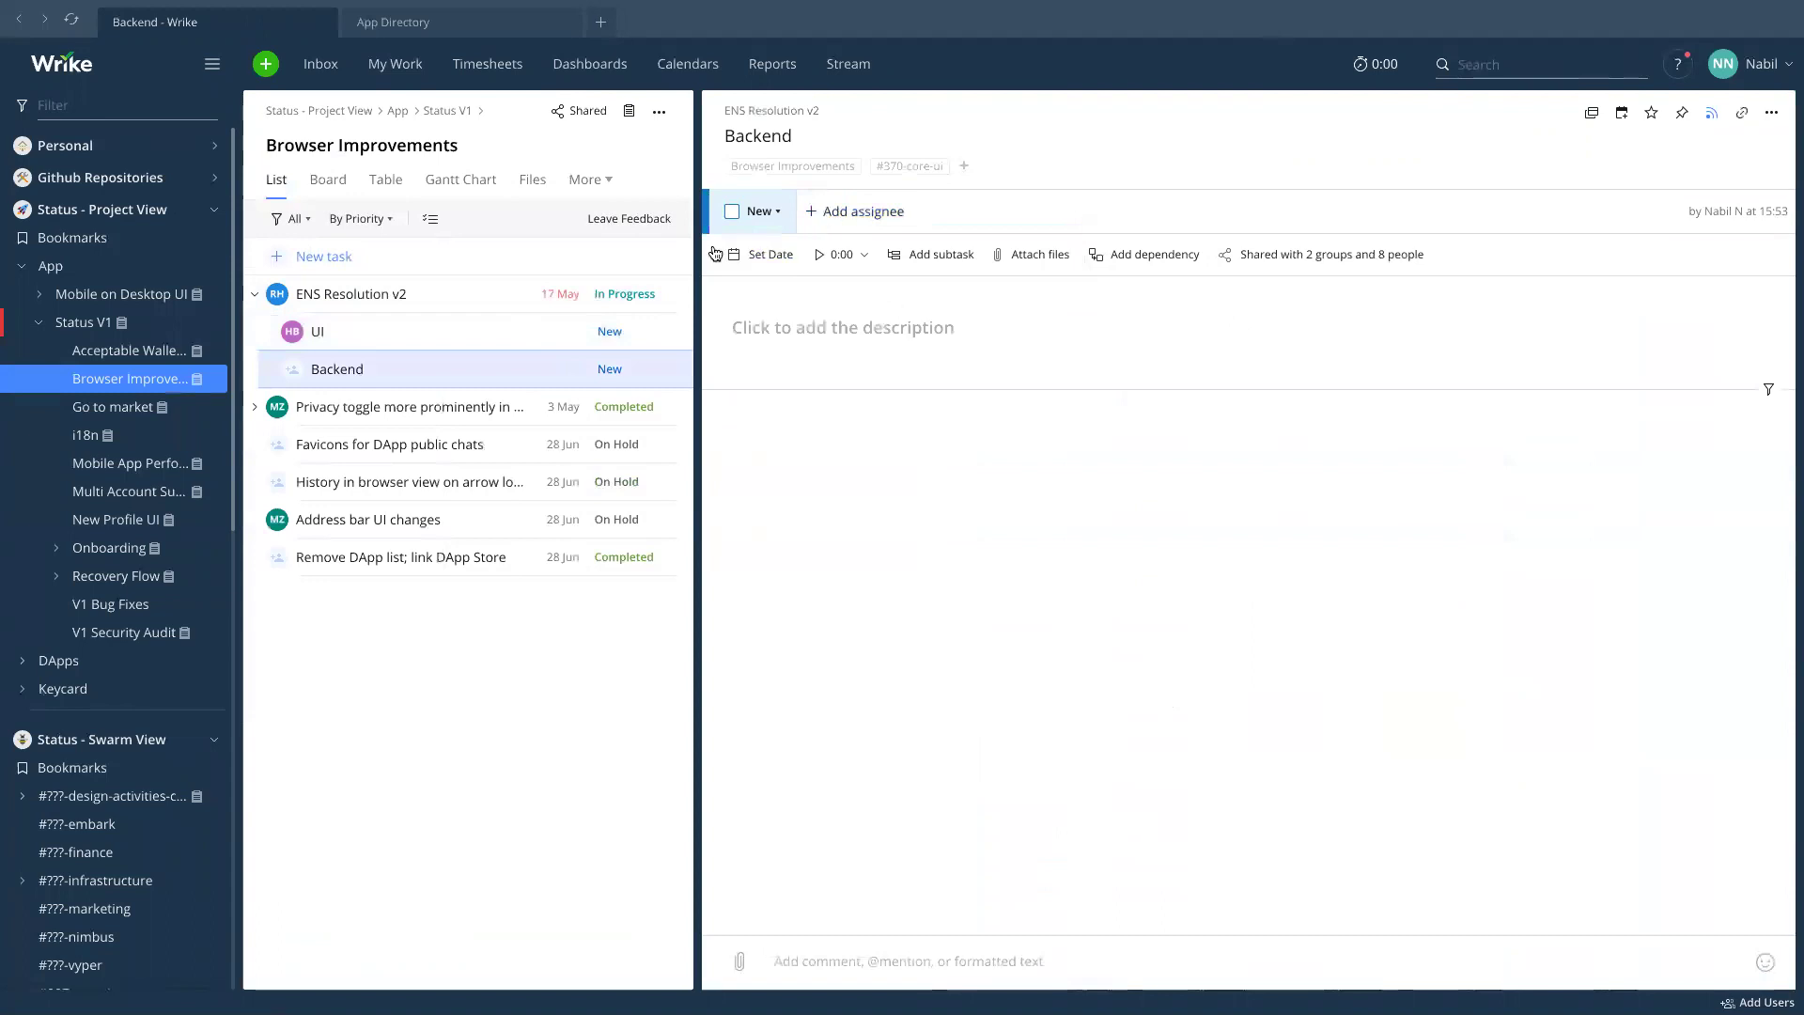
click(419, 299)
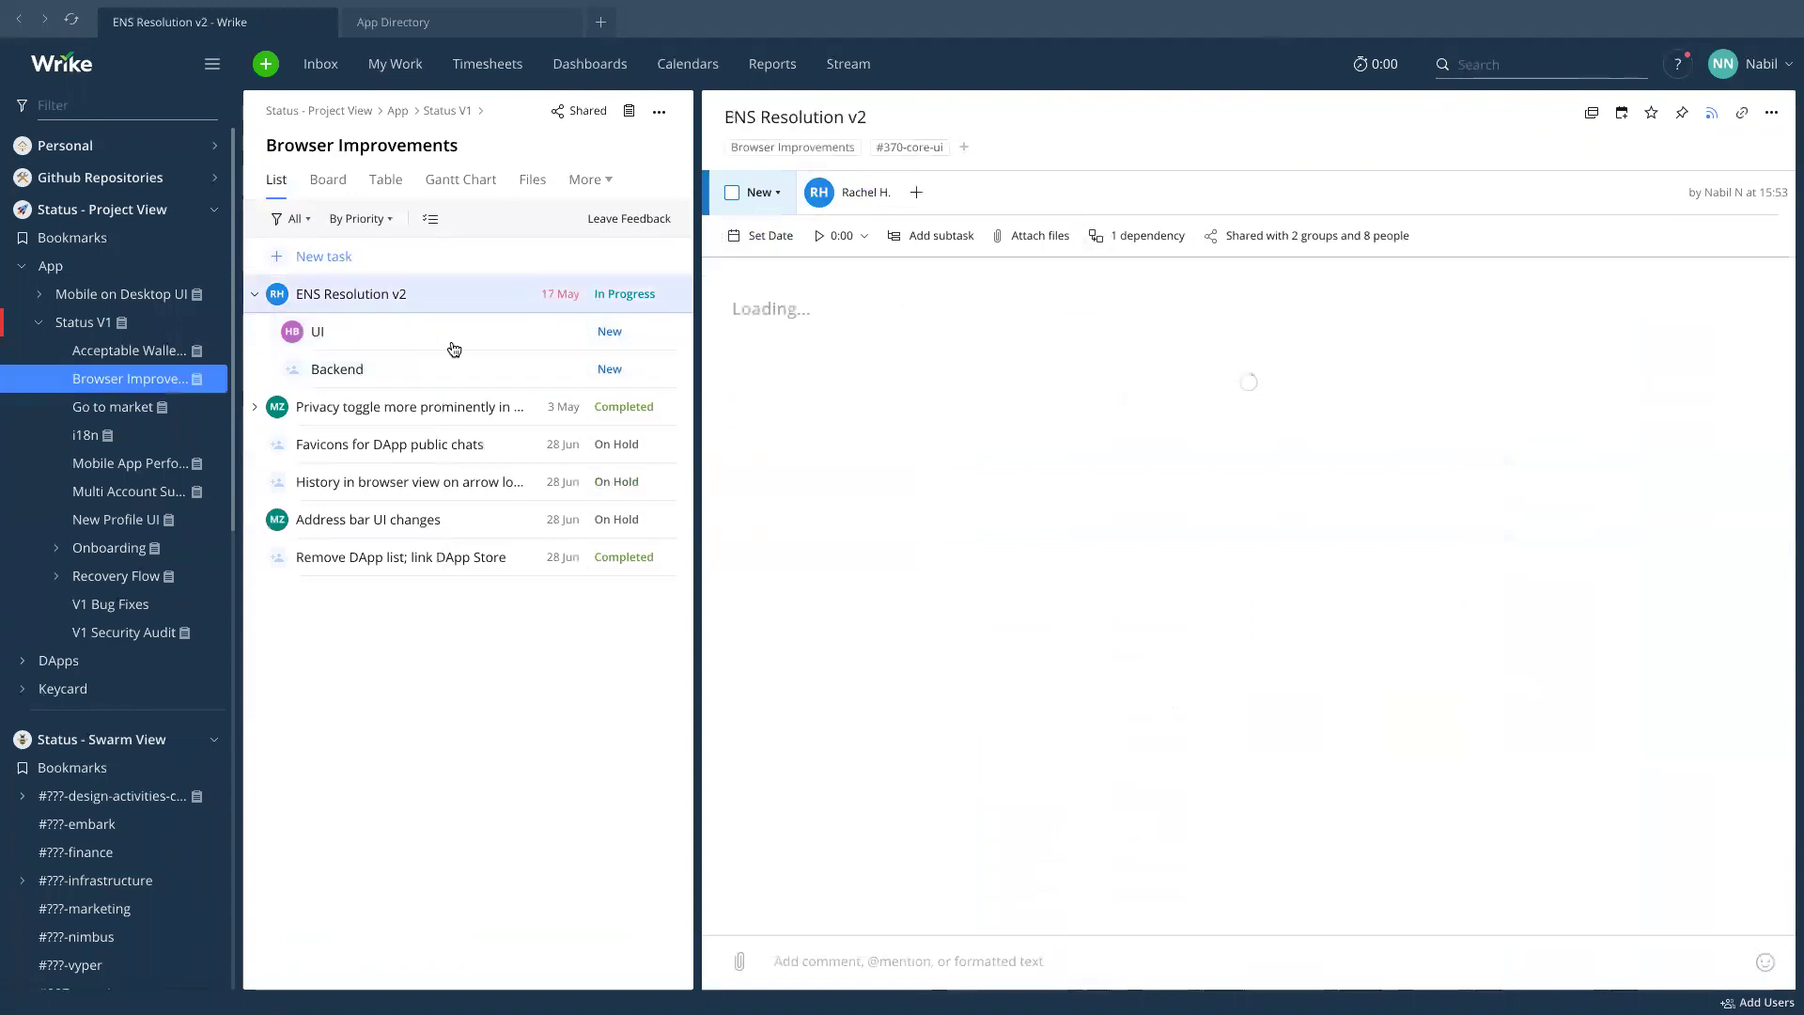
click(486, 334)
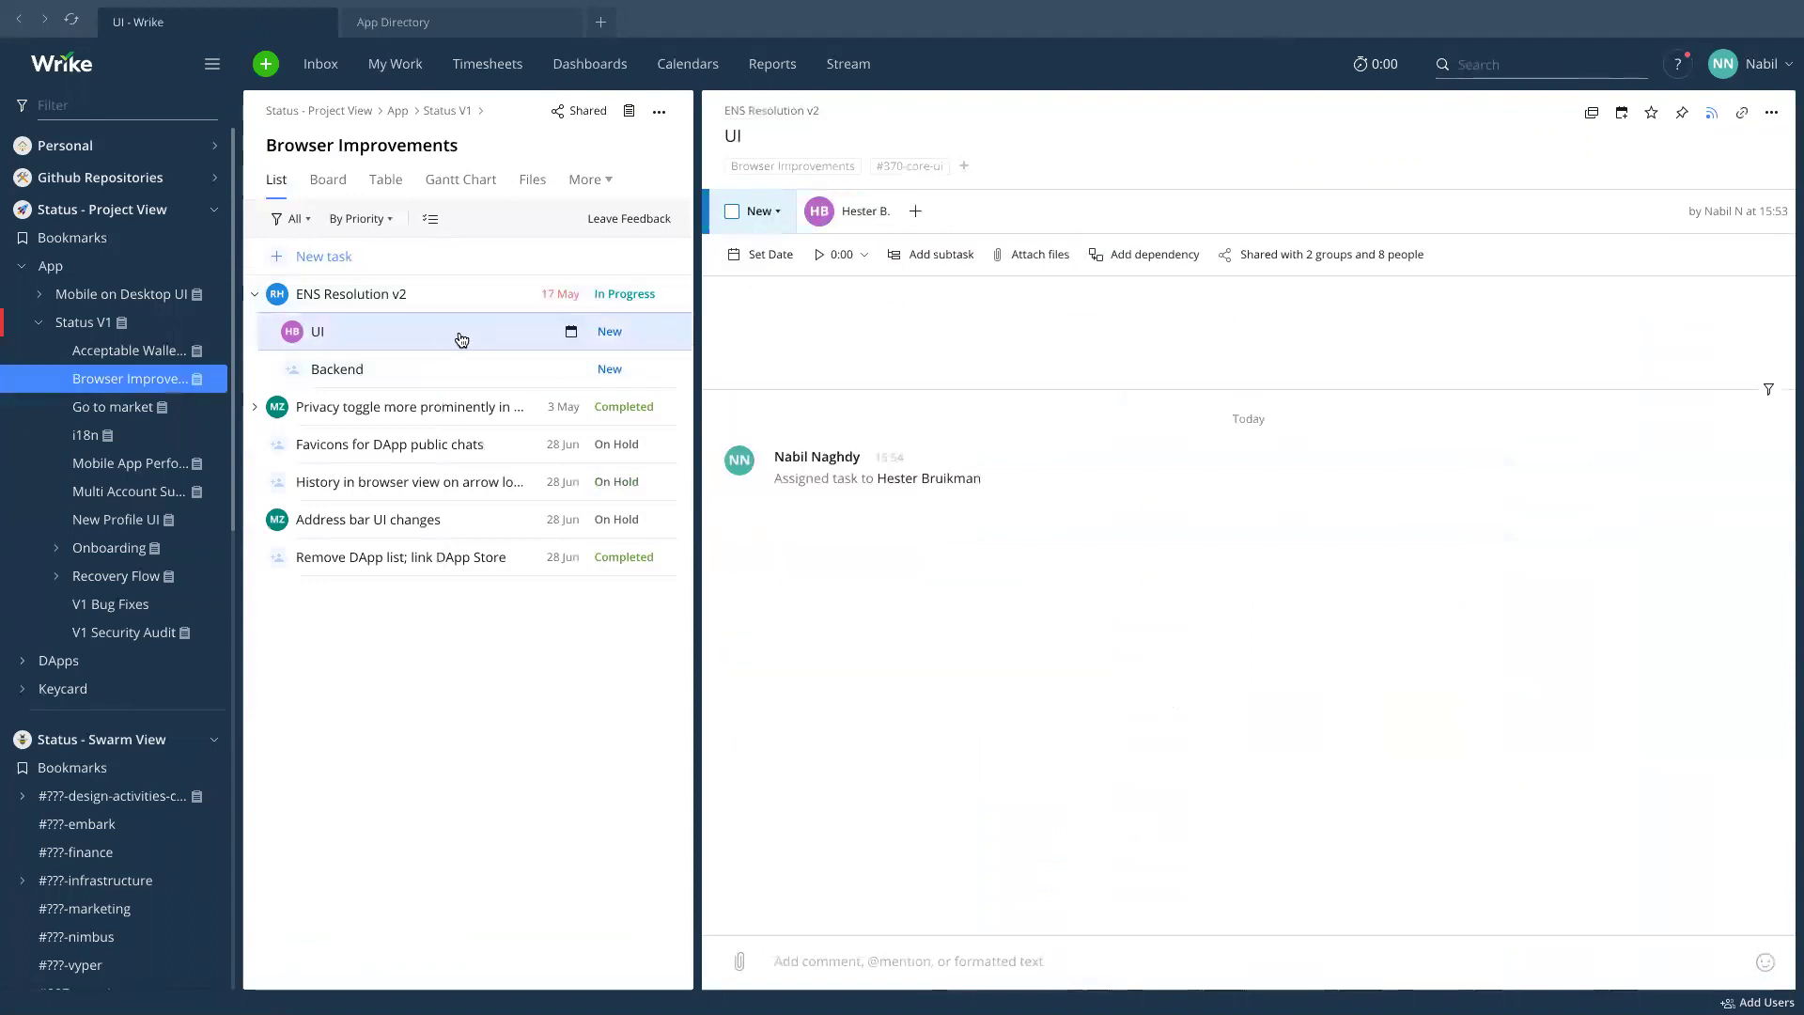
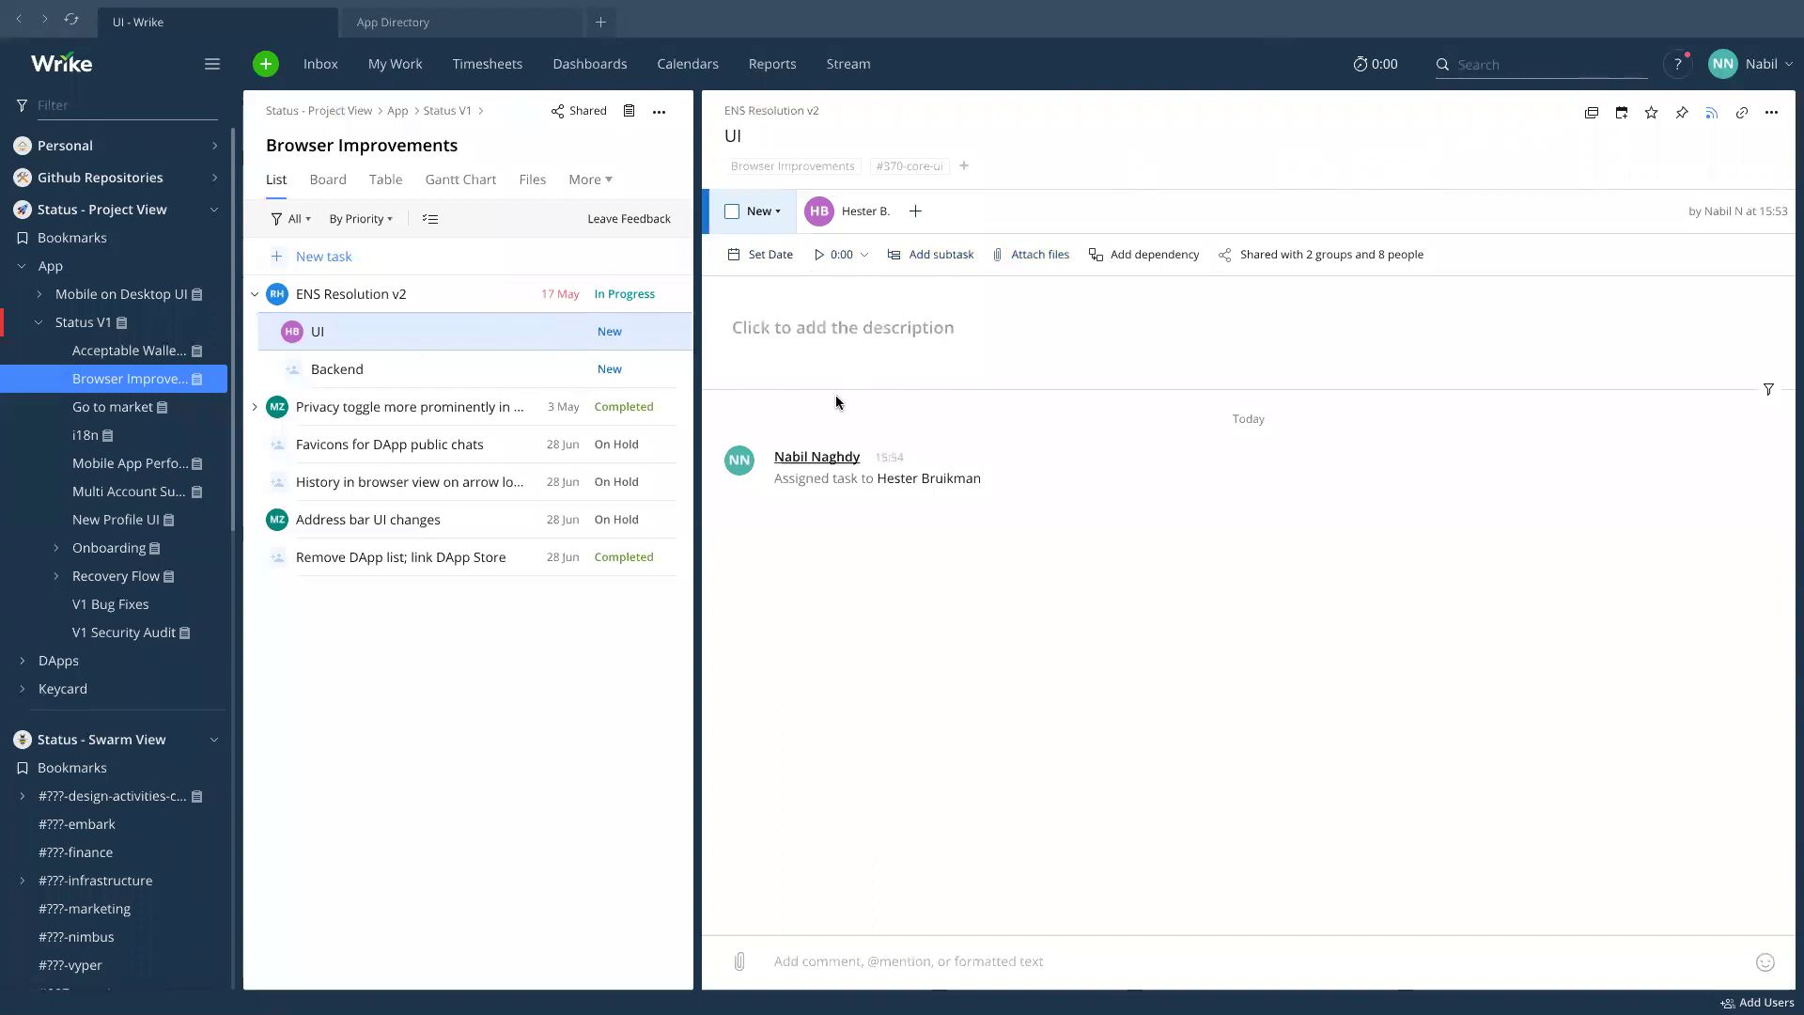
View the available status options of the UI subtask without changing it, and reopen the parent ENS Resolution v2 task.
click(752, 215)
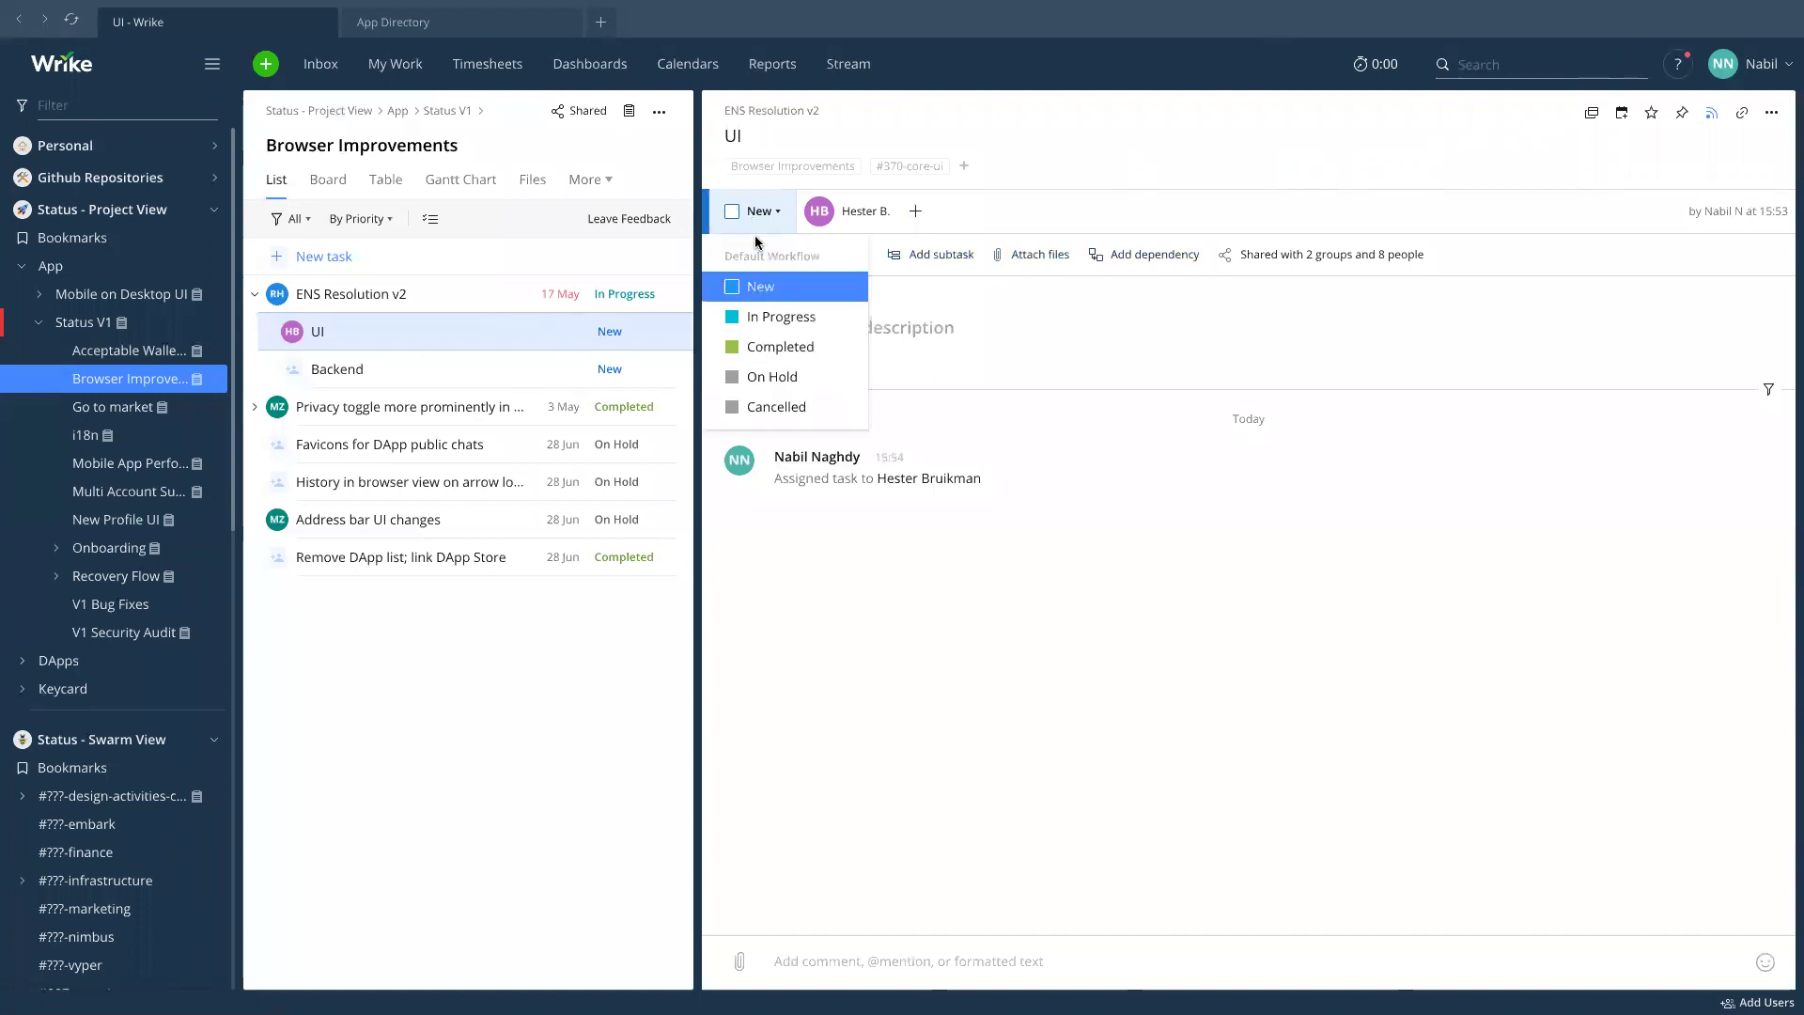
click(1051, 171)
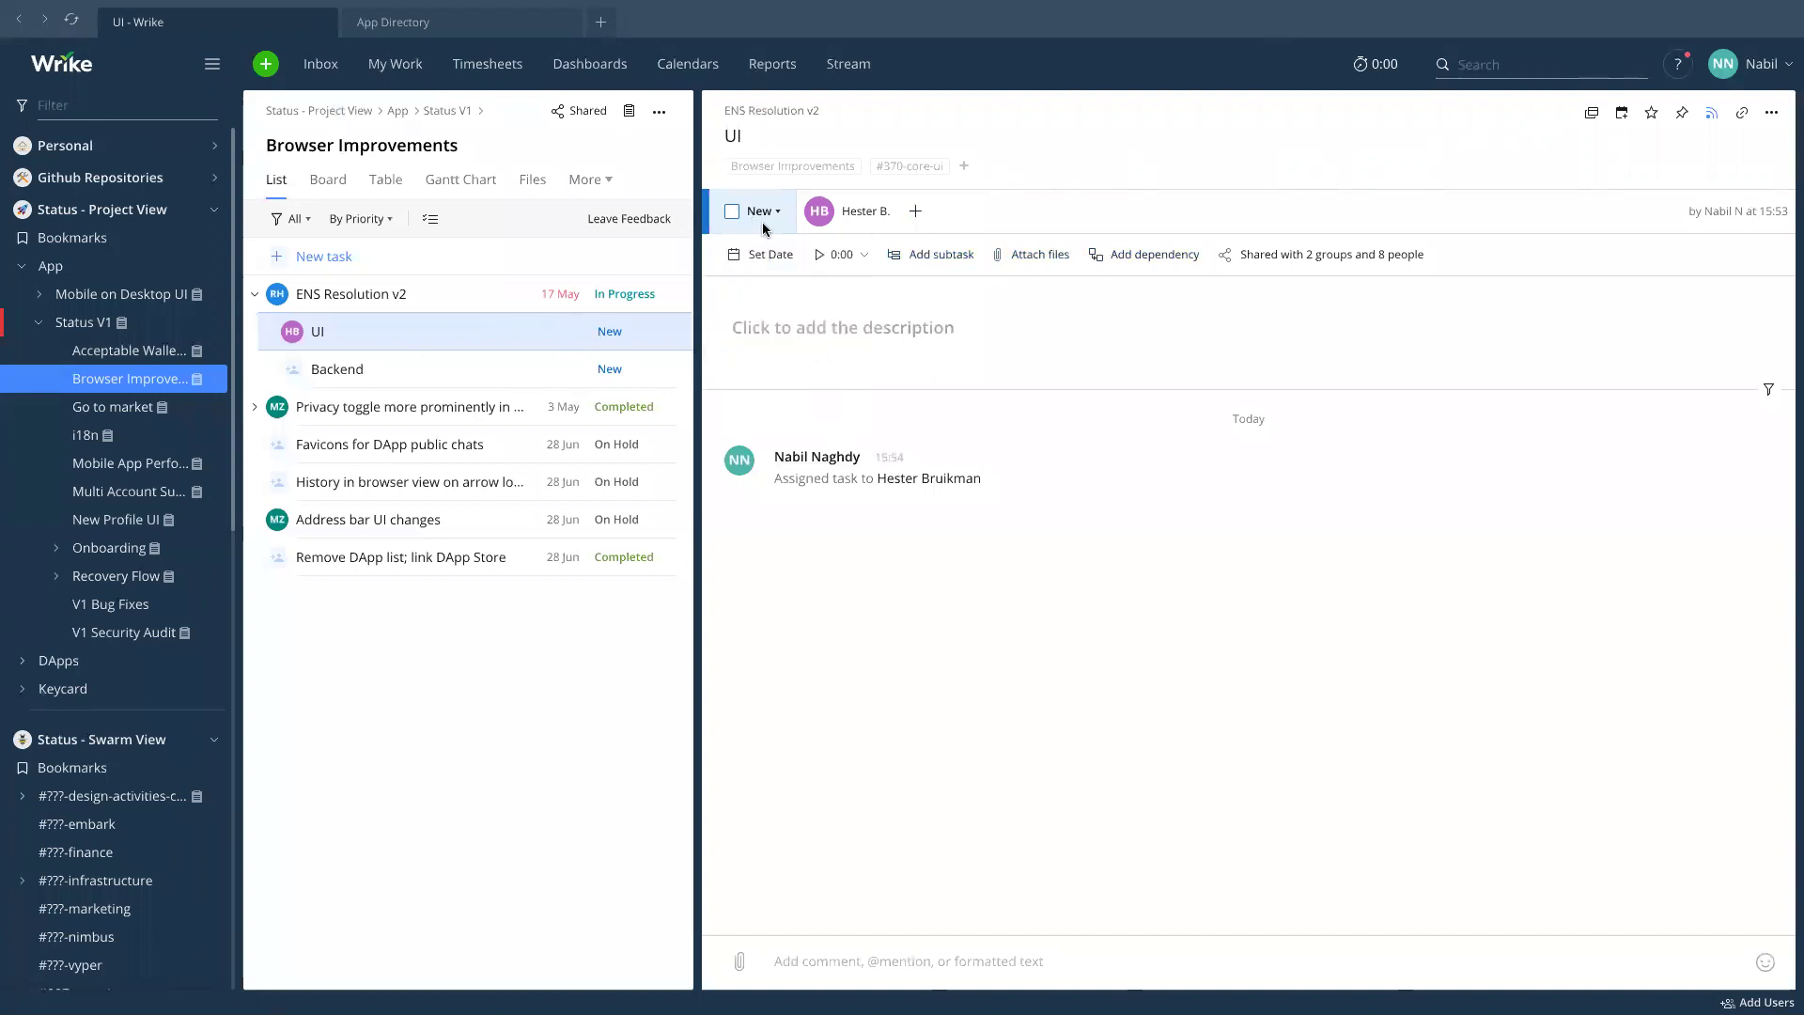
click(518, 289)
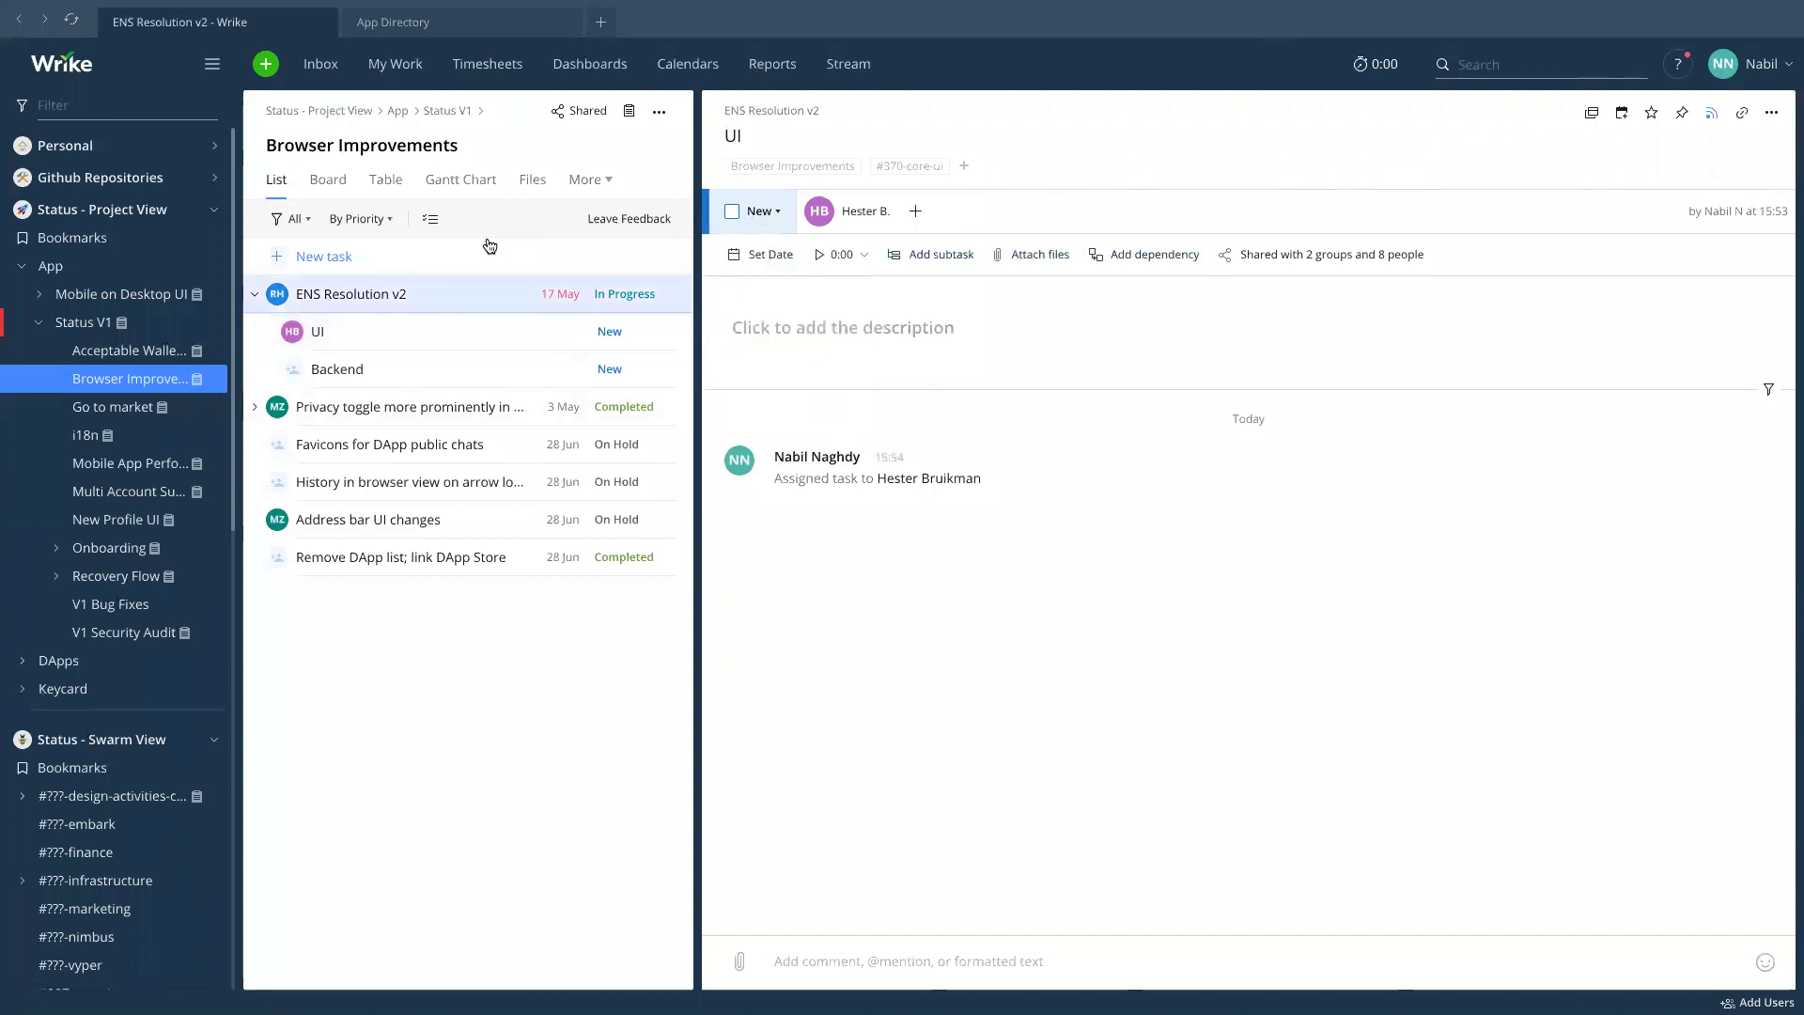
Examine the performance, baseline and work progress charts in the Browser Improvements project's analytics.
click(132, 381)
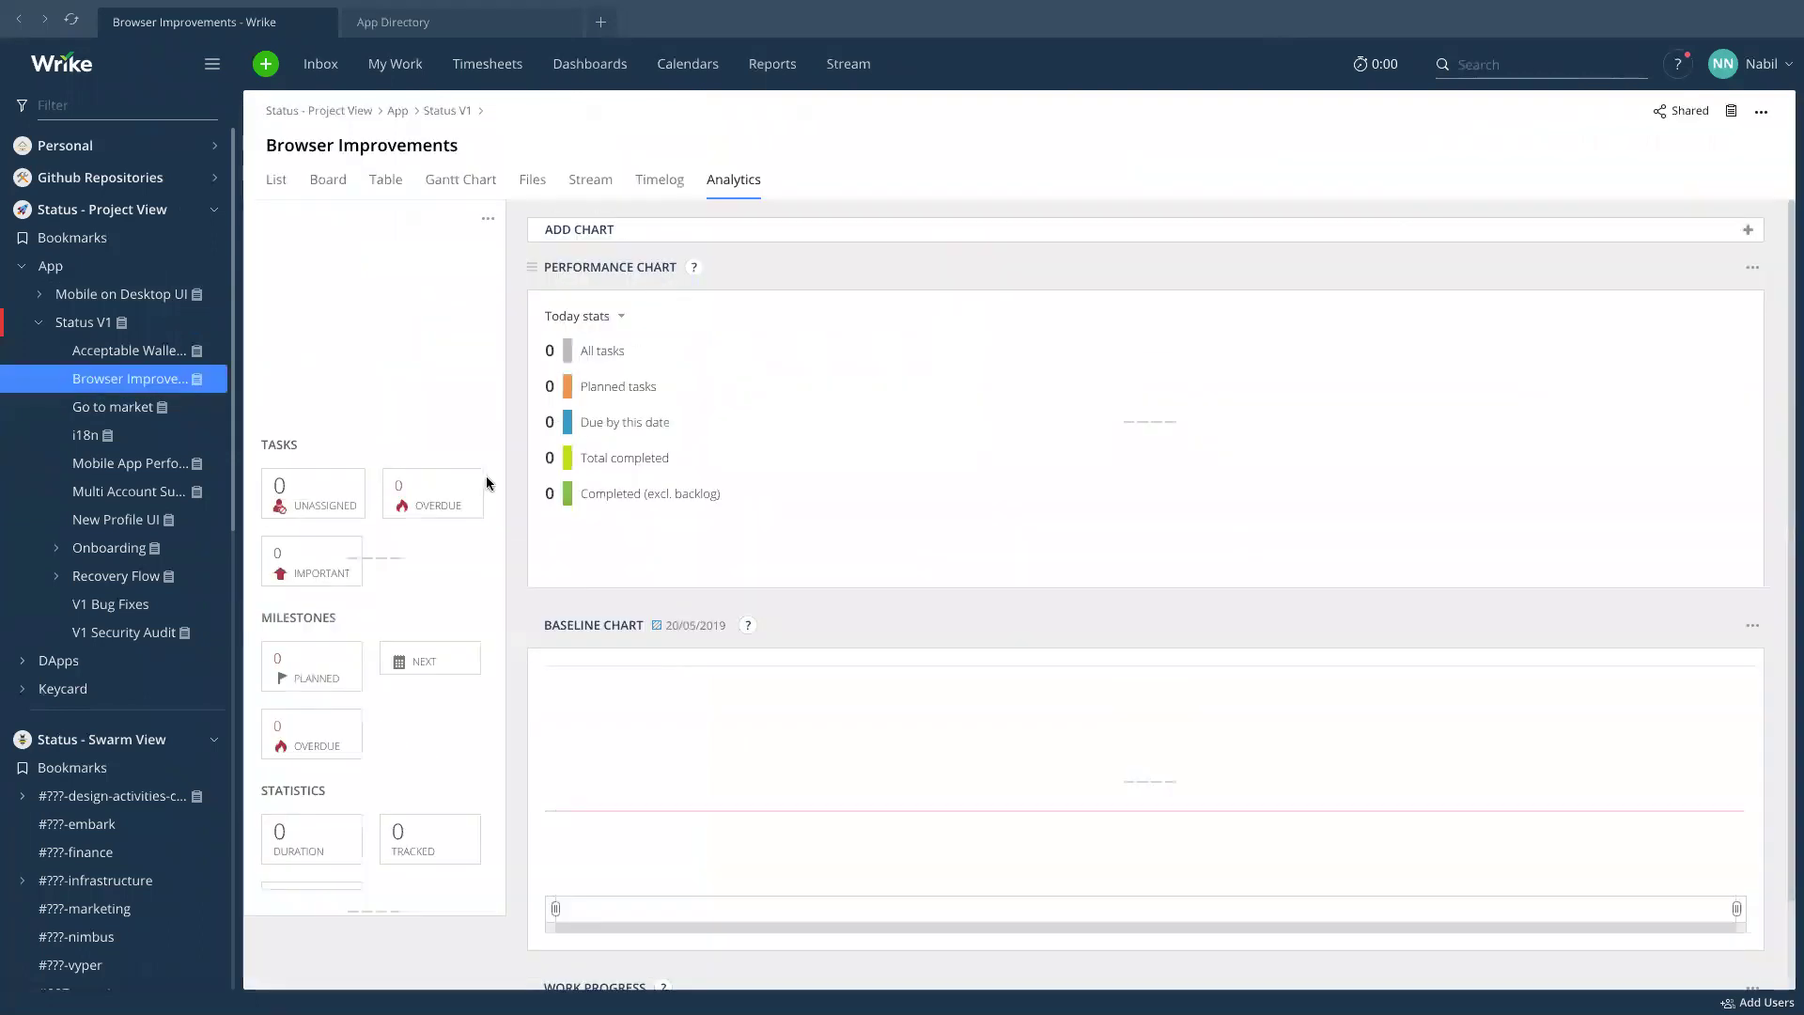
scroll(489, 492, down, 2)
scroll(489, 500, down, 4)
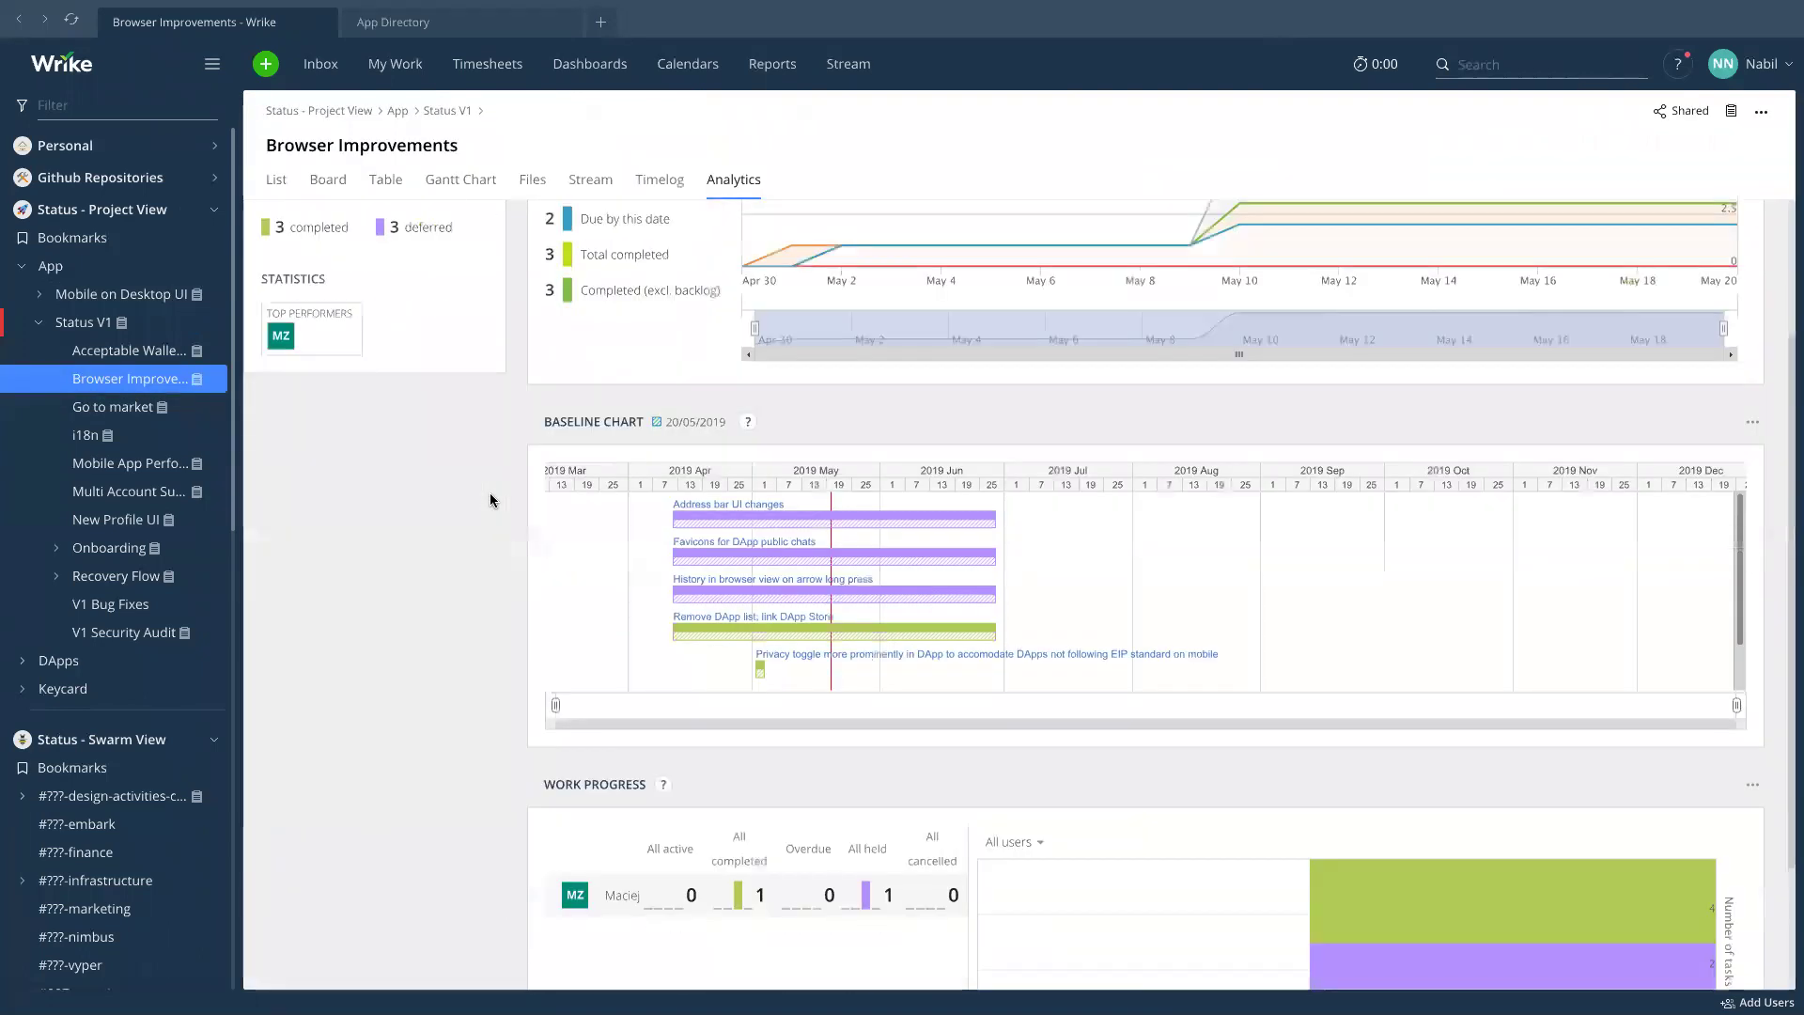
scroll(488, 500, up, 4)
scroll(489, 500, down, 4)
scroll(490, 502, up, 4)
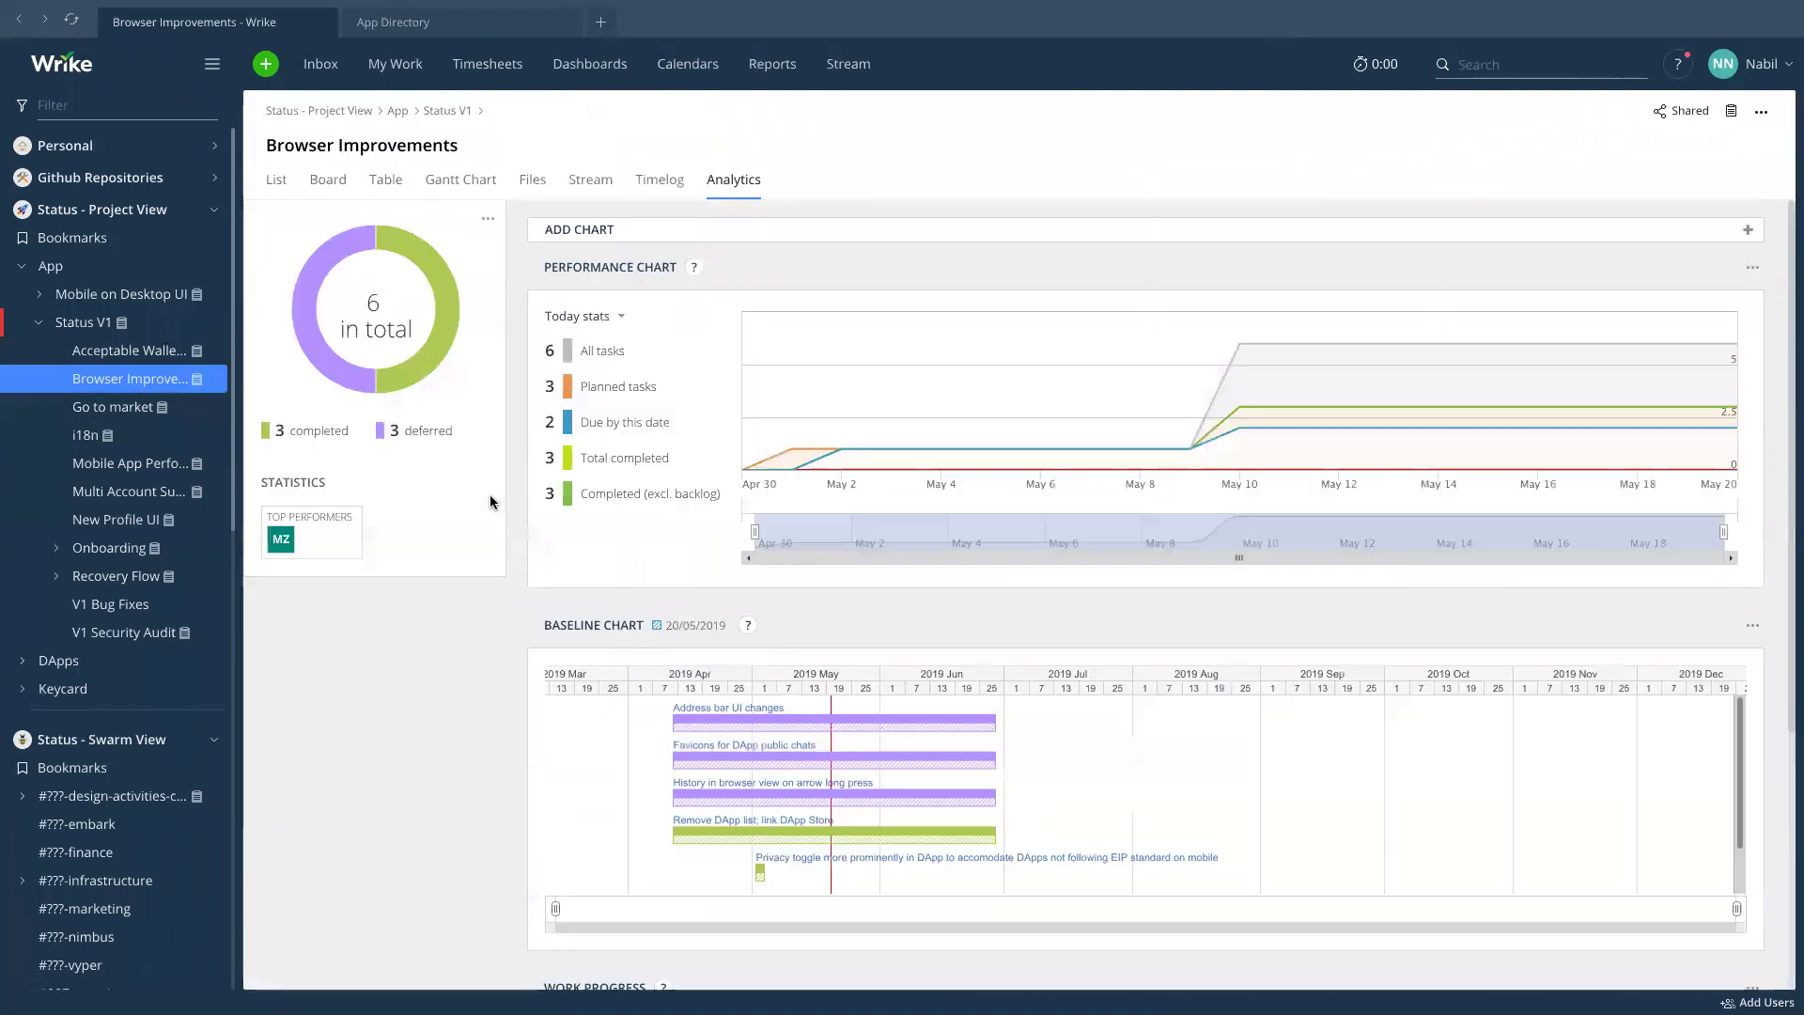
scroll(469, 512, down, 4)
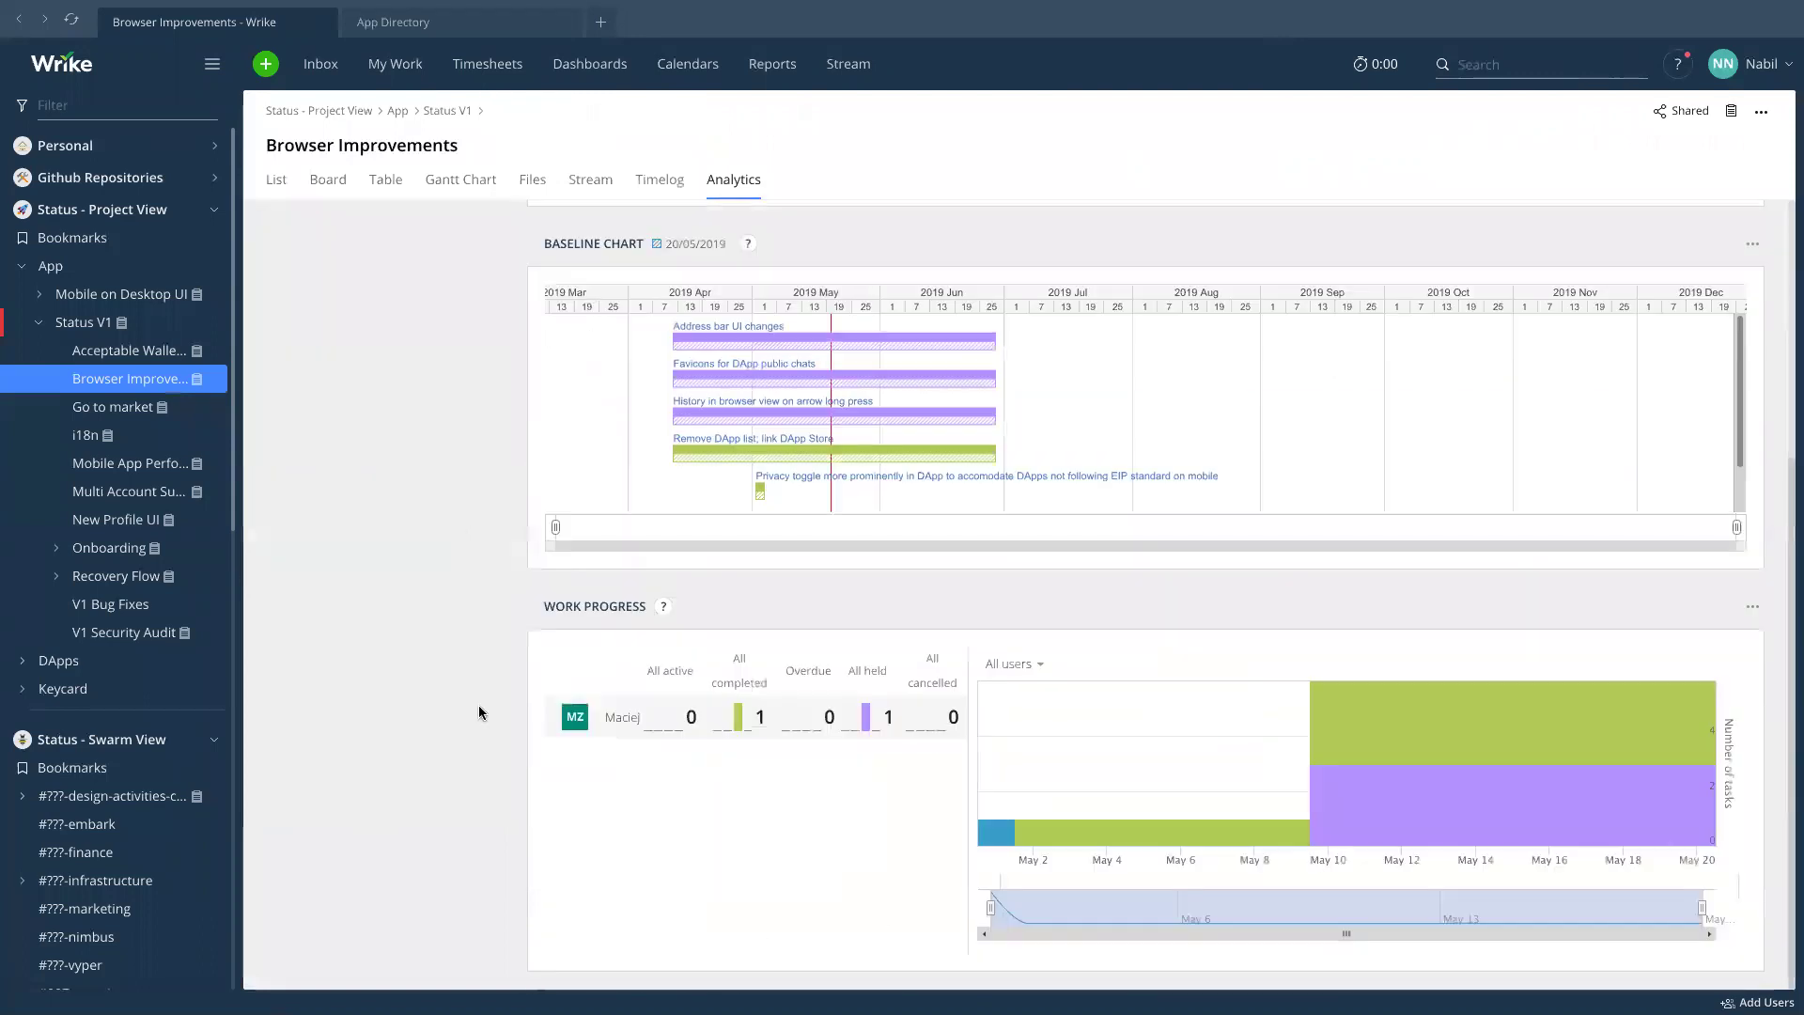
scroll(459, 667, up, 4)
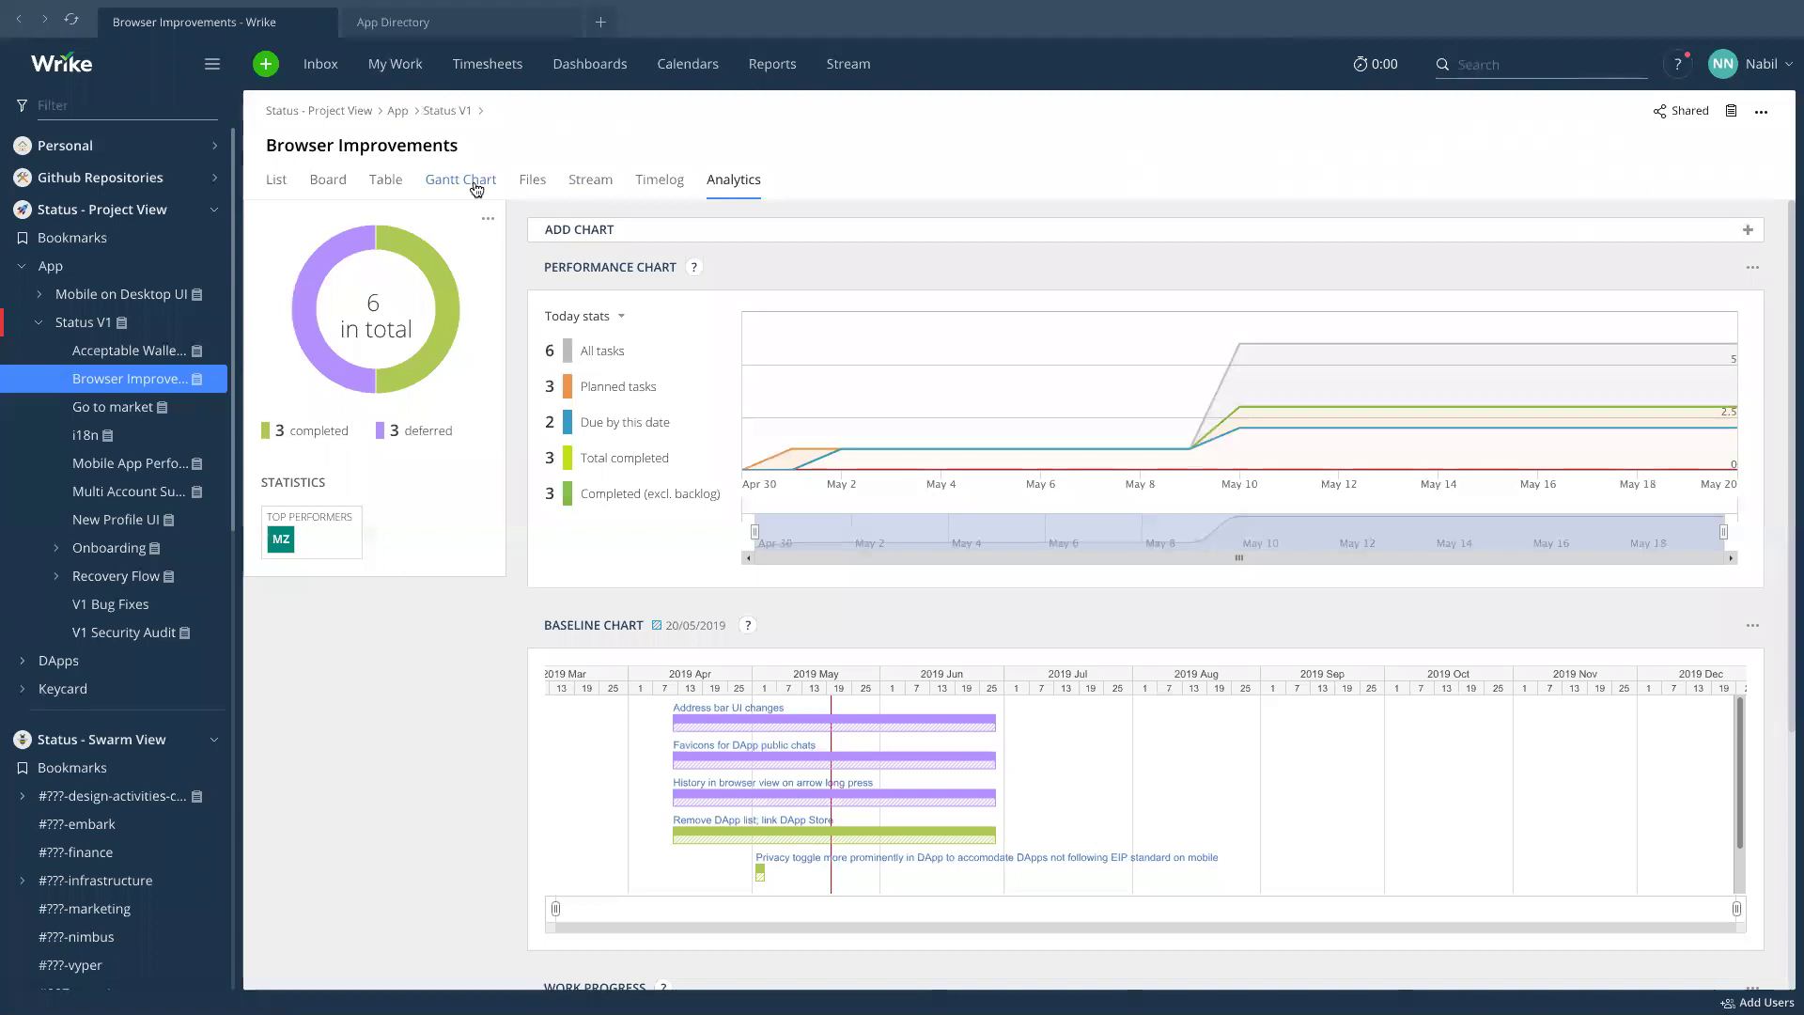
Compare the Gantt charts of Browser Improvements and Acceptable Wallet Experience, and return to the Browser Improvements task list.
click(445, 190)
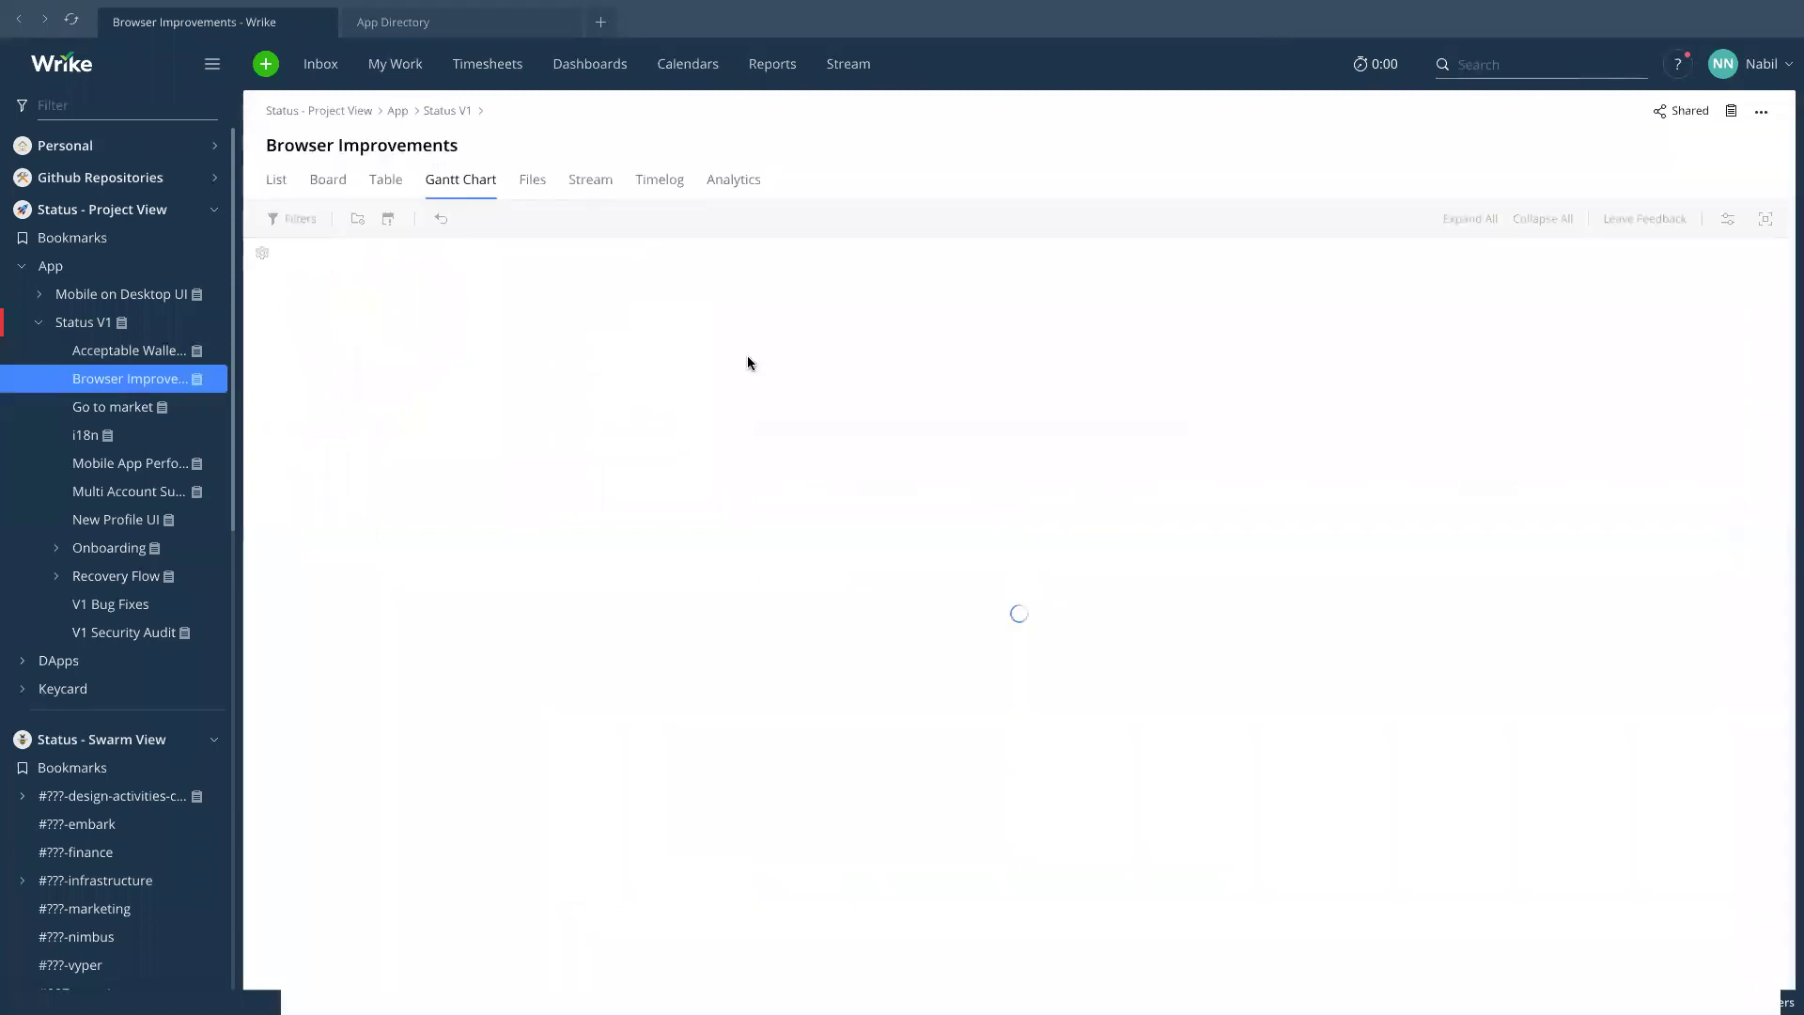
click(315, 313)
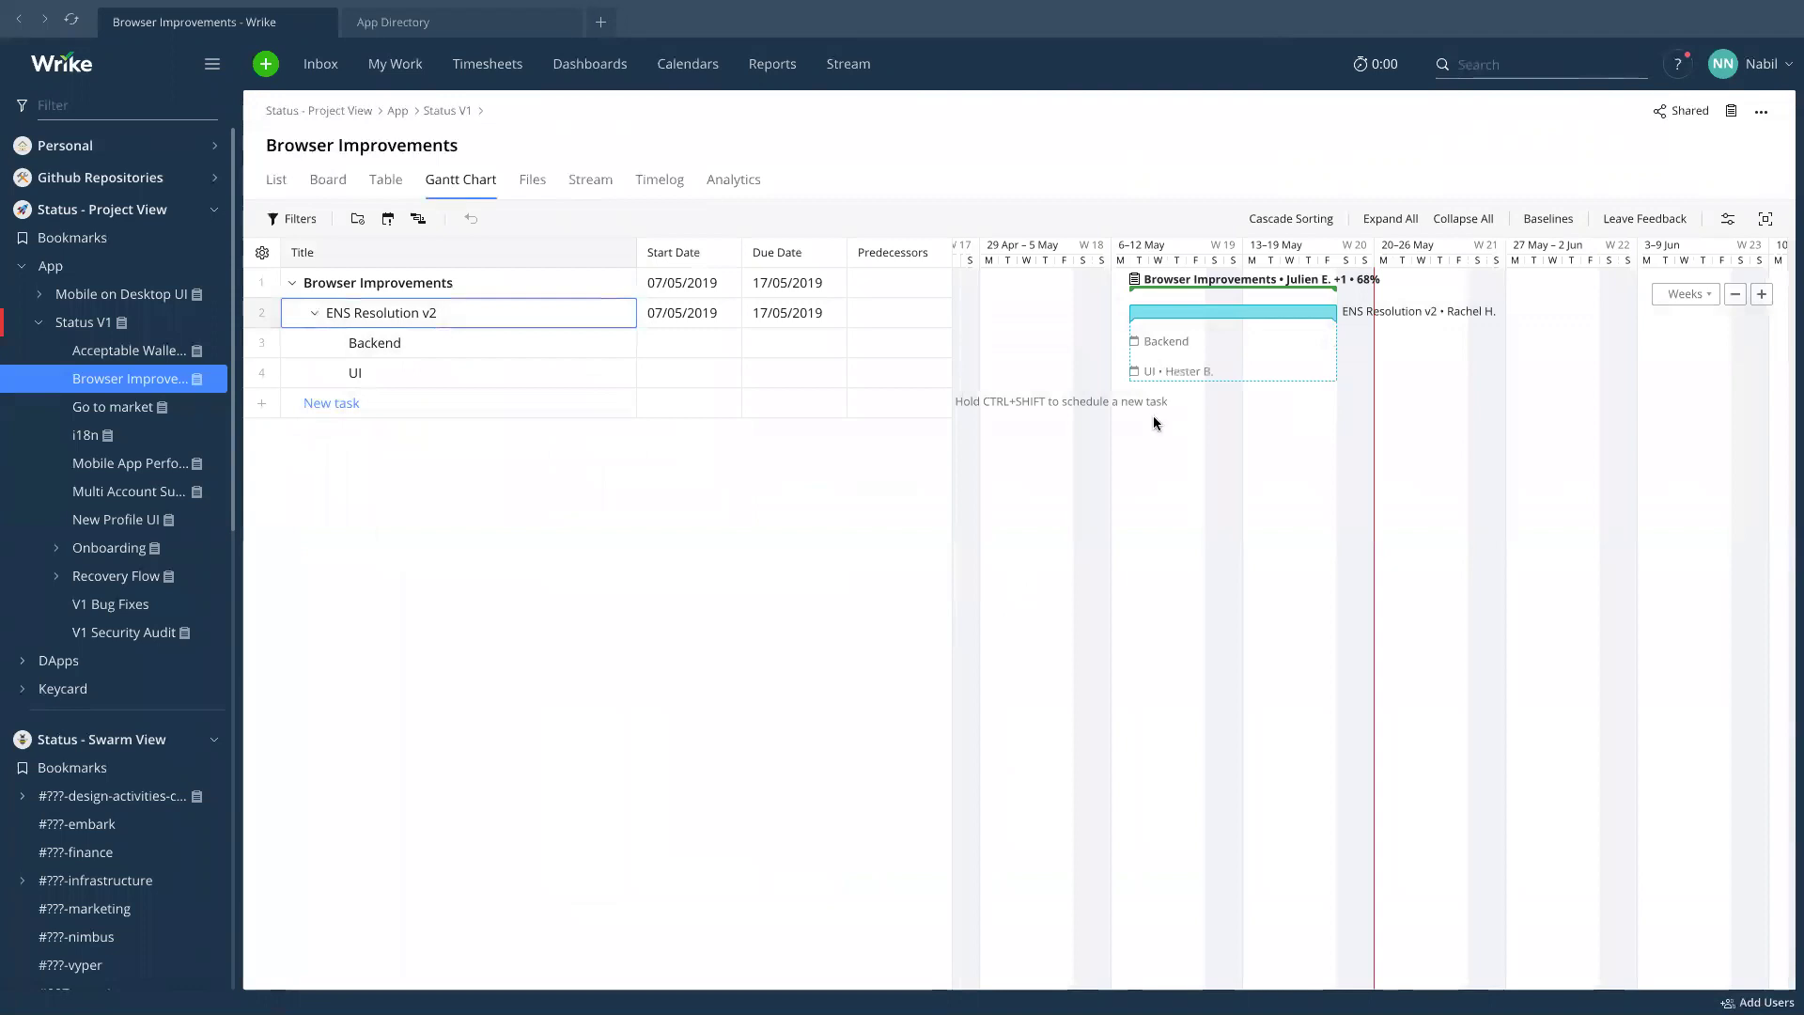
click(141, 350)
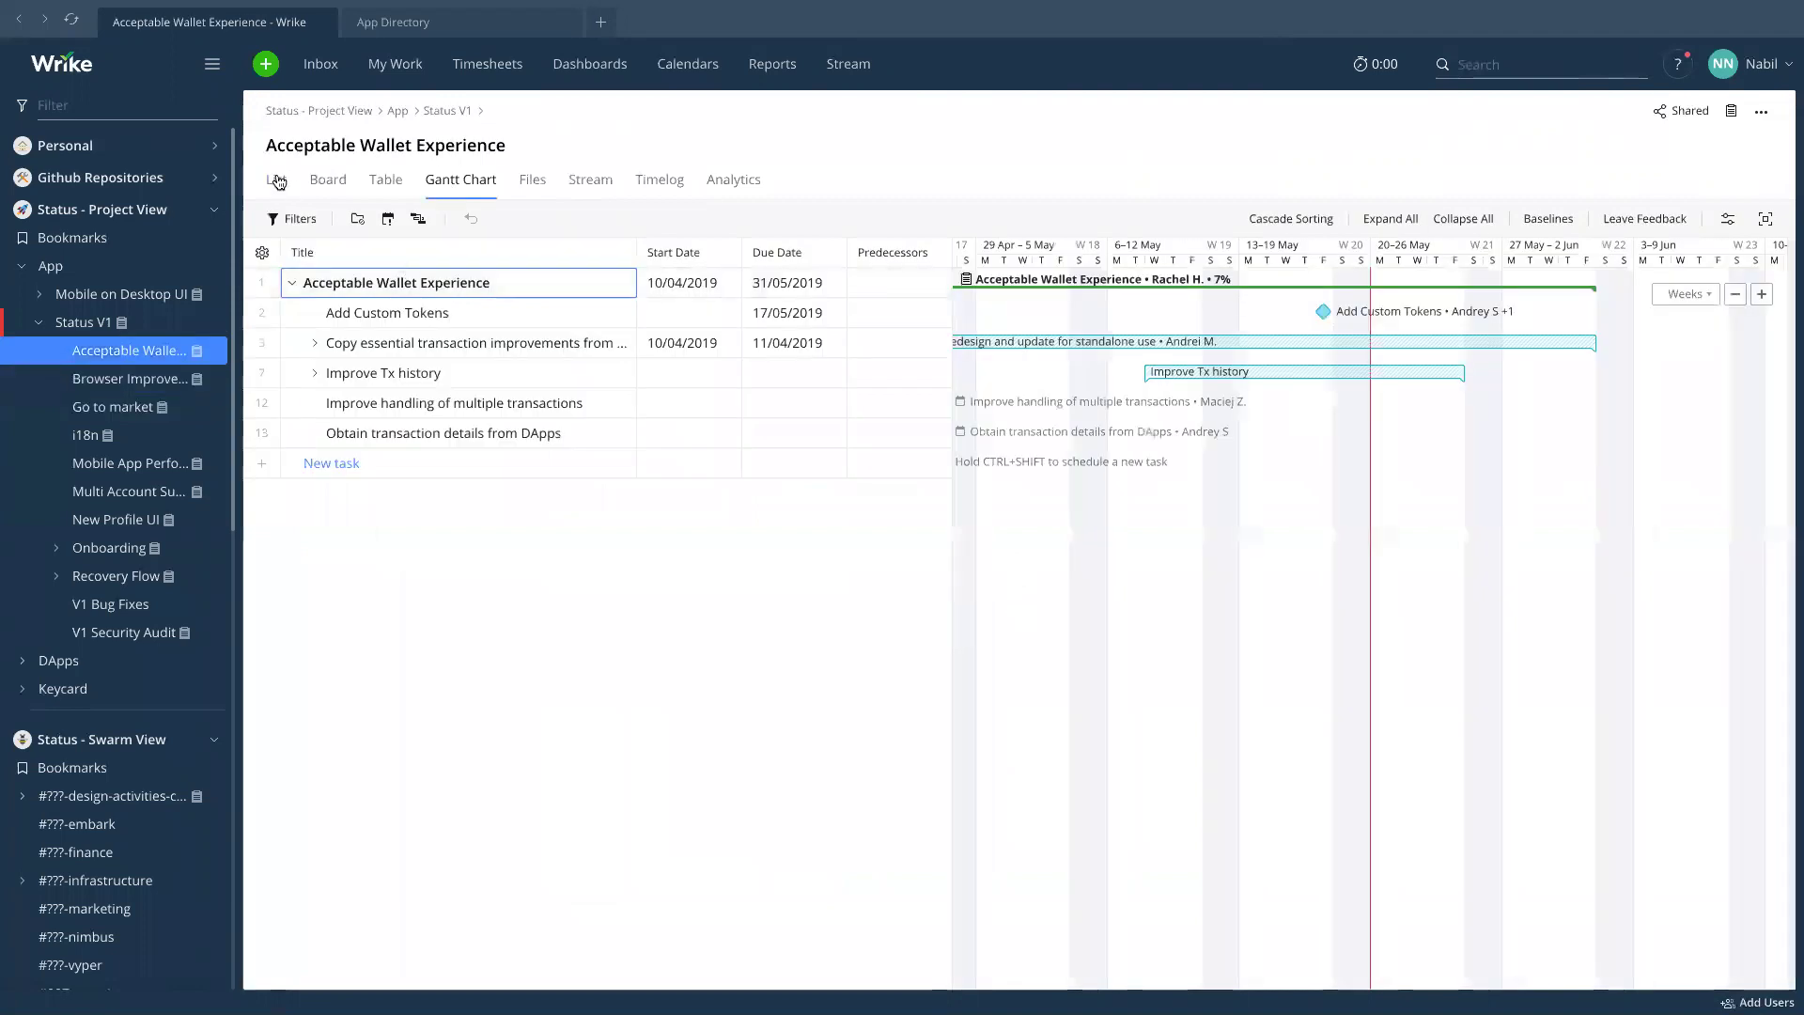
click(276, 179)
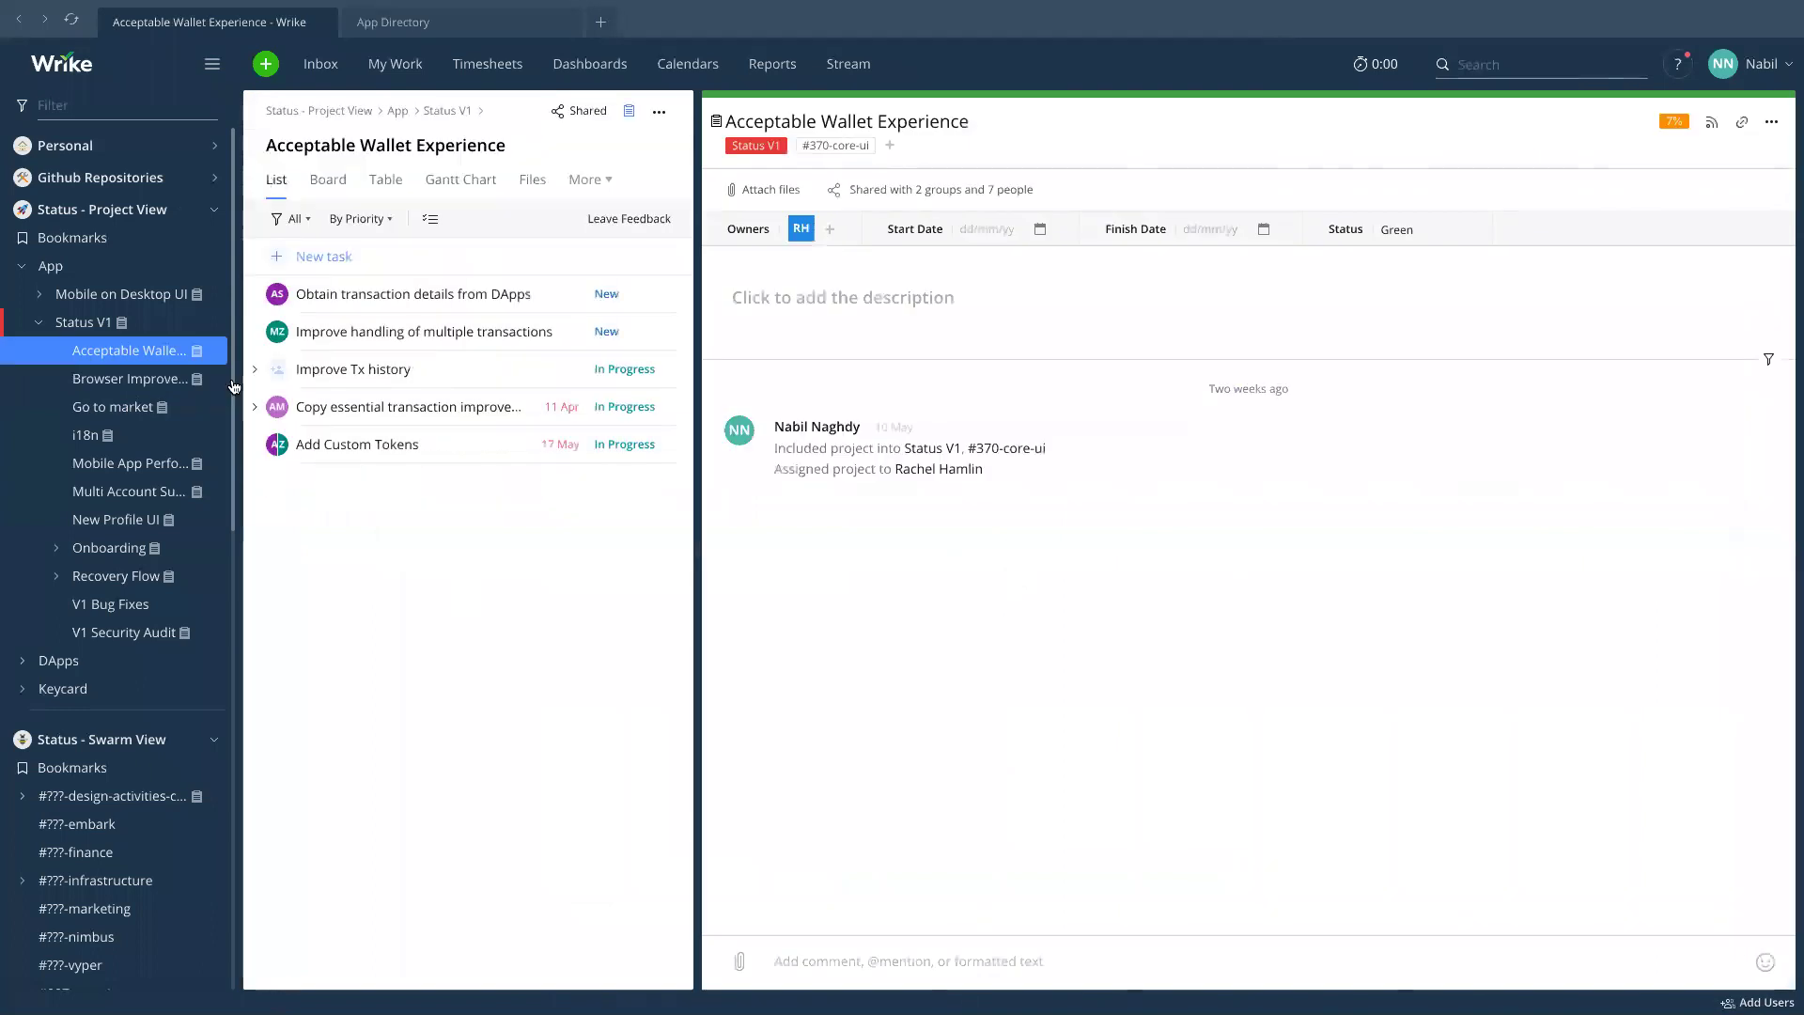
click(118, 386)
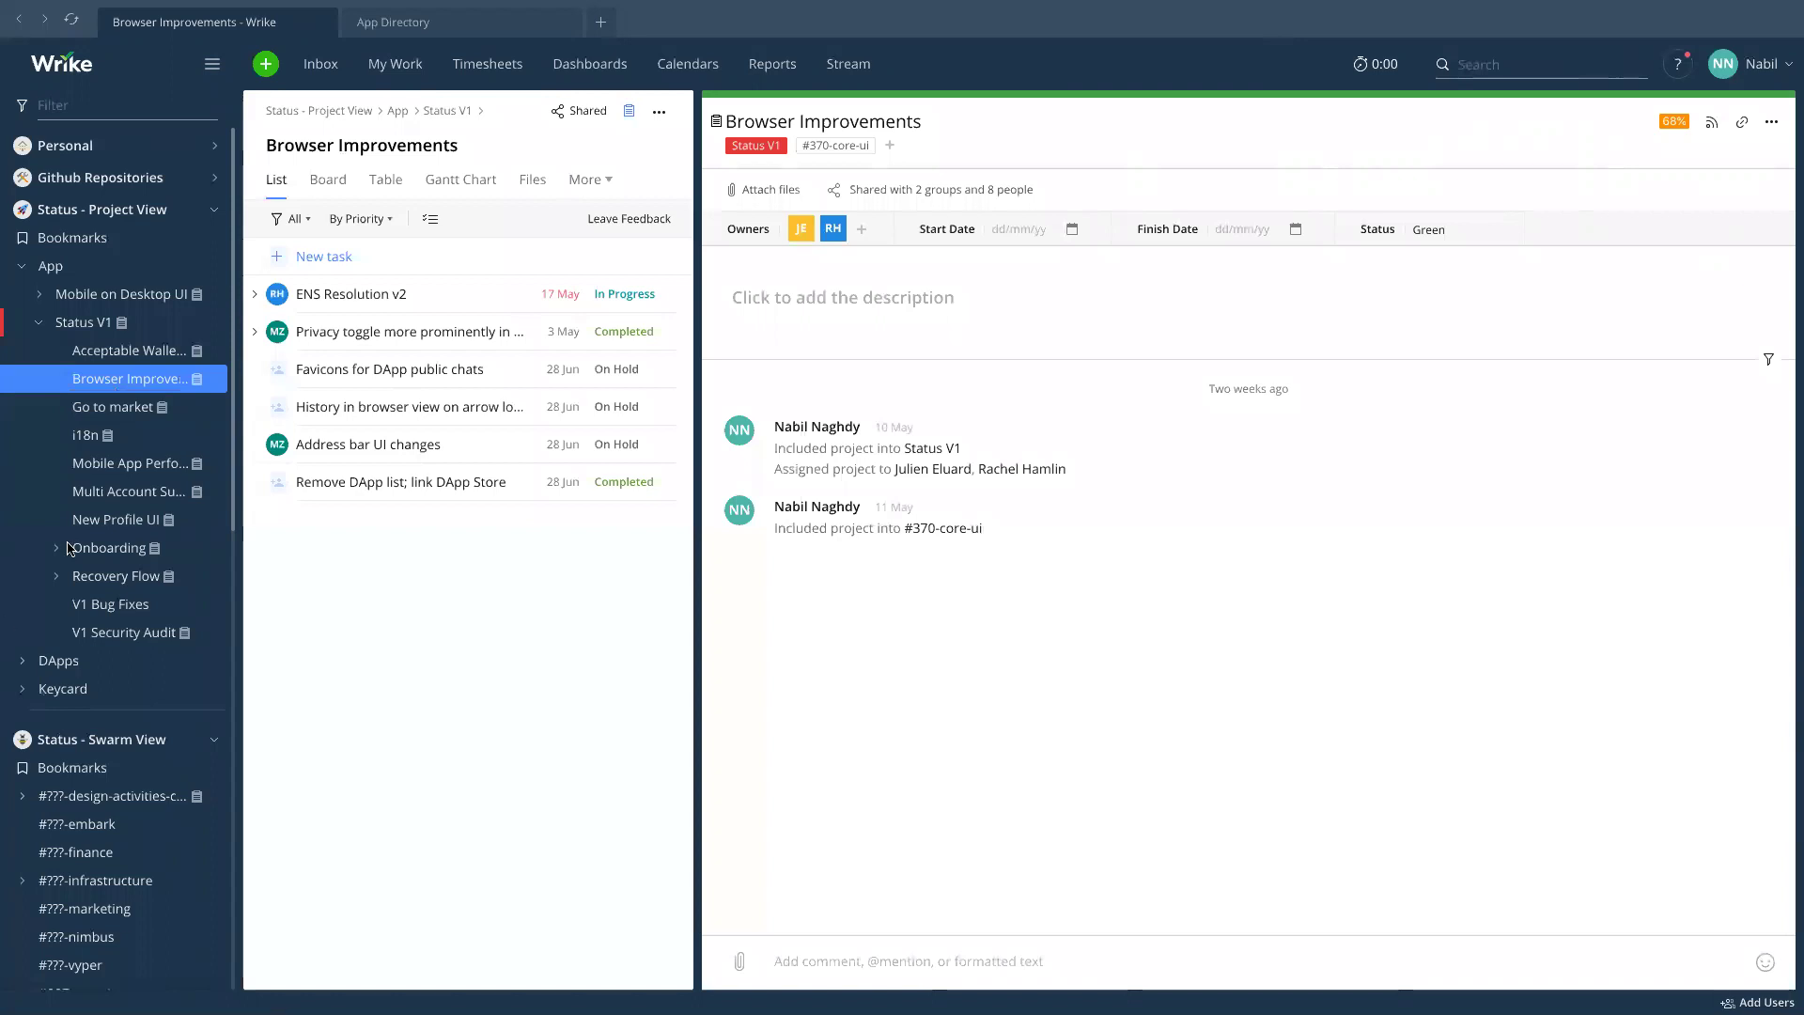
Collapse Status V1, expand Keycard and Ledger Nano X support, and open the Launch Keycard <-> Status Integration Gantt chart.
scroll(67, 548, down, 1)
click(37, 245)
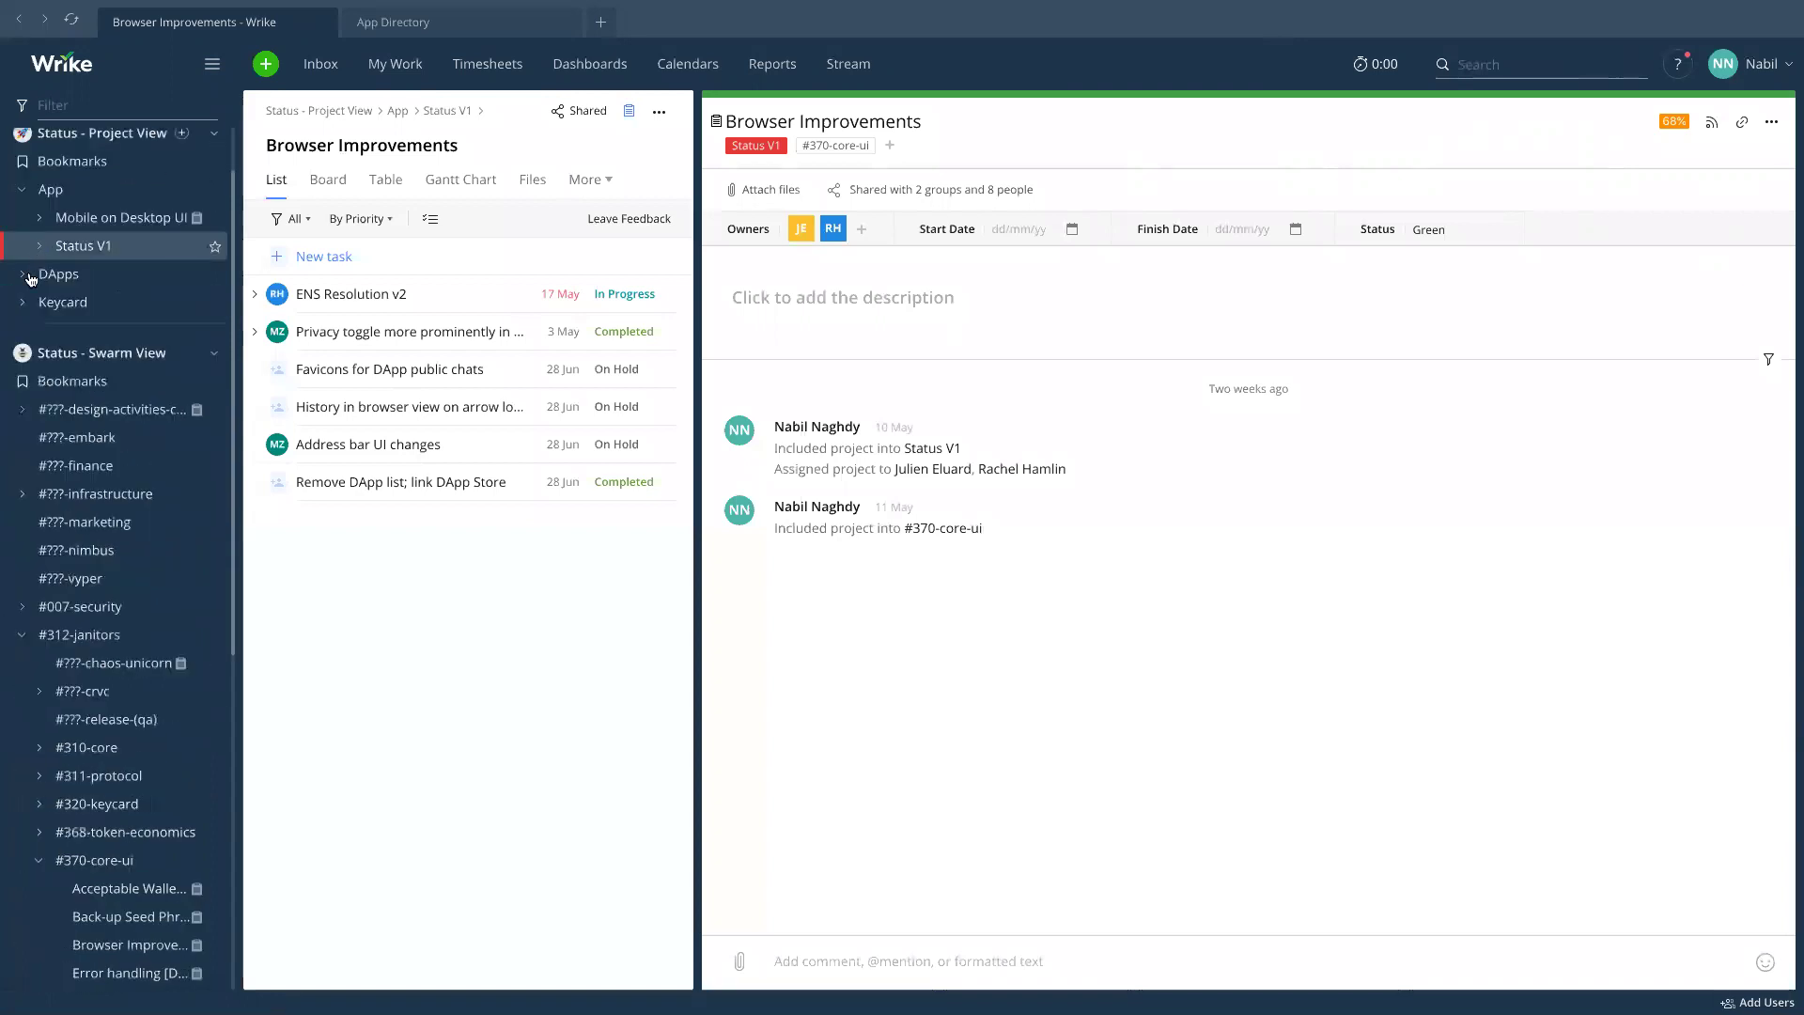
click(26, 302)
click(39, 358)
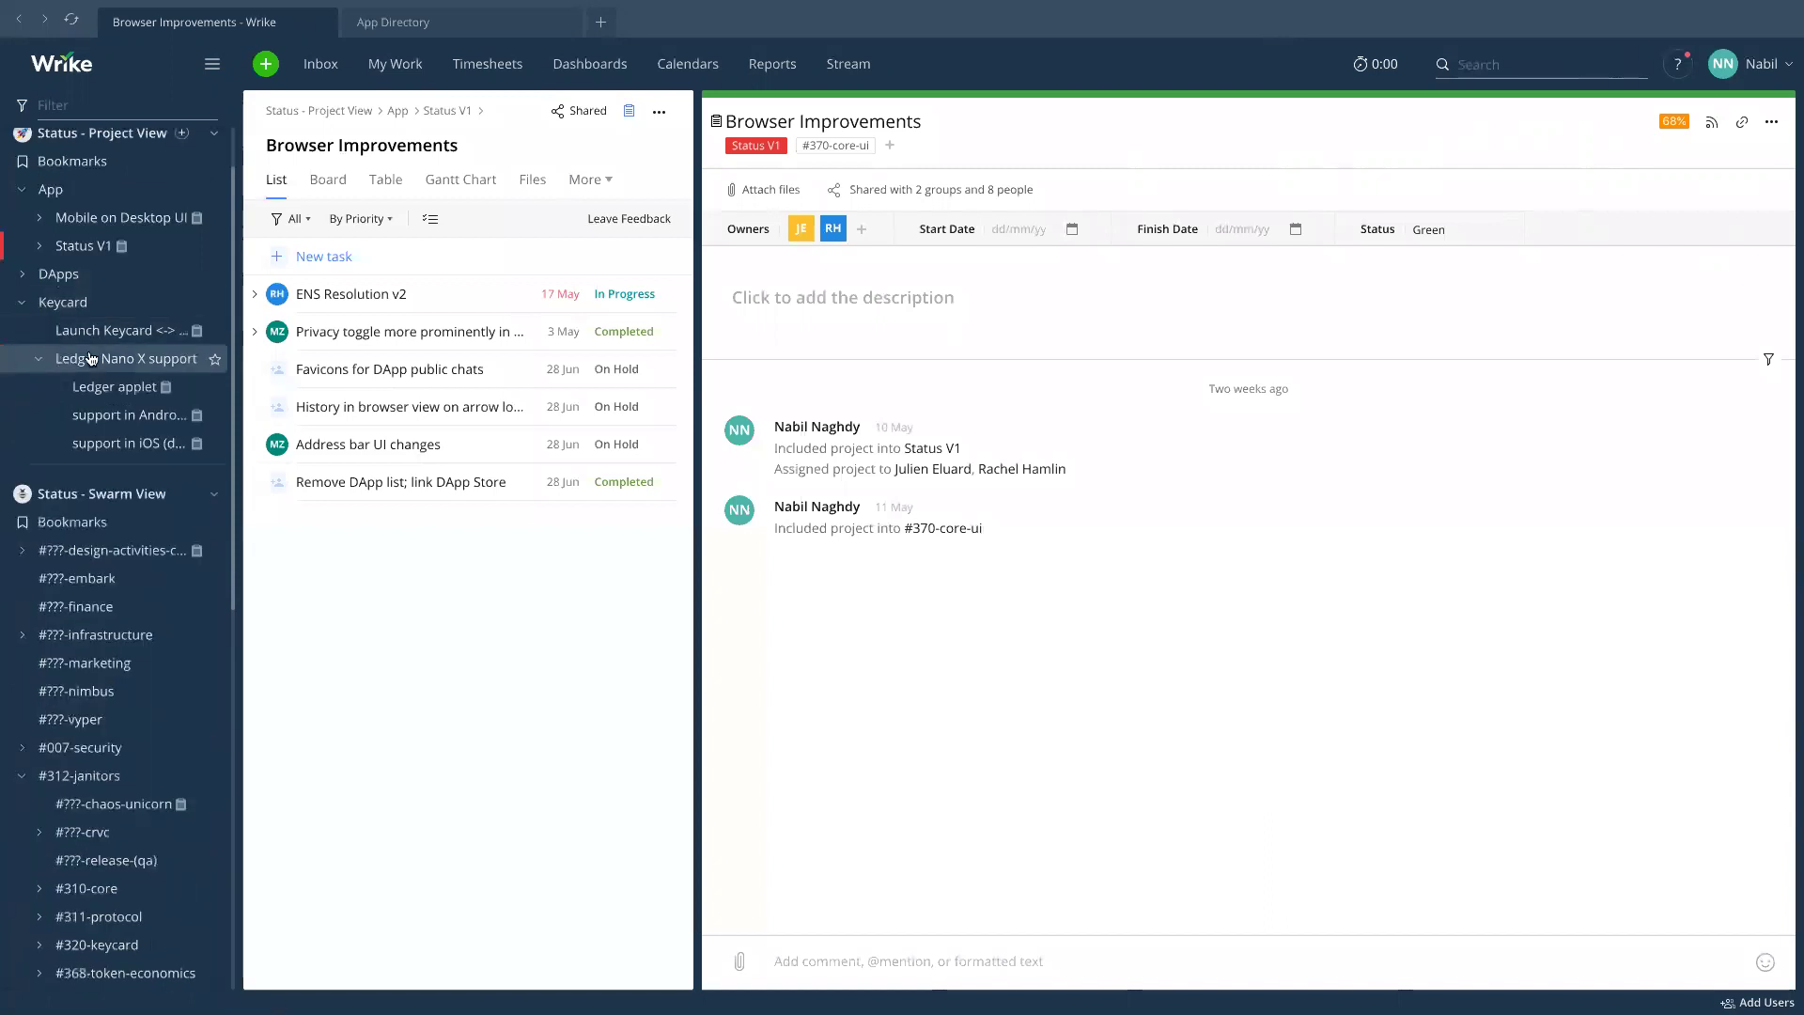
click(95, 340)
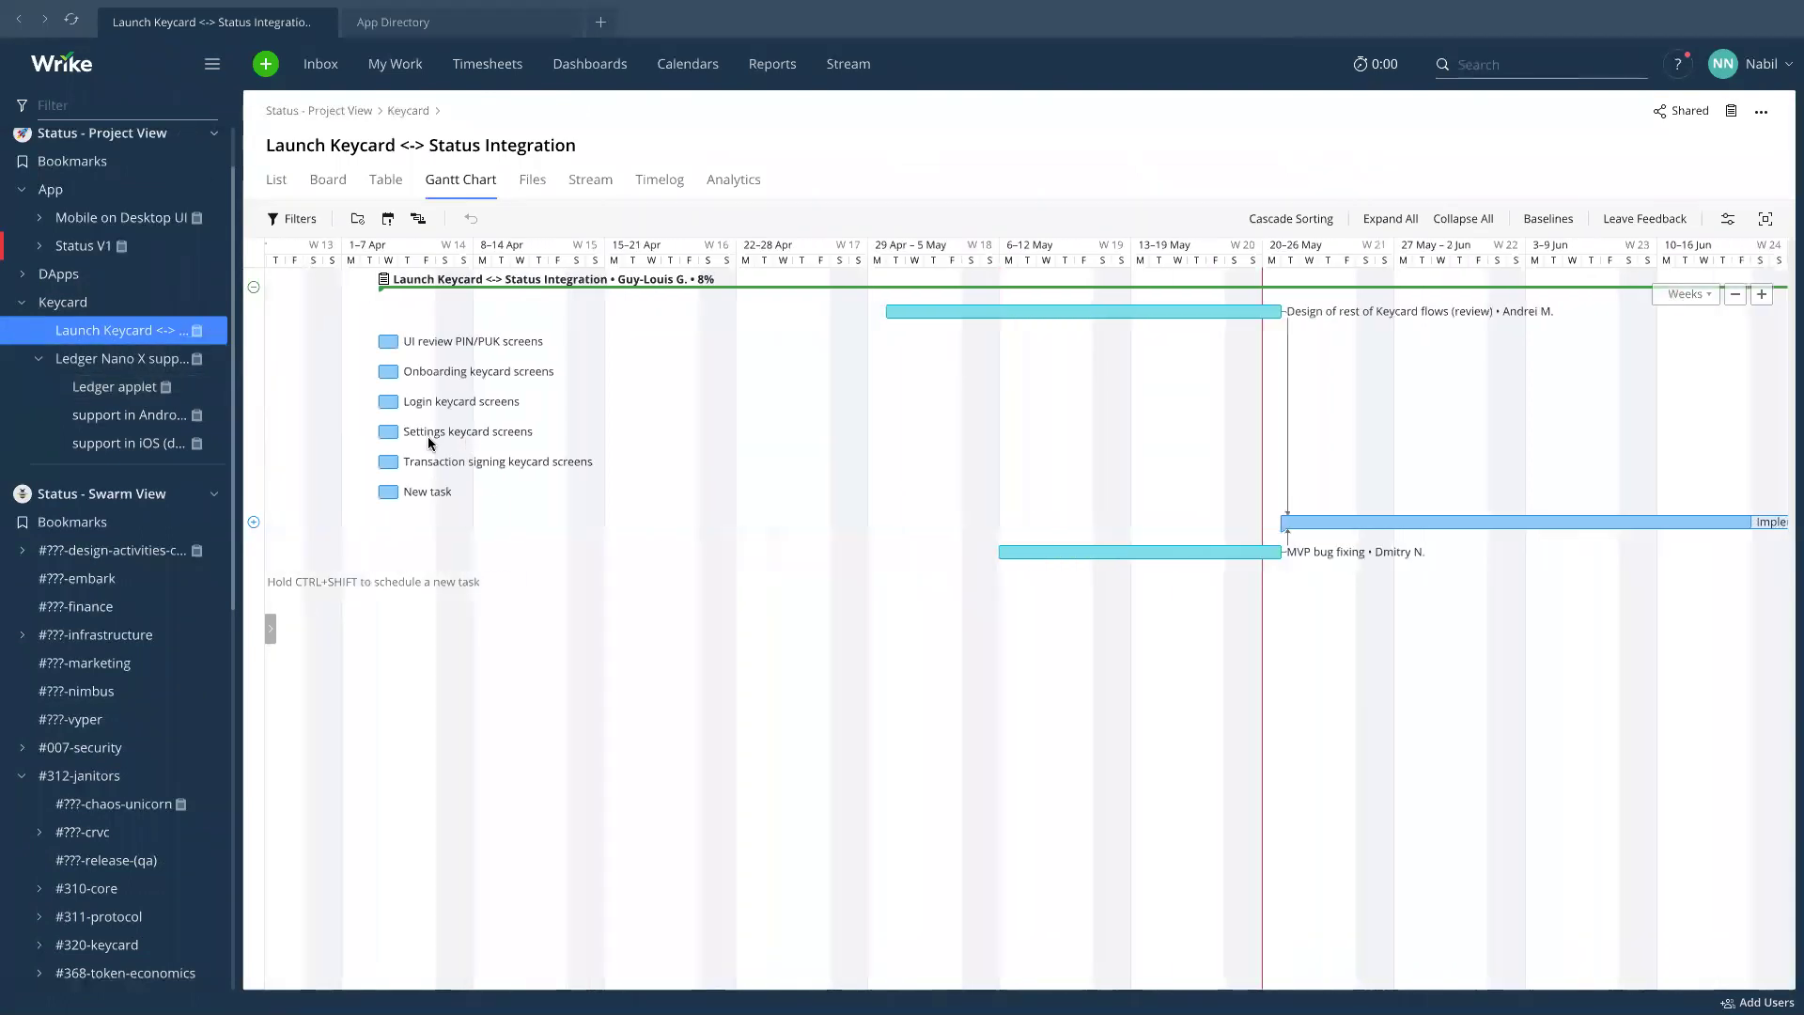
Set the start date of the Launch Keycard <-> Status Integration project to 28/05/2019 and clear it again.
click(278, 179)
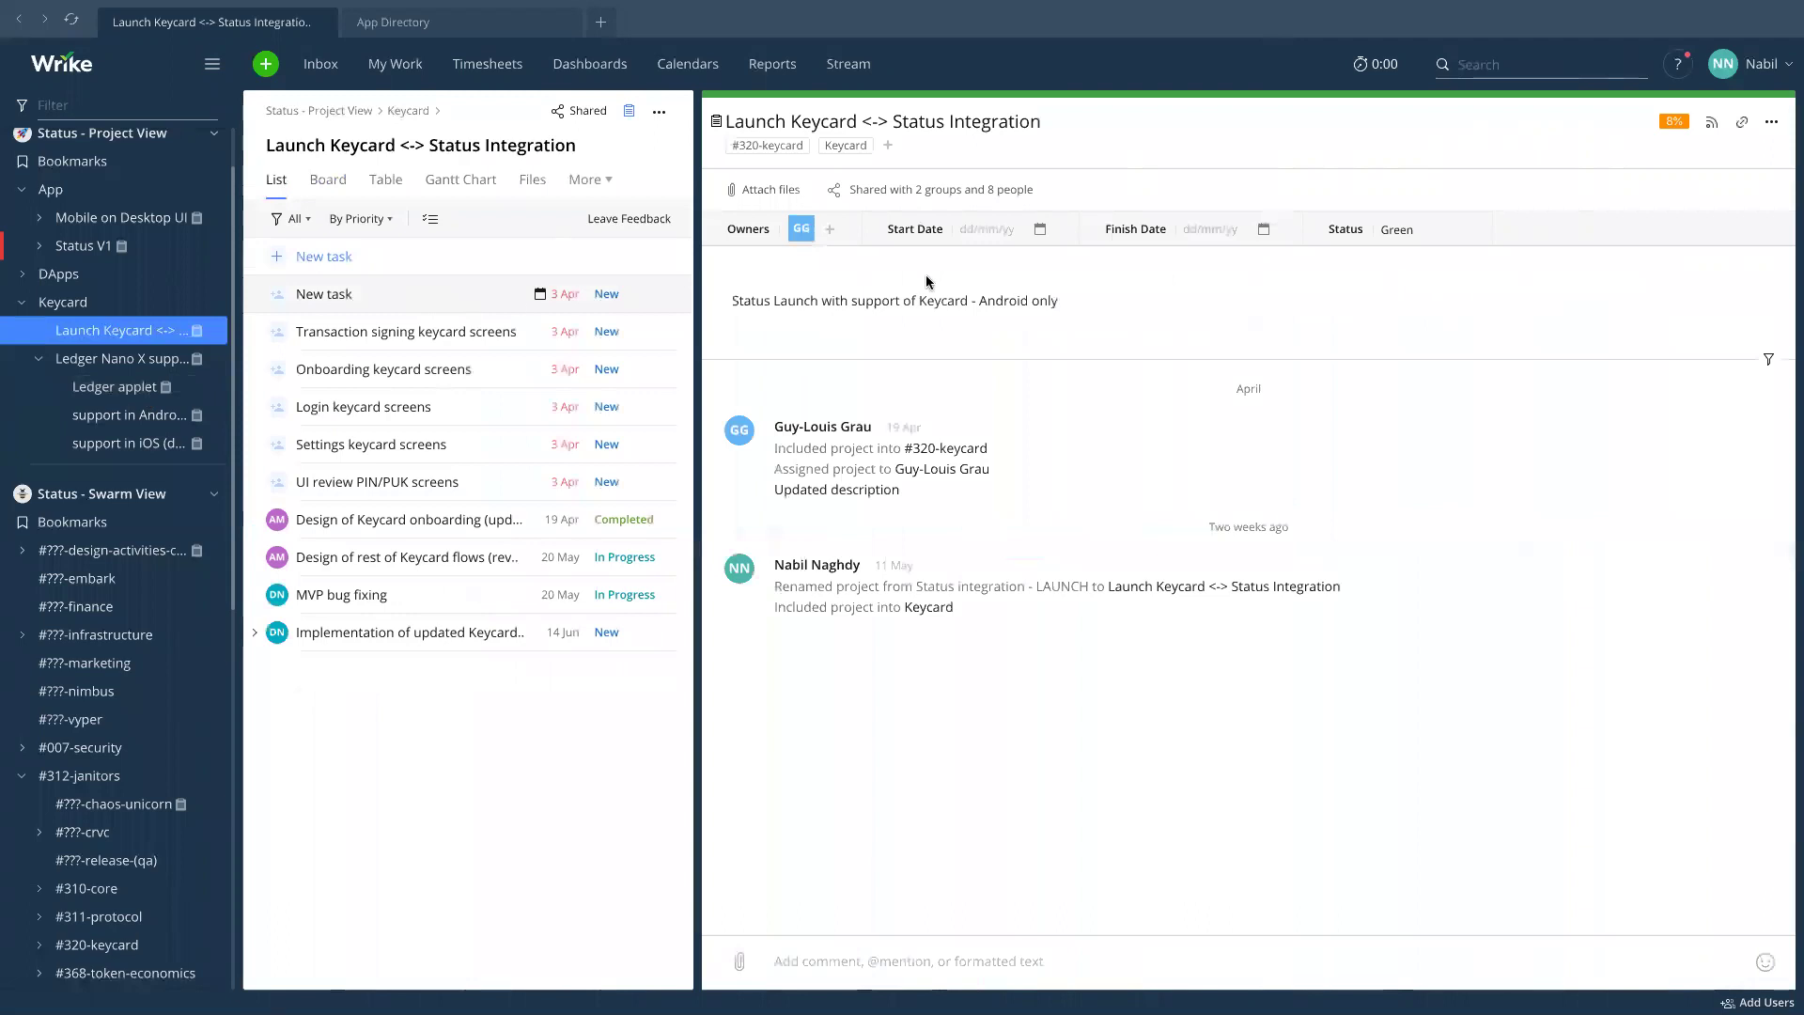
click(987, 232)
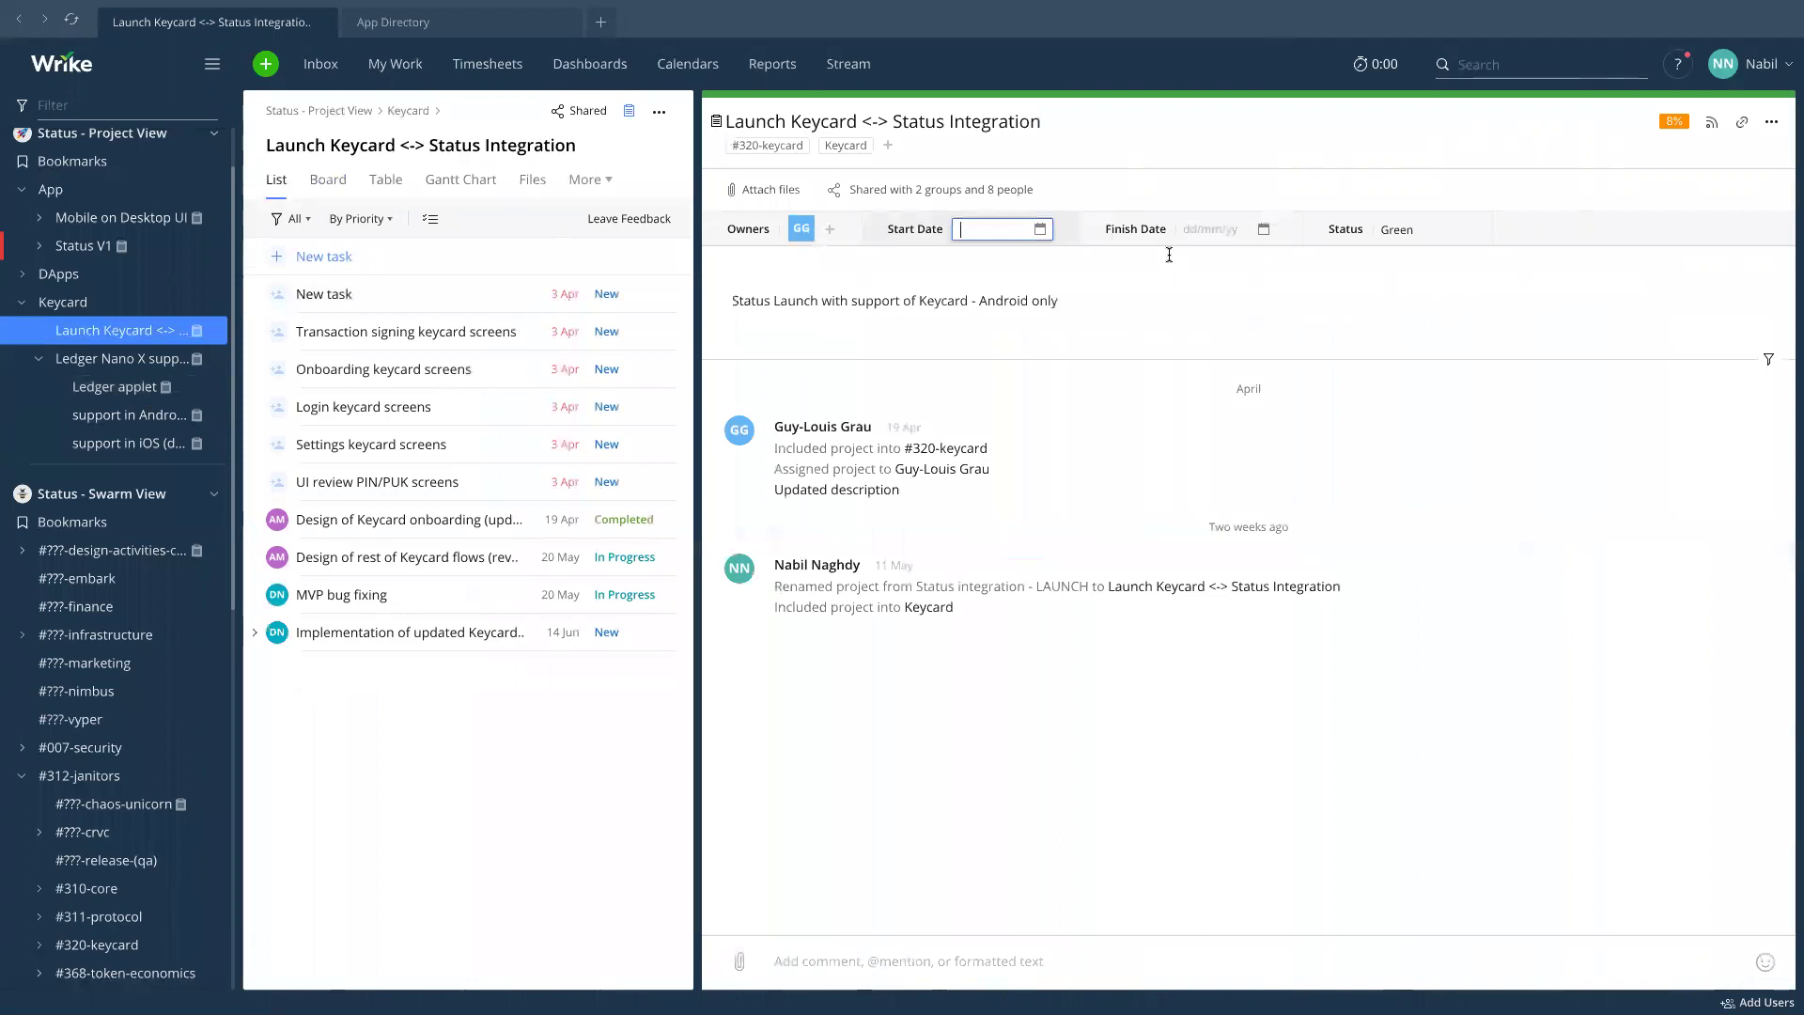
click(1041, 229)
click(1018, 397)
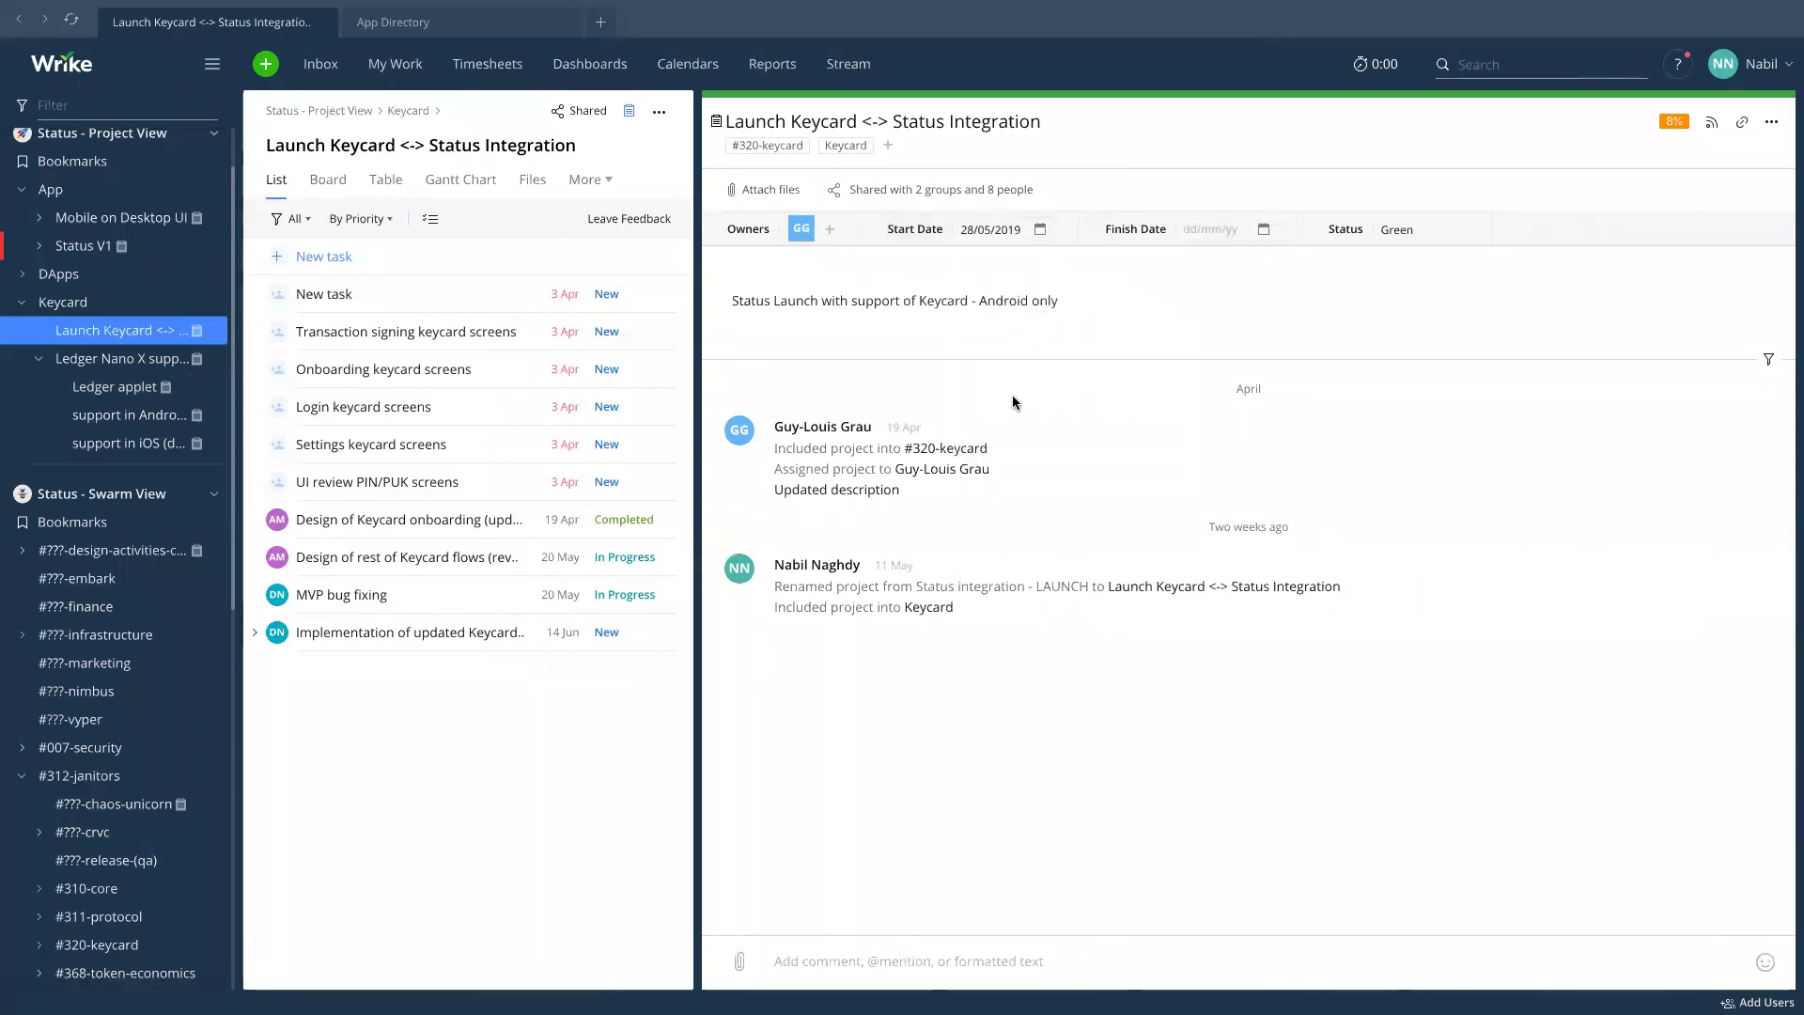
click(1040, 229)
click(1119, 452)
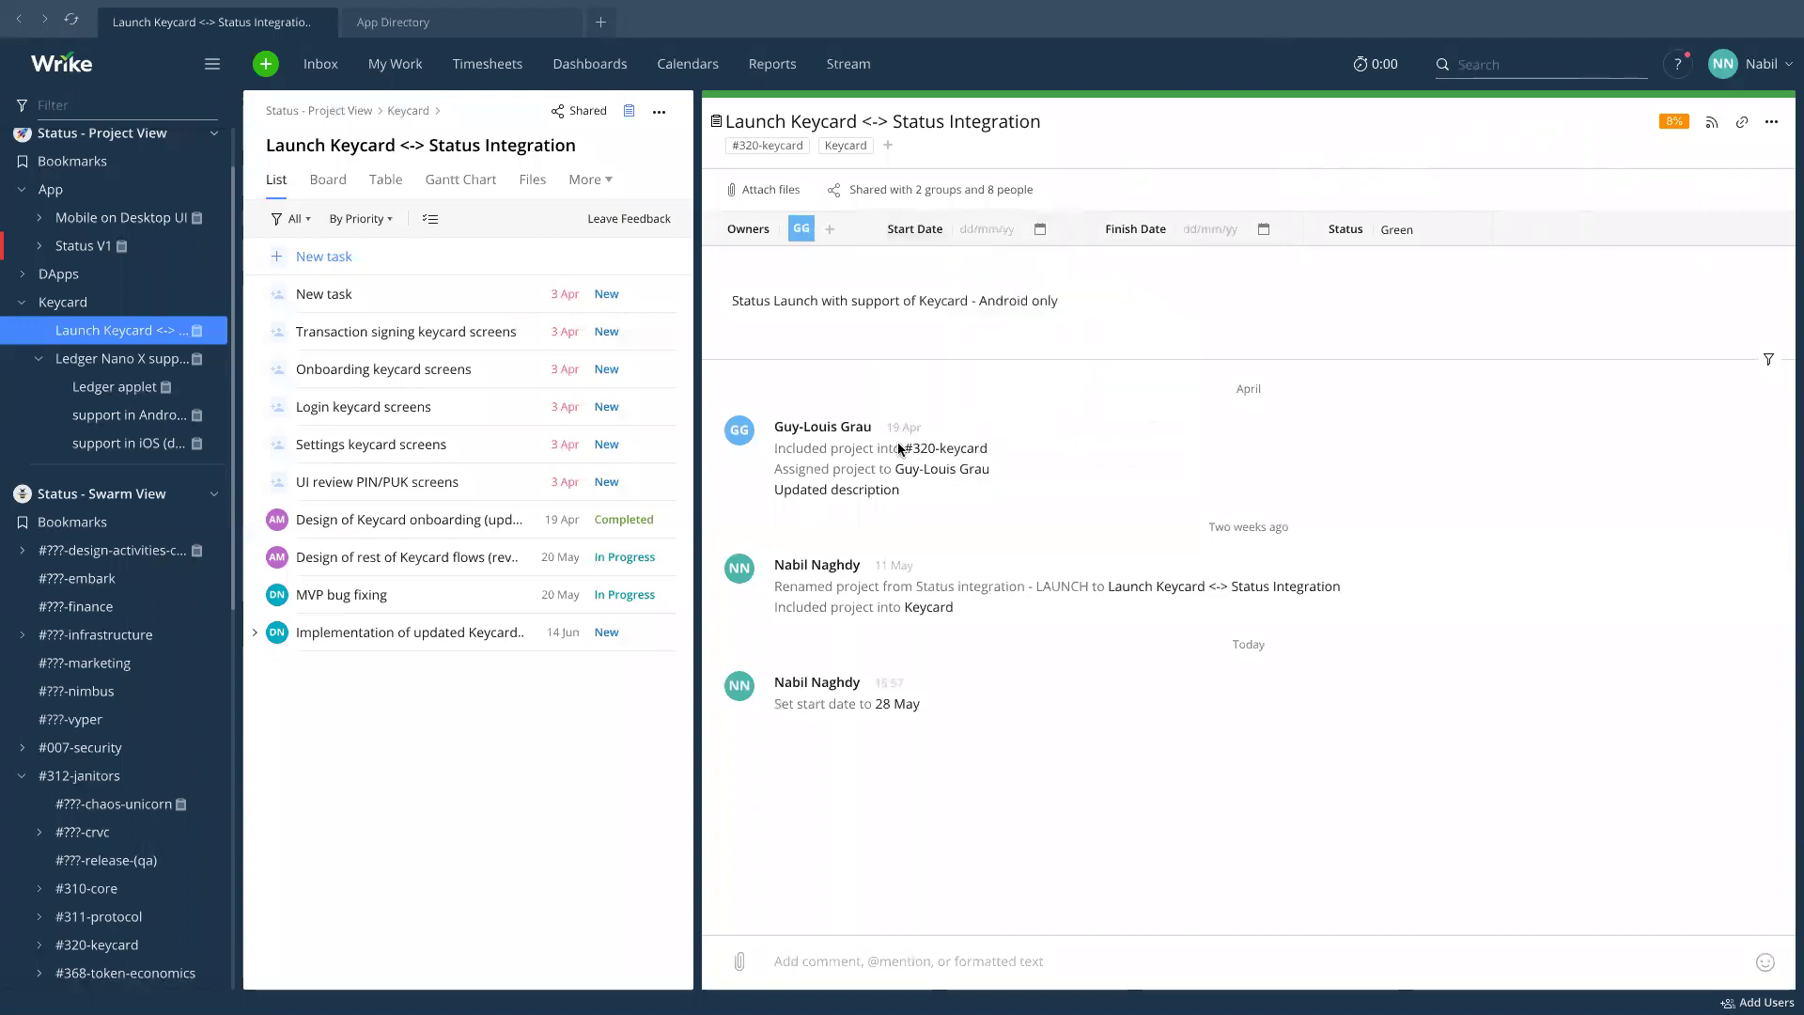
Go back through Status V1 to the Browser Improvements project and open its ENS Resolution v2 task.
click(98, 220)
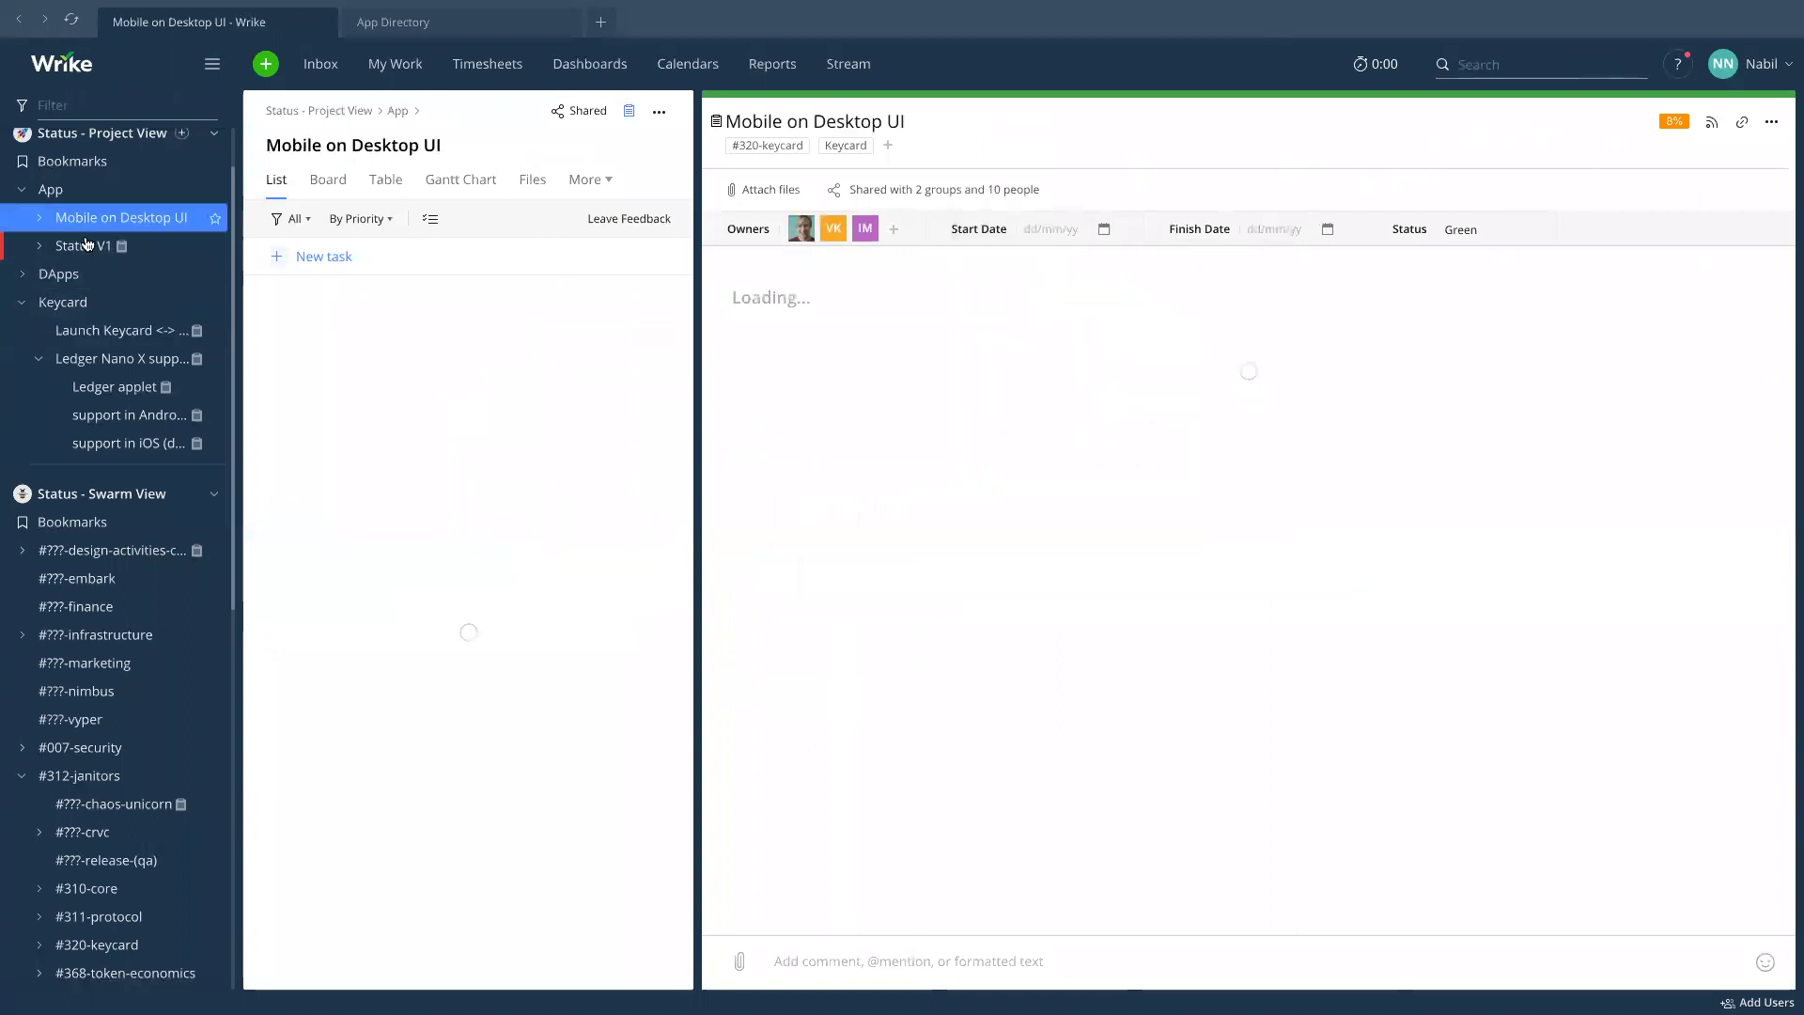
click(83, 246)
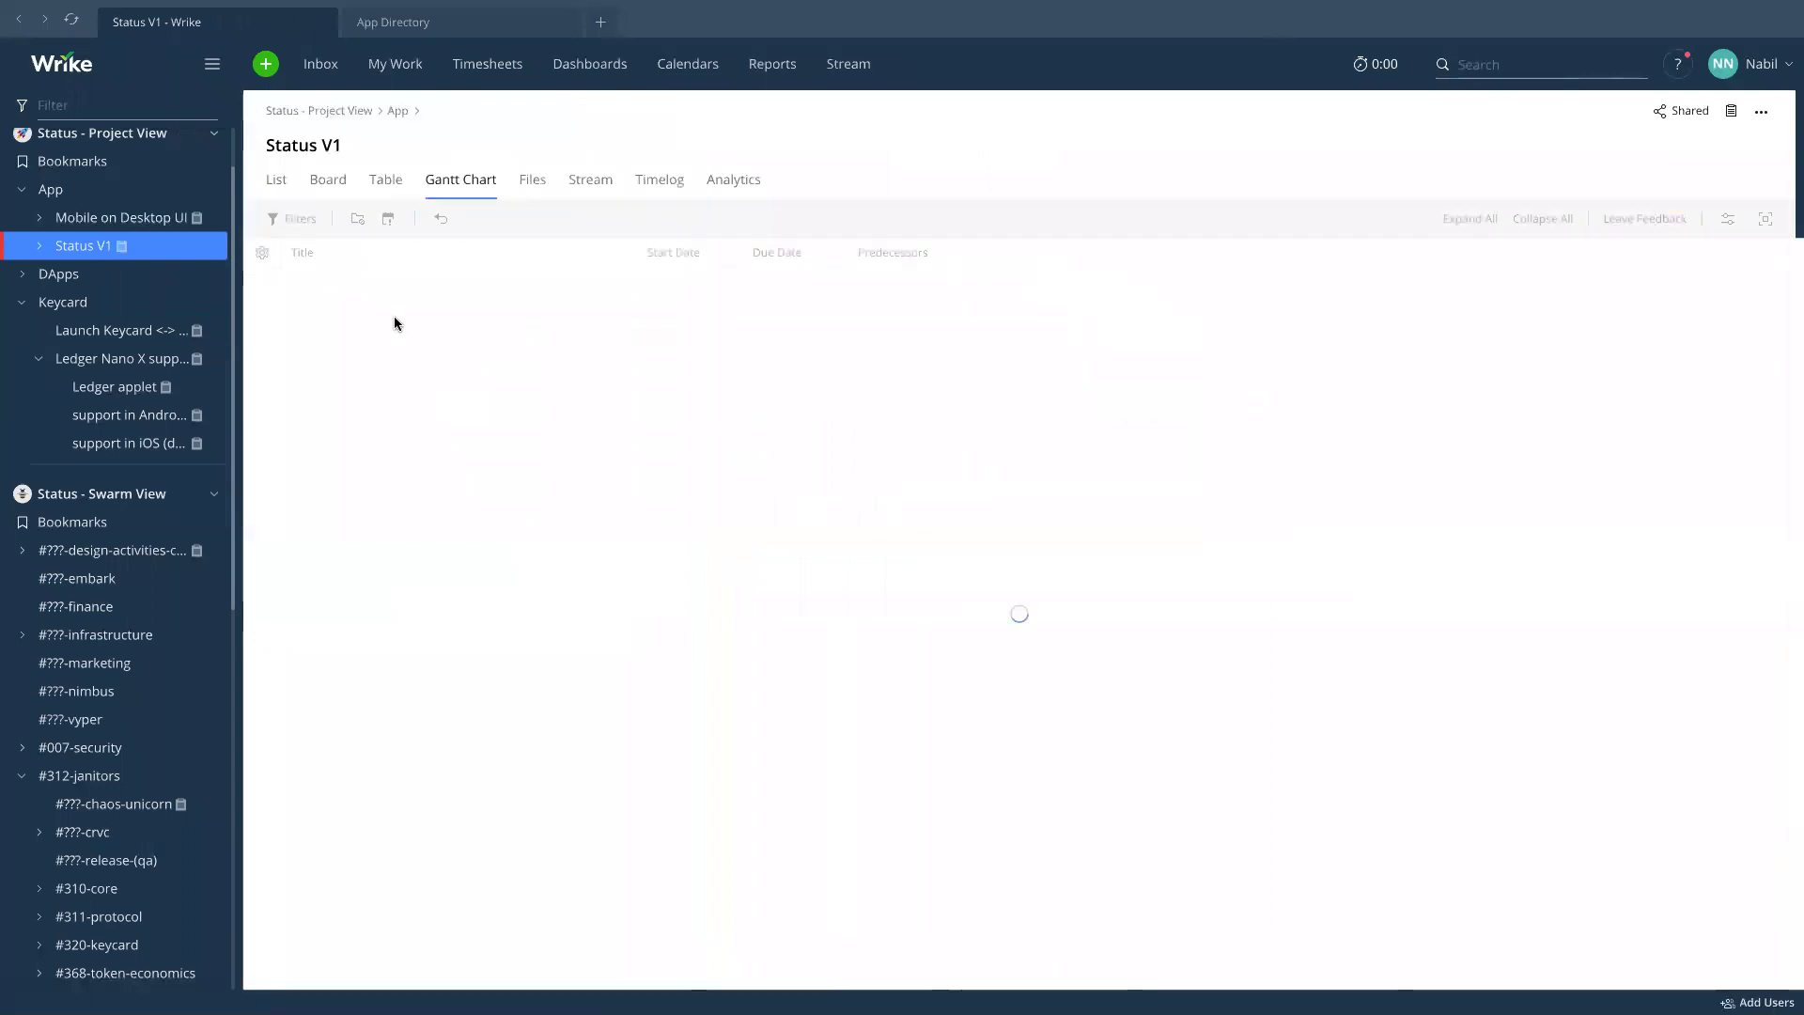
click(276, 178)
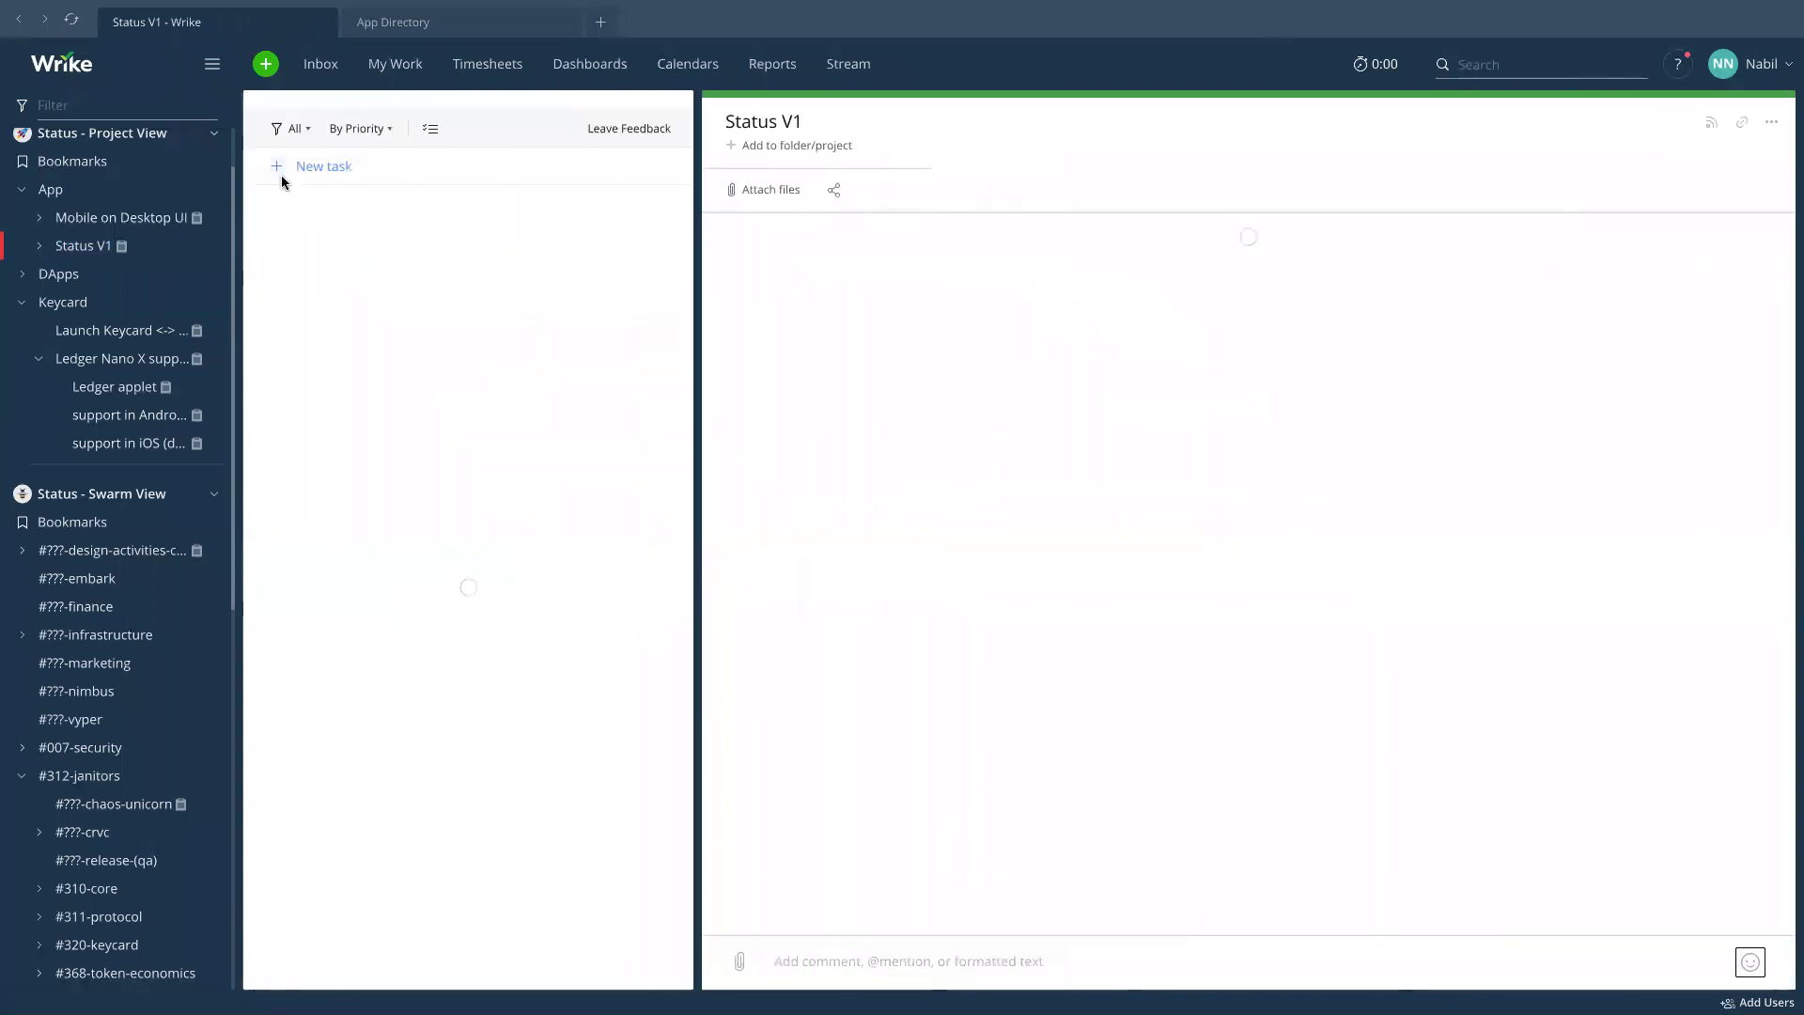
click(404, 336)
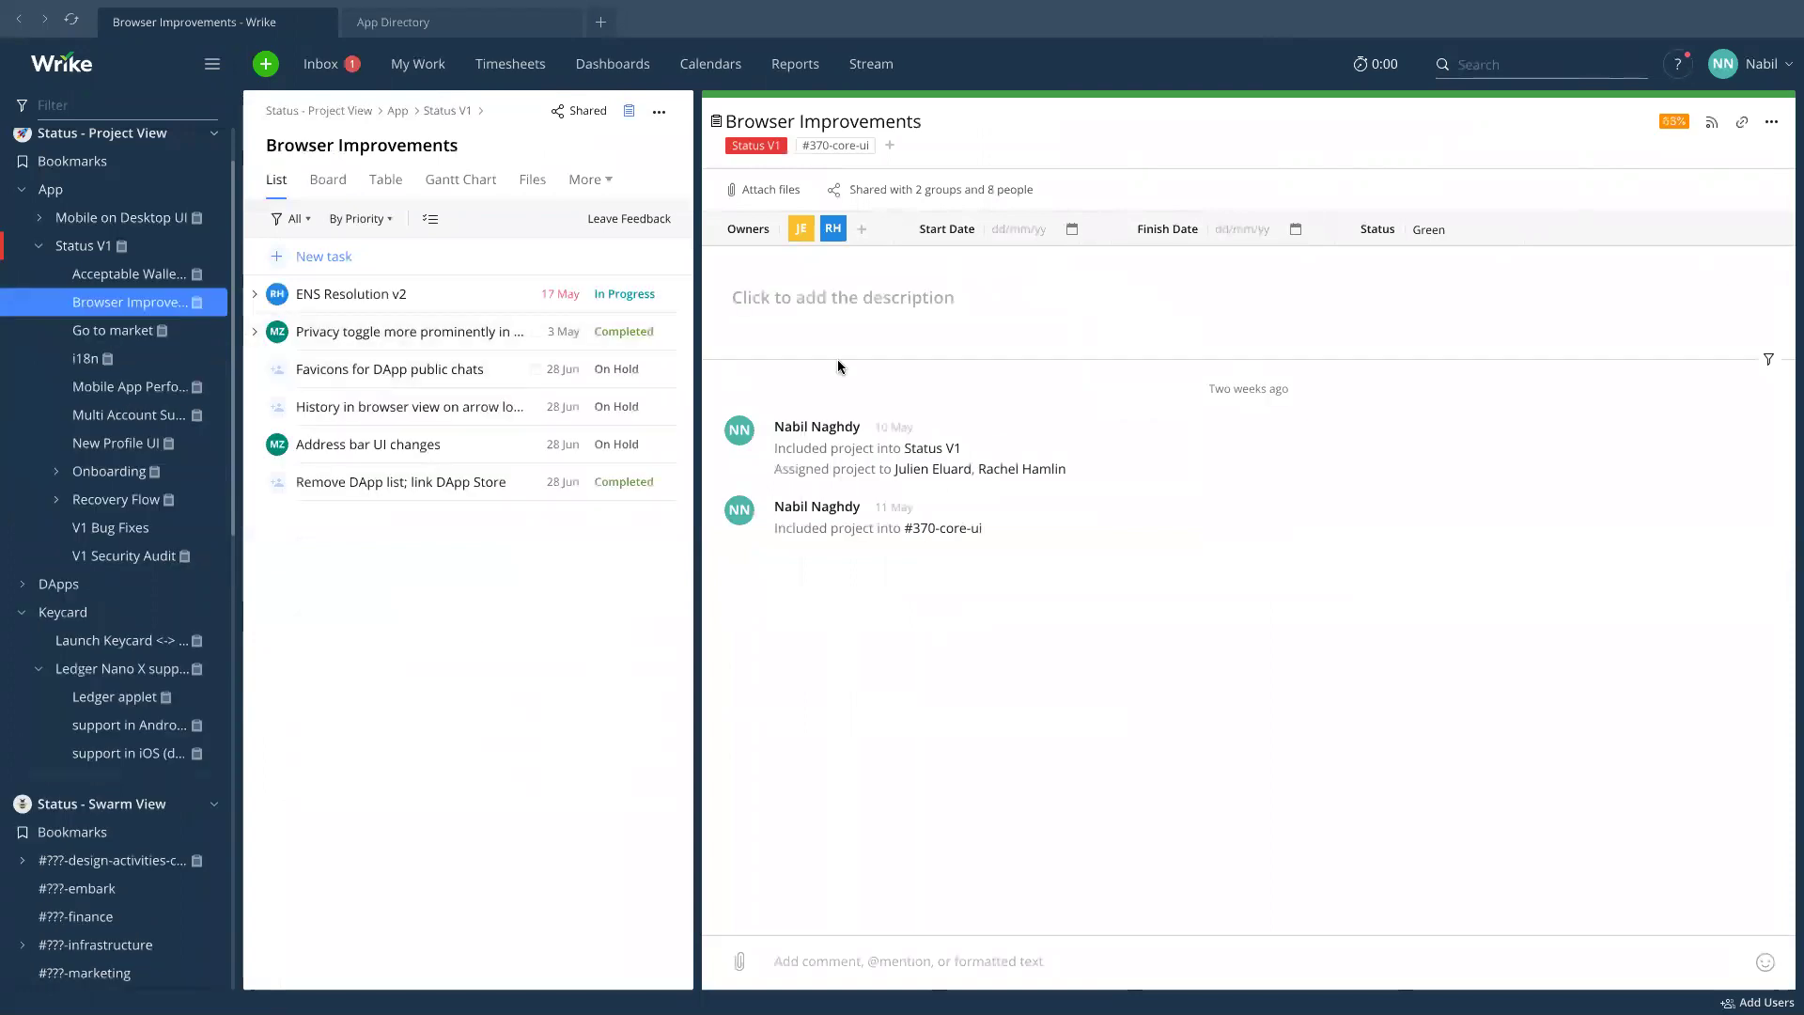
click(322, 308)
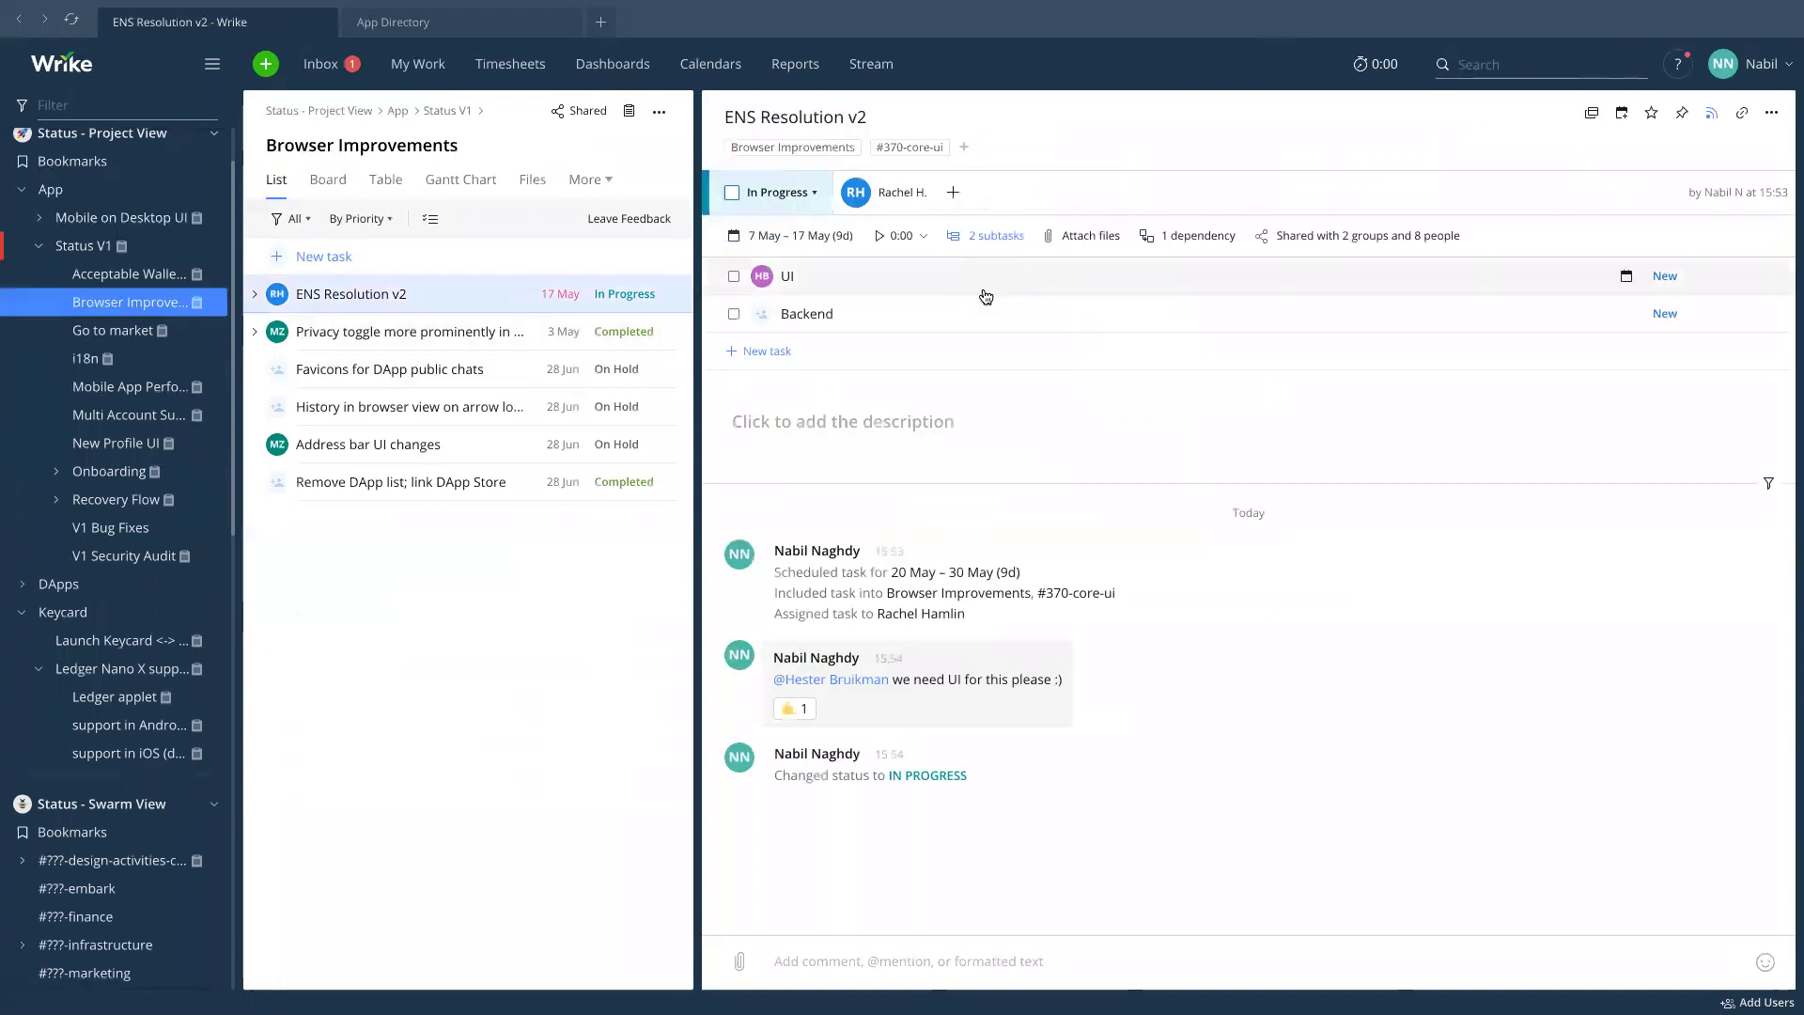
Add a Keycard Integration subtask to ENS Resolution v2 and prefix the parent task's title with [DEMO].
click(742, 351)
text(Keycard Integration)
key(Return)
key(Escape)
text([DEMO])
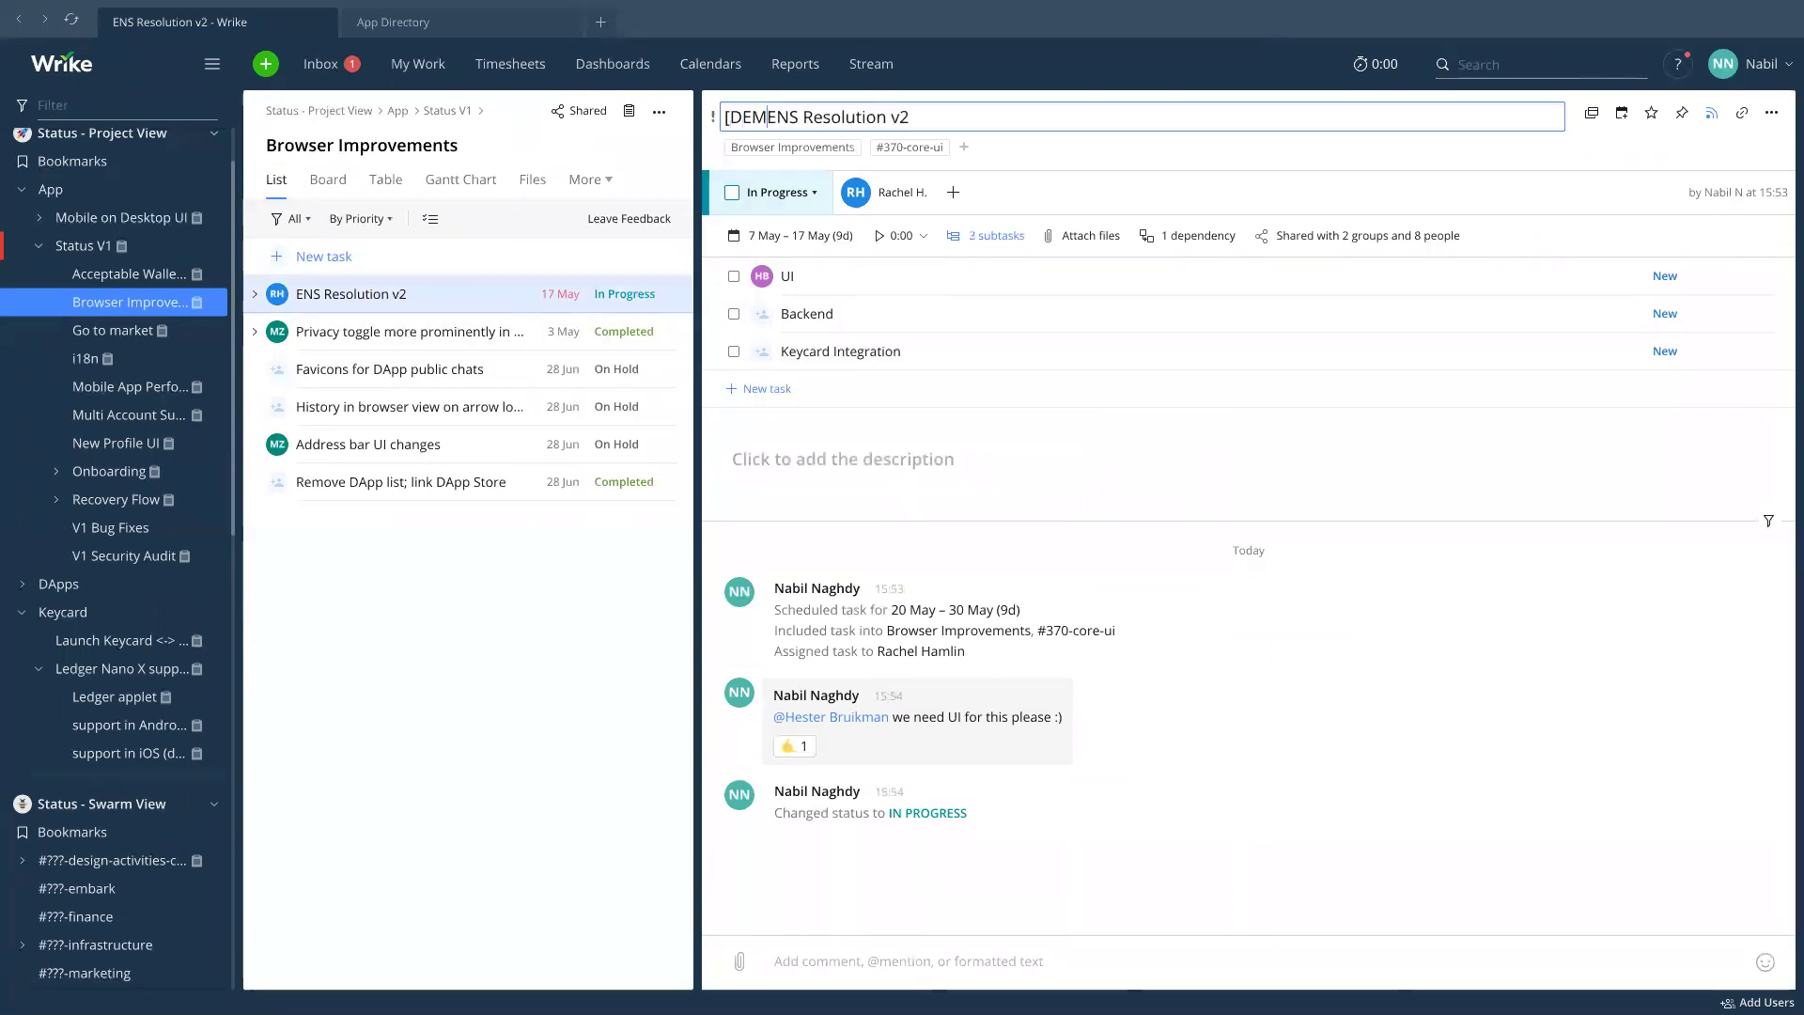
Open the Keycard Integration subtask and schedule it for 21/05/2019.
click(837, 359)
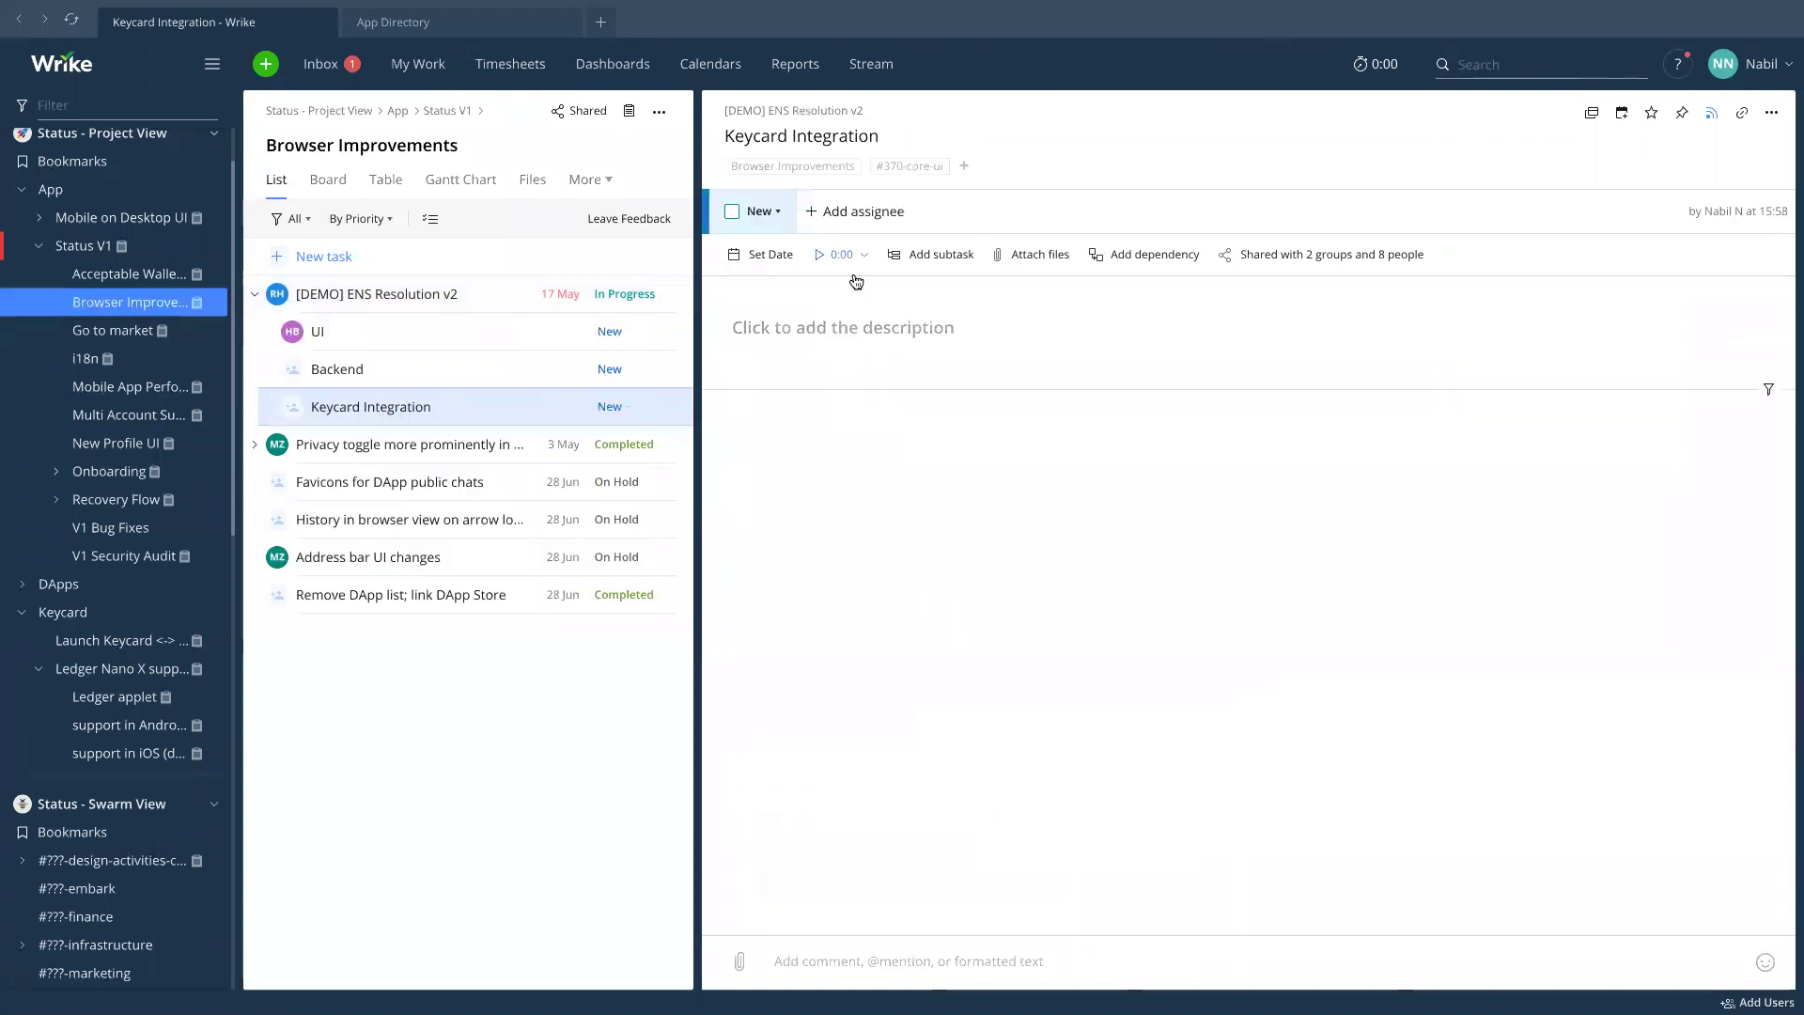
click(767, 258)
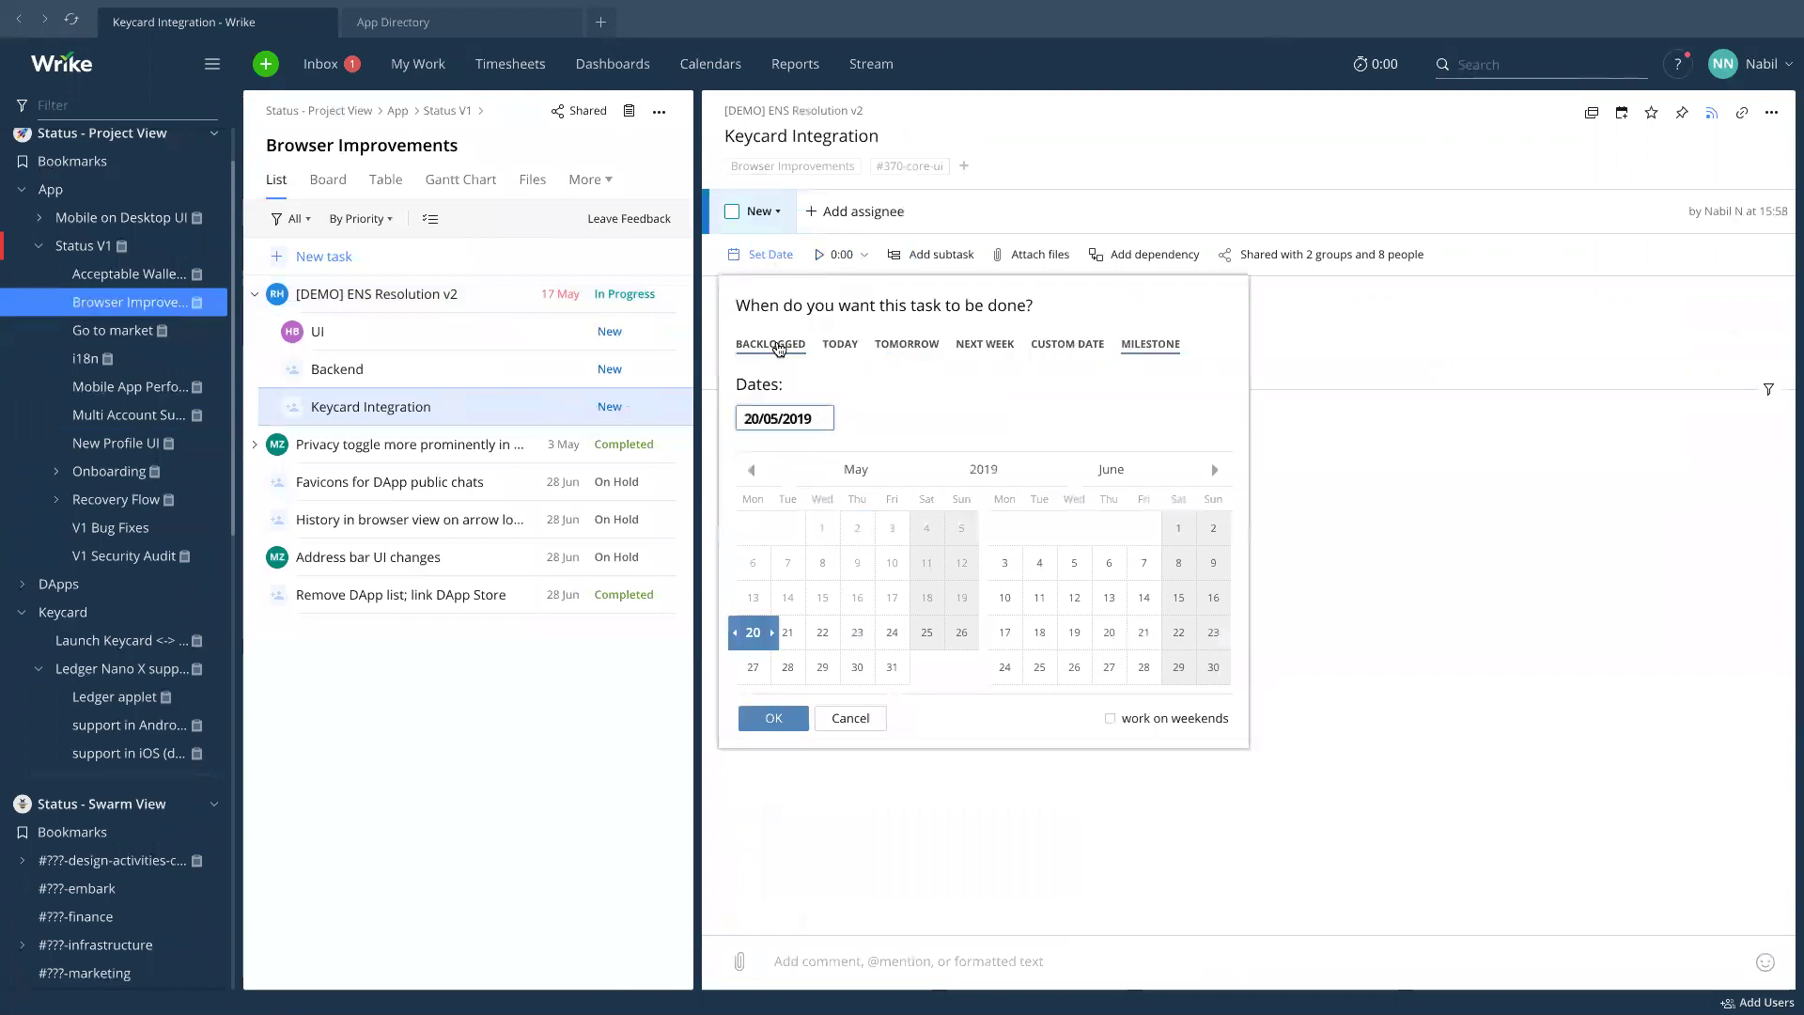
click(803, 650)
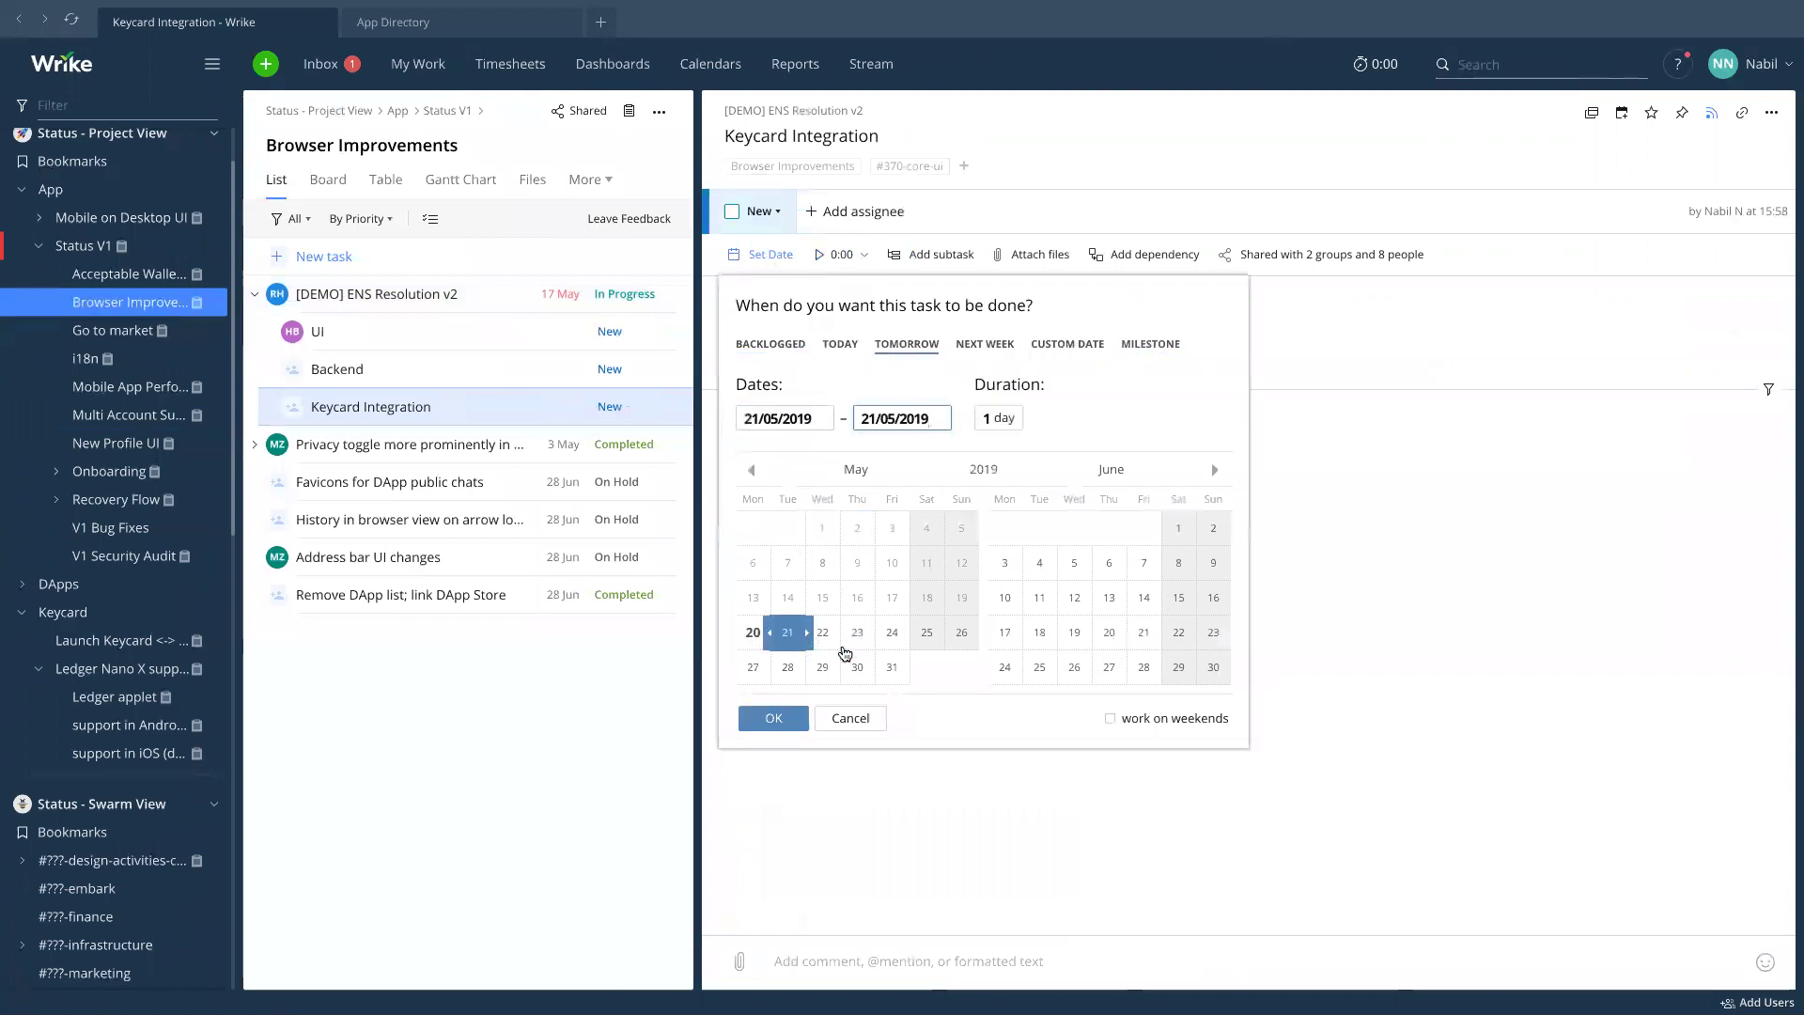
click(768, 719)
Reschedule the Keycard Integration subtask to run from 24/05/2019 to 30/05/2019.
click(779, 258)
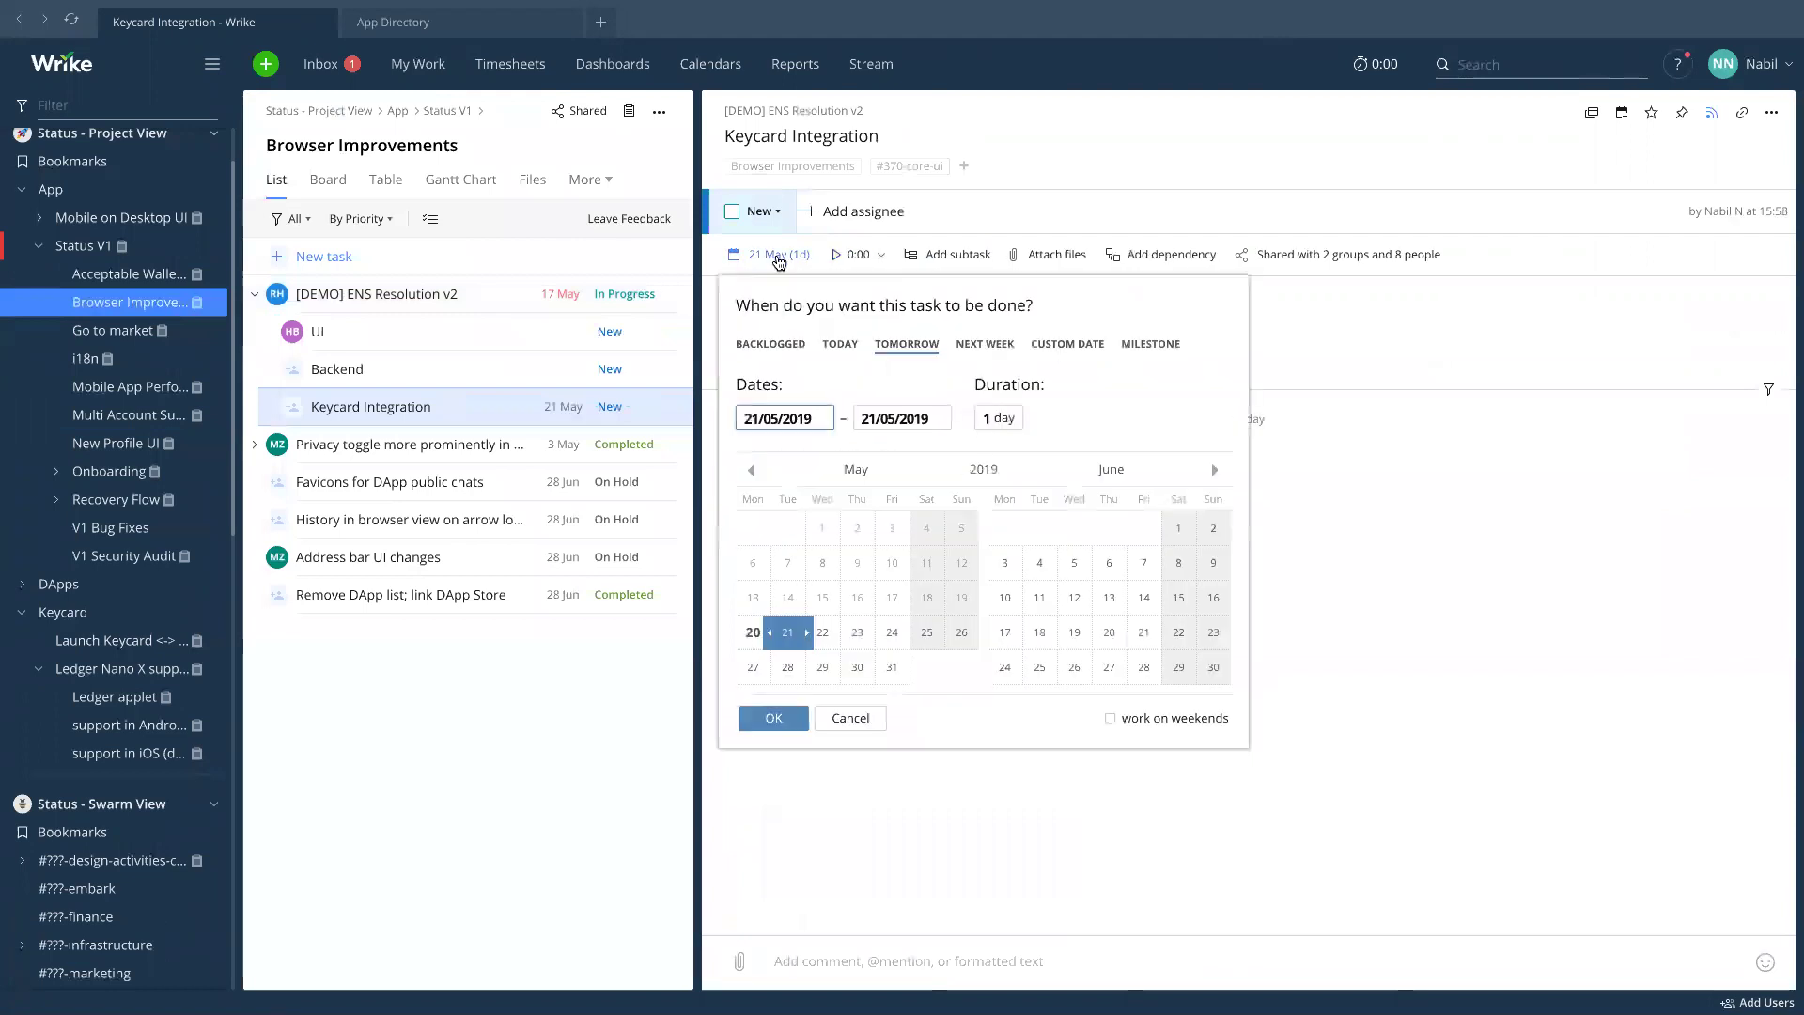
click(864, 631)
click(799, 635)
drag(813, 632, 846, 677)
click(798, 718)
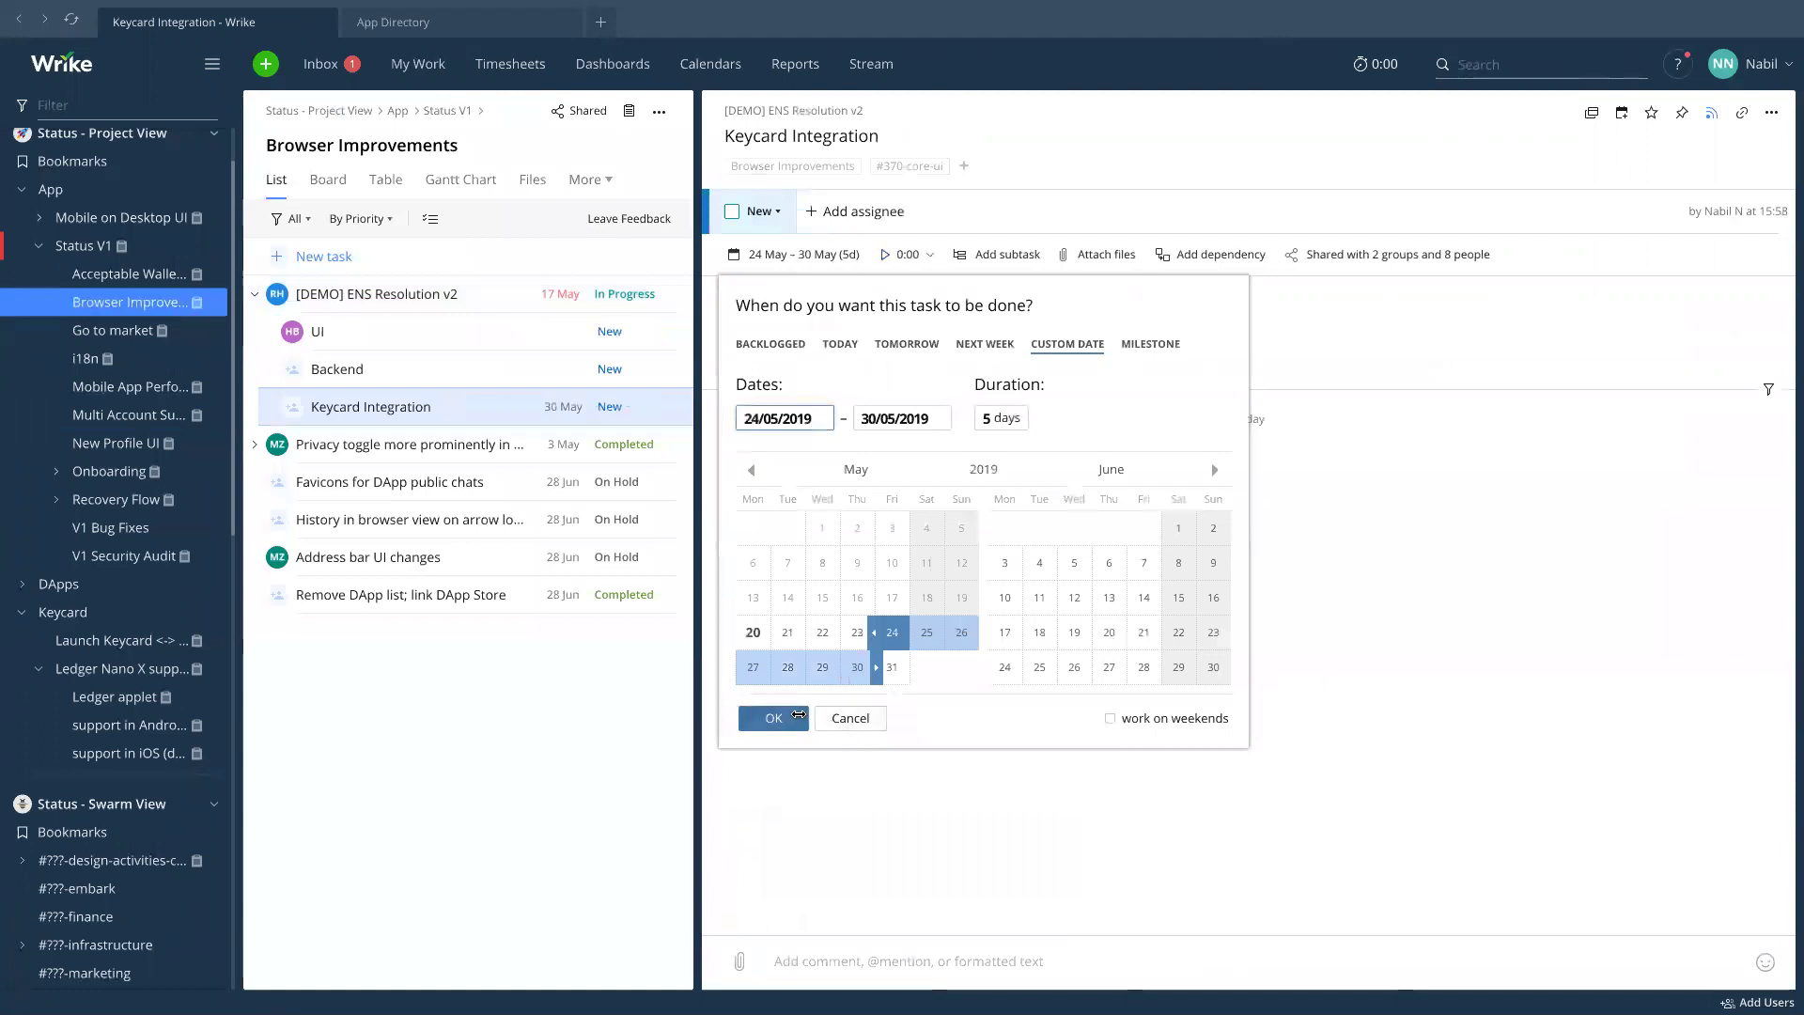
Move the Keycard Integration start date to 23/05/2019 with the end at 30/05/2019, and open the UI subtask.
drag(853, 505, 856, 632)
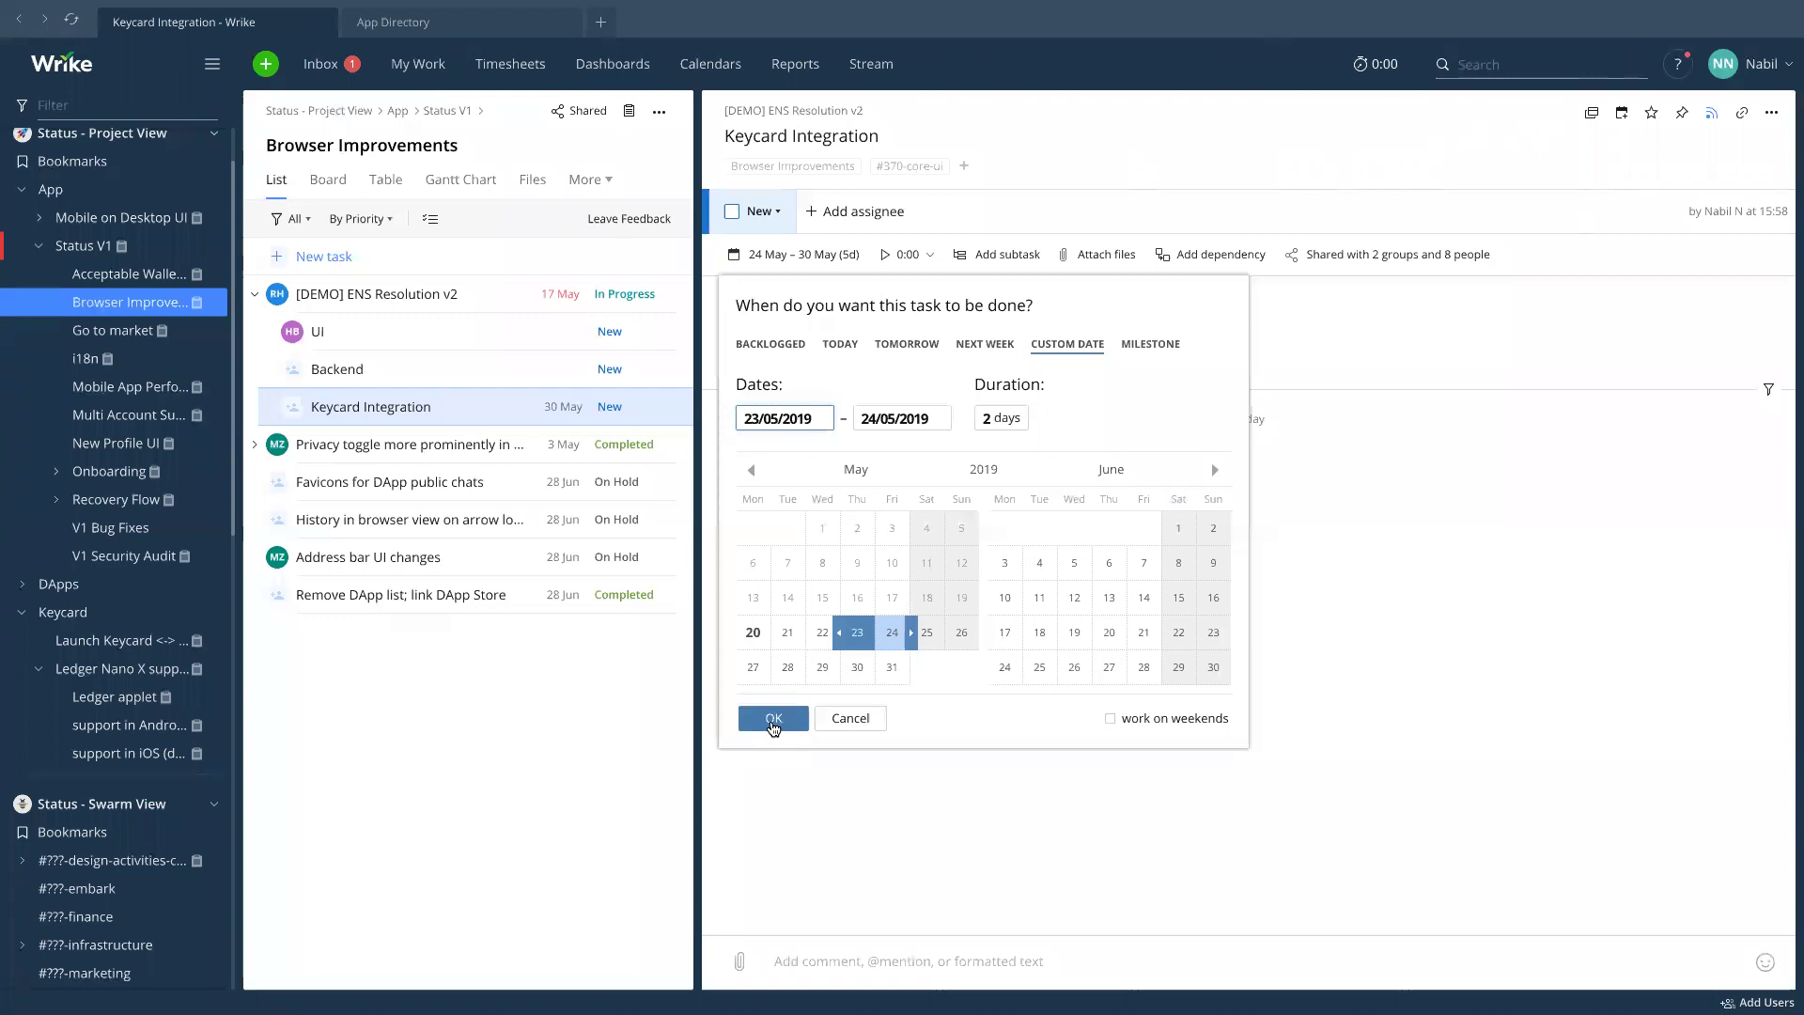
click(773, 719)
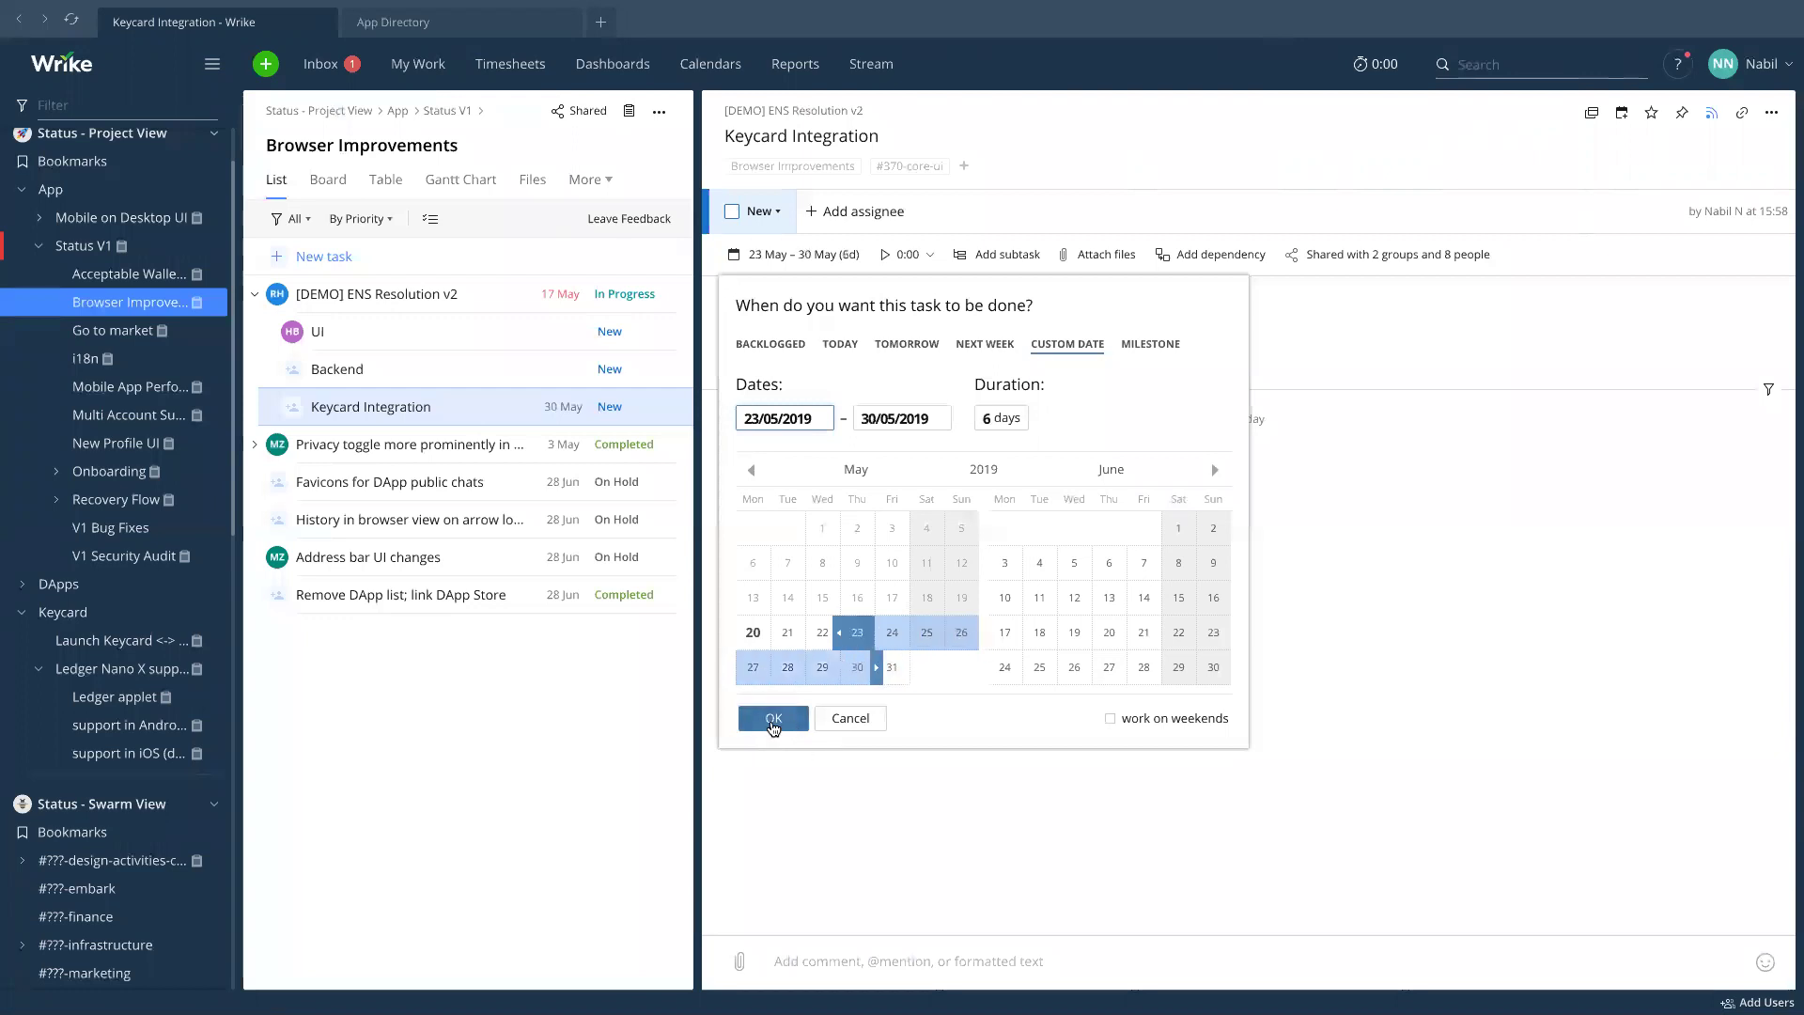
click(773, 720)
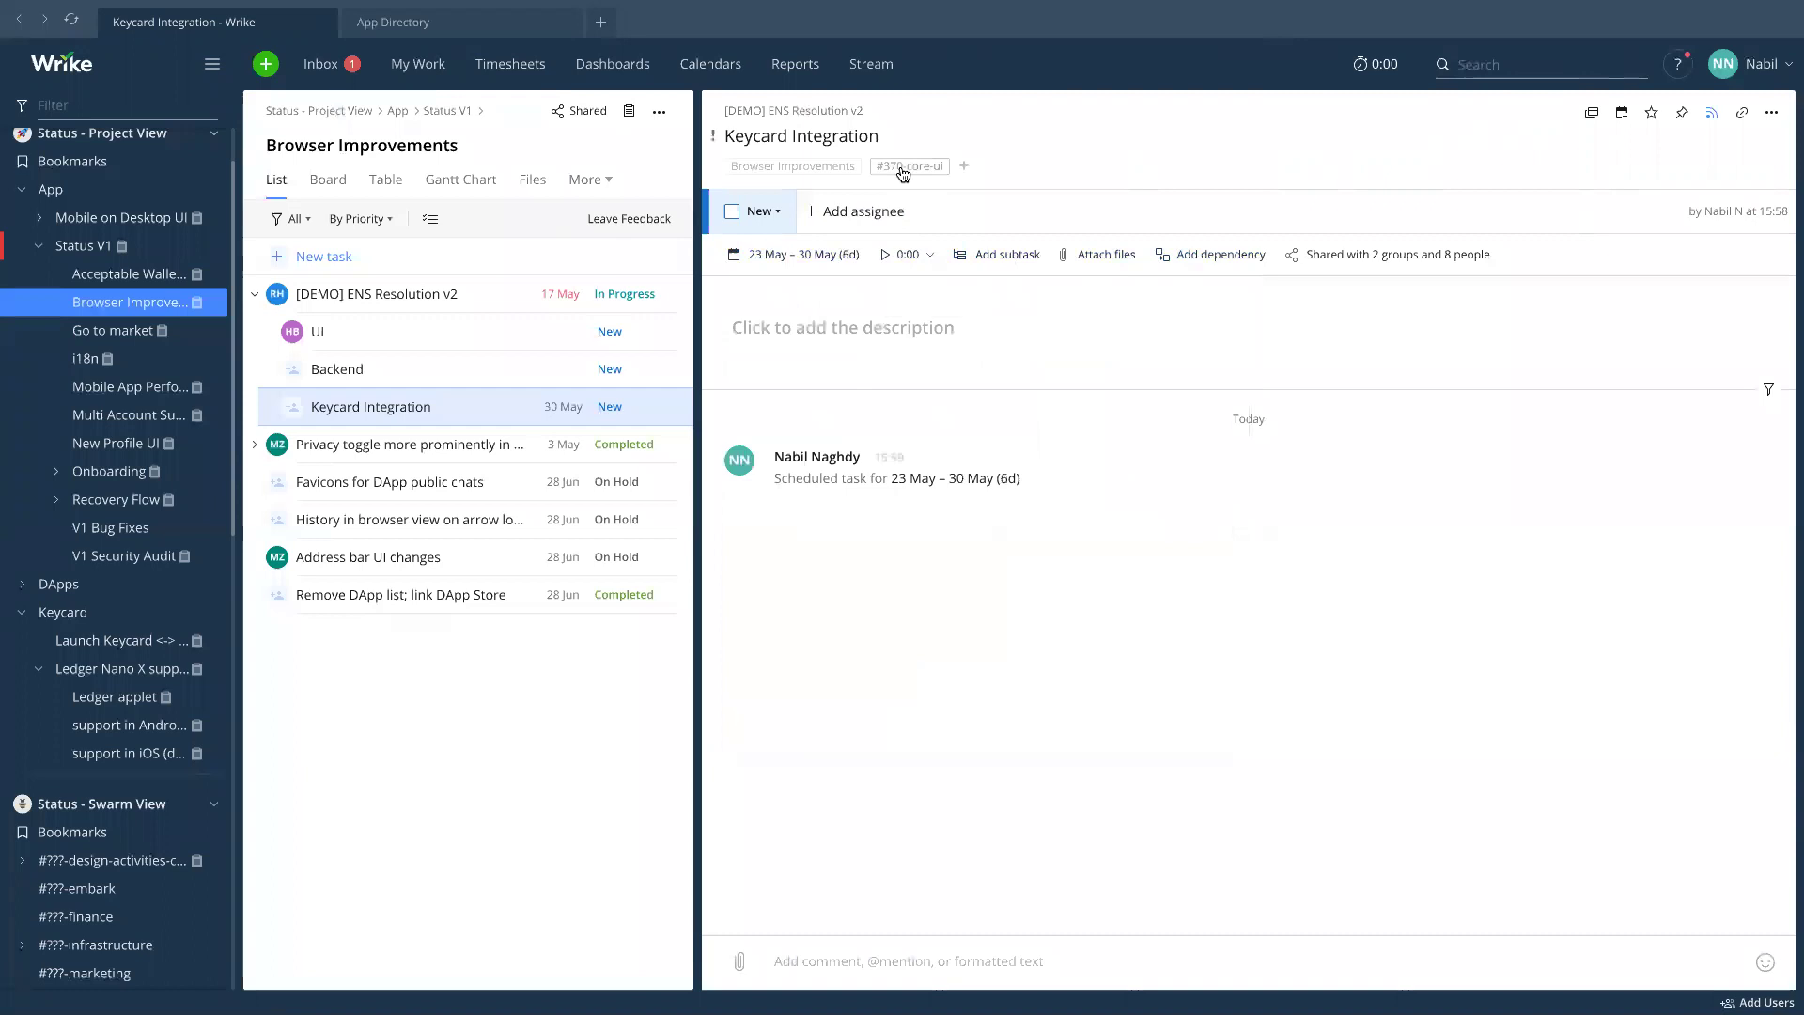
click(355, 340)
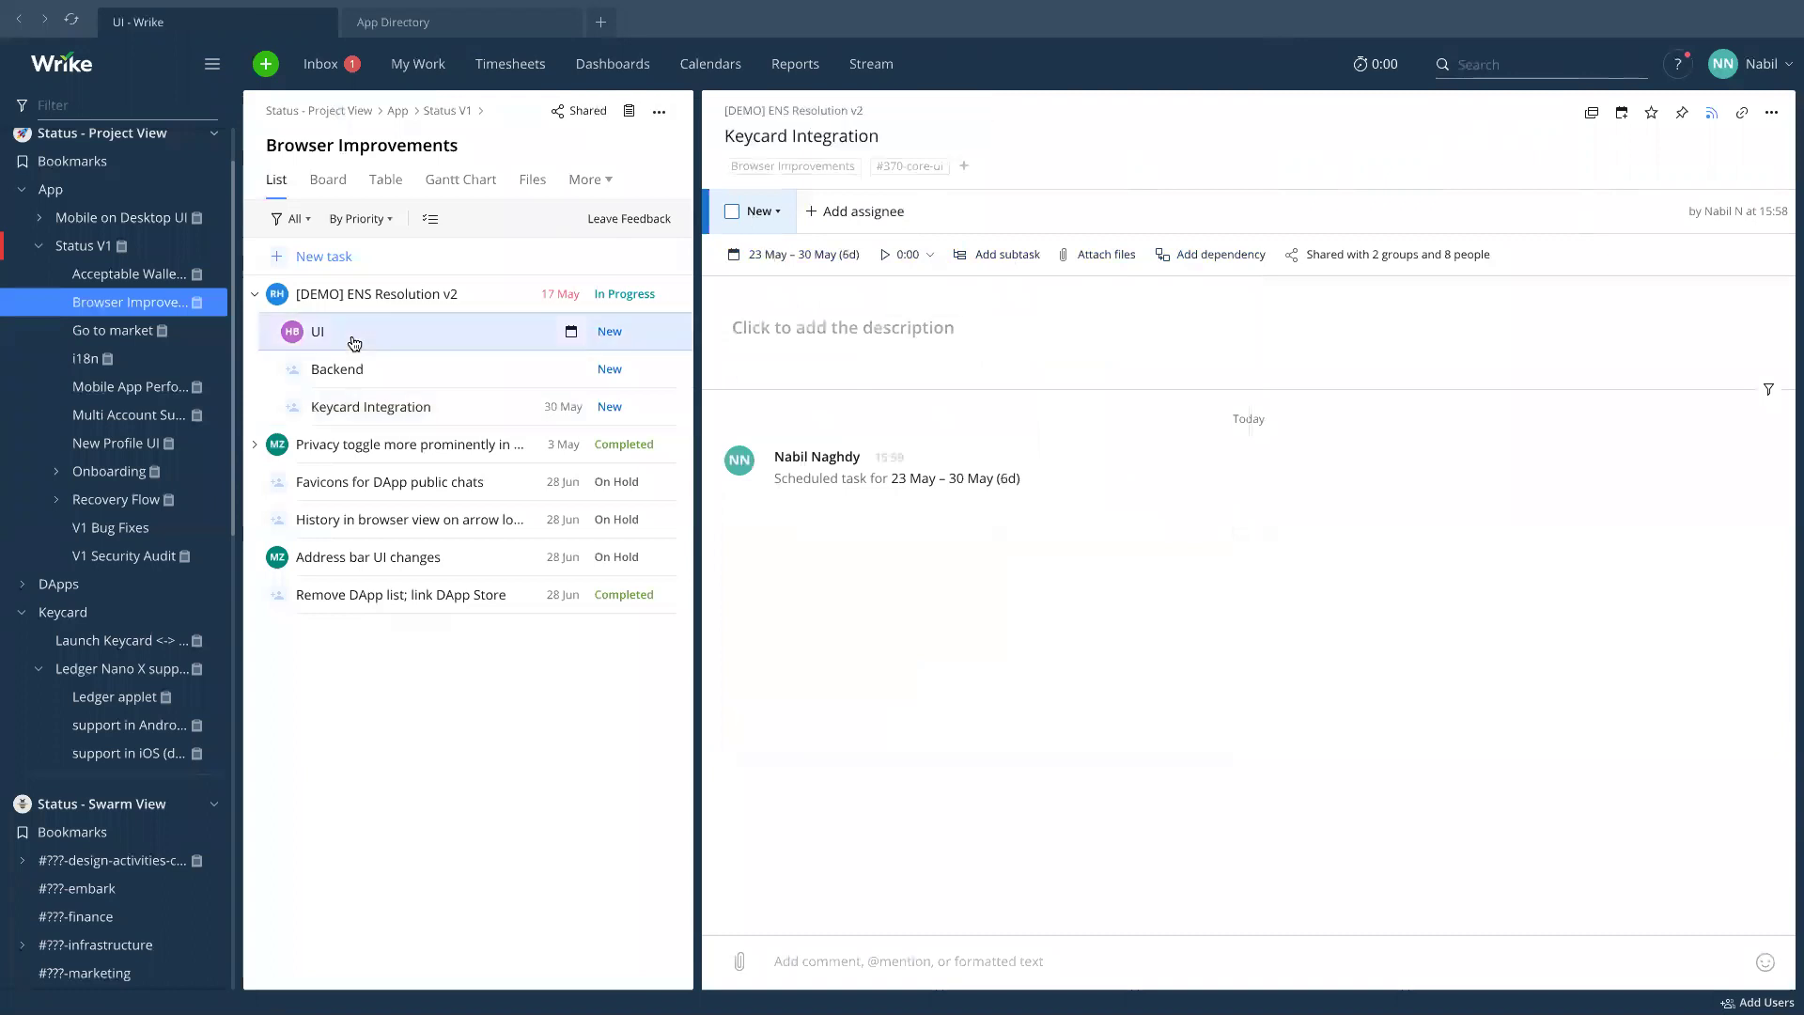
Open the UI subtask and inspect its scheduling options without changing the dates.
click(405, 404)
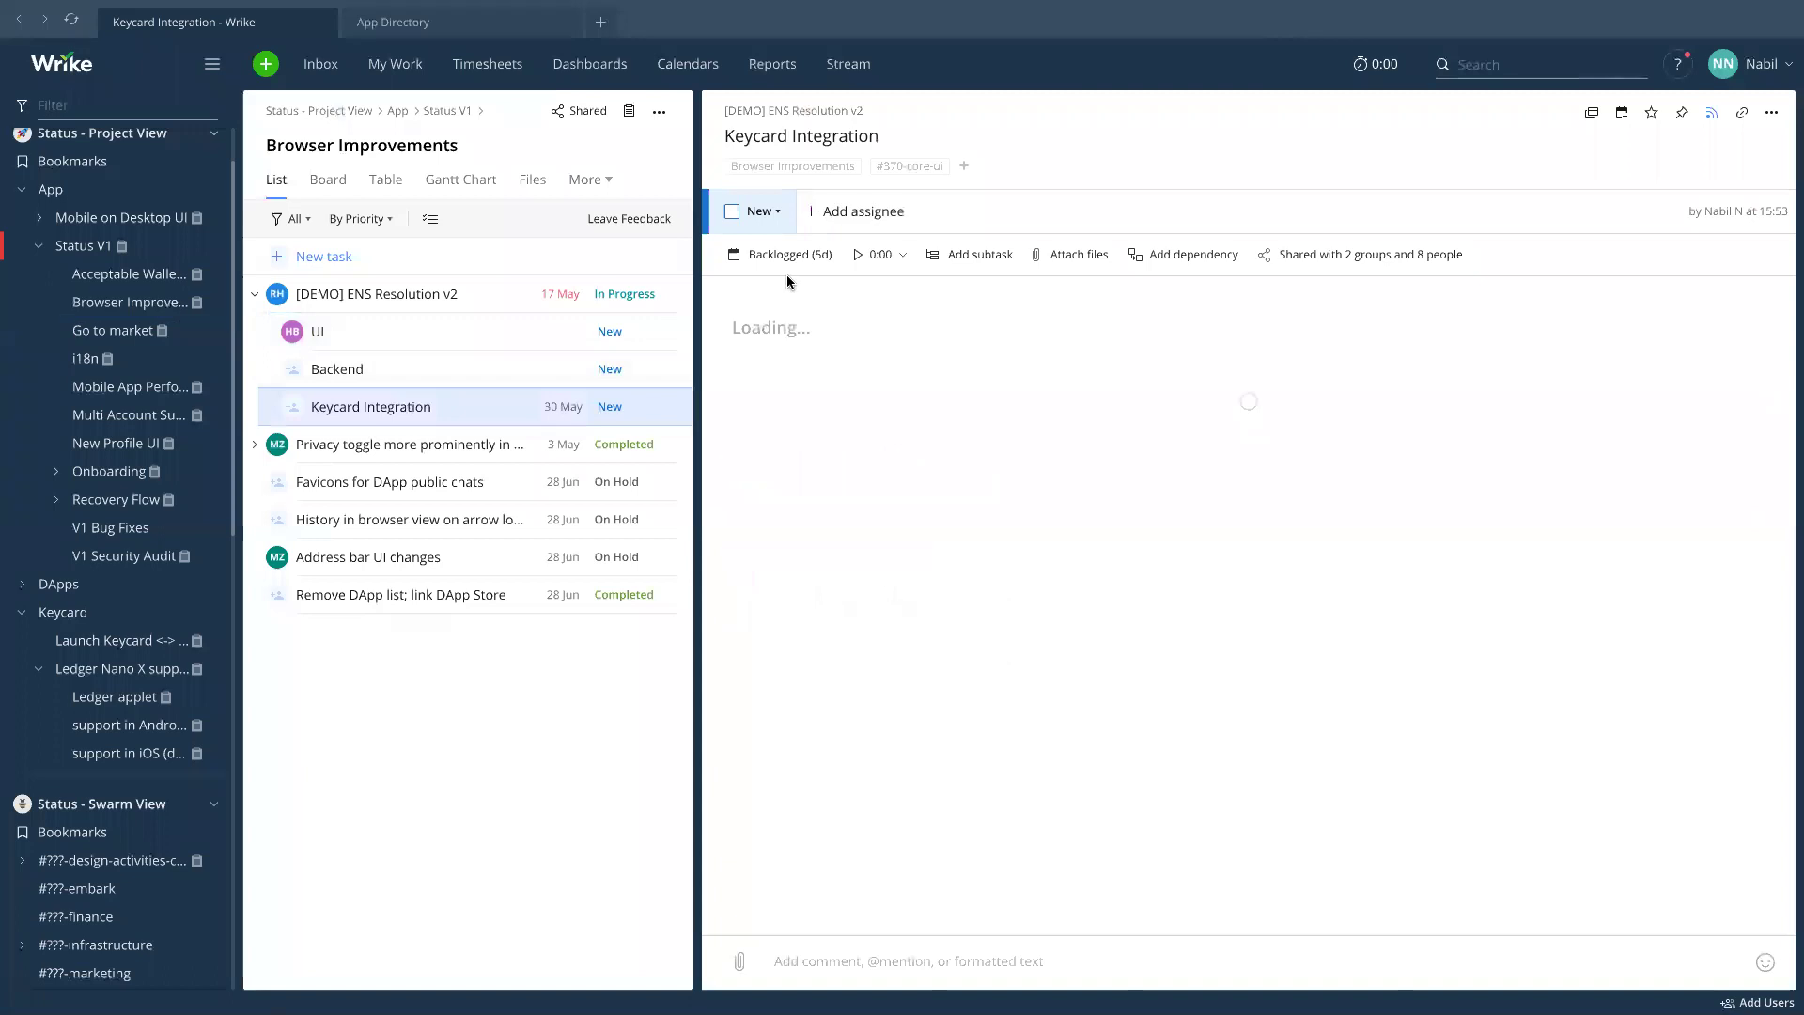
click(418, 333)
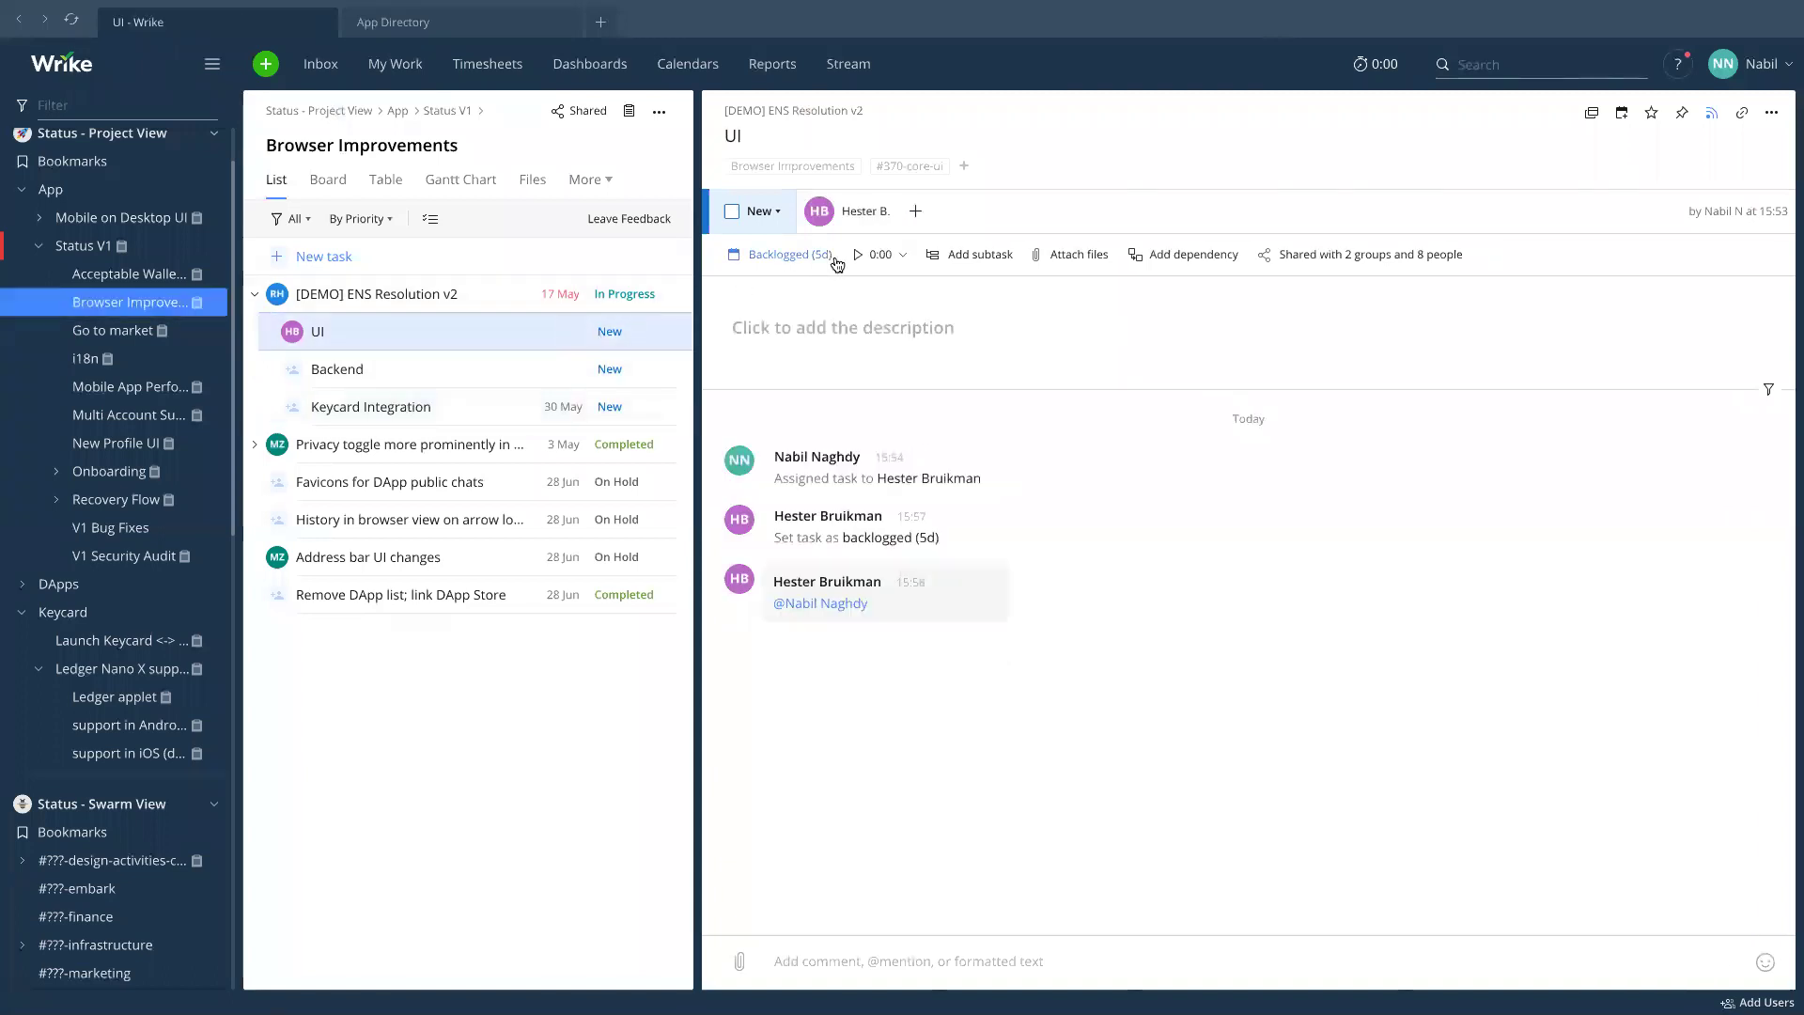
click(832, 256)
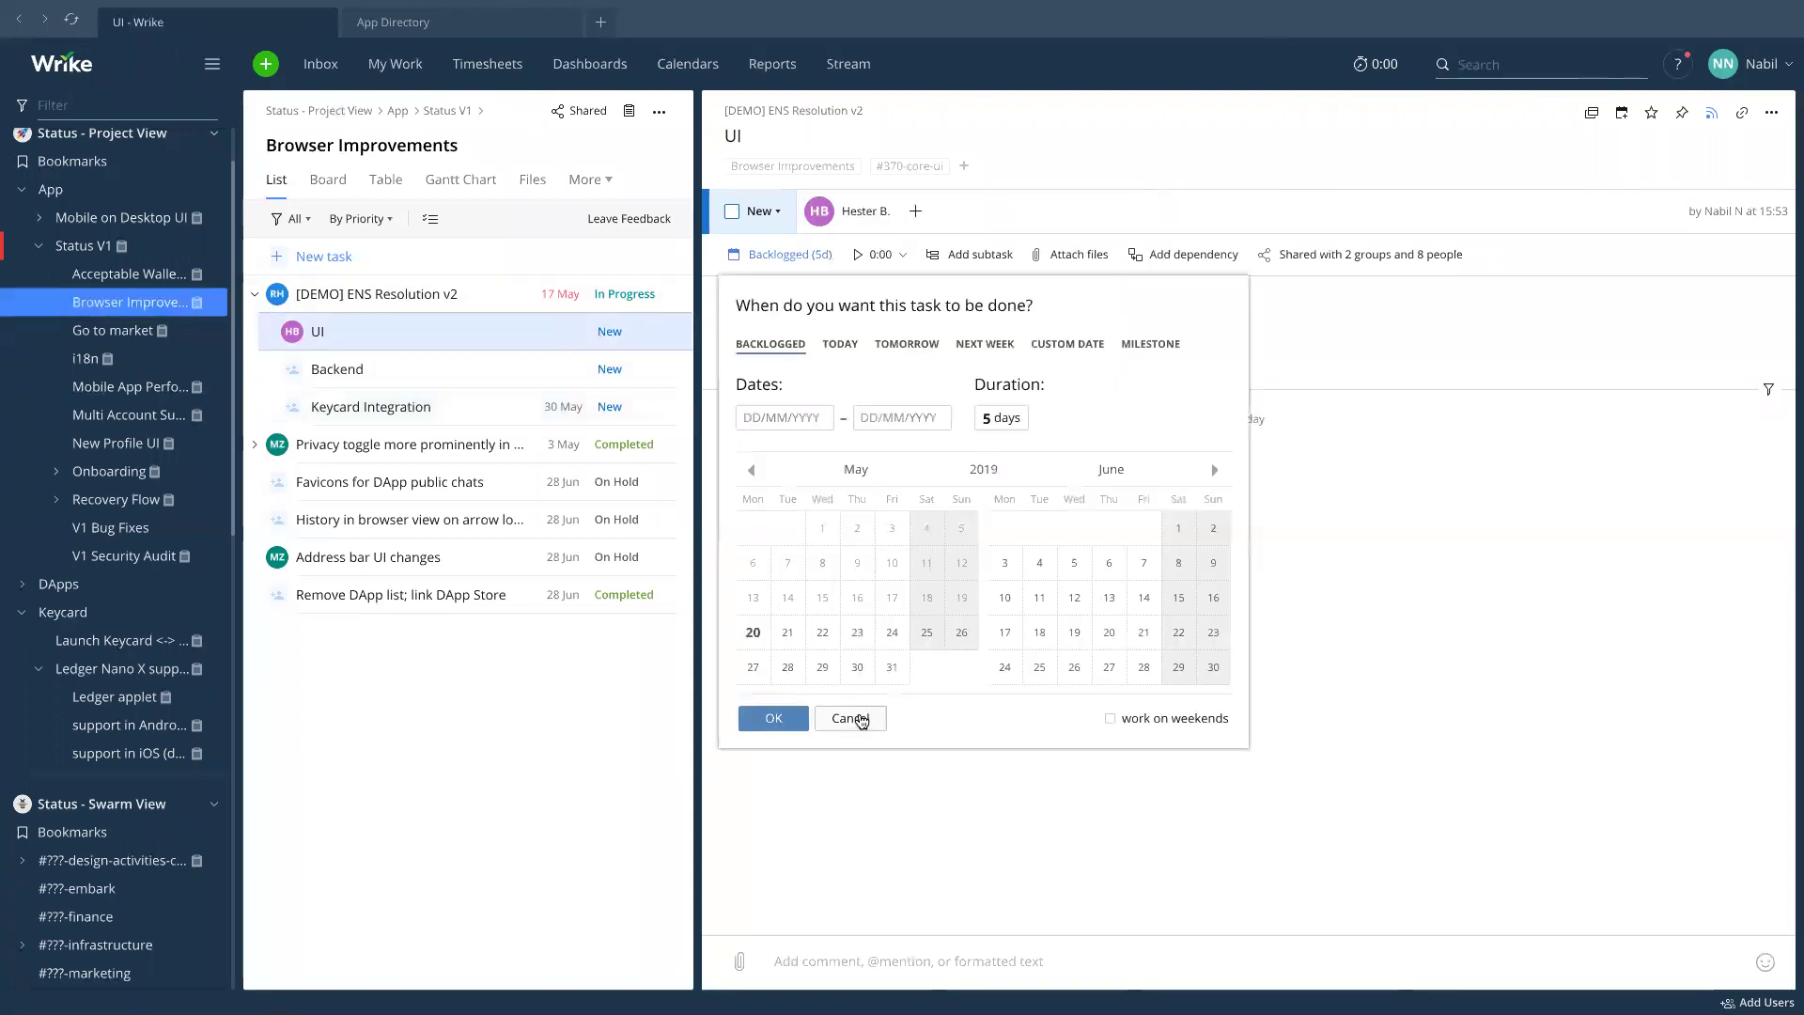
click(852, 718)
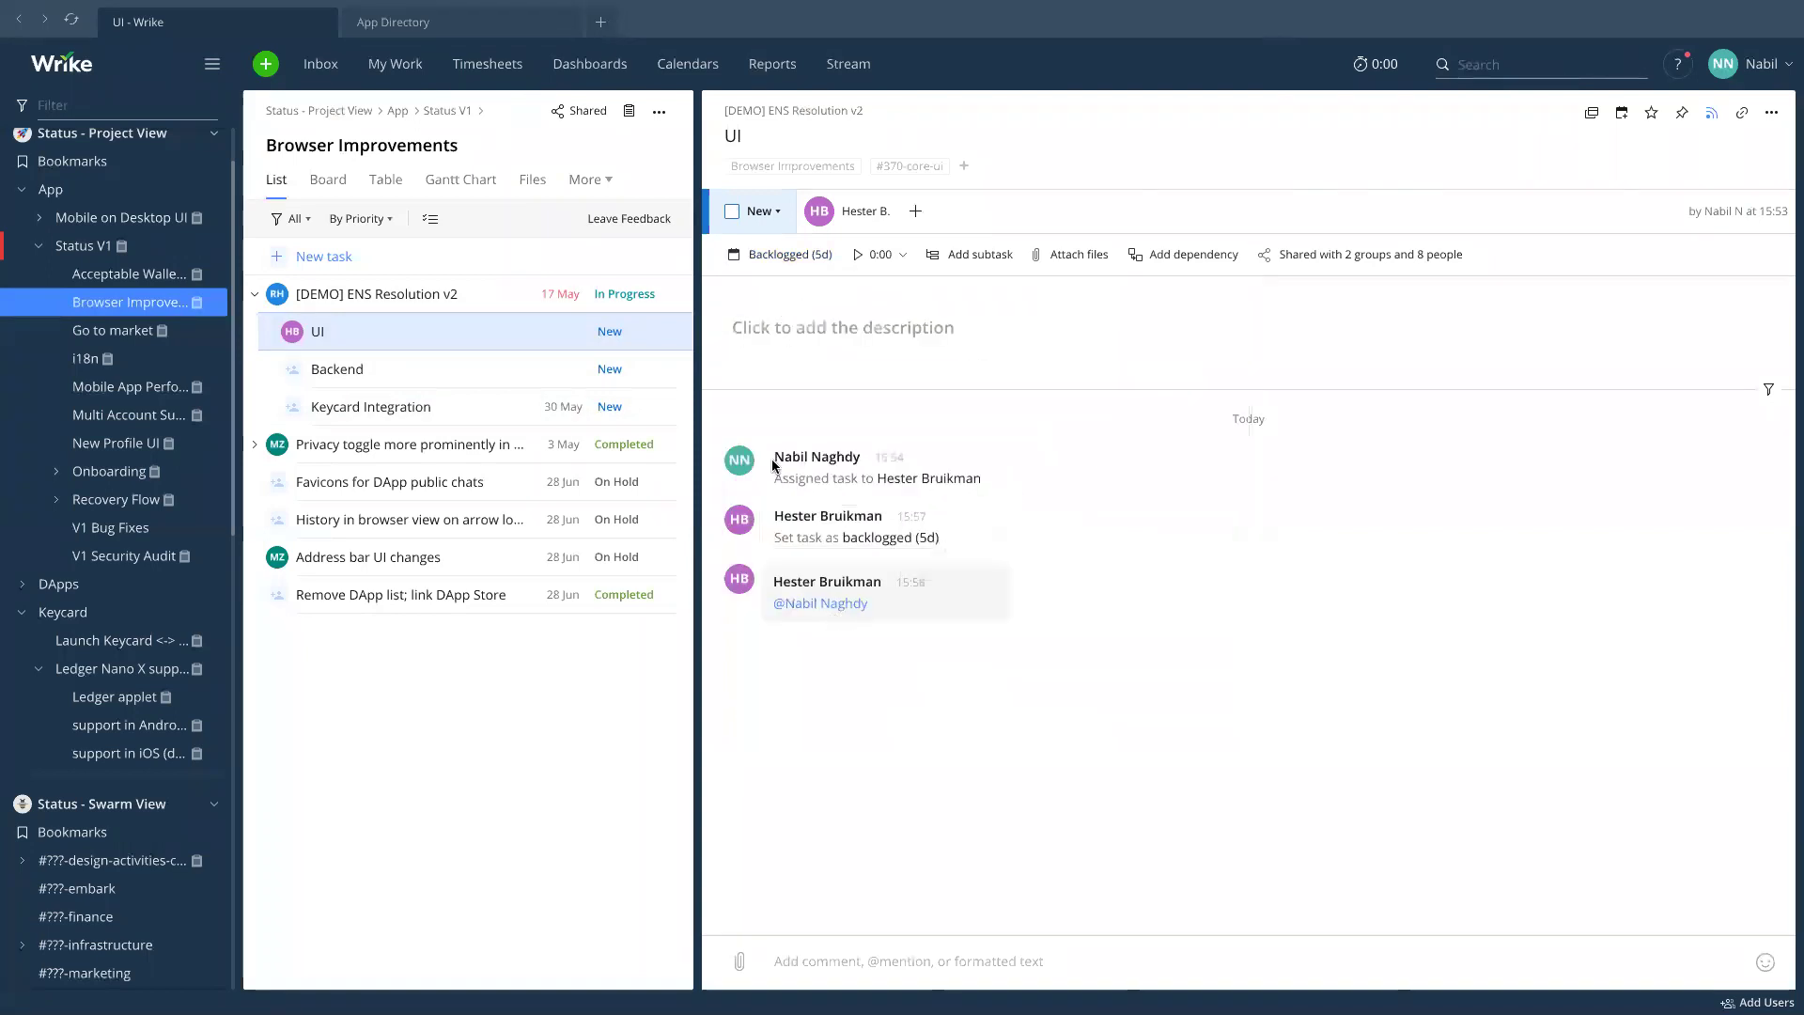
click(914, 374)
click(1249, 526)
Expand [DEMO] ENS Resolution v2 in the Gantt chart and examine how its subtasks are laid out on the timeline.
click(444, 183)
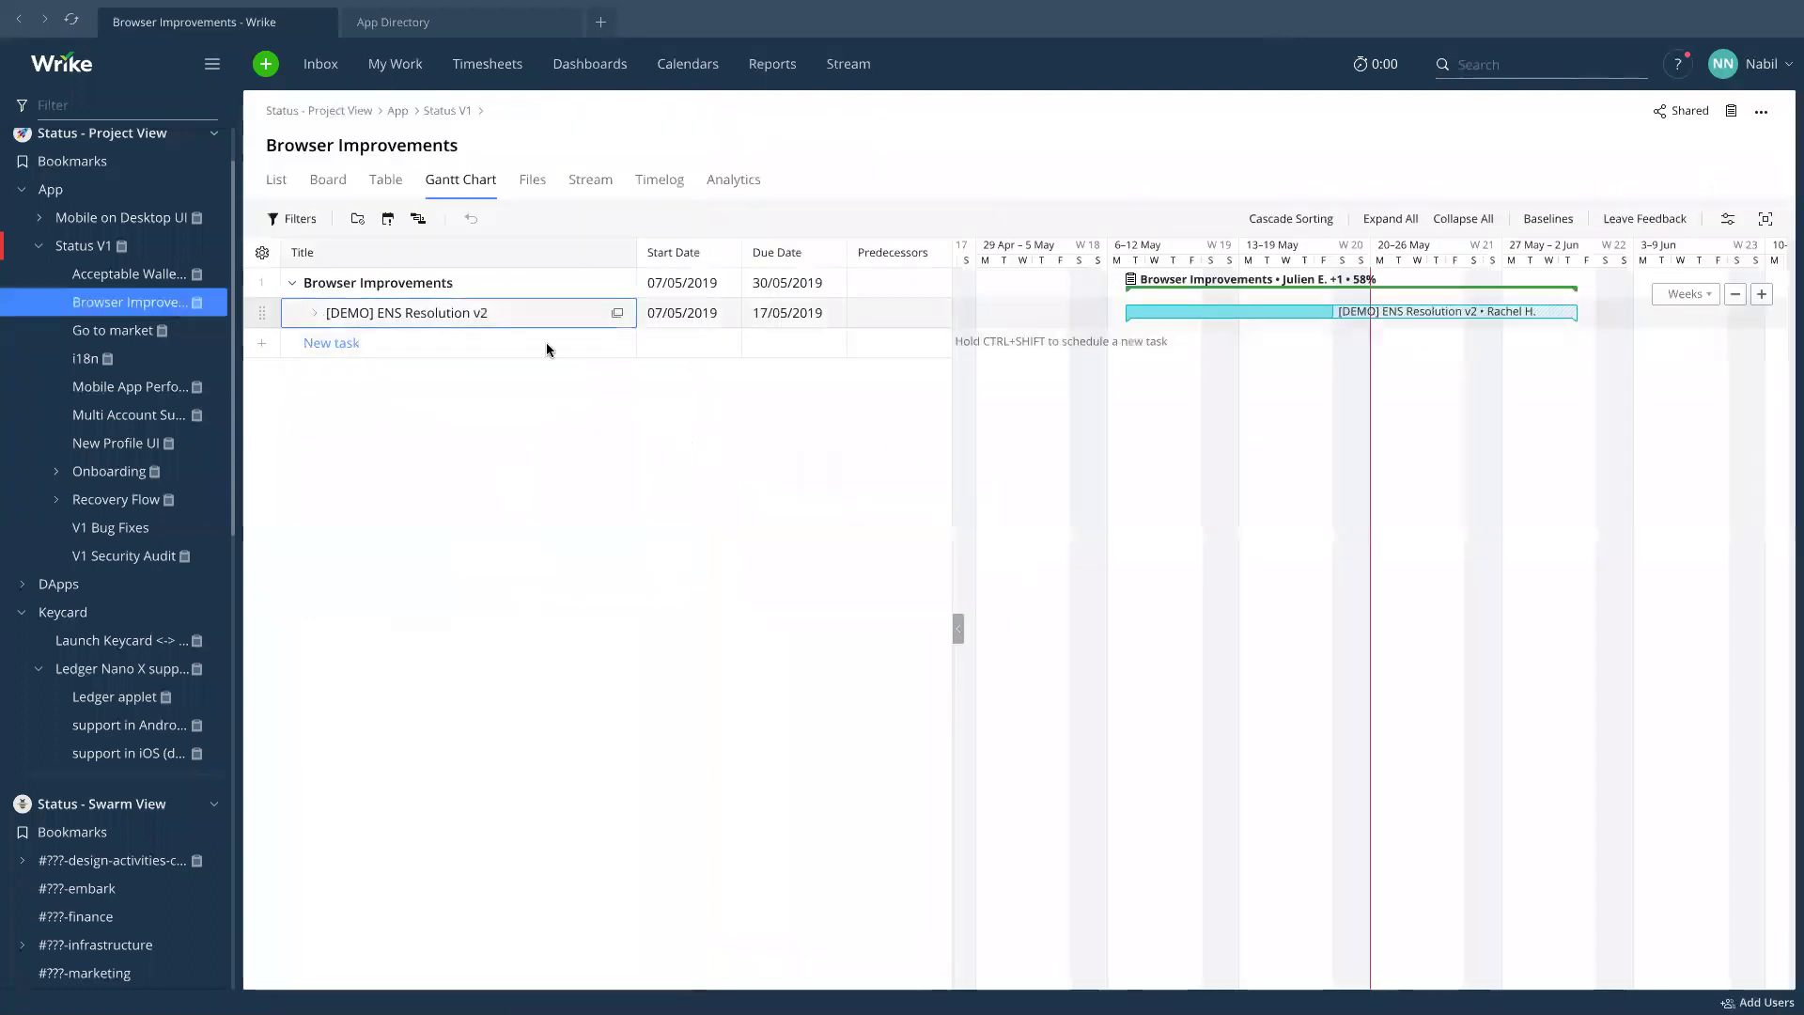
click(315, 313)
scroll(1335, 552, left, 5)
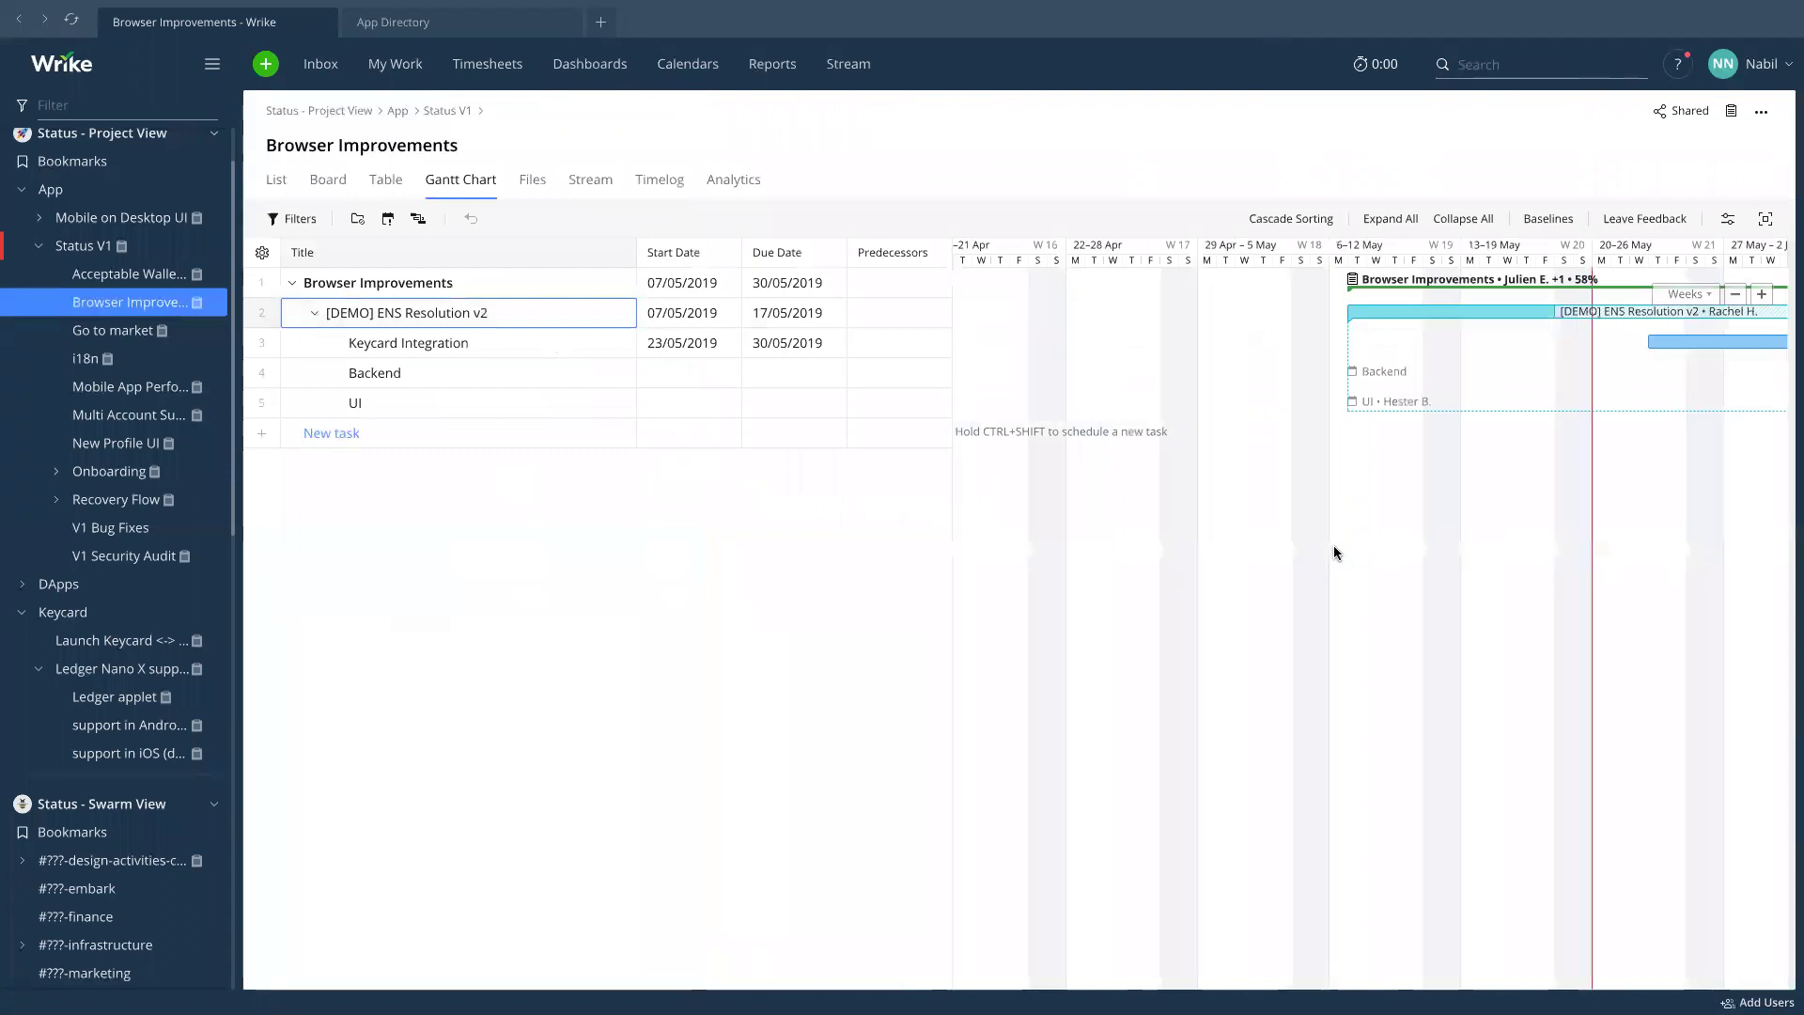
scroll(1333, 553, right, 2)
scroll(1333, 552, left, 6)
scroll(1333, 552, right, 7)
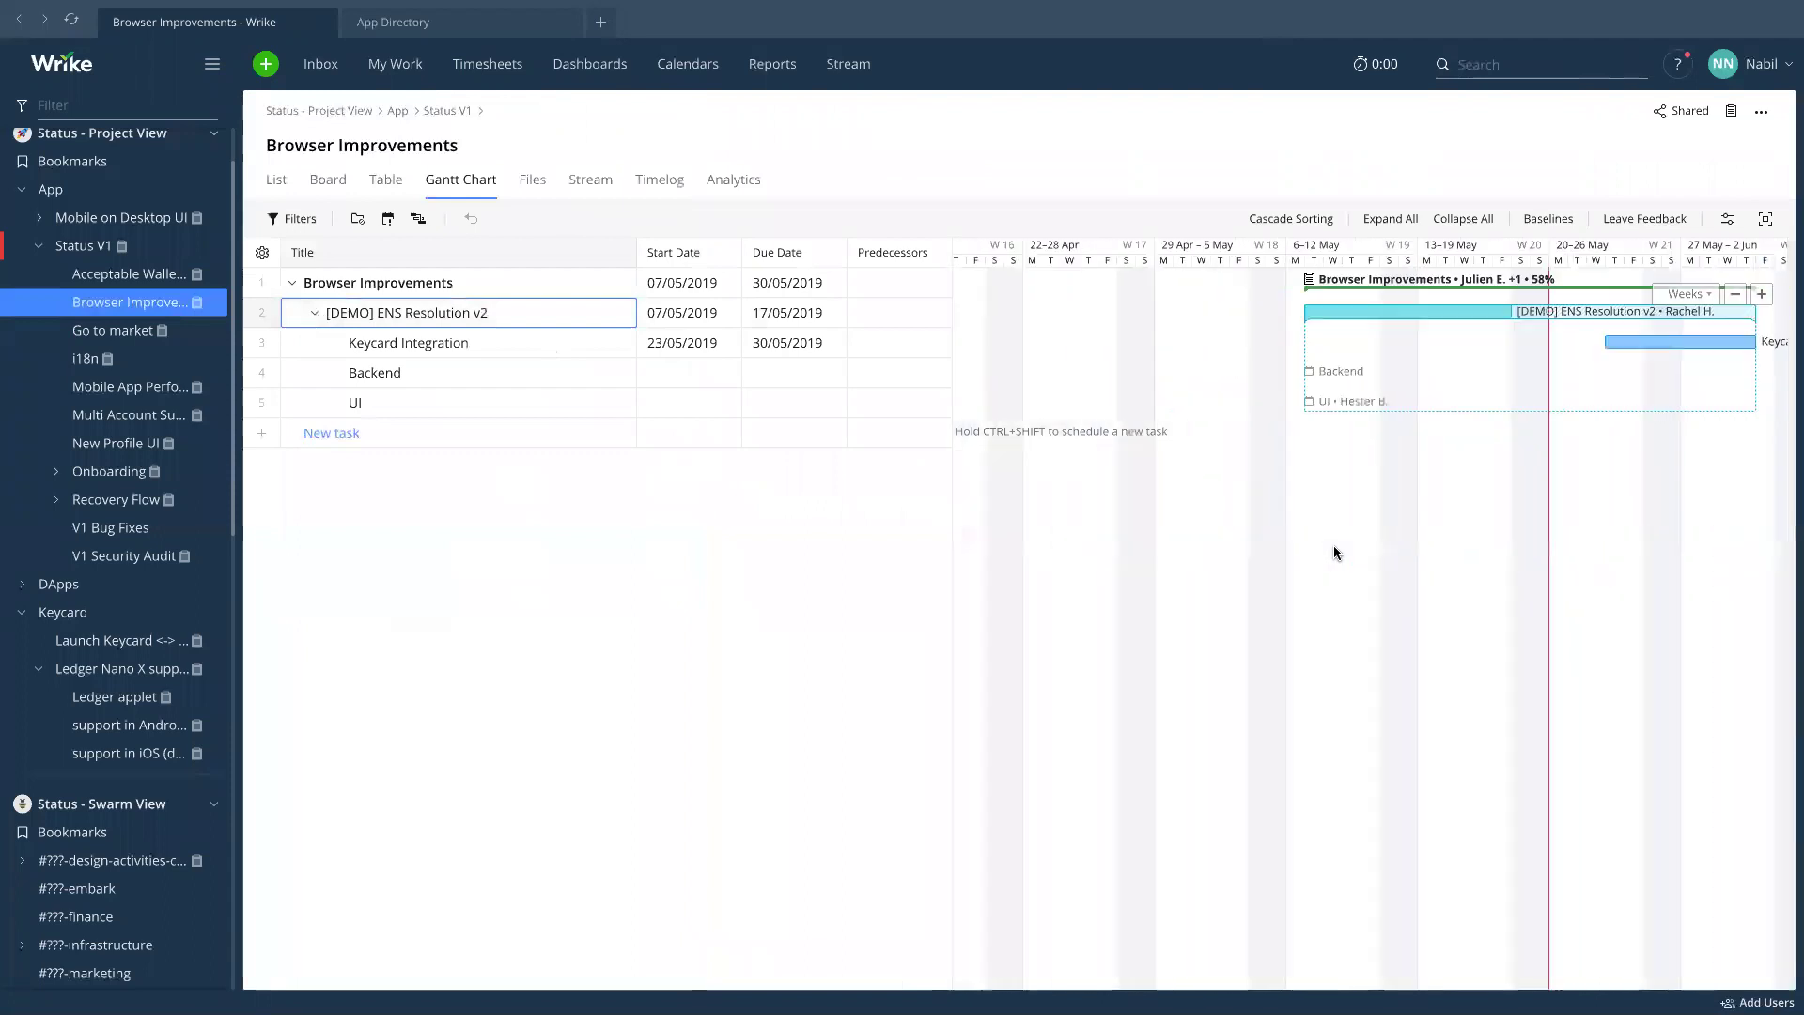
scroll(1568, 427, right, 3)
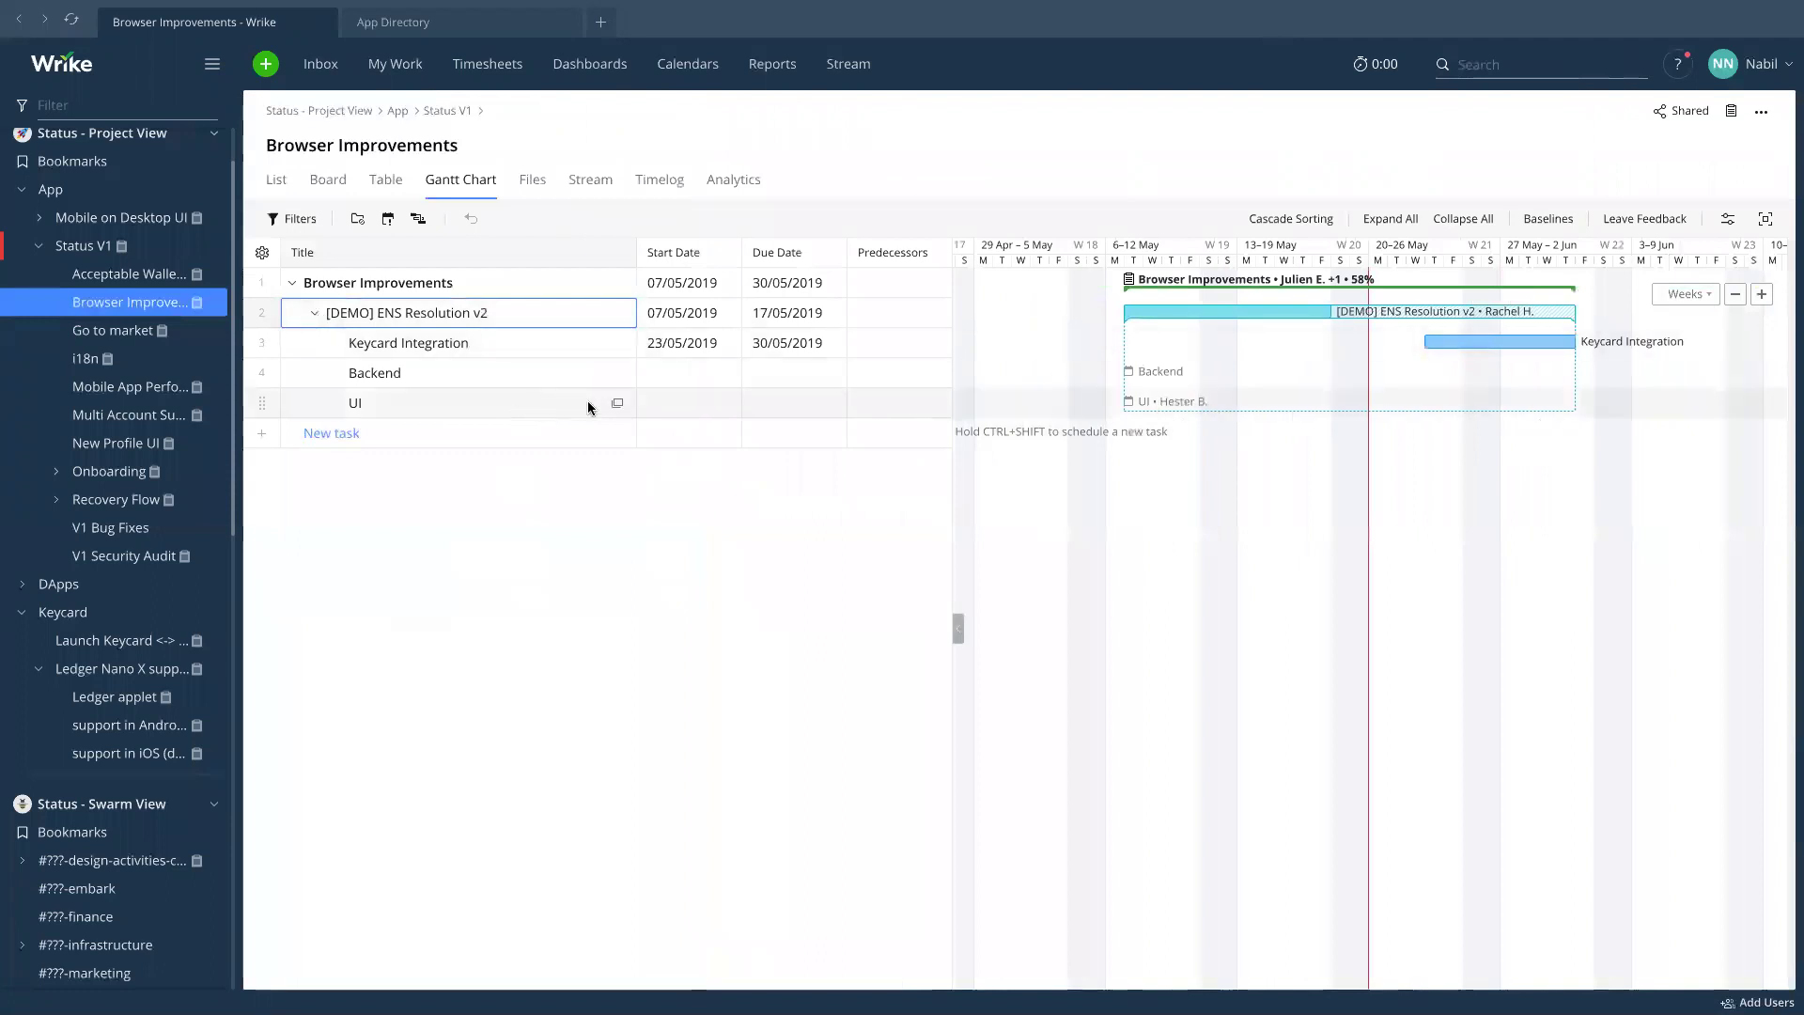
Expand [DEMO] ENS Resolution v2 in the table view and examine the UI subtask's duration.
click(385, 186)
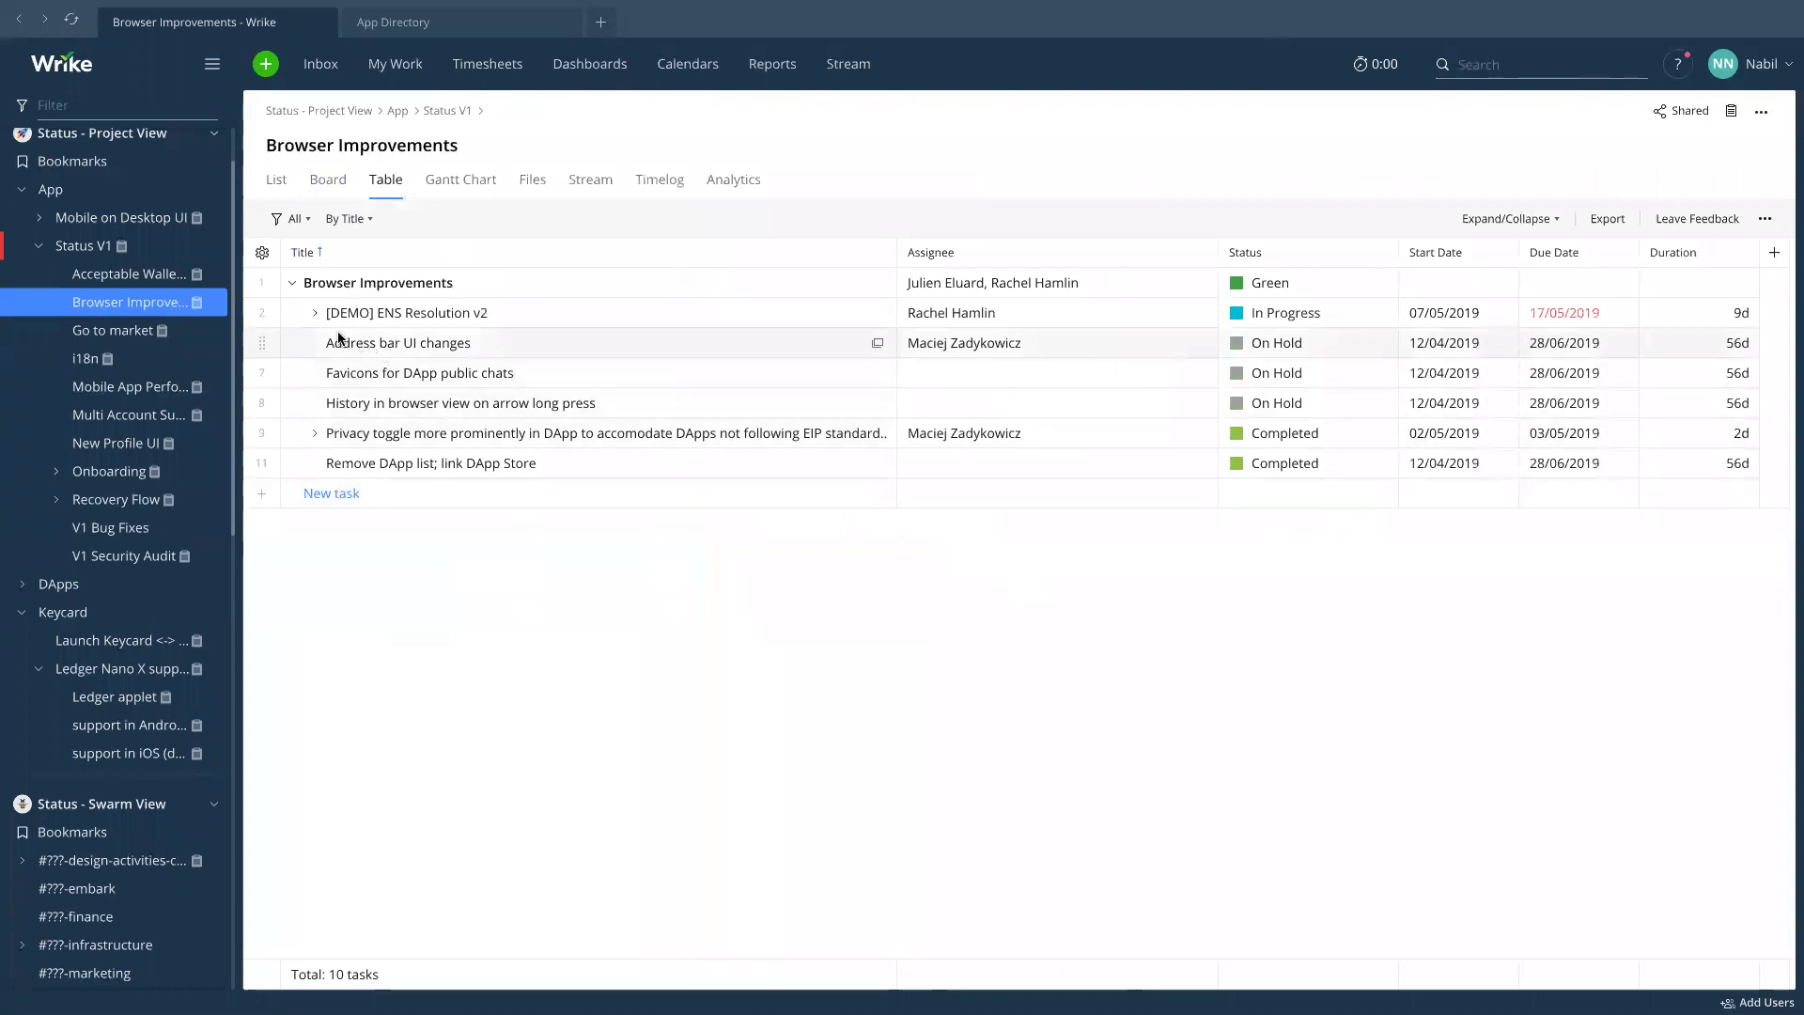
click(315, 314)
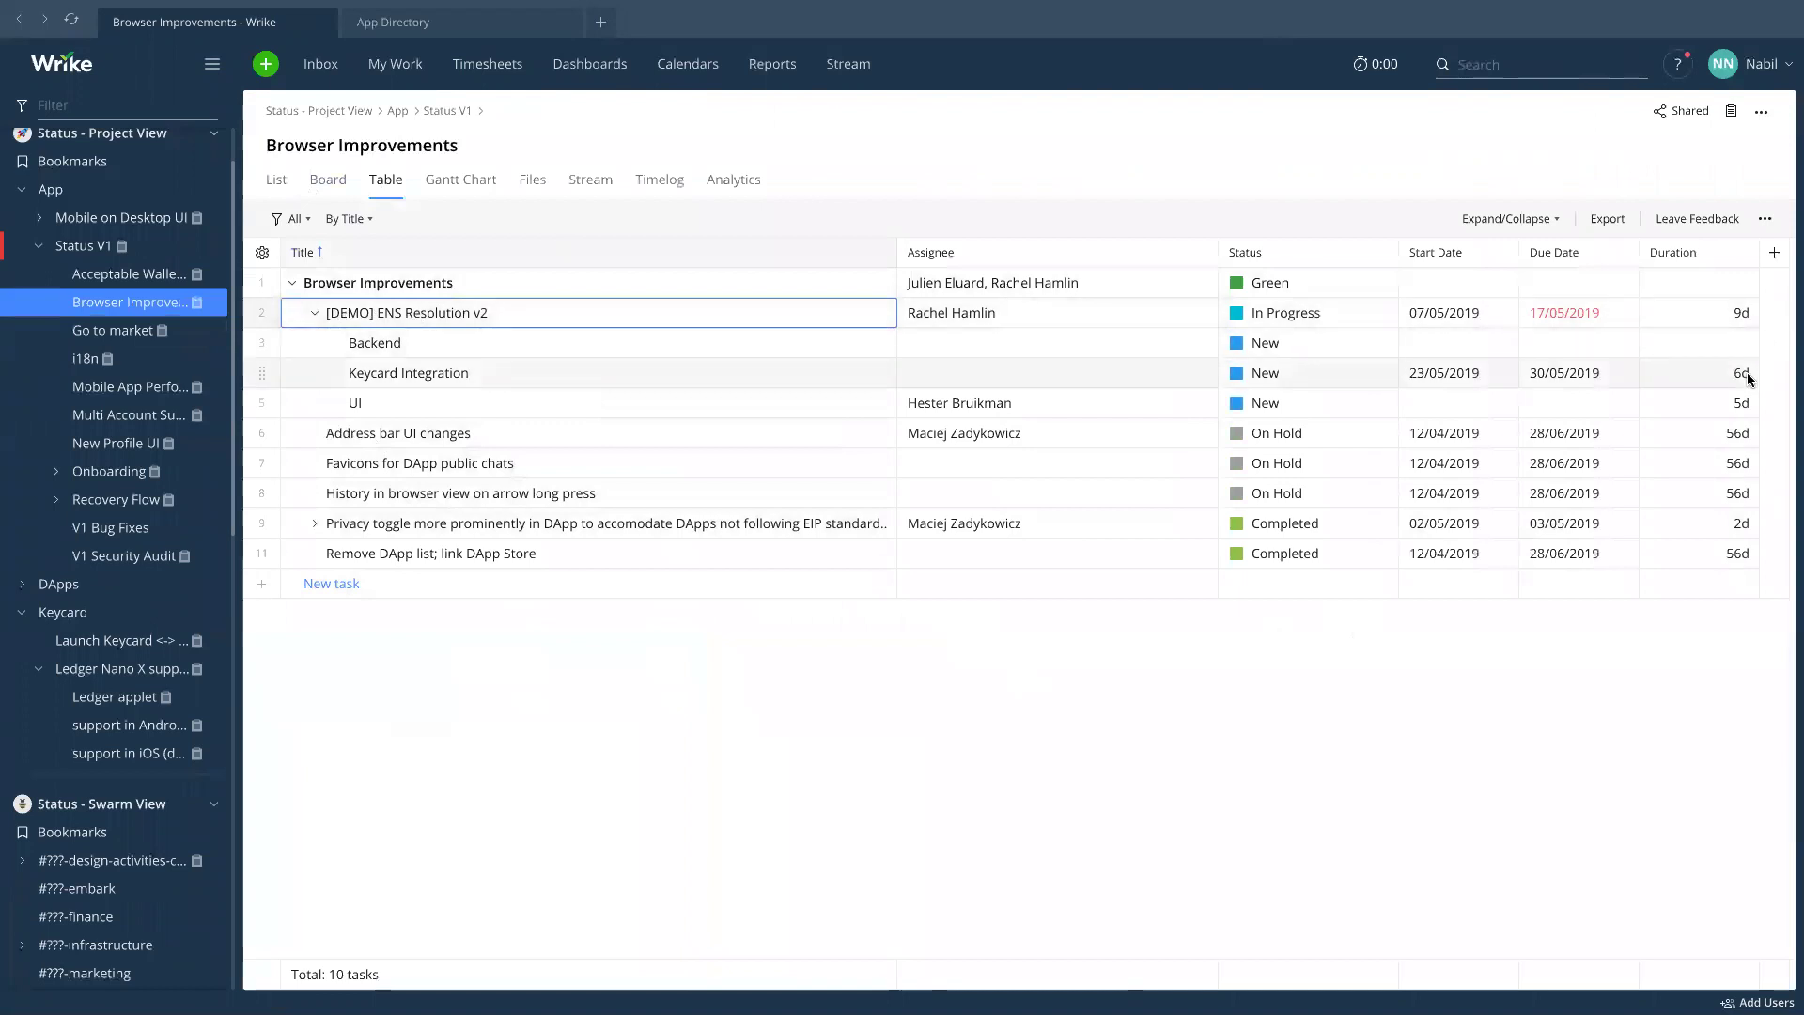
click(1709, 404)
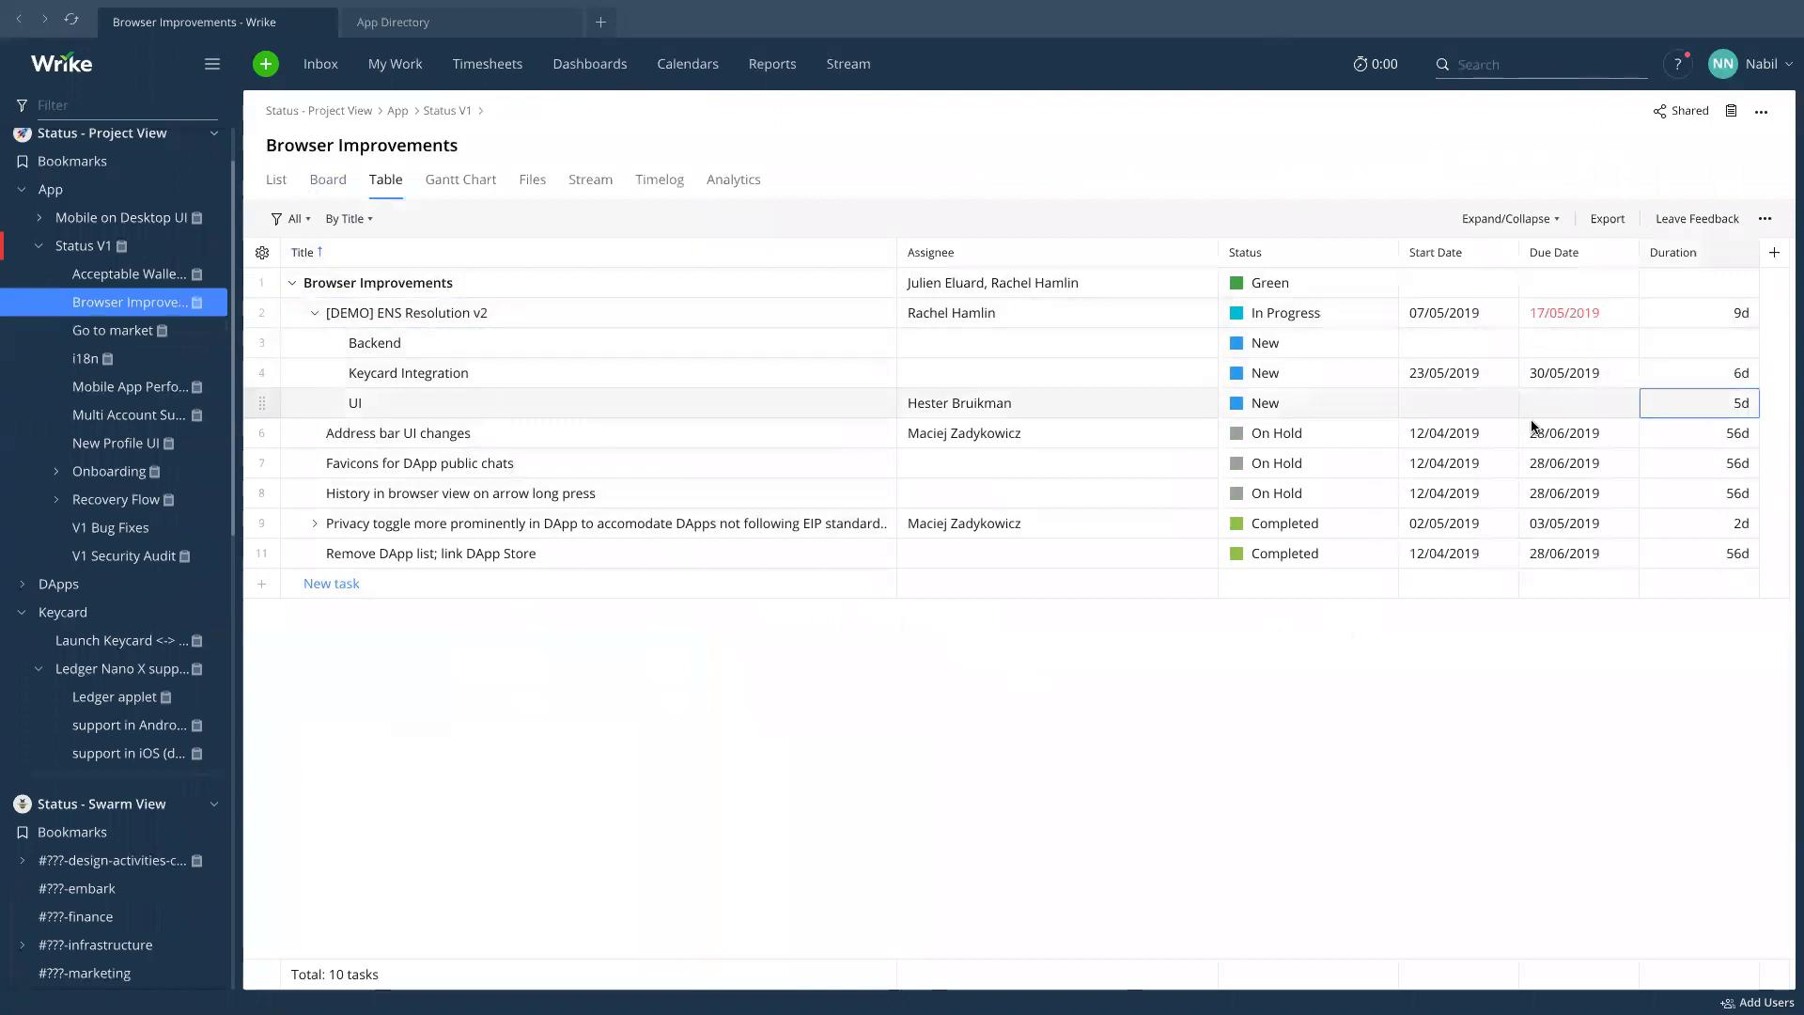
Check the project board, and review the [DEMO] ENS Resolution v2 task and its UI subtask's activity from the list view.
click(319, 179)
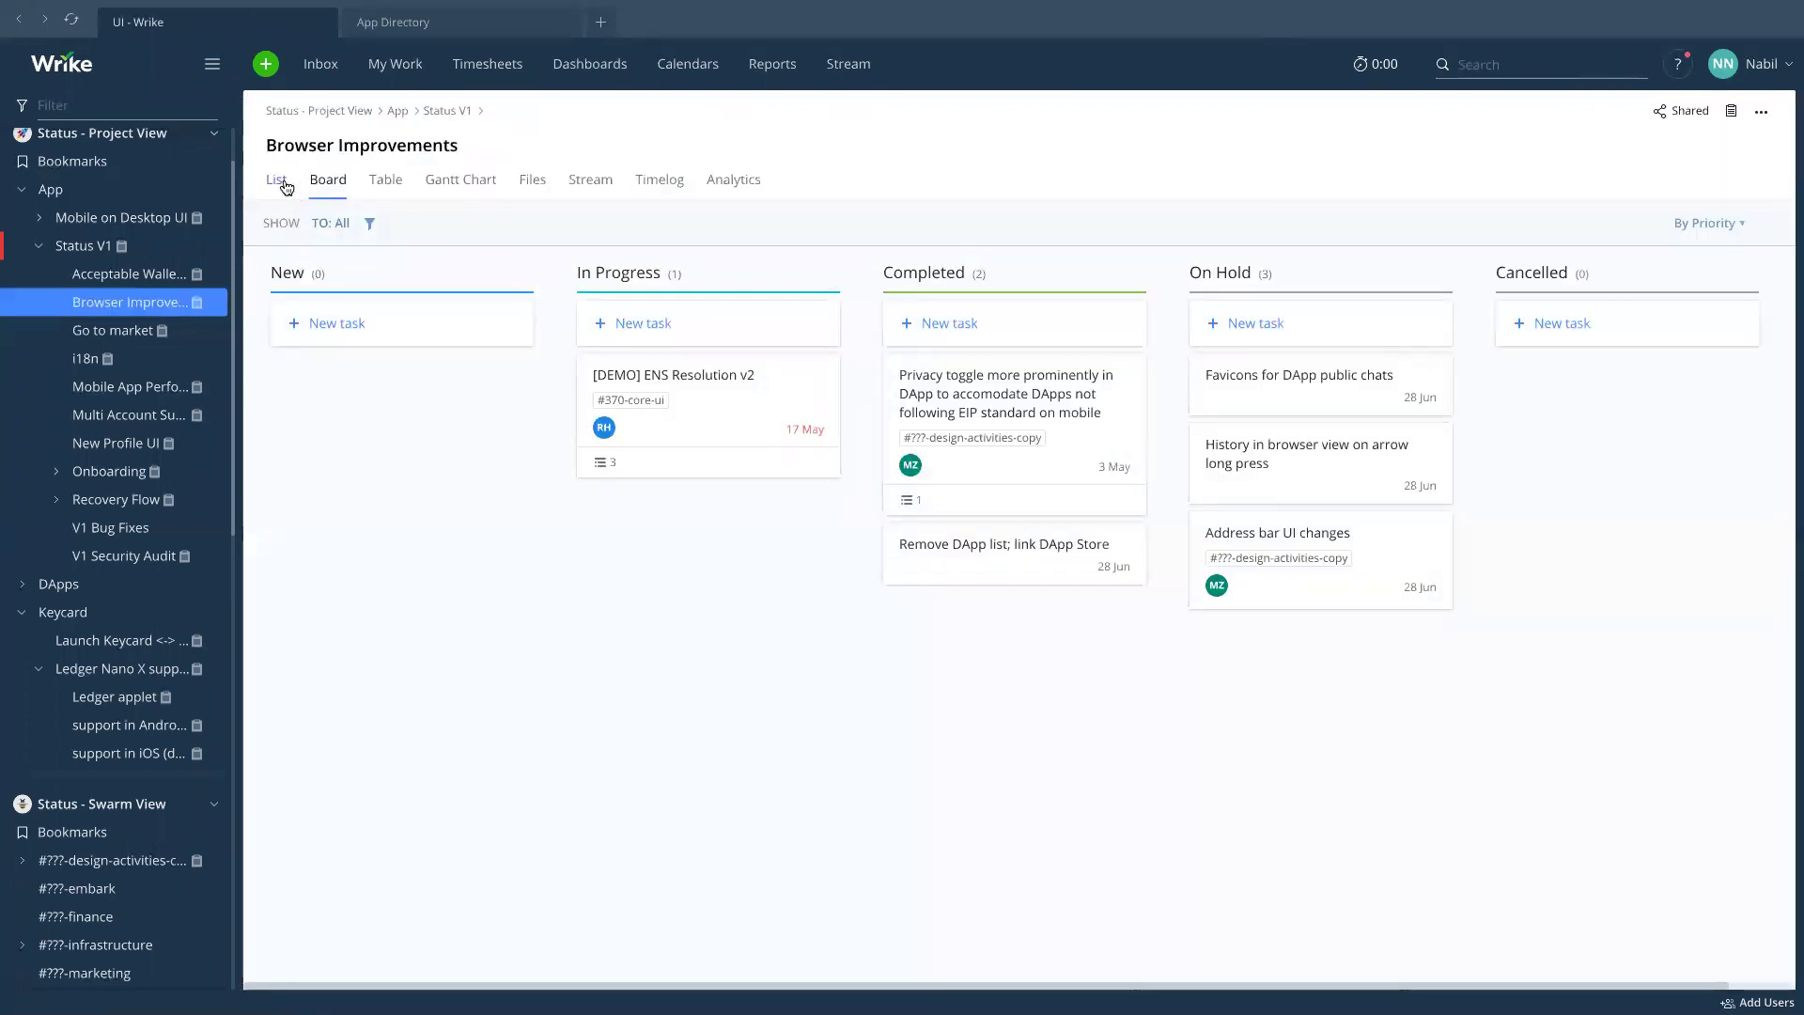
click(277, 180)
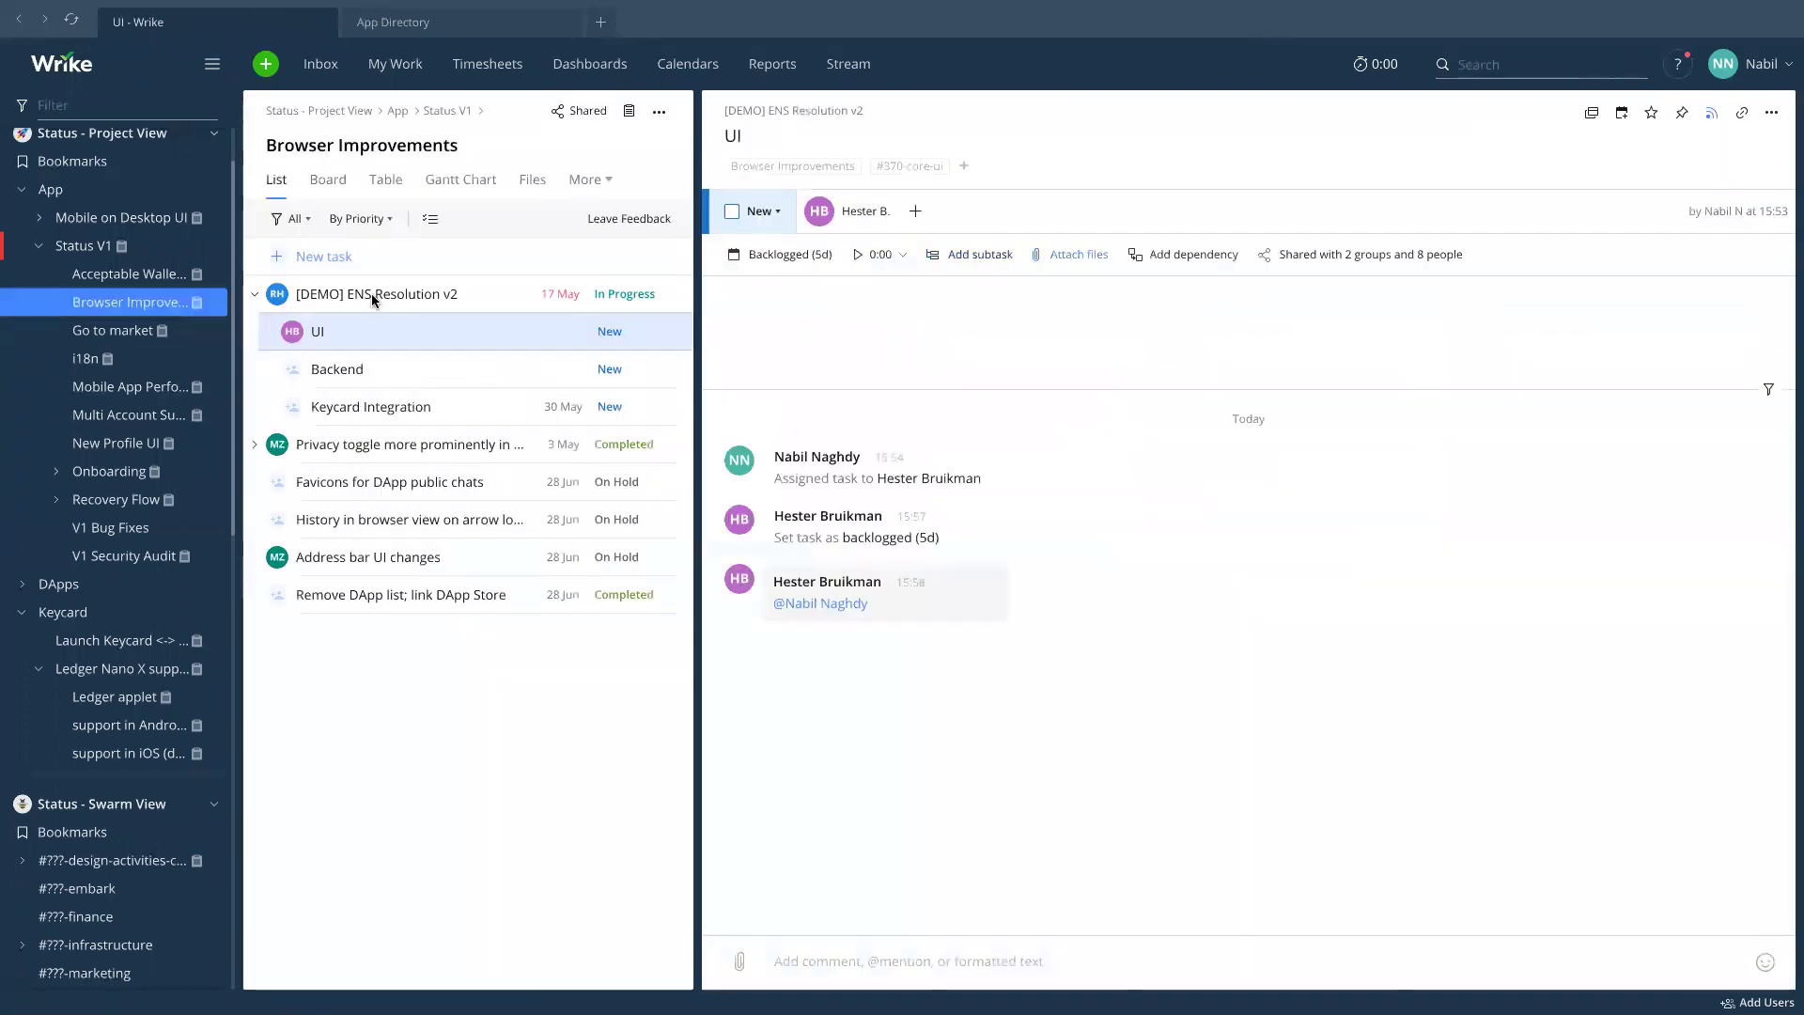
click(372, 295)
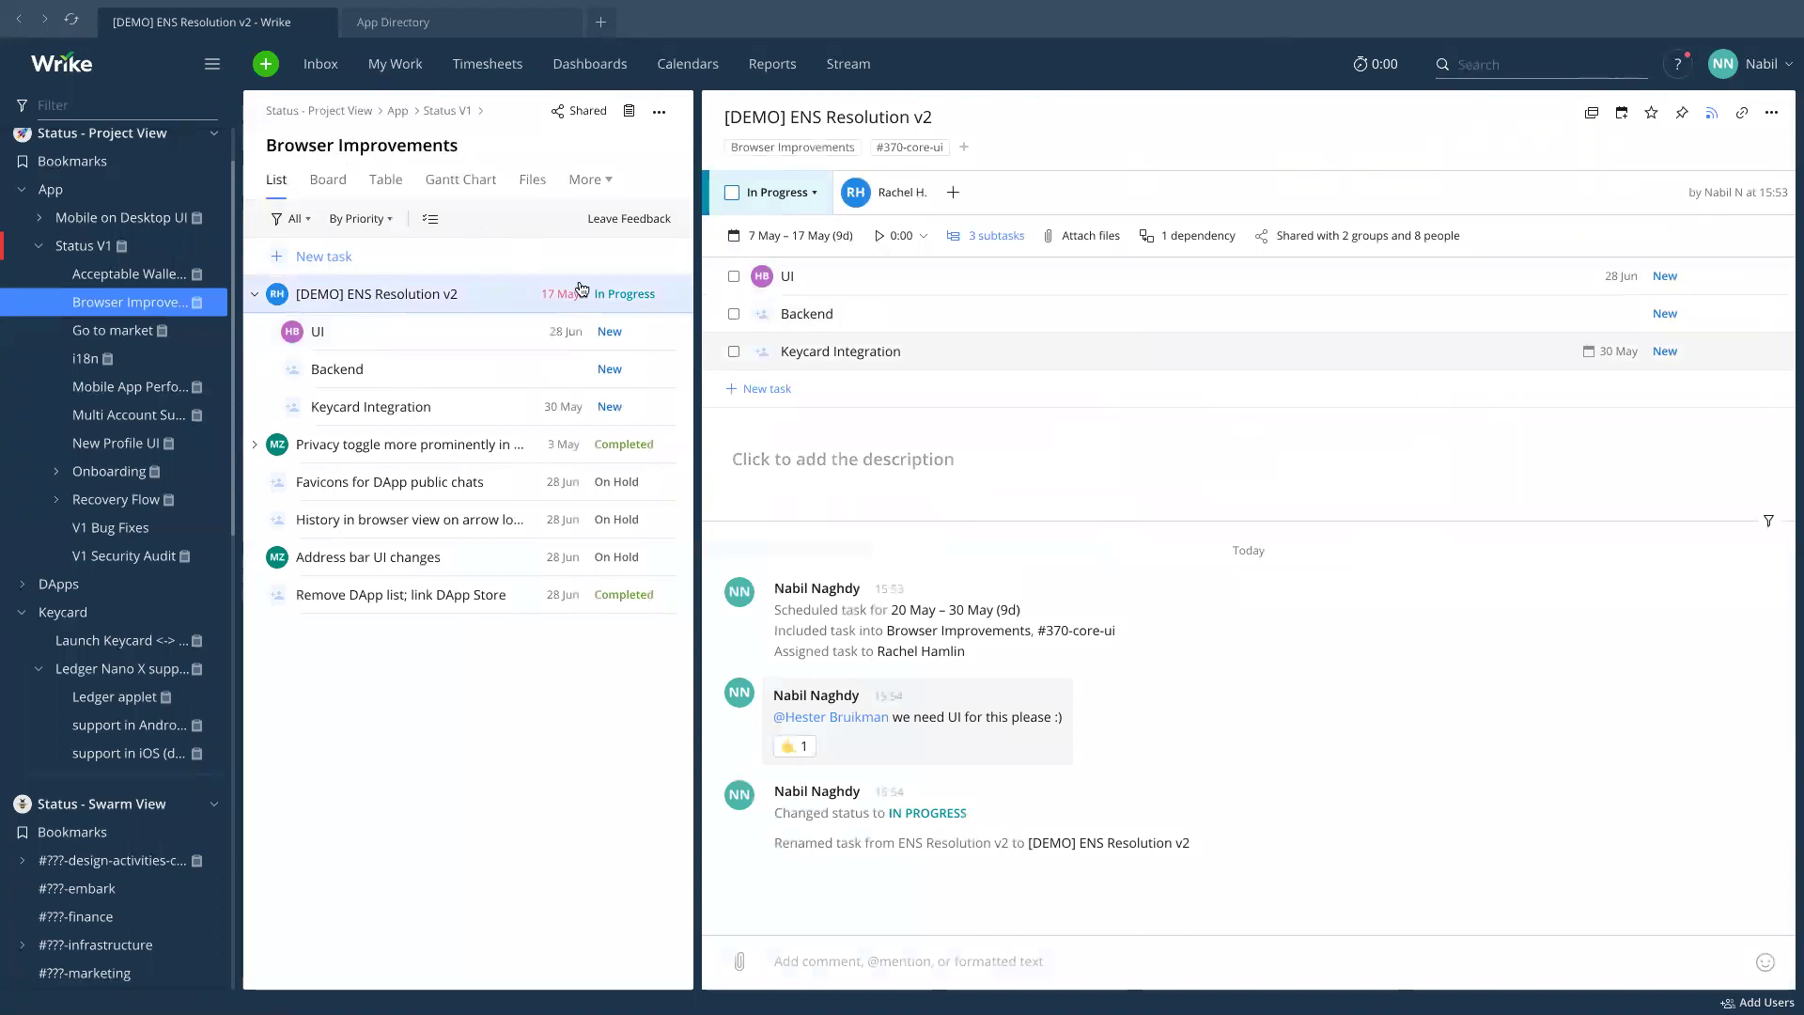
click(582, 184)
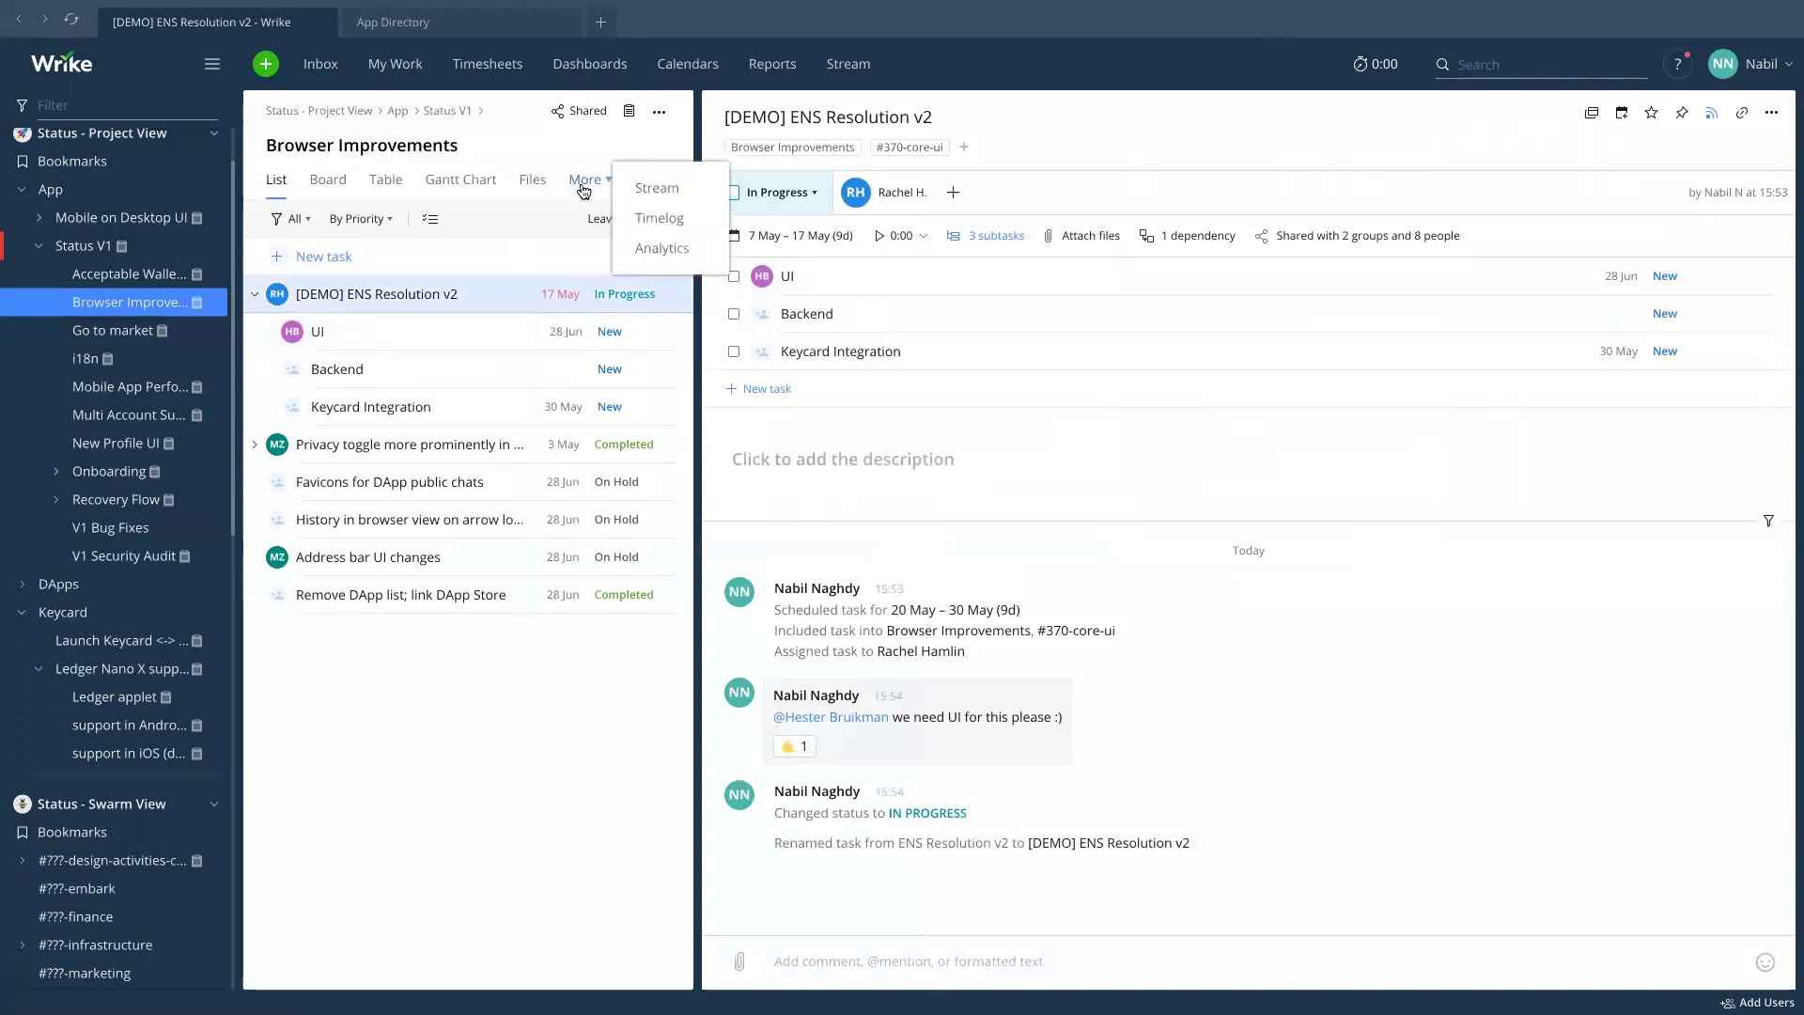
click(395, 331)
mouse_move(949, 708)
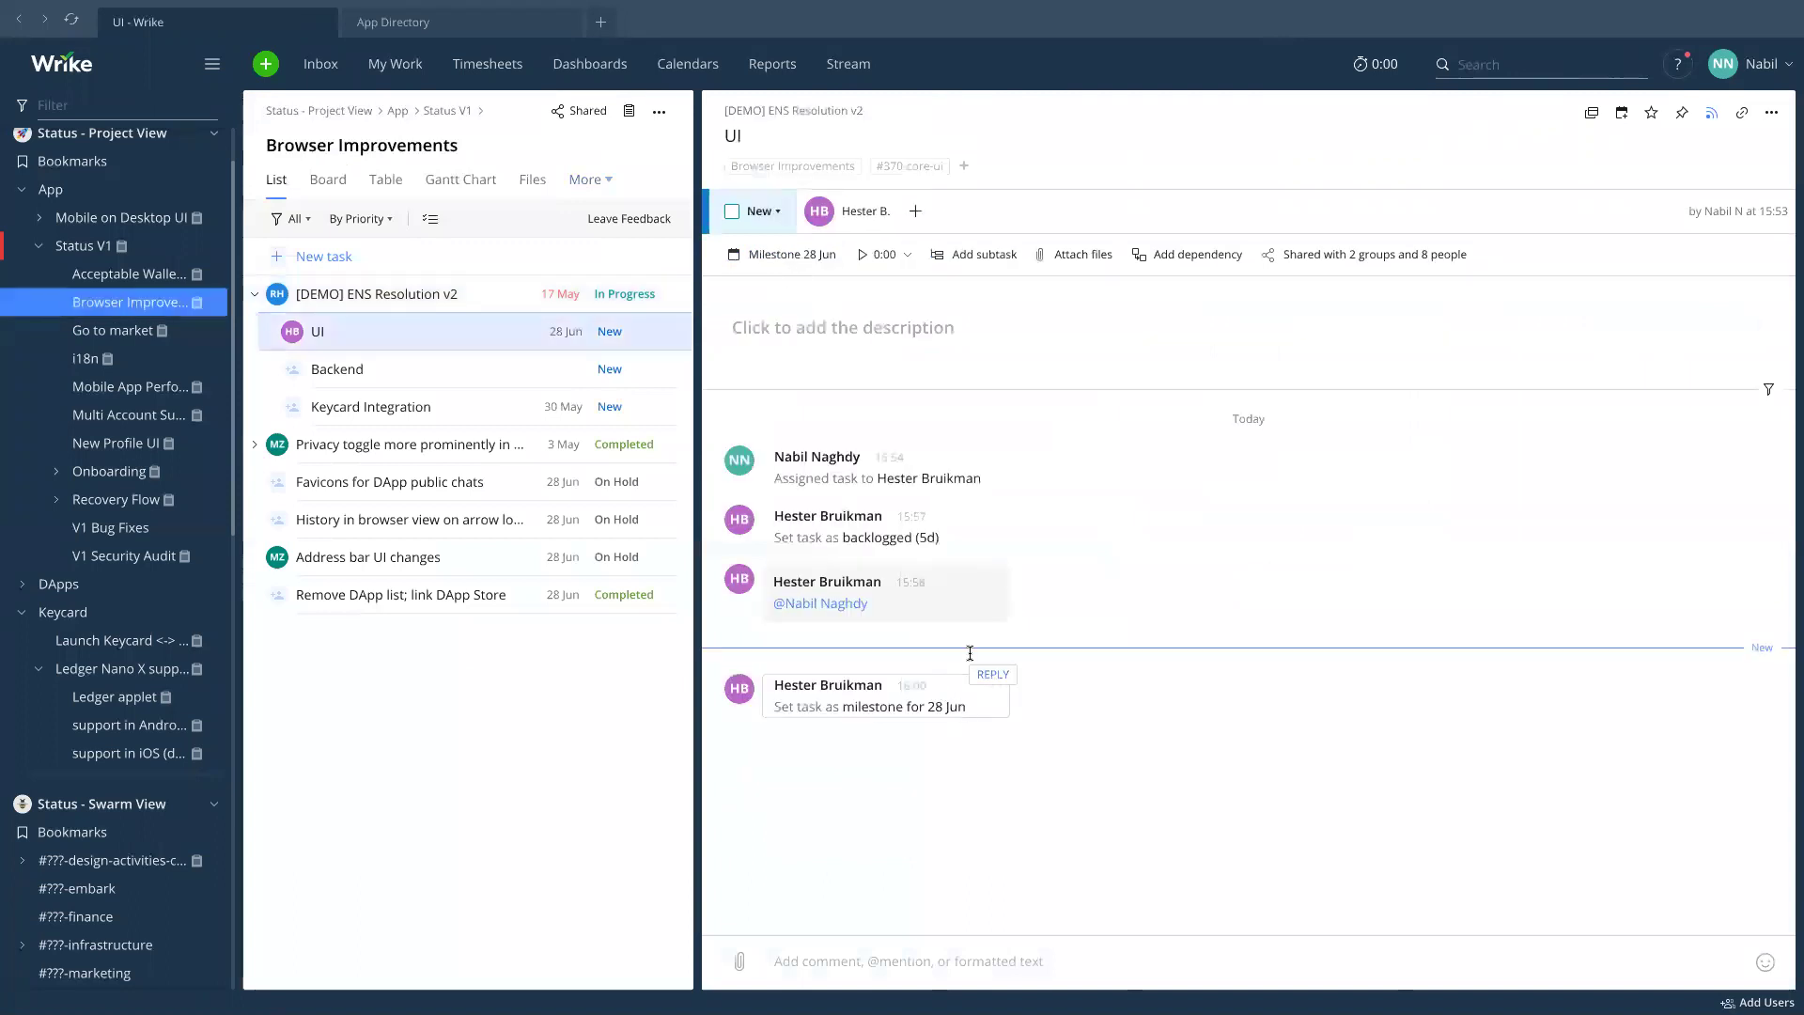
Expand [DEMO] ENS Resolution v2 in the Gantt chart and compare the UI milestone with the Keycard Integration bar.
click(437, 179)
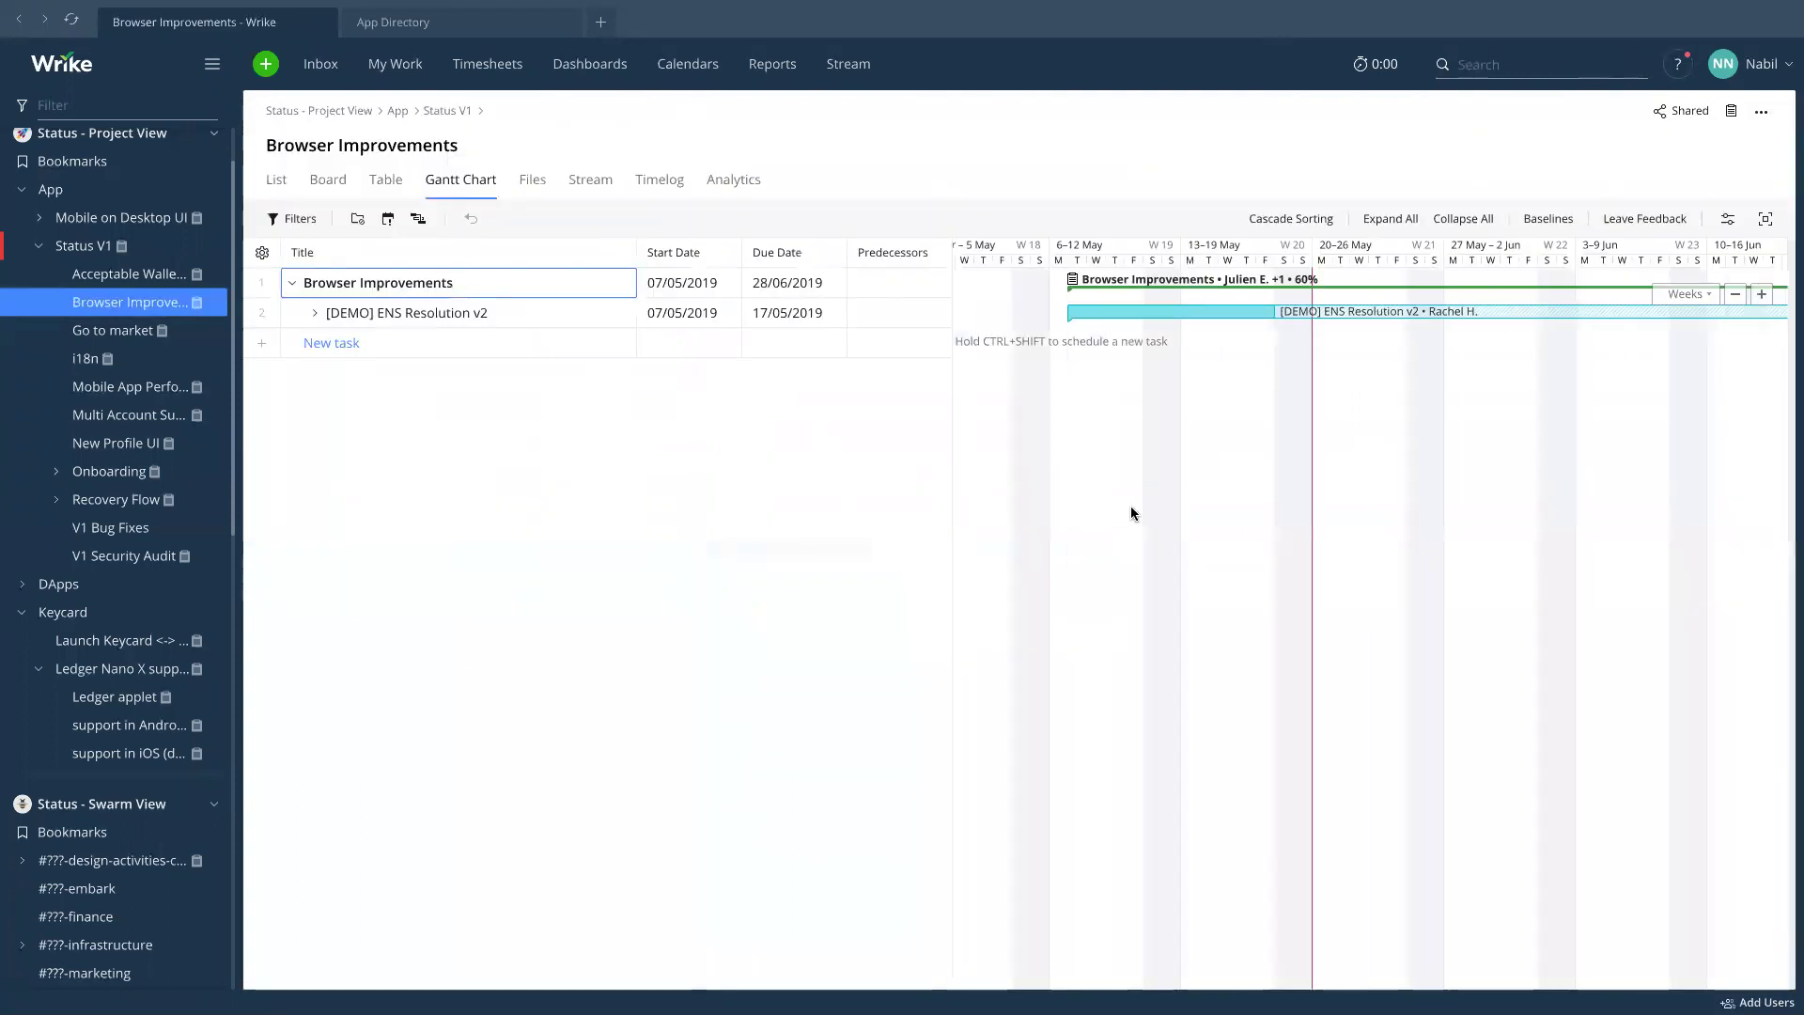
scroll(1131, 513, right, 10)
scroll(1131, 513, left, 6)
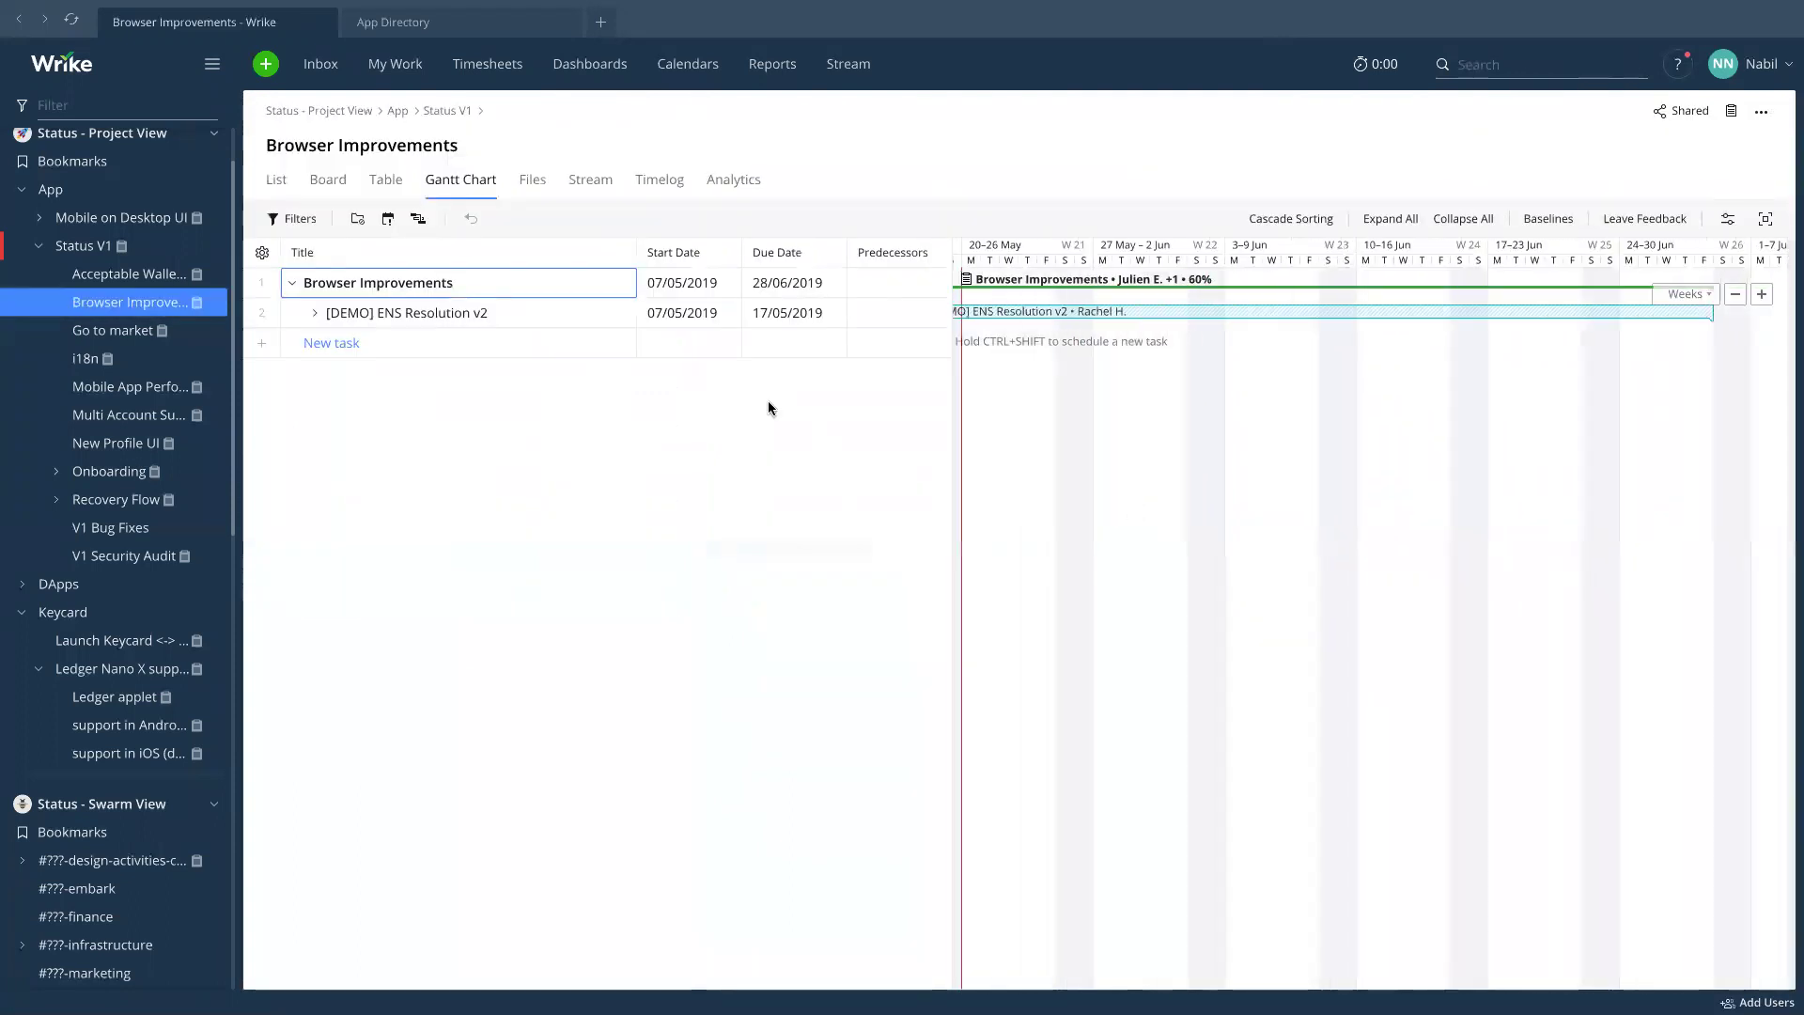
click(314, 312)
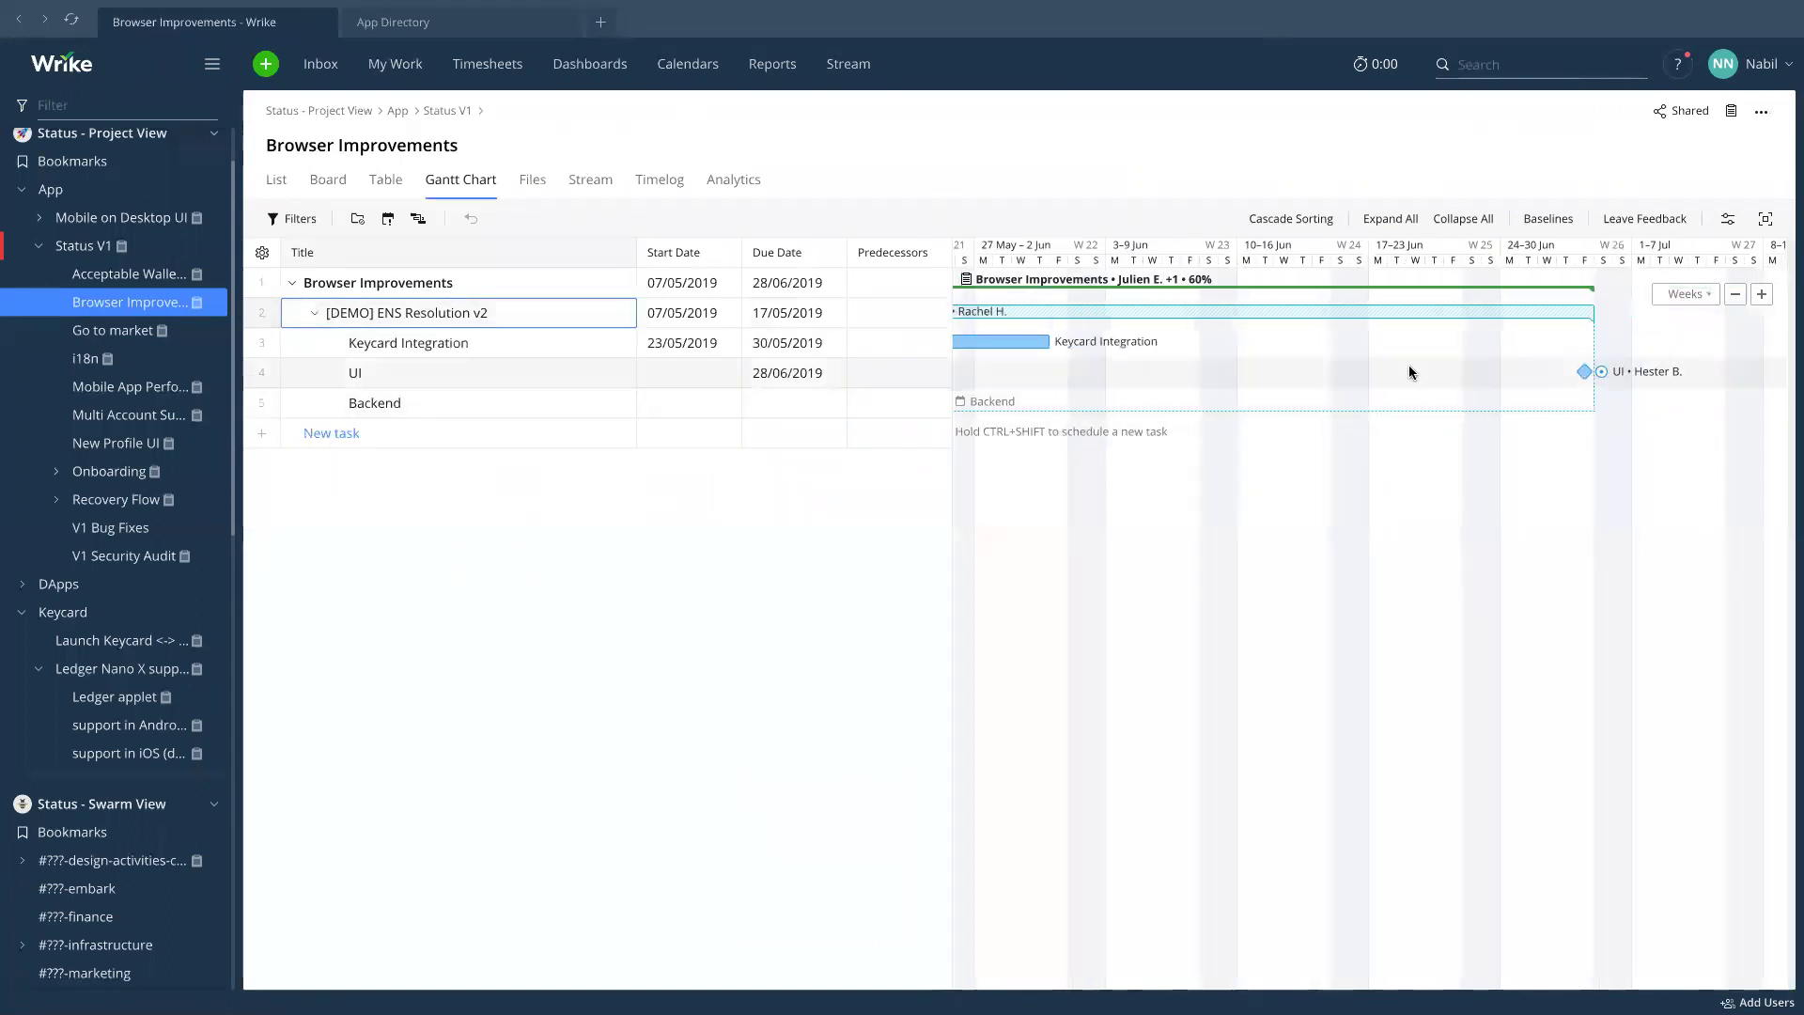
scroll(1316, 374, left, 5)
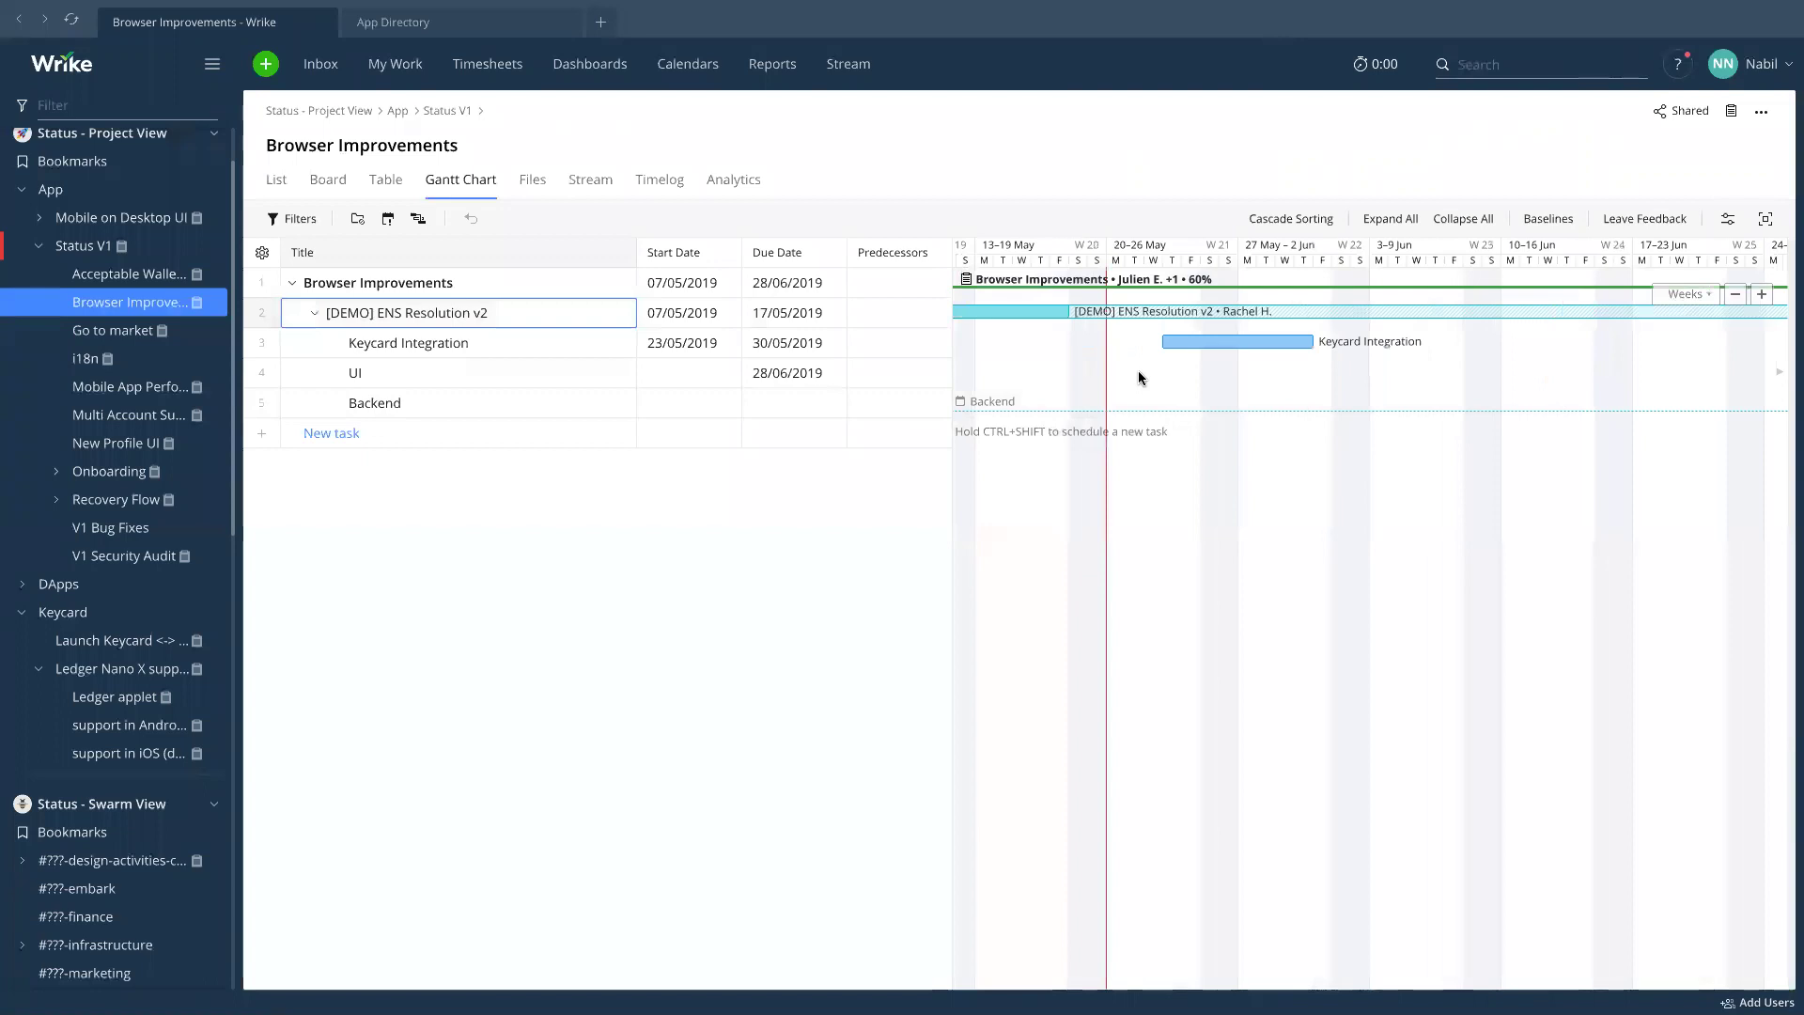
scroll(1553, 374, right, 1)
scroll(1653, 371, right, 2)
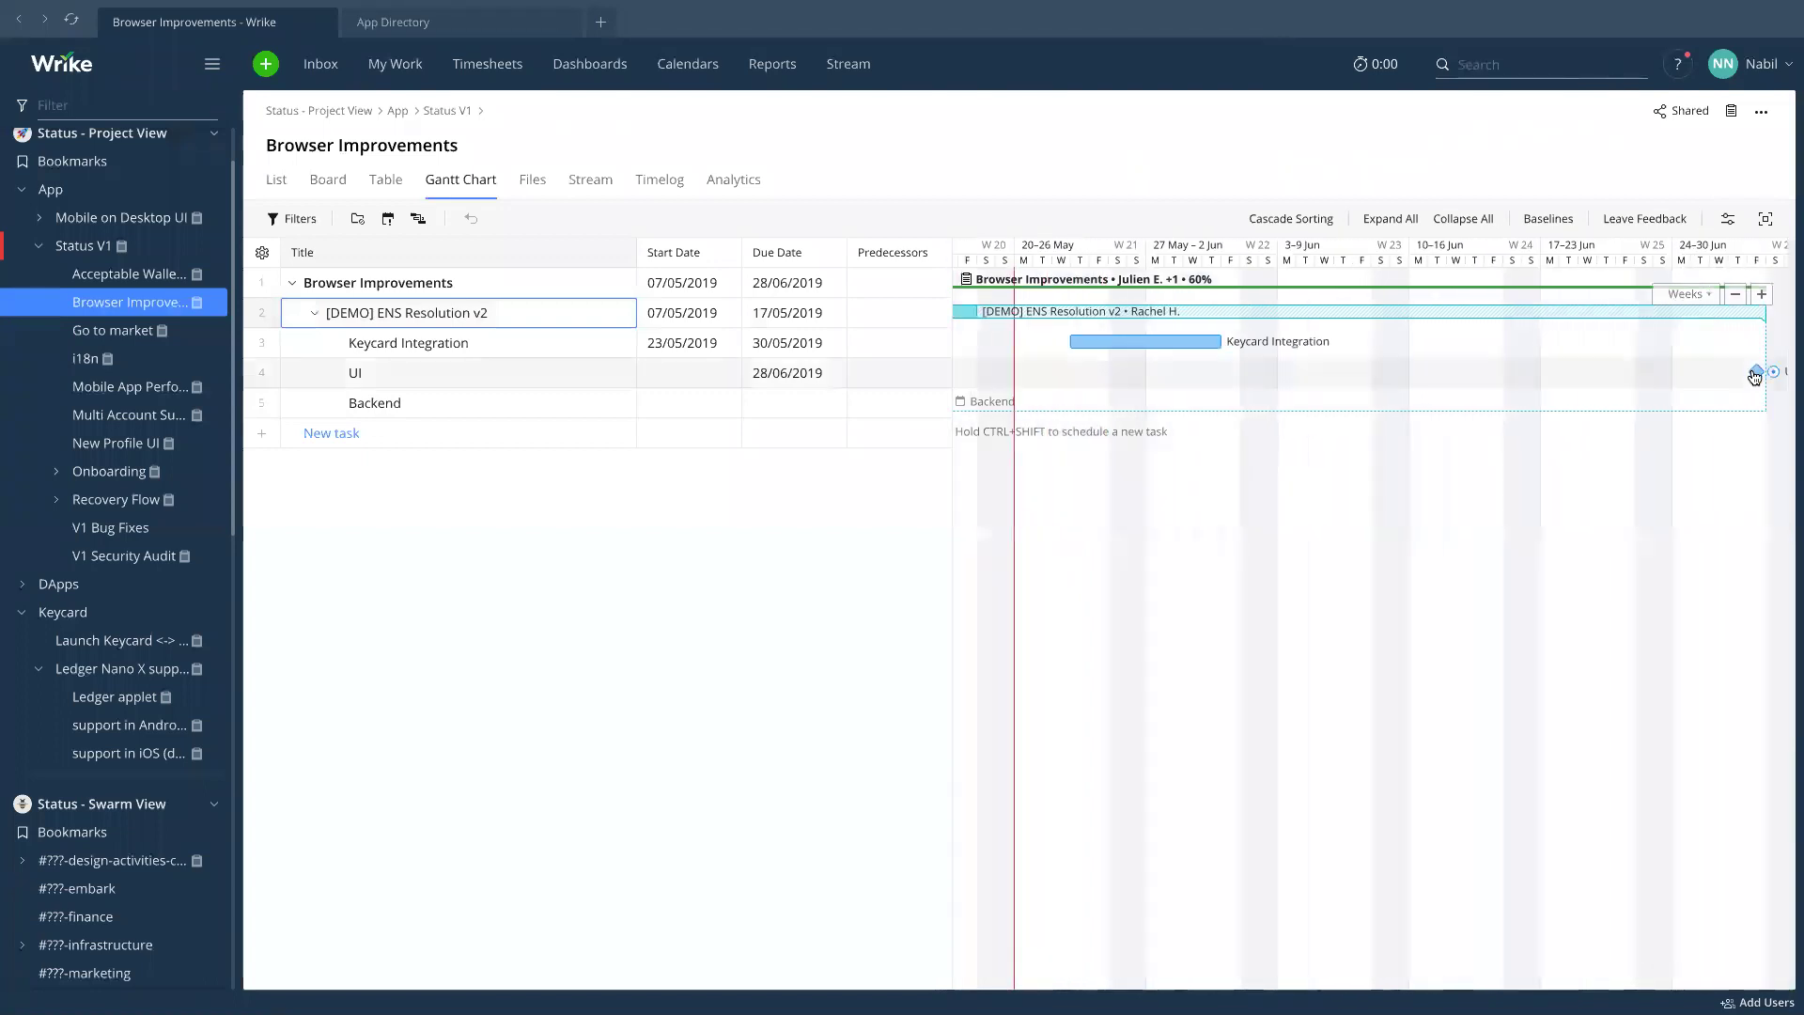
scroll(1712, 376, right, 10)
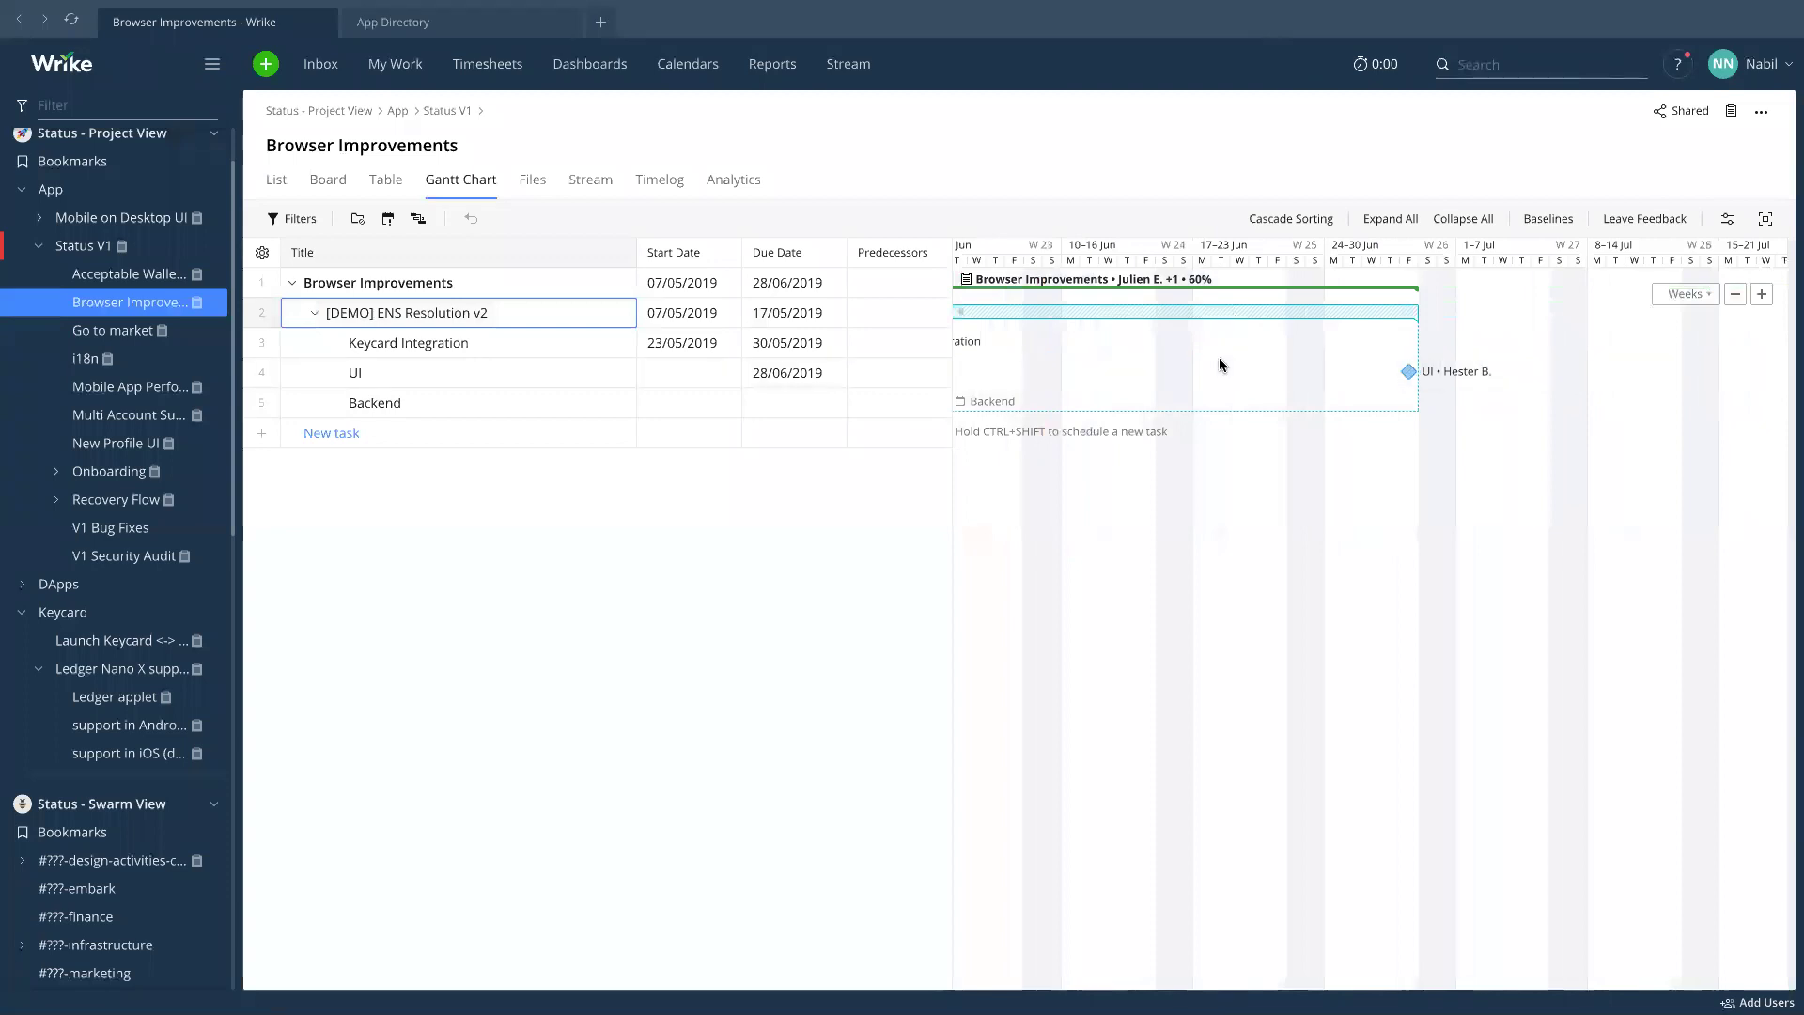
scroll(1220, 372, left, 9)
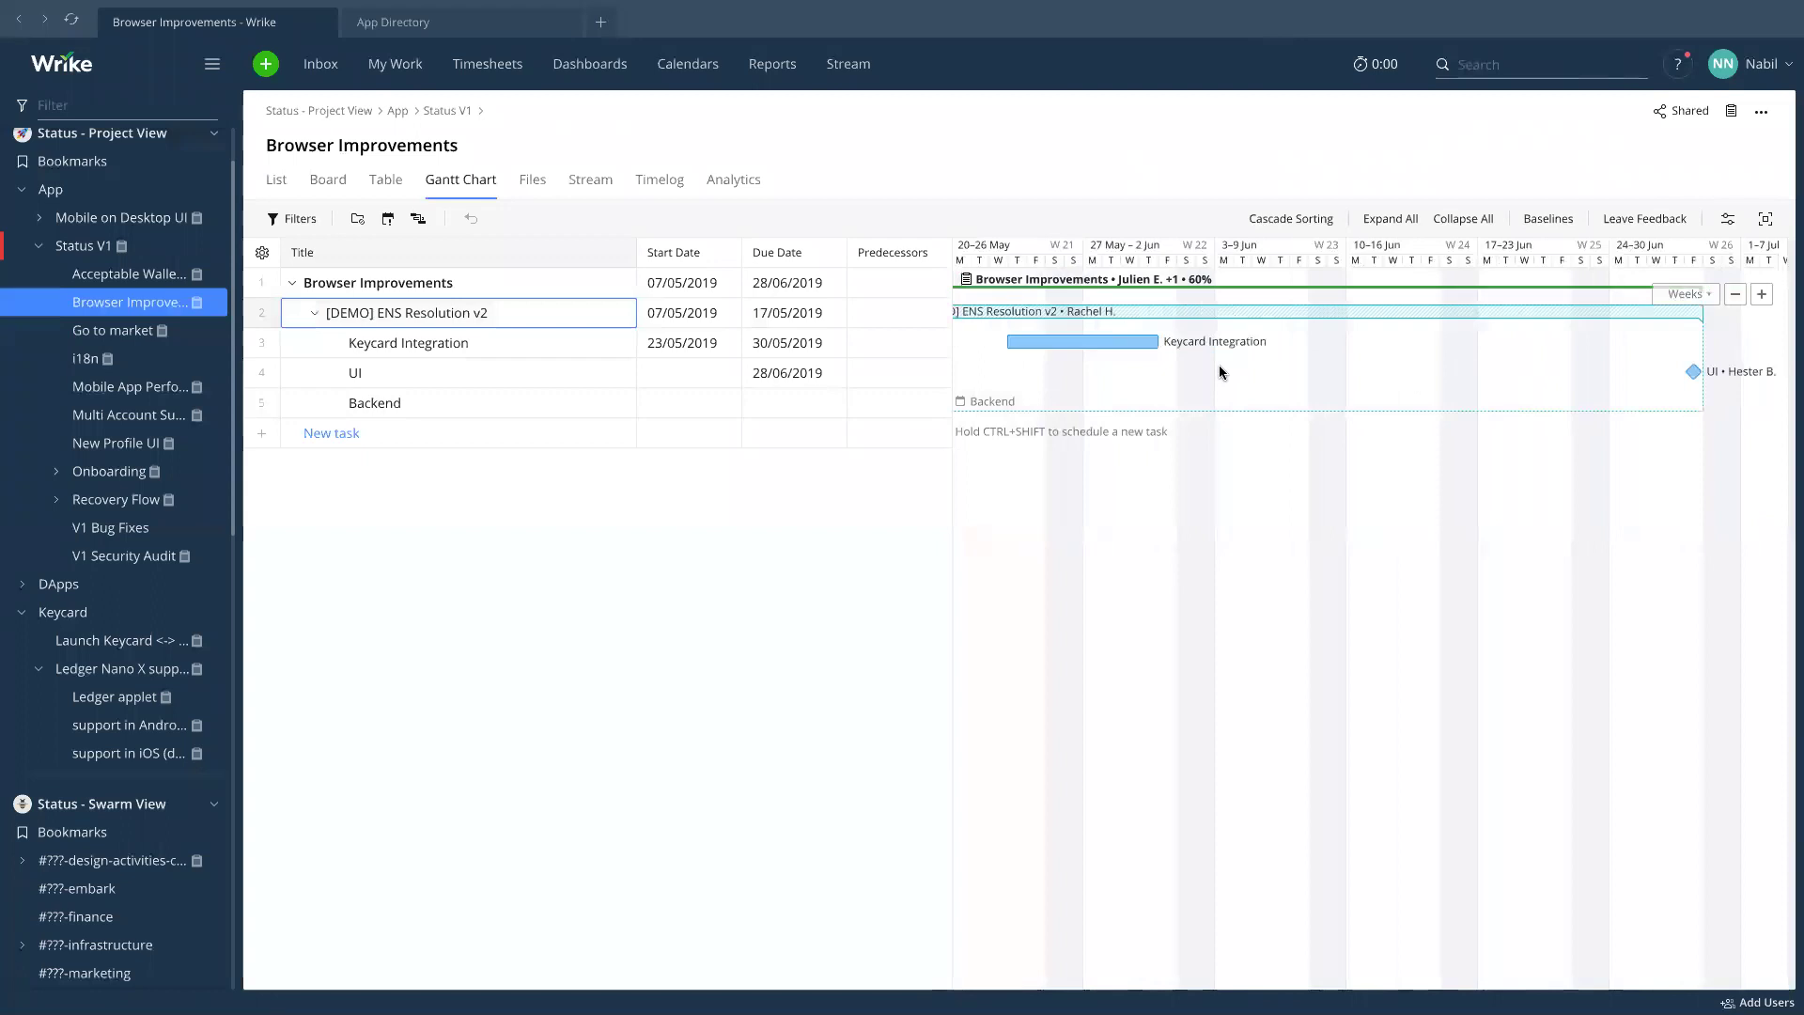
Review the dates and durations of the [DEMO] ENS Resolution v2 subtasks in the table view, and return to the list view.
click(384, 183)
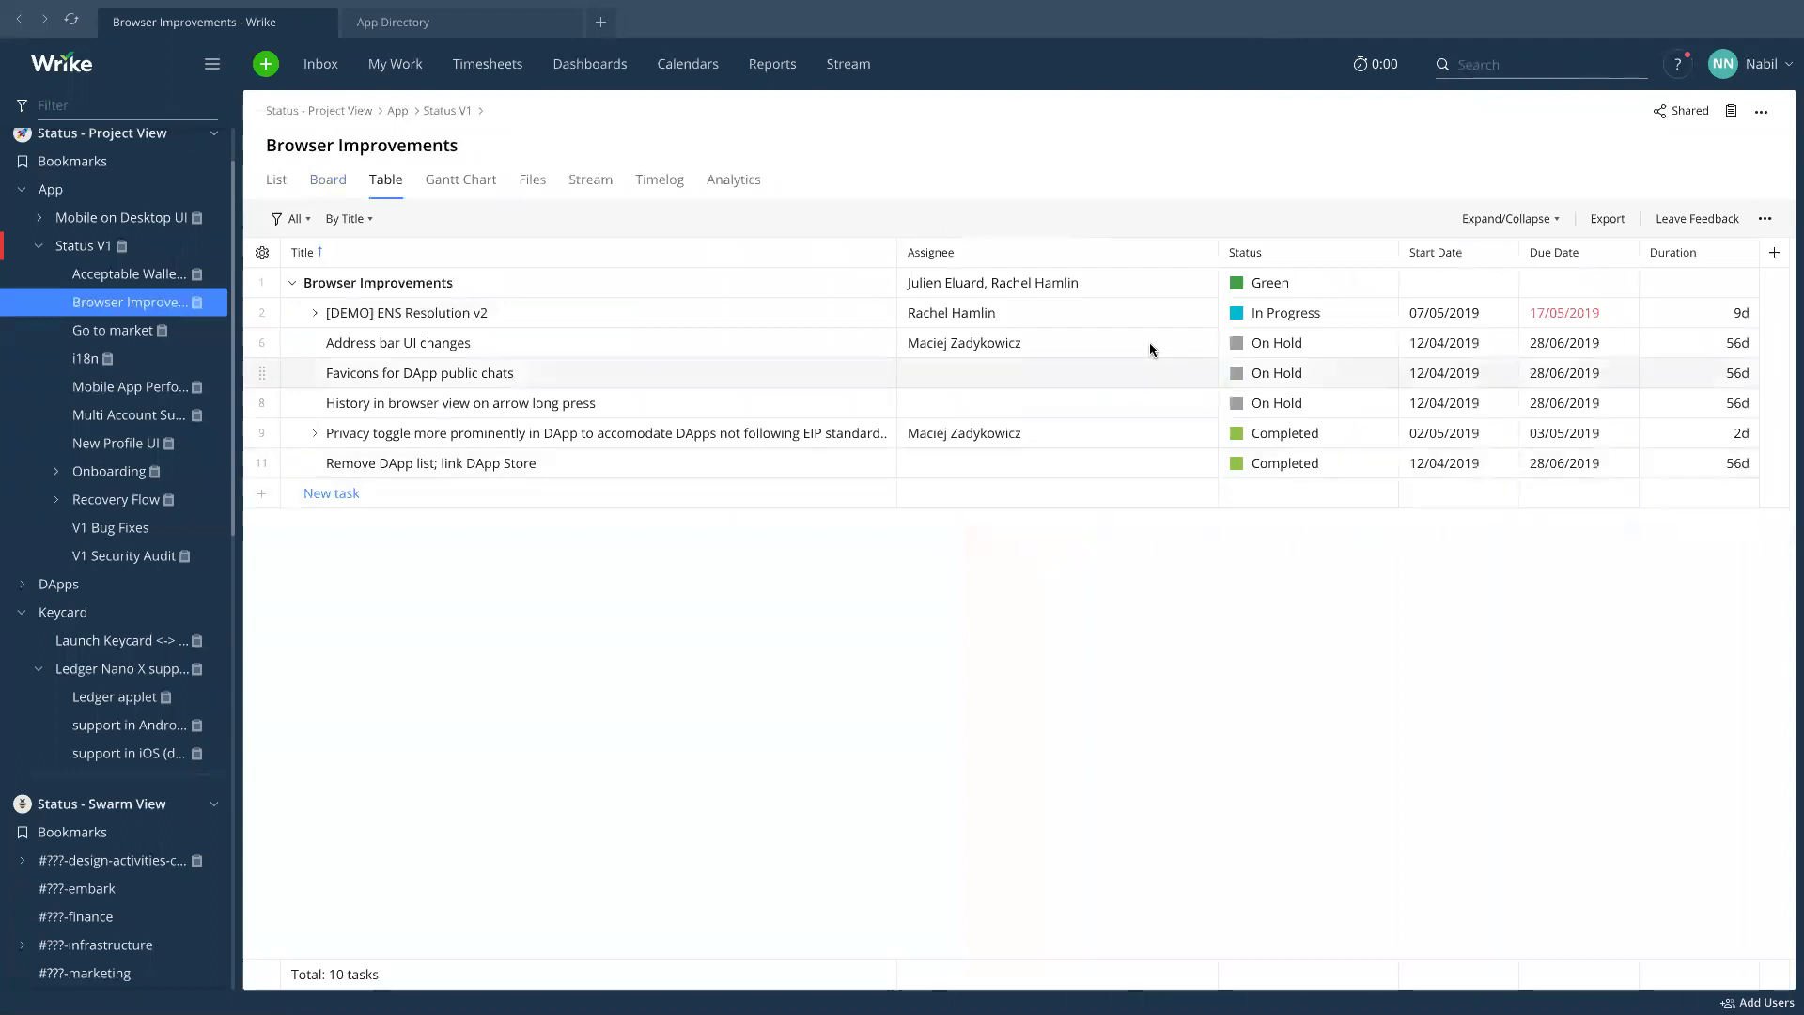
click(316, 316)
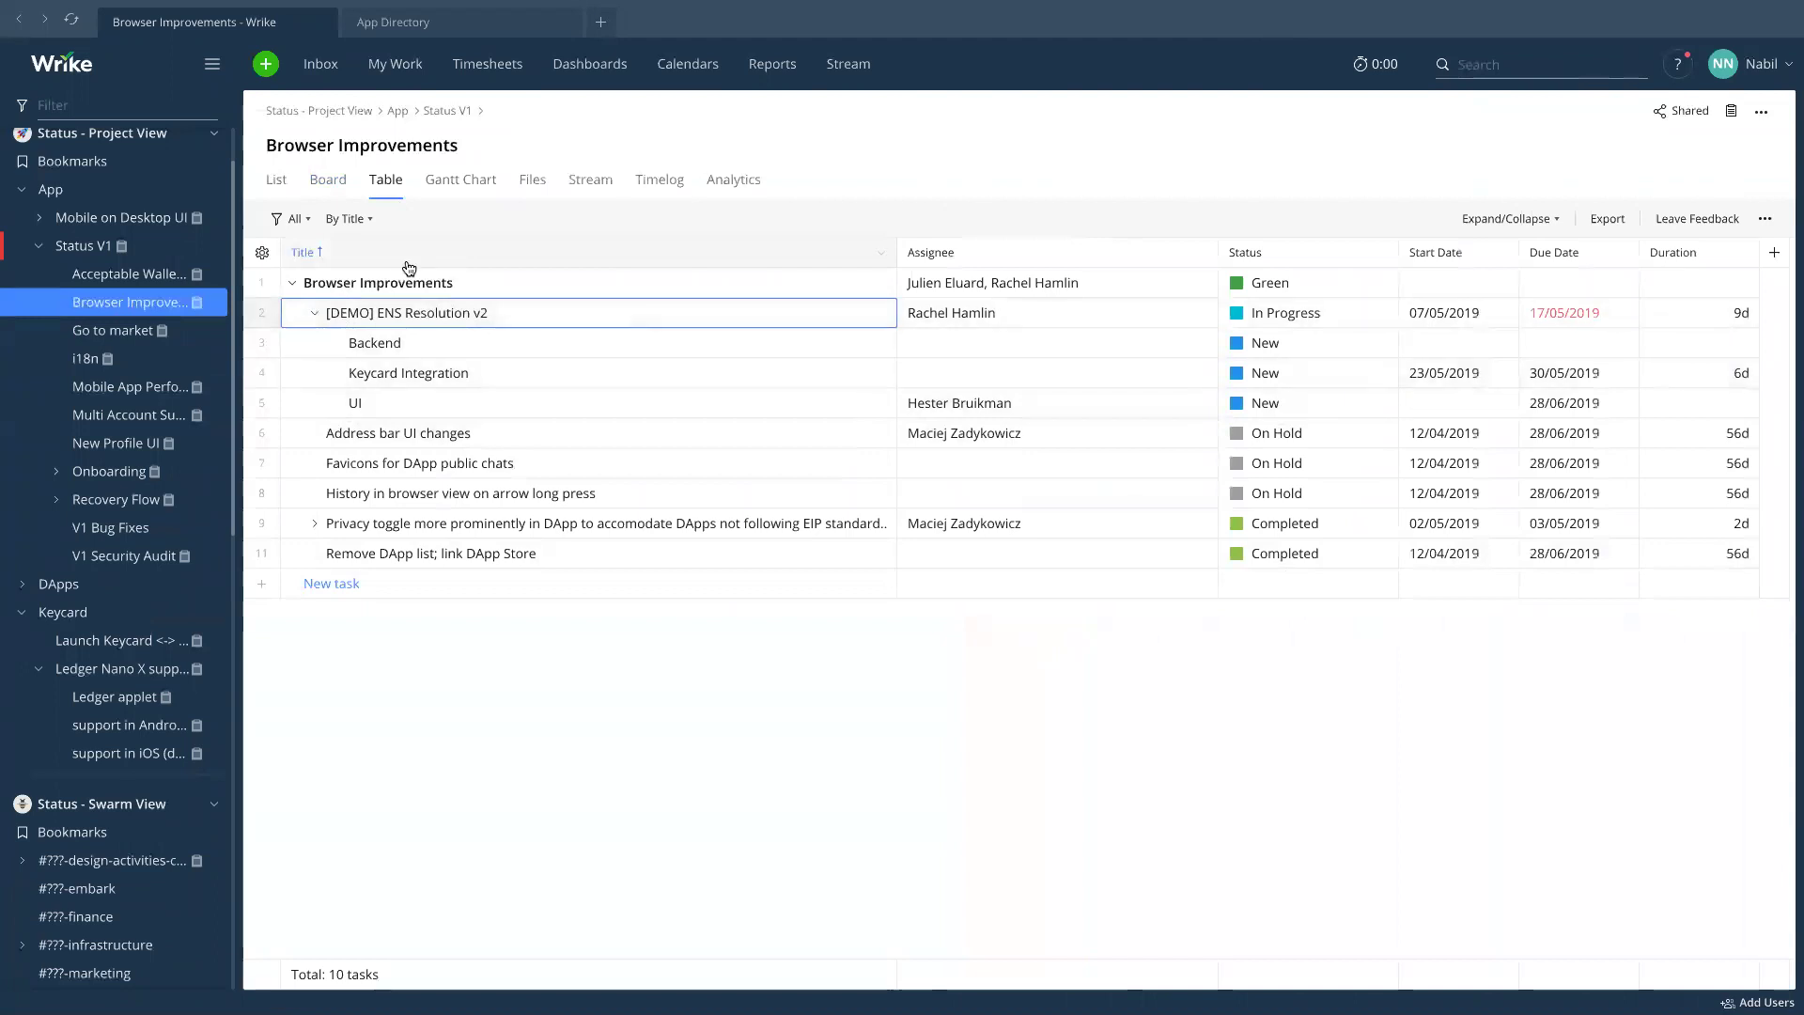
click(277, 180)
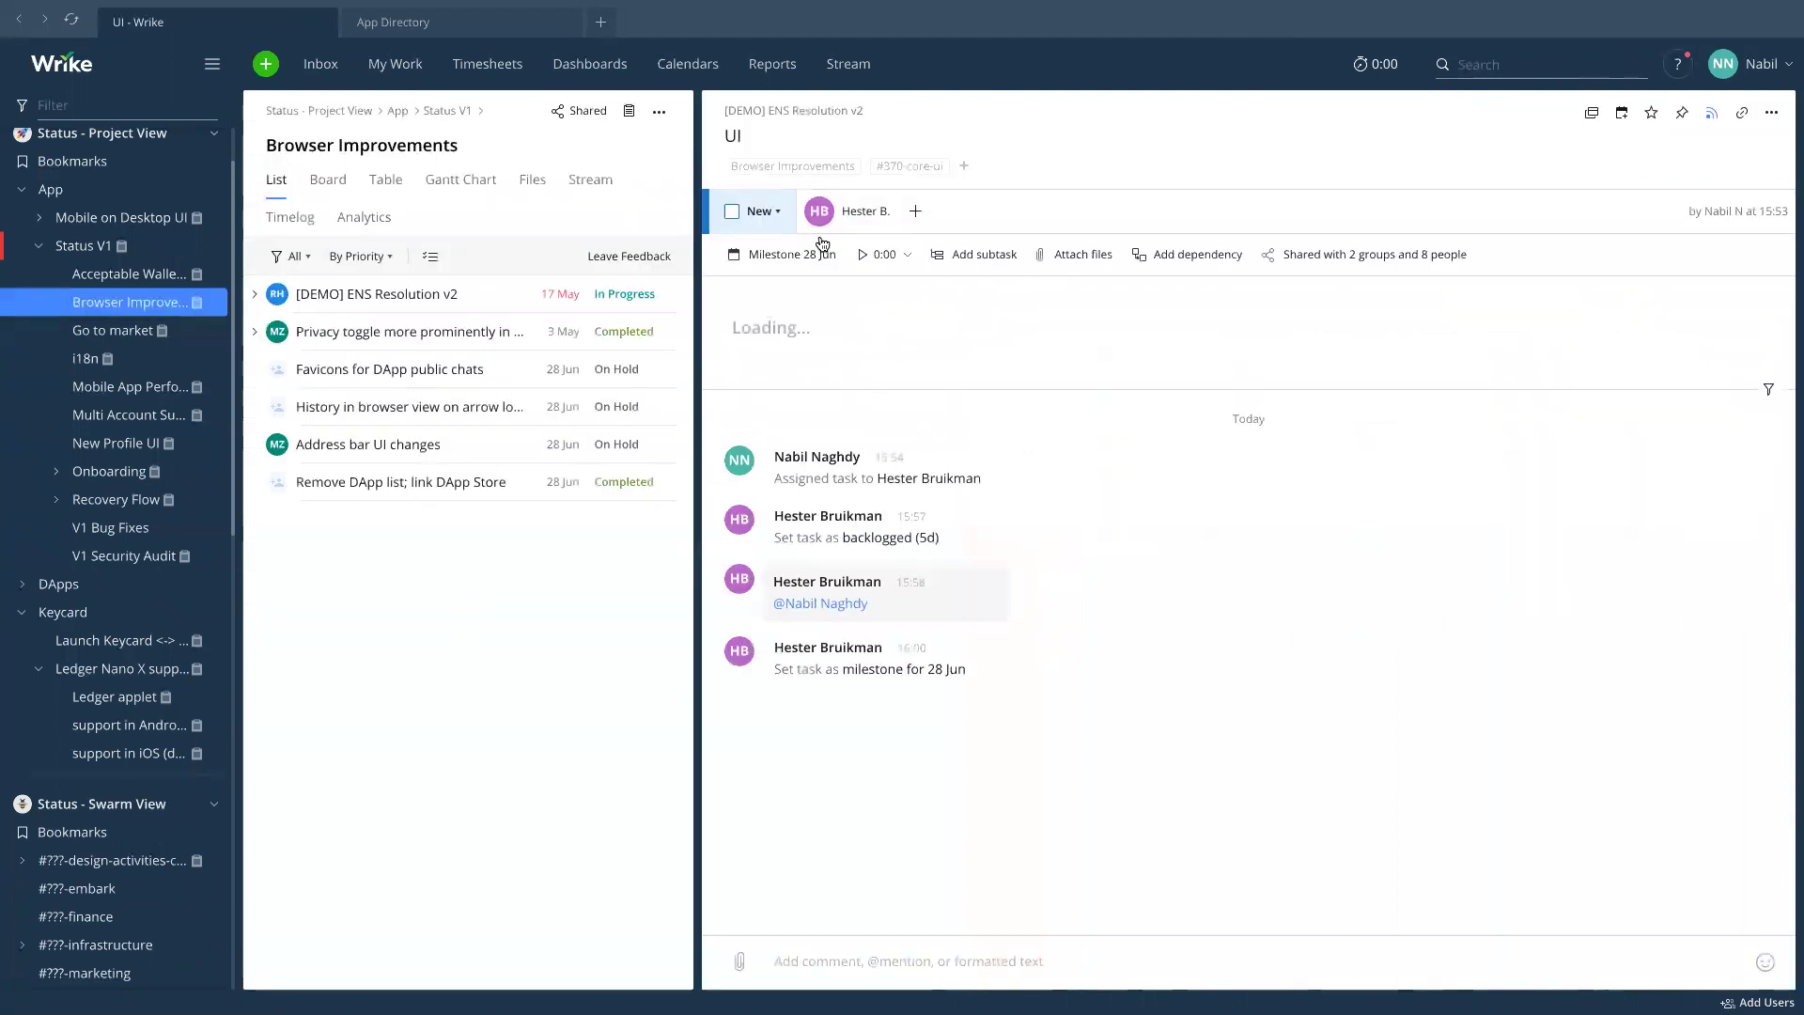
Look through the workflow status options available for the UI subtask without changing its status.
click(776, 213)
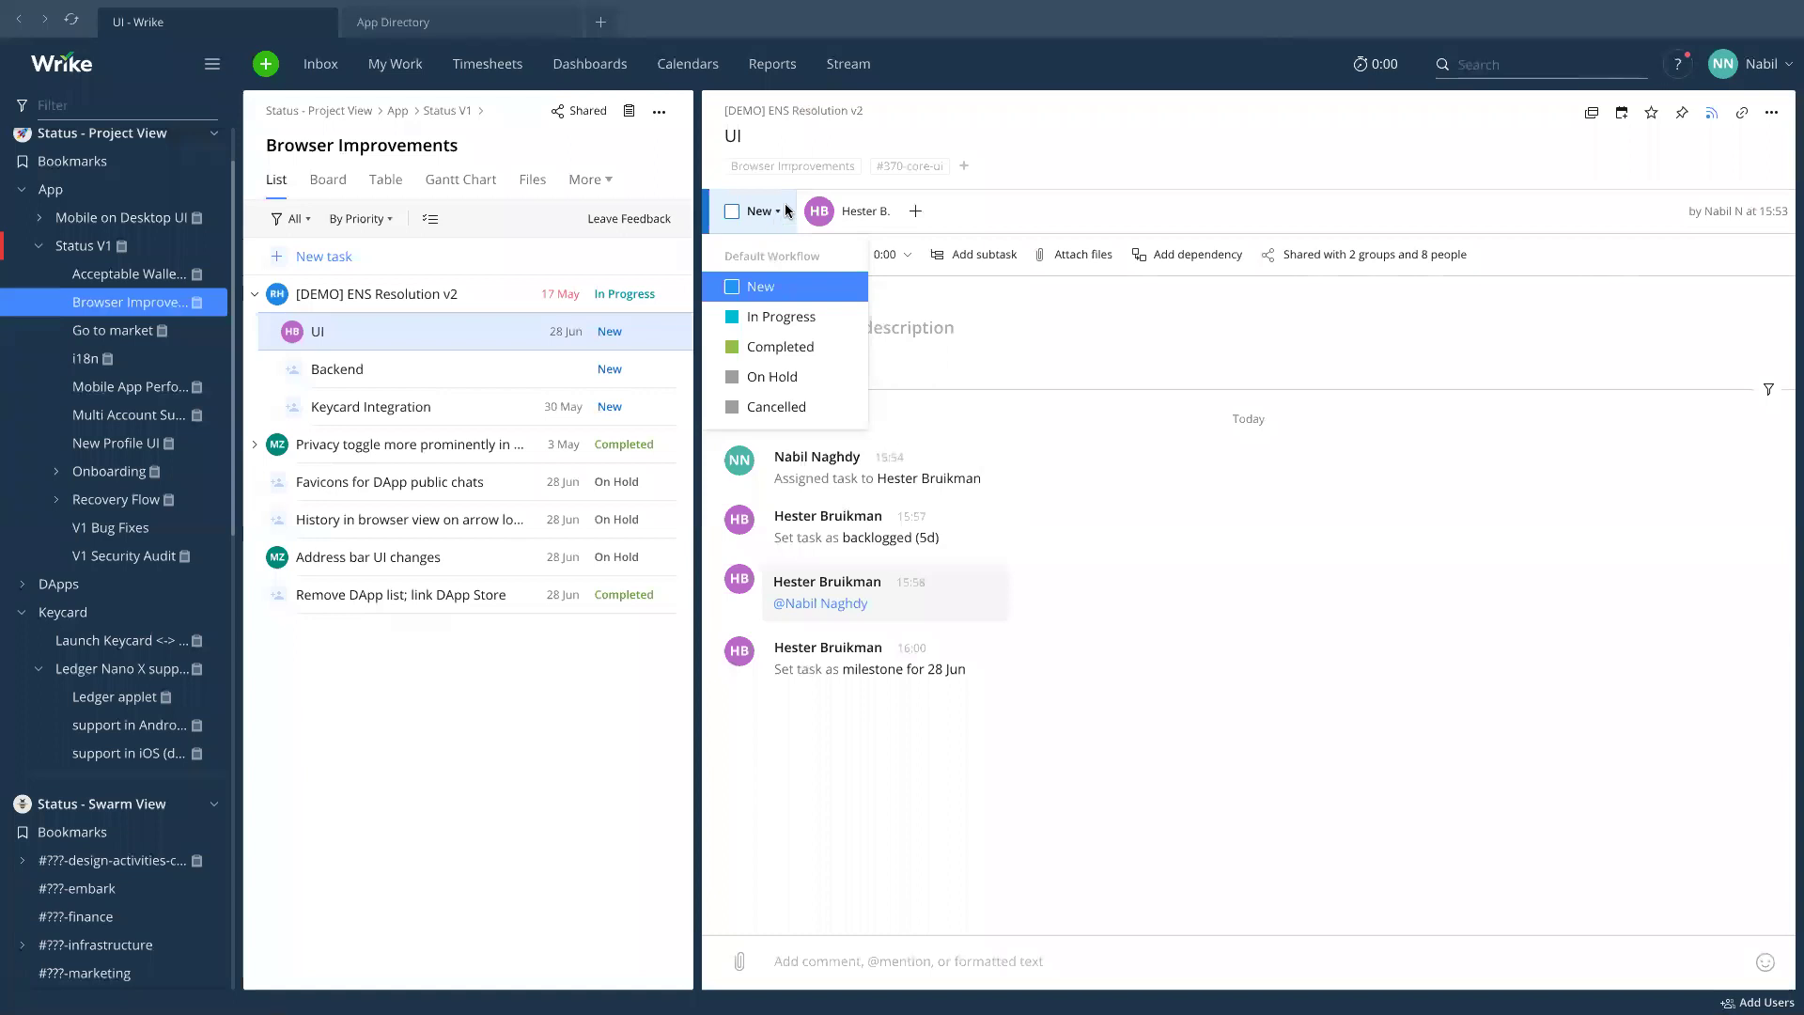
click(1068, 156)
click(765, 211)
click(498, 698)
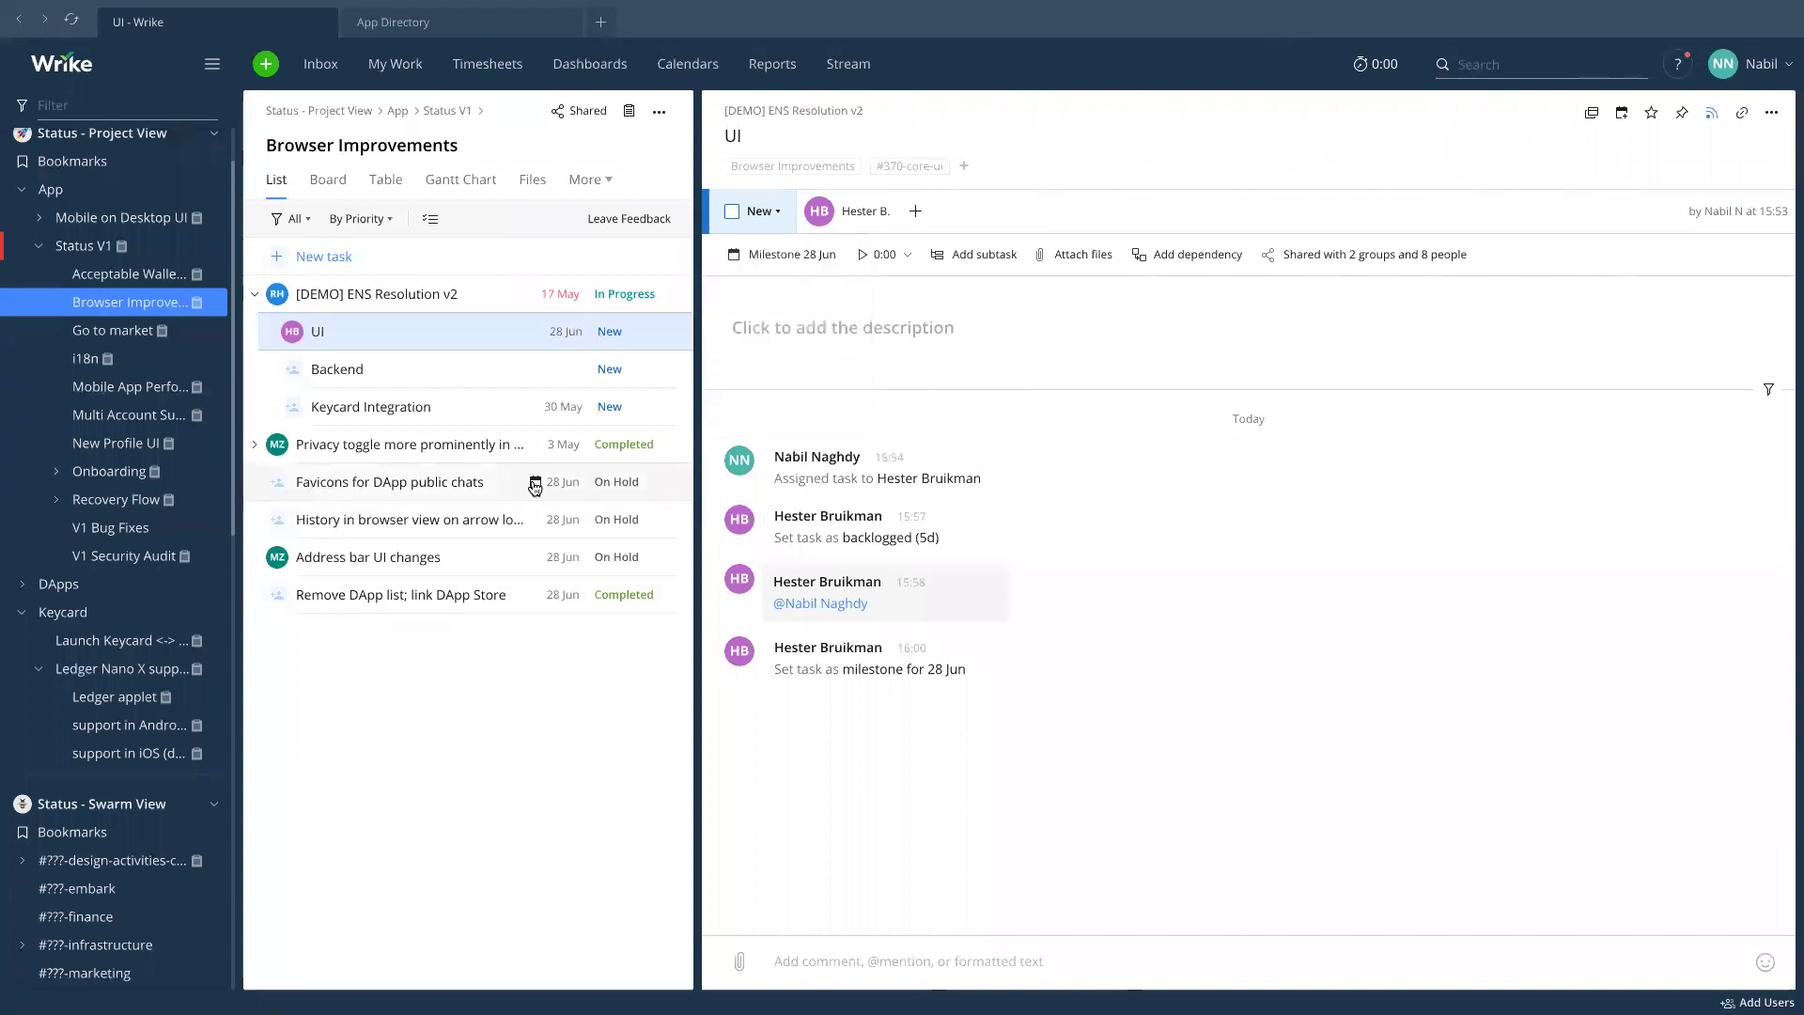
Open the Favicons for DApp public chats task and check its workflow status options without changing them.
click(451, 498)
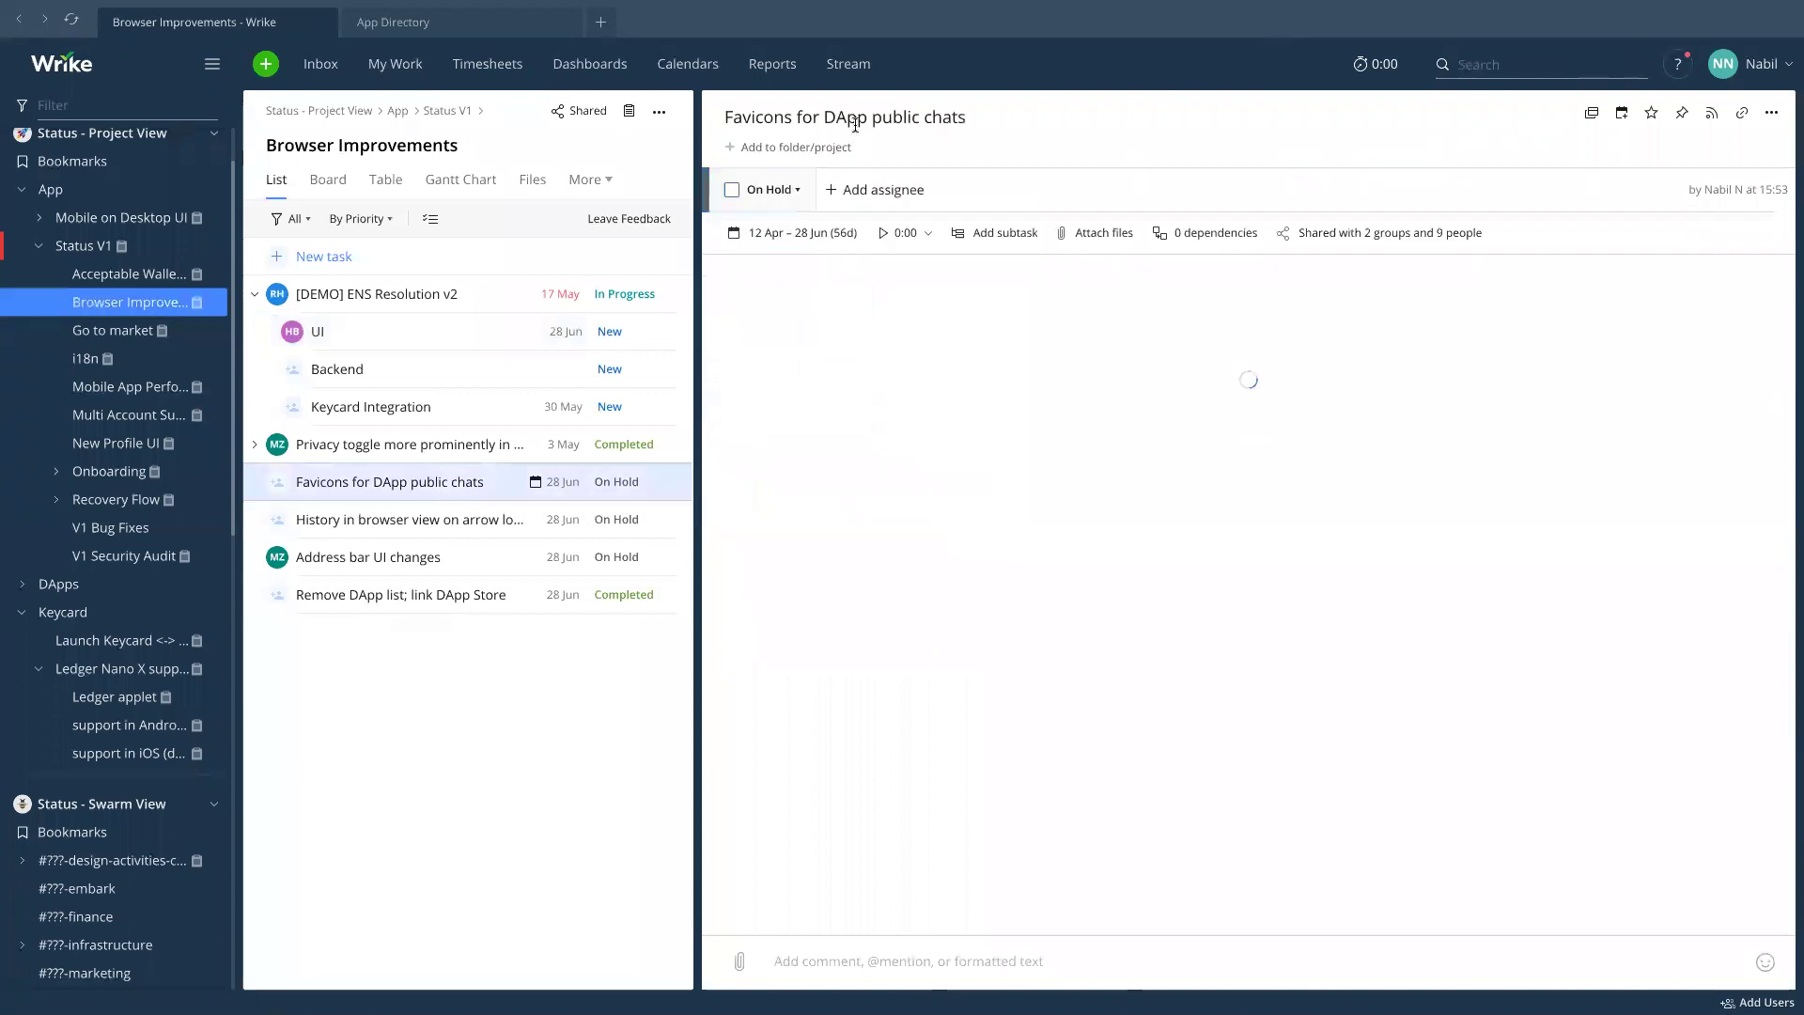
click(797, 193)
click(514, 689)
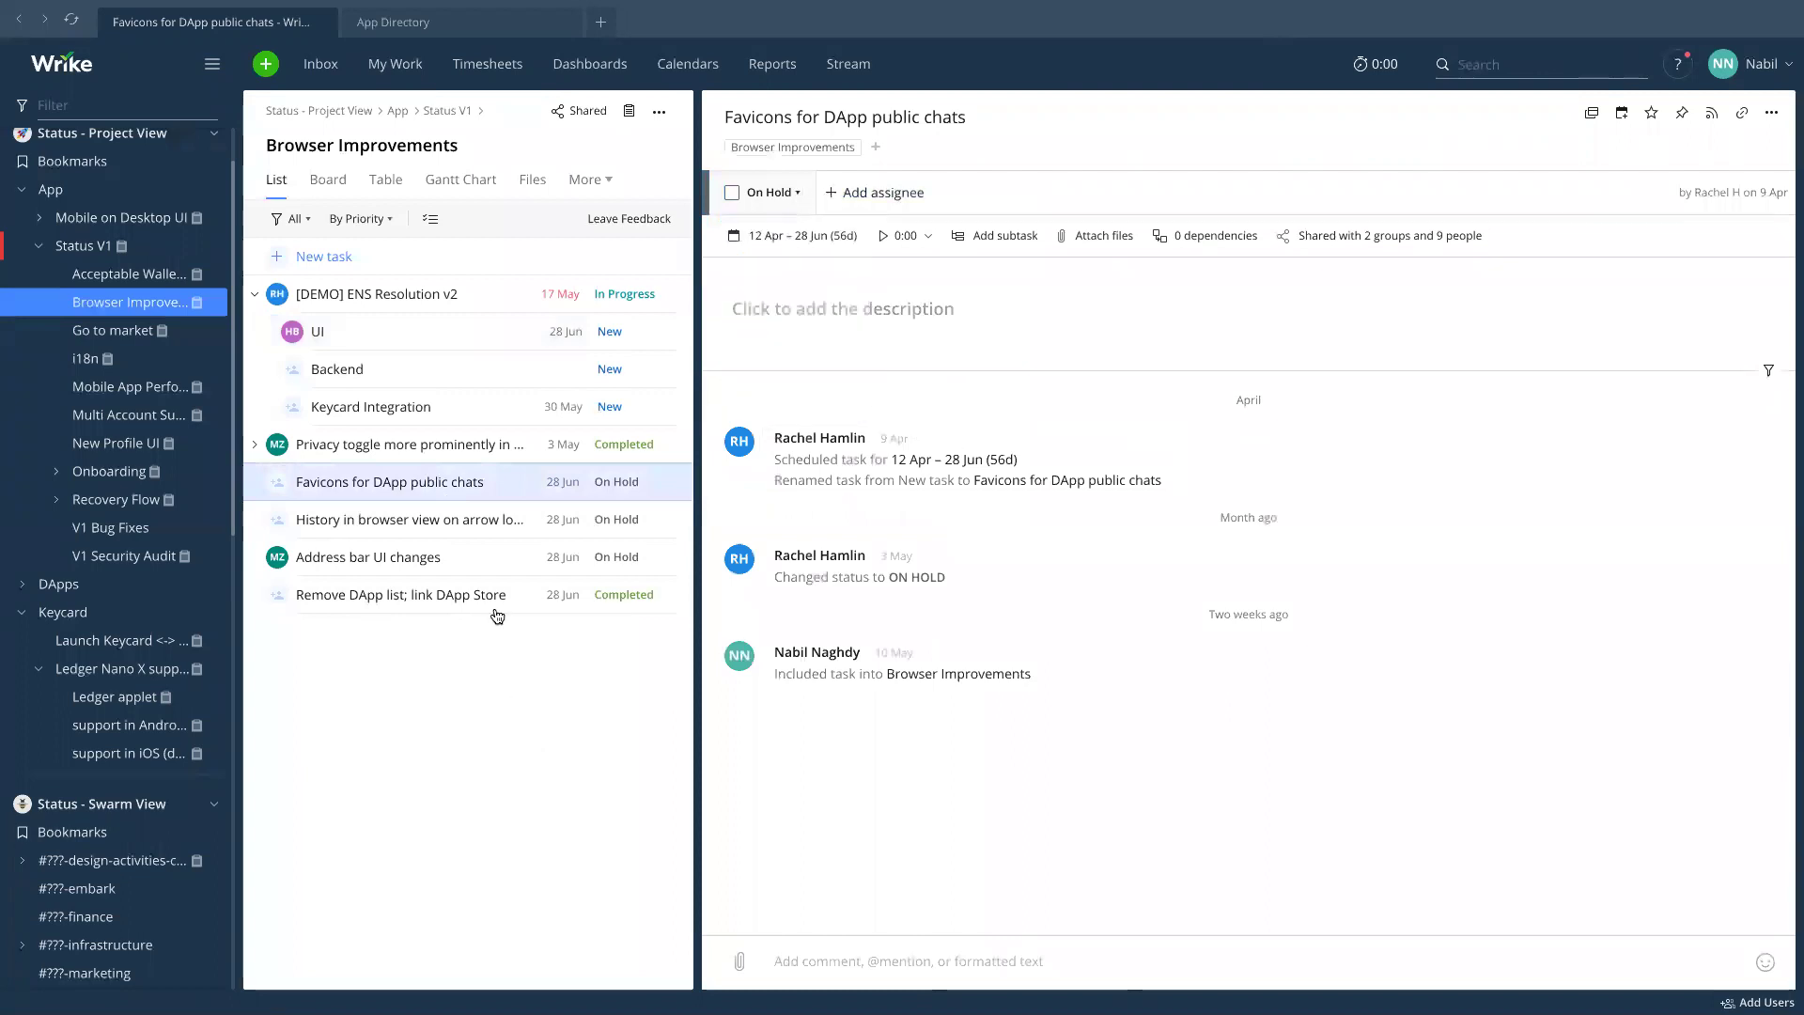
click(773, 193)
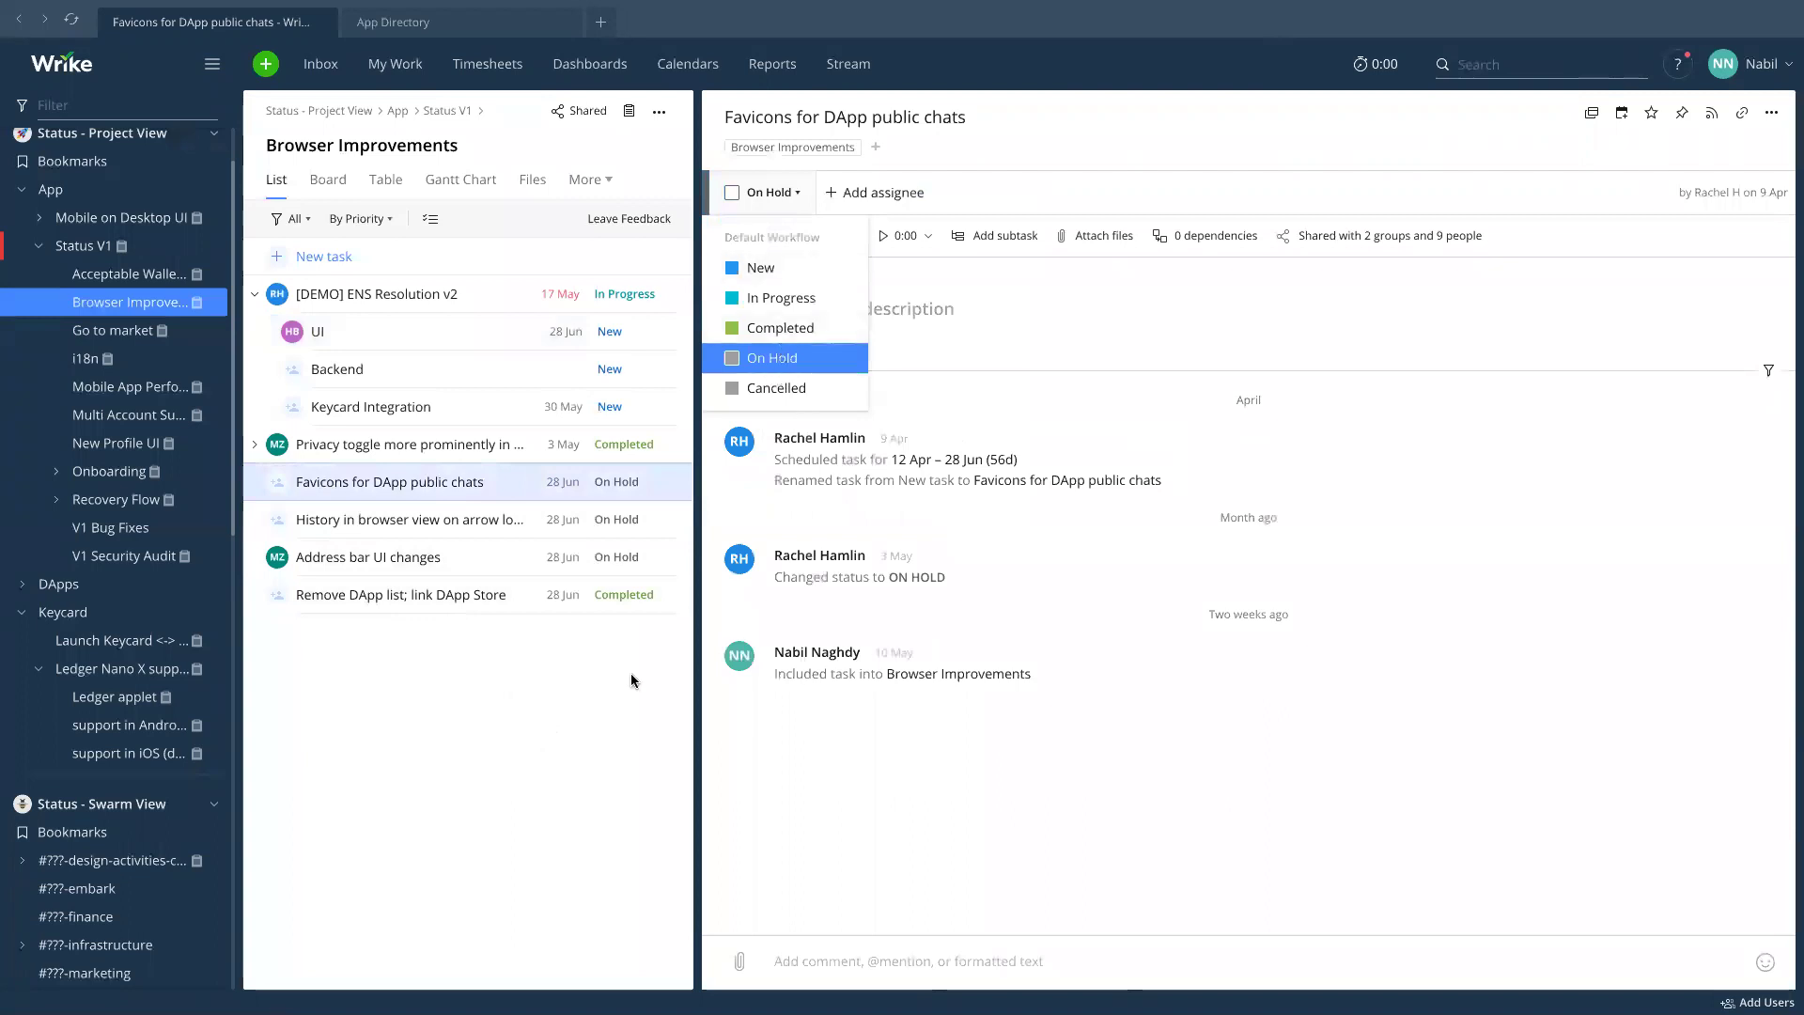
click(607, 684)
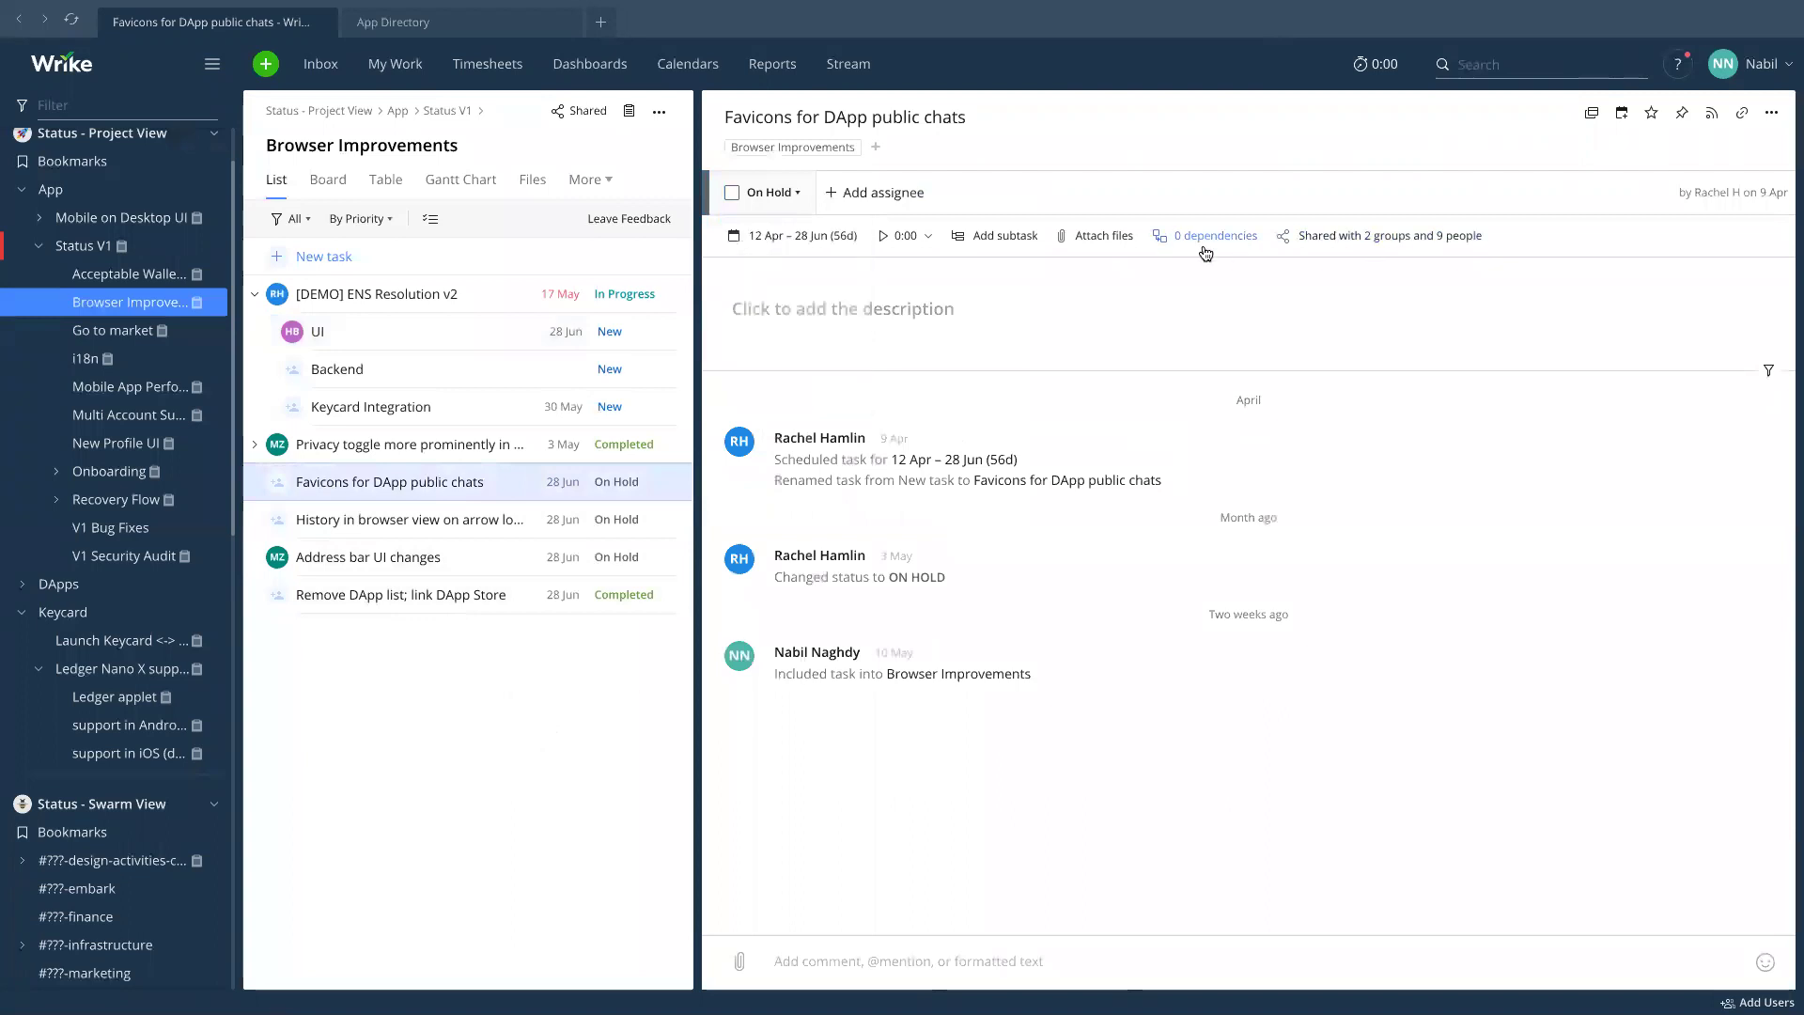
Reopen the UI subtask and its parent, and expand [DEMO] ENS Resolution v2 in the Gantt chart to examine its subtask timeline.
click(397, 340)
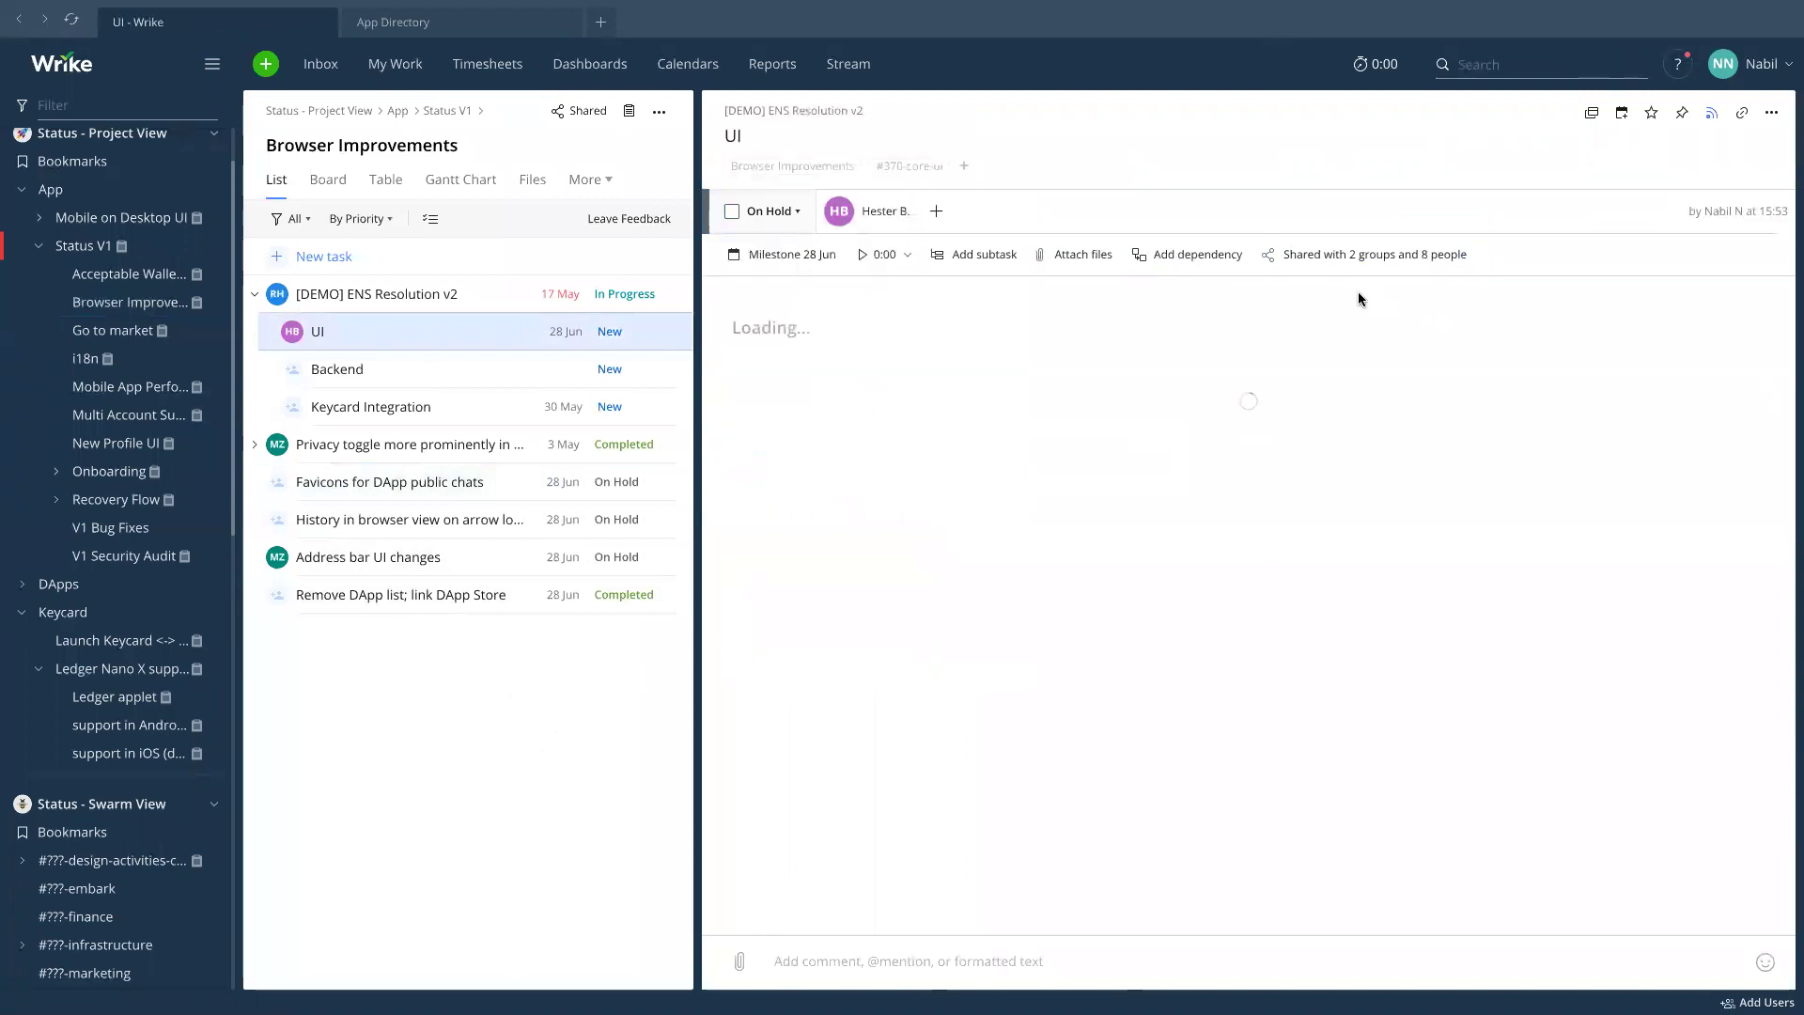
click(430, 310)
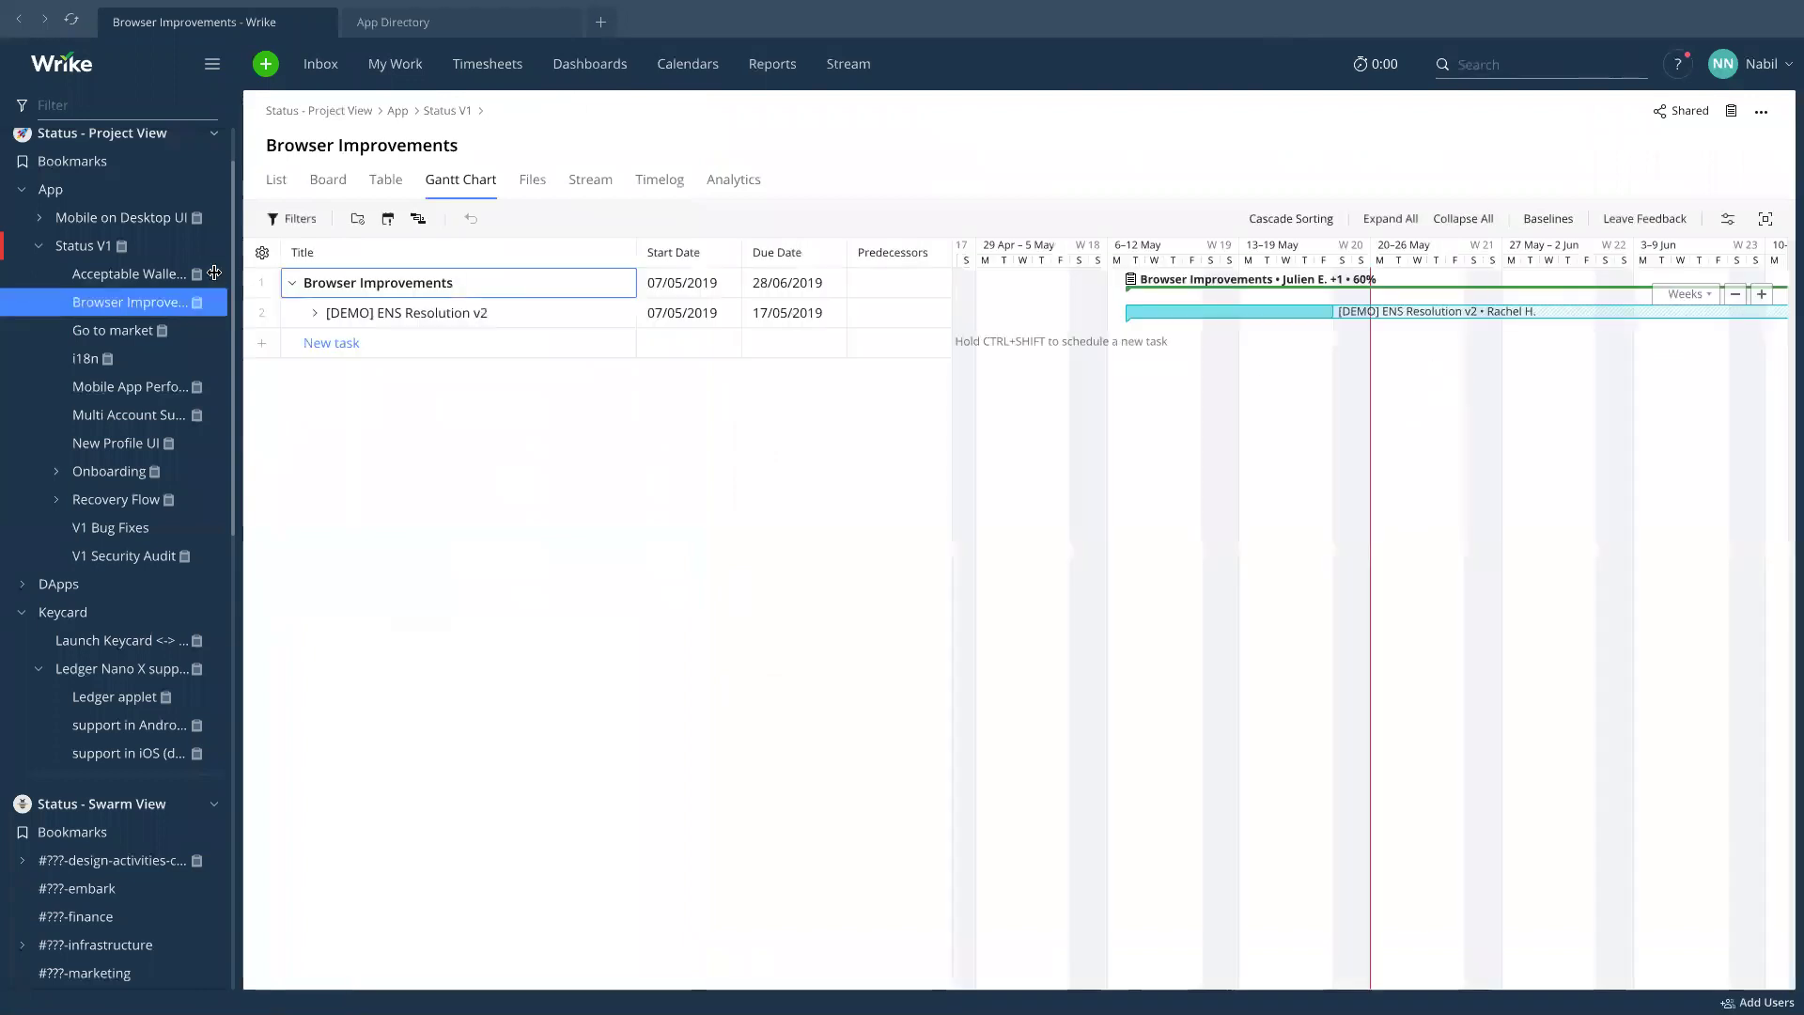
click(314, 312)
drag(1651, 438, 1499, 434)
scroll(1497, 432, right, 5)
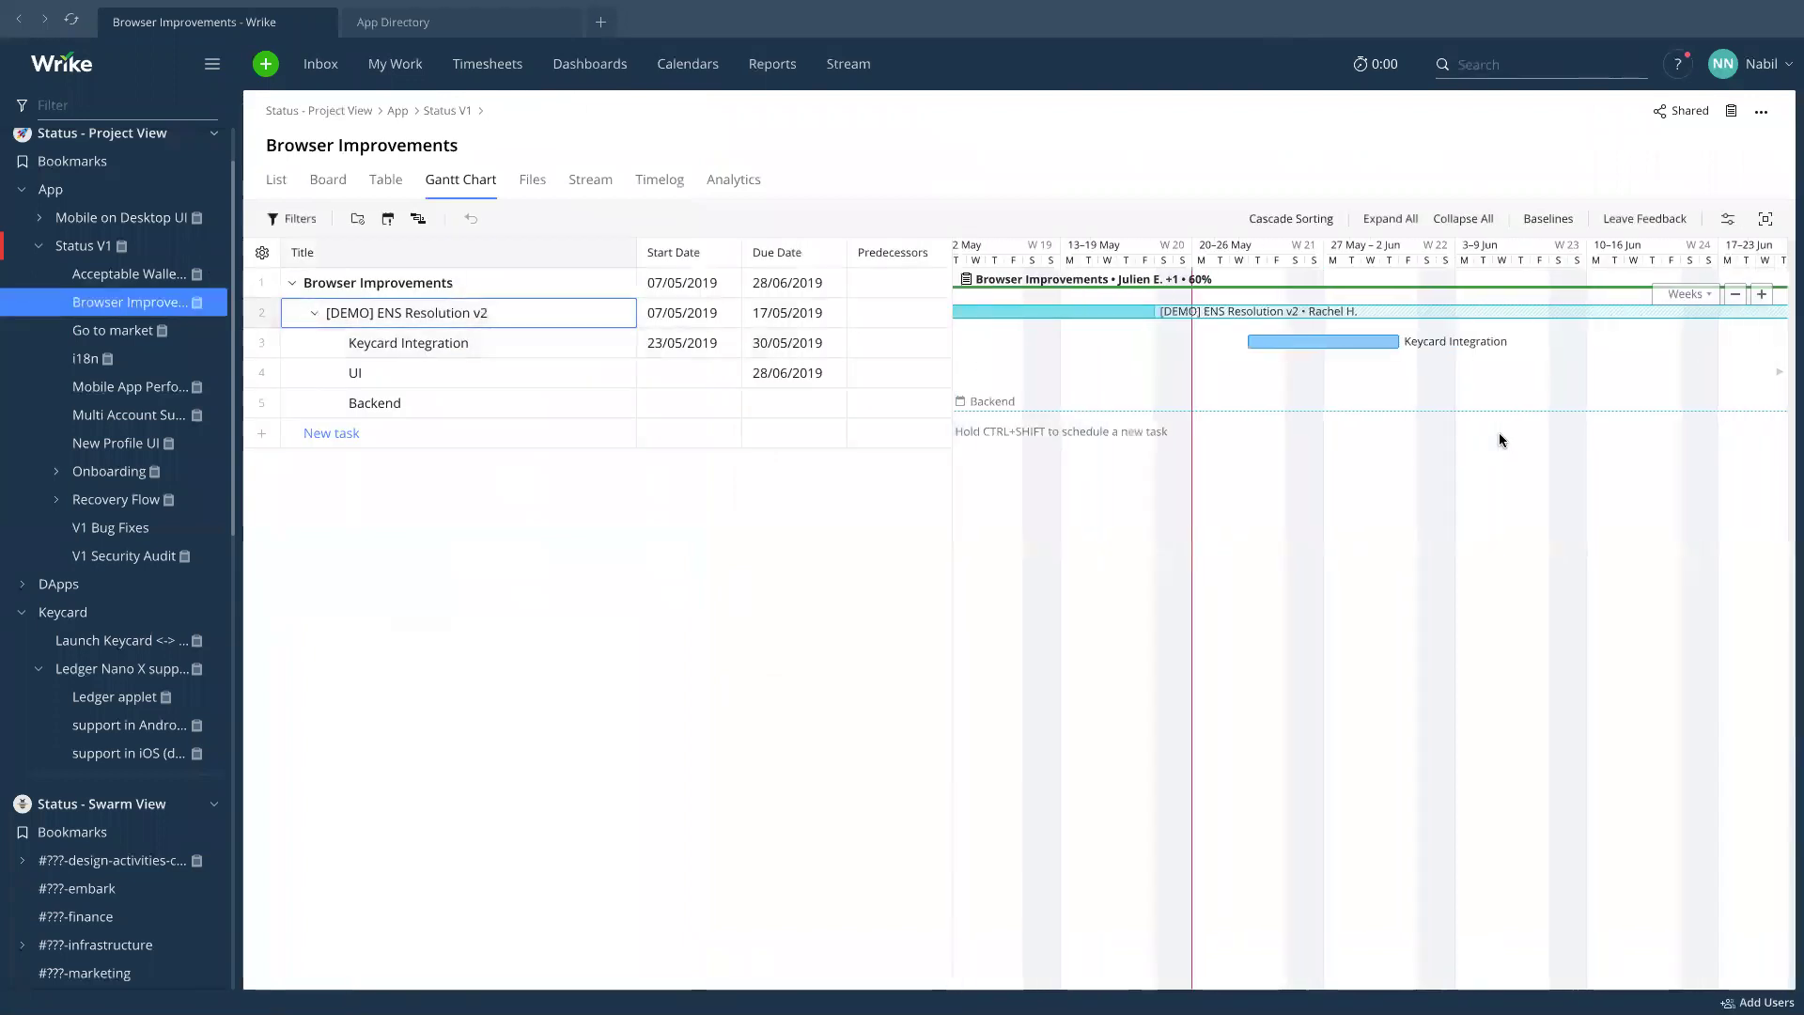
Schedule Backend from 22/05/2019 to 28/05/2019 as the finish-to-start predecessor of Keycard Integration, and move the UI milestone to 10/06/2019.
drag(1702, 372, 1274, 405)
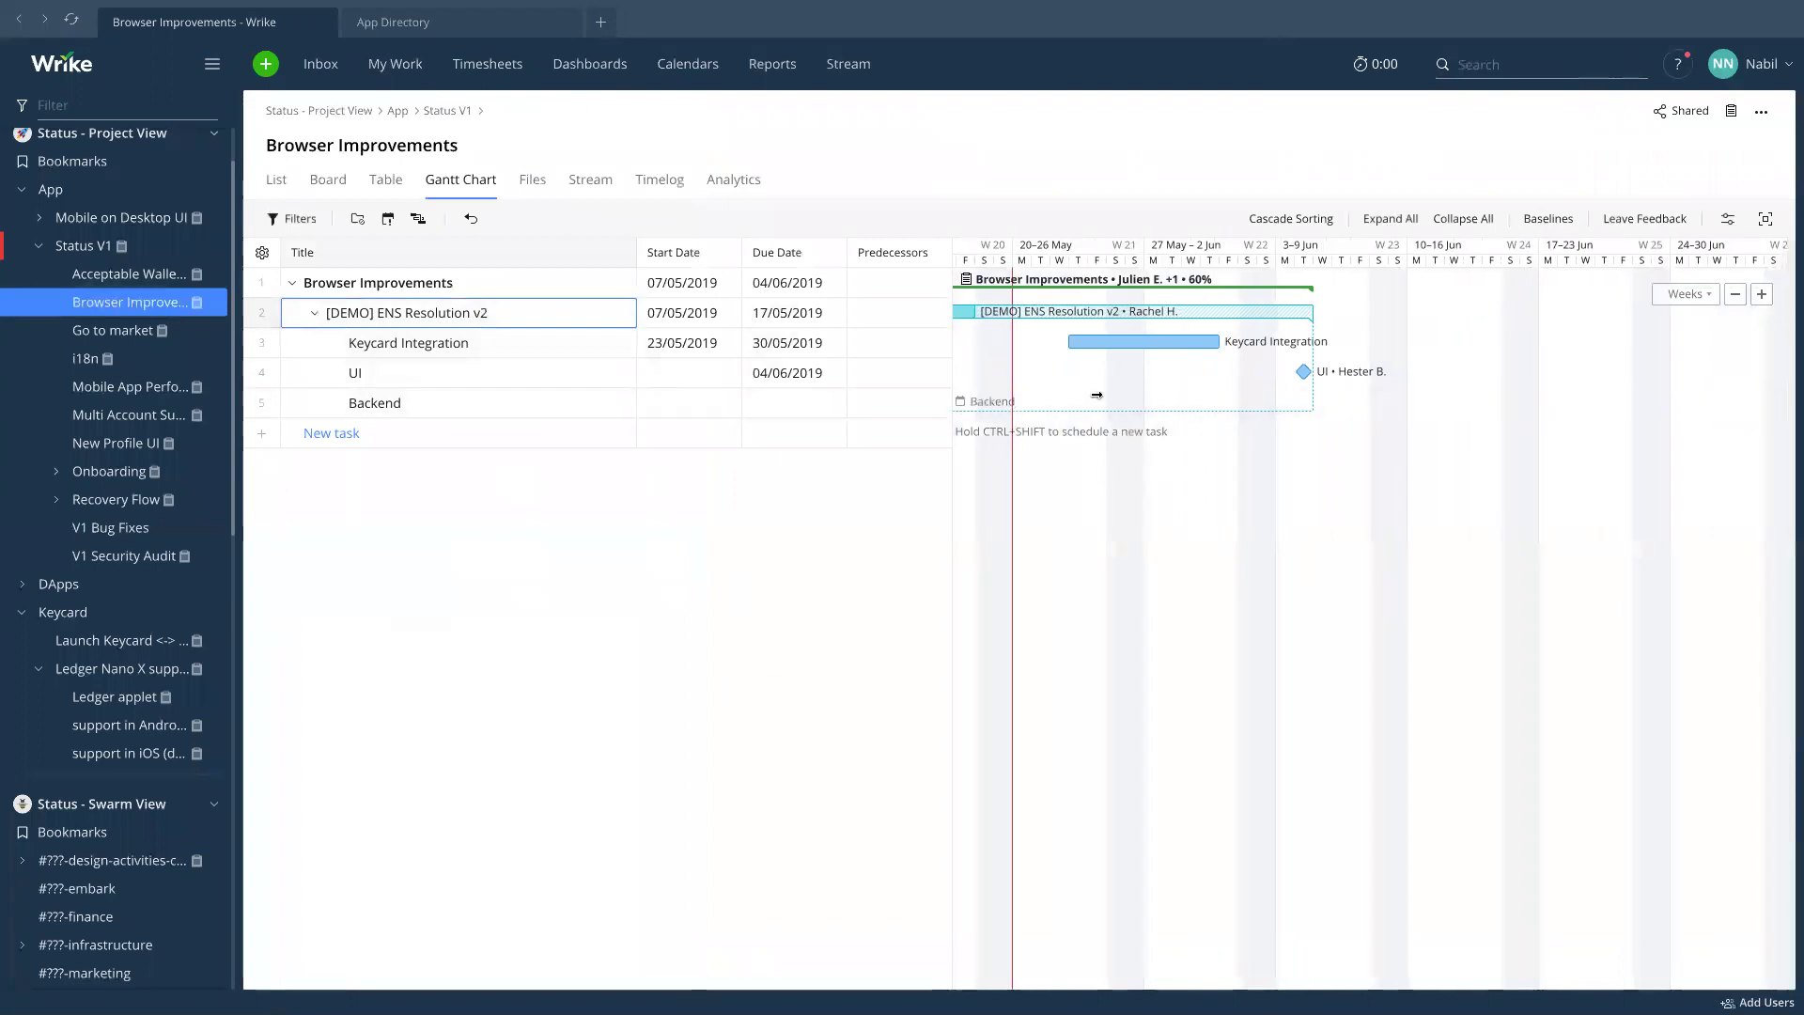
click(1019, 405)
drag(1018, 405, 1113, 403)
mouse_move(1140, 344)
mouse_down()
mouse_move(1215, 344)
mouse_move(1152, 370)
mouse_move(1148, 344)
mouse_up()
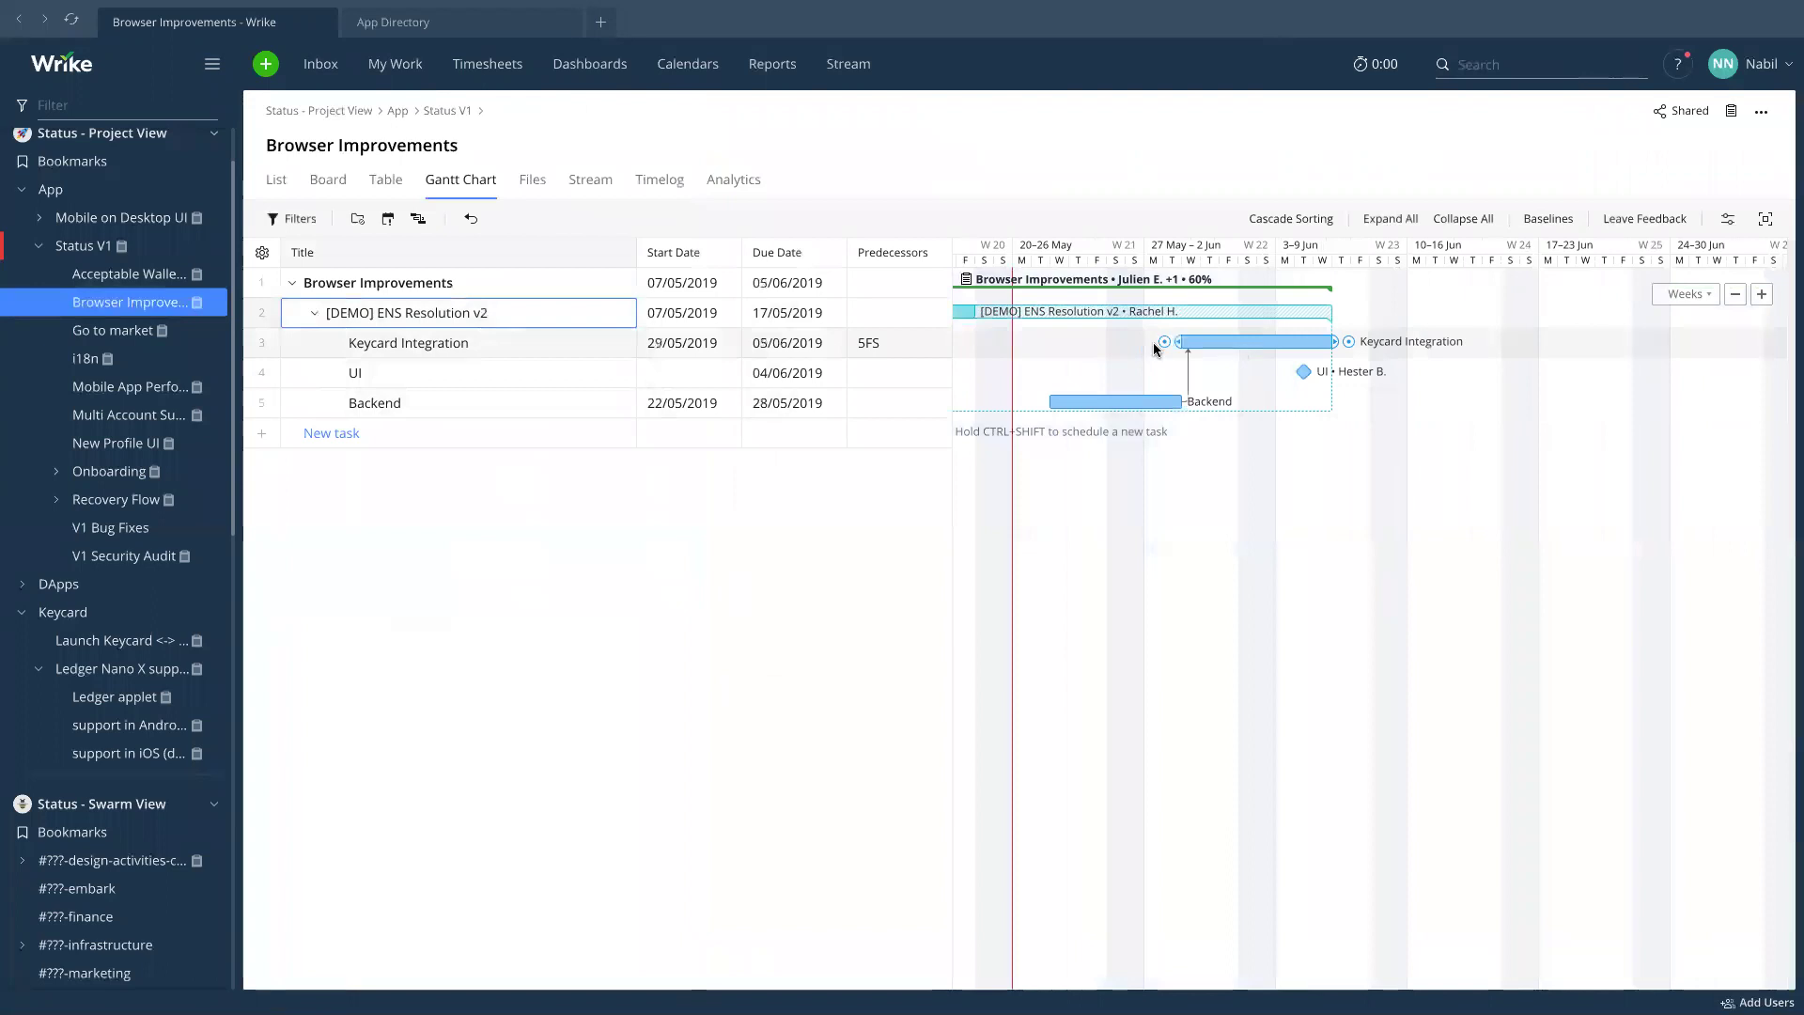
drag(1304, 371, 1416, 371)
Add a task named FE below Backend and indent it as a subtask of [DEMO] ENS Resolution v2.
click(400, 428)
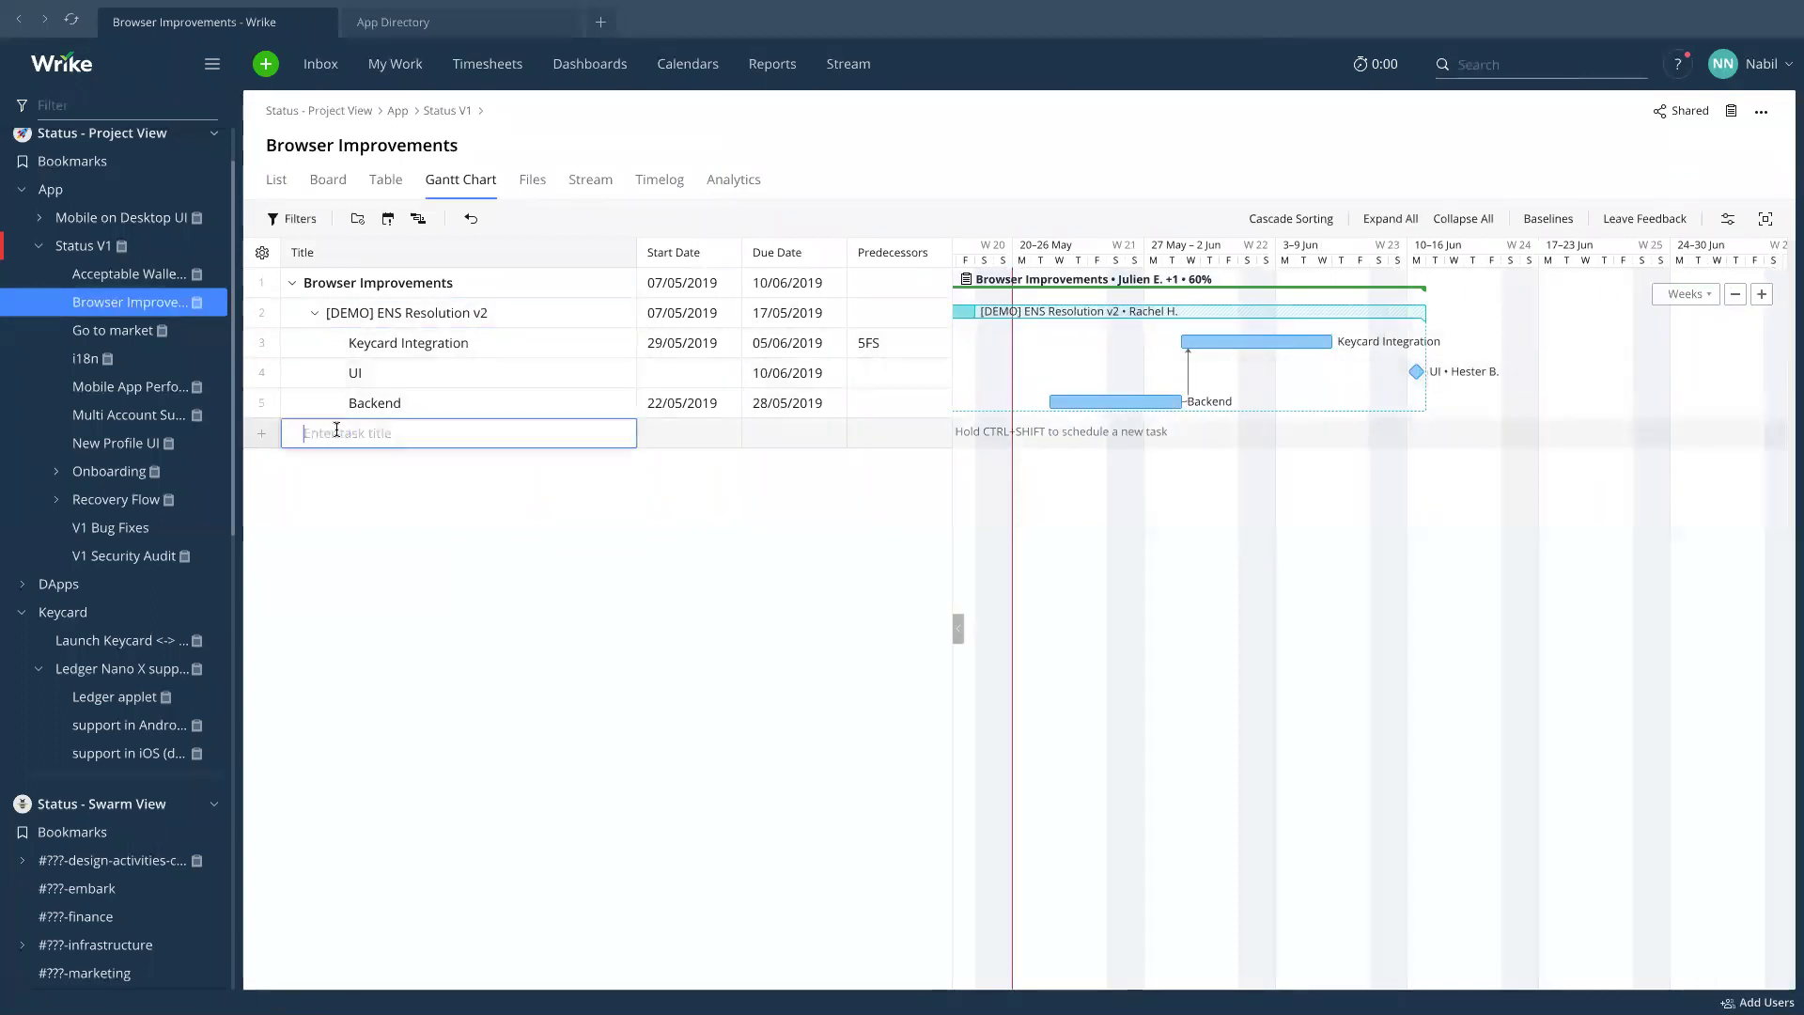
text(Launch)
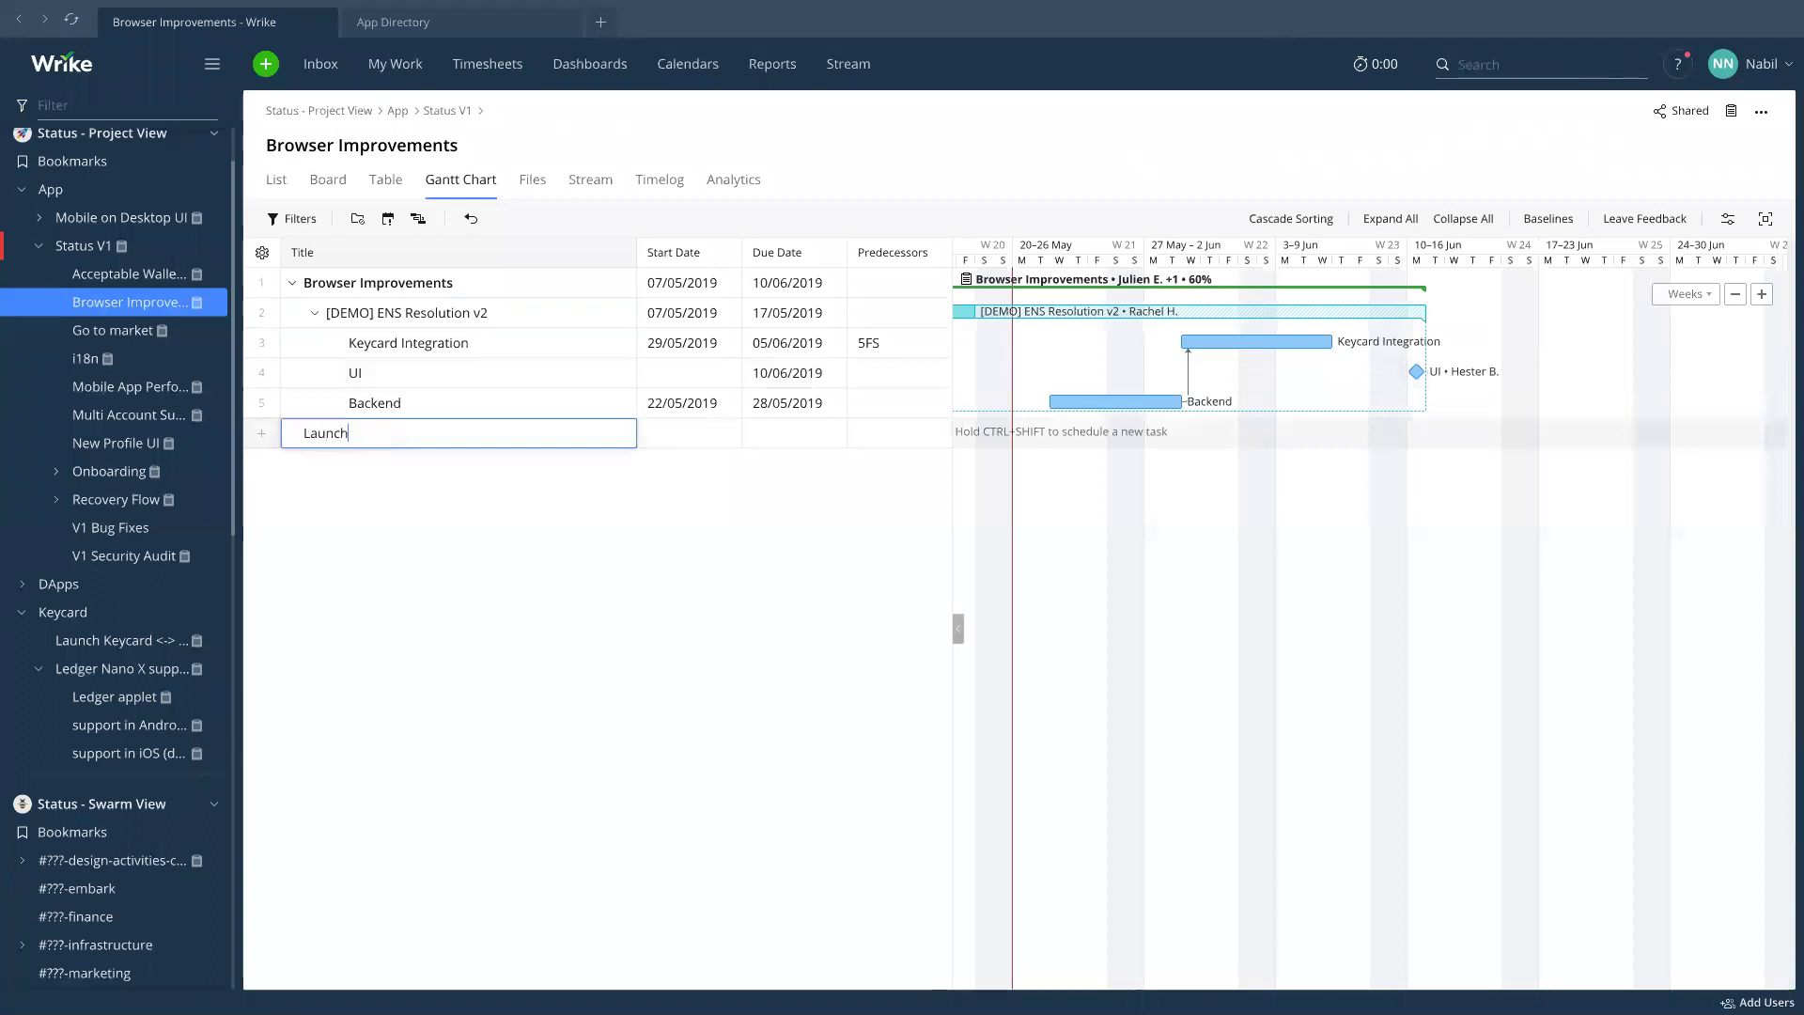
text(FE)
key(ctrl+a)
text(FE)
key(Return)
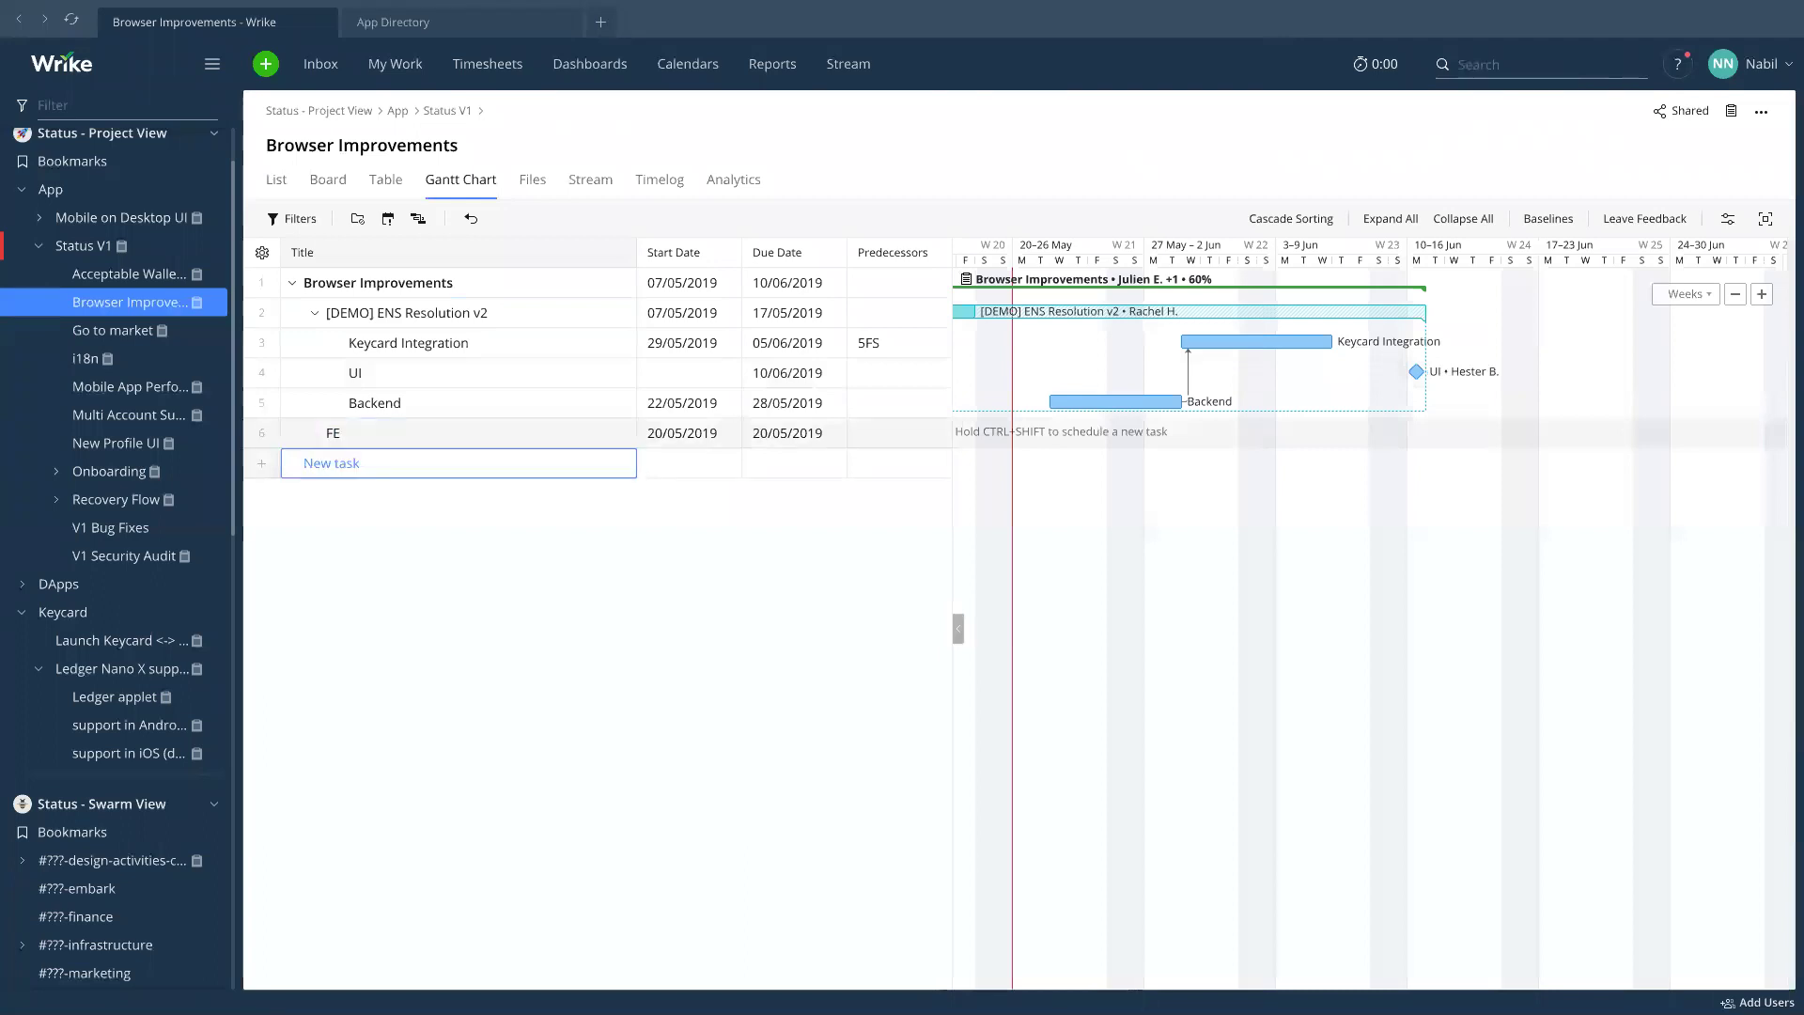
right_click(324, 435)
click(272, 553)
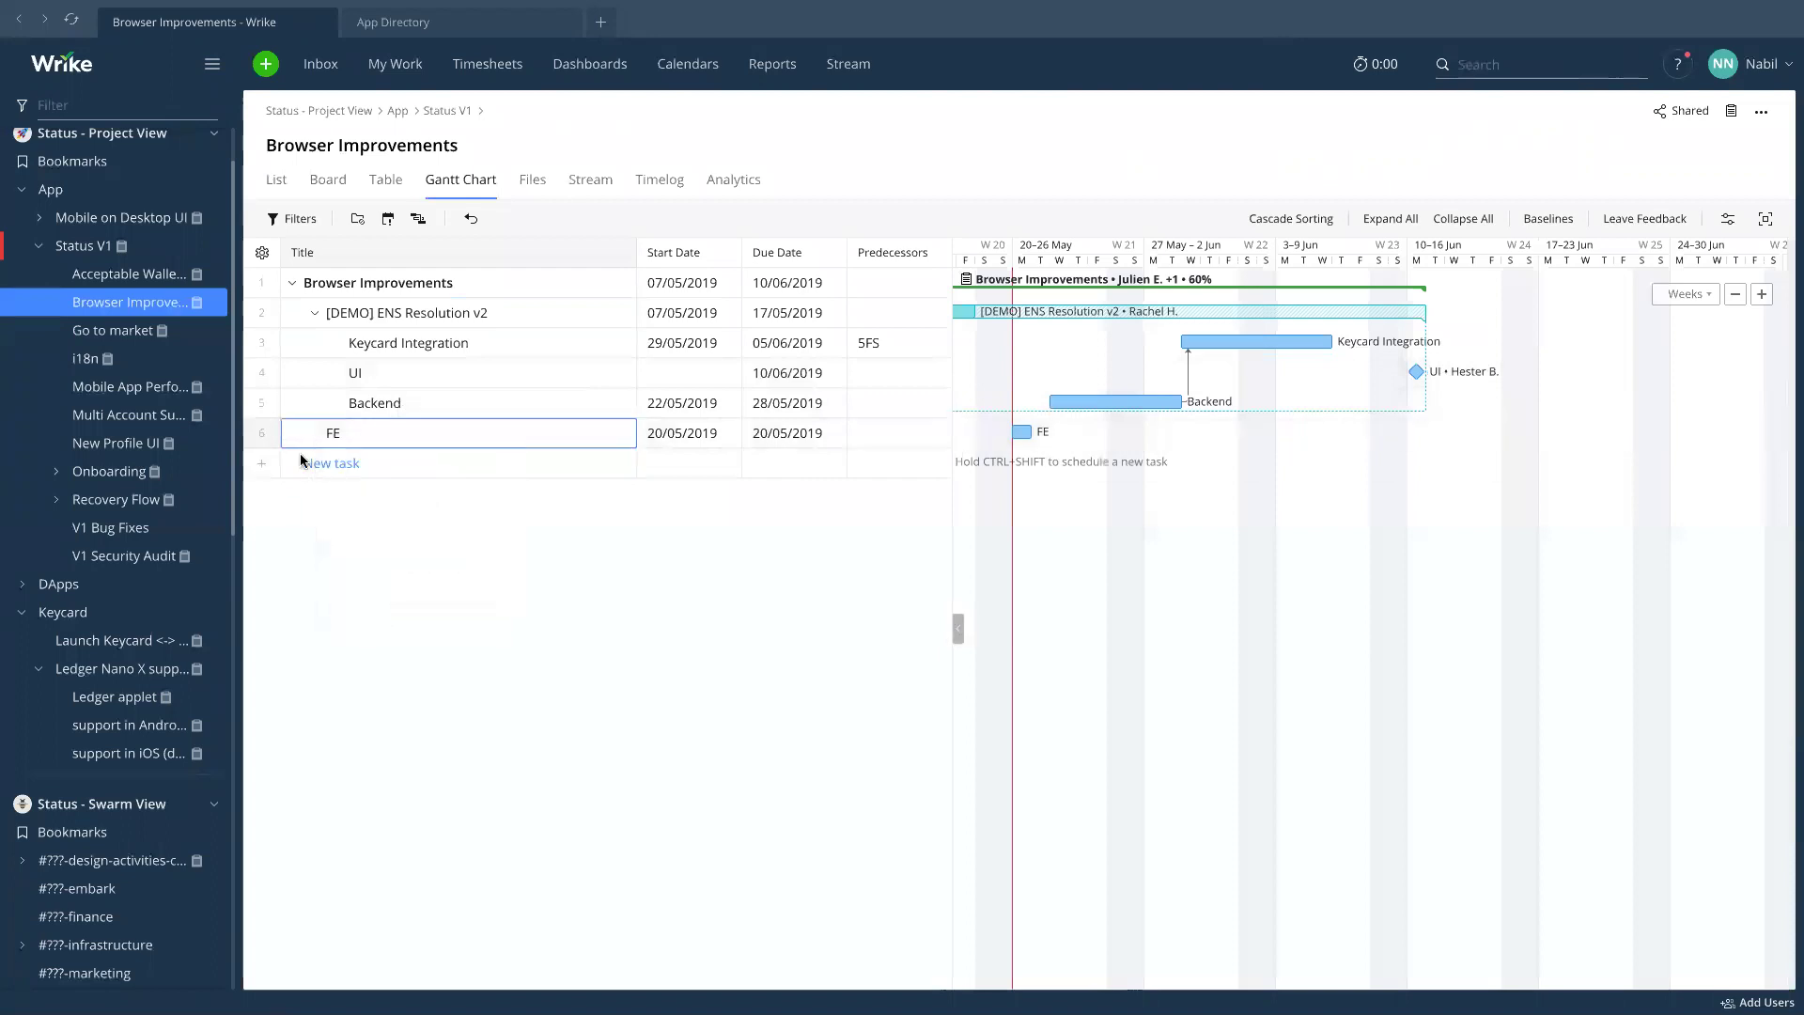
right_click(359, 440)
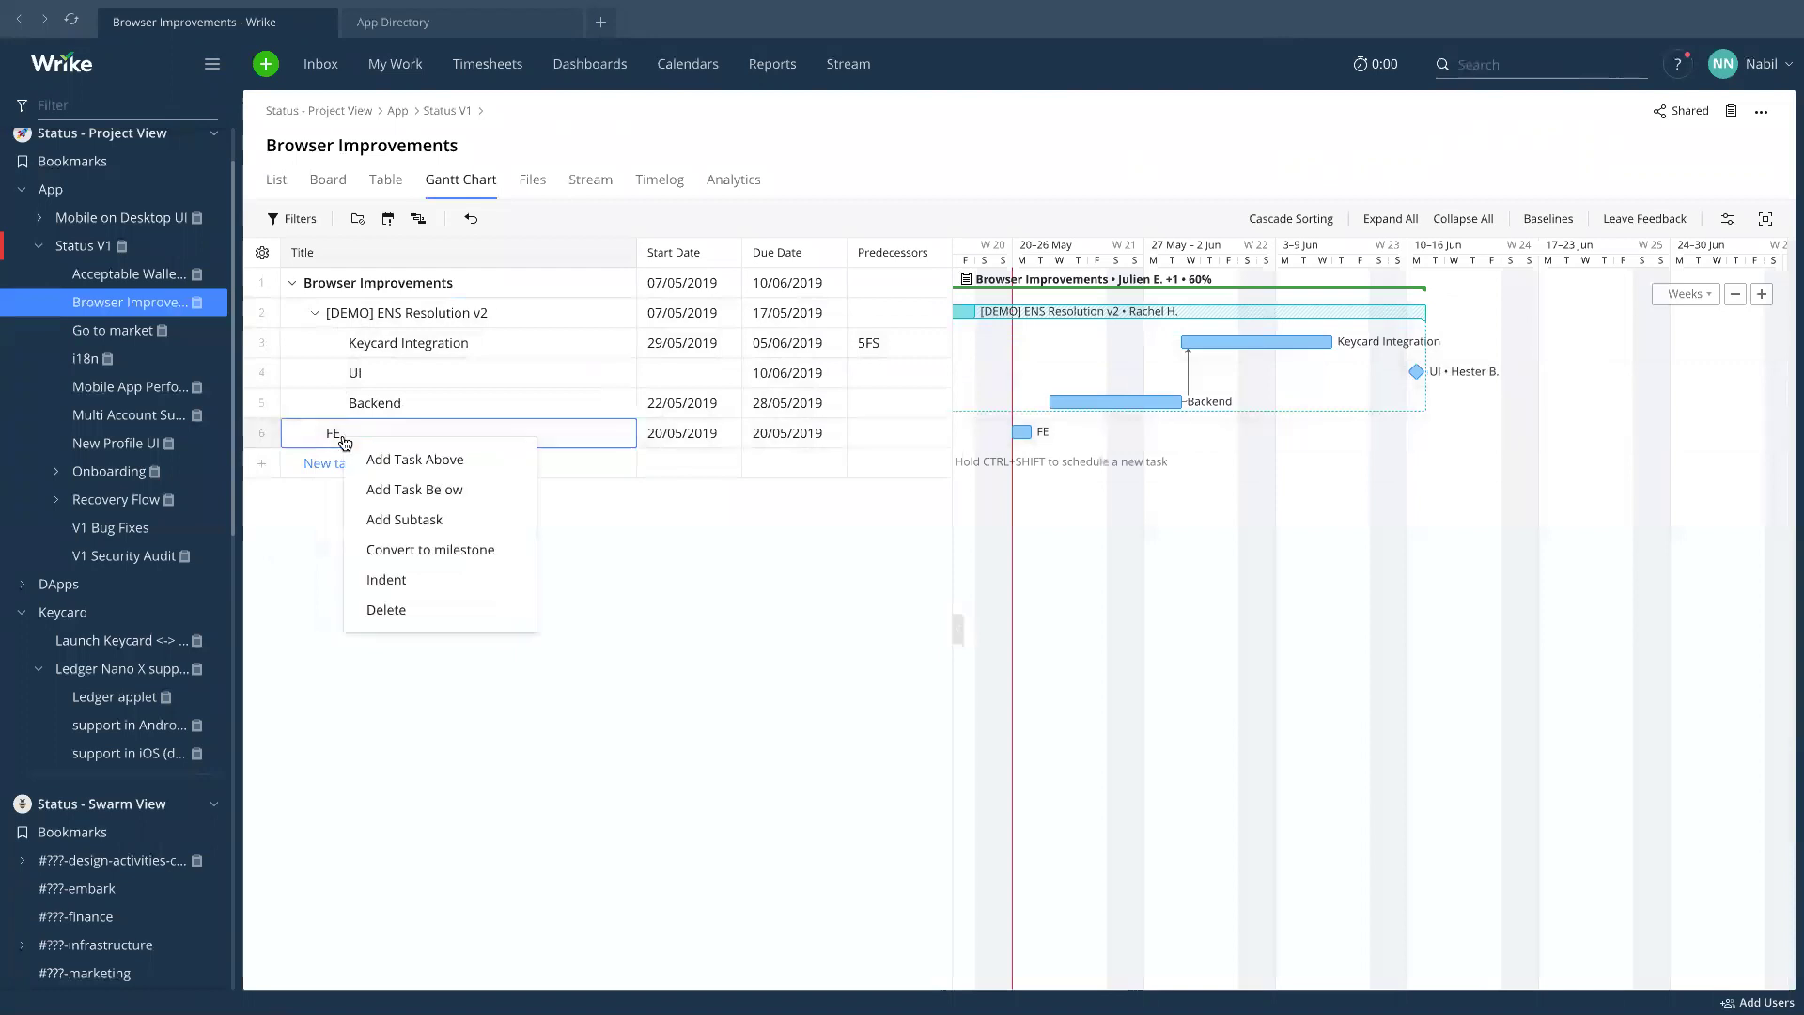
click(419, 581)
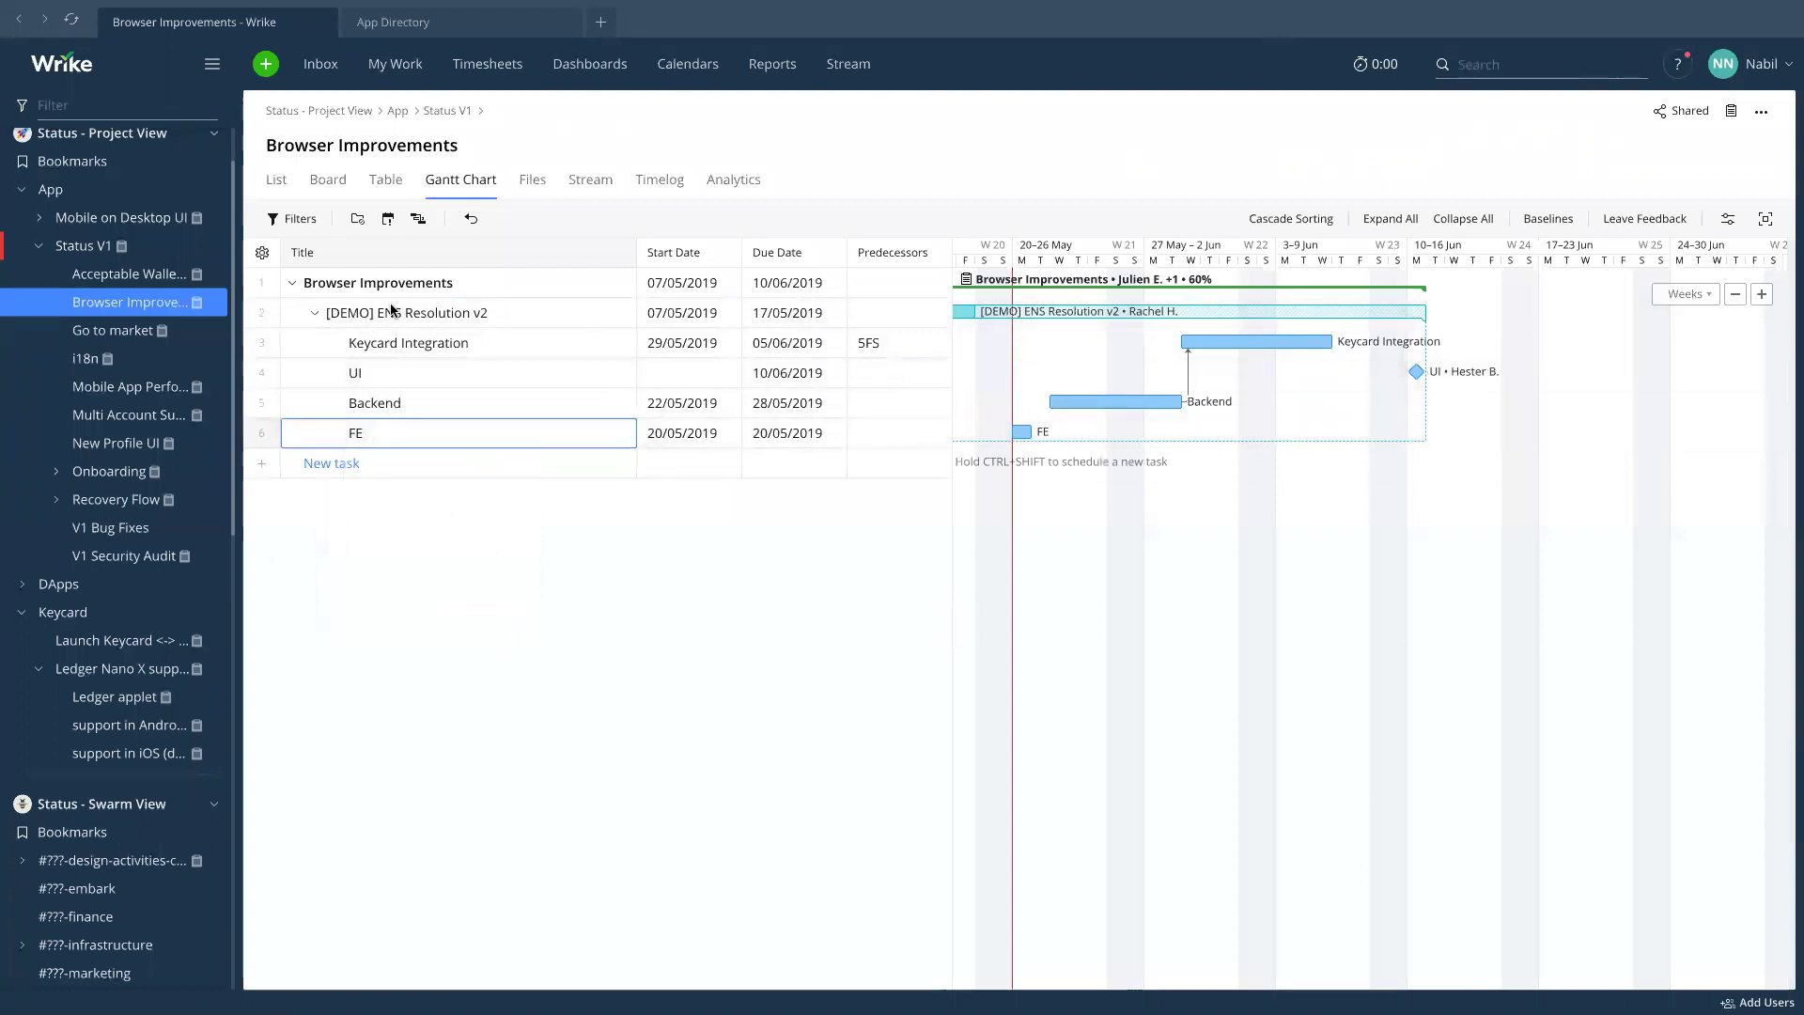
Schedule FE from 11/06/2019 to 18/06/2019 and make the UI milestone its finish-to-start predecessor.
drag(1030, 431, 1180, 431)
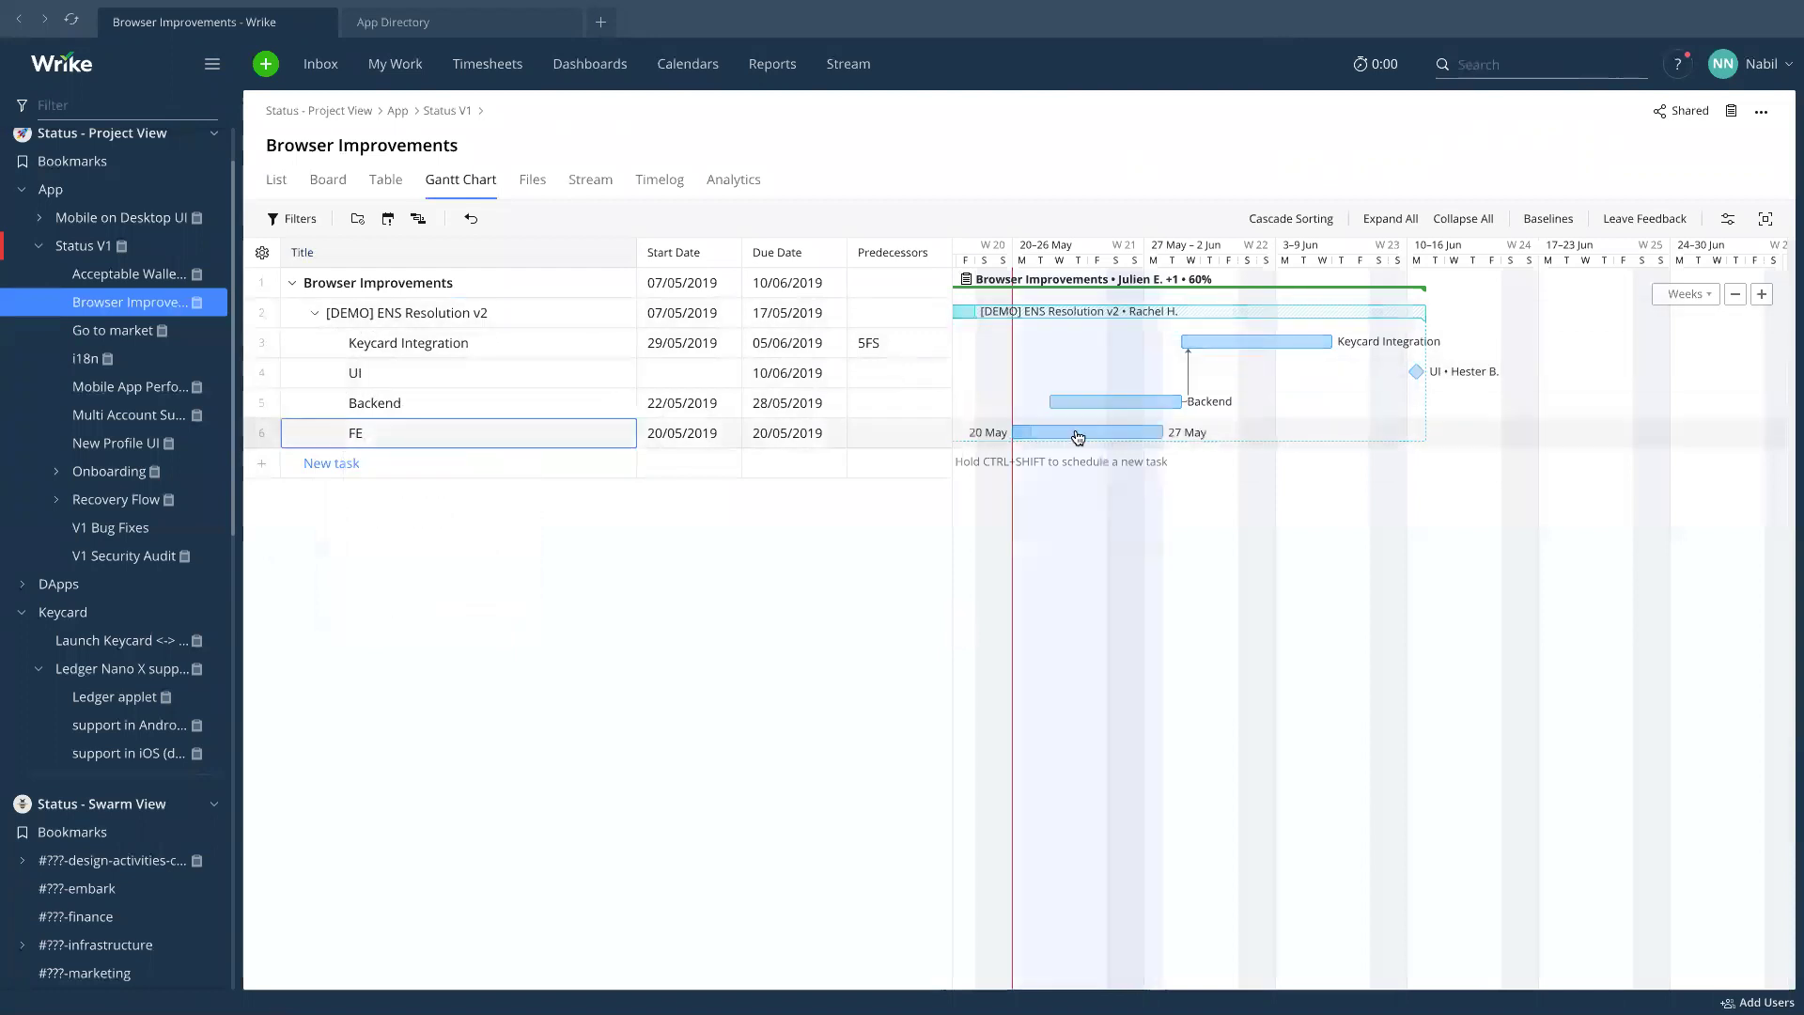
drag(1469, 421, 1518, 431)
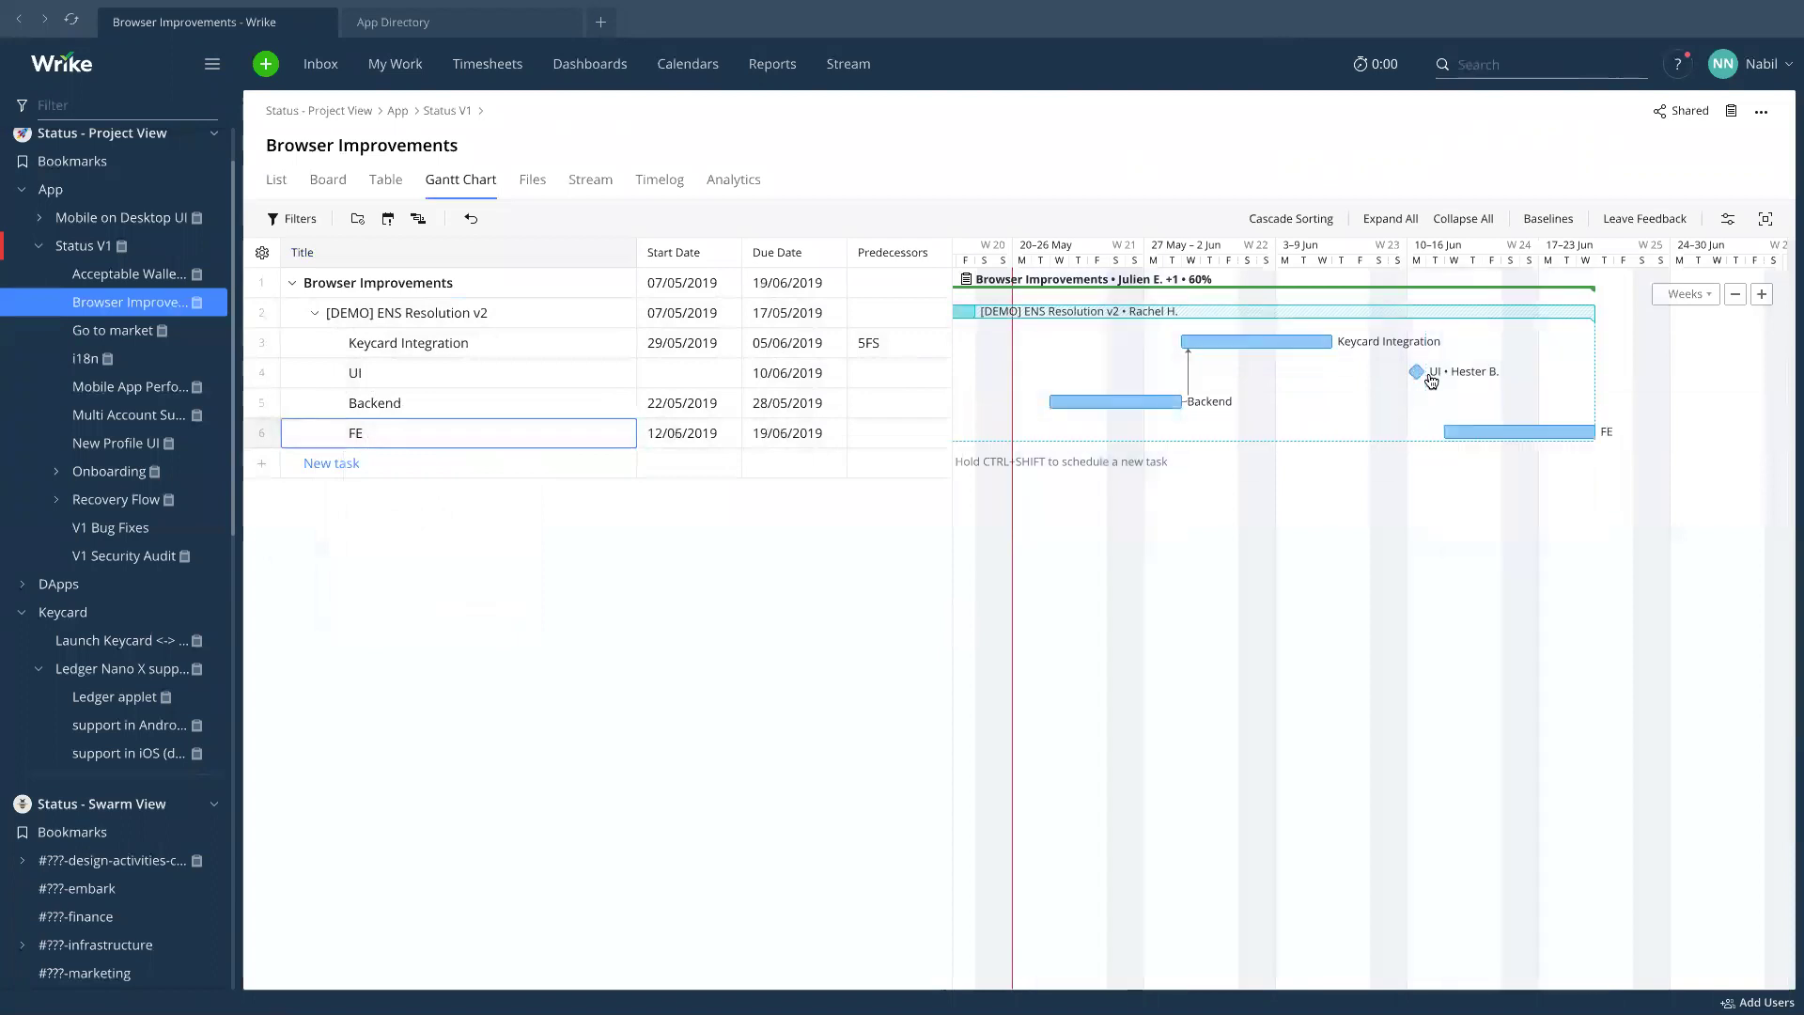
drag(1431, 381, 1518, 433)
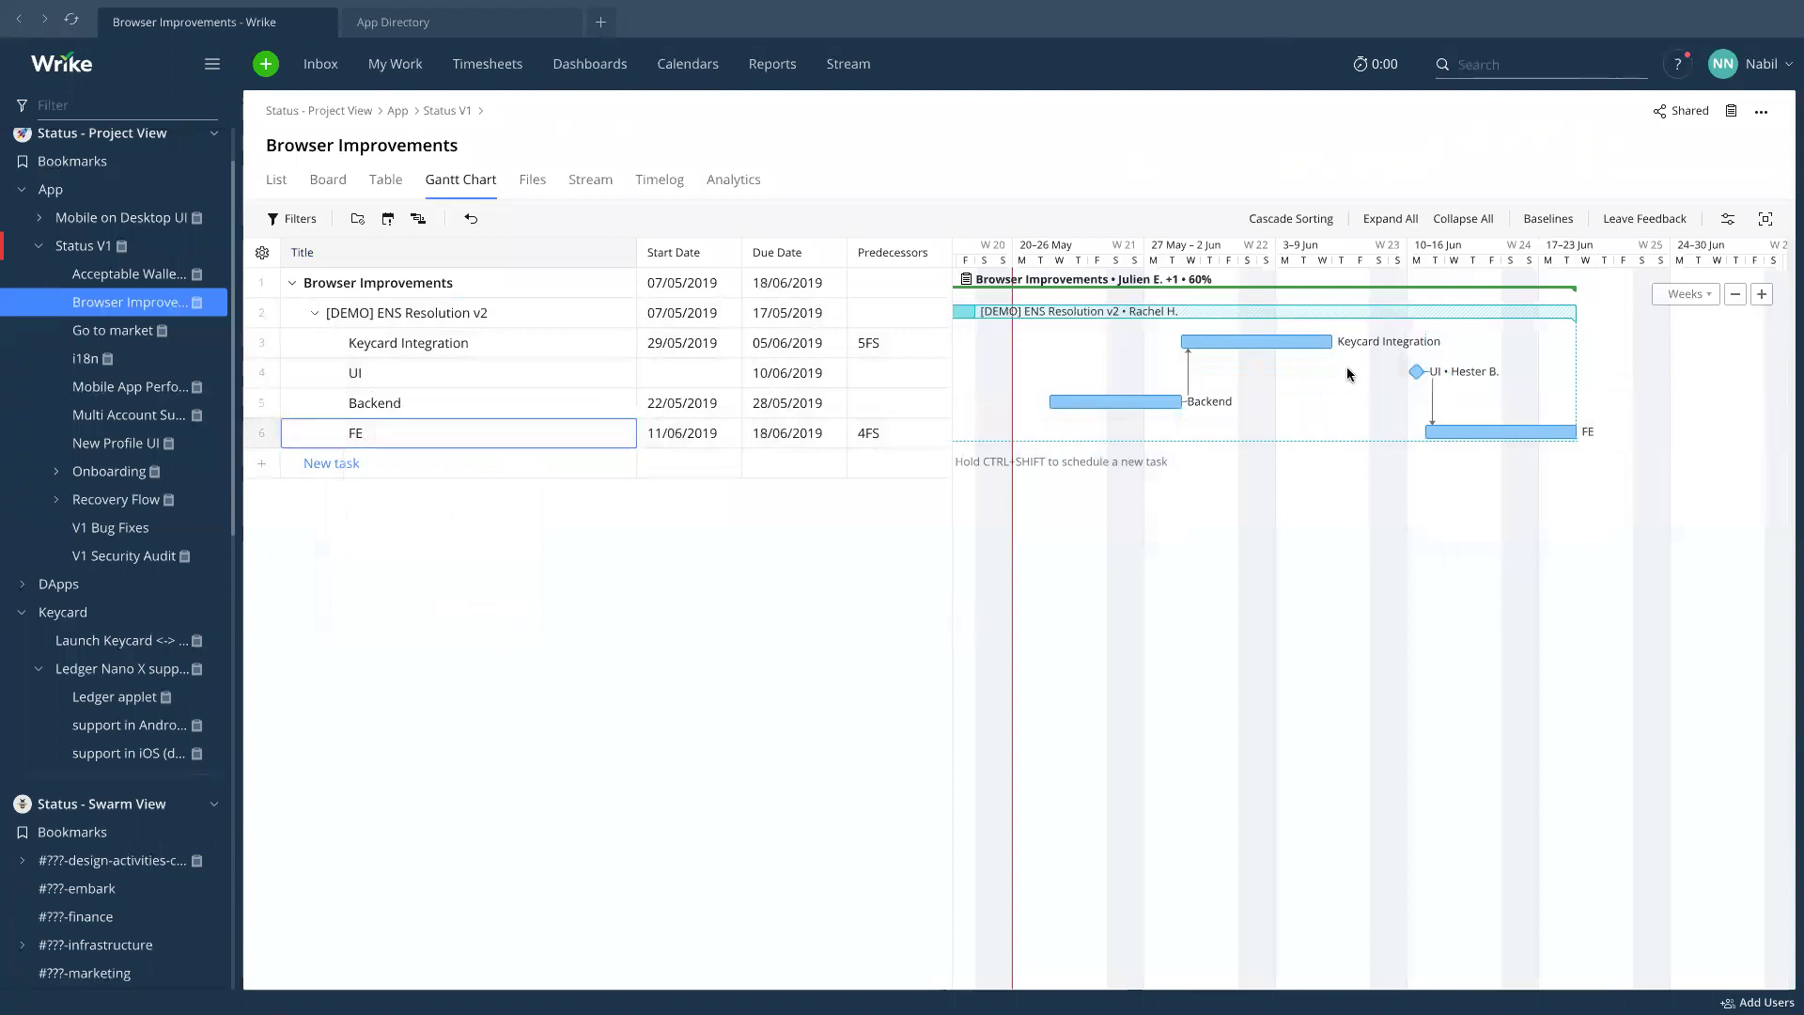
Add a new task named Public Launch / Mainnet below FE.
click(269, 467)
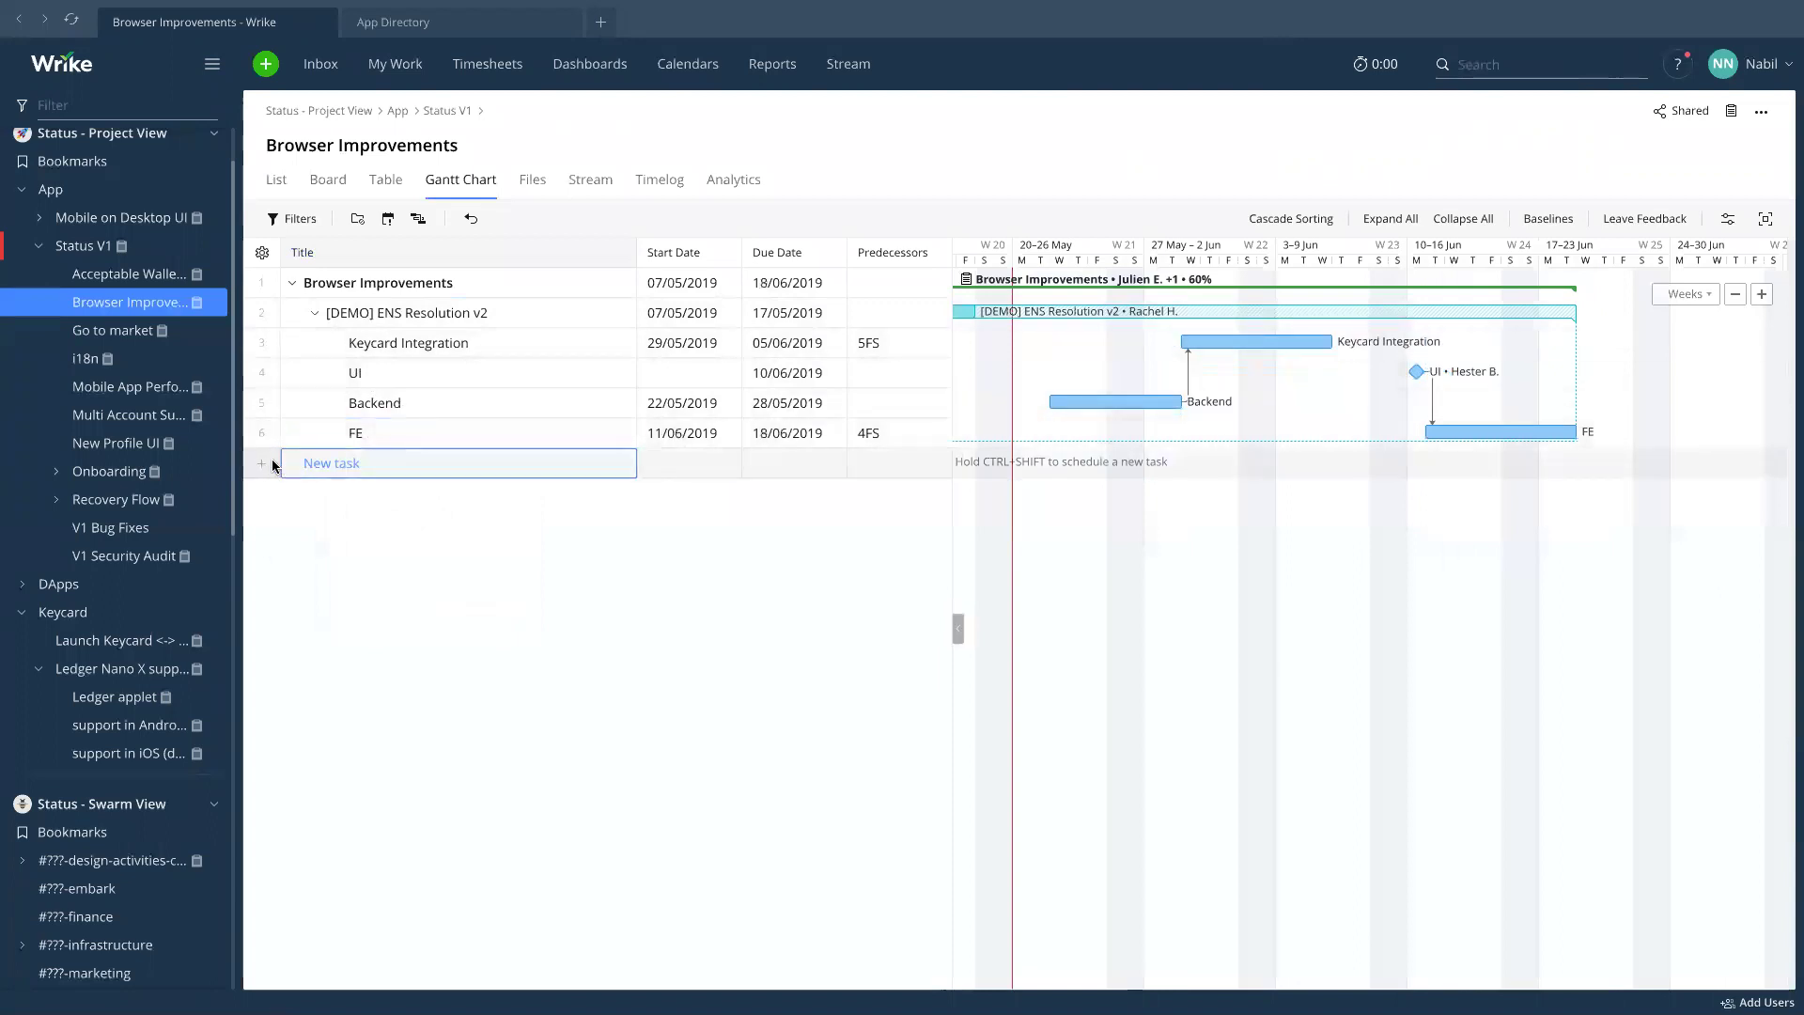
text(P)
text(unli)
key(BackSpace)
key(BackSpace)
key(BackSpace)
key(BackSpace)
key(BackSpace)
text(P)
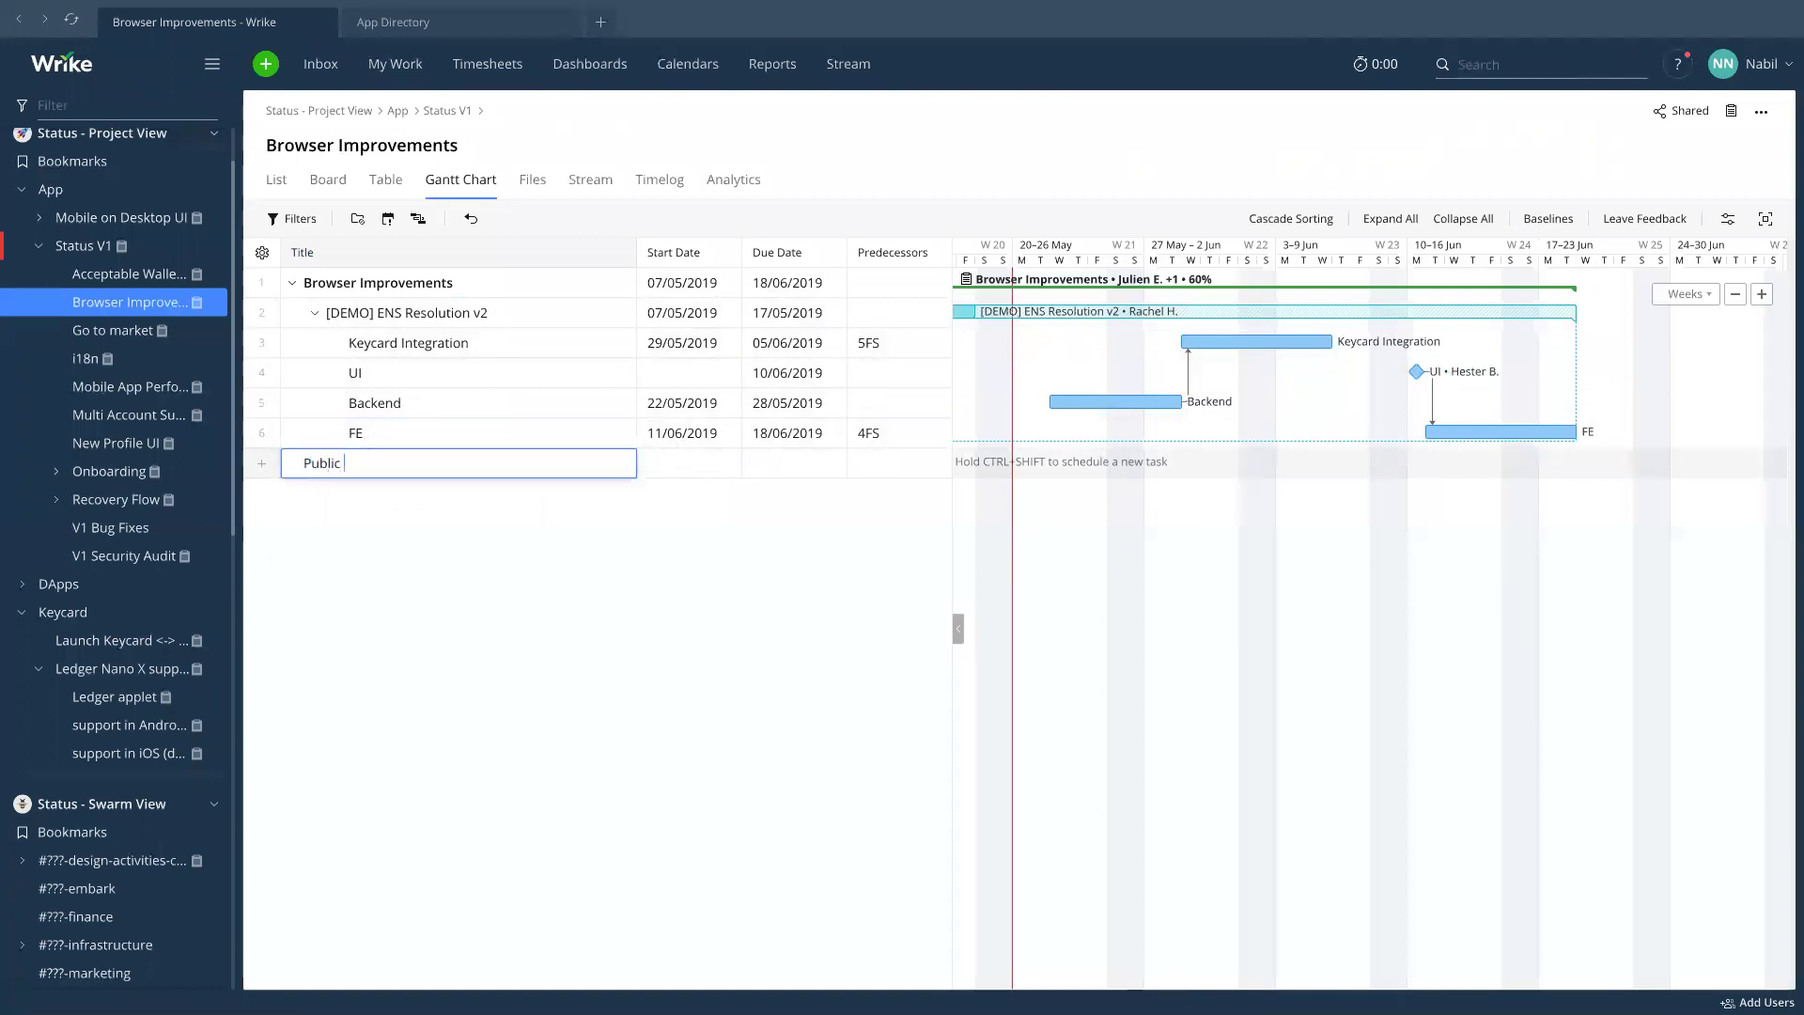
key(super+a)
key(Right)
text(/ Mainnet)
key(Return)
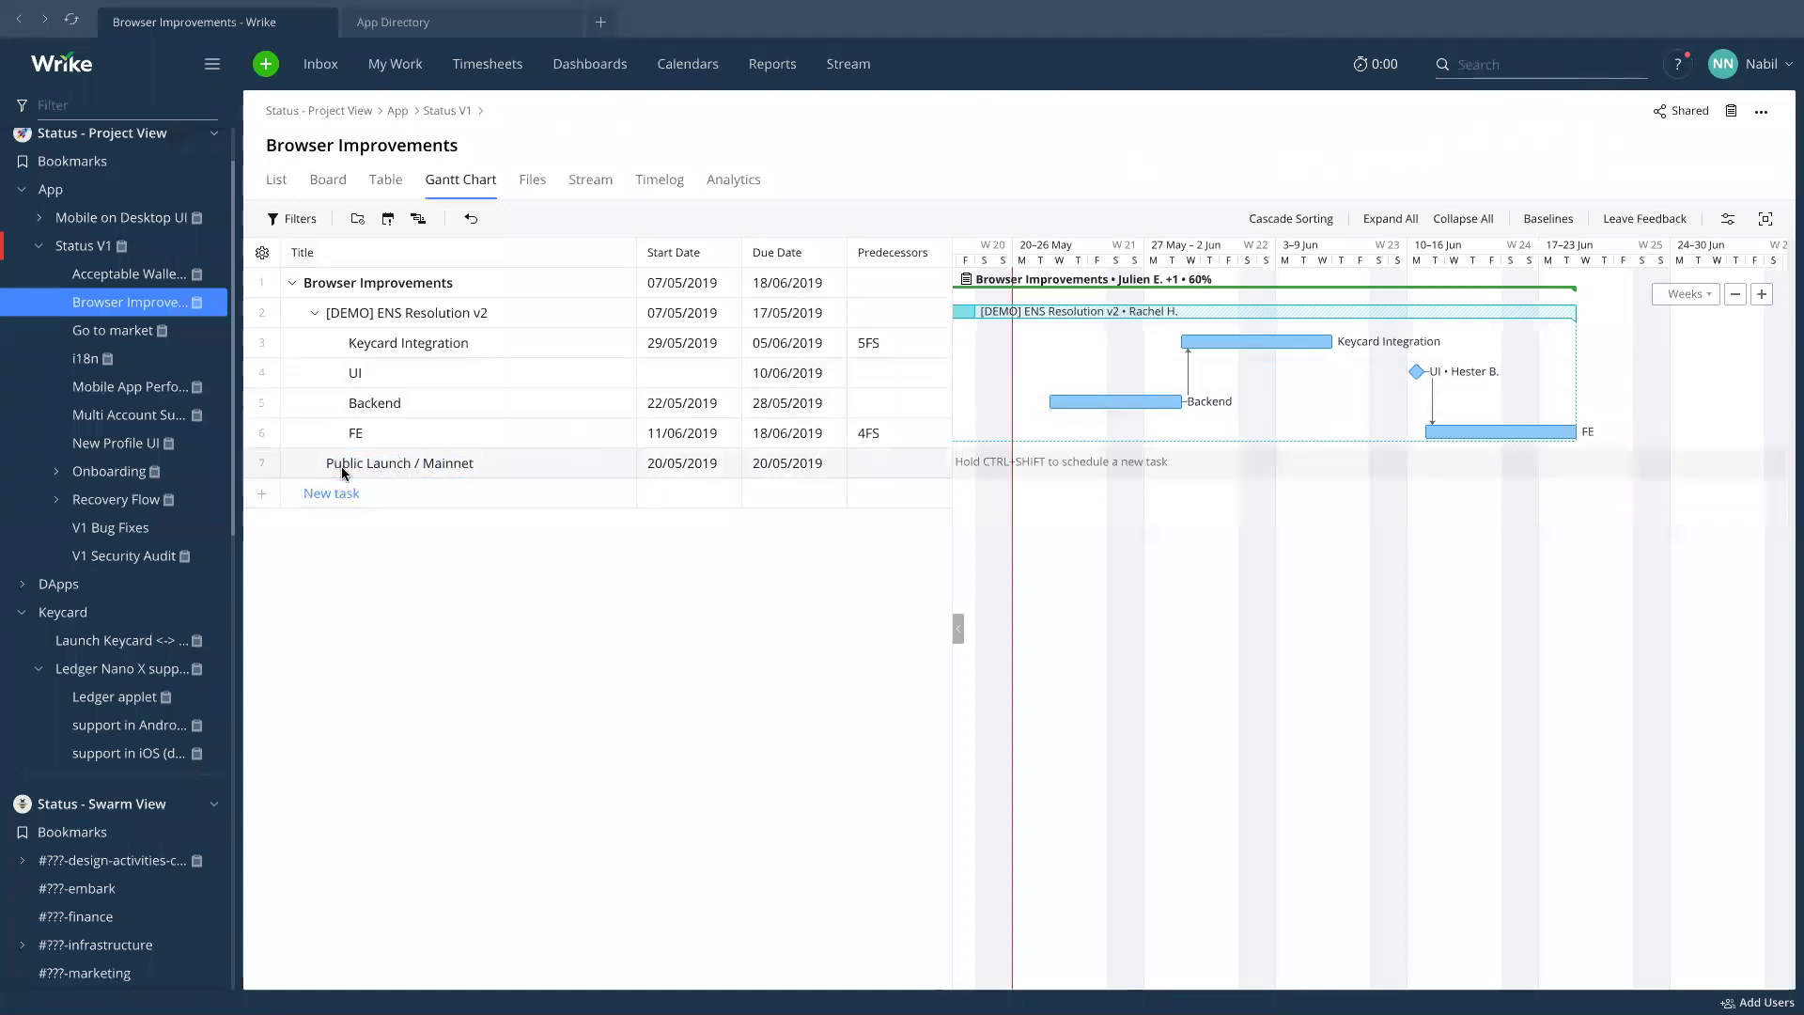
Indent Public Launch / Mainnet so it becomes a subtask of [DEMO] ENS Resolution v2.
right_click(251, 461)
click(322, 609)
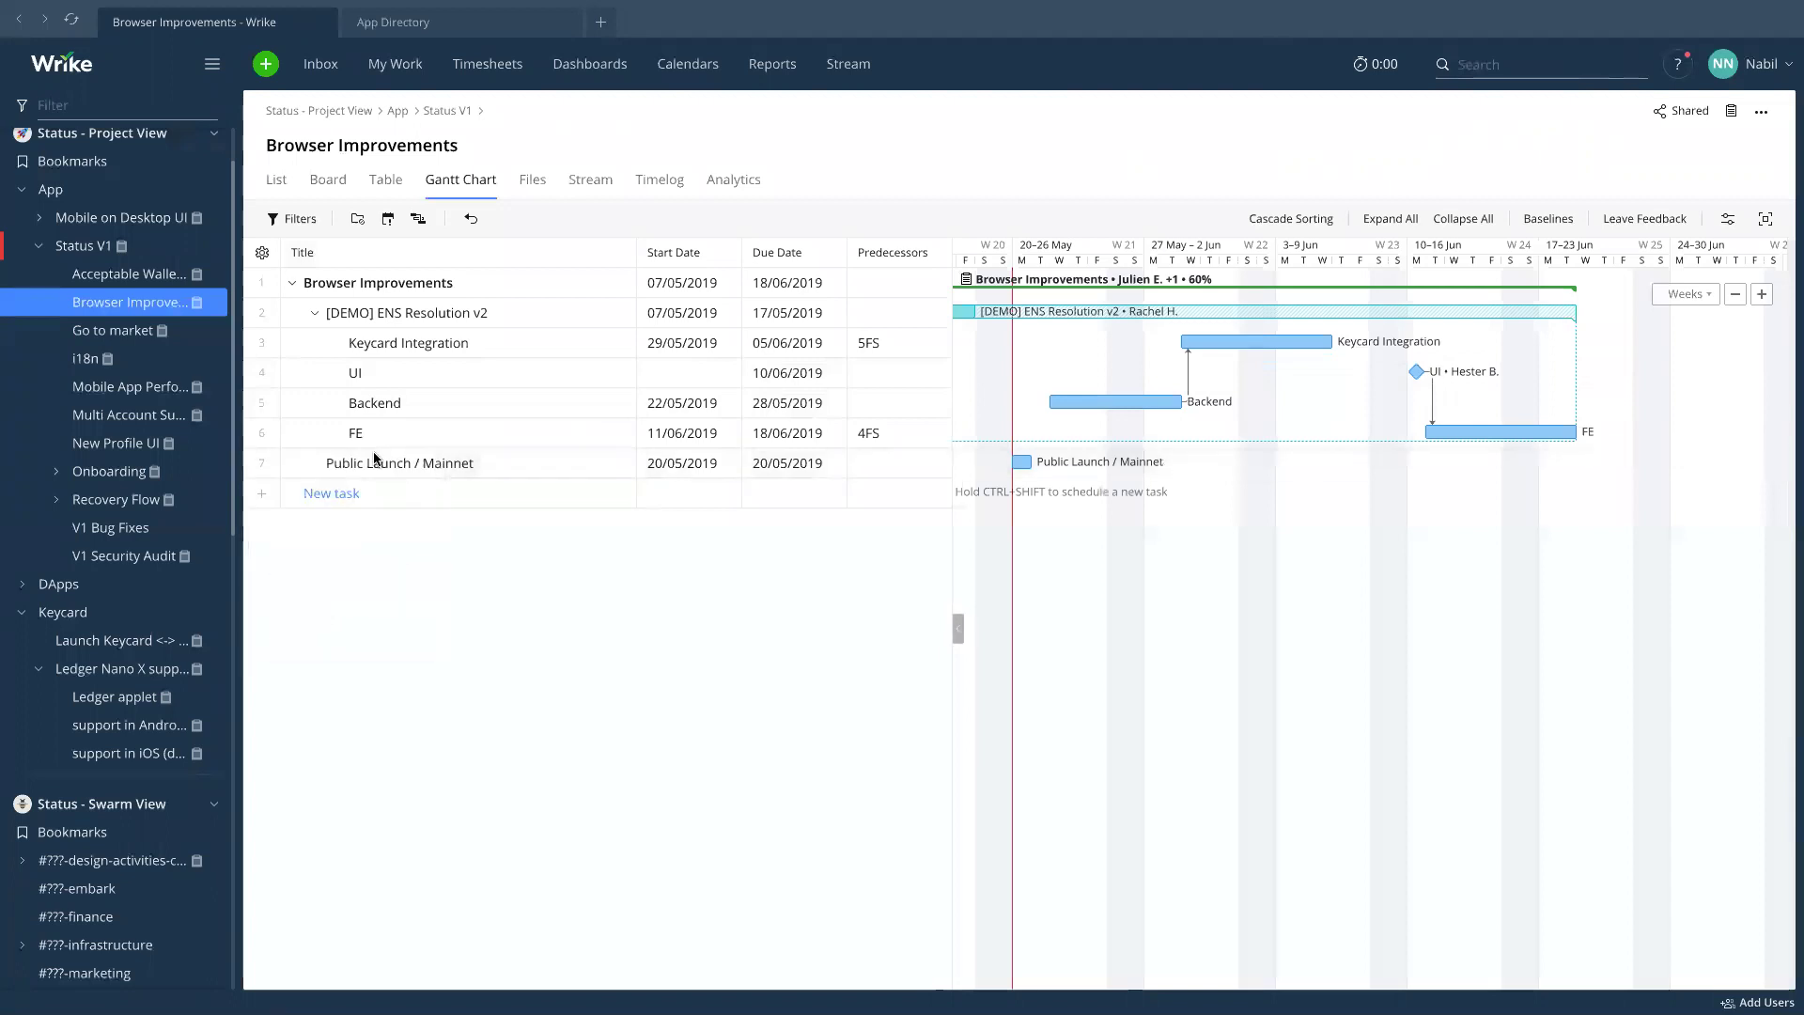
click(263, 464)
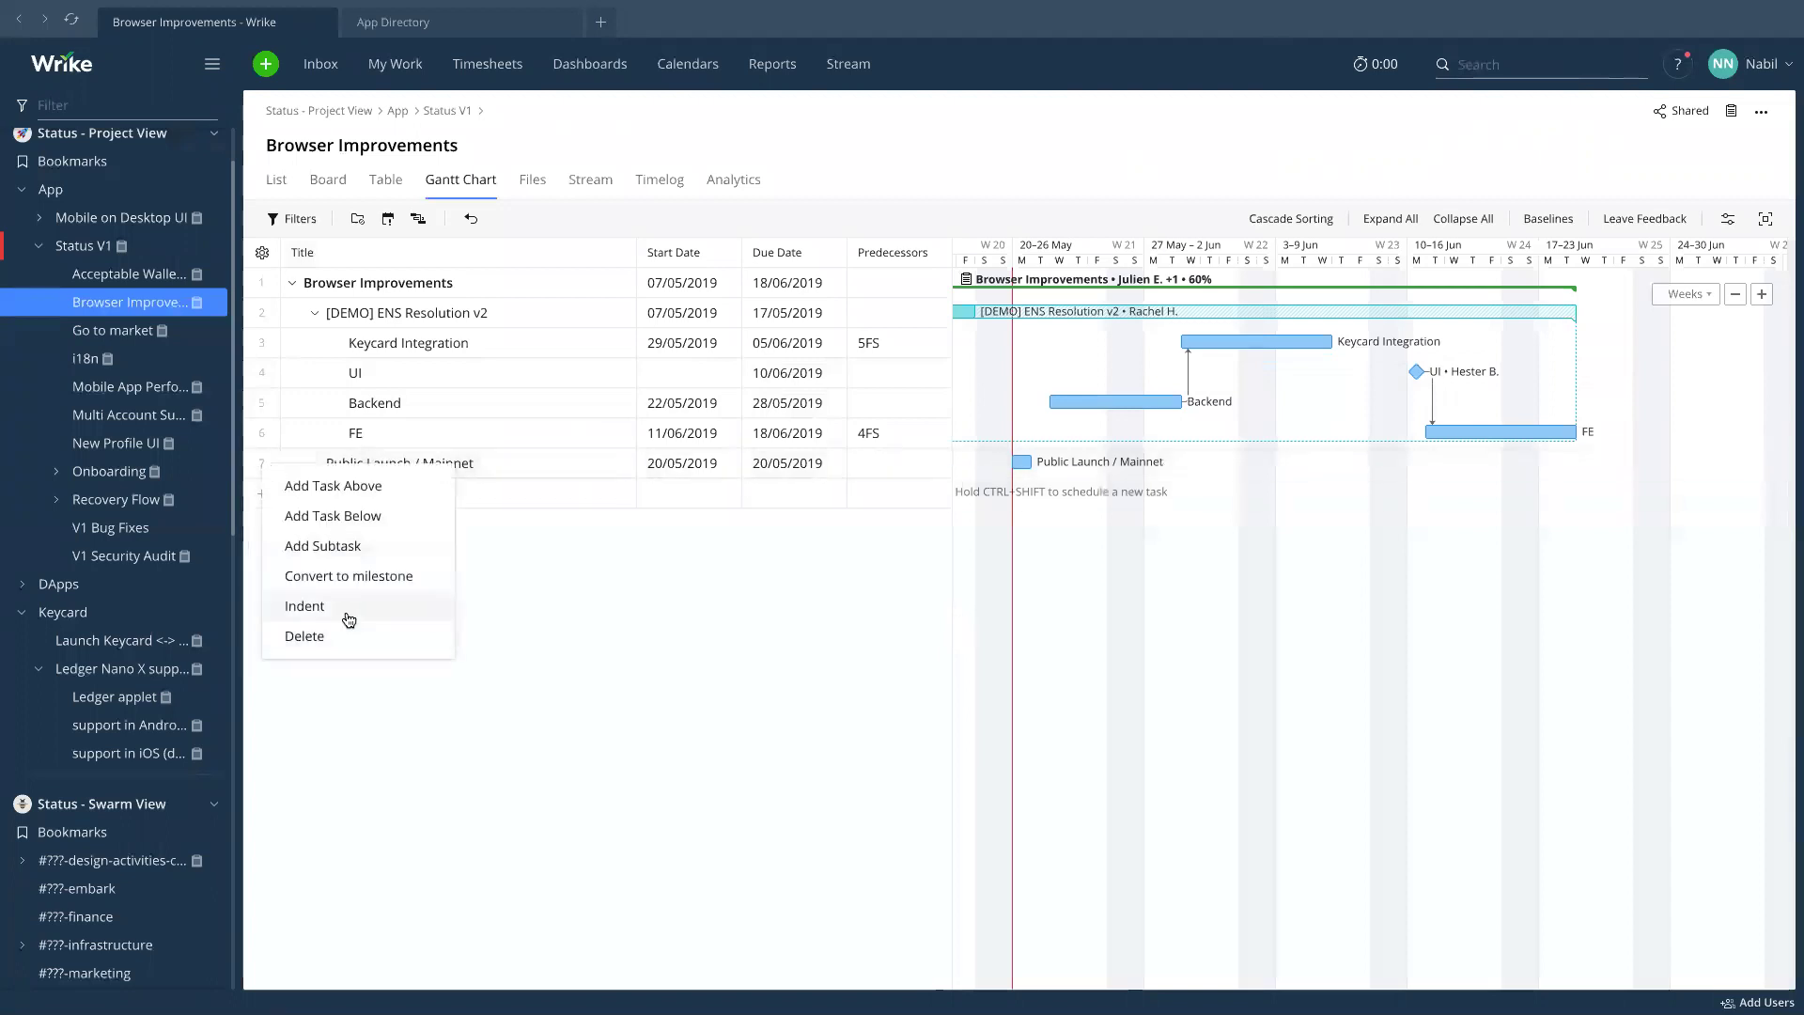
key(Escape)
click(369, 466)
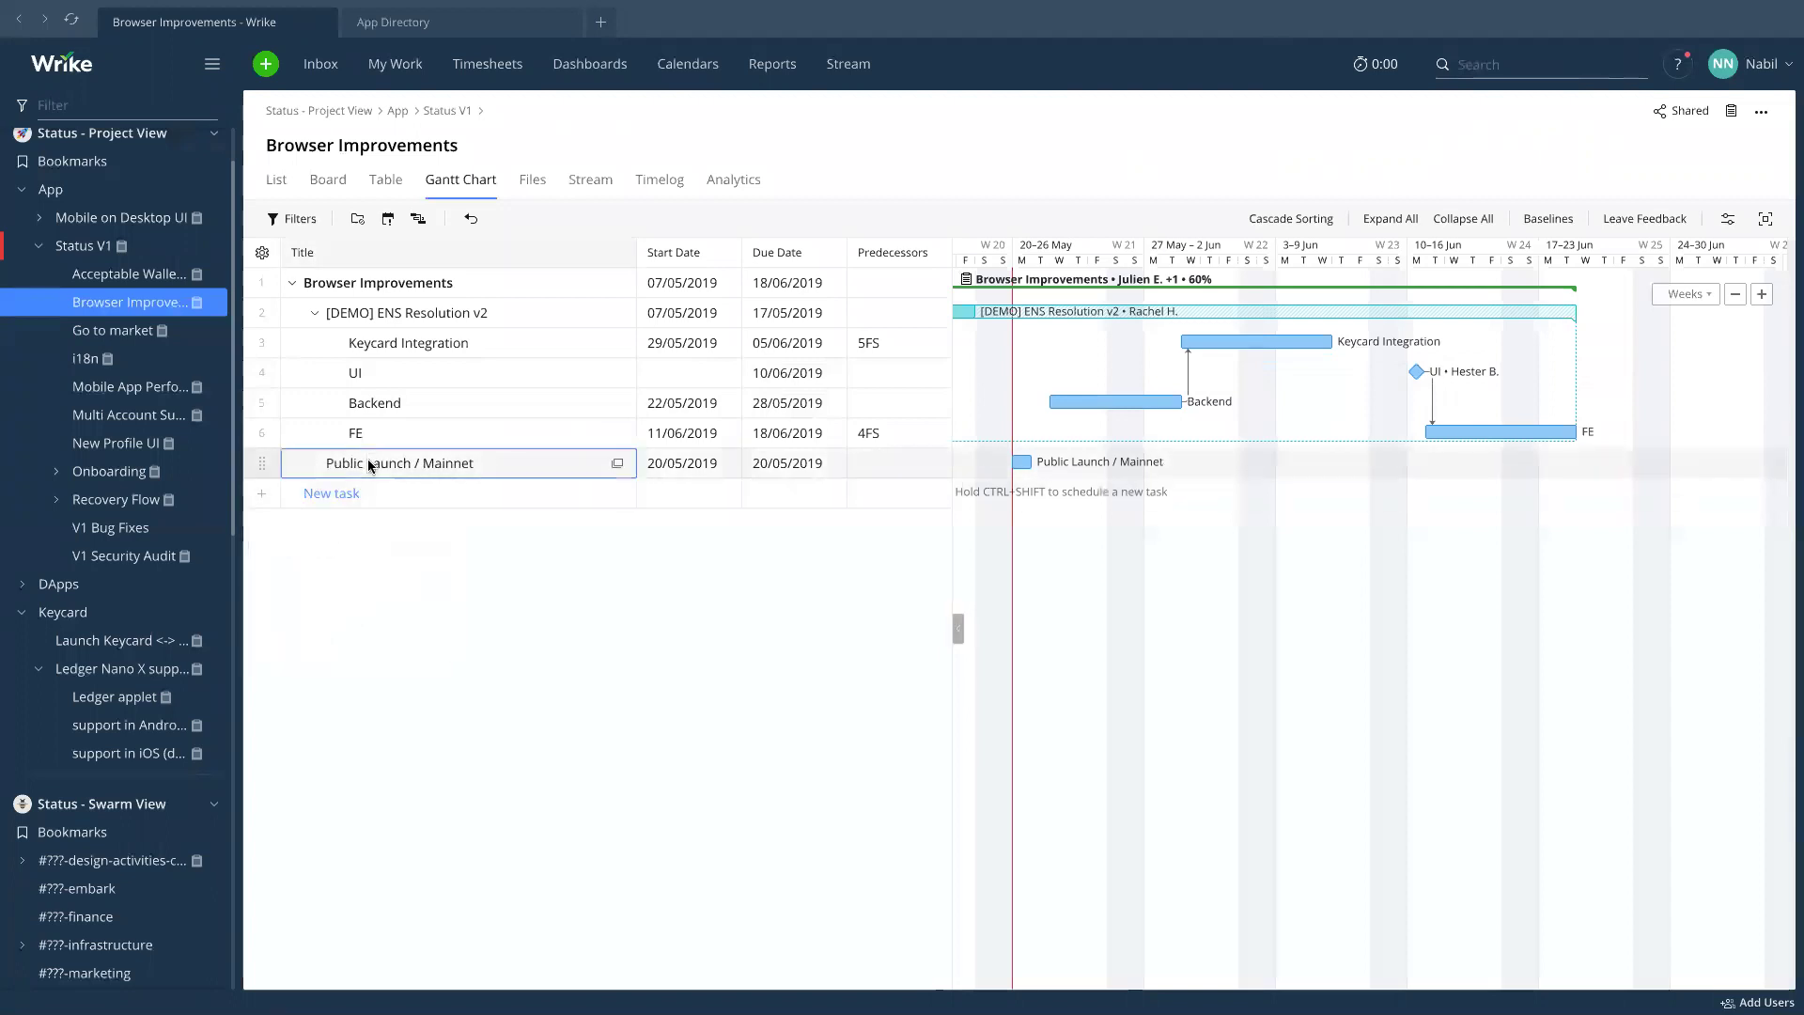
click(282, 464)
click(350, 609)
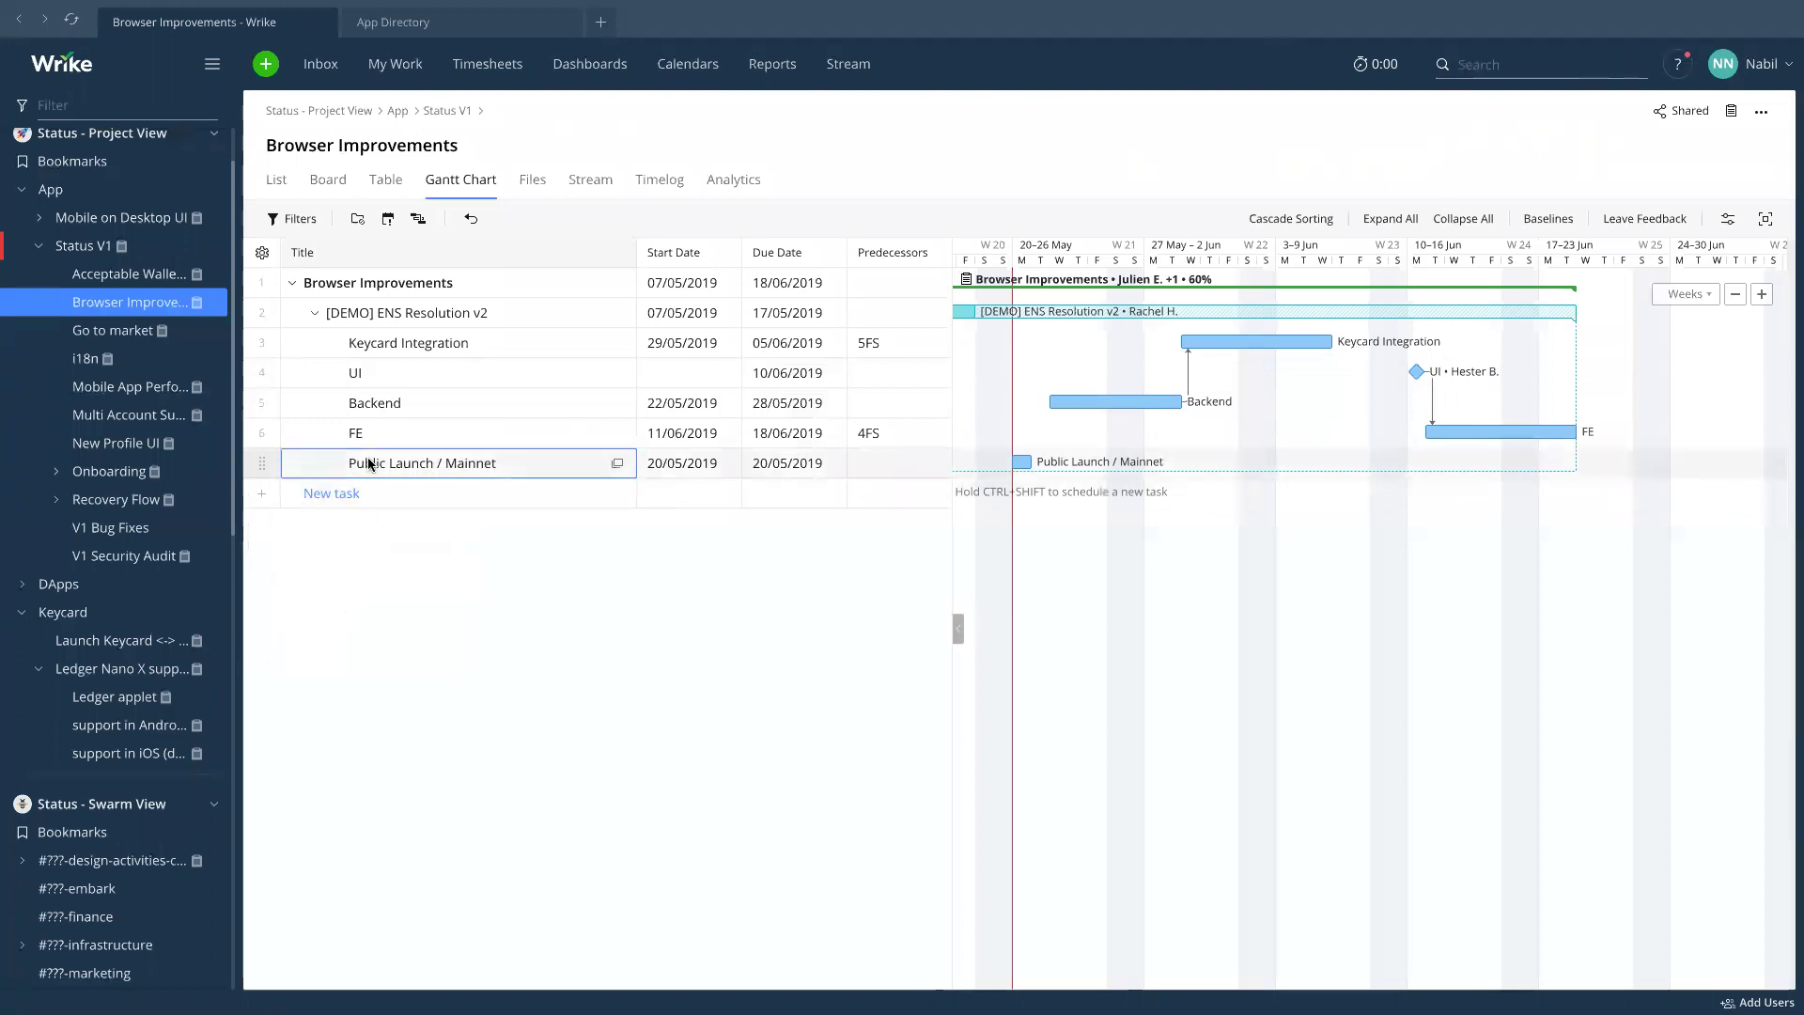
Convert Public Launch / Mainnet to a milestone on 21/06/2019 with finish-to-finish dependencies on Keycard Integration and FE.
right_click(423, 471)
click(513, 582)
drag(1021, 462, 1362, 460)
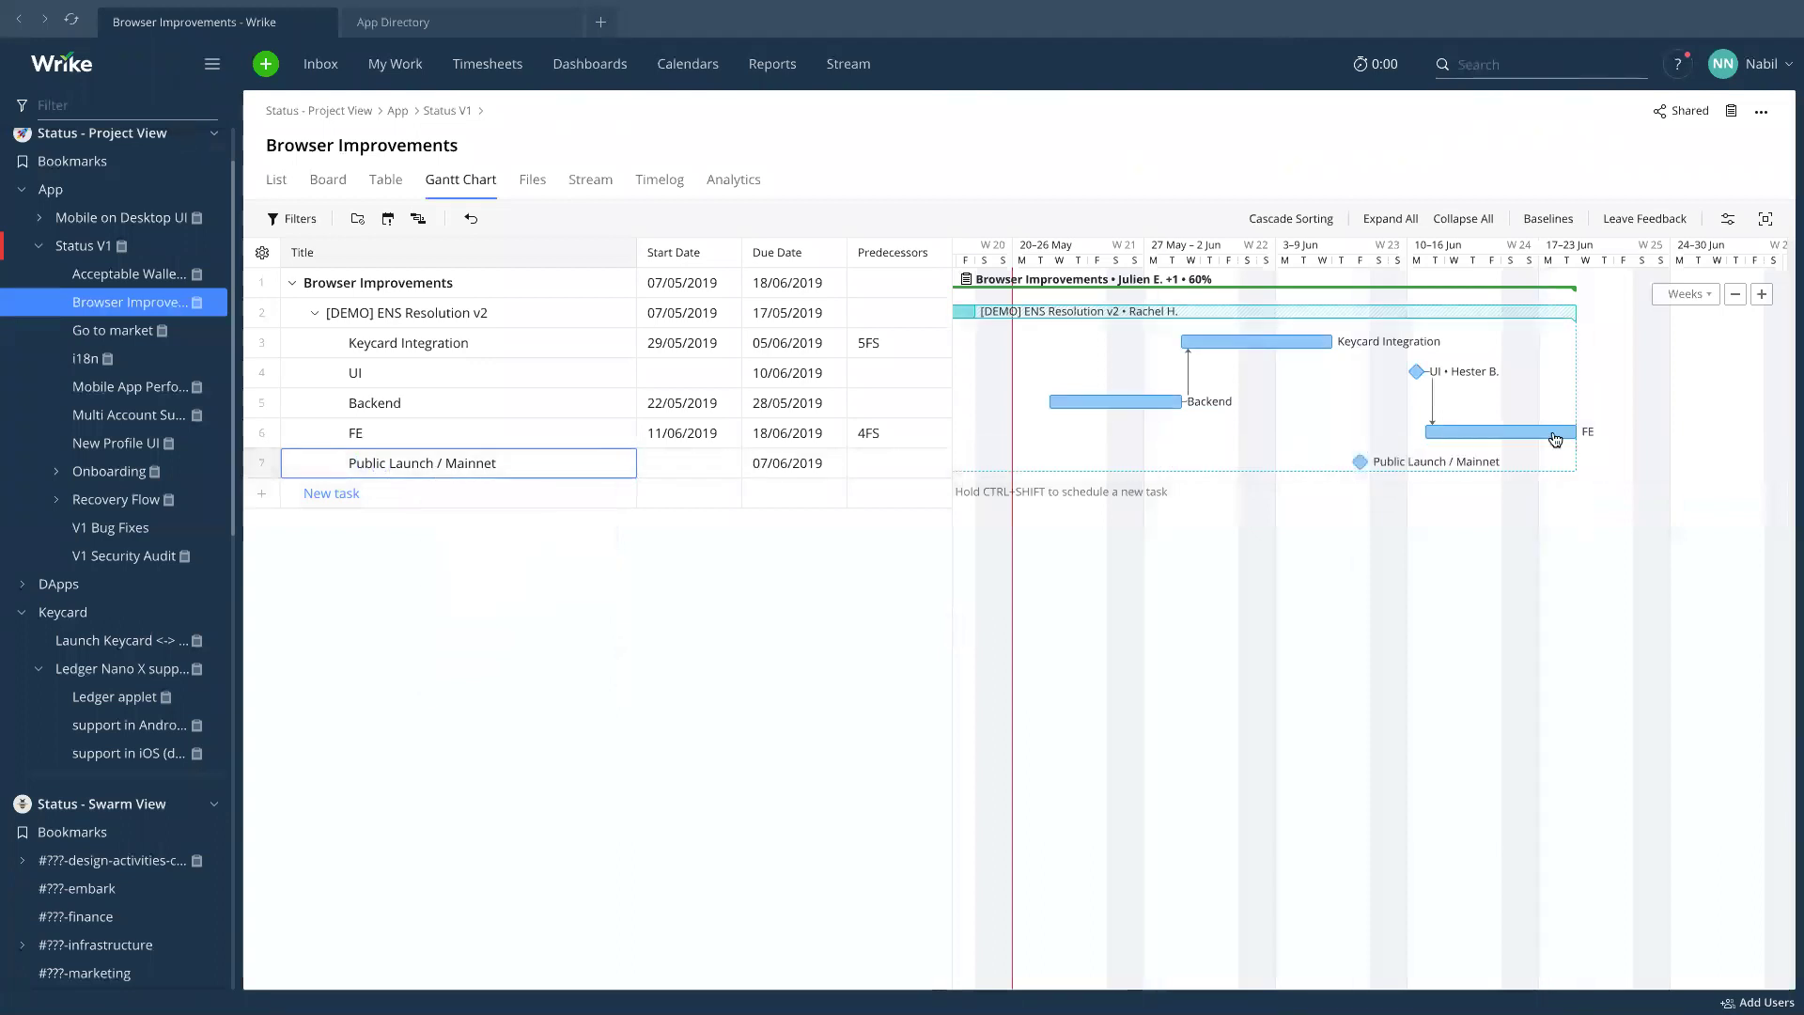
mouse_move(1579, 432)
mouse_down()
mouse_move(1350, 467)
mouse_move(1624, 463)
mouse_up()
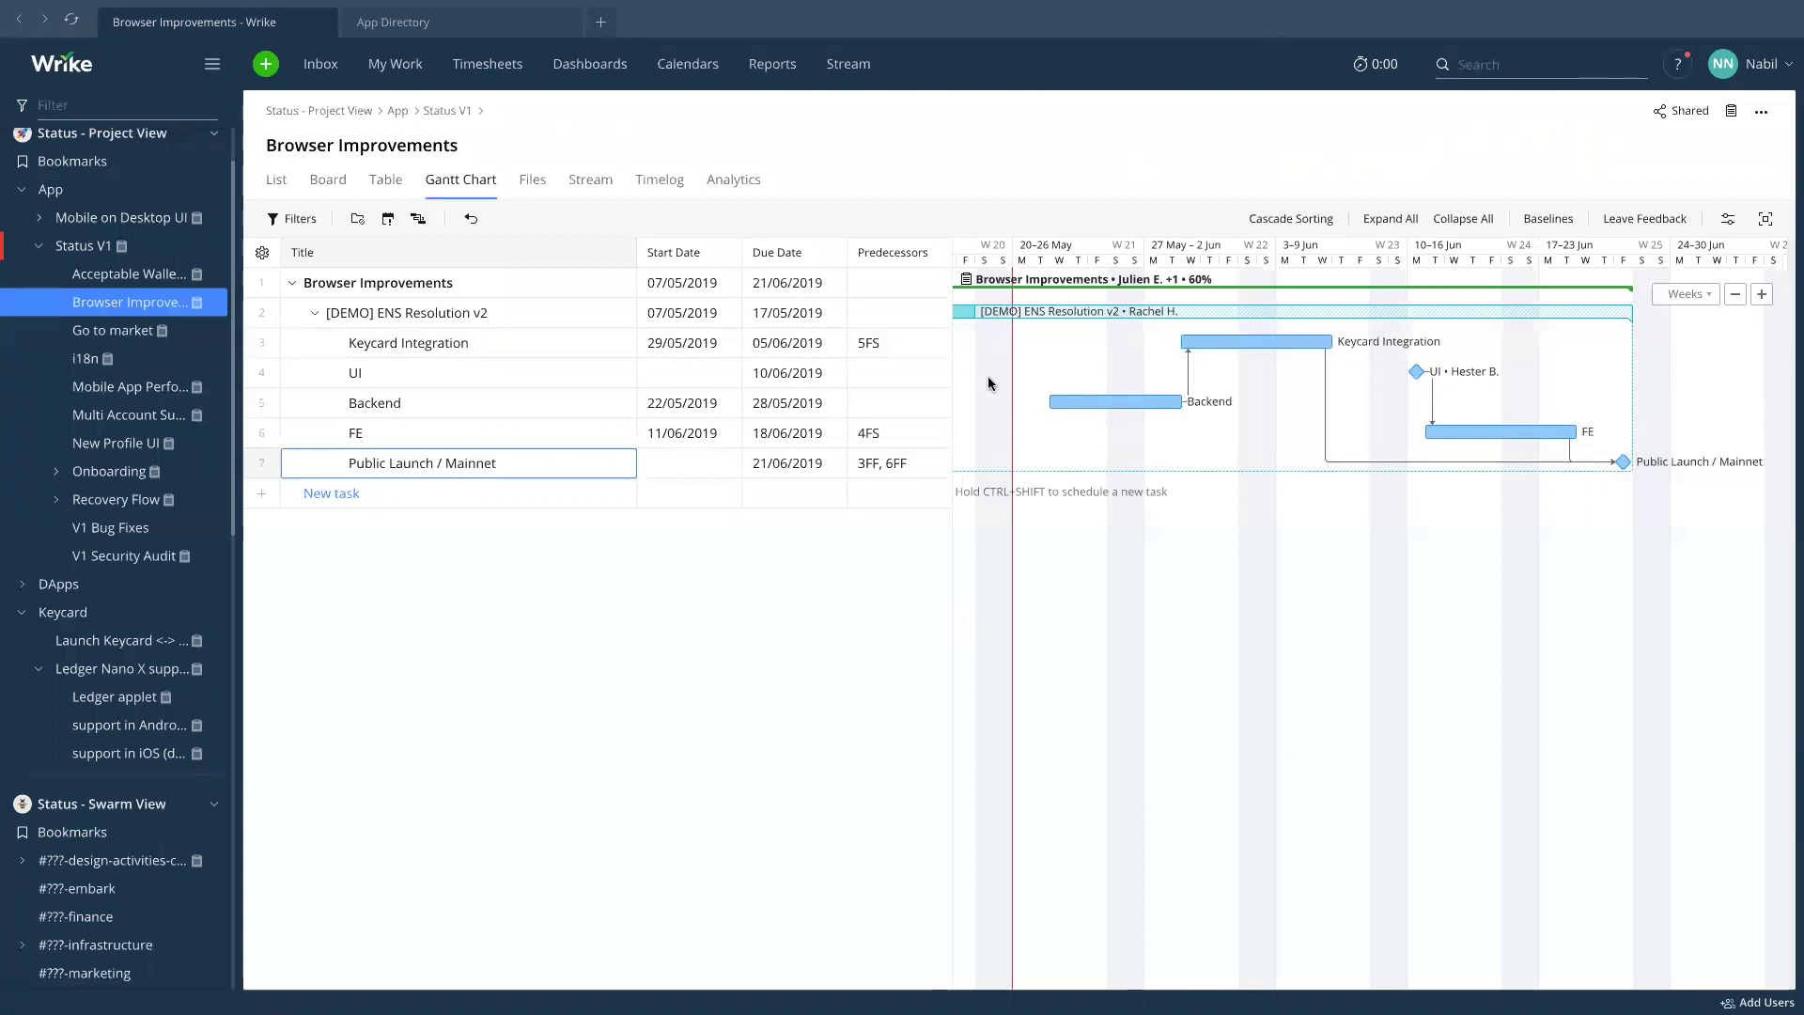
Review the expanded [DEMO] ENS Resolution v2 subtasks in the list view and in the table view.
click(277, 179)
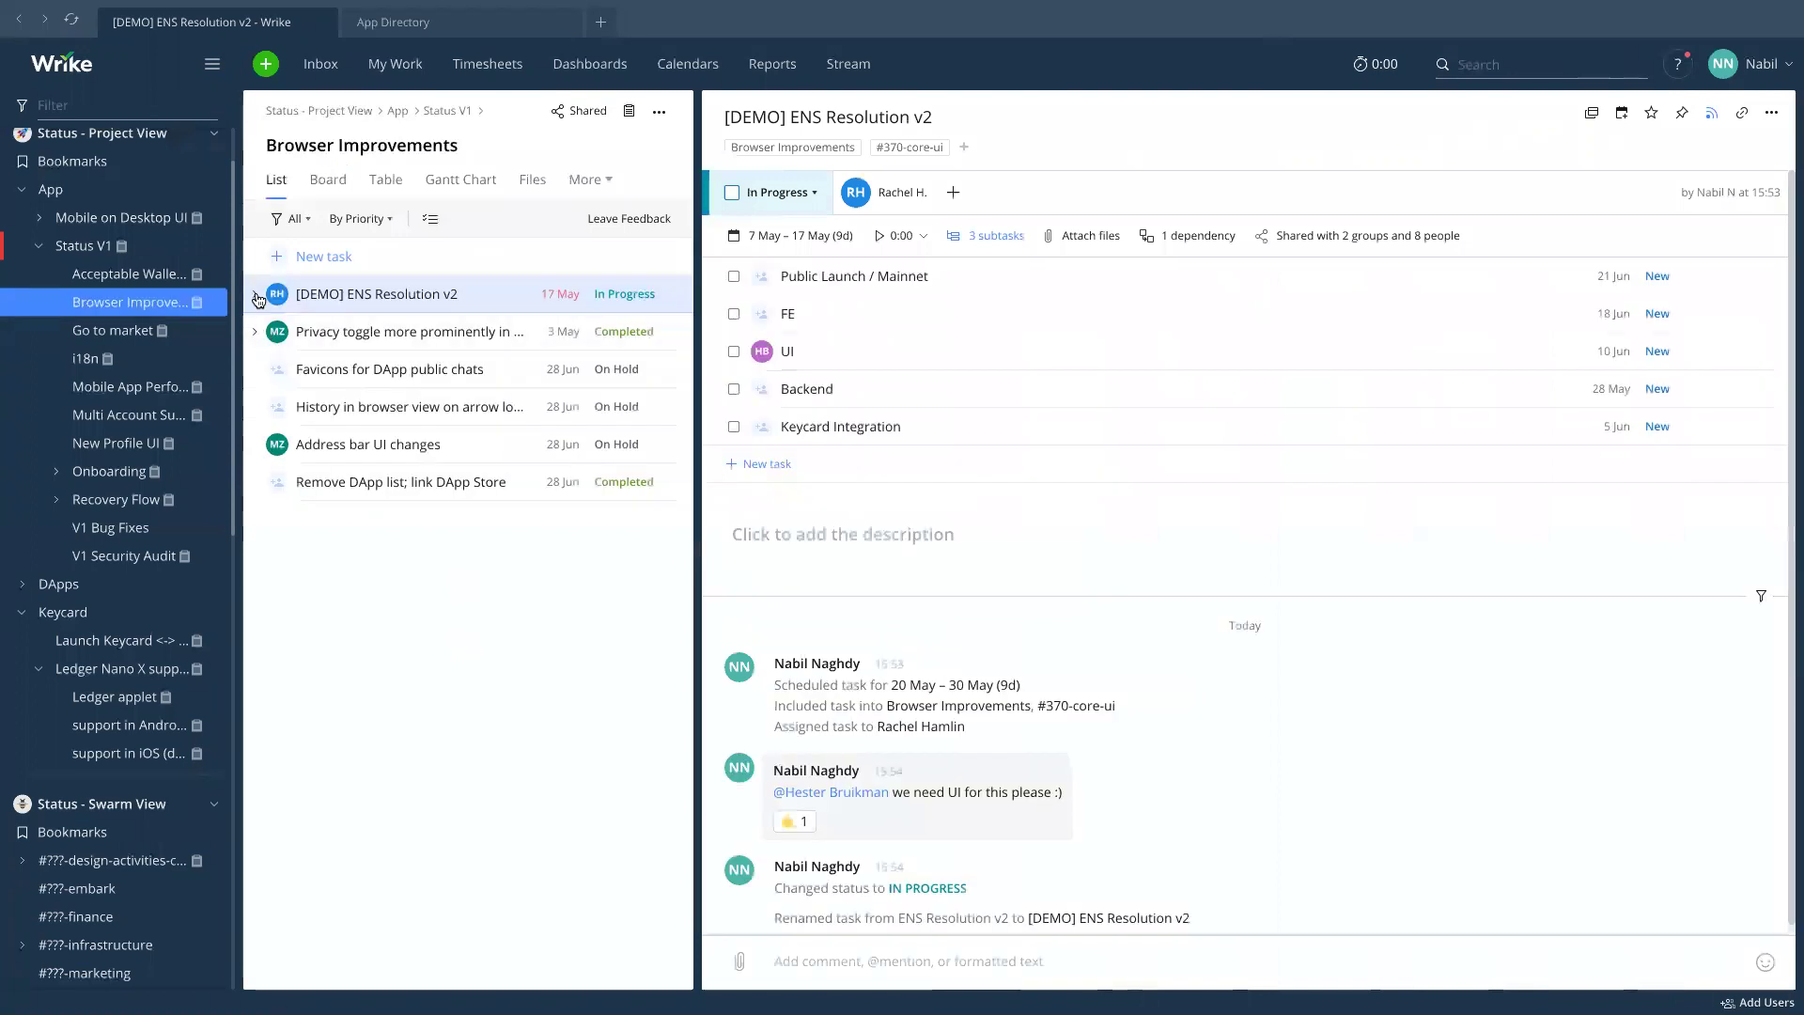
click(267, 301)
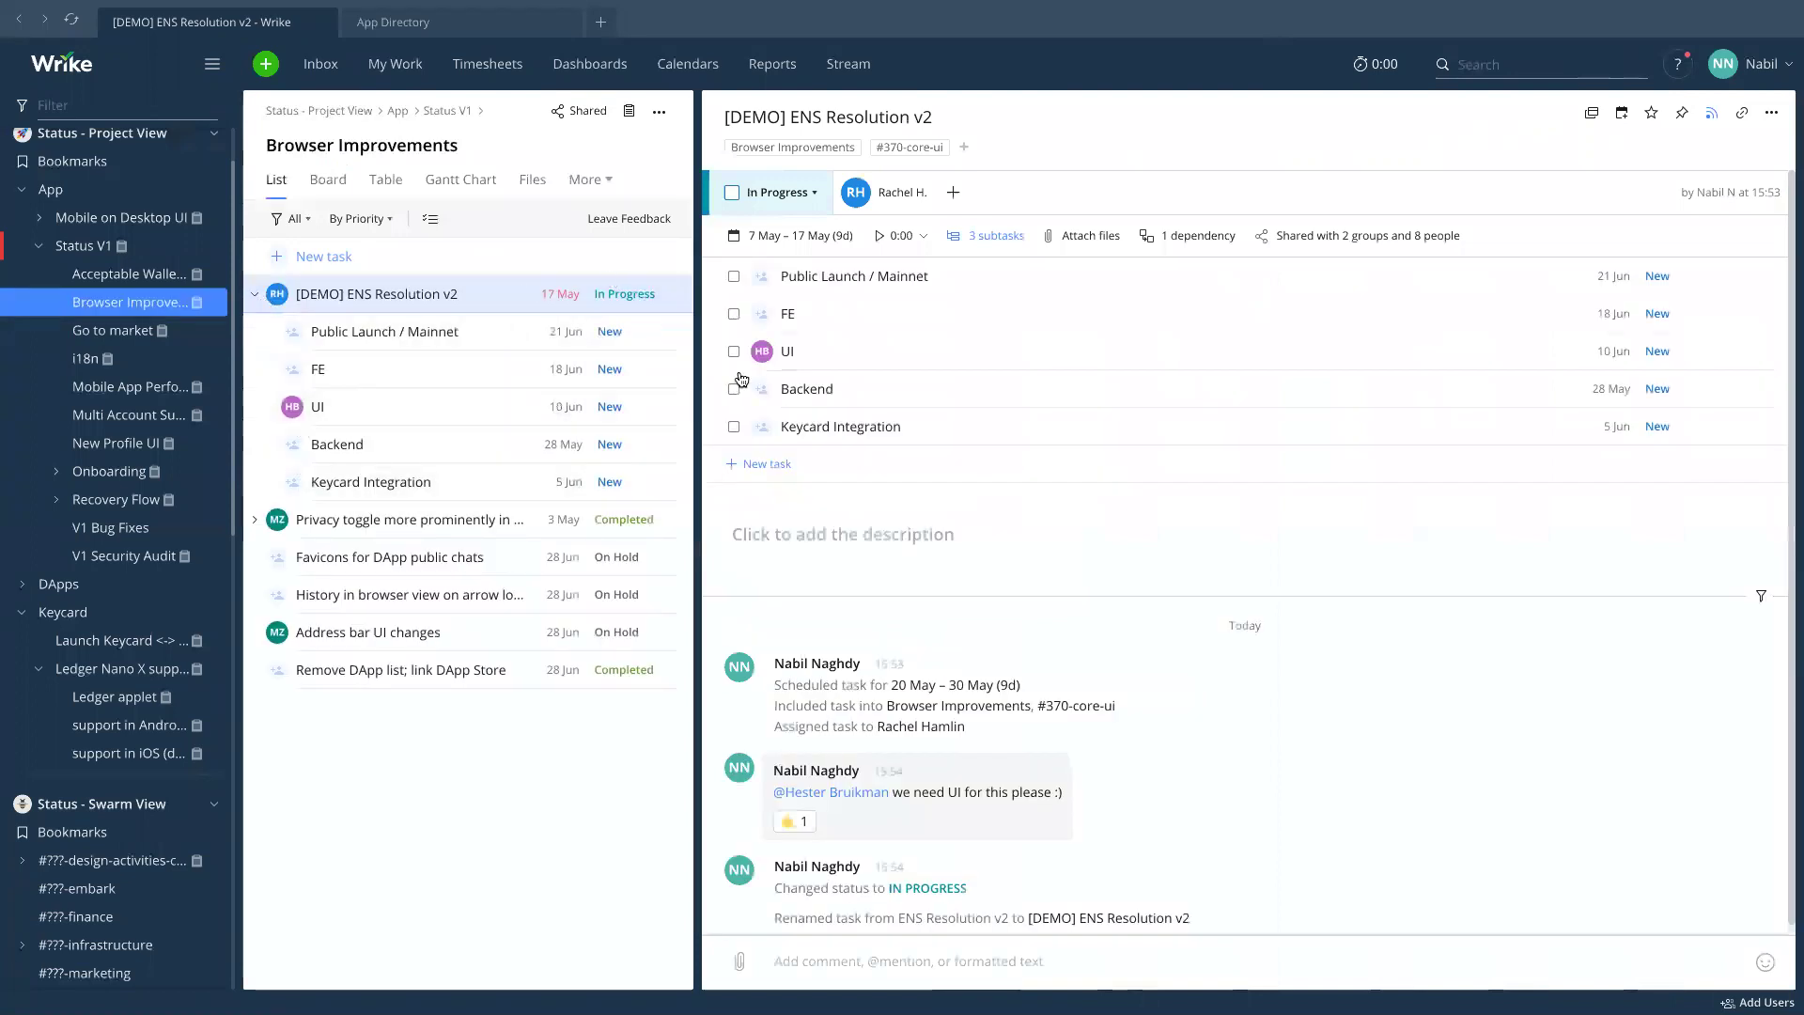
click(1774, 113)
click(1631, 432)
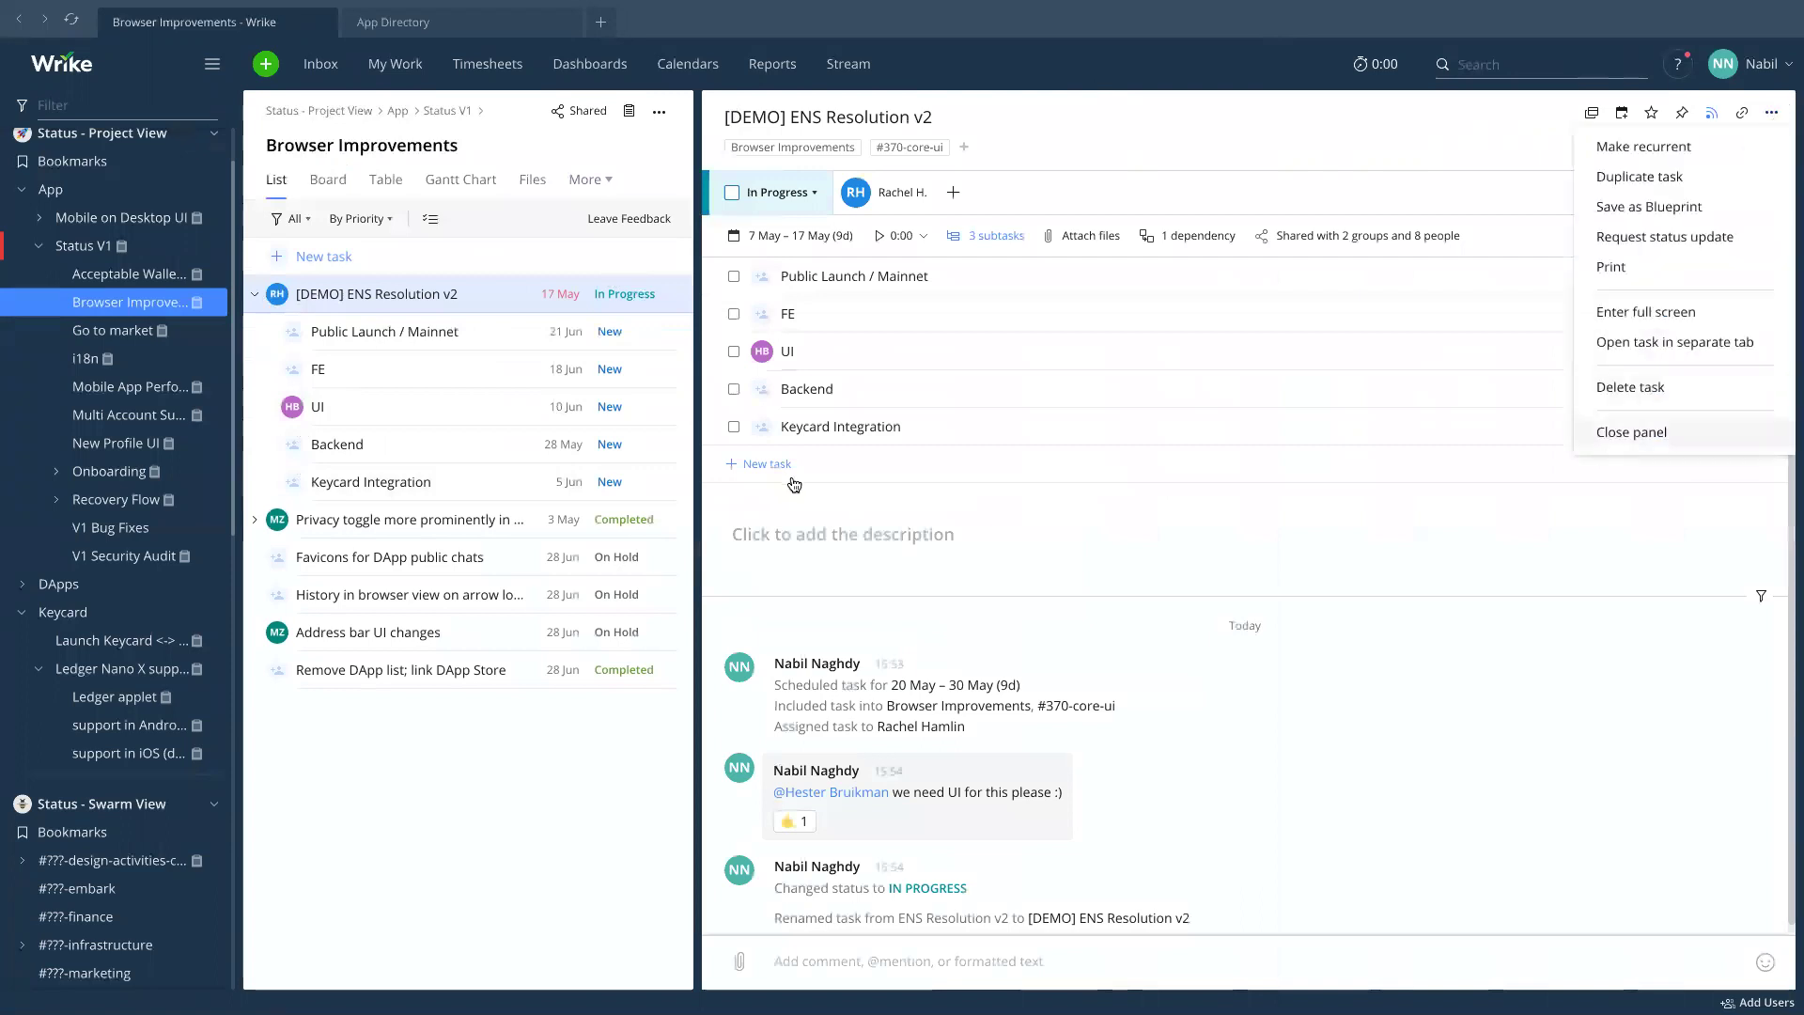
click(376, 180)
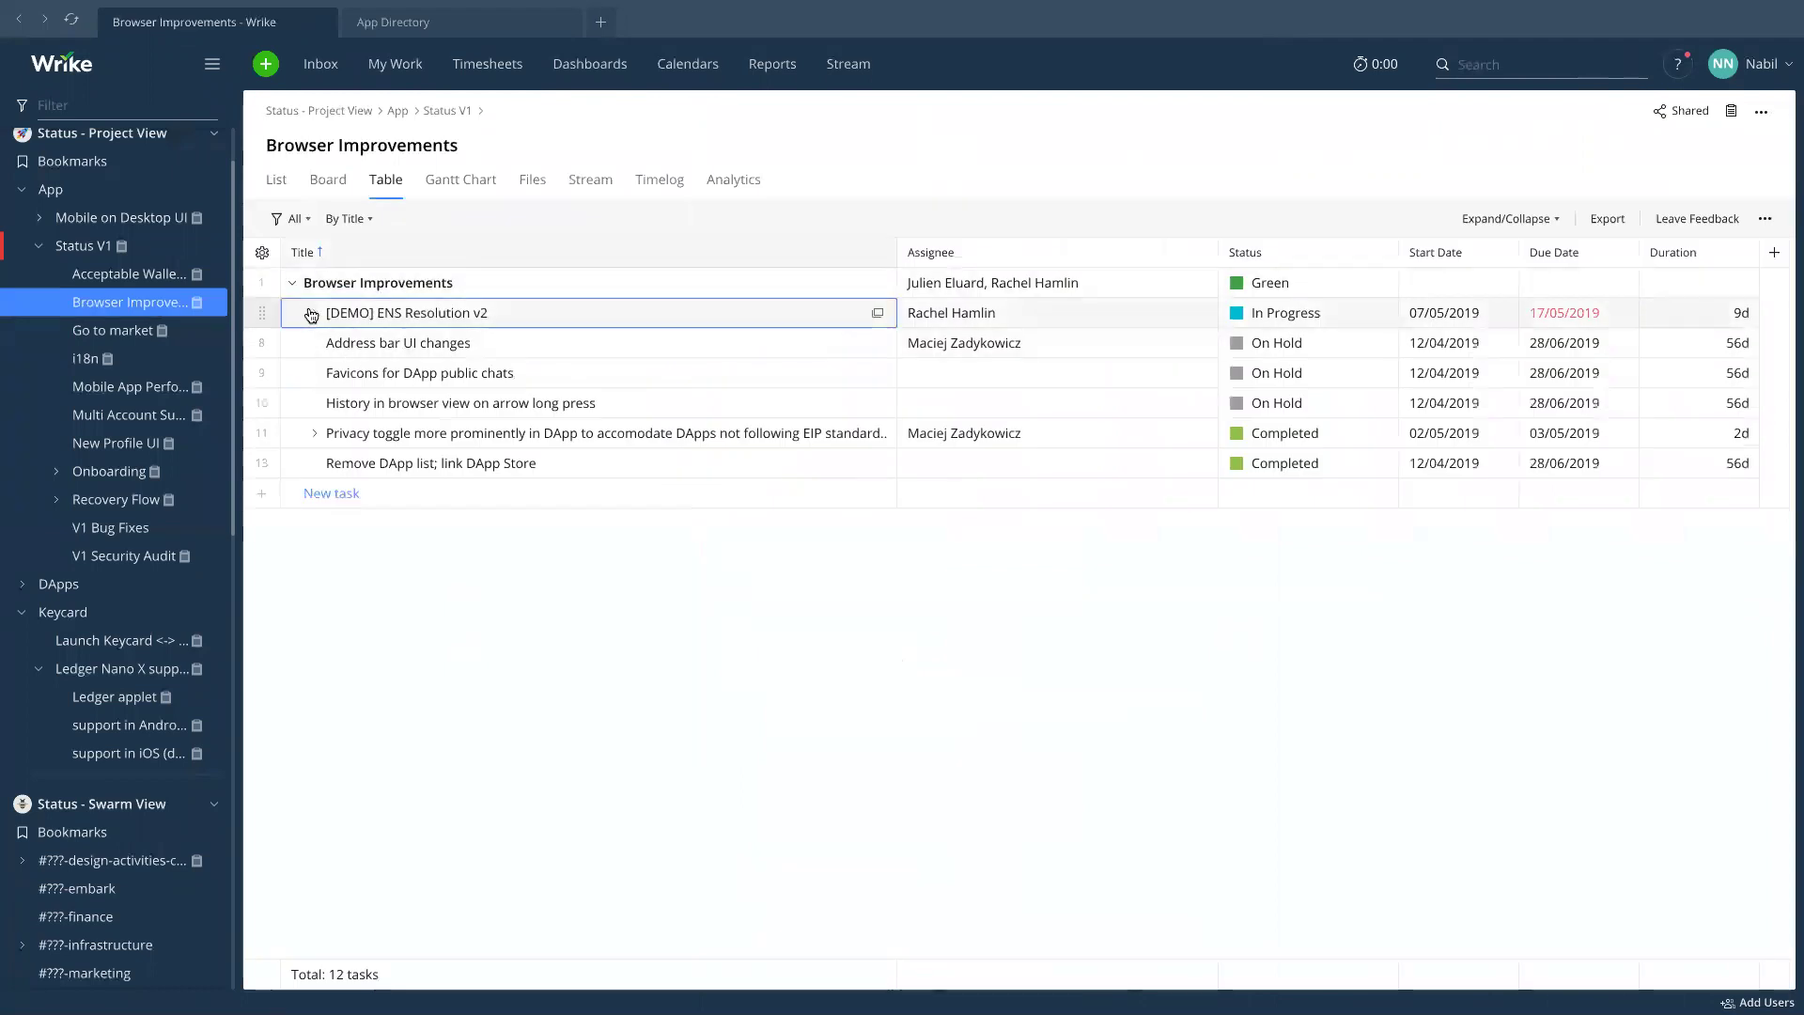
click(311, 314)
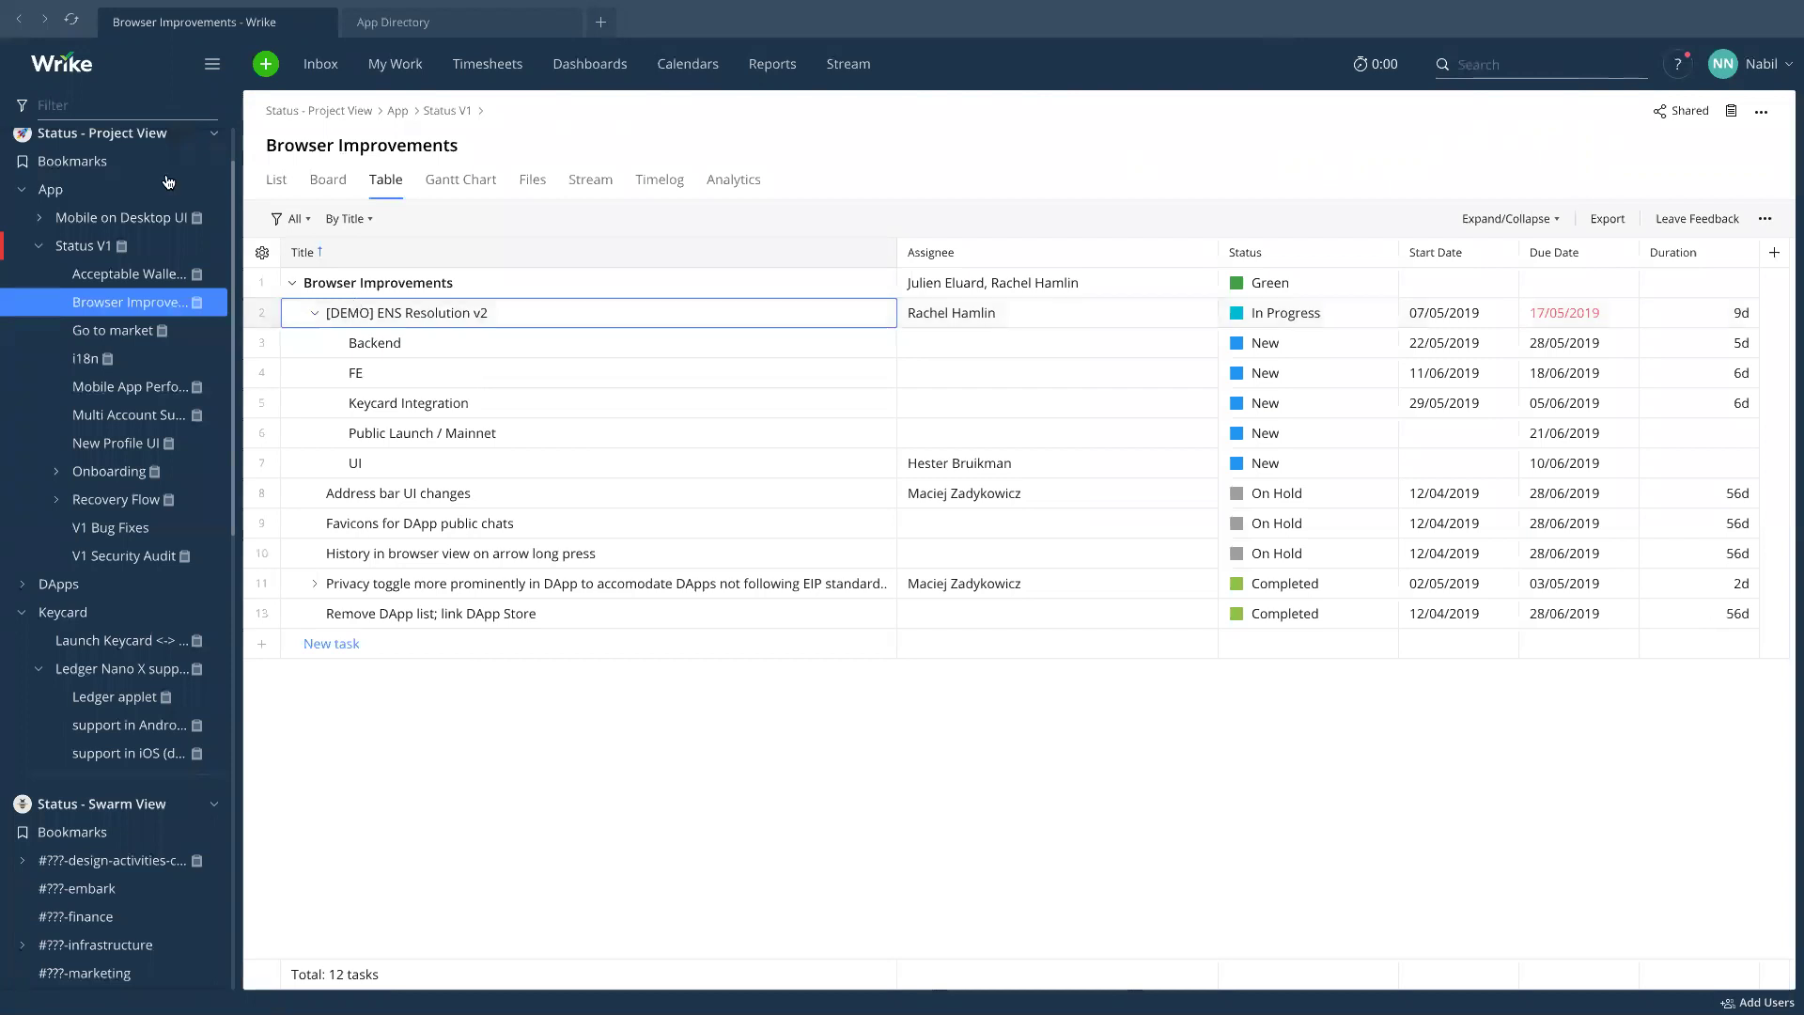
click(214, 132)
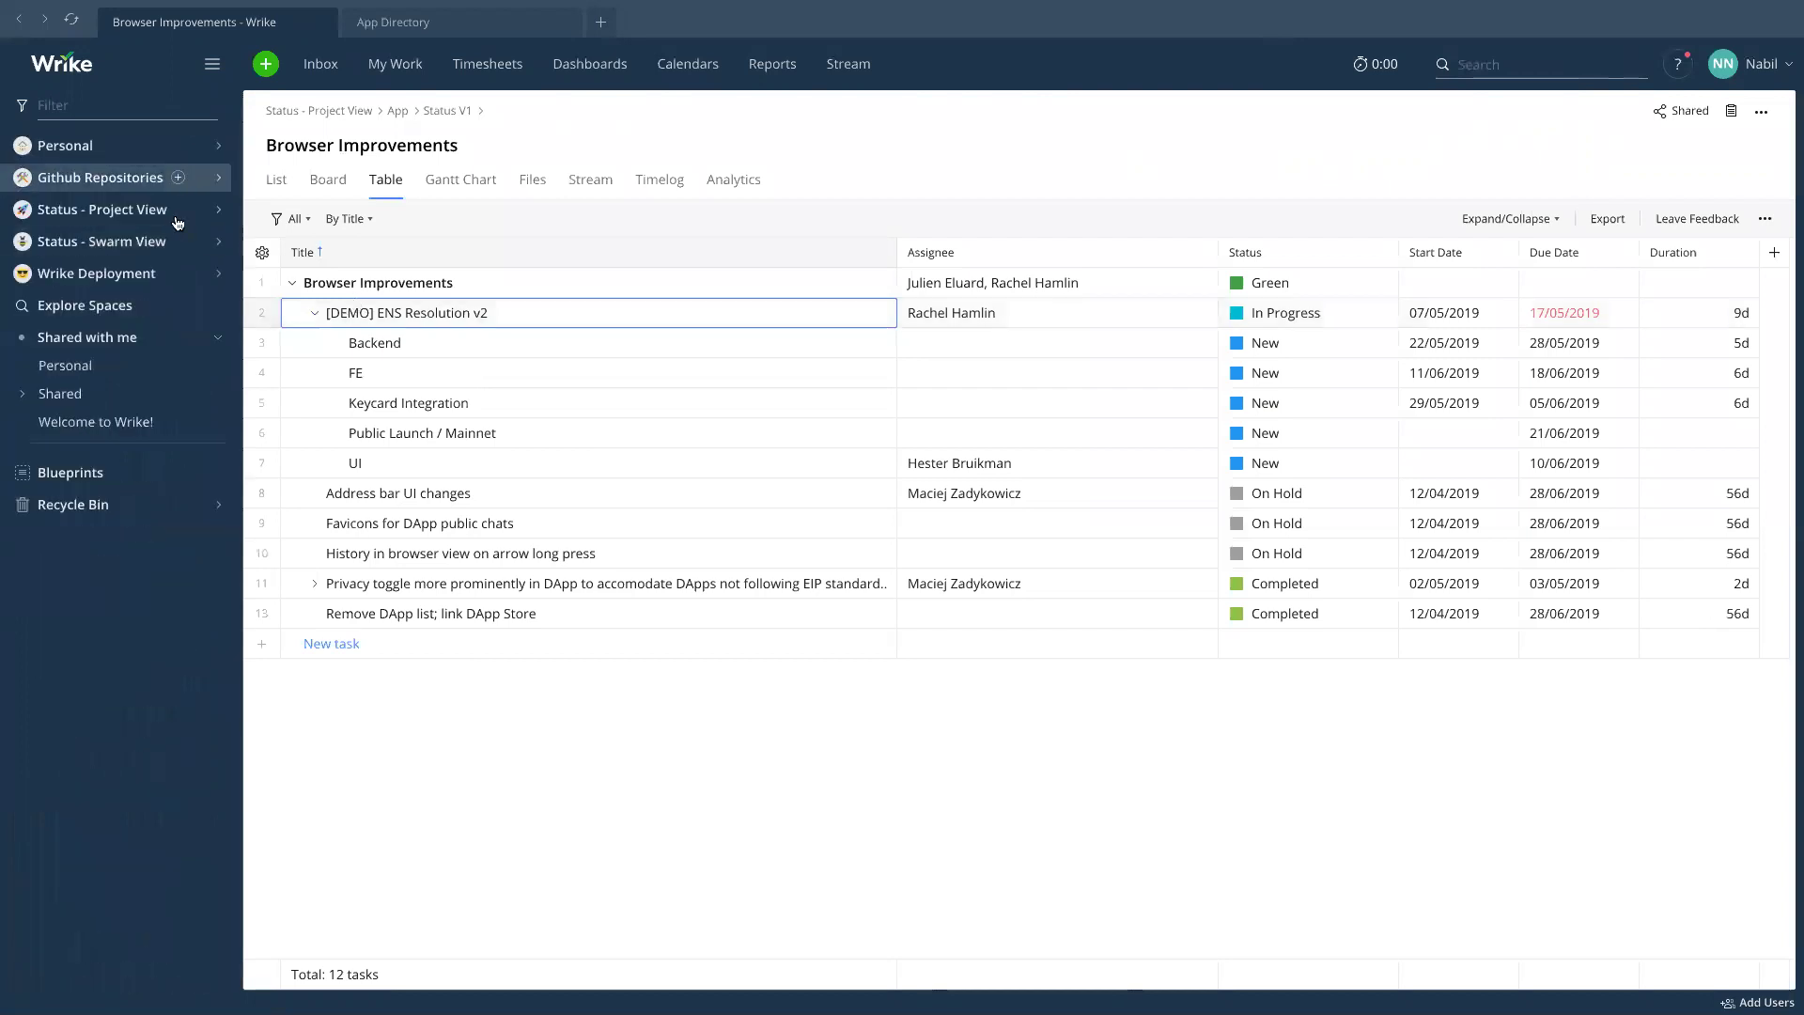
click(187, 241)
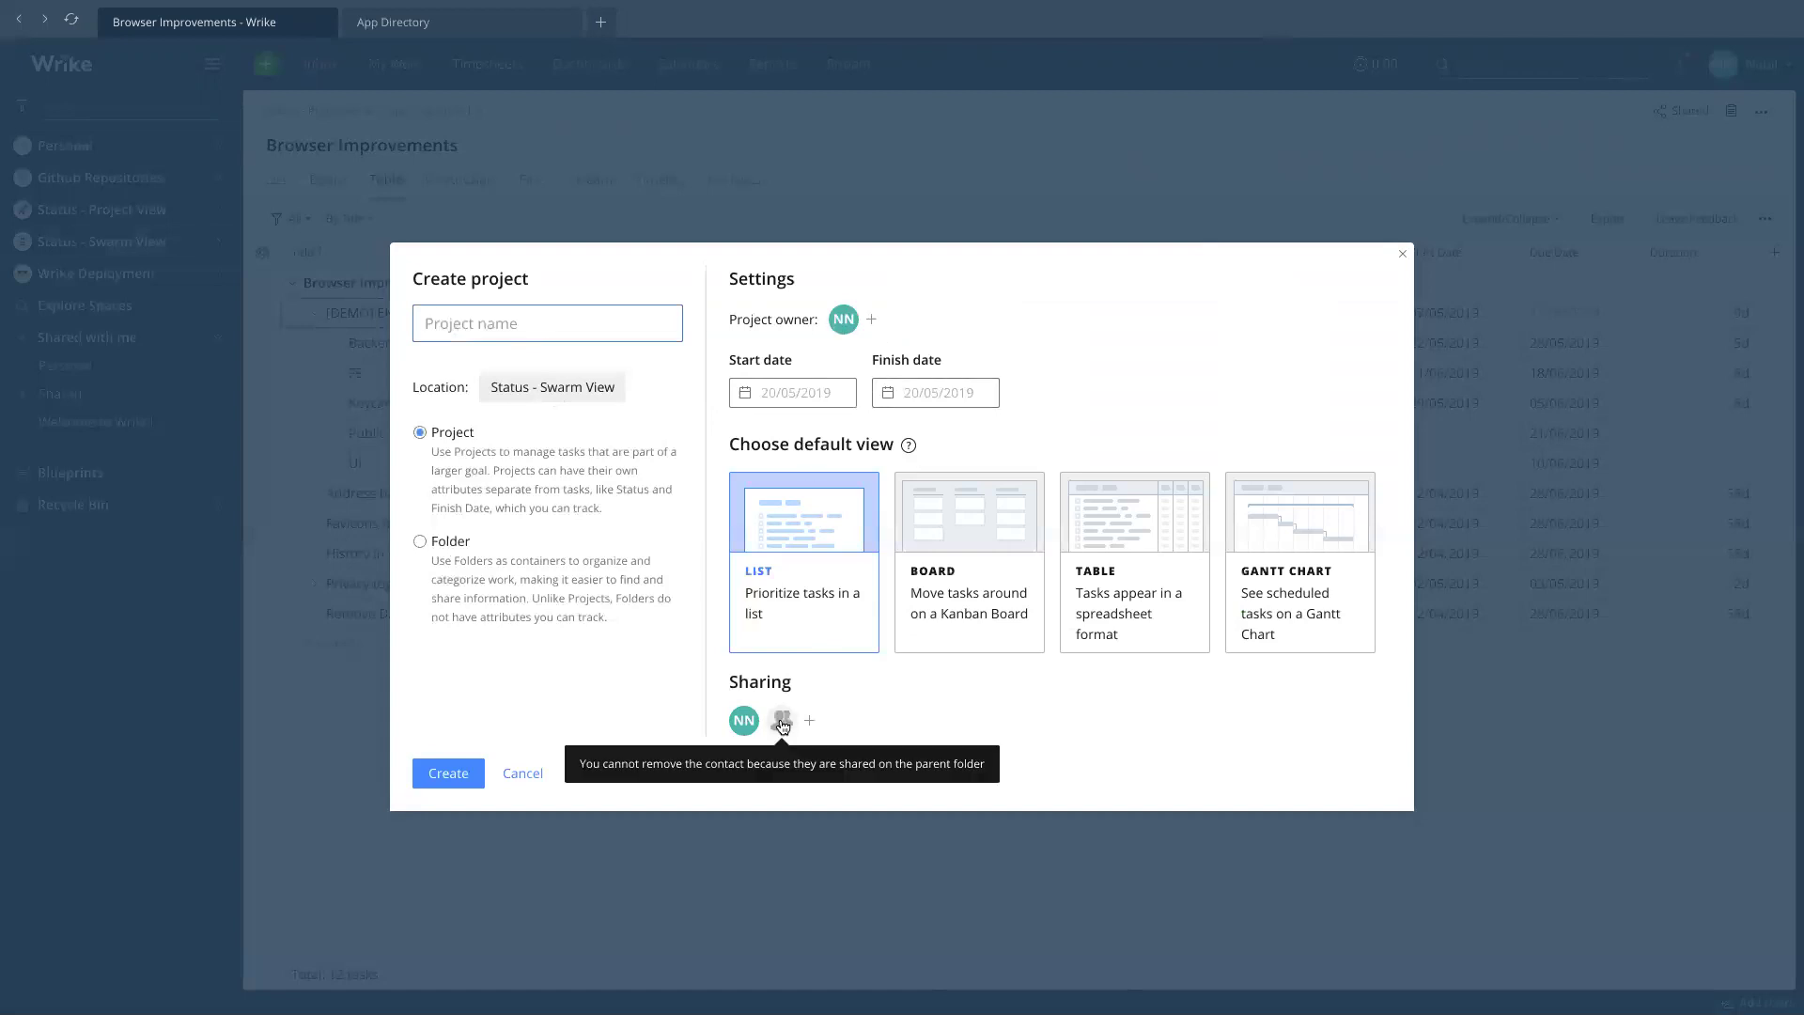
click(809, 721)
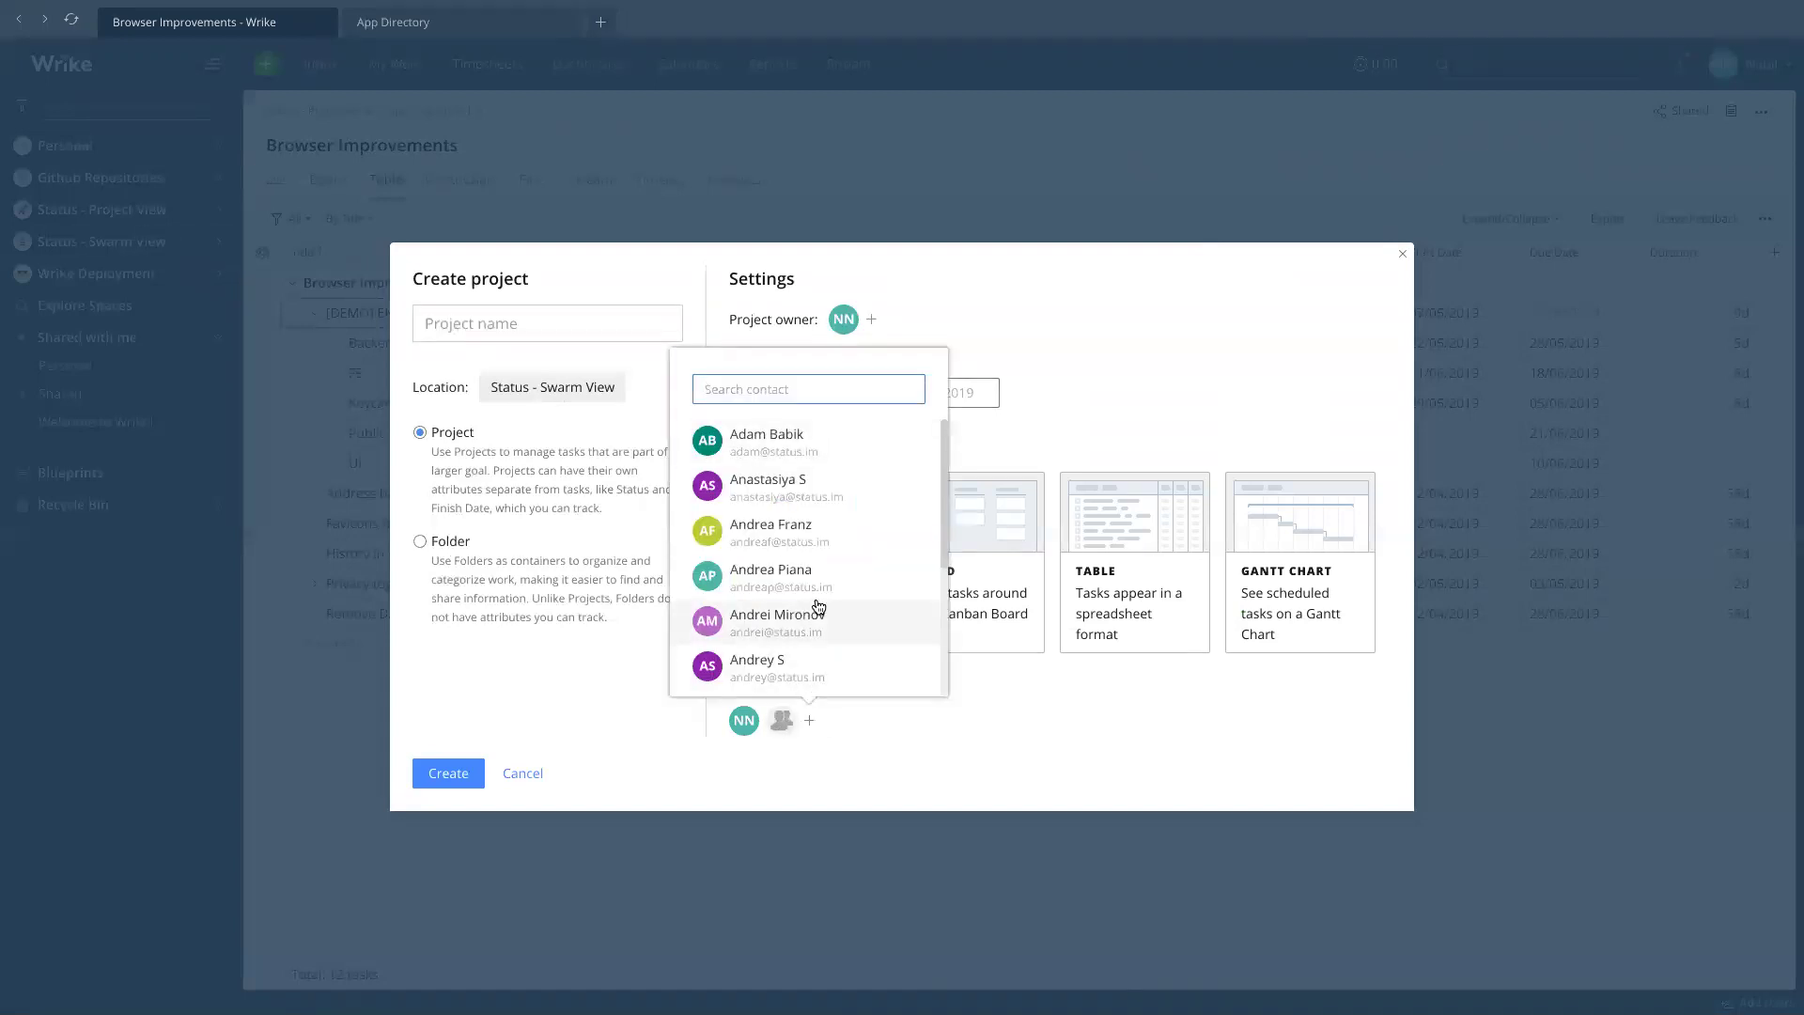
text(sta)
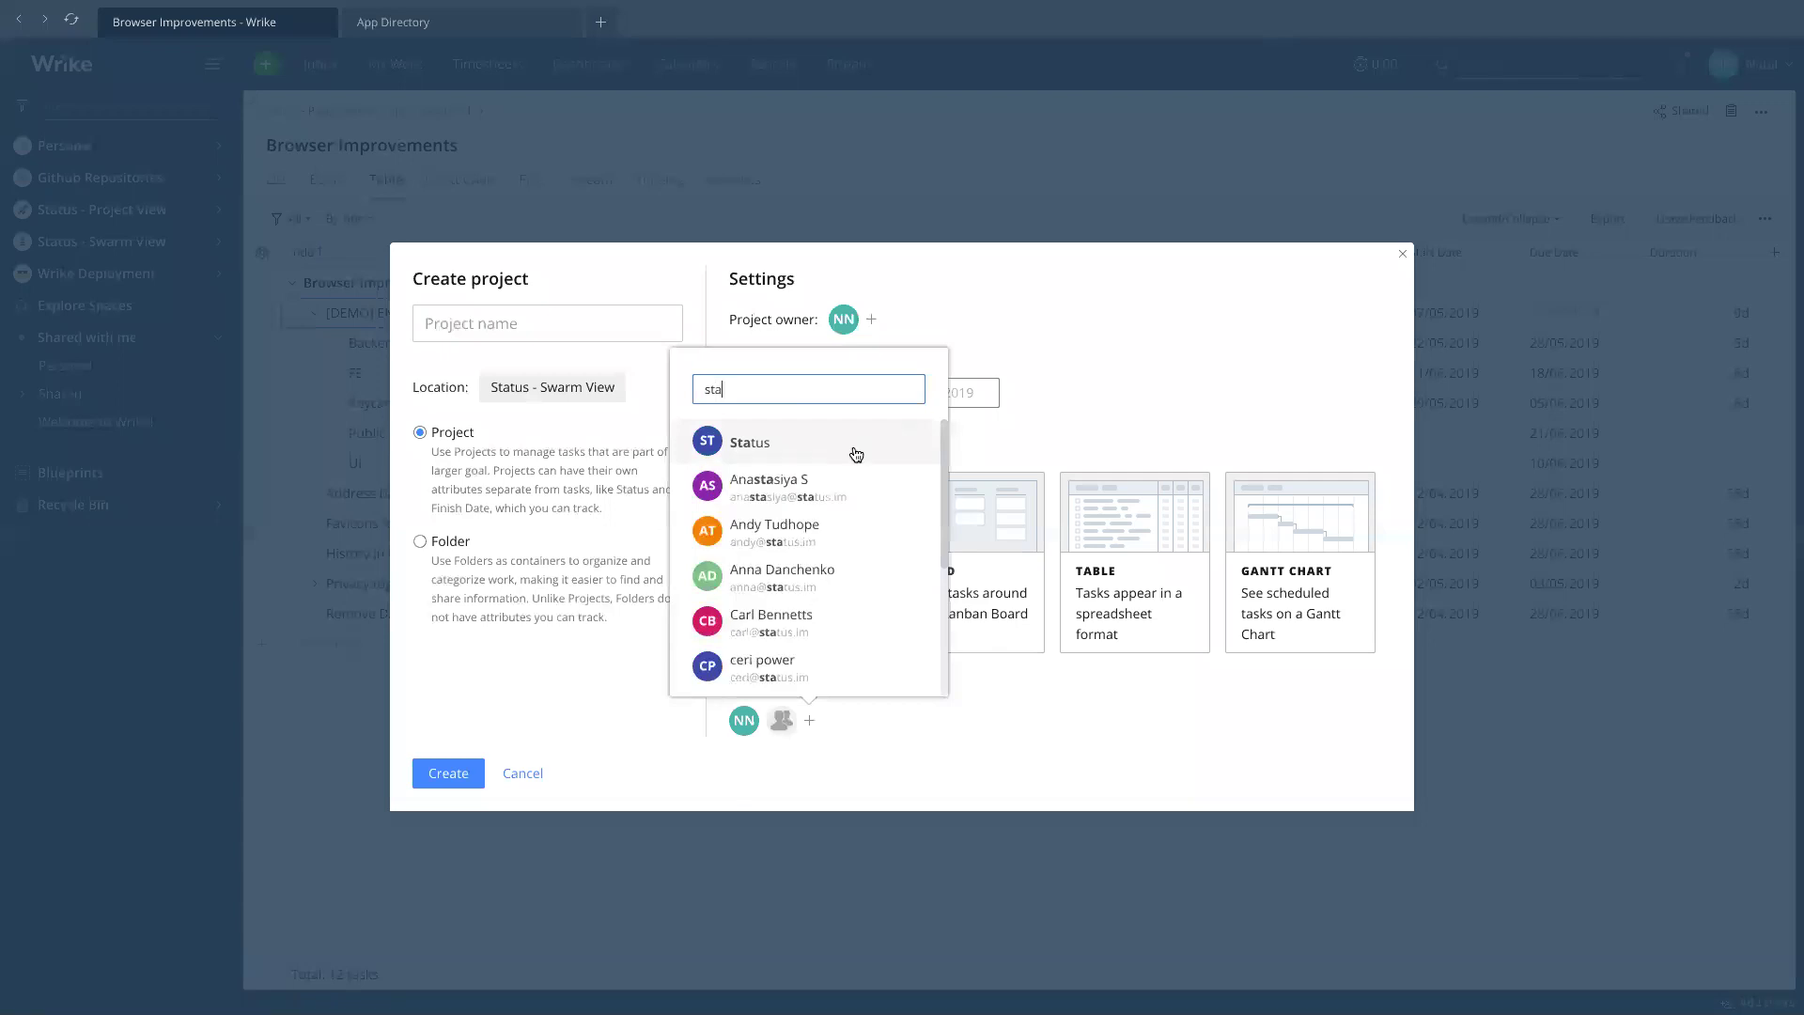
click(856, 454)
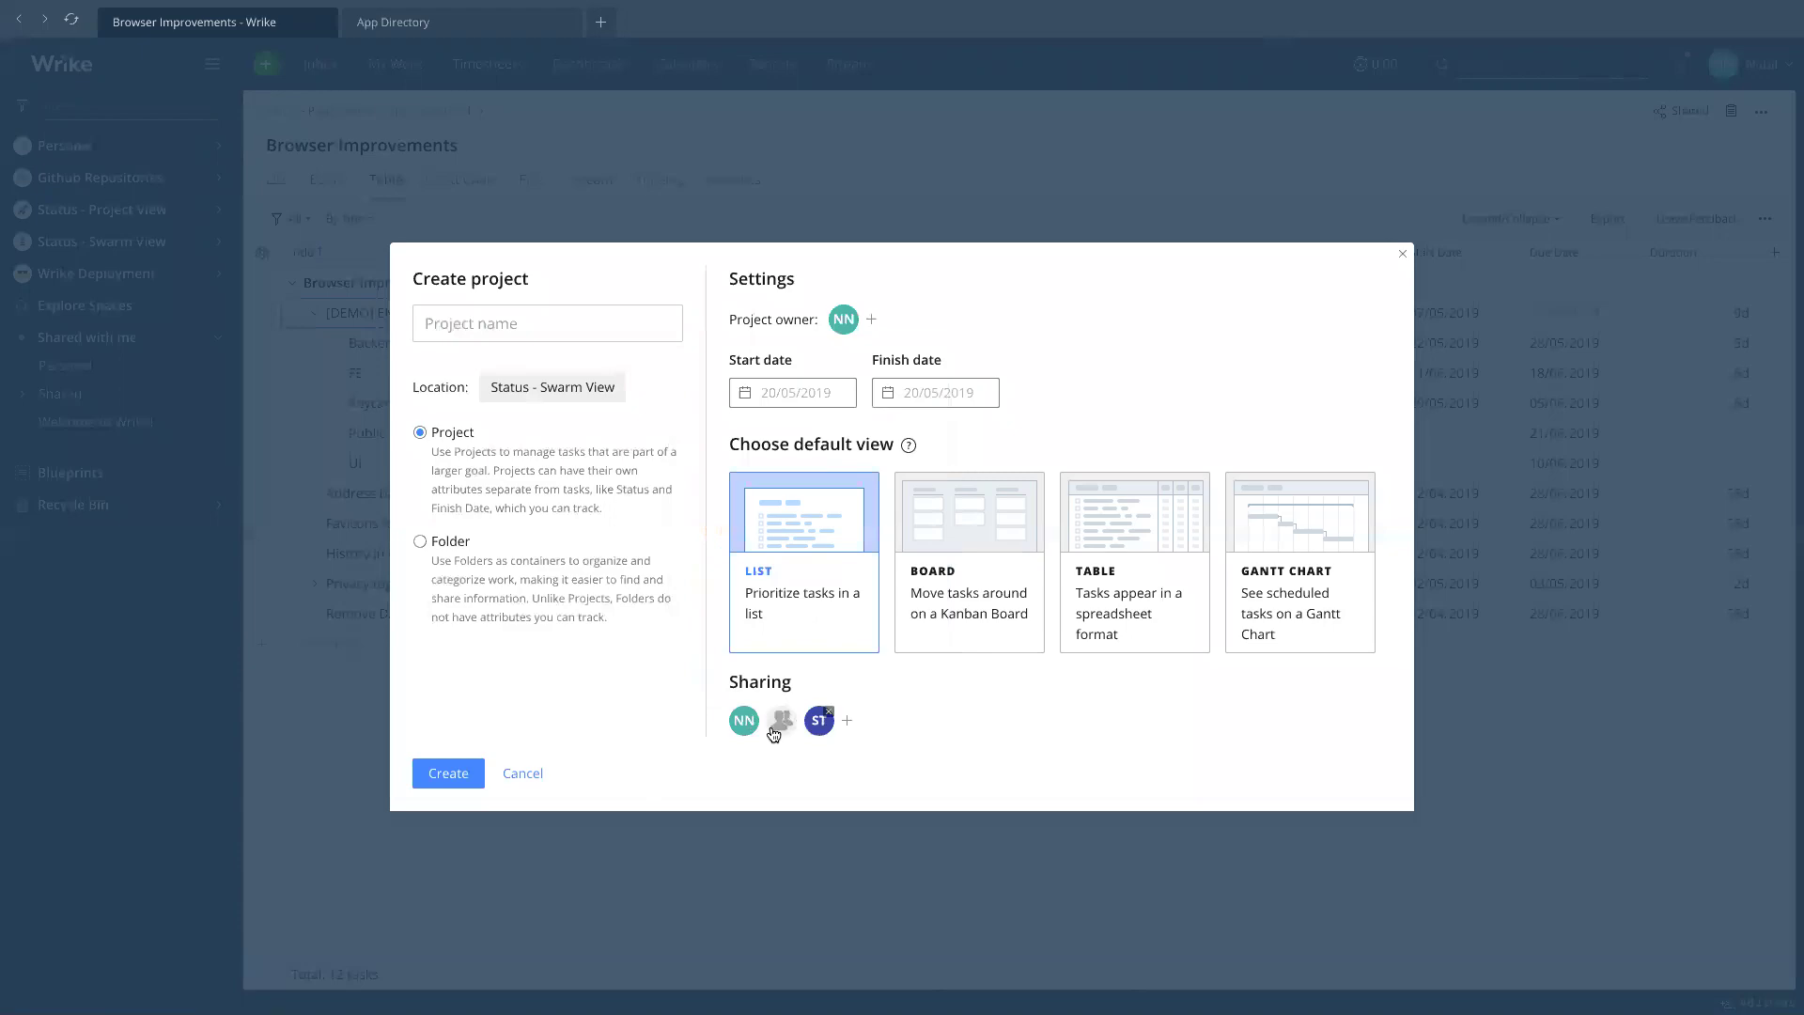
click(443, 773)
click(523, 773)
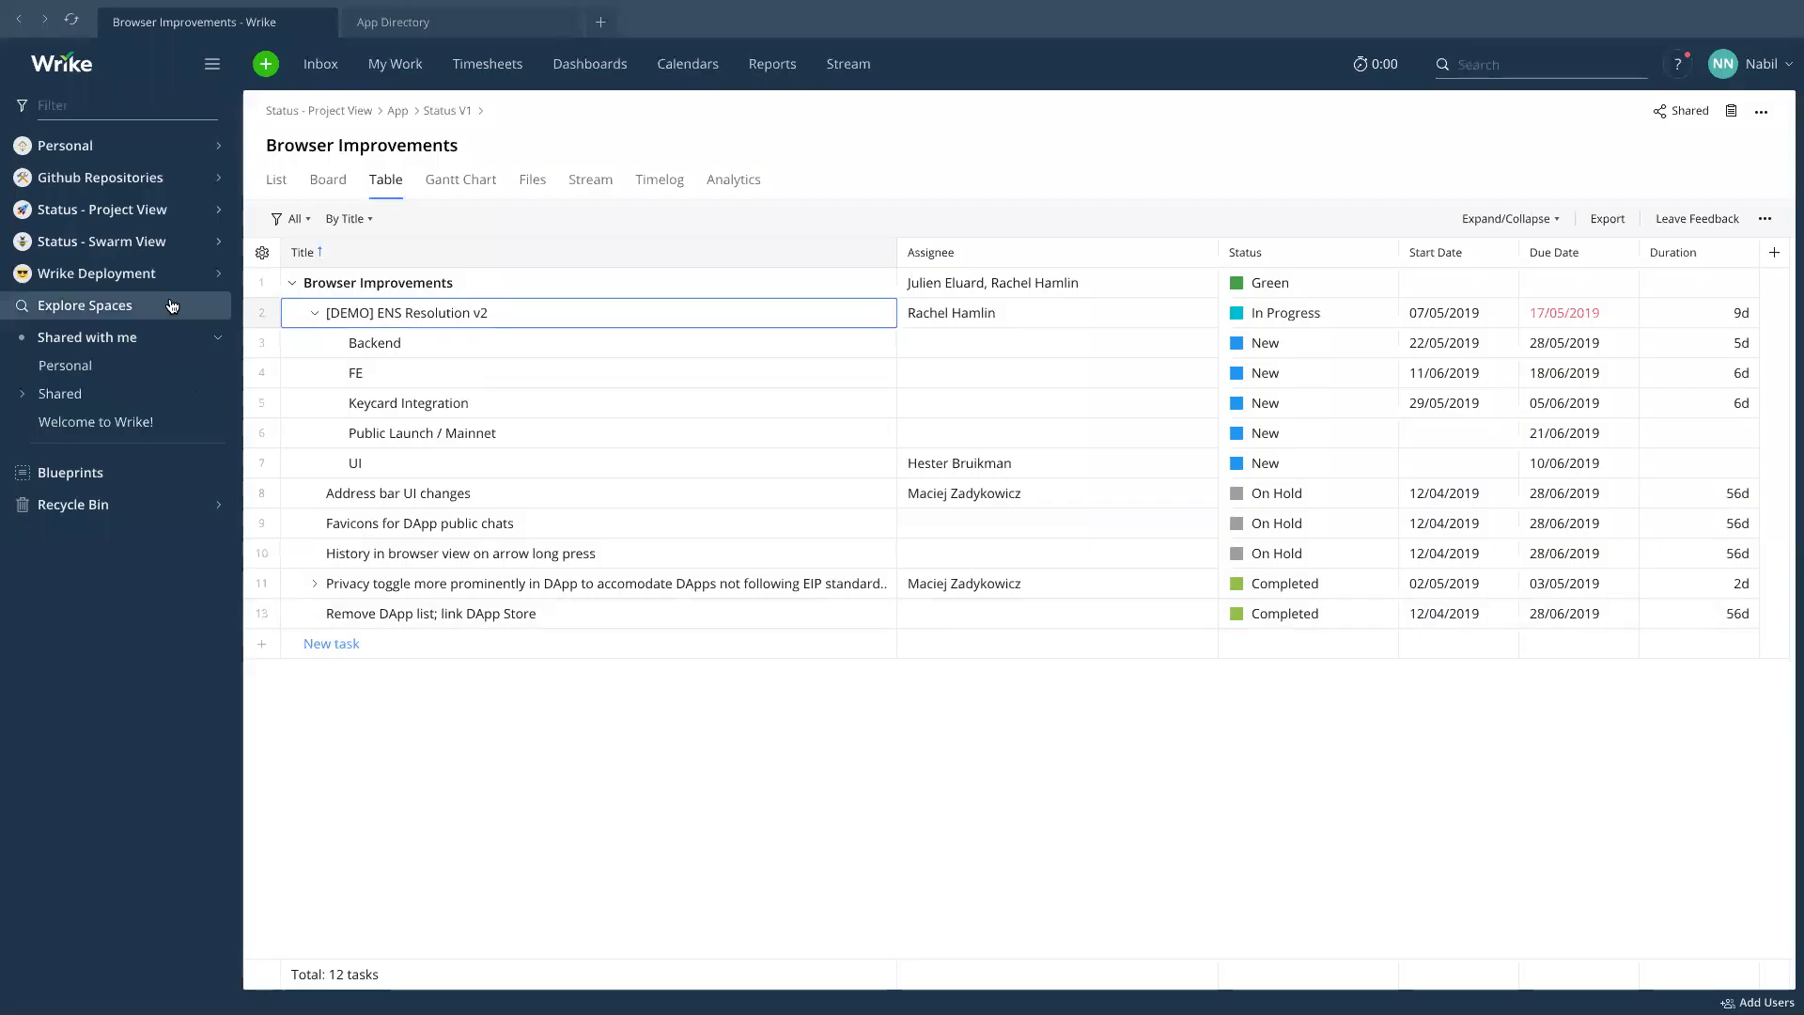
Open the Status - Swarm View space settings and check the members and the access roles available for My Team.
click(141, 243)
right_click(141, 247)
click(186, 263)
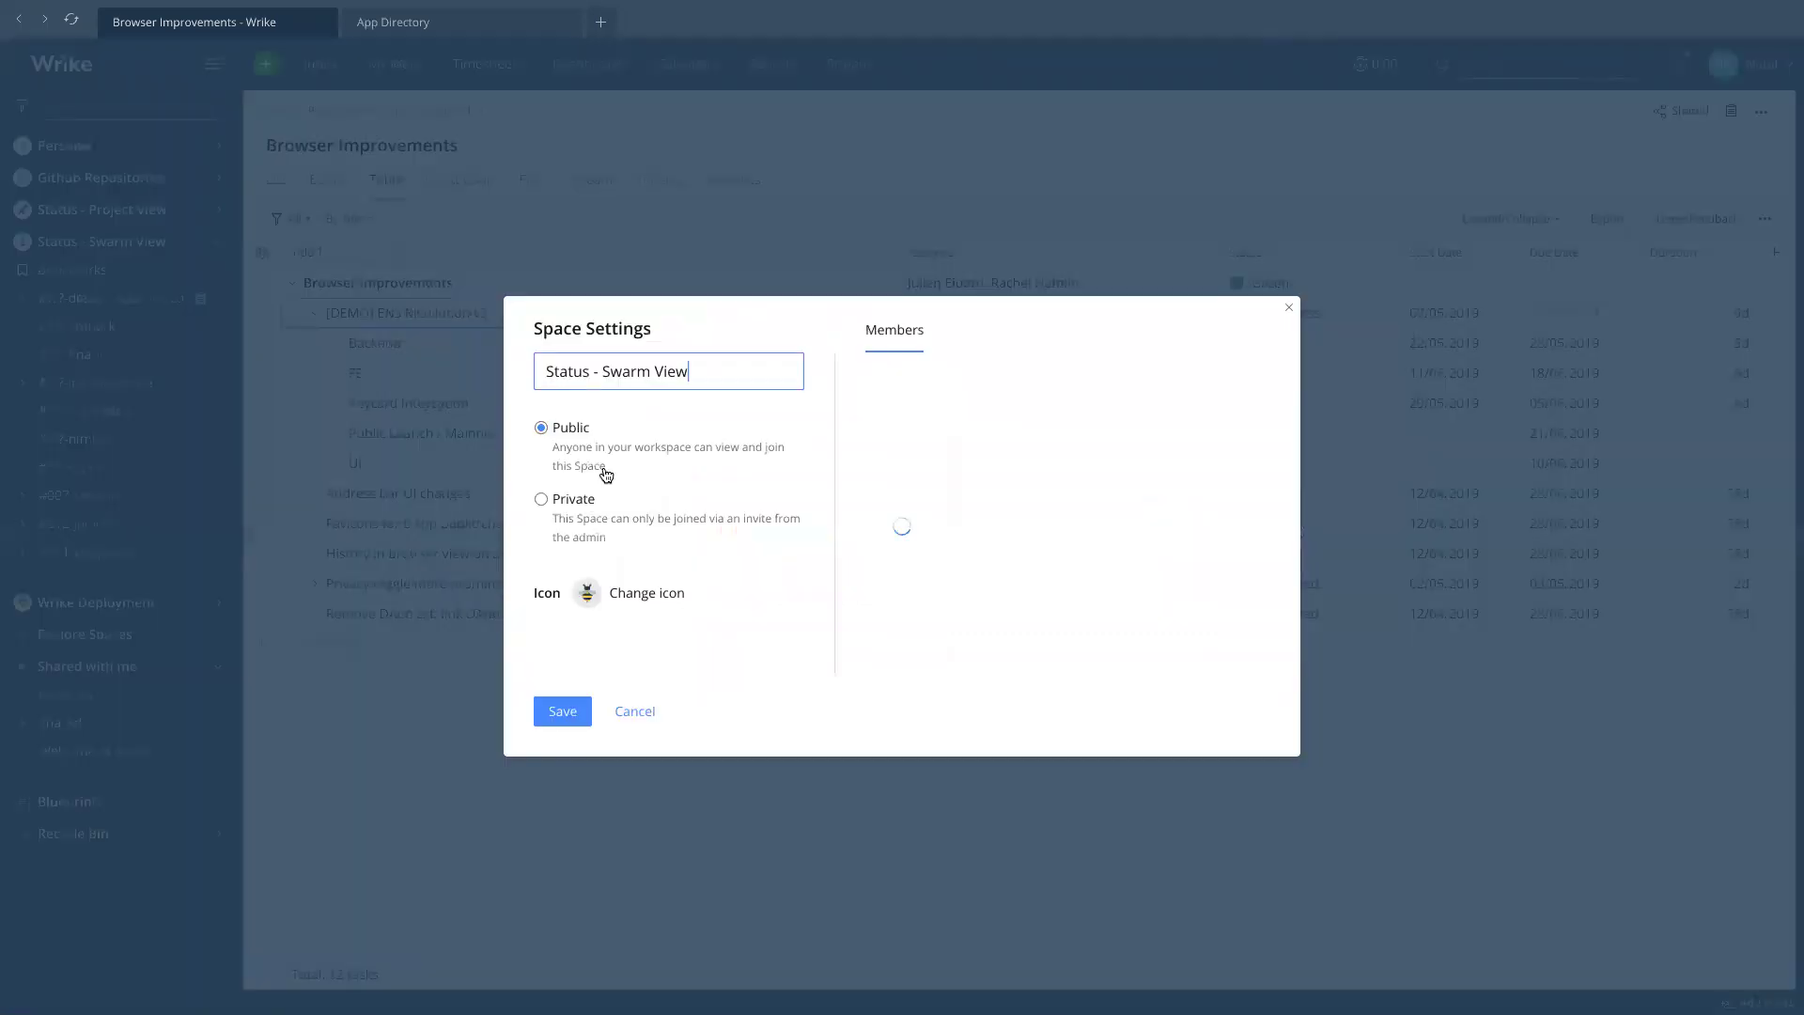
scroll(1035, 567, down, 1)
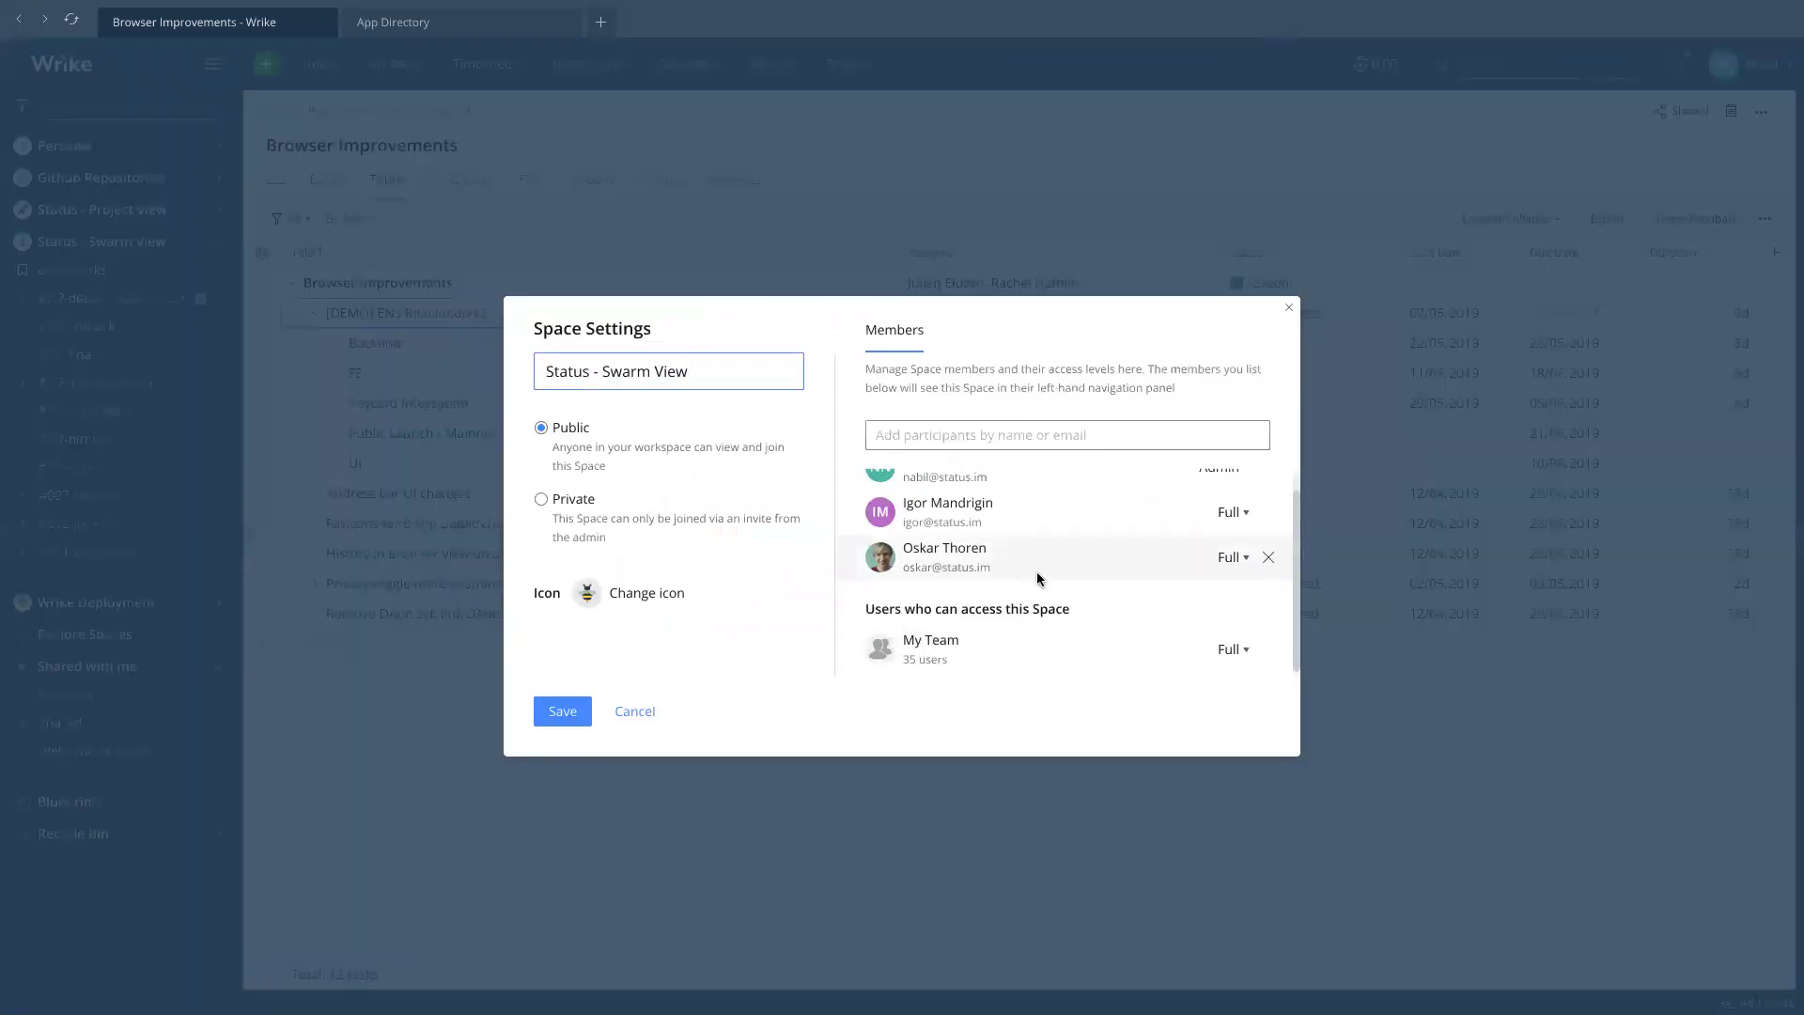
click(1224, 651)
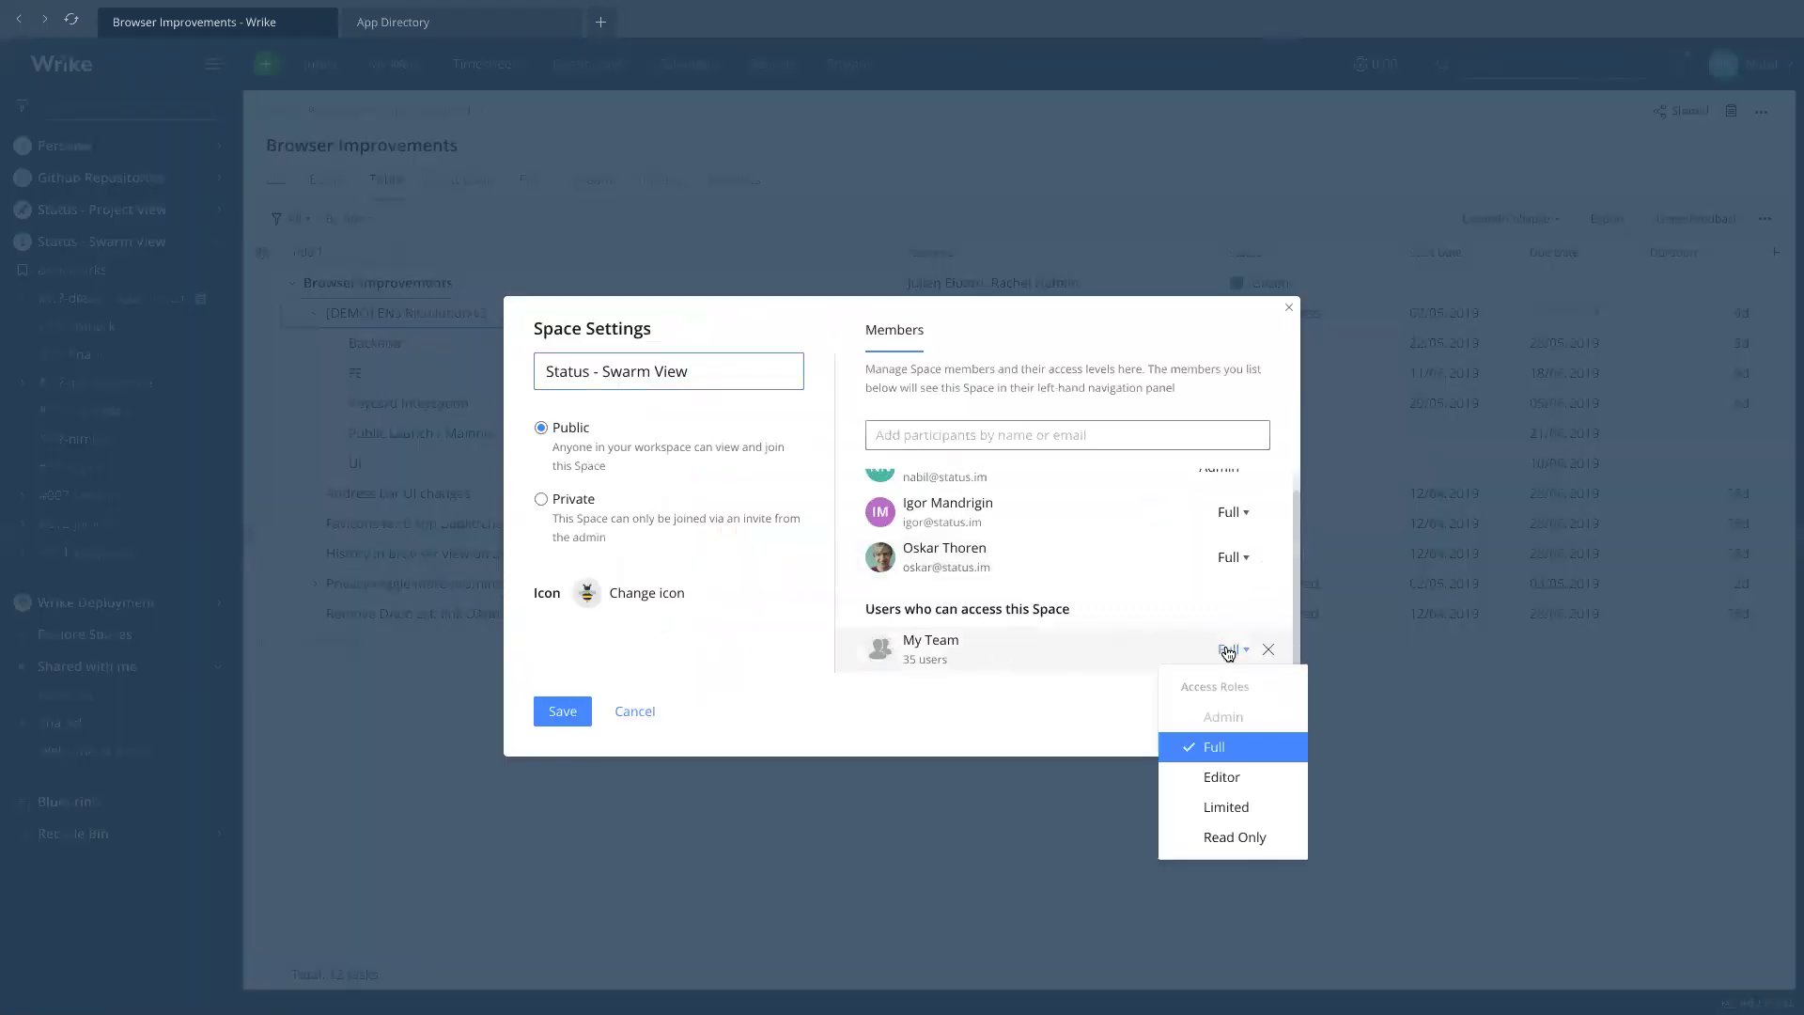
click(966, 654)
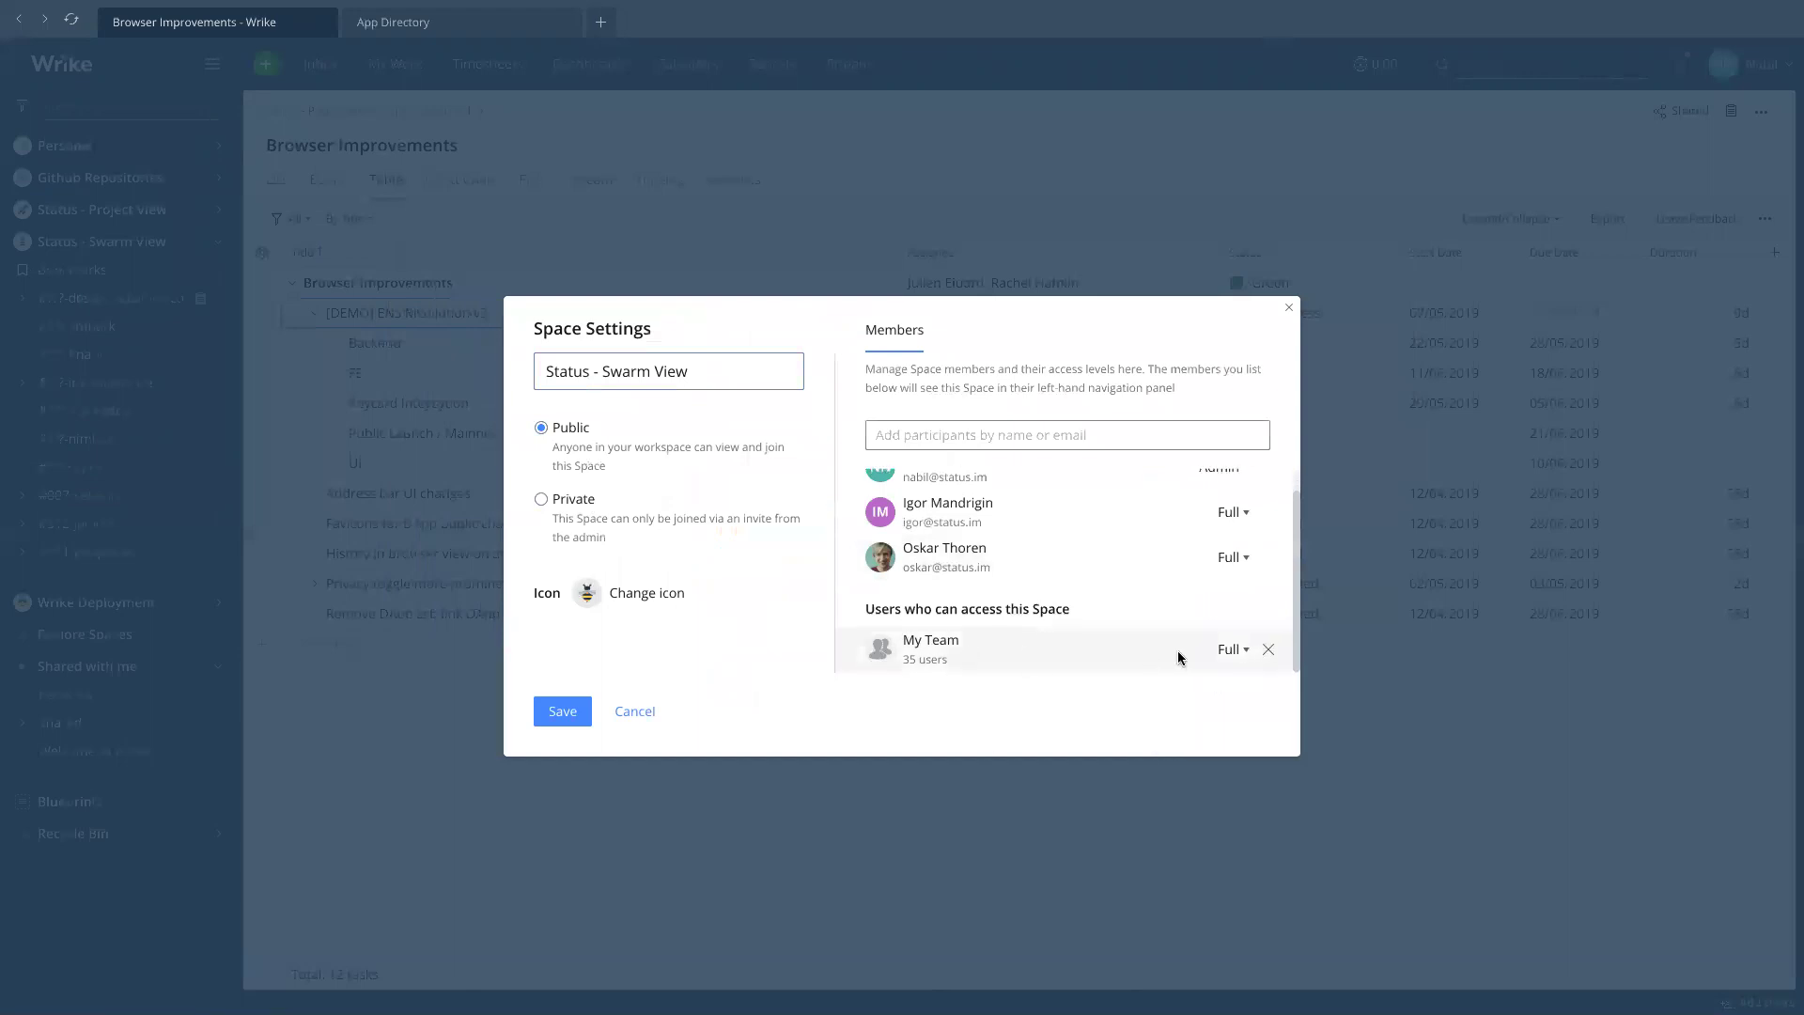
Add the Status group as a member of the Status - Swarm View space and save the space settings.
click(885, 435)
text(status)
click(987, 486)
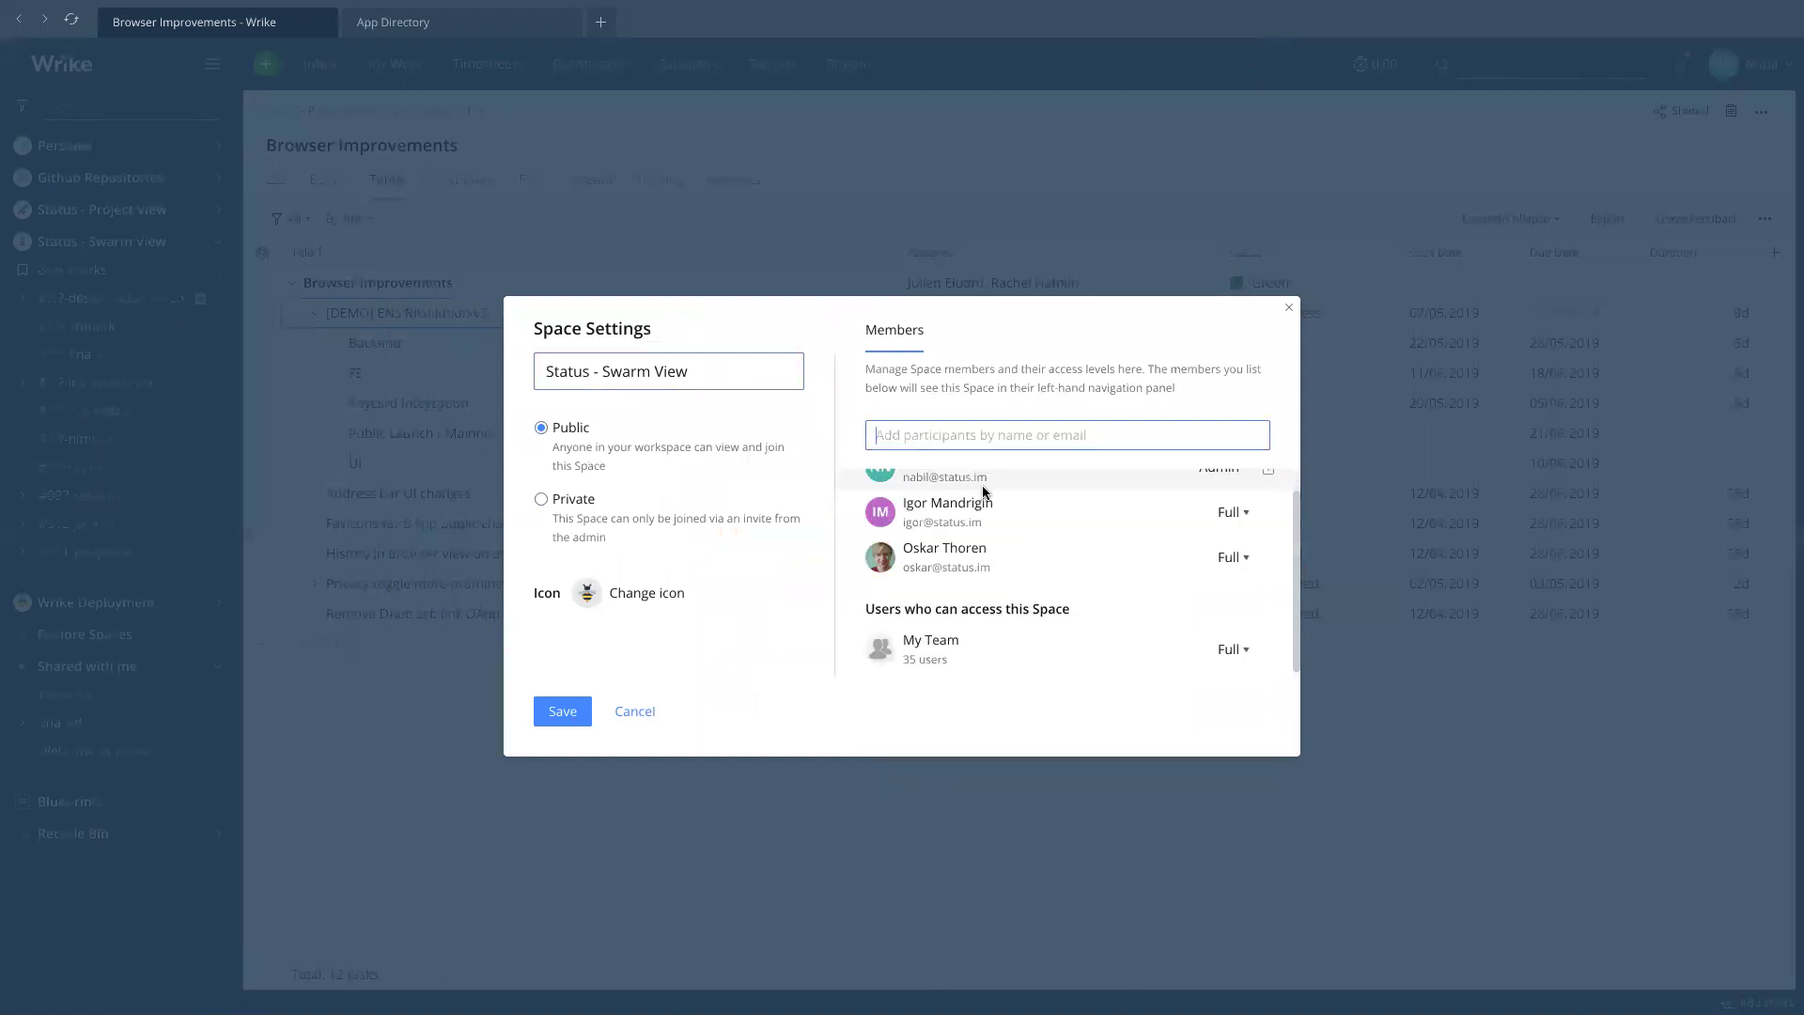
scroll(1142, 647, up, 2)
scroll(1164, 564, down, 2)
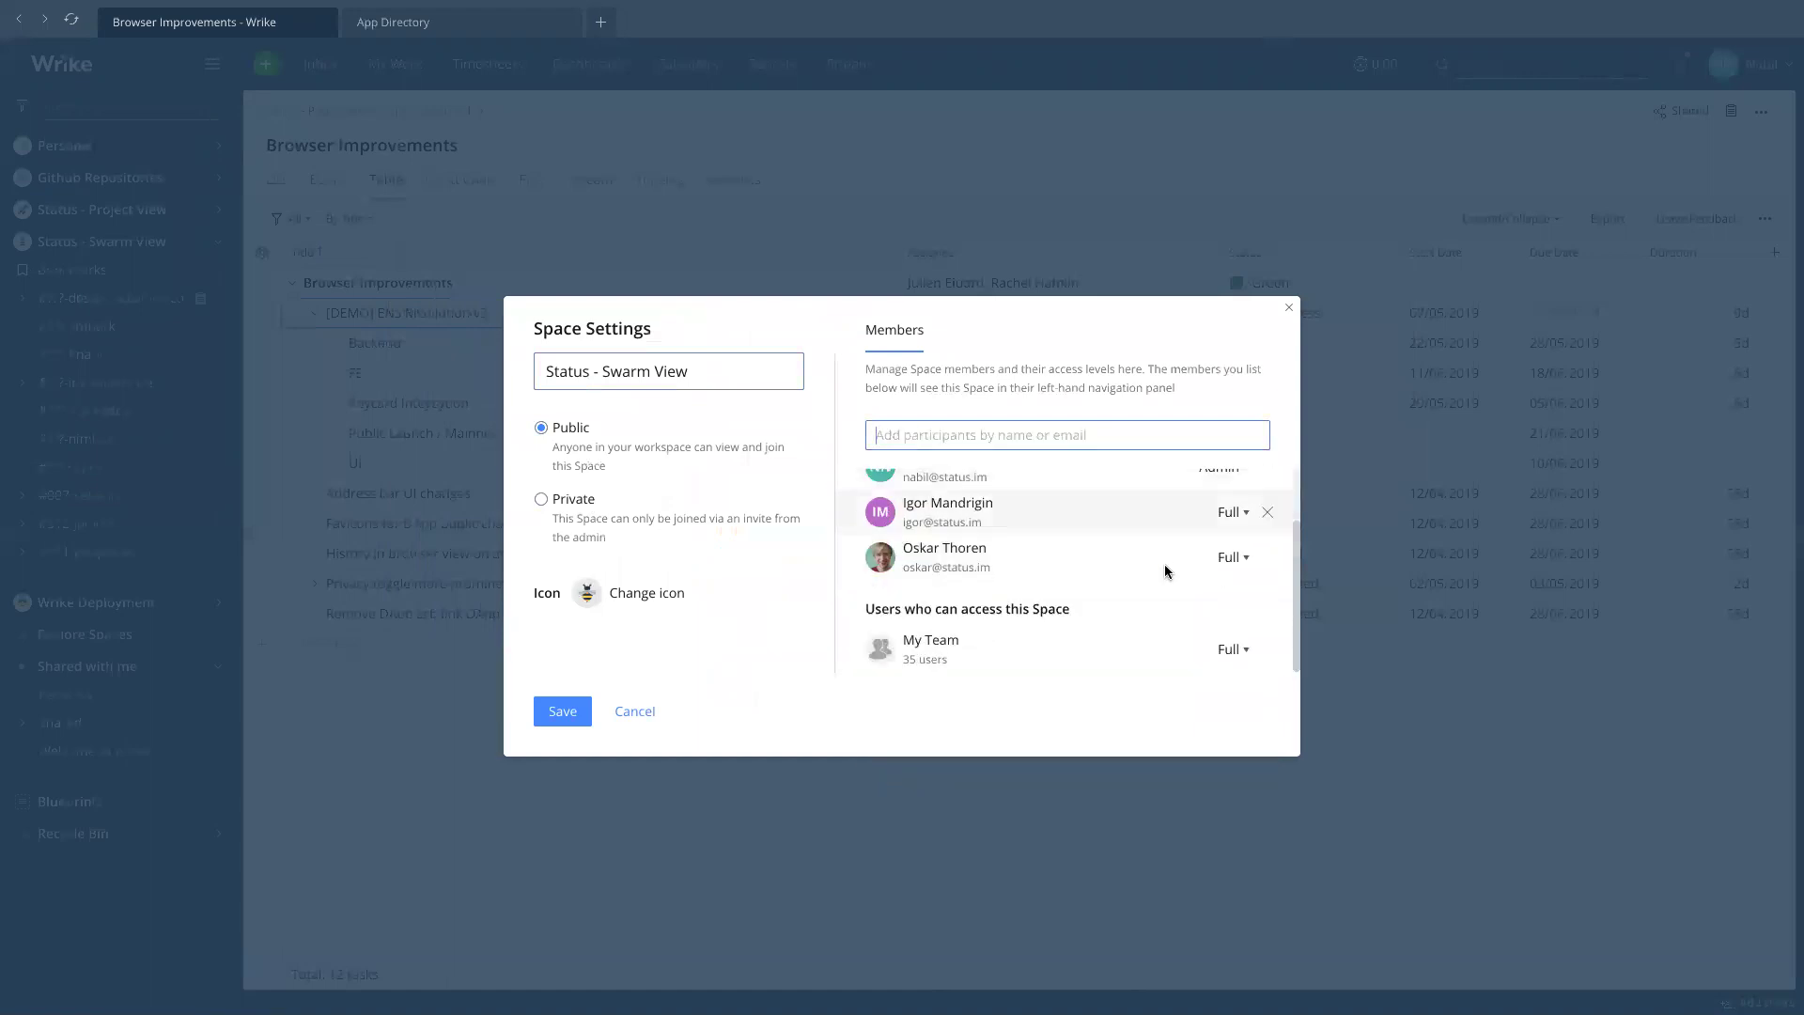
scroll(994, 627, up, 2)
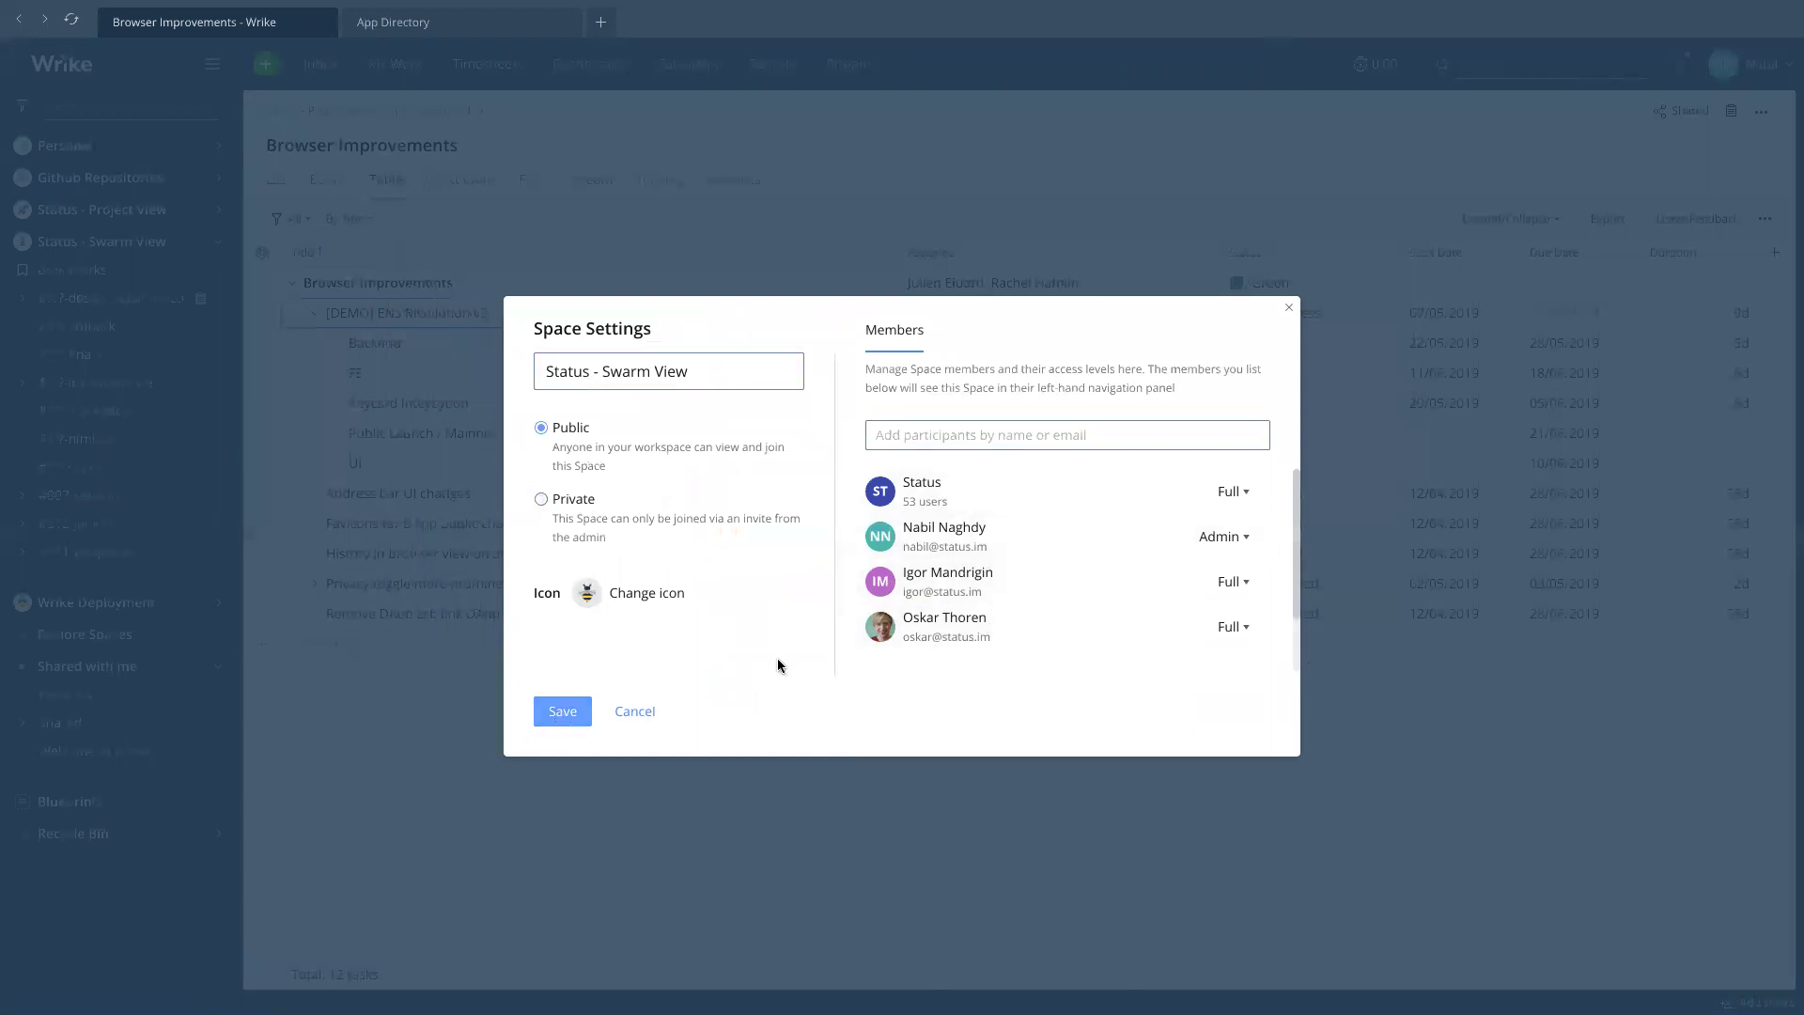
click(560, 712)
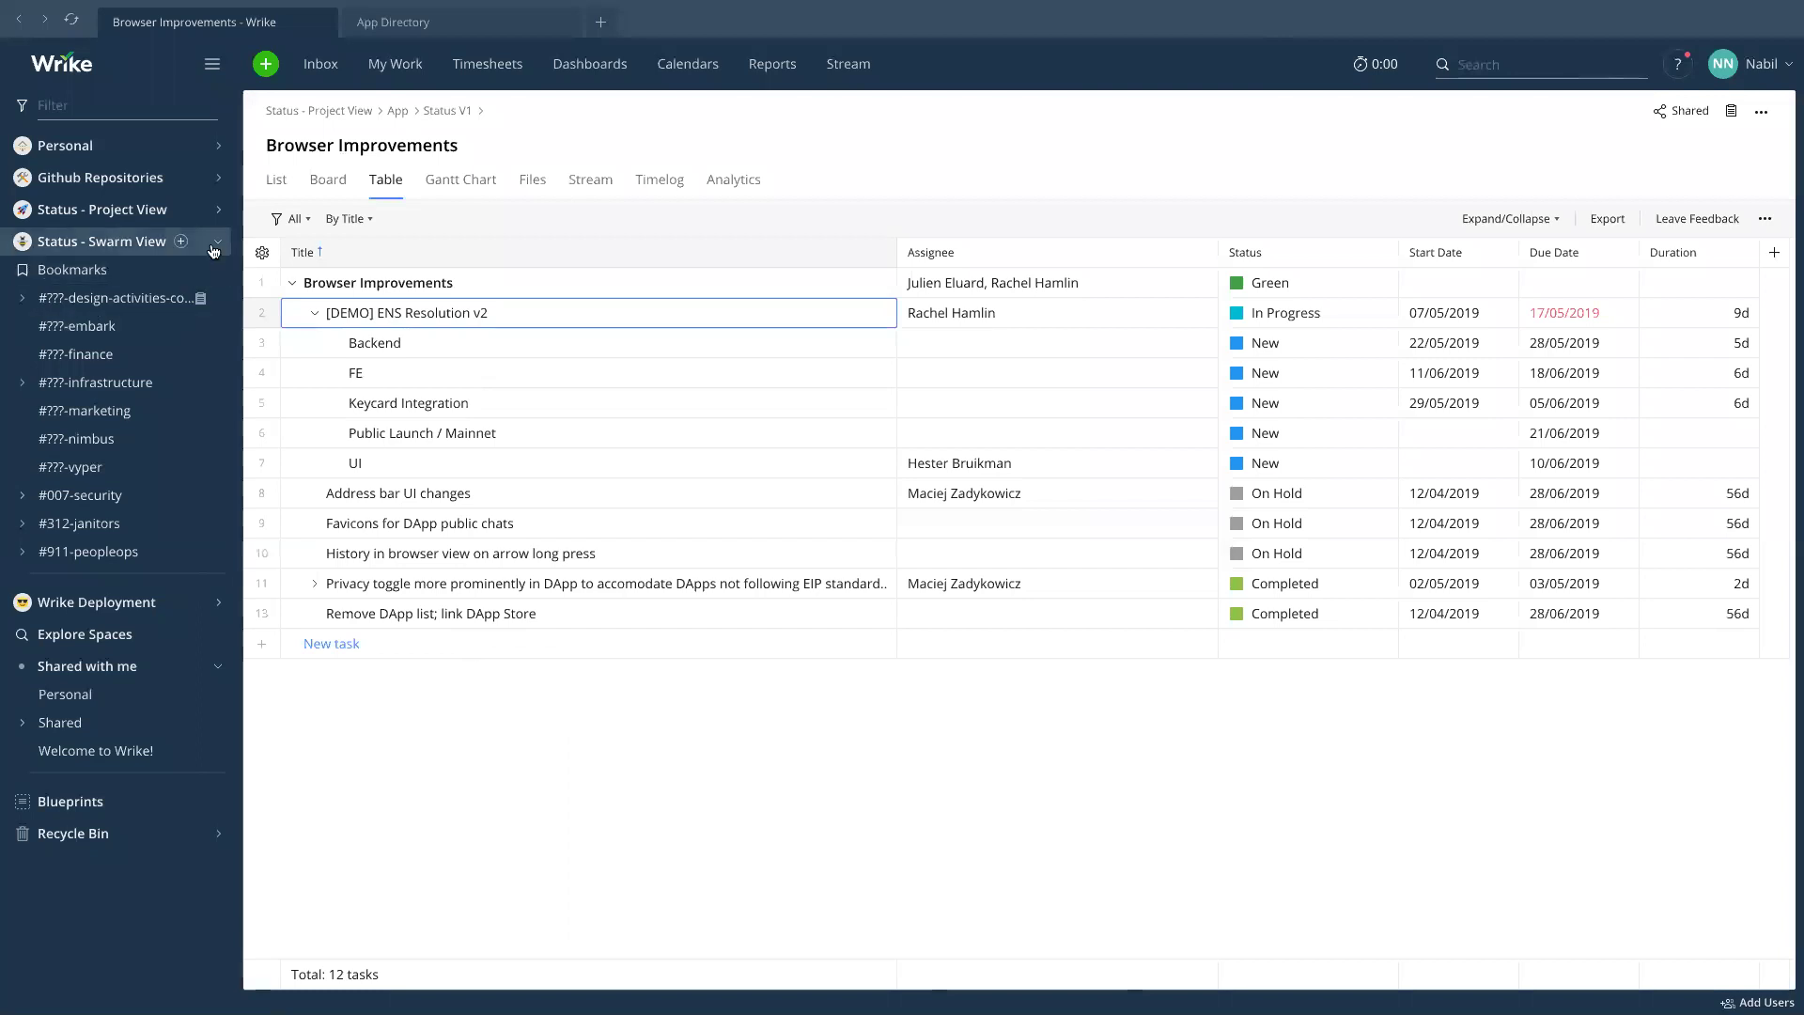
Open the Status - Project View space settings and remove My Team from the users who can access it.
click(218, 209)
click(140, 222)
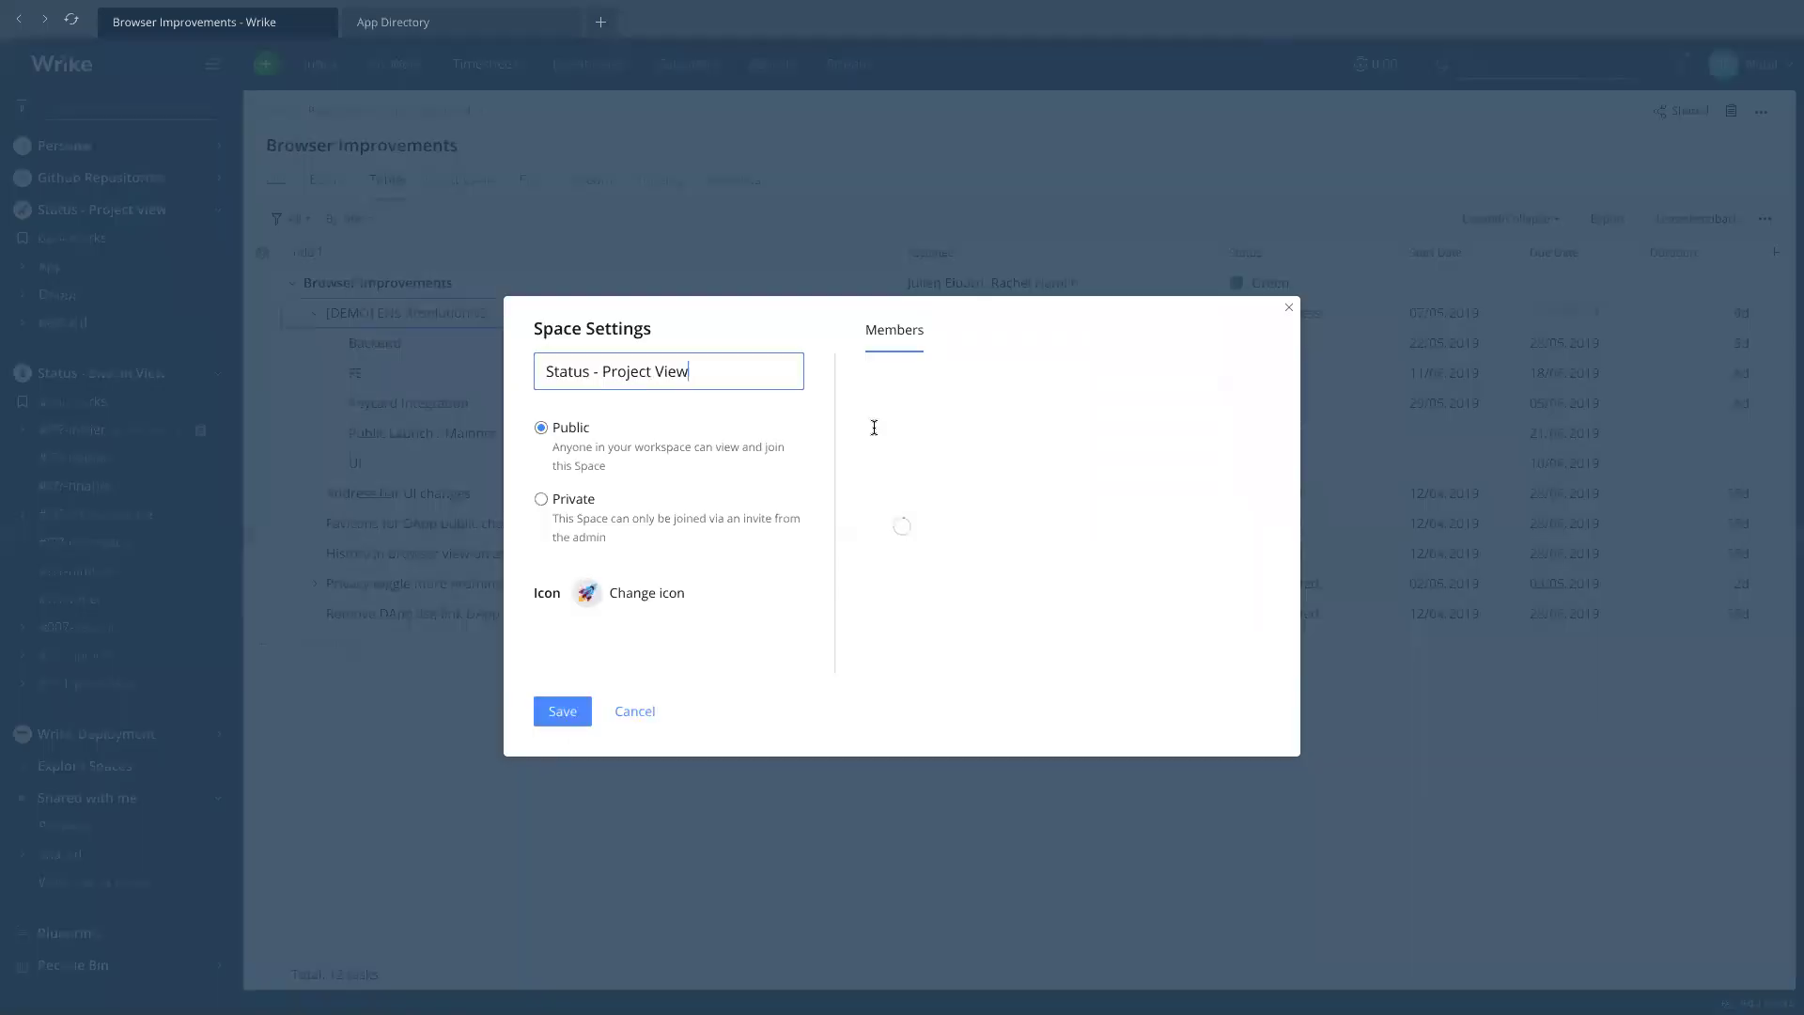
scroll(1086, 532, down, 3)
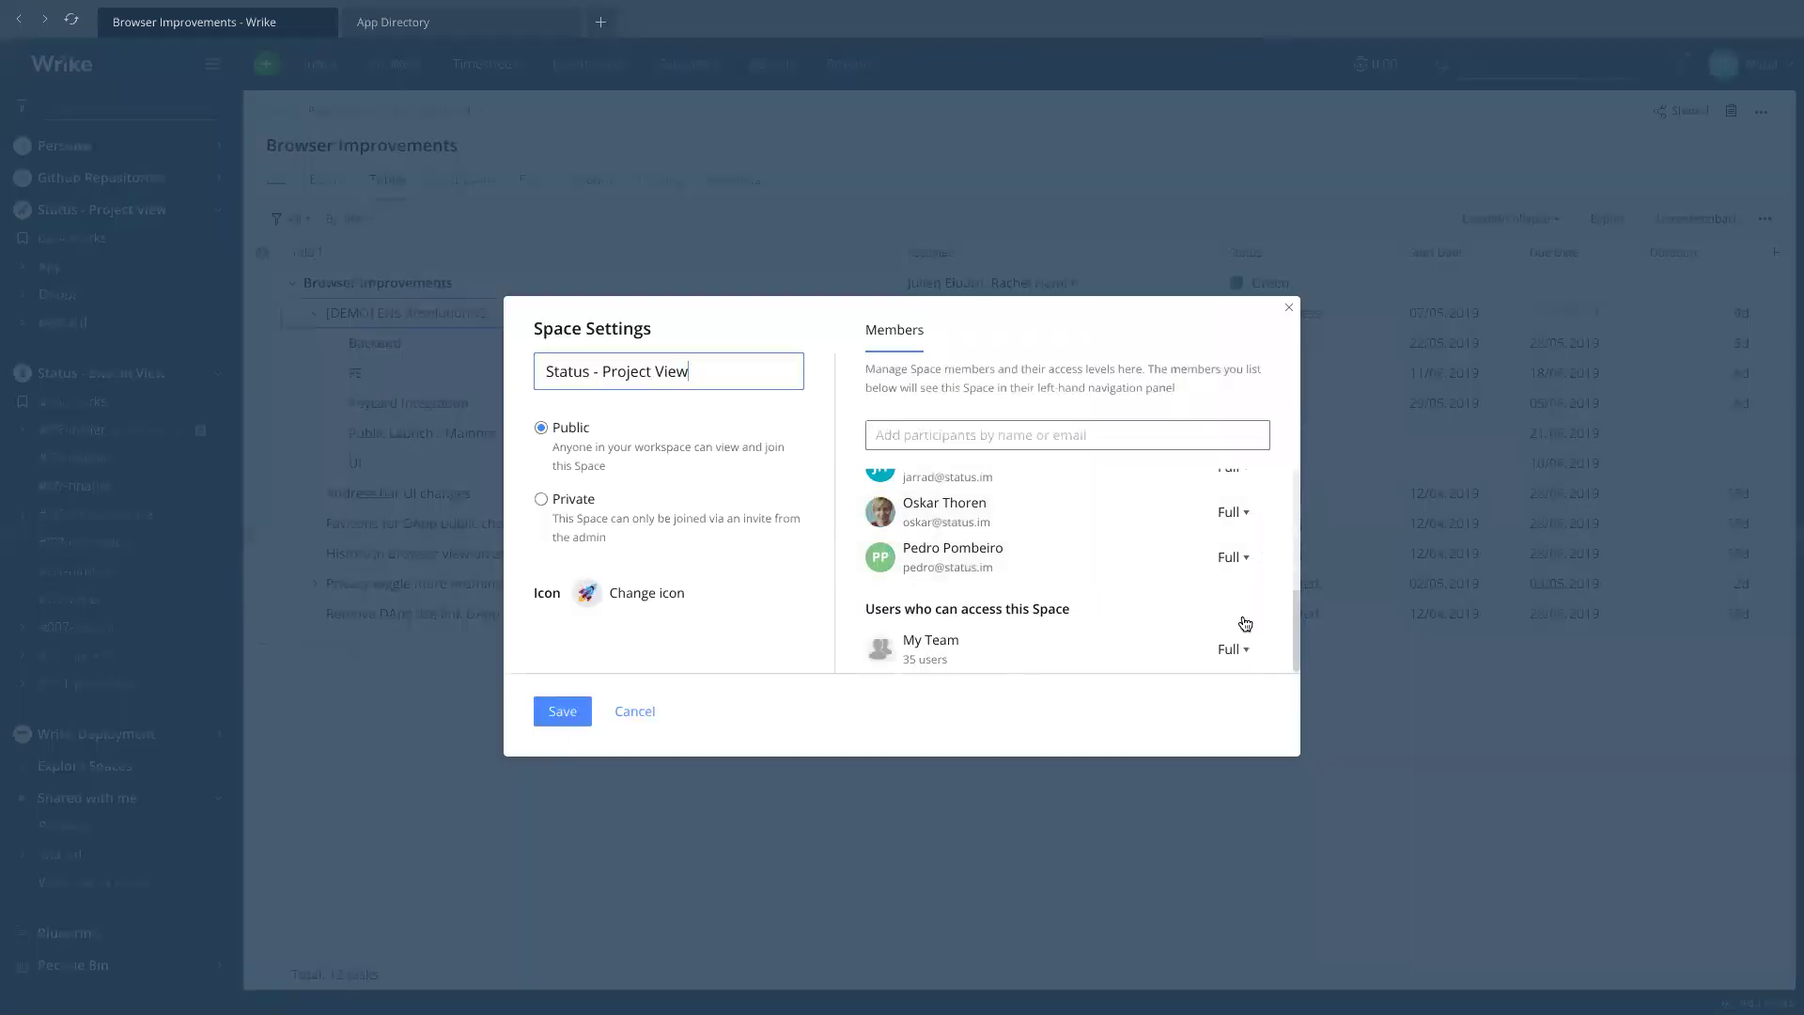
click(1269, 648)
Add the Status group to the Status - Project View members, set the space to Public and save.
click(1028, 435)
text(status)
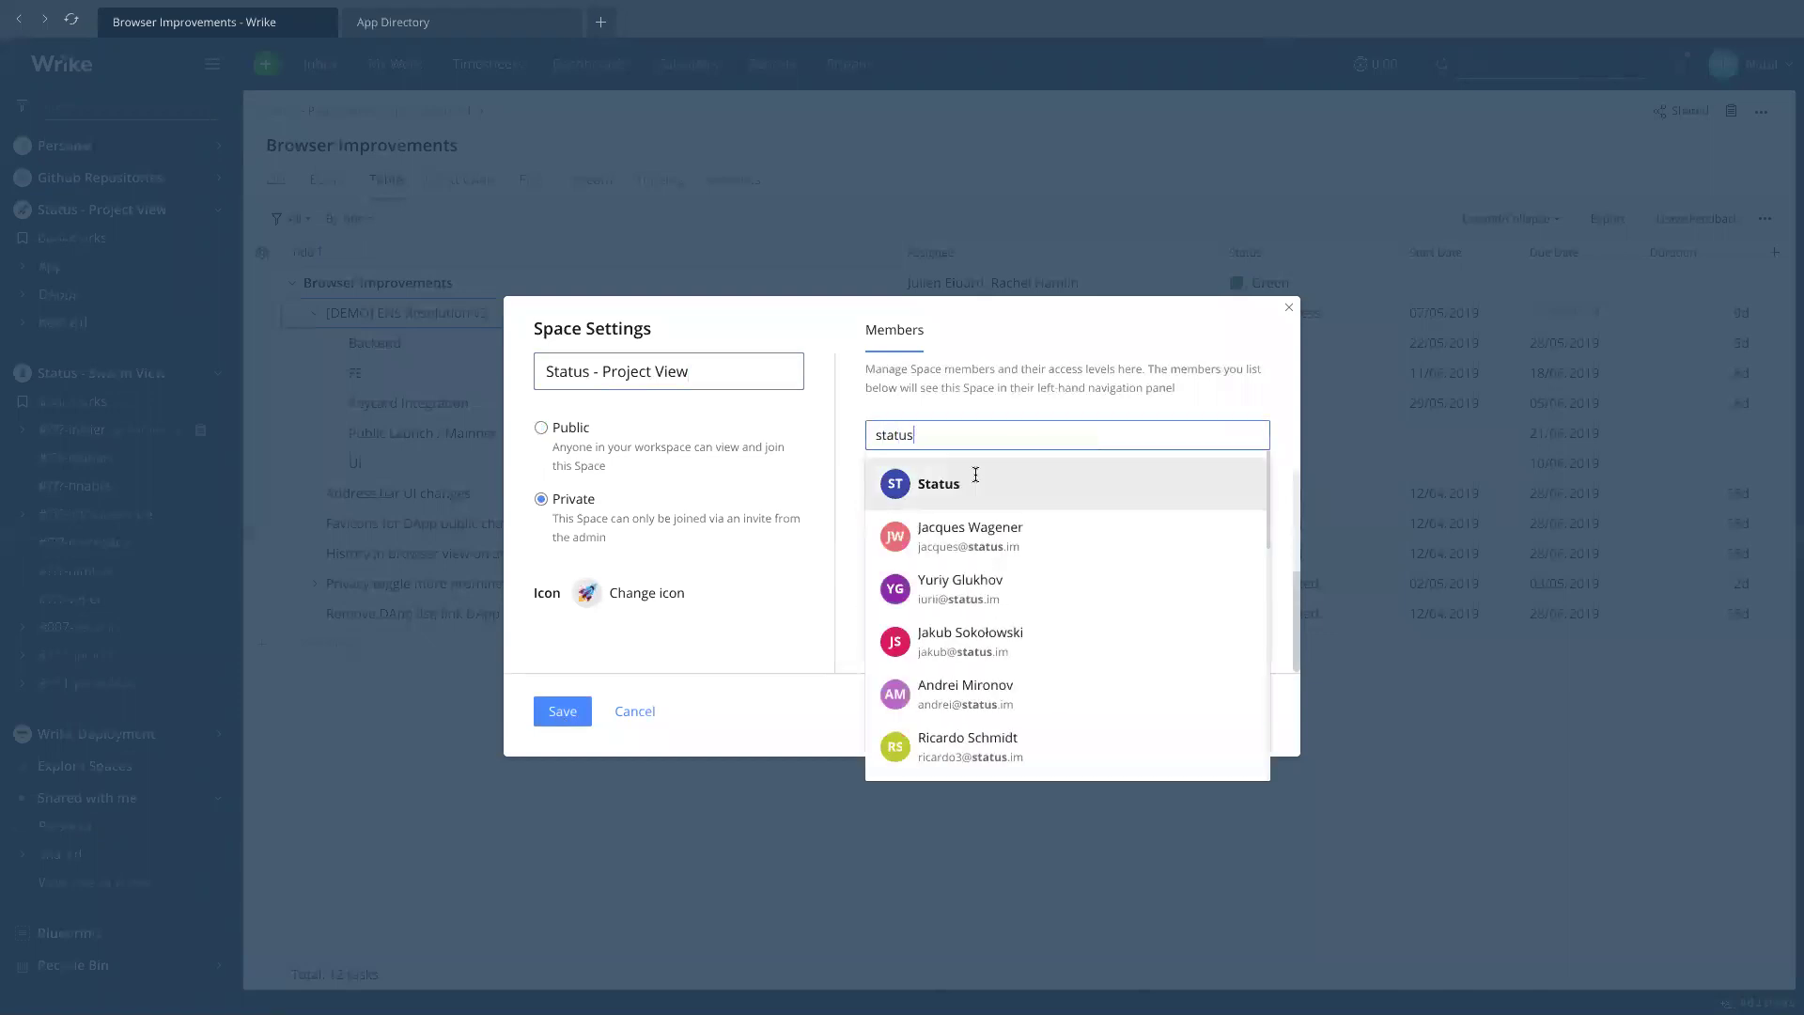
click(977, 481)
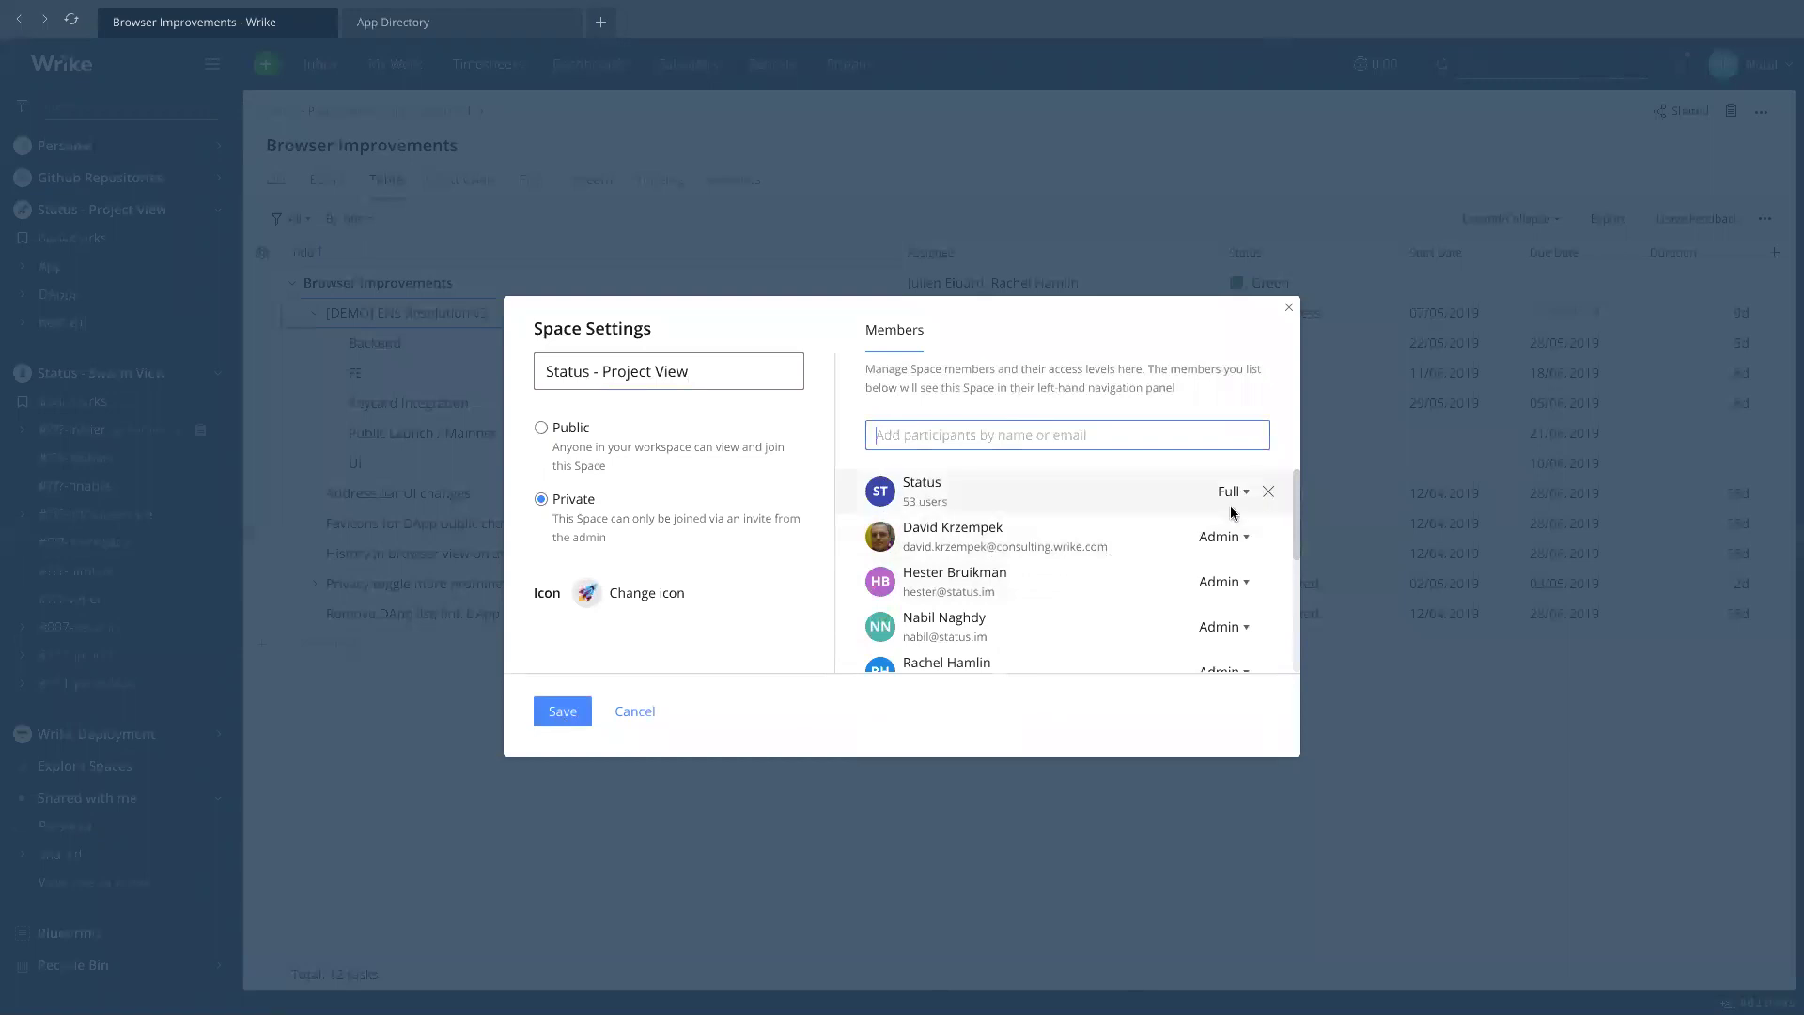
click(562, 437)
click(564, 720)
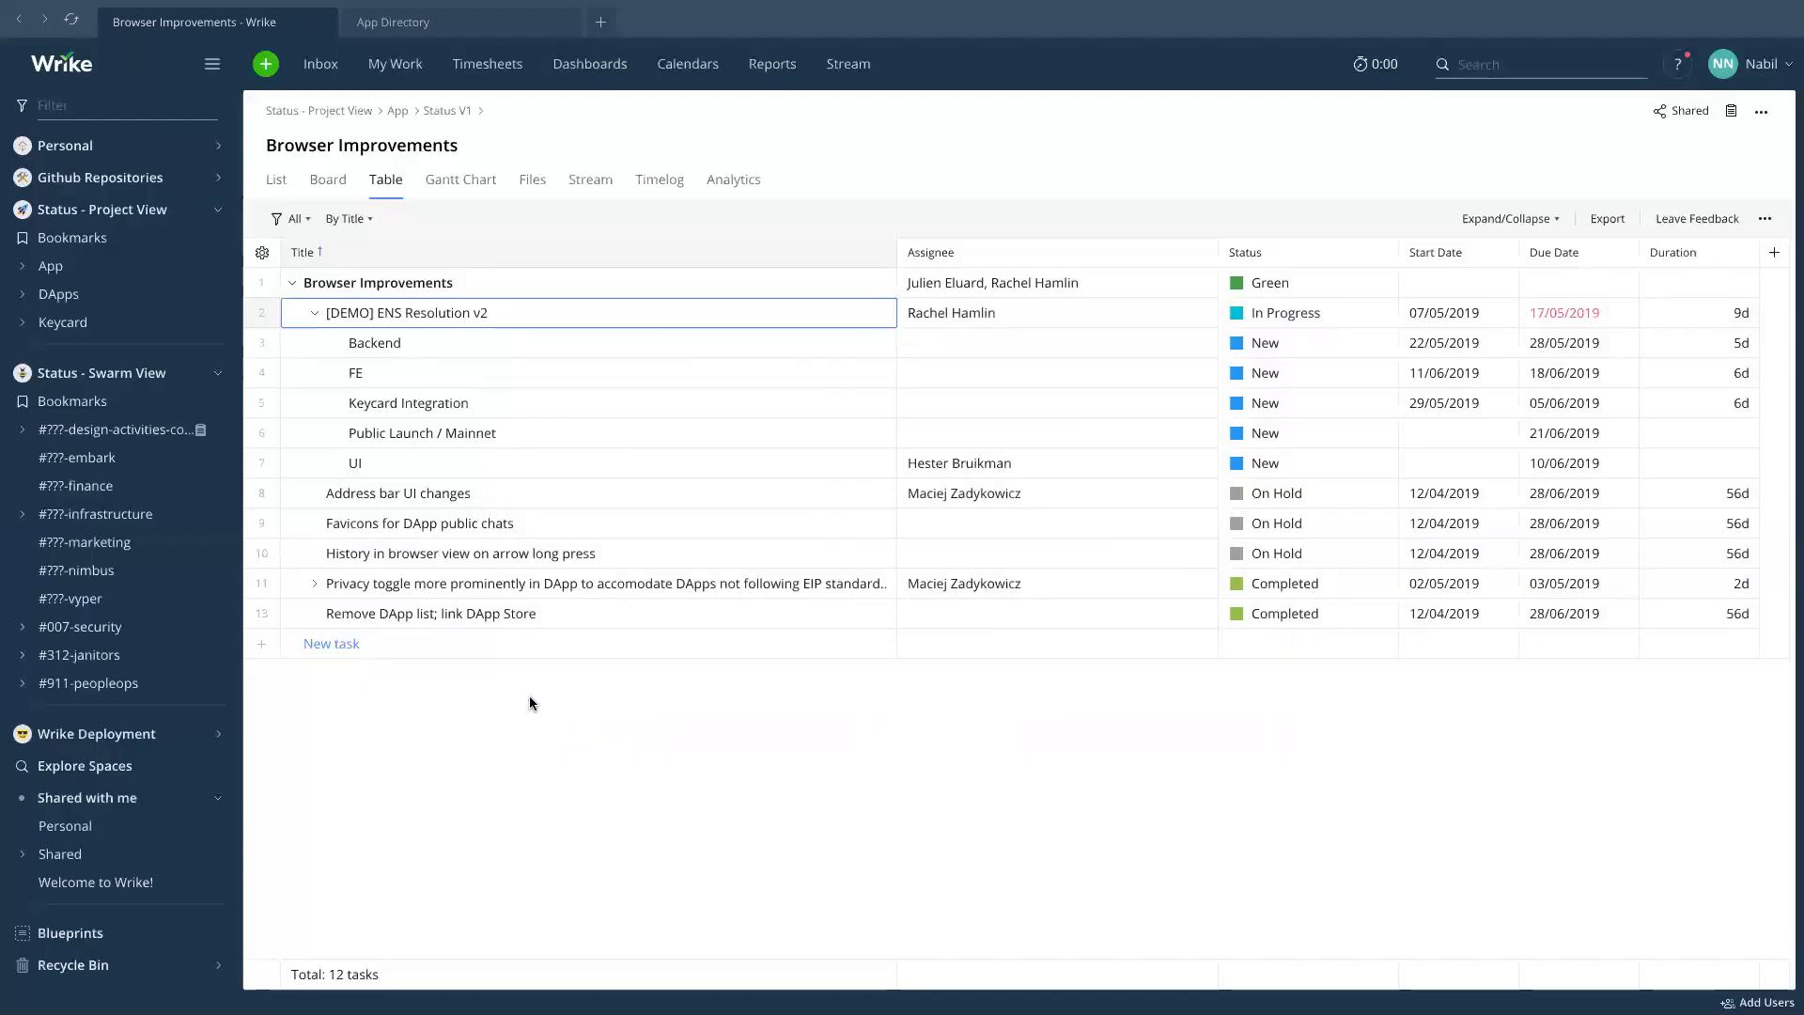
Open the Github Repositories space settings and remove My Team's access to the space.
click(218, 243)
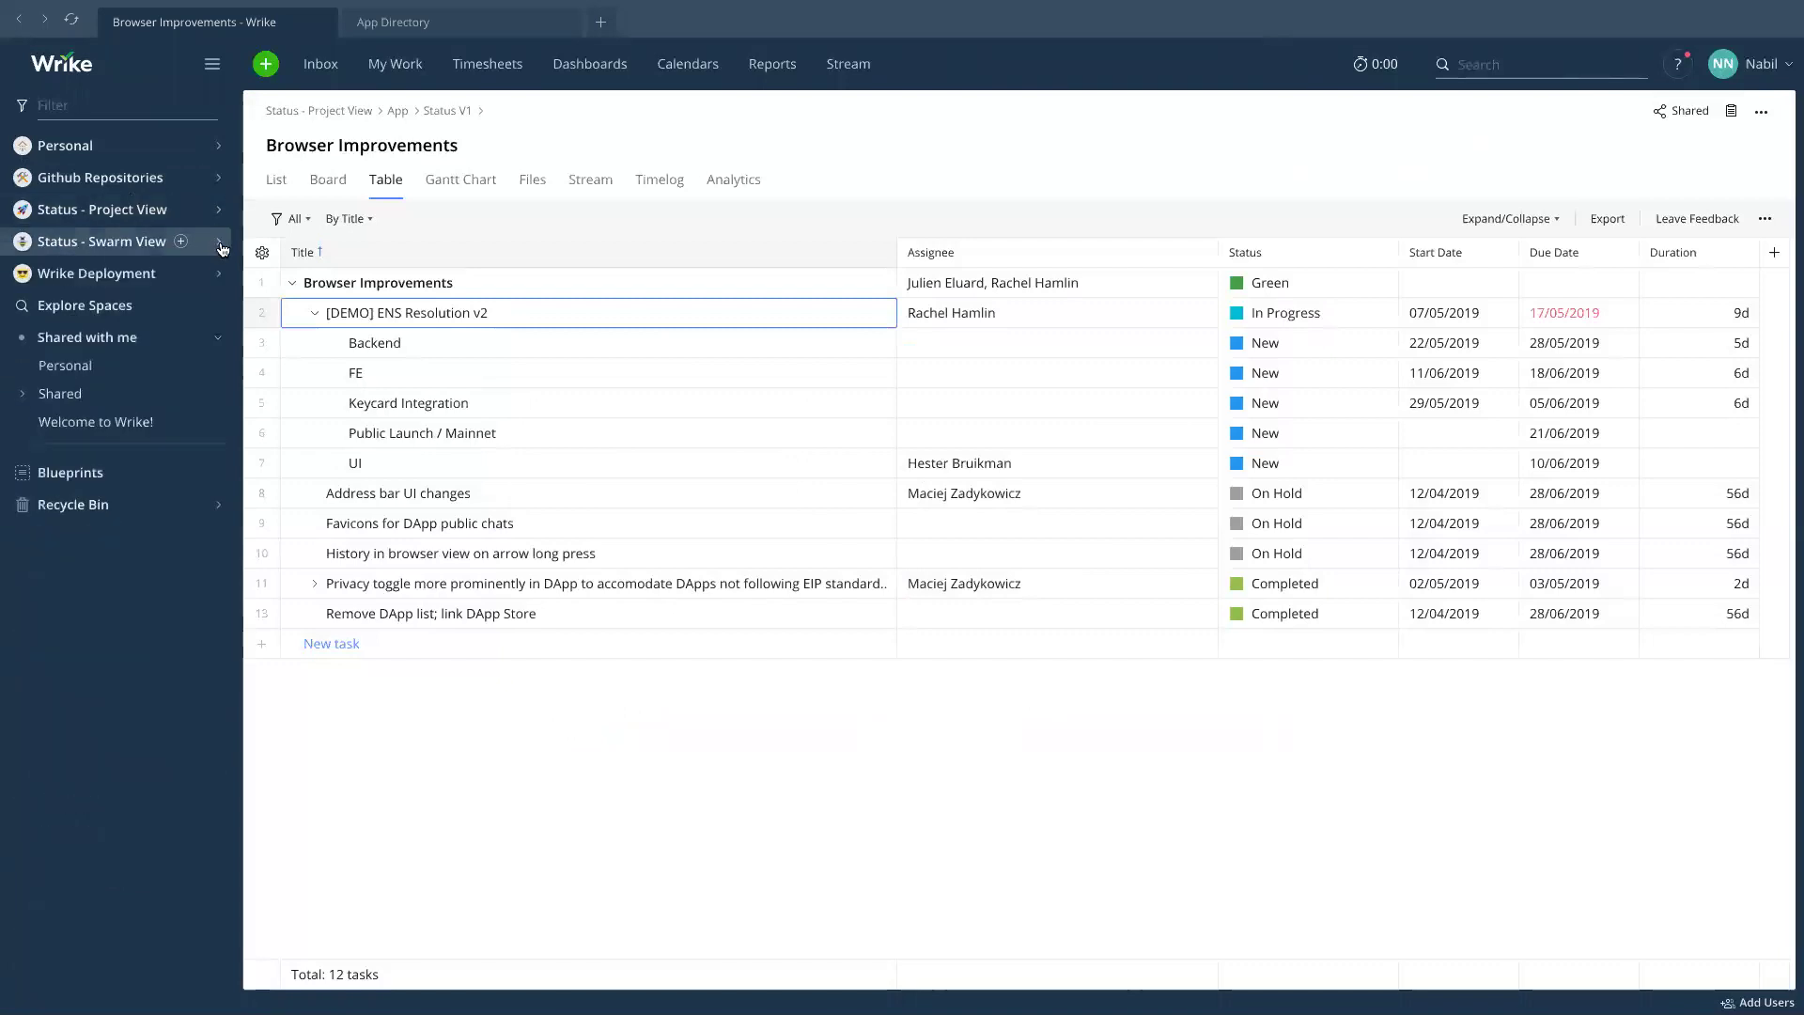
click(218, 177)
right_click(77, 185)
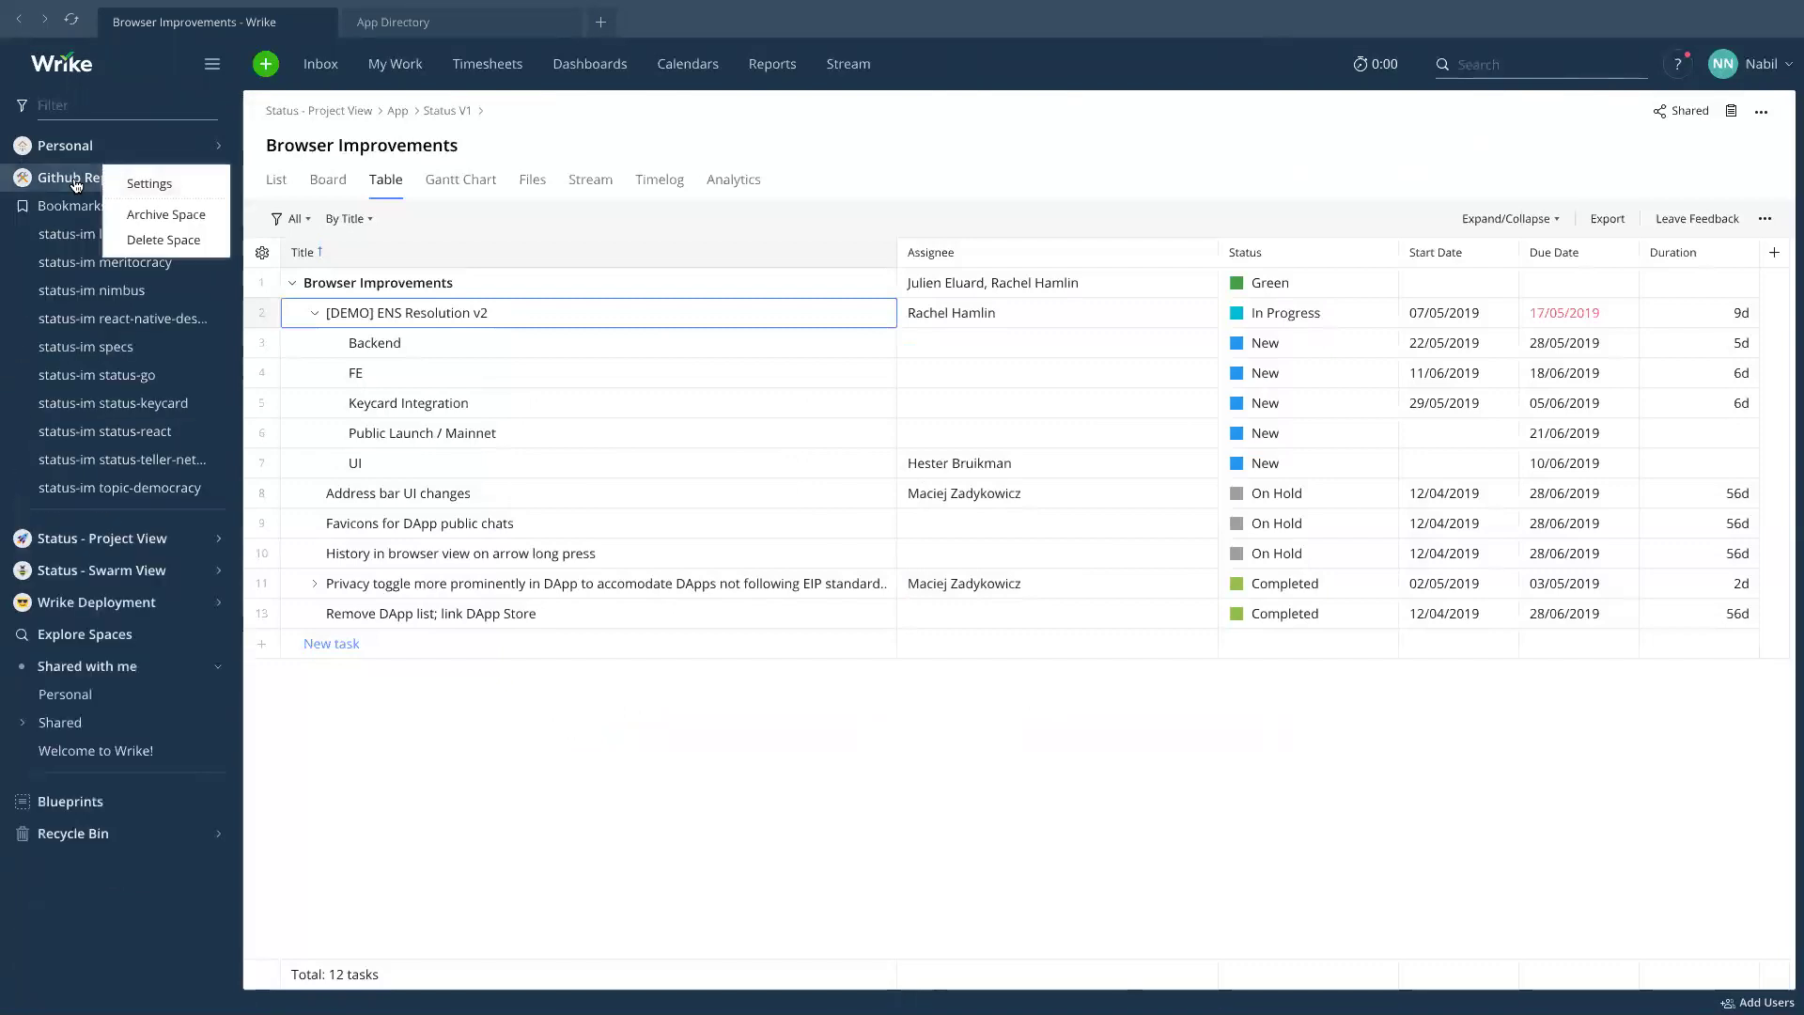
click(123, 188)
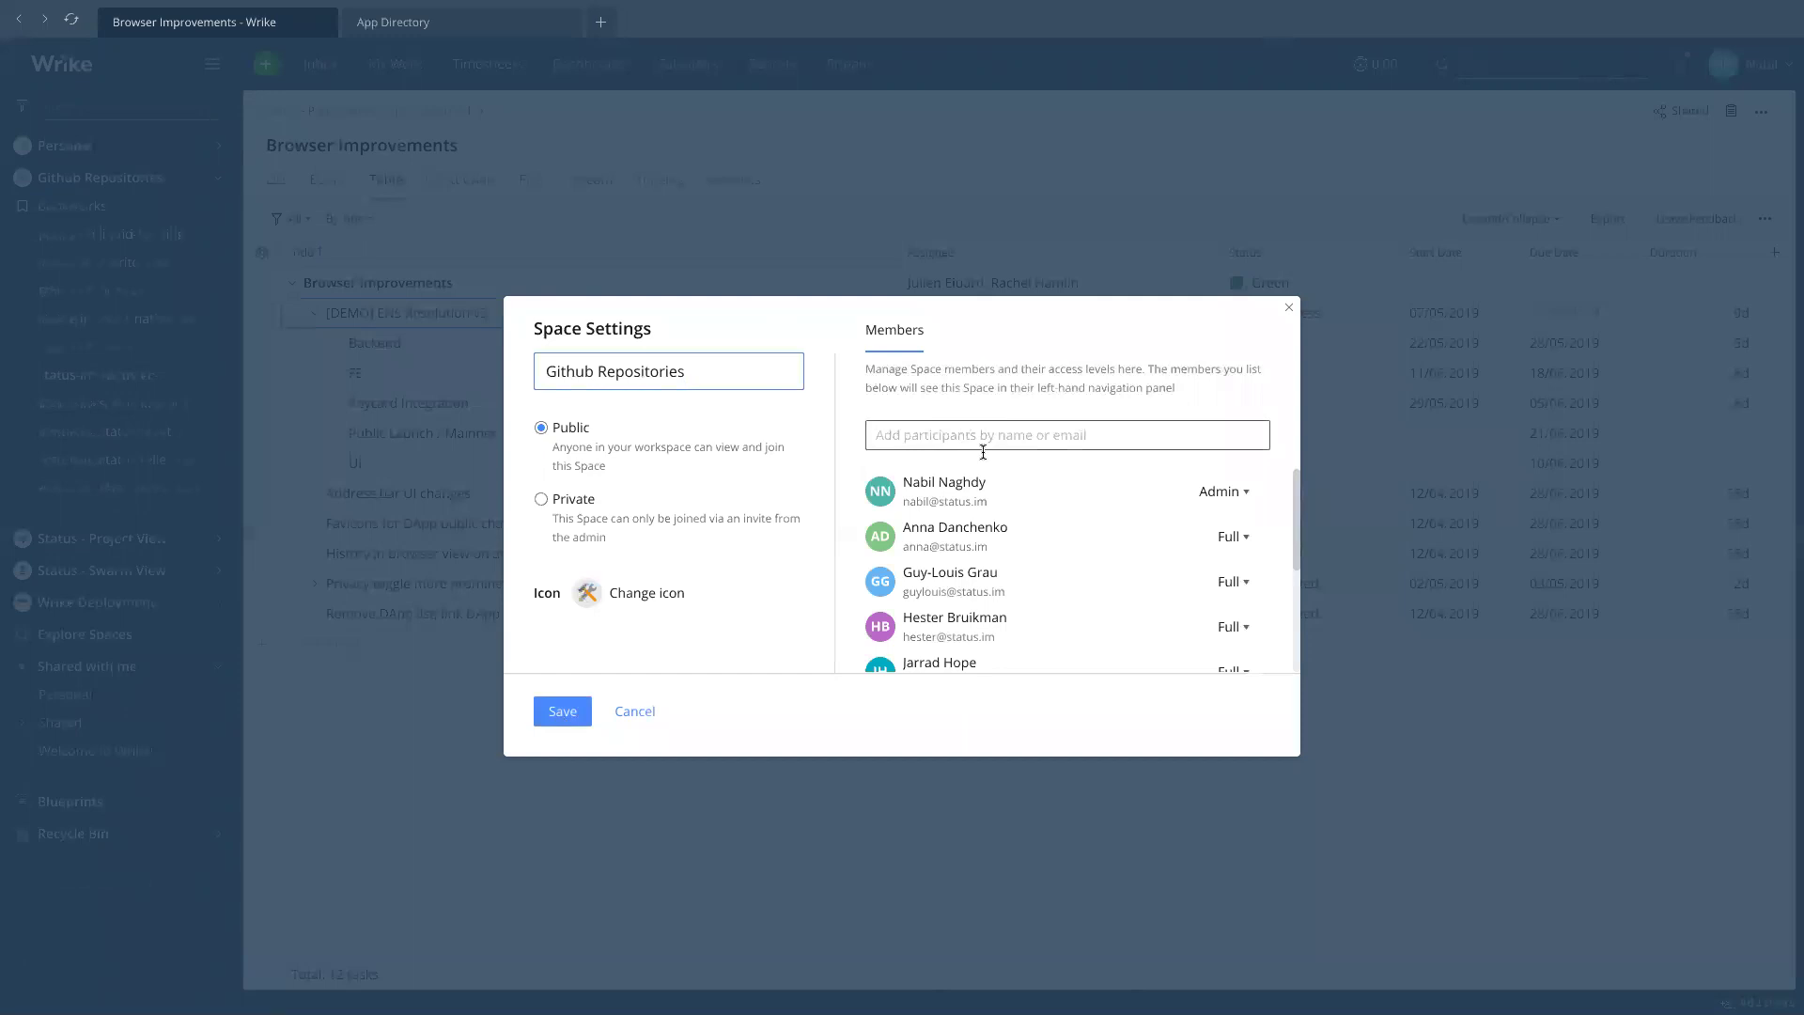
scroll(1078, 530, down, 3)
click(1265, 653)
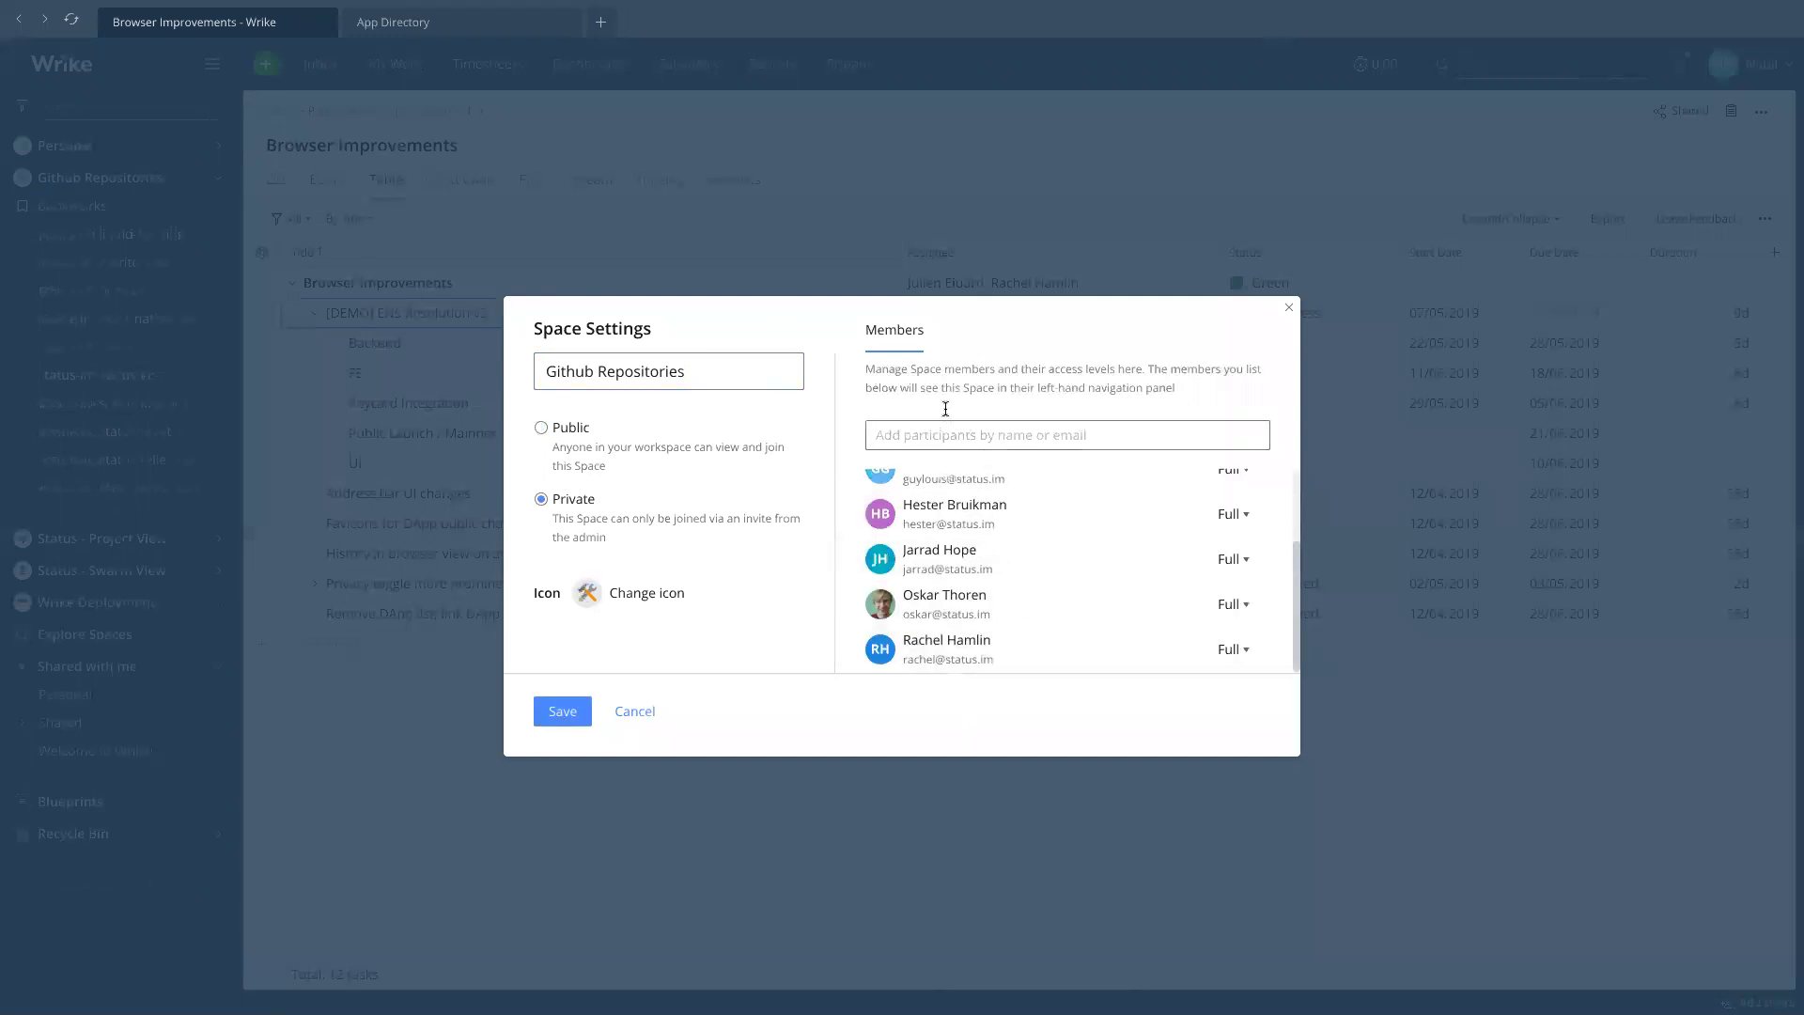
Add the Status group to the Github Repositories members, set the space to Public, save and dismiss the sharing progress message.
click(1007, 435)
text(status)
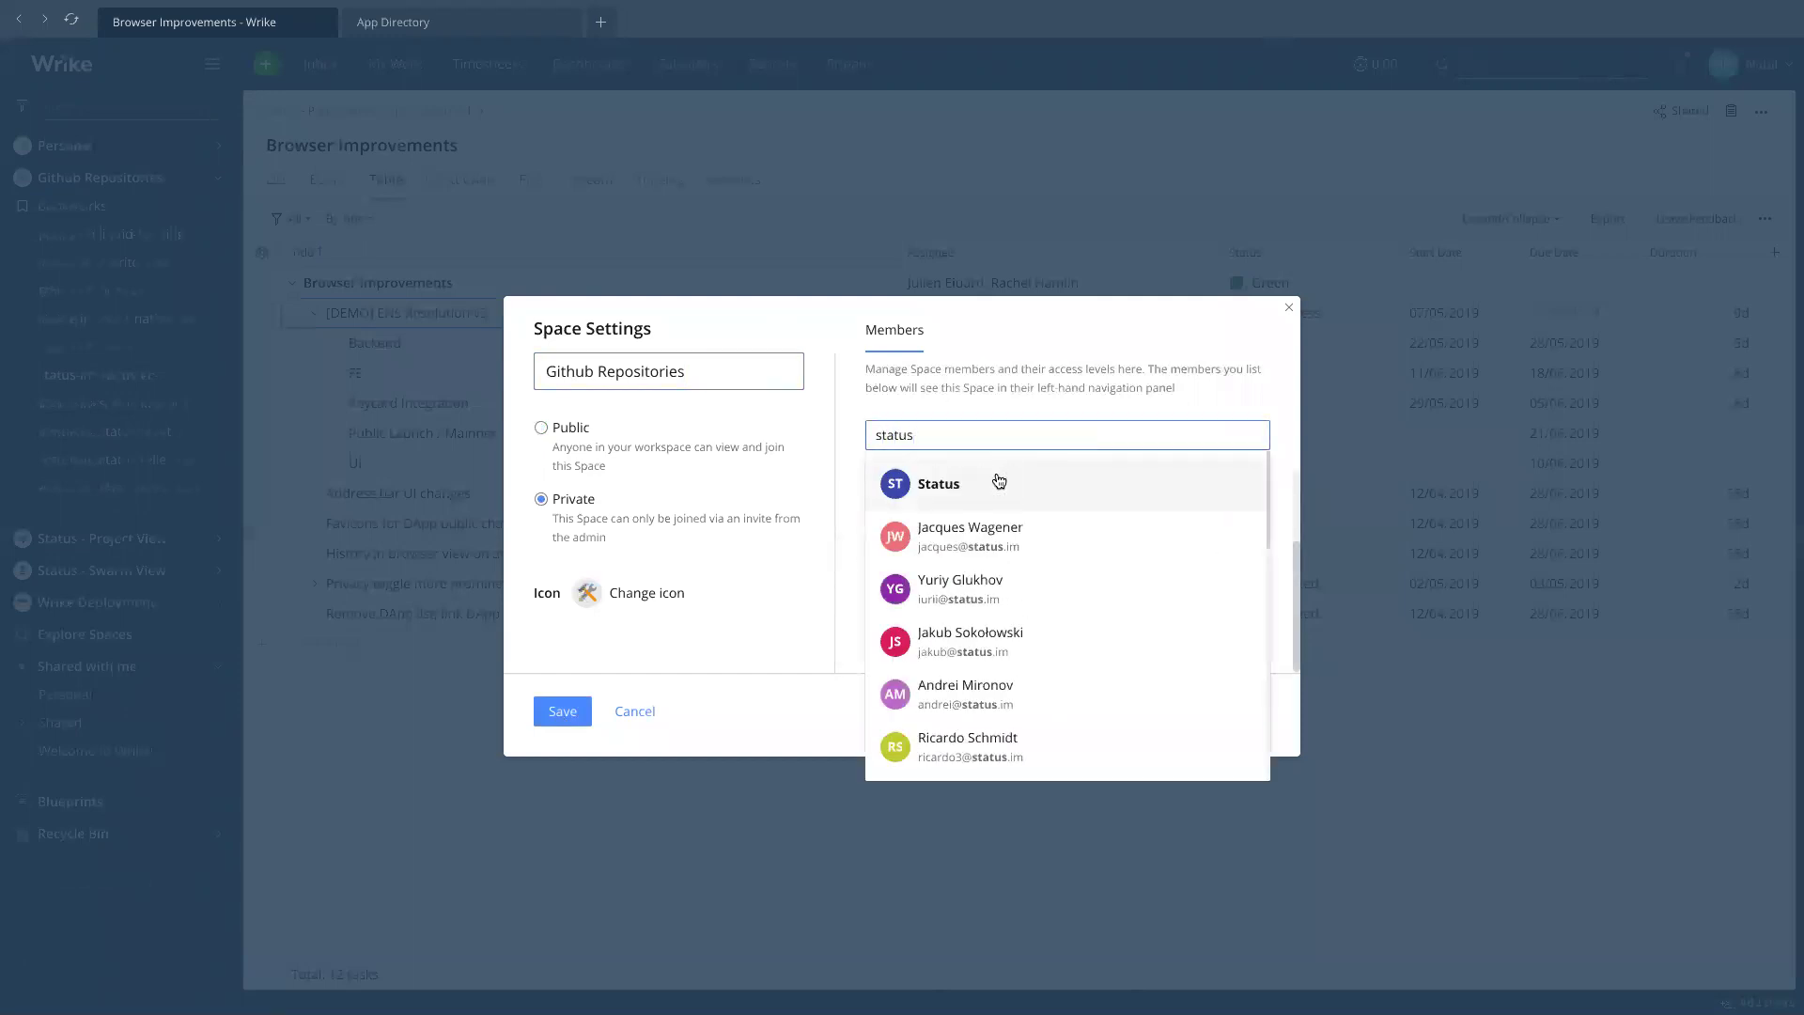
click(995, 479)
click(552, 470)
click(568, 717)
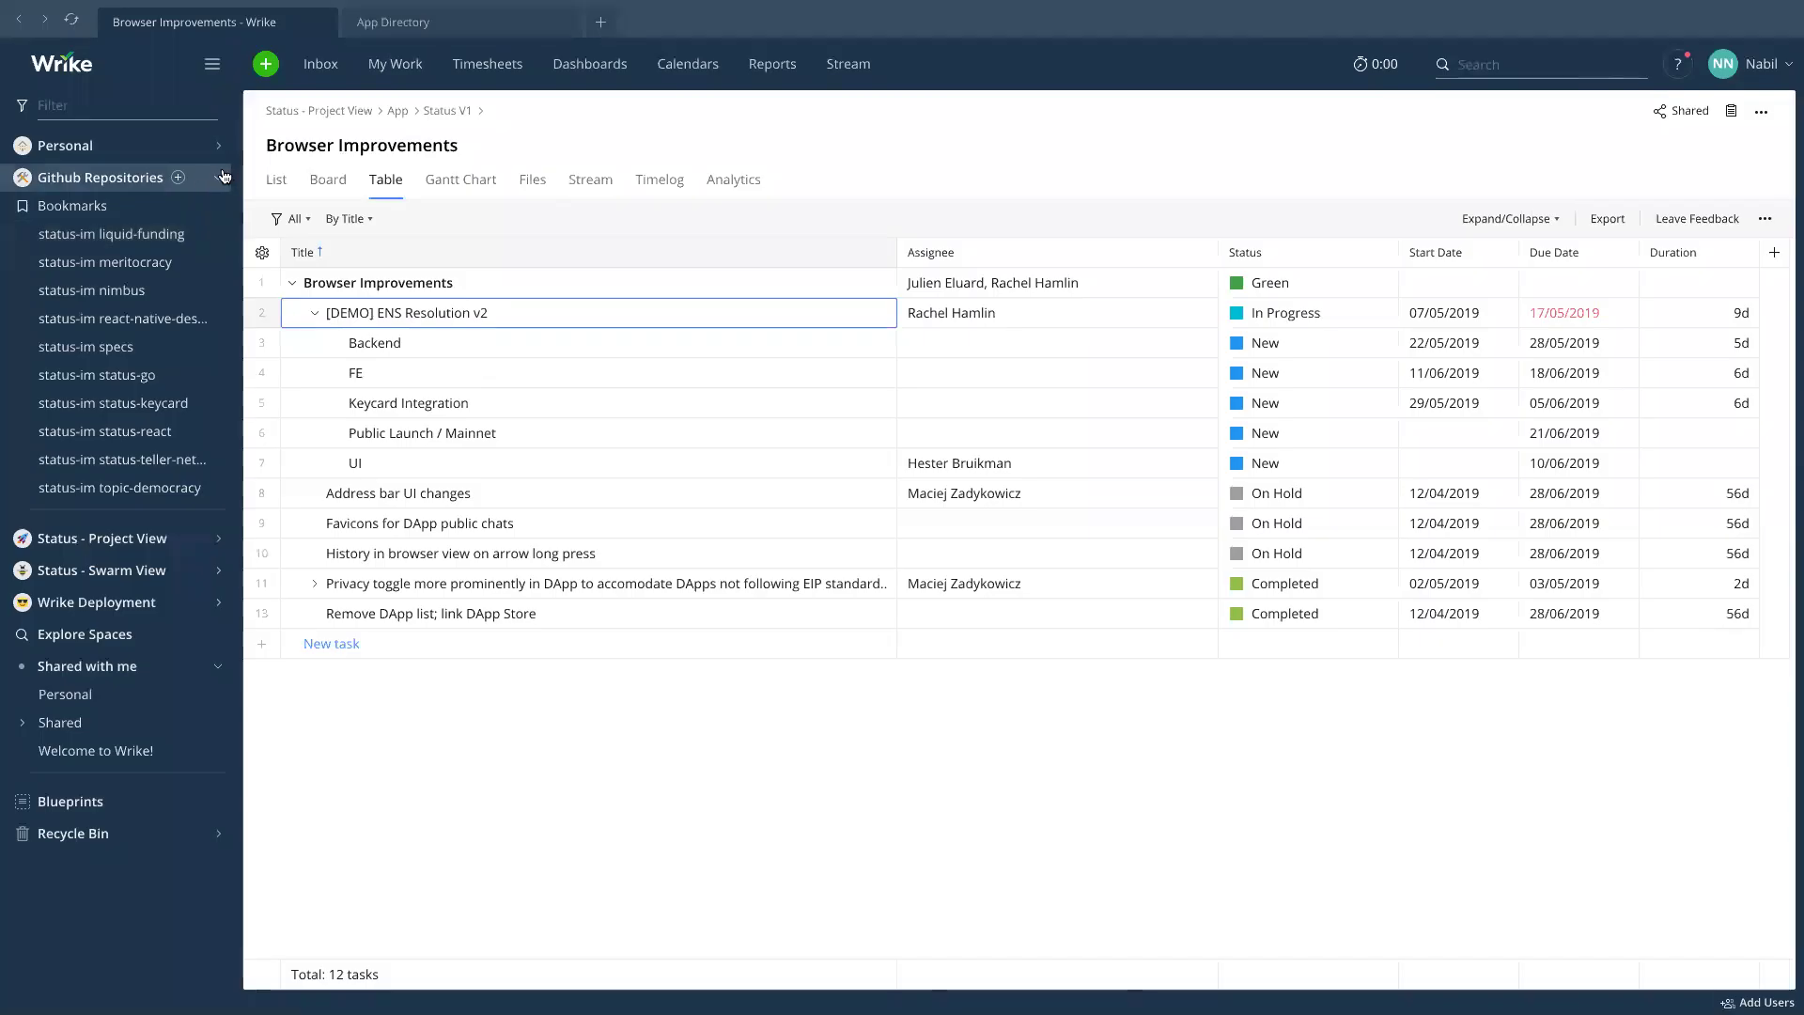
click(218, 177)
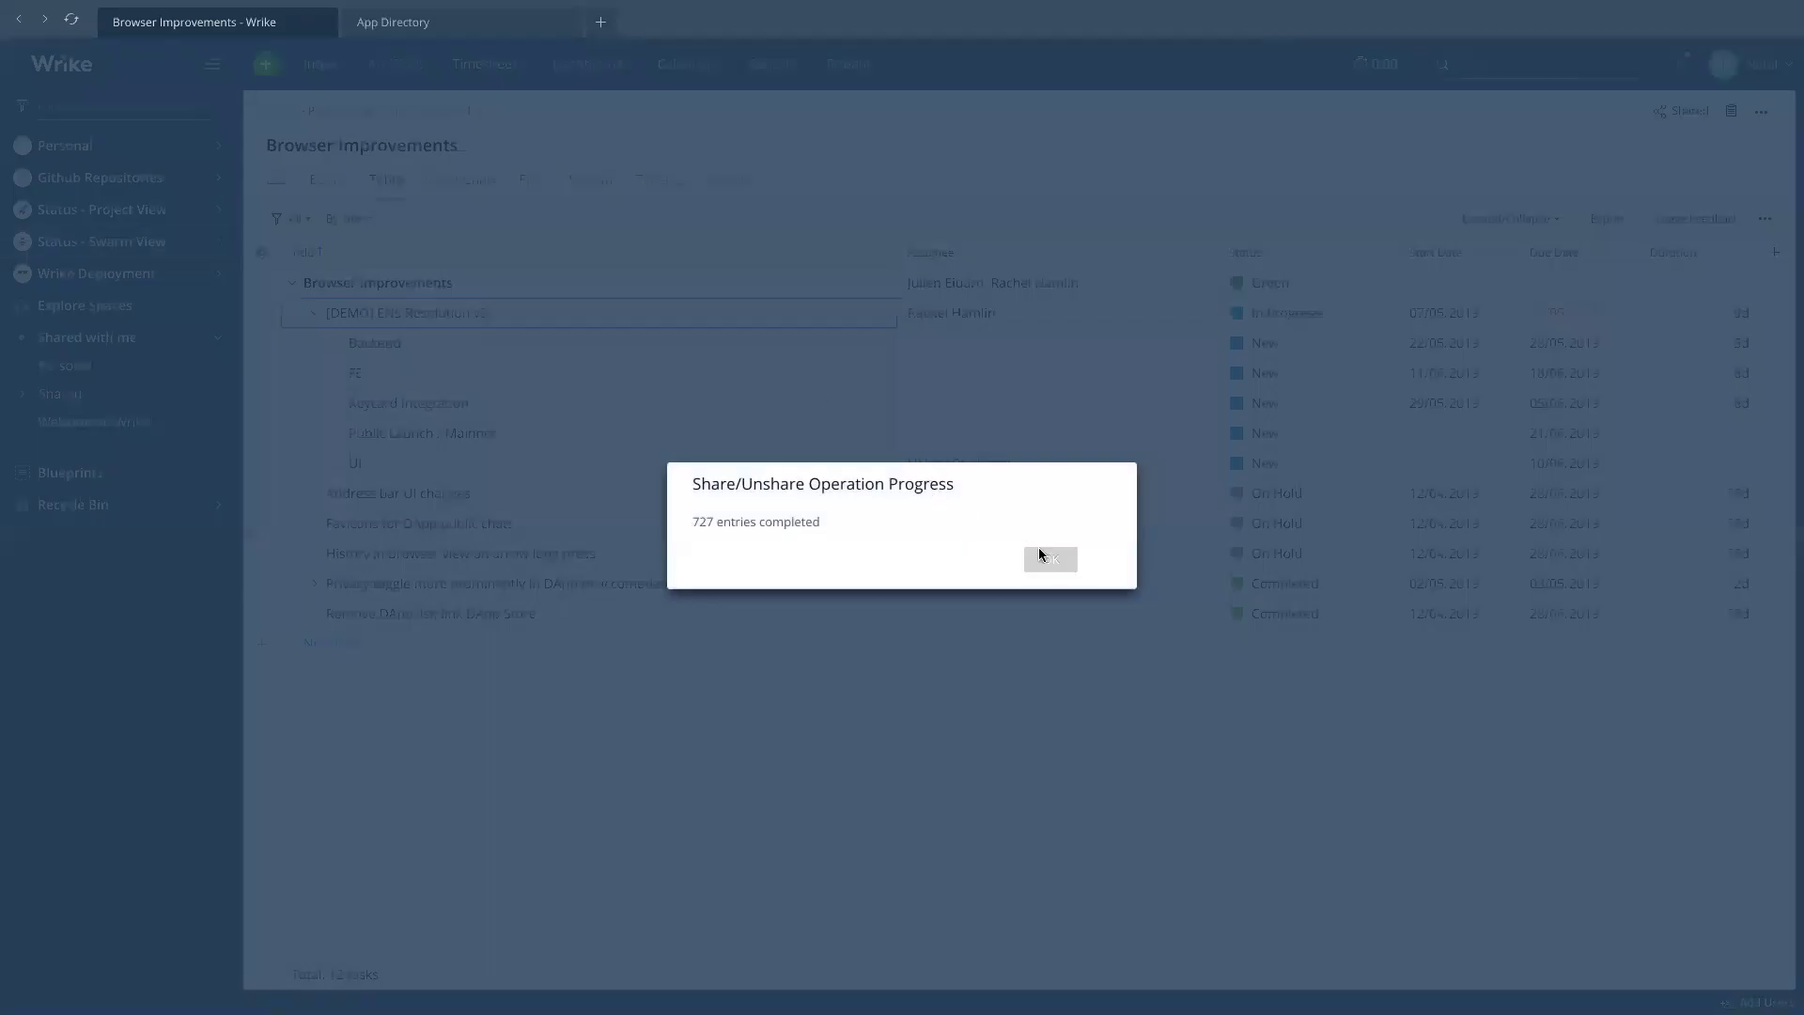
click(1050, 561)
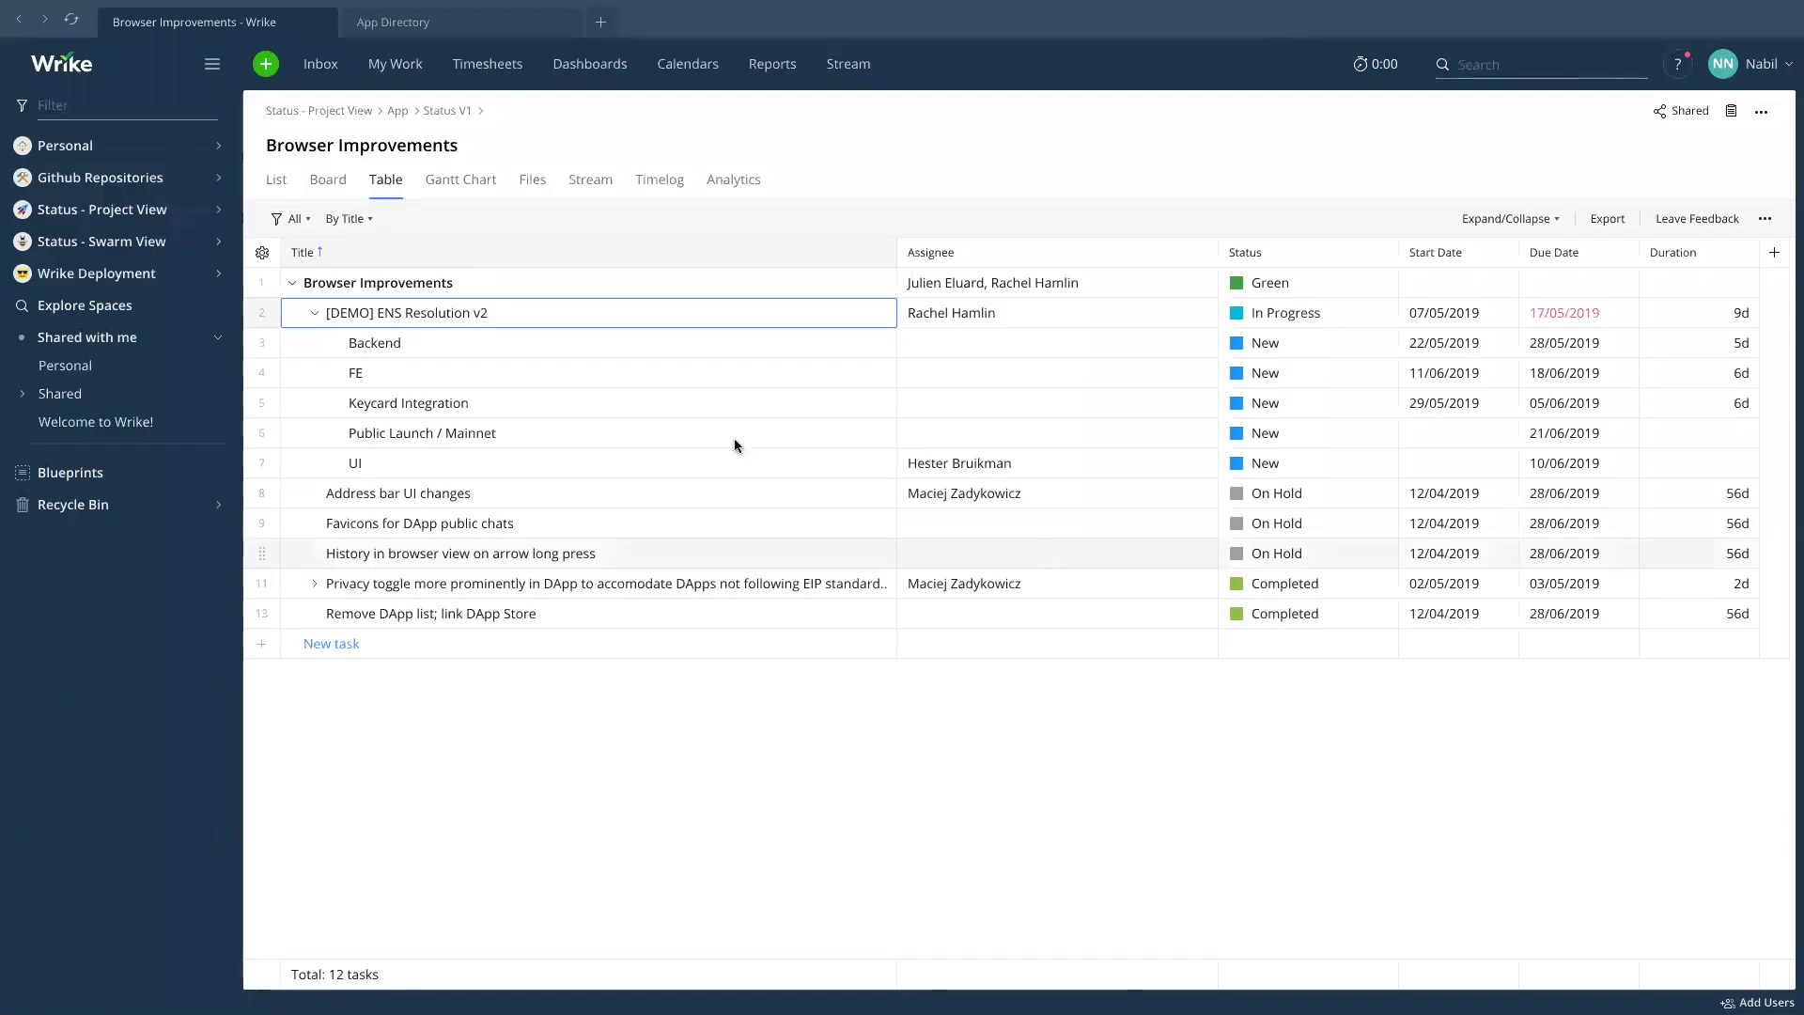
click(220, 243)
click(219, 244)
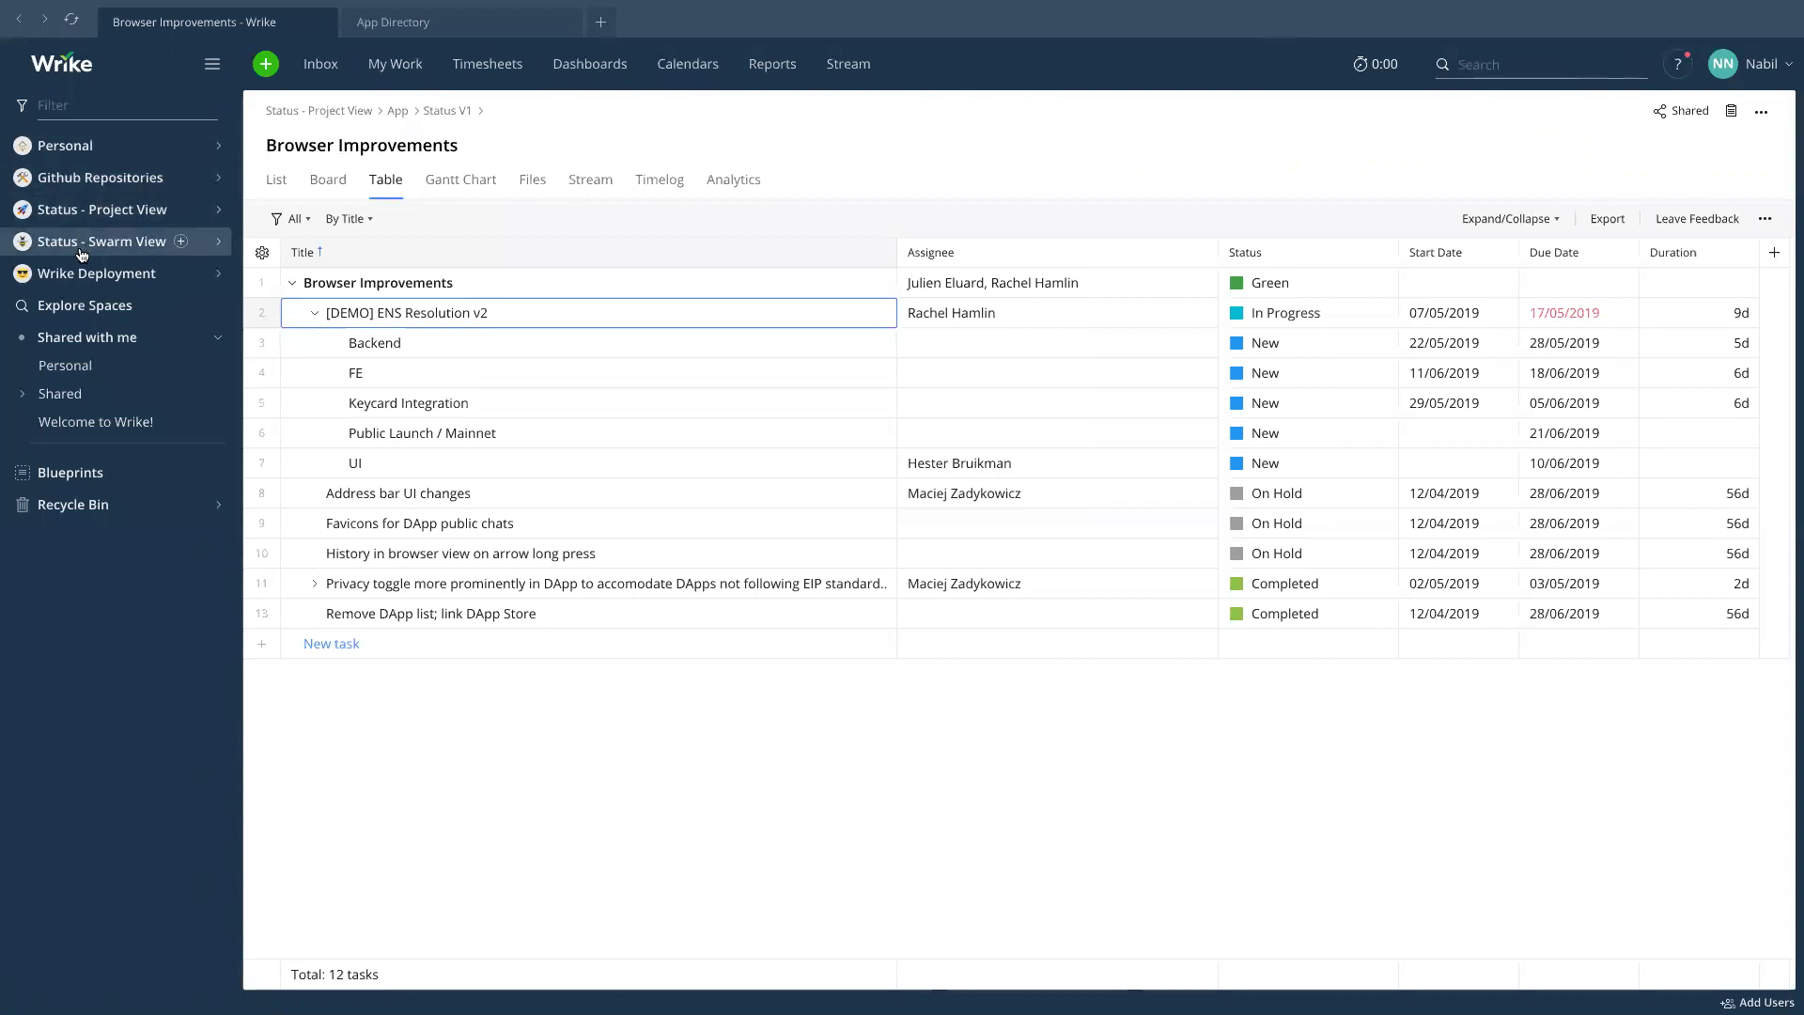
click(224, 248)
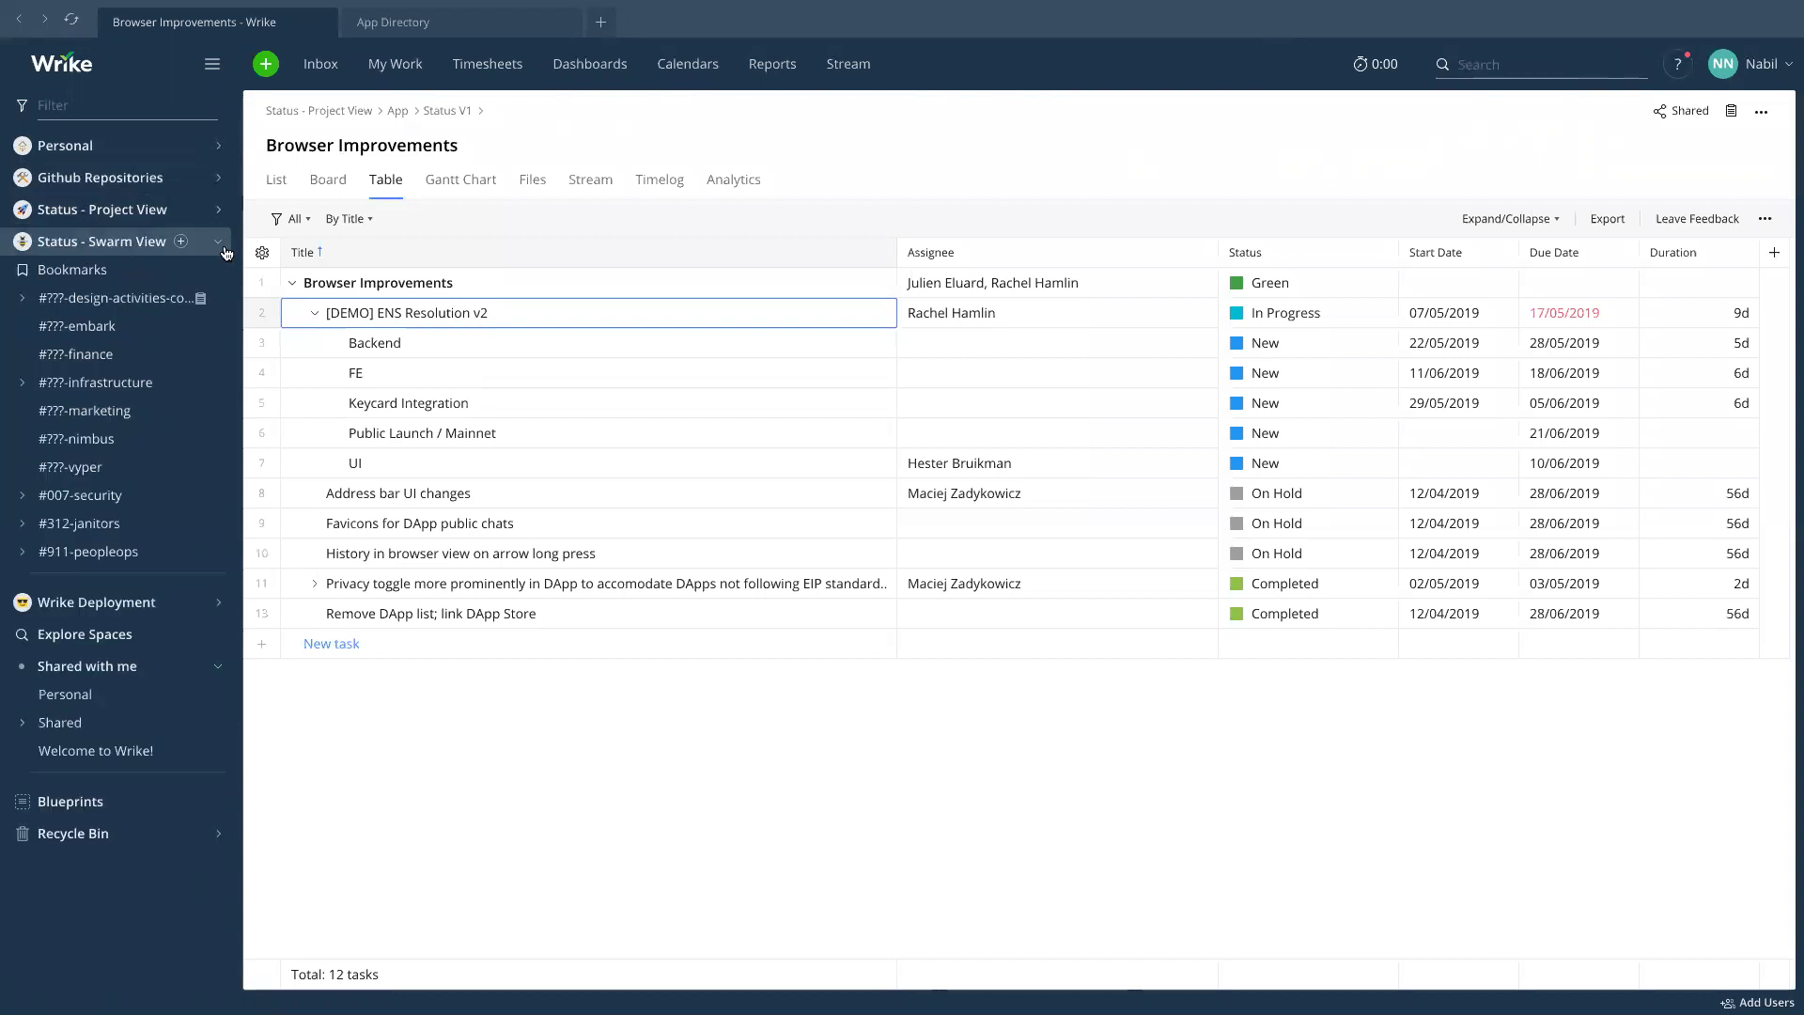
click(225, 248)
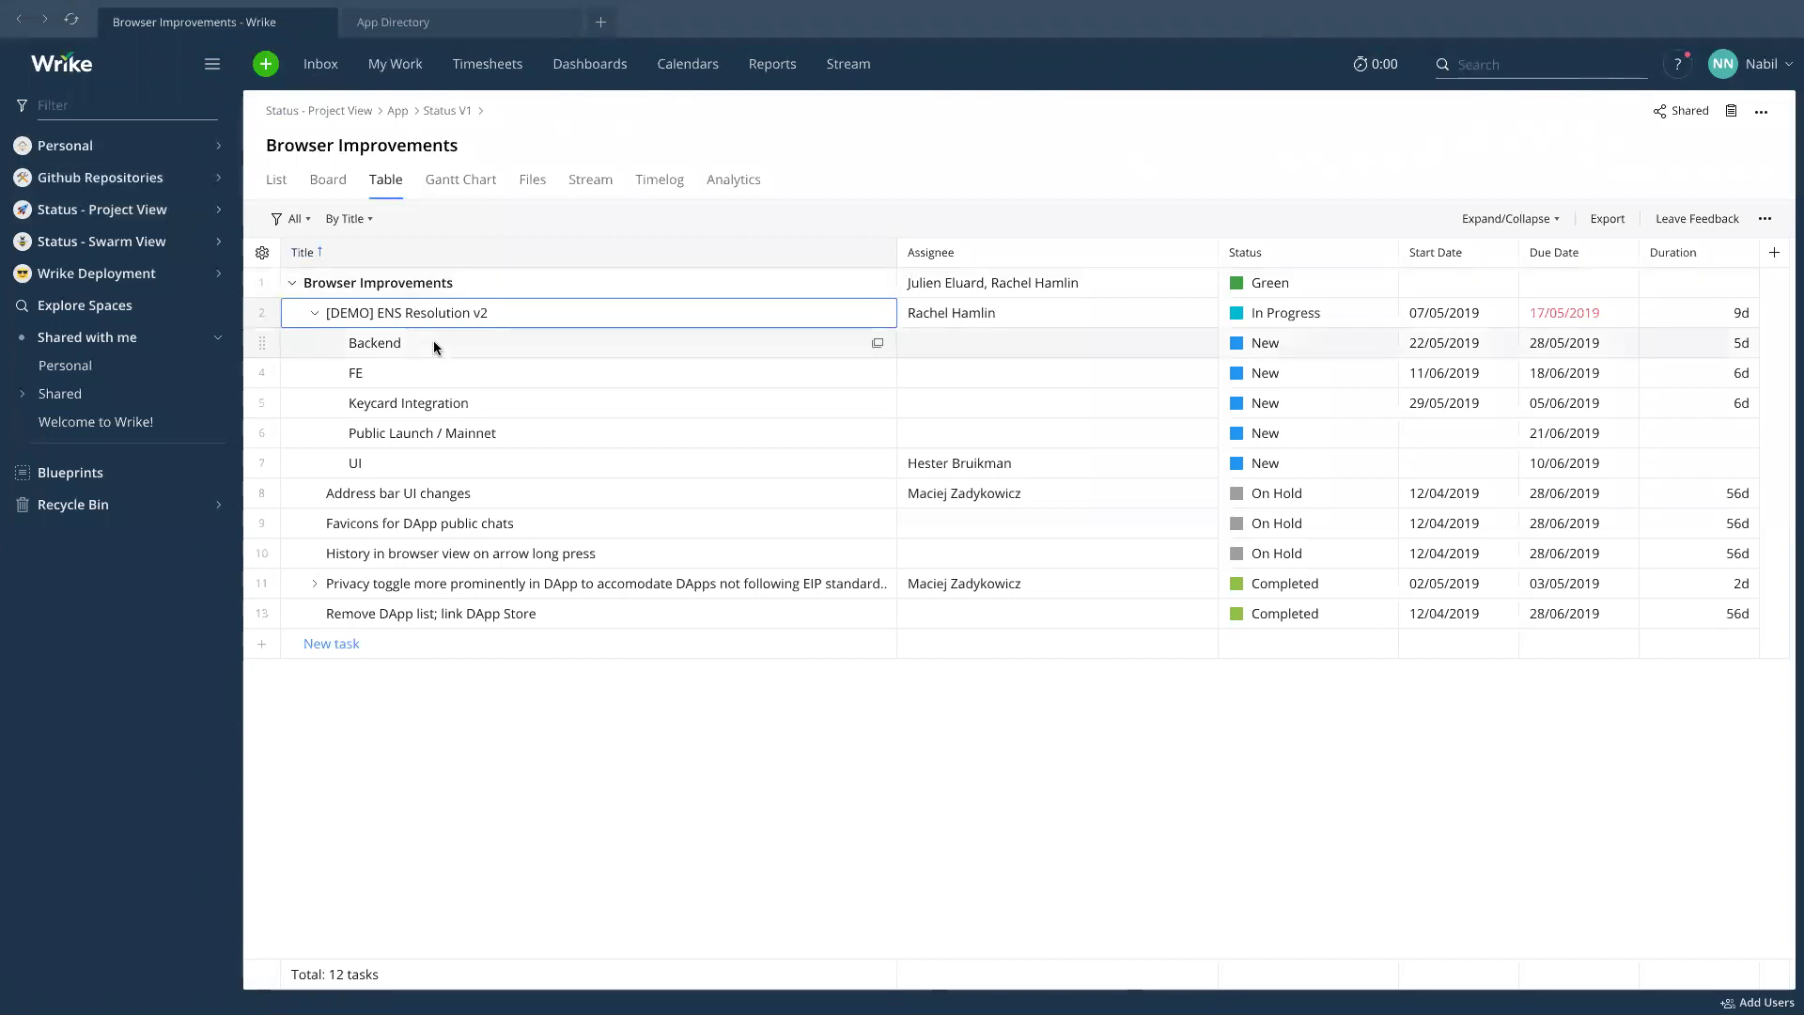
Open the Backend and FE subtasks of [DEMO] ENS Resolution v2 in turn to check their details, closing each one.
click(858, 354)
click(875, 342)
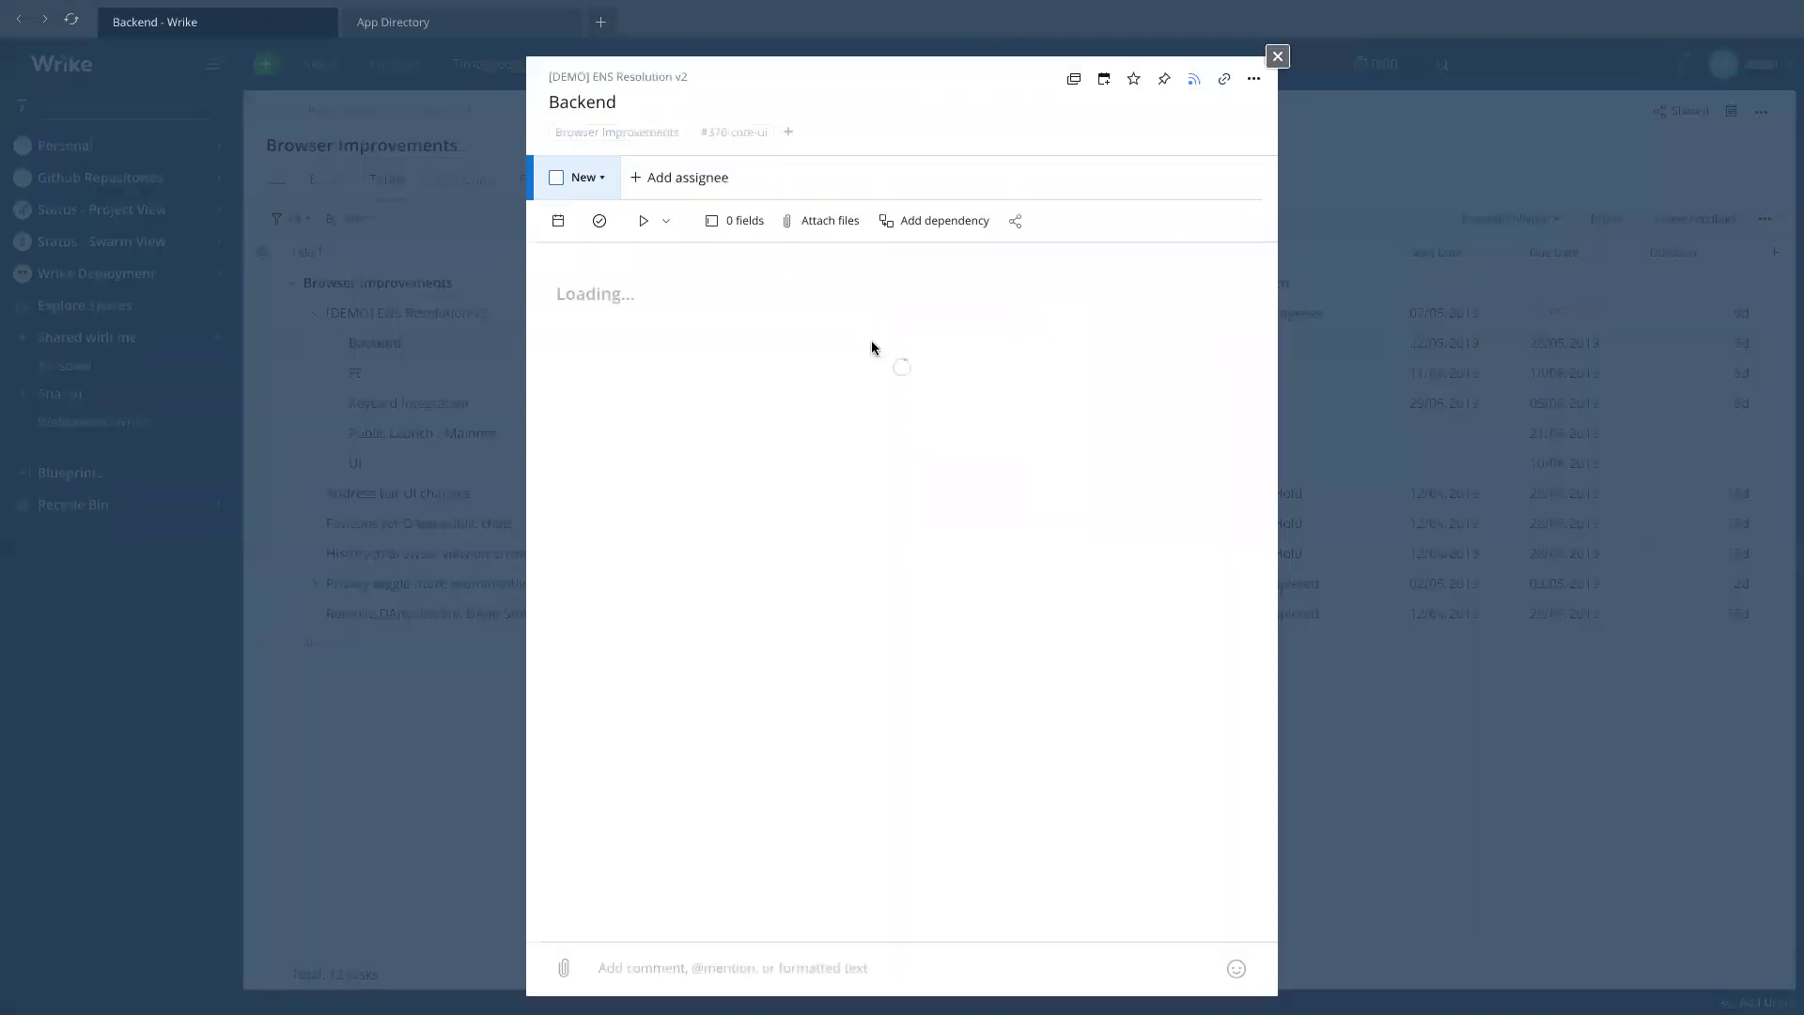
click(1278, 59)
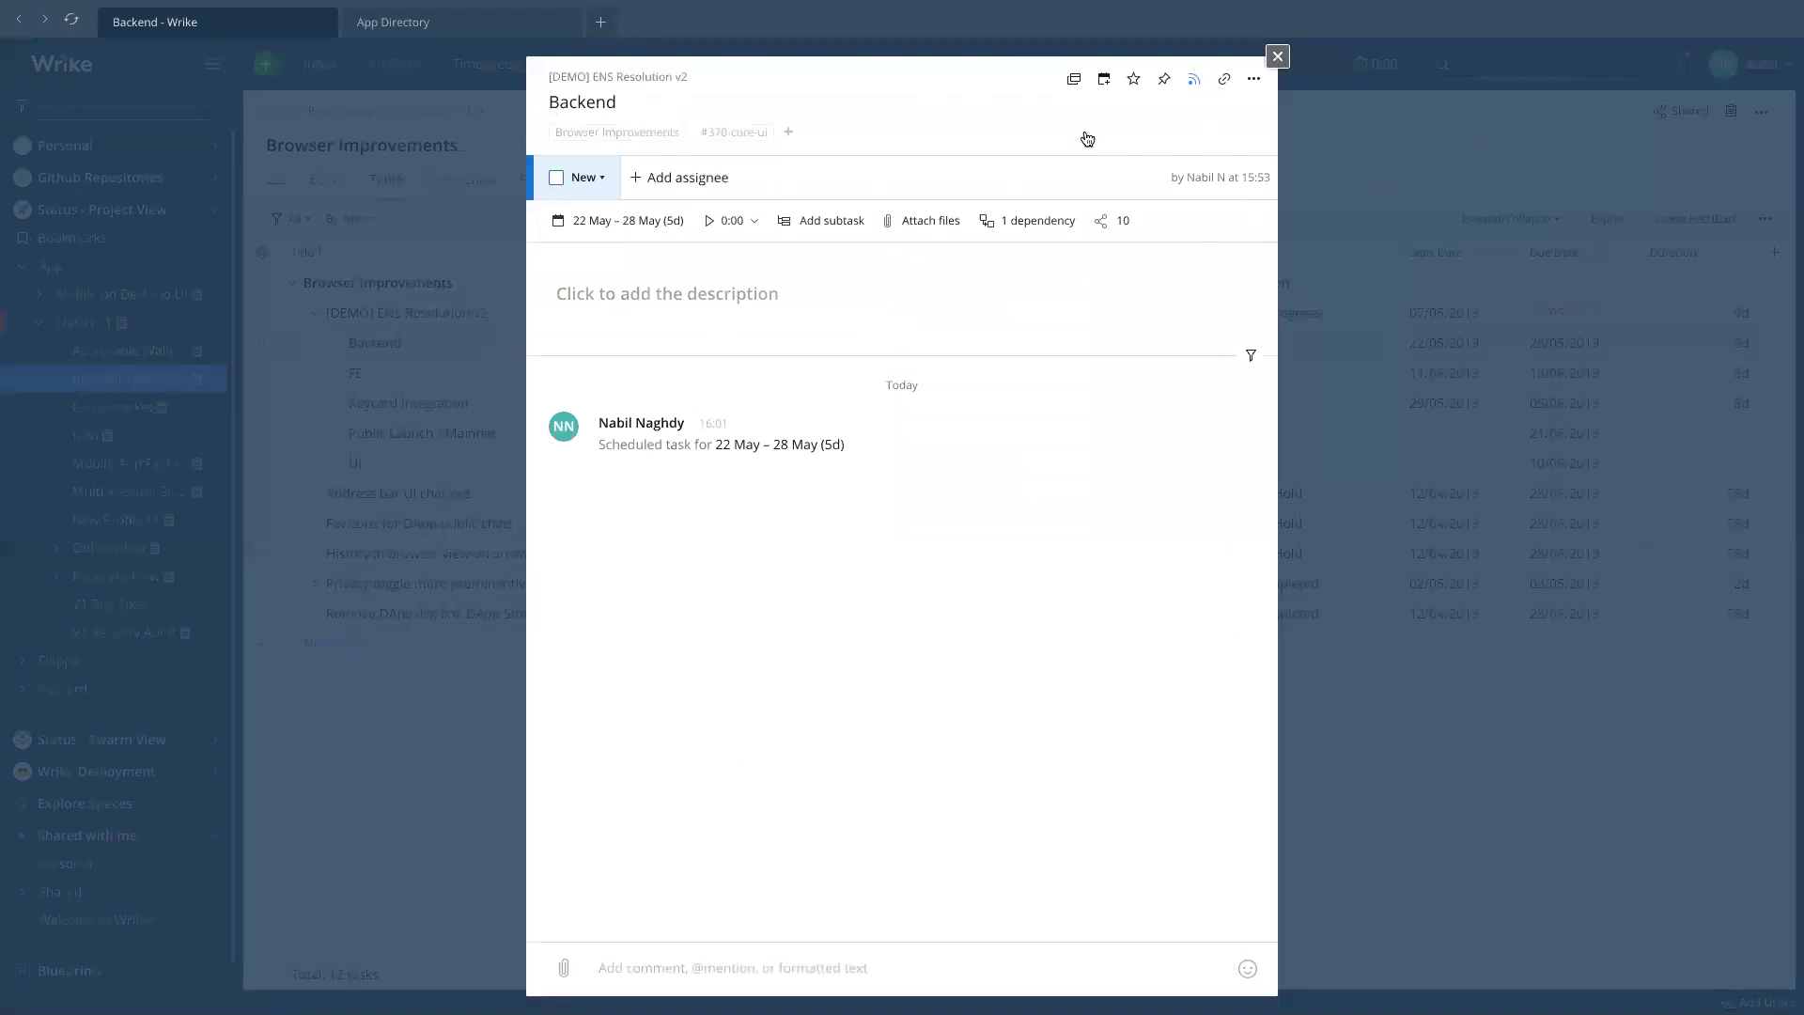
click(879, 374)
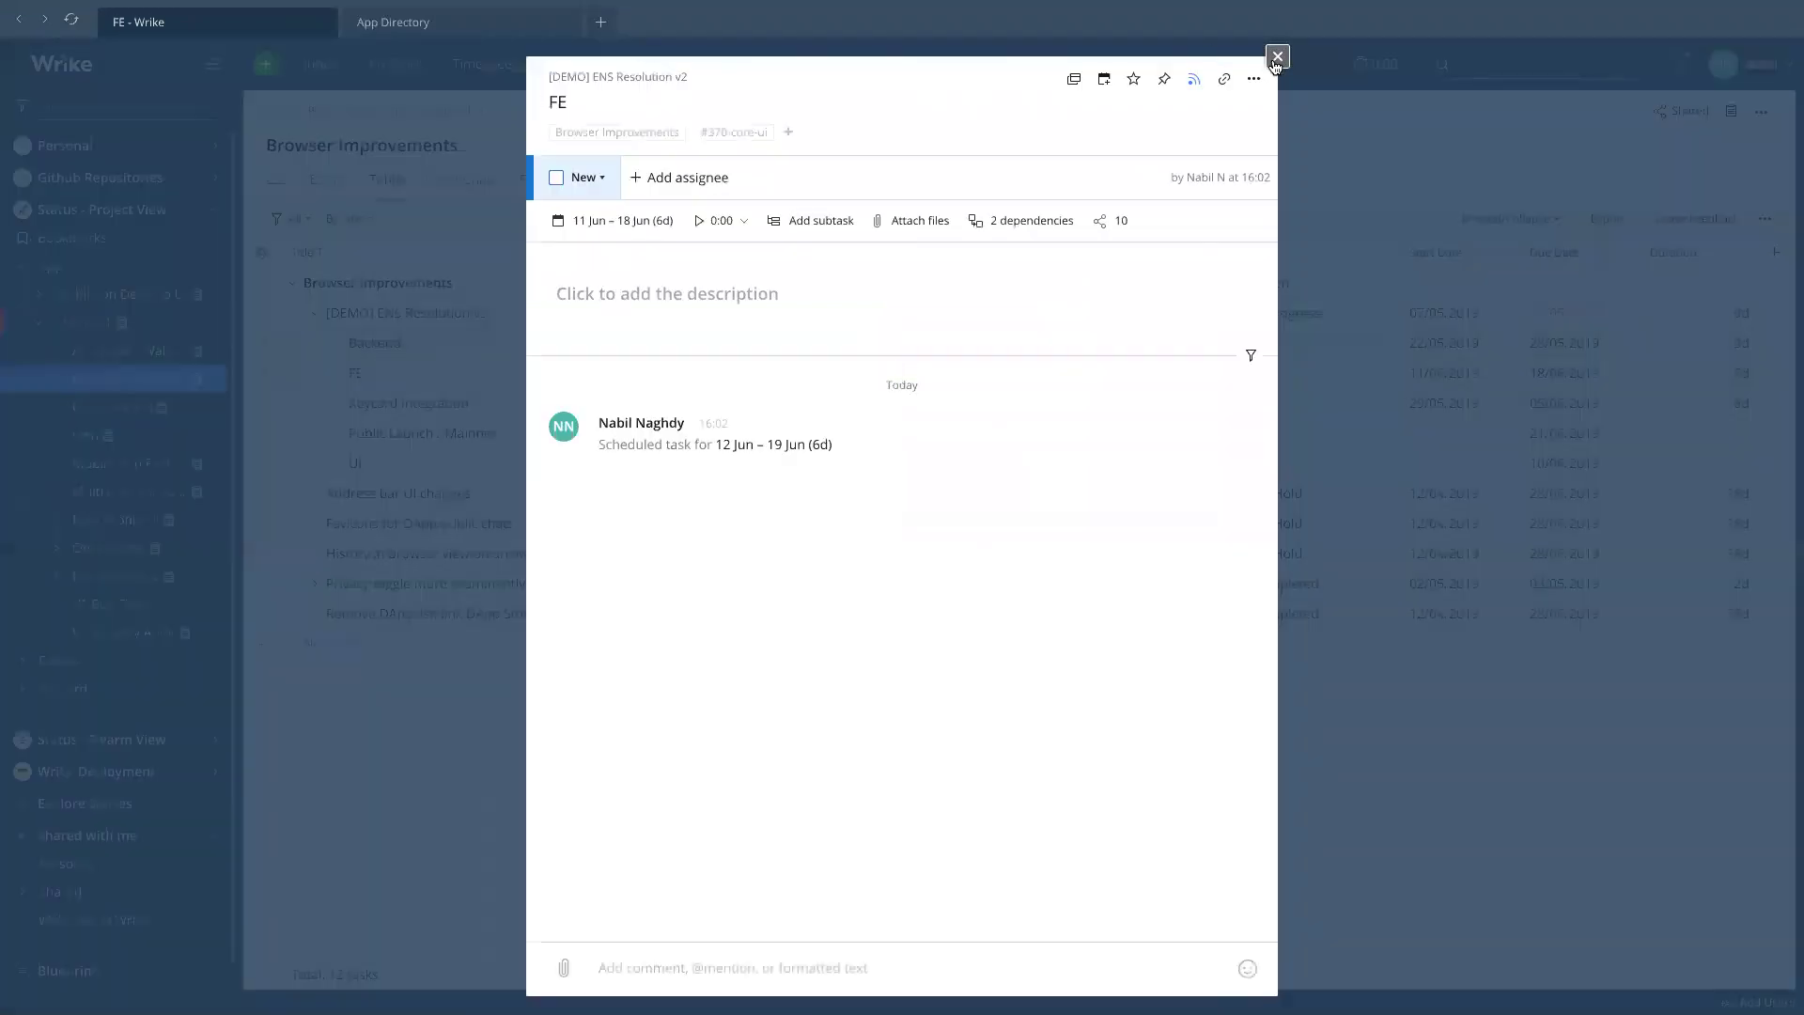
click(1278, 58)
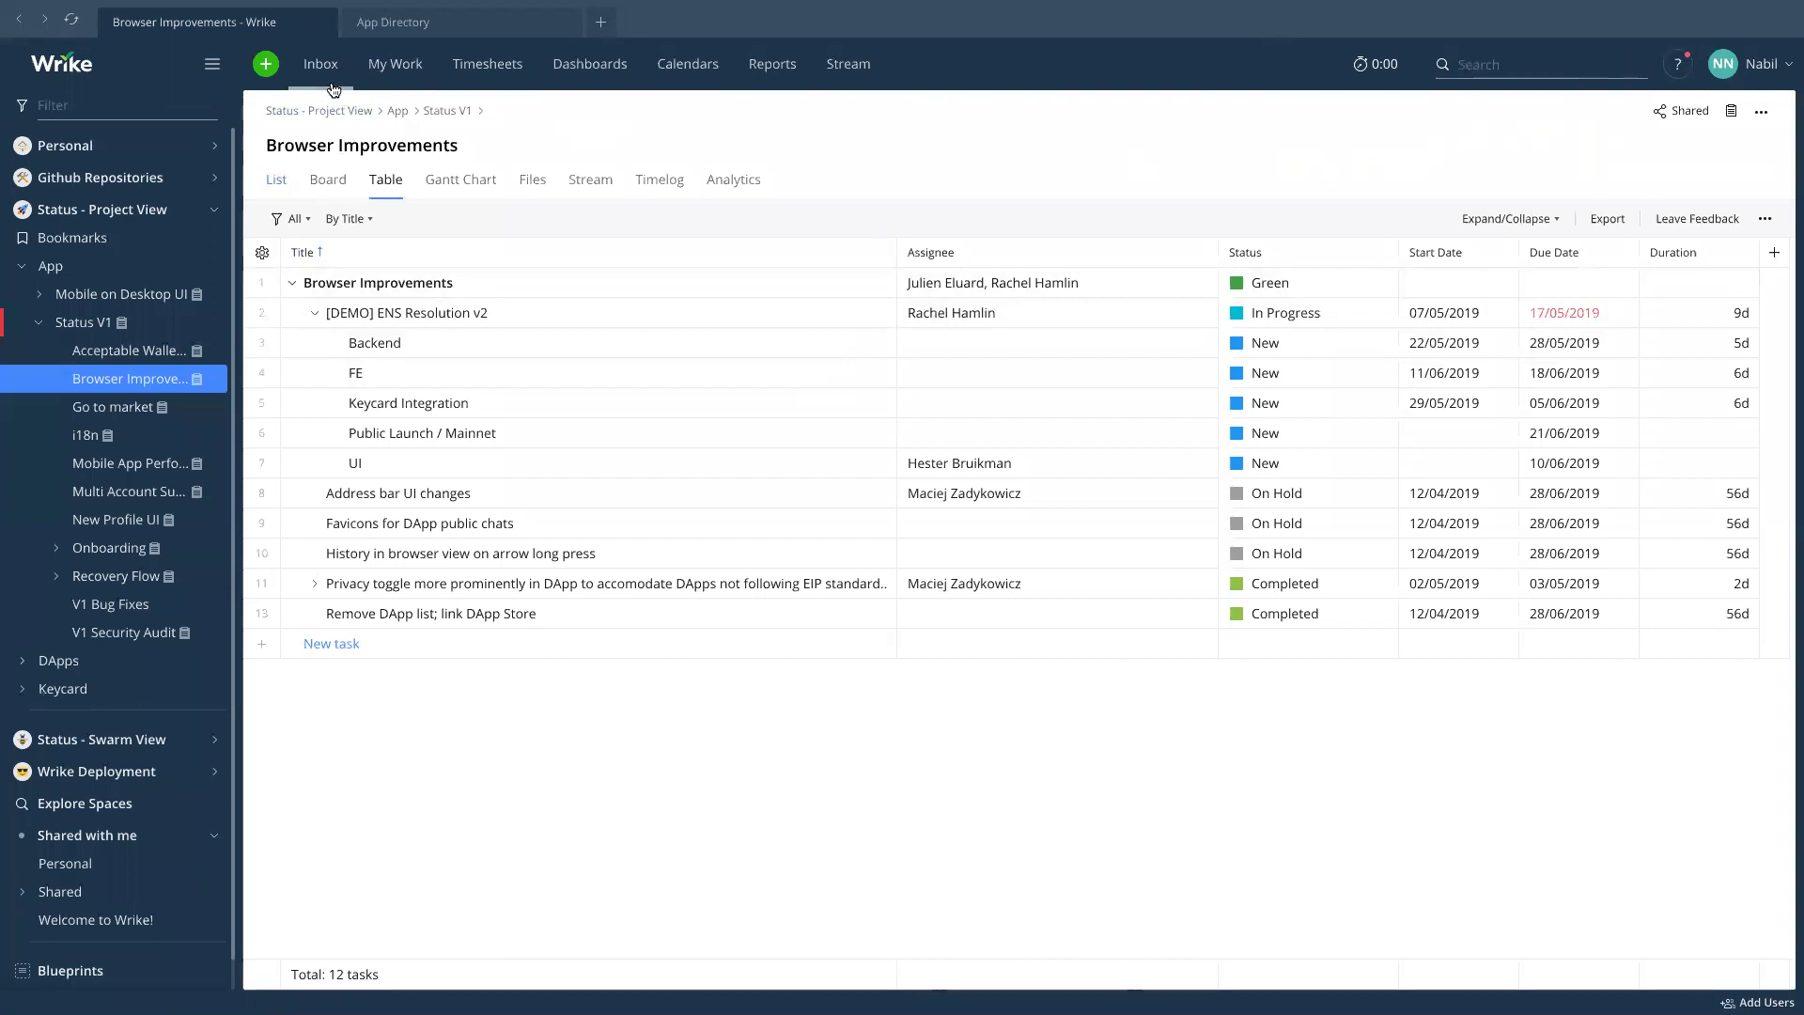
Show Browser Improvements in the list view and look through the account-wide Stream of recent updates.
click(279, 182)
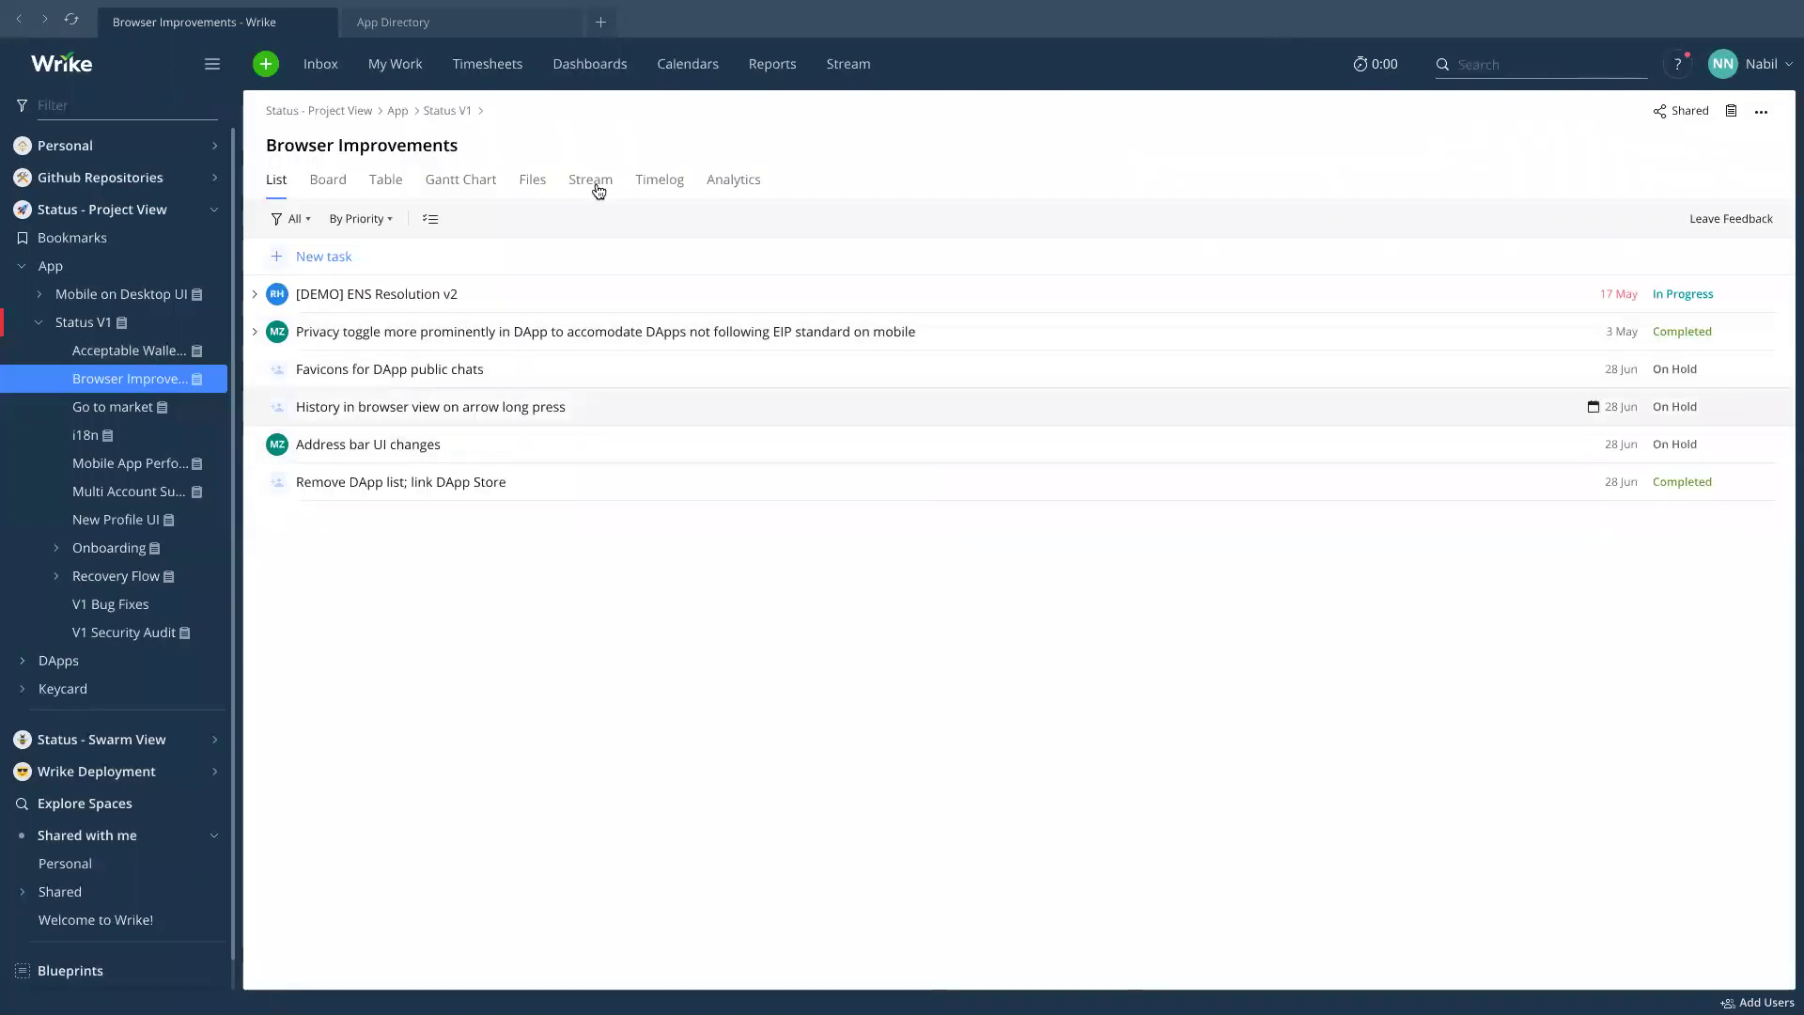
click(848, 66)
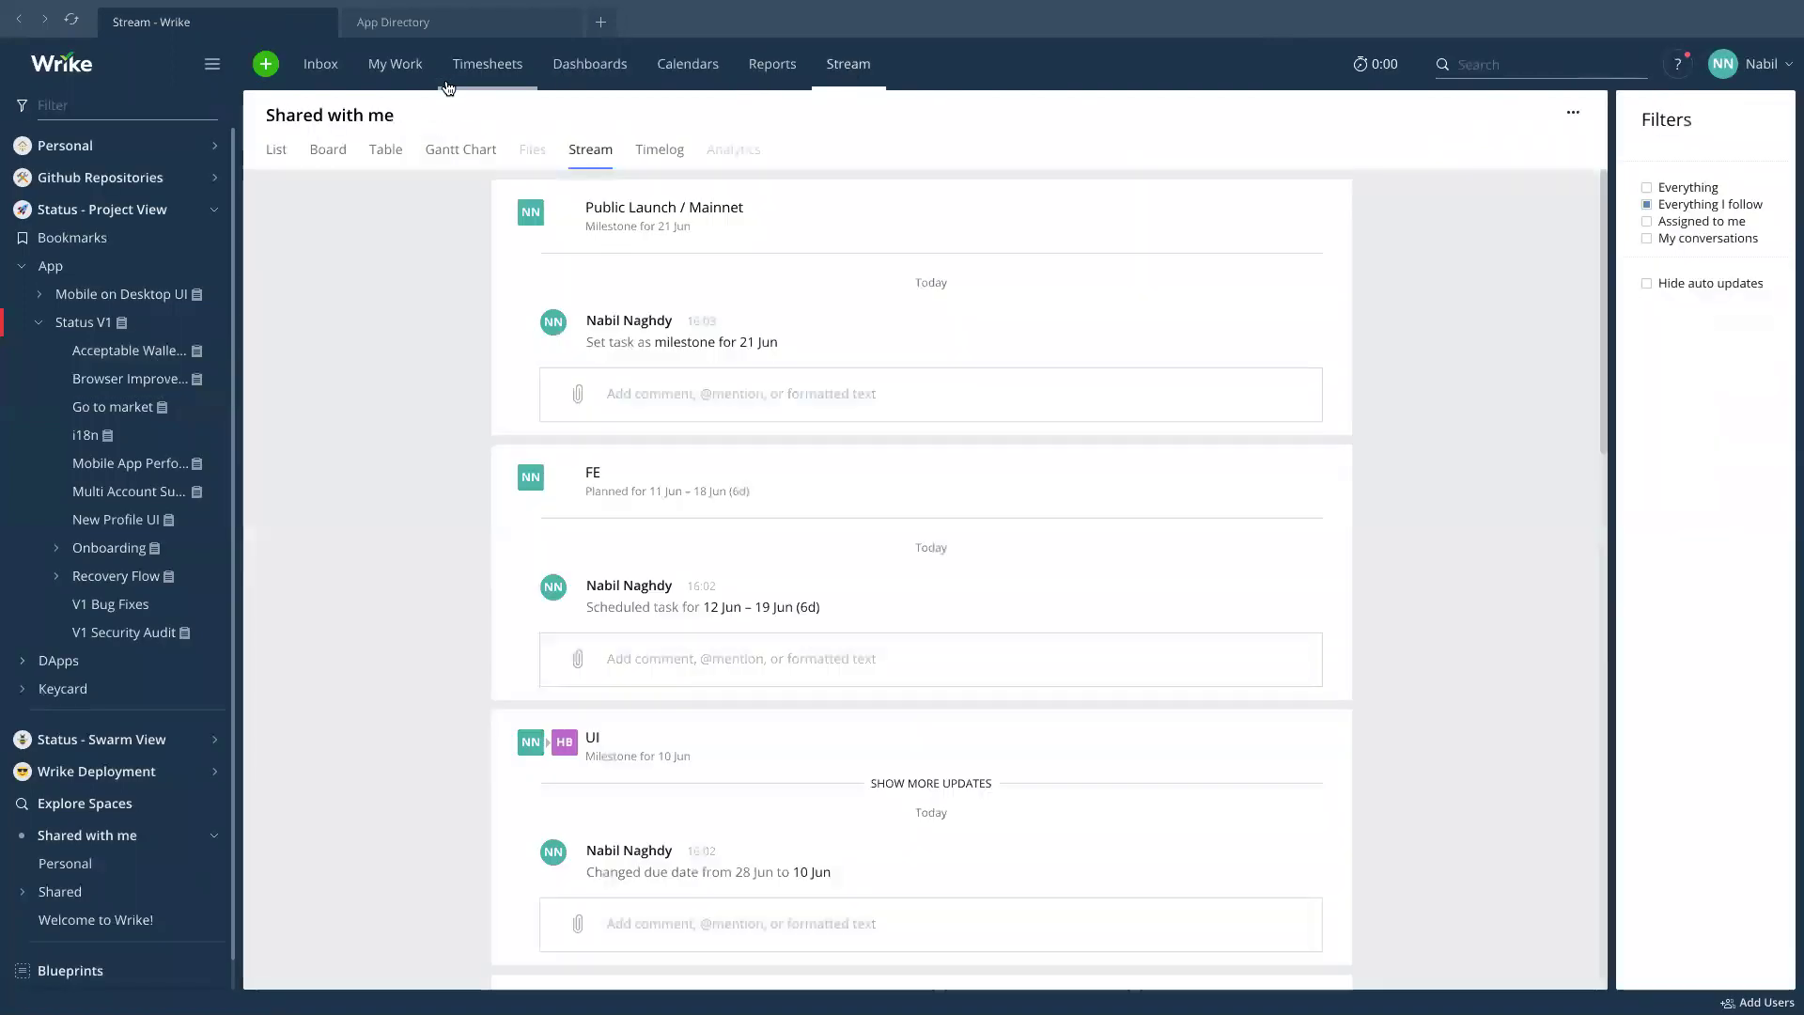
scroll(364, 363, down, 4)
scroll(364, 370, up, 4)
Read the ENS Usernames Article mention in the Inbox and return to the Stream to browse the followed updates.
click(320, 66)
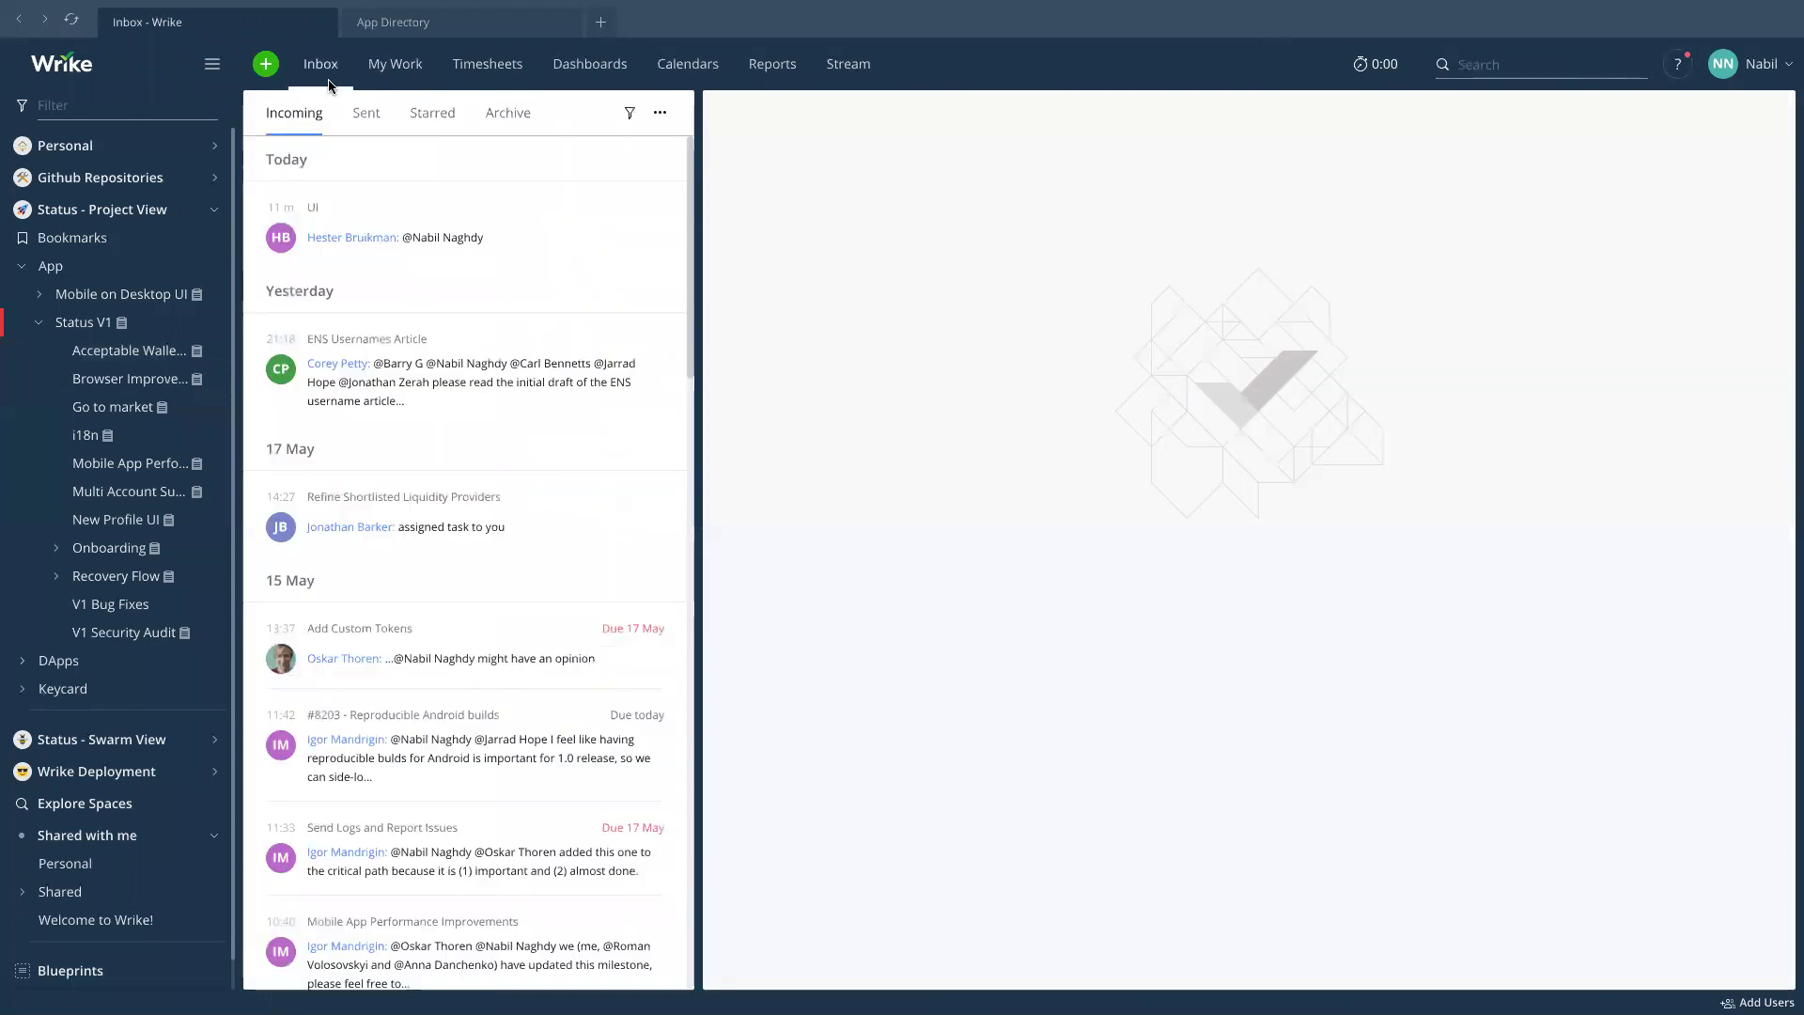
click(489, 396)
click(839, 65)
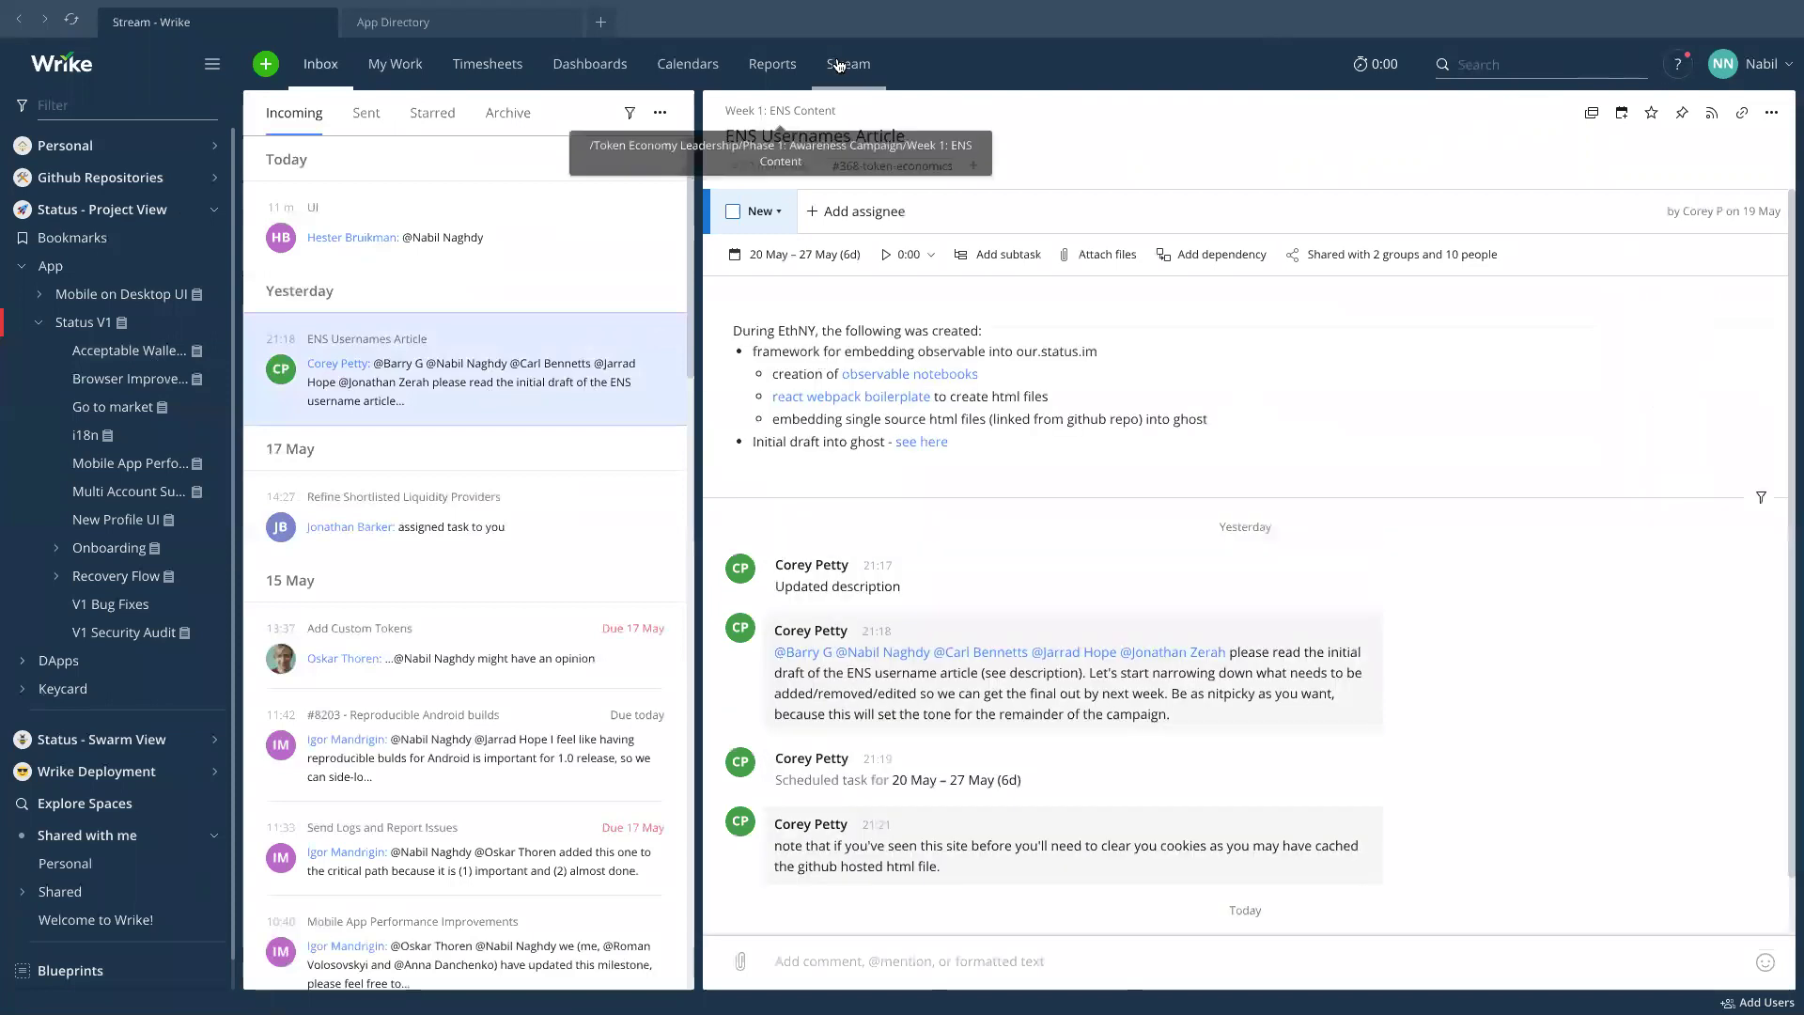
scroll(575, 451, down, 3)
scroll(576, 455, up, 3)
scroll(615, 427, down, 2)
scroll(563, 444, down, 3)
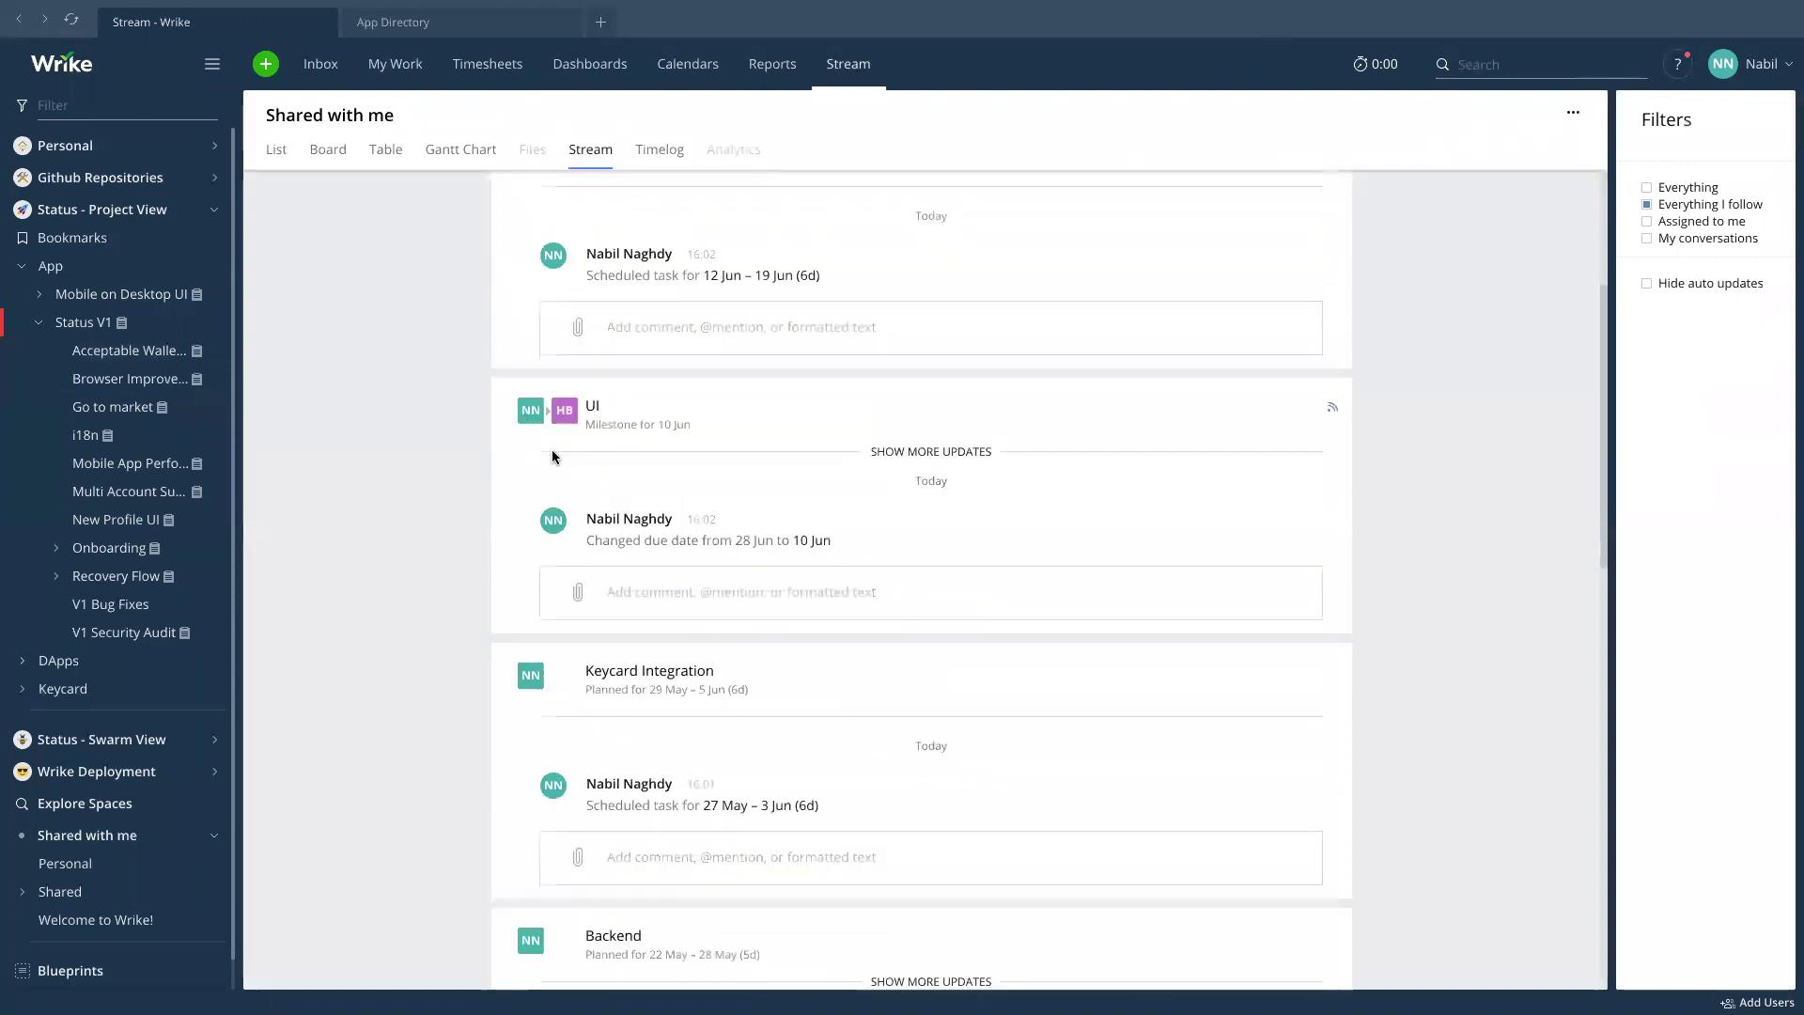
Filter the Stream by Everything to examine all updates, and switch the filter to Assigned to me.
click(1679, 191)
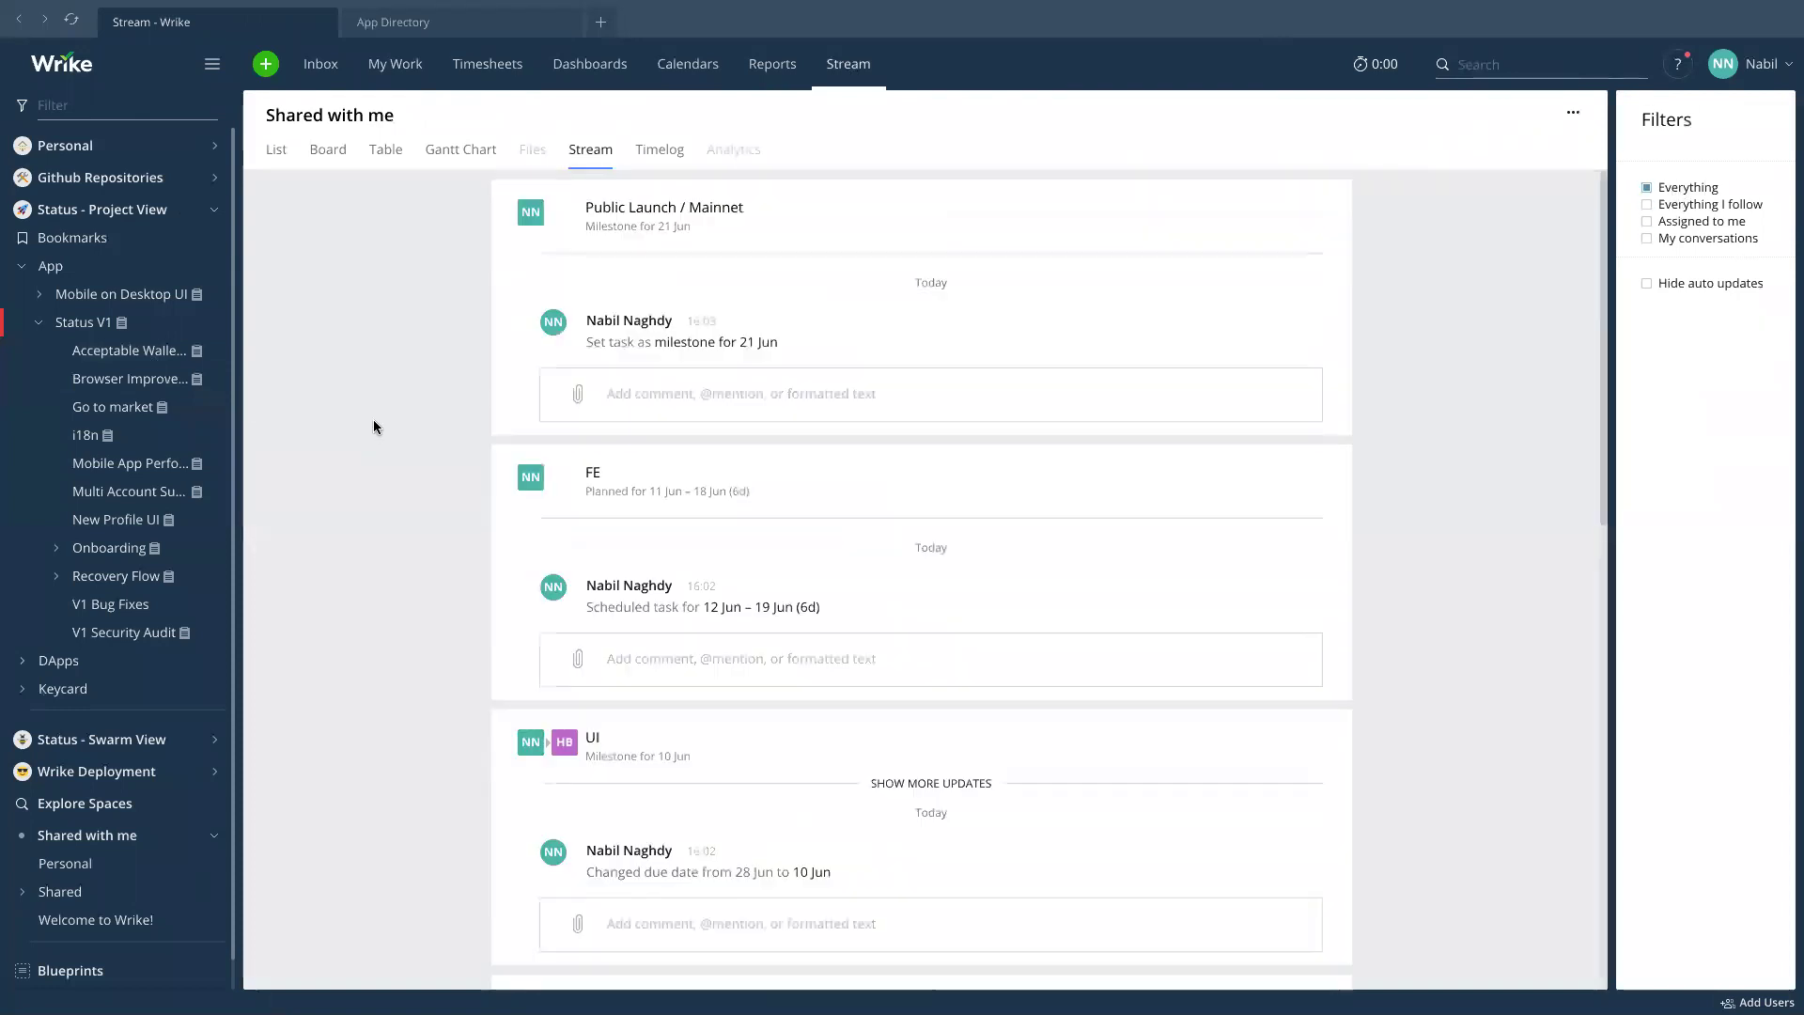
scroll(390, 470, down, 8)
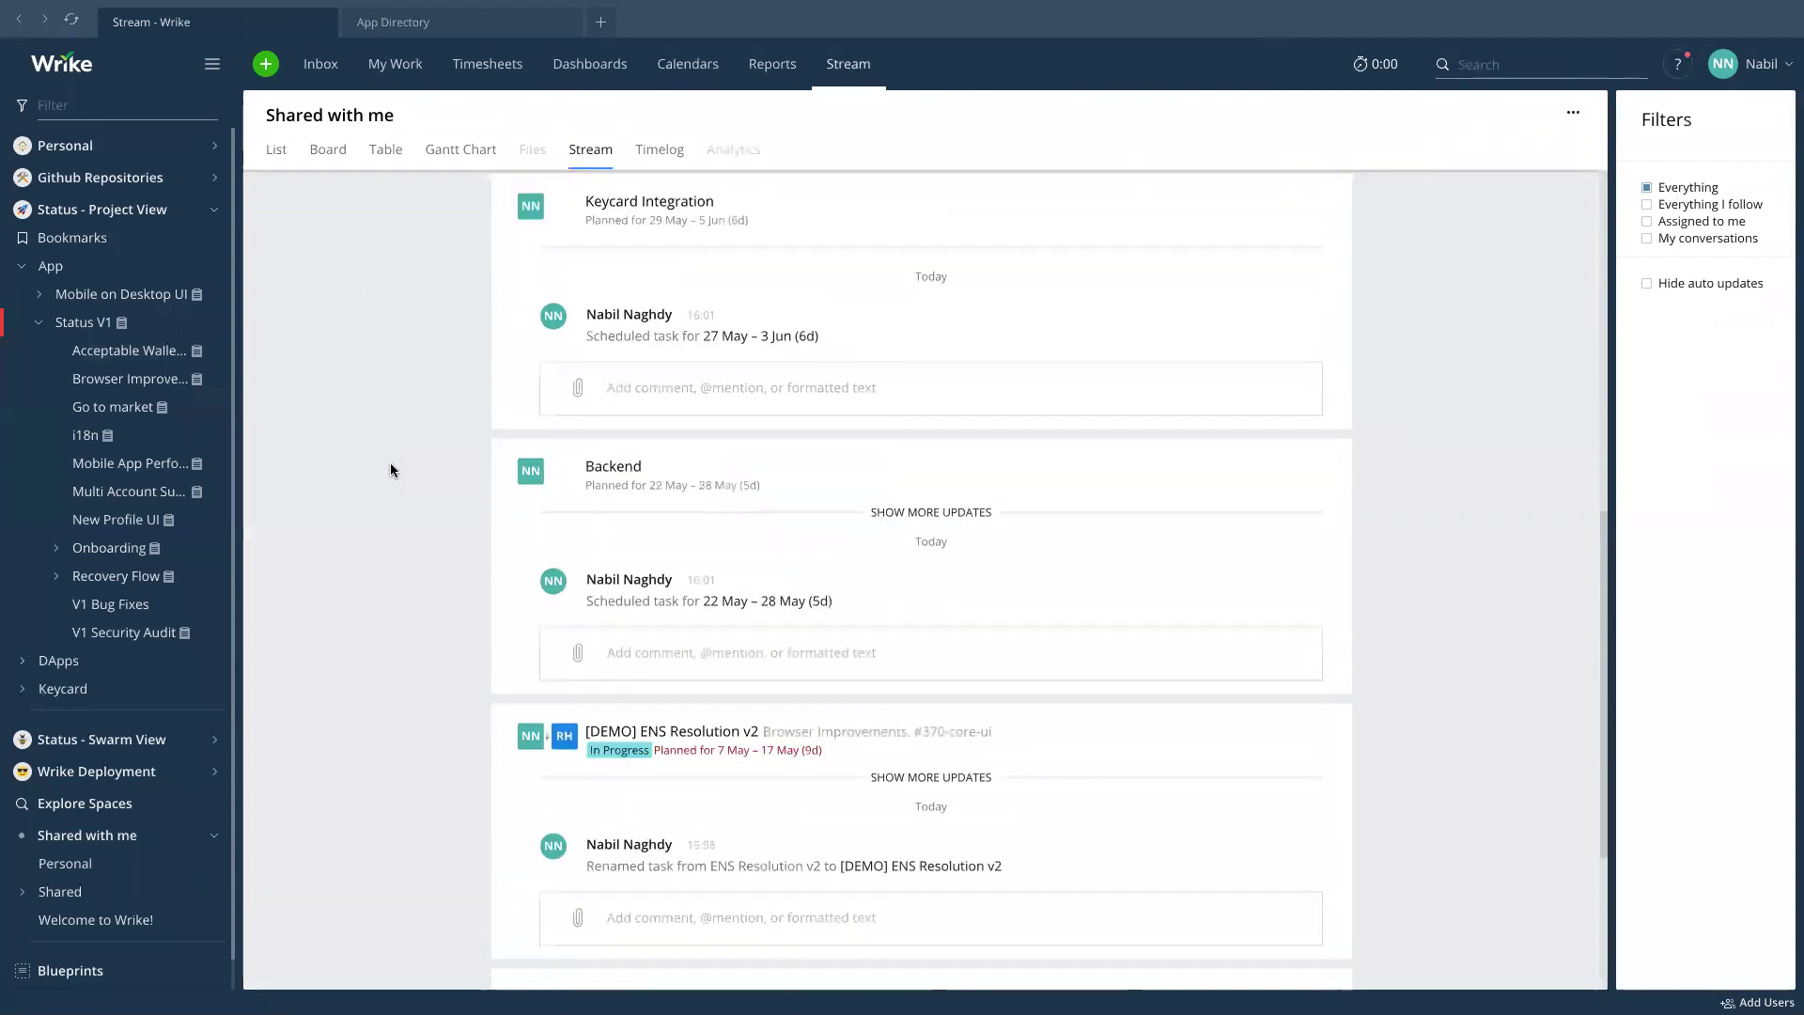
scroll(454, 494, down, 10)
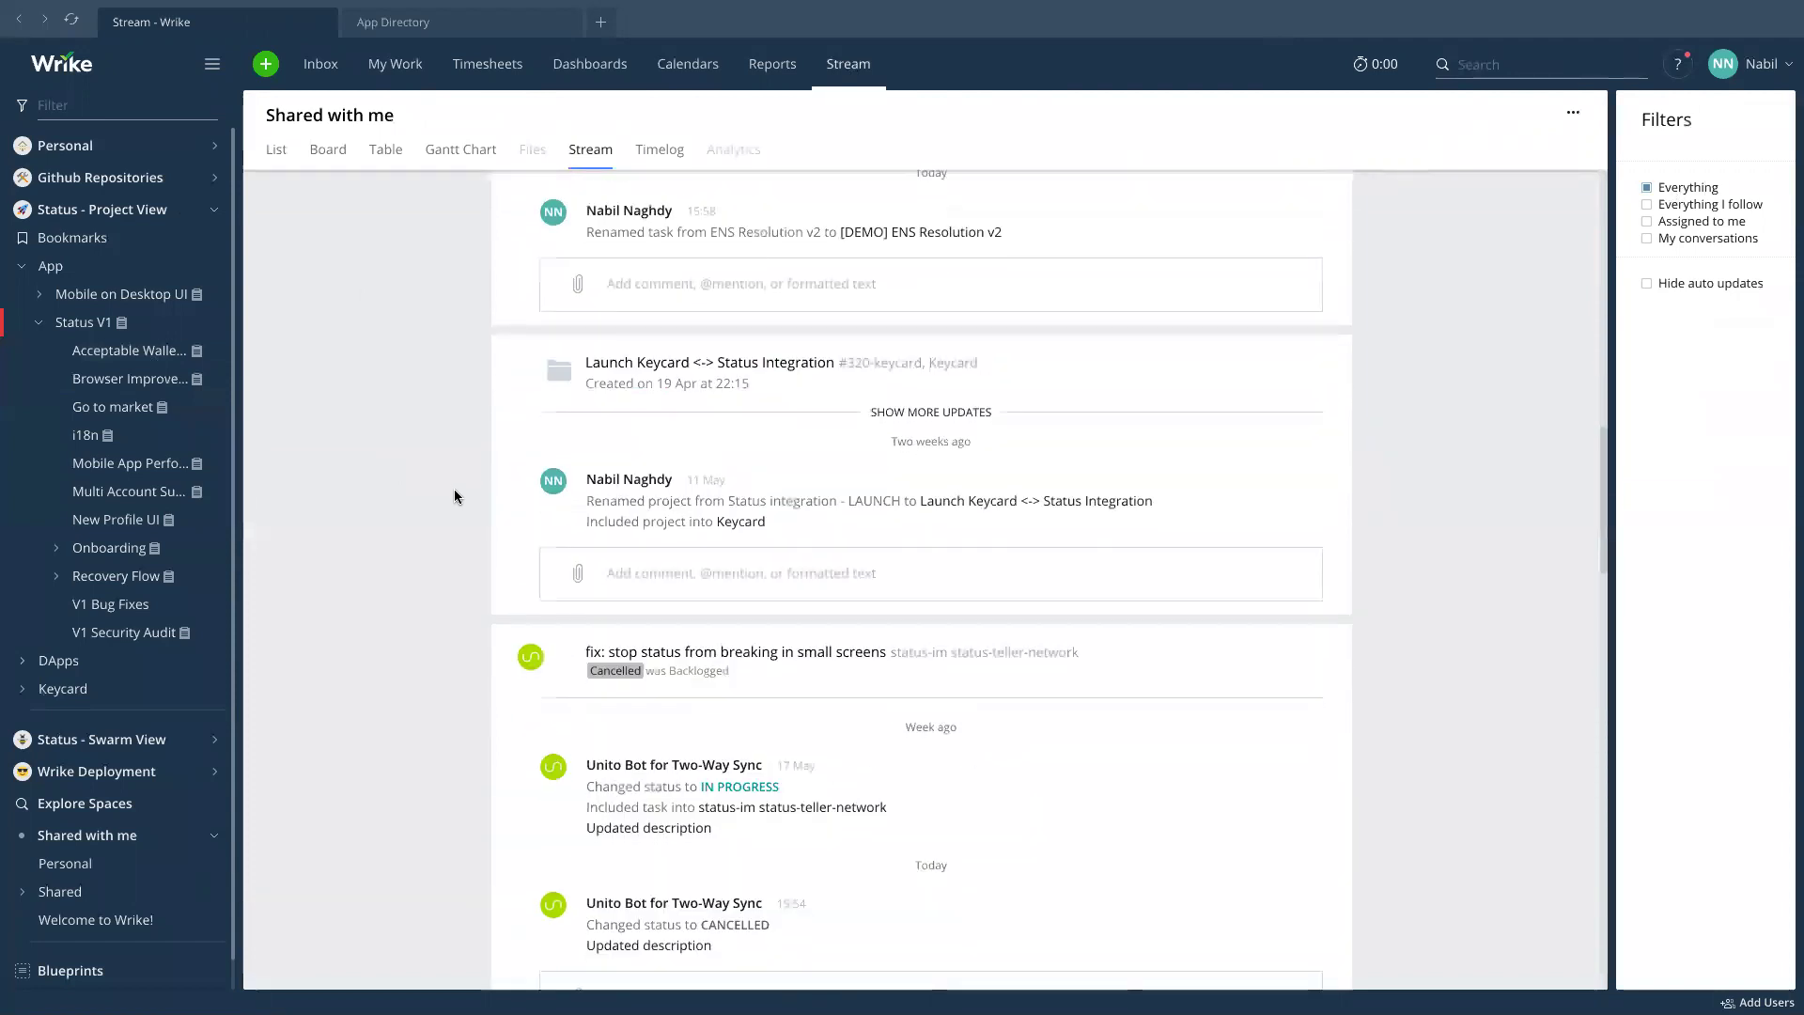
scroll(453, 495, down, 7)
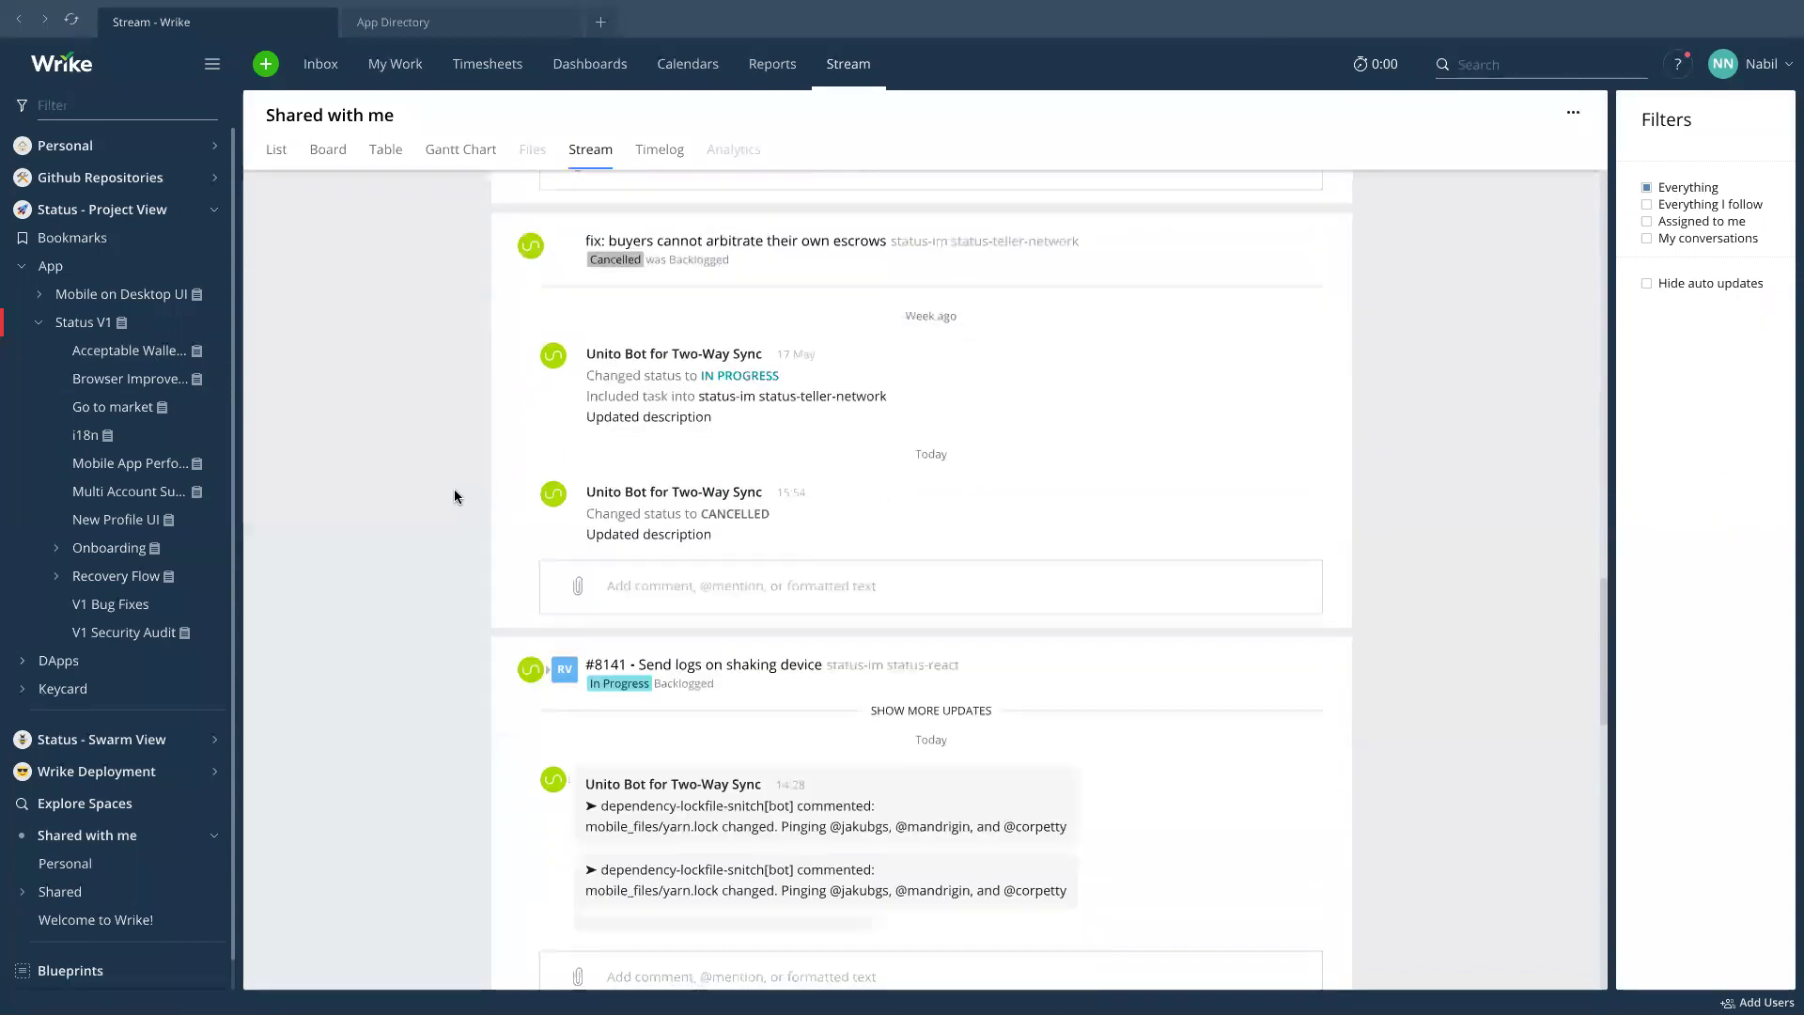
scroll(454, 496, down, 4)
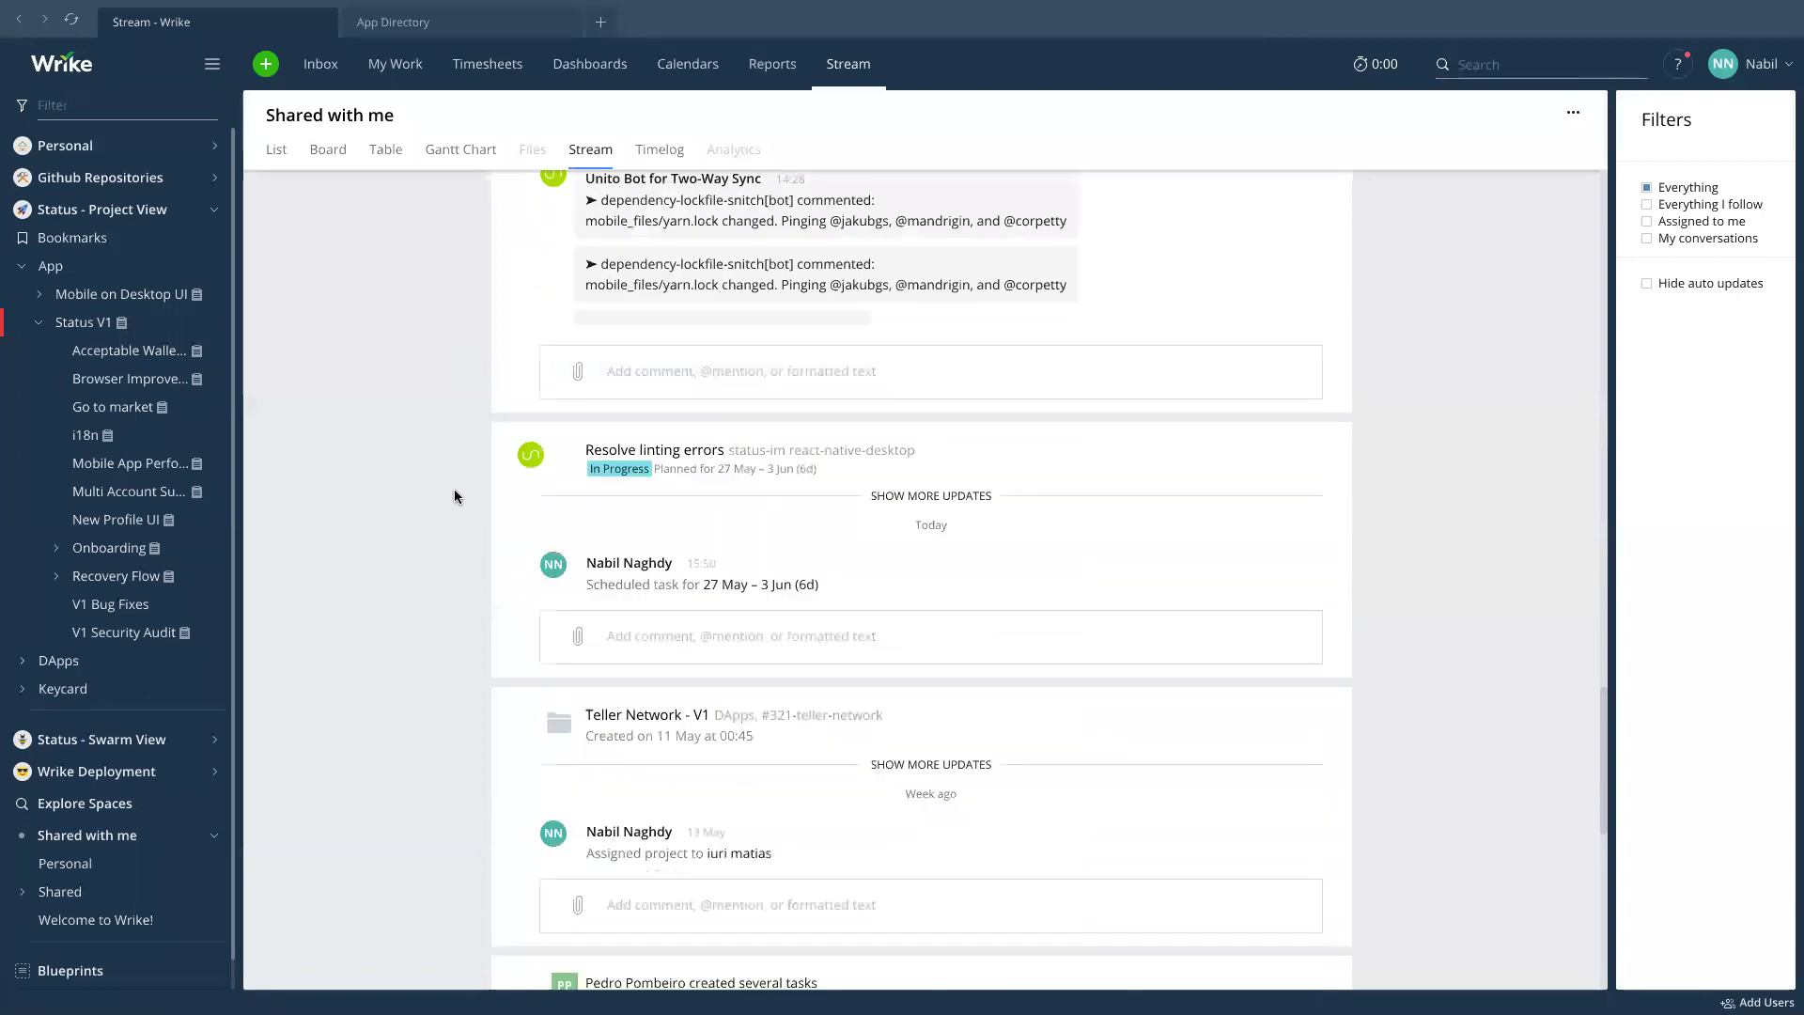
click(1716, 223)
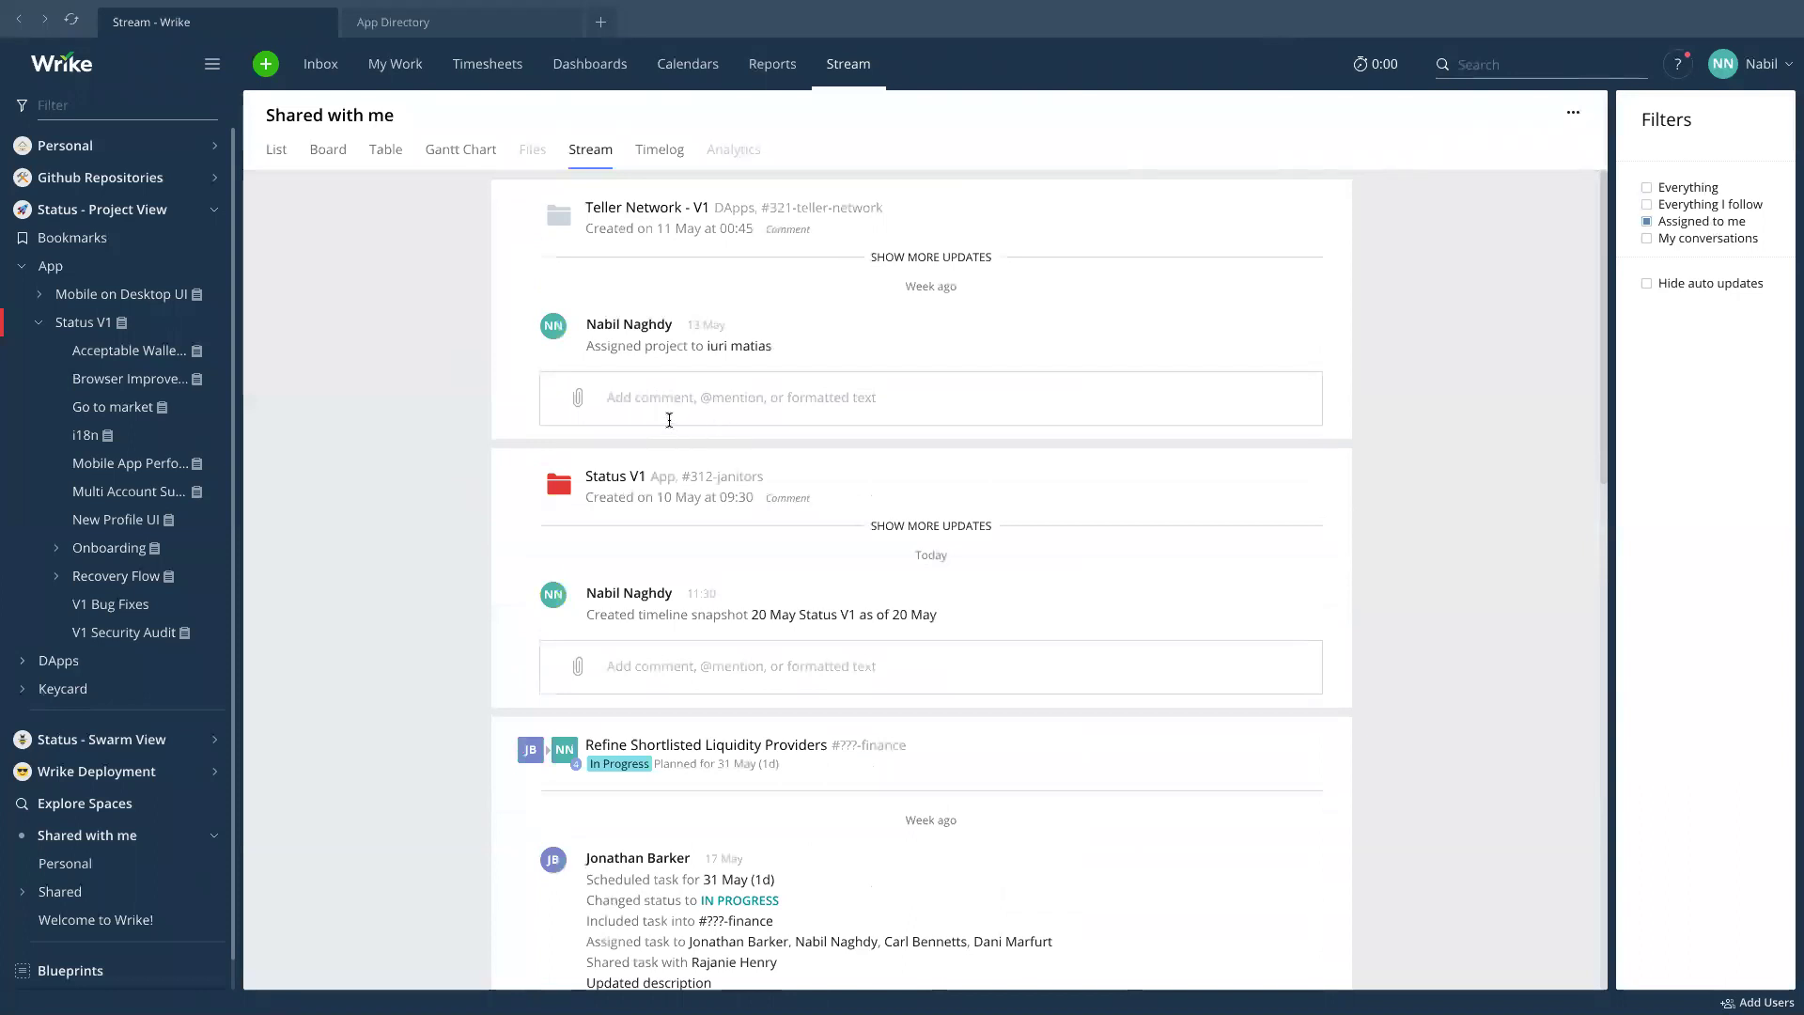
Look through the Stream updates under My conversations, and return to the Browser Improvements project in list view.
click(1691, 204)
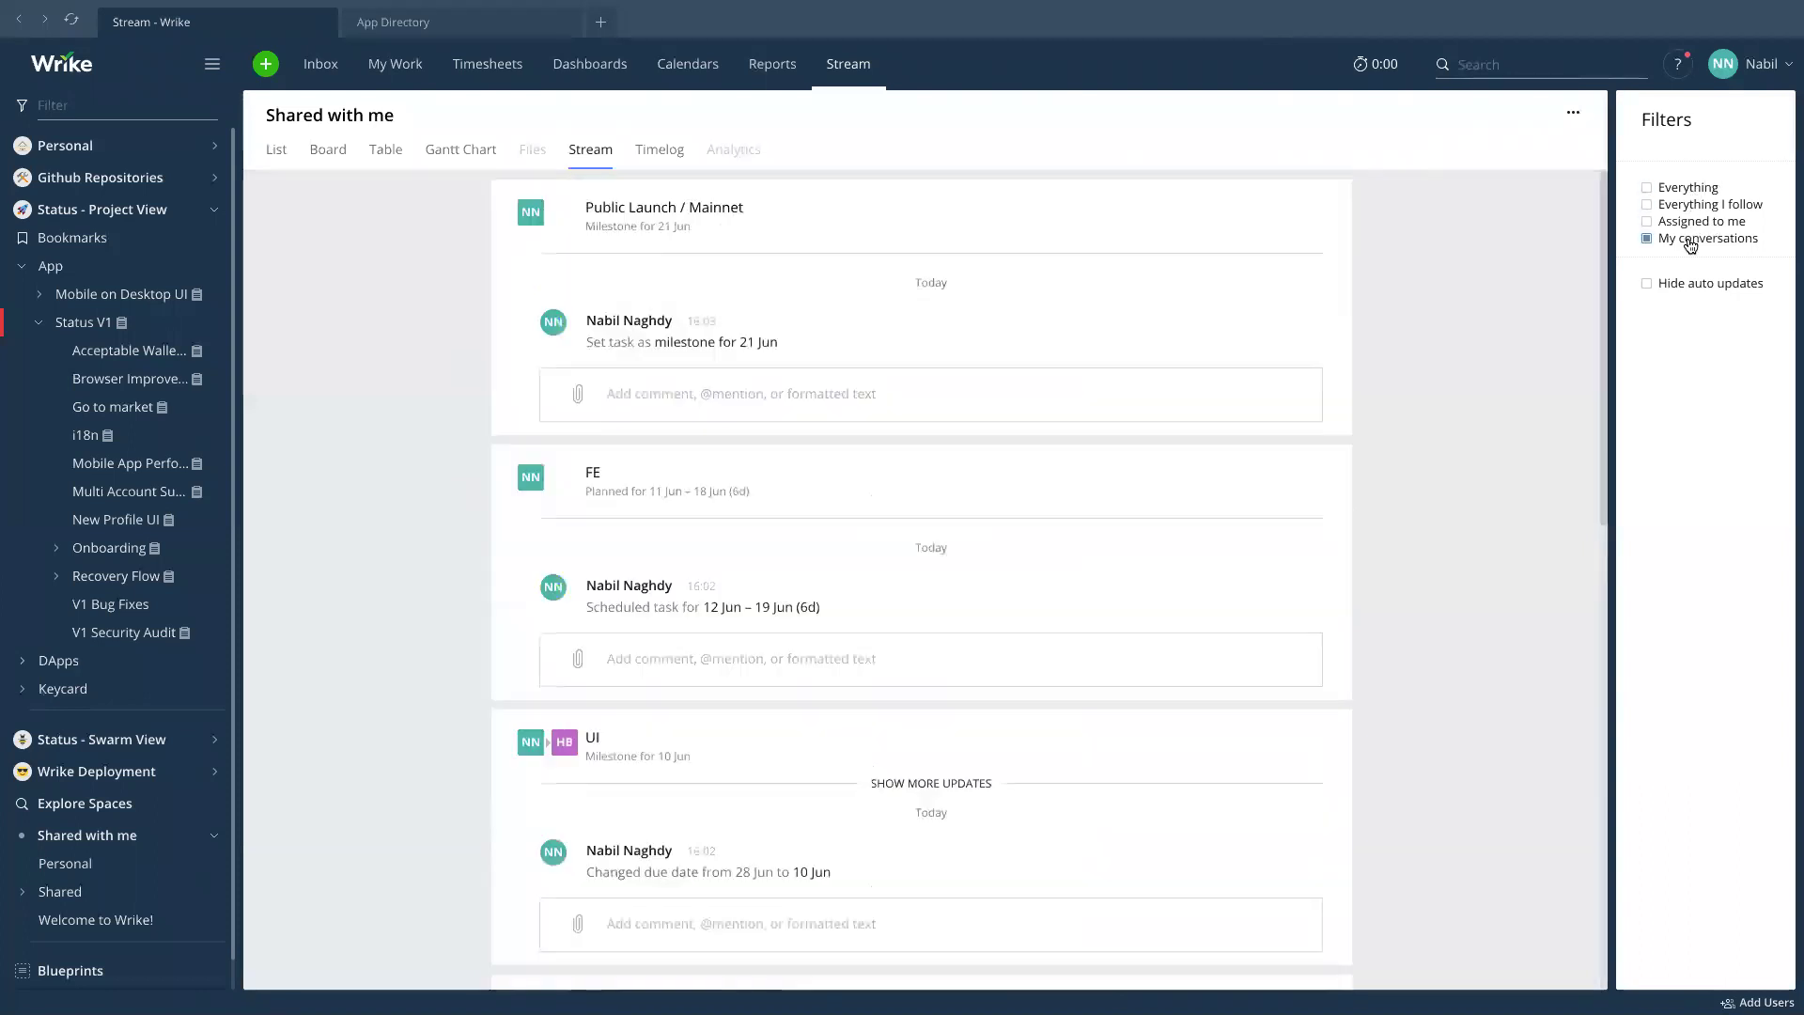
scroll(708, 418, down, 1)
scroll(644, 540, down, 10)
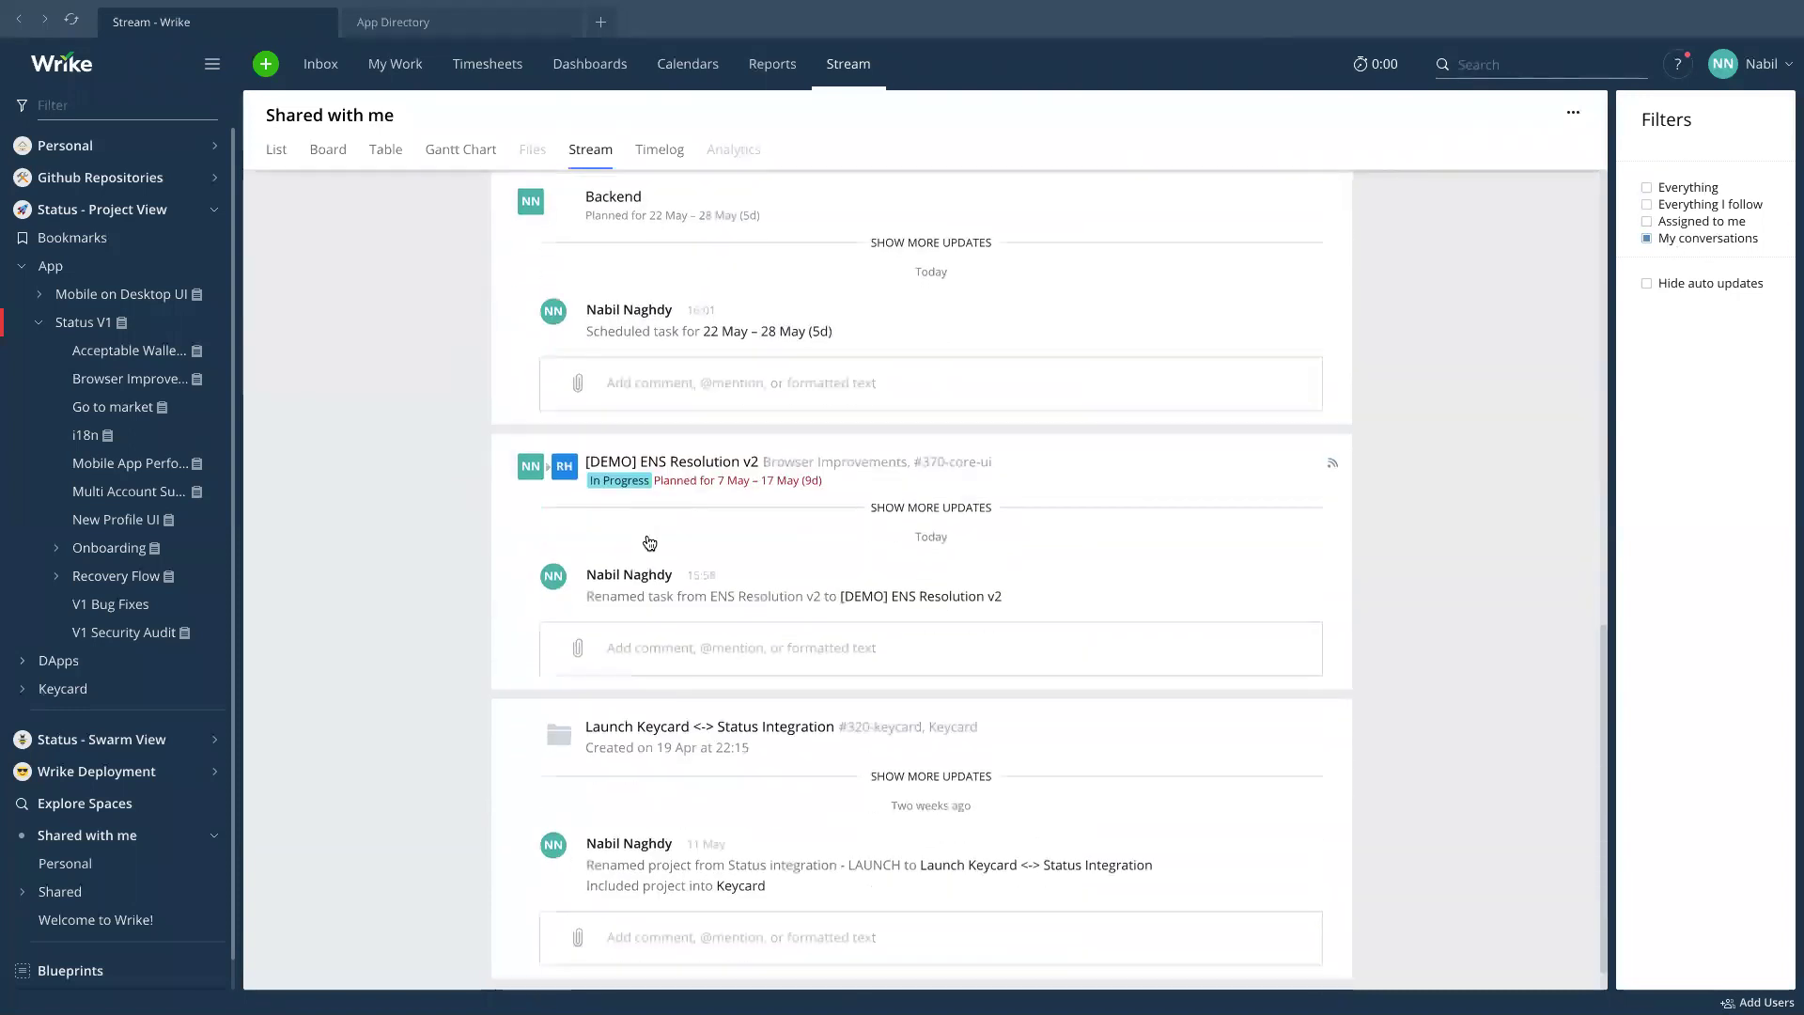
click(279, 166)
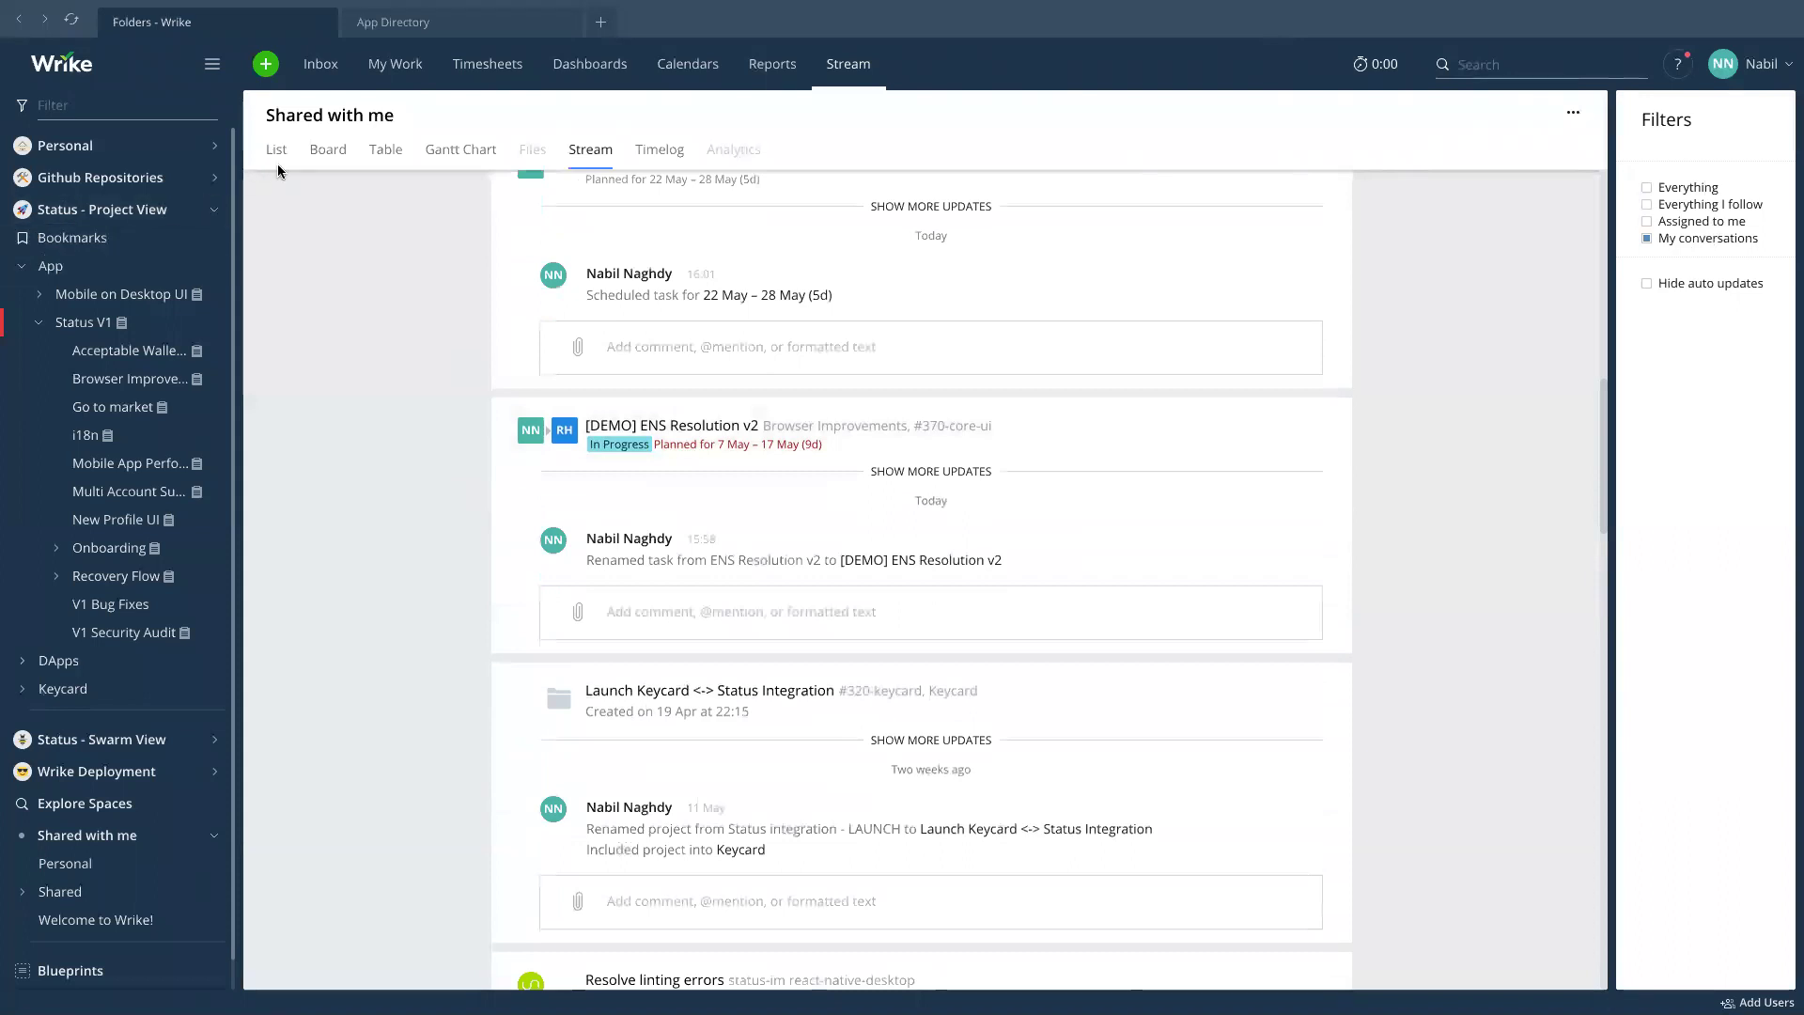
click(99, 387)
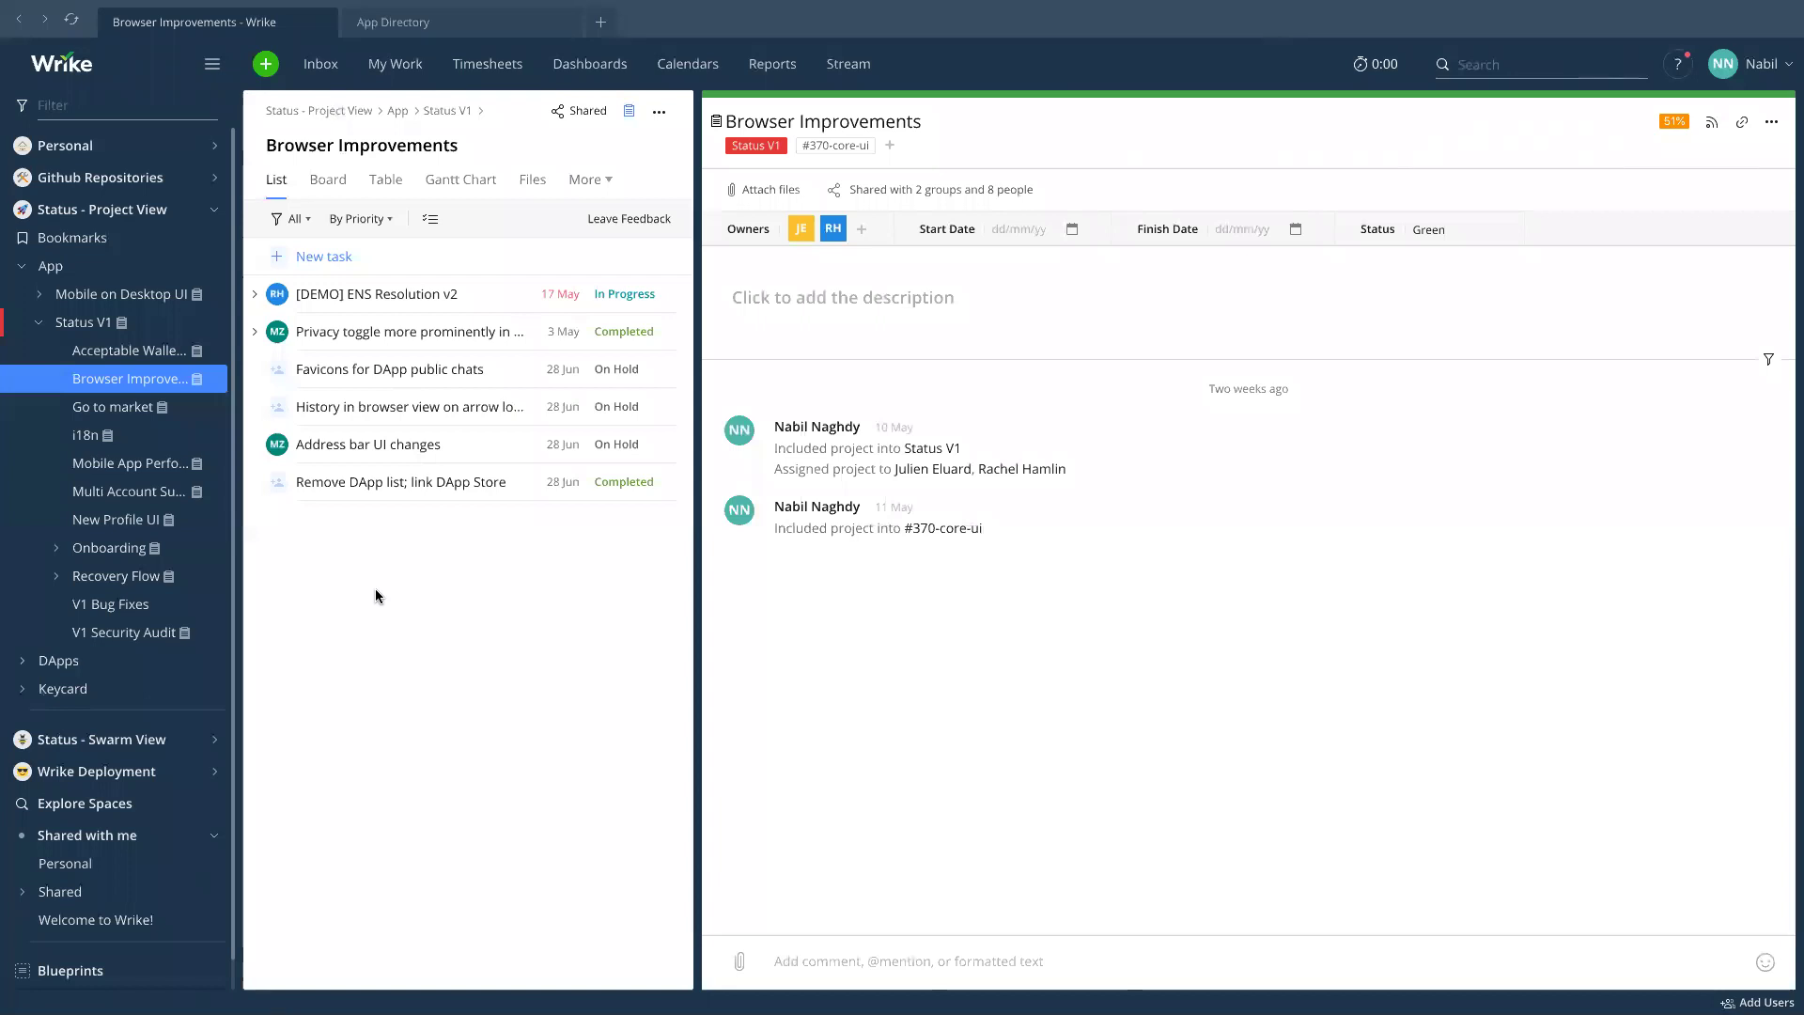
Expand the Github Repositories space and view the react-native-desktop, specs, status-go and status-react task lists in turn.
click(53, 173)
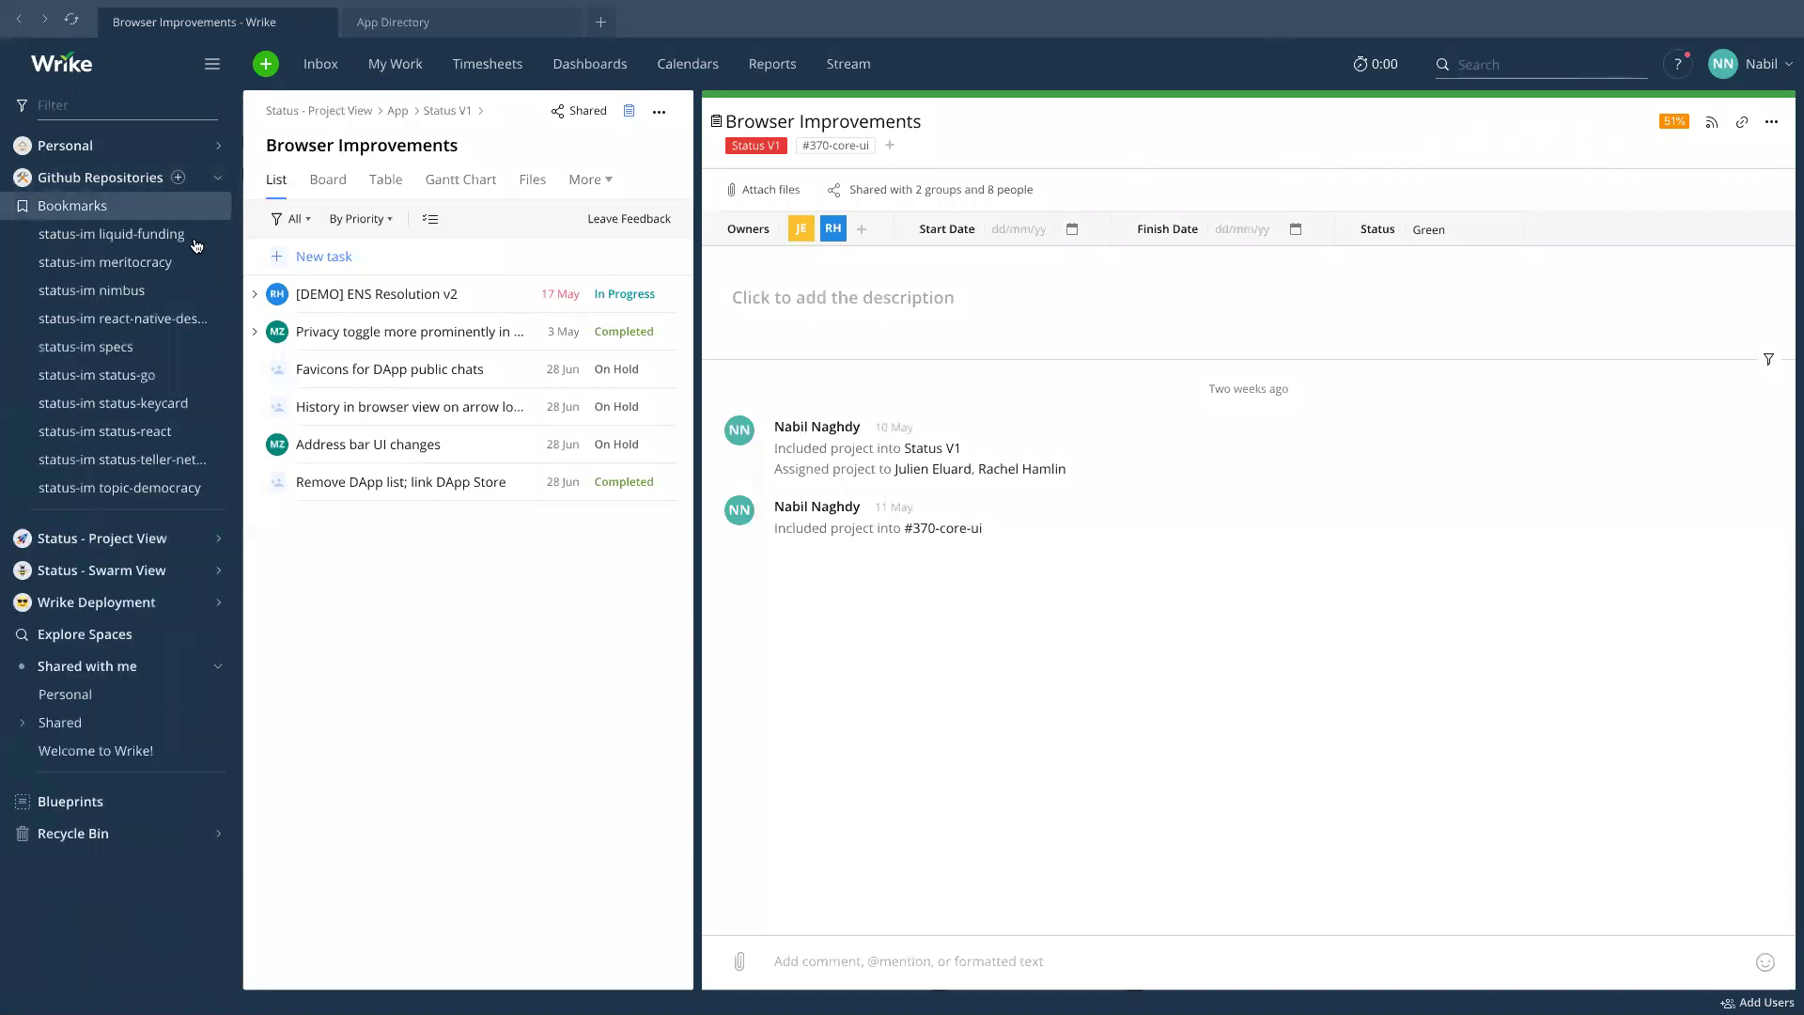
click(136, 318)
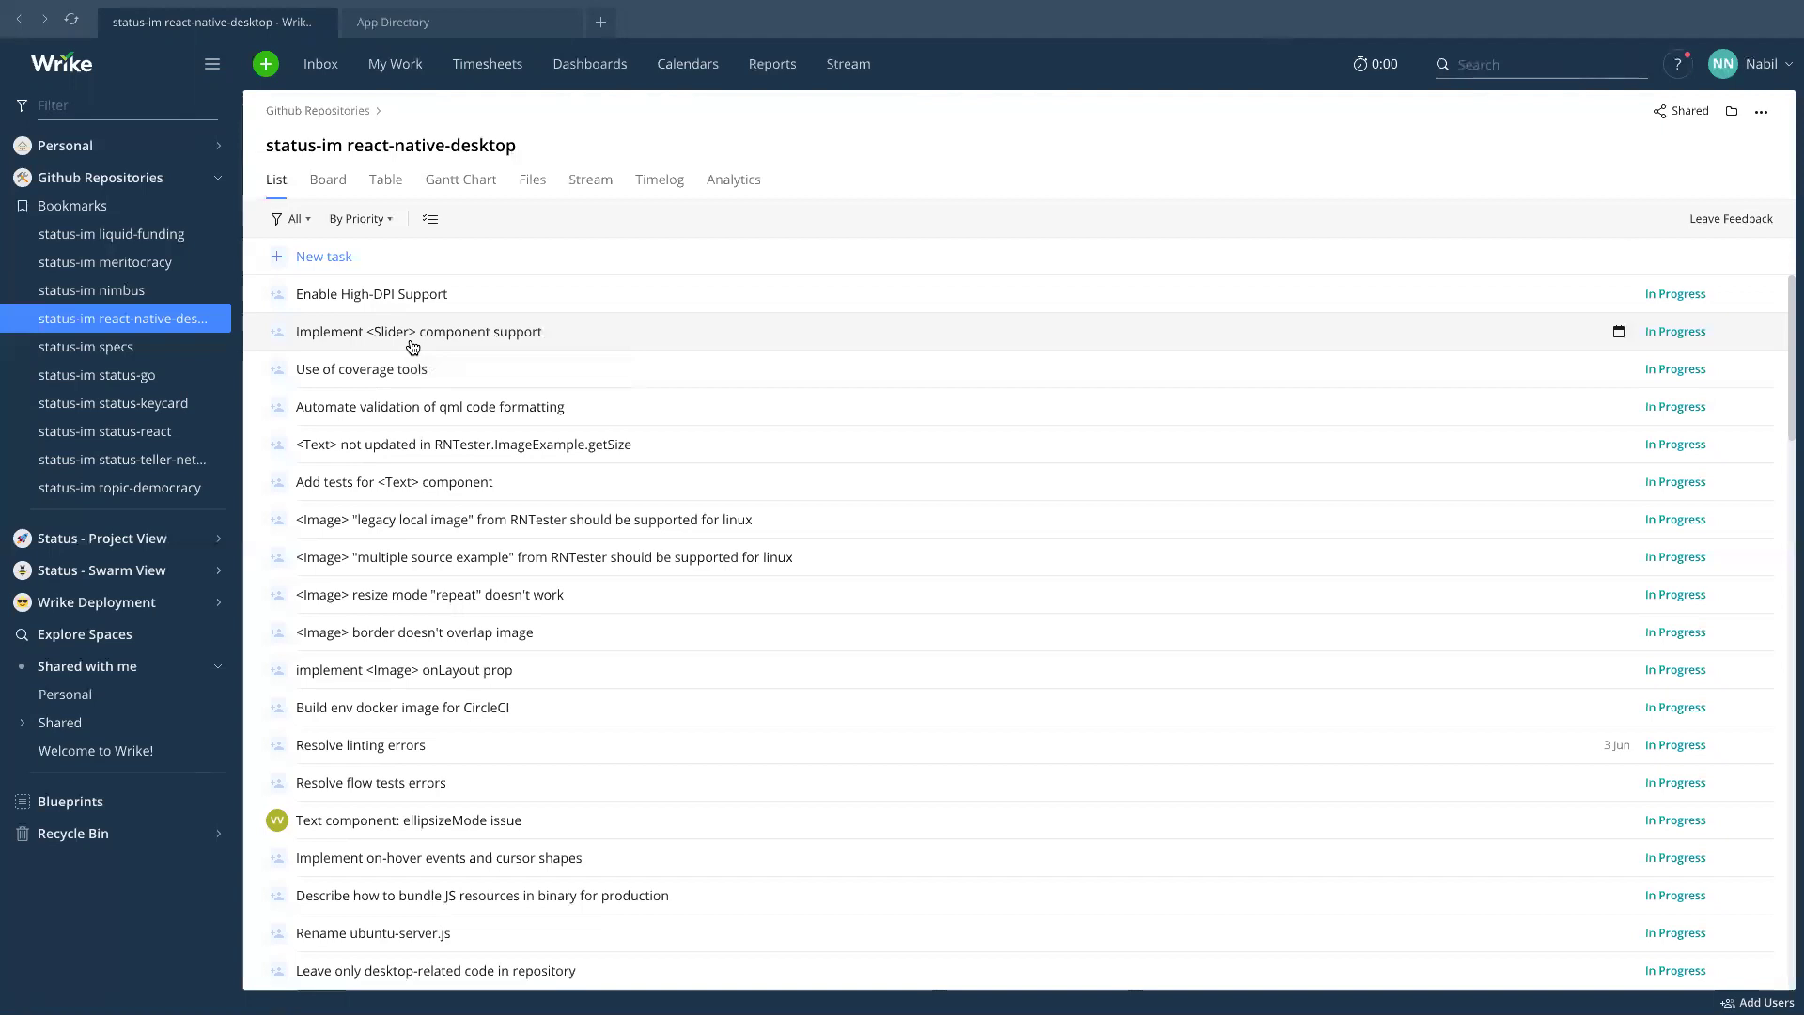
click(153, 348)
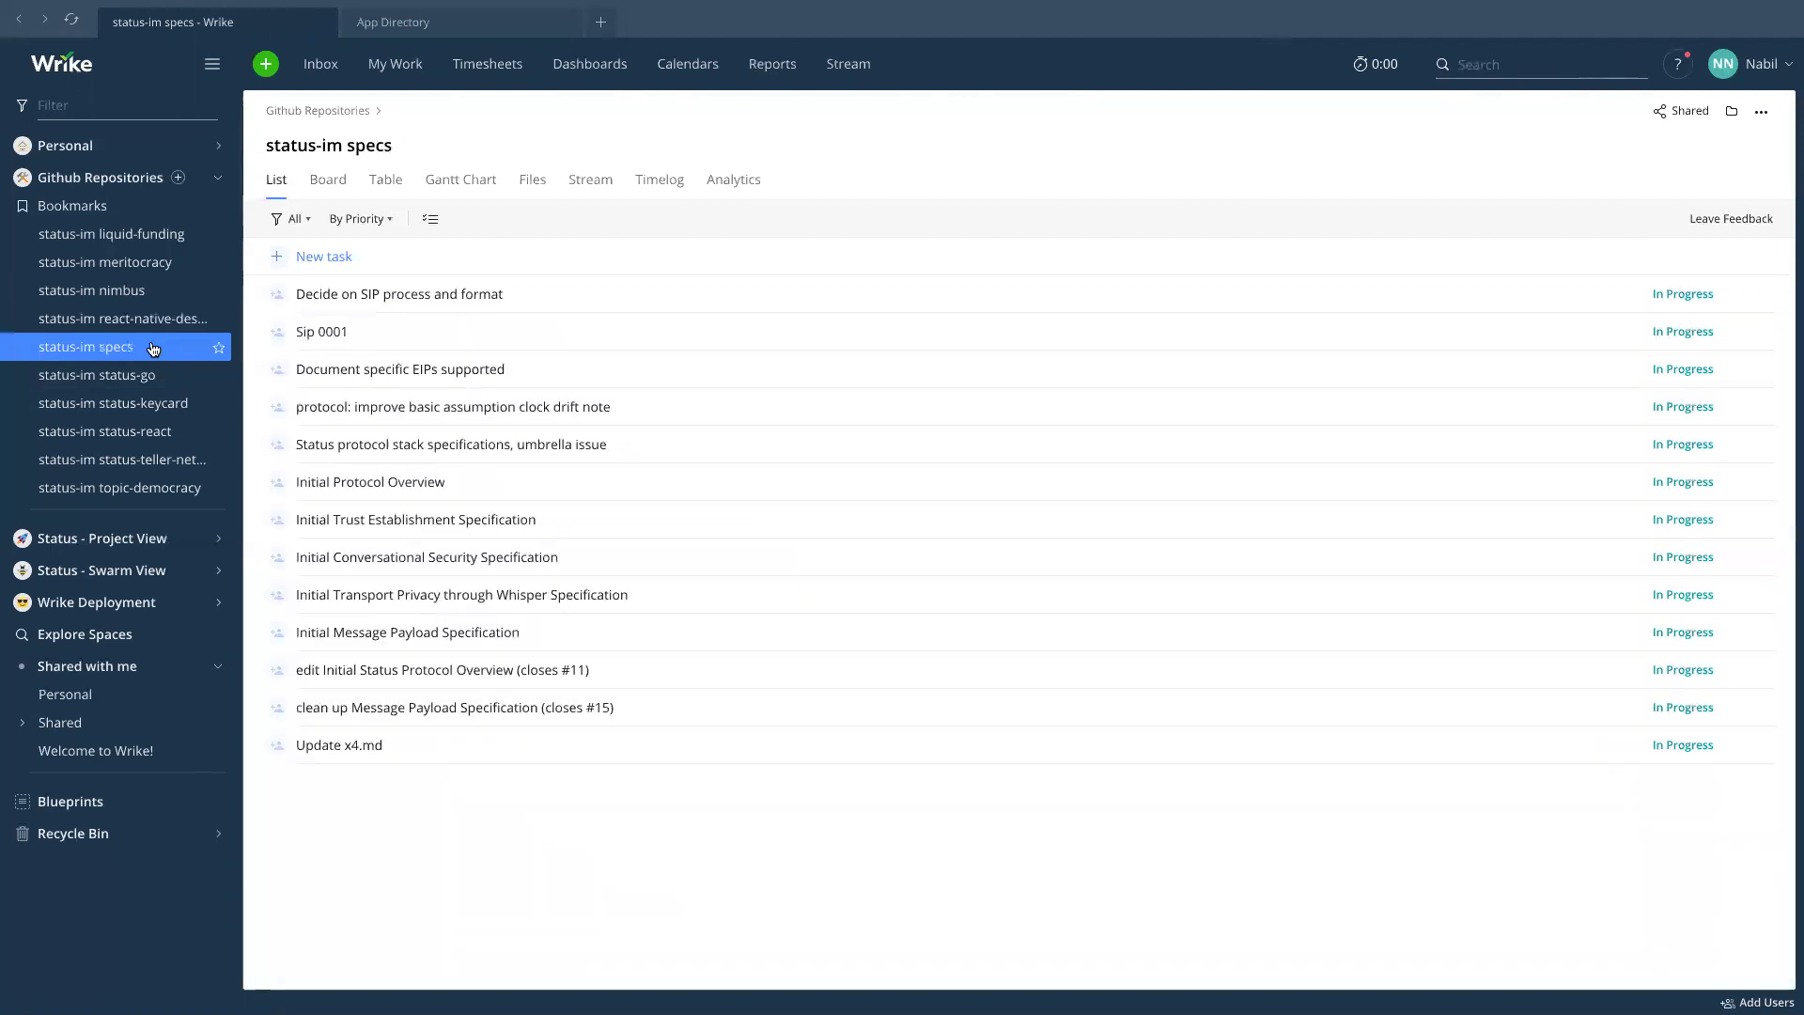
click(143, 375)
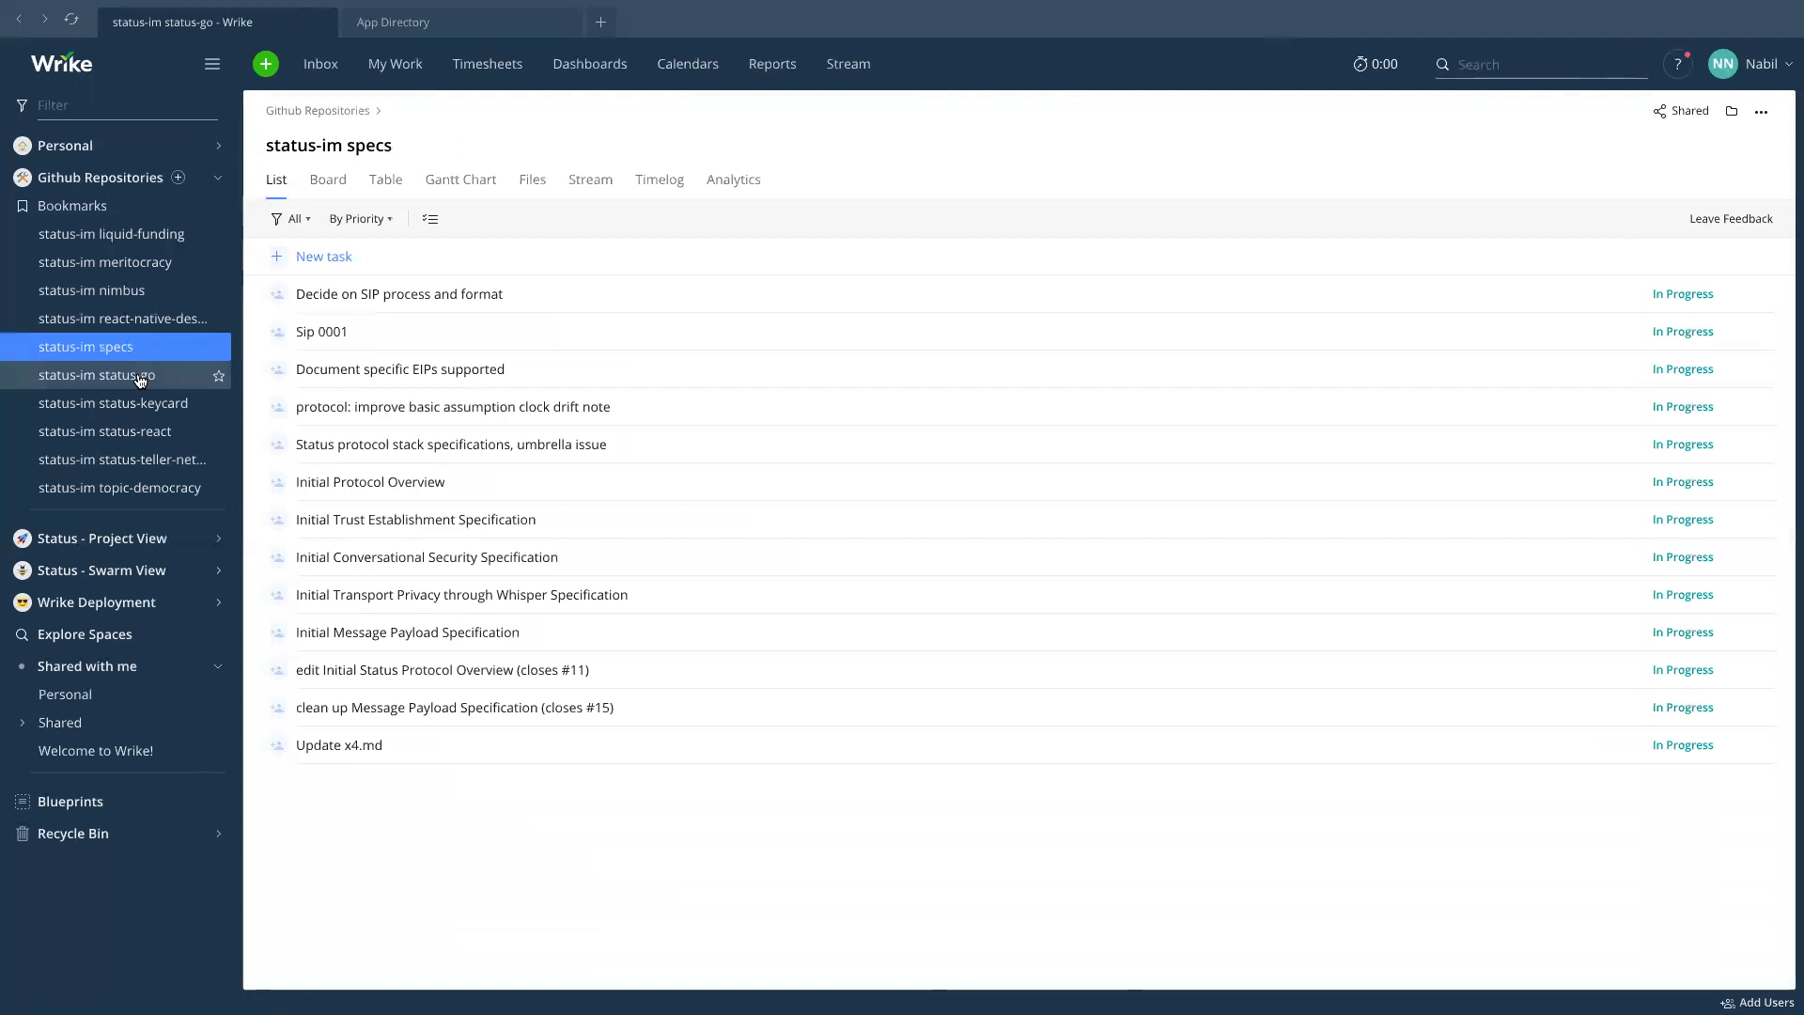
click(145, 431)
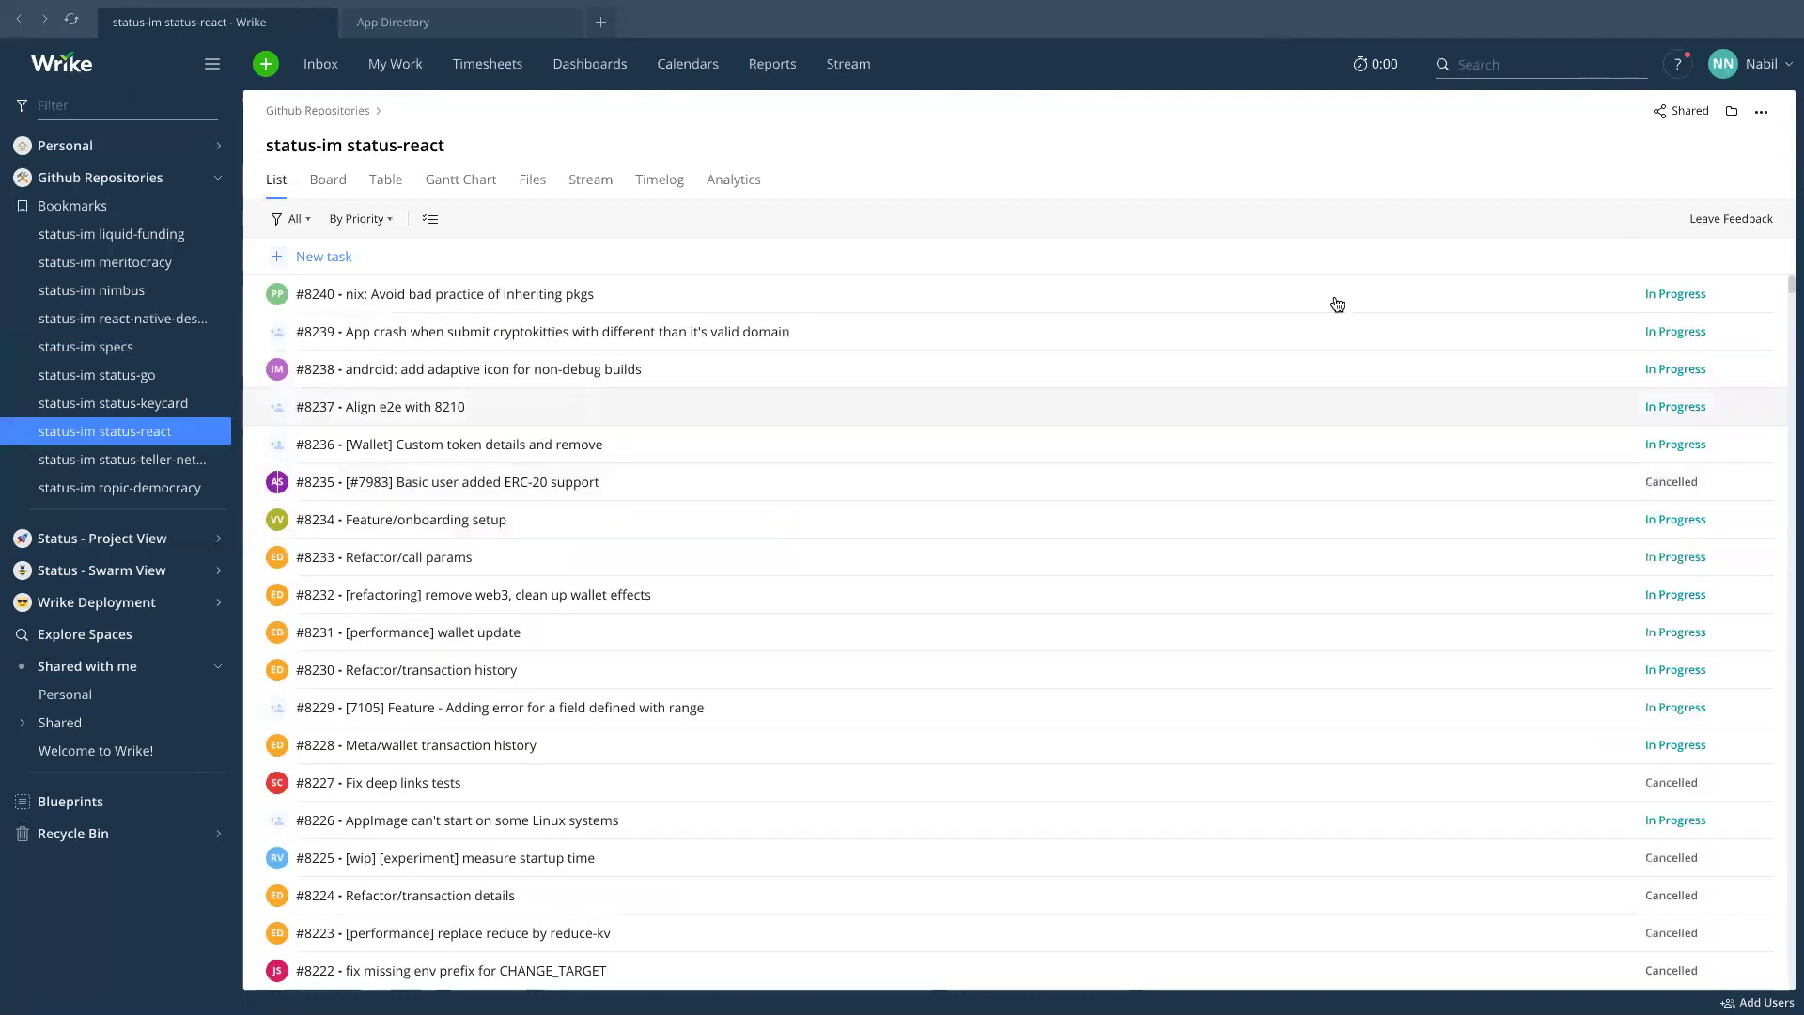
Sort the status-im status-react task list by date.
scroll(1432, 585, down, 1)
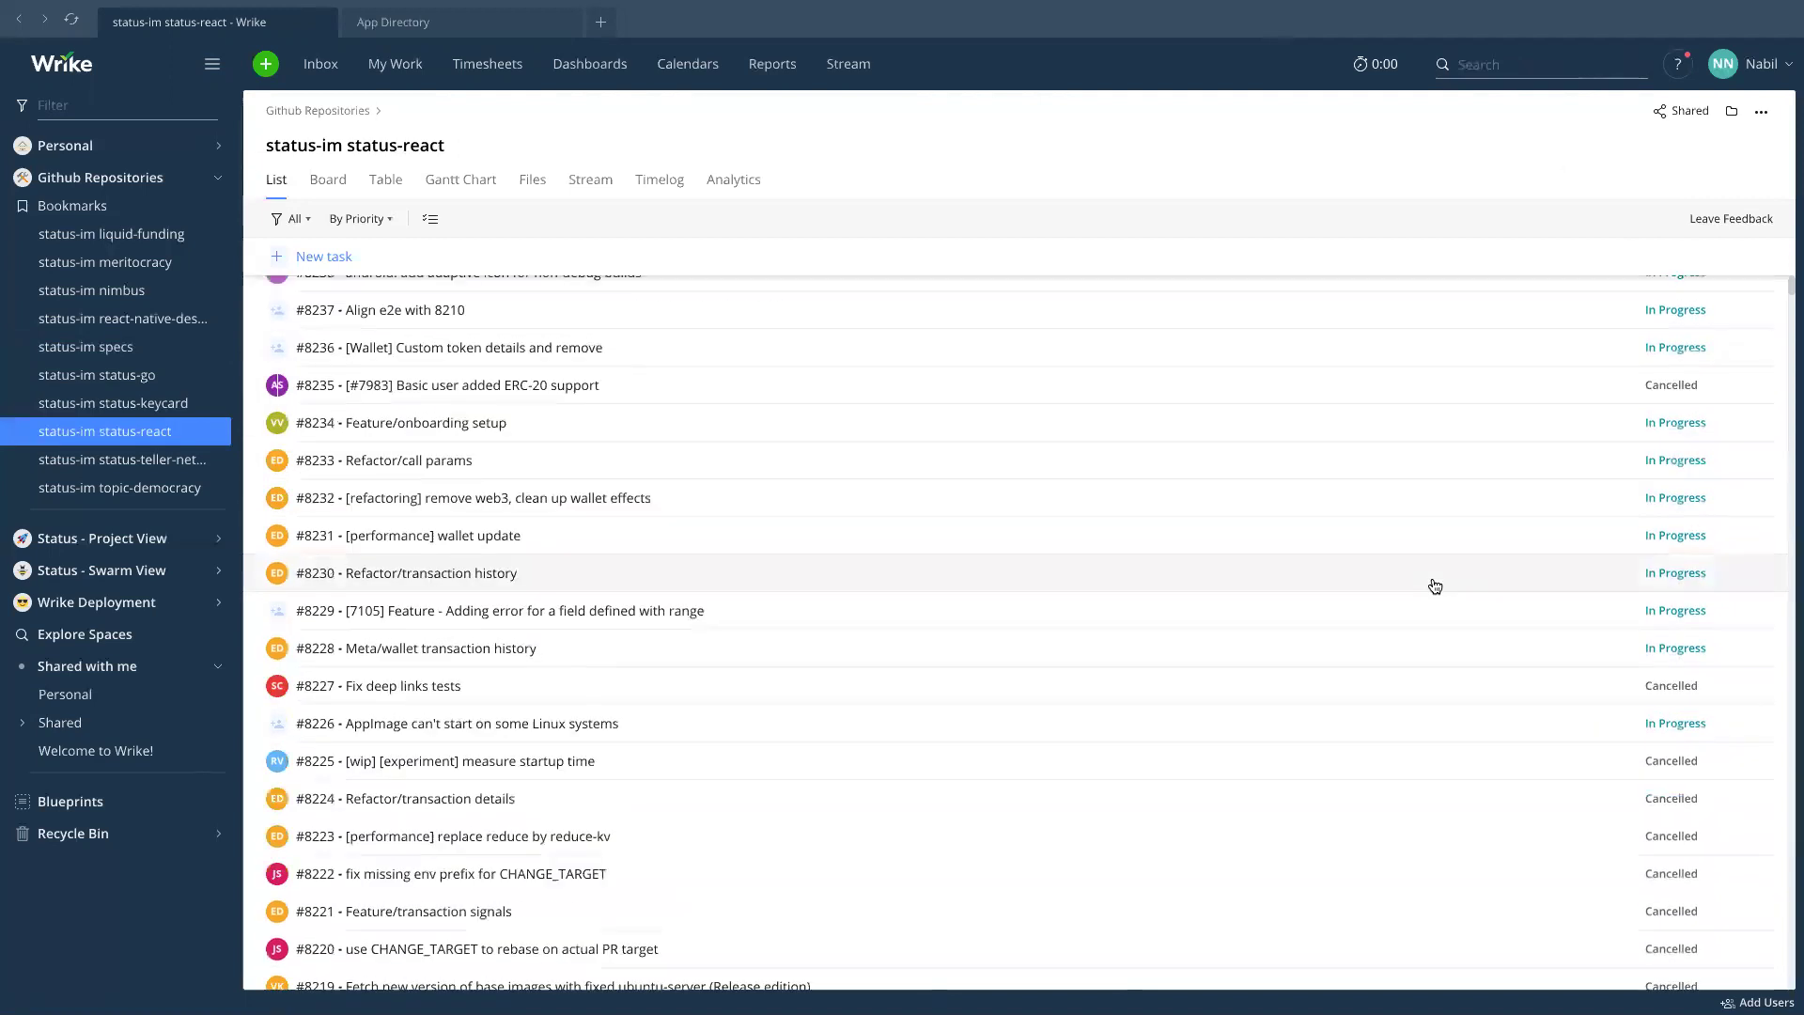
click(1537, 63)
click(1078, 160)
scroll(442, 320, up, 1)
click(383, 220)
click(1091, 144)
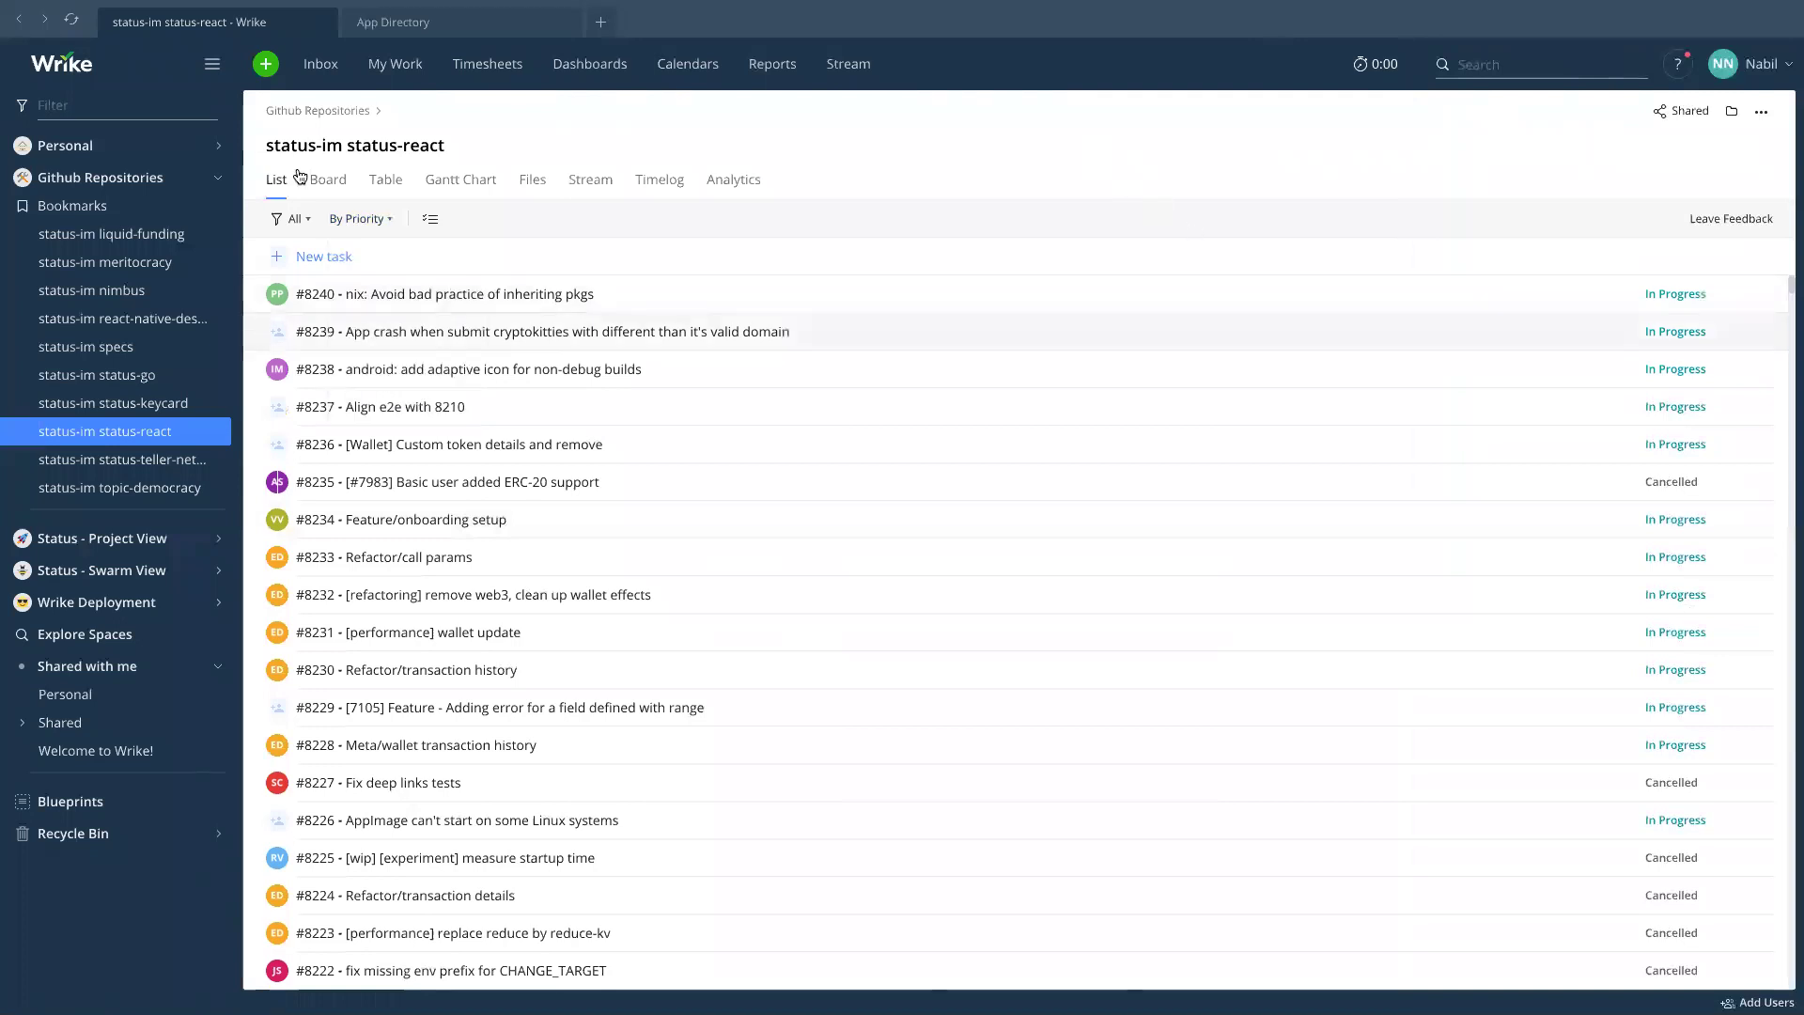
click(385, 222)
click(385, 314)
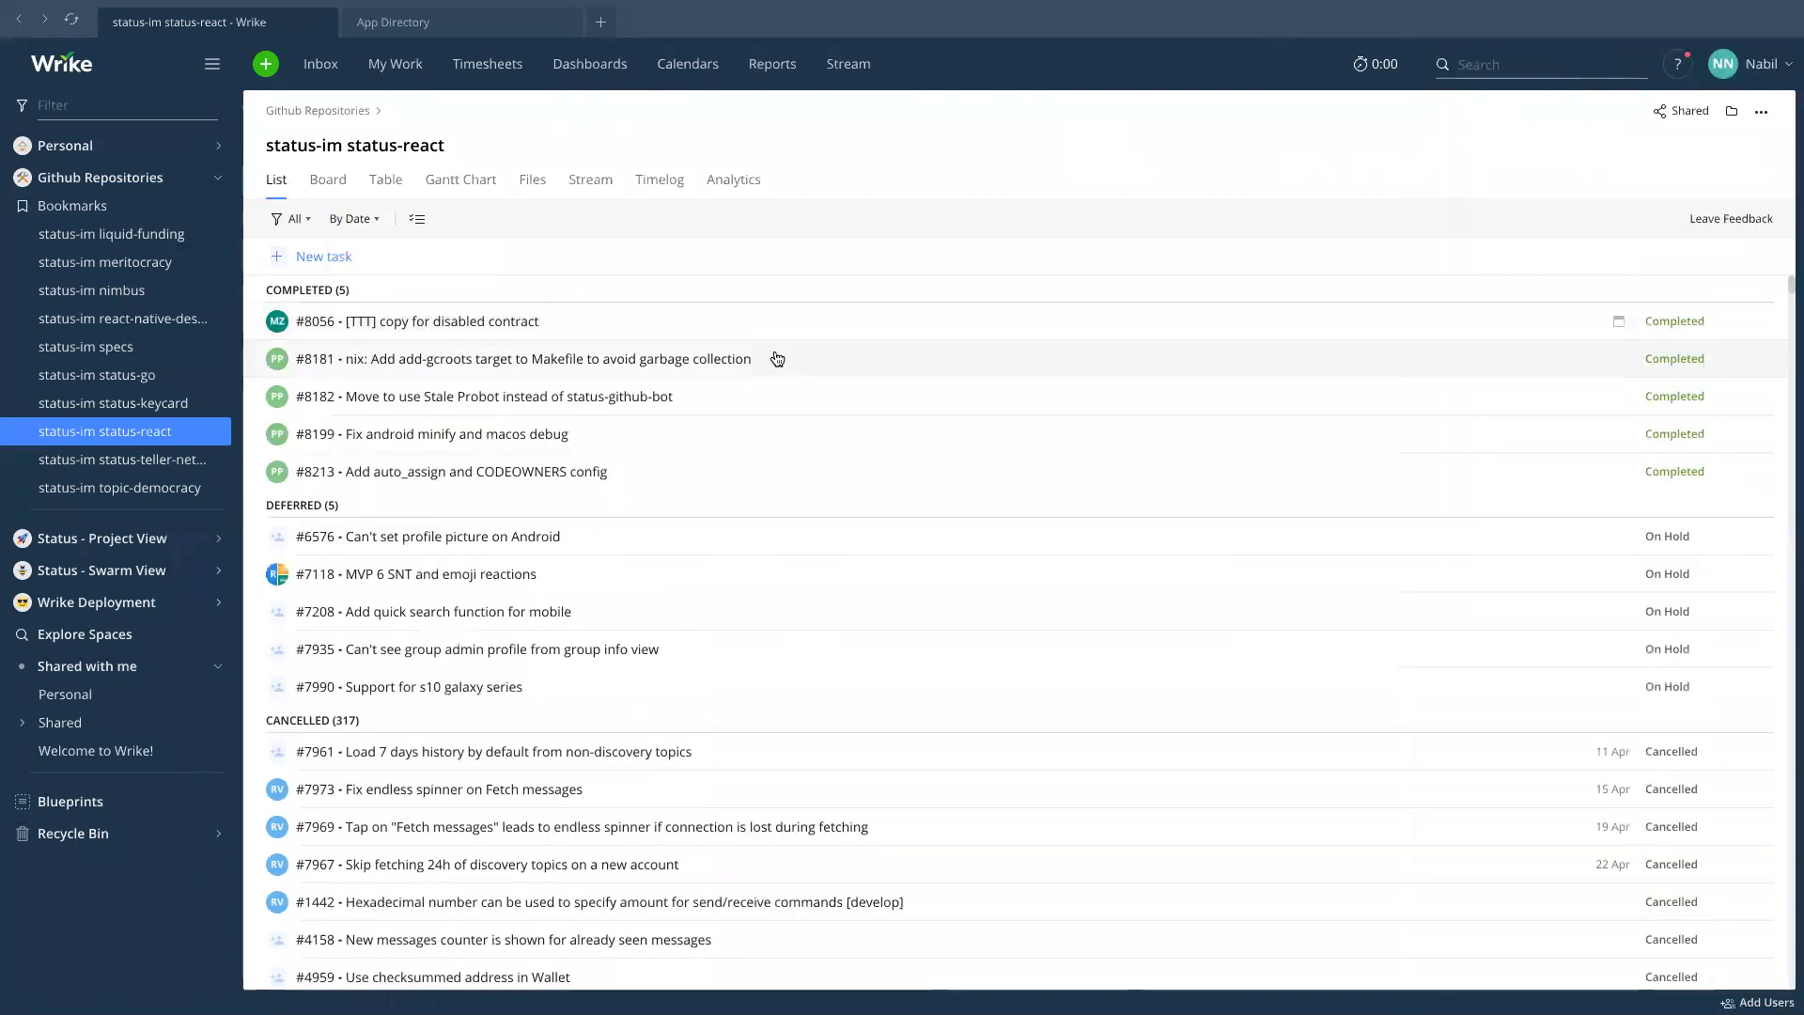
Open task #8238 (android: add adaptive icon for non-debug builds) at the end of the list and read its synced comments.
scroll(640, 499, down, 5)
mouse_move(1792, 259)
mouse_down()
mouse_move(1792, 341)
mouse_move(1792, 274)
mouse_up()
drag(1773, 718, 1792, 980)
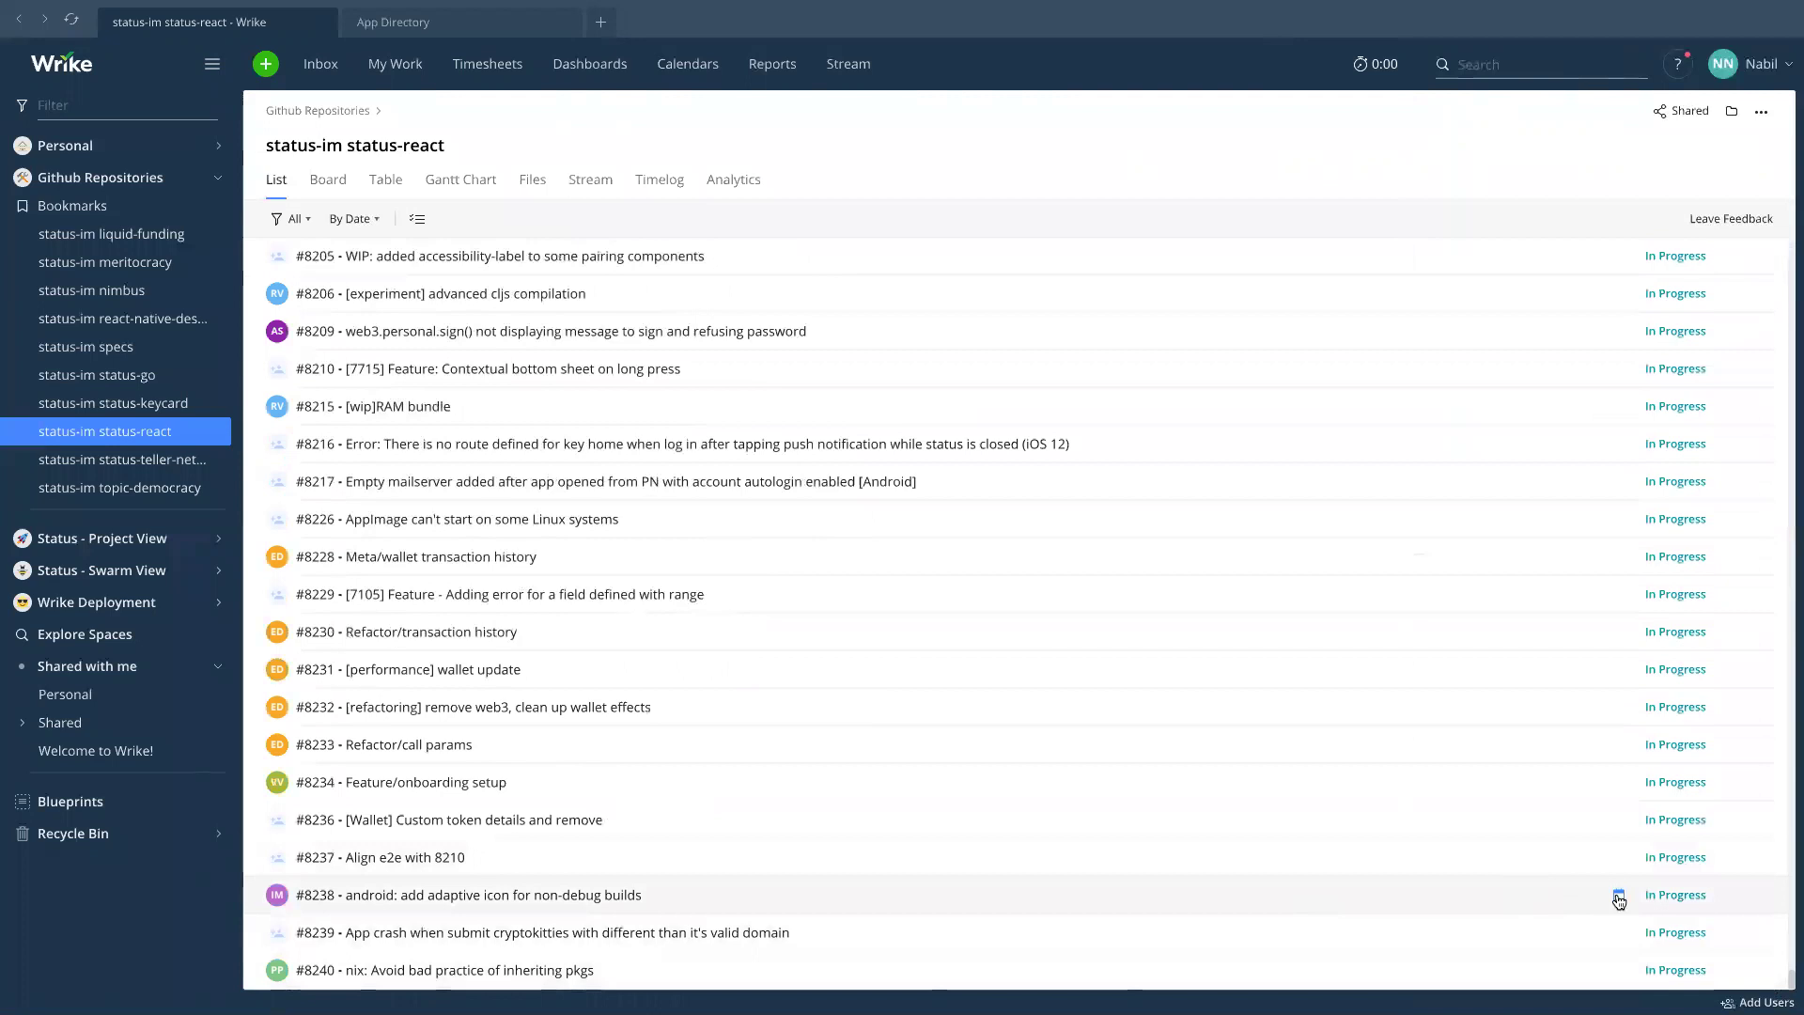
click(1560, 902)
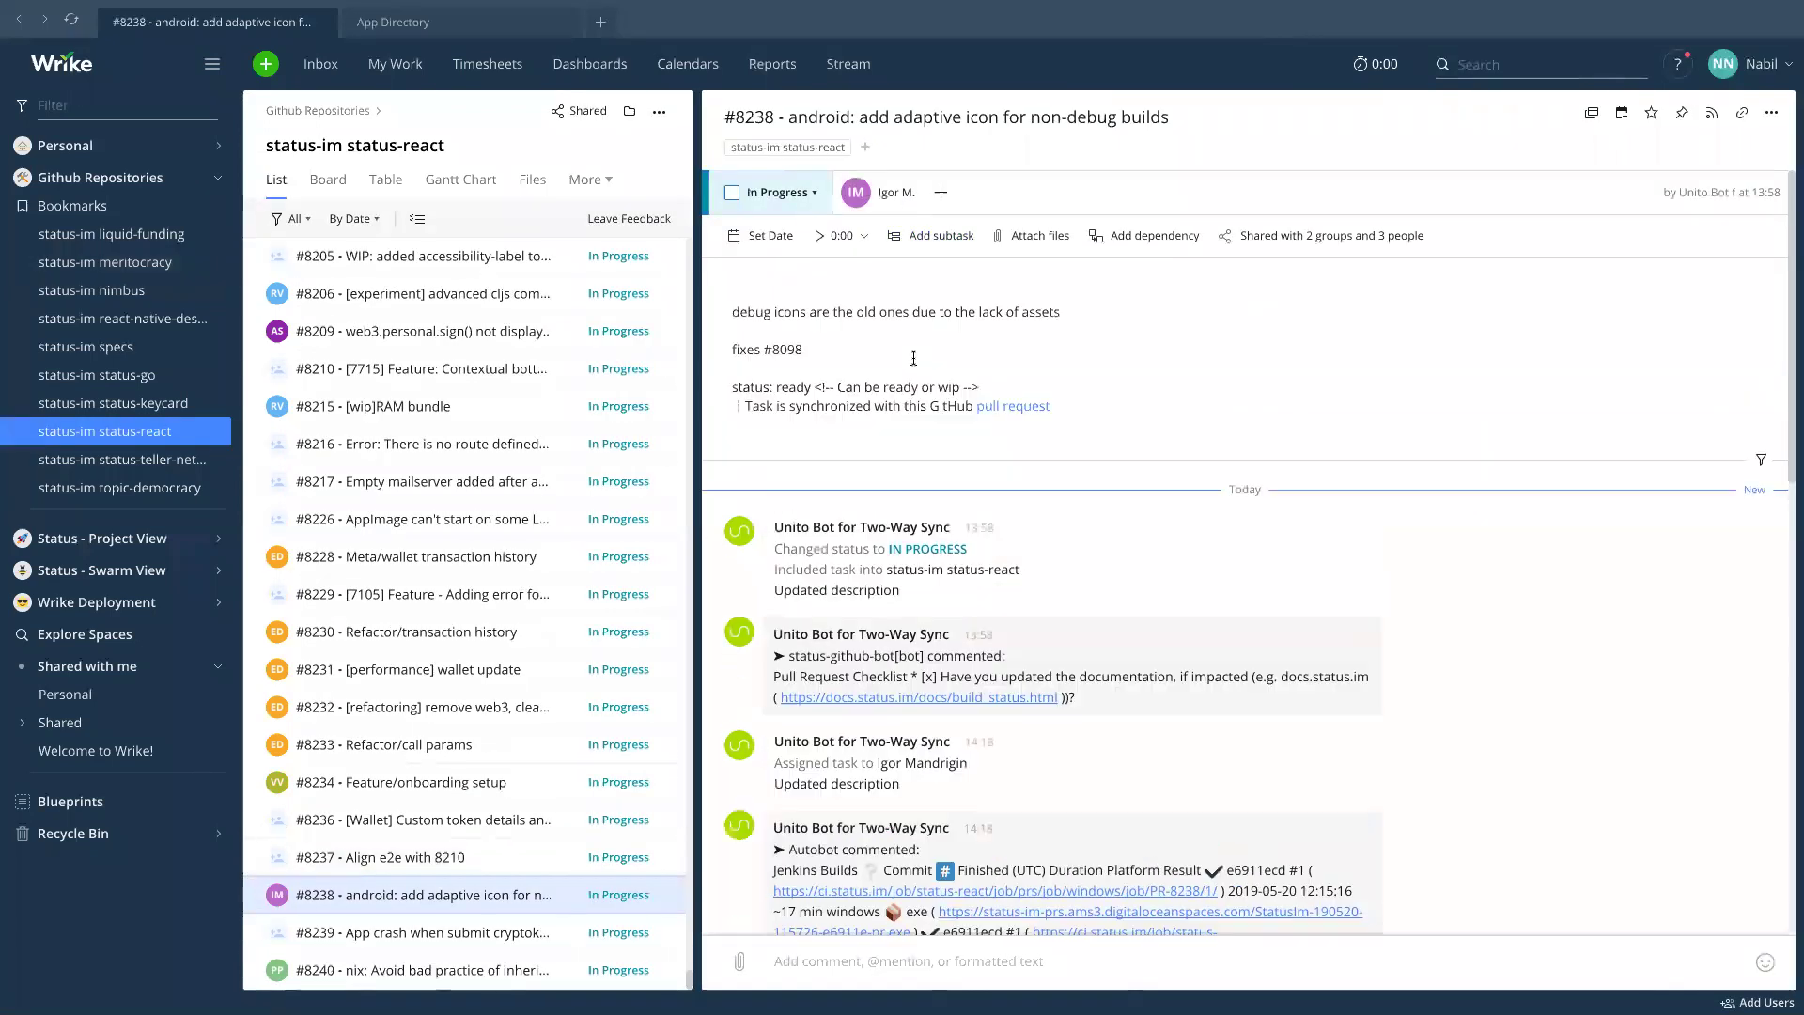
scroll(990, 529, down, 5)
scroll(990, 529, down, 3)
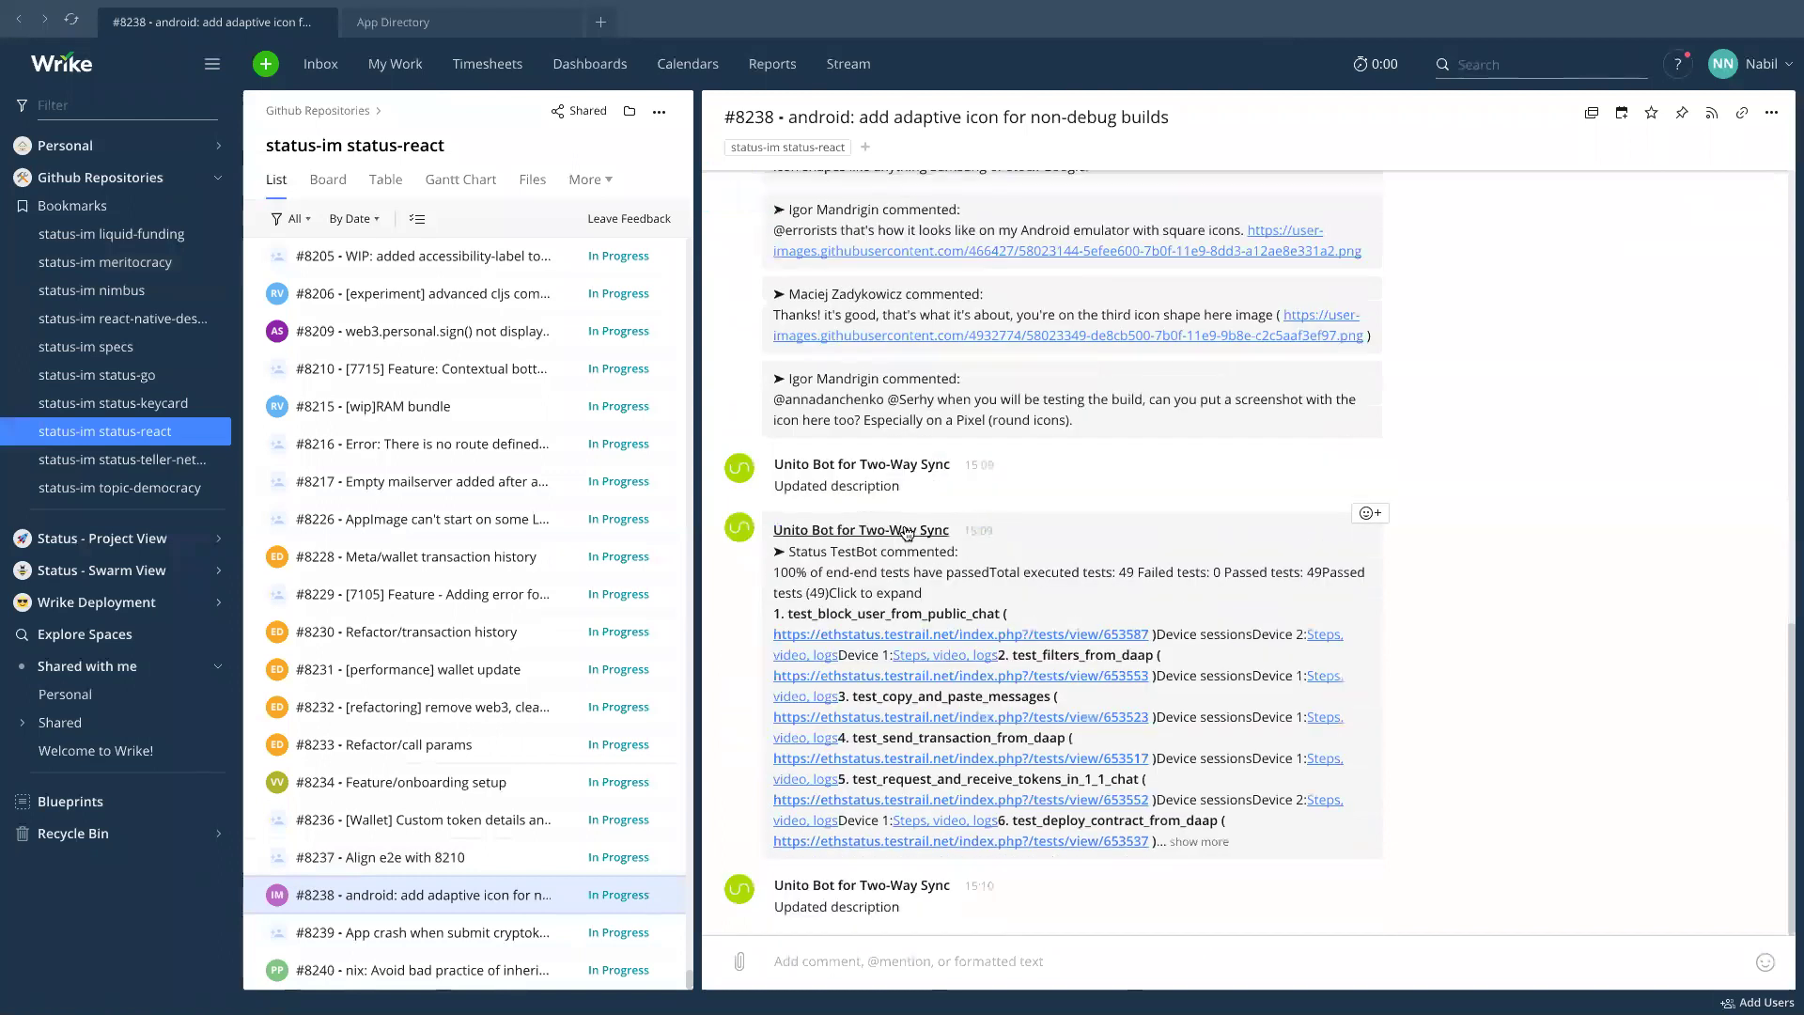
scroll(990, 529, up, 15)
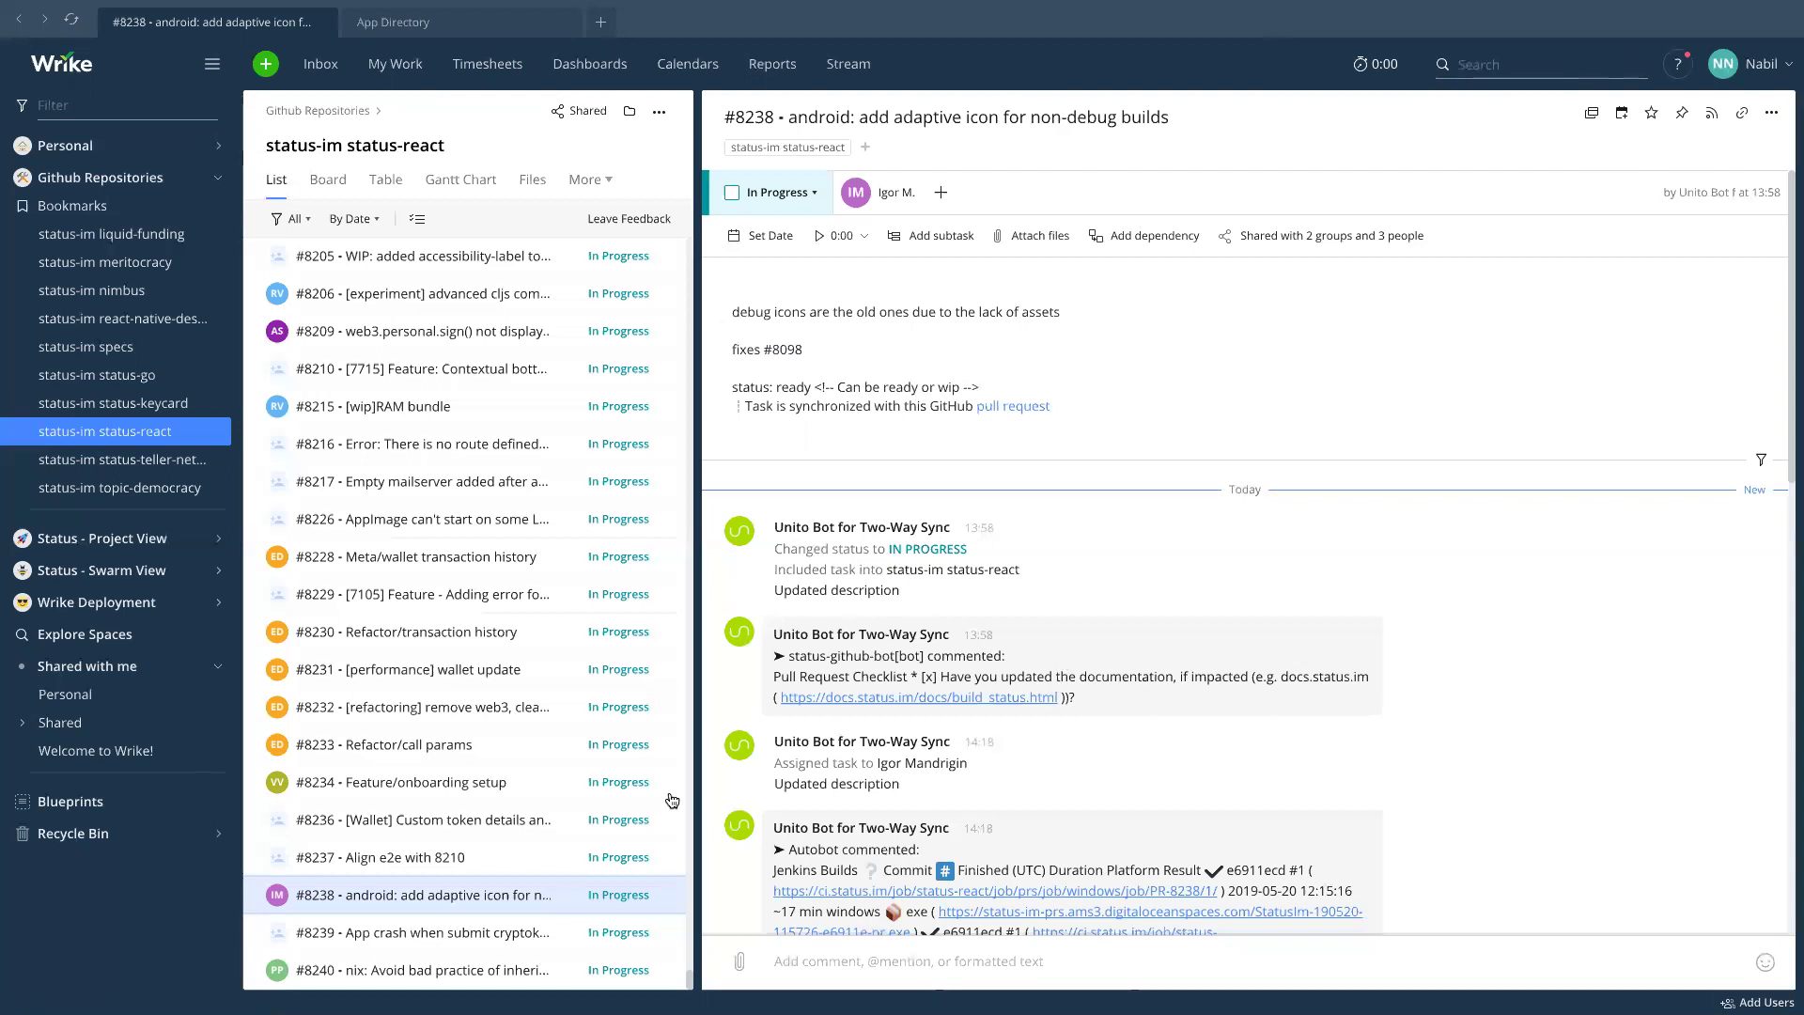
Look through the deferred and cancelled tasks in the status-react list, and return to the end of the list.
drag(690, 979, 684, 240)
scroll(497, 814, down, 4)
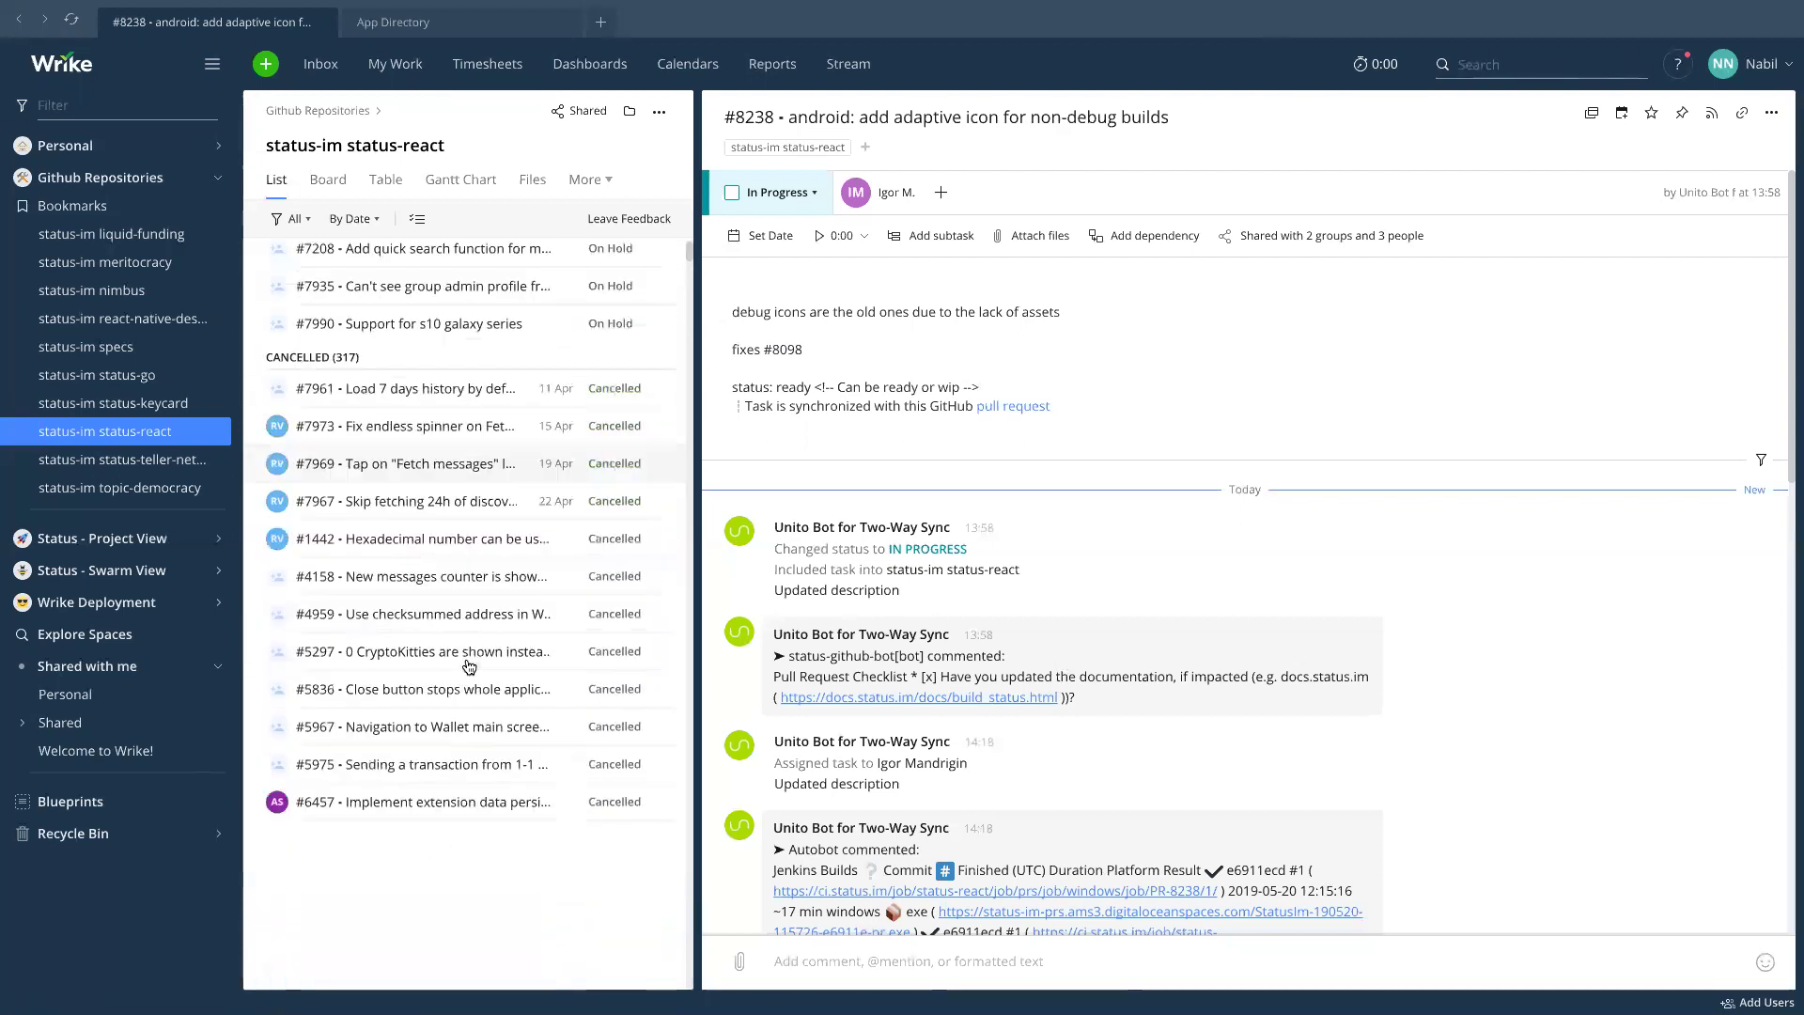
scroll(468, 668, down, 6)
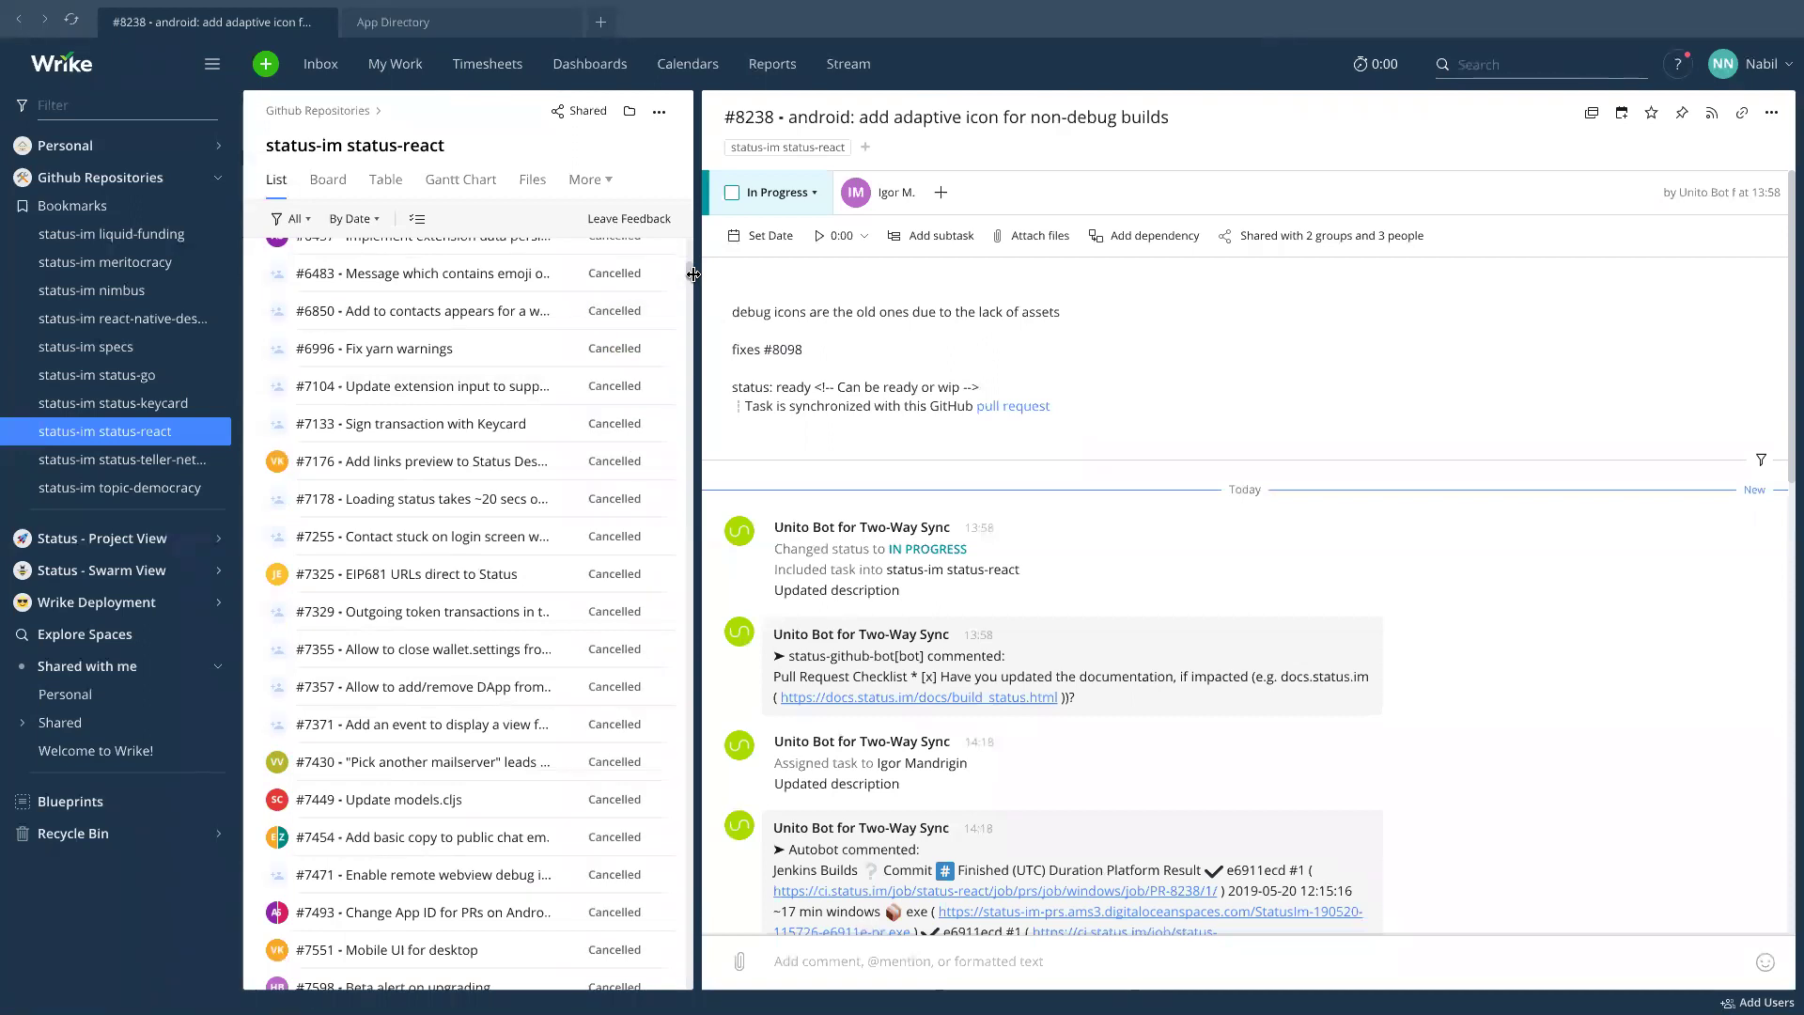
drag(689, 270, 678, 992)
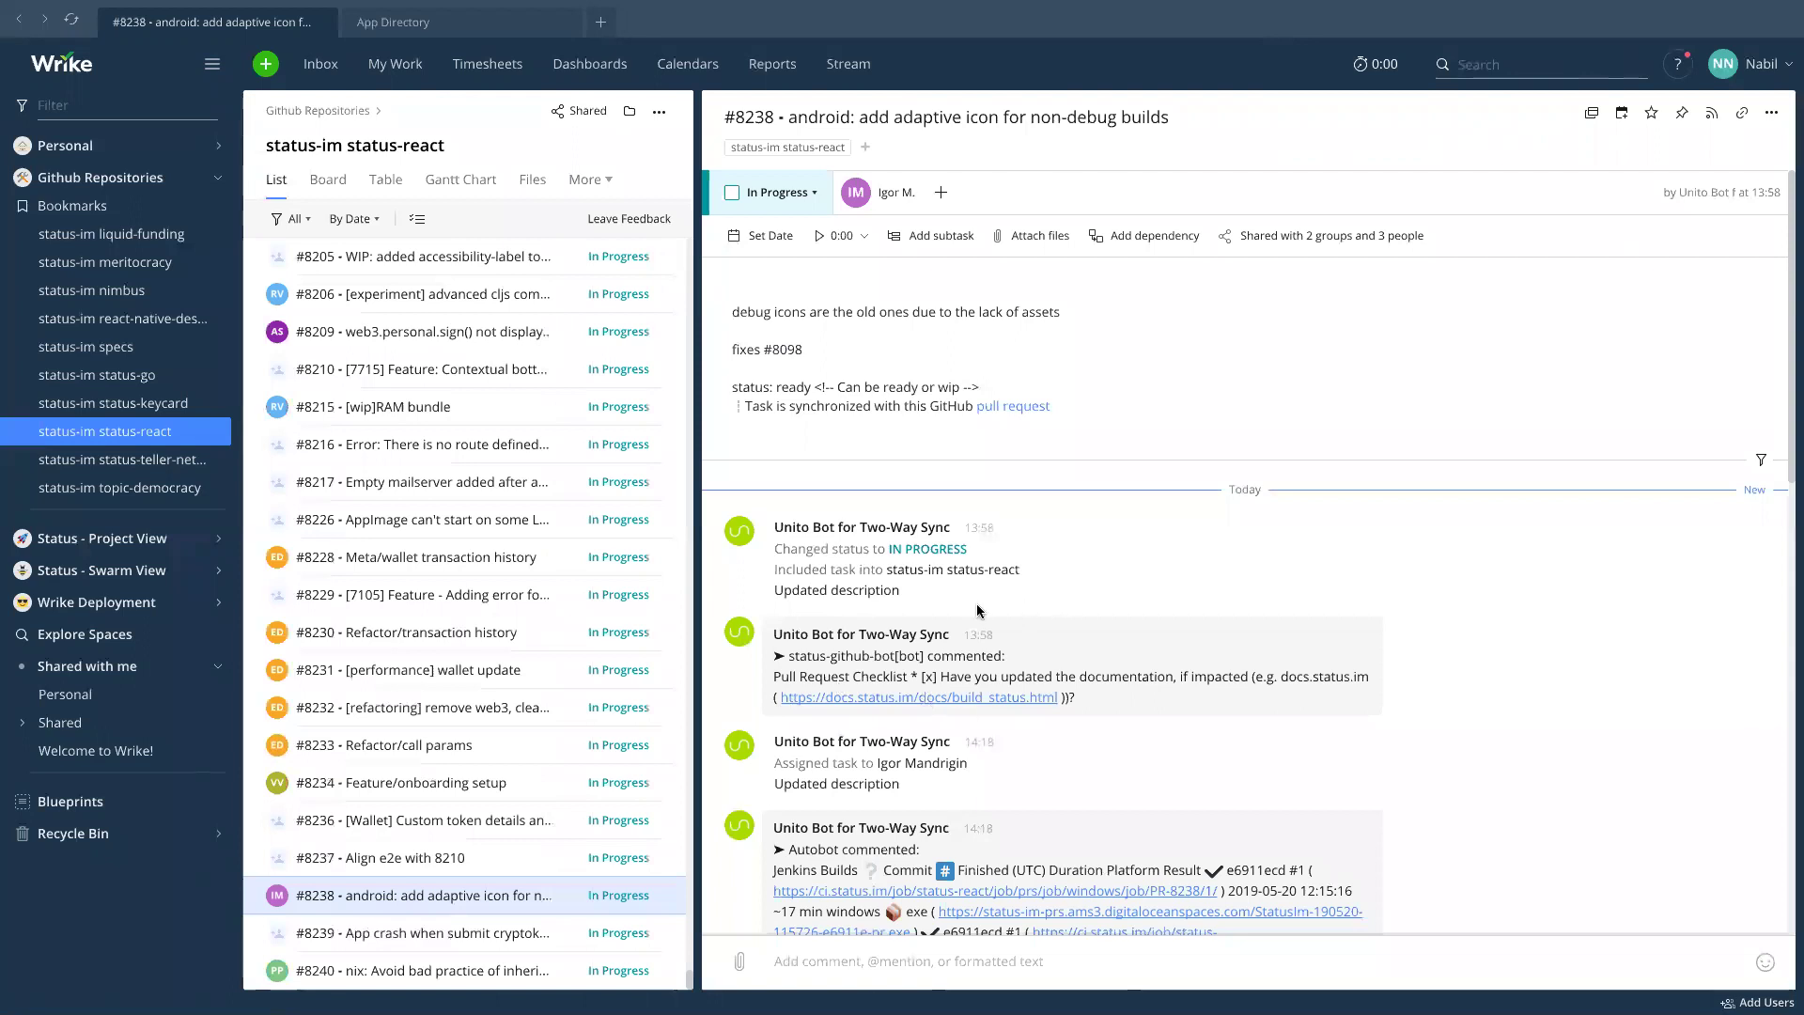
View the Project syncs page in the App Directory and return to task #8238.
click(396, 25)
click(106, 199)
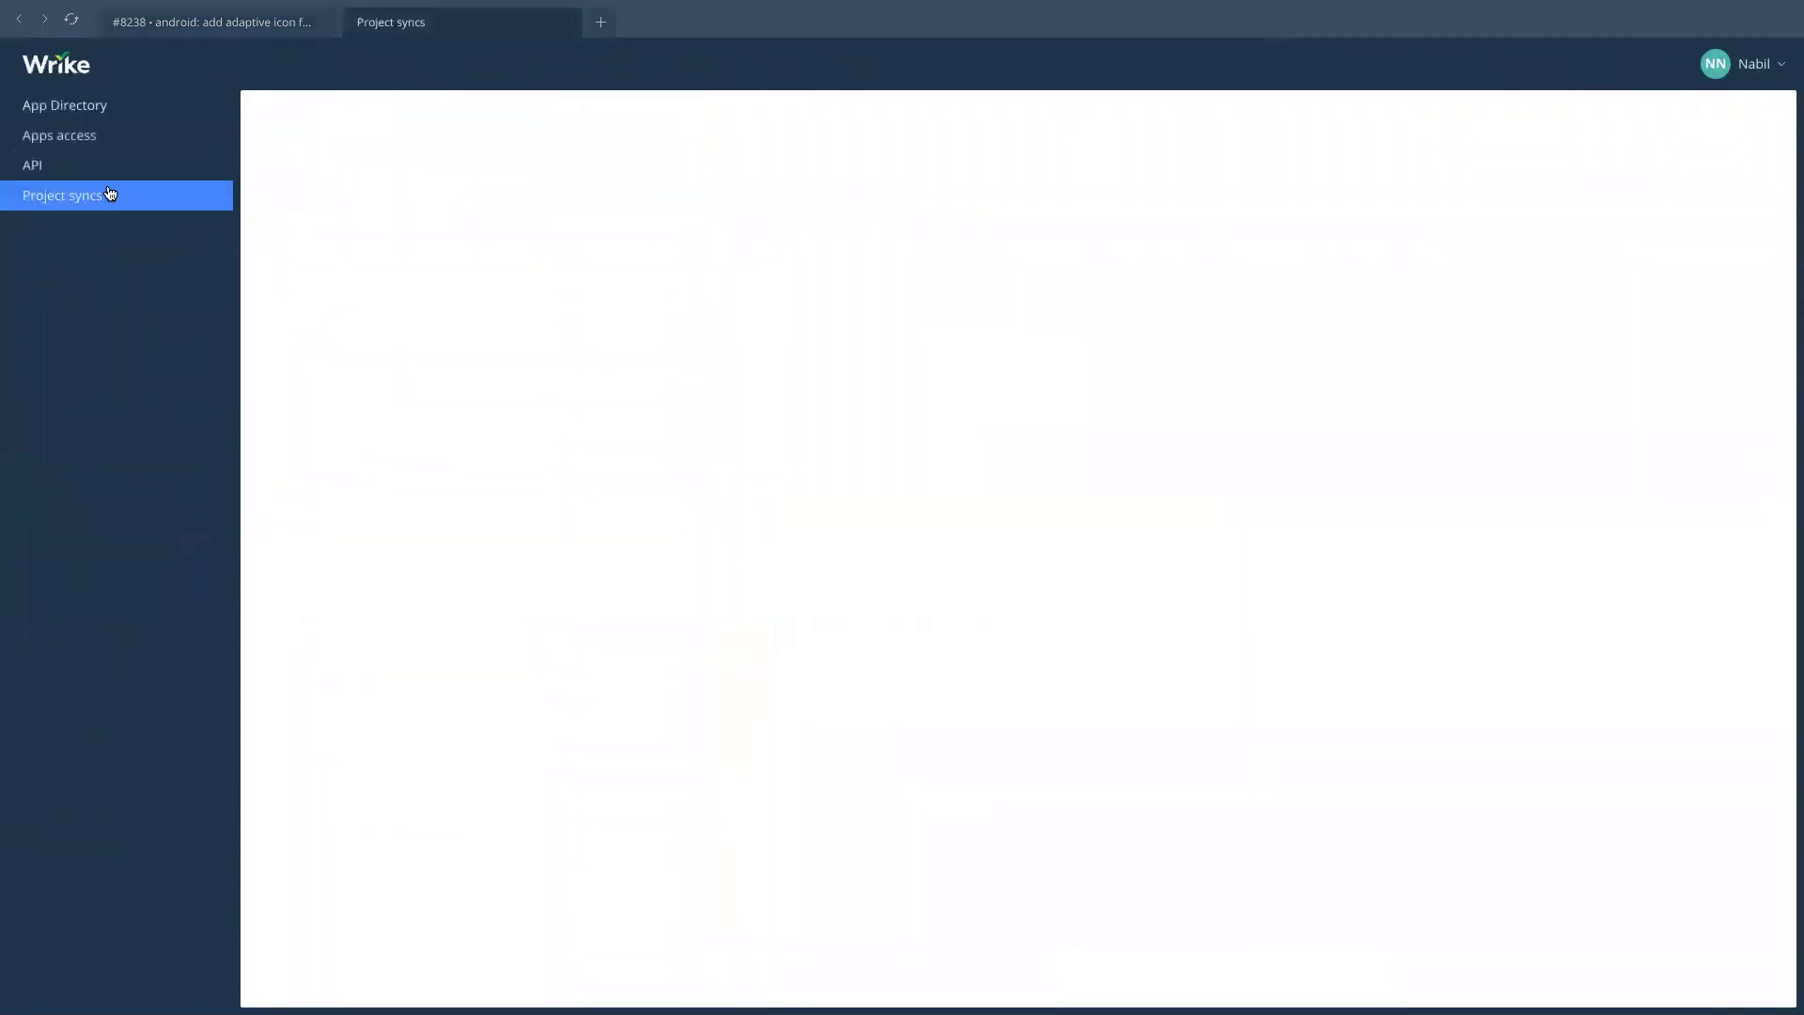
click(221, 21)
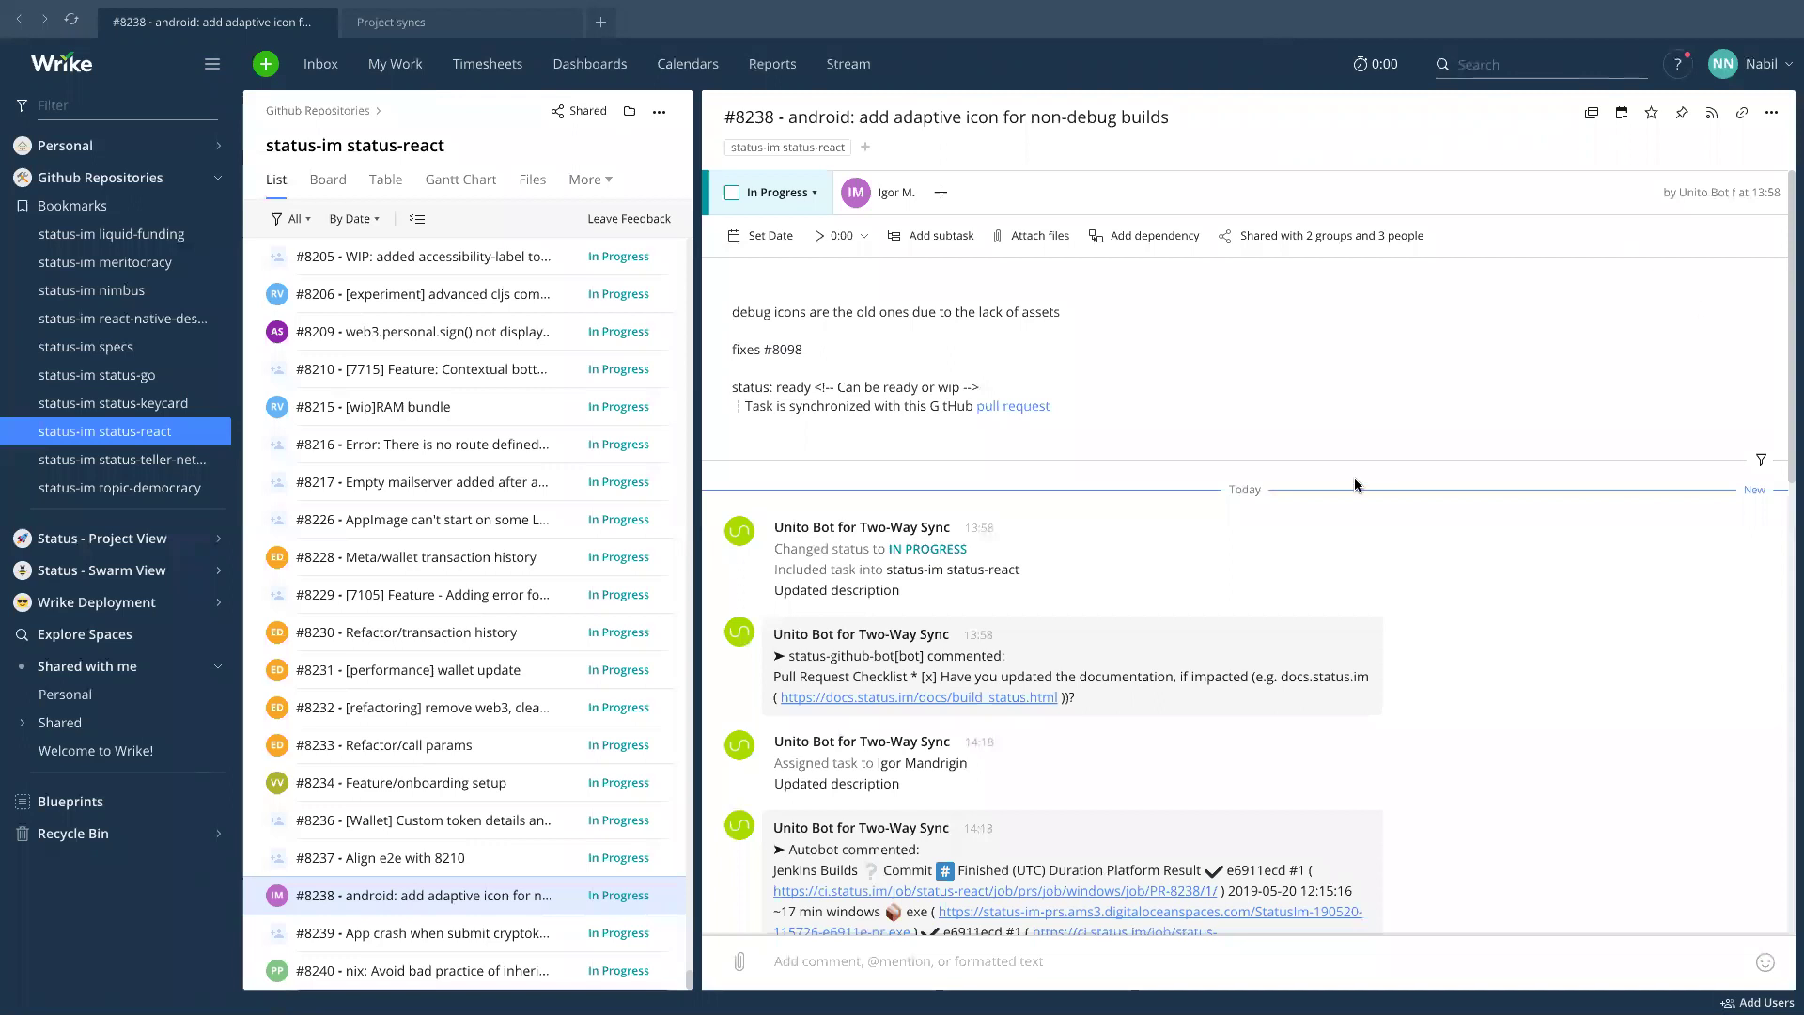
View Mobile on Desktop UI in the App folder of Status - Project View, and check which projects Status V1 contains.
click(219, 540)
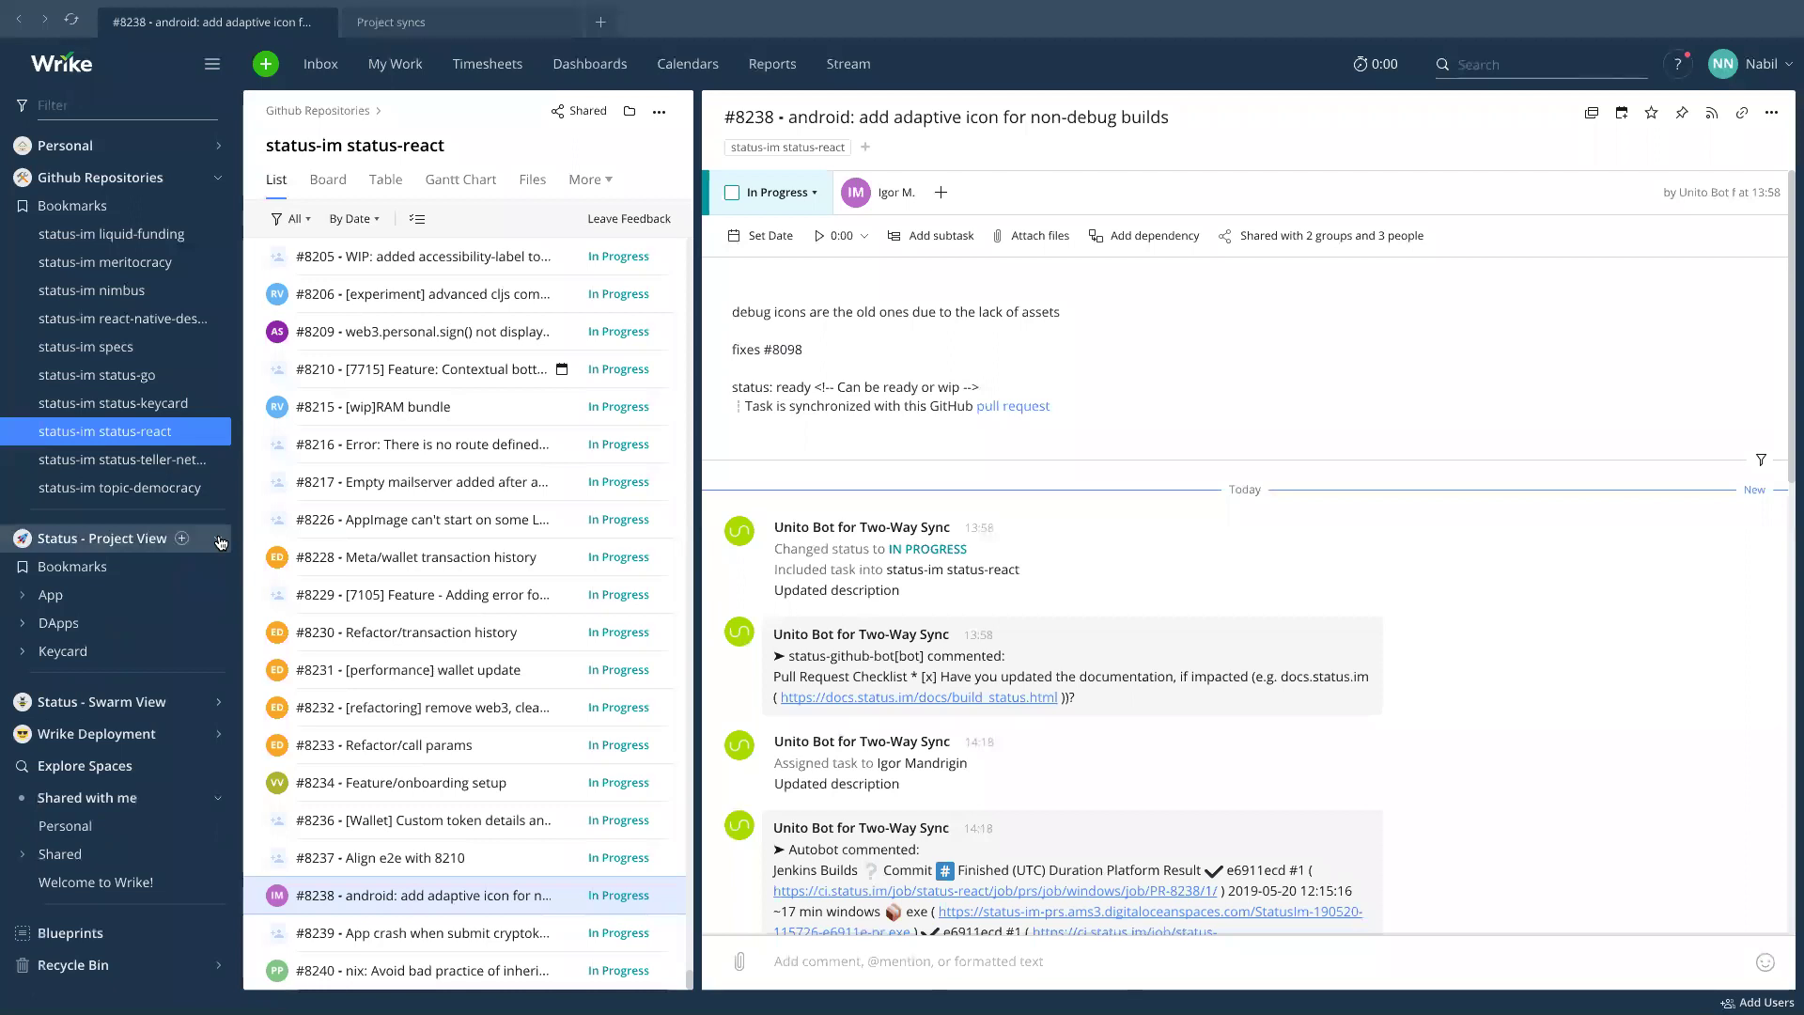
click(23, 595)
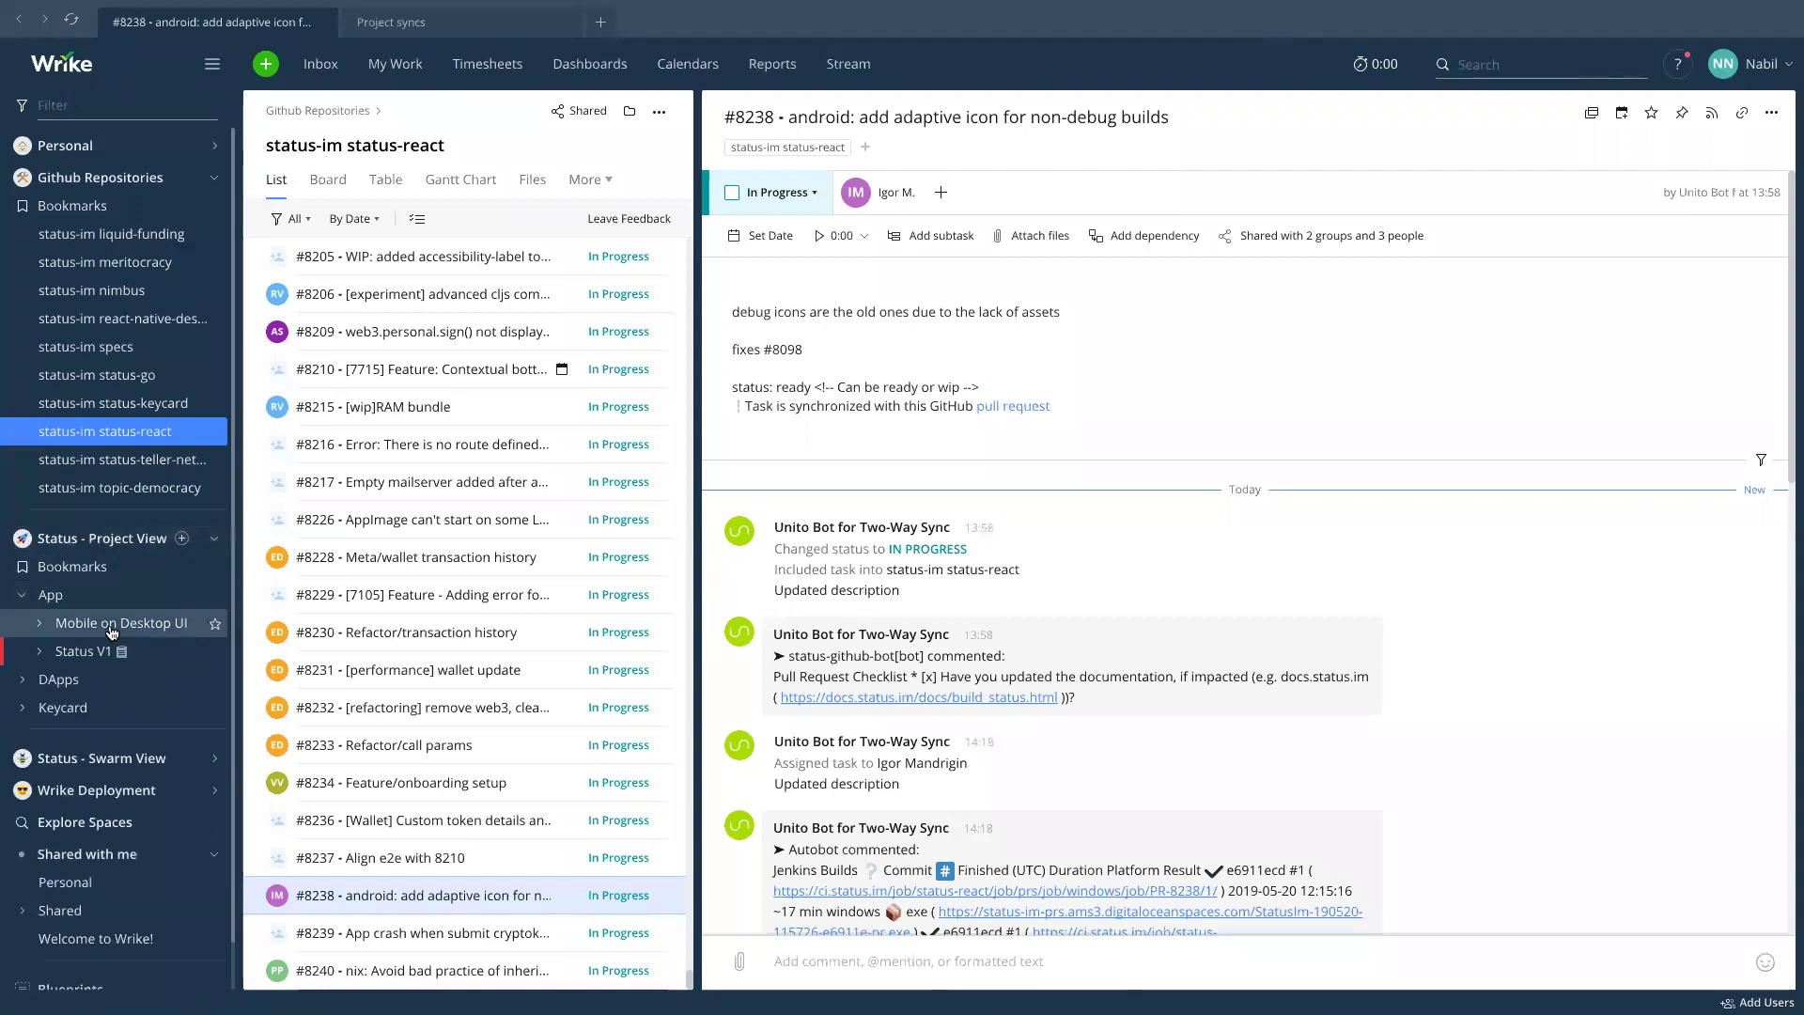
click(111, 623)
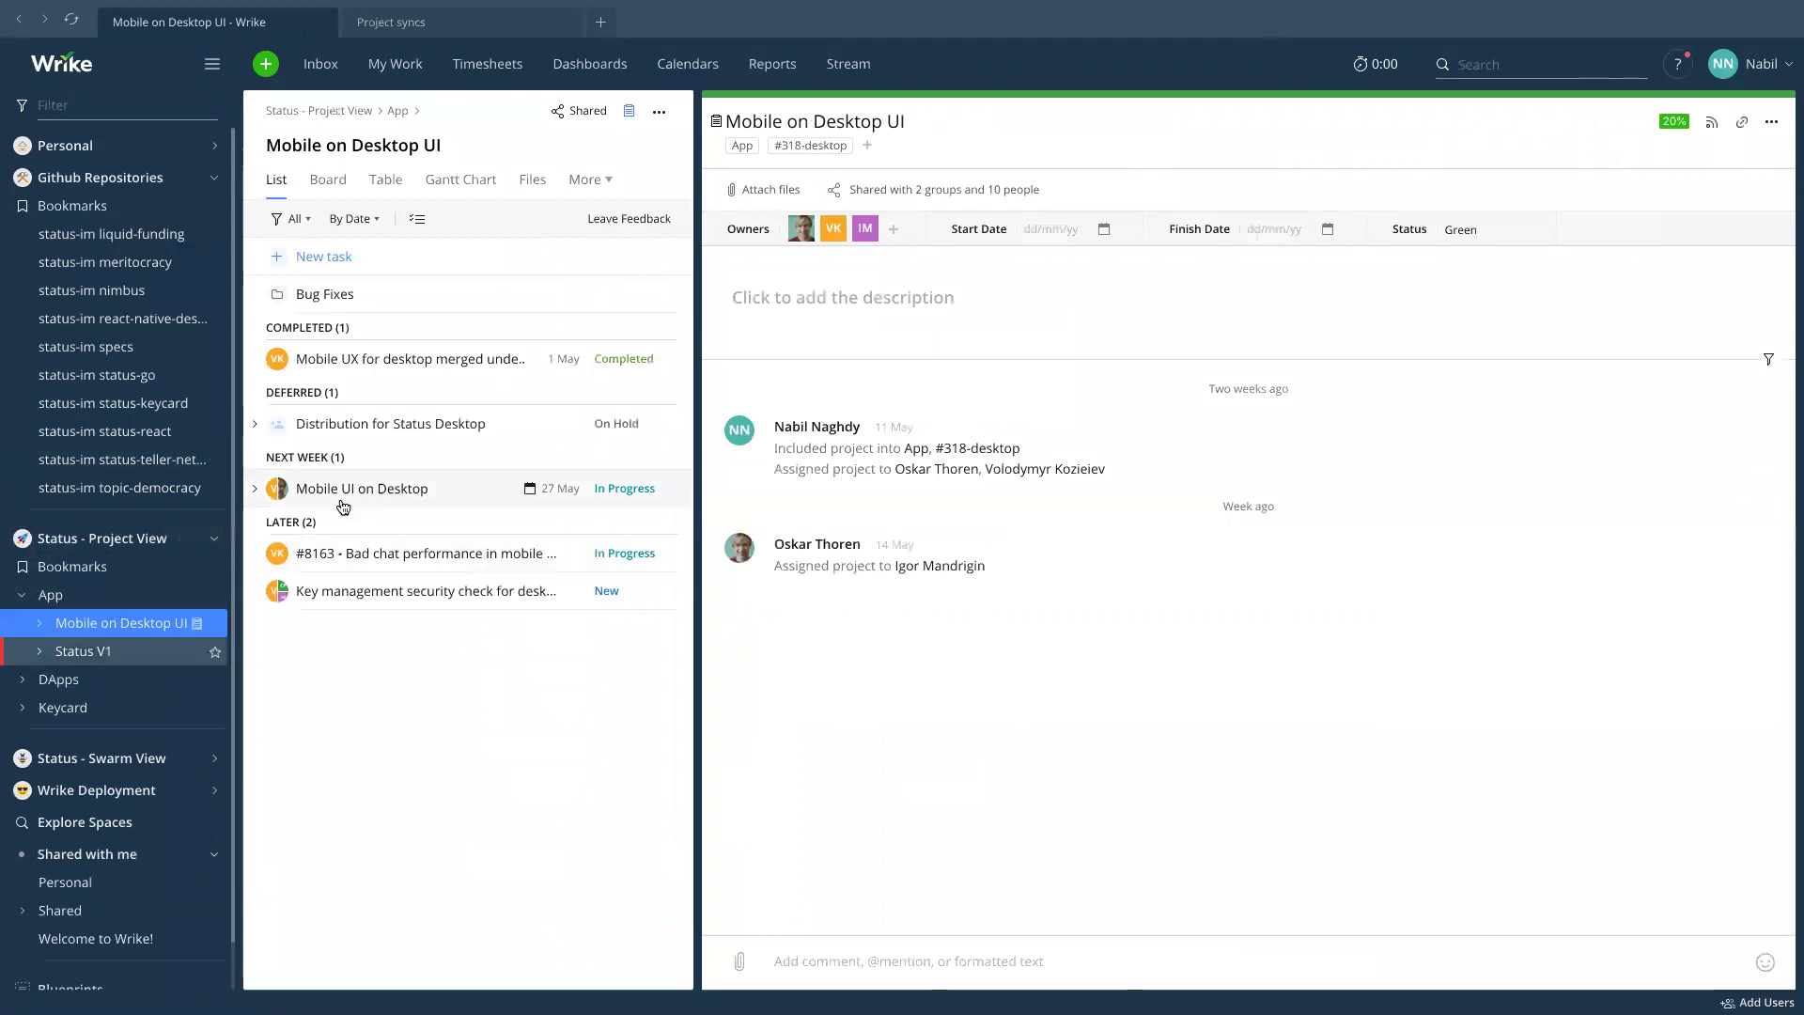
click(37, 658)
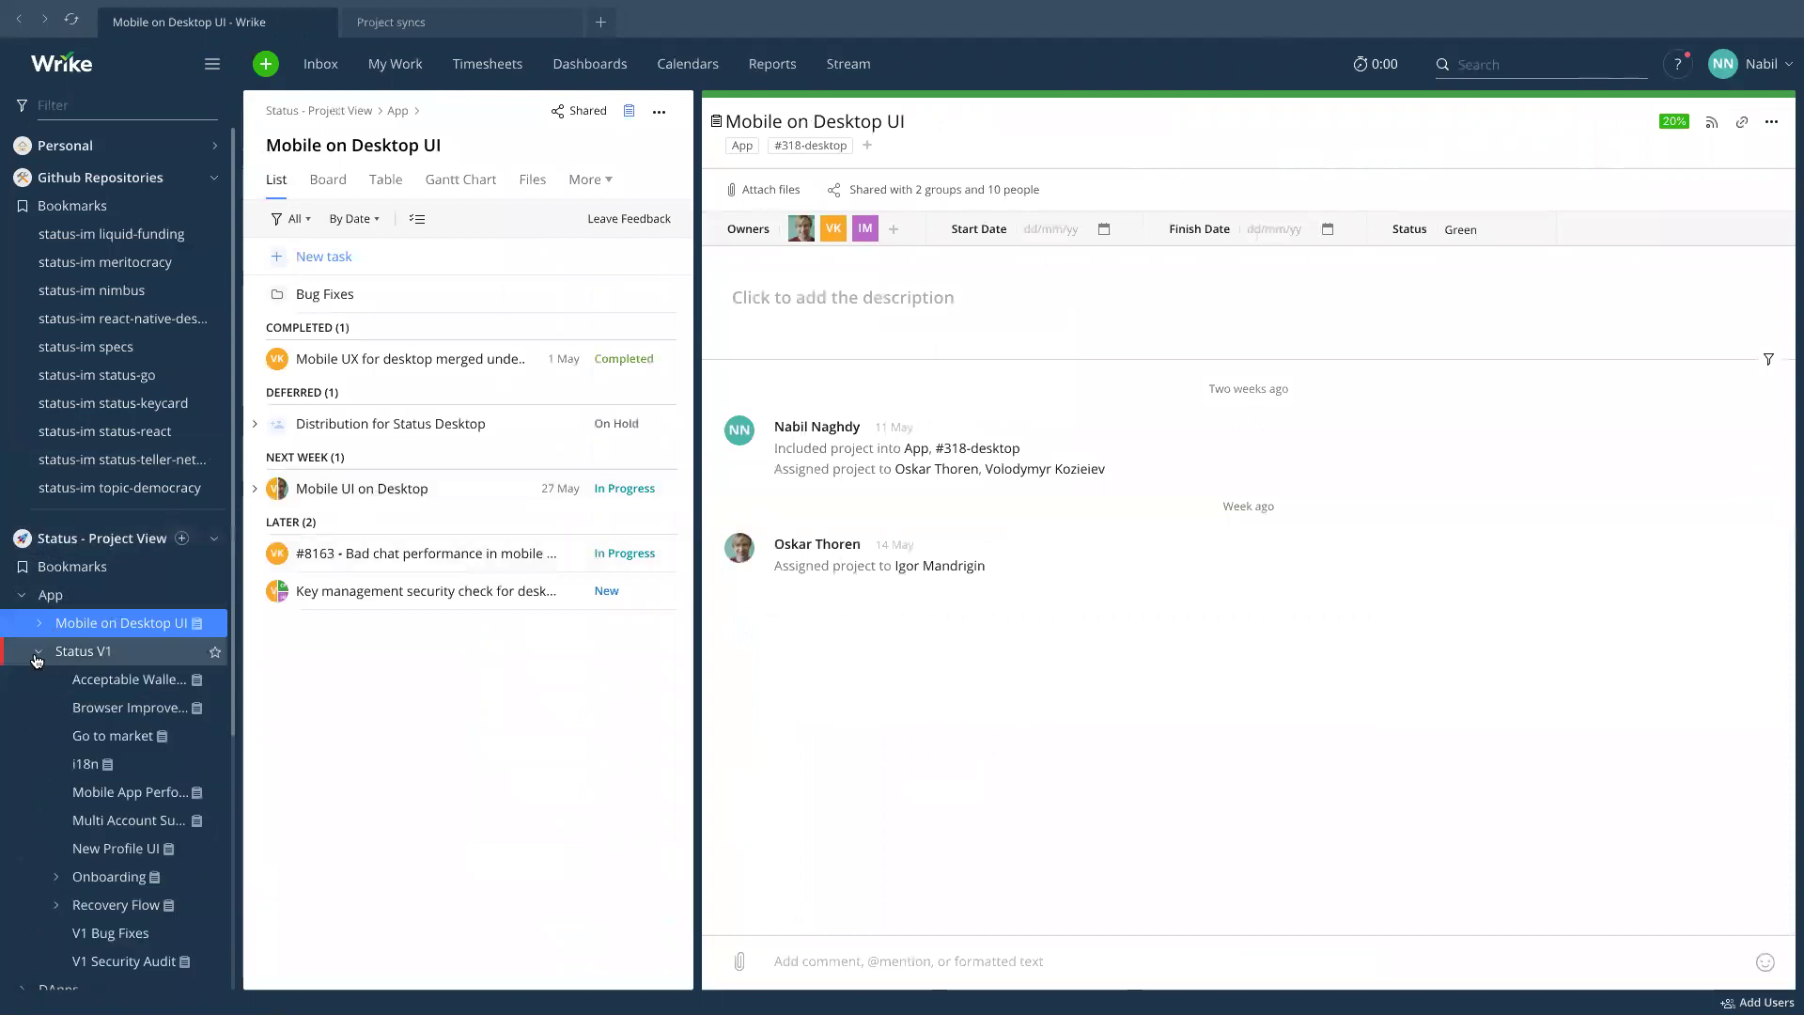
click(38, 658)
click(22, 600)
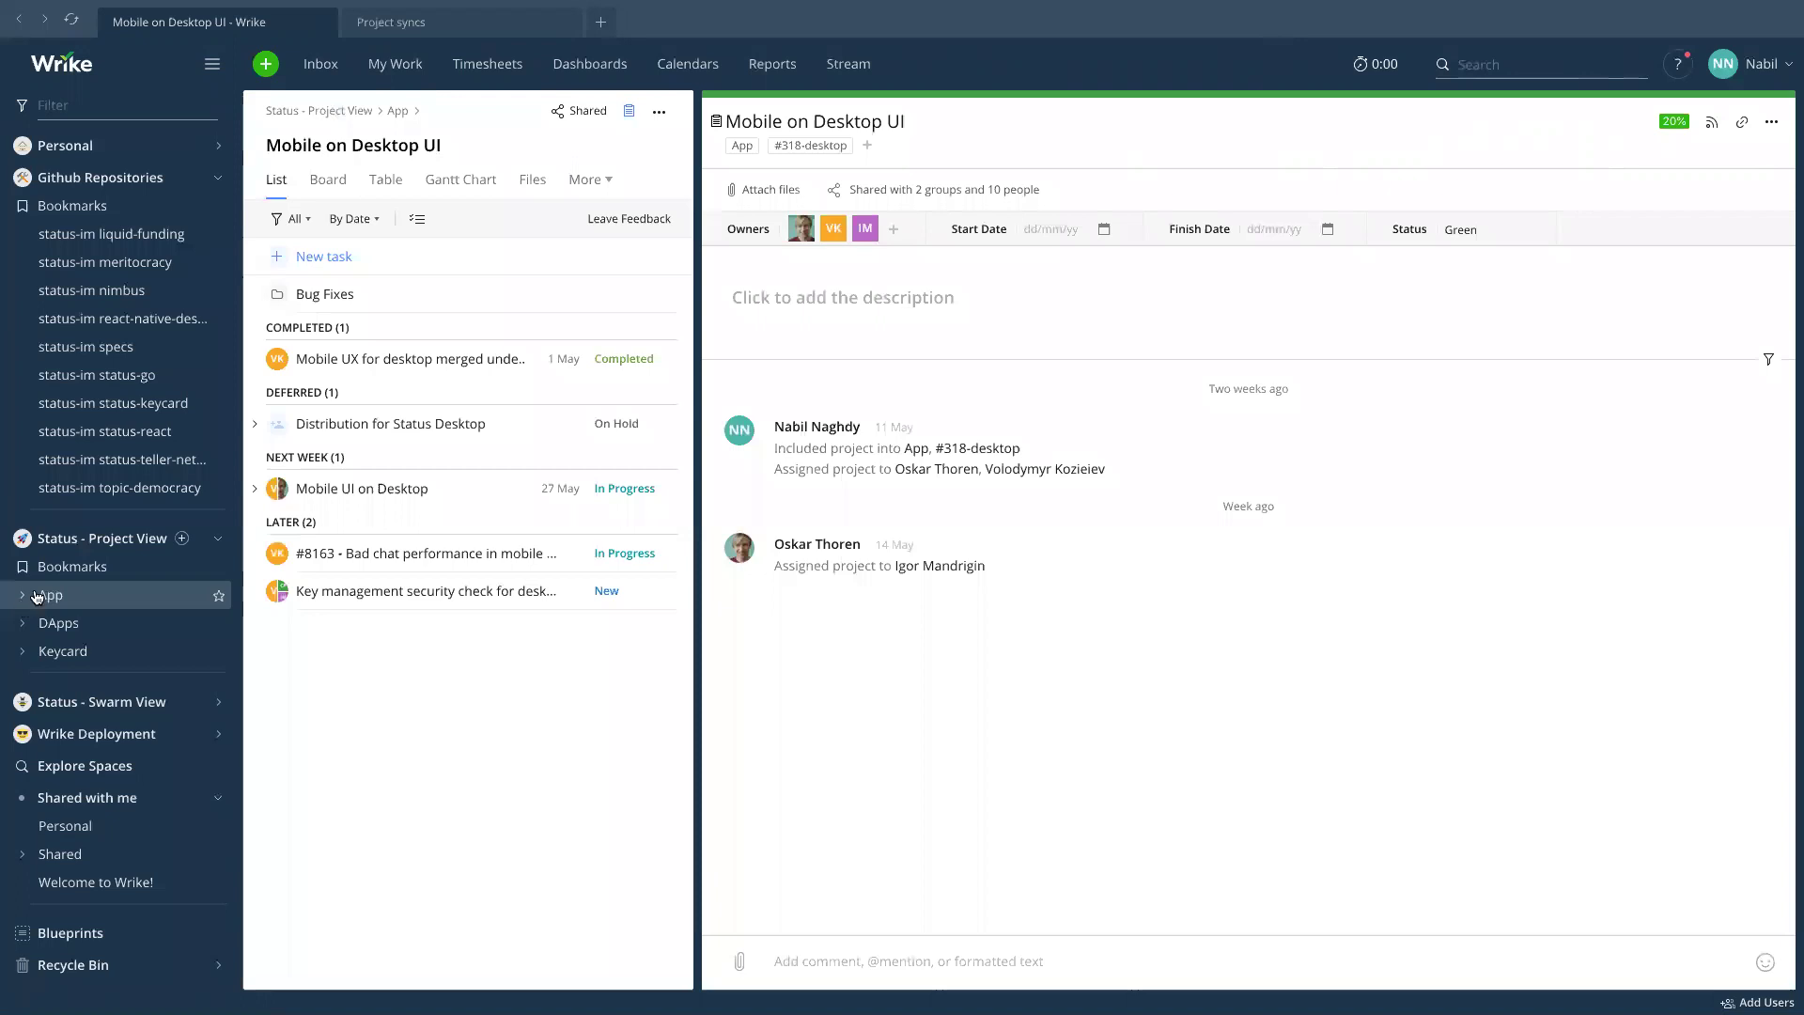
Open Status V1 from the App folder and examine its task schedule in the Gantt chart.
click(22, 597)
click(76, 608)
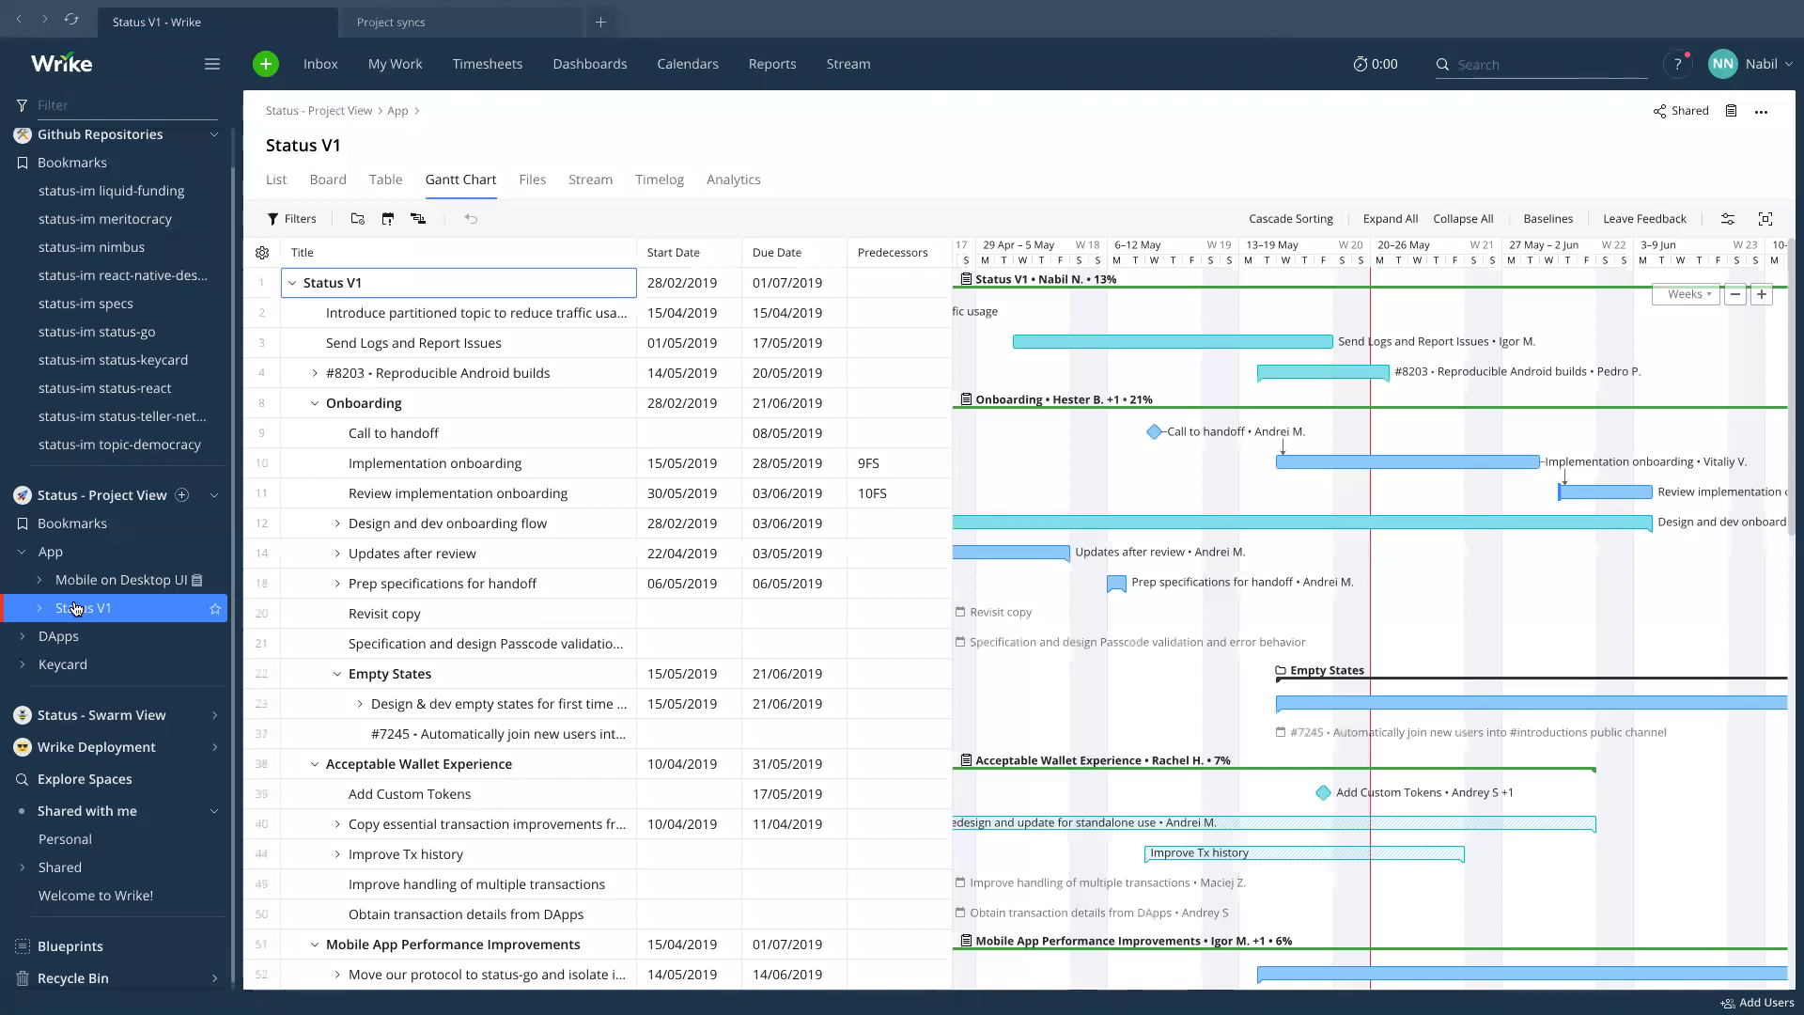
scroll(1394, 590, right, 3)
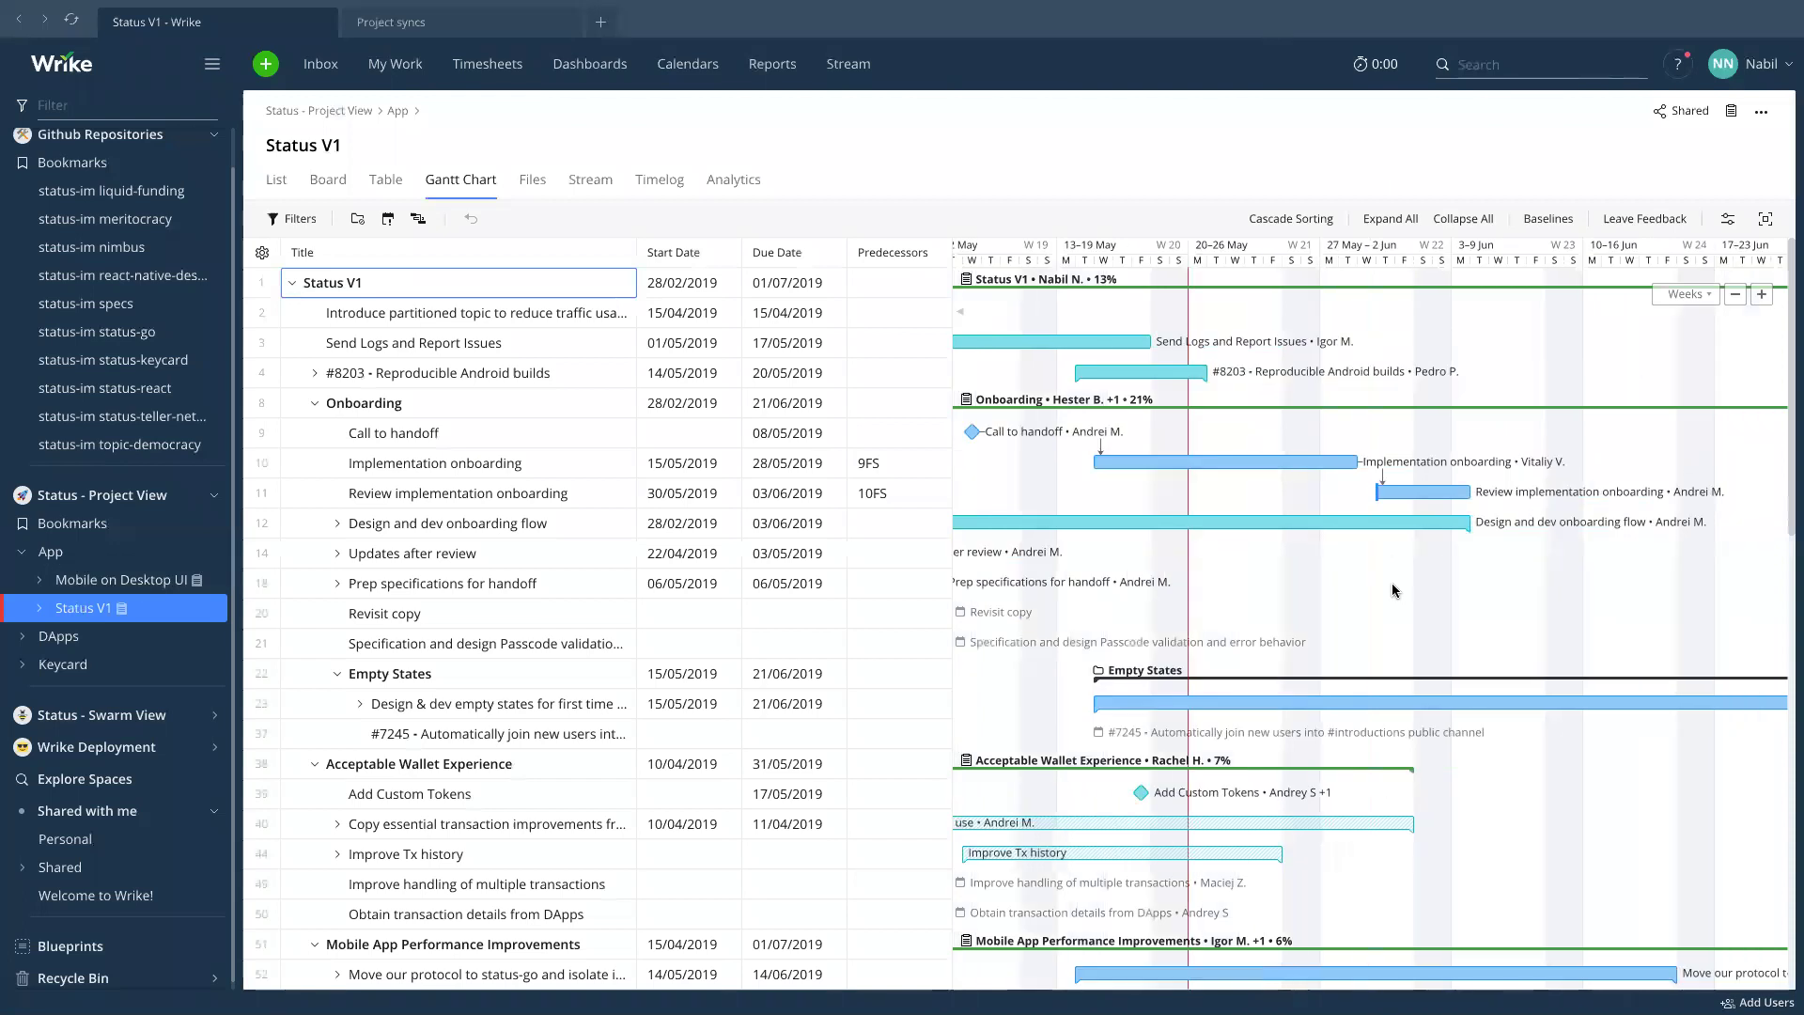
scroll(1176, 623, down, 2)
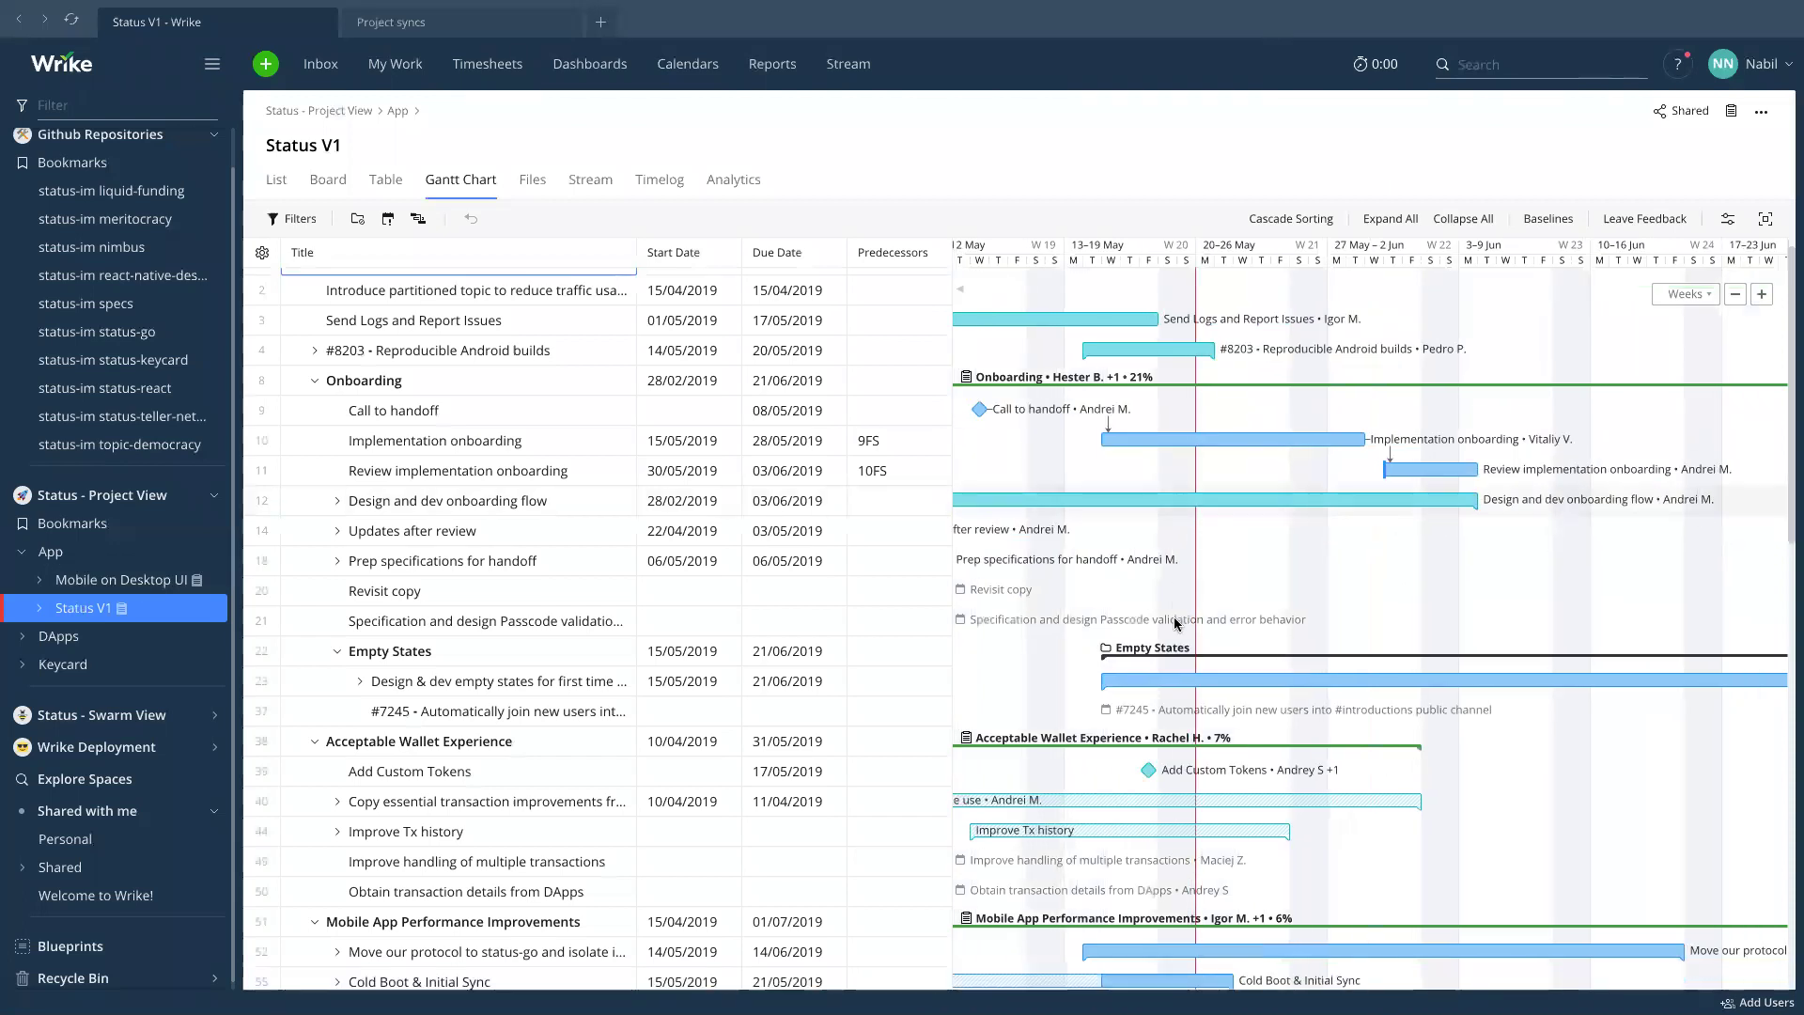
scroll(1176, 623, right, 2)
scroll(1174, 616, left, 3)
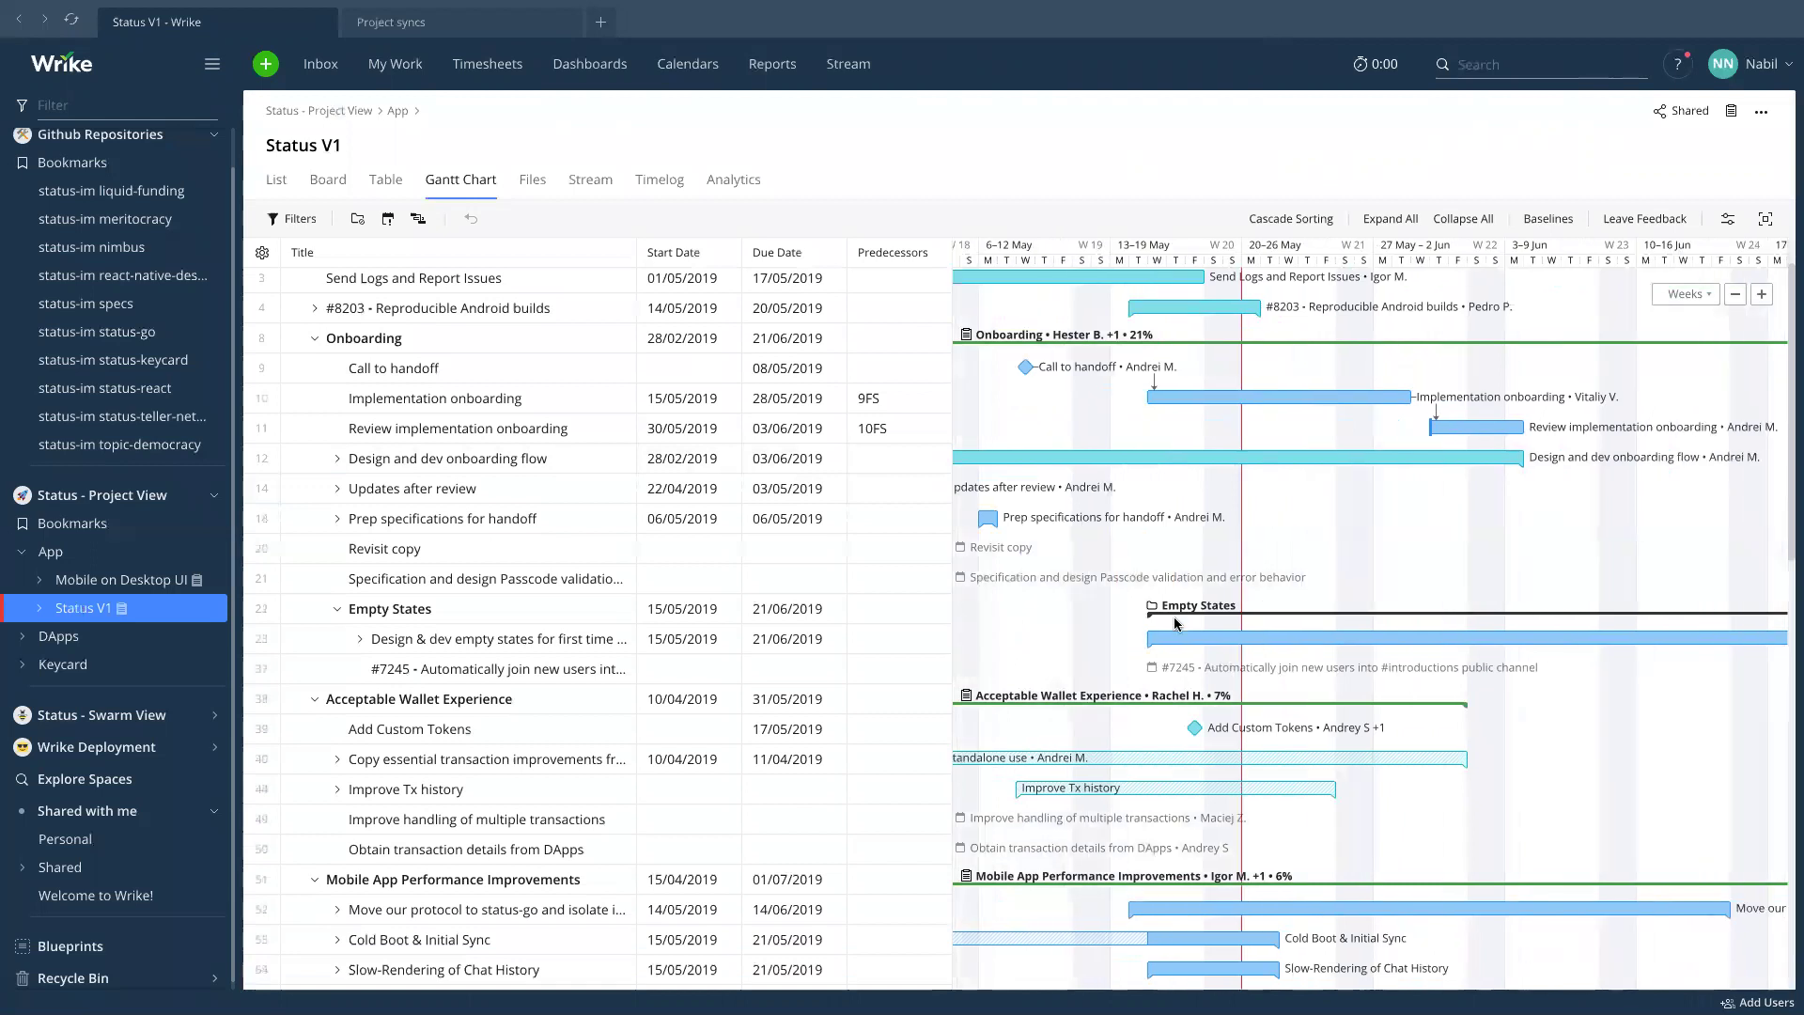
scroll(1092, 665, left, 1)
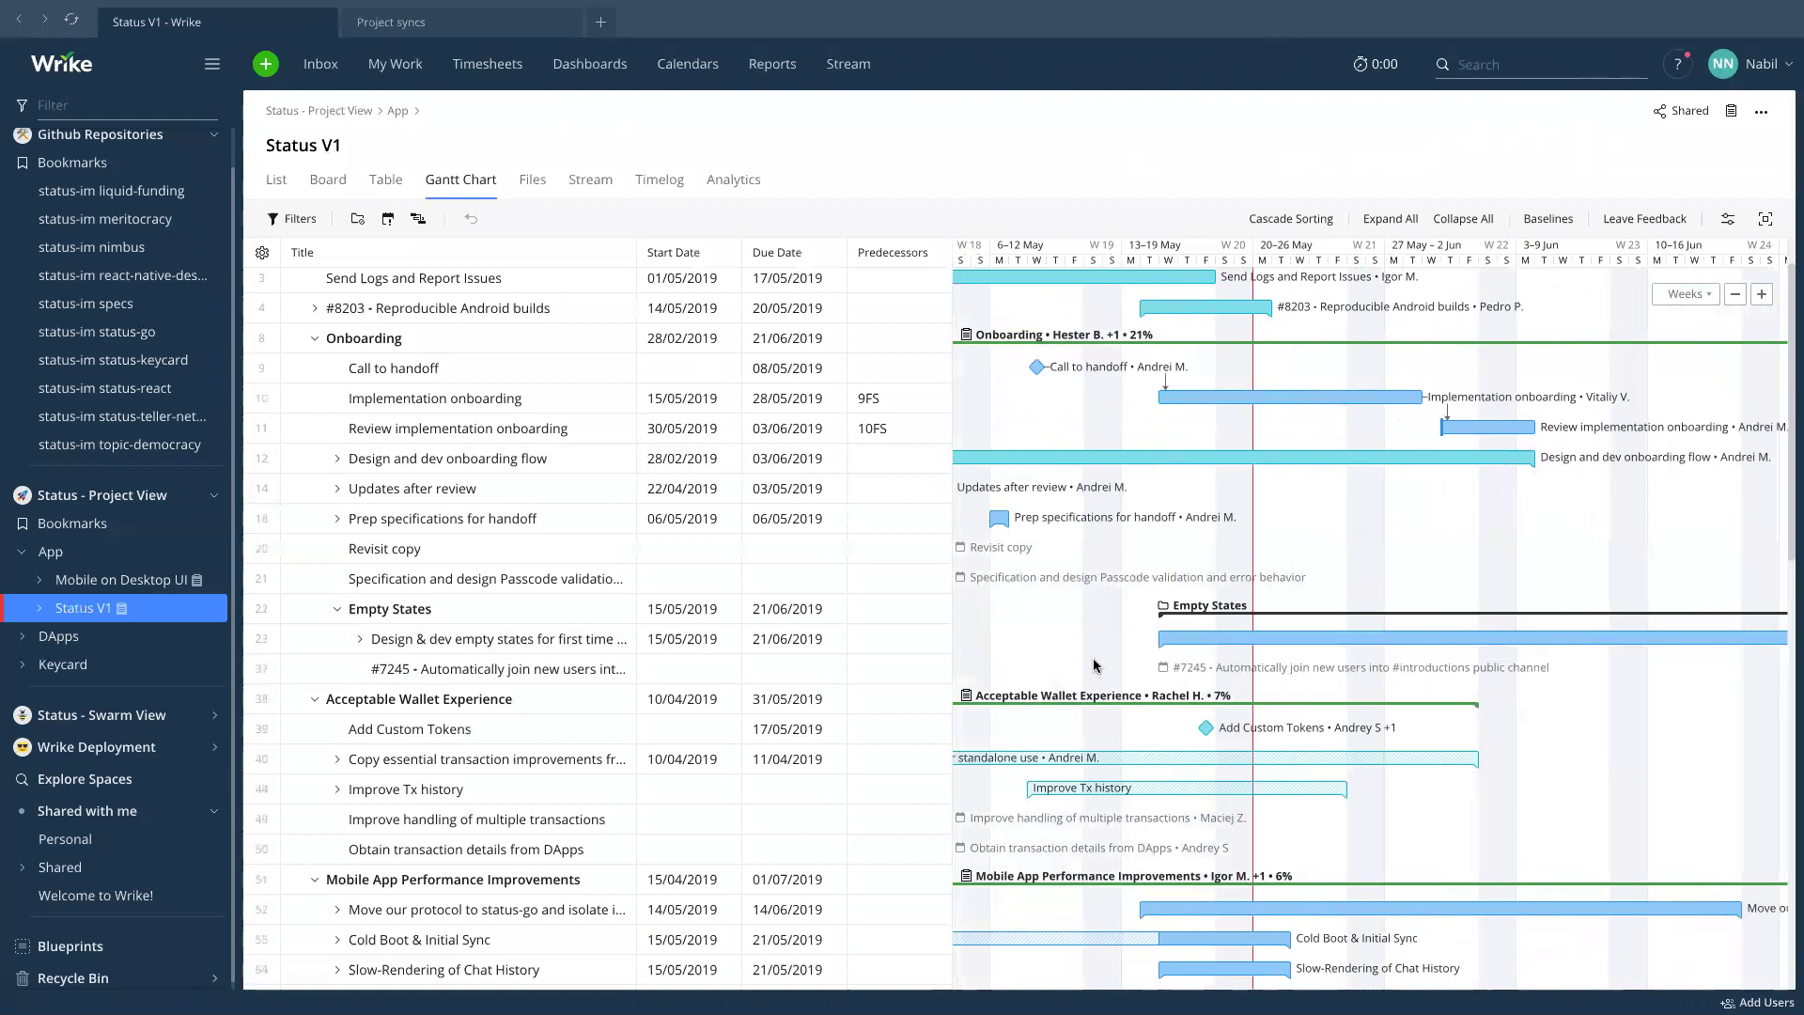
scroll(1095, 662, right, 1)
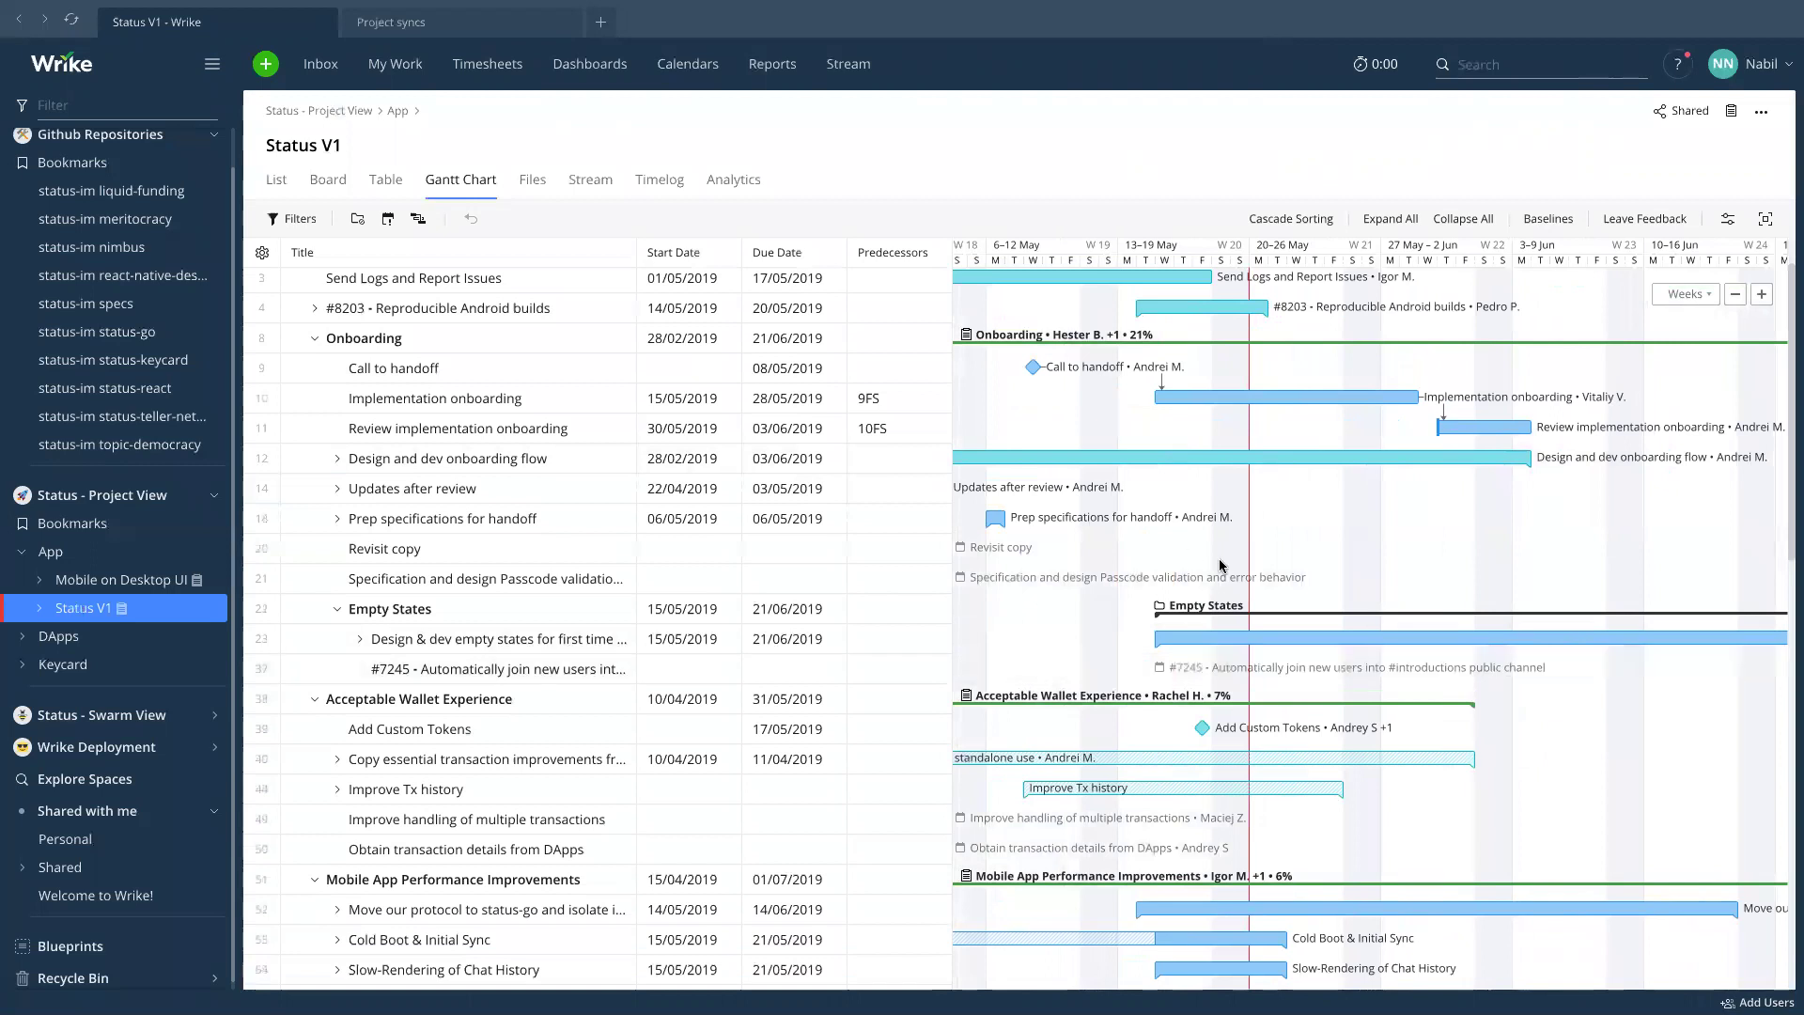